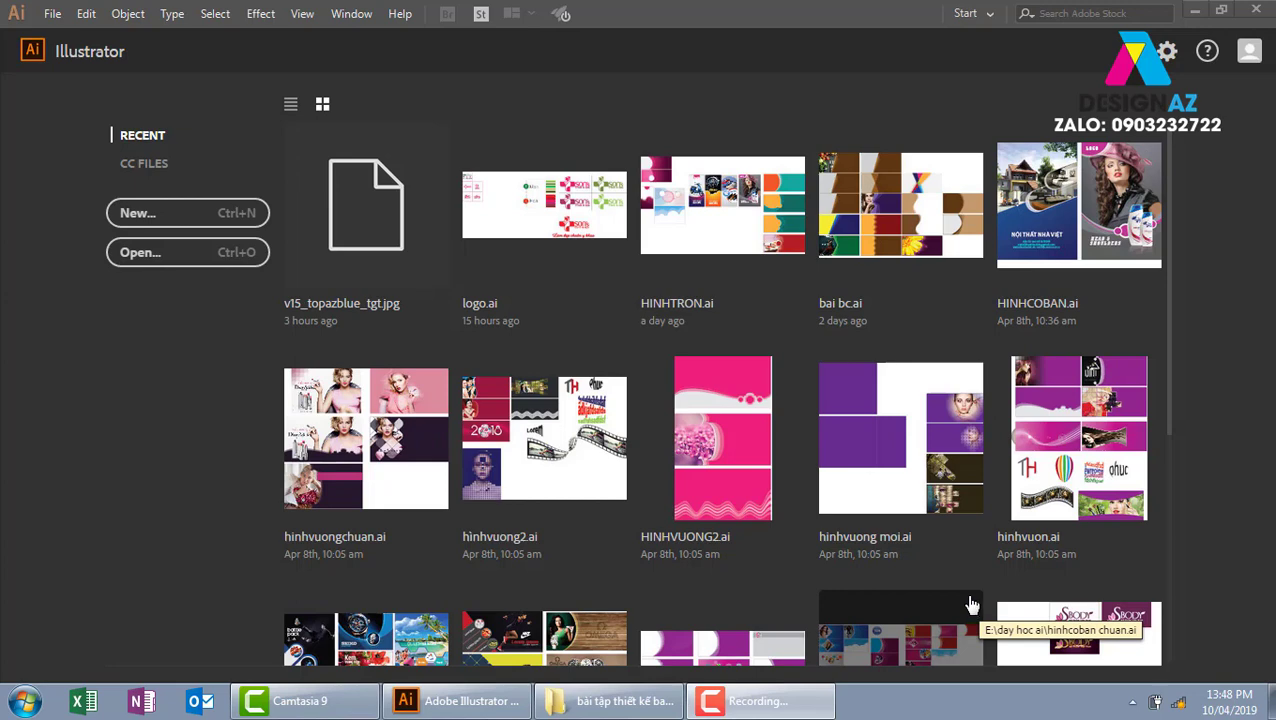
# - Create a new blank A4 portrait document (21 × 29.7 cm) from the start screen
pyautogui.click(224, 216)
pyautogui.click(224, 216)
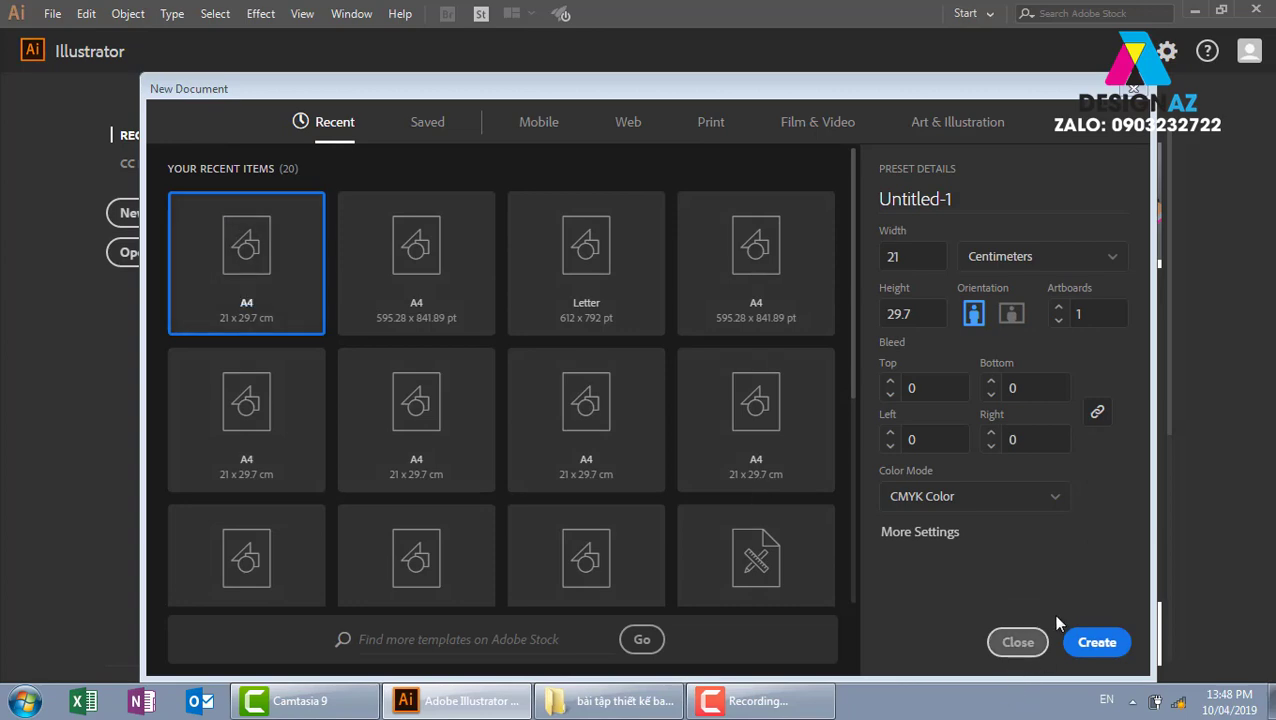
pyautogui.click(1104, 640)
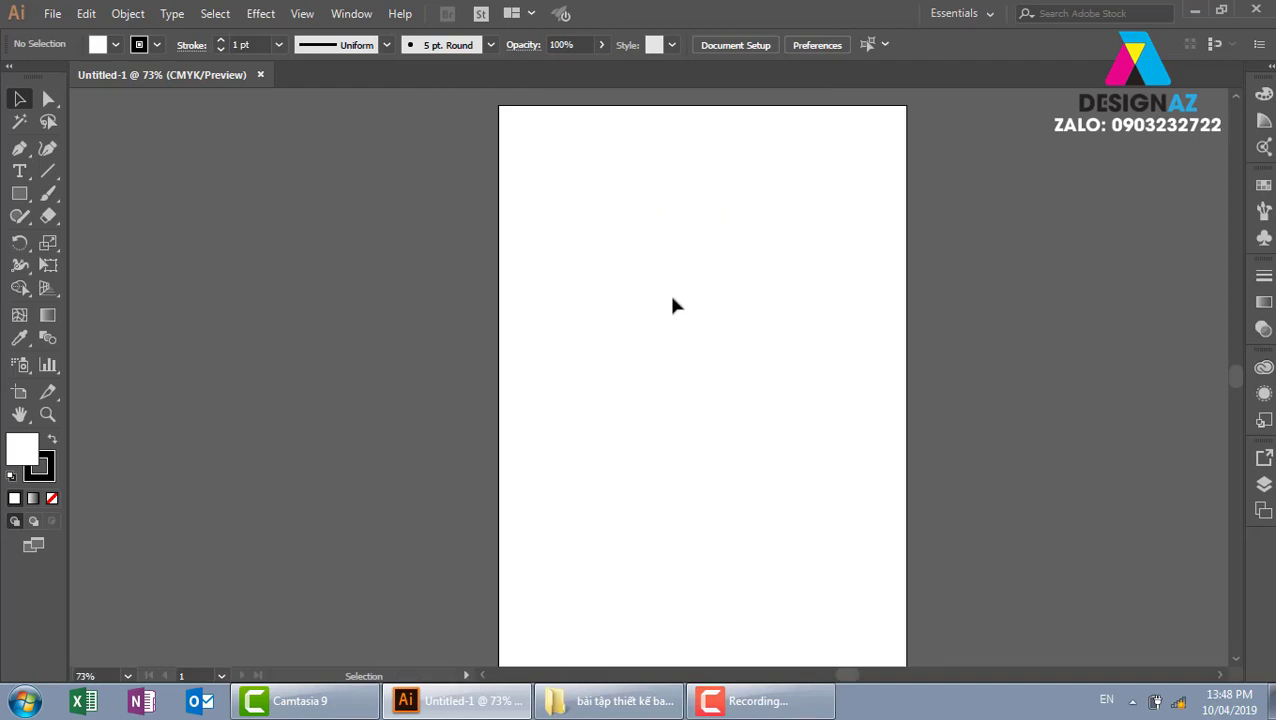
# - Draw a wide rectangle across the top of the artboard and zoom to 100%
pyautogui.hotkey('ctrl', '-')
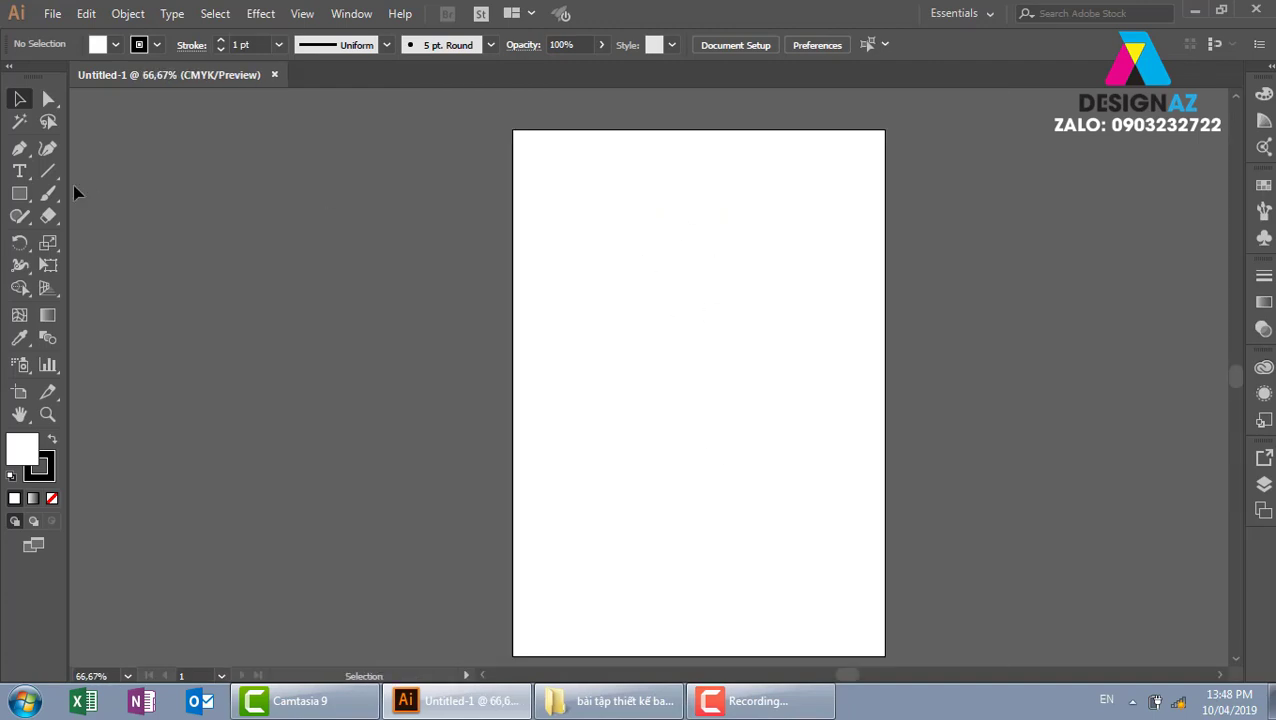
pyautogui.click(19, 193)
pyautogui.press('space')
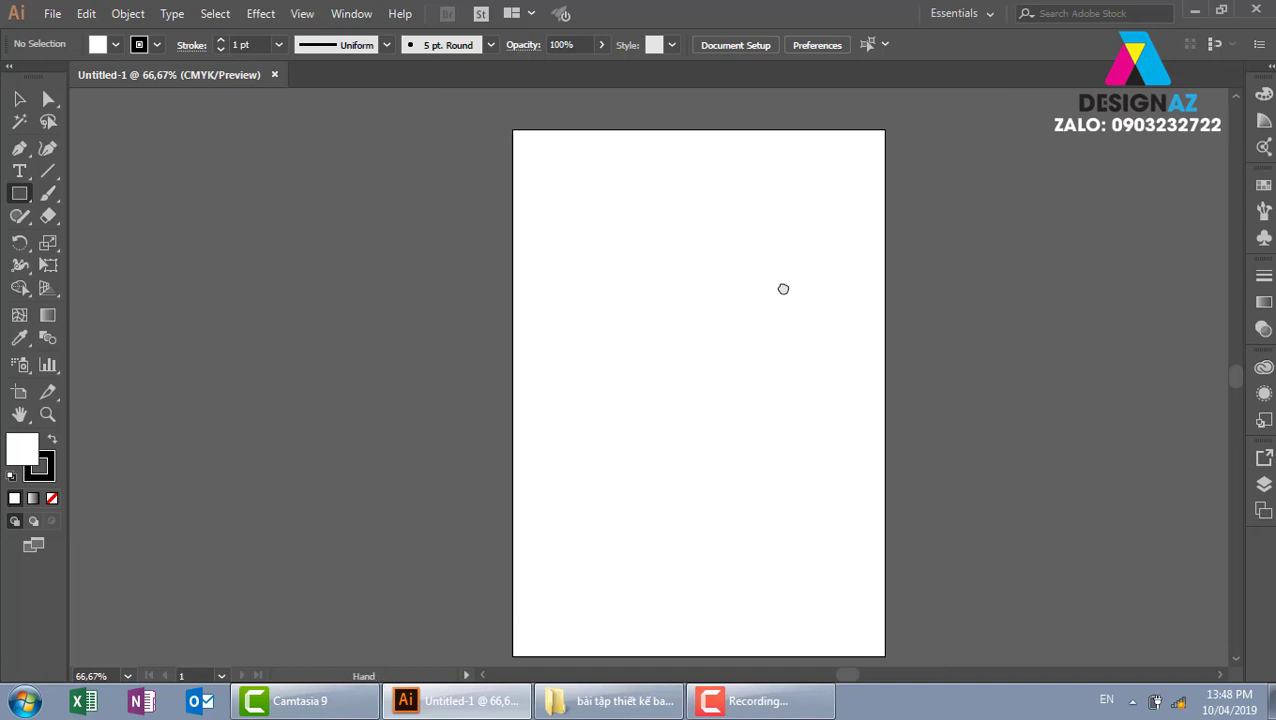
pyautogui.moveTo(783, 288); pyautogui.dragTo(628, 249)
pyautogui.moveTo(546, 232); pyautogui.dragTo(549, 295)
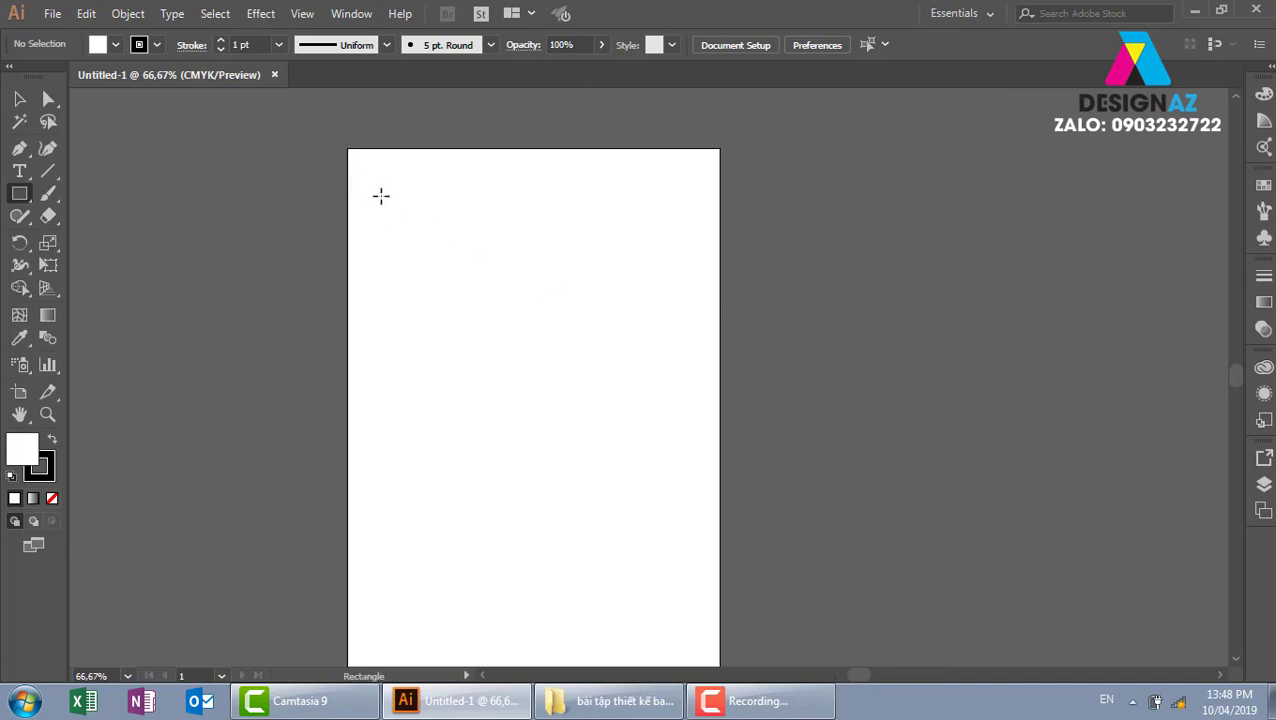
pyautogui.moveTo(367, 182); pyautogui.dragTo(698, 337)
pyautogui.click(19, 98)
pyautogui.click(442, 131)
pyautogui.click(645, 258)
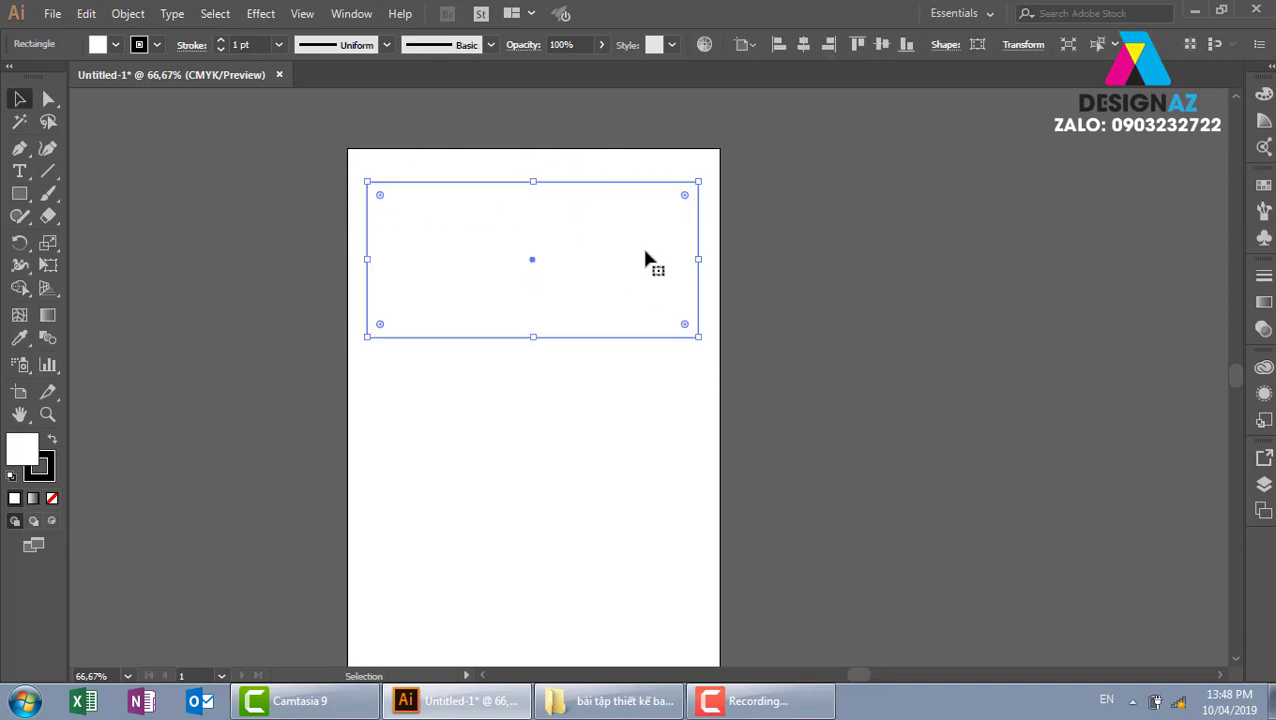
pyautogui.hotkey('ctrl', '+')
pyautogui.moveTo(838, 396); pyautogui.dragTo(781, 325)
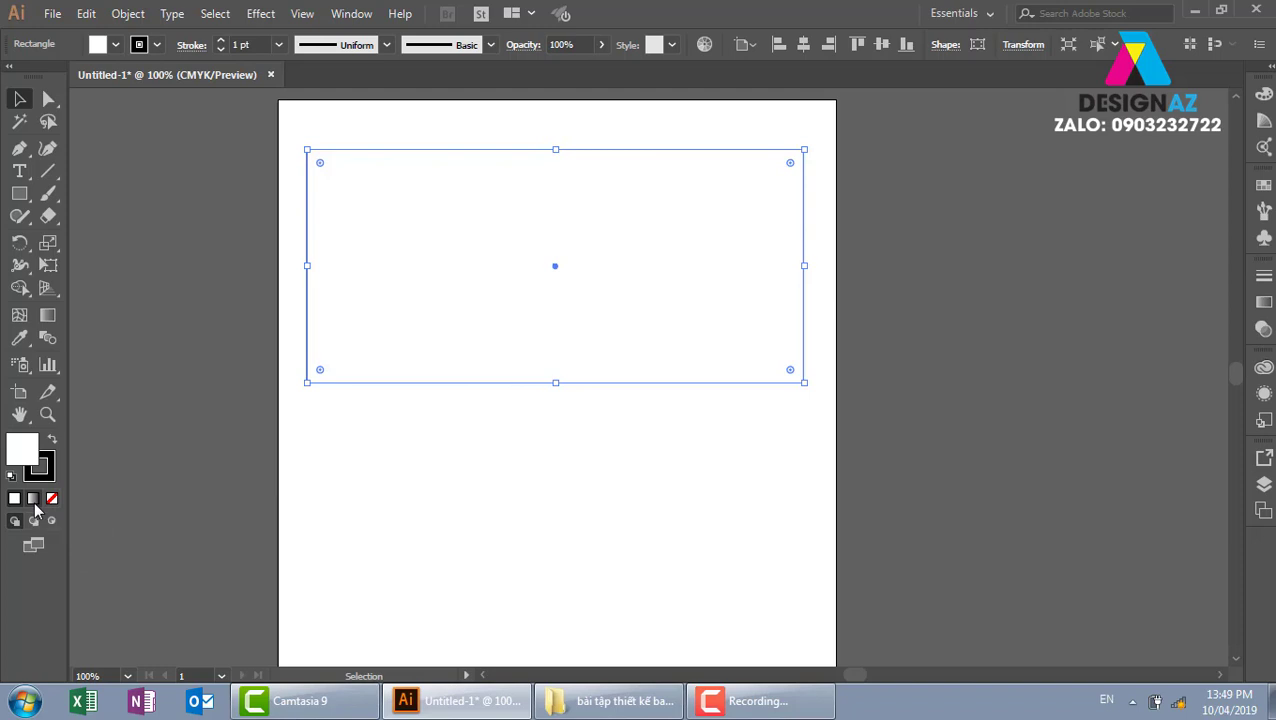
# - Give the rectangle the default white-to-black linear gradient fill and set its stroke to None
pyautogui.click(31, 504)
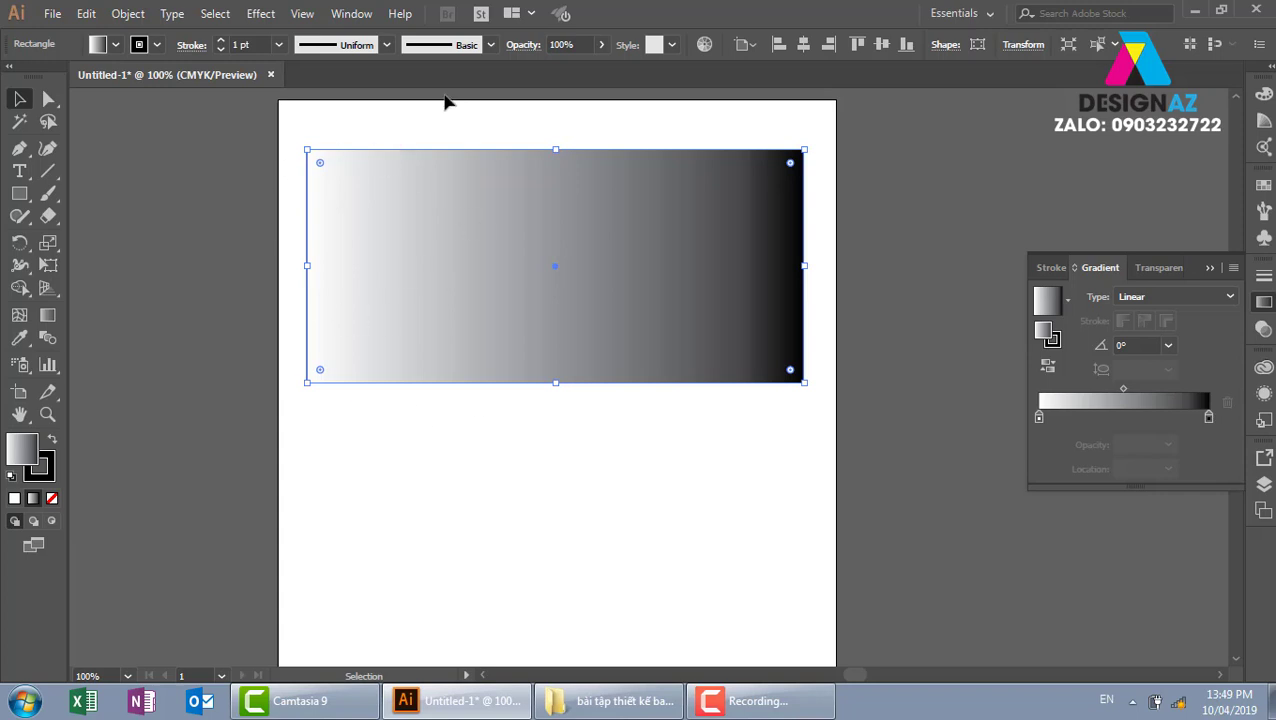
pyautogui.click(717, 113)
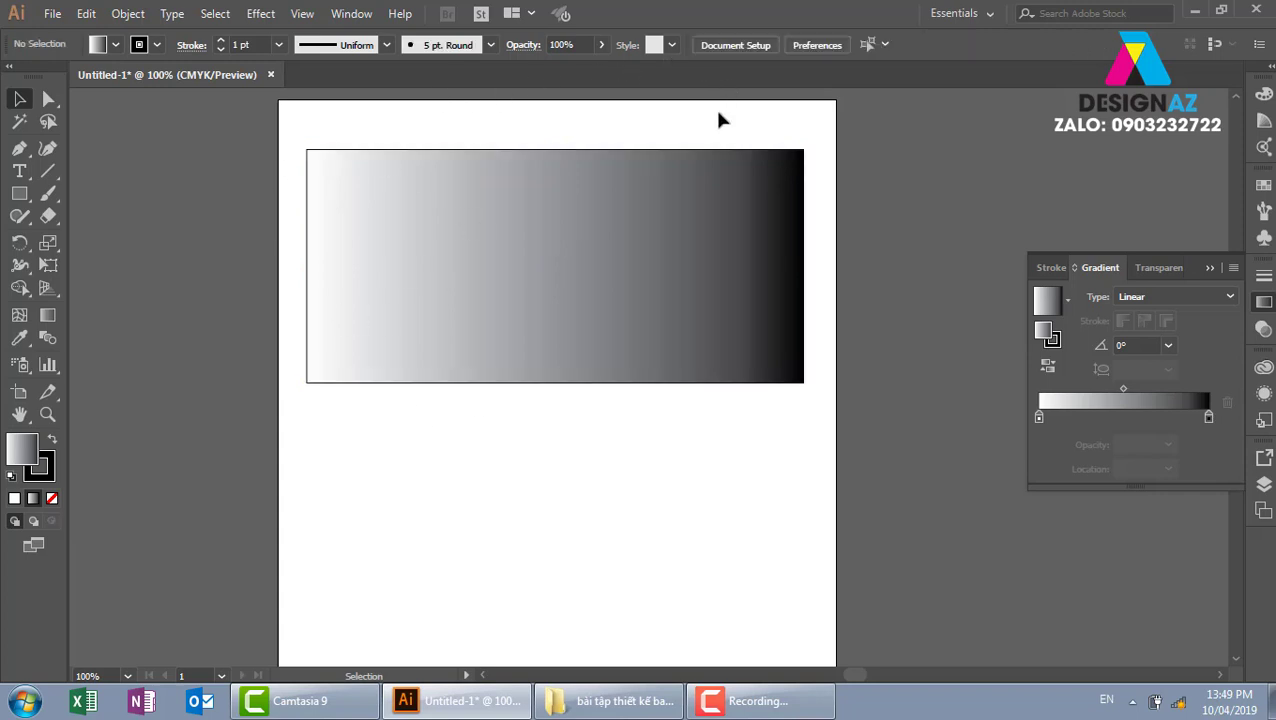
pyautogui.click(630, 244)
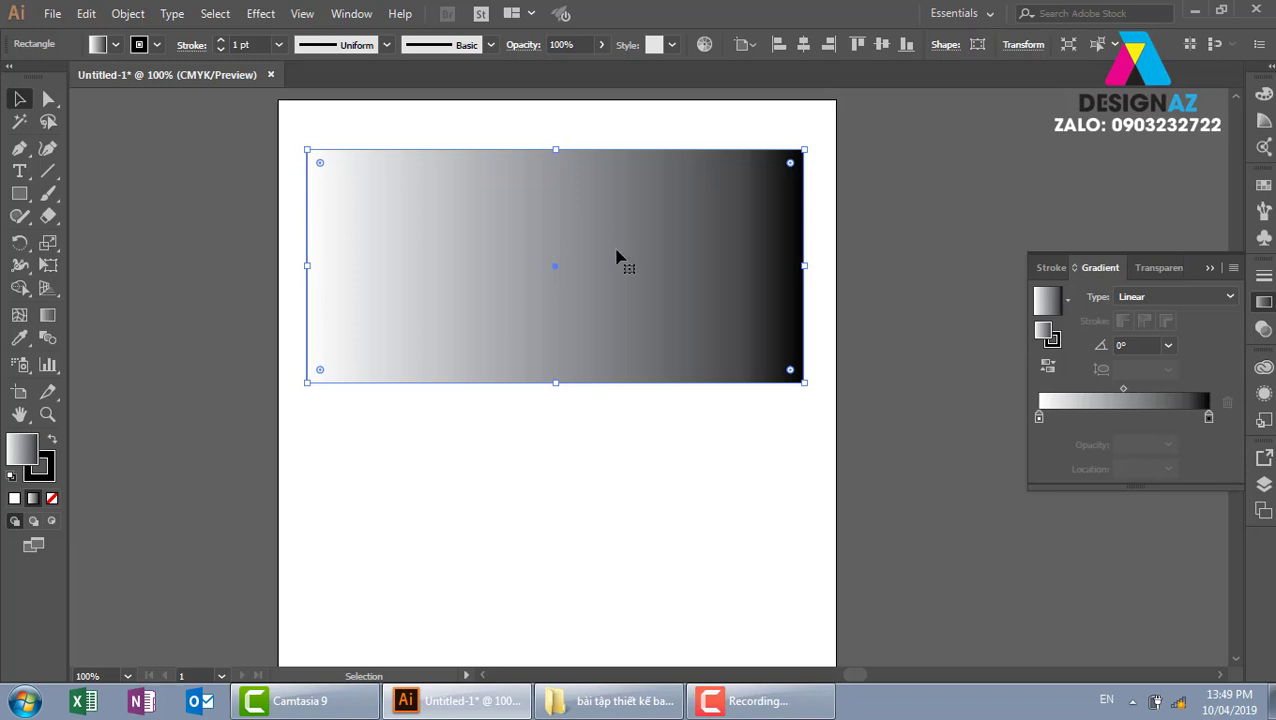
pyautogui.click(253, 236)
pyautogui.click(427, 228)
pyautogui.click(52, 498)
# - In the Gradient panel, double-click the black end stop to bring up its swatches
pyautogui.click(25, 447)
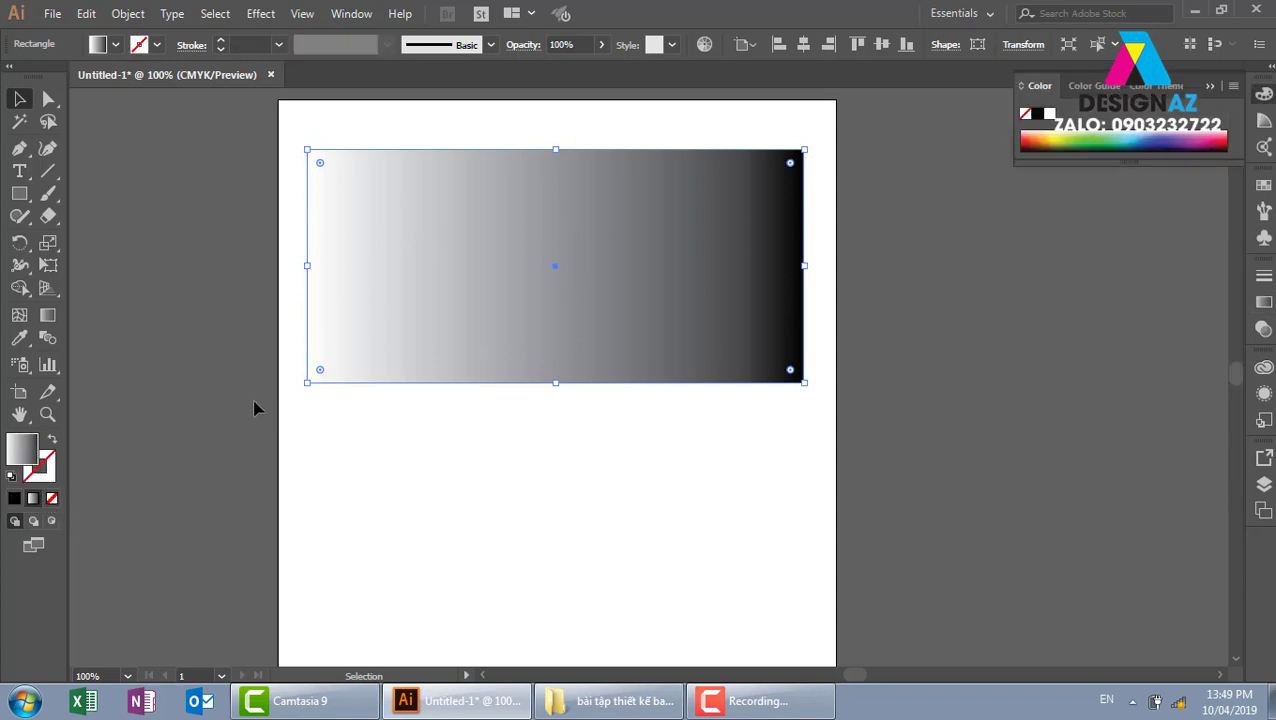
pyautogui.click(253, 406)
pyautogui.click(609, 250)
pyautogui.click(951, 250)
pyautogui.click(695, 270)
pyautogui.click(1264, 302)
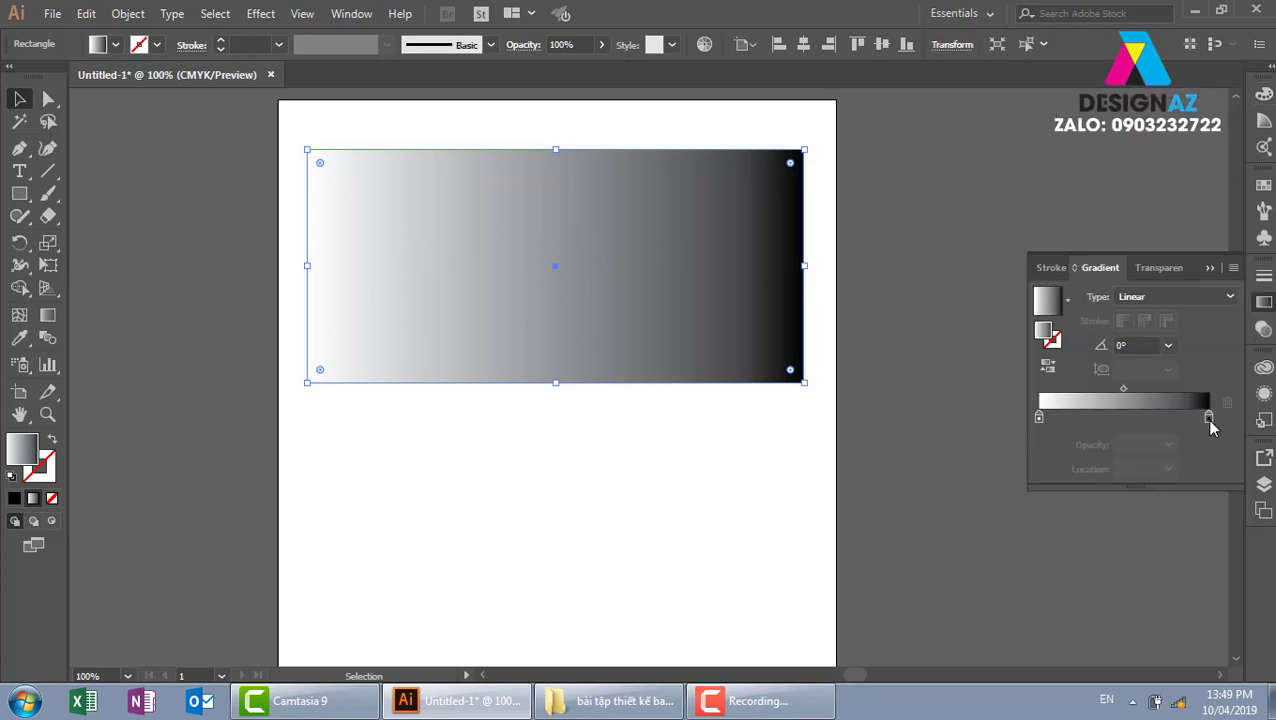
pyautogui.click(1208, 418)
pyautogui.click(1039, 420)
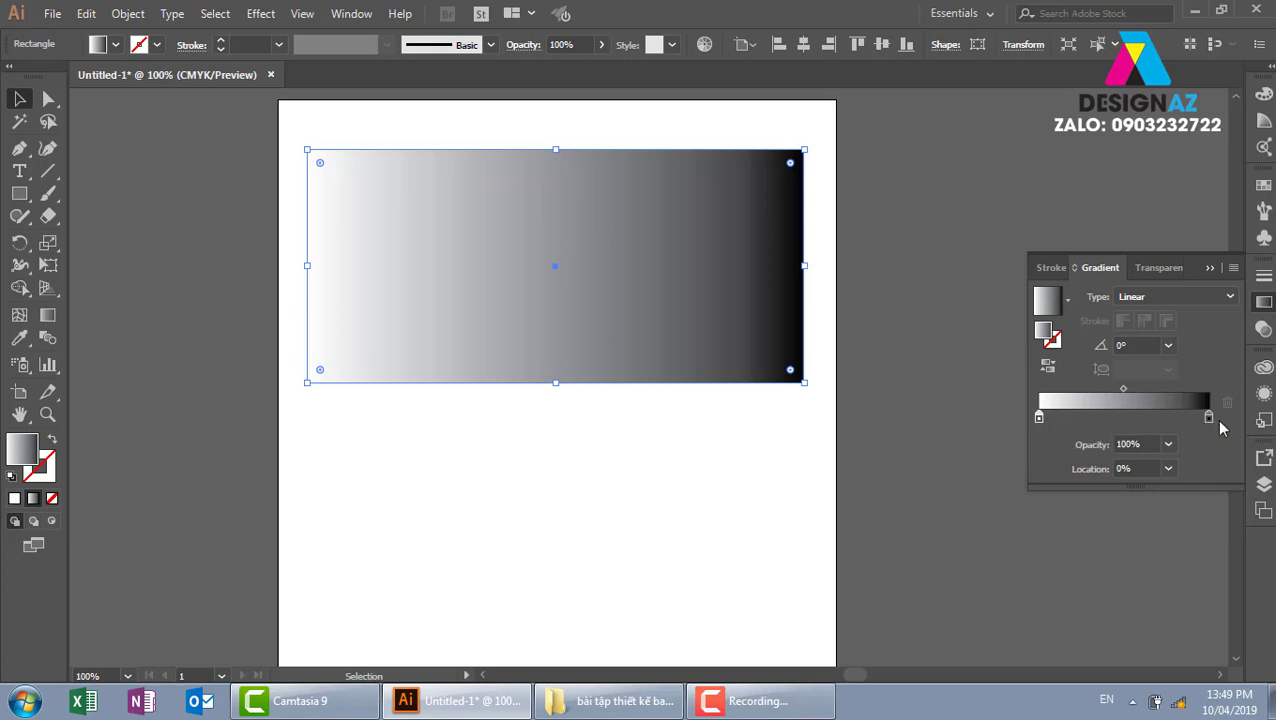
pyautogui.click(1209, 420)
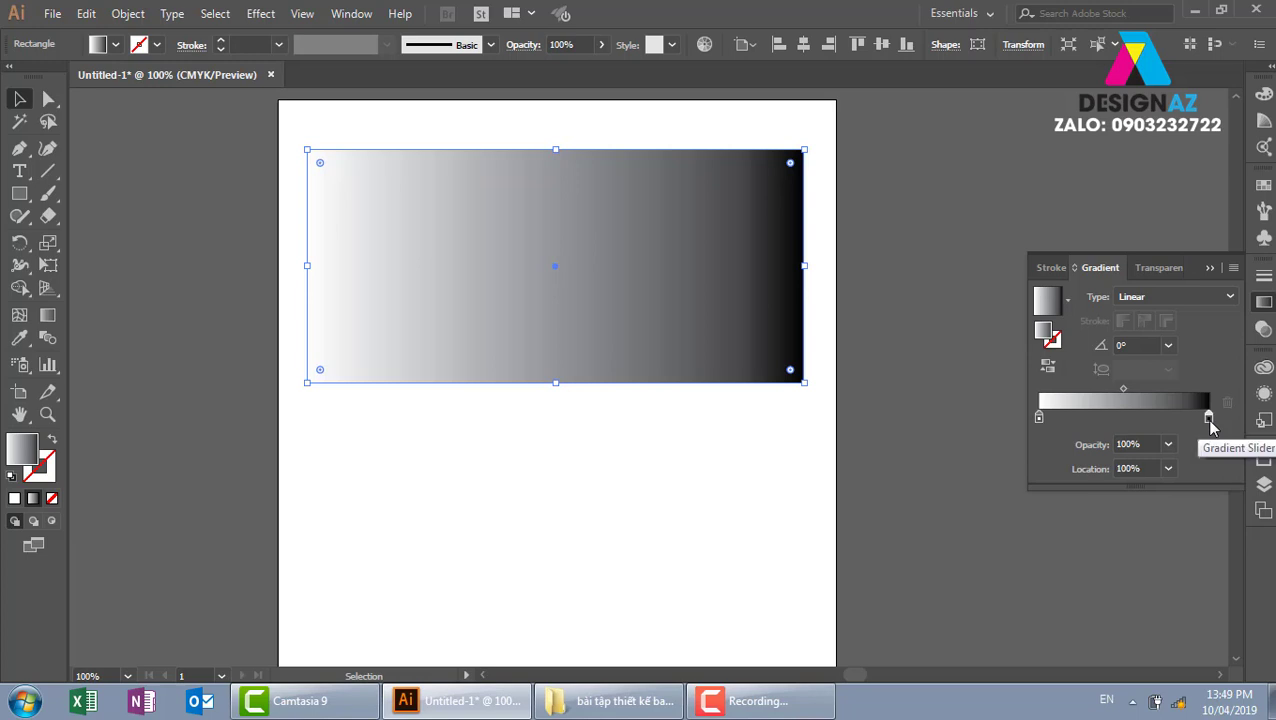
pyautogui.doubleClick(1209, 420)
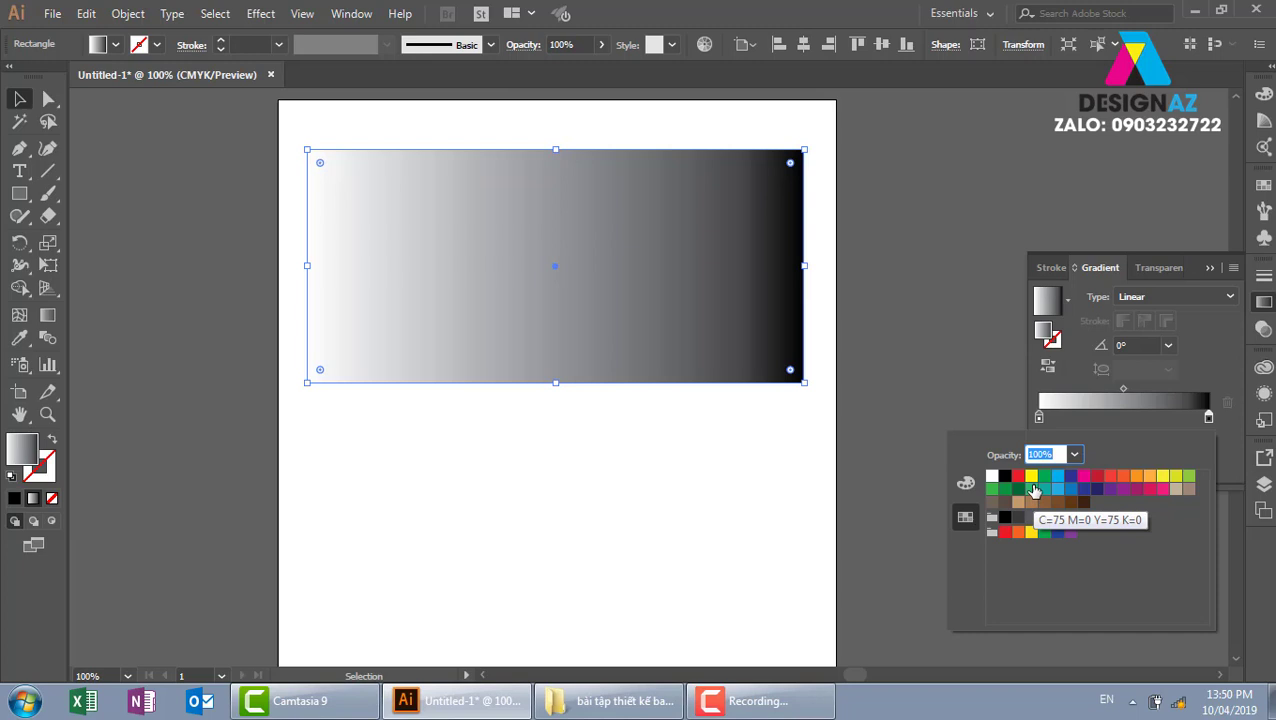
# - Set the right gradient stop to dark navy and the left stop to light blue
pyautogui.click(1096, 490)
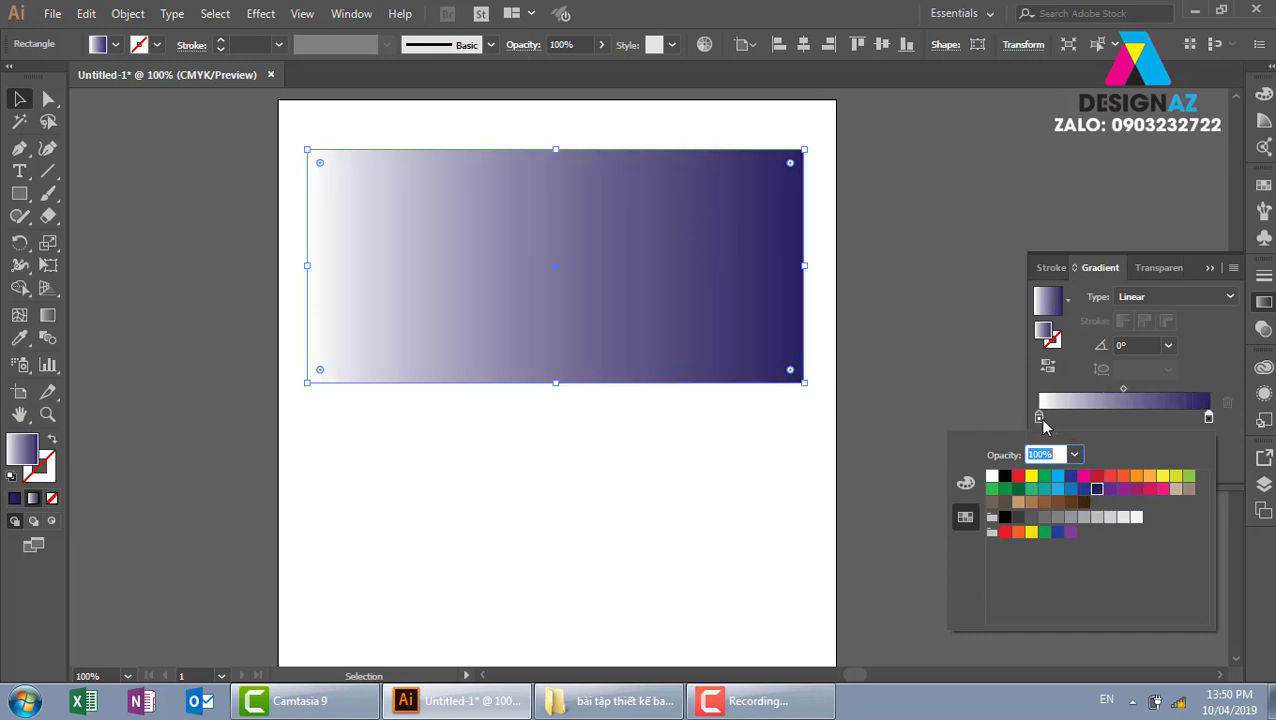
pyautogui.click(1041, 420)
pyautogui.doubleClick(1041, 420)
pyautogui.click(1057, 489)
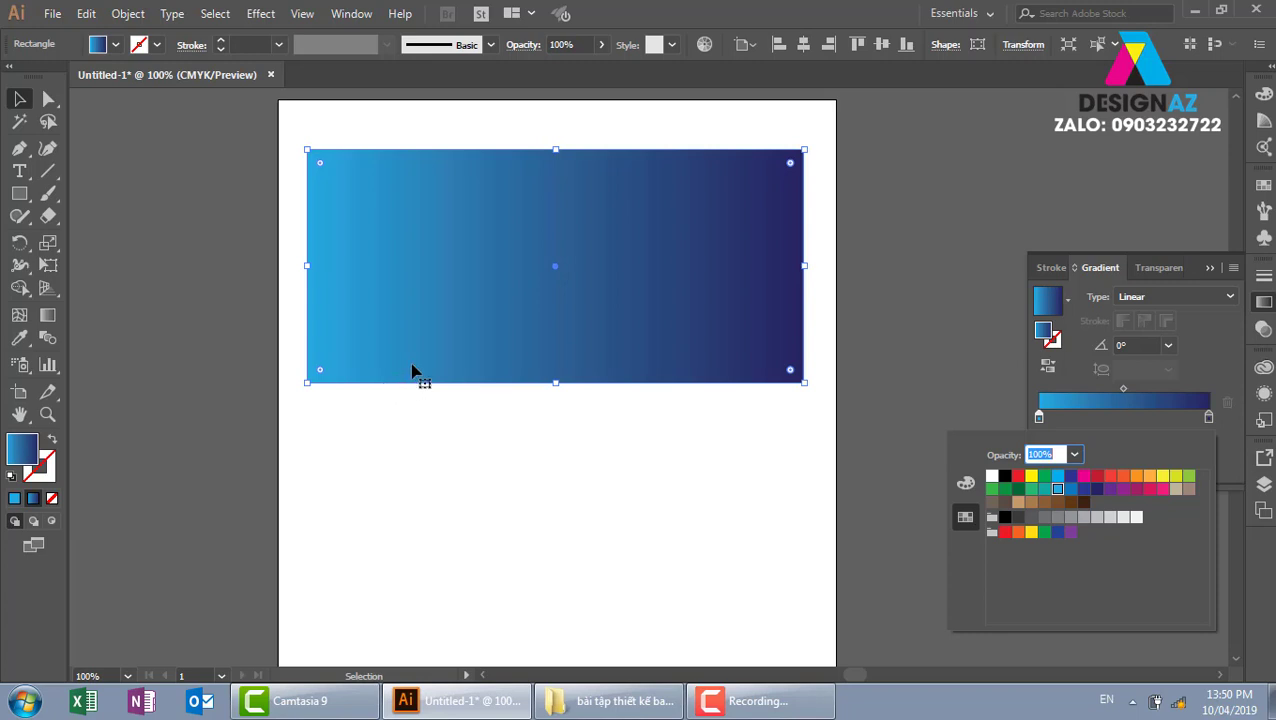
pyautogui.click(895, 338)
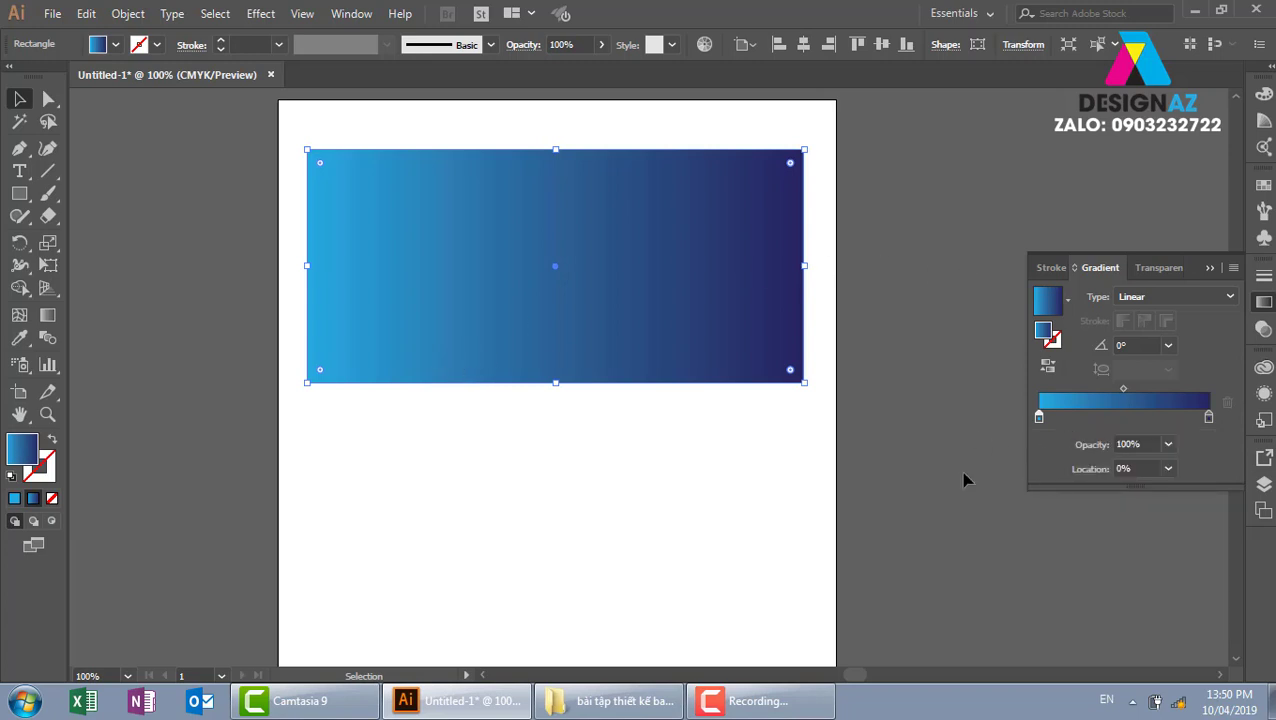
pyautogui.click(942, 294)
pyautogui.click(660, 345)
pyautogui.click(869, 265)
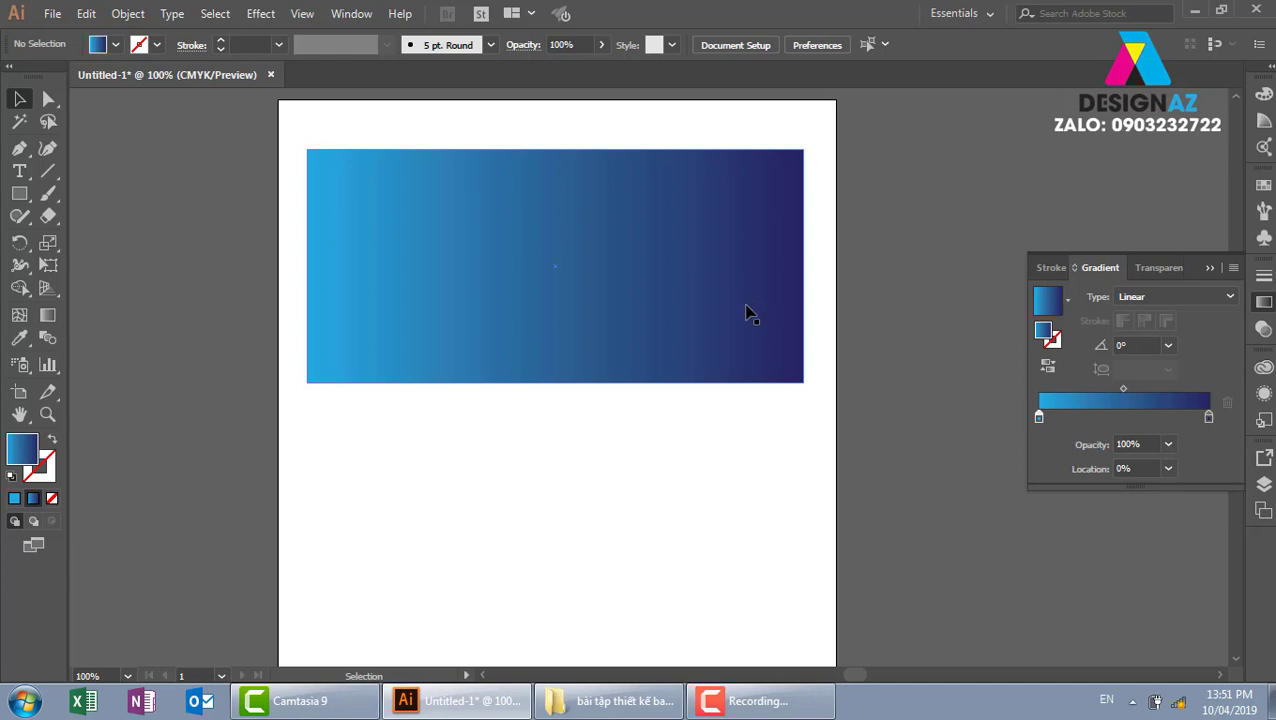
pyautogui.click(722, 330)
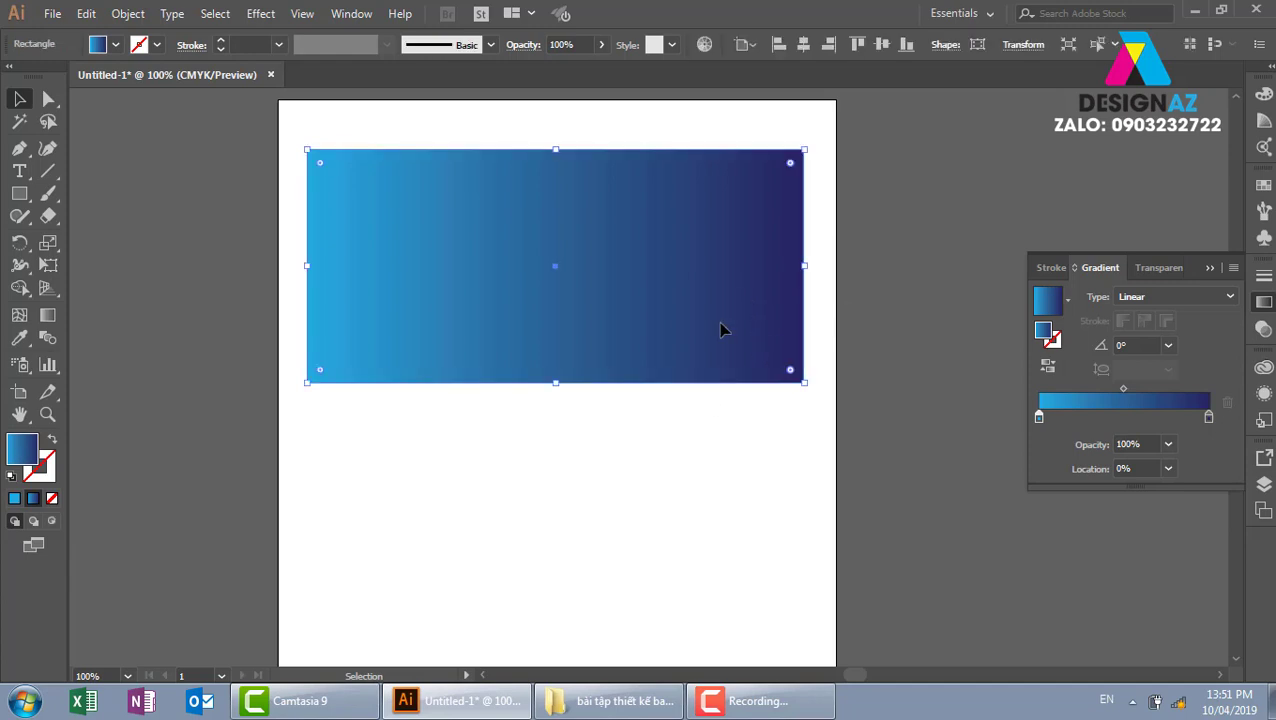
pyautogui.click(835, 270)
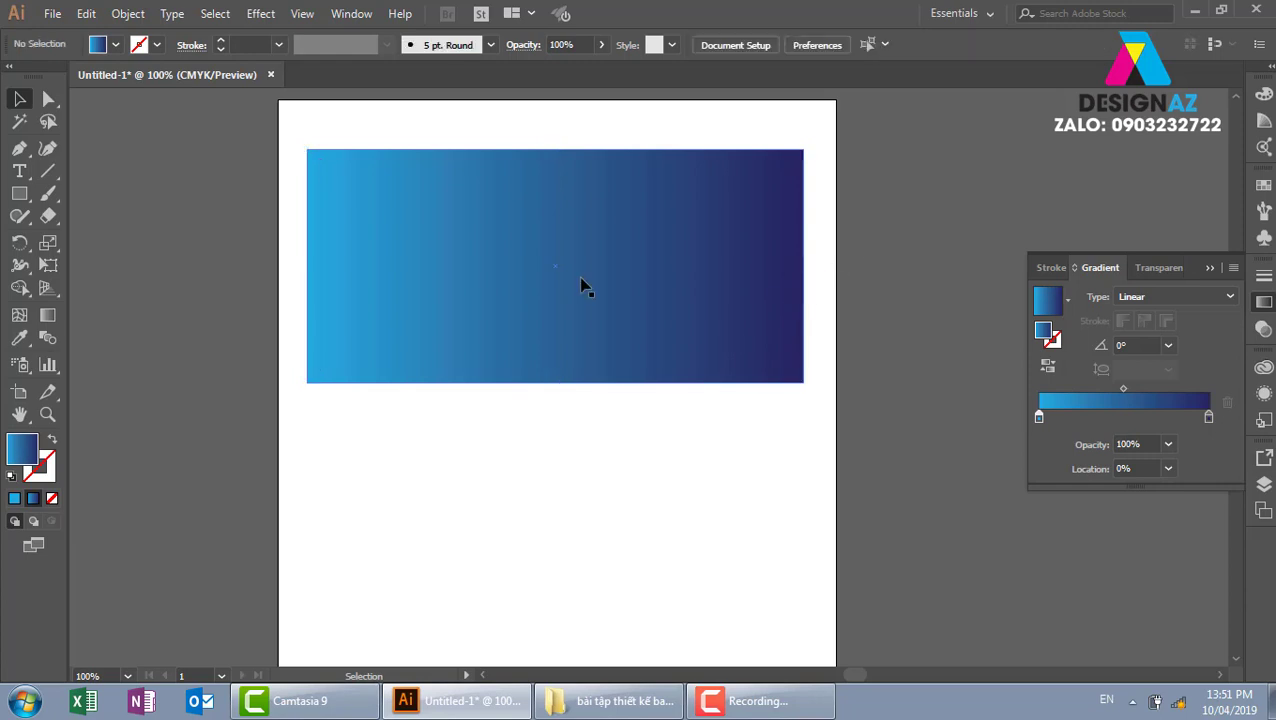
pyautogui.click(582, 286)
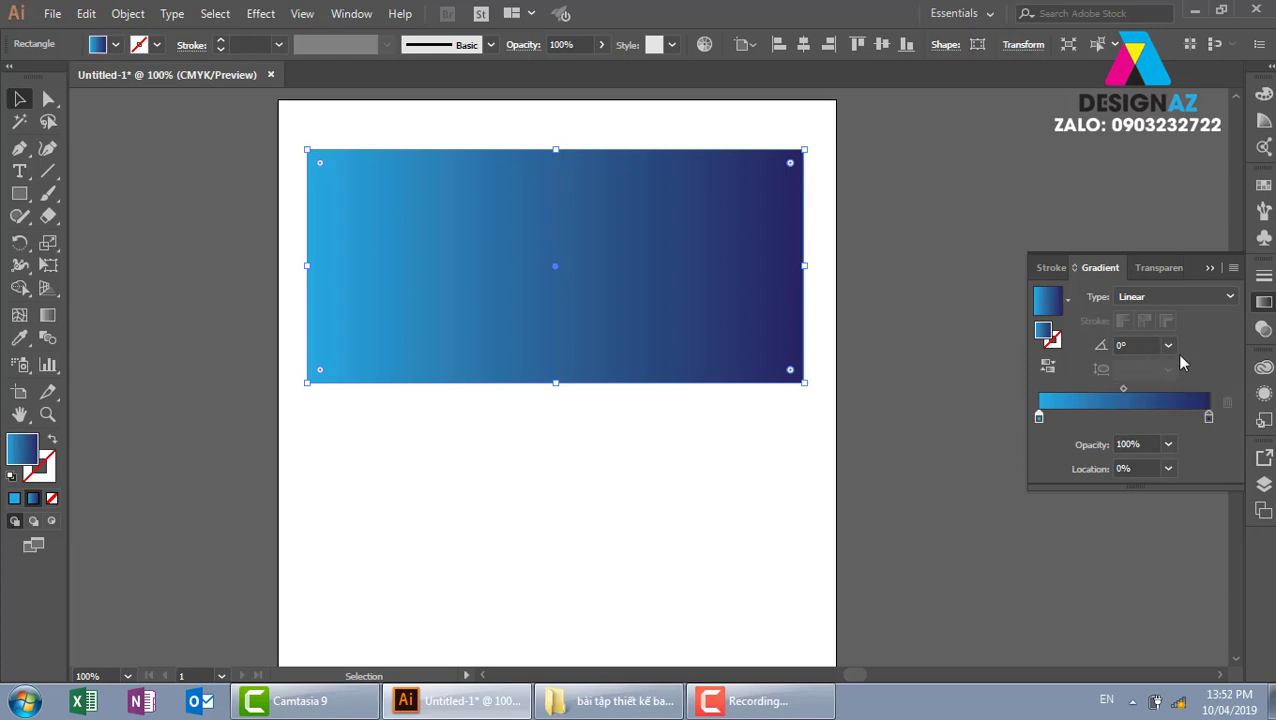
# - Try 90° and 45° in the gradient Angle presets, then settle on 60°
pyautogui.click(1168, 345)
pyautogui.click(1188, 93)
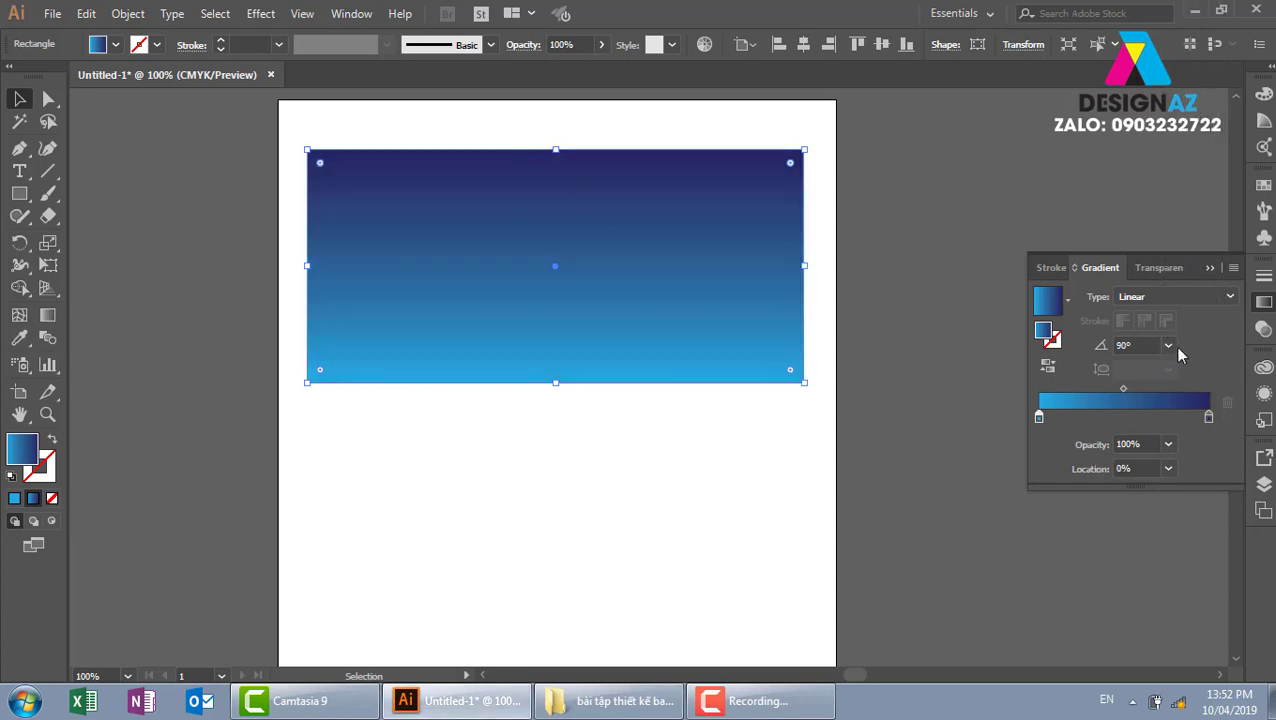
pyautogui.click(1168, 345)
pyautogui.click(1170, 155)
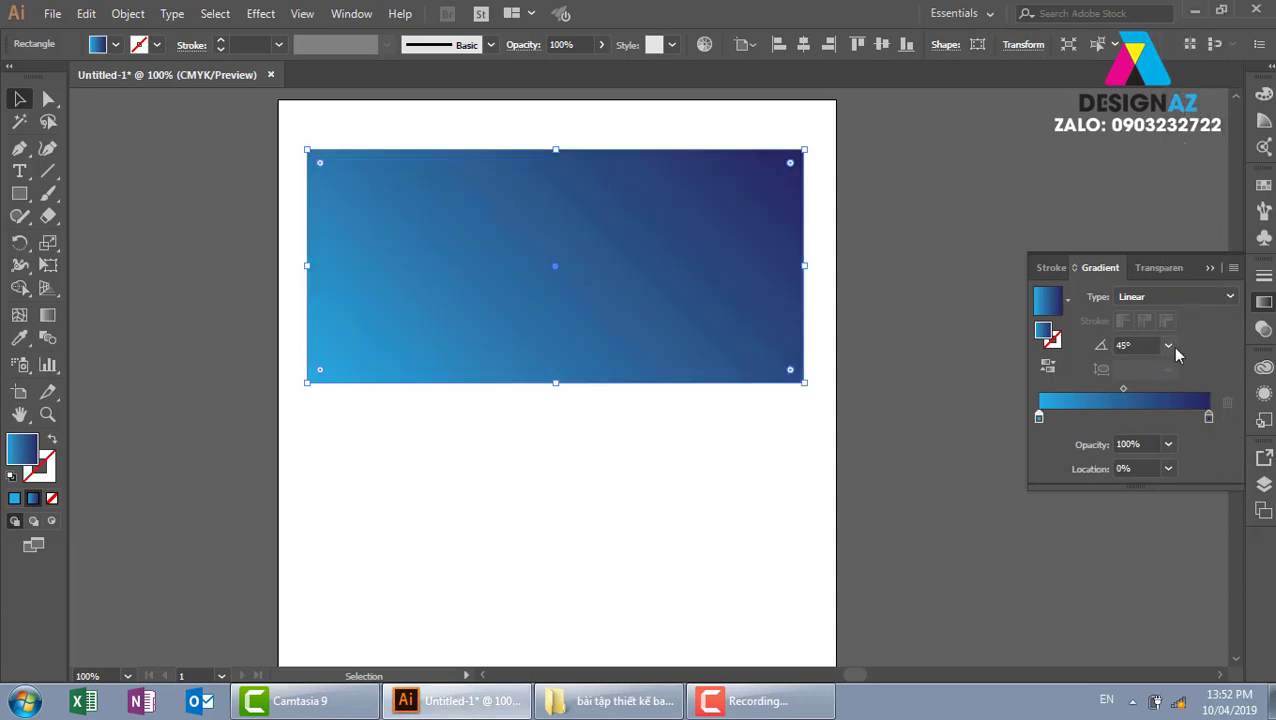
pyautogui.click(1168, 345)
pyautogui.click(1180, 124)
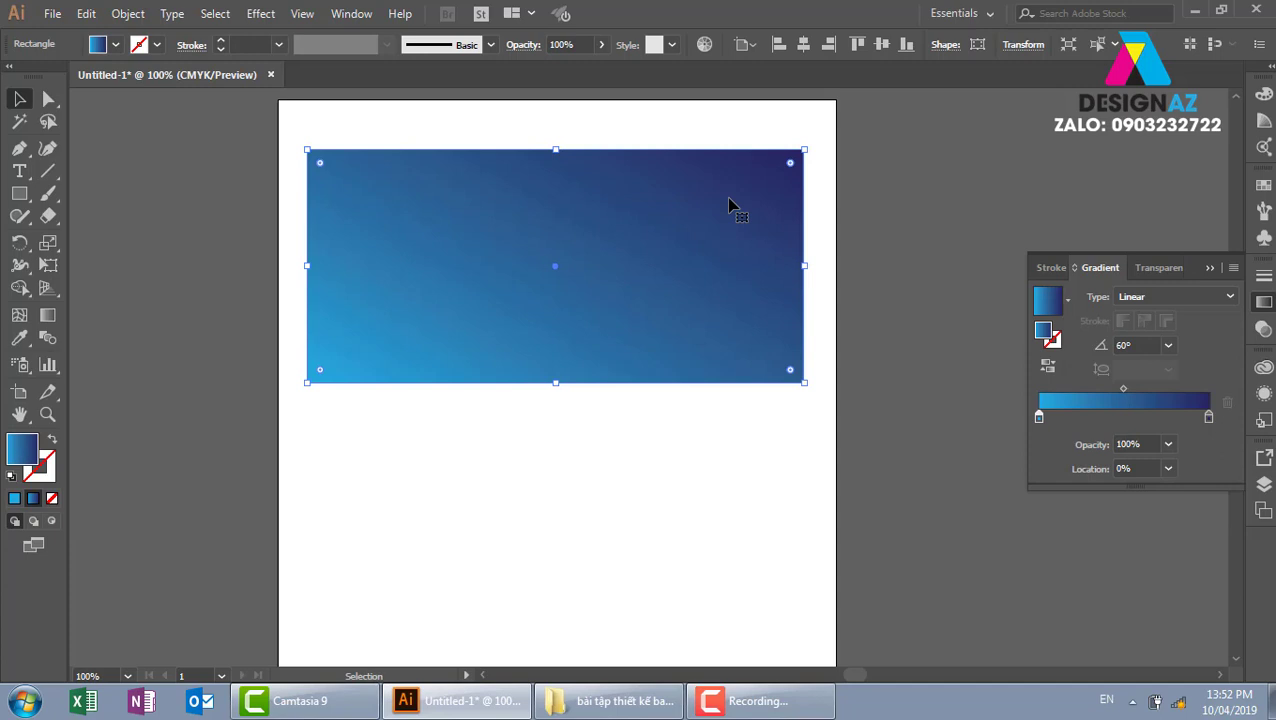
# - With the Gradient tool (G), drag the light-blue-to-navy gradient left to right across the rectangle's full width
pyautogui.press('g')
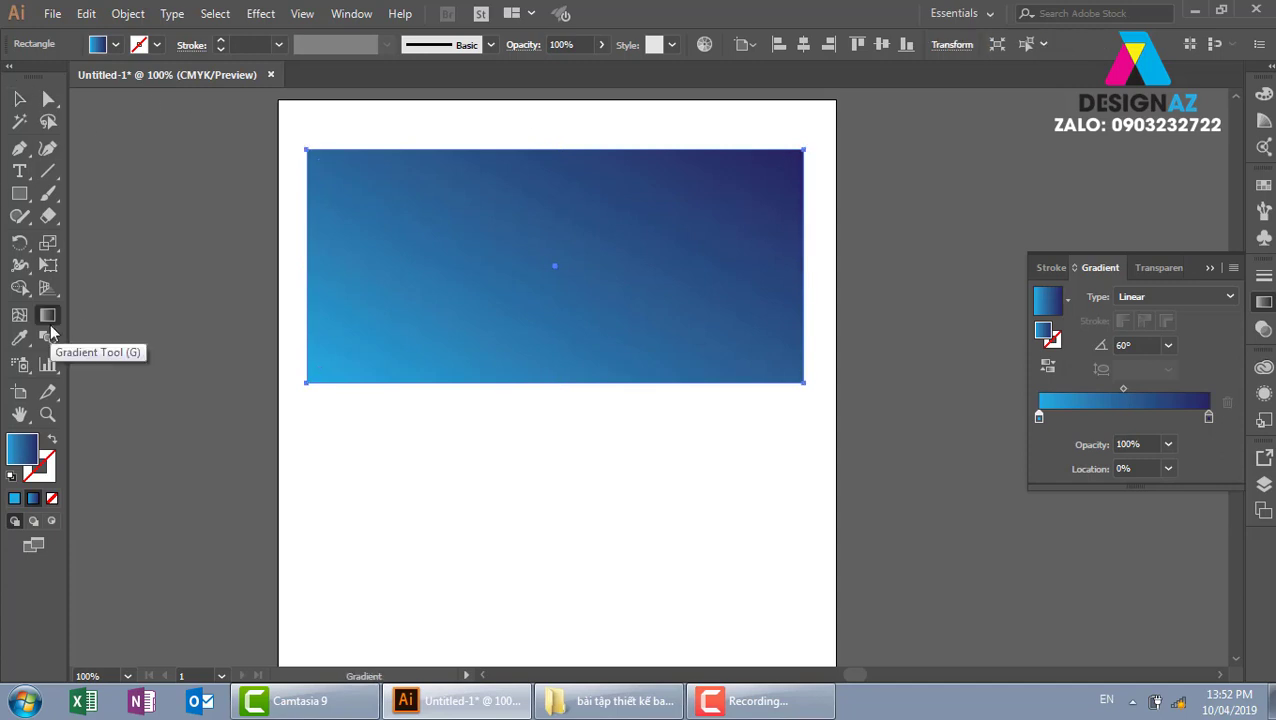
pyautogui.moveTo(319, 159); pyautogui.dragTo(775, 373)
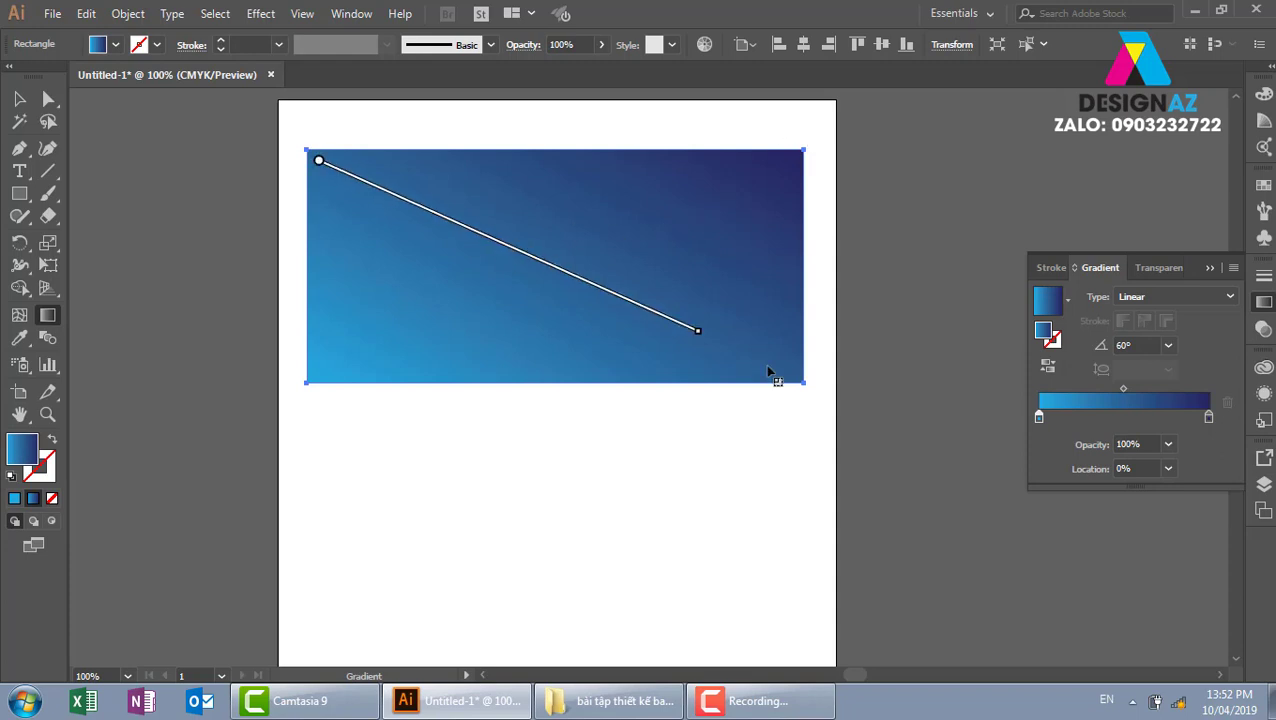
pyautogui.moveTo(758, 134); pyautogui.dragTo(404, 199)
pyautogui.moveTo(415, 152); pyautogui.dragTo(425, 393)
pyautogui.moveTo(313, 324); pyautogui.dragTo(983, 294)
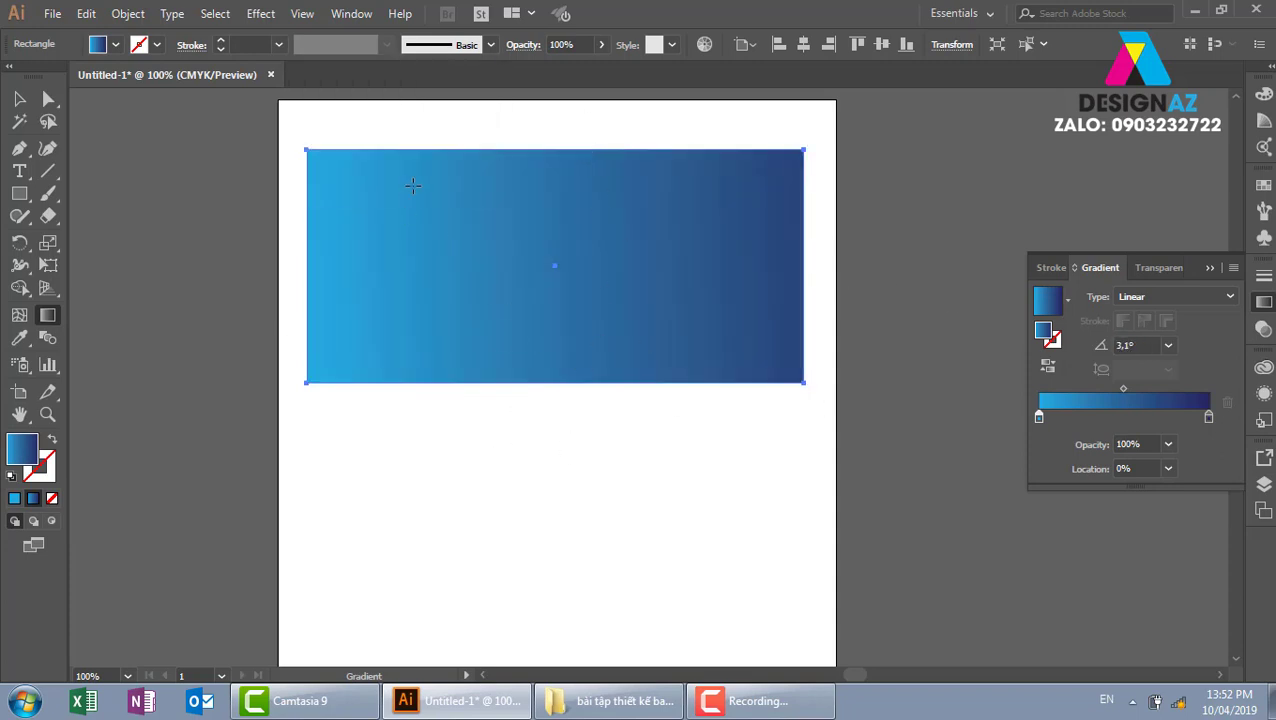
pyautogui.moveTo(413, 194); pyautogui.dragTo(650, 375)
pyautogui.moveTo(613, 148); pyautogui.dragTo(285, 345)
pyautogui.moveTo(274, 301); pyautogui.dragTo(822, 316)
pyautogui.moveTo(681, 219); pyautogui.dragTo(350, 392)
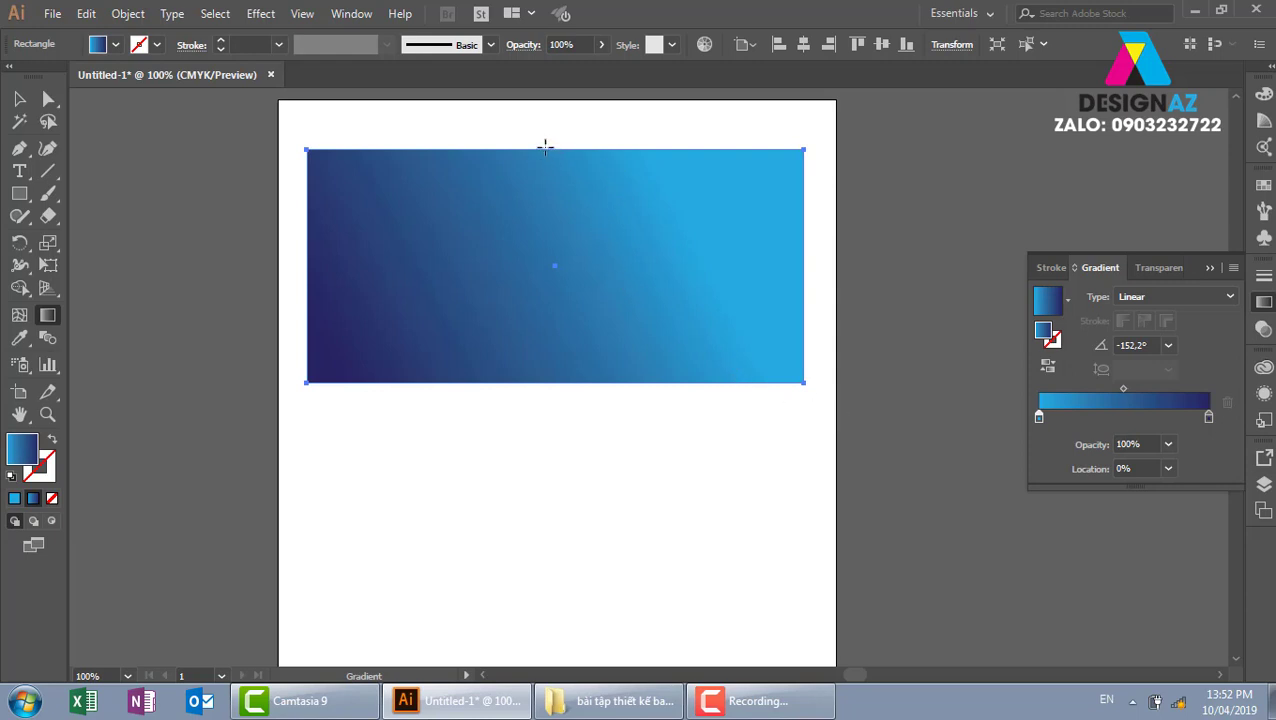
pyautogui.moveTo(554, 153)
pyautogui.mouseDown()
pyautogui.moveTo(579, 385)
pyautogui.moveTo(553, 383)
pyautogui.mouseUp()
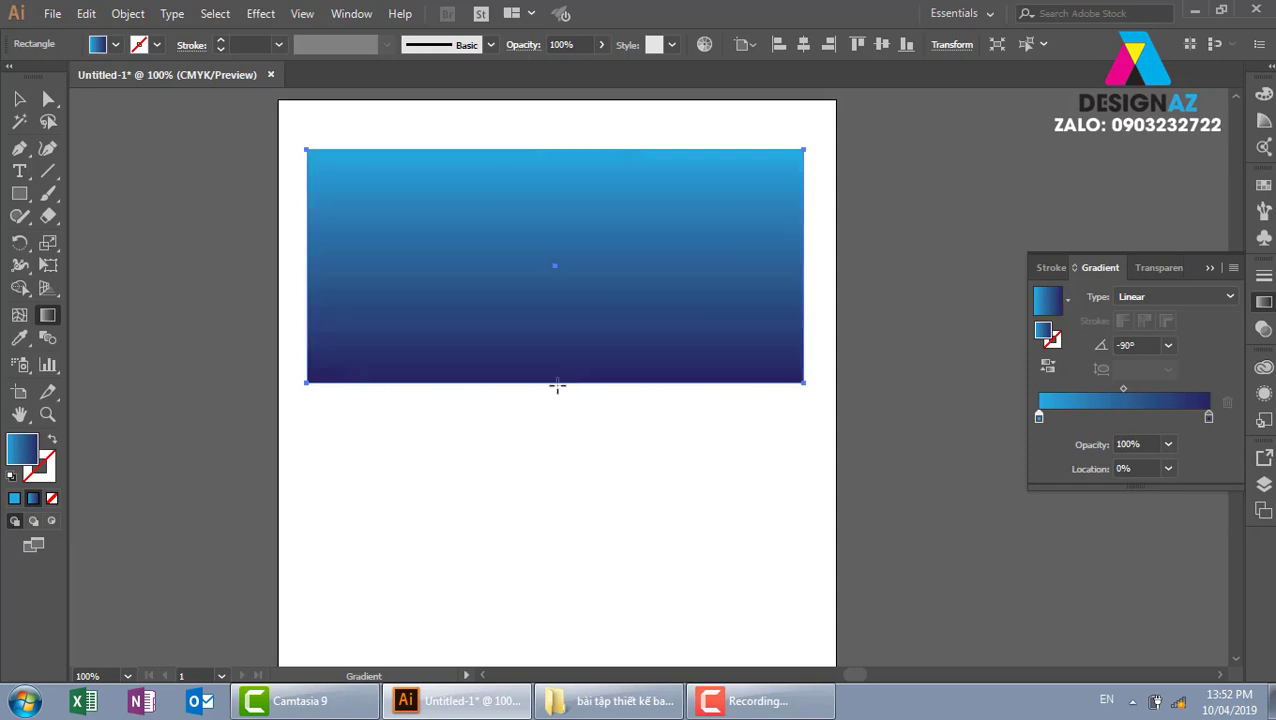
pyautogui.moveTo(307, 267); pyautogui.dragTo(803, 268)
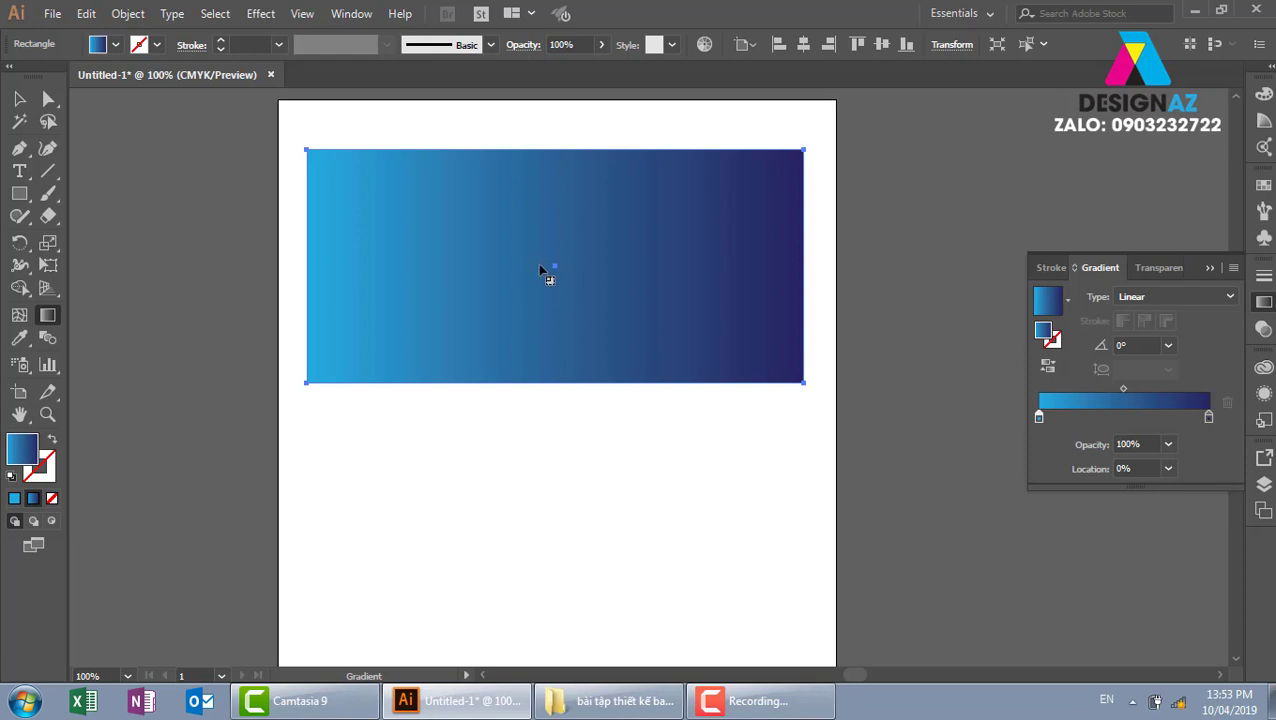
pyautogui.moveTo(540, 270); pyautogui.dragTo(566, 272)
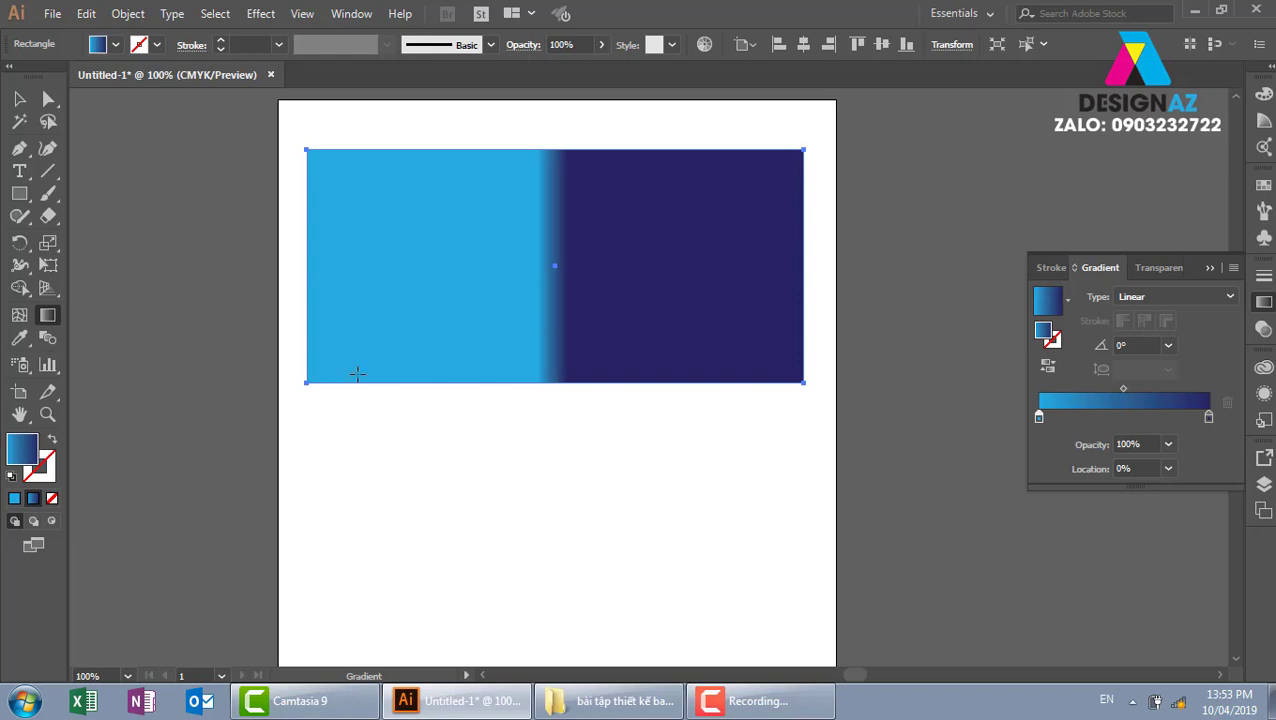
pyautogui.moveTo(311, 258); pyautogui.dragTo(800, 290)
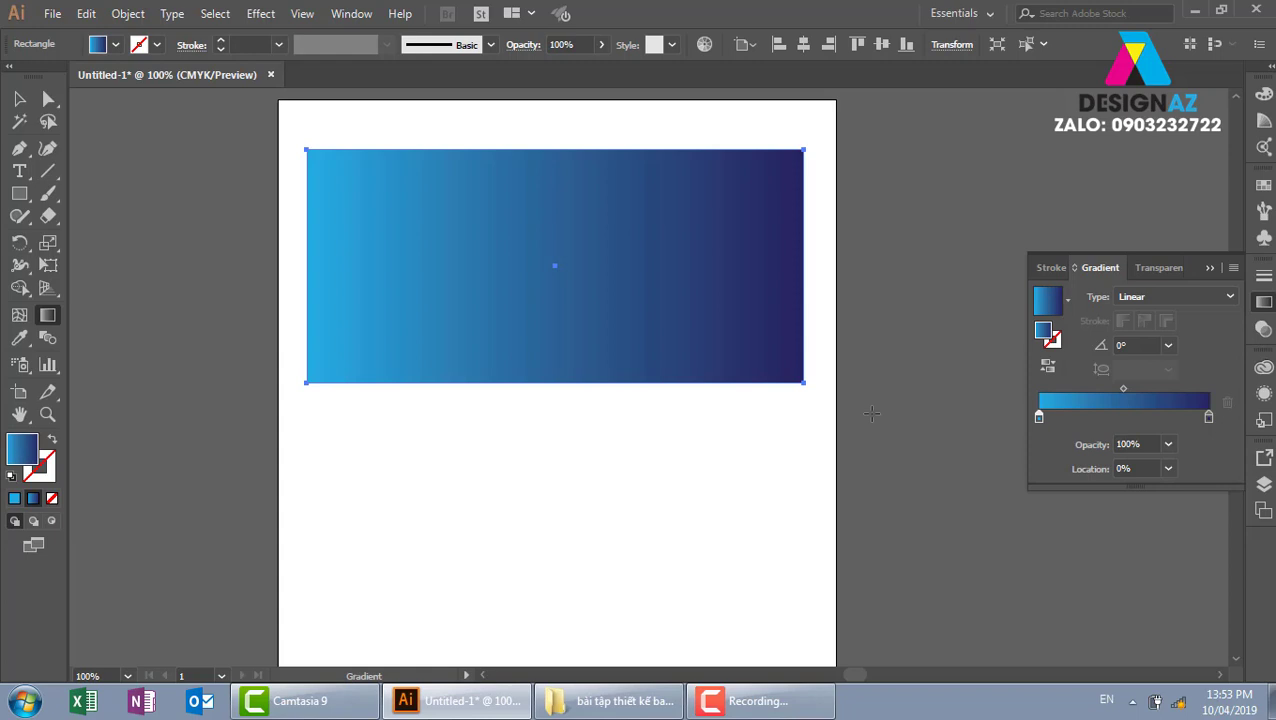
# - Duplicate the blue gradient rectangle directly below the original
pyautogui.click(19, 98)
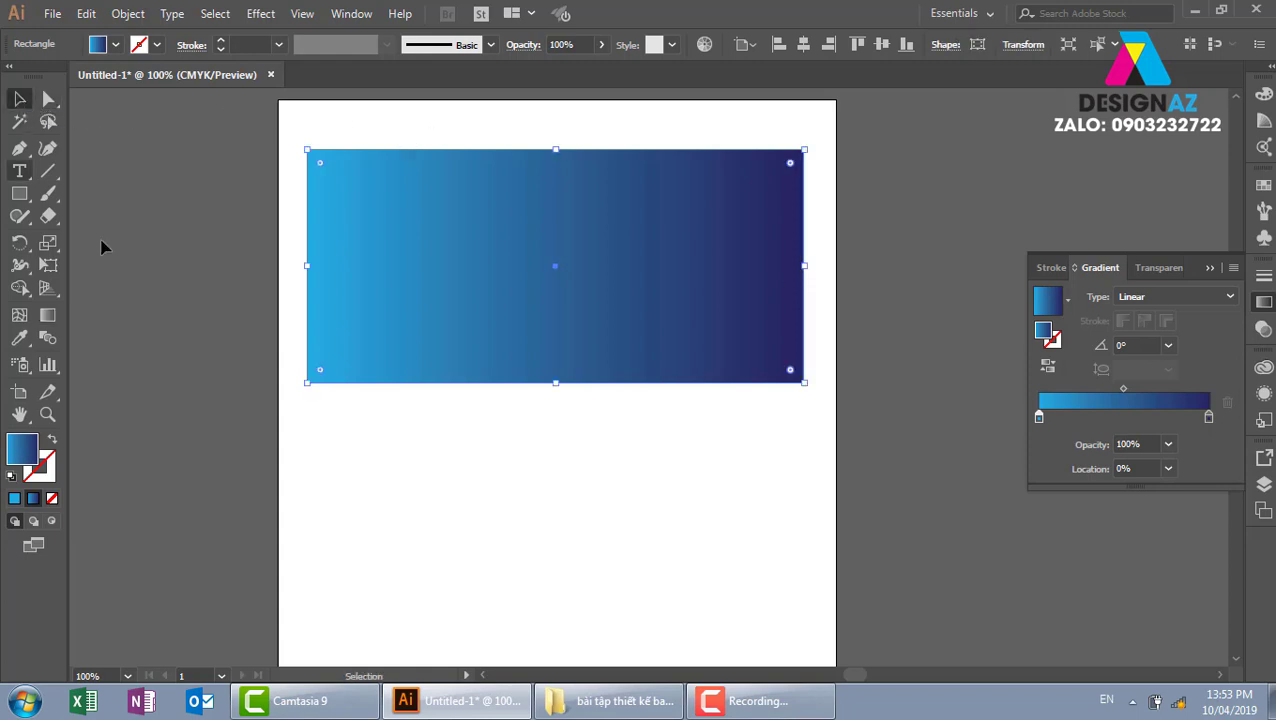
pyautogui.click(101, 247)
pyautogui.click(697, 282)
pyautogui.moveTo(530, 200)
pyautogui.mouseDown()
pyautogui.moveTo(517, 447)
pyautogui.moveTo(803, 447)
pyautogui.mouseUp()
pyautogui.scroll(-1, 803, 447)
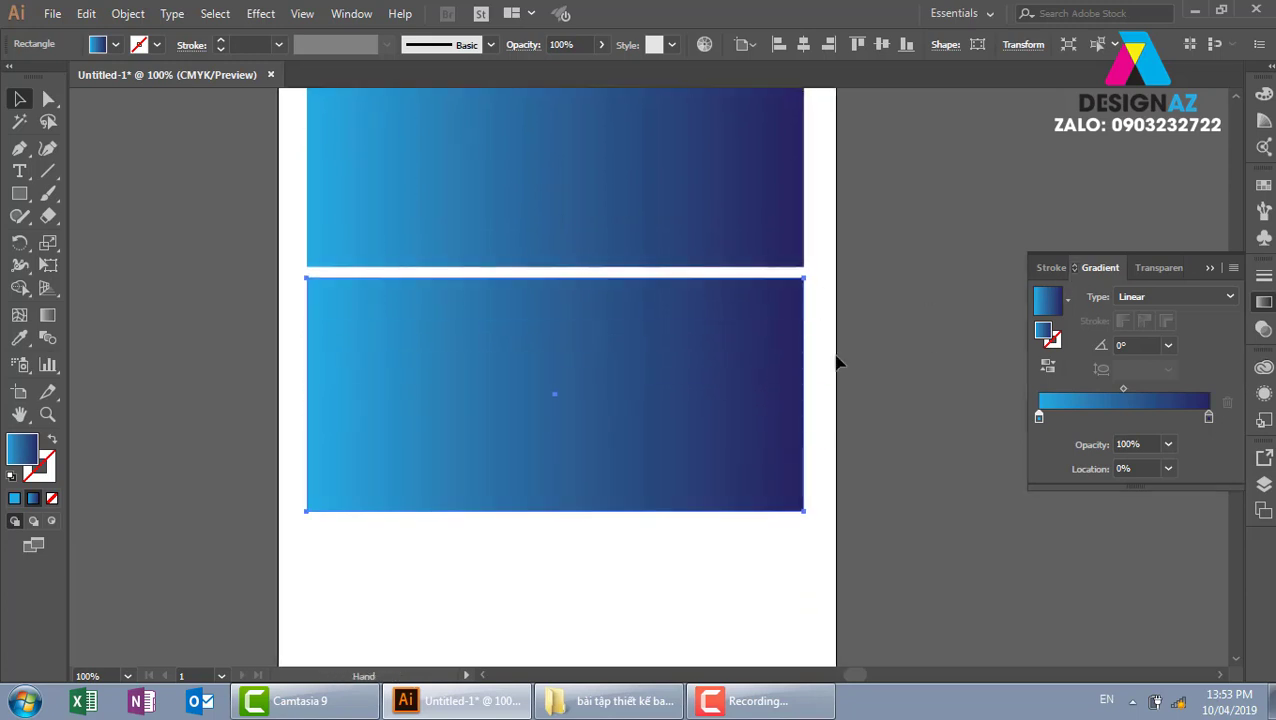
pyautogui.click(880, 313)
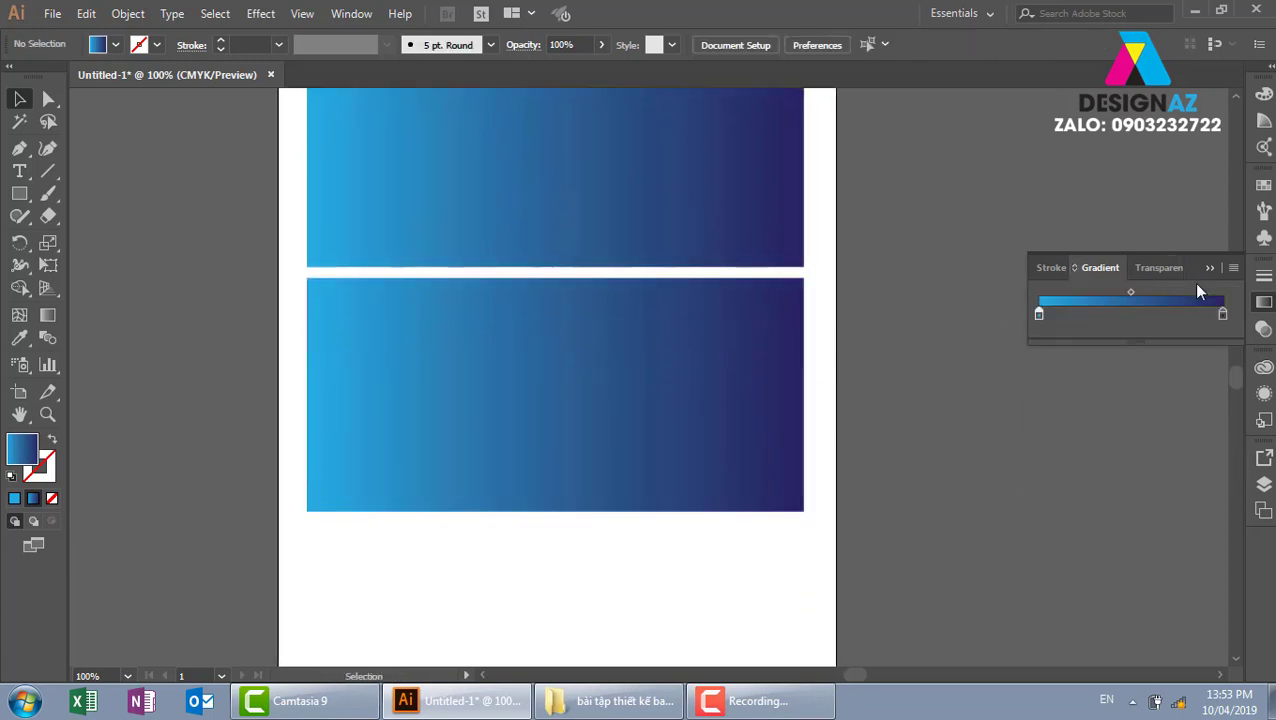
# - Recolour the lower copy's gradient from yellow at left to red at right
pyautogui.click(1233, 267)
pyautogui.click(1188, 279)
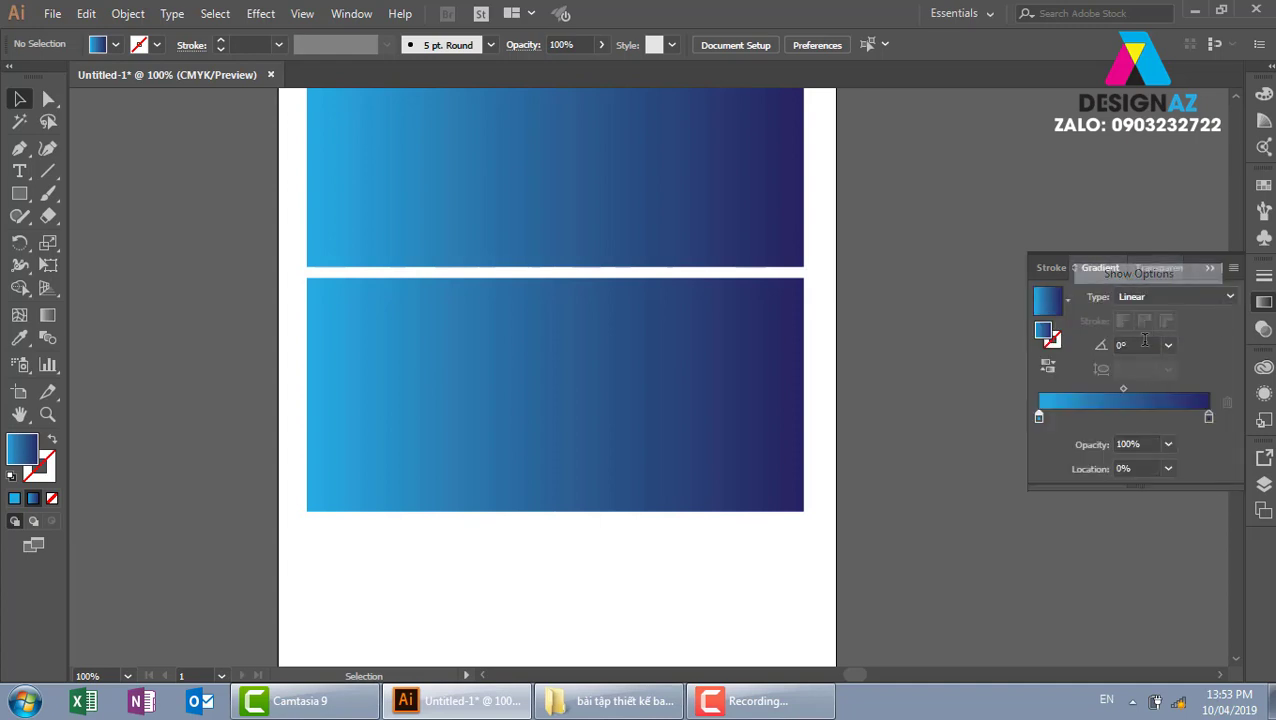
pyautogui.click(717, 355)
pyautogui.scroll(-1, 923, 345)
pyautogui.hscroll(1, 923, 345)
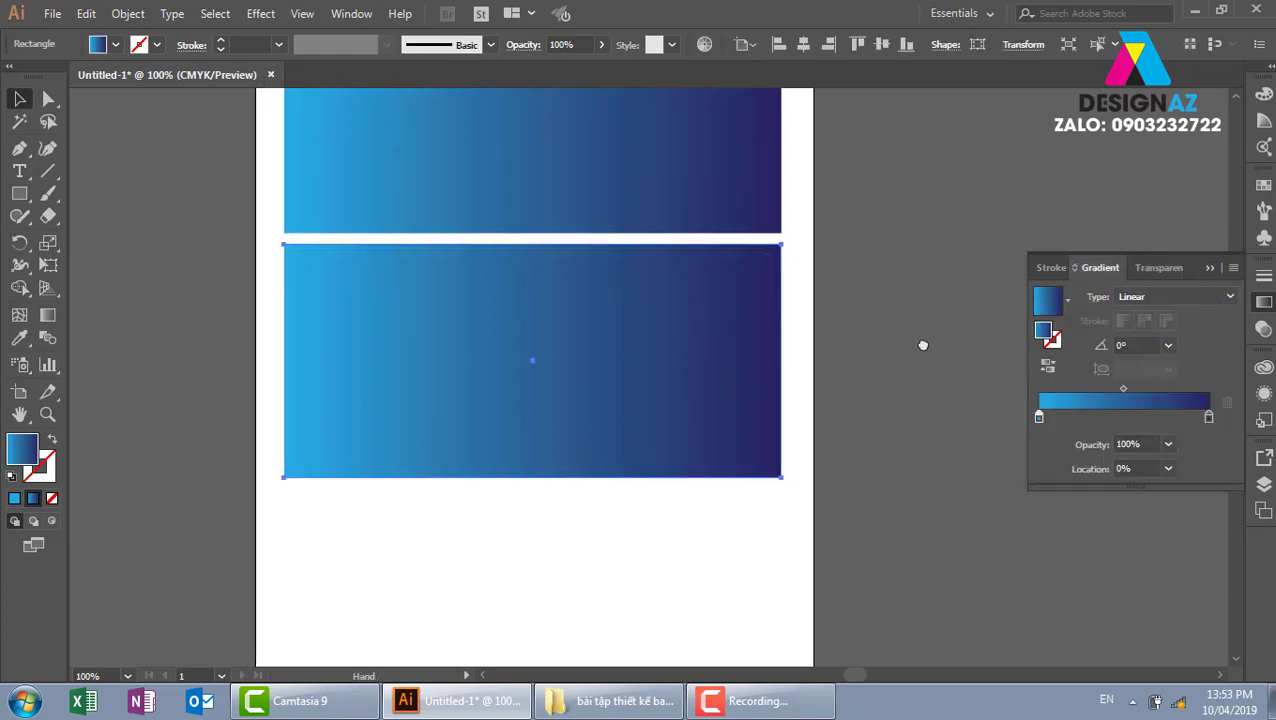
pyautogui.doubleClick(1208, 417)
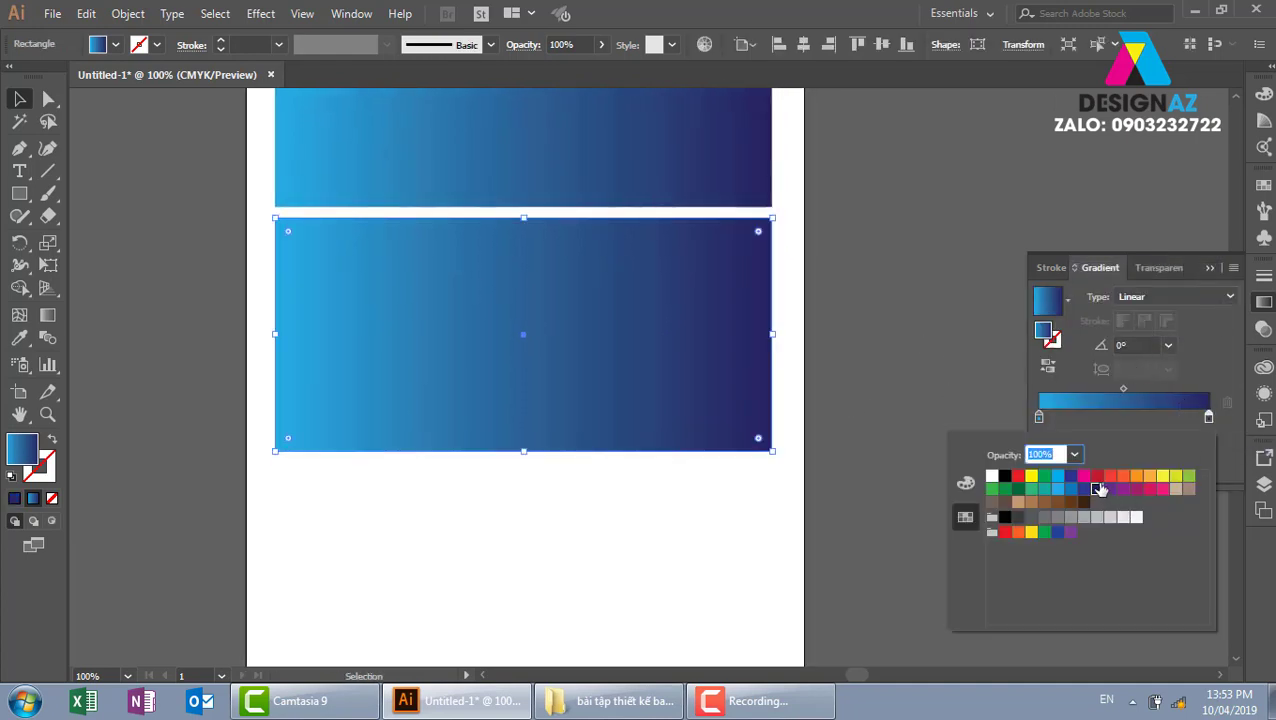
pyautogui.click(1097, 477)
pyautogui.click(1039, 418)
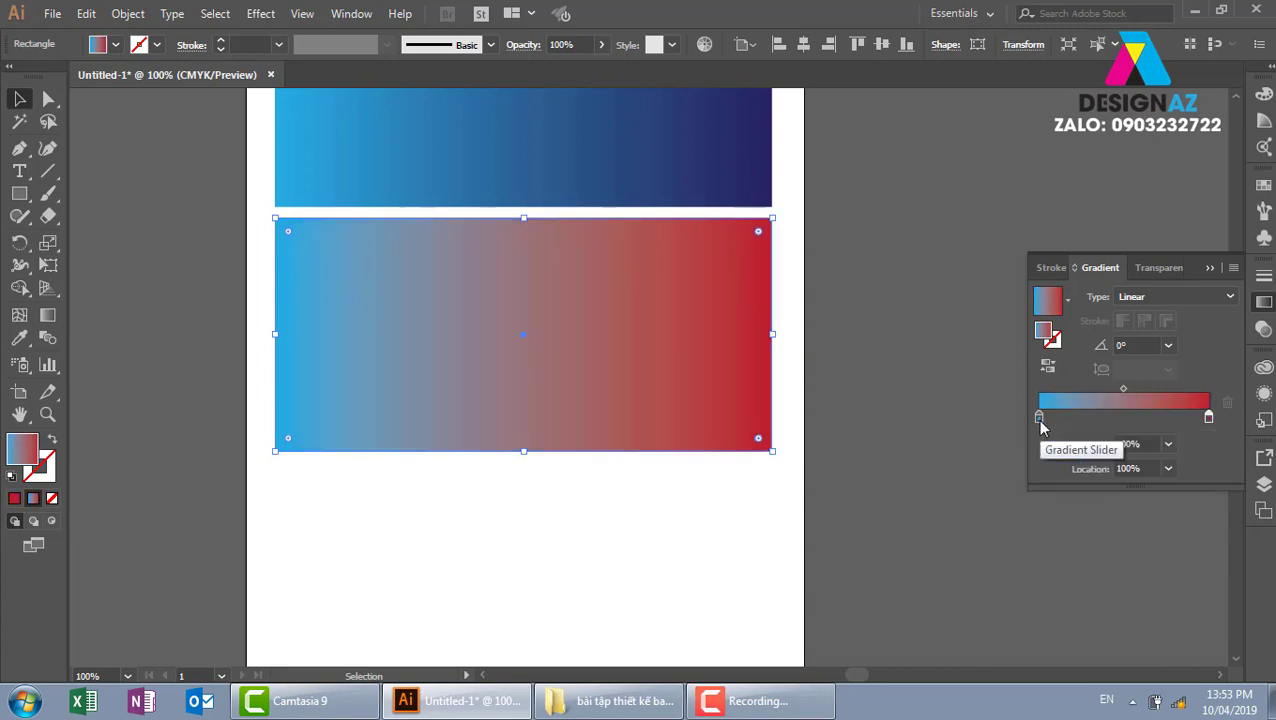
pyautogui.doubleClick(1039, 418)
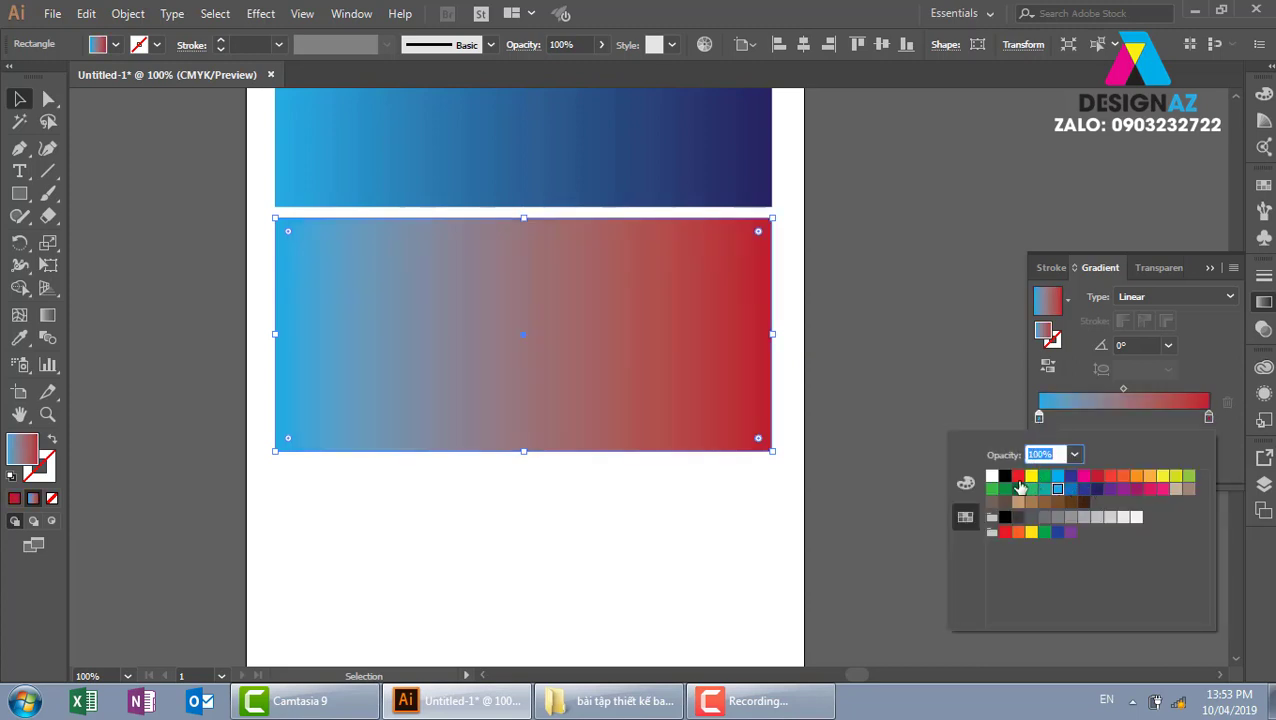
pyautogui.click(1018, 477)
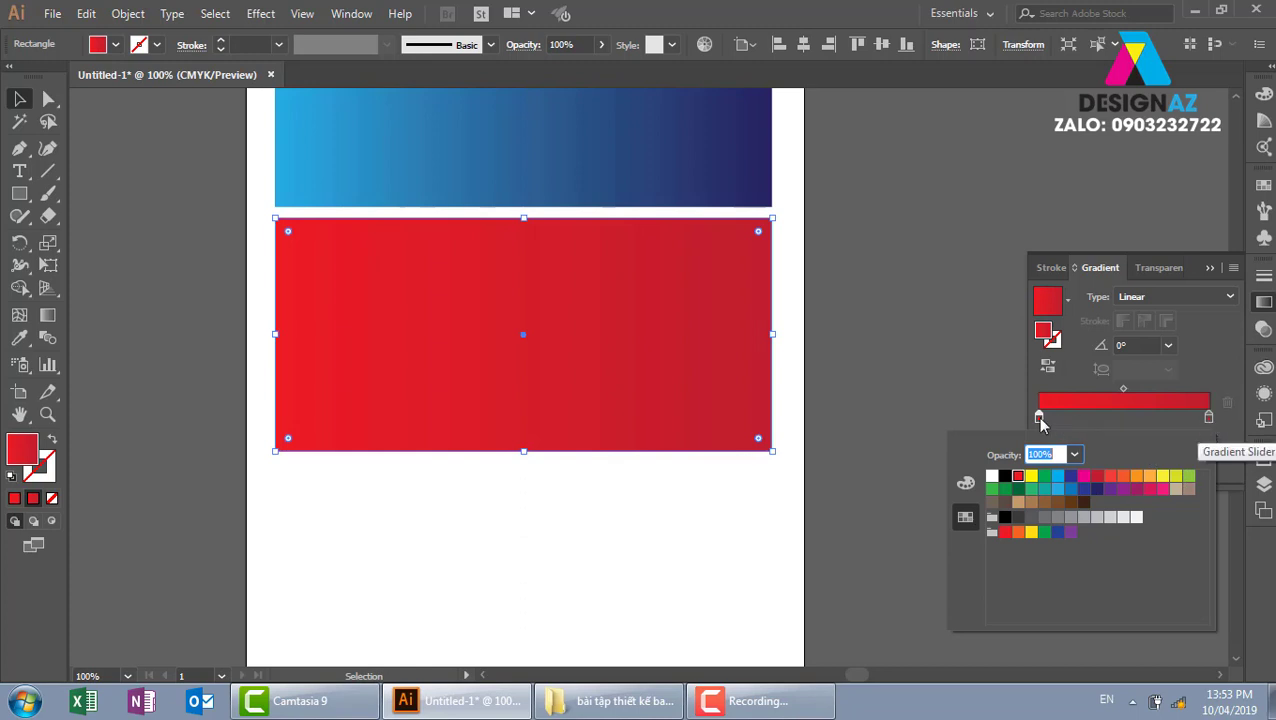
pyautogui.click(1162, 476)
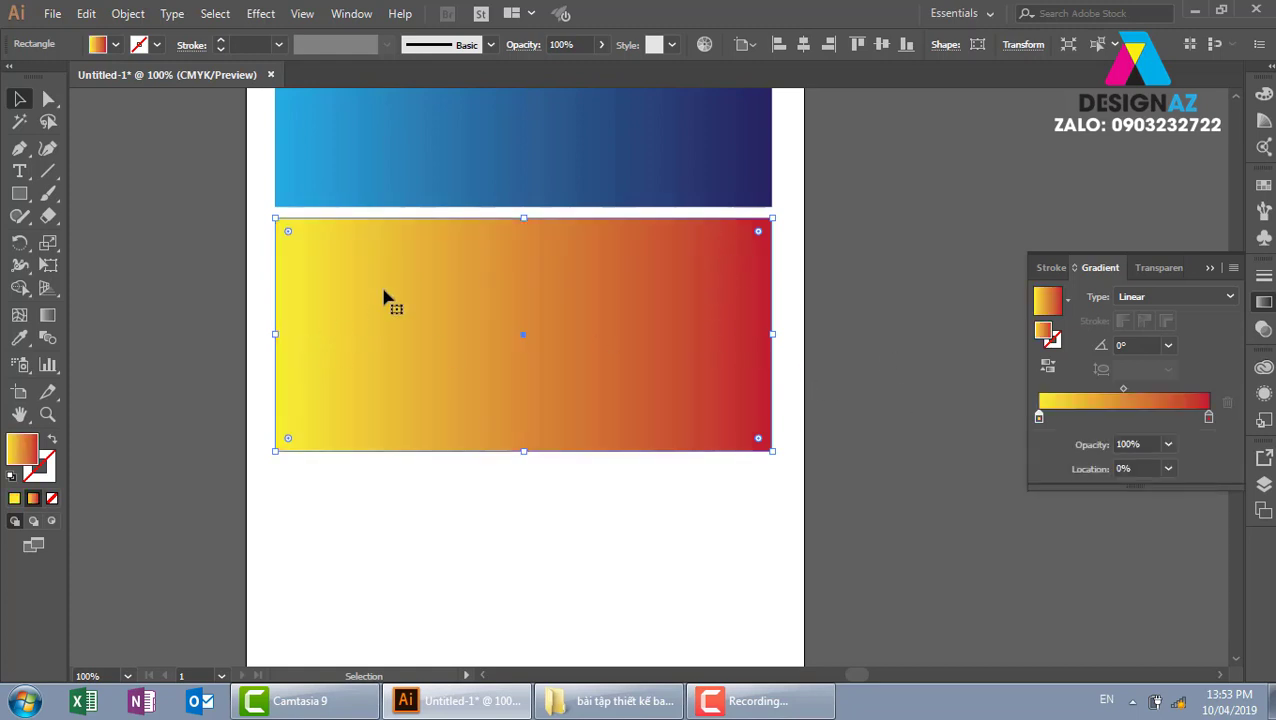
pyautogui.scroll(-3, 910, 380)
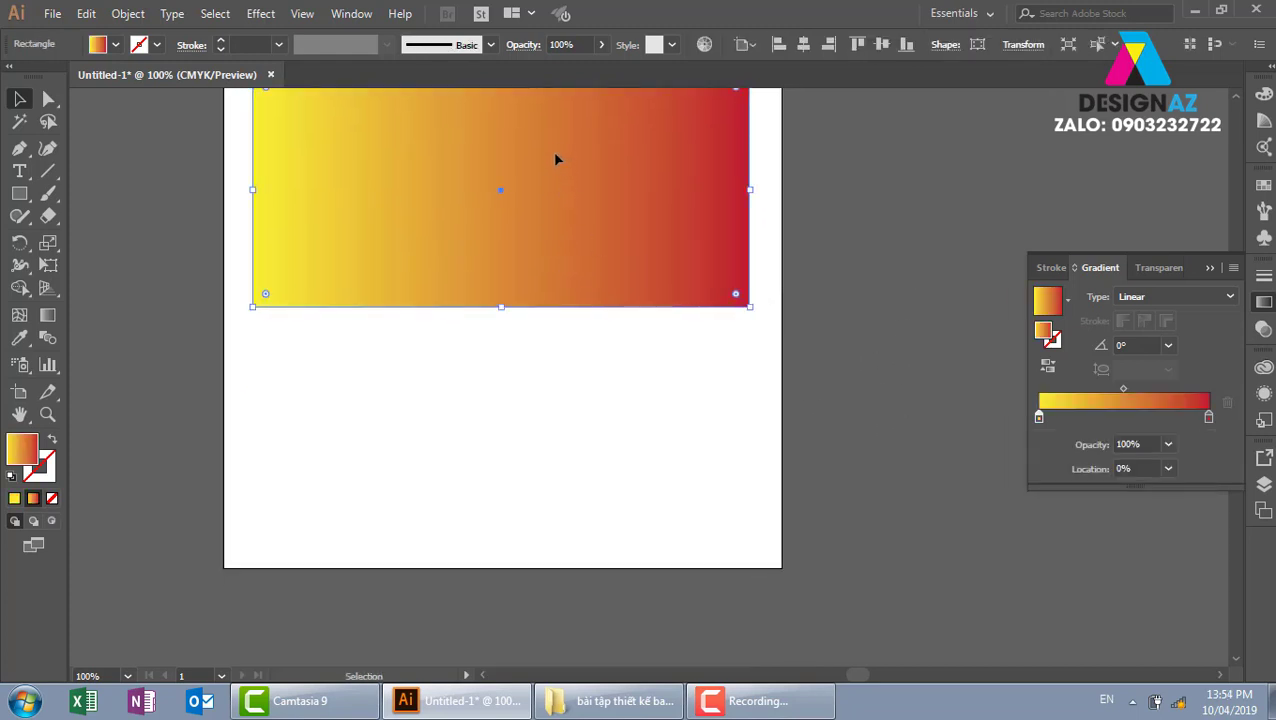
# - Copy the yellow-red card below it and recolour the copy pink to purple
pyautogui.moveTo(557, 160); pyautogui.dragTo(559, 403)
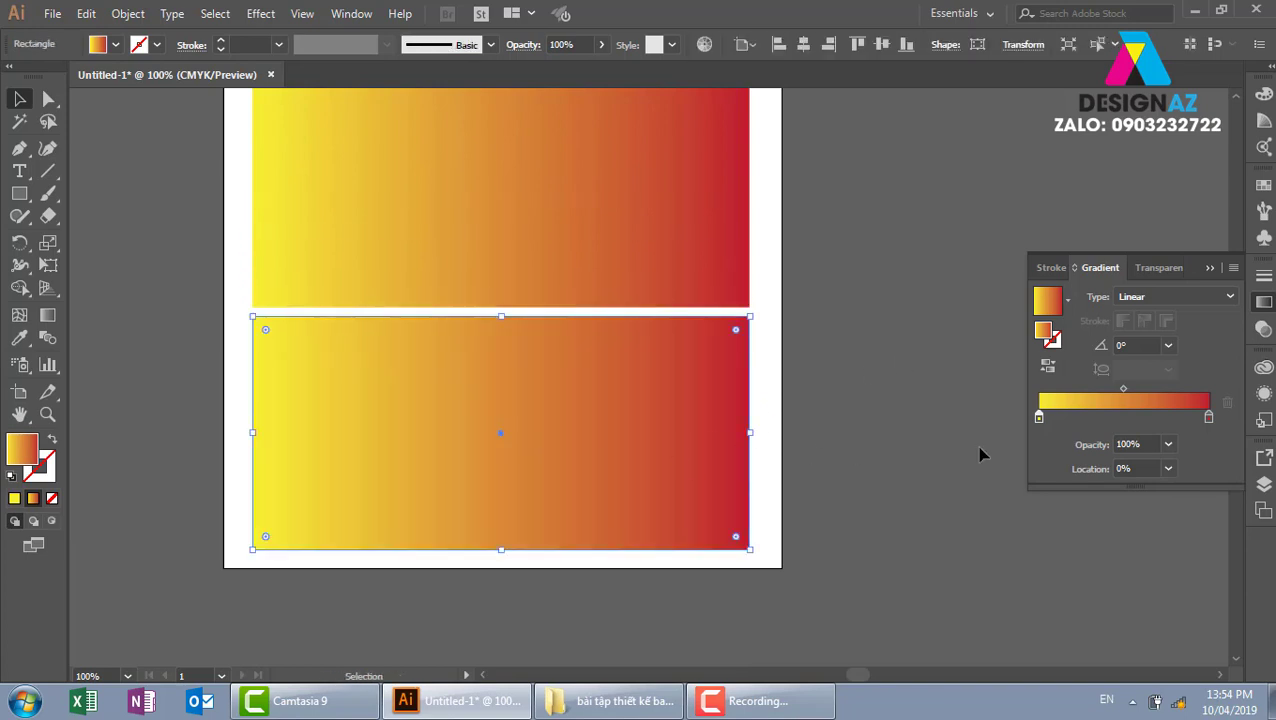
pyautogui.doubleClick(1208, 417)
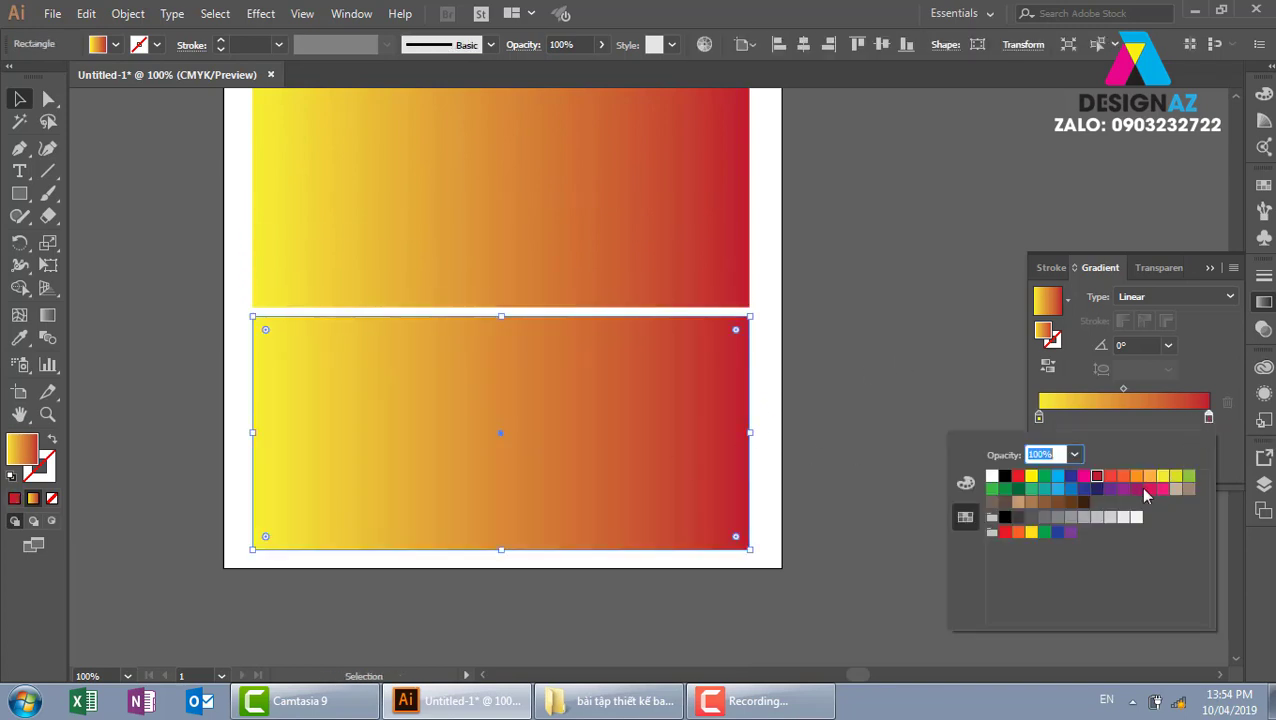
pyautogui.click(1110, 488)
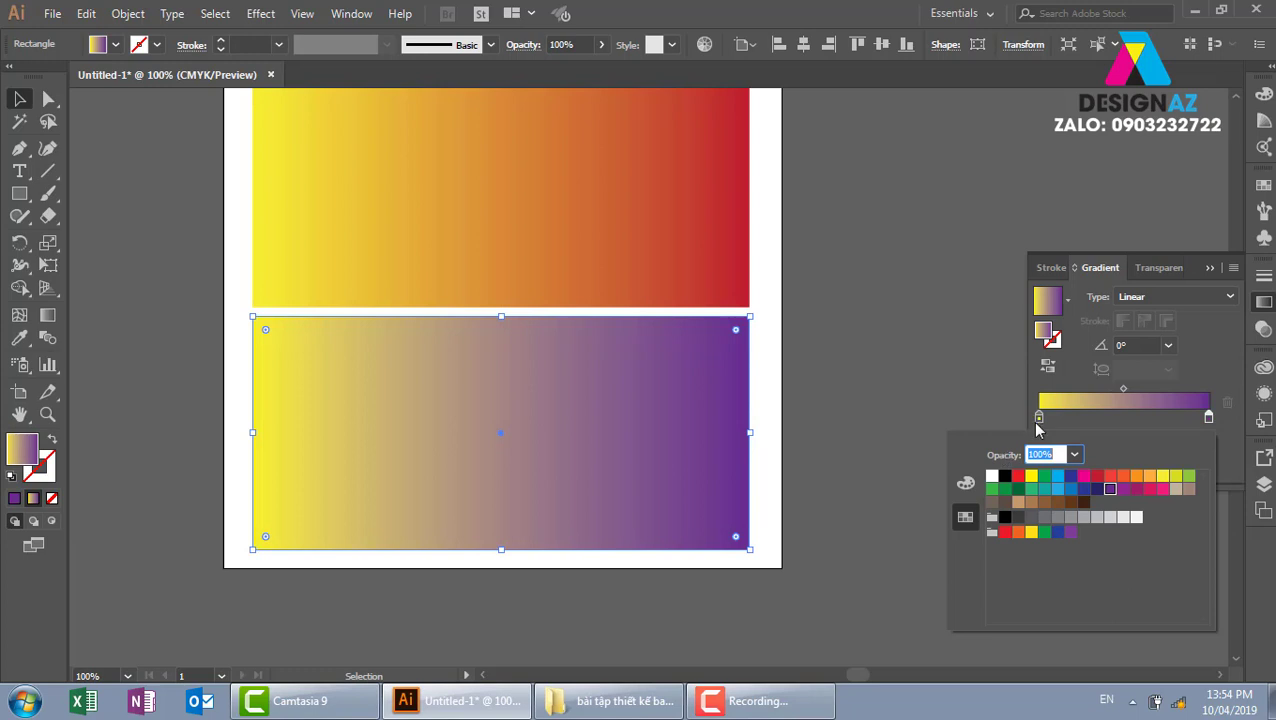
pyautogui.doubleClick(1039, 418)
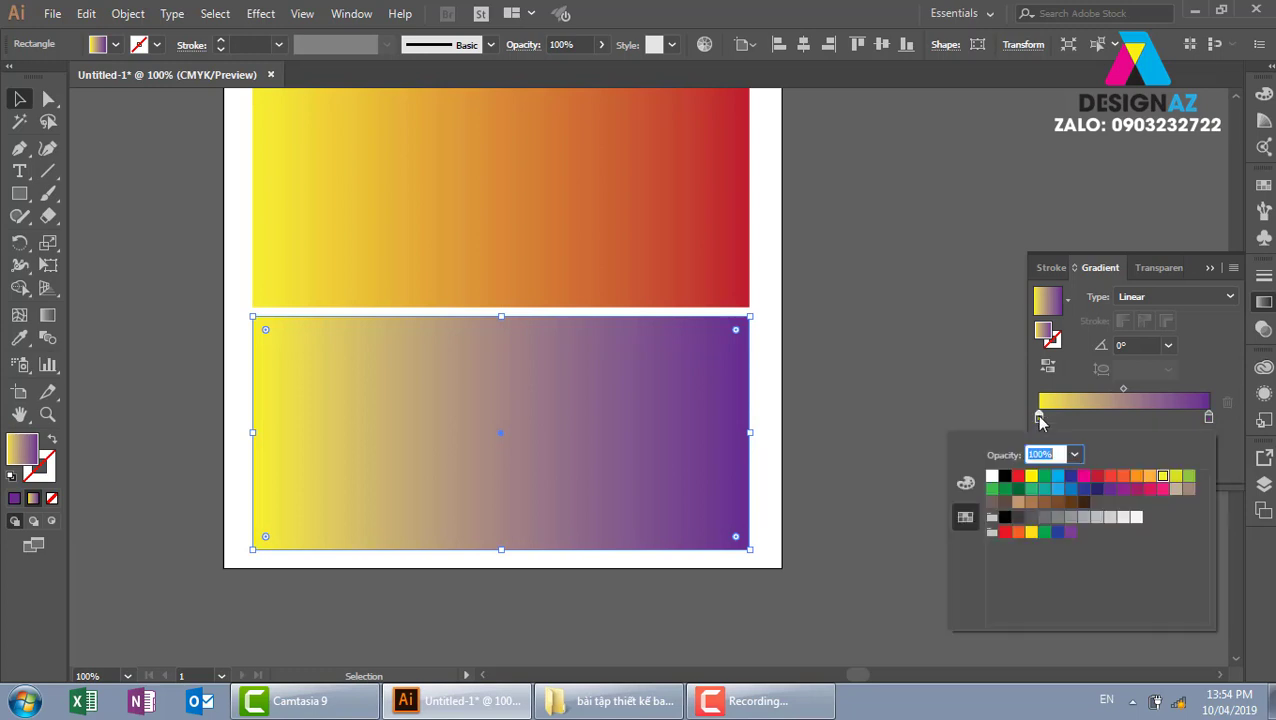
pyautogui.click(1168, 489)
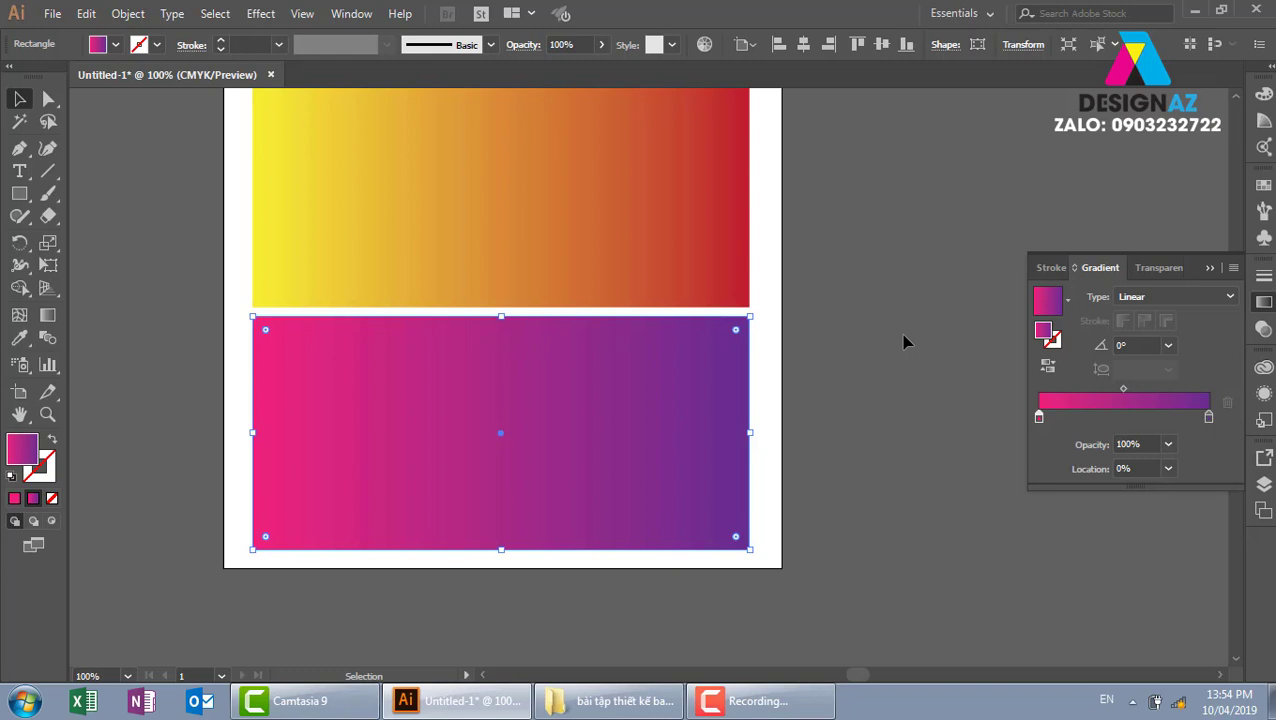
pyautogui.hotkey('ctrl', '-')
pyautogui.hotkey('ctrl', '-')
# - Duplicate the top blue card so the copy sits immediately to its right
pyautogui.click(835, 265)
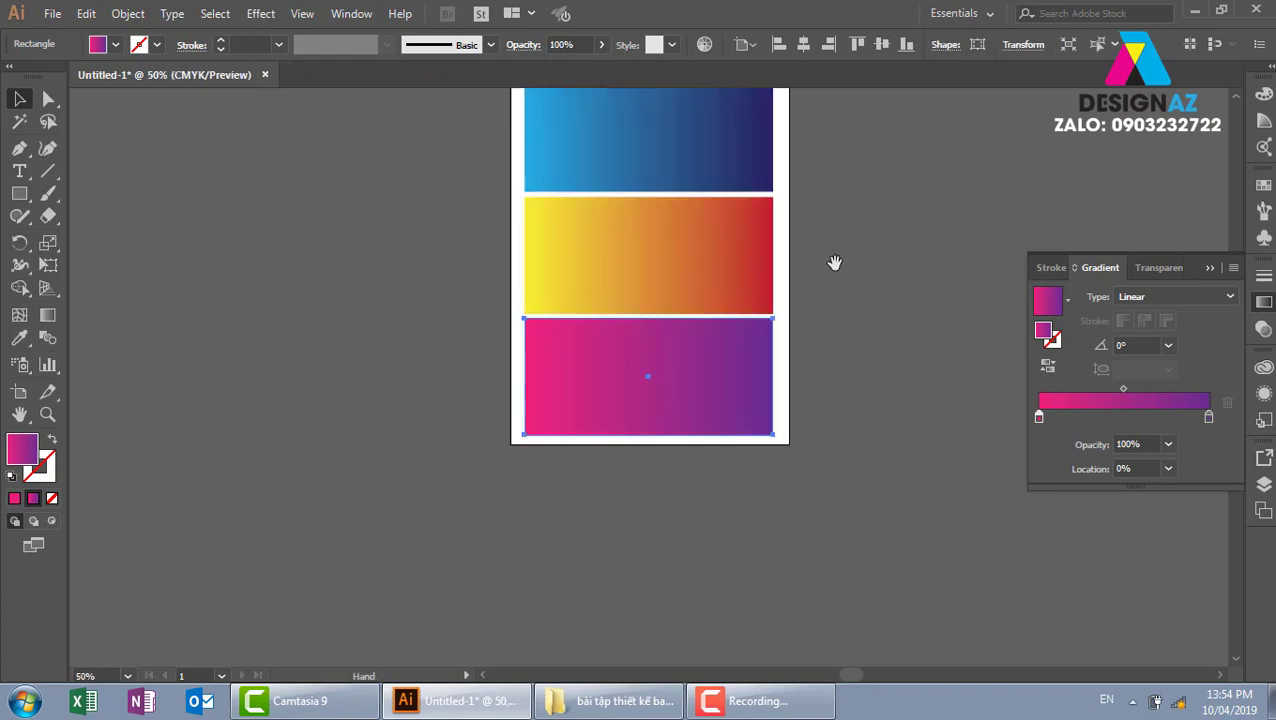
pyautogui.moveTo(835, 265); pyautogui.dragTo(519, 365)
pyautogui.moveTo(298, 265)
pyautogui.mouseDown()
pyautogui.moveTo(487, 279)
pyautogui.moveTo(468, 268)
pyautogui.mouseUp()
pyautogui.click(681, 239)
# - Zoom in on the copied blue card, select it, and show the gradient type options
pyautogui.press('z')
pyautogui.moveTo(595, 265); pyautogui.dragTo(863, 461)
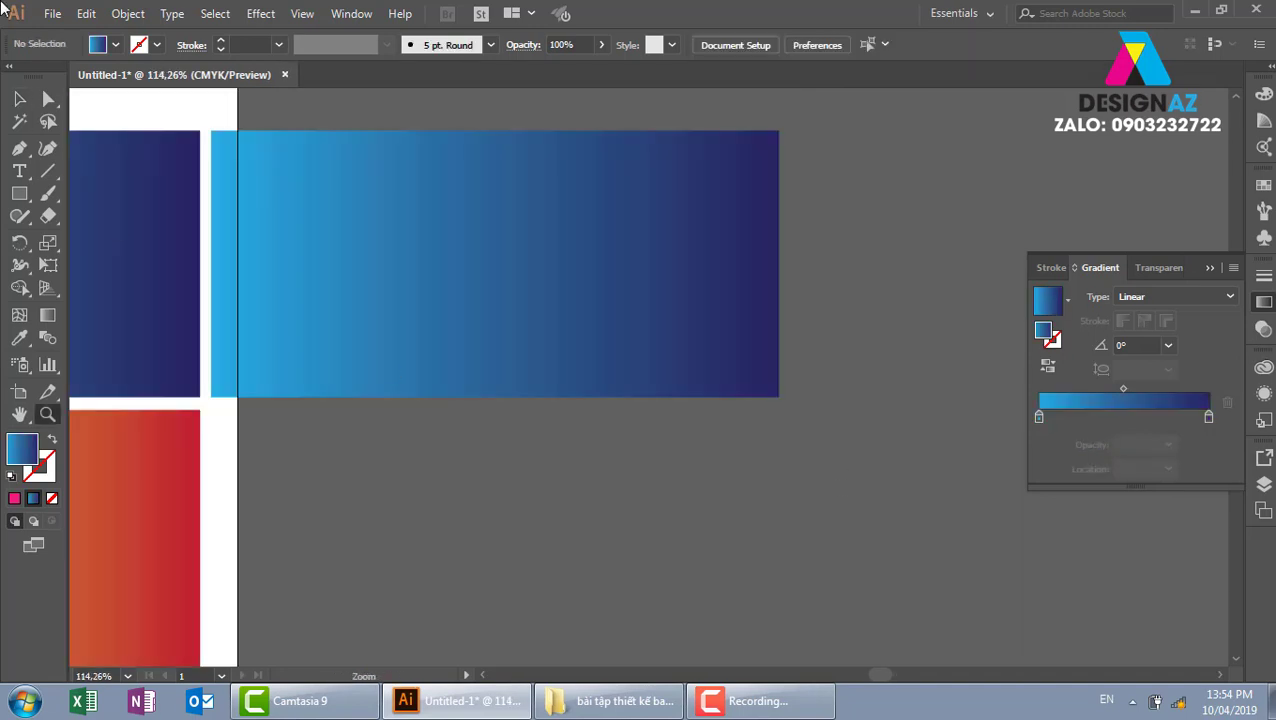
pyautogui.press('v')
pyautogui.click(483, 246)
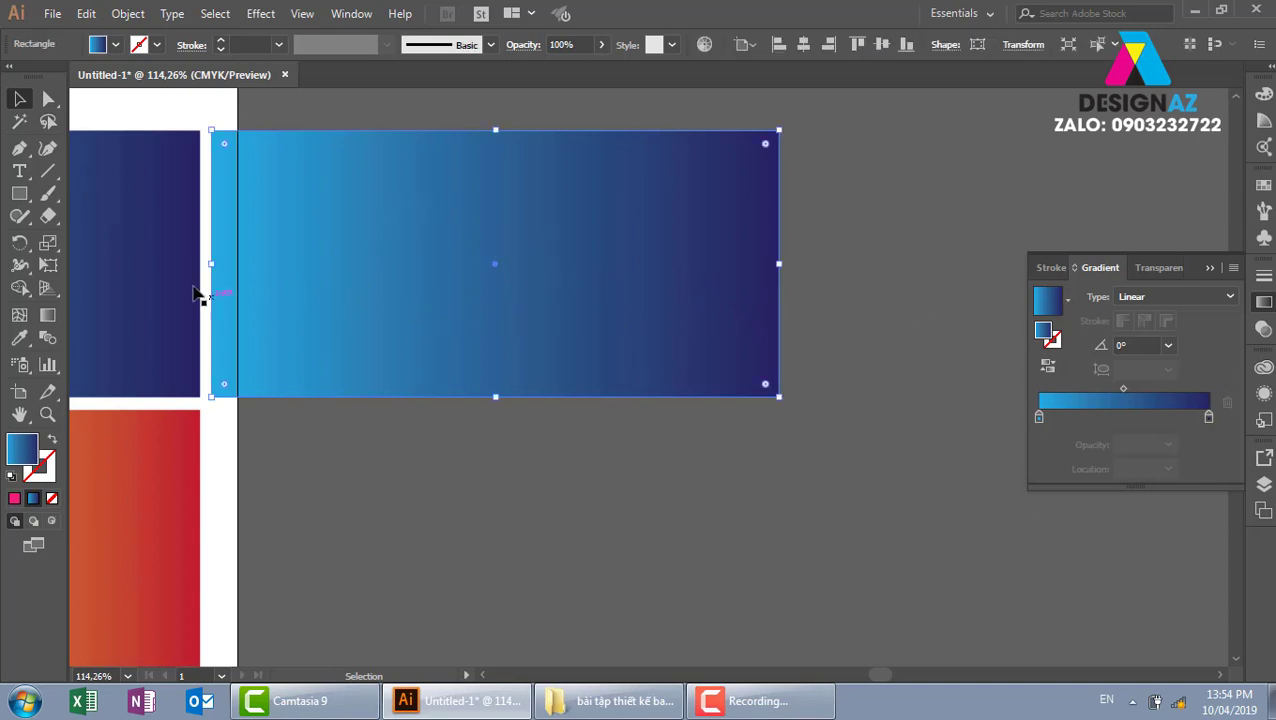
pyautogui.click(1196, 296)
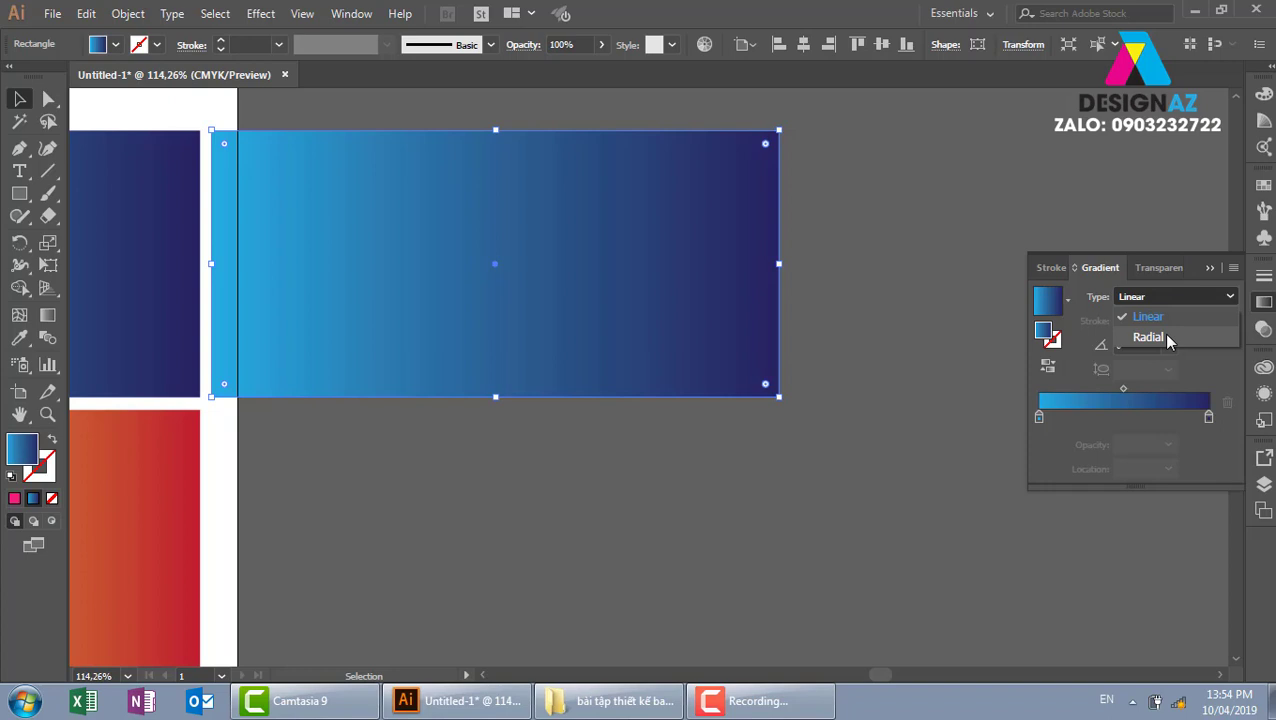
# - Switch the copied blue card's gradient type to Radial, glowing light blue and fading to navy
pyautogui.click(1148, 337)
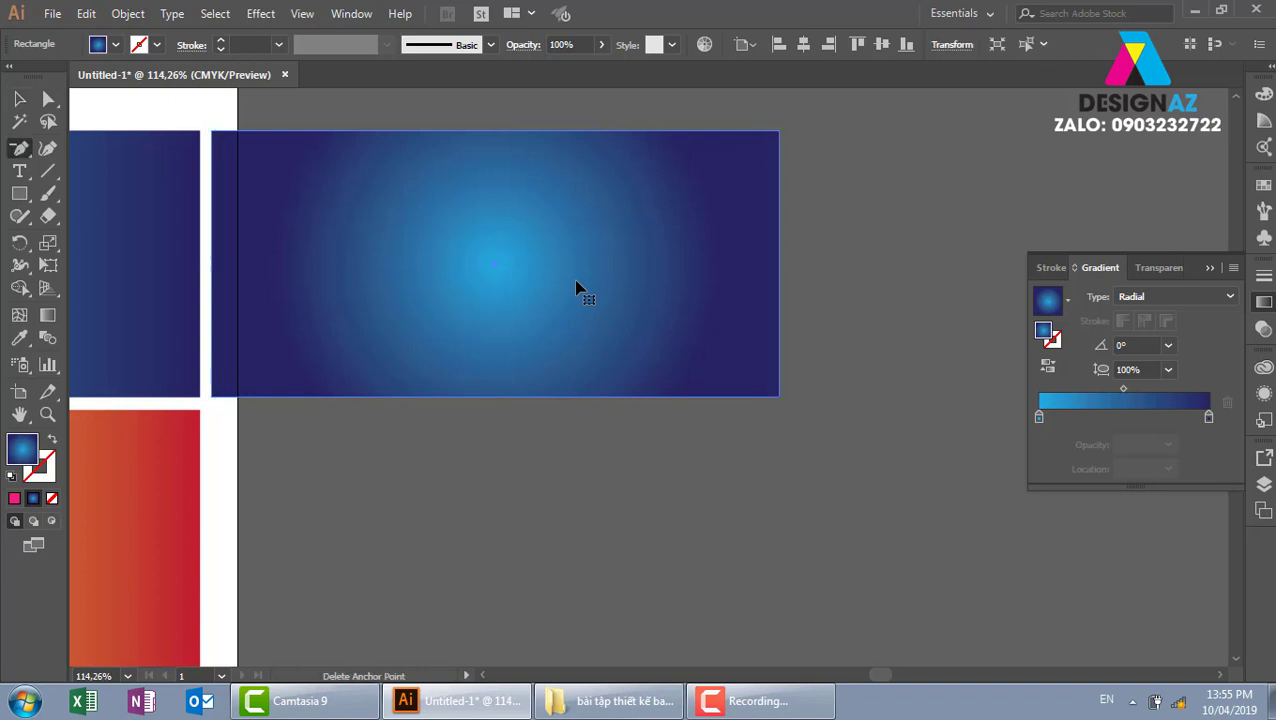
# - With the Gradient tool, drag the radial gradient across the card from upper left to lower right
pyautogui.hotkey('ctrl', '1')
pyautogui.moveTo(576, 312); pyautogui.dragTo(463, 229)
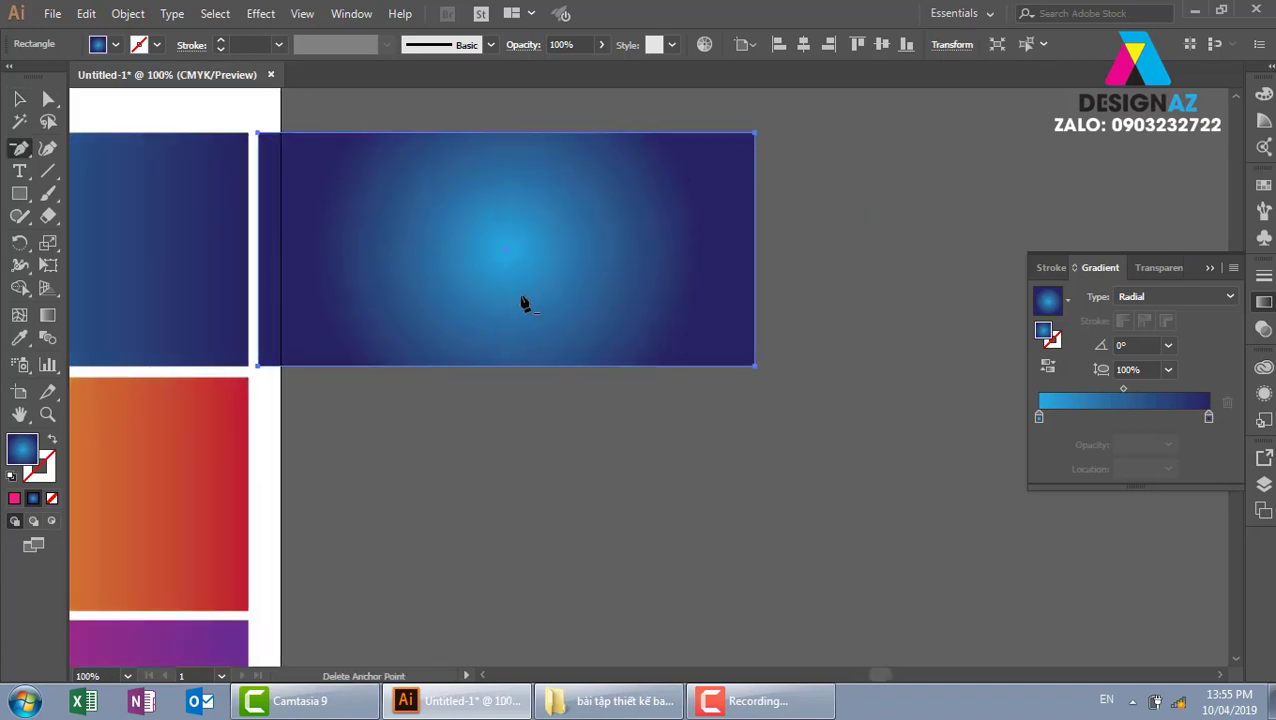
pyautogui.press('g')
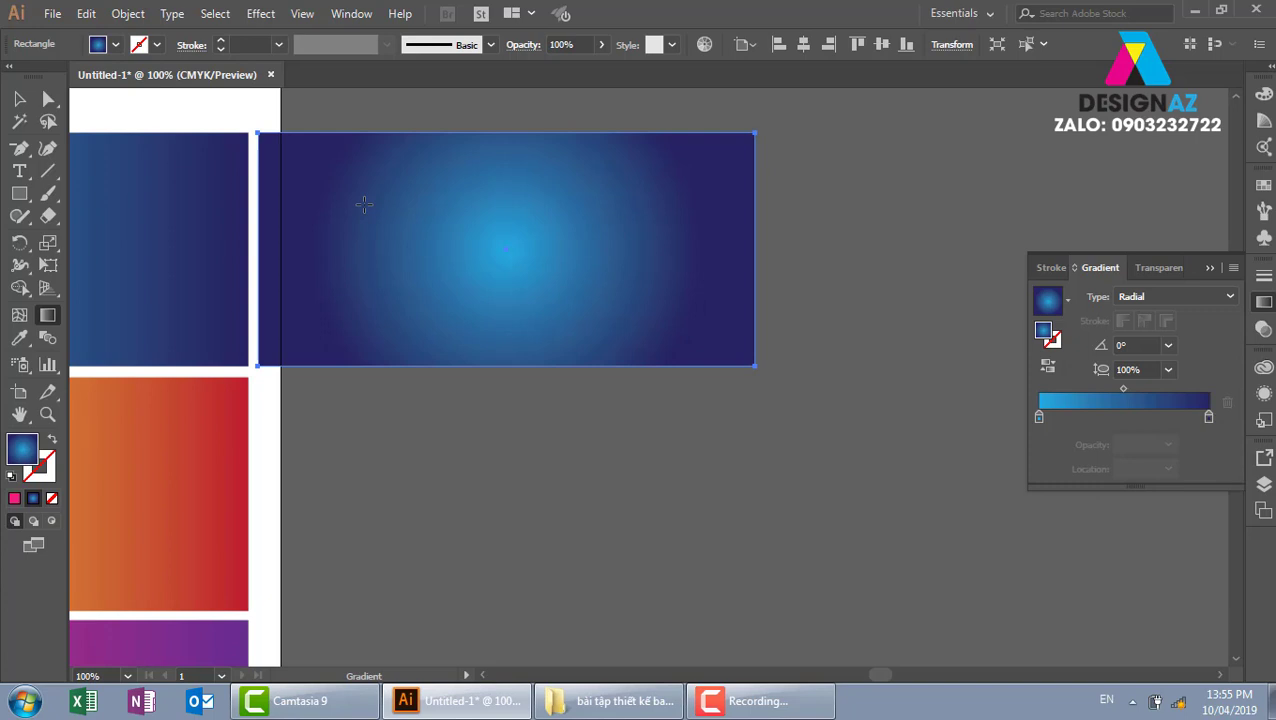
pyautogui.moveTo(349, 203); pyautogui.dragTo(755, 370)
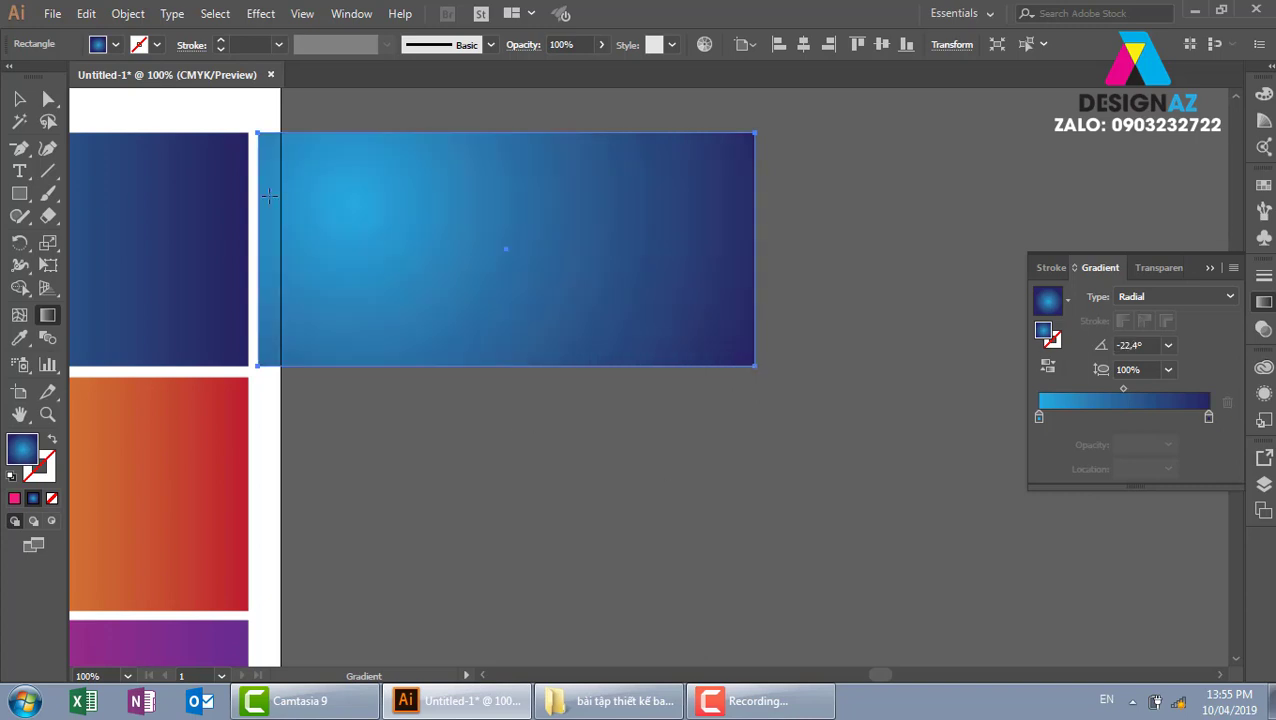
pyautogui.click(19, 98)
# - Redraw the radial glow as a small central spot, then spread it large toward the upper left
pyautogui.click(440, 398)
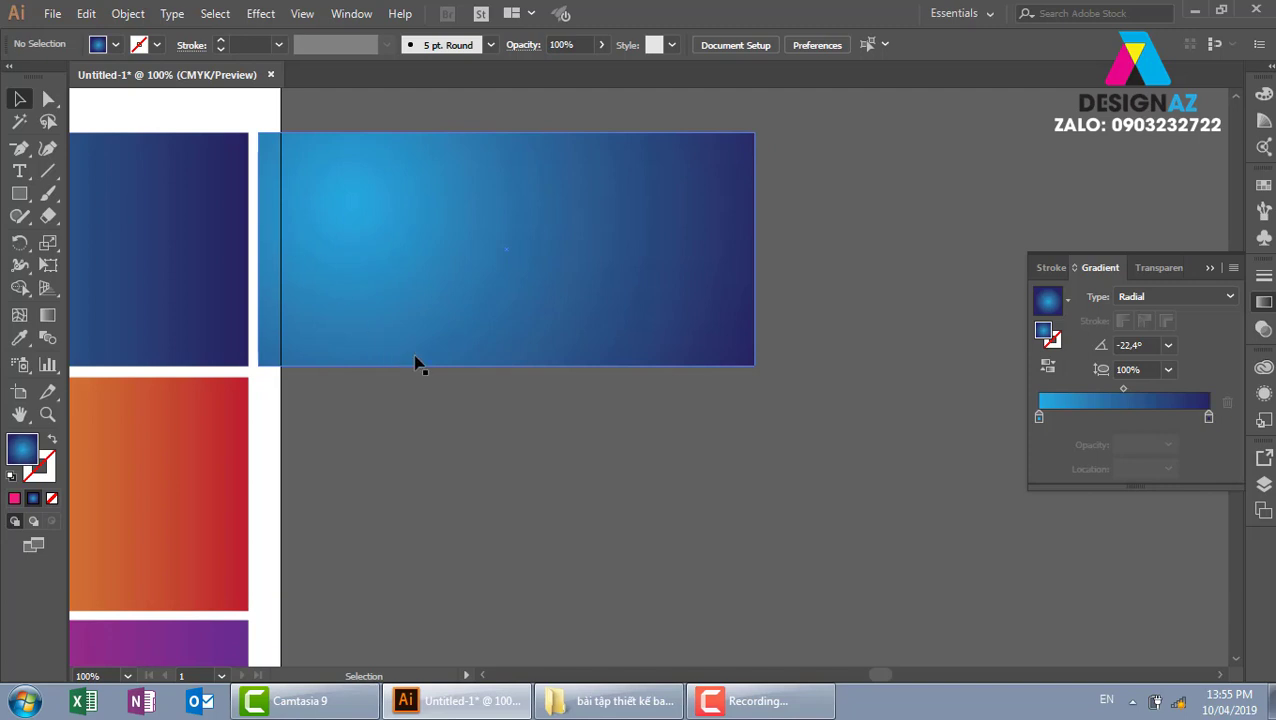
pyautogui.click(498, 270)
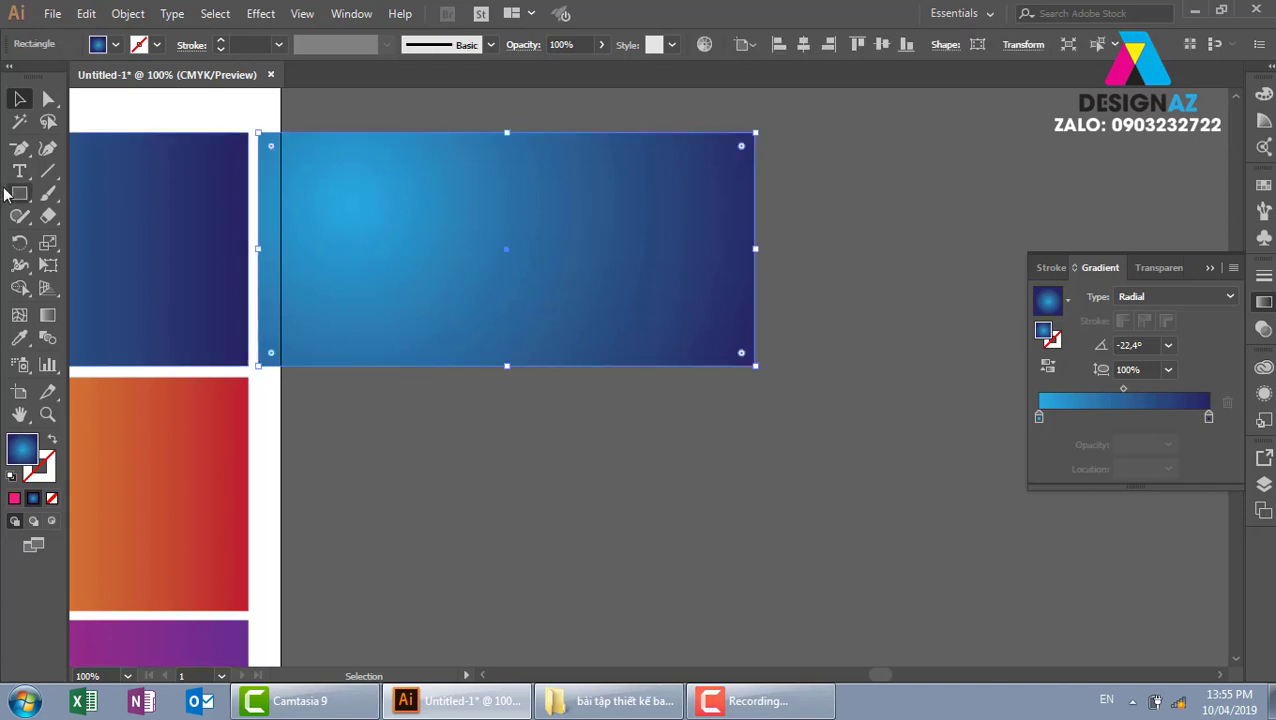
pyautogui.click(47, 314)
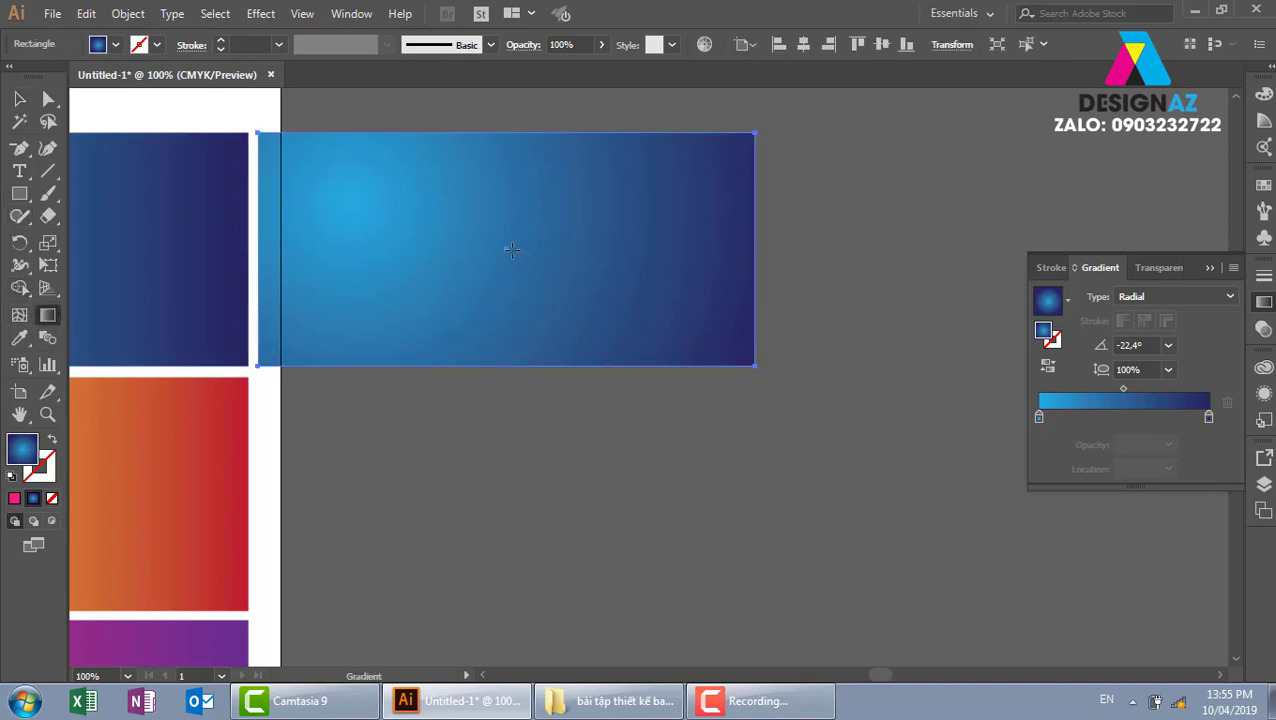
pyautogui.moveTo(512, 250); pyautogui.dragTo(560, 279)
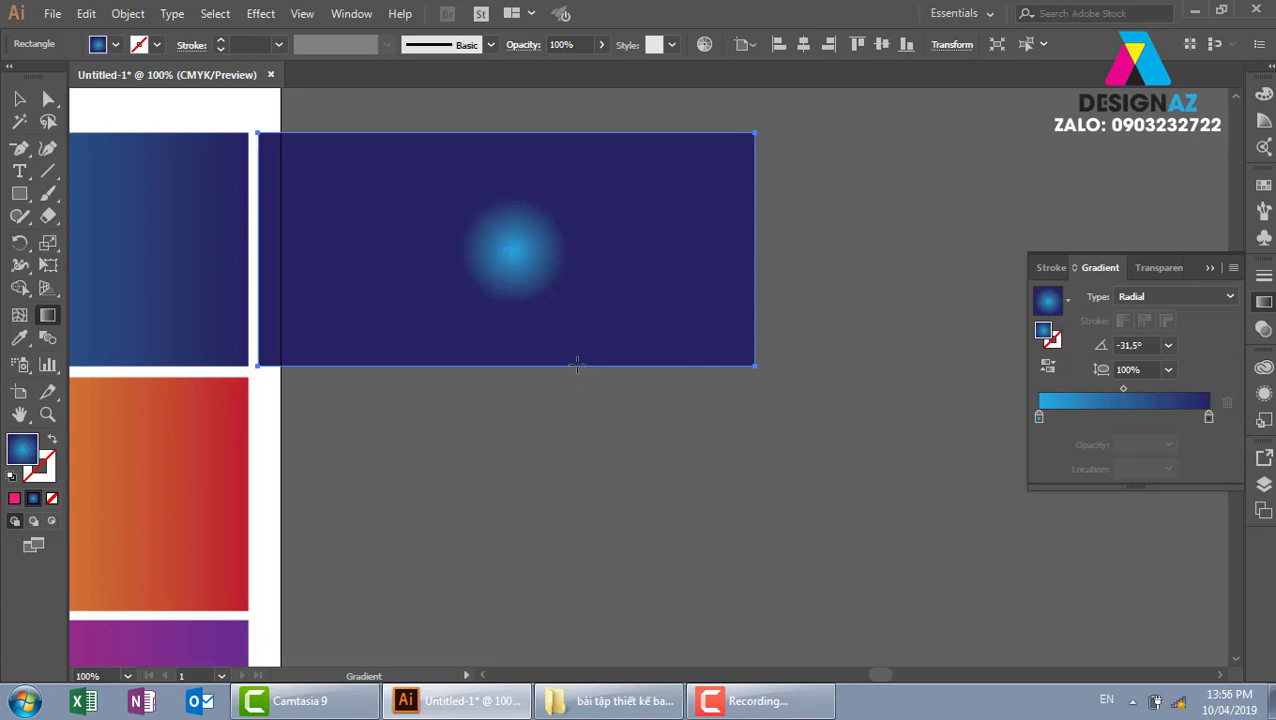
pyautogui.moveTo(576, 365); pyautogui.dragTo(457, 217)
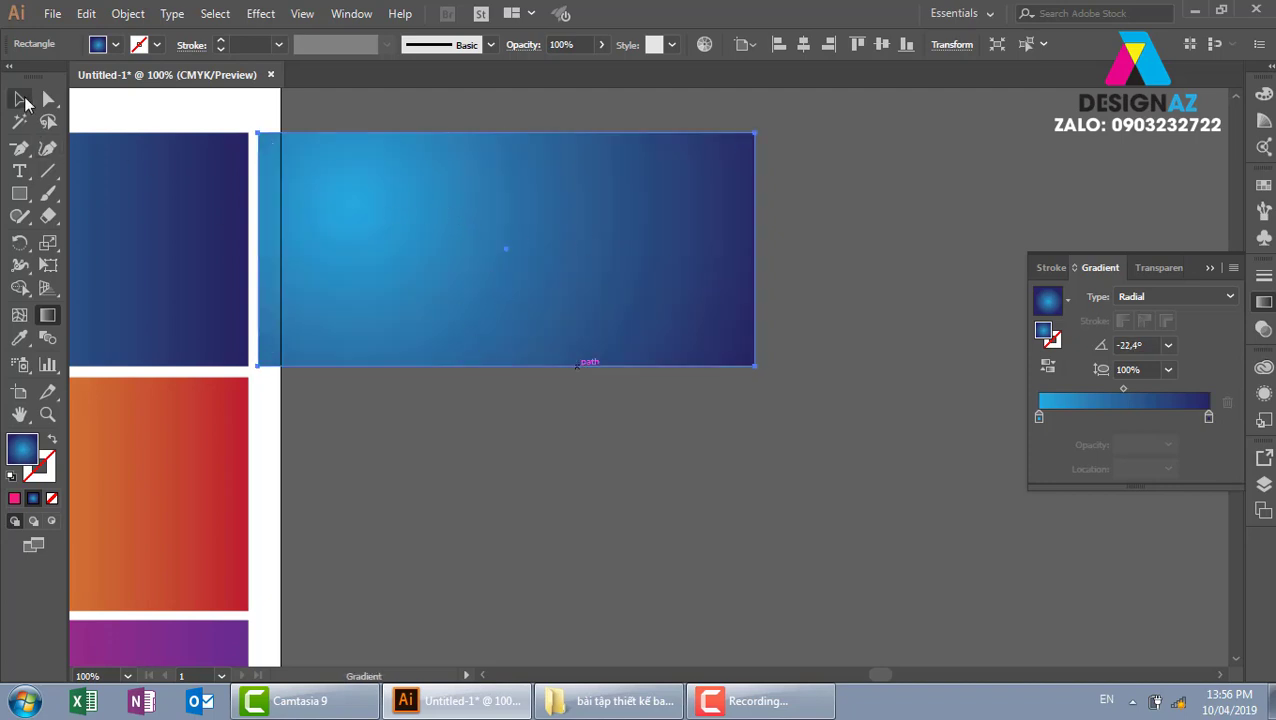
pyautogui.click(20, 98)
# - Copy the yellow-to-red gradient card to its right, below the radial blue card
pyautogui.hotkey('ctrl', '-')
pyautogui.hotkey('ctrl', '-')
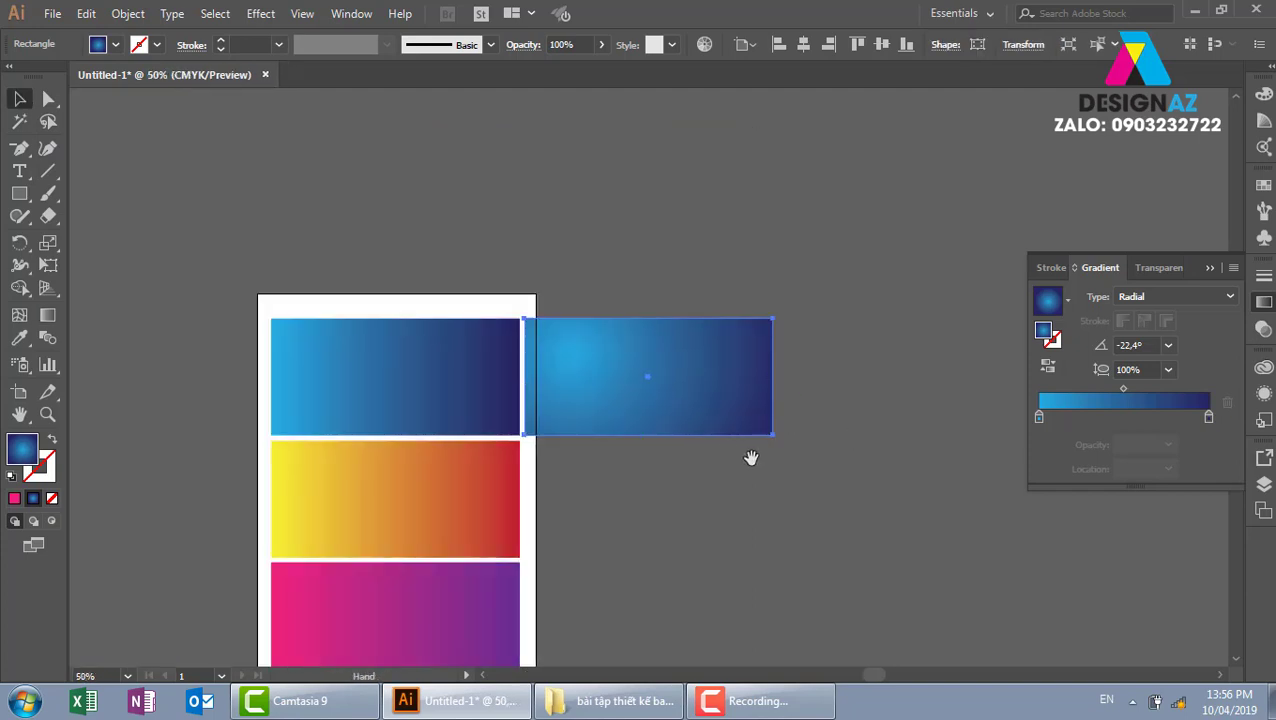
pyautogui.scroll(-3, 752, 456)
pyautogui.click(680, 418)
pyautogui.moveTo(277, 349); pyautogui.dragTo(541, 345)
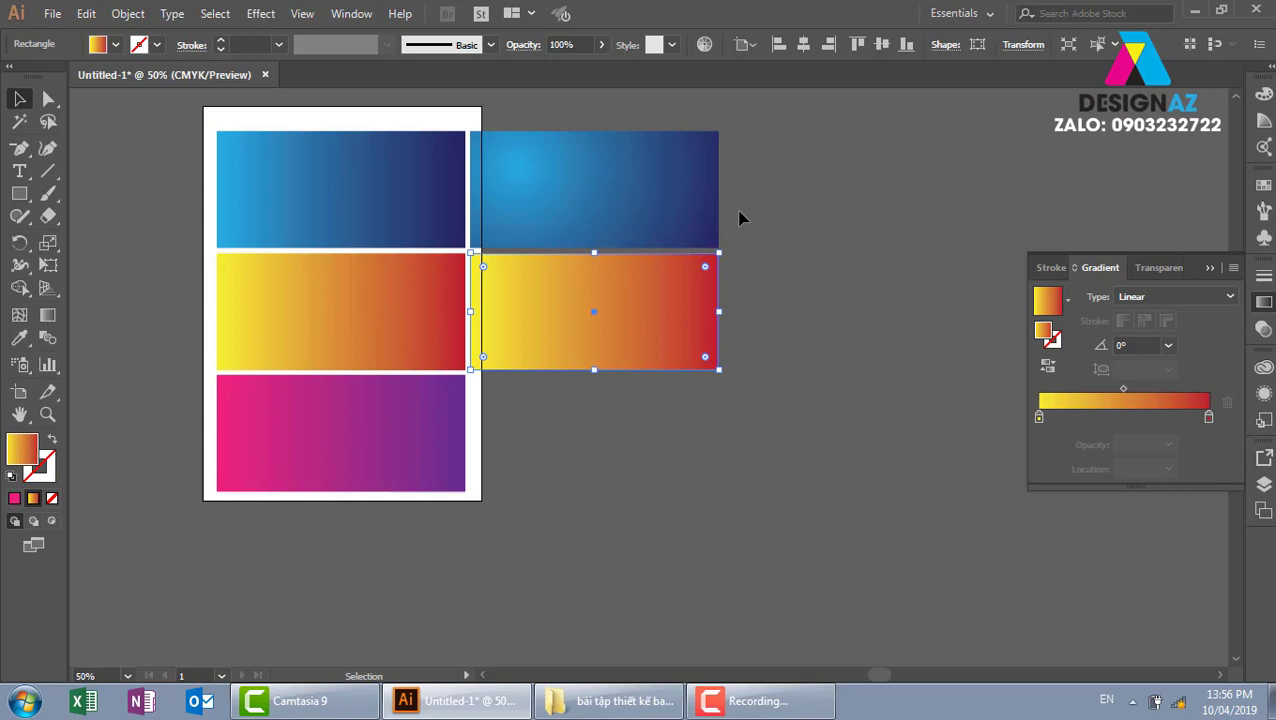
# - Zoom in, hide the artboard boundaries with Ctrl+Shift+H, and select the copied orange-red card
pyautogui.hotkey('ctrl', '+')
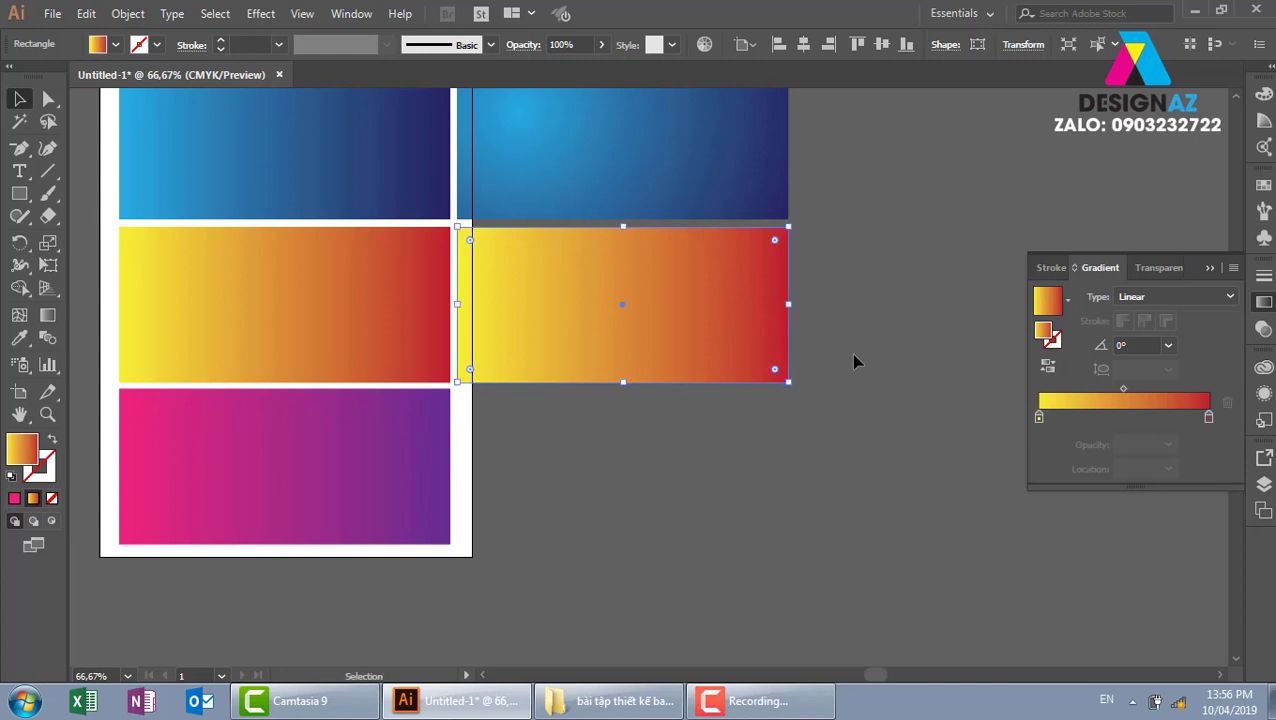
pyautogui.hotkey('ctrl', 'shift', 'h')
pyautogui.click(847, 345)
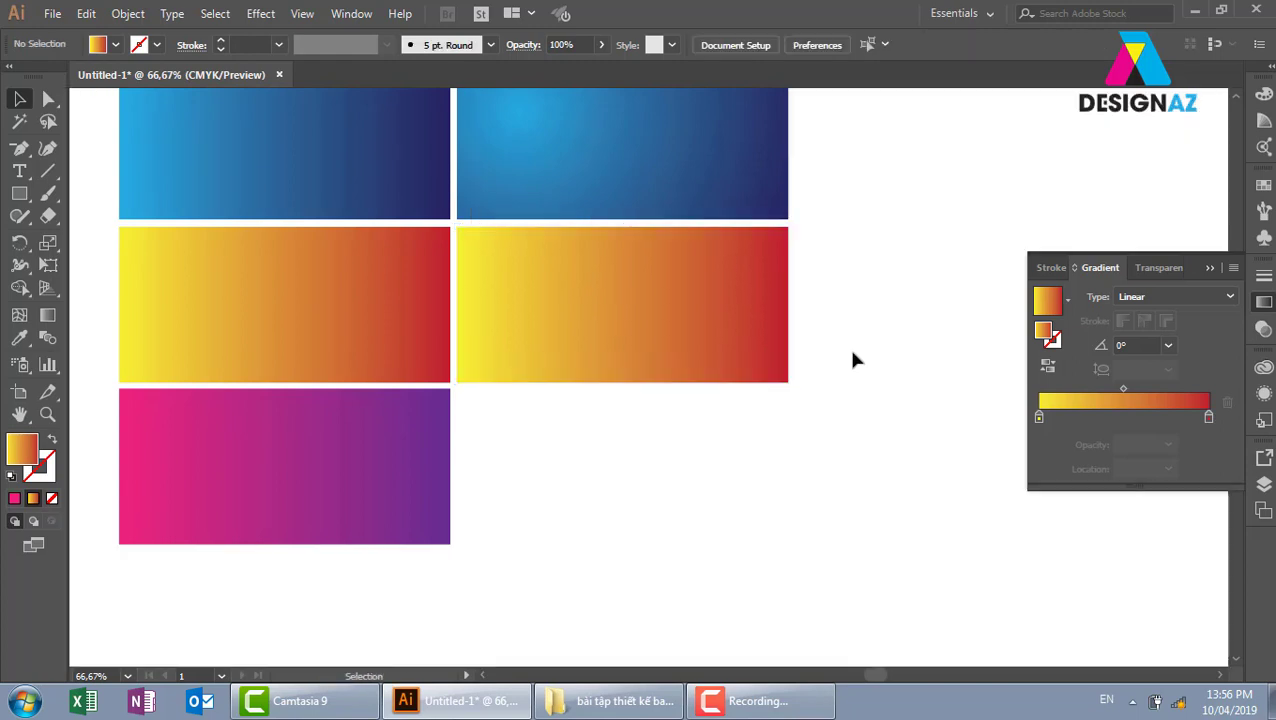
pyautogui.click(680, 321)
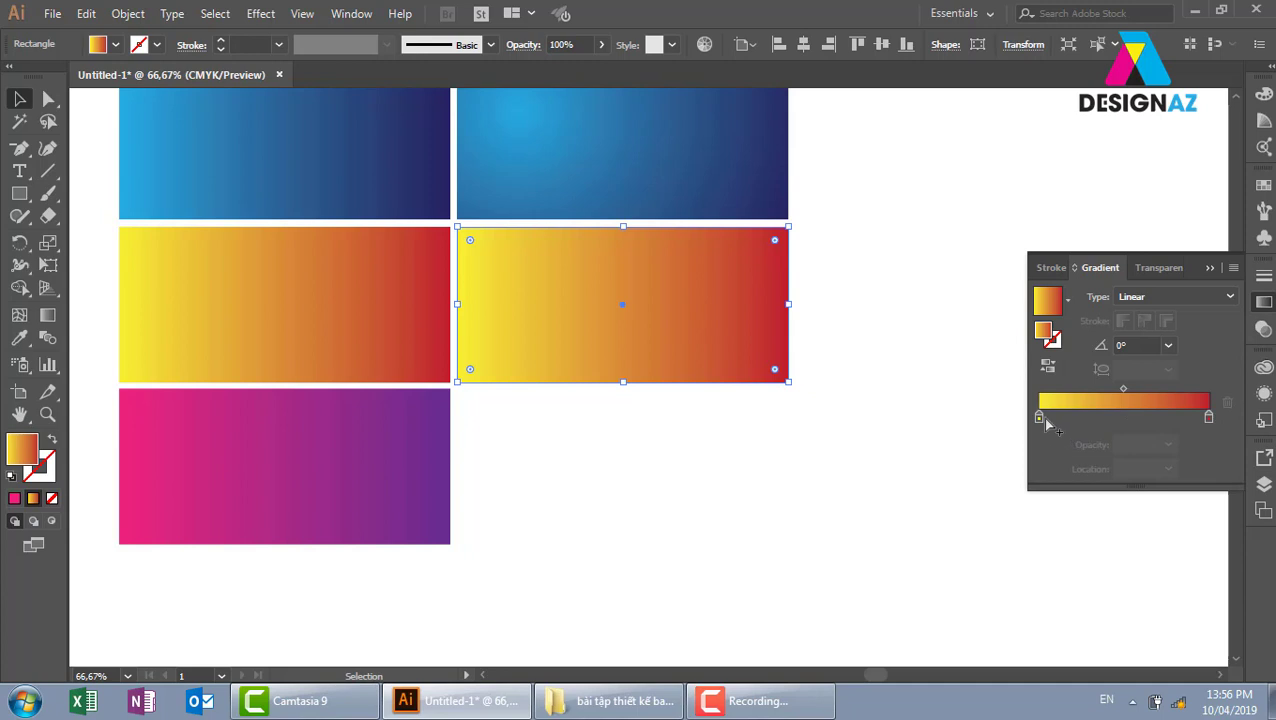
# - Add a blue stop and a yellow-green stop to the orange-red card's gradient
pyautogui.click(1095, 419)
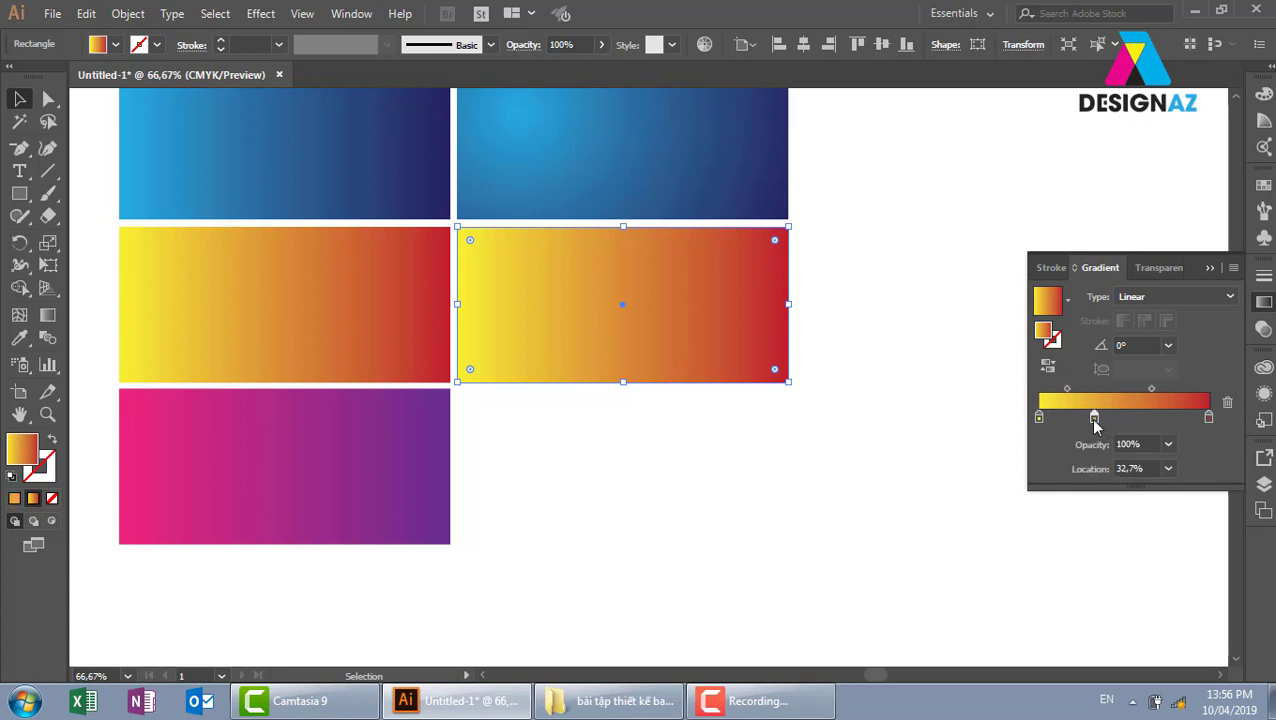
pyautogui.doubleClick(1095, 419)
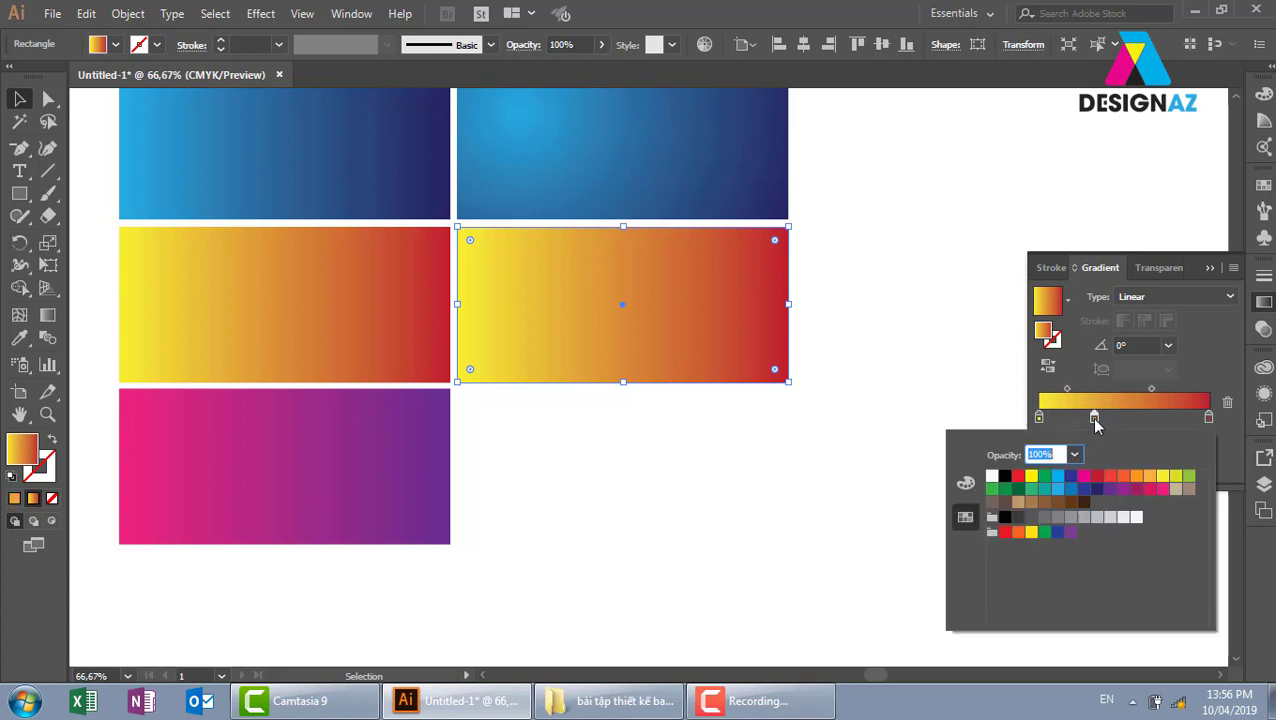
pyautogui.click(1058, 489)
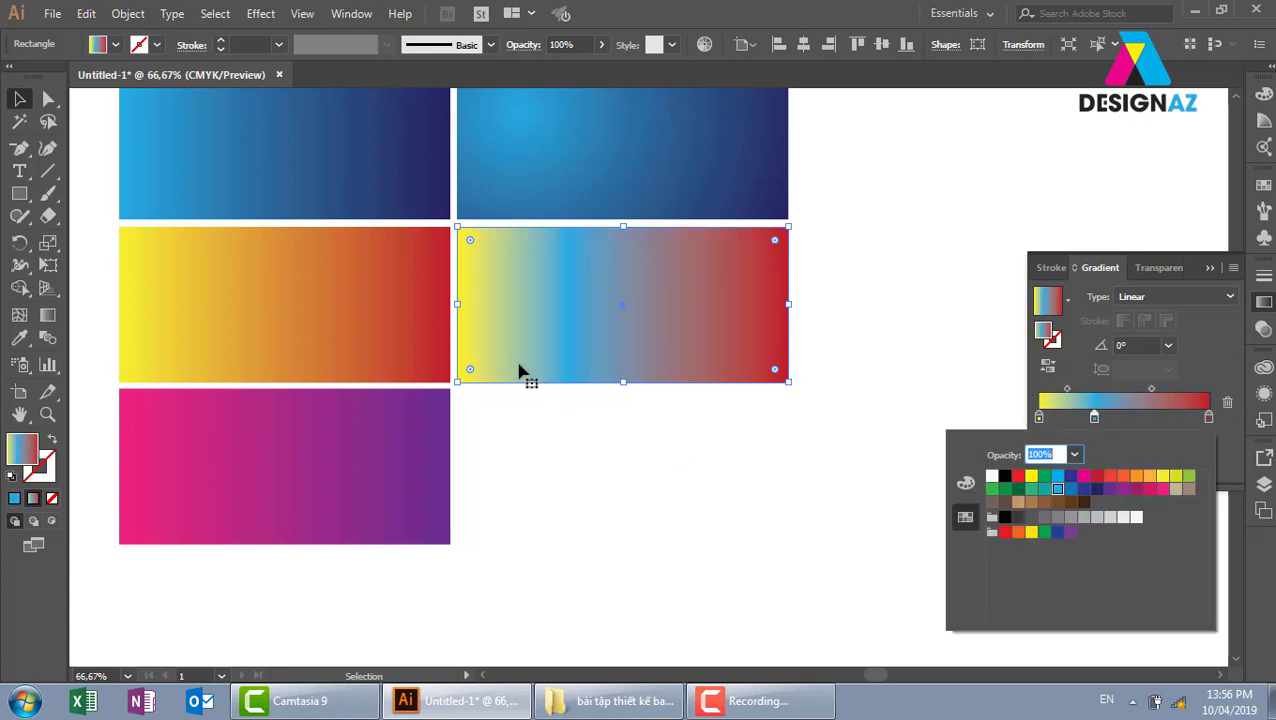
pyautogui.click(1163, 425)
pyautogui.doubleClick(1160, 419)
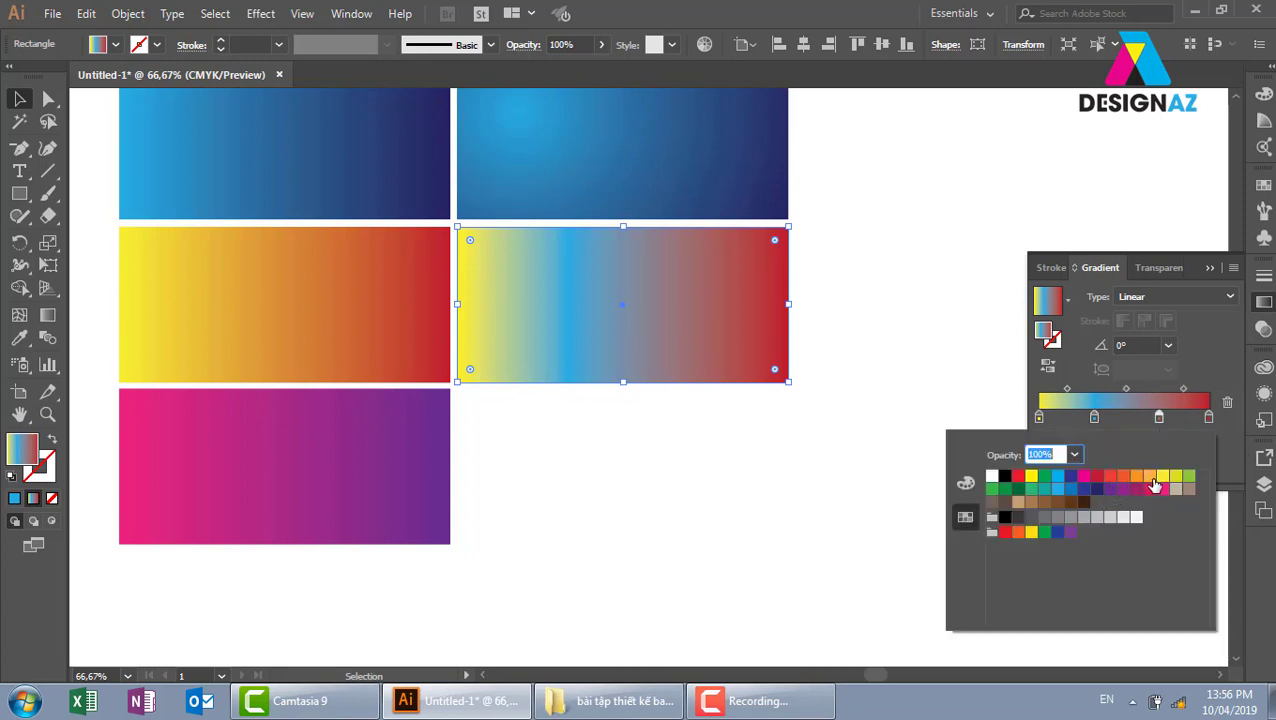
pyautogui.click(1186, 478)
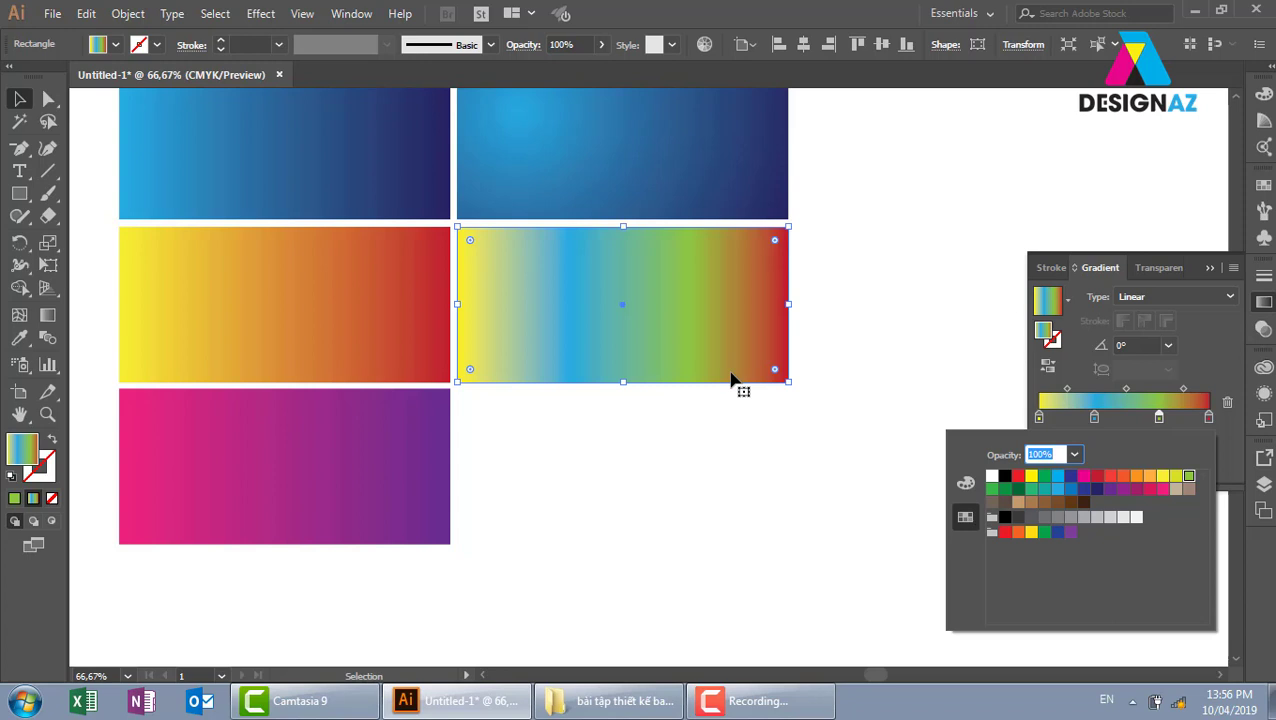
pyautogui.click(840, 265)
# - Copy the multicolour card into the space below it
pyautogui.click(824, 342)
pyautogui.click(735, 360)
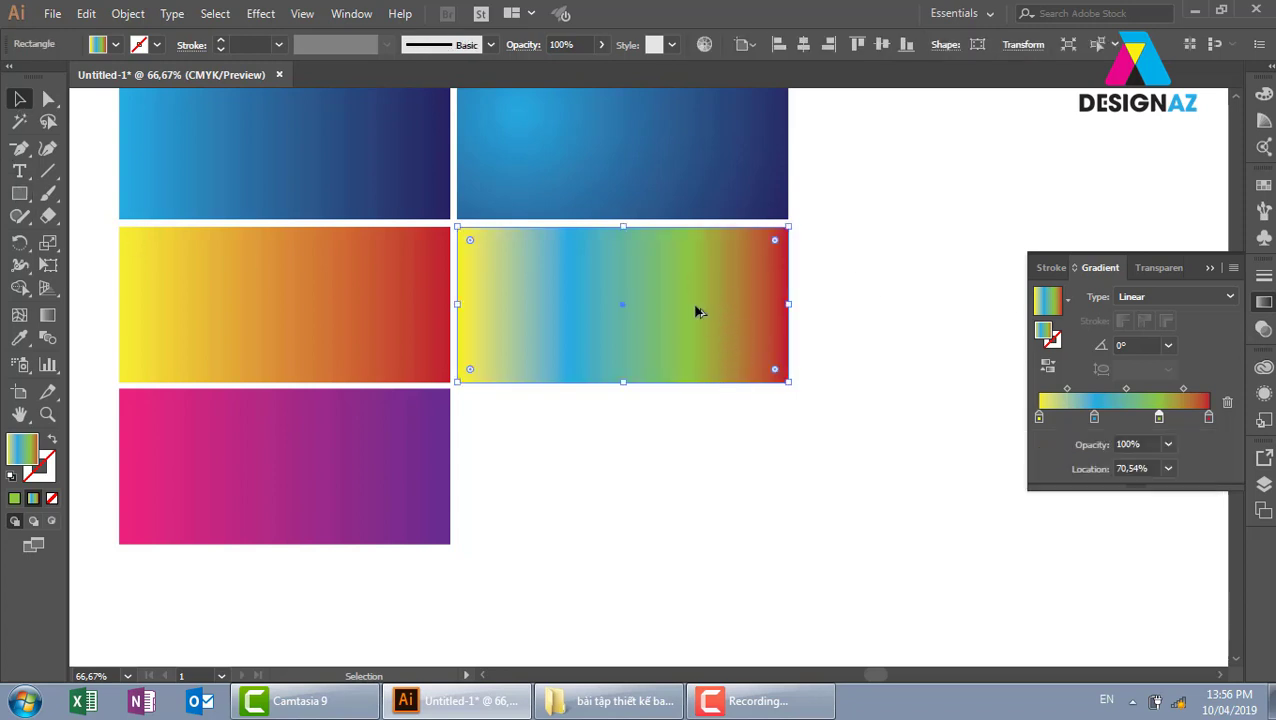
pyautogui.moveTo(695, 306); pyautogui.dragTo(702, 440)
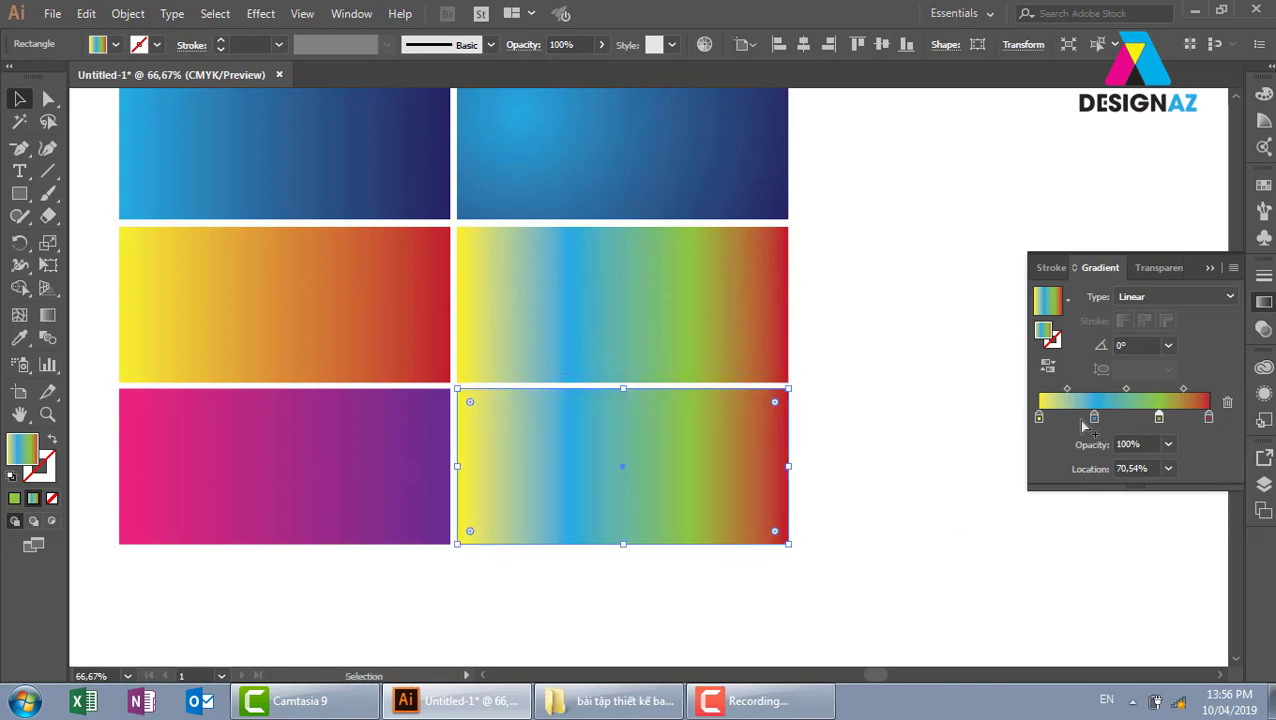
# - Drag the blue and green stops off the copied card's gradient, leaving only yellow and red
pyautogui.moveTo(1054, 418); pyautogui.dragTo(1159, 418)
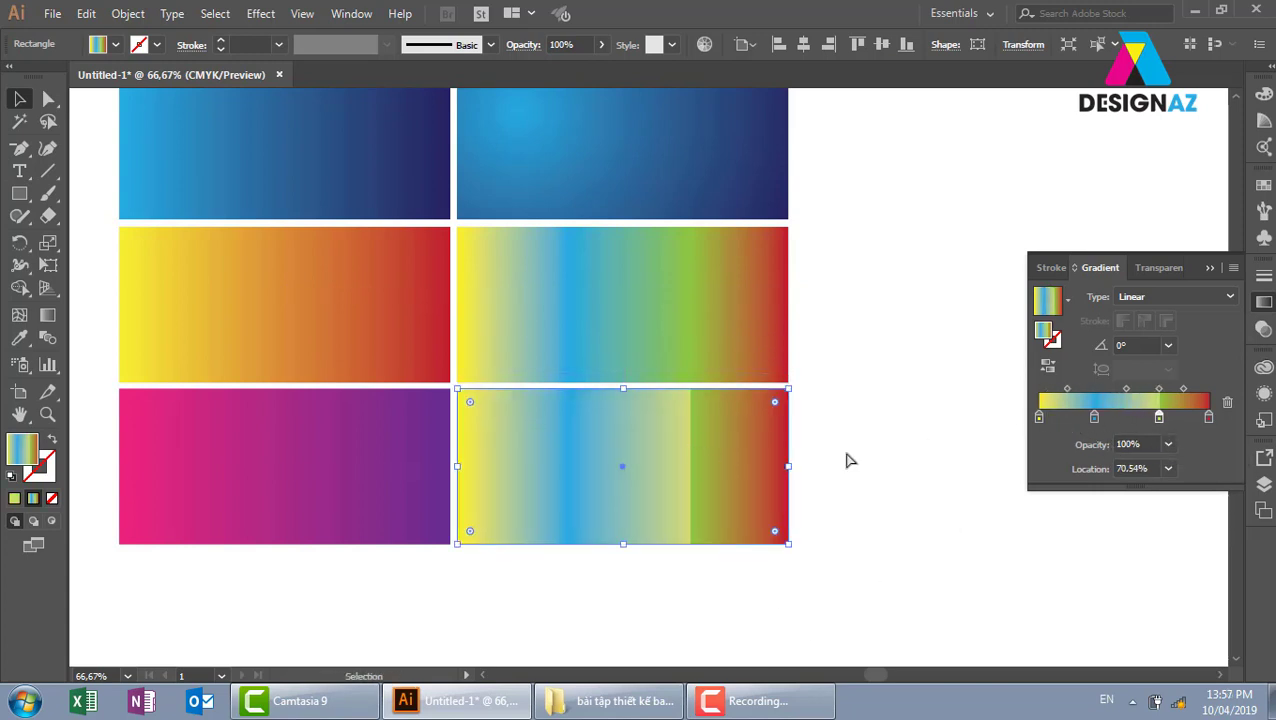
pyautogui.moveTo(1159, 418)
pyautogui.mouseDown()
pyautogui.moveTo(1127, 418)
pyautogui.moveTo(1143, 455)
pyautogui.mouseUp()
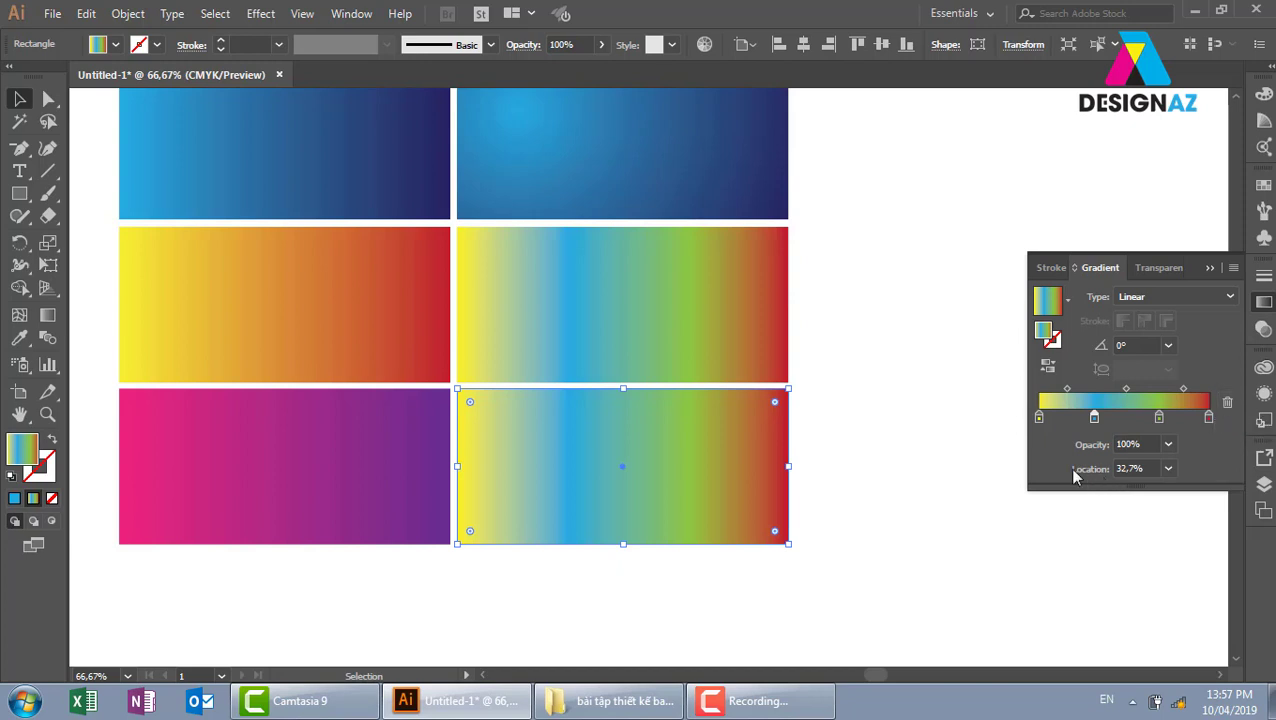
pyautogui.moveTo(1095, 418); pyautogui.dragTo(993, 525)
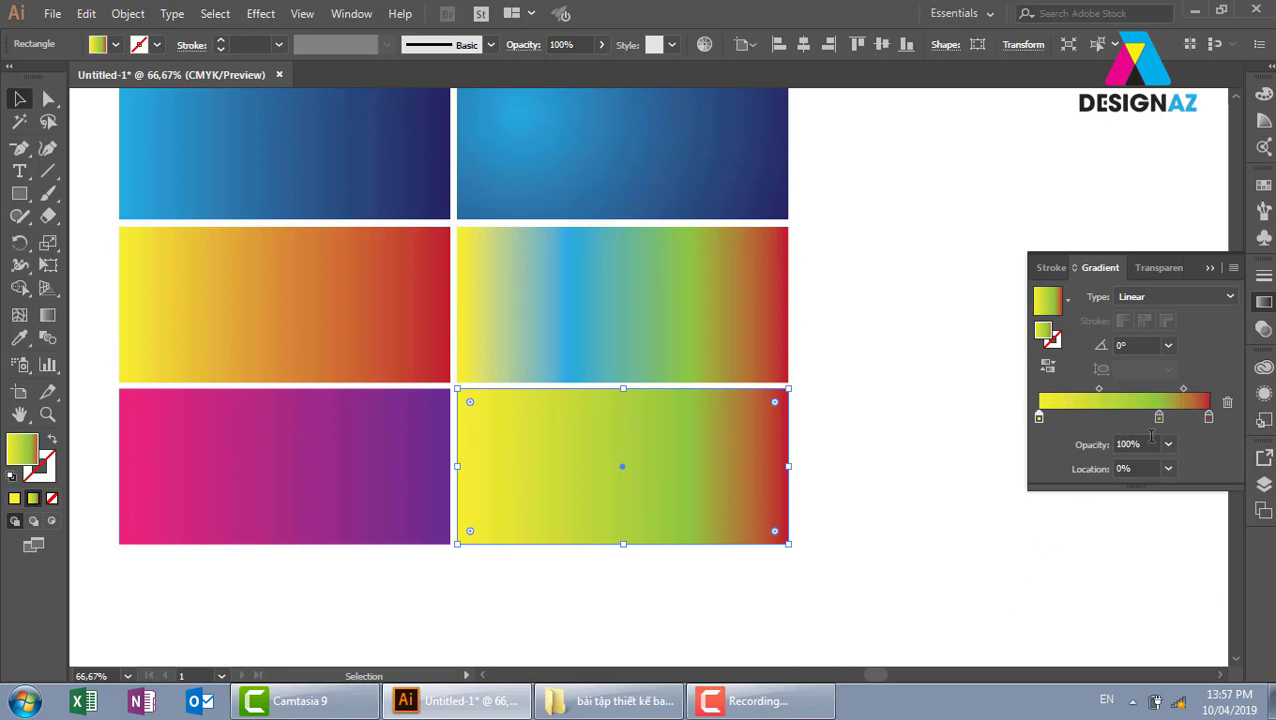
pyautogui.moveTo(1159, 417); pyautogui.dragTo(1113, 502)
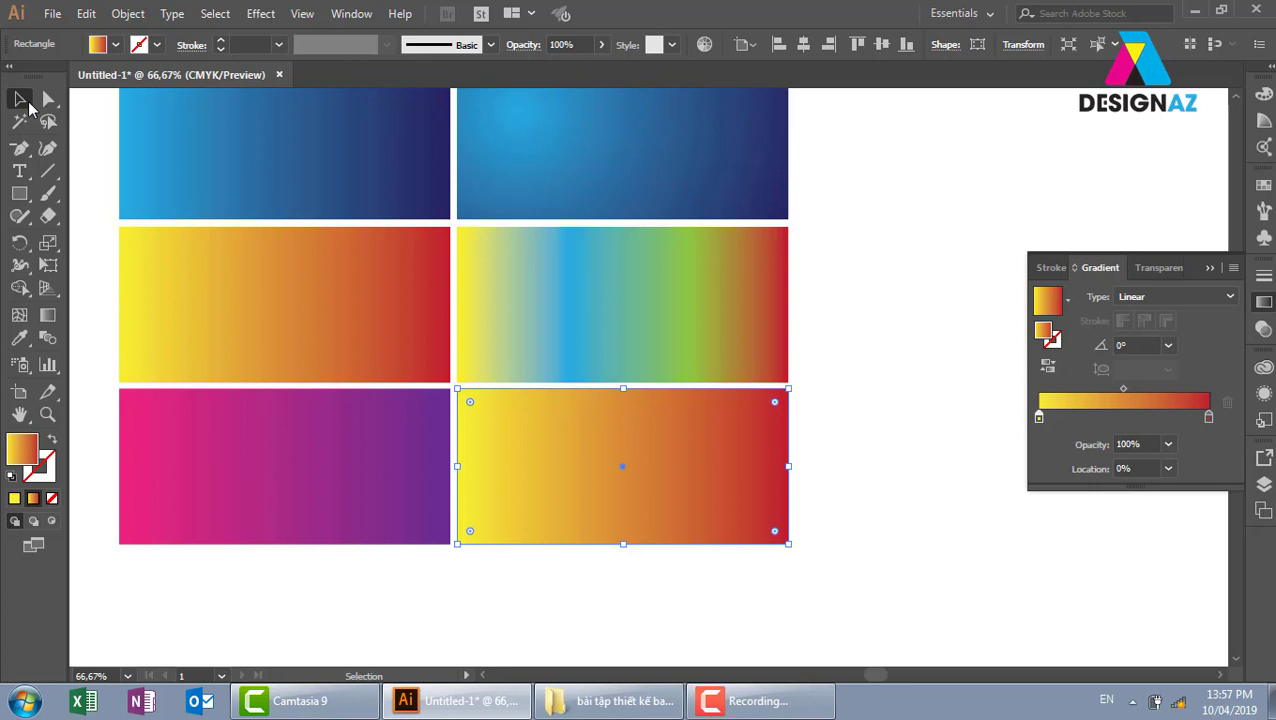
# - Reframe the view to free canvas space right of the six cards and open the File menu
pyautogui.hotkey('ctrl', '-')
pyautogui.hotkey('ctrl', '-')
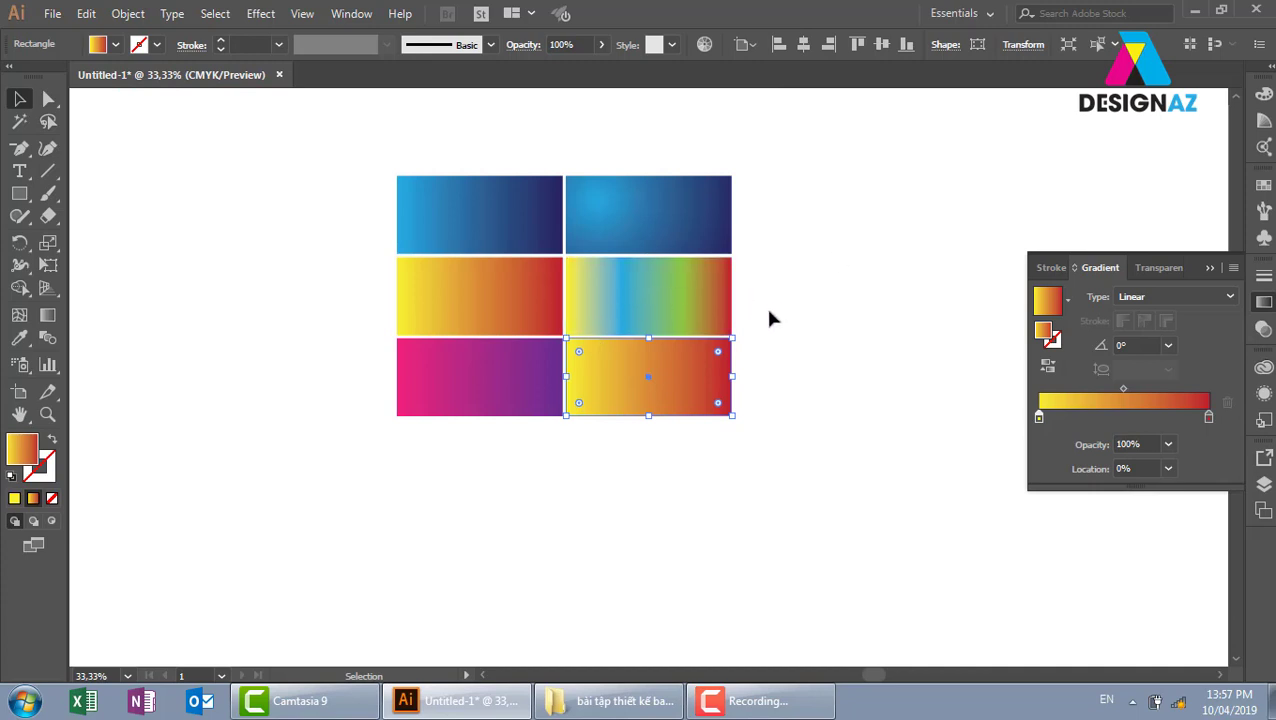
pyautogui.moveTo(815, 313); pyautogui.dragTo(625, 326)
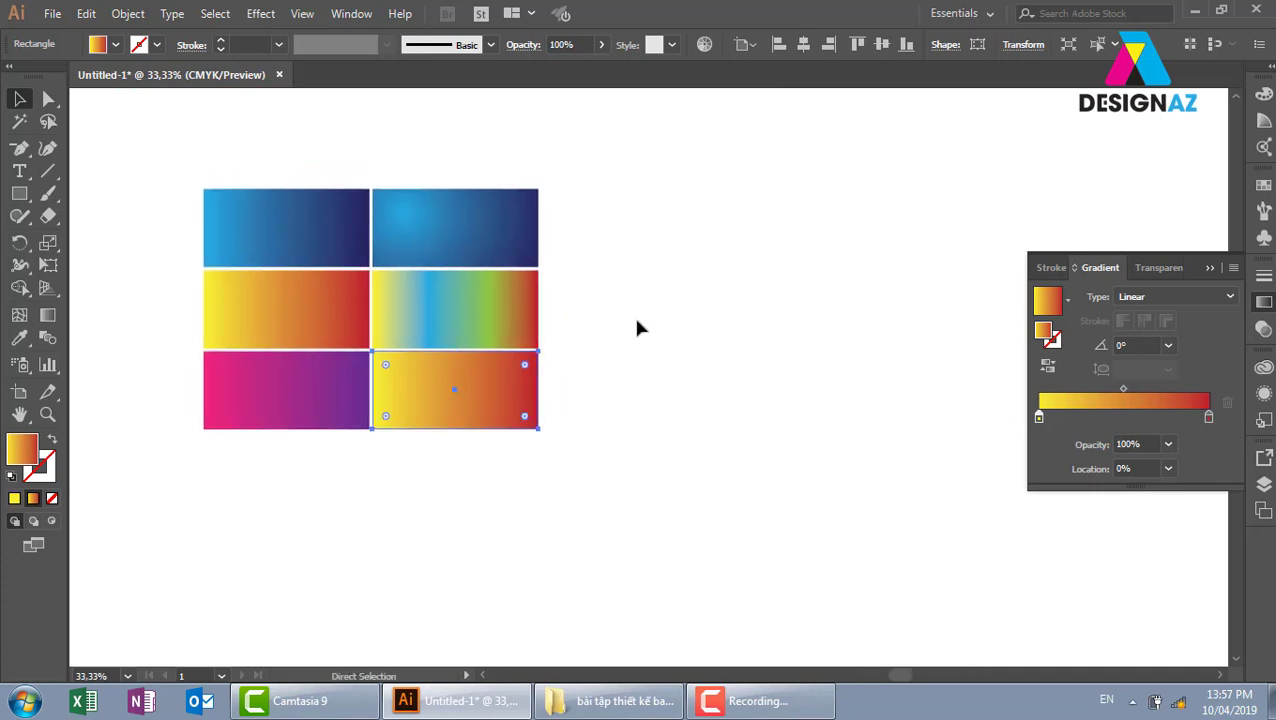
pyautogui.hotkey('ctrl', '+')
pyautogui.moveTo(917, 293); pyautogui.dragTo(672, 340)
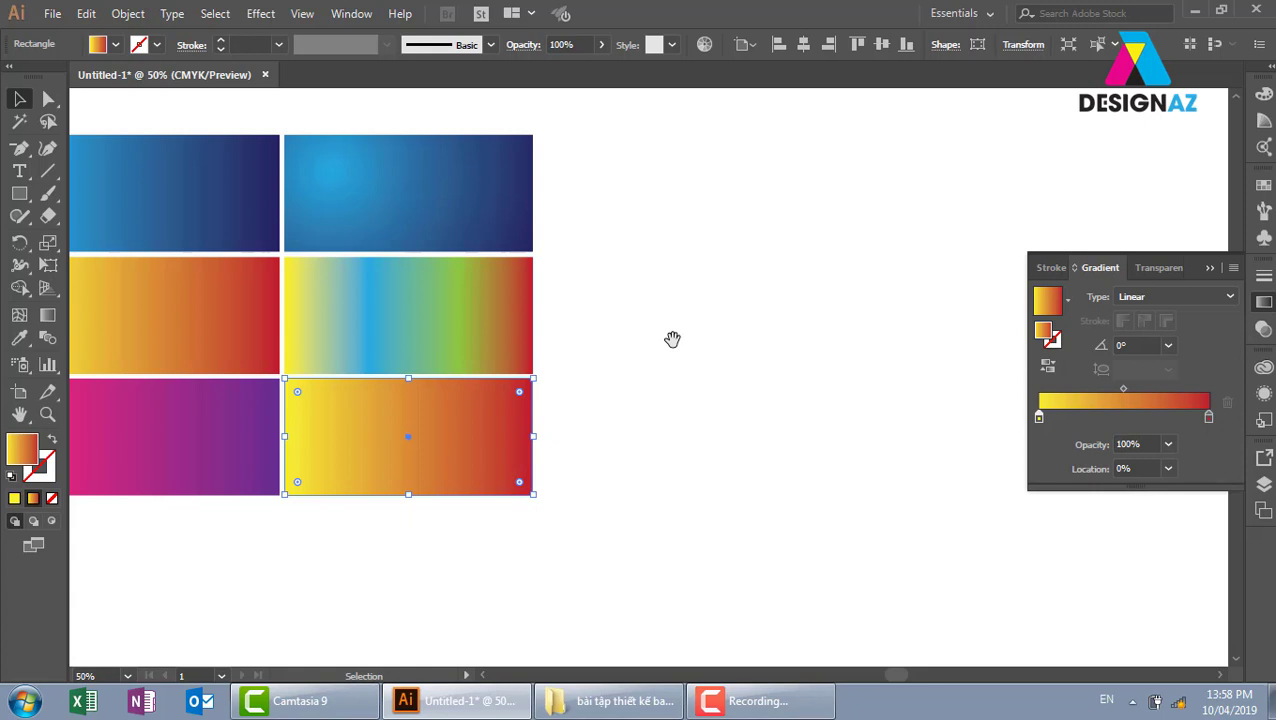
pyautogui.click(50, 14)
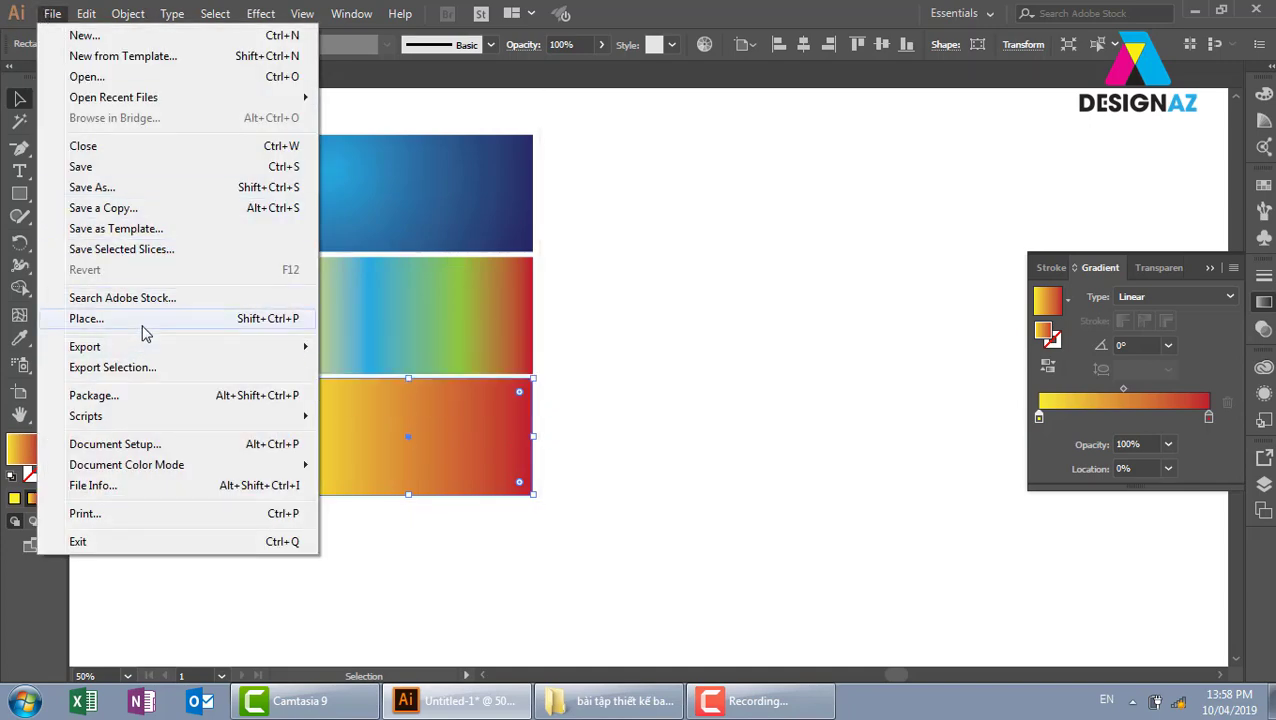
# - In File > Place, browse up to Local Disk (E:) and into the đề thi\sp folder
pyautogui.click(143, 322)
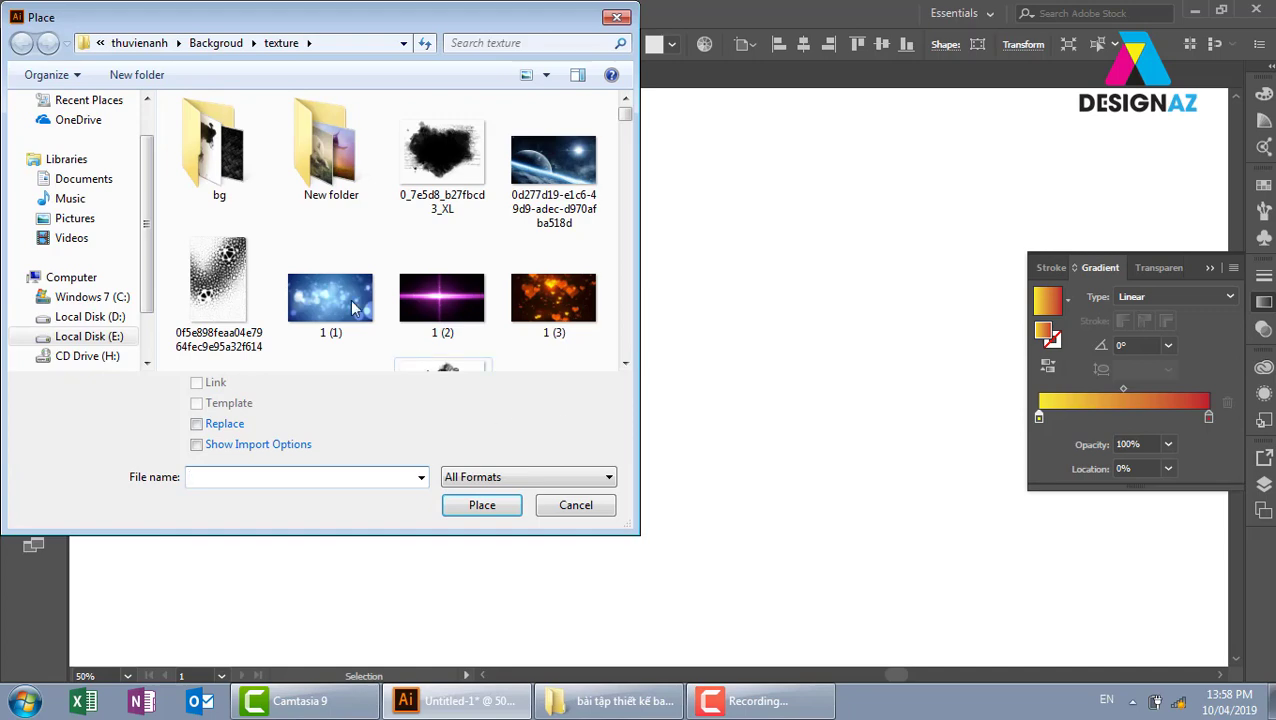
pyautogui.click(150, 43)
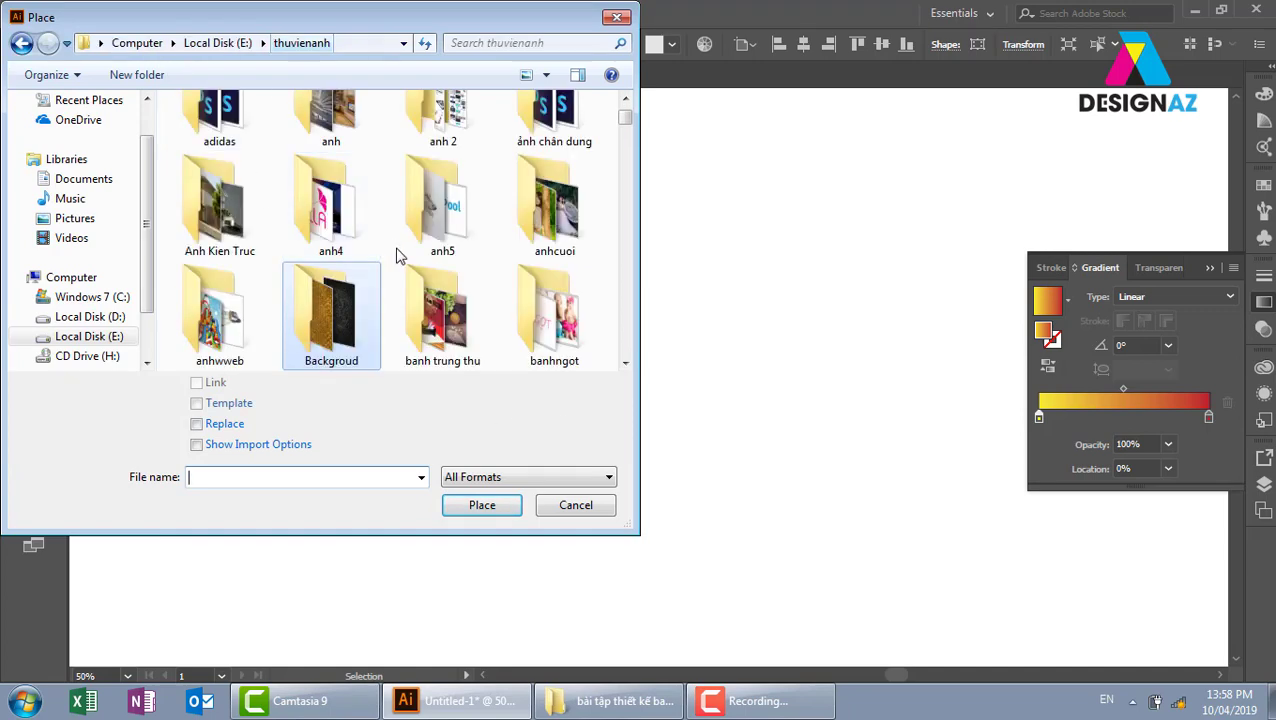
pyautogui.click(216, 43)
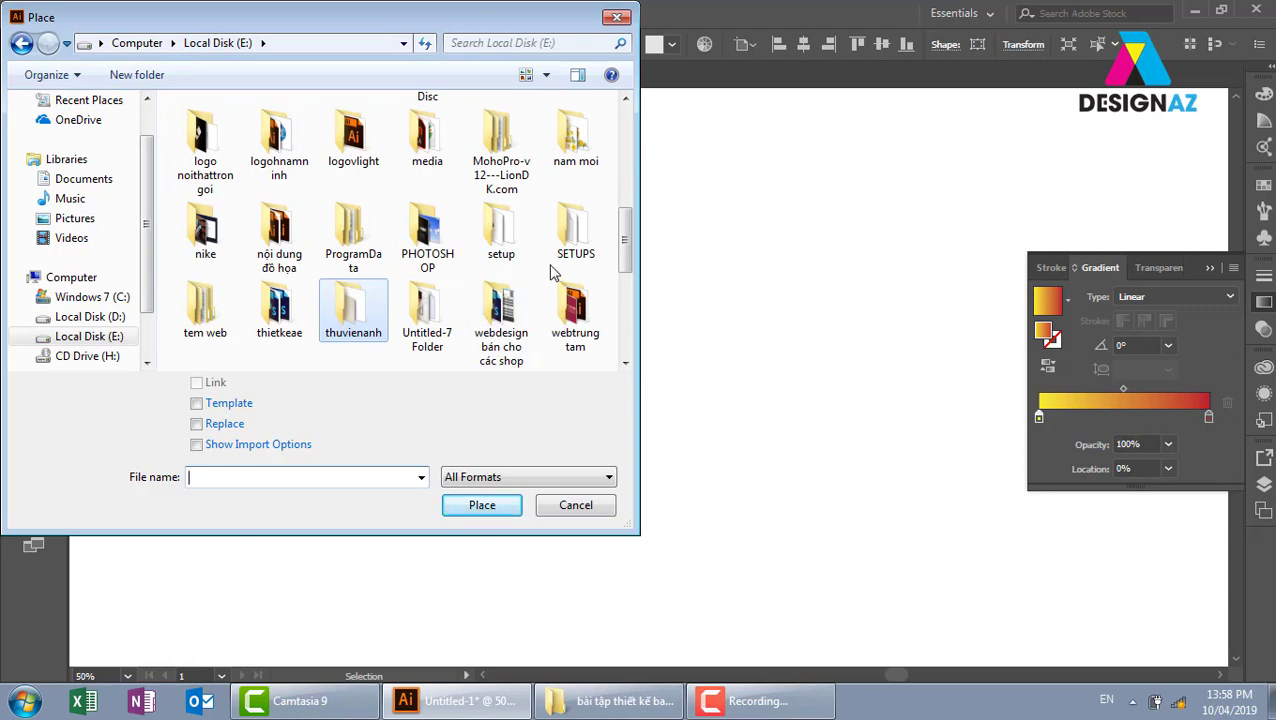
pyautogui.scroll(5, 440, 250)
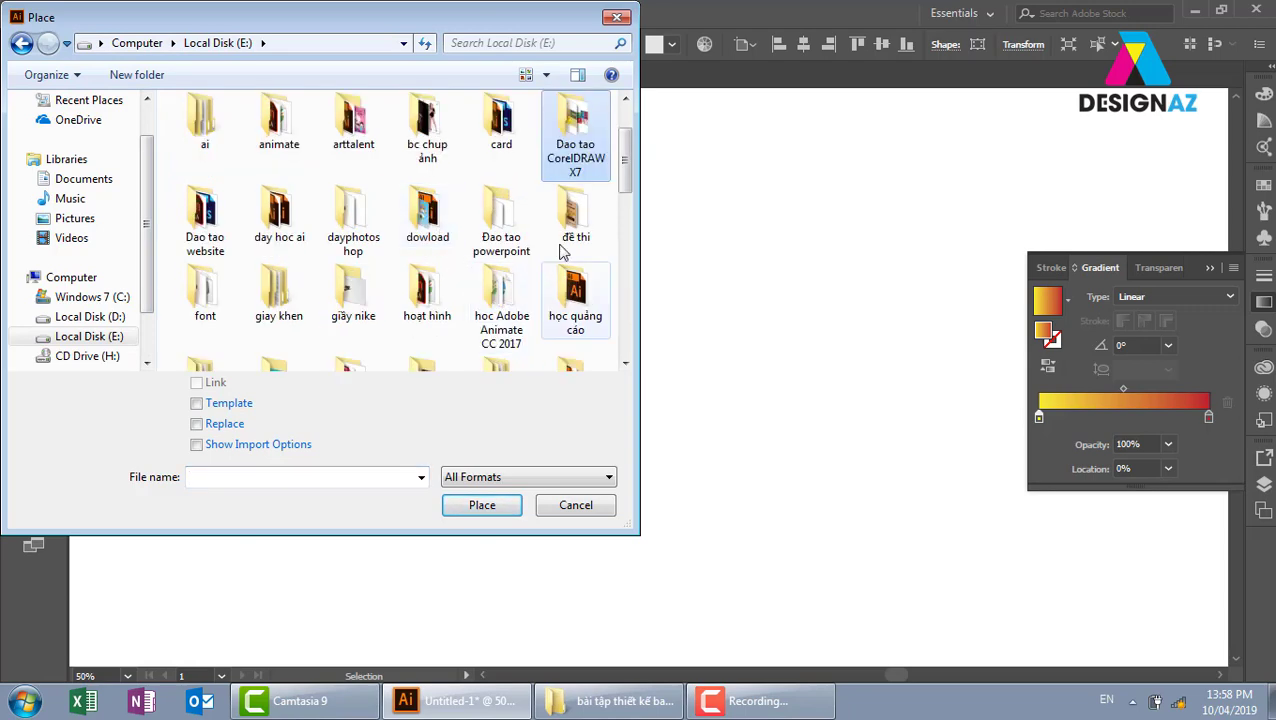
pyautogui.doubleClick(578, 212)
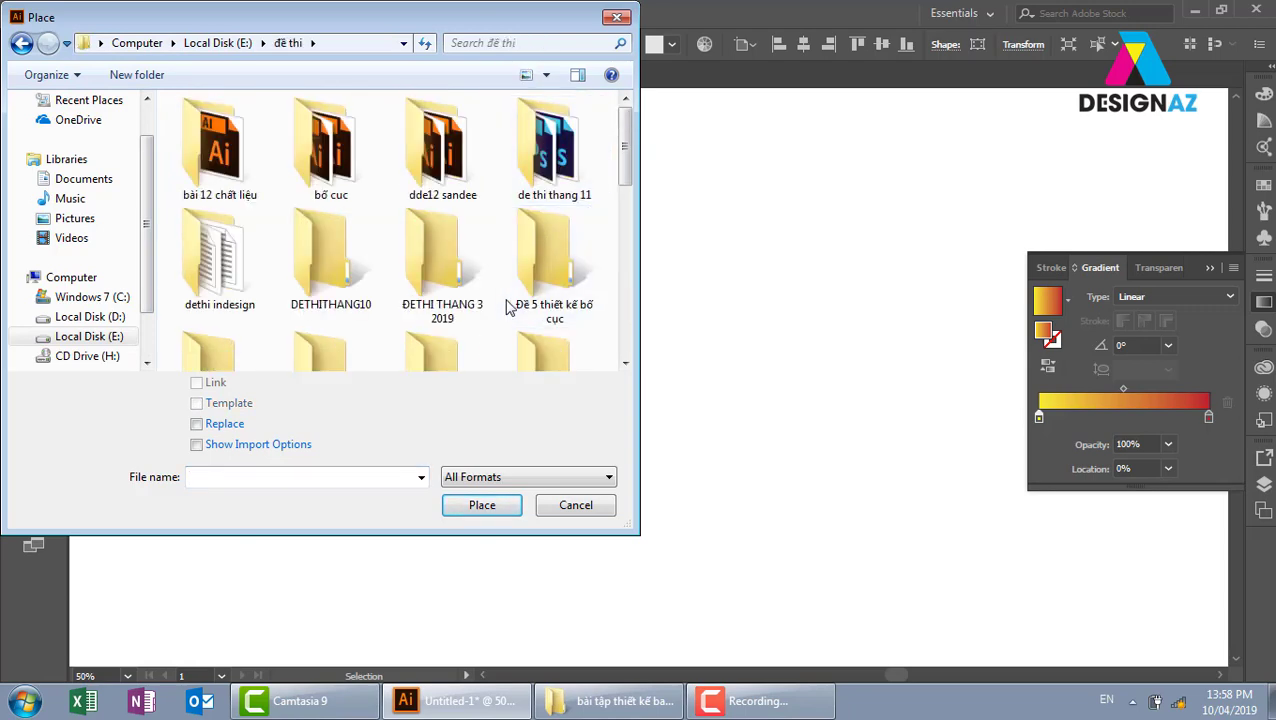
pyautogui.moveTo(625, 170); pyautogui.dragTo(630, 233)
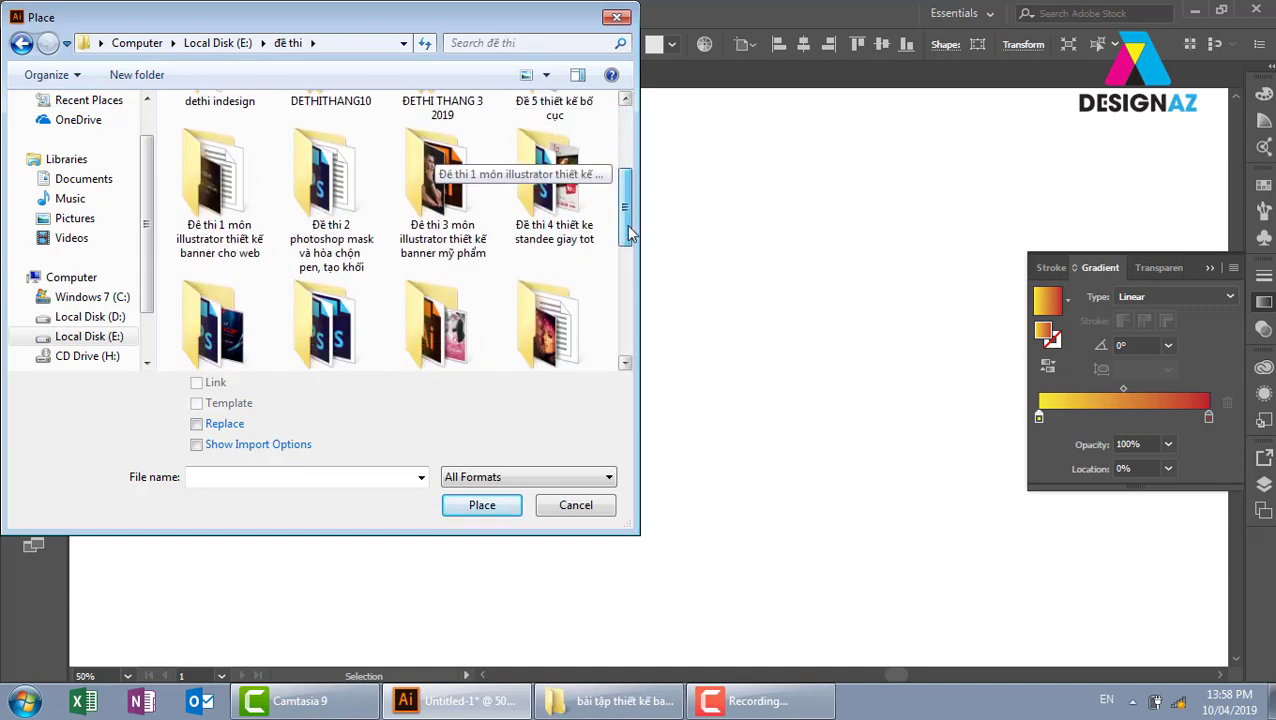
pyautogui.moveTo(630, 233)
pyautogui.mouseDown()
pyautogui.moveTo(632, 345)
pyautogui.moveTo(630, 307)
pyautogui.mouseUp()
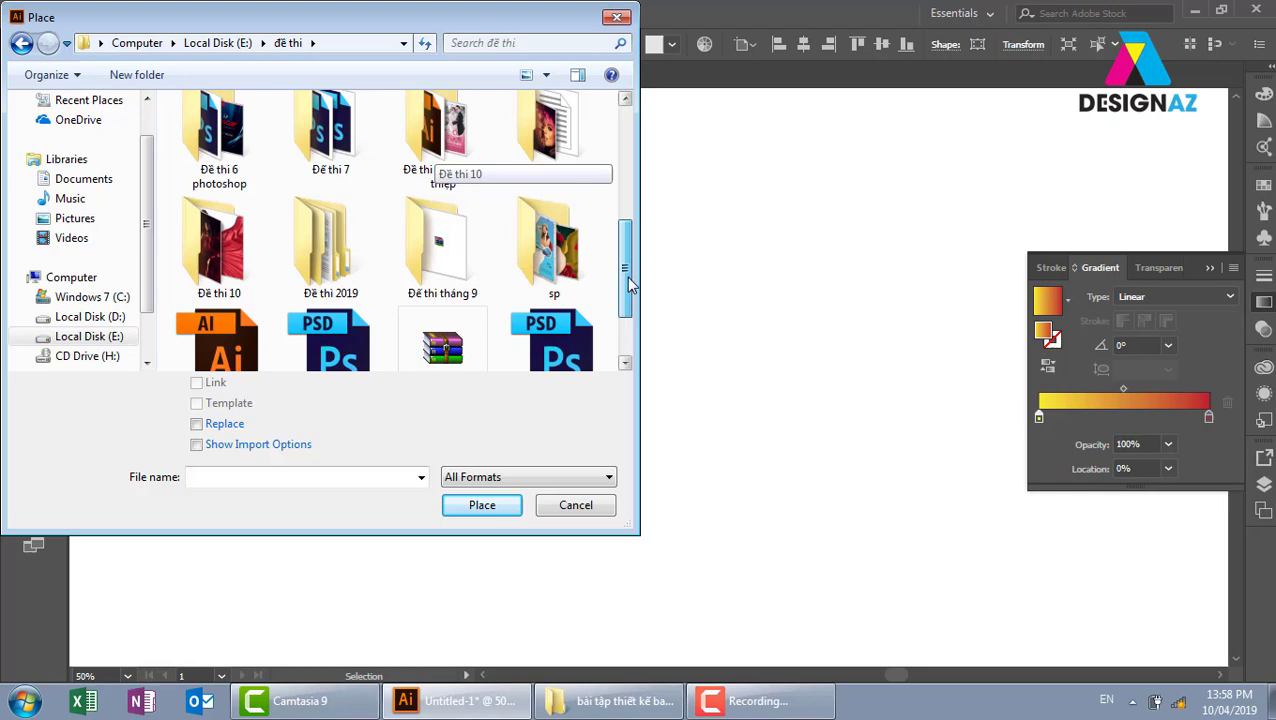
pyautogui.doubleClick(558, 282)
# - Place the green promotional banner image in a frame drawn right of the cards
pyautogui.click(331, 300)
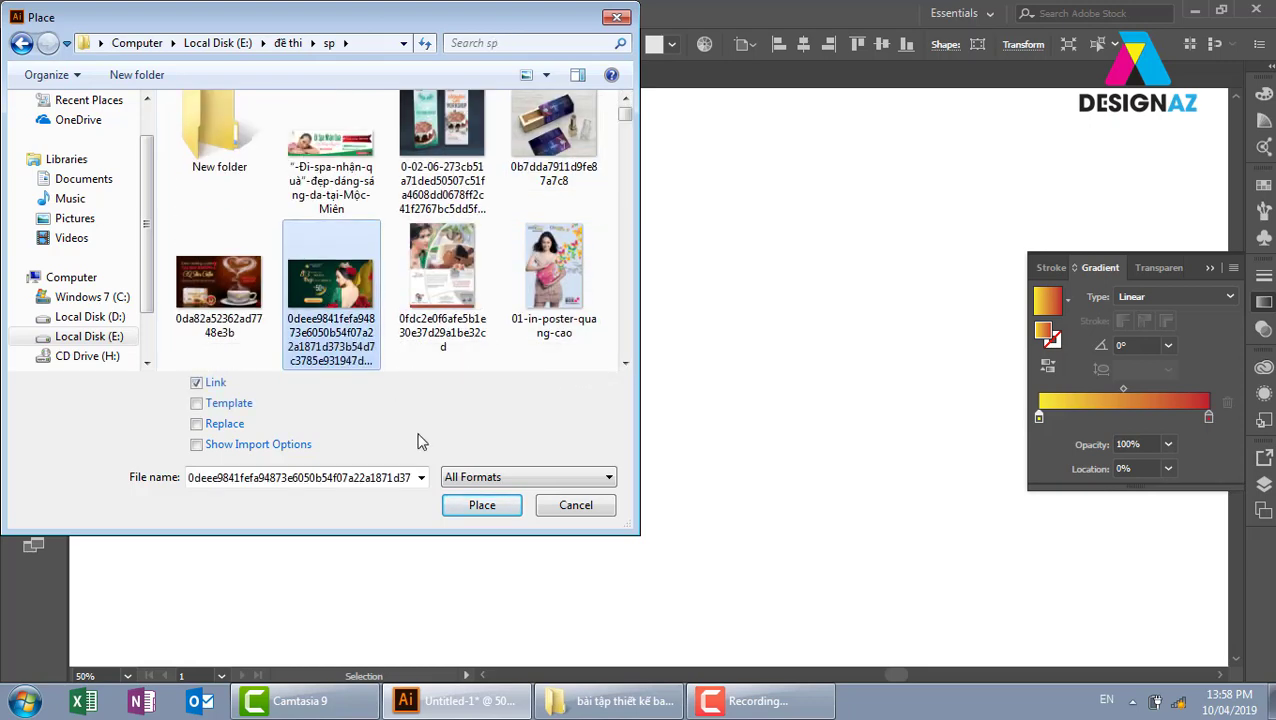
pyautogui.click(482, 505)
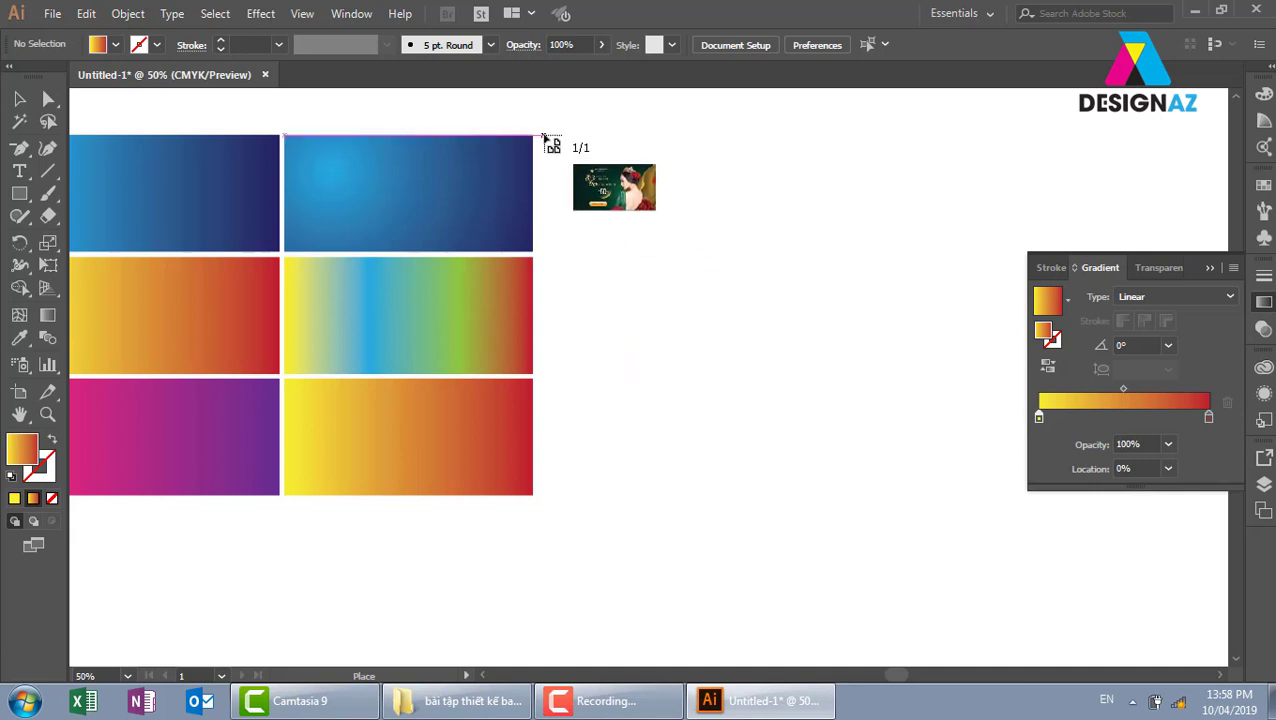
pyautogui.moveTo(545, 137); pyautogui.dragTo(844, 303)
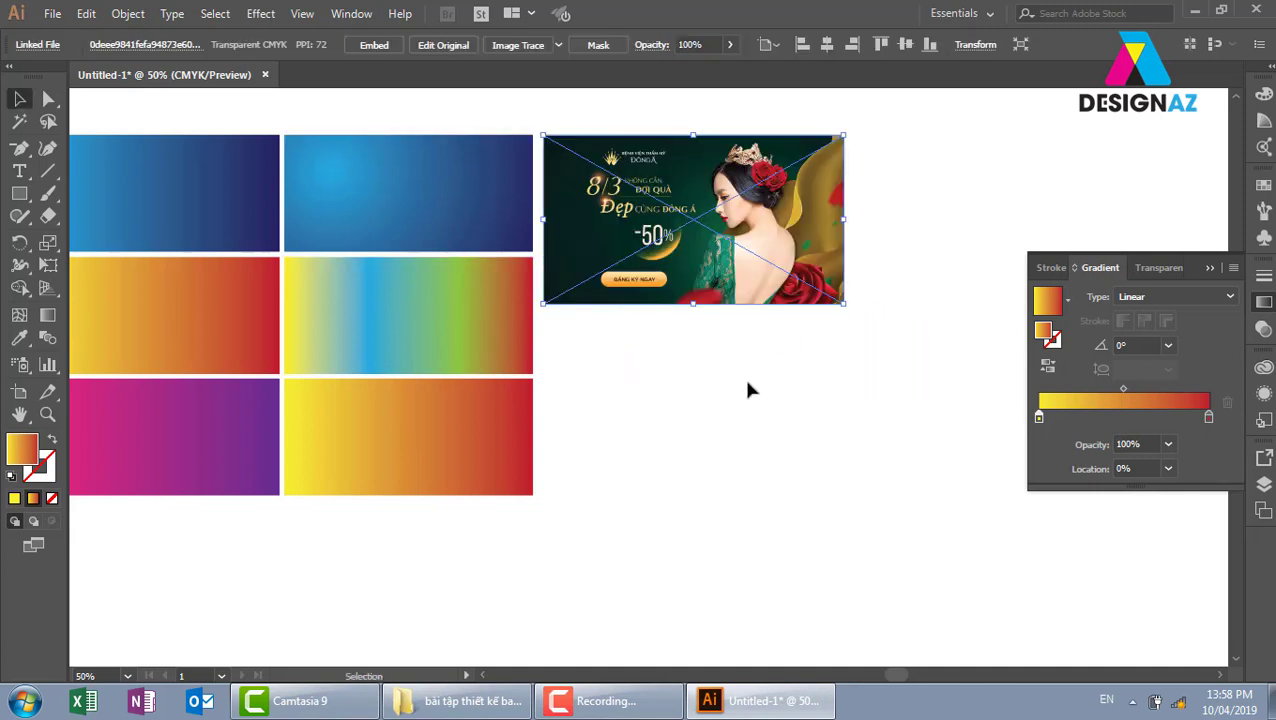
# - Zoom in to inspect the banner, then zoom back out and pan to show banner and cards
pyautogui.click(745, 405)
pyautogui.press('z')
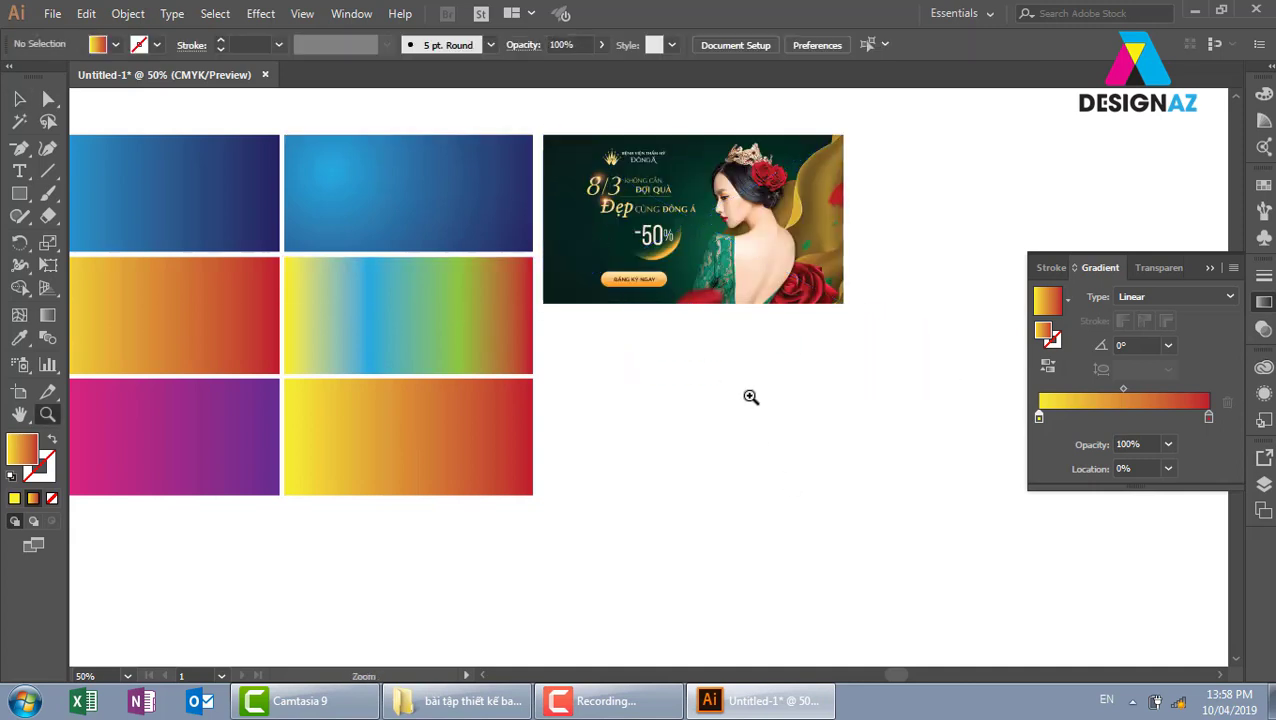
pyautogui.moveTo(539, 129); pyautogui.dragTo(912, 366)
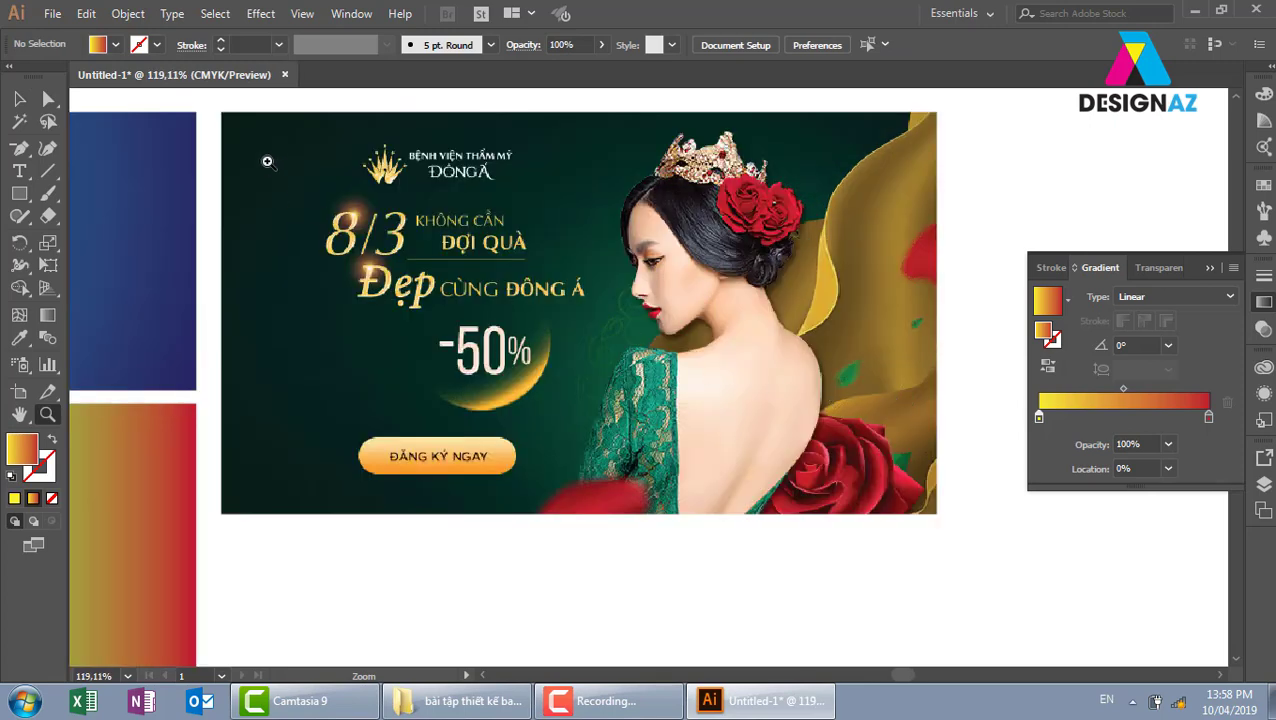
pyautogui.keyDown('alt'); pyautogui.click(583, 296); pyautogui.keyUp('alt')
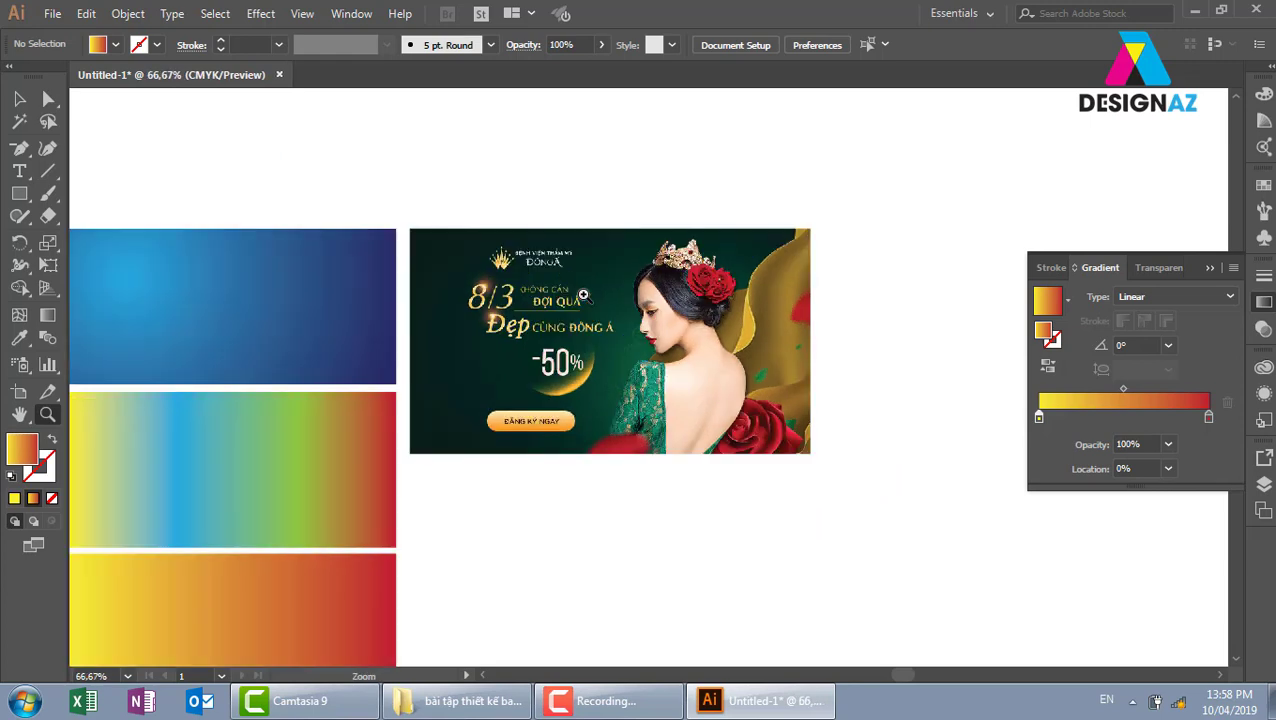
pyautogui.moveTo(470, 373); pyautogui.dragTo(541, 232)
# - Copy the top blue radial card below the banner; a first green sample is undone
pyautogui.click(20, 100)
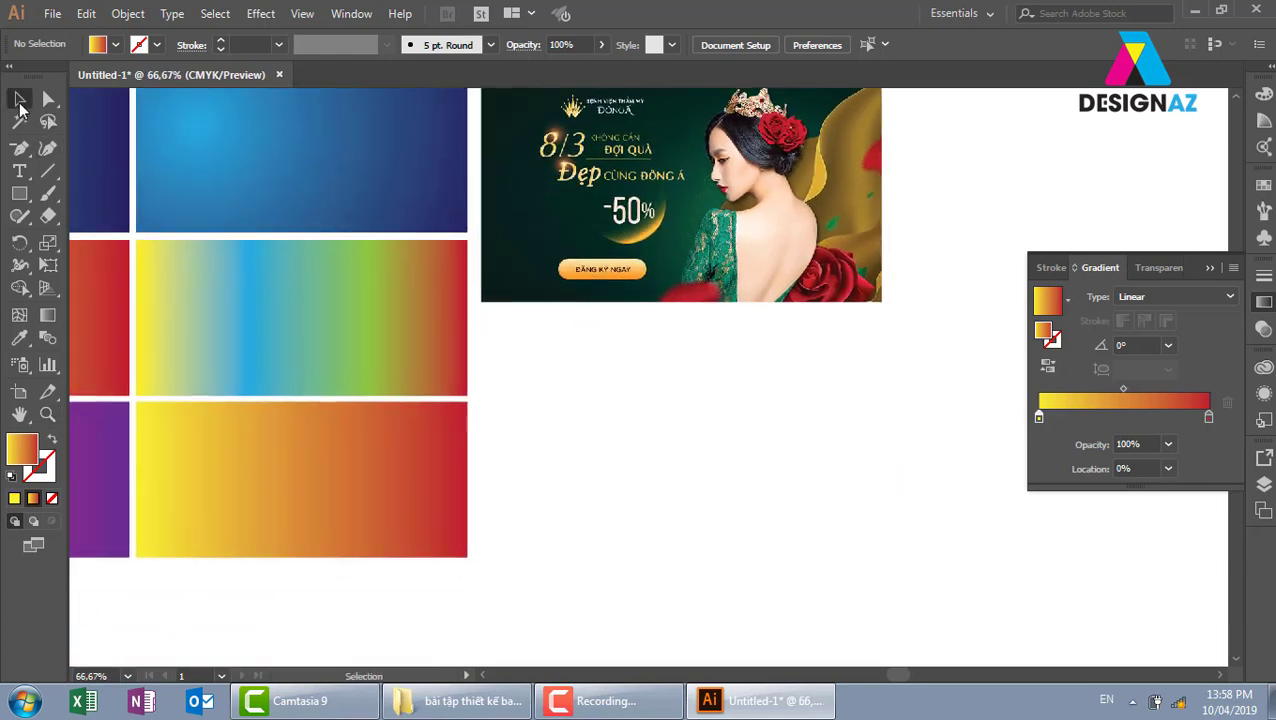
pyautogui.click(356, 219)
pyautogui.moveTo(287, 120)
pyautogui.mouseDown()
pyautogui.moveTo(652, 401)
pyautogui.moveTo(627, 342)
pyautogui.mouseUp()
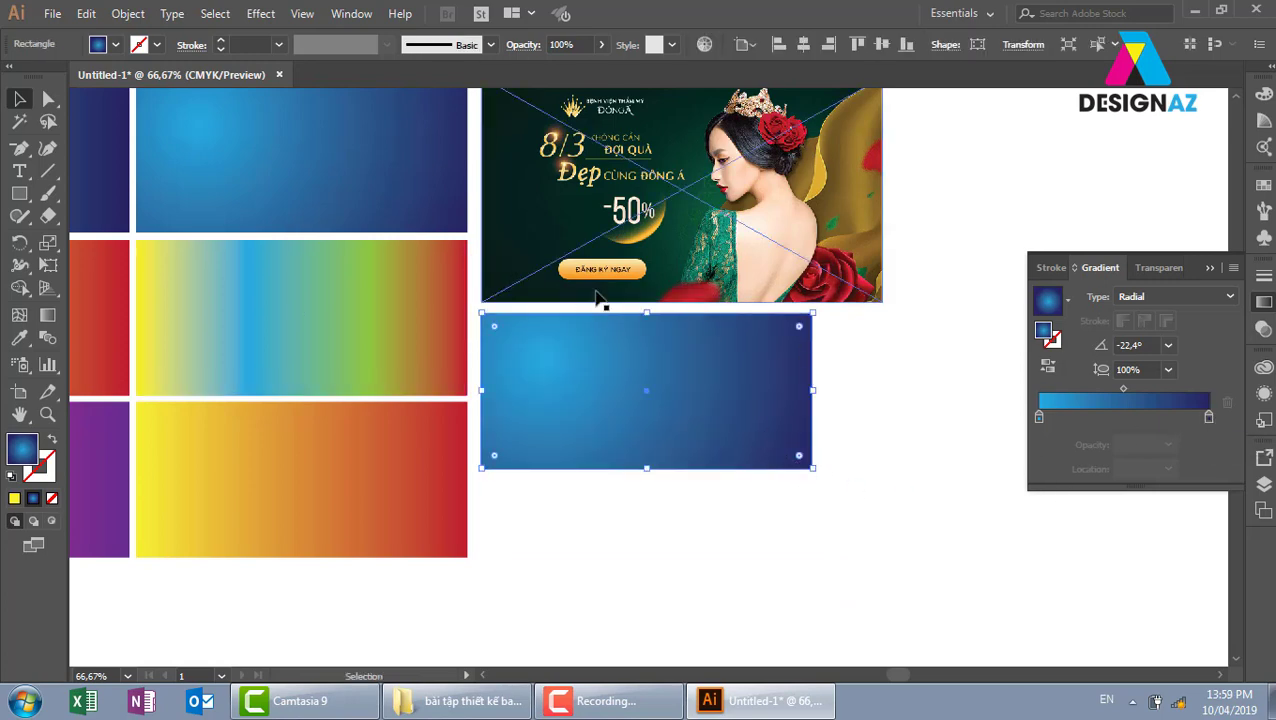
pyautogui.click(1208, 418)
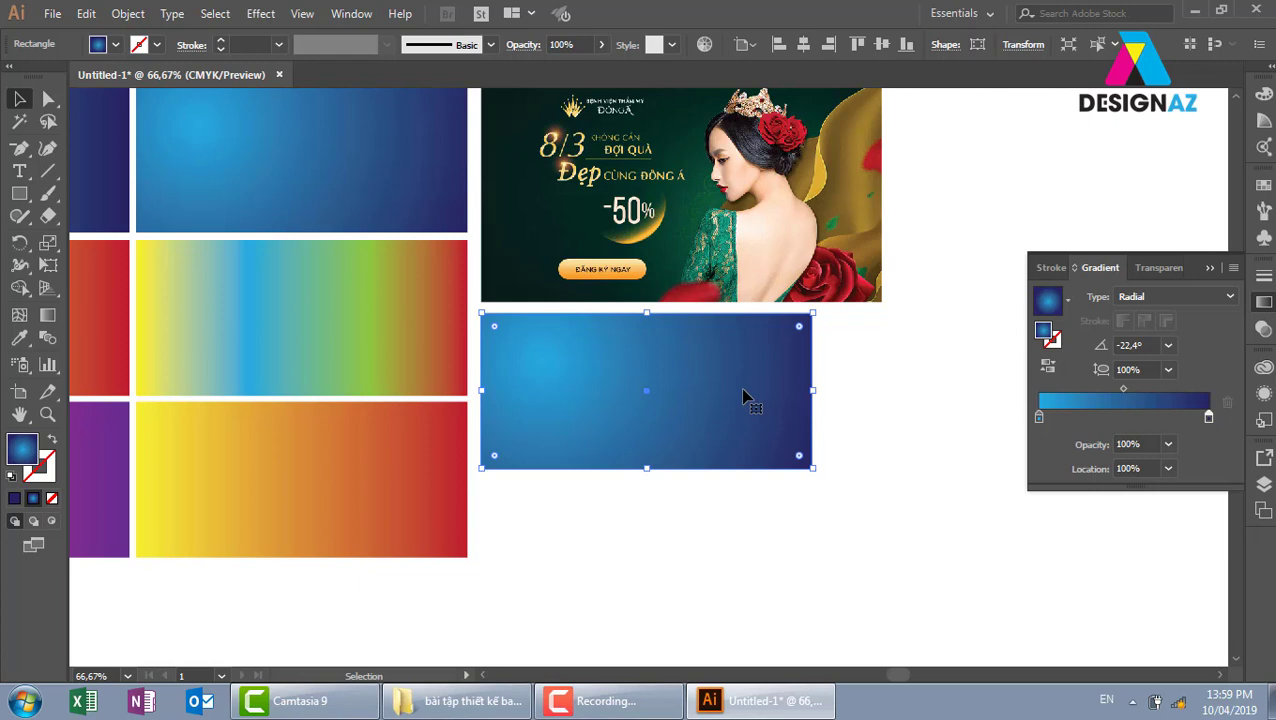
pyautogui.press('i')
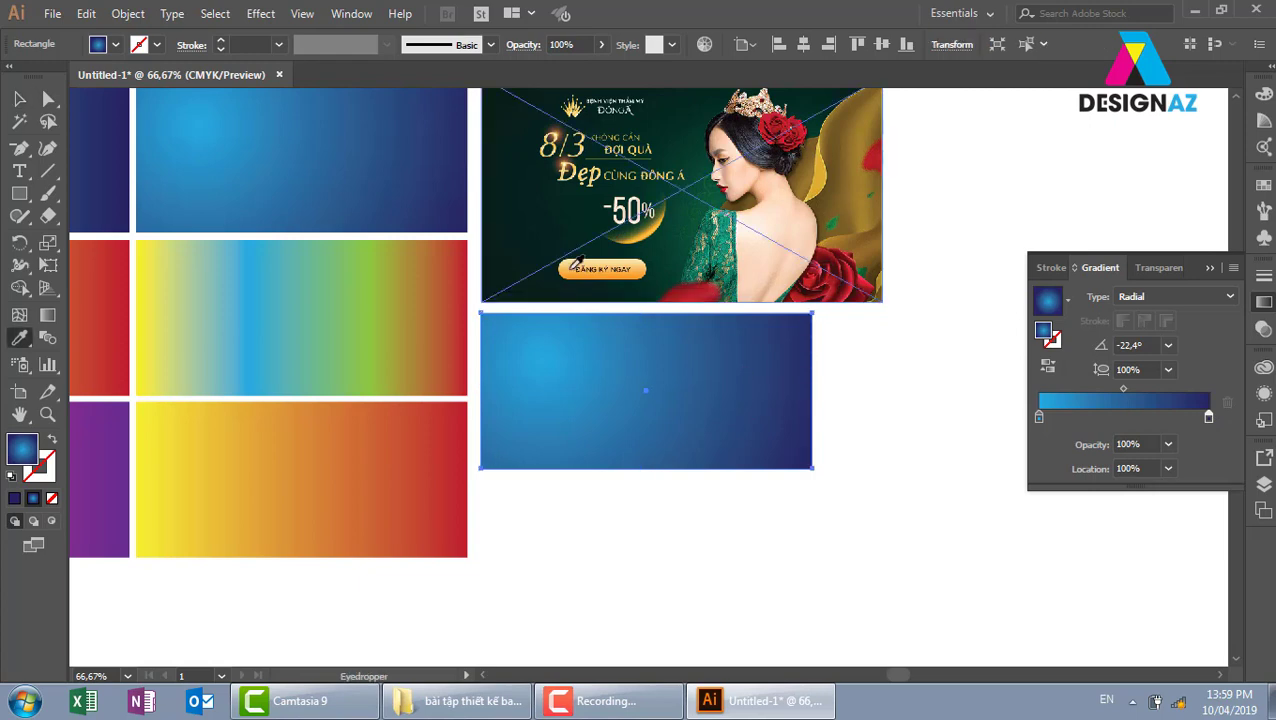
pyautogui.click(496, 220)
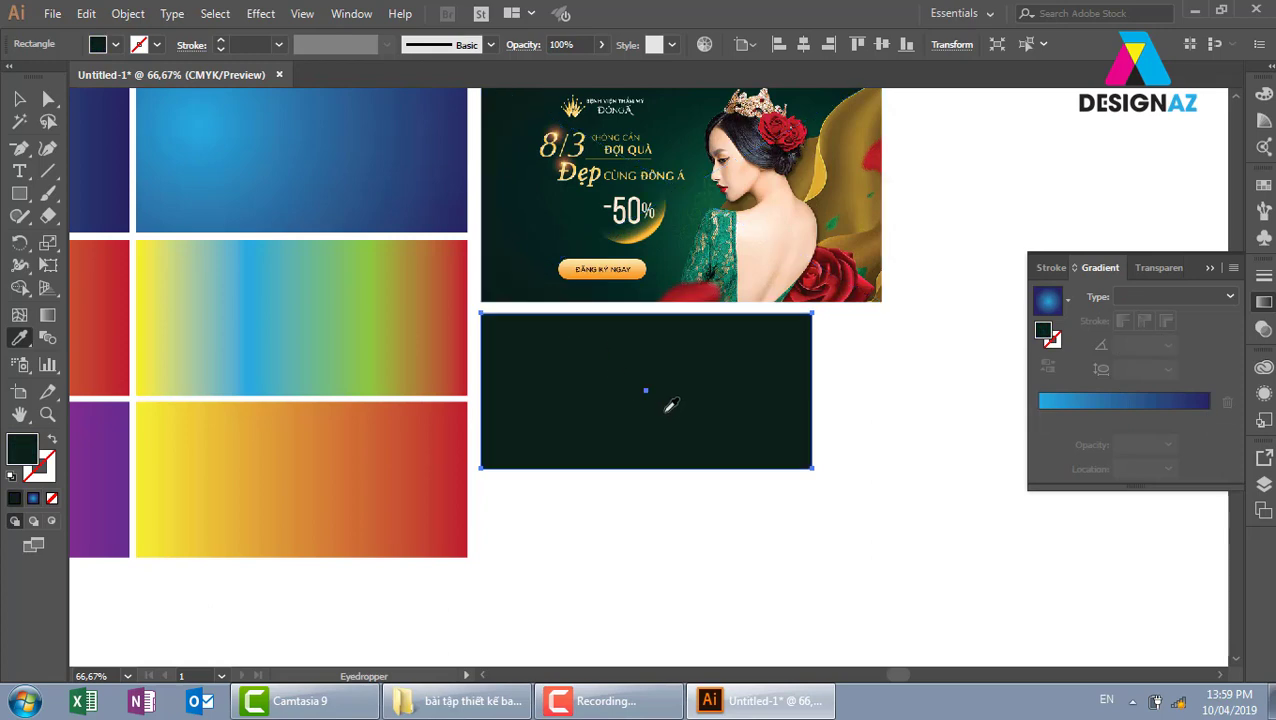
pyautogui.hotkey('ctrl', 'z')
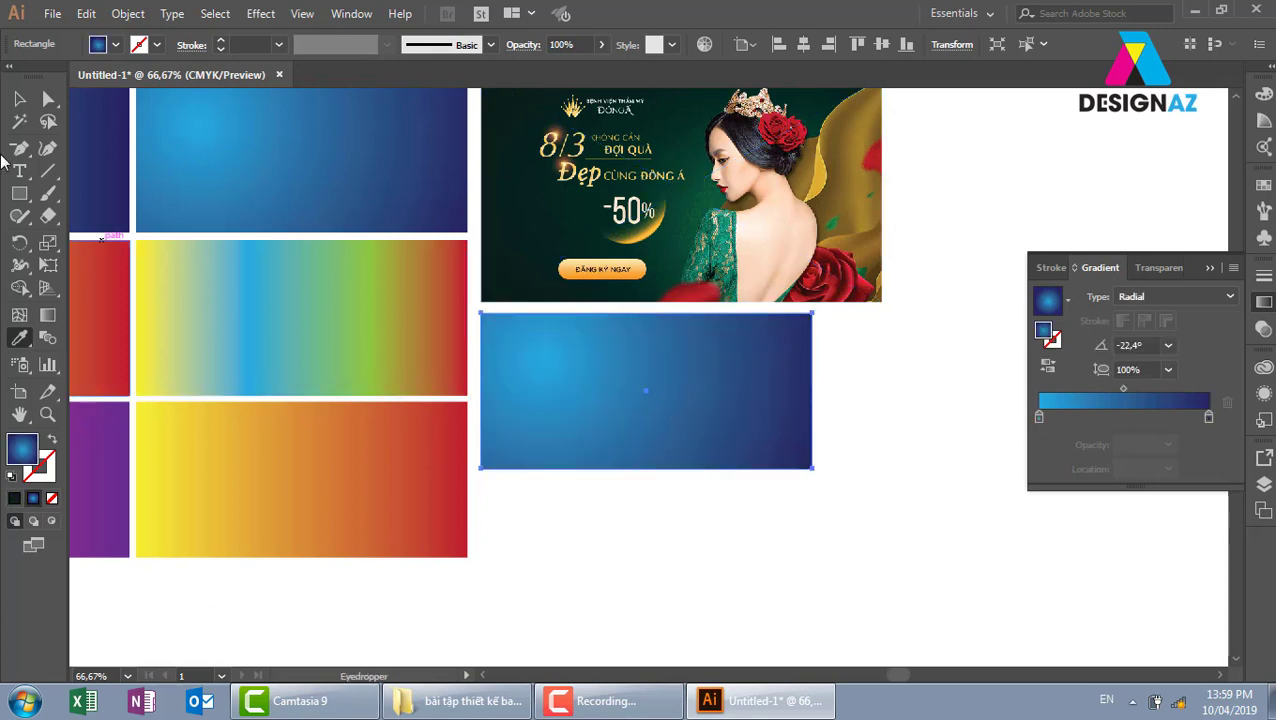
# - Reselect the copied card and eyedrop the banner's dark green into the gradient's right stop
pyautogui.click(19, 98)
pyautogui.click(831, 330)
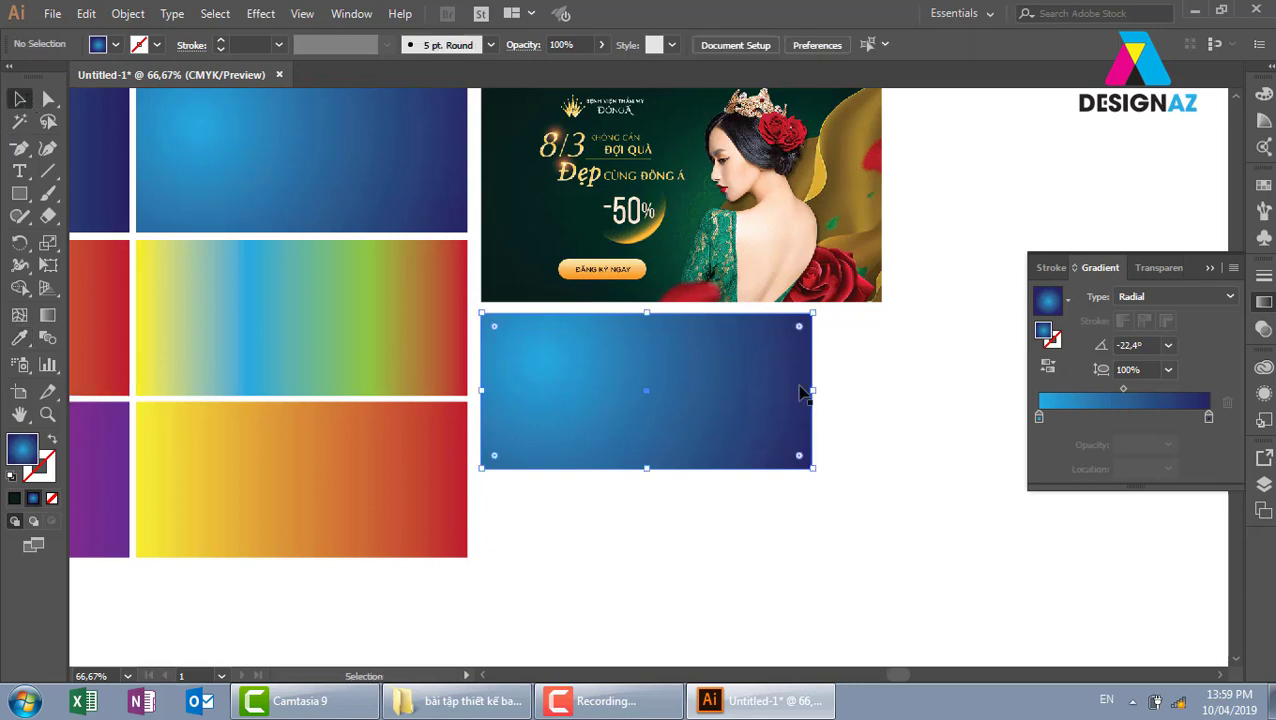
pyautogui.click(727, 397)
pyautogui.click(910, 465)
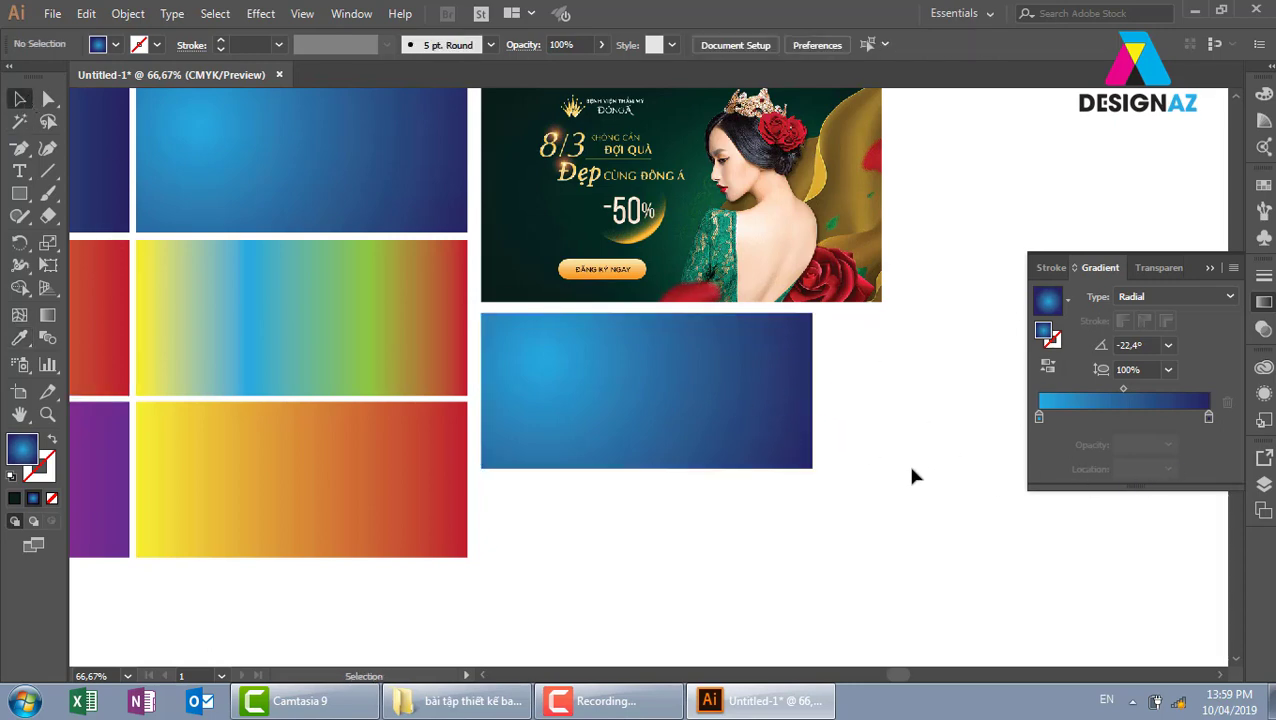
pyautogui.click(769, 436)
pyautogui.click(1207, 418)
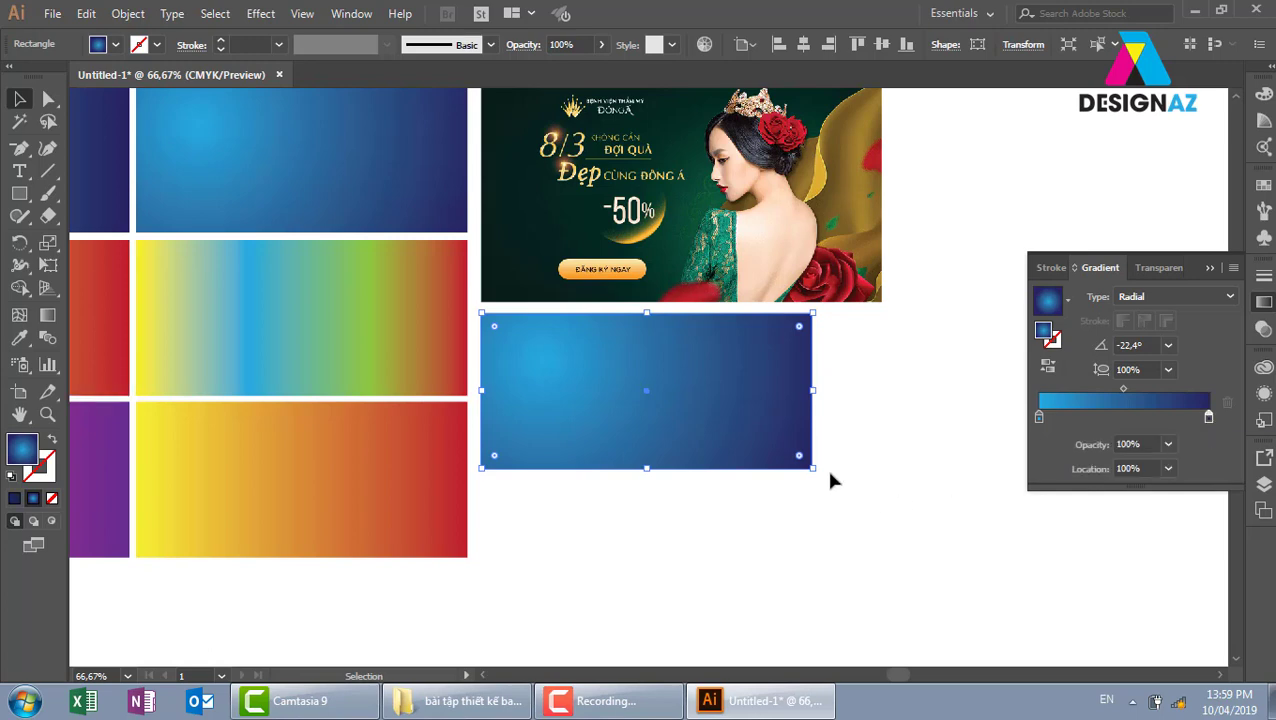
pyautogui.press('i')
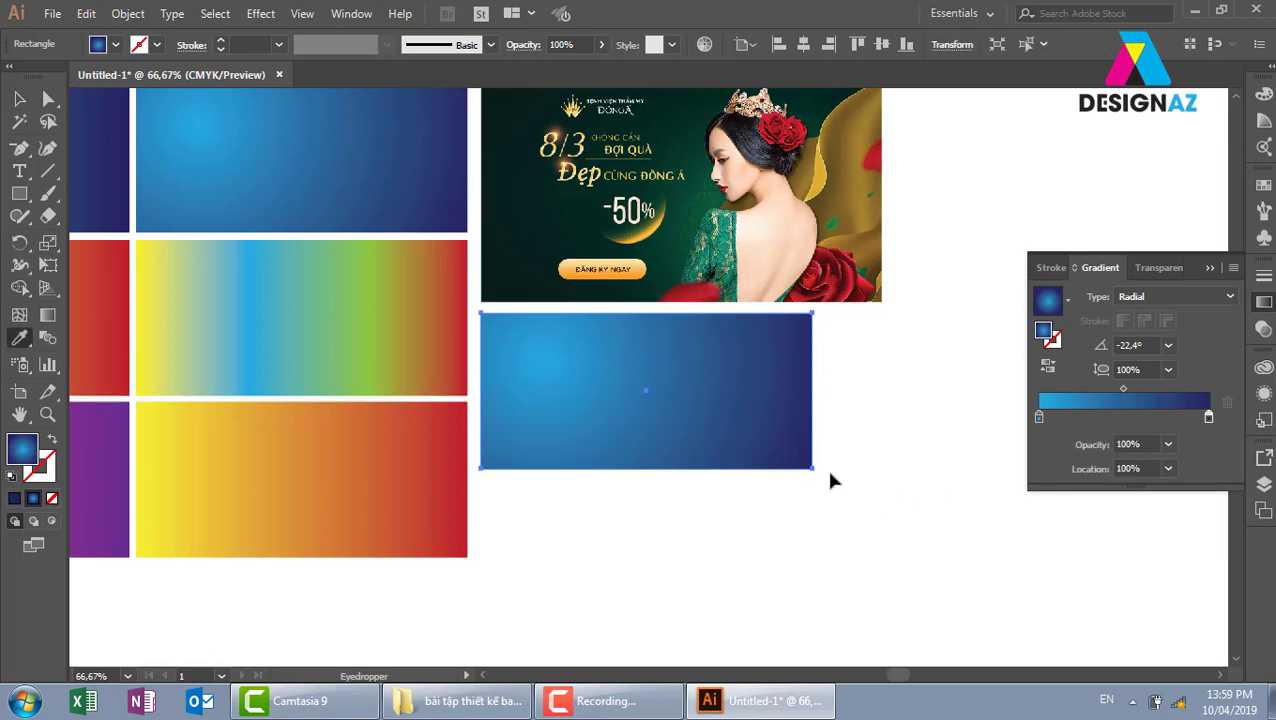
pyautogui.click(493, 272)
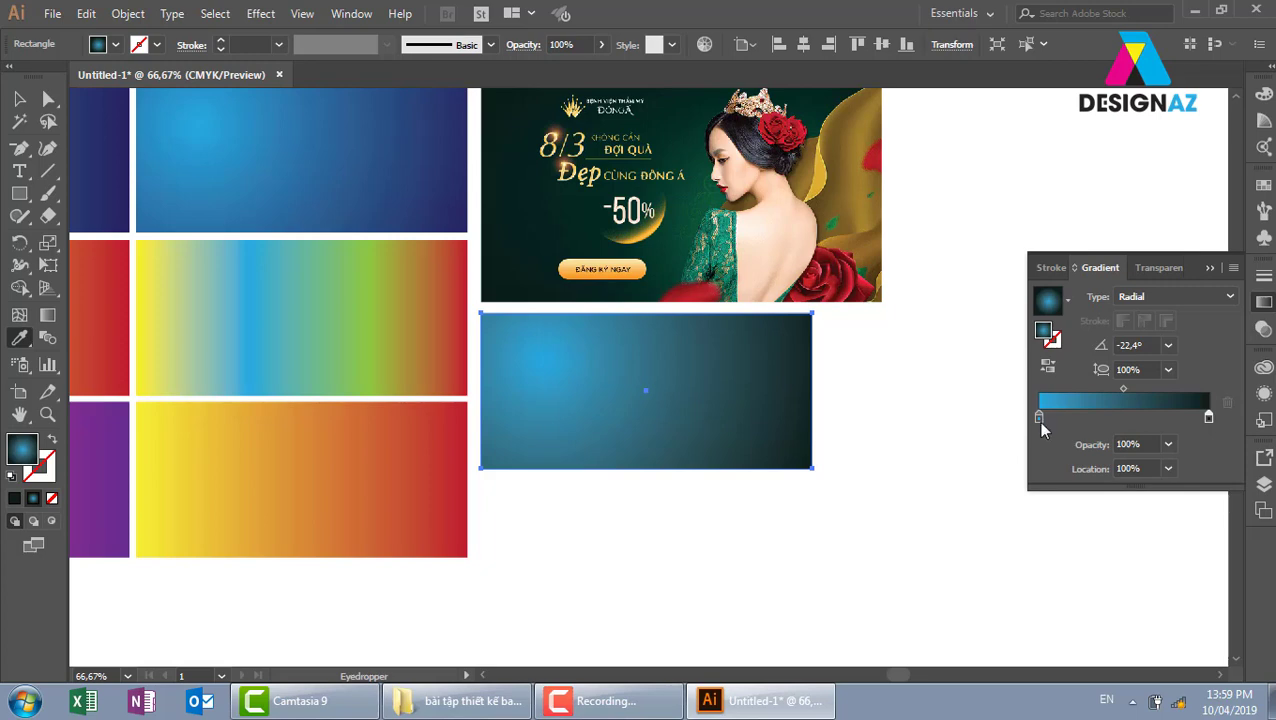
# - Eyedrop another dark green from the photo into the gradient's left stop
pyautogui.click(1040, 420)
pyautogui.click(672, 216)
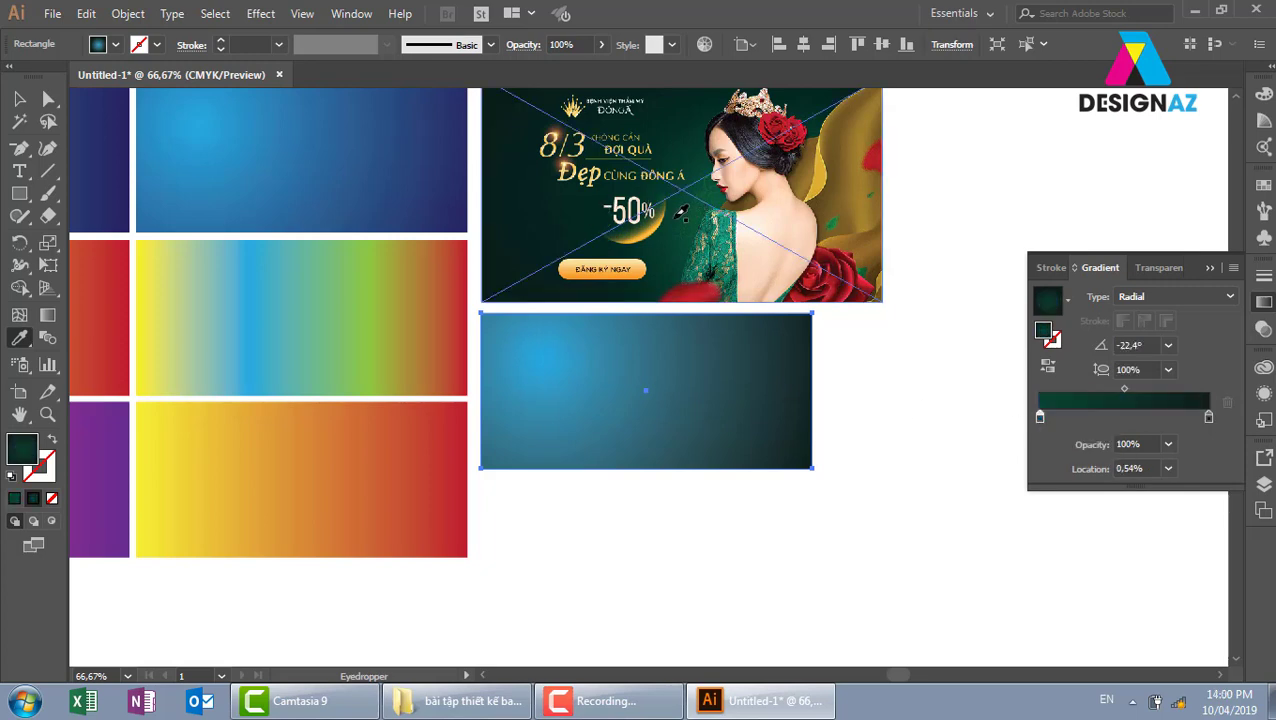
pyautogui.click(20, 98)
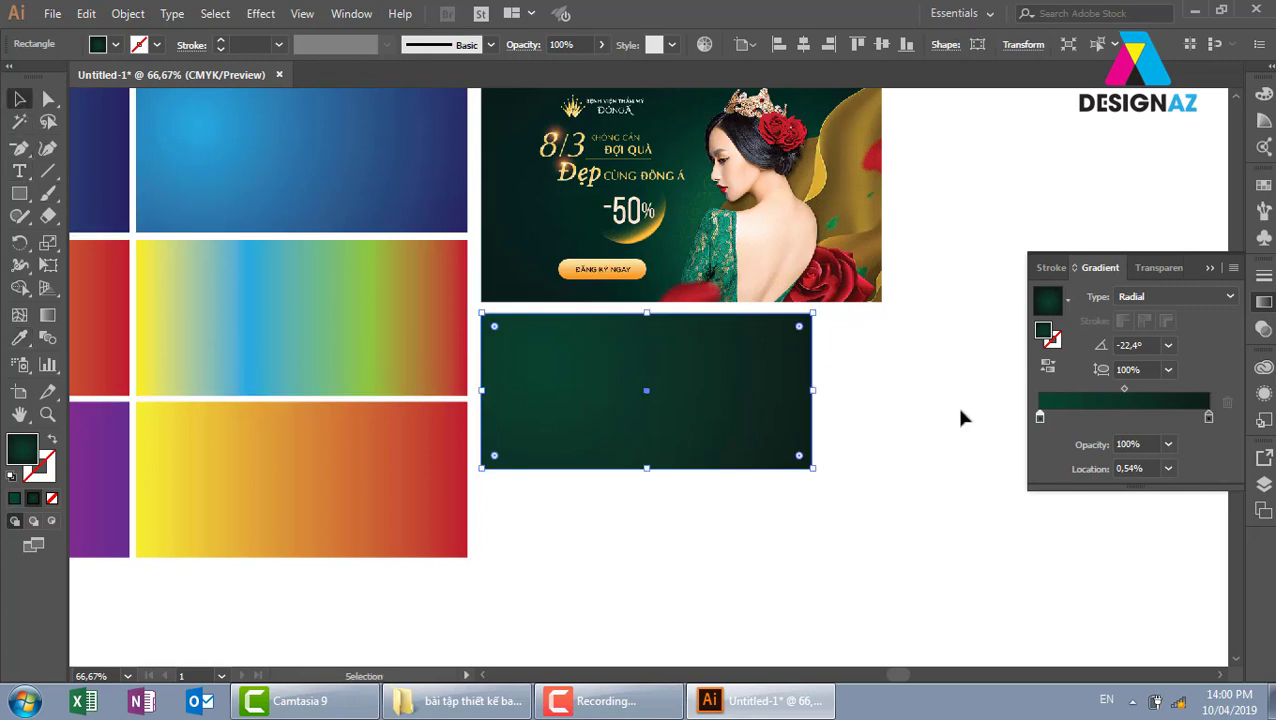
pyautogui.click(823, 370)
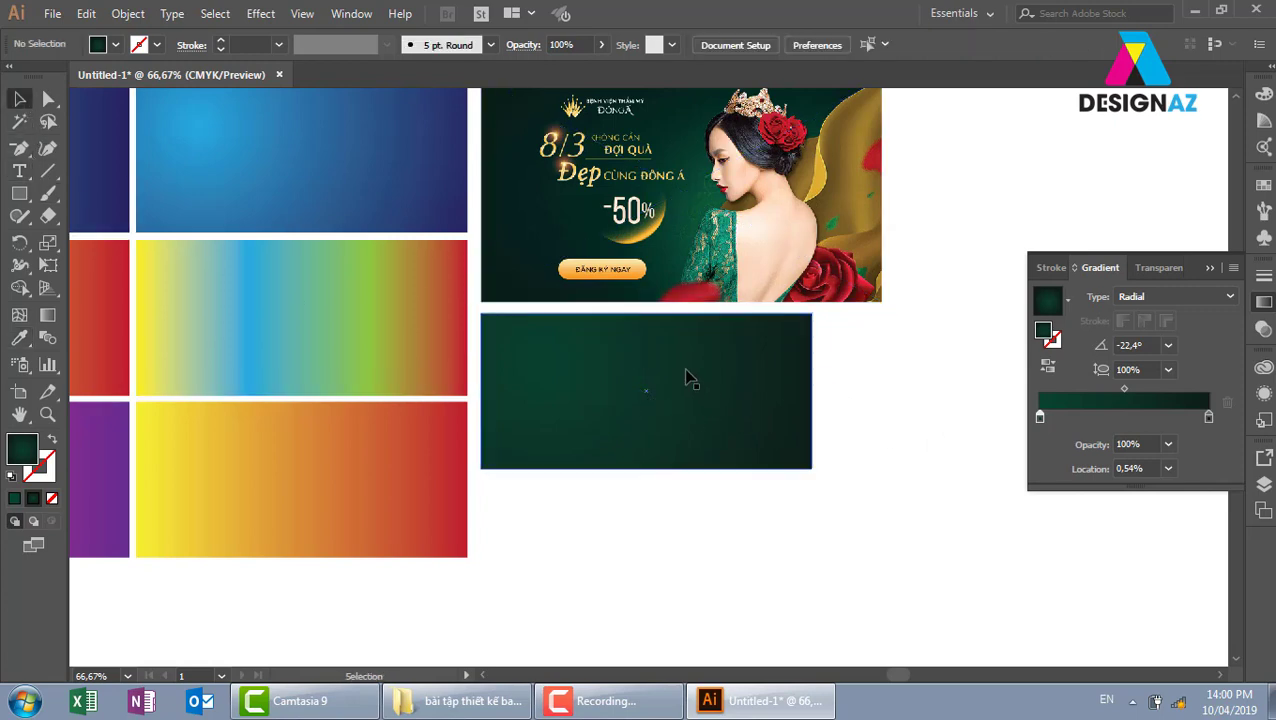
# - Delete the banner photo and move the green card up beside the top blue card
pyautogui.click(735, 232)
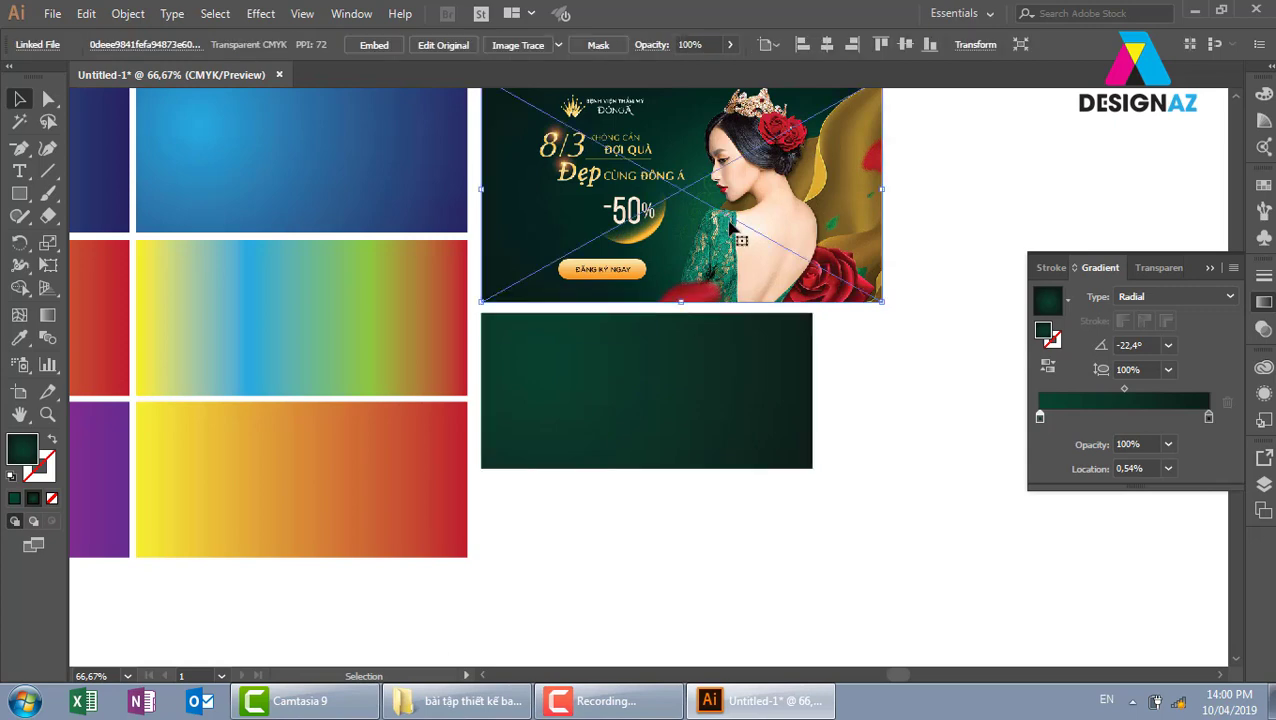
pyautogui.press('Delete')
pyautogui.scroll(2, 584, 432)
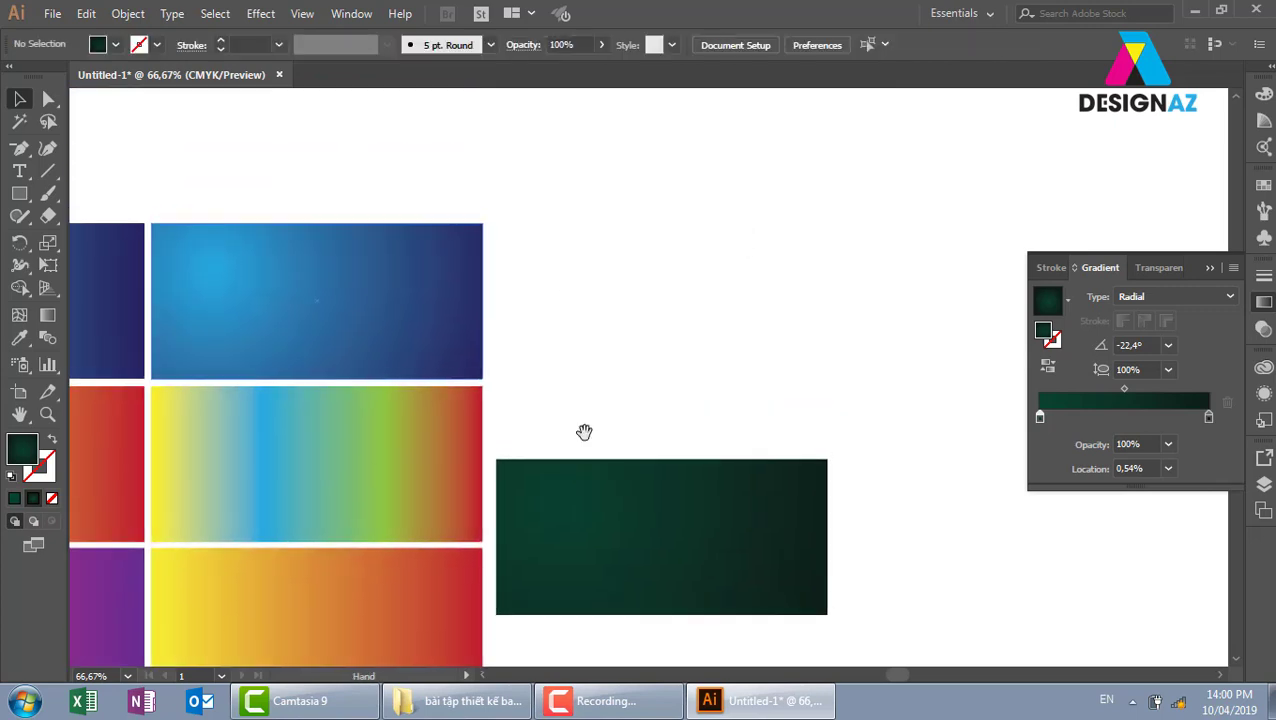
pyautogui.moveTo(648, 533); pyautogui.dragTo(640, 298)
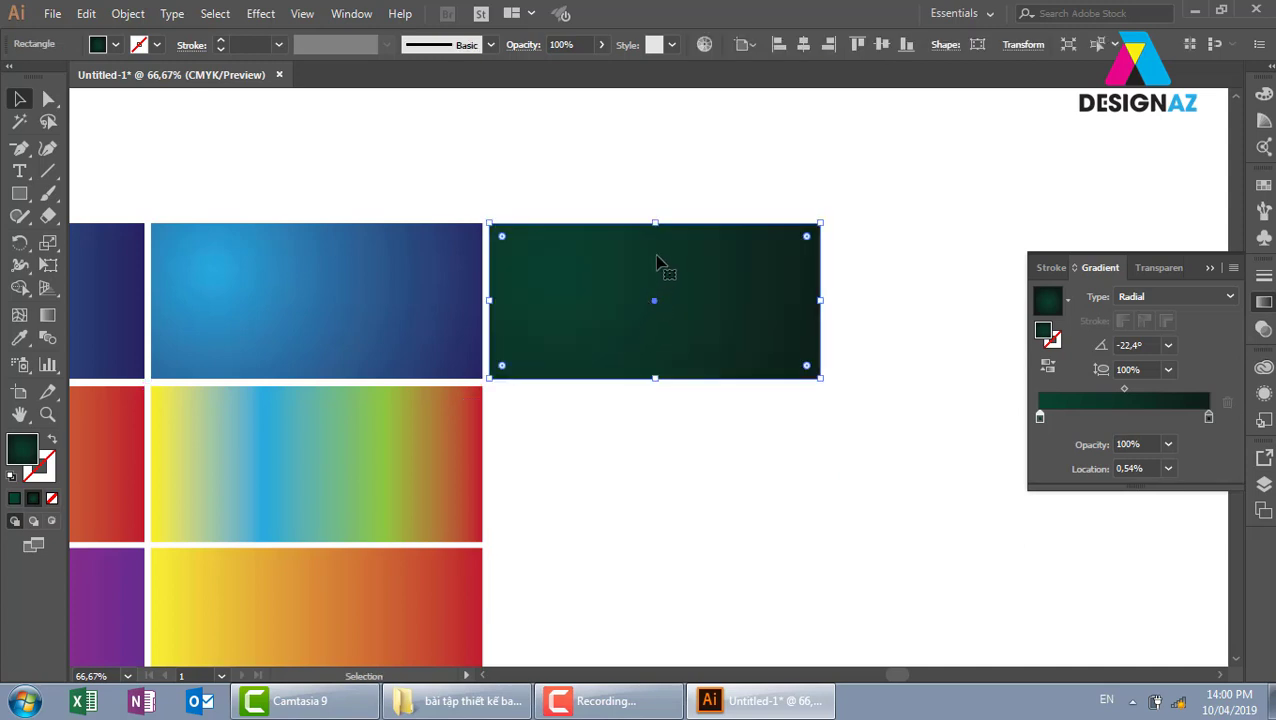
pyautogui.click(736, 197)
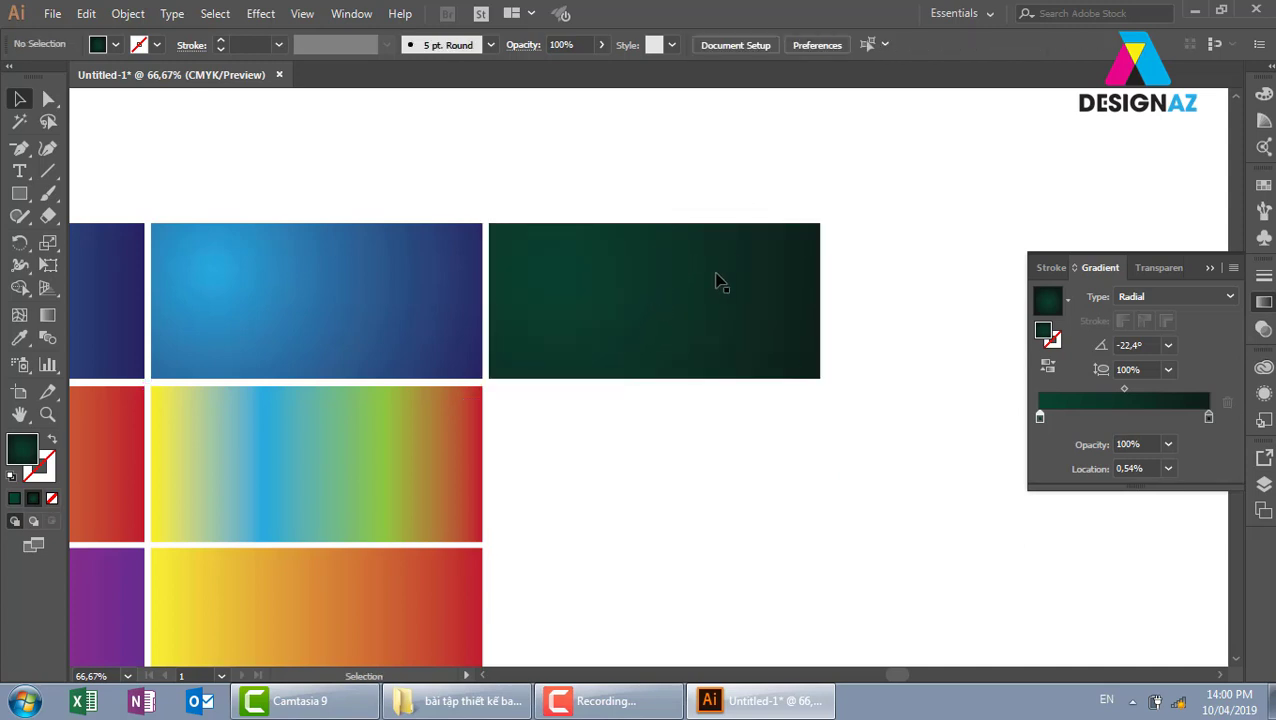
# - Place a copy of the green card directly below it, then select the lower copy and open Swatches
pyautogui.scroll(-1, 718, 282)
pyautogui.moveTo(666, 233)
pyautogui.mouseDown()
pyautogui.moveTo(680, 390)
pyautogui.moveTo(723, 388)
pyautogui.mouseUp()
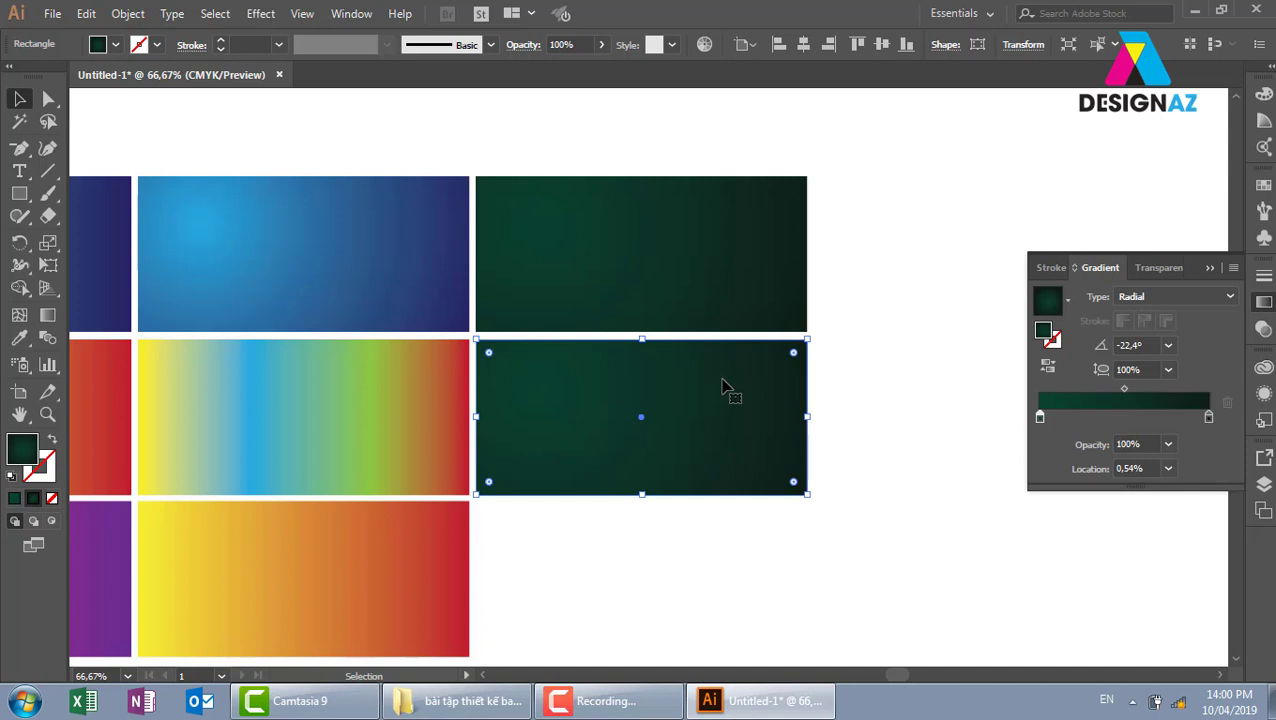
pyautogui.click(824, 408)
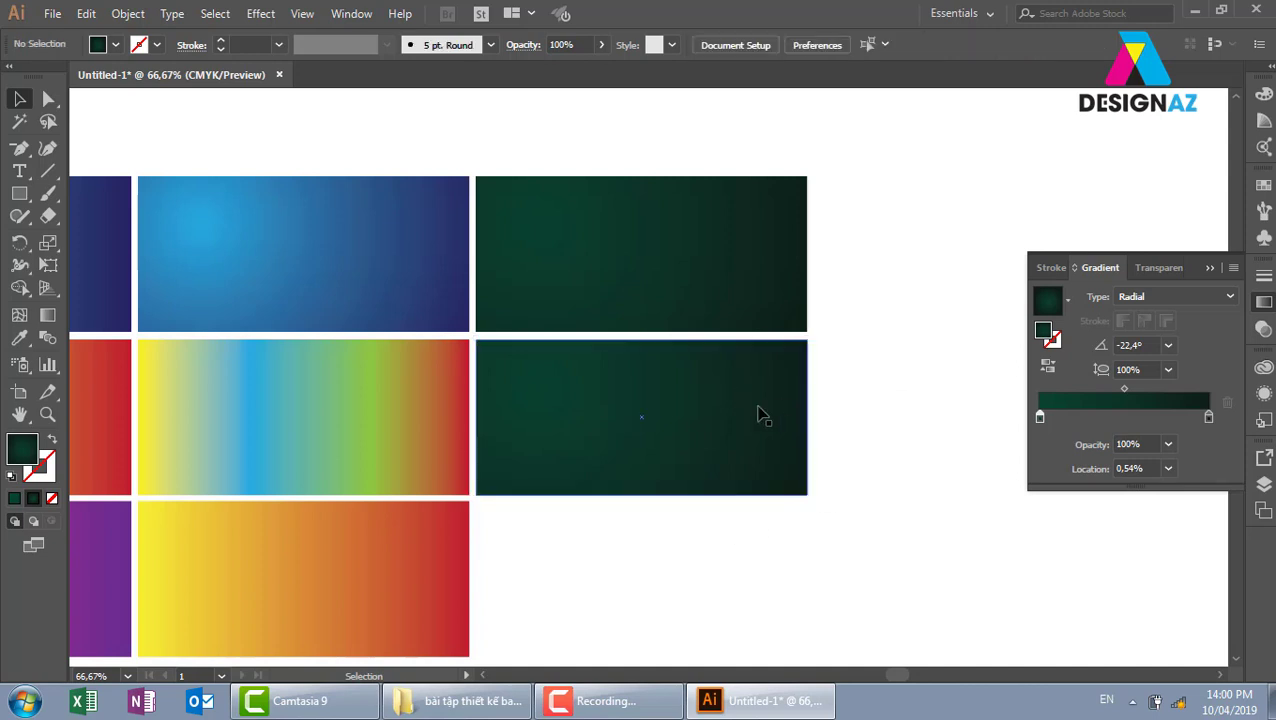
pyautogui.click(760, 414)
pyautogui.click(1264, 185)
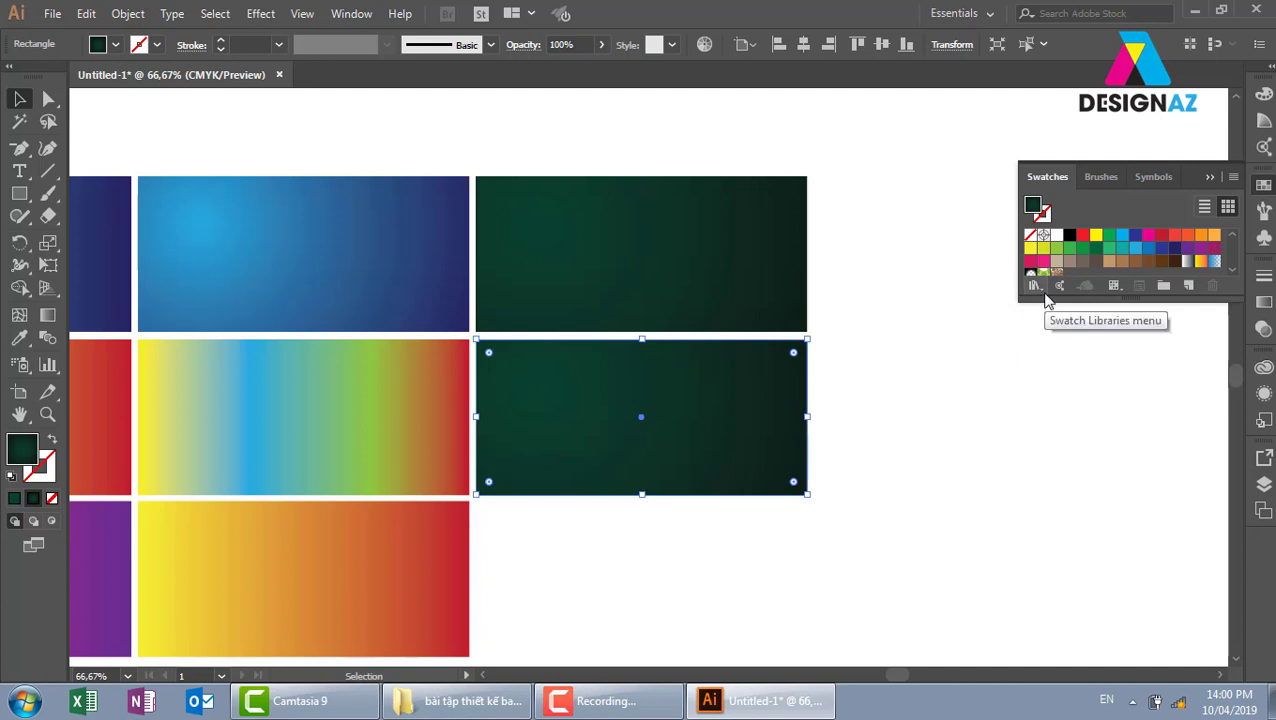
# - Fill the lower green card with a rainbow gradient from the Color Combinations library
pyautogui.click(1045, 294)
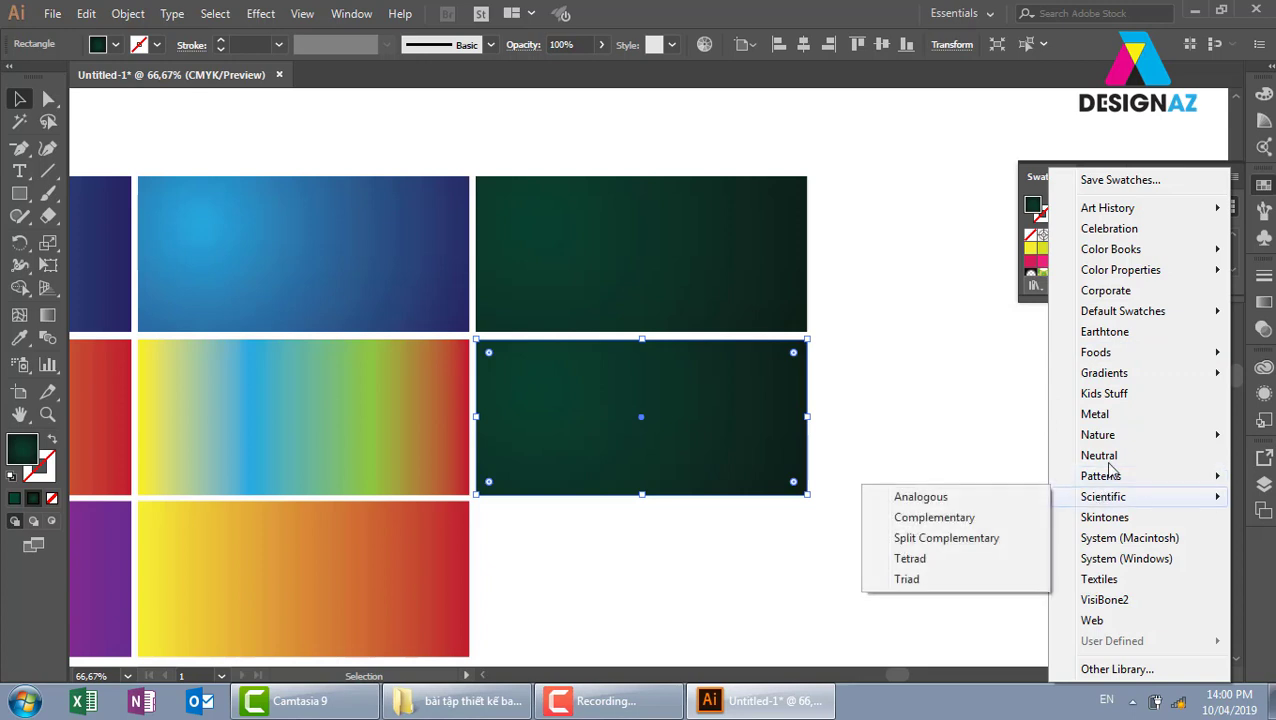
pyautogui.moveTo(1104, 373)
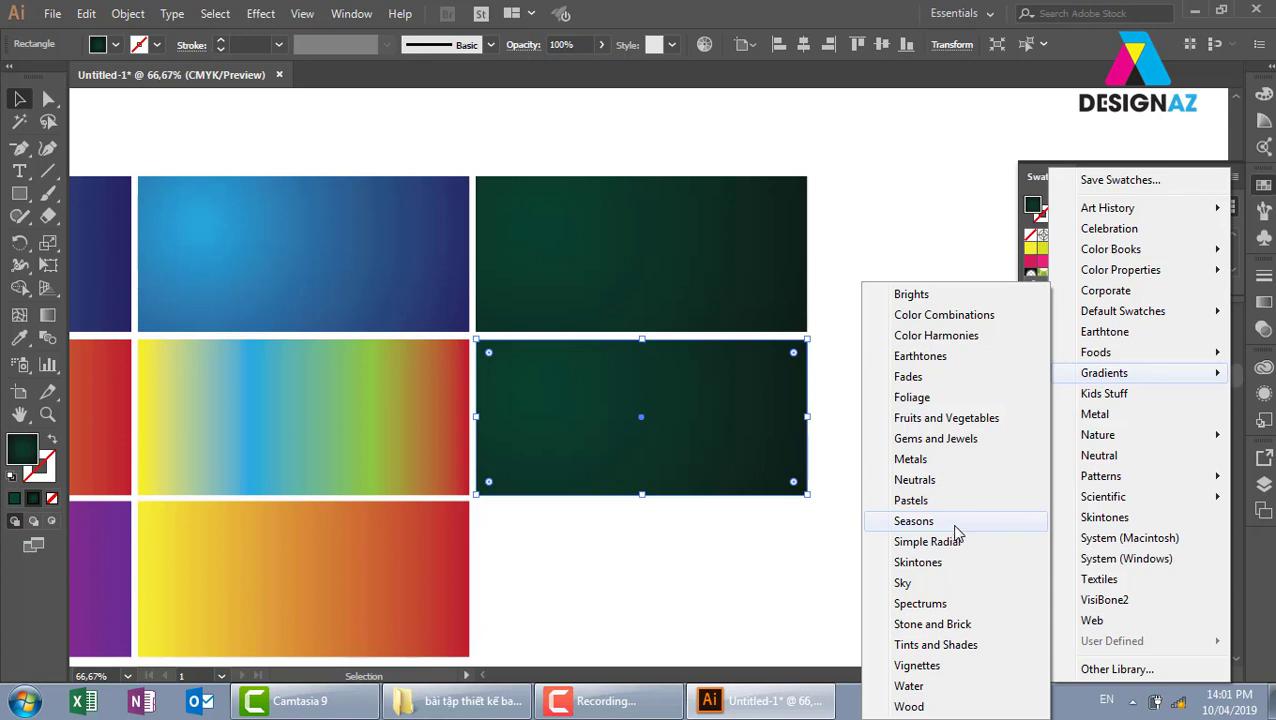
pyautogui.click(912, 295)
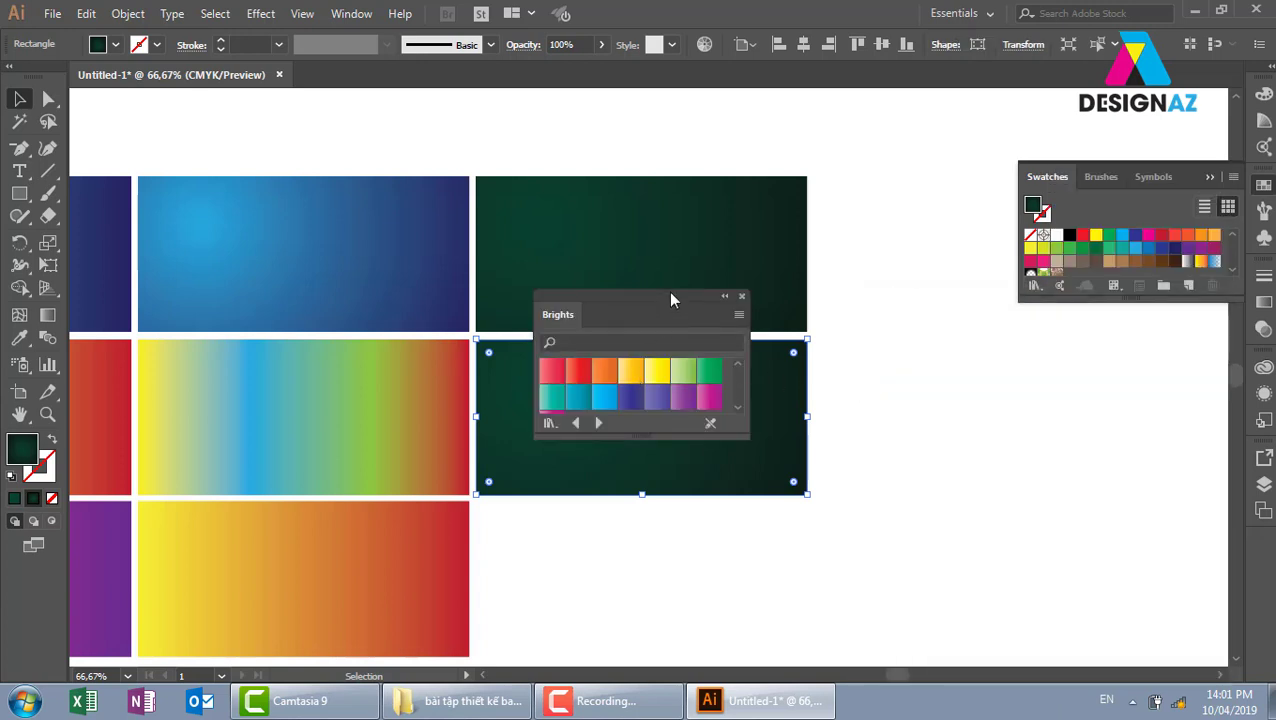
pyautogui.moveTo(671, 296); pyautogui.dragTo(294, 127)
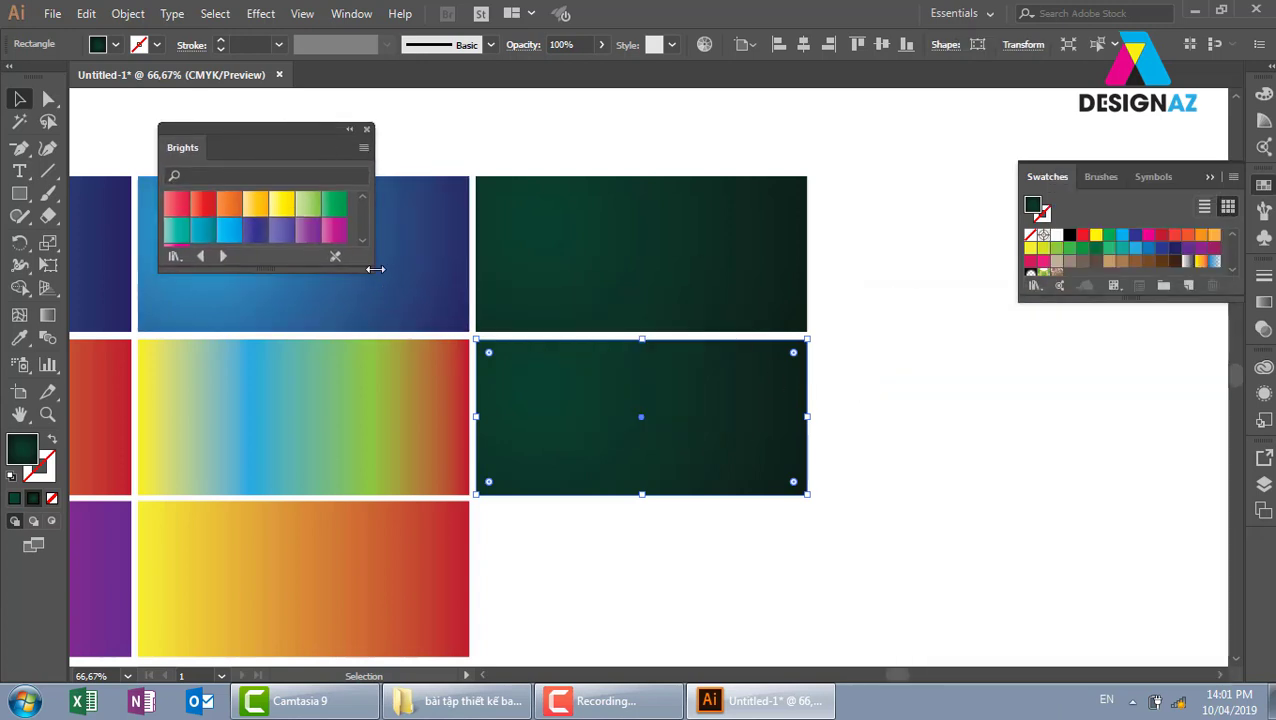
pyautogui.moveTo(375, 268)
pyautogui.mouseDown()
pyautogui.moveTo(412, 268)
pyautogui.moveTo(345, 362)
pyautogui.mouseUp()
pyautogui.click(222, 348)
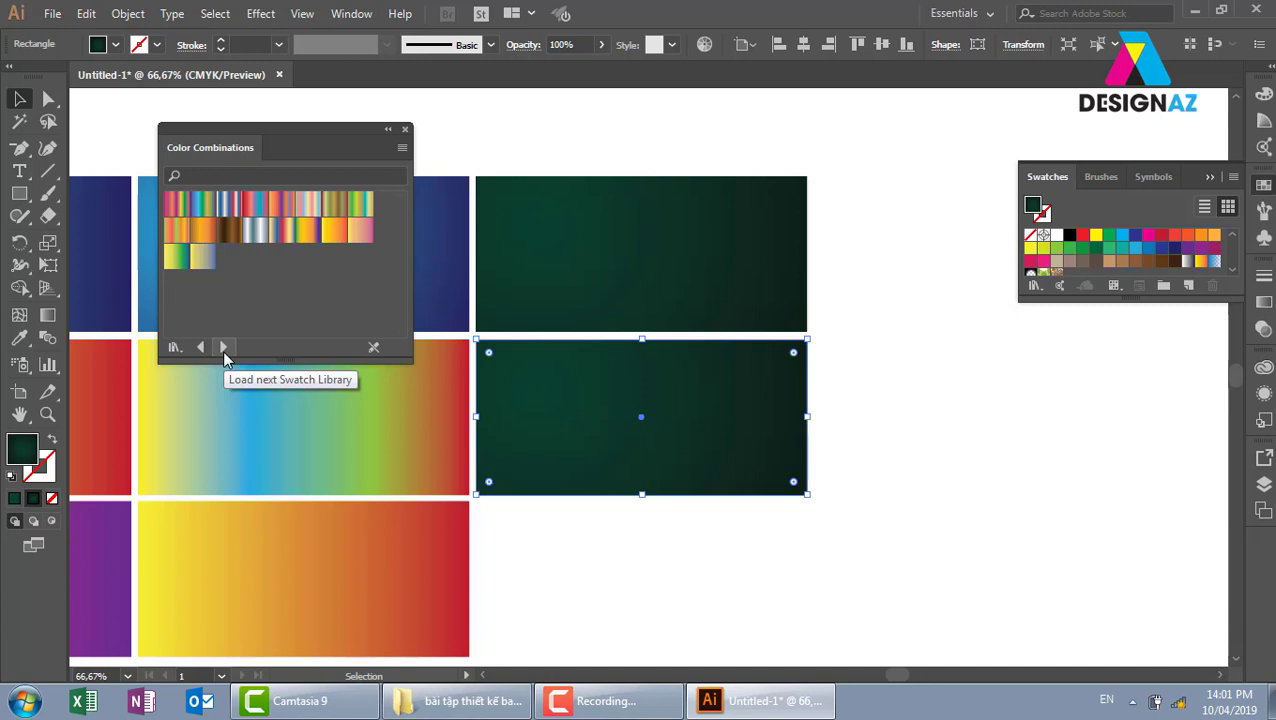
pyautogui.click(203, 204)
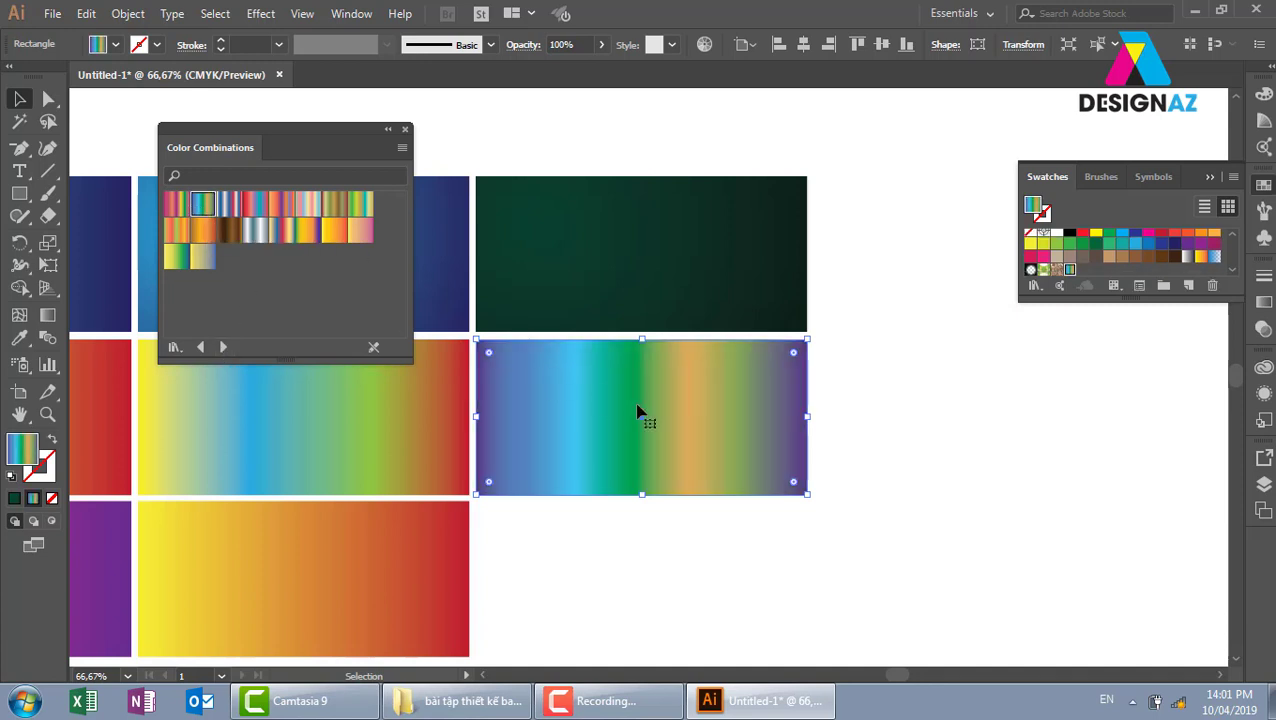
pyautogui.click(404, 134)
# - Deselect and reselect the rainbow gradient cards, ending with the middle-right card selected
pyautogui.click(490, 163)
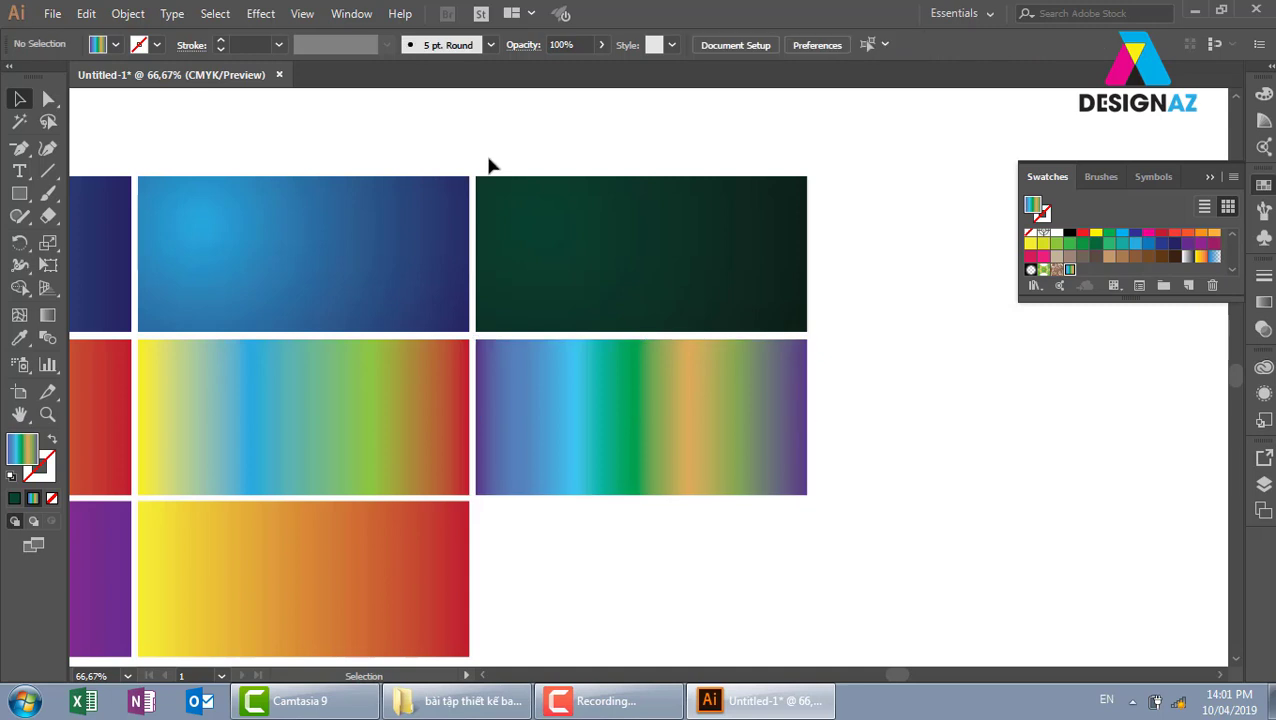
pyautogui.click(614, 403)
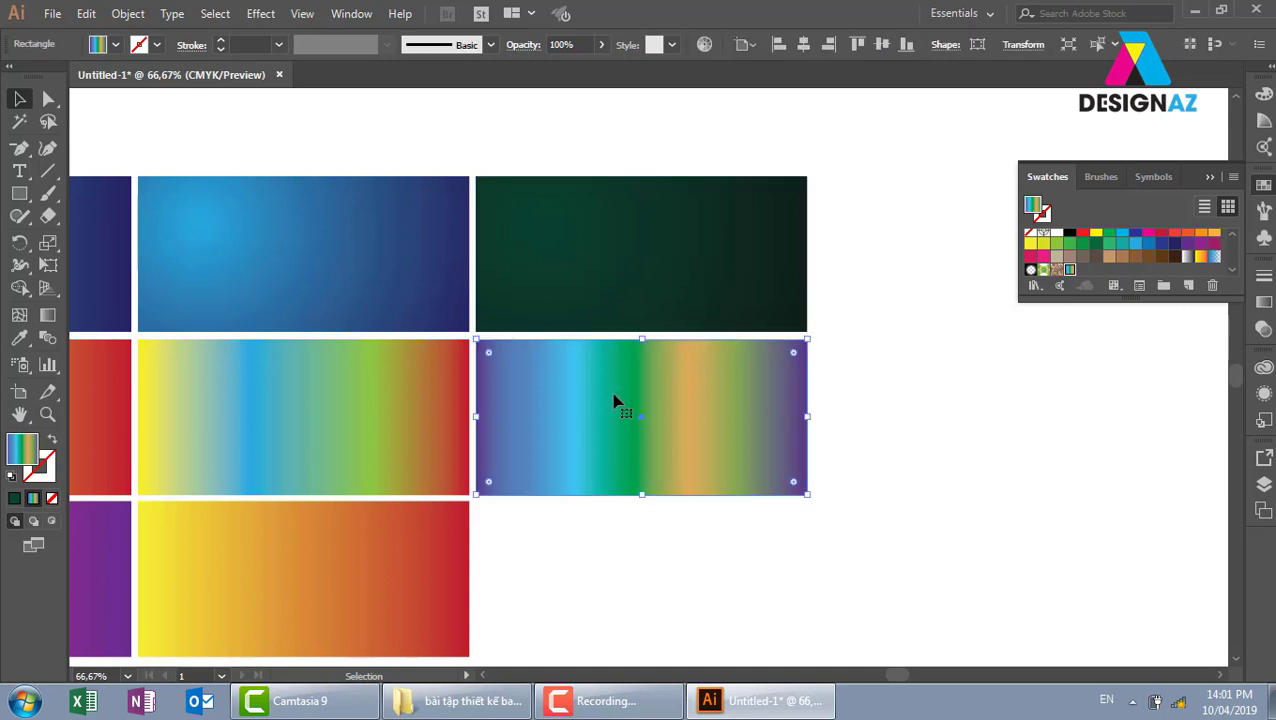
pyautogui.click(924, 437)
pyautogui.click(700, 436)
pyautogui.click(842, 377)
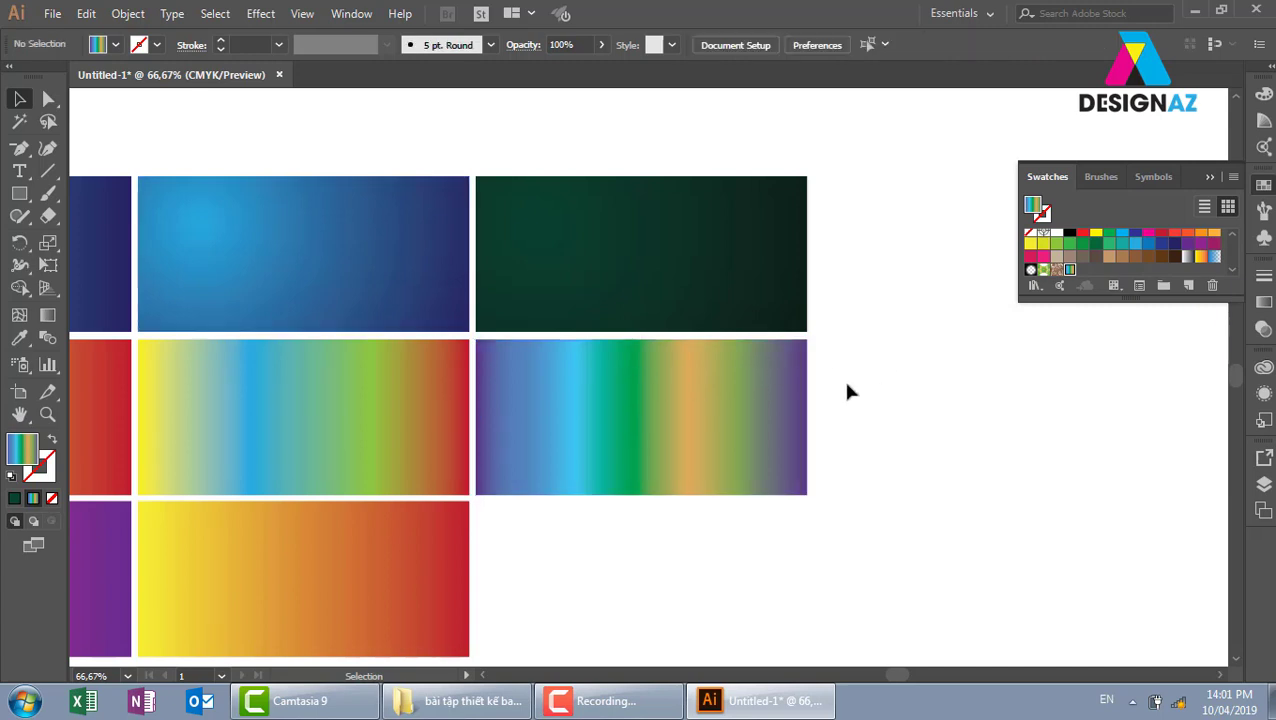
pyautogui.click(694, 422)
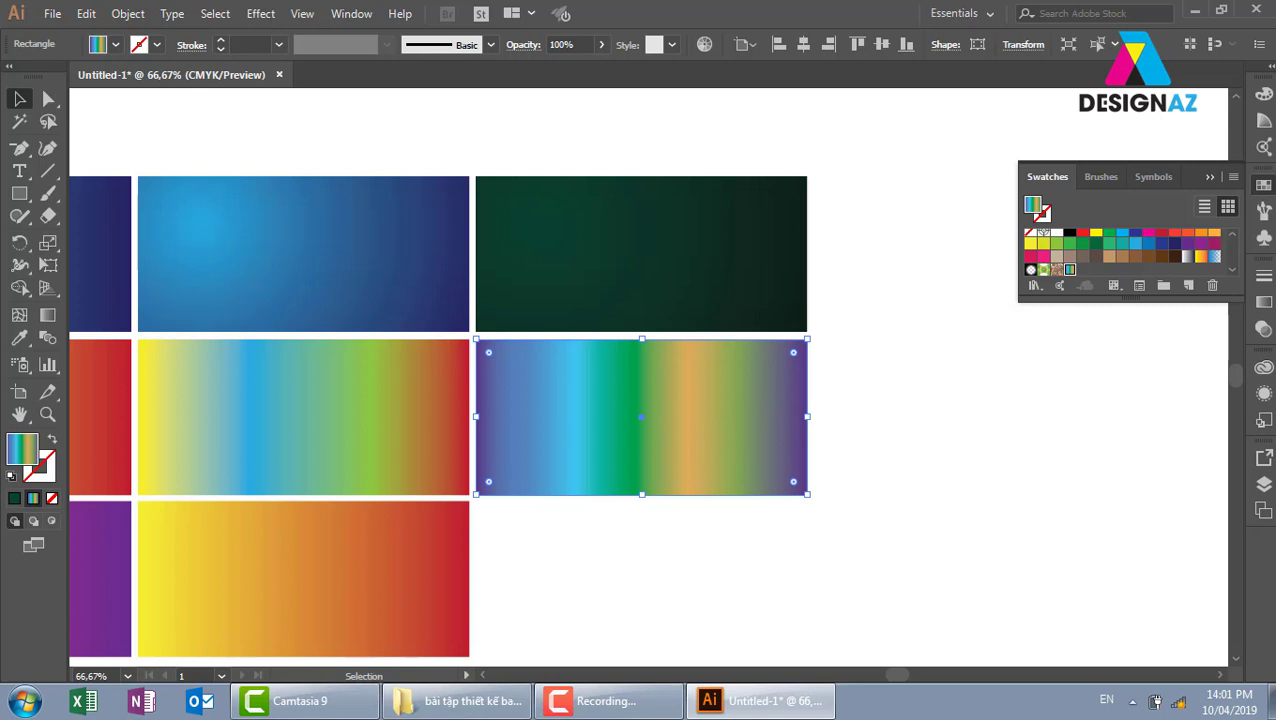
# - Remove colour stops in the Gradient panel, undoing back to the purple-green gradient
pyautogui.click(1263, 301)
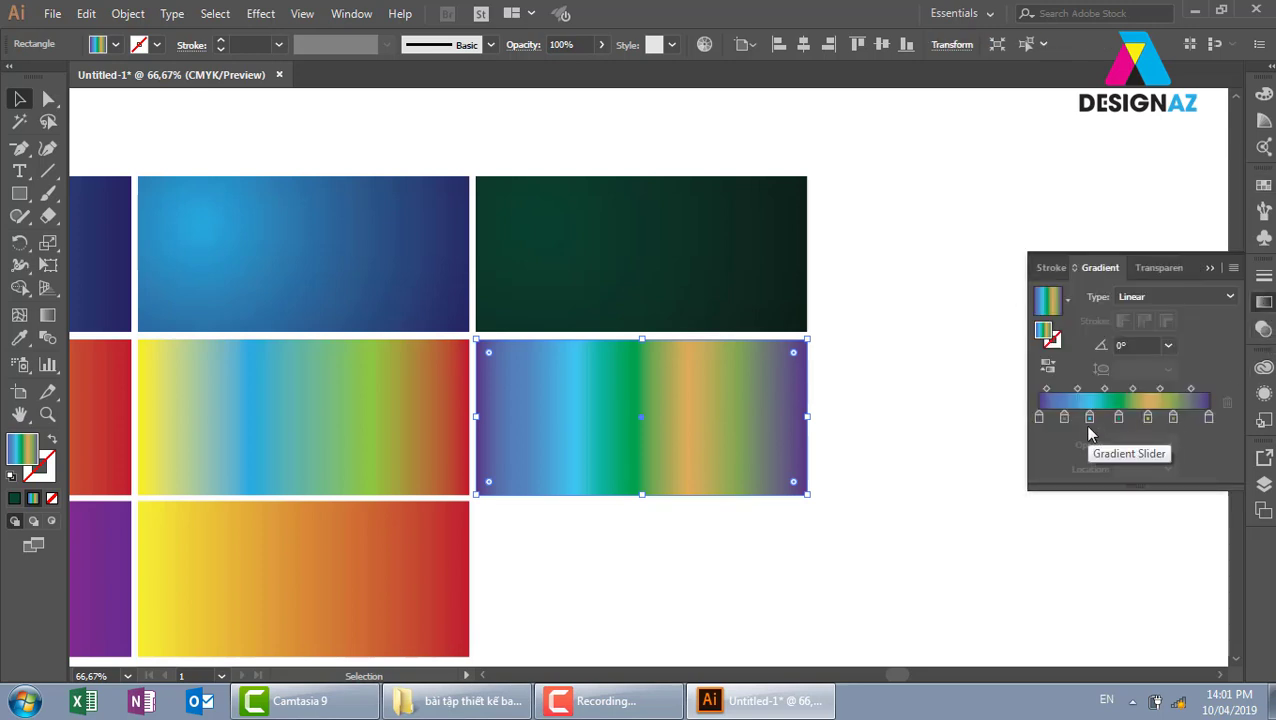
pyautogui.moveTo(1064, 418)
pyautogui.mouseDown()
pyautogui.moveTo(1040, 418)
pyautogui.moveTo(1092, 465)
pyautogui.mouseUp()
pyautogui.moveTo(1118, 418); pyautogui.dragTo(1120, 465)
pyautogui.moveTo(1147, 418); pyautogui.dragTo(1140, 470)
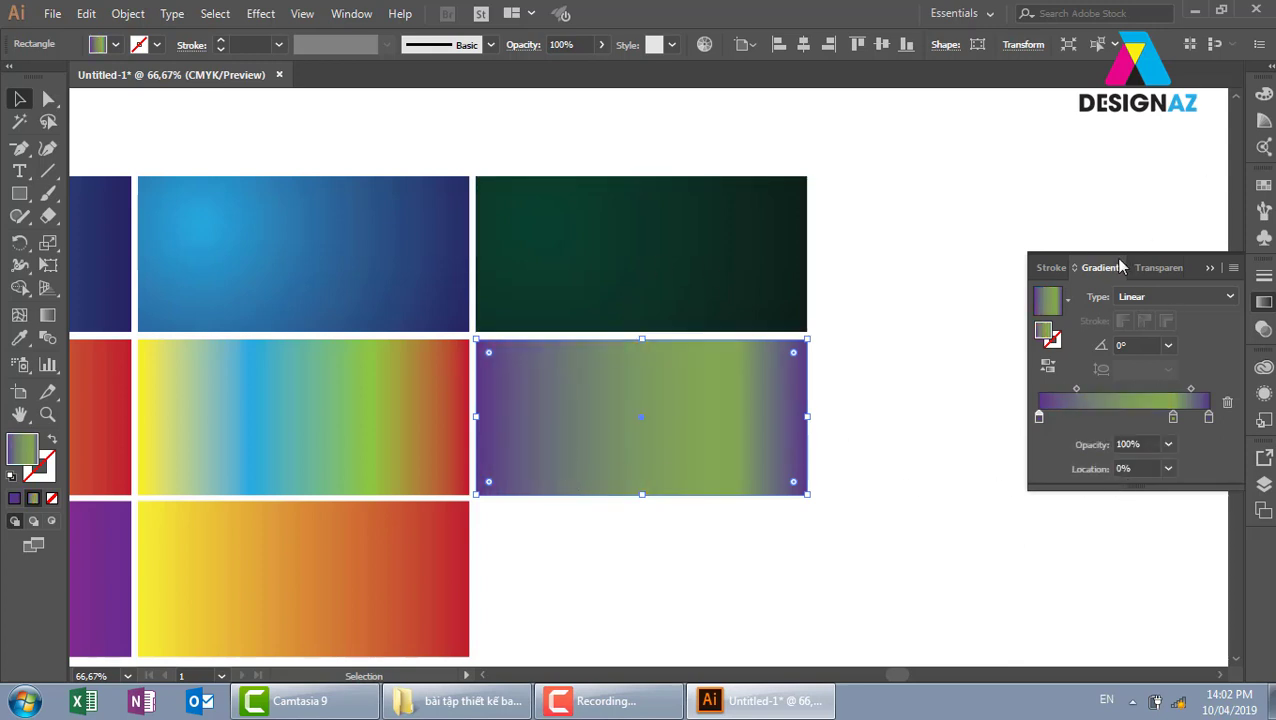
pyautogui.moveTo(1173, 418); pyautogui.dragTo(1145, 468)
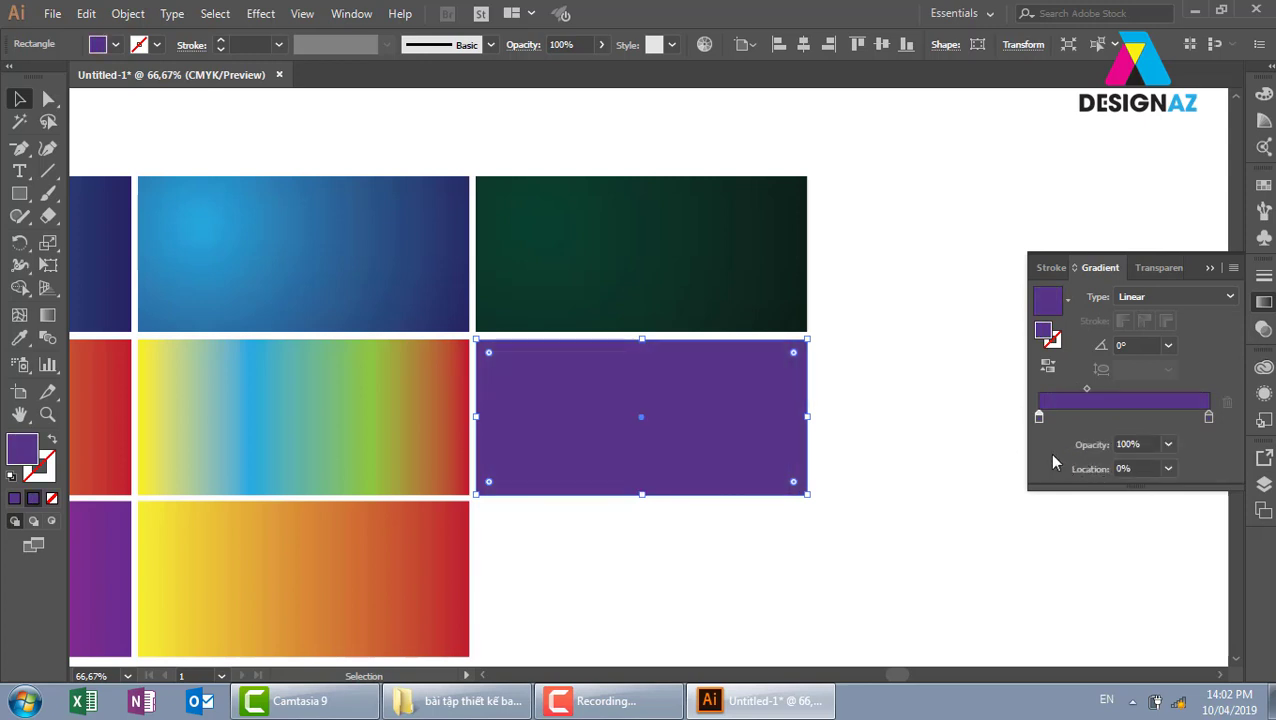
pyautogui.hotkey('ctrl', 'z')
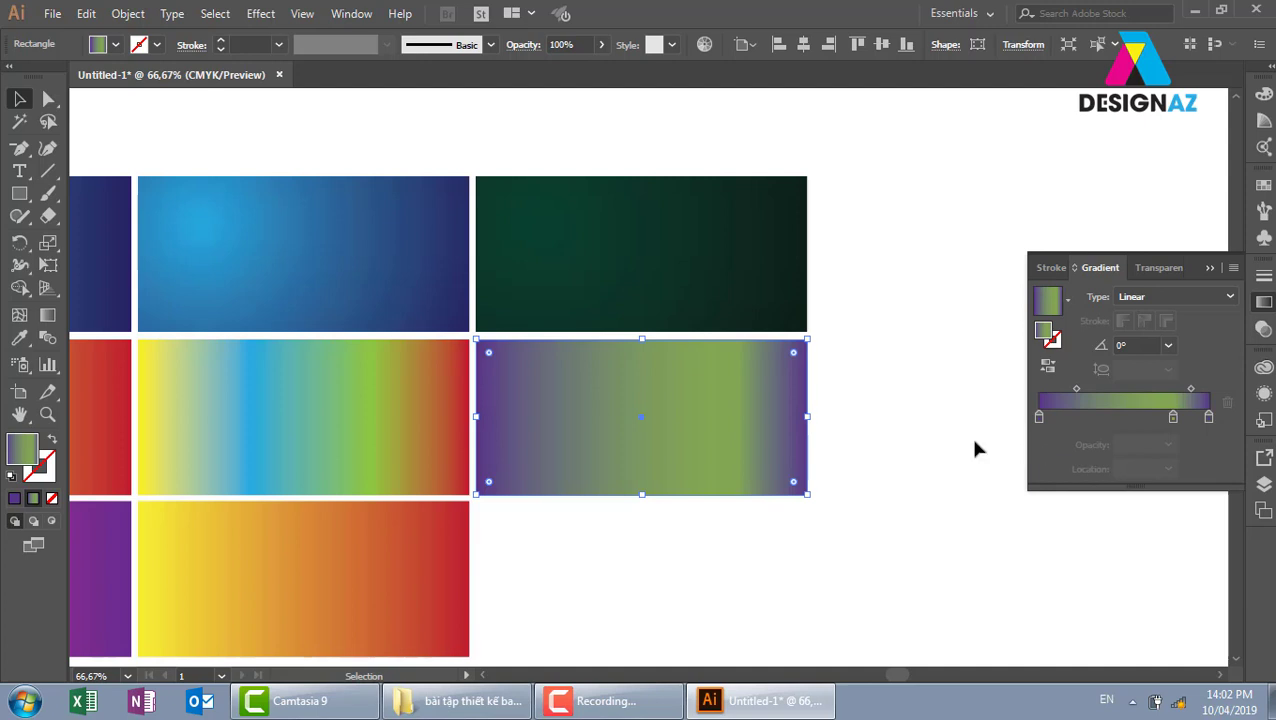
# - Deselect, reselect and deselect the purple-green gradient rectangle, then bring up the File menu
pyautogui.click(848, 216)
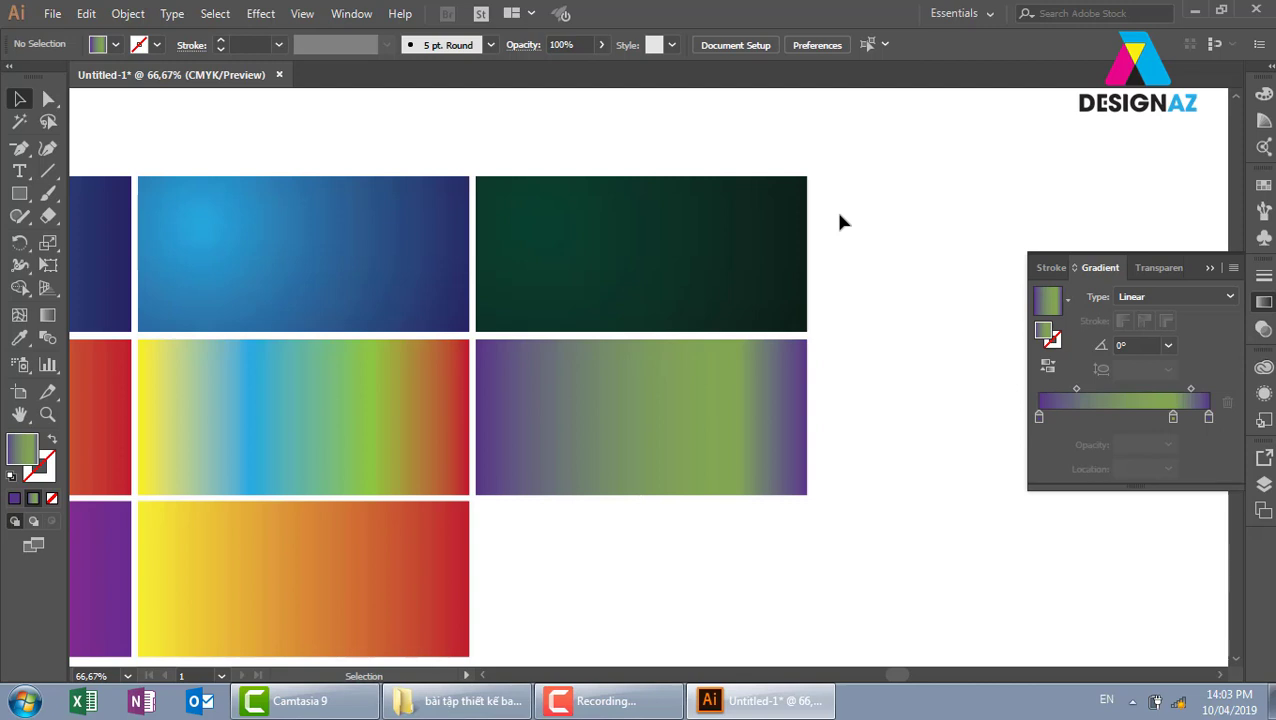
pyautogui.click(755, 413)
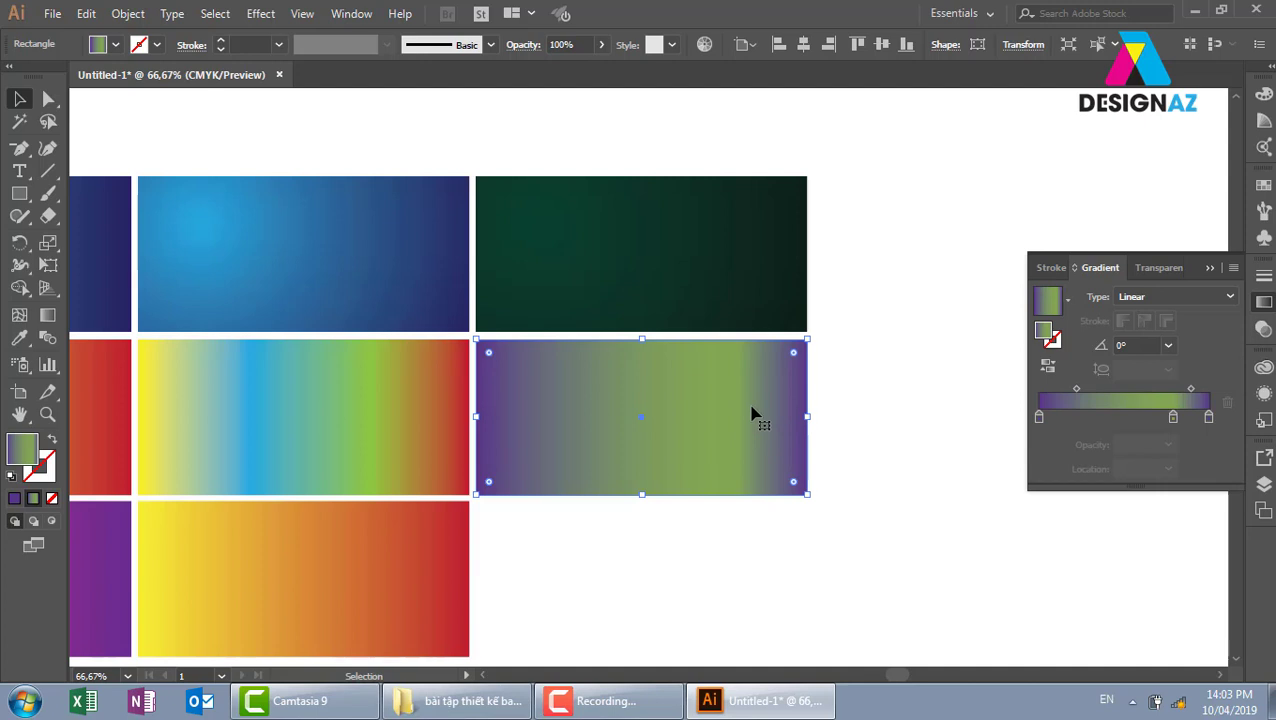
pyautogui.click(826, 446)
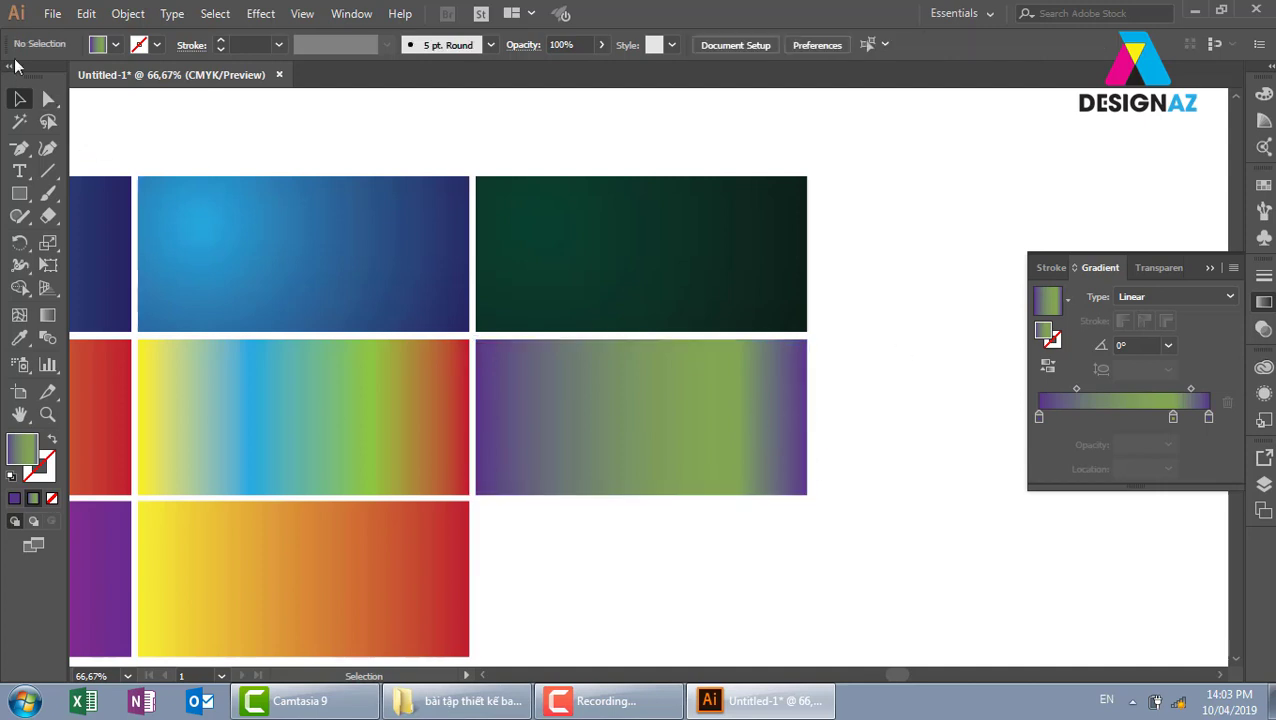
pyautogui.click(50, 14)
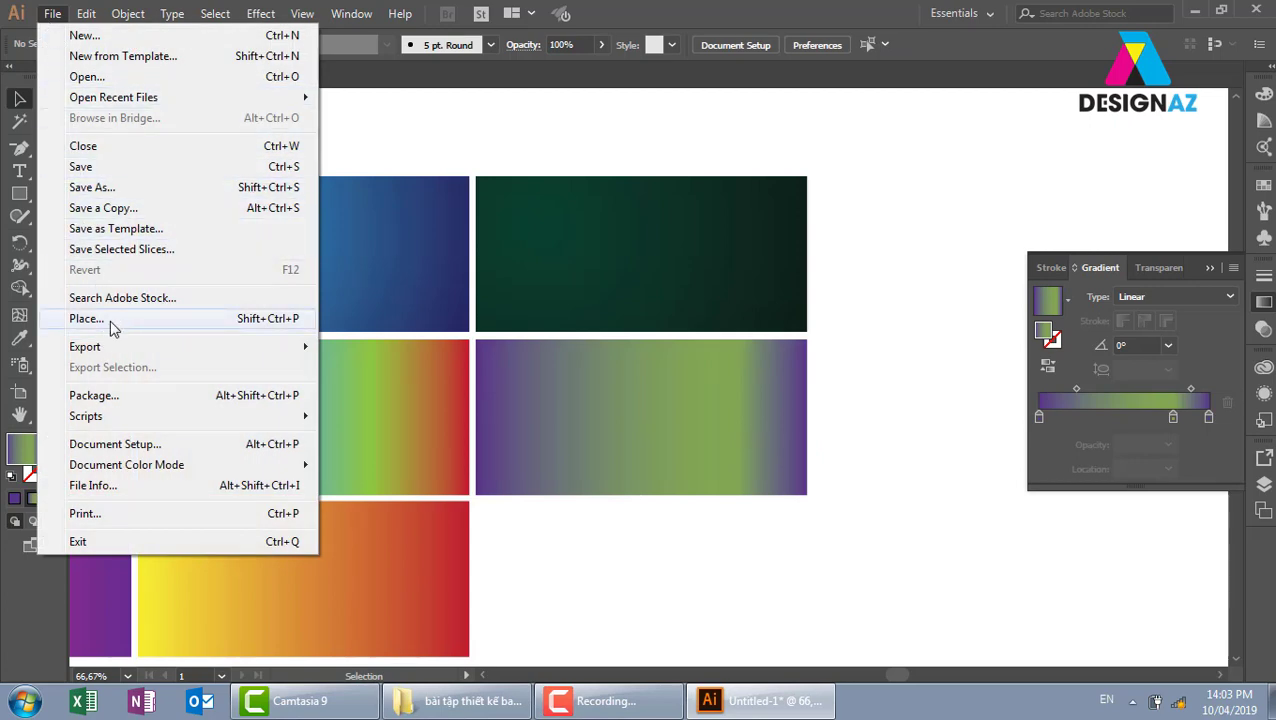
# - Place the Vivo Camera & Music logo from E:\thuvienanh\điện thoại vivo as a linked image
pyautogui.click(86, 318)
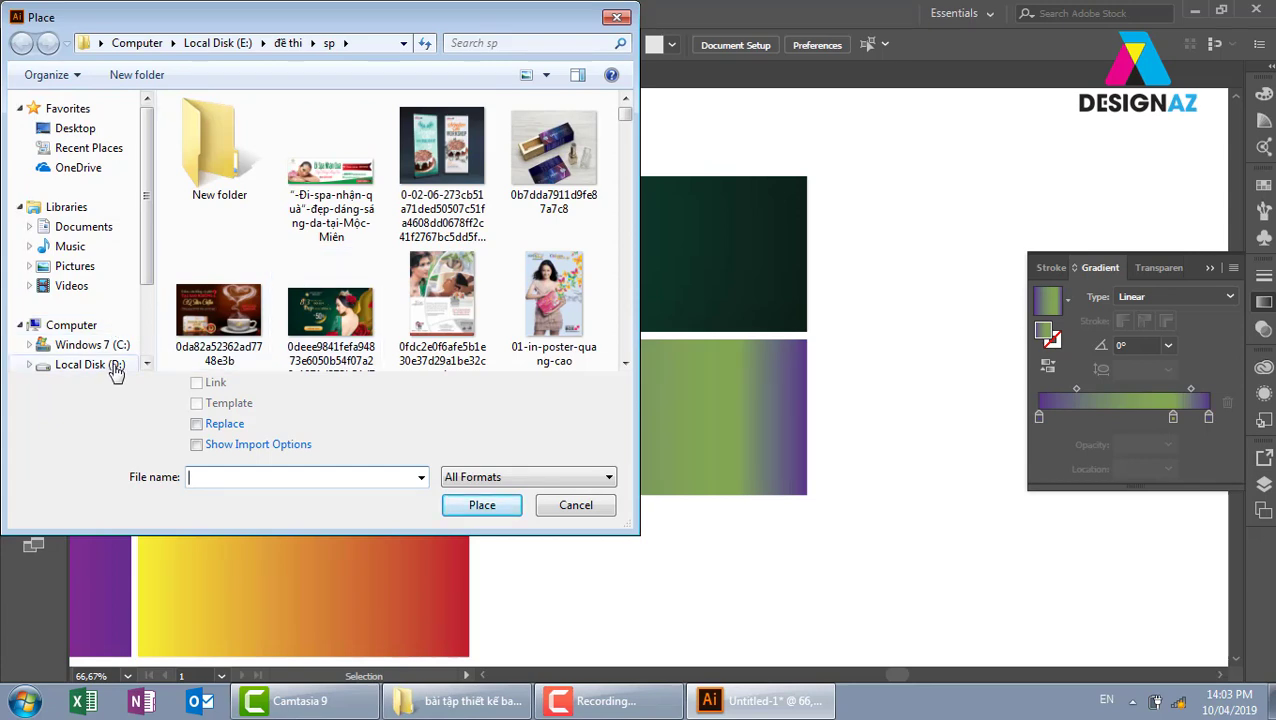
pyautogui.moveTo(152, 225); pyautogui.dragTo(155, 285)
pyautogui.click(112, 317)
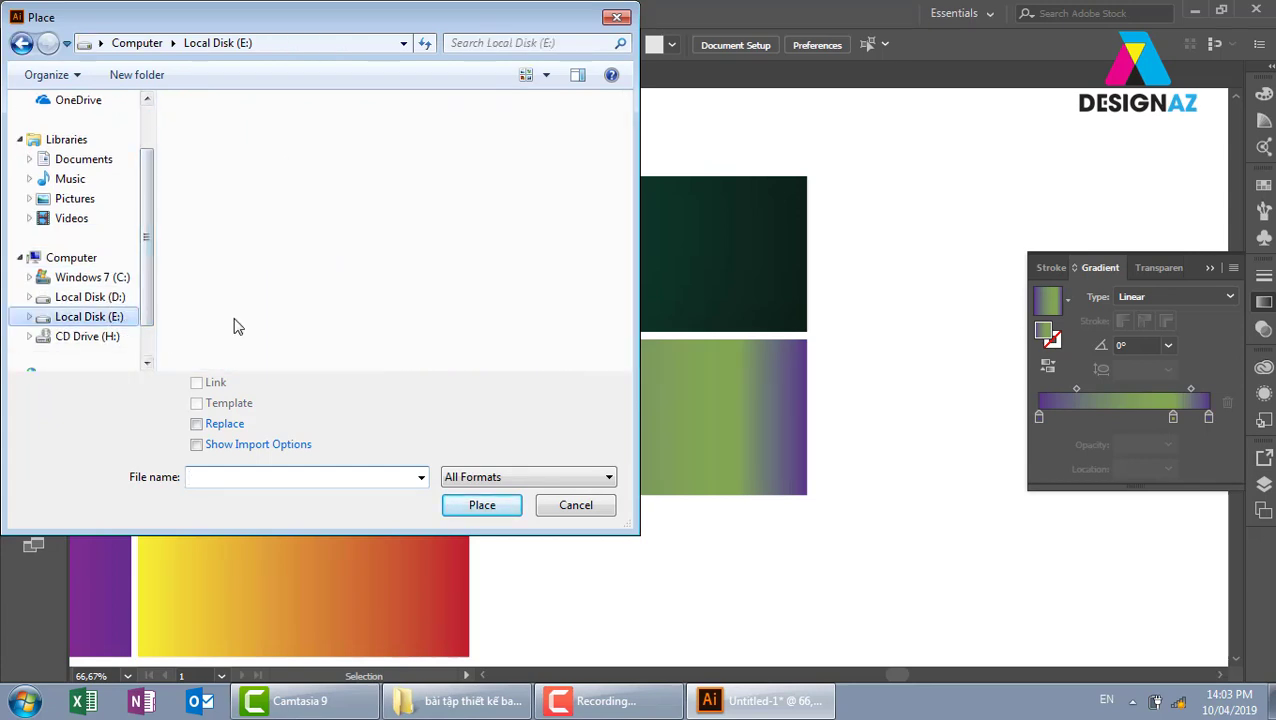
pyautogui.scroll(-5, 340, 315)
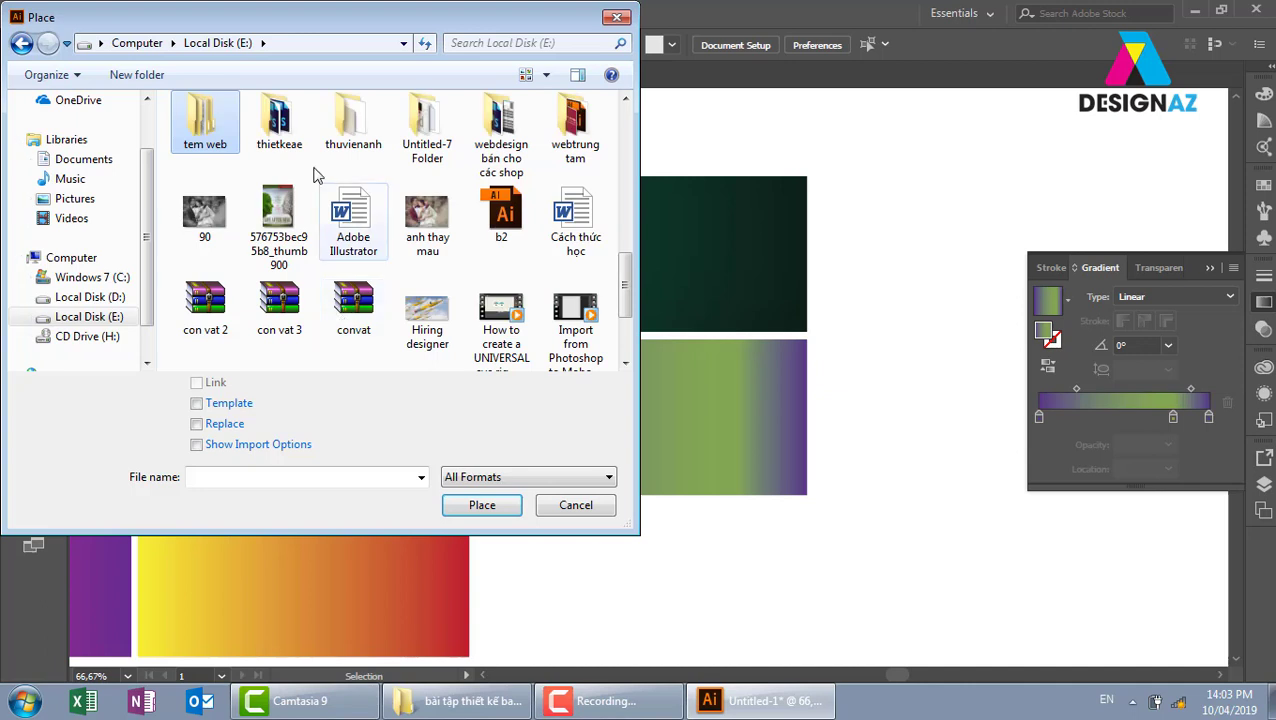
pyautogui.doubleClick(342, 140)
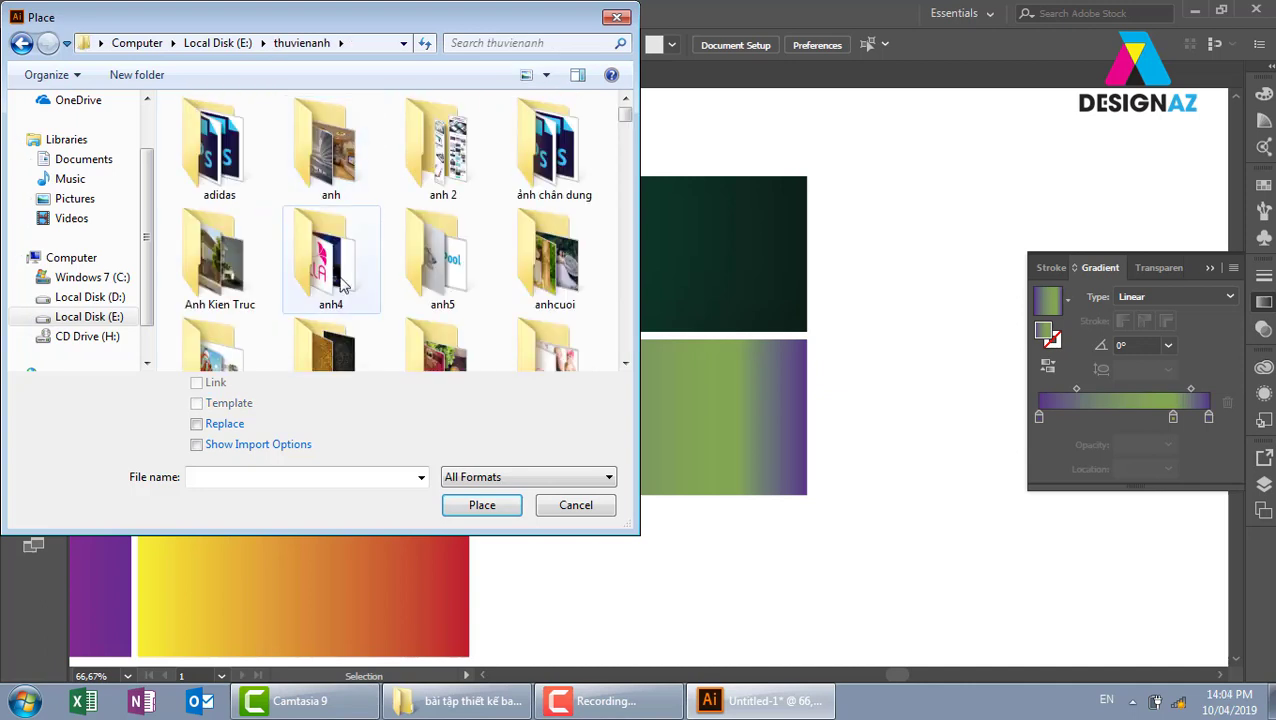
pyautogui.scroll(-3, 340, 283)
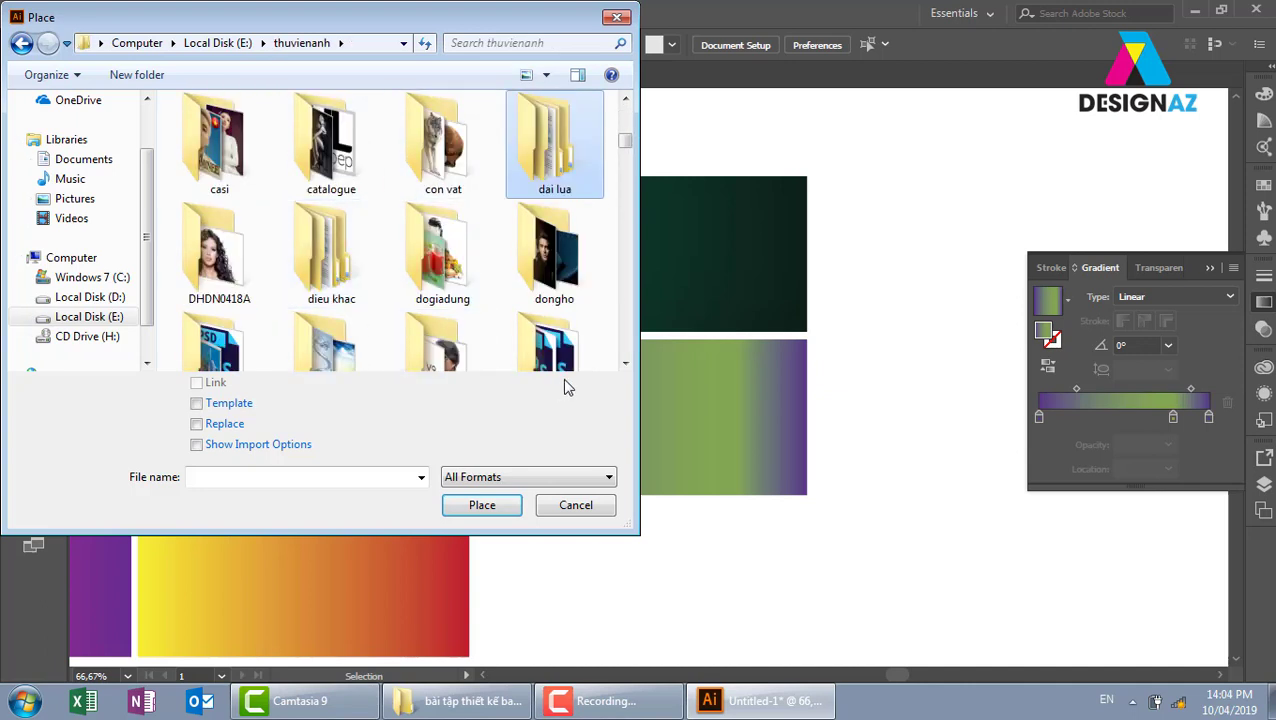
pyautogui.click(625, 365)
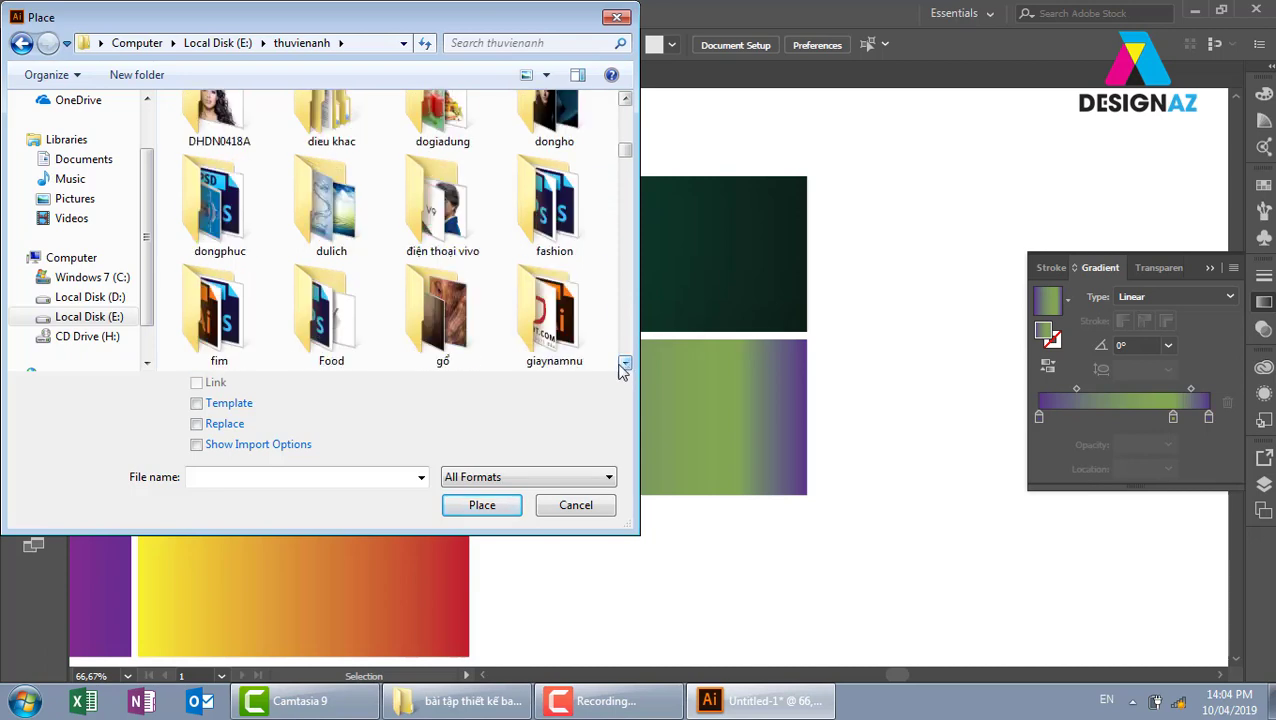
pyautogui.doubleClick(449, 228)
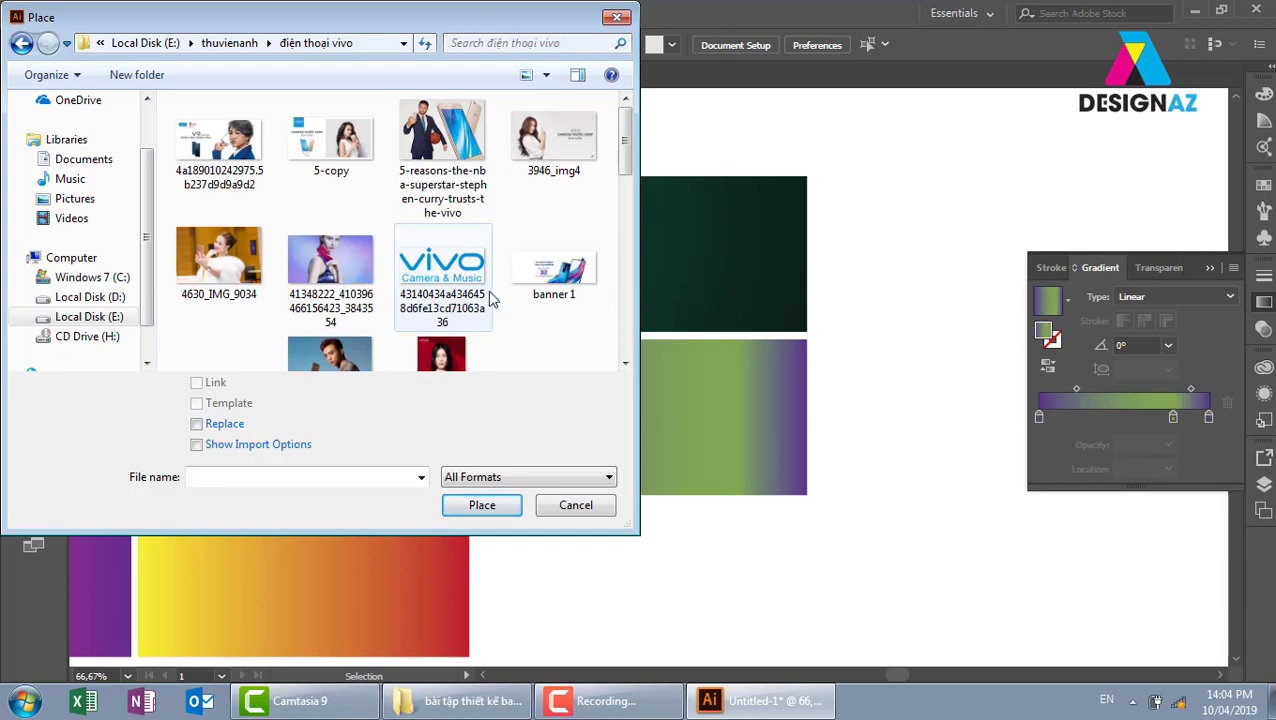
pyautogui.click(439, 268)
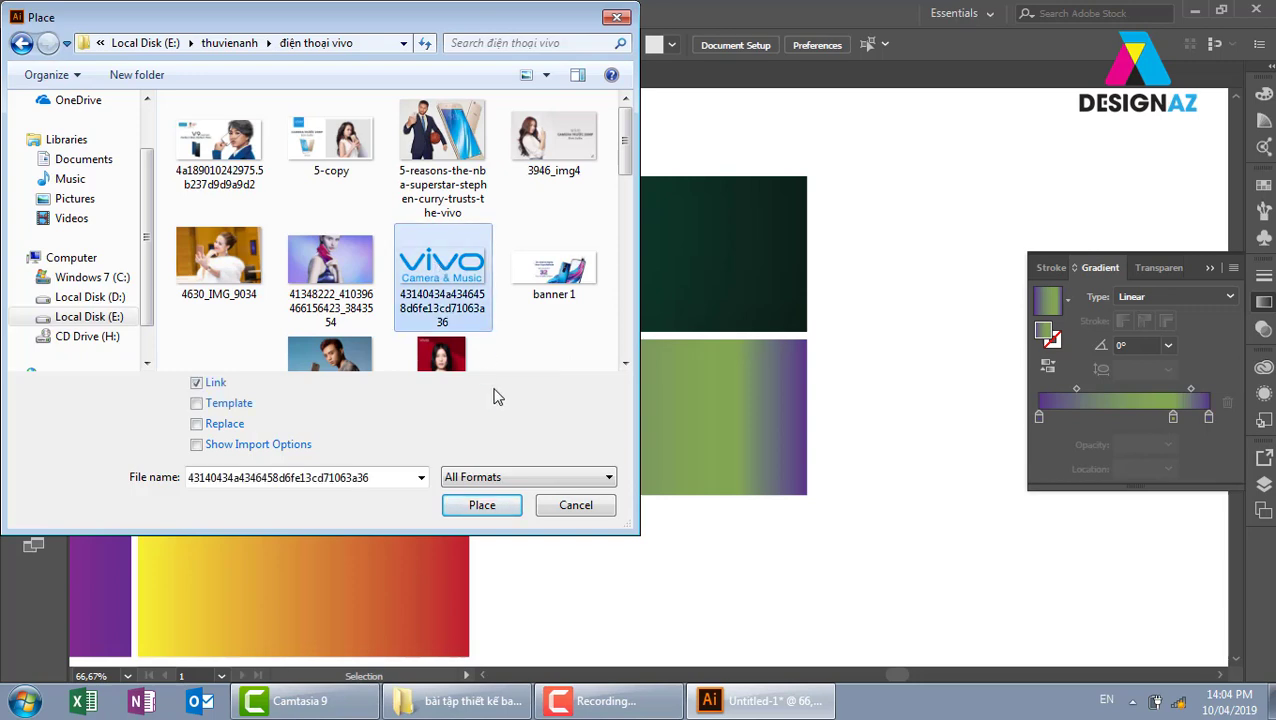
pyautogui.click(482, 508)
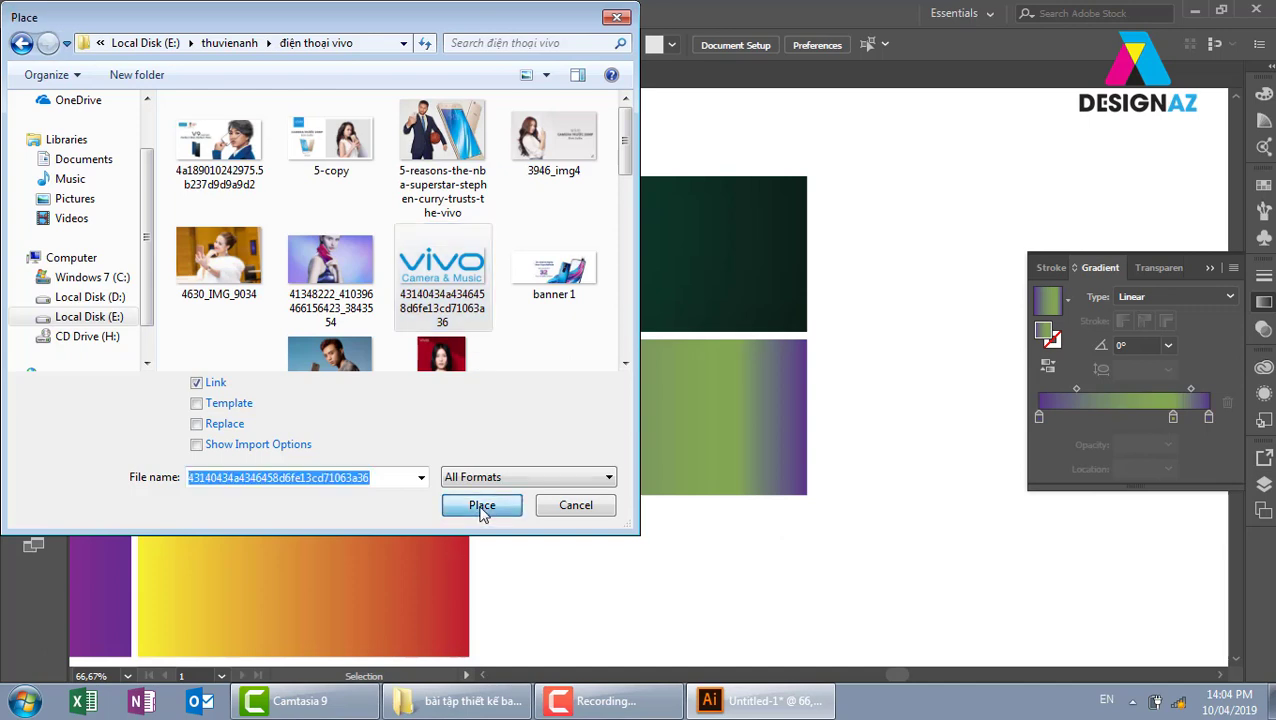
# - Drop the vivo logo on the dark green rectangle and nudge it at 100% zoom
pyautogui.moveTo(535, 203); pyautogui.dragTo(715, 279)
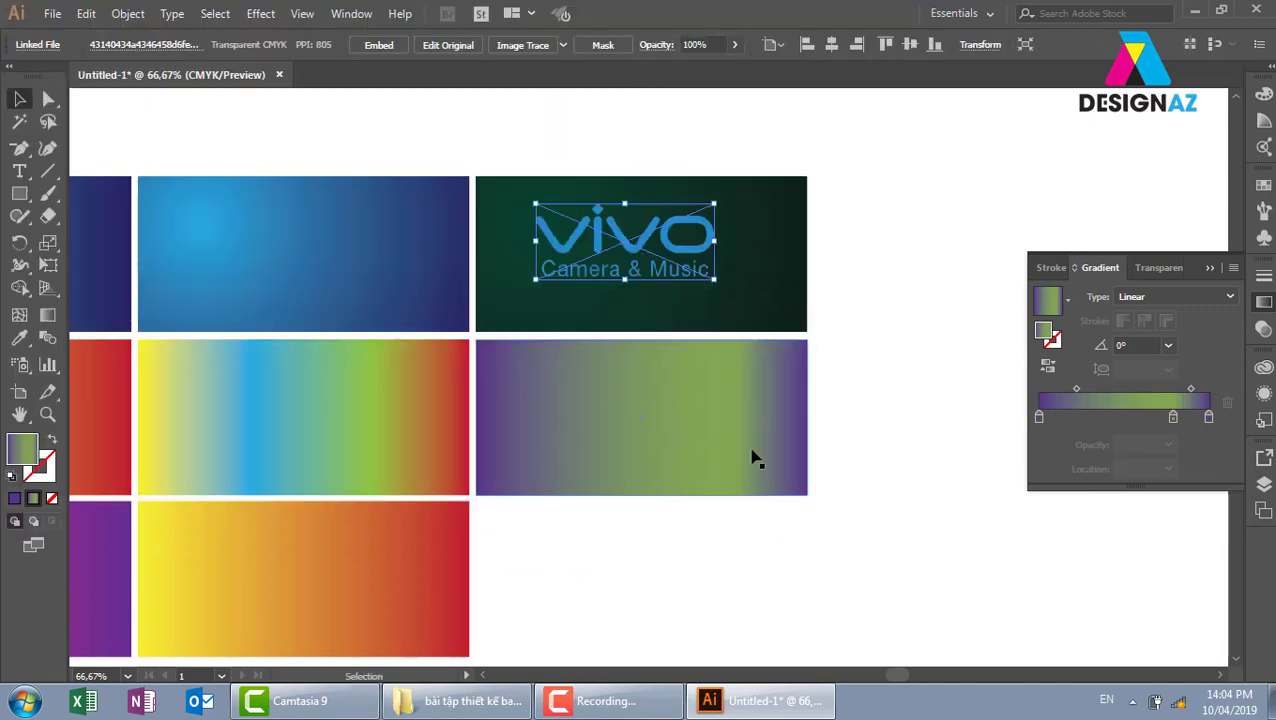
pyautogui.click(820, 310)
pyautogui.hotkey('ctrl', '+')
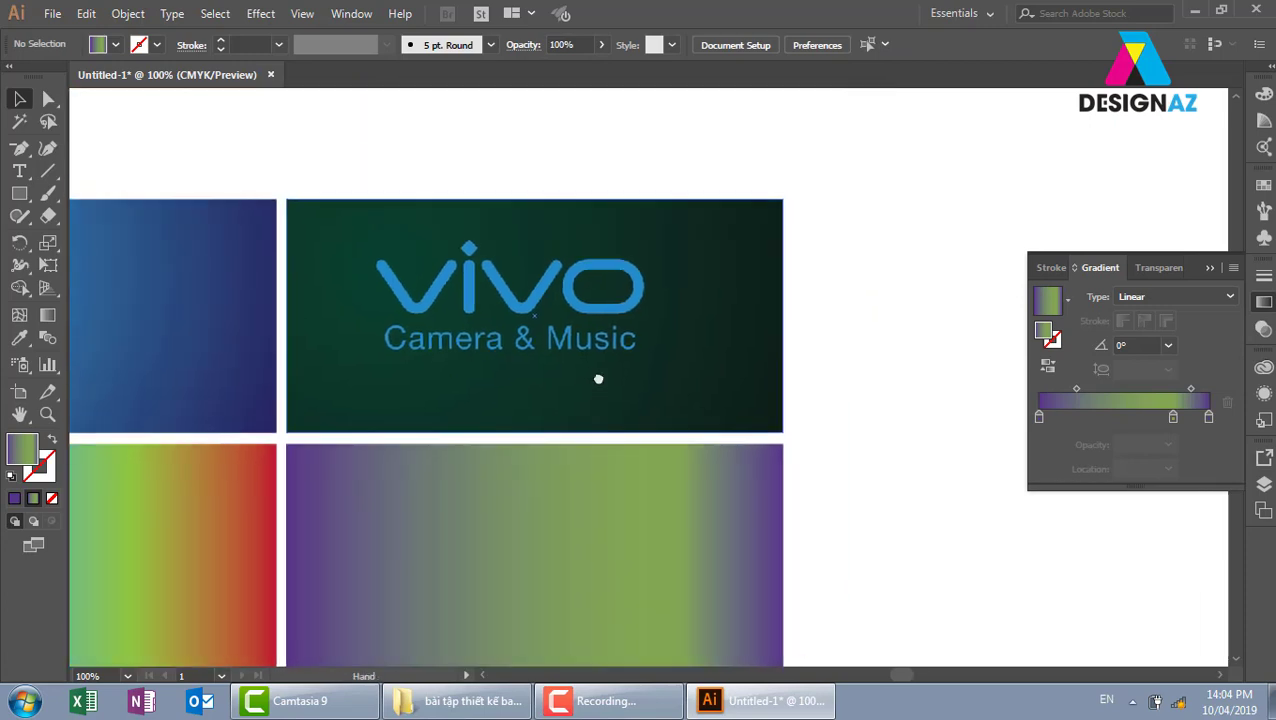
pyautogui.moveTo(588, 348); pyautogui.dragTo(625, 320)
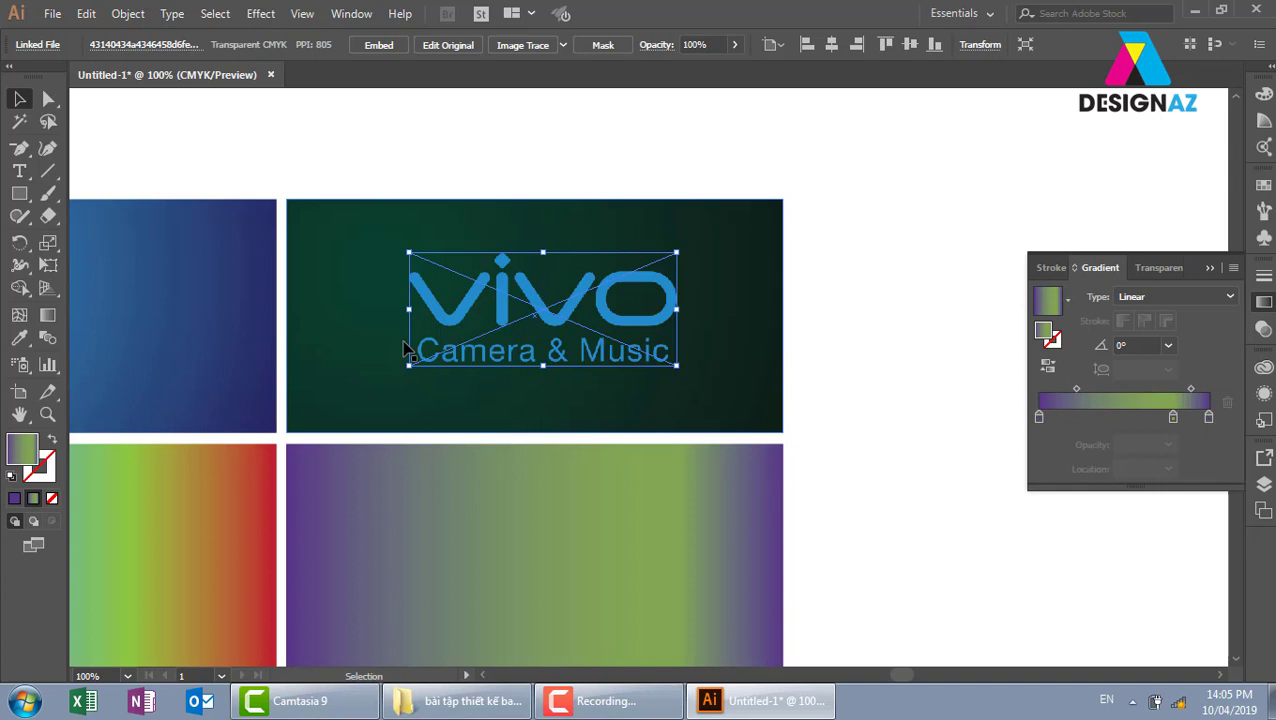
# - At 150% zoom, drag the vivo logo onto the white canvas beside the green card
pyautogui.click(855, 238)
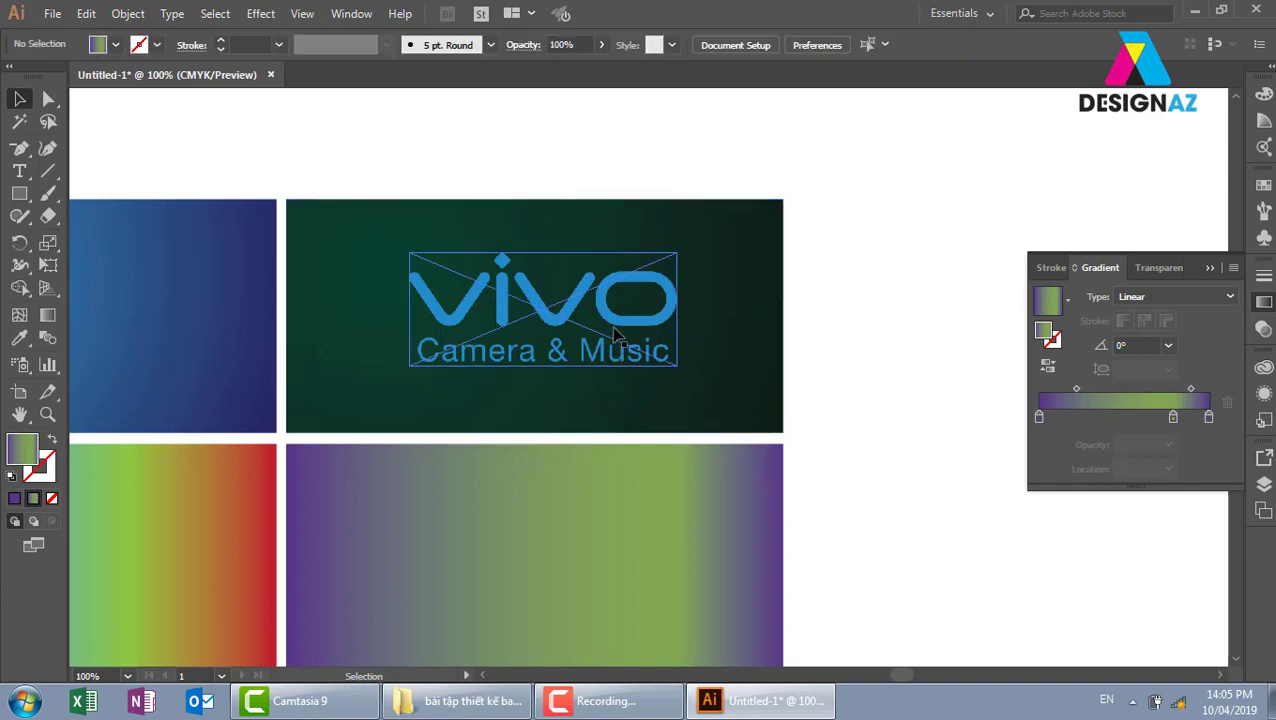
pyautogui.hotkey('ctrl', '=')
pyautogui.moveTo(610, 275)
pyautogui.mouseDown()
pyautogui.moveTo(209, 318)
pyautogui.moveTo(864, 323)
pyautogui.mouseUp()
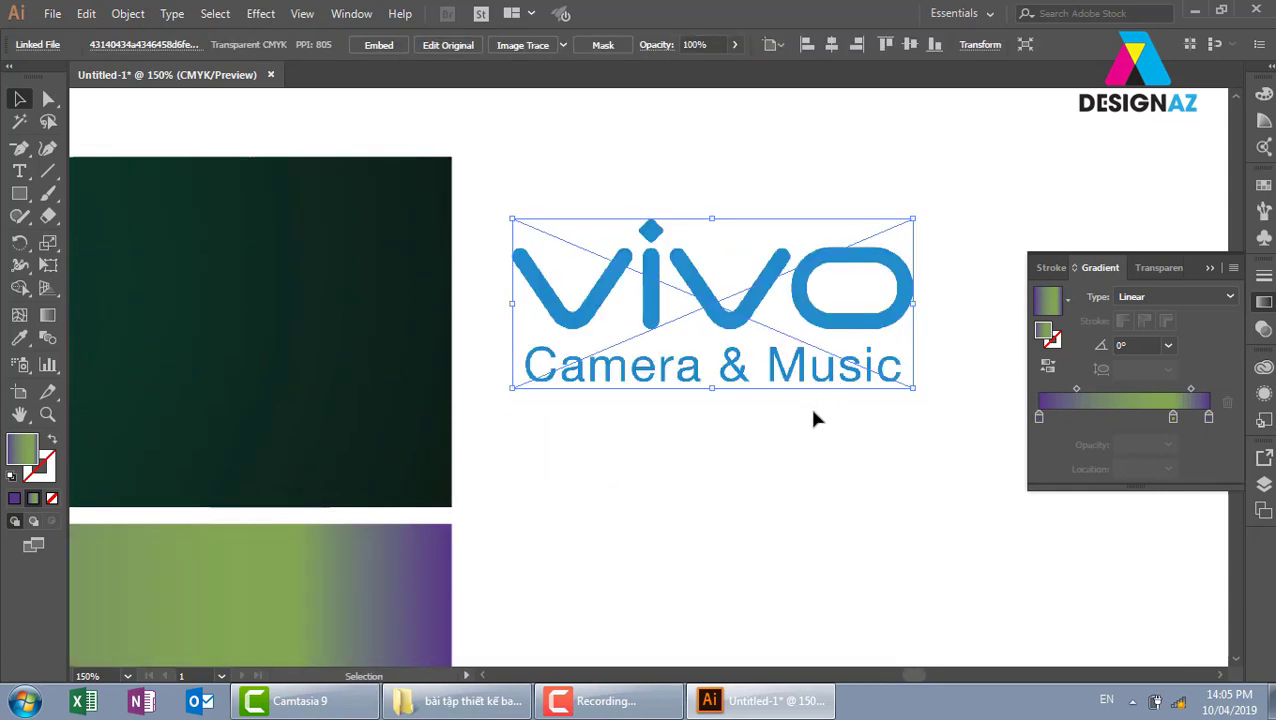
pyautogui.moveTo(813, 418); pyautogui.dragTo(696, 427)
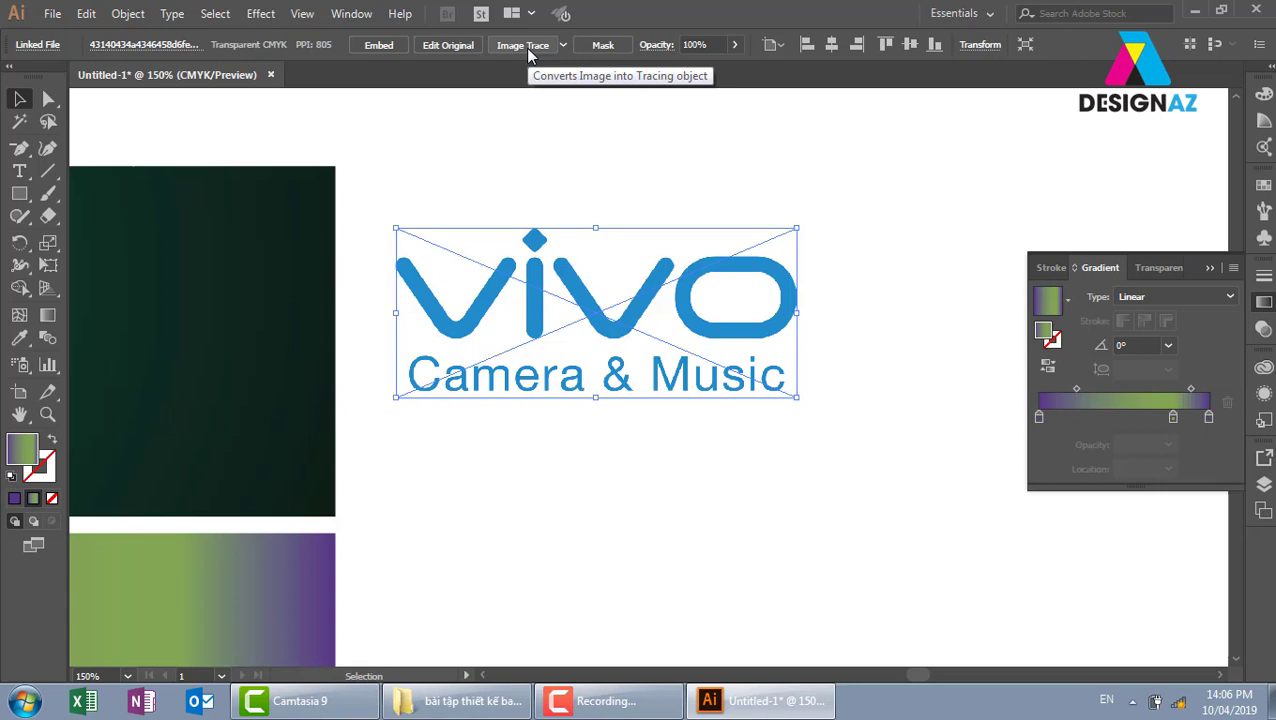
# - Image Trace the vivo logo with the 3 Colors preset, replacing the default trace
pyautogui.click(525, 48)
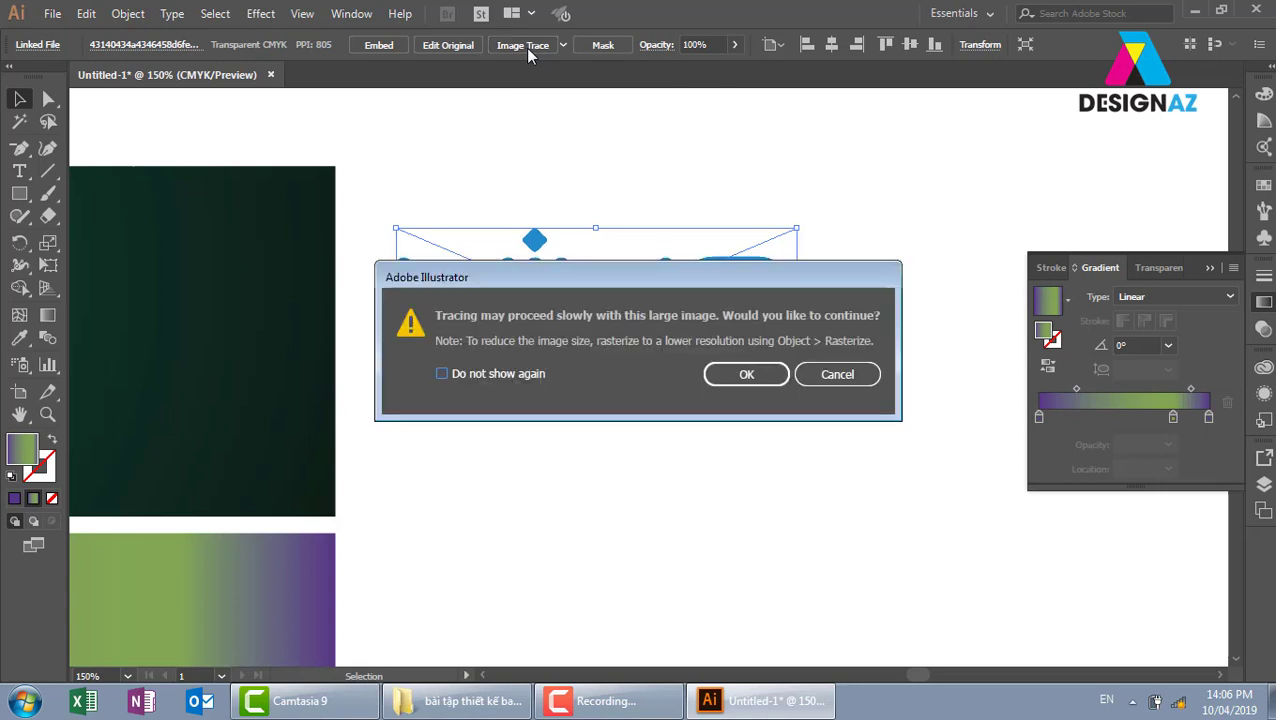
pyautogui.click(741, 374)
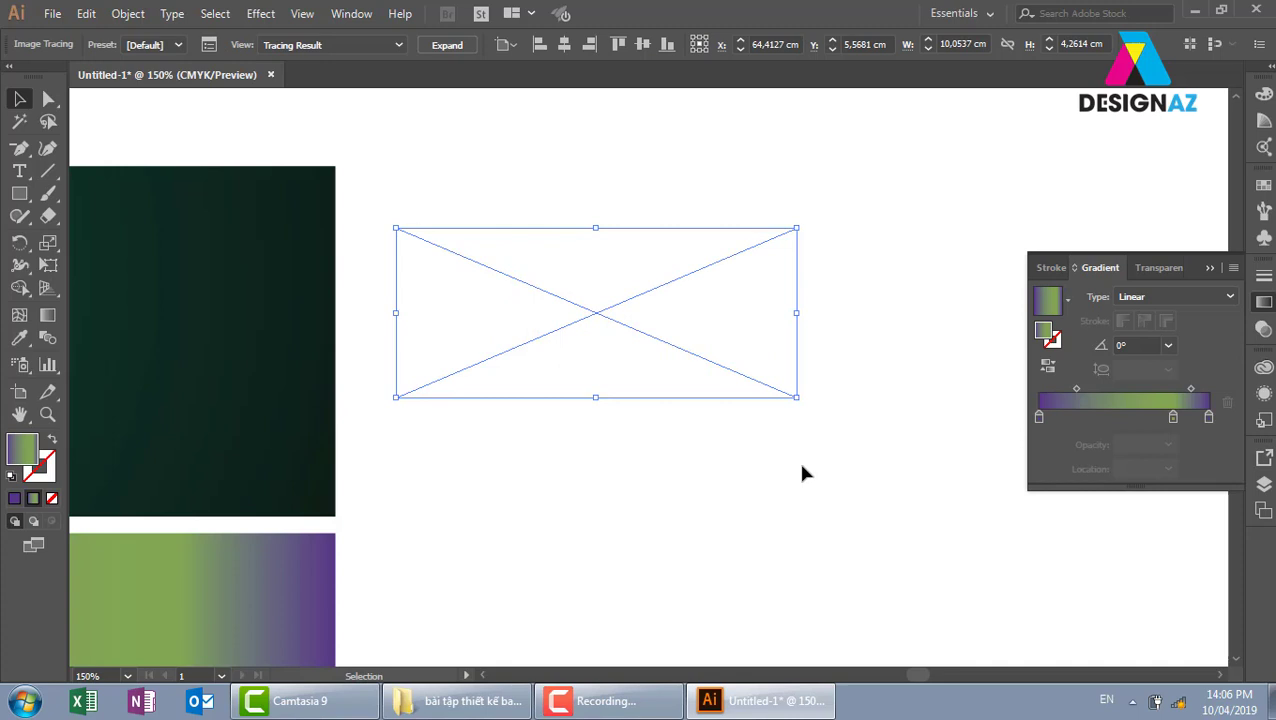
pyautogui.hotkey('ctrl', 'z')
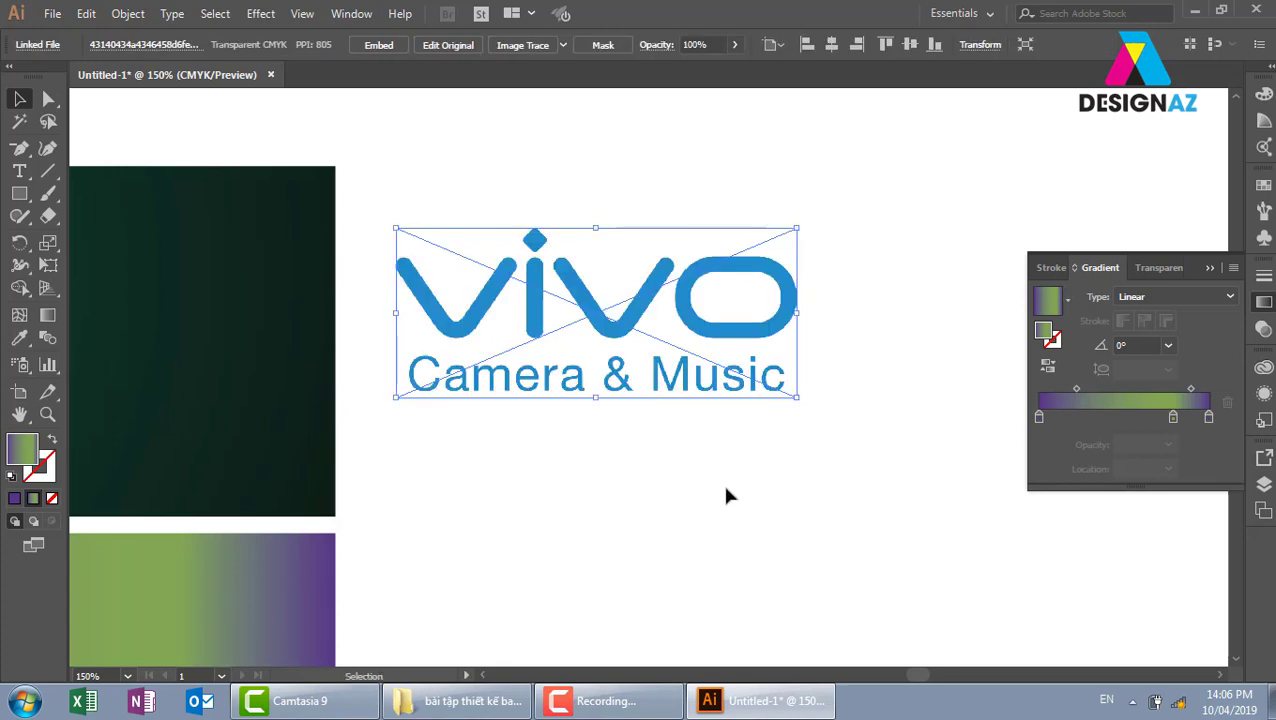
pyautogui.click(563, 45)
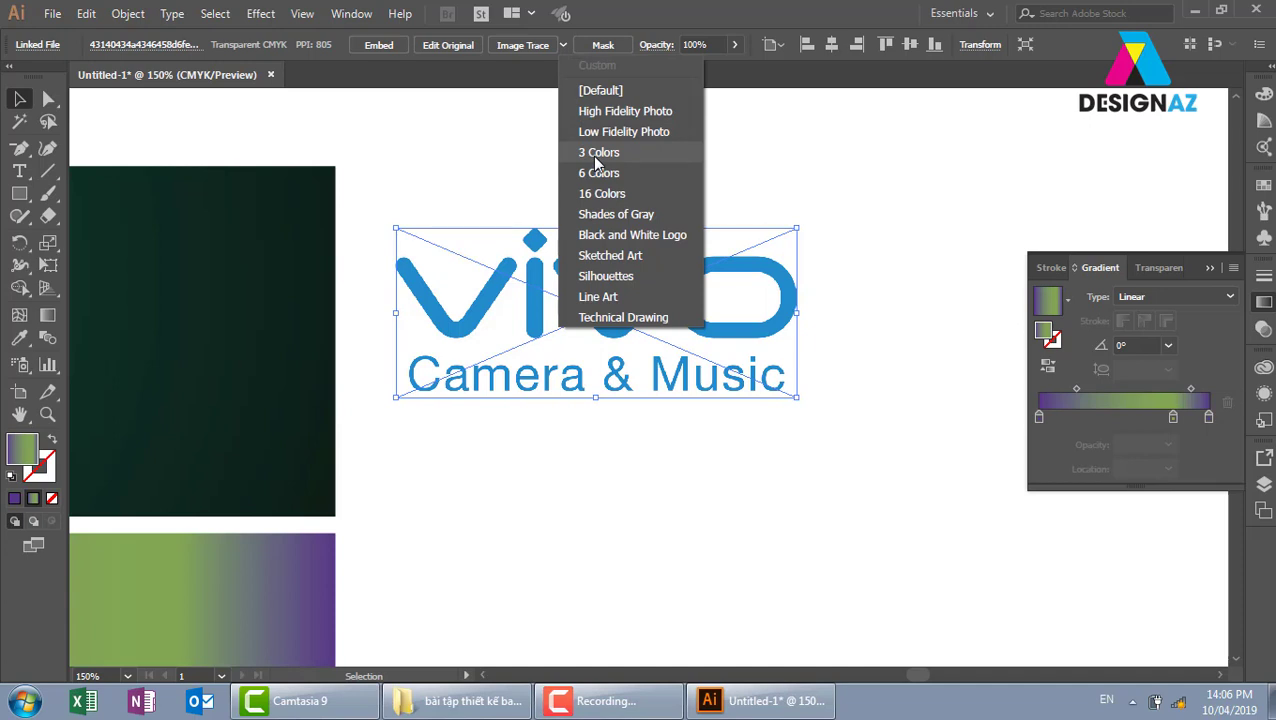
pyautogui.click(597, 155)
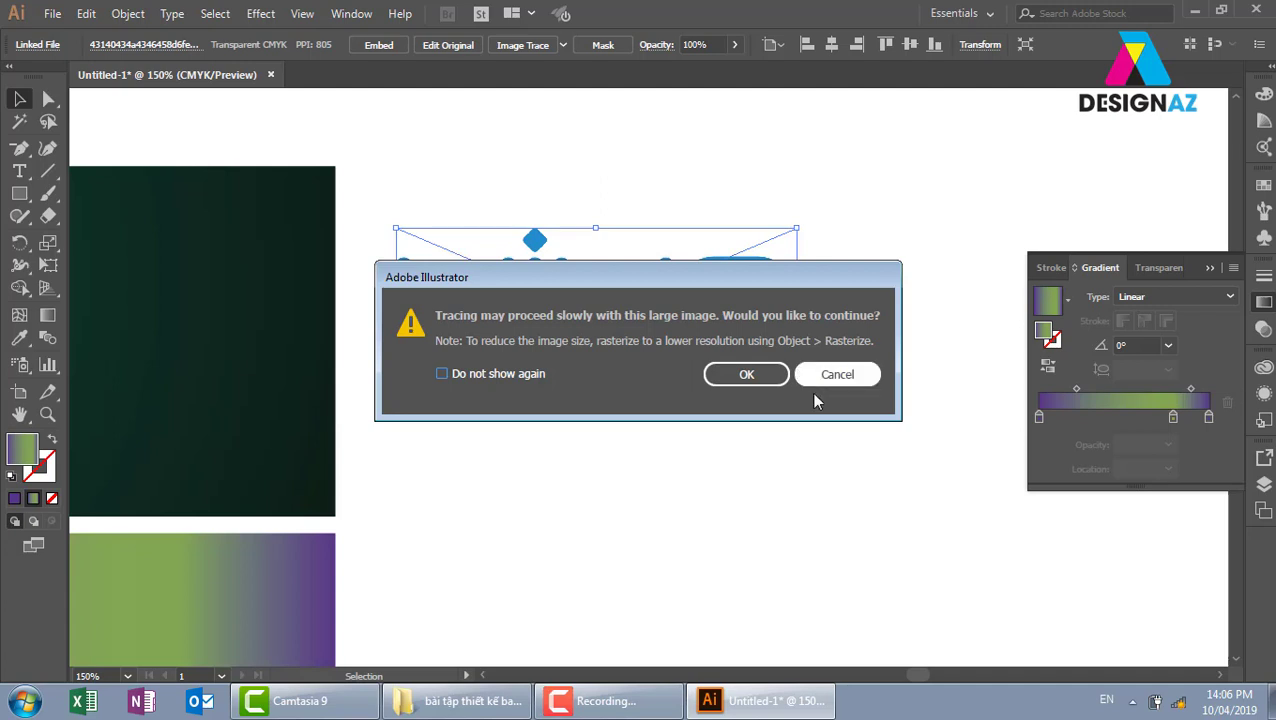
pyautogui.click(764, 376)
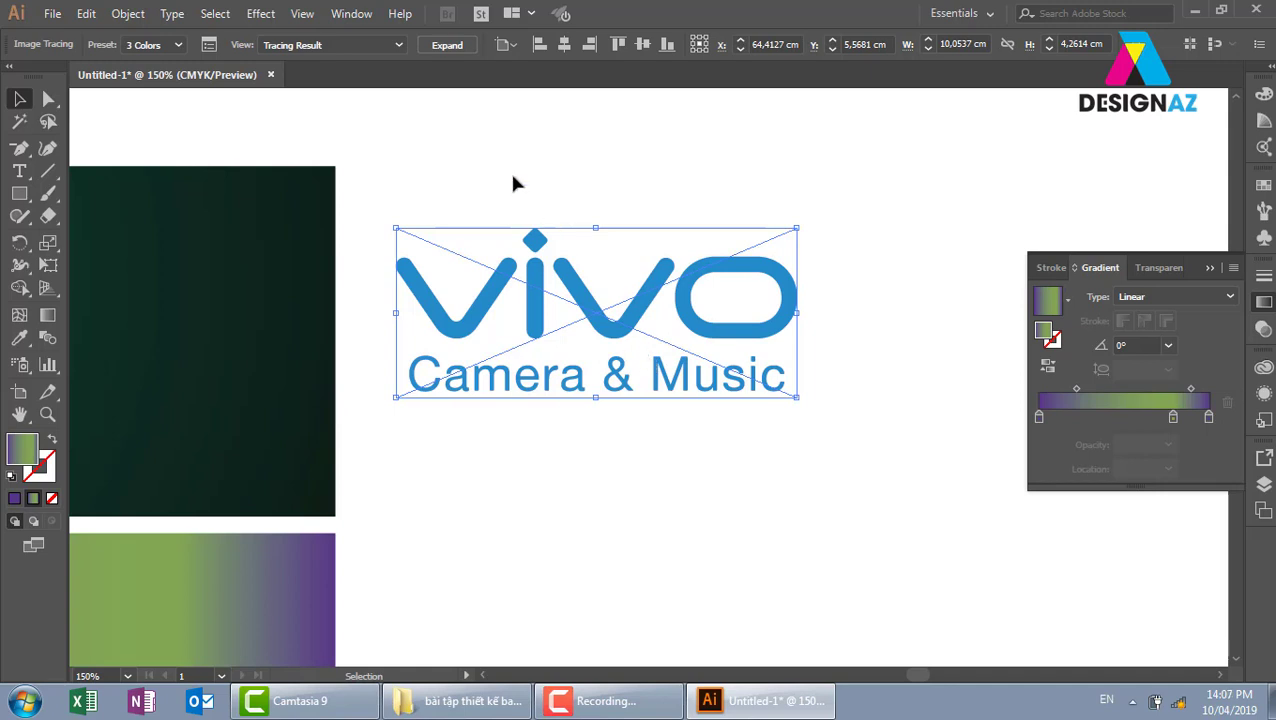
# - Expand the traced logo, move it onto the dark green card and ungroup its paths
pyautogui.click(447, 45)
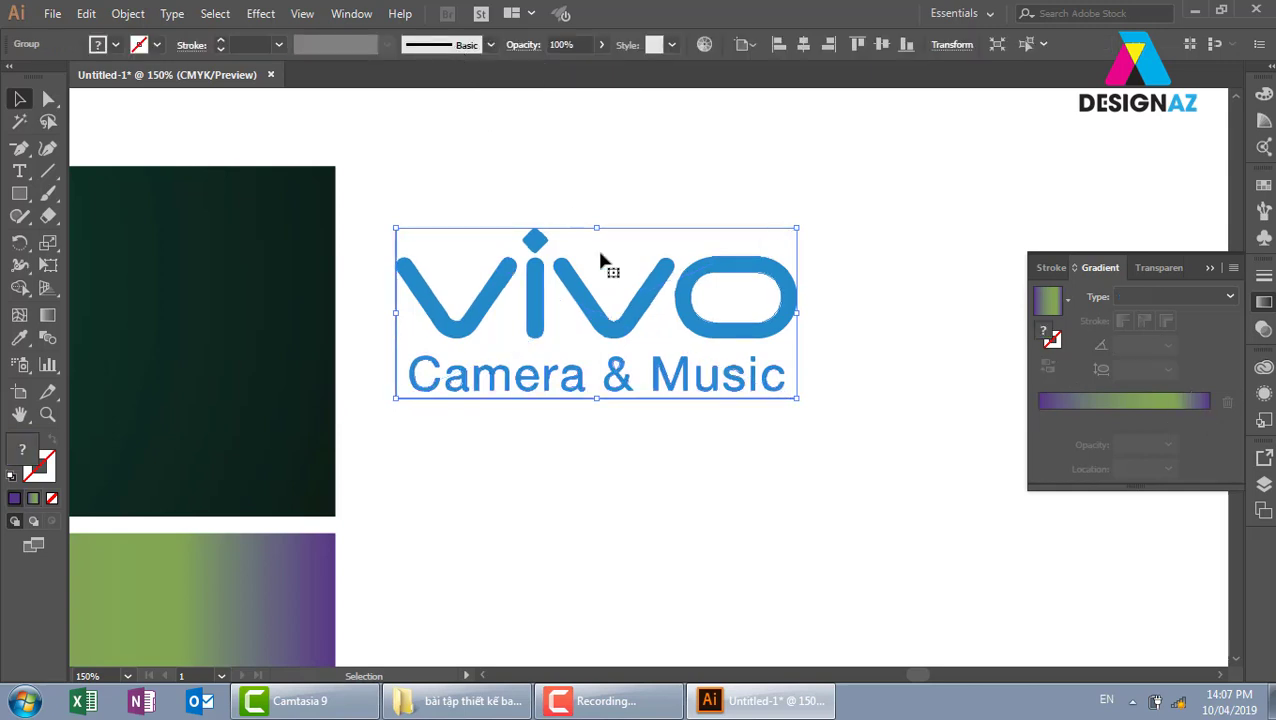
pyautogui.moveTo(621, 303)
pyautogui.mouseDown()
pyautogui.moveTo(316, 345)
pyautogui.moveTo(442, 366)
pyautogui.mouseUp()
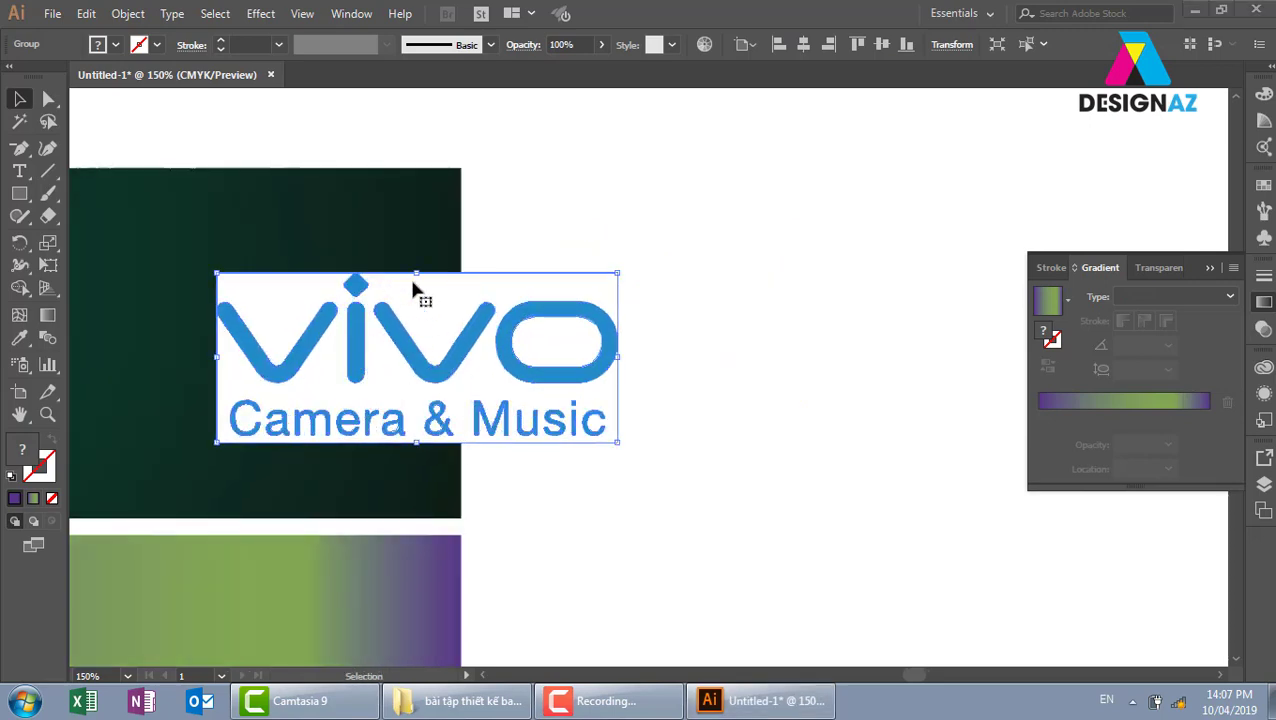
pyautogui.rightClick(445, 315)
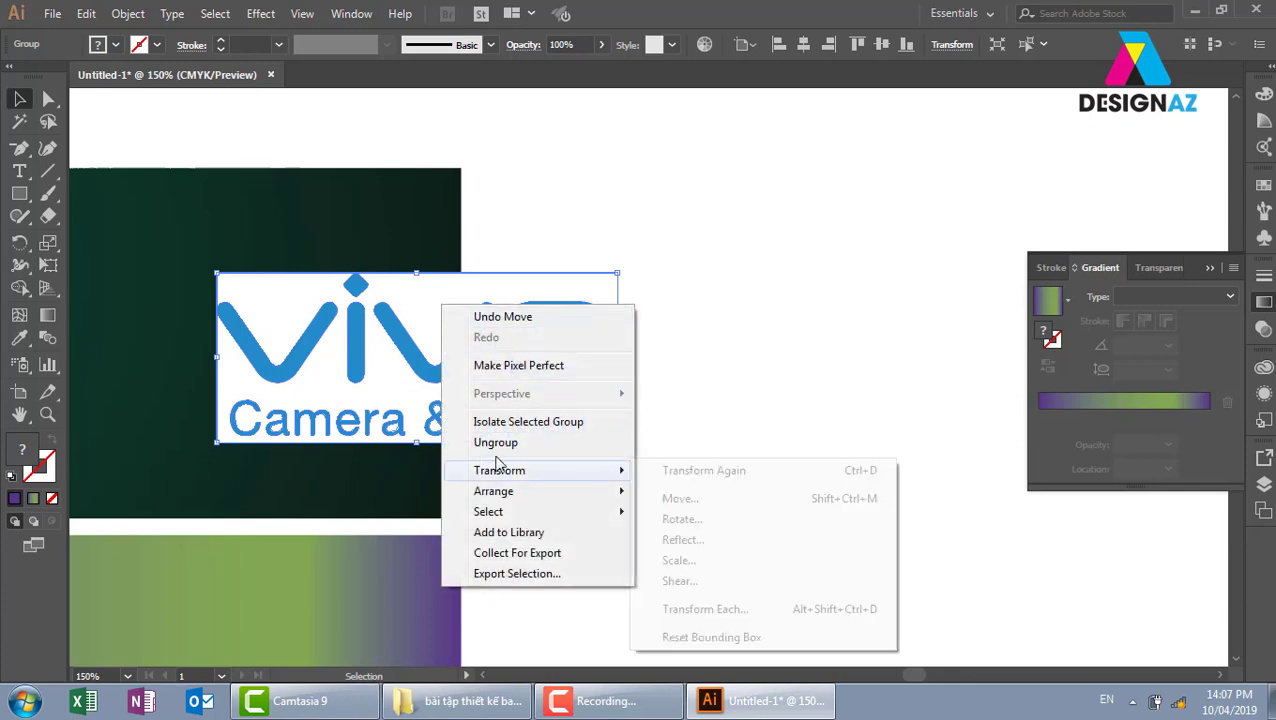
pyautogui.click(478, 285)
pyautogui.moveTo(417, 304); pyautogui.dragTo(381, 170)
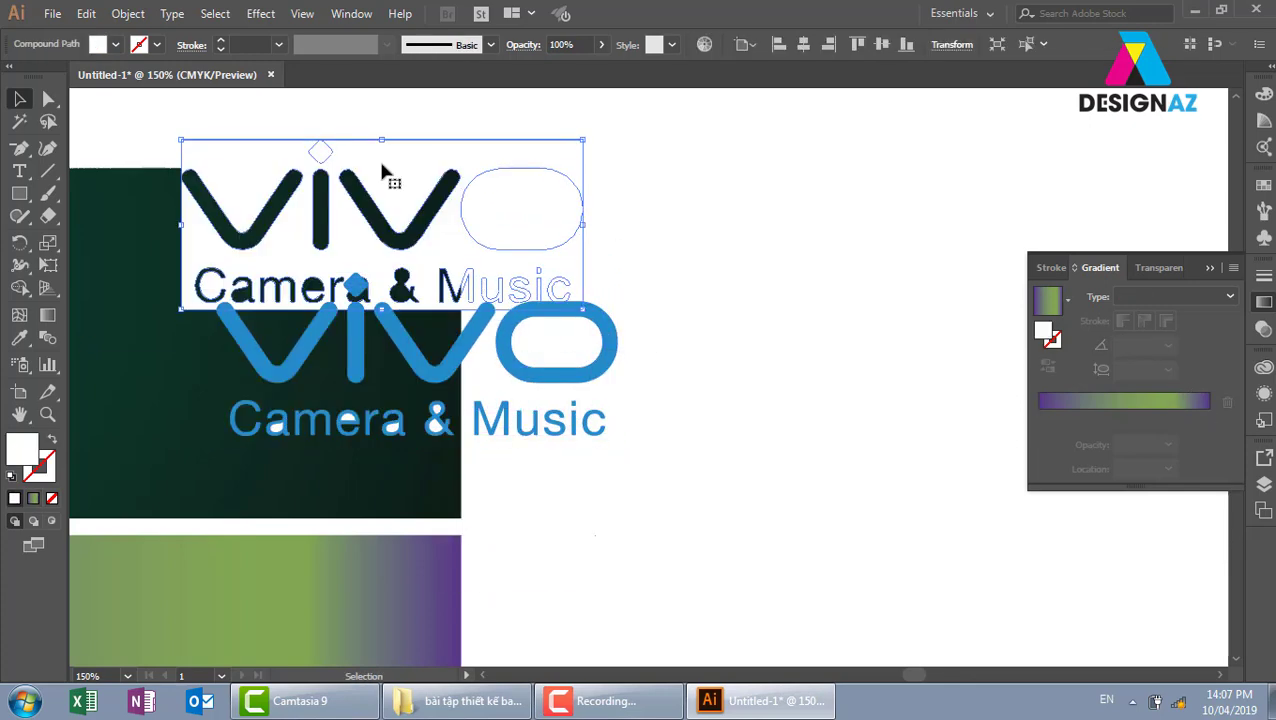
pyautogui.press('Escape')
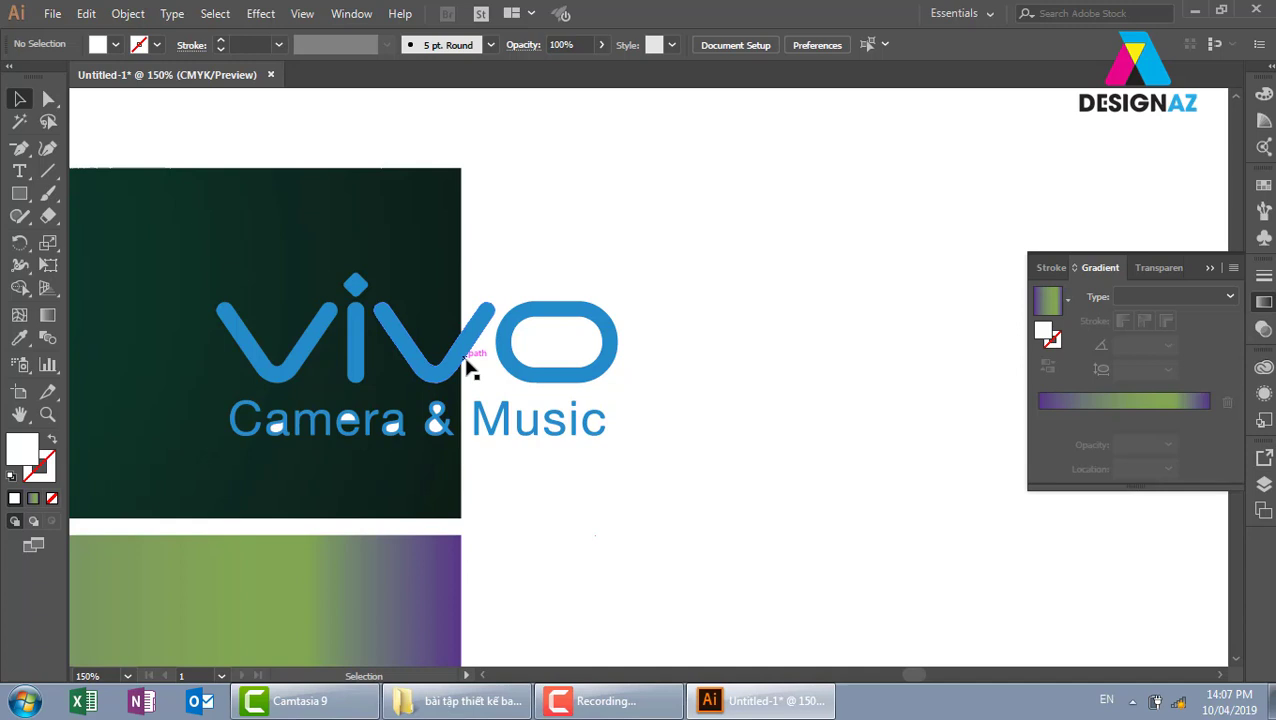
# - Select then deselect the vivo logo and switch to the Magic Wand tool
pyautogui.click(470, 368)
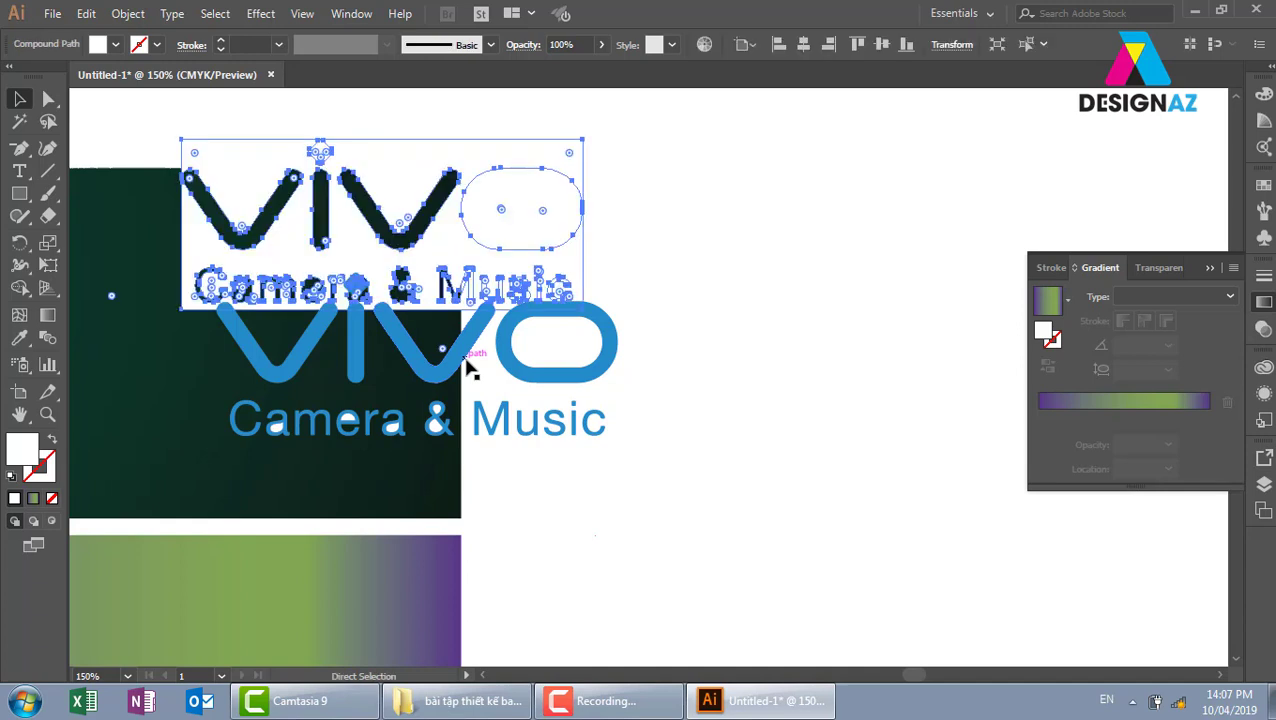
pyautogui.click(630, 213)
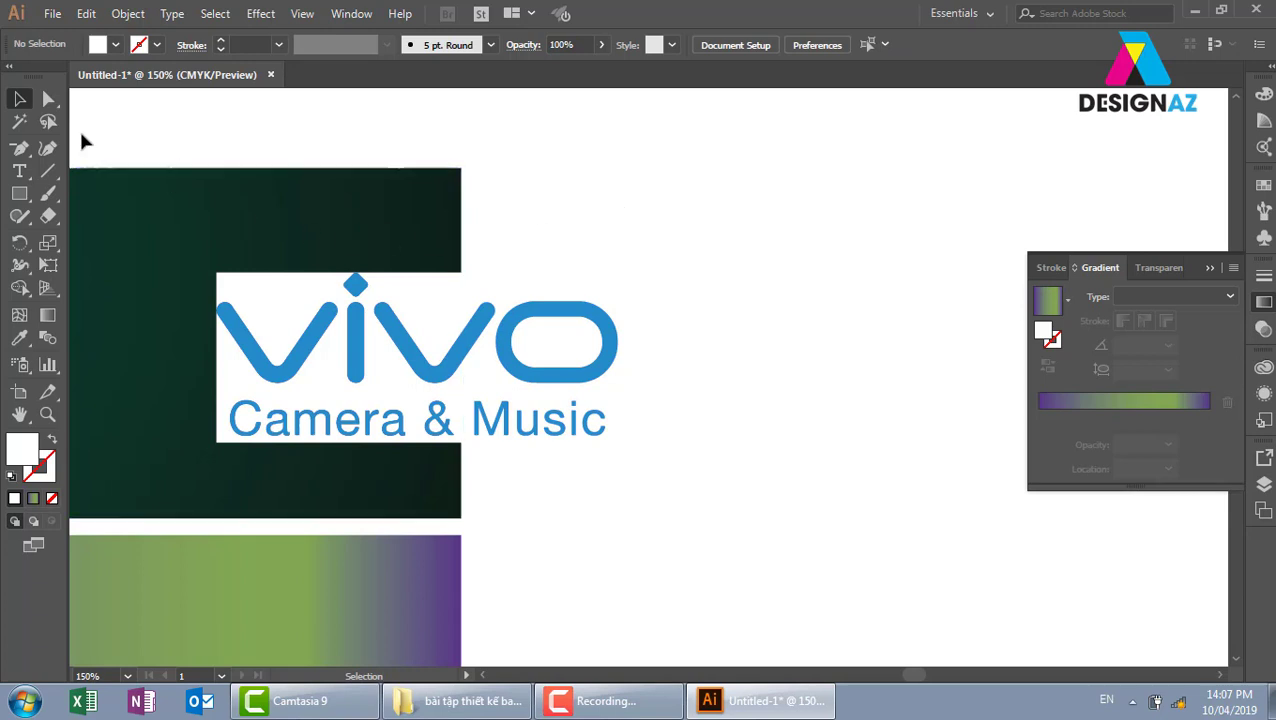
pyautogui.click(19, 121)
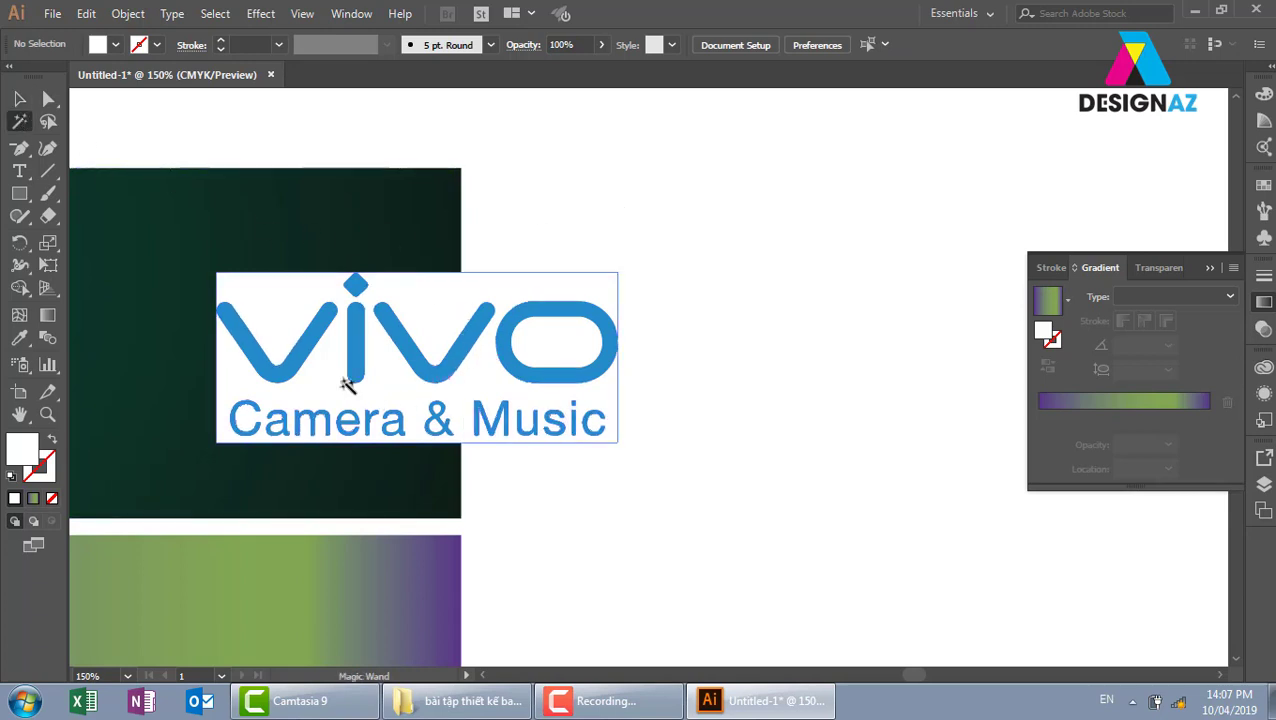
# - Delete the logo's white background, then shrink the logo and move it up the card
pyautogui.click(280, 318)
pyautogui.press('Delete')
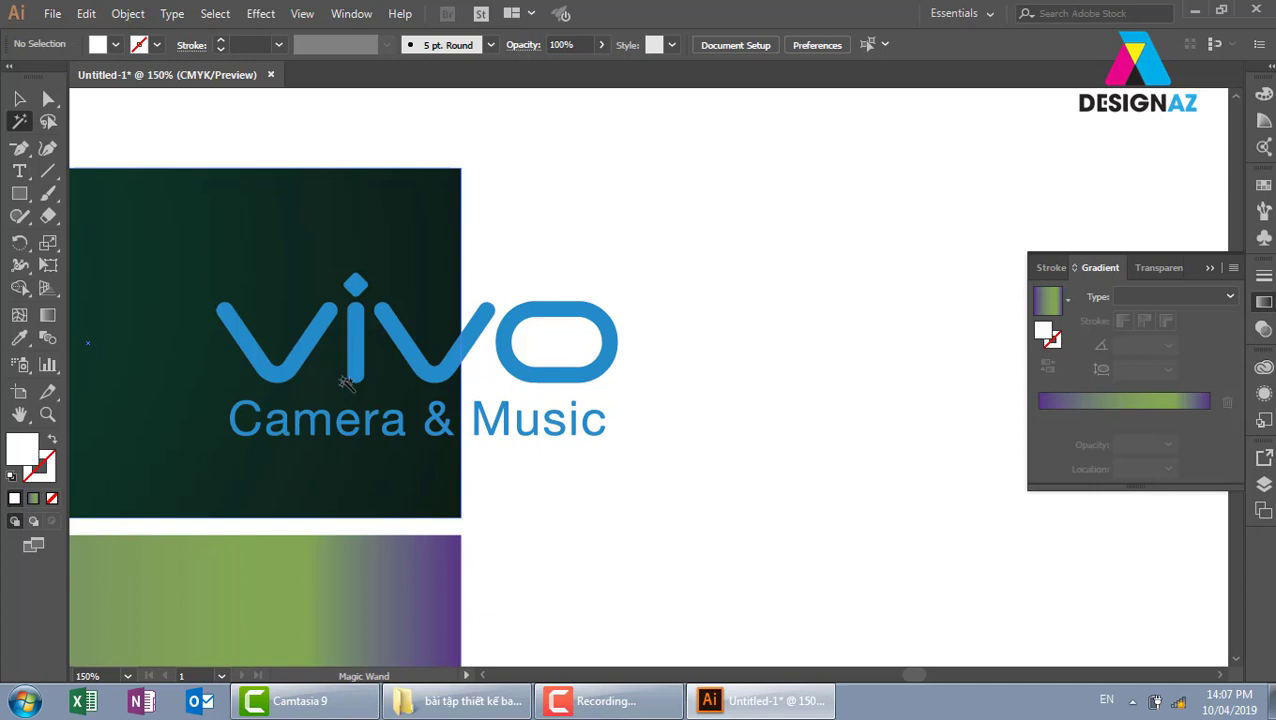
pyautogui.press('v')
pyautogui.moveTo(812, 295); pyautogui.dragTo(195, 470)
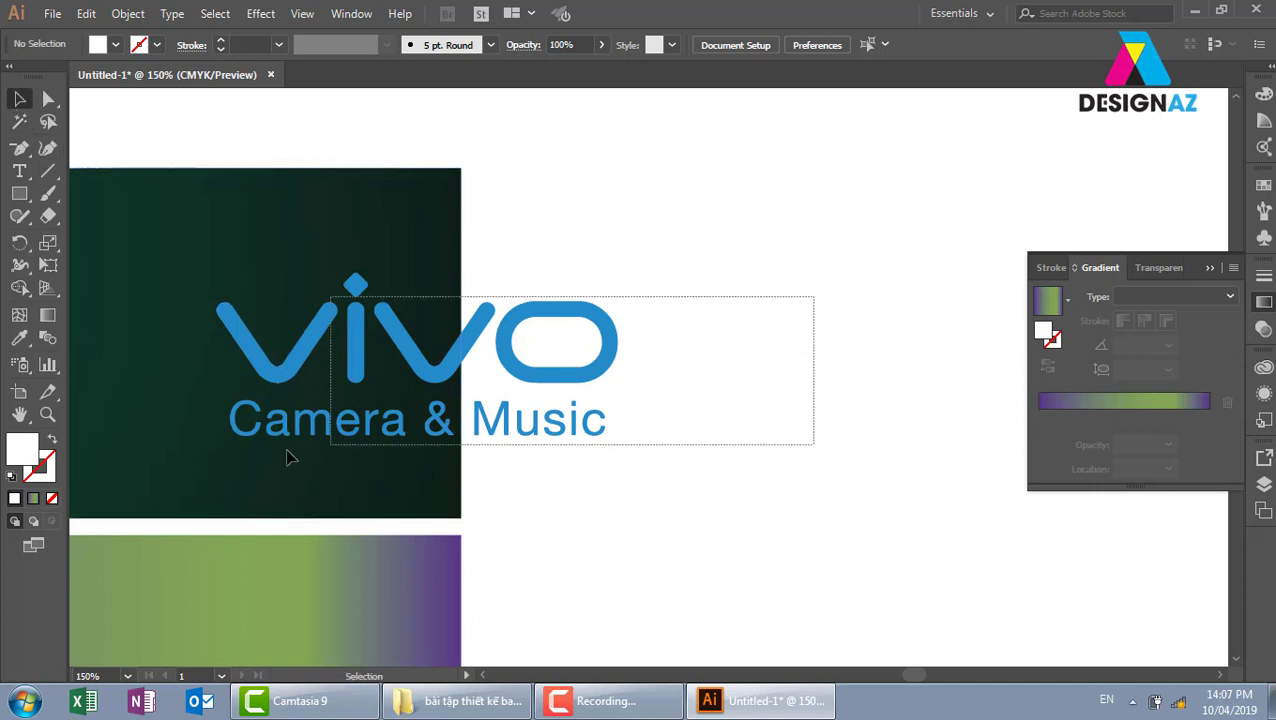
pyautogui.keyDown('shift'); pyautogui.click(425, 230); pyautogui.keyUp('shift')
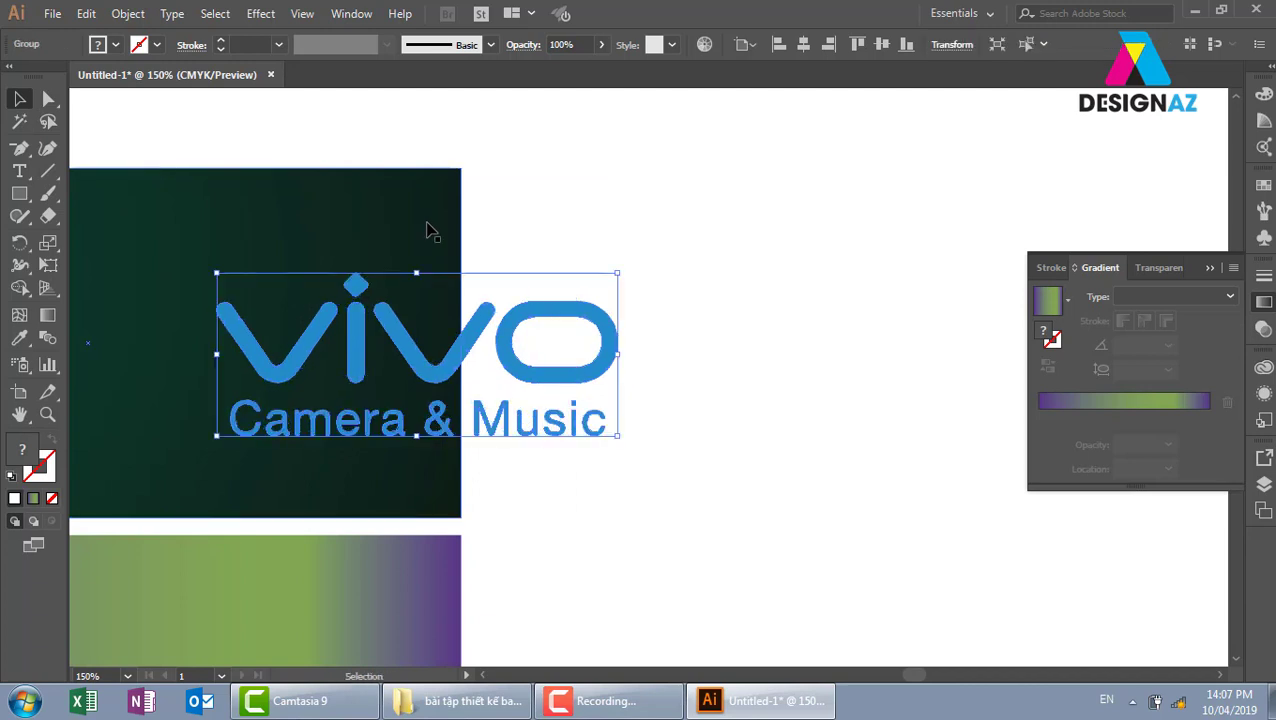
pyautogui.moveTo(618, 273)
pyautogui.mouseDown()
pyautogui.moveTo(375, 372)
pyautogui.moveTo(383, 291)
pyautogui.mouseUp()
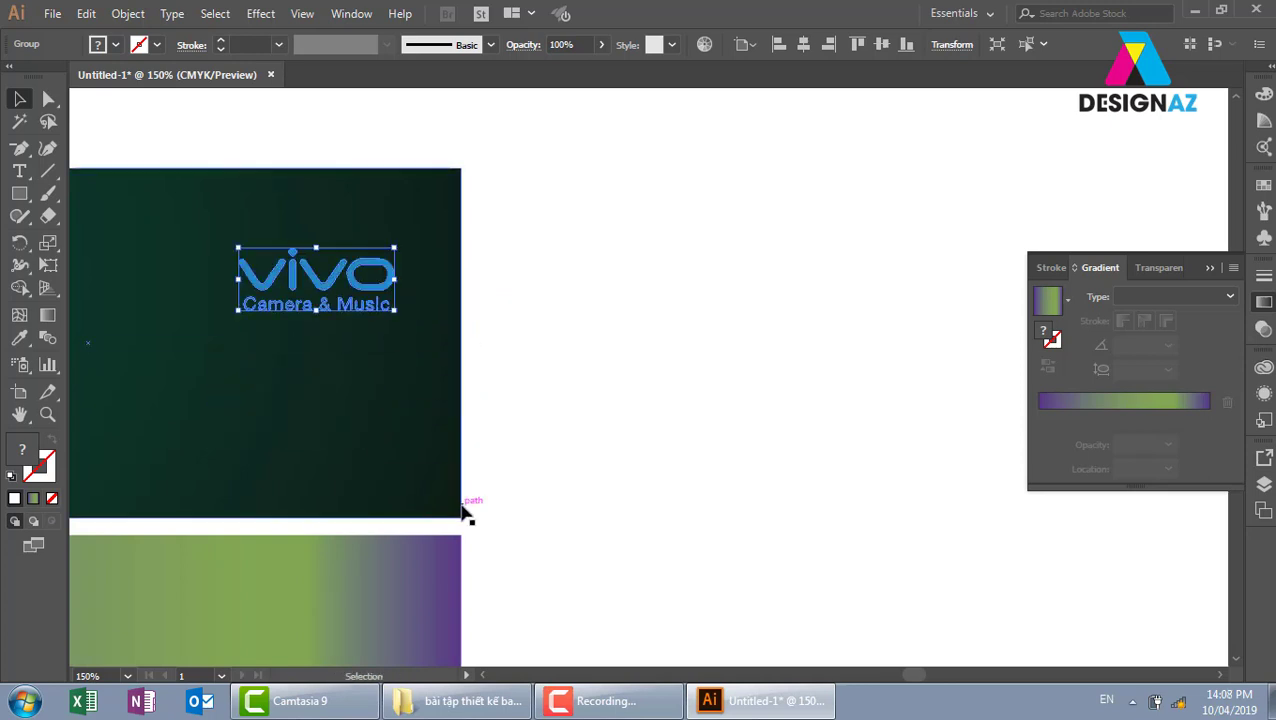
pyautogui.click(600, 428)
# - Alt-drag a copy of the blue radial-gradient card to the right of the vivo card
pyautogui.hotkey('ctrl', '-')
pyautogui.hotkey('ctrl', '-')
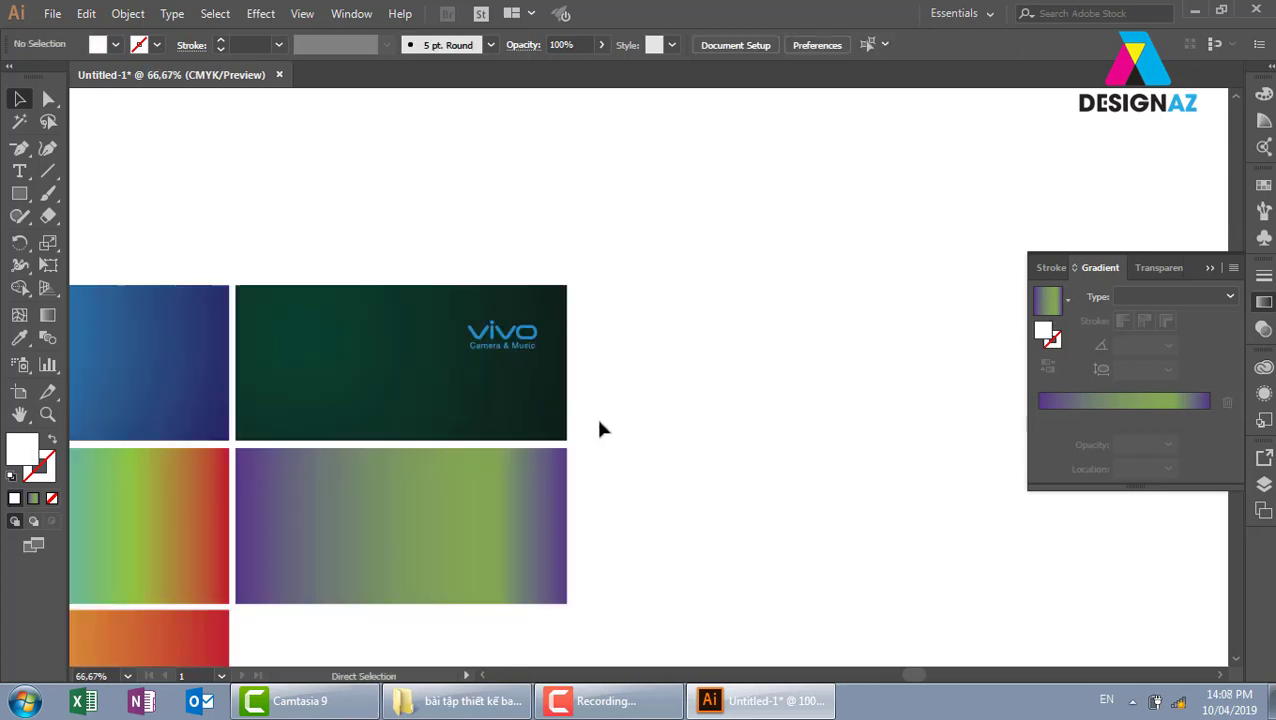
pyautogui.hotkey('ctrl', '-')
pyautogui.moveTo(706, 399); pyautogui.dragTo(751, 245)
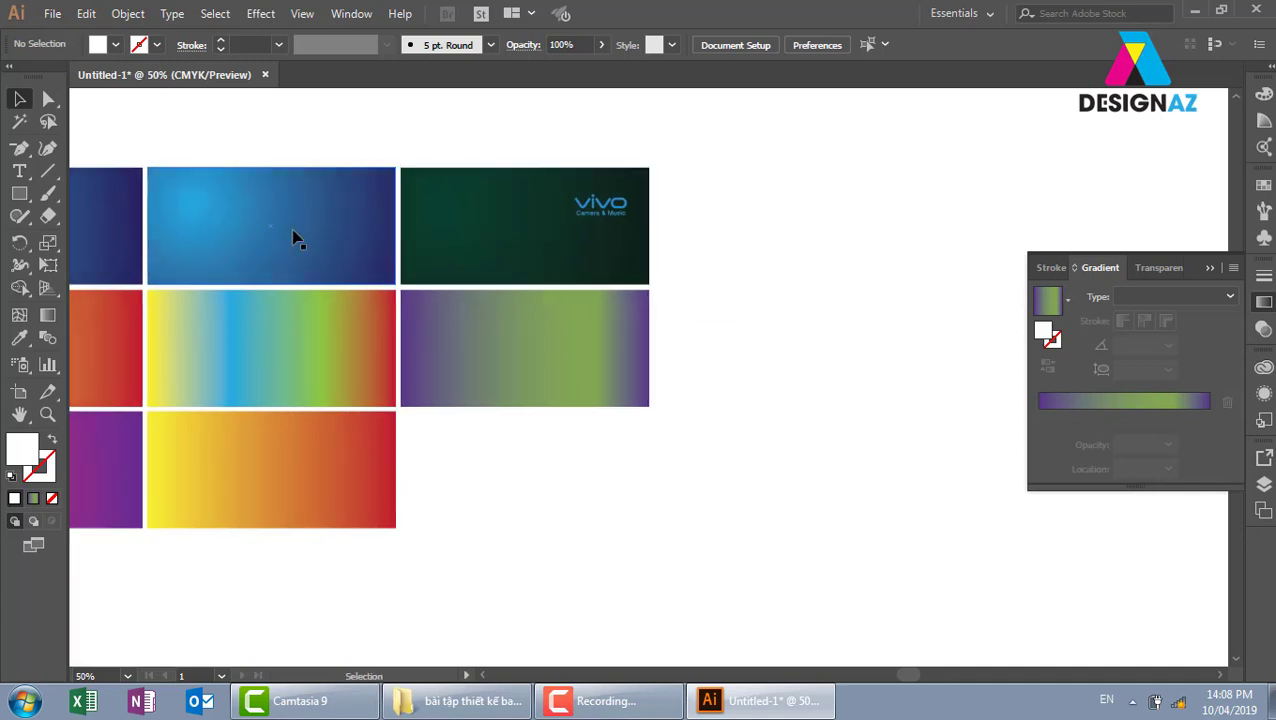
pyautogui.moveTo(285, 241)
pyautogui.mouseDown()
pyautogui.moveTo(815, 242)
pyautogui.moveTo(800, 228)
pyautogui.mouseUp()
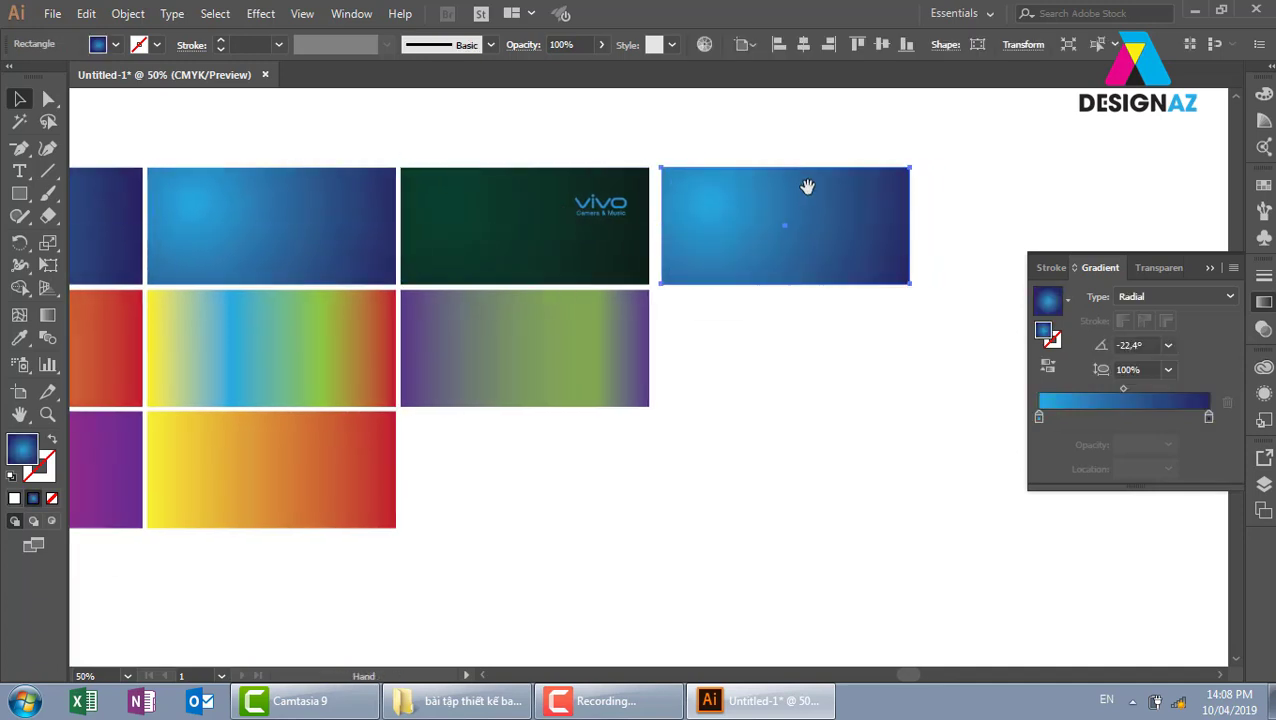
pyautogui.moveTo(727, 164); pyautogui.dragTo(585, 222)
pyautogui.hotkey('ctrl', '+')
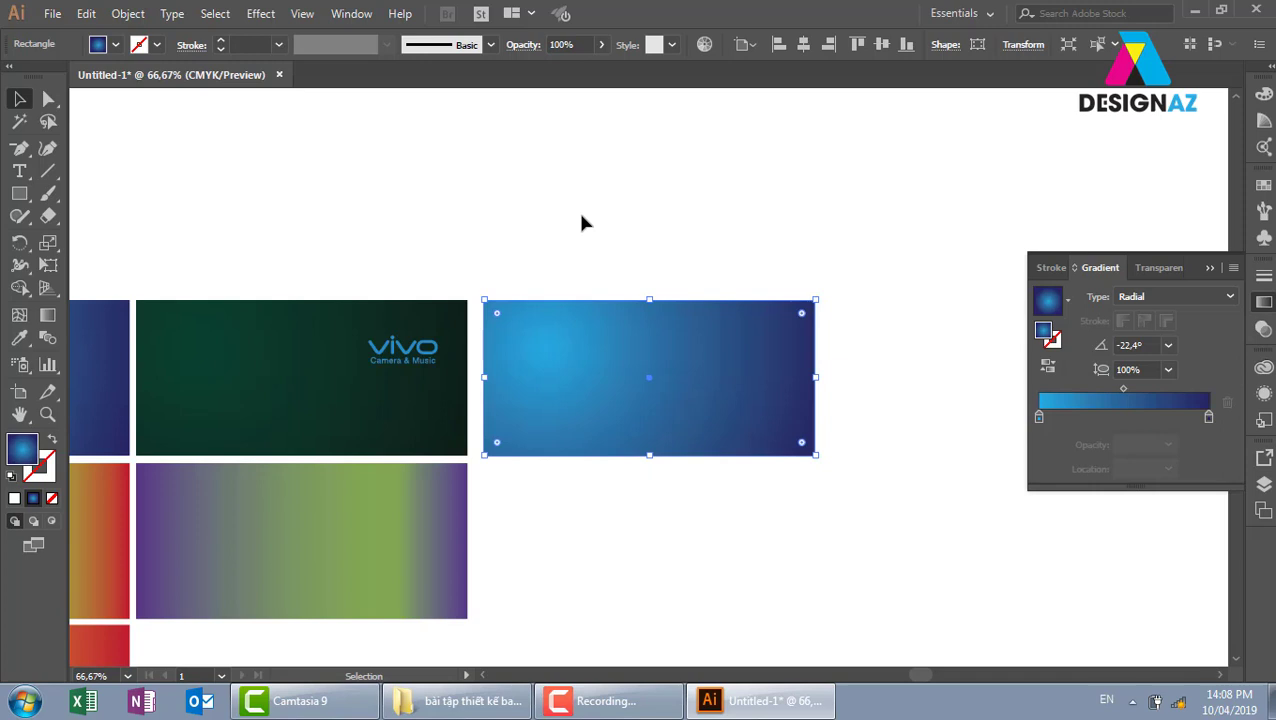
pyautogui.click(55, 14)
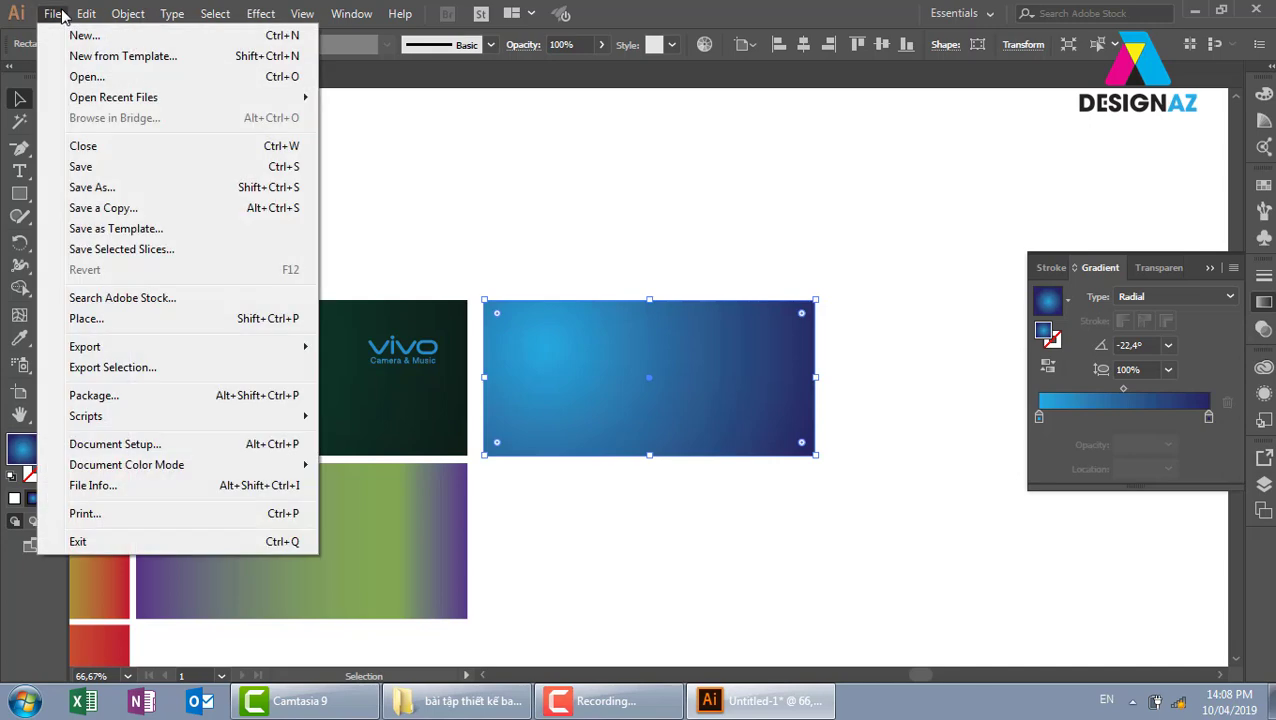
# - Place the banner 1 image and position it just above the copied blue card
pyautogui.click(172, 318)
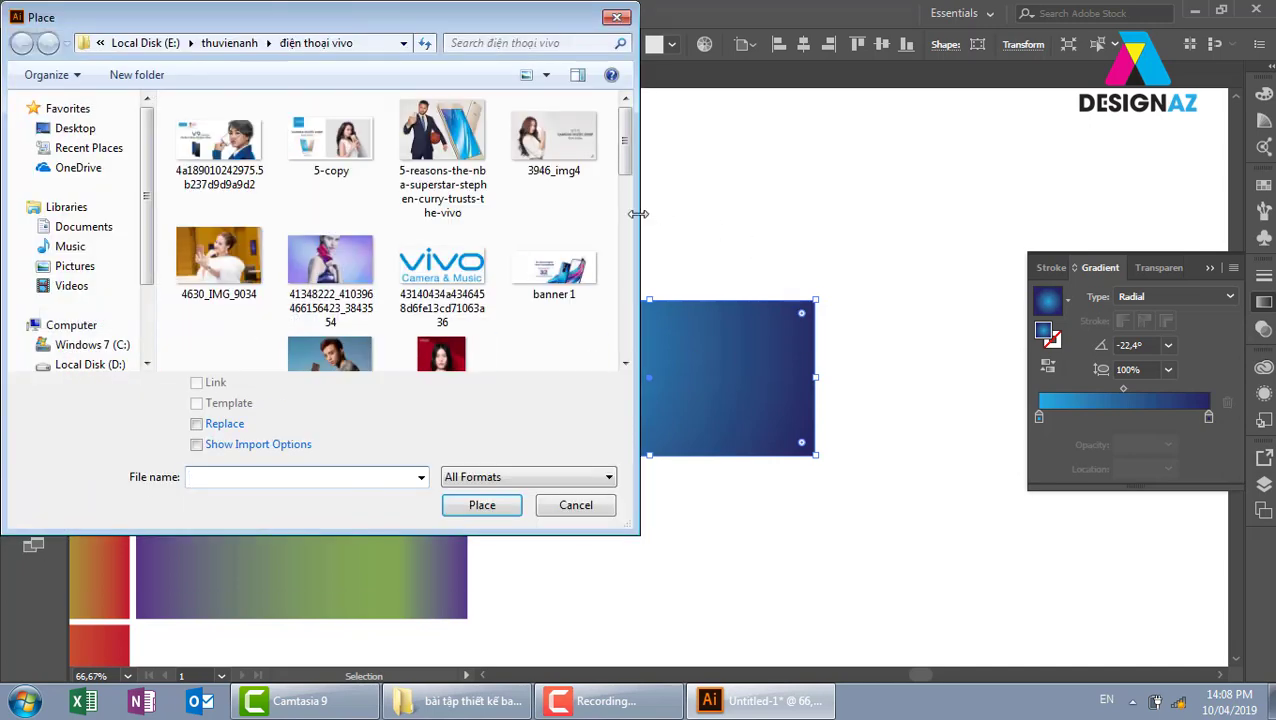
pyautogui.click(556, 265)
pyautogui.click(489, 505)
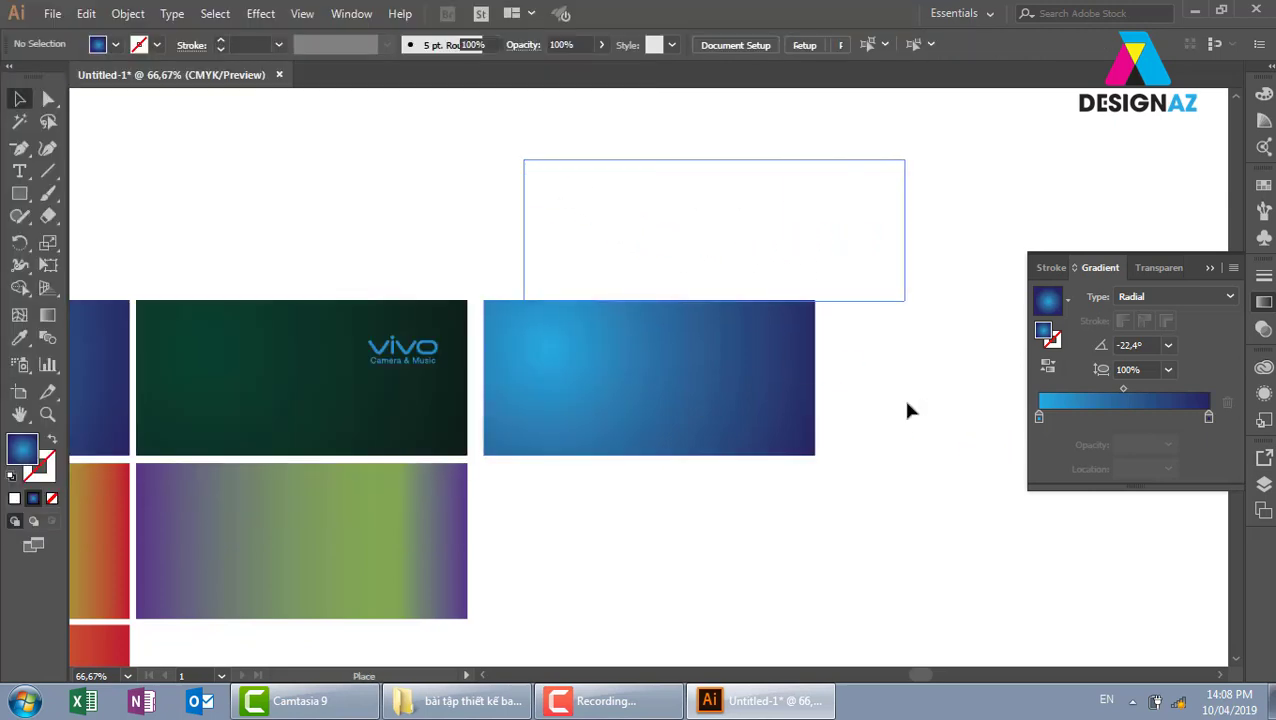
pyautogui.moveTo(909, 410); pyautogui.dragTo(876, 411)
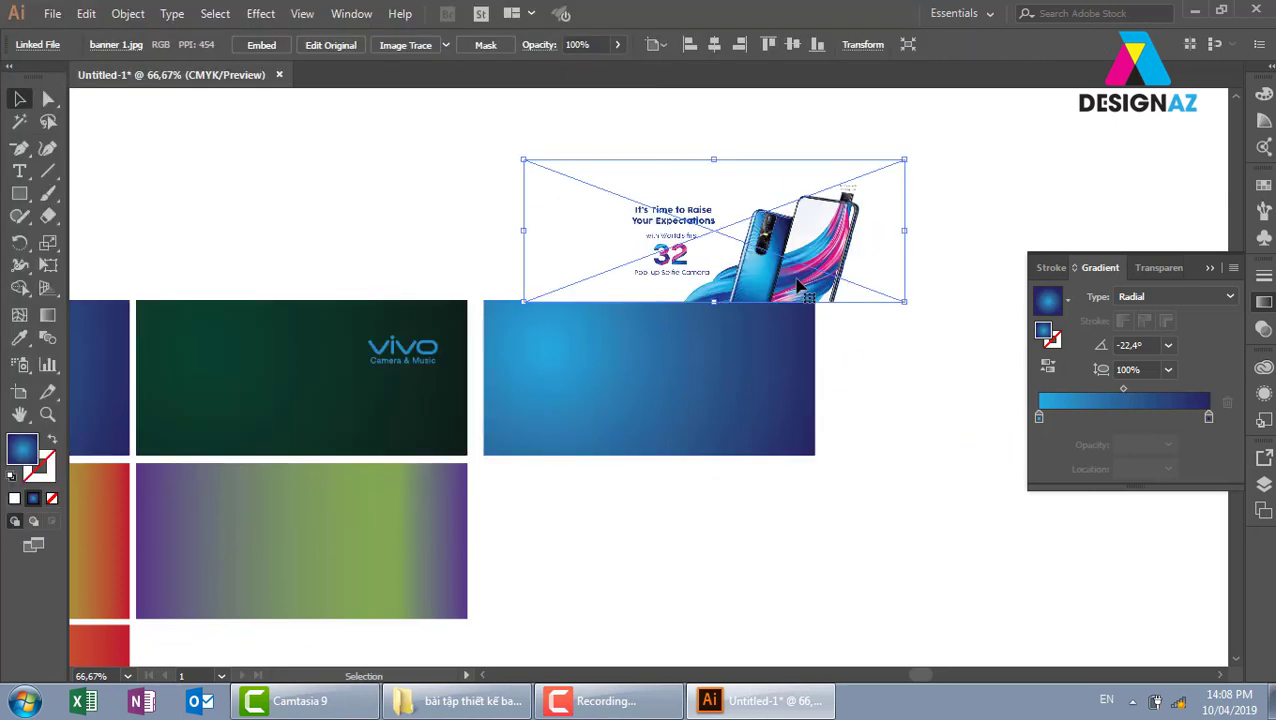
pyautogui.moveTo(900, 252); pyautogui.dragTo(868, 253)
pyautogui.click(868, 253)
# - Zoom in, select the copied blue card and pick its gradient's starting colour stop
pyautogui.press('z')
pyautogui.moveTo(780, 235); pyautogui.dragTo(833, 381)
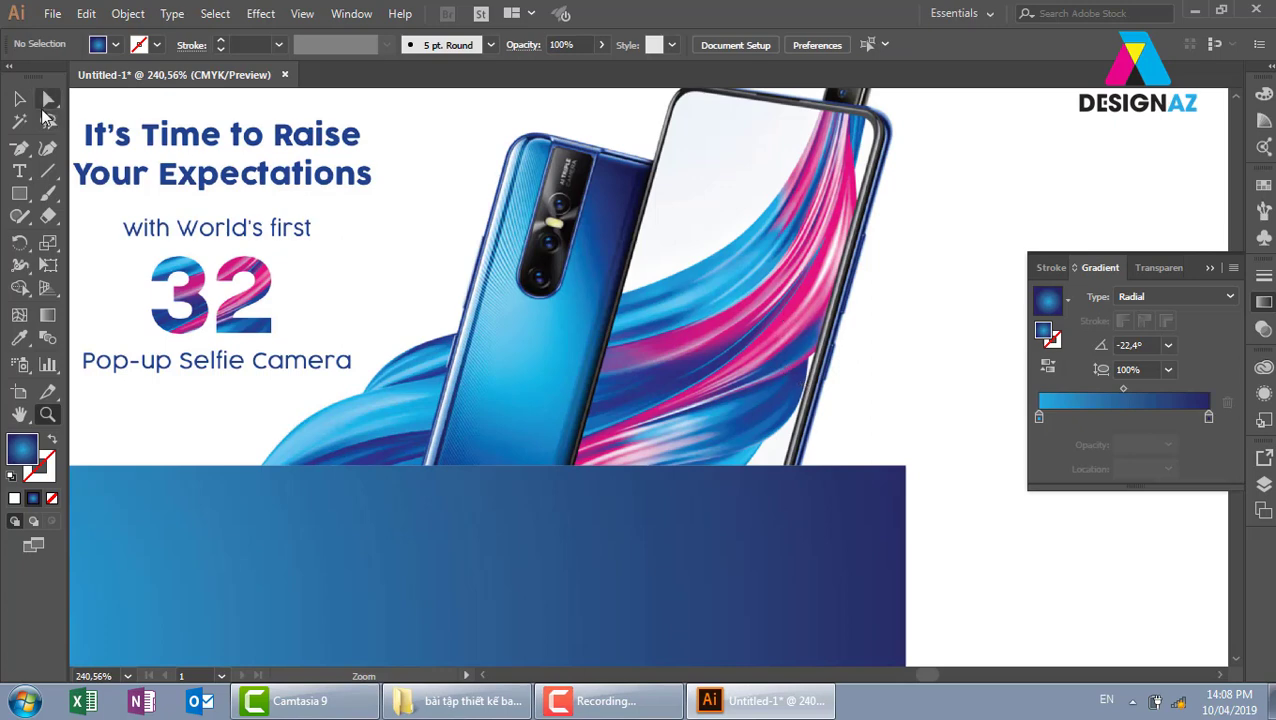
pyautogui.click(19, 98)
pyautogui.click(842, 582)
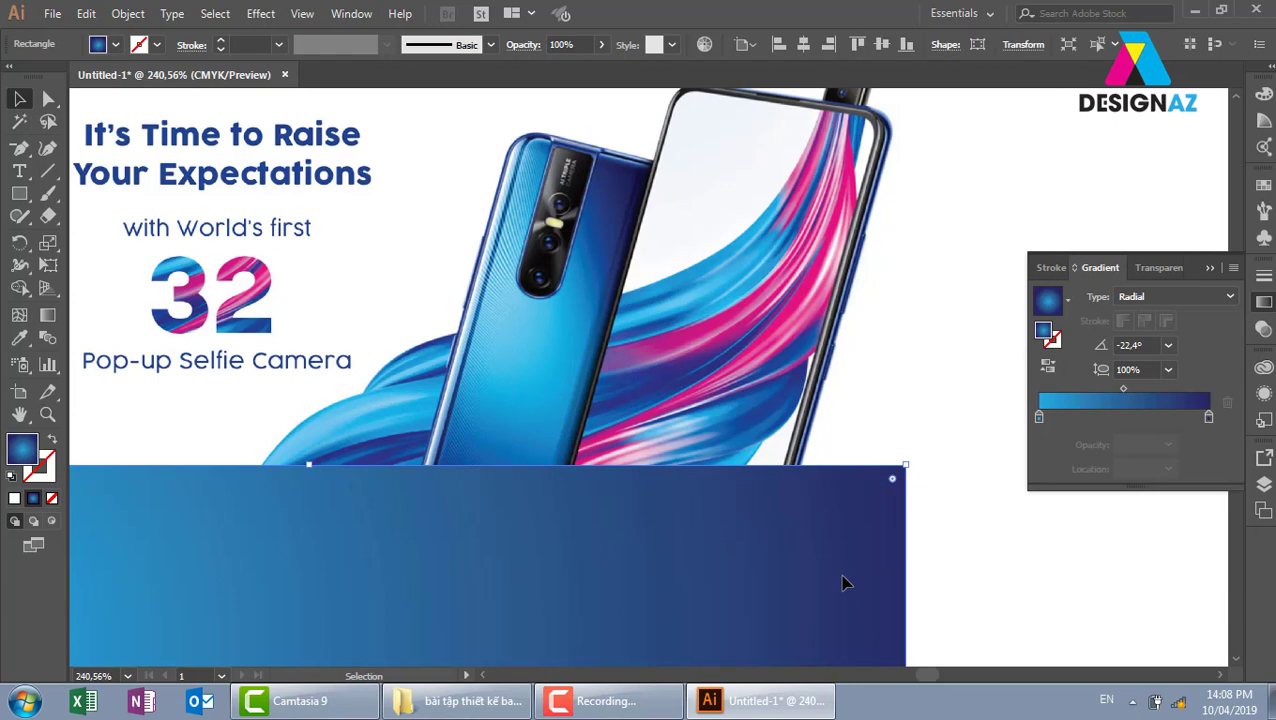
pyautogui.hotkey('ctrl', '-')
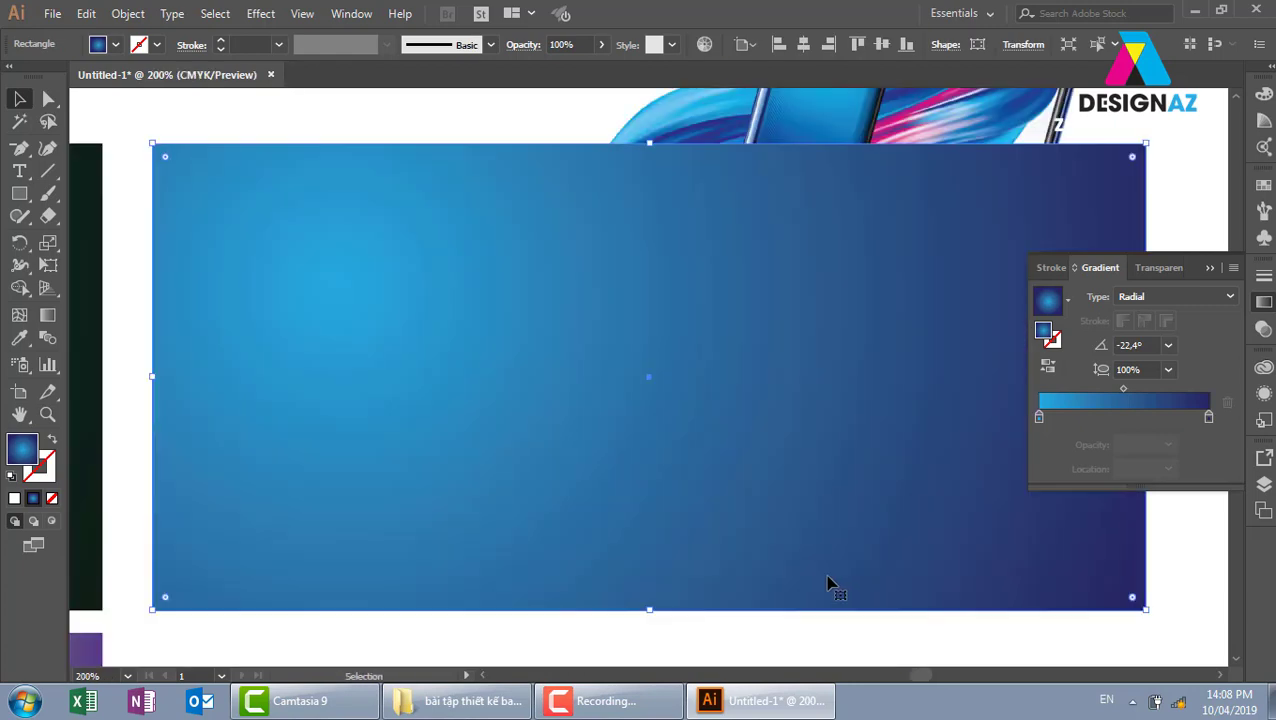
pyautogui.moveTo(832, 584)
pyautogui.mouseDown()
pyautogui.moveTo(532, 445)
pyautogui.moveTo(530, 469)
pyautogui.mouseUp()
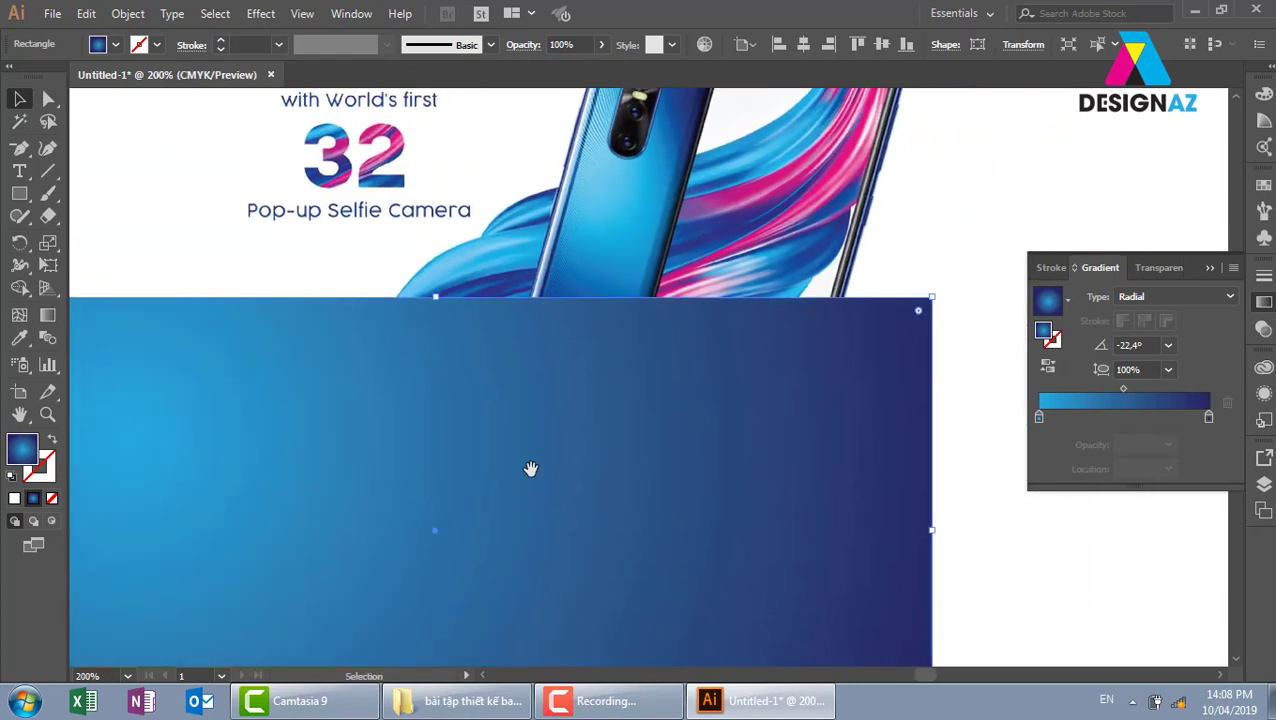
pyautogui.click(1039, 418)
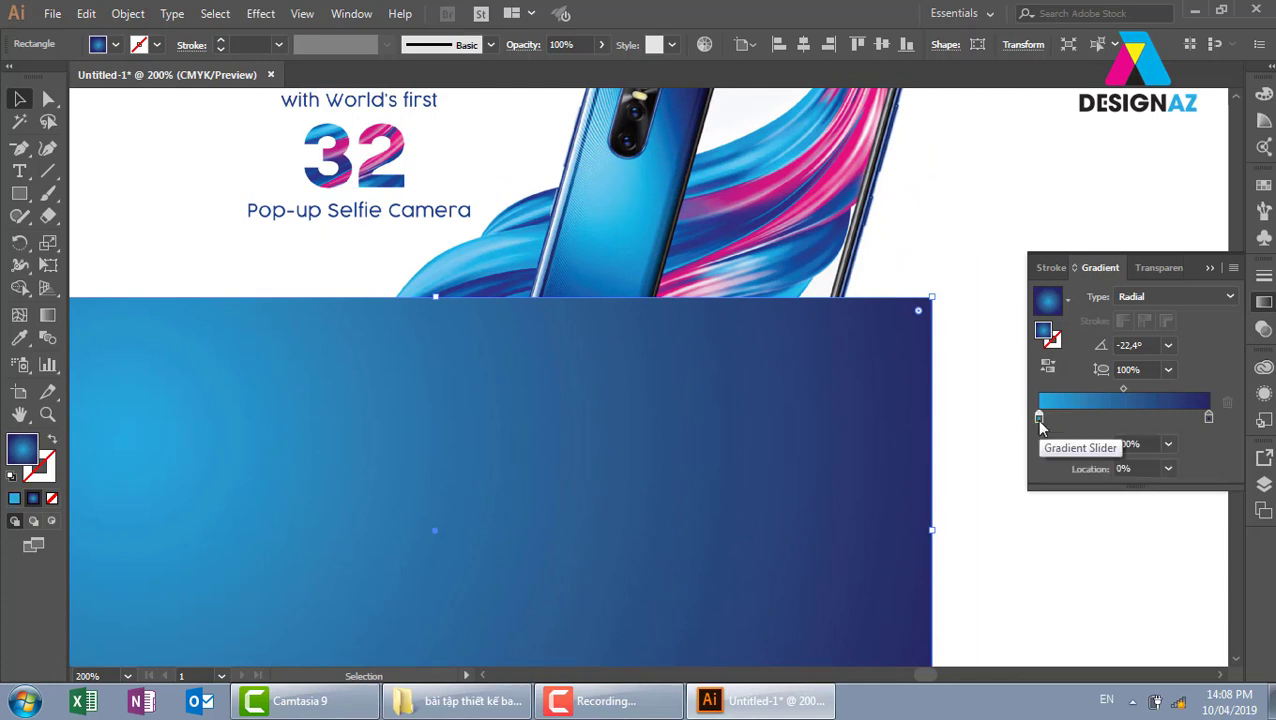
# - Sample dark navy and banner pink as the card's two gradient stops with the Eyedropper
pyautogui.press('i')
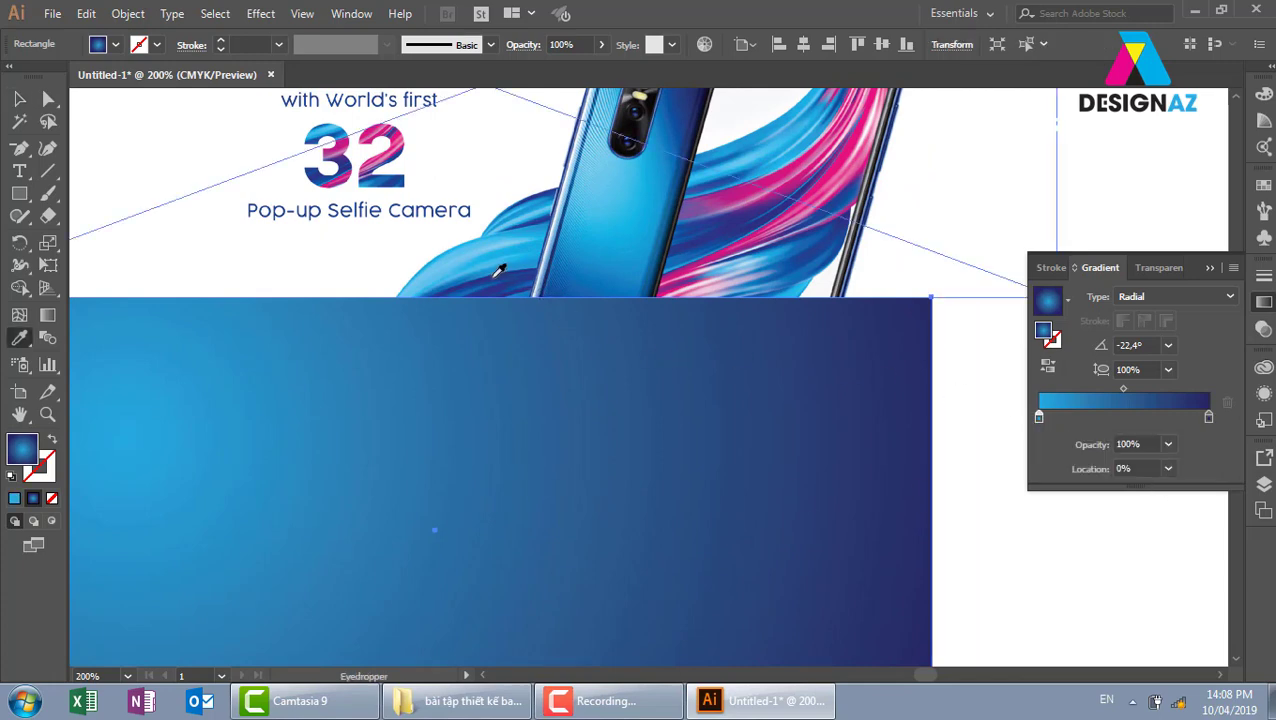
pyautogui.keyDown('shift'); pyautogui.click(498, 270); pyautogui.keyUp('shift')
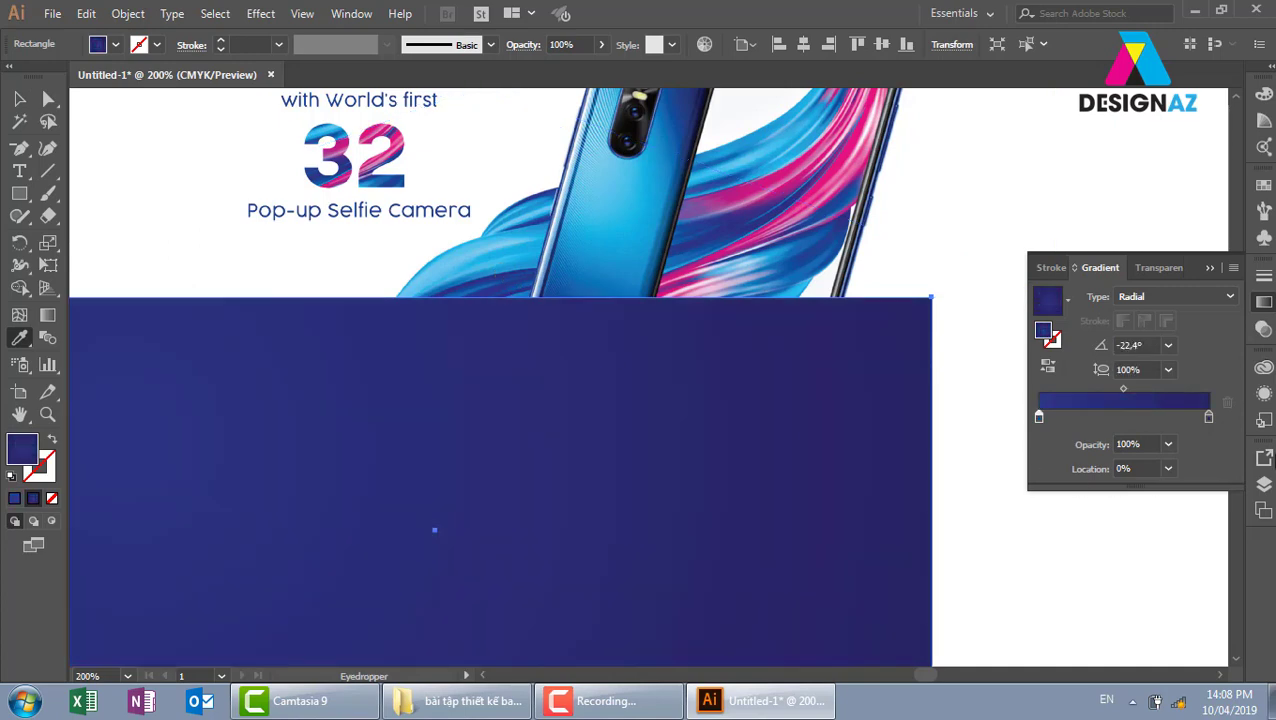
pyautogui.click(1208, 418)
pyautogui.keyDown('shift'); pyautogui.click(757, 190); pyautogui.keyUp('shift')
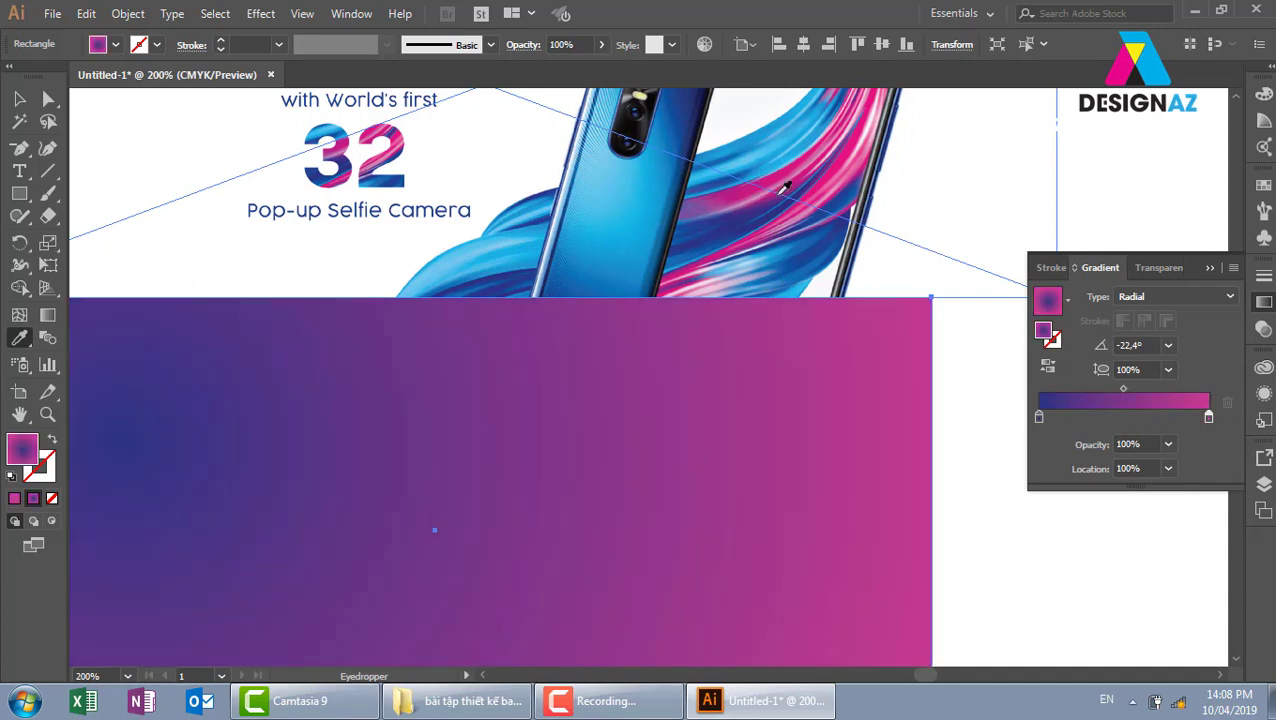
pyautogui.scroll(-2, 862, 222)
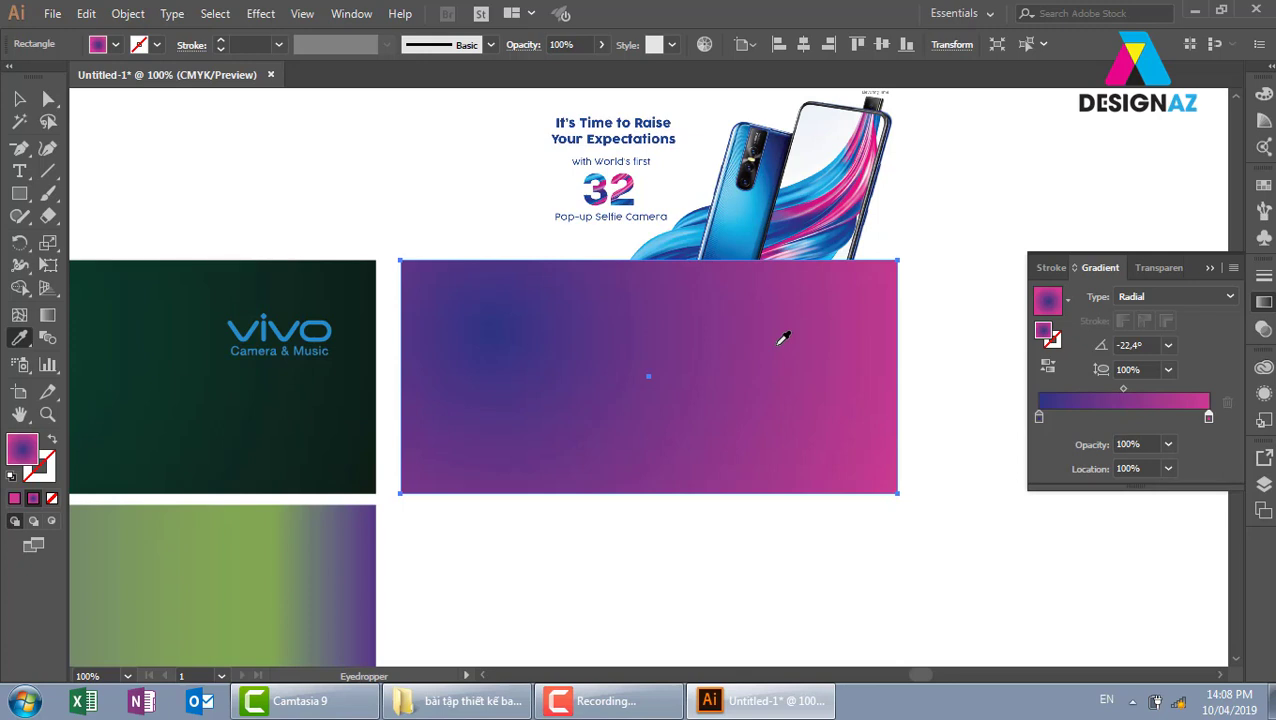
# - Delete the banner image
pyautogui.press('v')
pyautogui.click(846, 210)
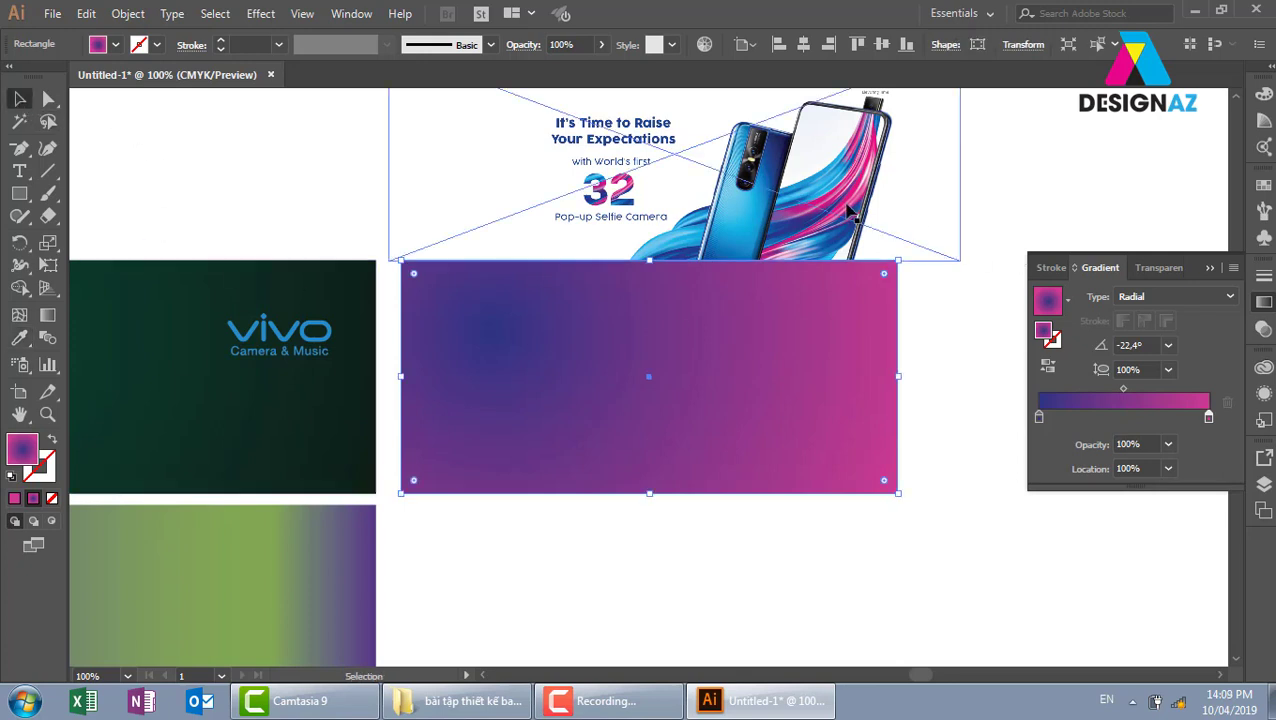
pyautogui.press('Delete')
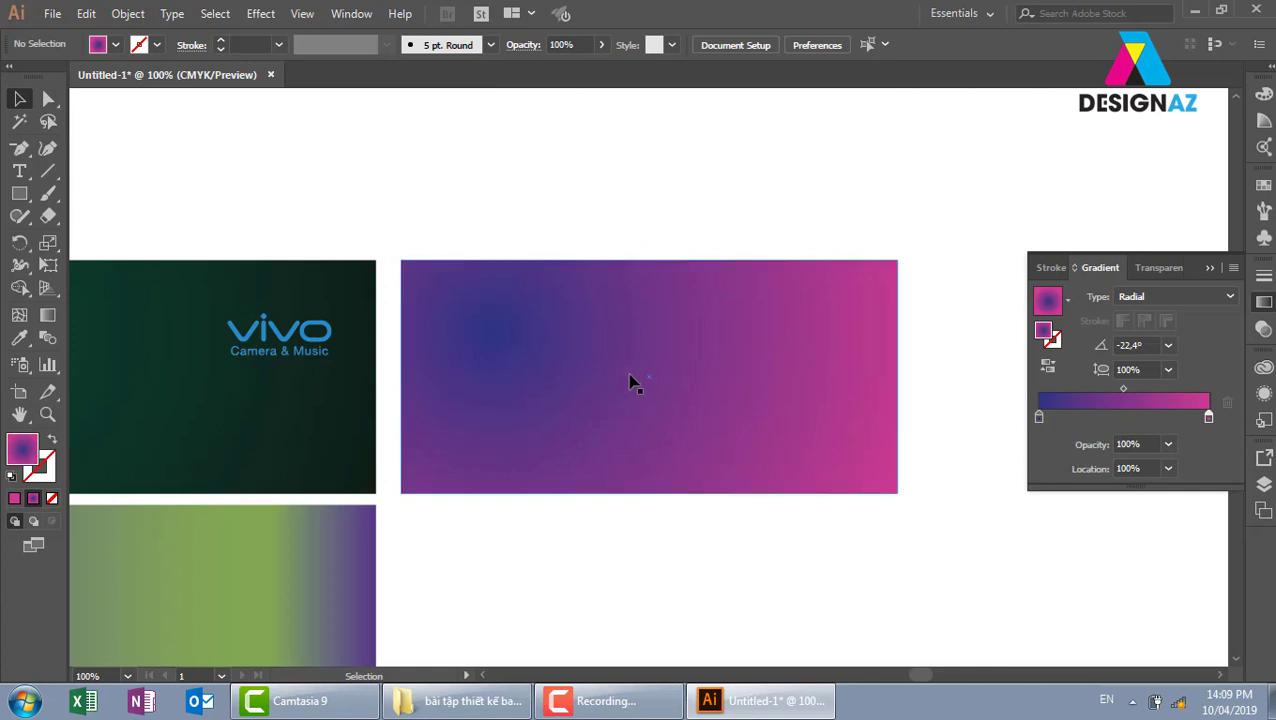
# - Reverse the card's gradient so magenta glows at upper left, fading to blue-violet
pyautogui.click(612, 372)
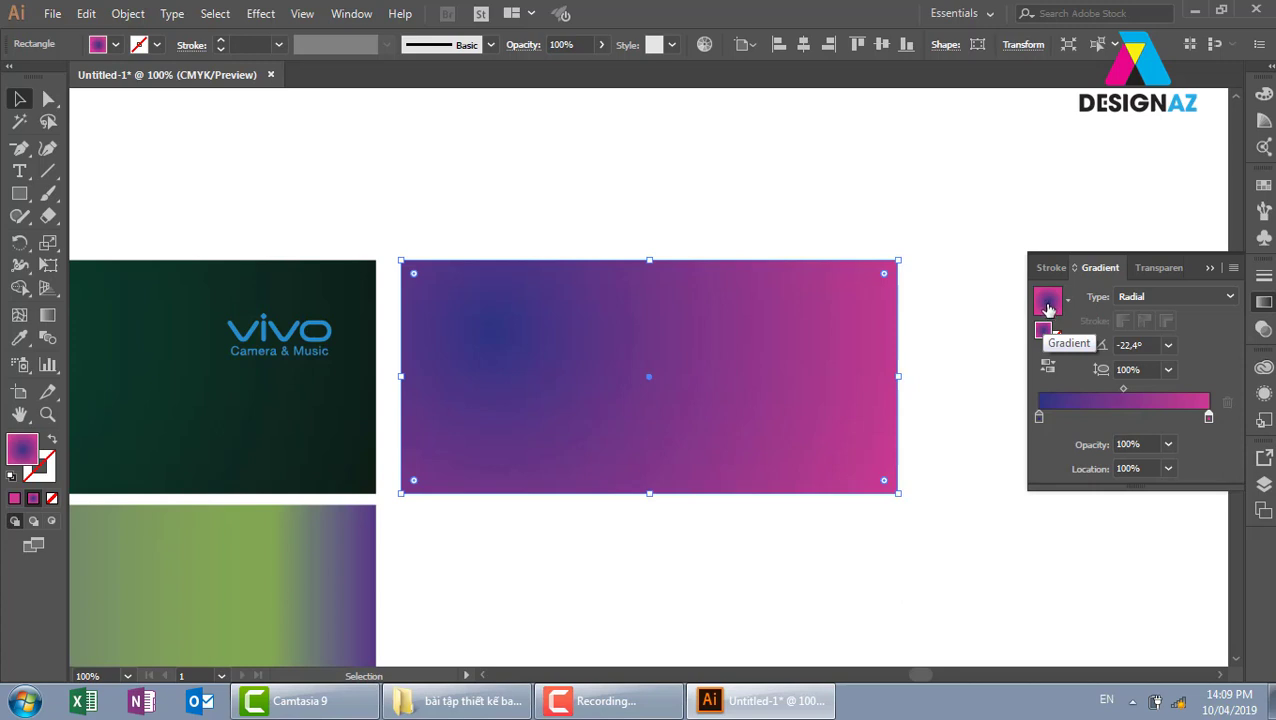
pyautogui.click(1048, 366)
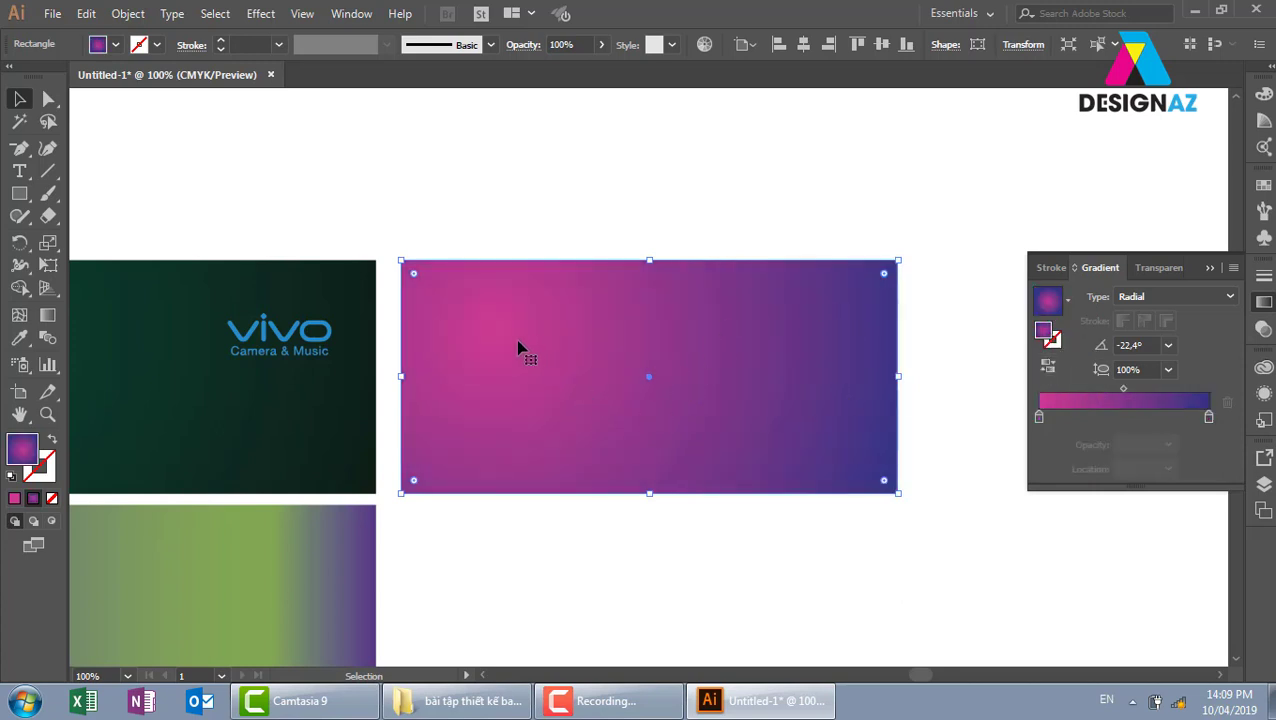
pyautogui.click(664, 232)
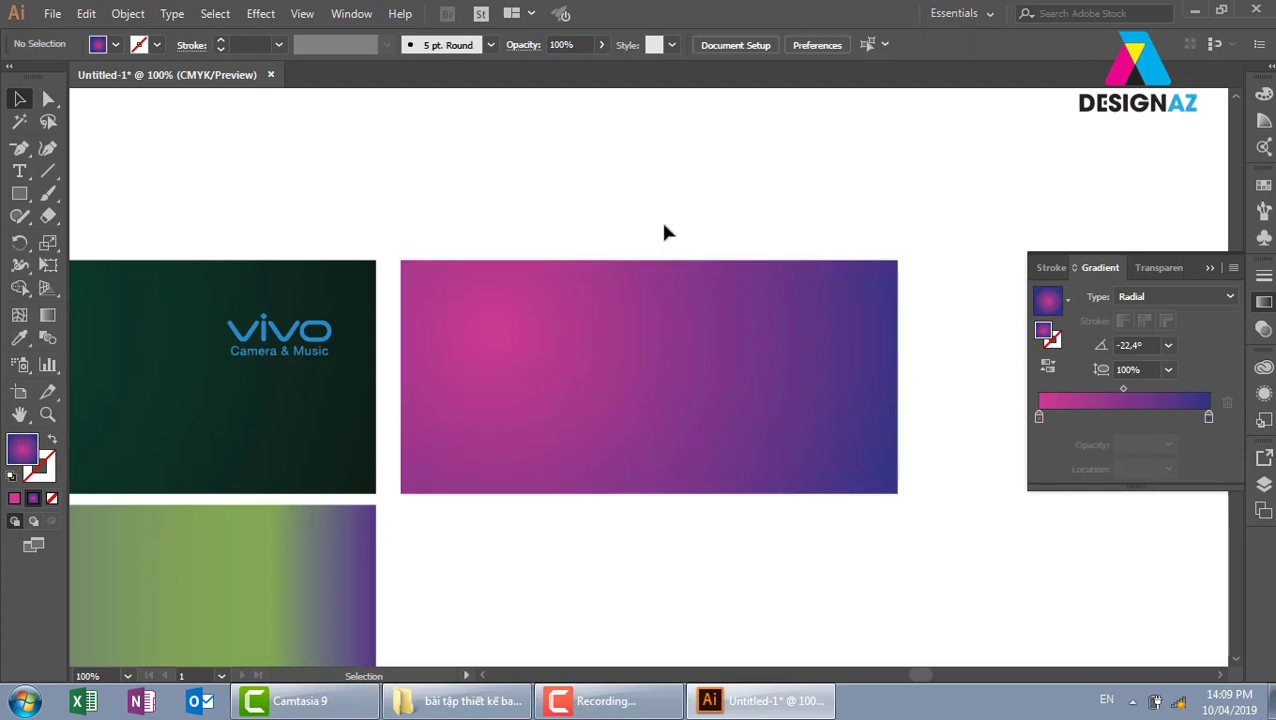
pyautogui.moveTo(668, 232); pyautogui.dragTo(606, 227)
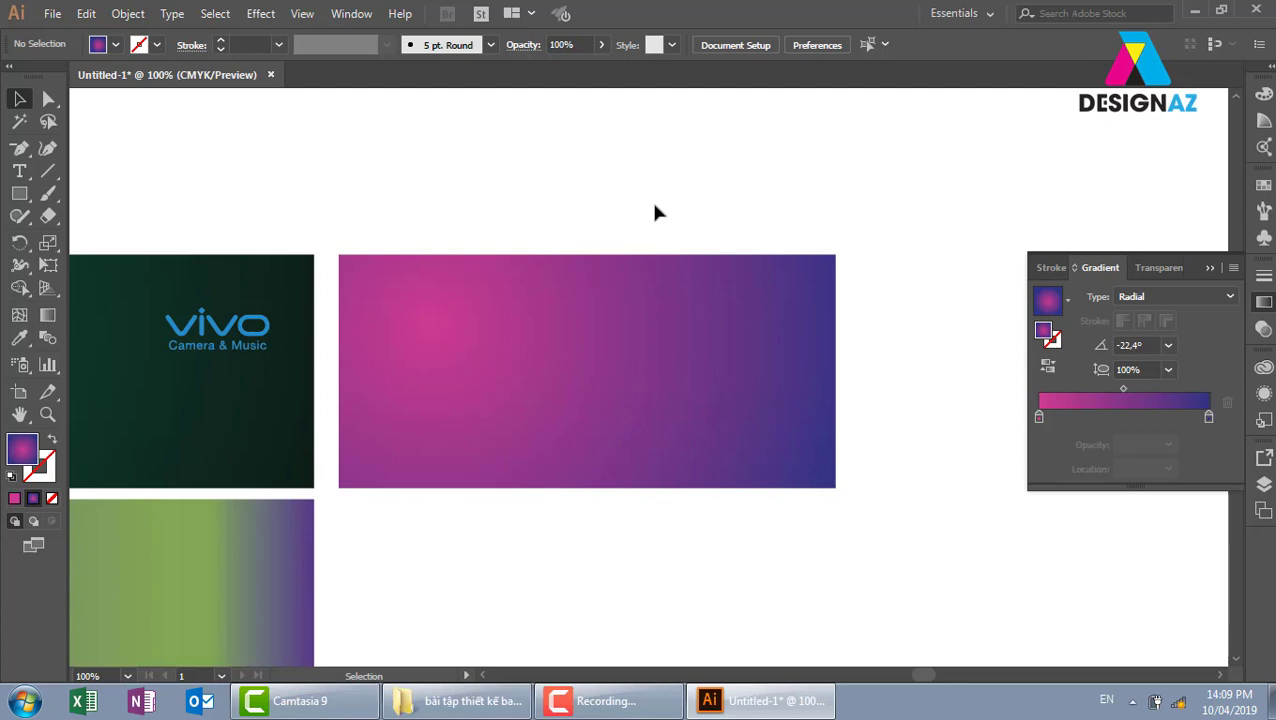
# - Place 3946_img4 and drag it across the pink card from its top-left corner
pyautogui.click(52, 16)
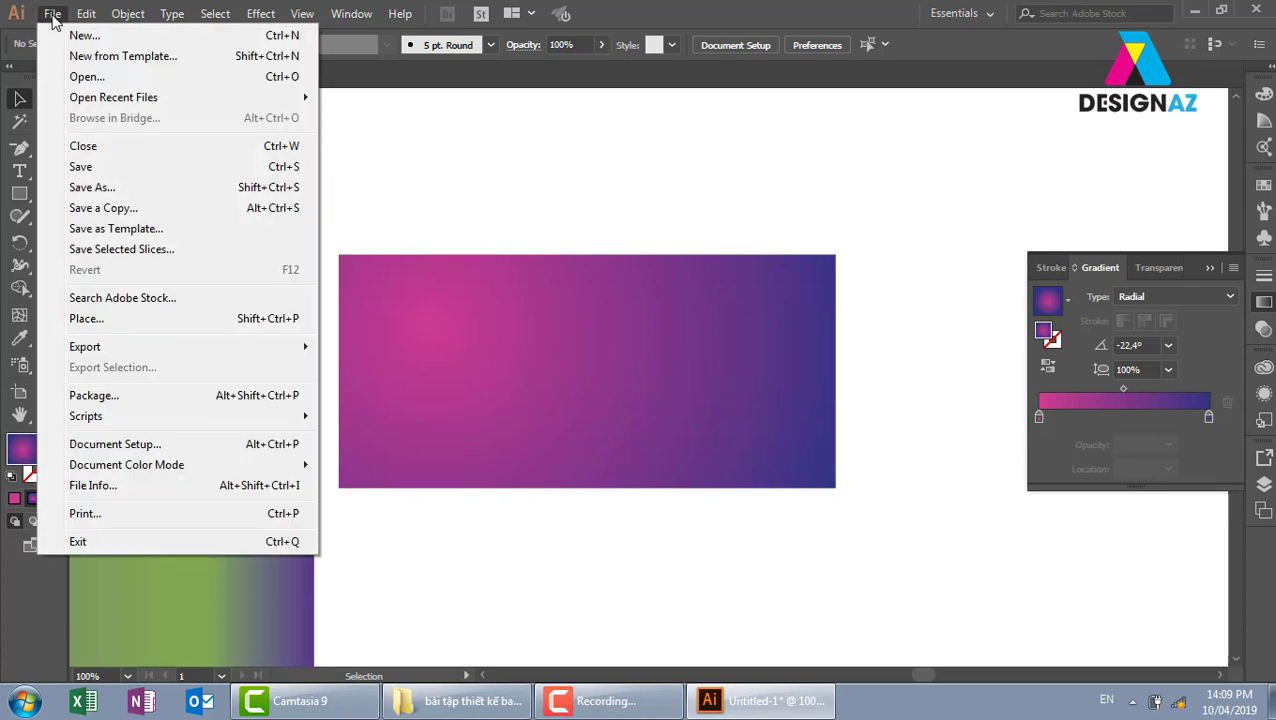
pyautogui.click(148, 318)
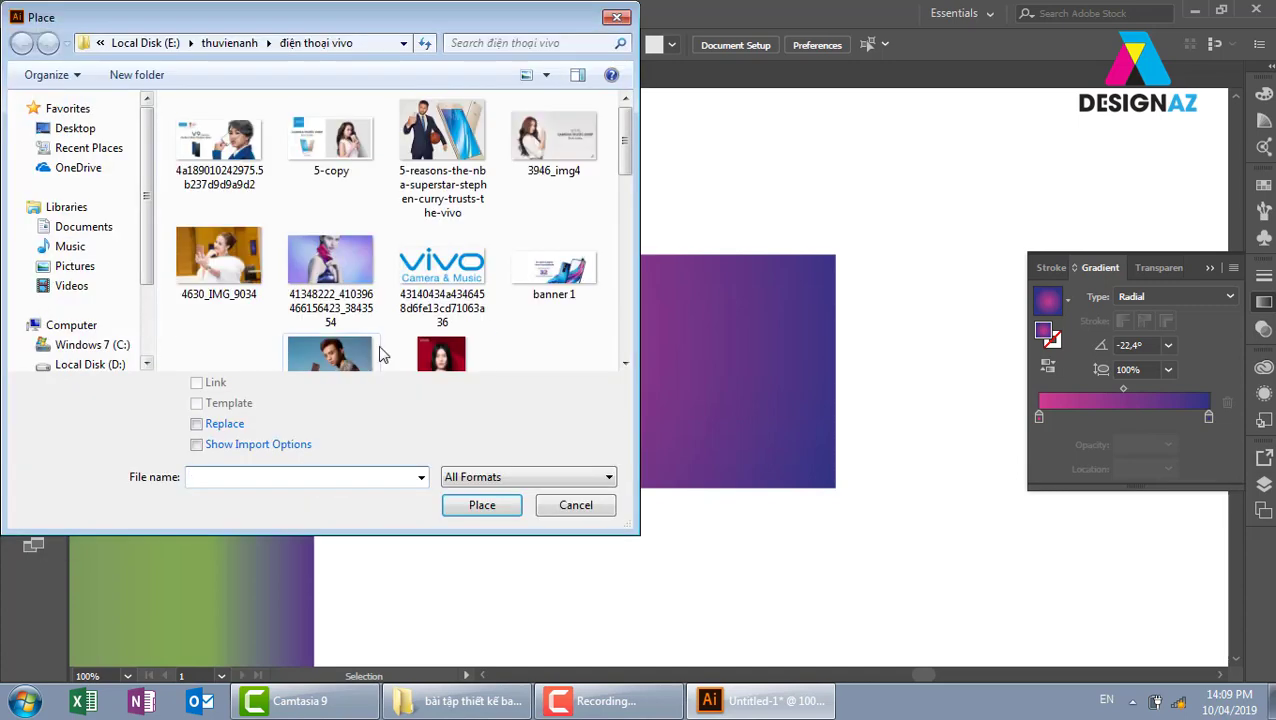
pyautogui.moveTo(625, 160); pyautogui.dragTo(631, 200)
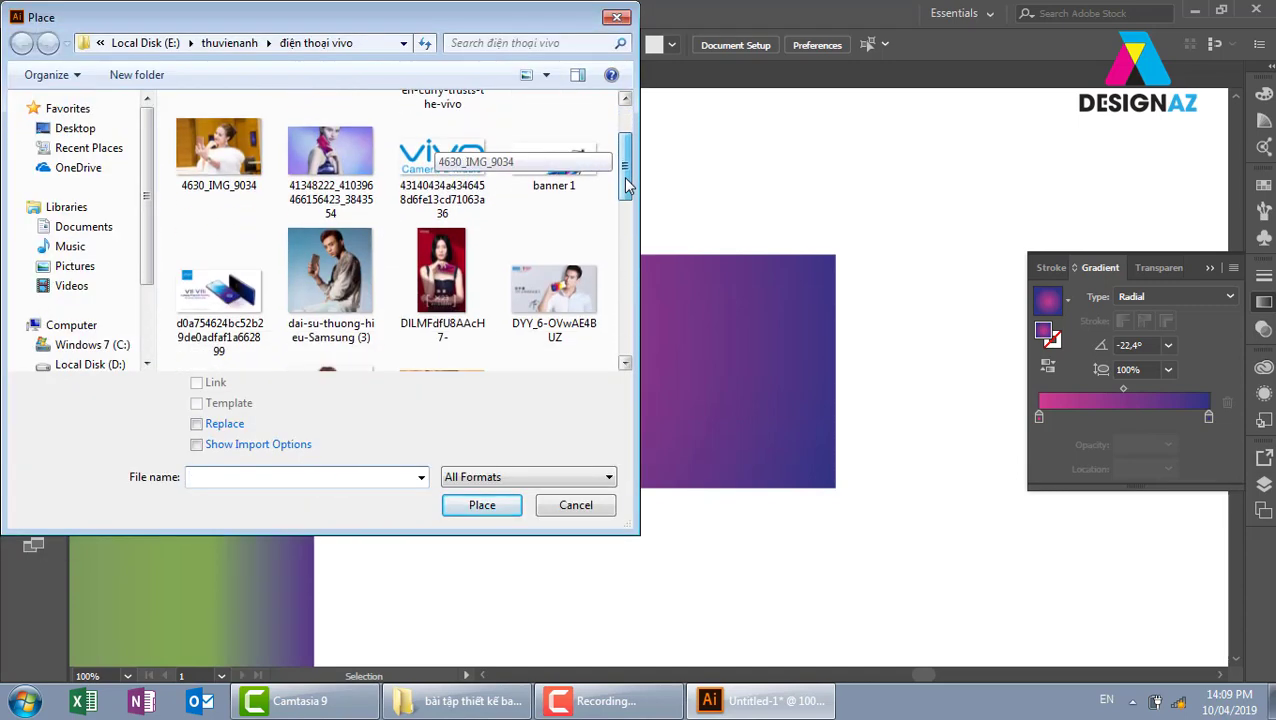
pyautogui.scroll(-2, 632, 200)
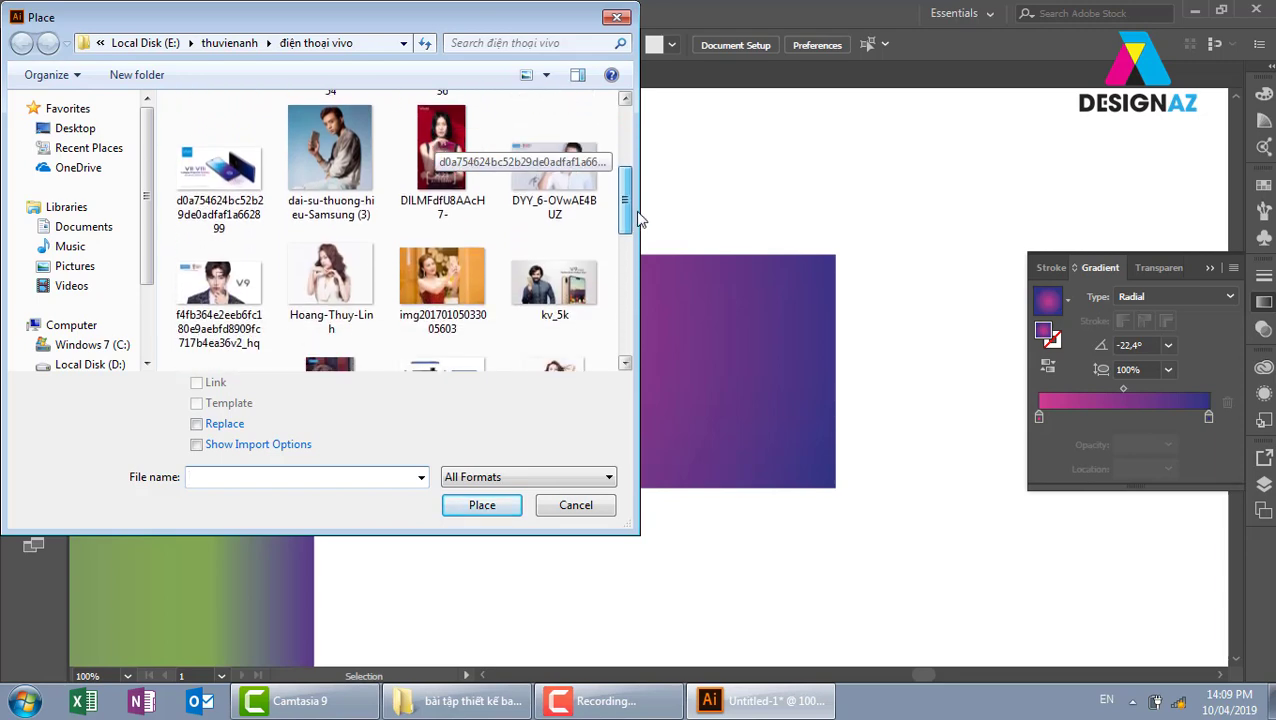
pyautogui.moveTo(645, 219)
pyautogui.mouseDown()
pyautogui.moveTo(642, 292)
pyautogui.moveTo(608, 277)
pyautogui.moveTo(614, 133)
pyautogui.mouseUp()
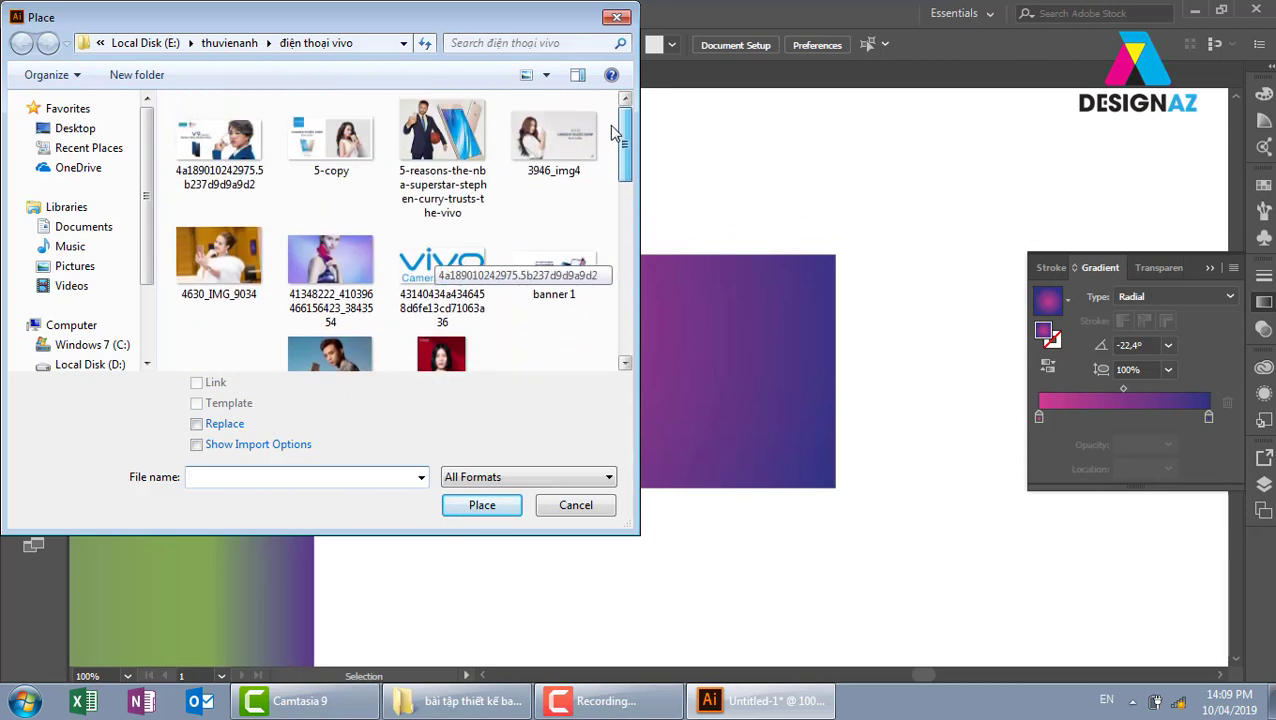
pyautogui.click(562, 160)
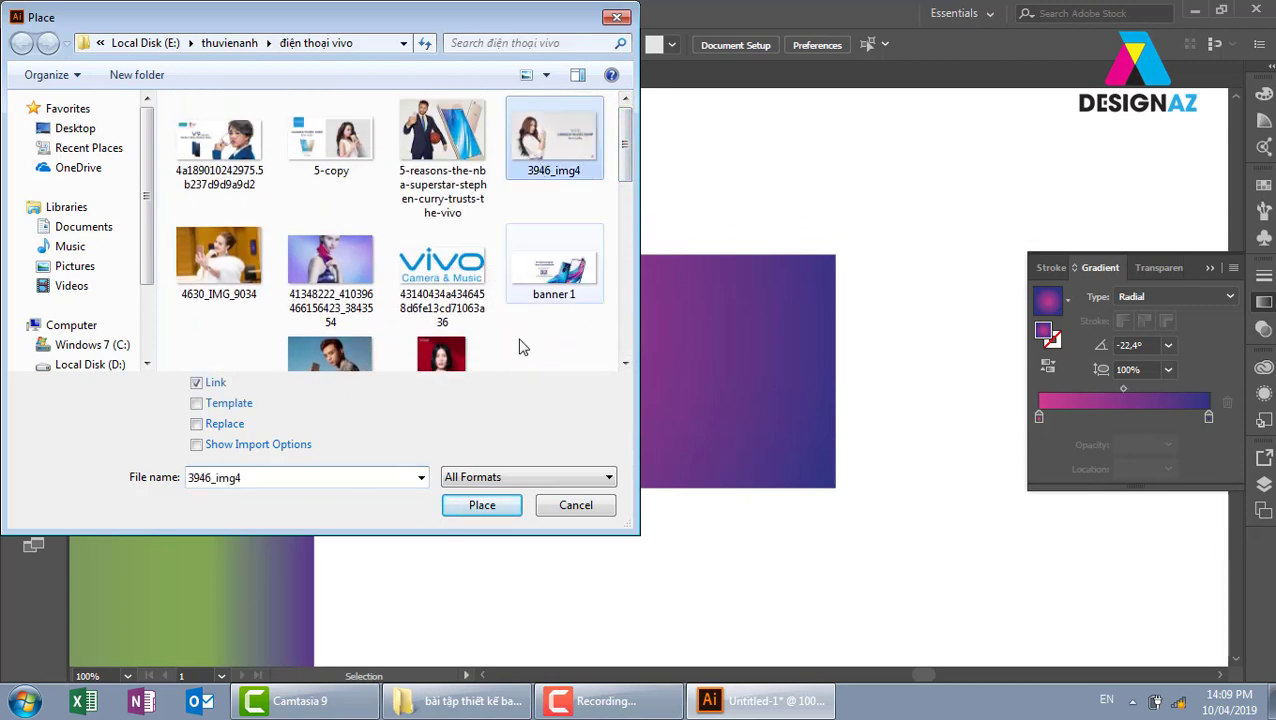
pyautogui.click(481, 505)
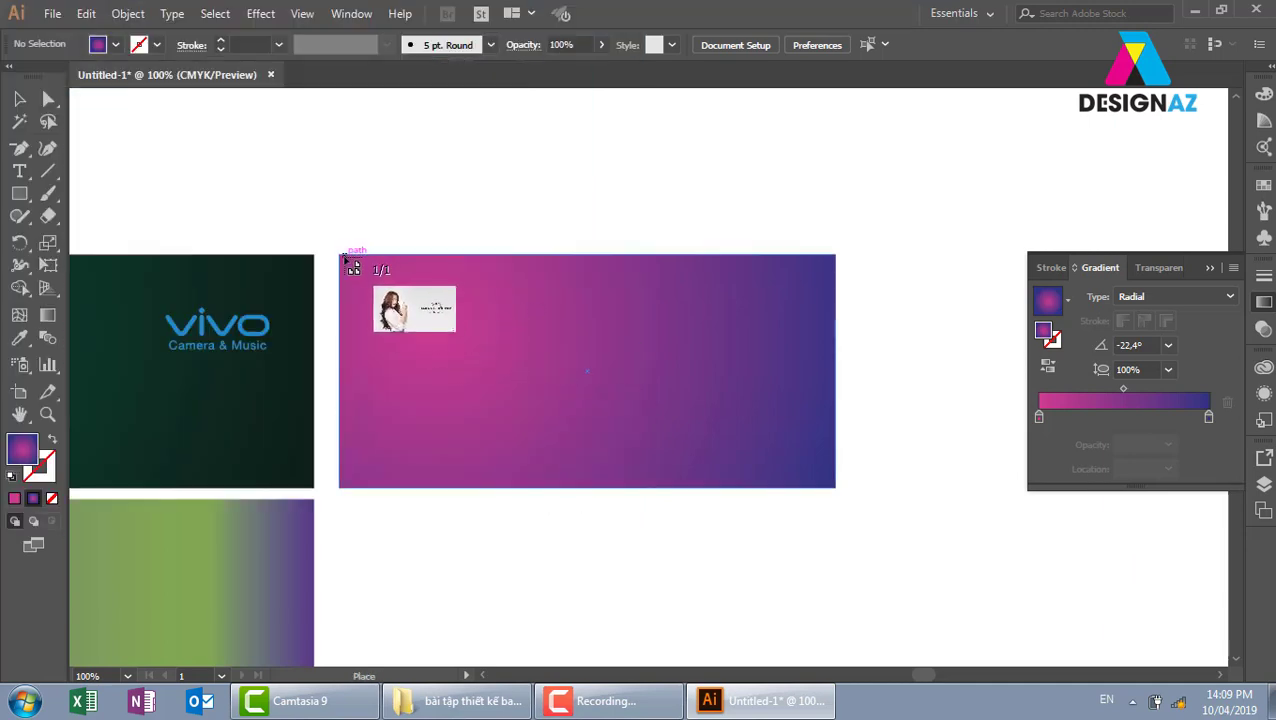
pyautogui.moveTo(345, 258); pyautogui.dragTo(756, 546)
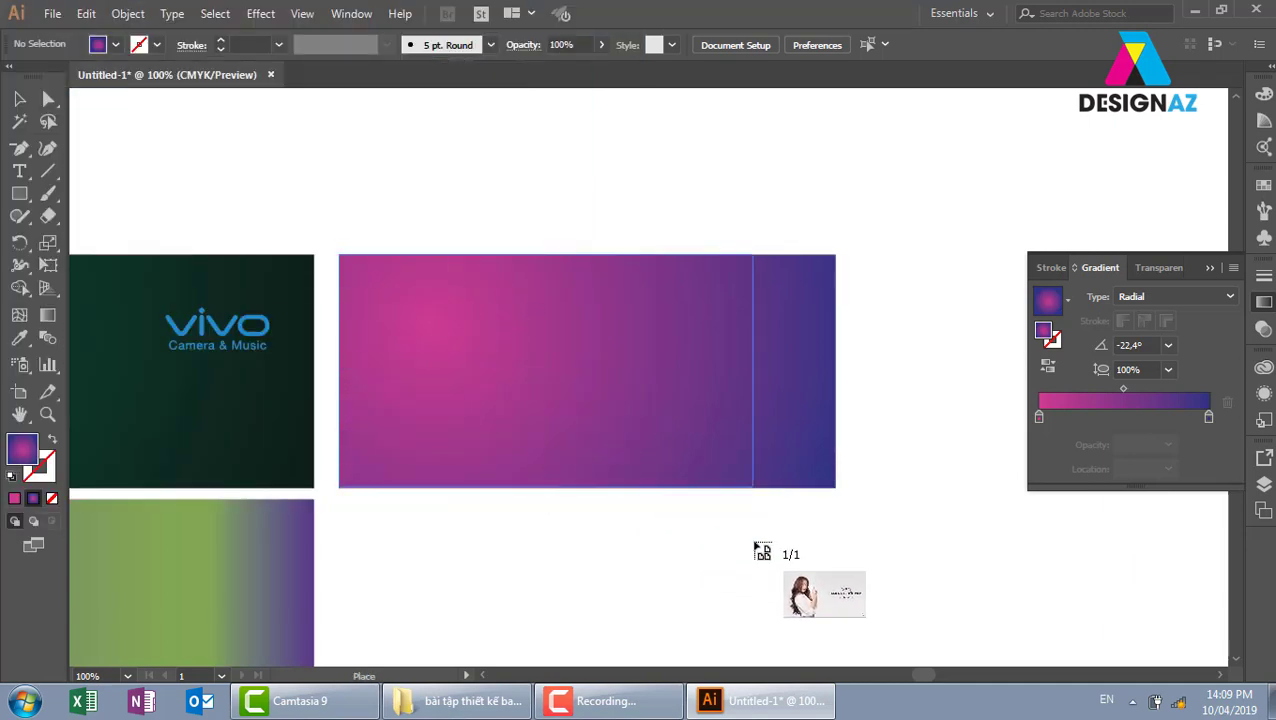
pyautogui.click(656, 200)
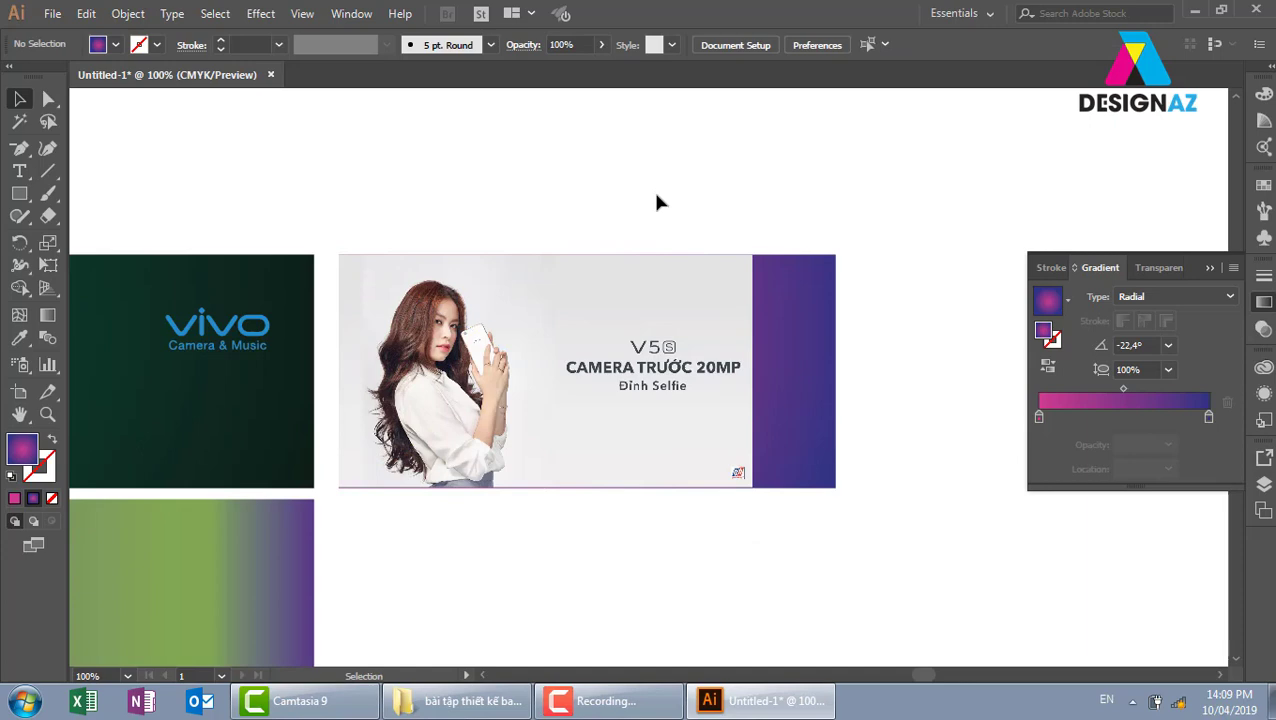
pyautogui.hotkey('ctrl', '=')
pyautogui.hotkey('ctrl', '=')
pyautogui.moveTo(612, 235)
pyautogui.mouseDown()
pyautogui.moveTo(531, 325)
pyautogui.moveTo(542, 252)
pyautogui.mouseUp()
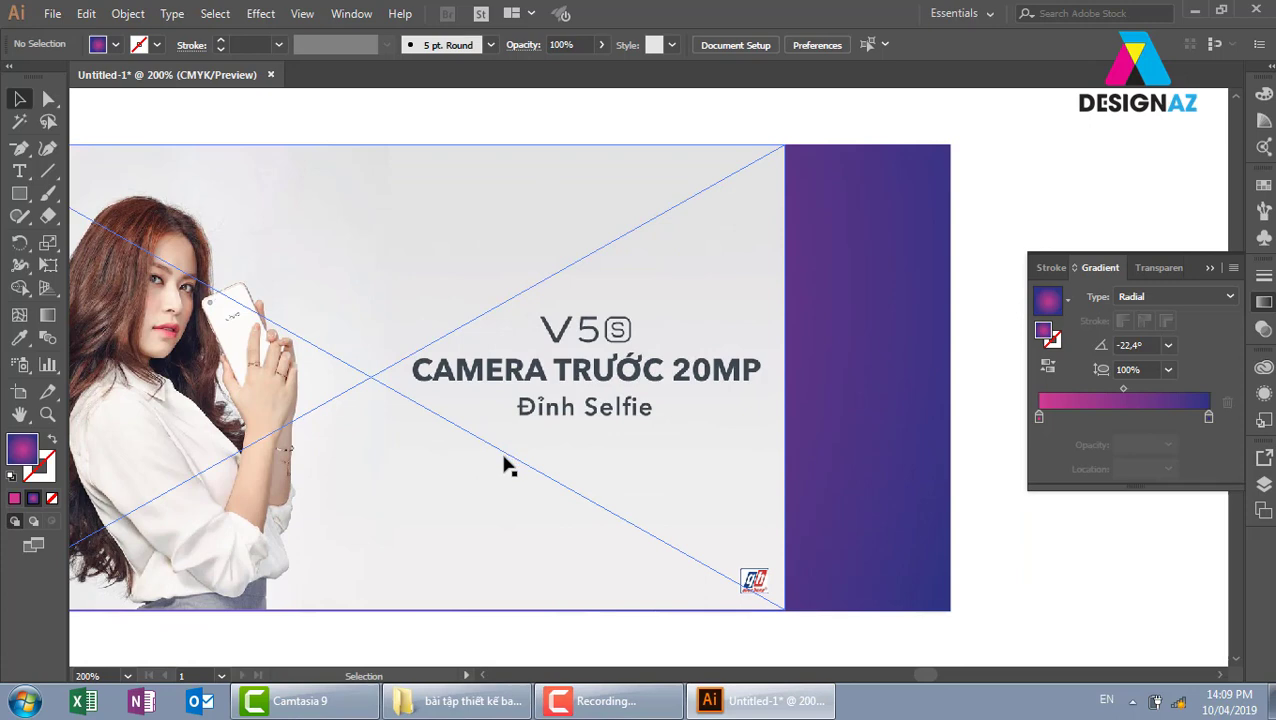
# - Type the two-line caption 'camera trước 20mp / Đỉnh Selfie' and move it above the card
pyautogui.press('t')
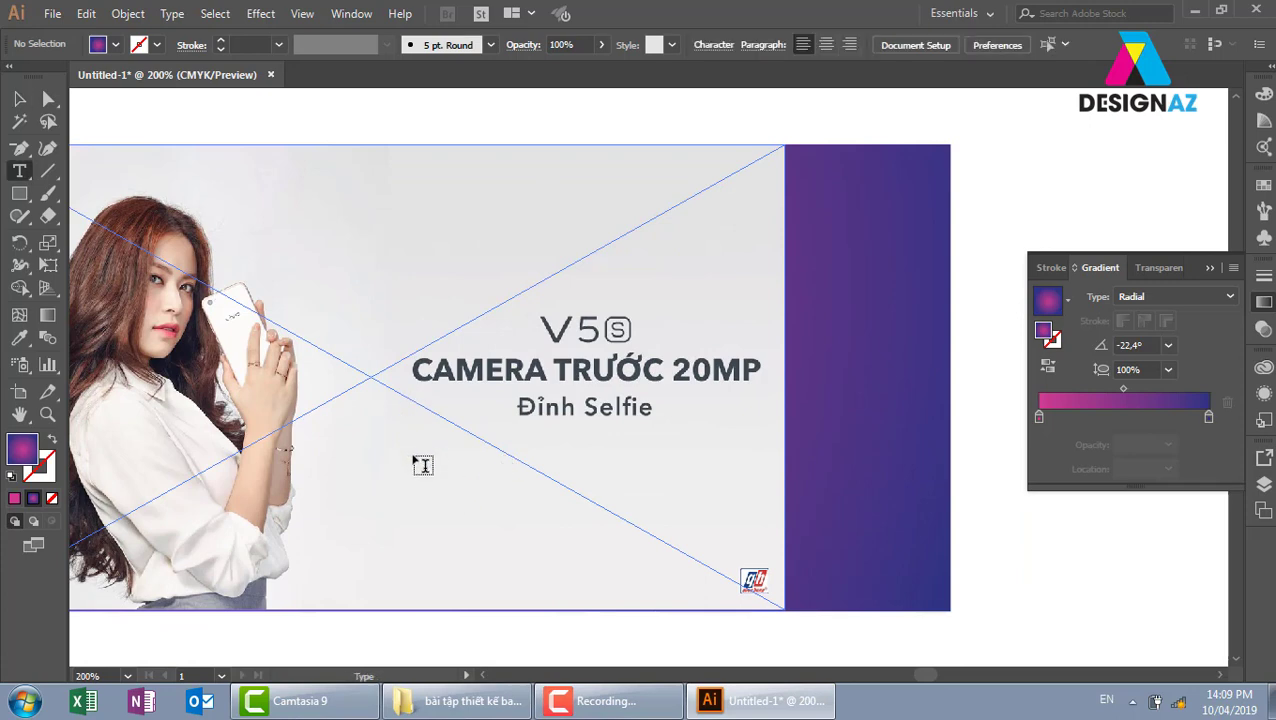
pyautogui.click(436, 490)
pyautogui.write('c')
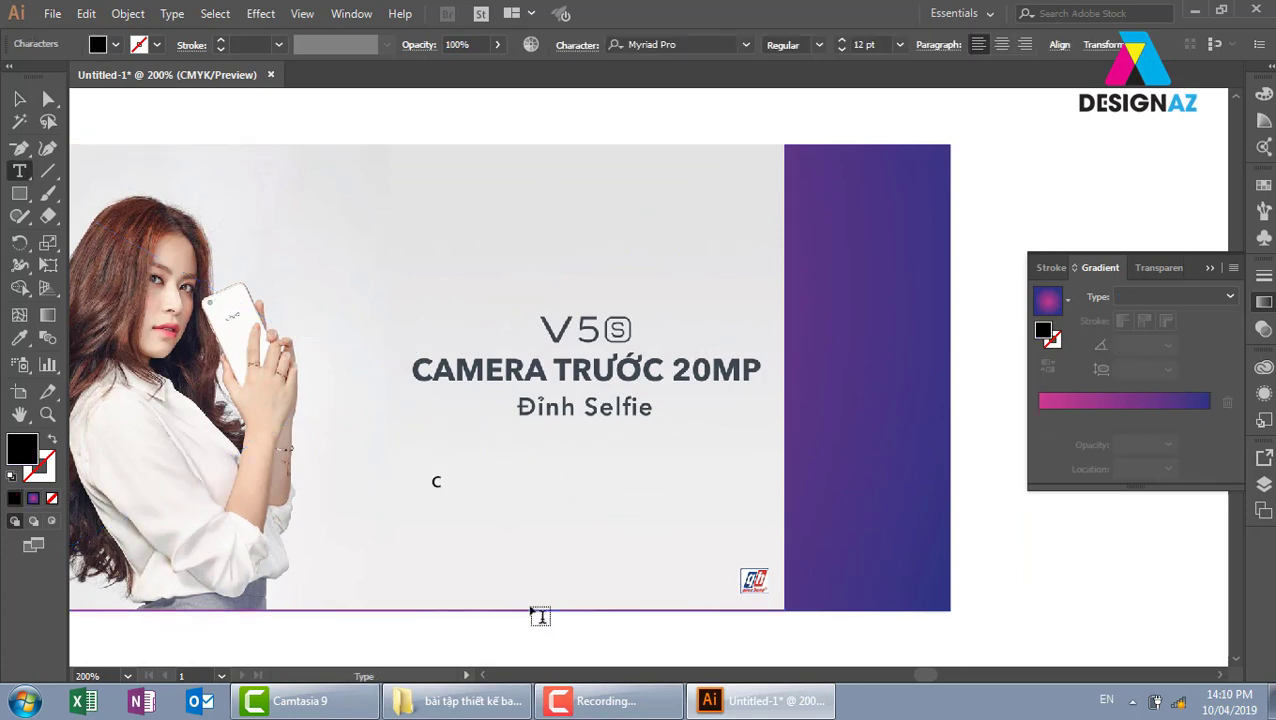
pyautogui.write('amera')
pyautogui.write(' truowcs')
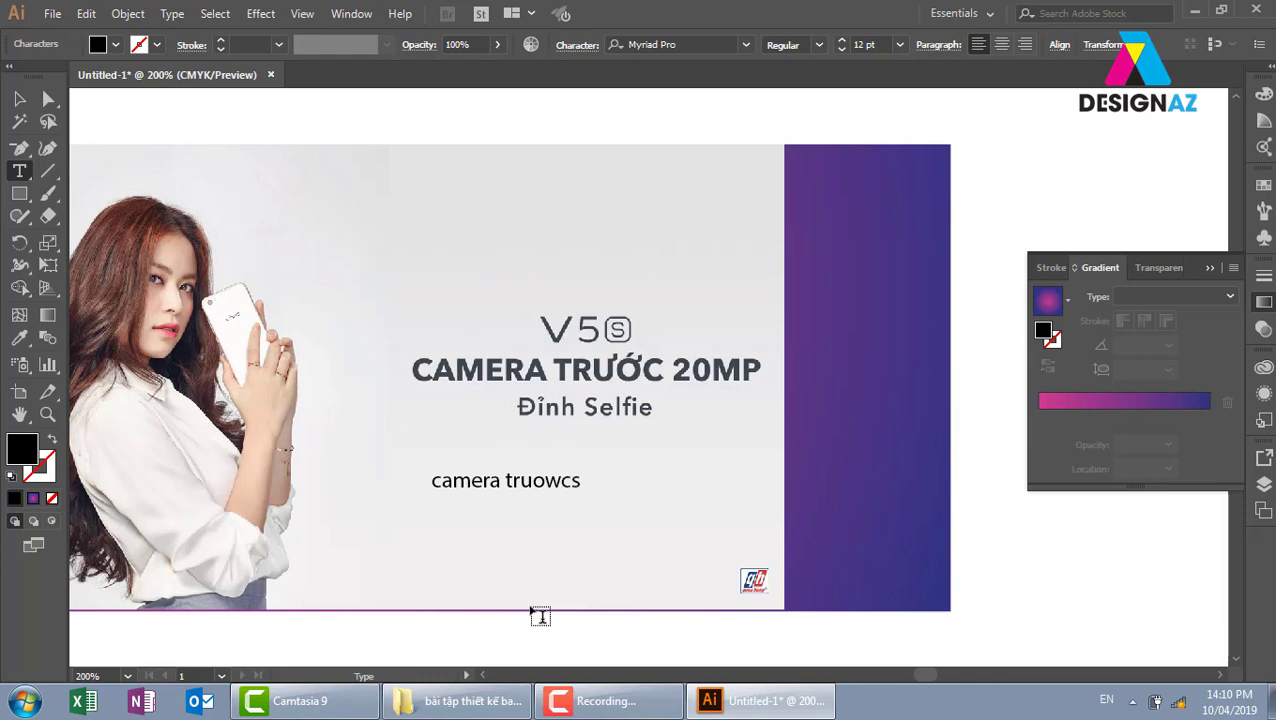
pyautogui.press('BackSpace')
pyautogui.press('BackSpace')
pyautogui.press('BackSpace')
pyautogui.press('BackSpace')
pyautogui.write('w')
pyautogui.press('BackSpace')
pyautogui.press('BackSpace')
pyautogui.write('uowcs')
pyautogui.write('20')
pyautogui.write('mp')
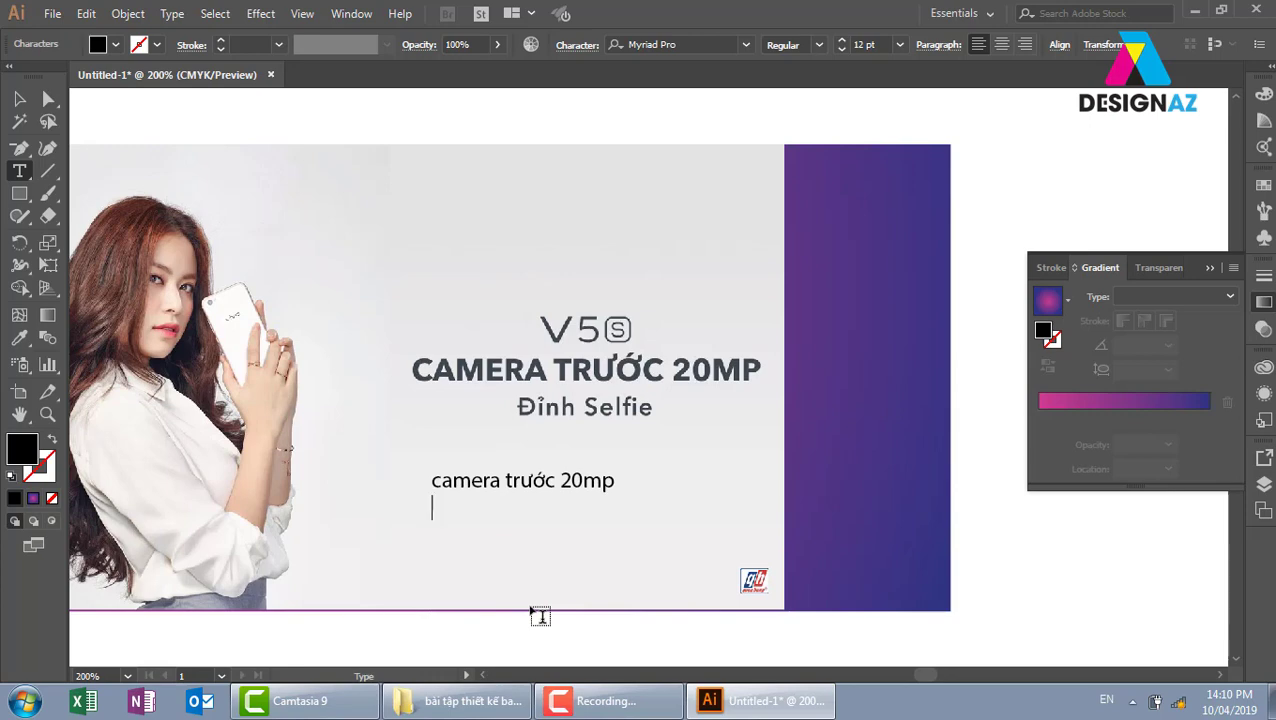
pyautogui.write('D')
pyautogui.write('S')
pyautogui.write('elfi')
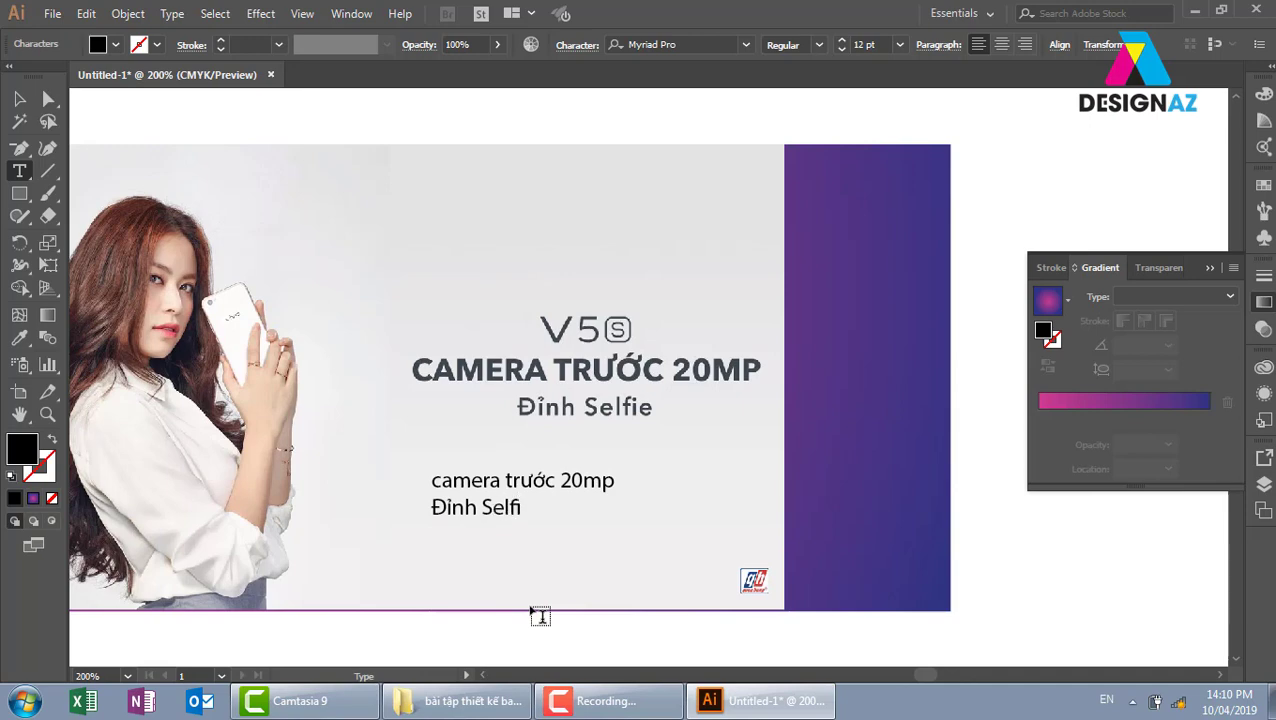
pyautogui.write('e')
pyautogui.press('Escape')
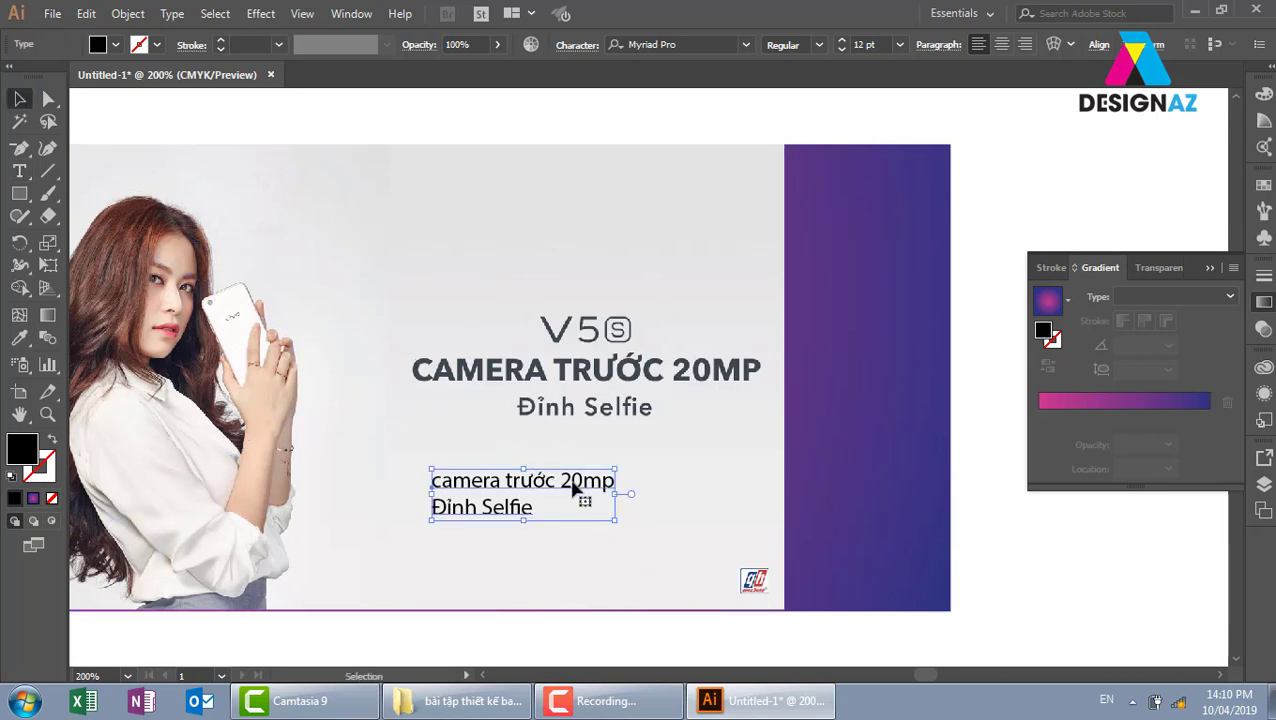
pyautogui.moveTo(572, 490)
pyautogui.mouseDown()
pyautogui.moveTo(684, 106)
pyautogui.moveTo(690, 300)
pyautogui.mouseUp()
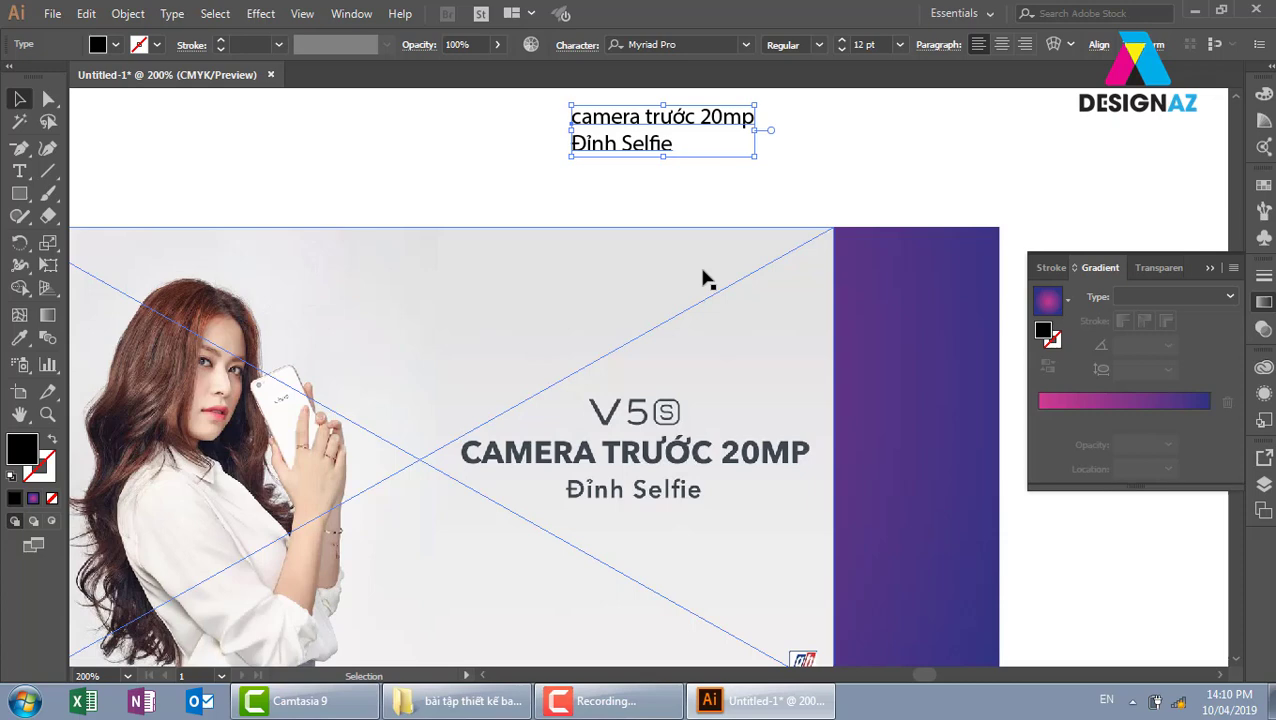
# - Select only the placed banner photo and show its Transparency panel at Normal, 100%
pyautogui.hotkey('ctrl', '-')
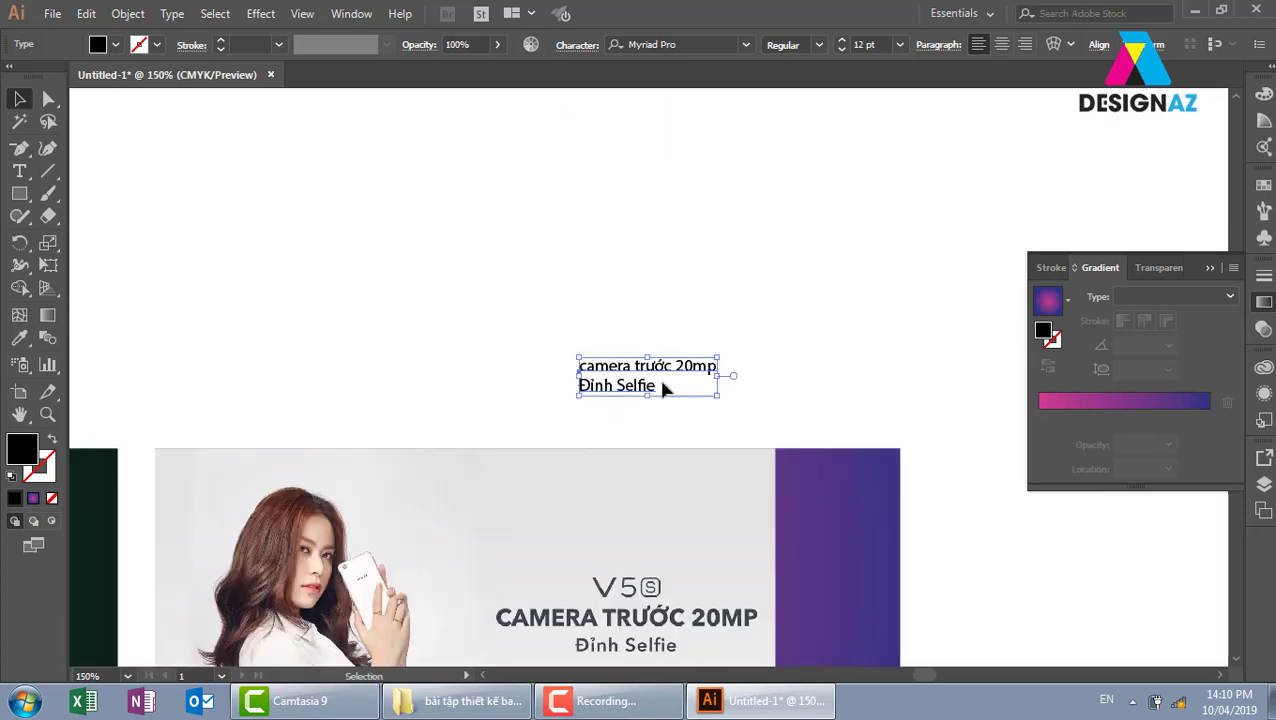
pyautogui.moveTo(480, 613)
pyautogui.mouseDown()
pyautogui.moveTo(494, 453)
pyautogui.moveTo(484, 369)
pyautogui.mouseUp()
pyautogui.keyDown('shift'); pyautogui.click(307, 360); pyautogui.keyUp('shift')
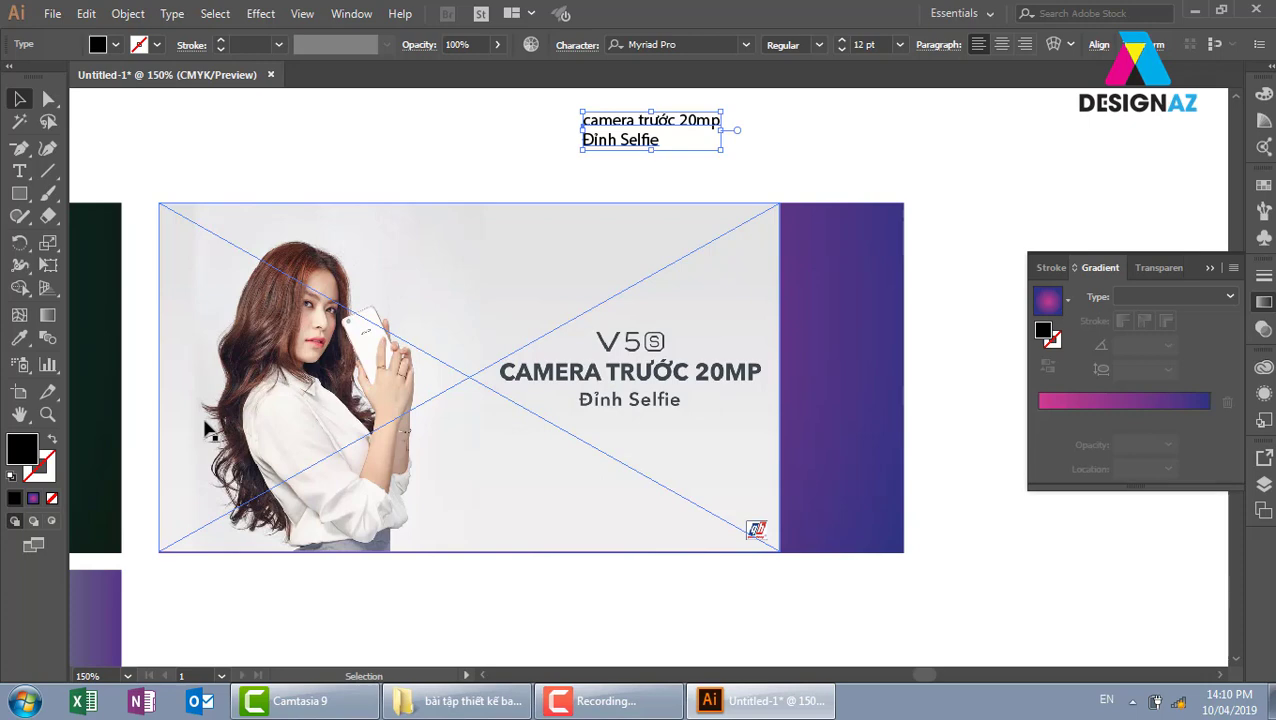
pyautogui.click(406, 162)
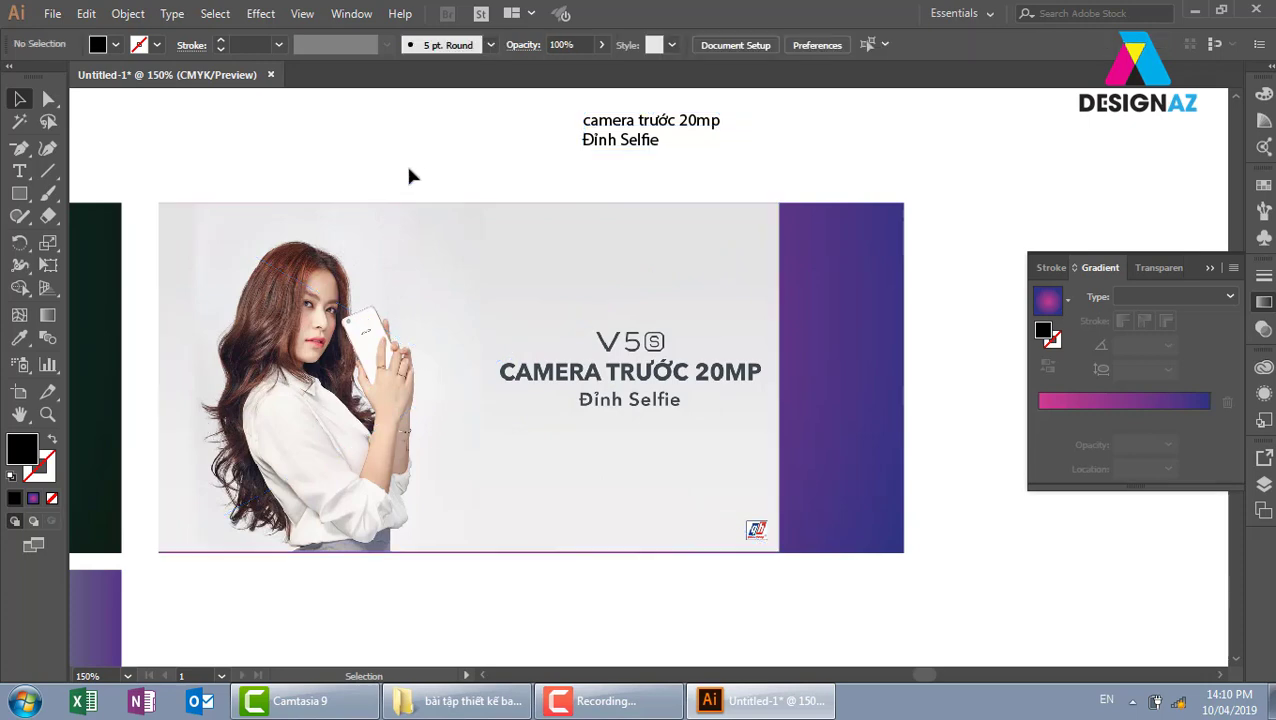
pyautogui.click(478, 373)
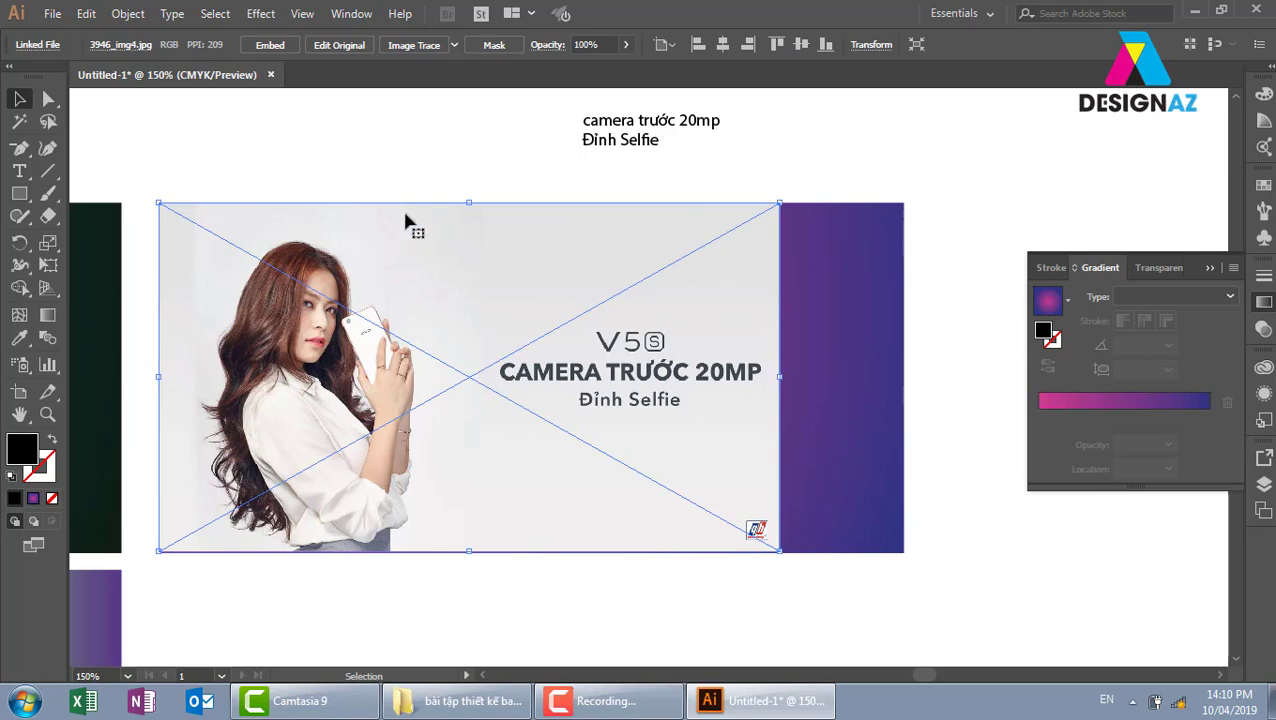
pyautogui.click(379, 173)
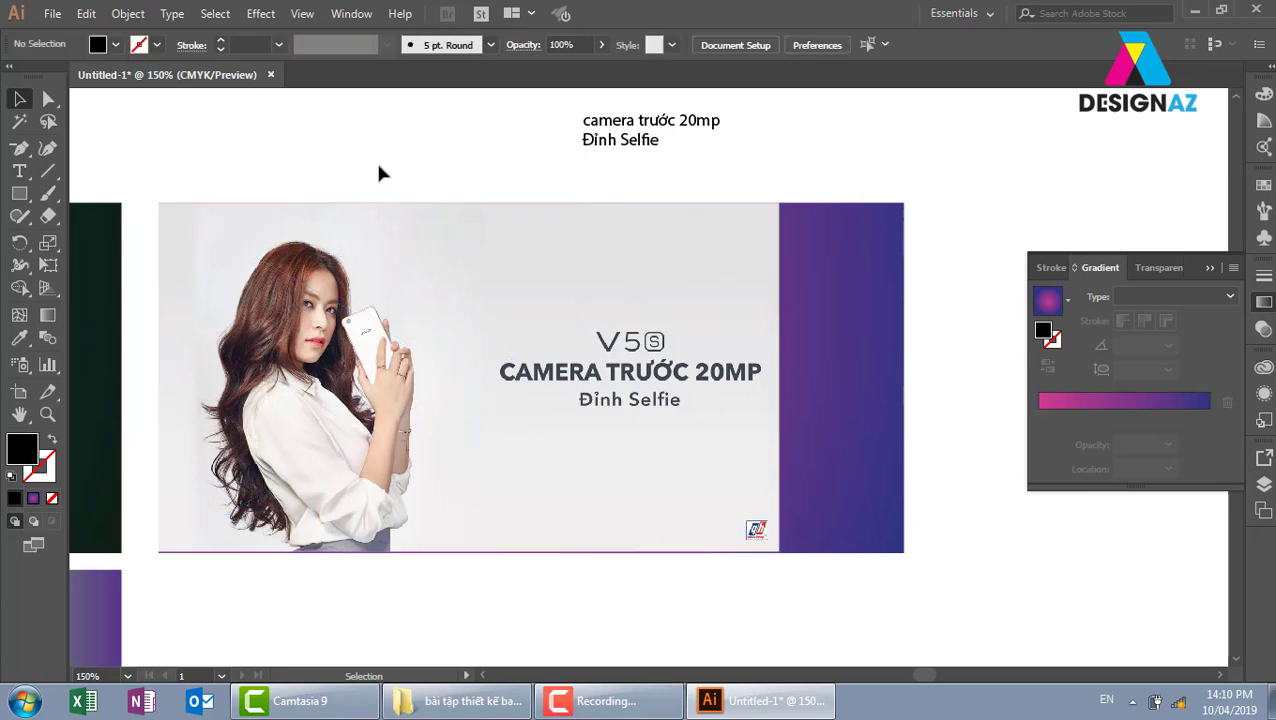
pyautogui.click(365, 352)
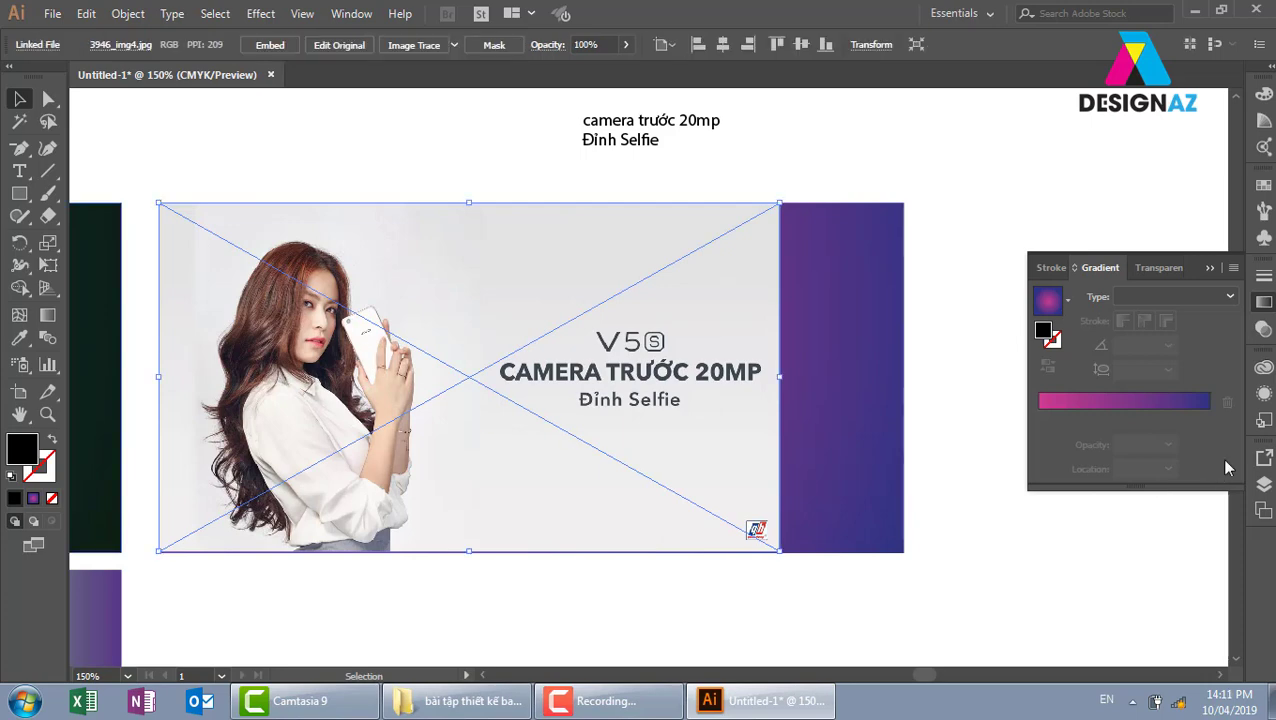
pyautogui.click(1262, 331)
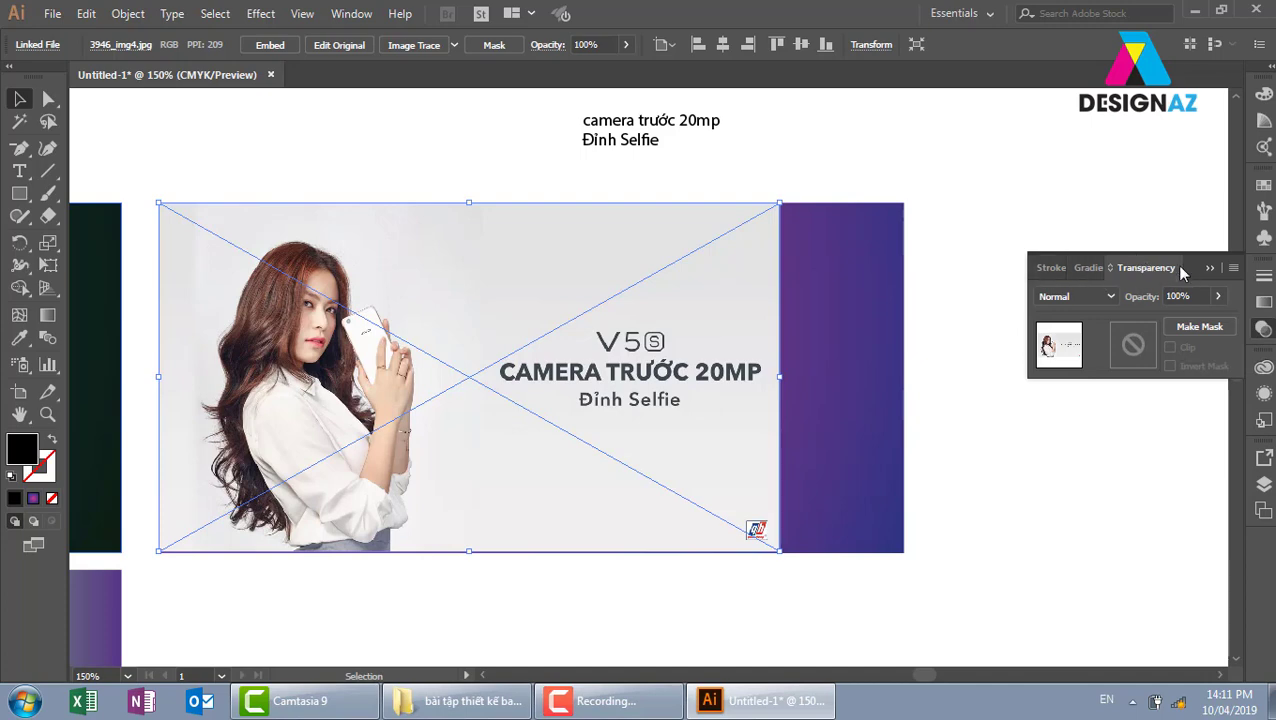
# - Make an unclipped opacity mask and draw a mask rectangle covering the banner photo
pyautogui.doubleClick(1136, 347)
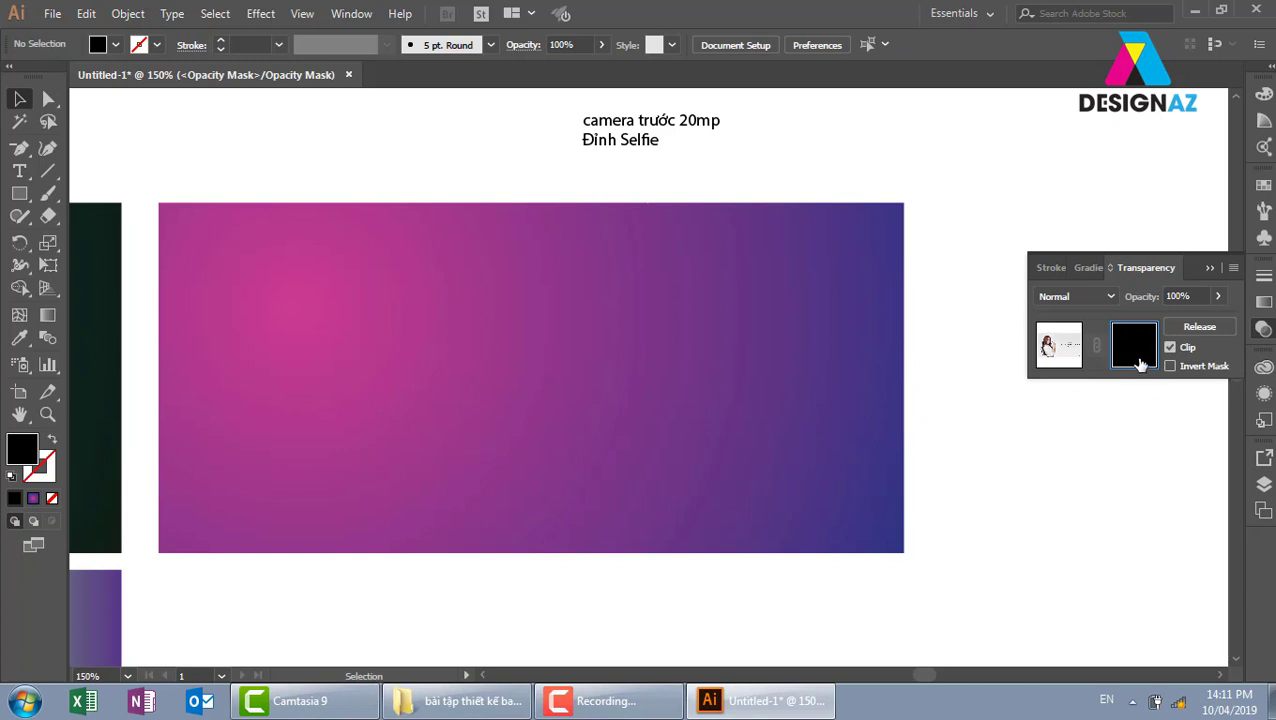
pyautogui.click(1171, 349)
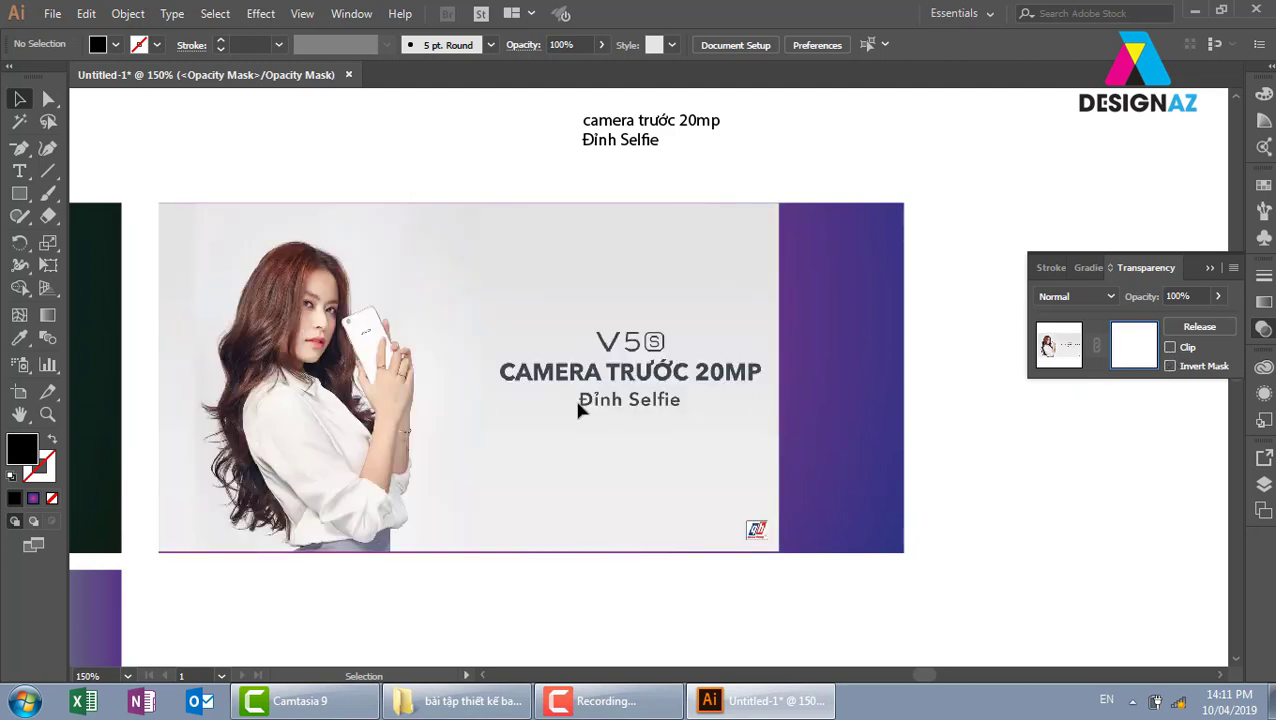
pyautogui.click(19, 193)
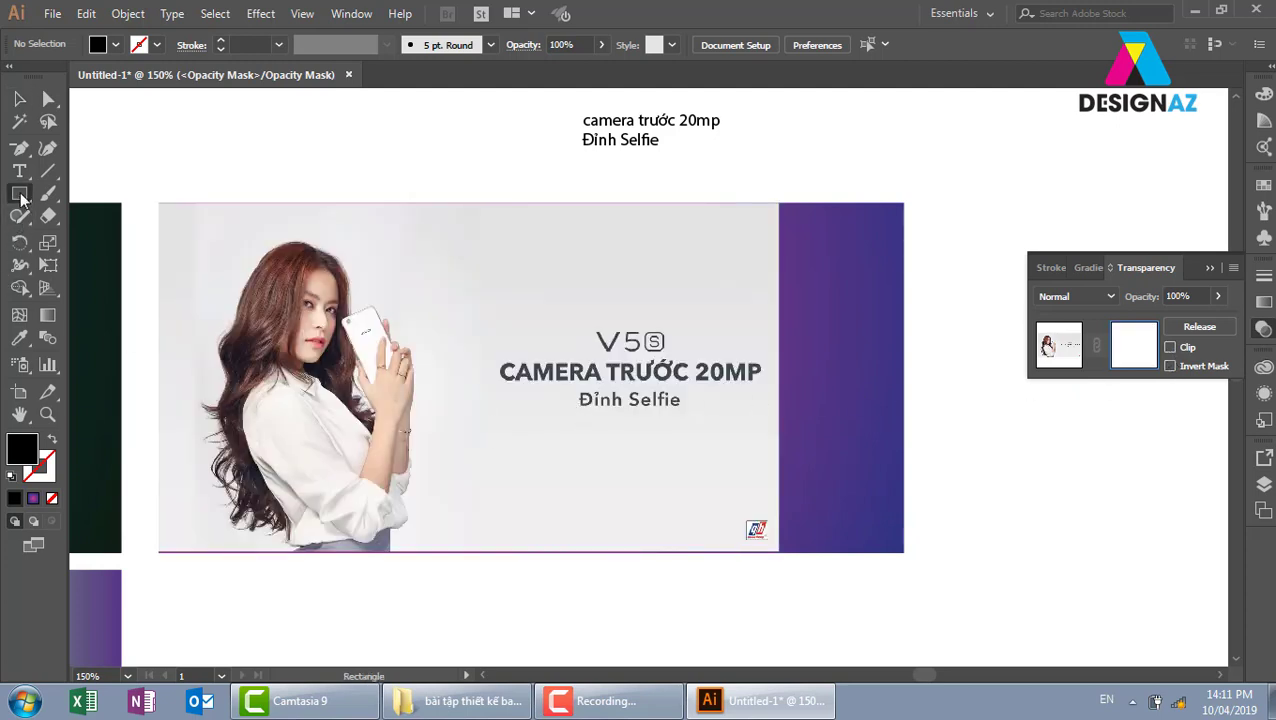
pyautogui.moveTo(148, 188); pyautogui.dragTo(791, 567)
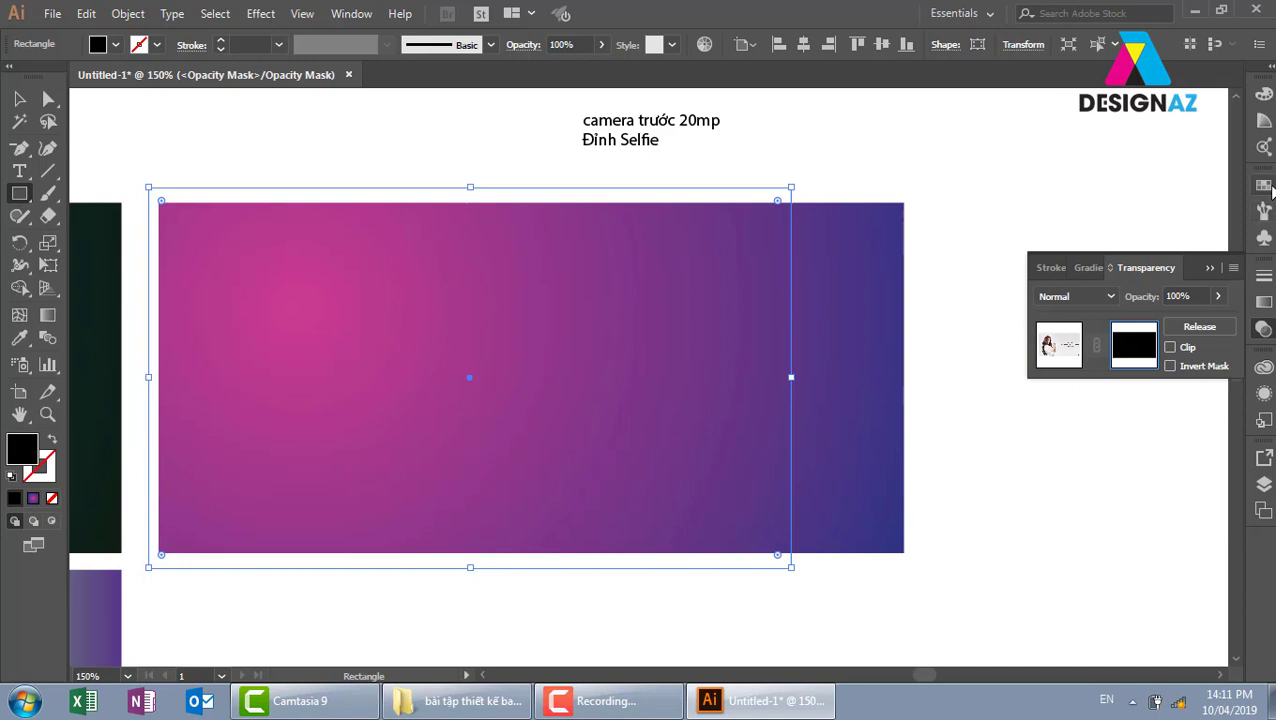
# - Fill the mask rectangle with white from the Swatches panel
pyautogui.click(1266, 187)
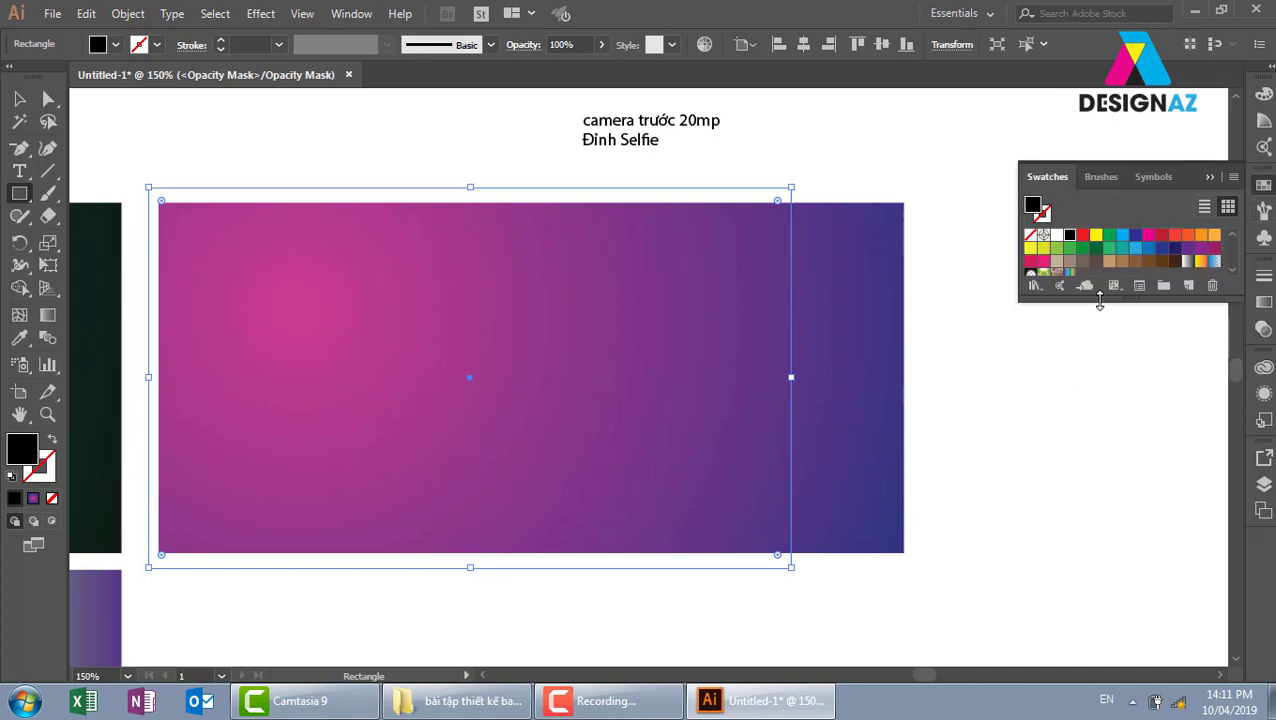
pyautogui.moveTo(1099, 302); pyautogui.dragTo(1110, 388)
pyautogui.click(1136, 289)
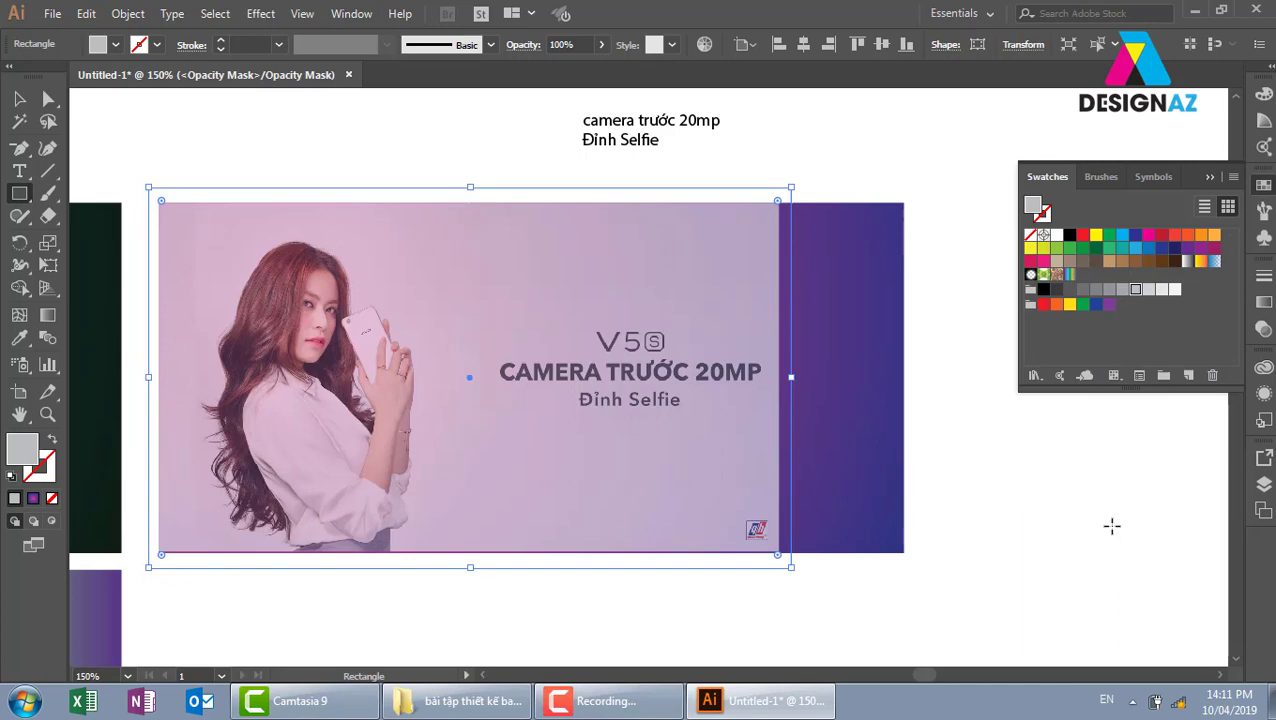
pyautogui.click(1057, 235)
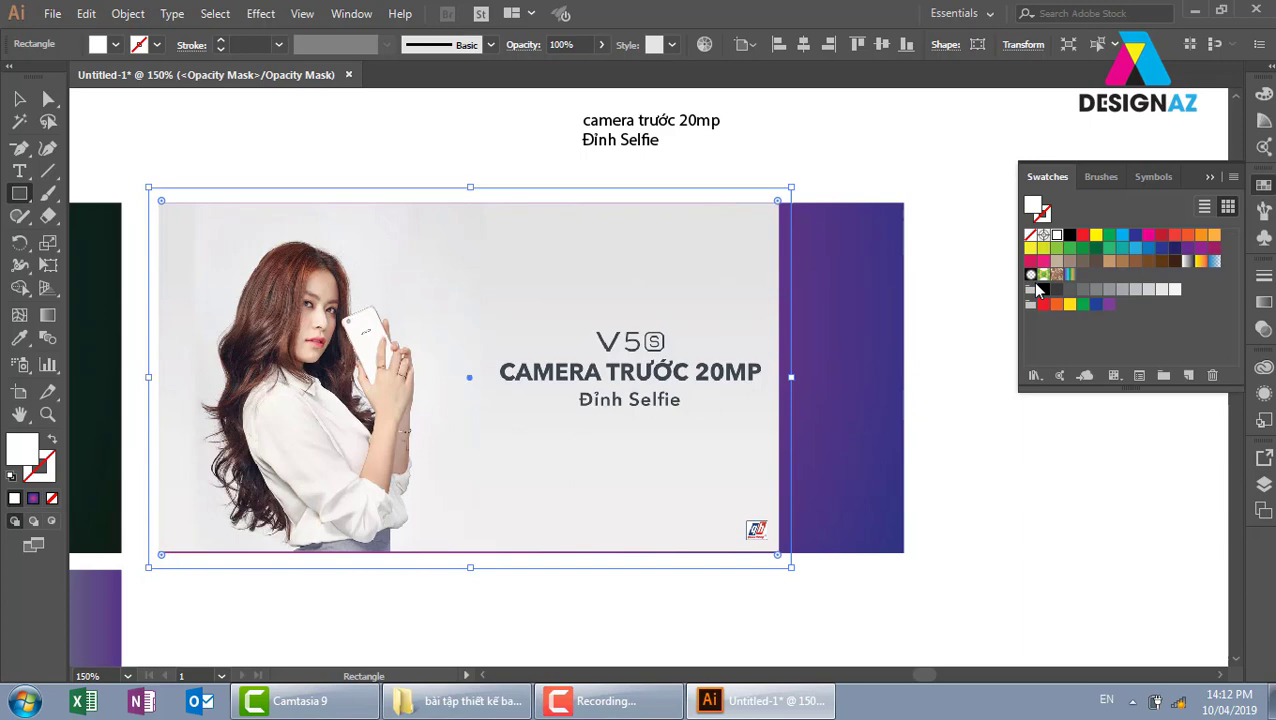
# - Fill the photo's opacity mask with the White, Black gradient swatch
pyautogui.click(1263, 329)
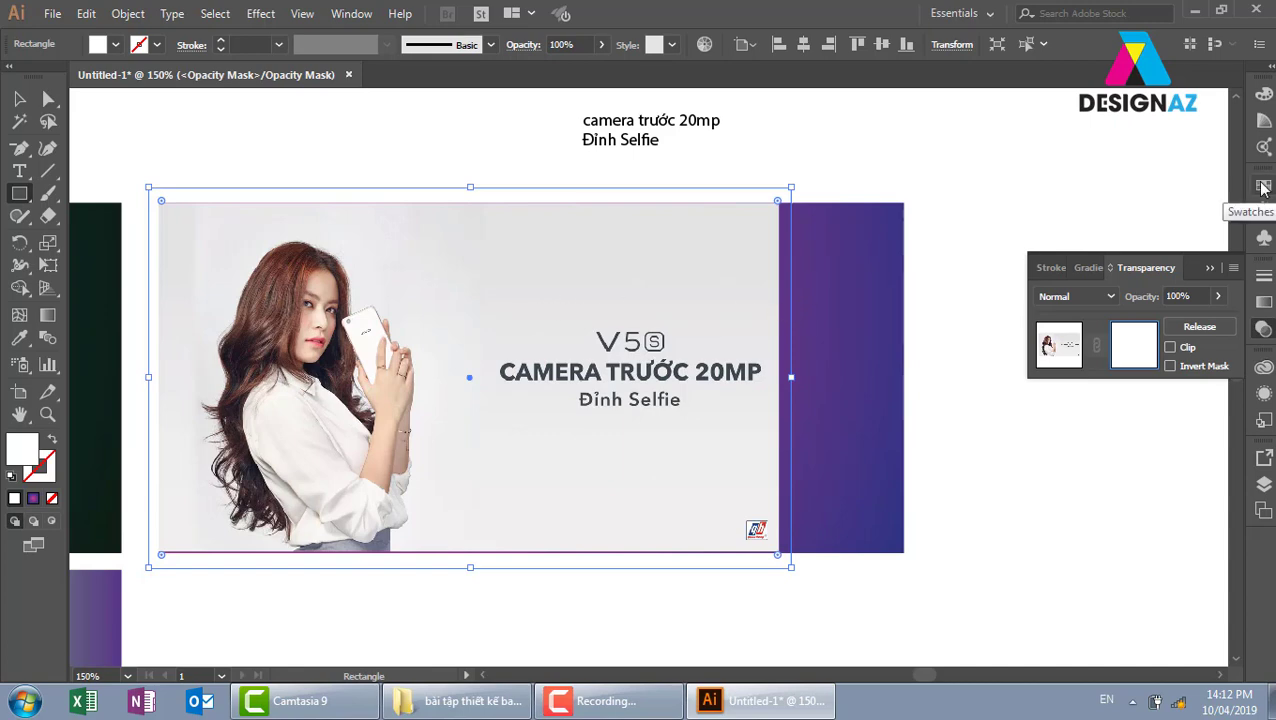
pyautogui.click(1263, 187)
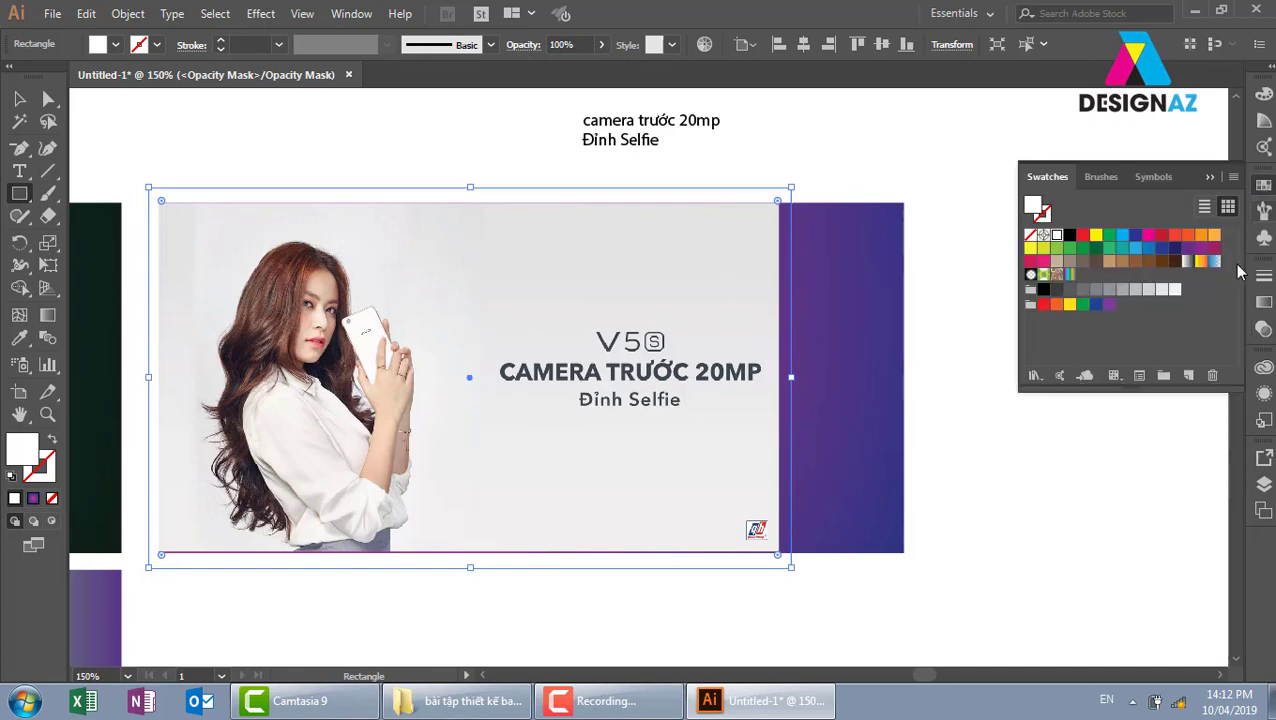
pyautogui.click(1187, 262)
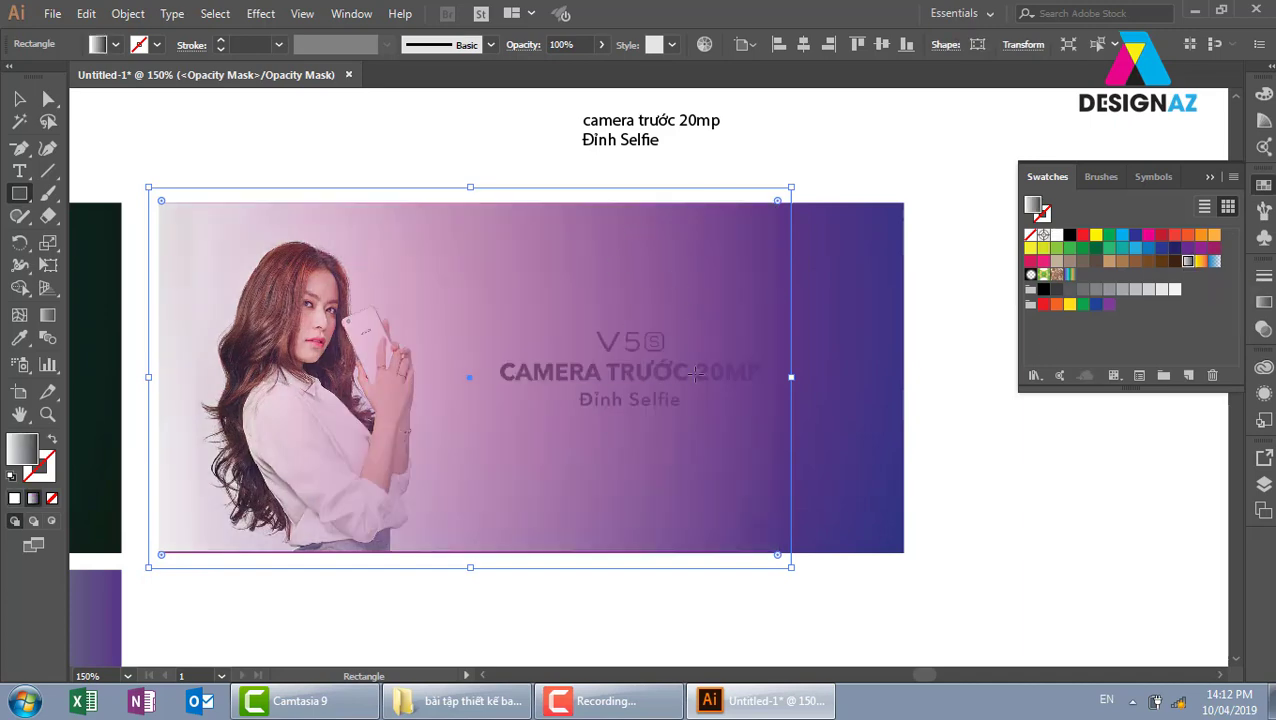
pyautogui.click(1265, 332)
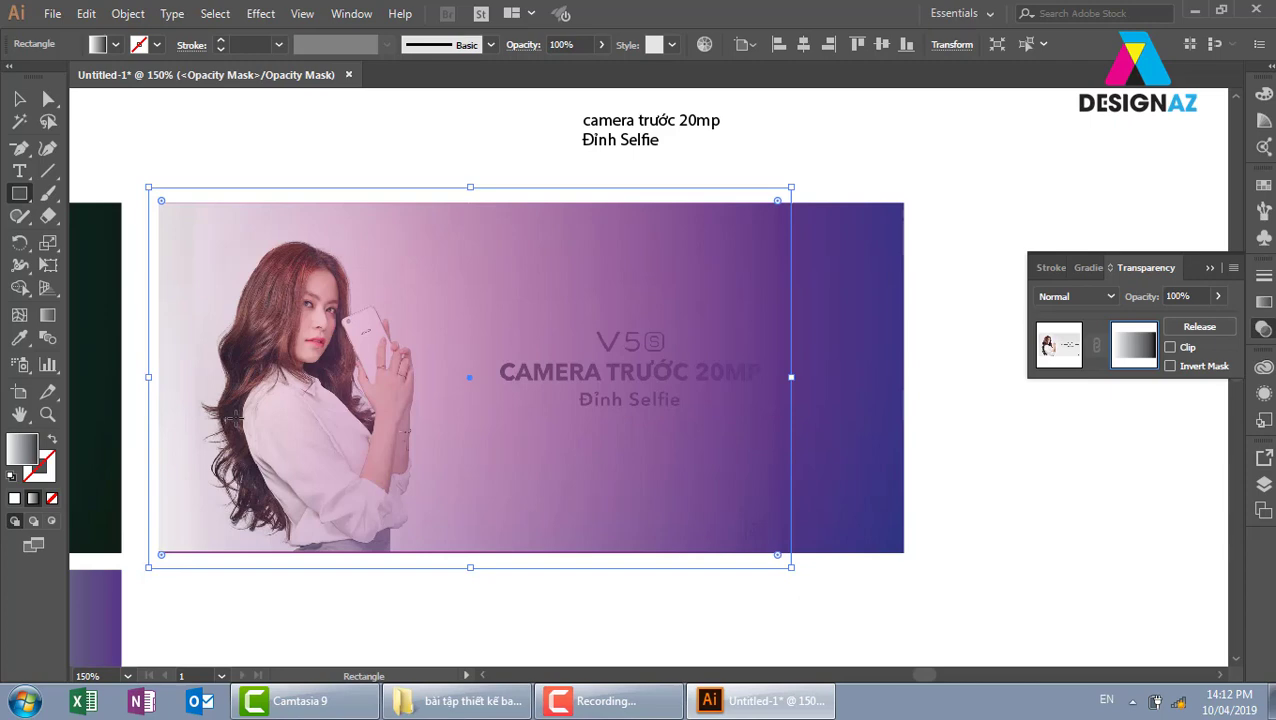
pyautogui.click(47, 315)
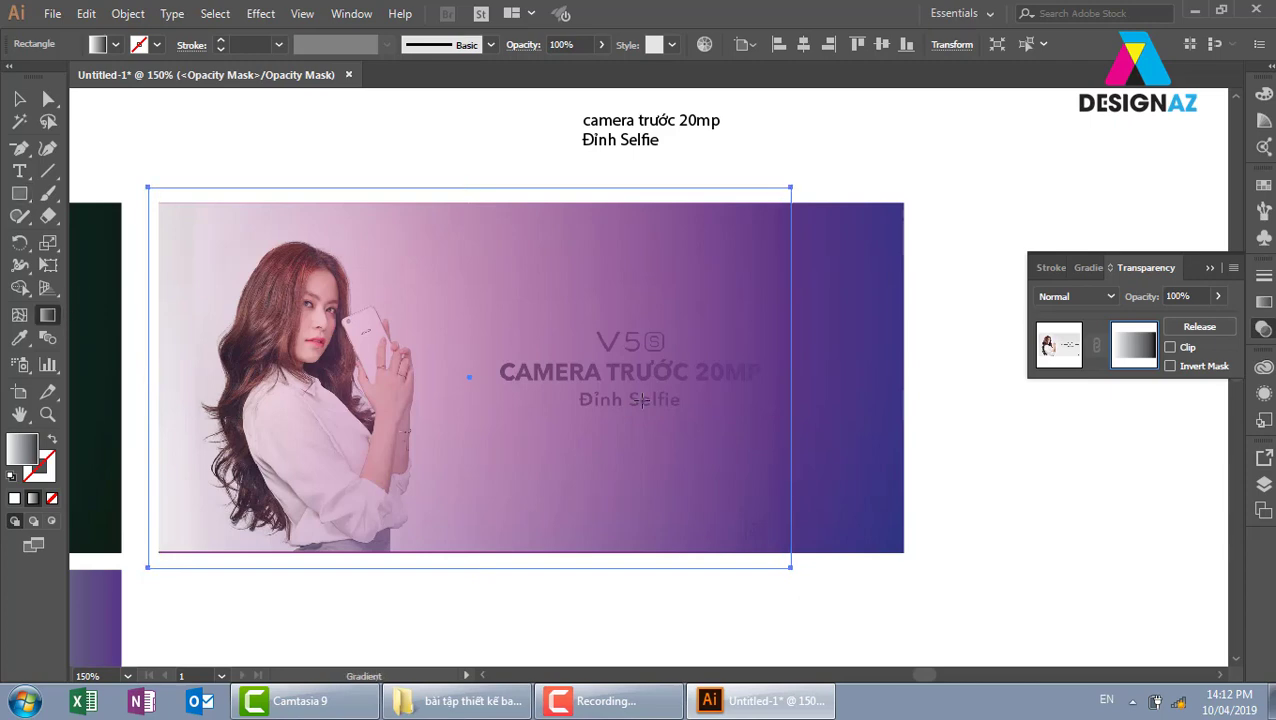
# - Redraw the mask gradient from the model's shoulder rightward, then exit mask editing
pyautogui.moveTo(438, 373); pyautogui.dragTo(533, 375)
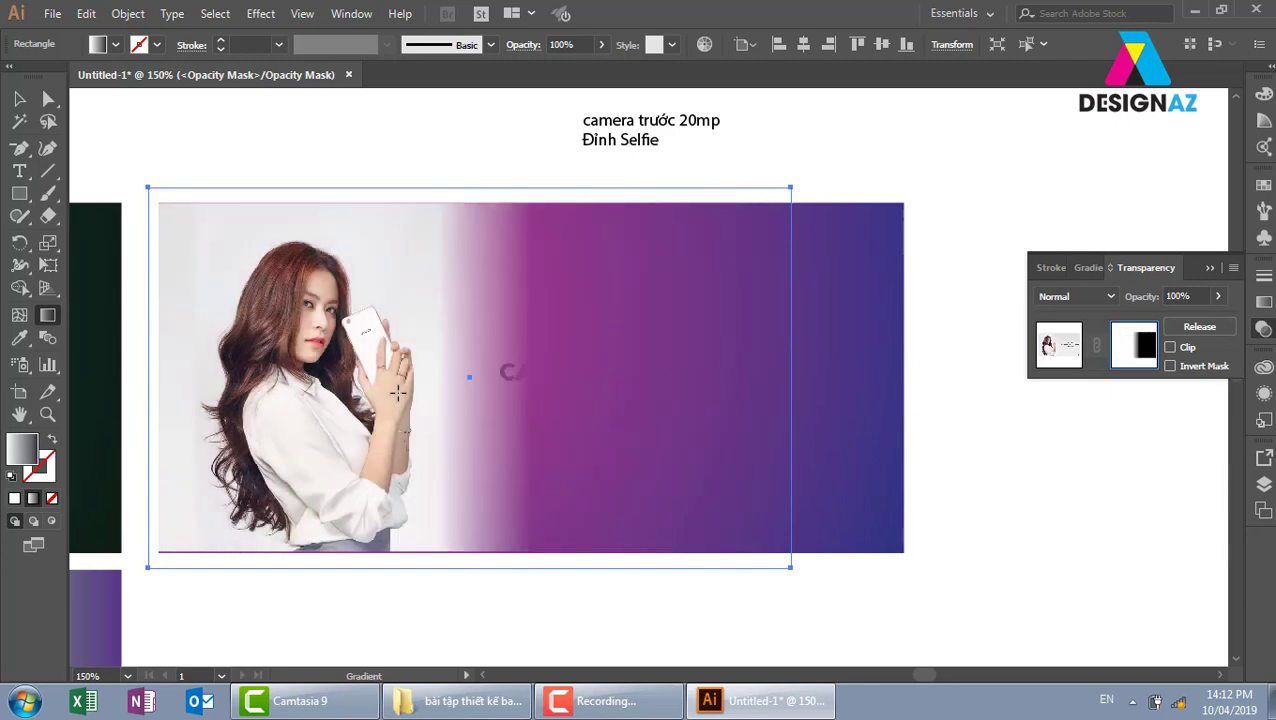
pyautogui.moveTo(283, 379); pyautogui.dragTo(487, 379)
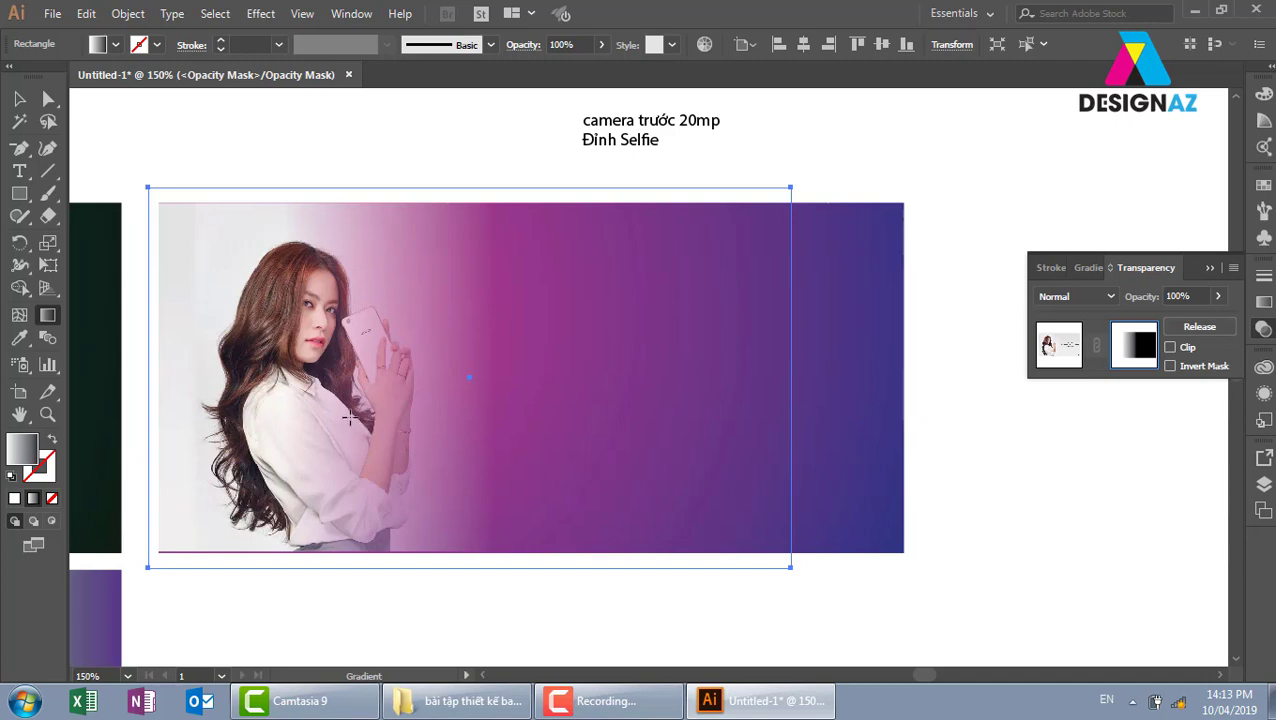
pyautogui.moveTo(349, 417)
pyautogui.mouseDown()
pyautogui.moveTo(788, 417)
pyautogui.moveTo(938, 439)
pyautogui.moveTo(858, 440)
pyautogui.moveTo(944, 426)
pyautogui.moveTo(790, 418)
pyautogui.moveTo(957, 436)
pyautogui.moveTo(823, 416)
pyautogui.moveTo(968, 424)
pyautogui.mouseUp()
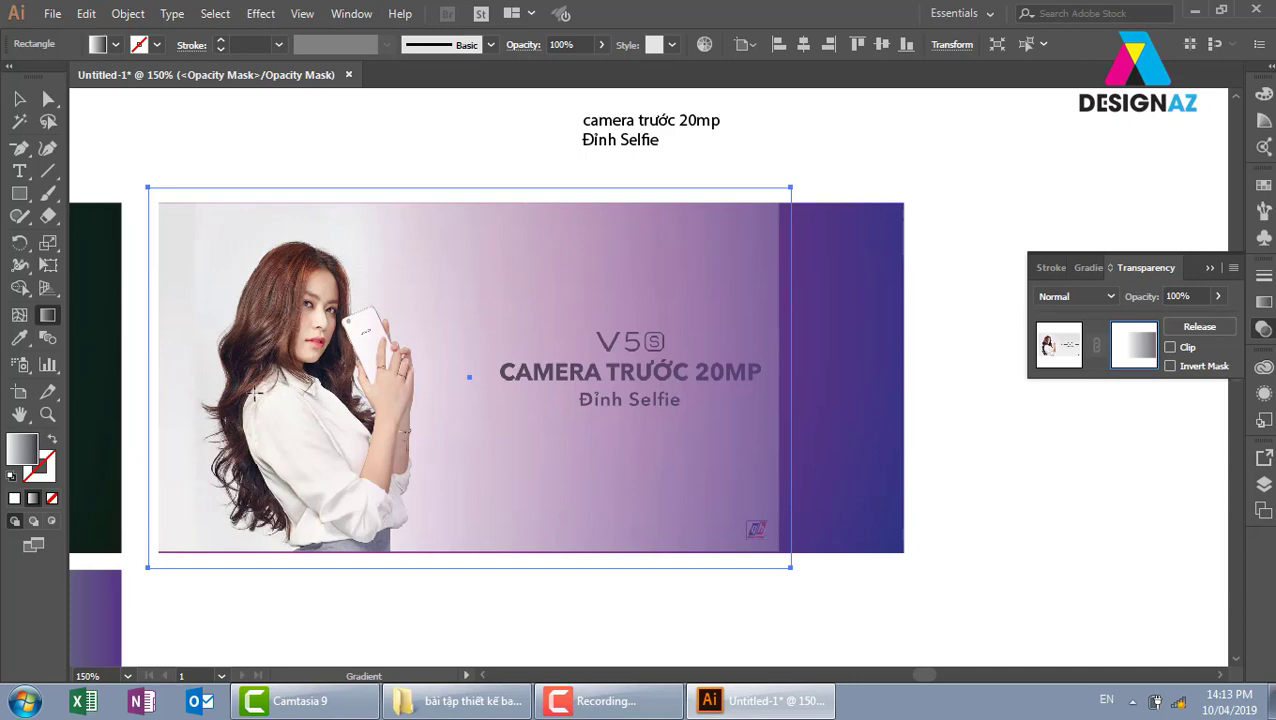
pyautogui.moveTo(281, 396); pyautogui.dragTo(524, 424)
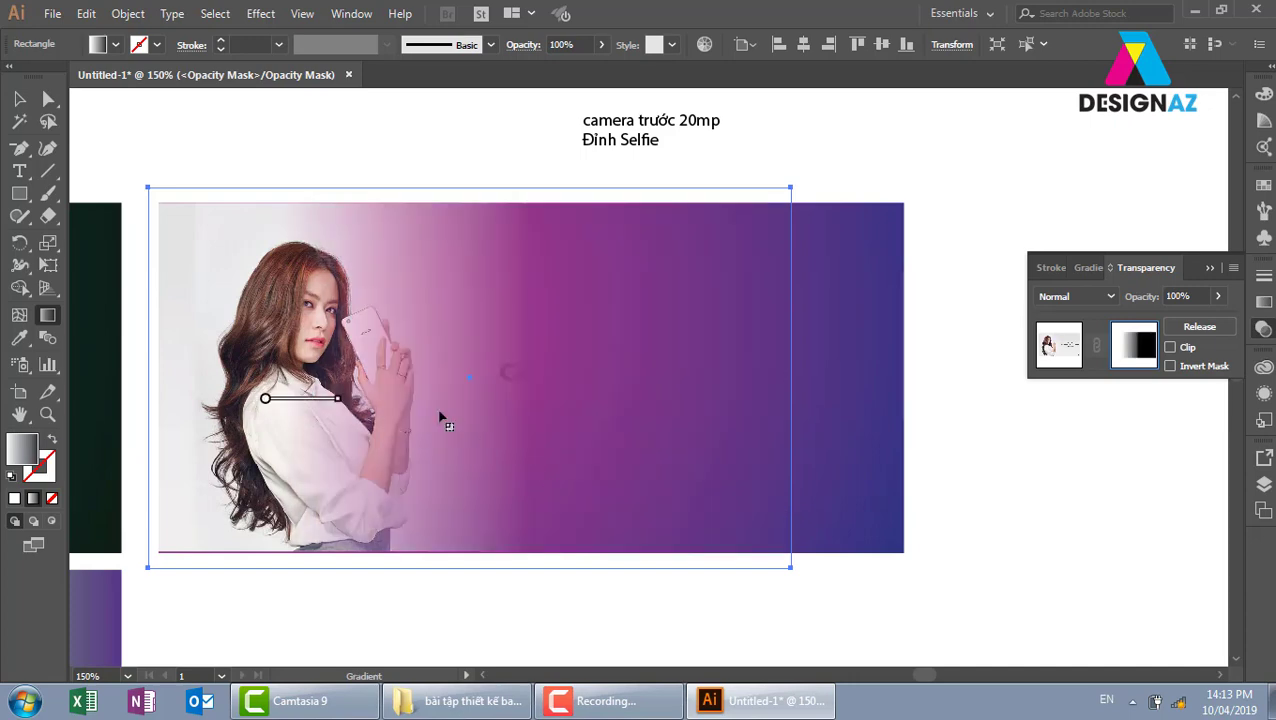
pyautogui.moveTo(228, 390)
pyautogui.mouseDown()
pyautogui.moveTo(463, 390)
pyautogui.moveTo(505, 408)
pyautogui.mouseUp()
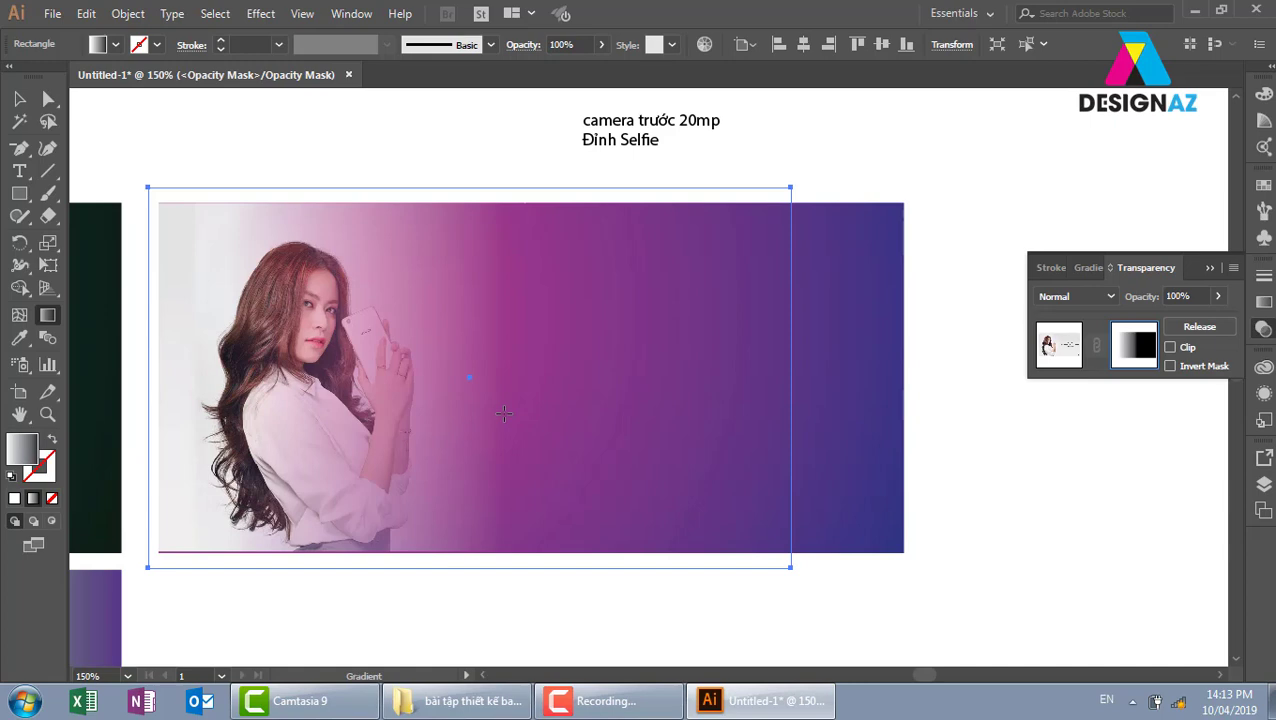
pyautogui.click(1056, 344)
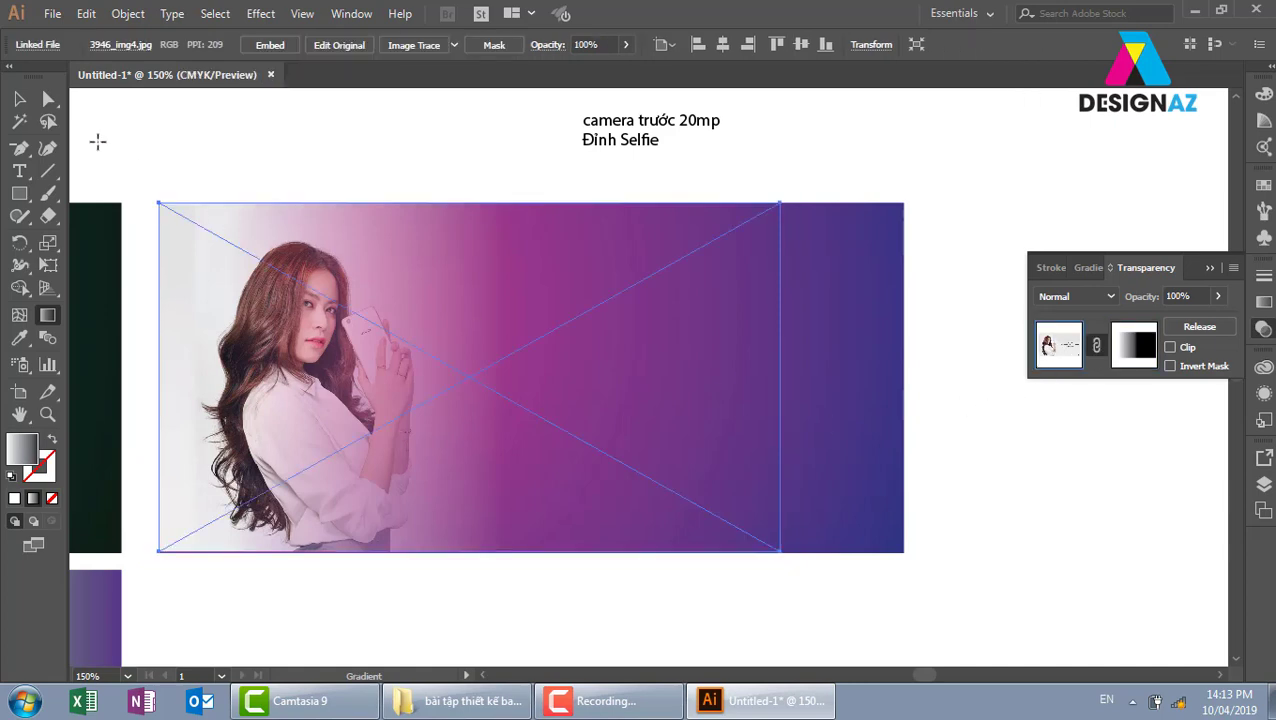
# - Select the masked model photo as a whole object
pyautogui.click(19, 98)
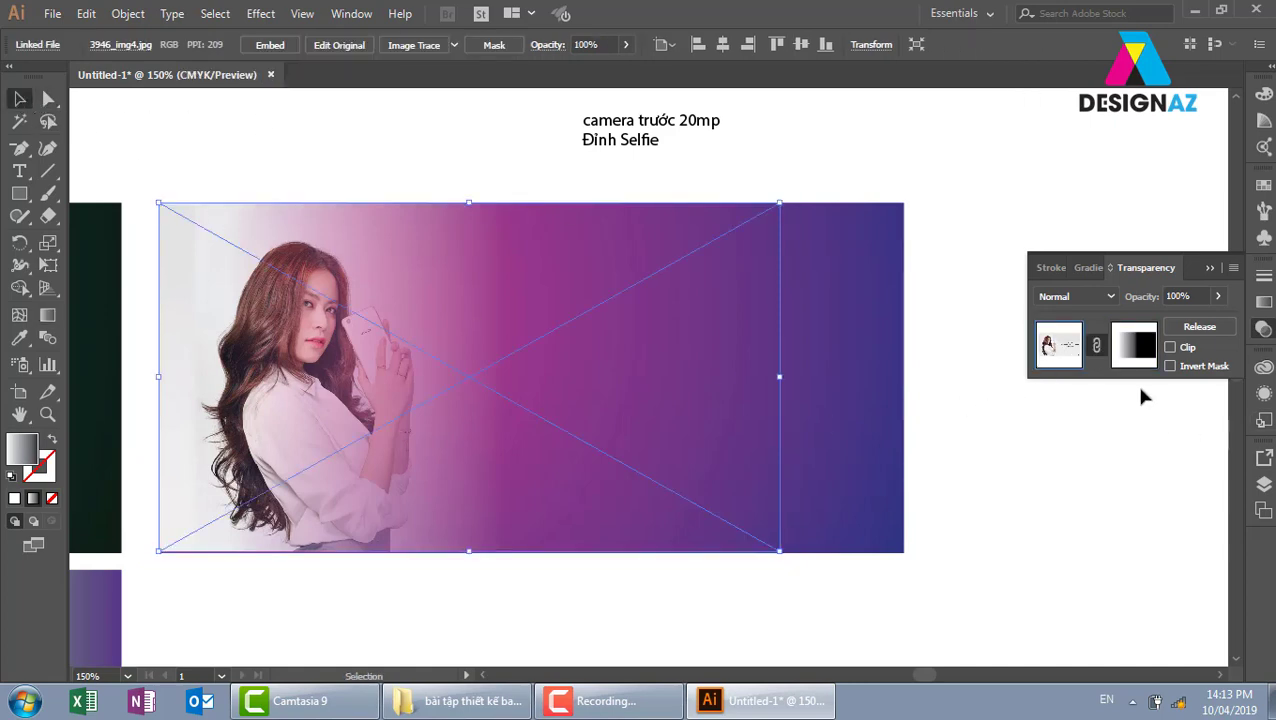
pyautogui.click(957, 330)
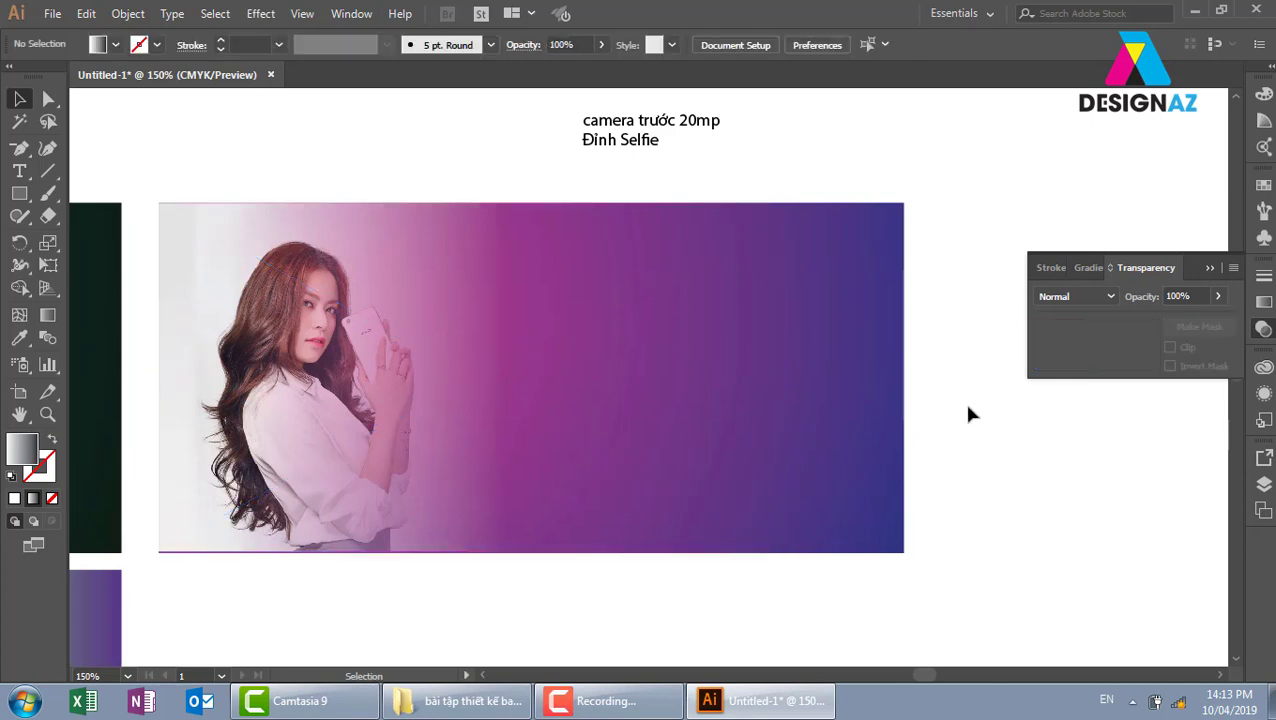
pyautogui.click(375, 460)
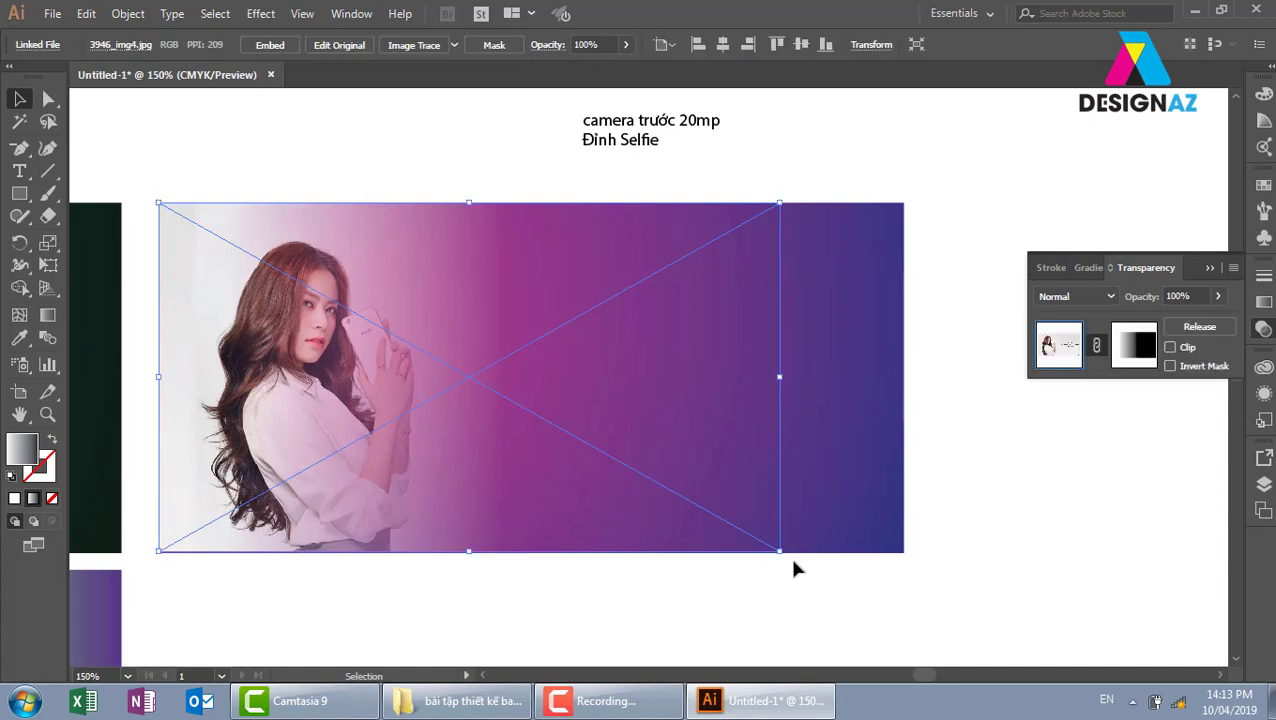
pyautogui.moveTo(780, 551); pyautogui.dragTo(797, 555)
pyautogui.click(1064, 538)
pyautogui.click(282, 462)
pyautogui.press('a')
pyautogui.press('v')
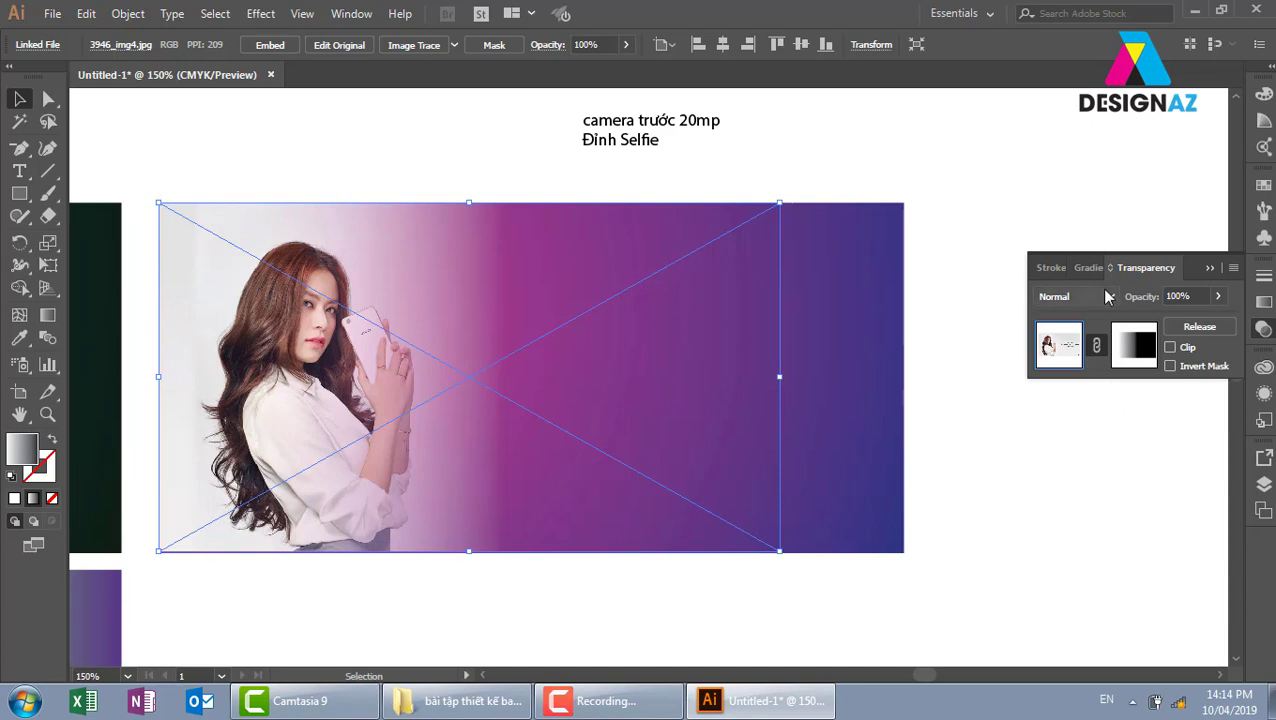
# - Try Overlay blending on the photo, then set it to Soft Light
pyautogui.click(1107, 297)
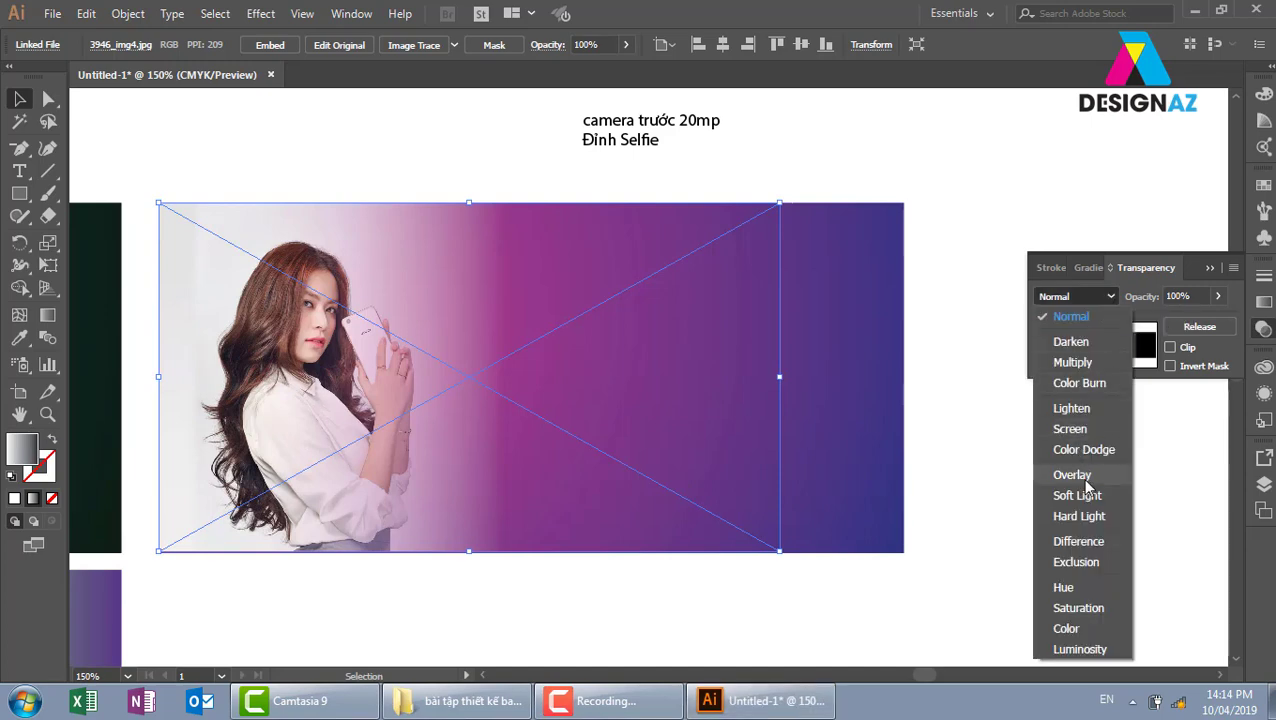
pyautogui.click(1085, 477)
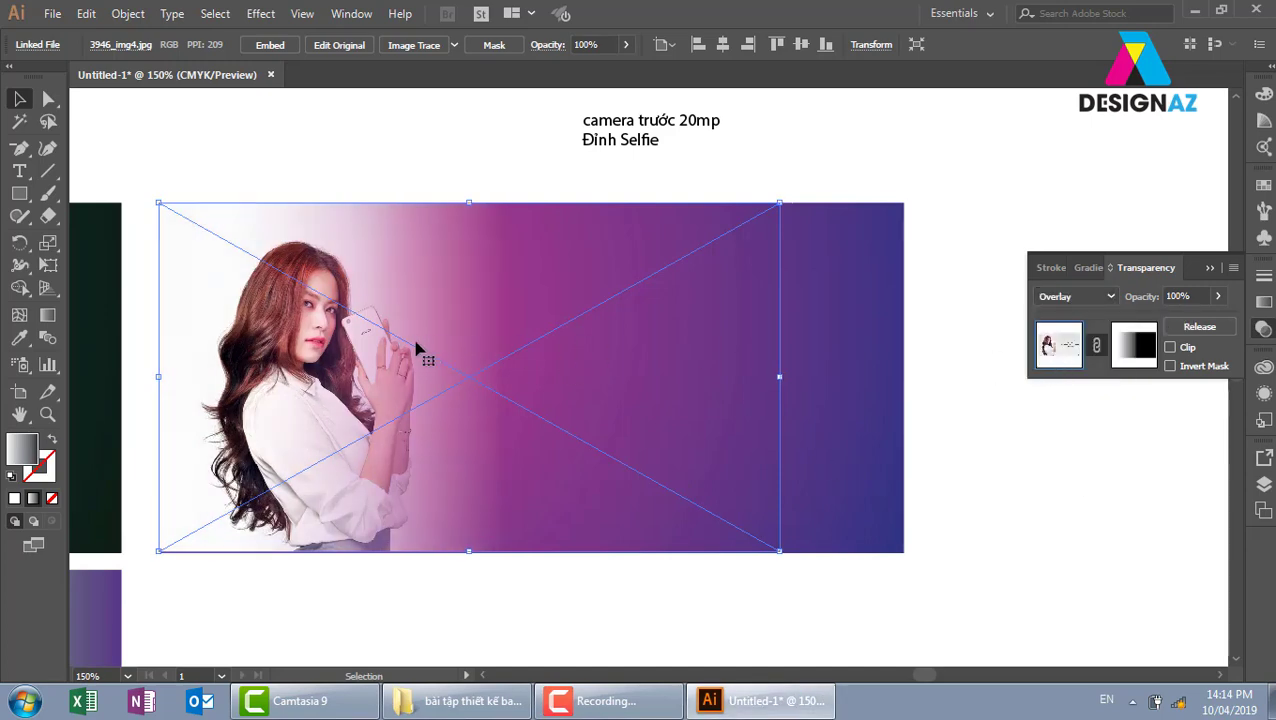
pyautogui.moveTo(325, 318); pyautogui.dragTo(605, 544)
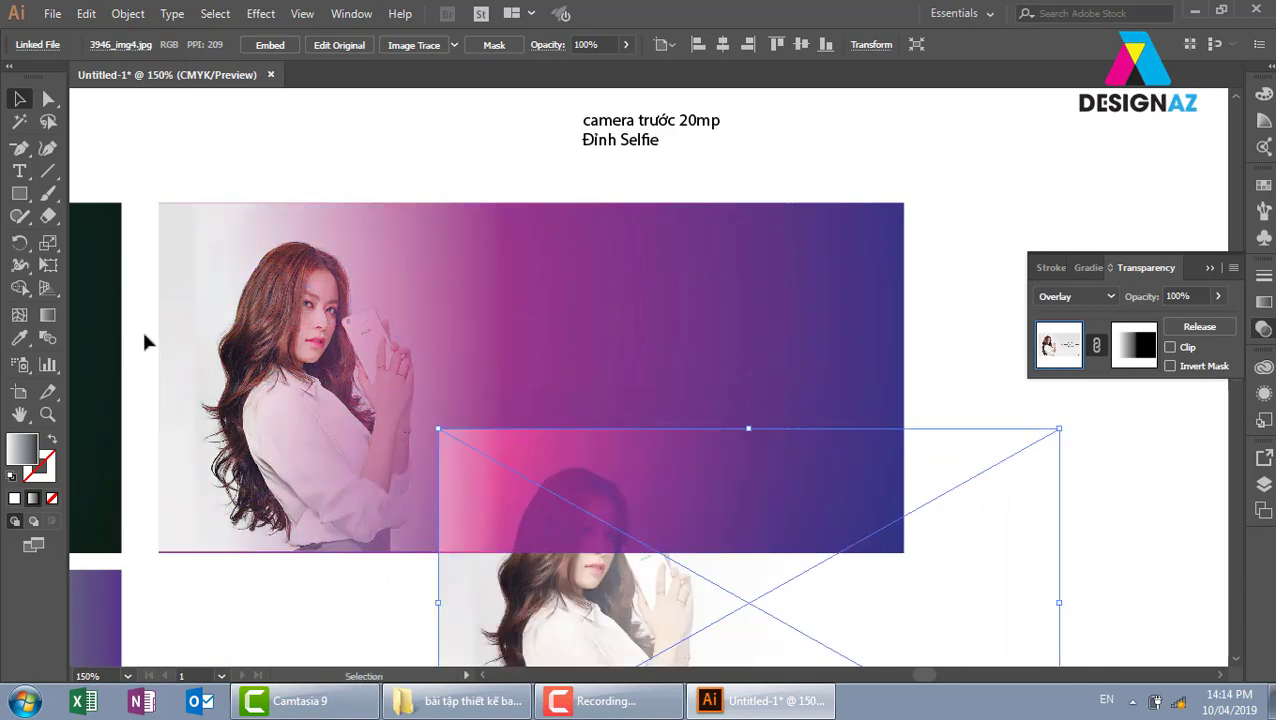
pyautogui.hotkey('ctrl', 'z')
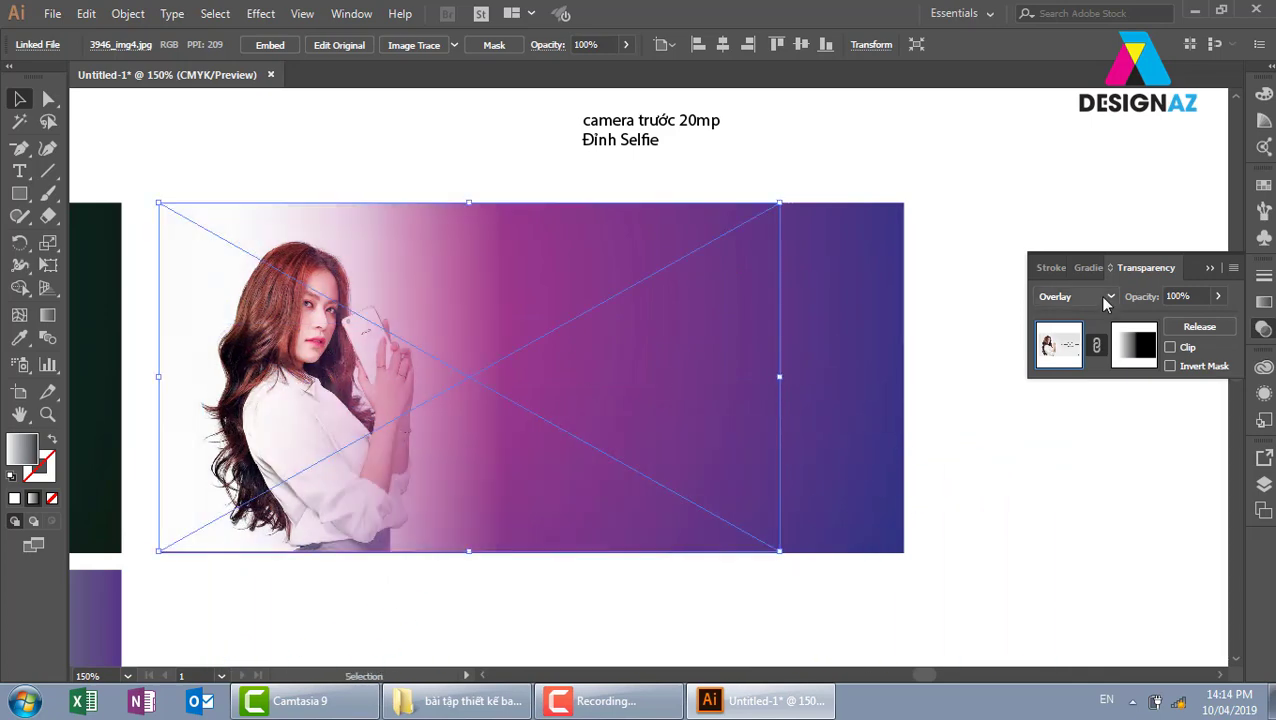
pyautogui.click(1105, 300)
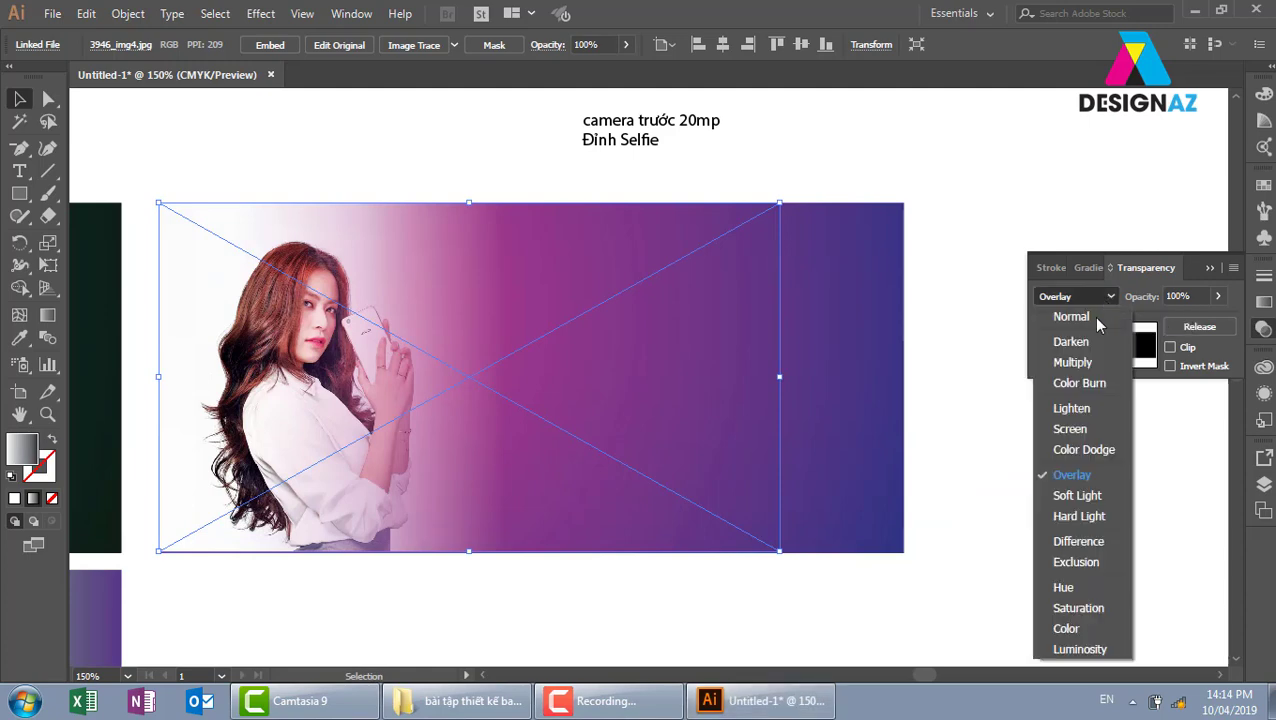
pyautogui.click(1078, 496)
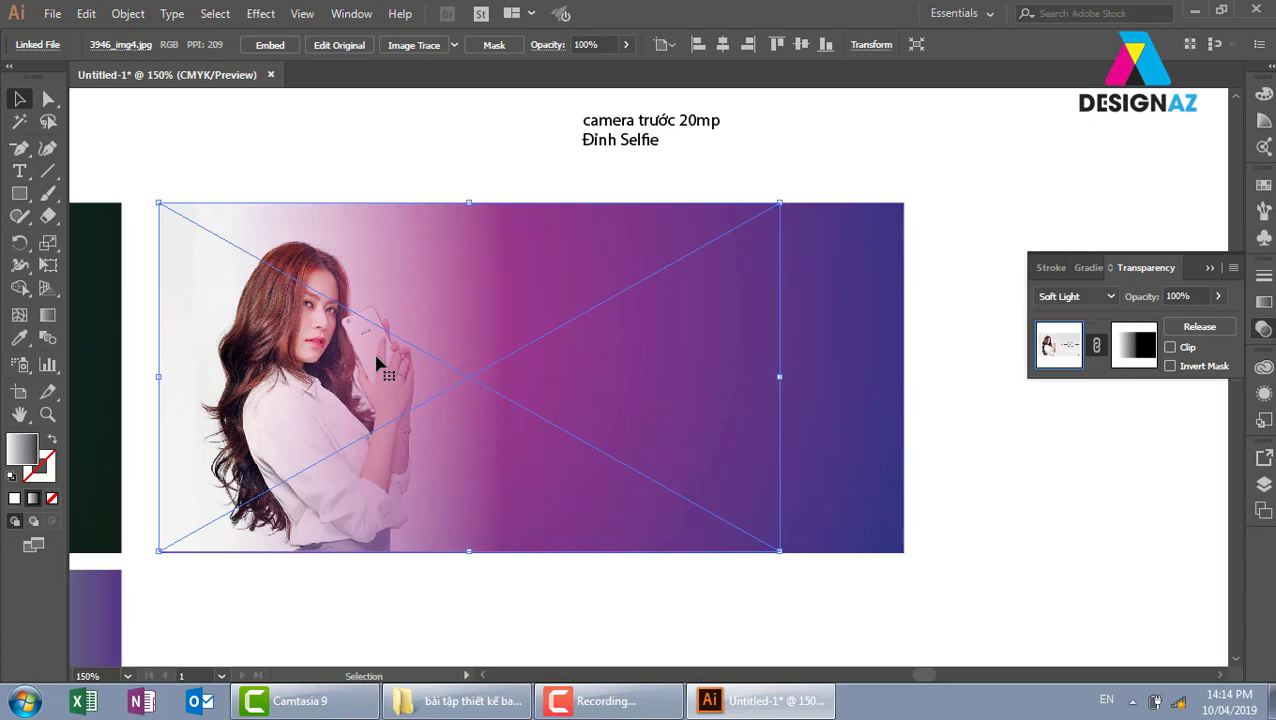
pyautogui.click(330, 97)
pyautogui.click(347, 296)
# - Delete the old photo and place the pink-phone model photo across the banner
pyautogui.press('Delete')
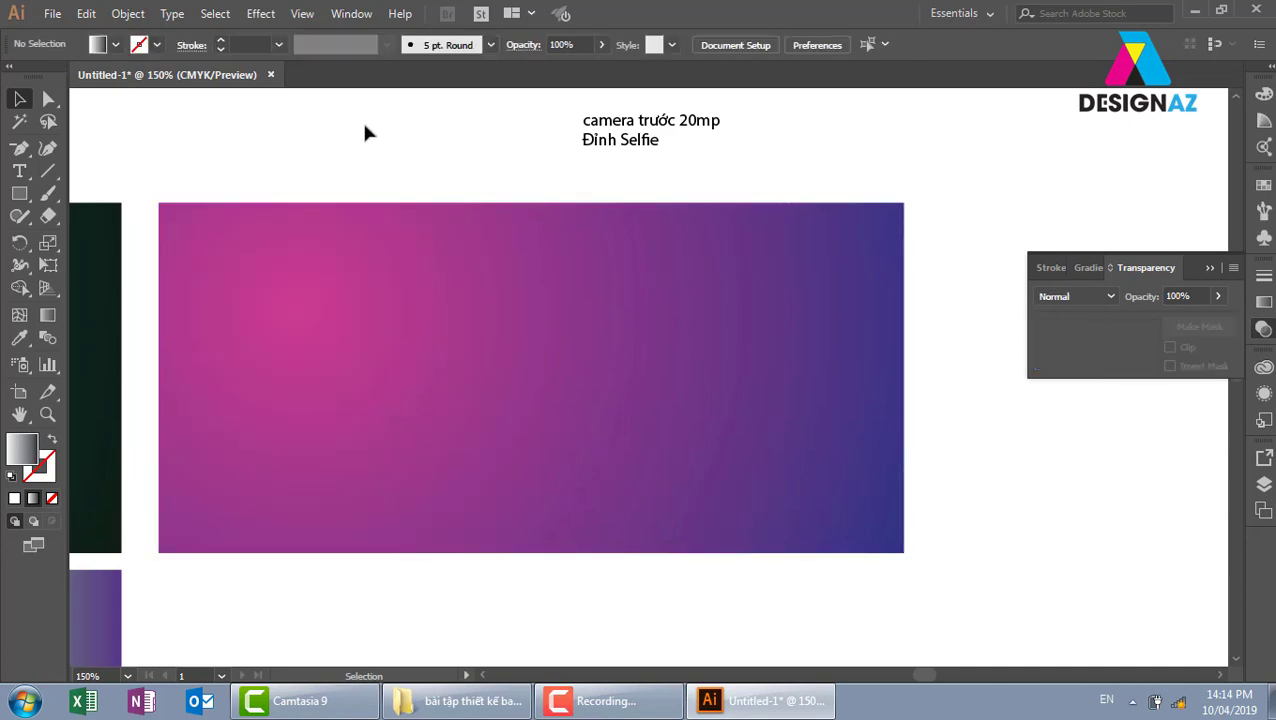
pyautogui.click(52, 14)
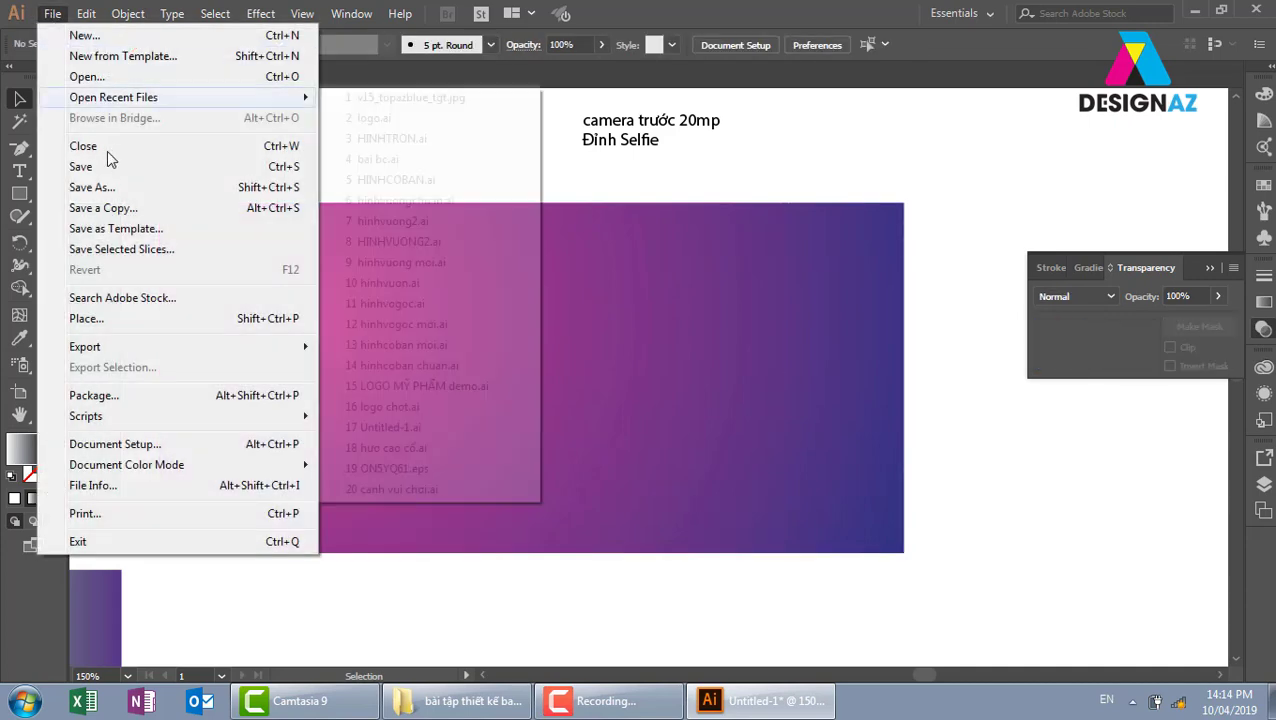
pyautogui.click(125, 318)
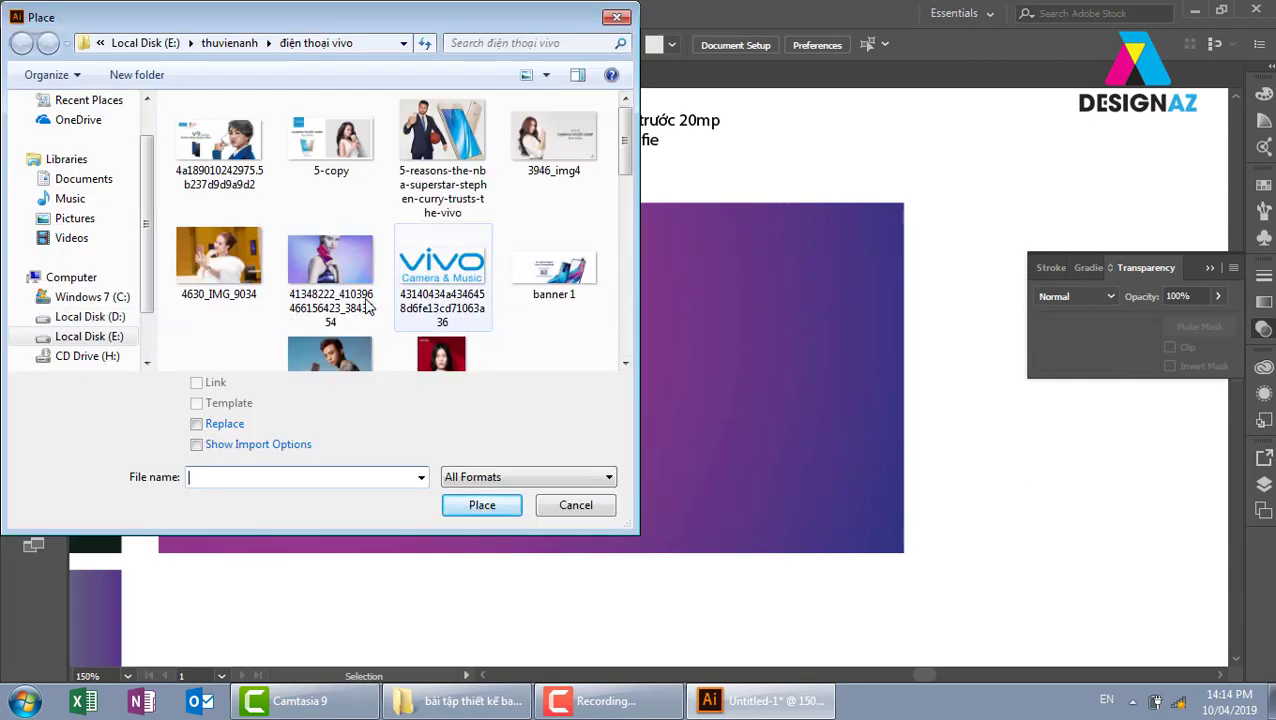
pyautogui.click(335, 285)
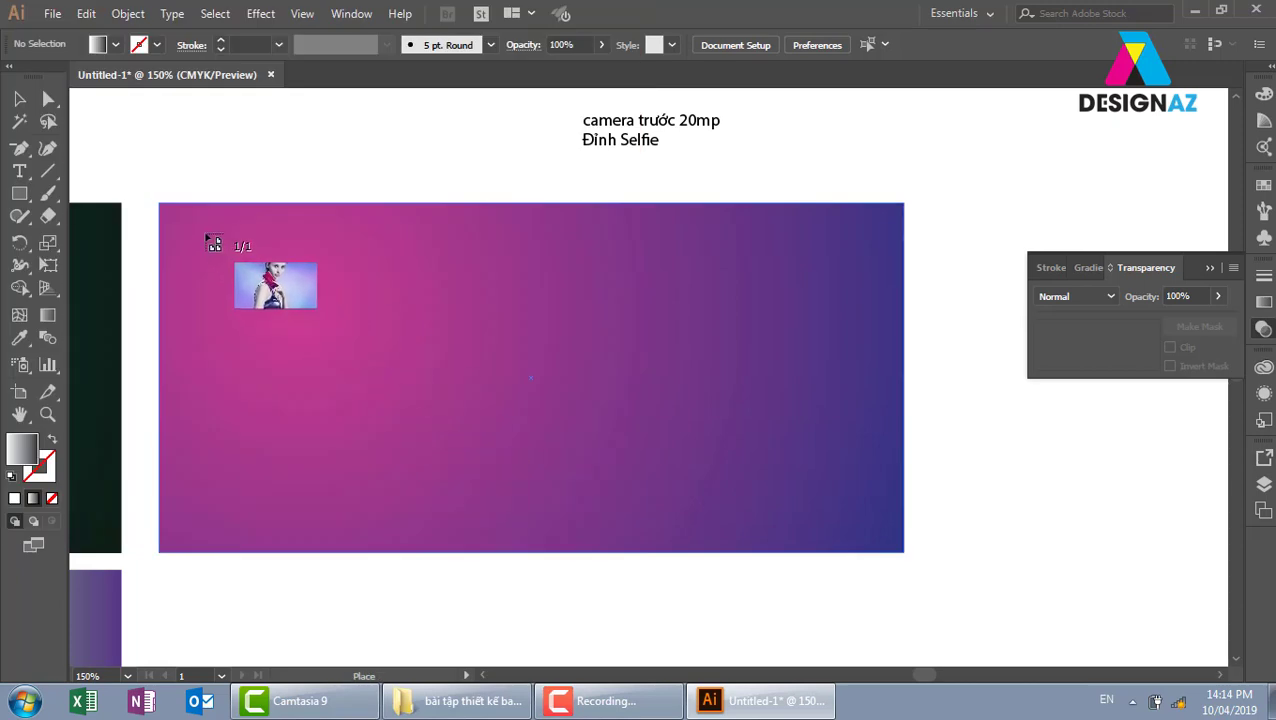
pyautogui.moveTo(159, 203)
pyautogui.mouseDown()
pyautogui.moveTo(697, 527)
pyautogui.moveTo(781, 556)
pyautogui.mouseUp()
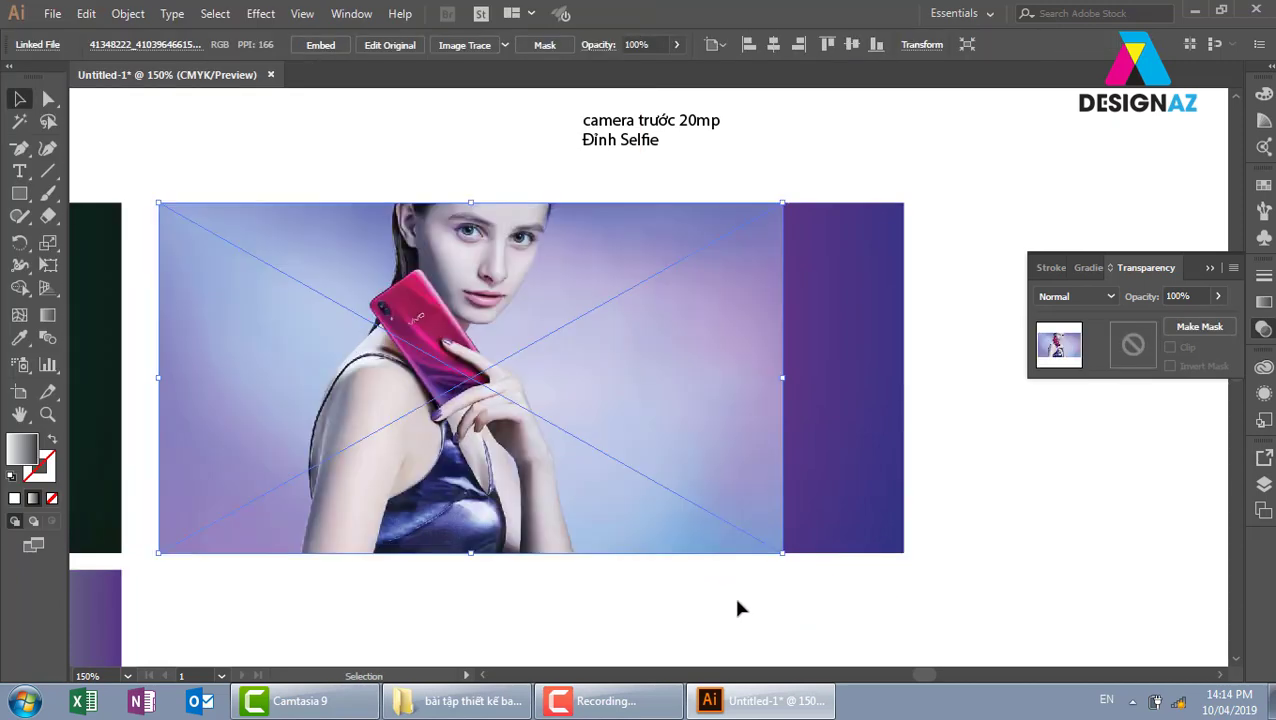
pyautogui.click(737, 601)
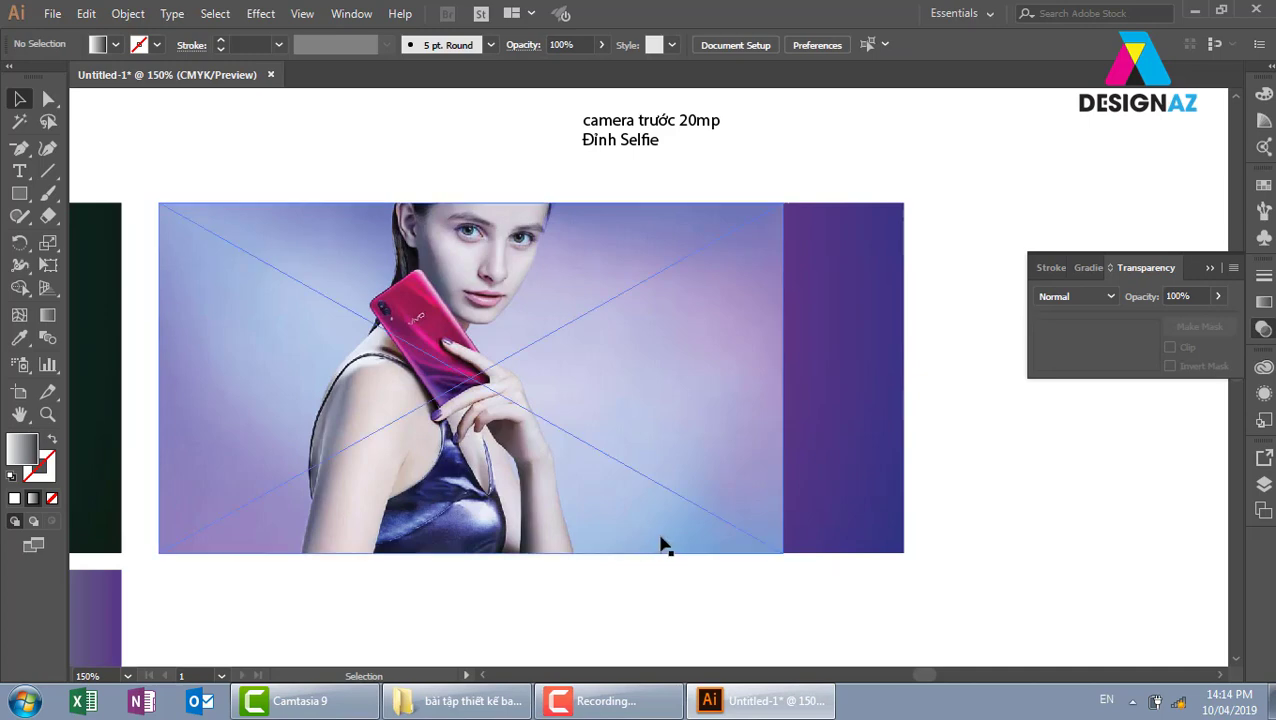
# - Position the photo and purple gradient panel so the photo meets the gradient's left side
pyautogui.moveTo(683, 472); pyautogui.dragTo(592, 466)
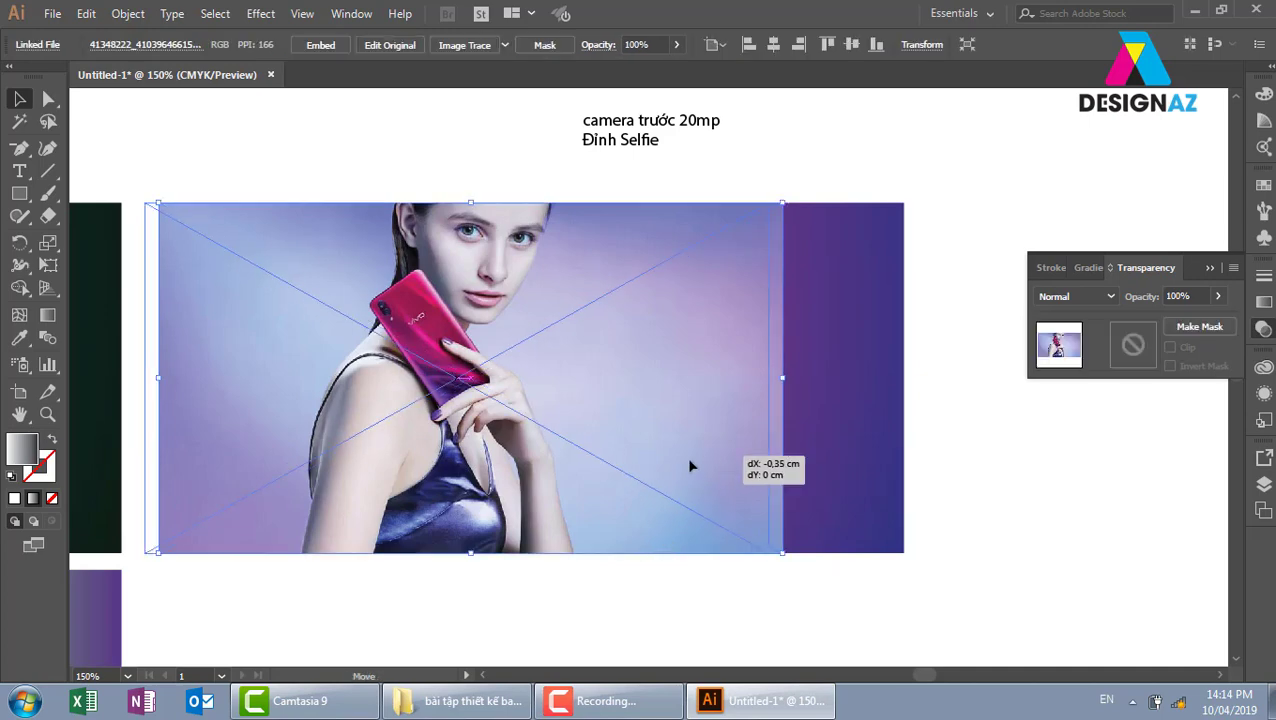
pyautogui.keyDown('shift'); pyautogui.click(850, 440); pyautogui.keyUp('shift')
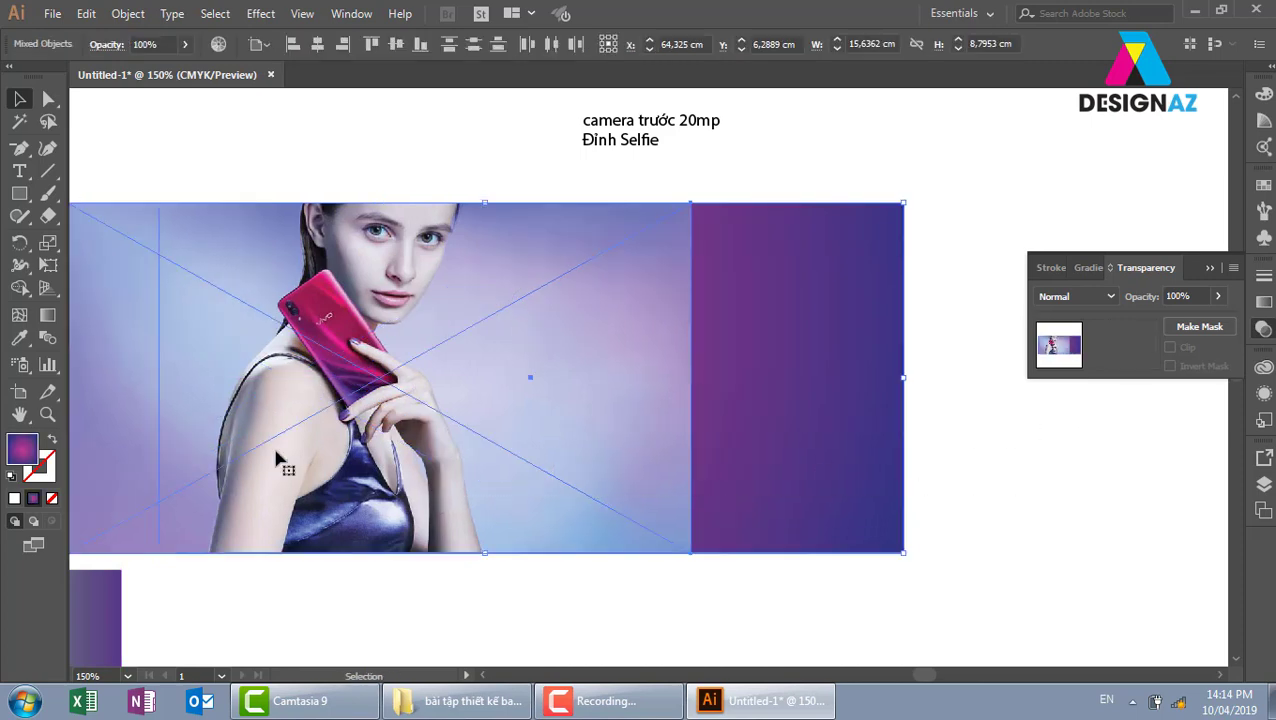
pyautogui.moveTo(276, 456); pyautogui.dragTo(526, 478)
pyautogui.moveTo(805, 483)
pyautogui.mouseDown()
pyautogui.moveTo(758, 480)
pyautogui.moveTo(720, 500)
pyautogui.mouseUp()
pyautogui.click(857, 600)
pyautogui.click(805, 497)
pyautogui.click(604, 592)
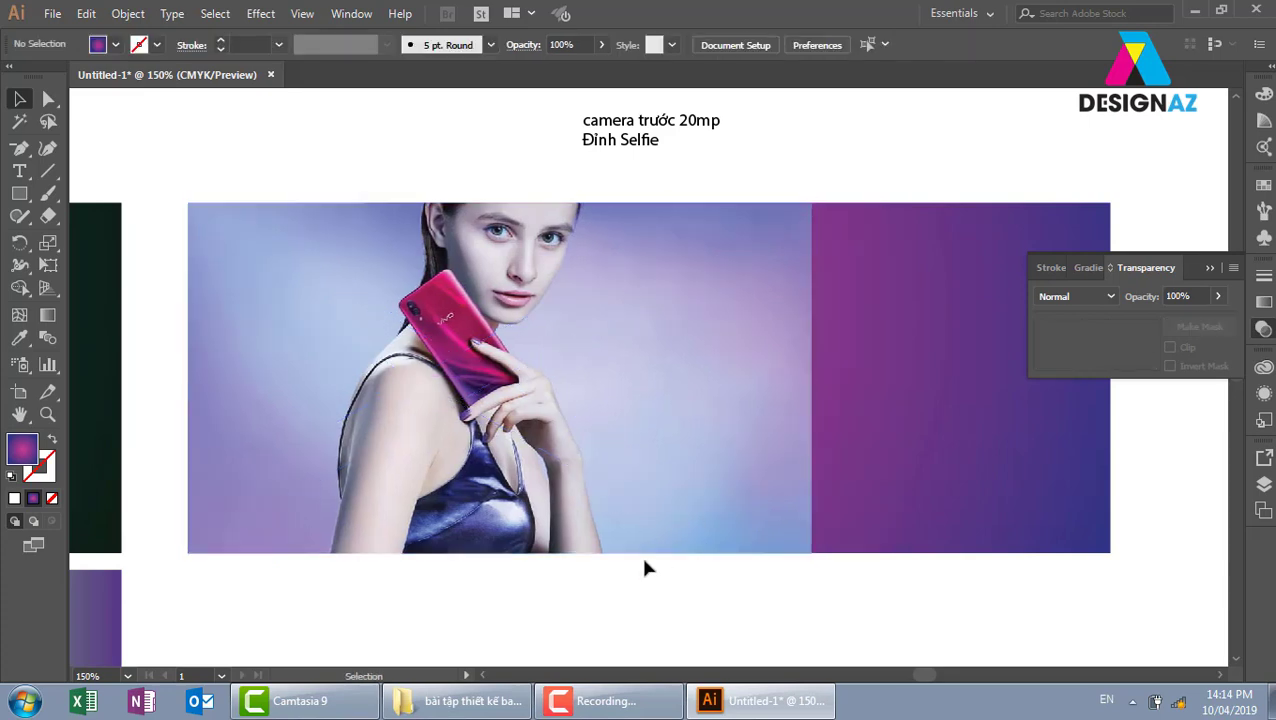
pyautogui.click(652, 392)
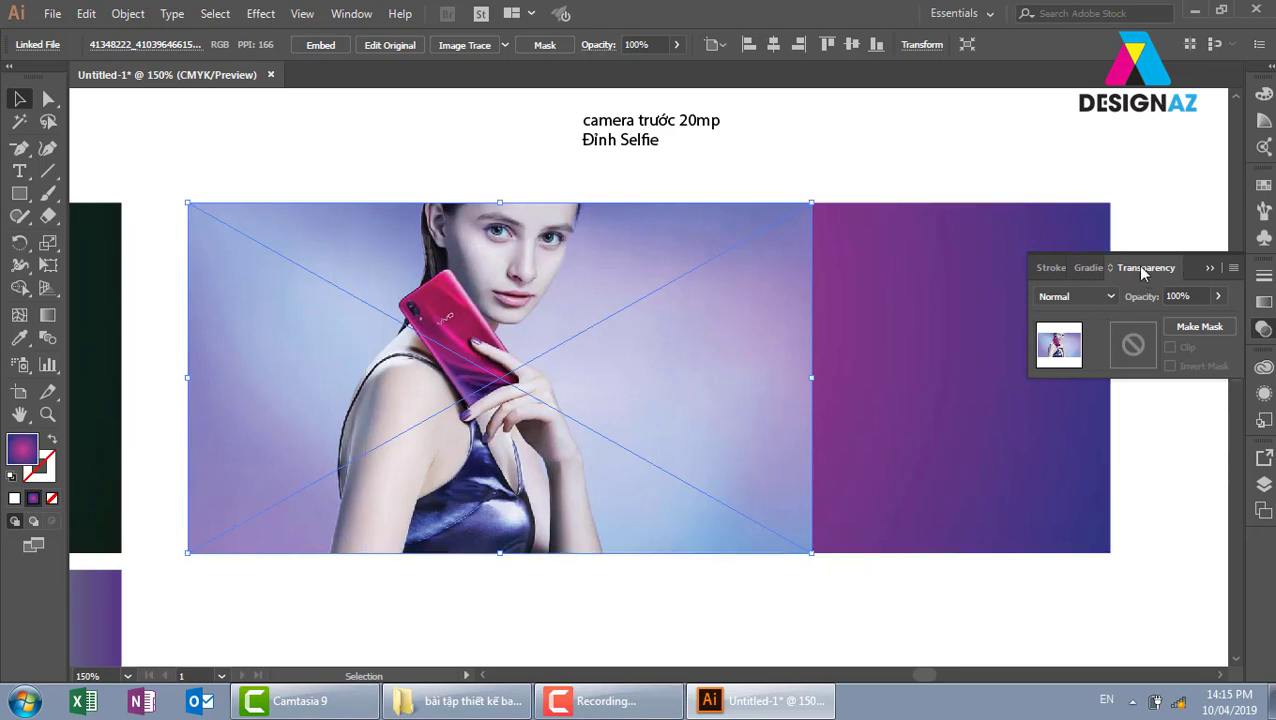
# - Add an unclipped opacity mask to the photo and draw a rectangle covering it
pyautogui.doubleClick(1134, 362)
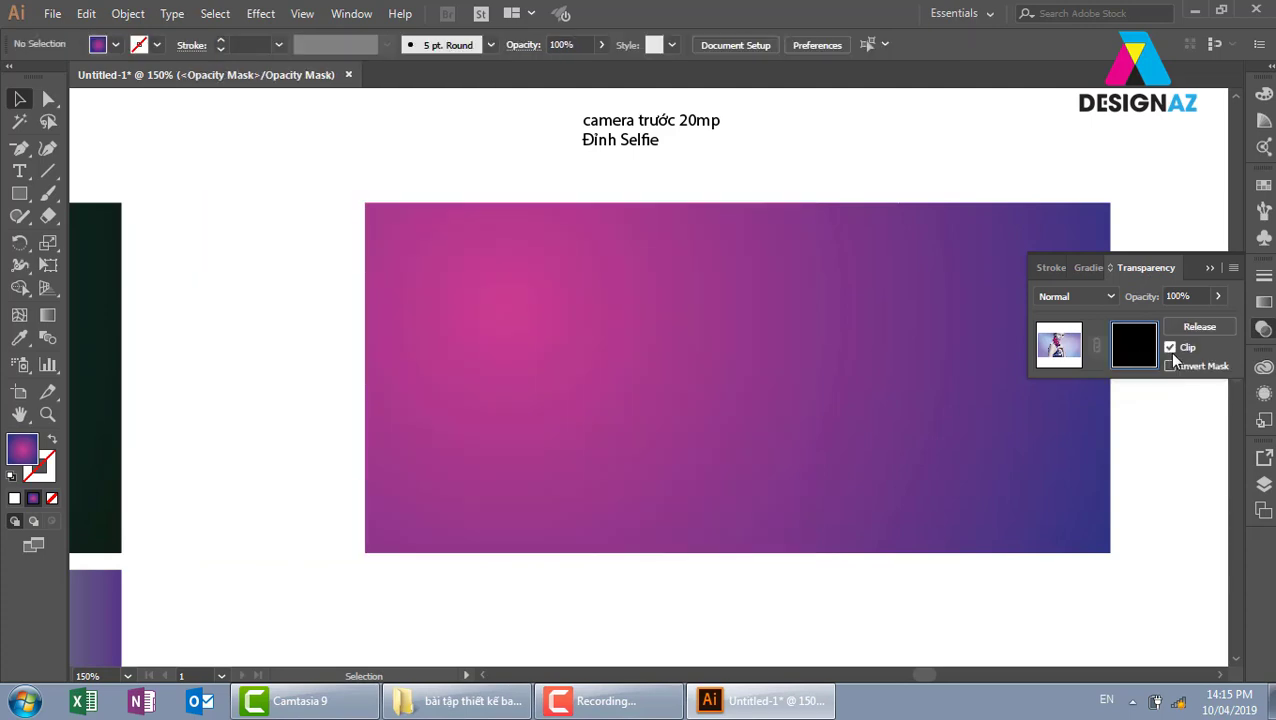
pyautogui.click(1170, 347)
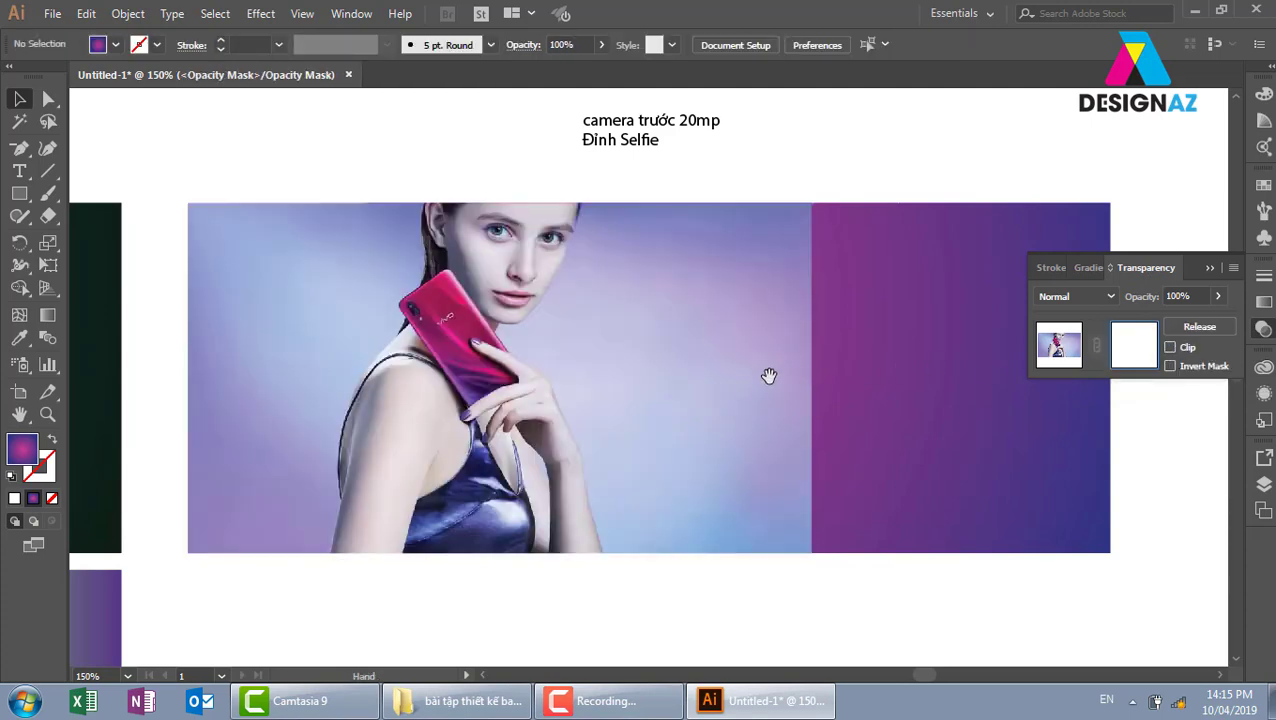
pyautogui.moveTo(769, 373); pyautogui.dragTo(738, 362)
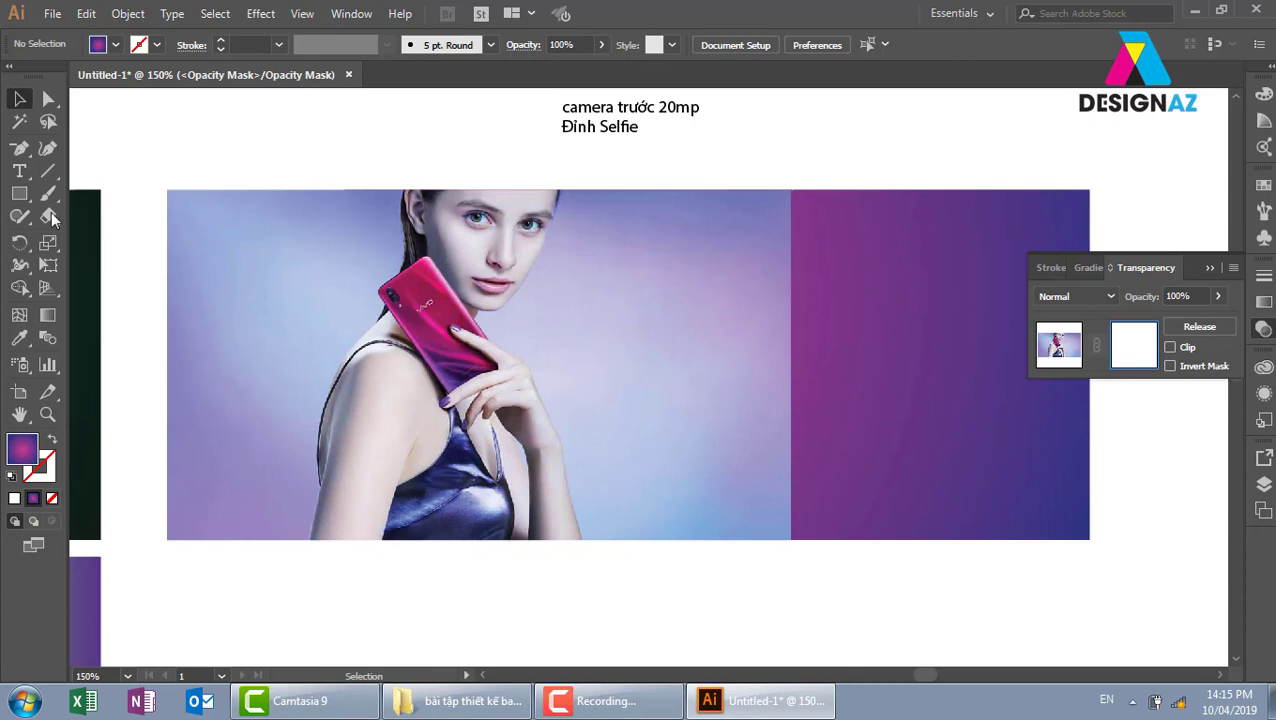
pyautogui.click(19, 193)
pyautogui.moveTo(157, 183)
pyautogui.mouseDown()
pyautogui.moveTo(207, 260)
pyautogui.moveTo(806, 543)
pyautogui.mouseUp()
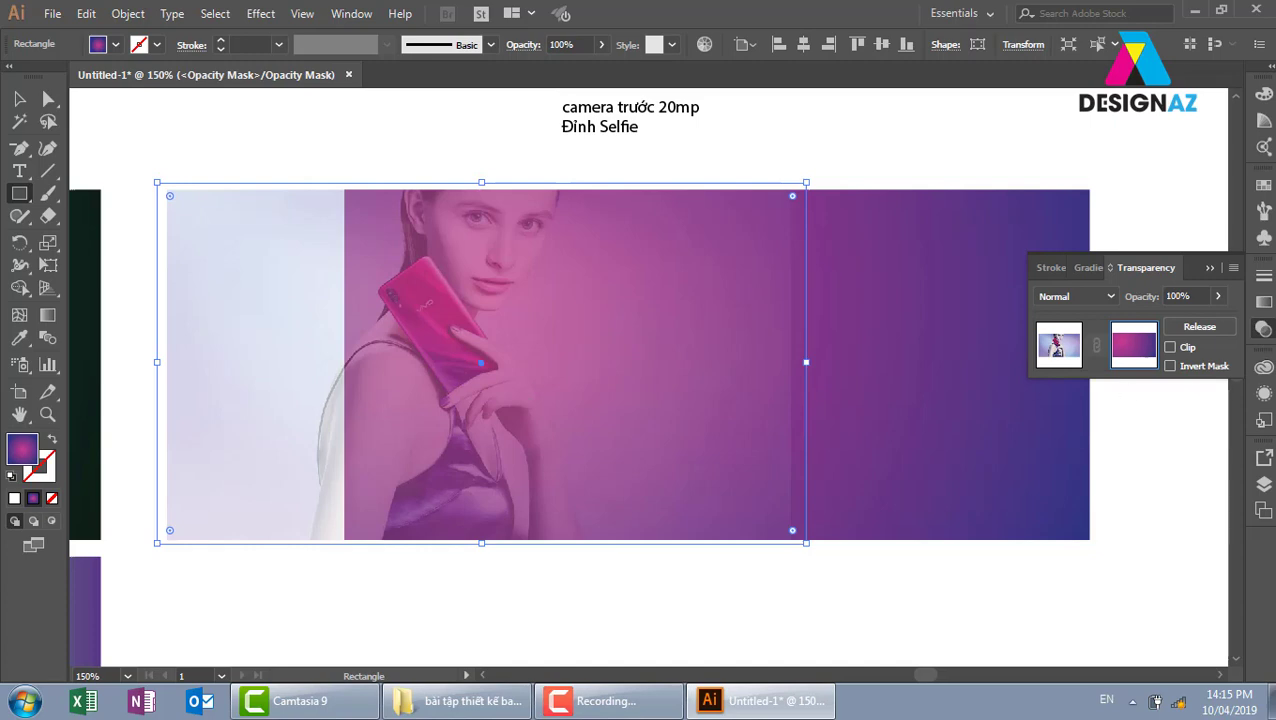
# - Fill the mask rectangle with the white-to-black gradient, stretched rightward, then exit the mask
pyautogui.click(1263, 185)
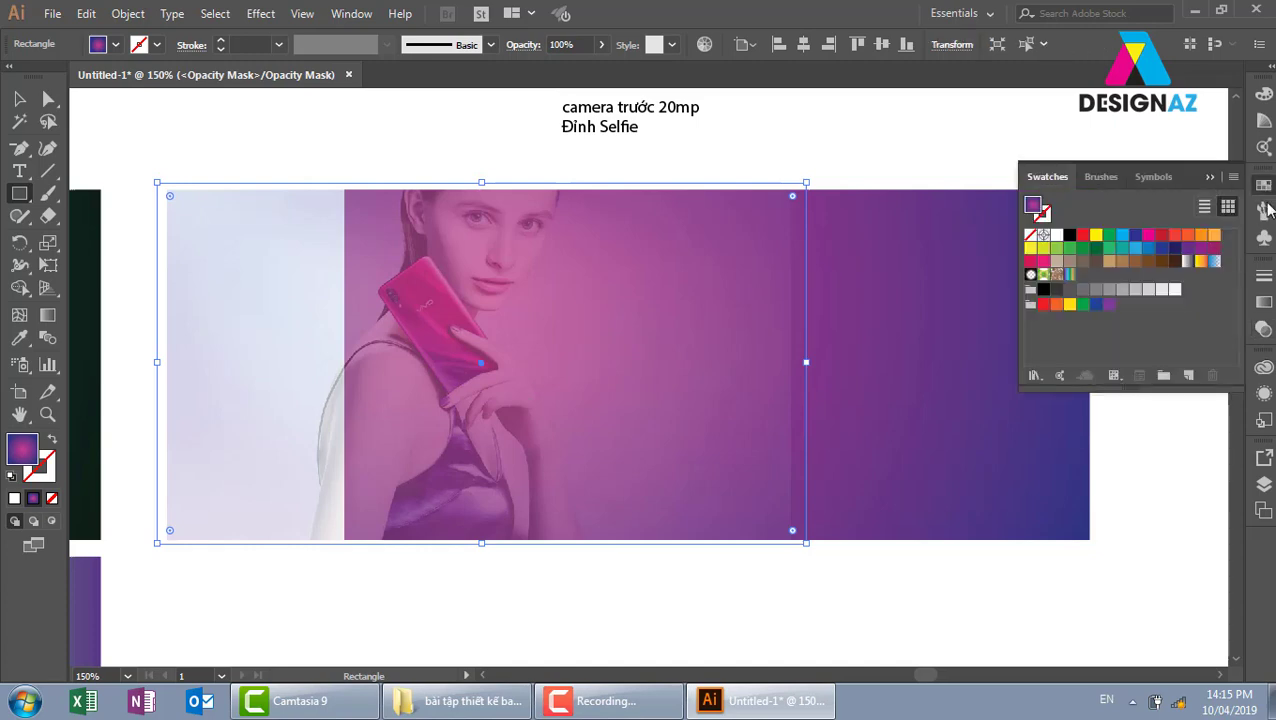
pyautogui.click(1187, 261)
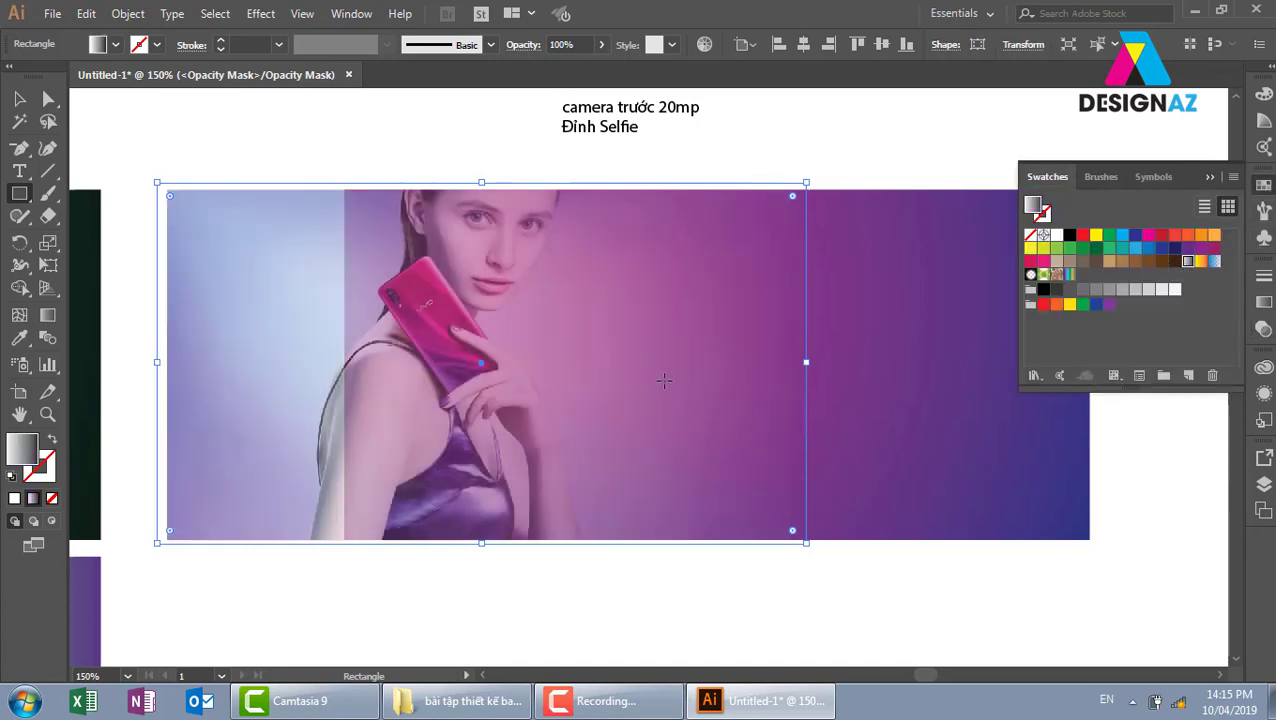
pyautogui.click(1263, 329)
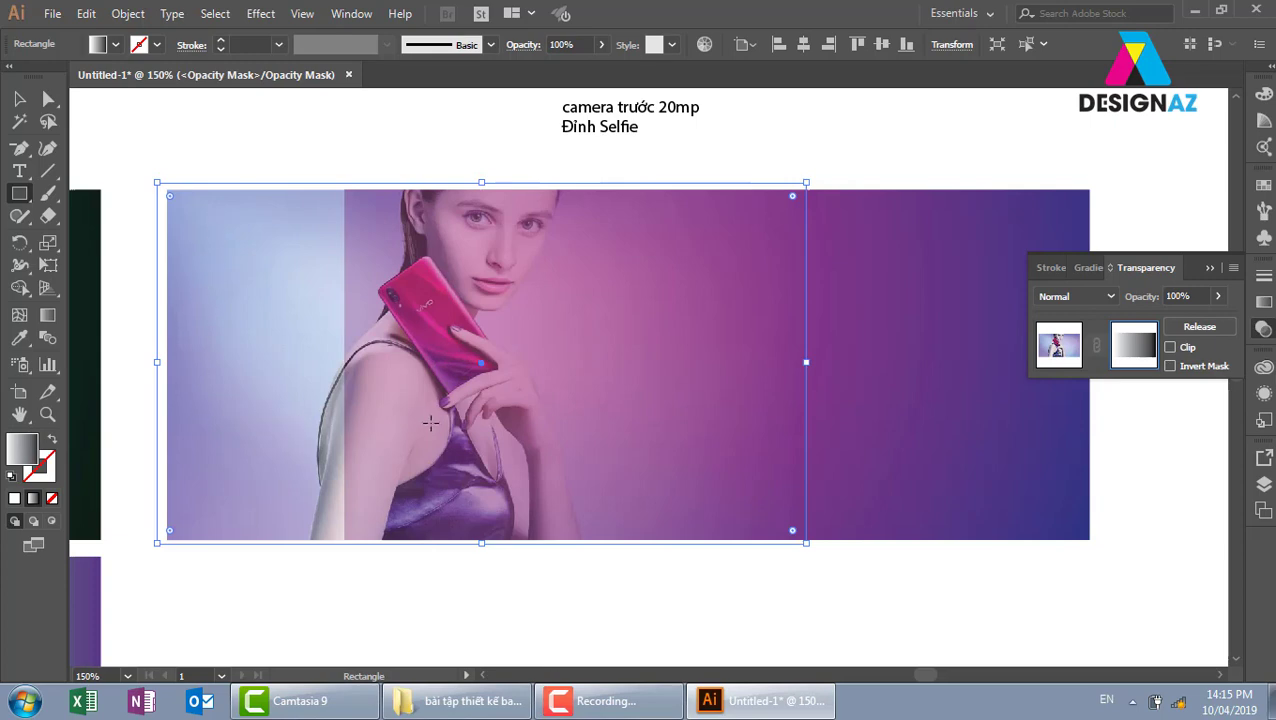
pyautogui.press('g')
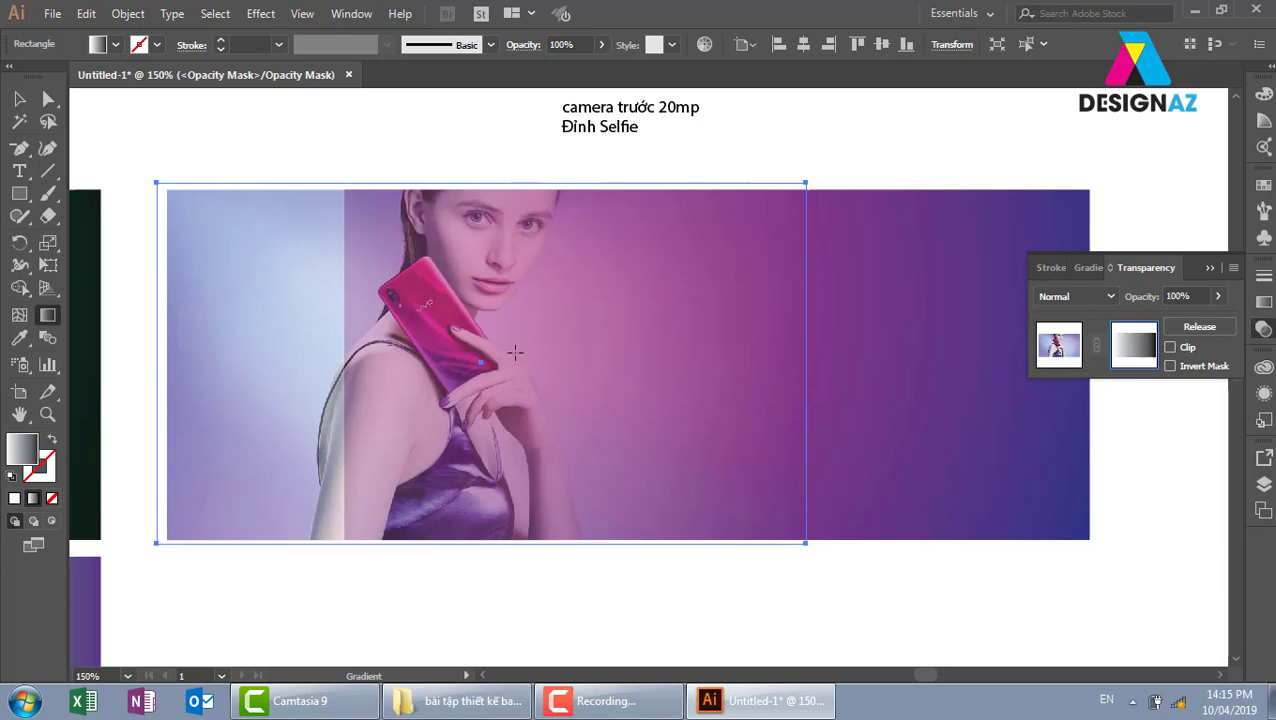
pyautogui.moveTo(563, 372); pyautogui.dragTo(770, 375)
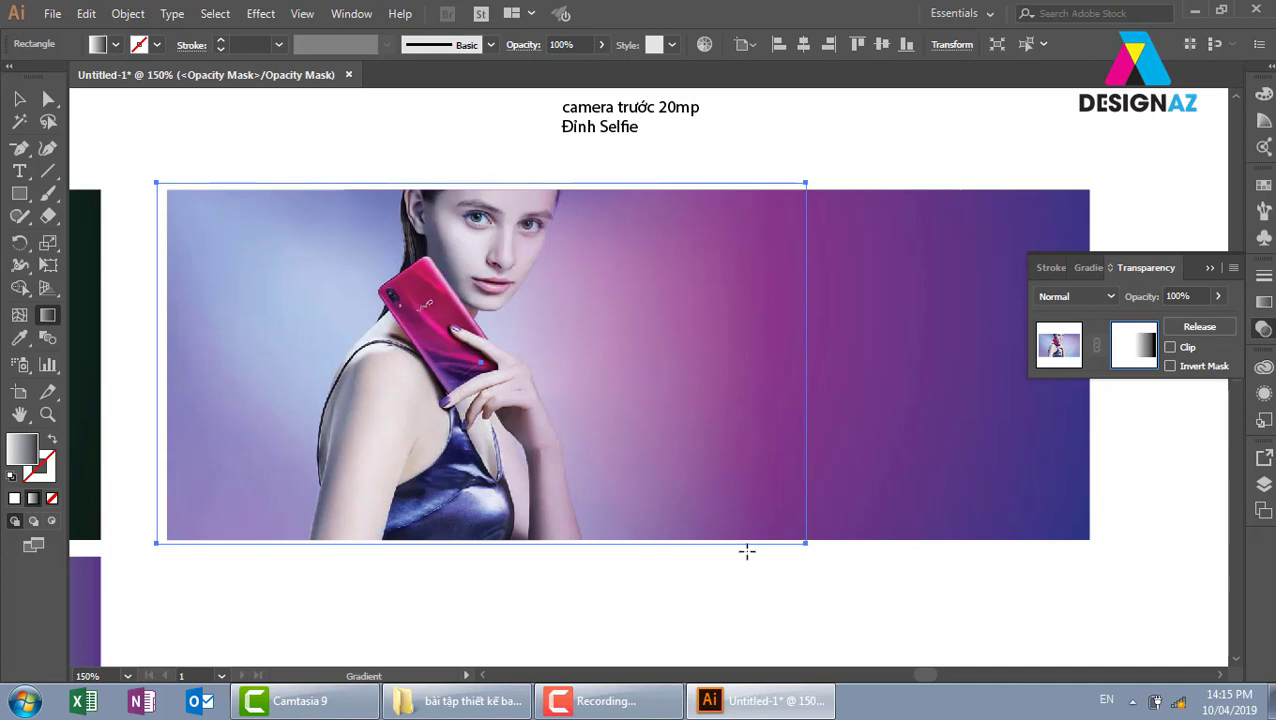
pyautogui.click(1062, 352)
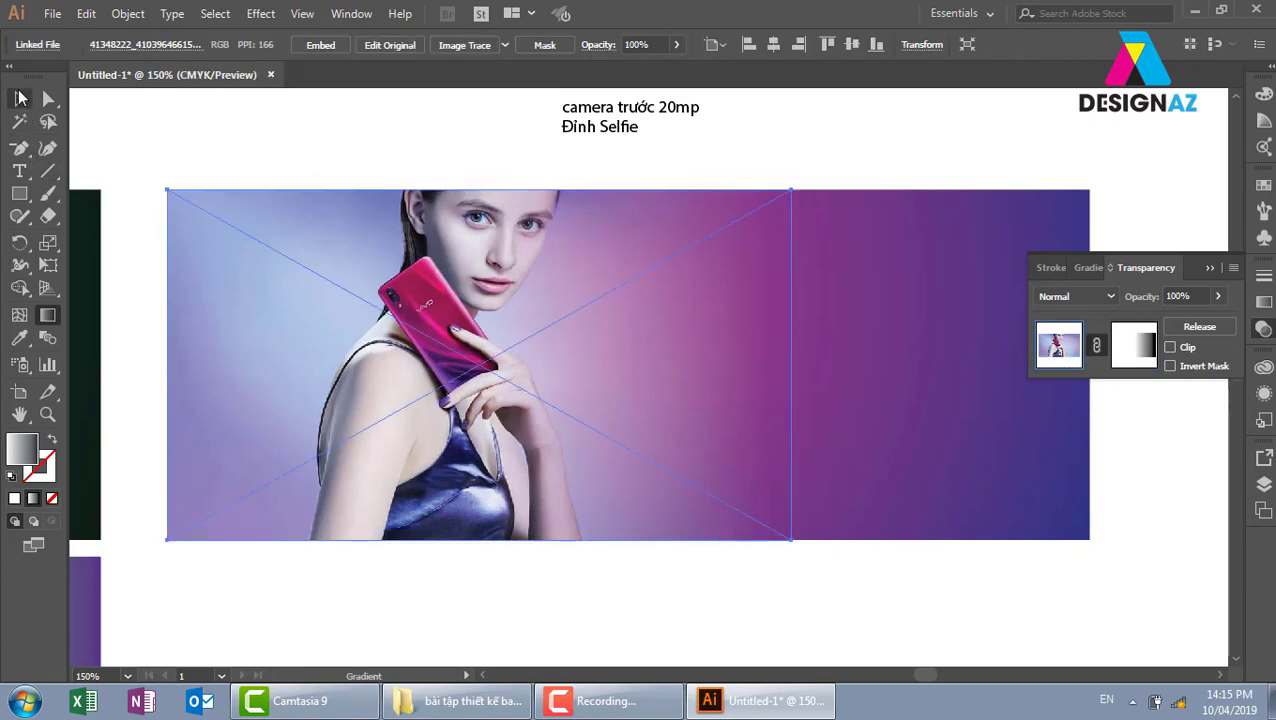
# - Select the purple gradient rectangle and zoom out to 100%
pyautogui.click(20, 98)
pyautogui.click(234, 132)
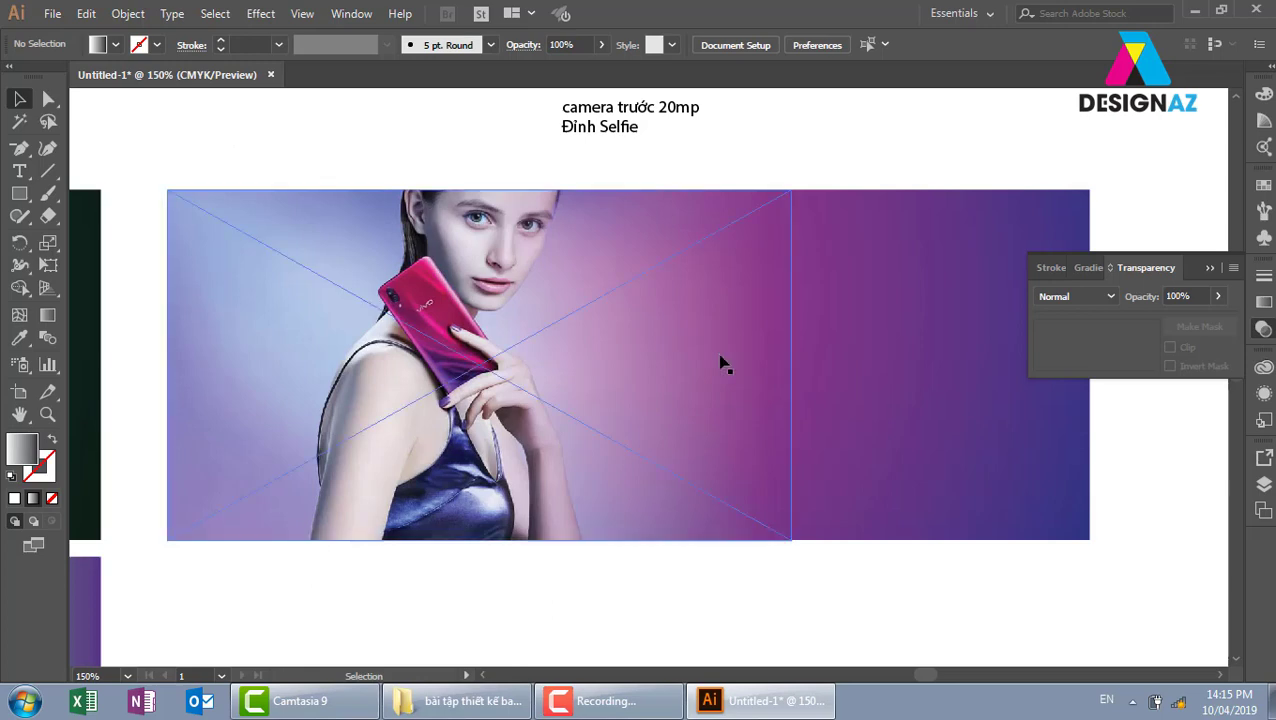
pyautogui.click(1066, 488)
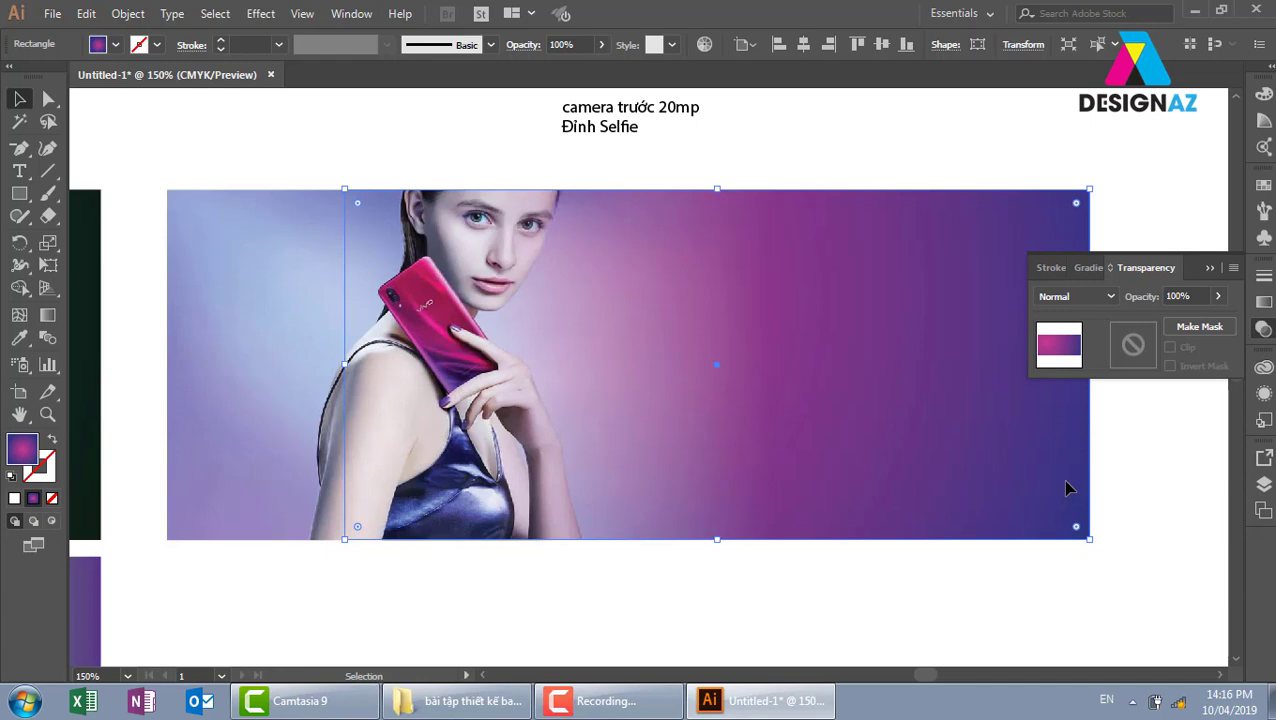
pyautogui.hotkey('ctrl', '-')
pyautogui.click(684, 177)
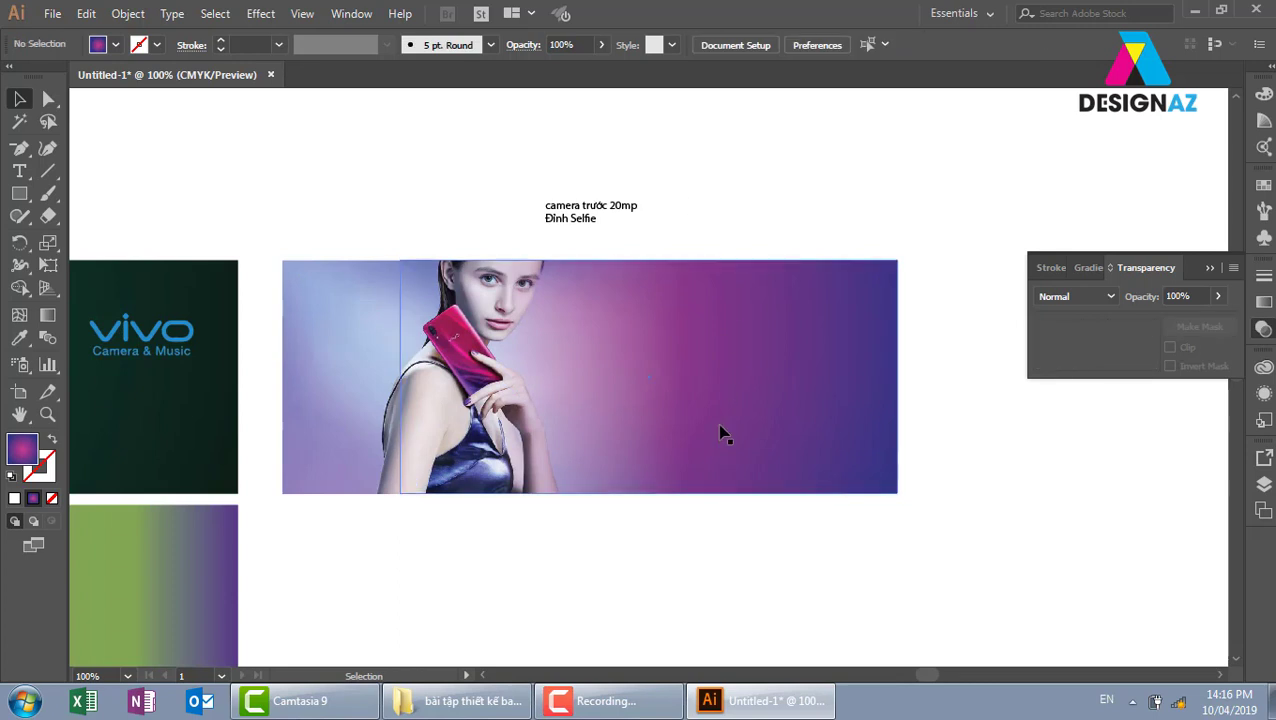
# - Resize the top banner's gradient rectangle into a strip reaching the photo's left edge
pyautogui.moveTo(464, 550)
pyautogui.mouseDown()
pyautogui.moveTo(720, 347)
pyautogui.moveTo(617, 567)
pyautogui.mouseUp()
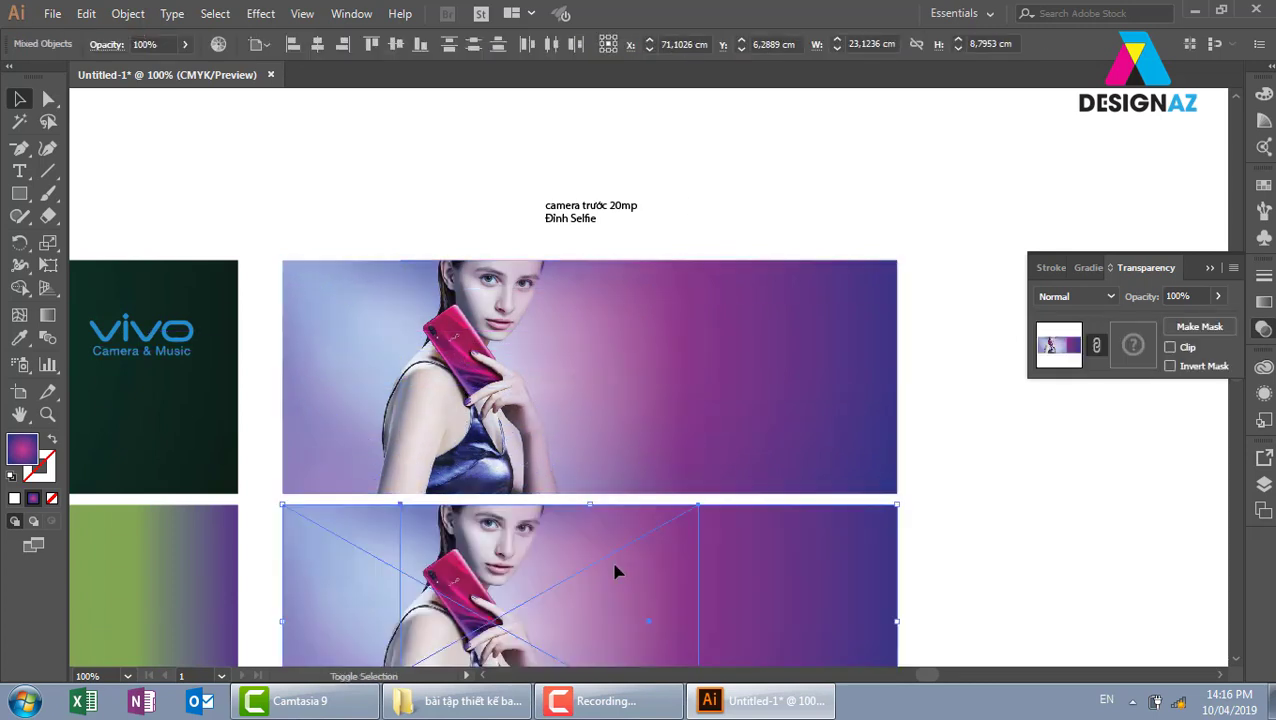
pyautogui.click(763, 391)
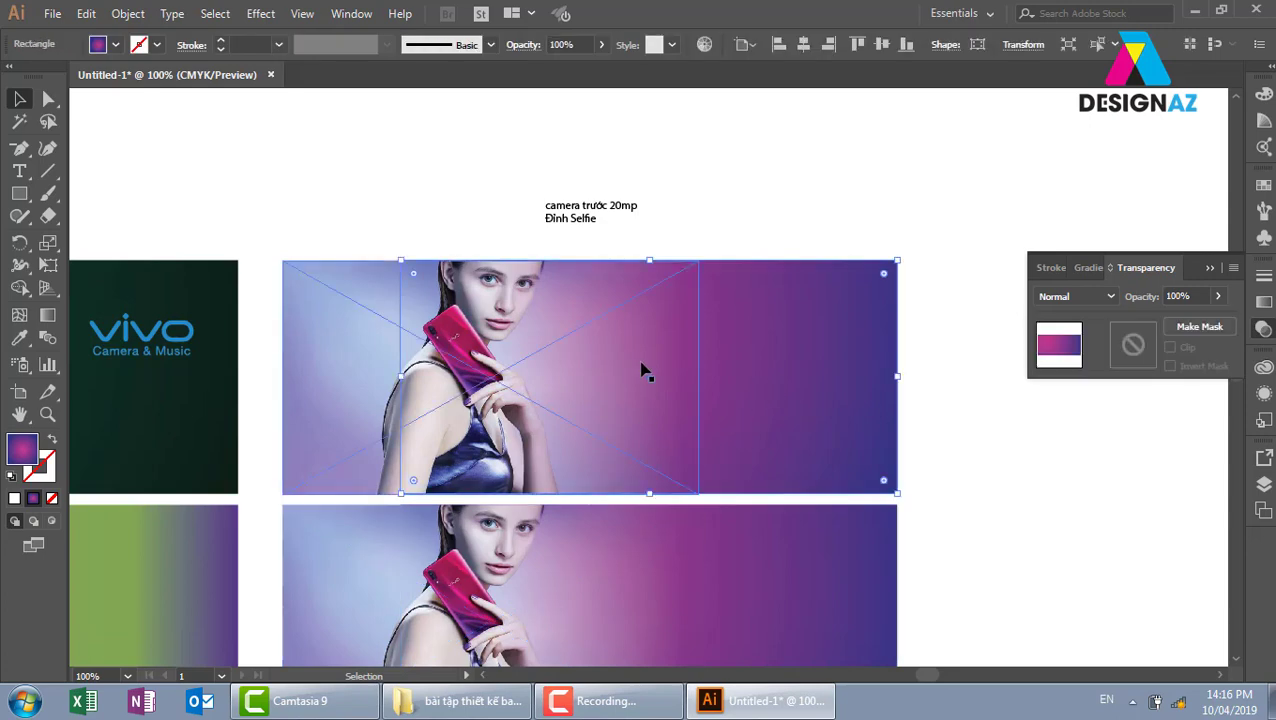
pyautogui.click(1022, 481)
pyautogui.click(880, 425)
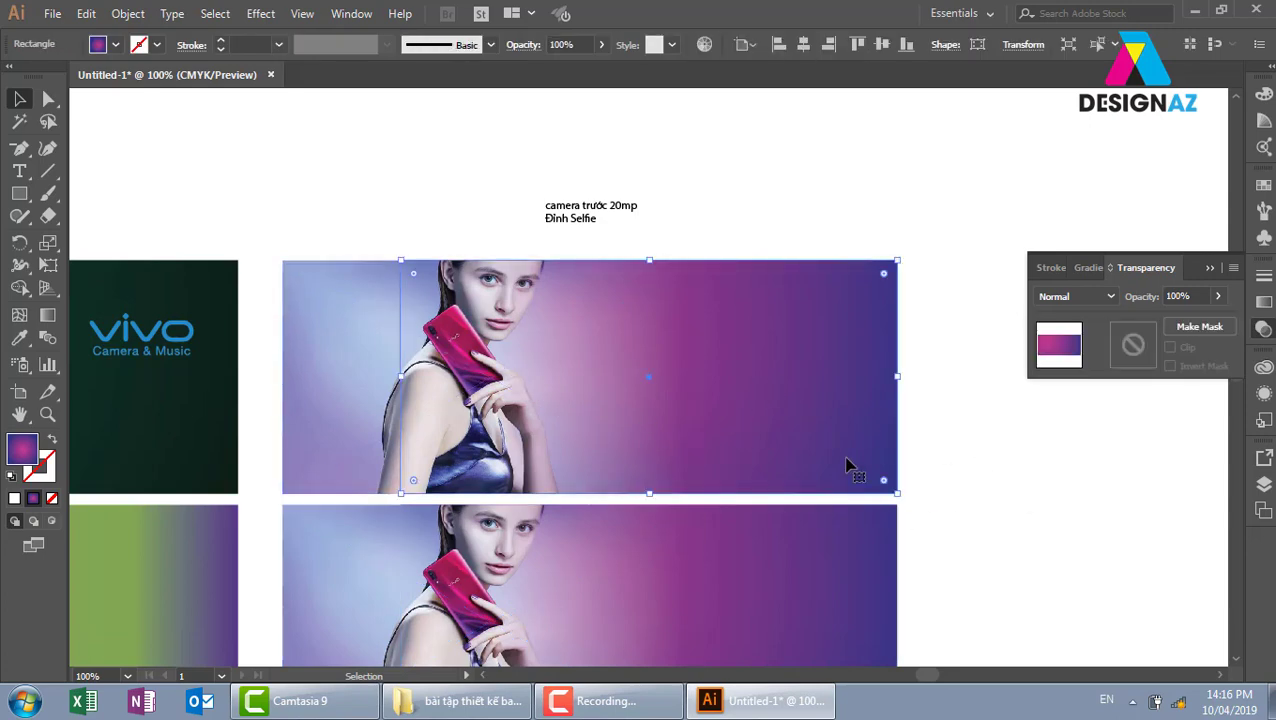
pyautogui.press('v')
pyautogui.moveTo(649, 260); pyautogui.dragTo(620, 419)
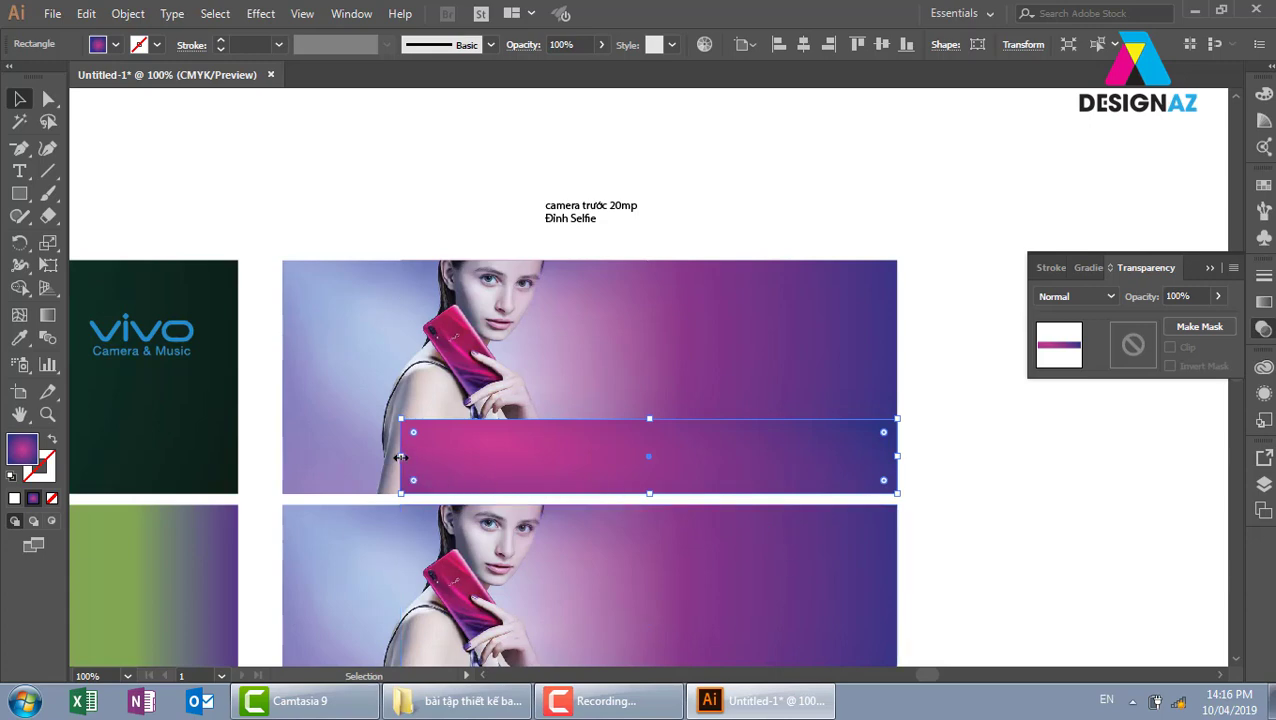
pyautogui.moveTo(400, 456); pyautogui.dragTo(283, 459)
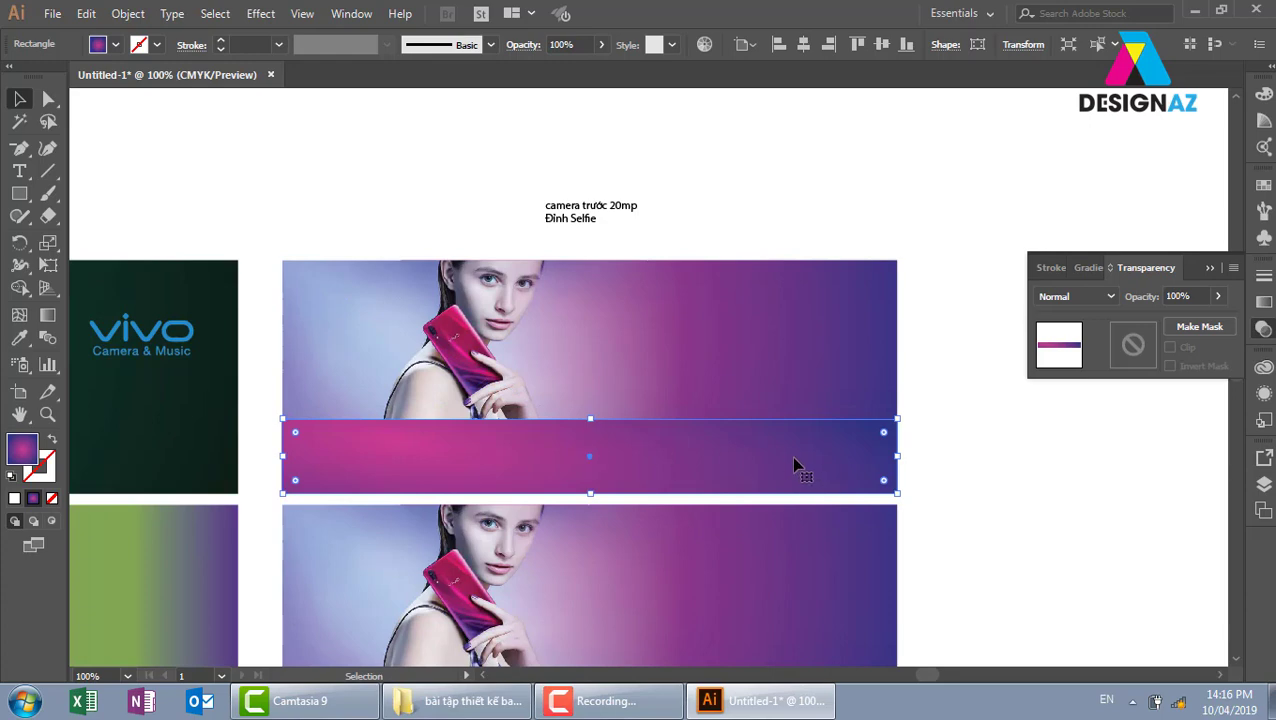
pyautogui.press('a')
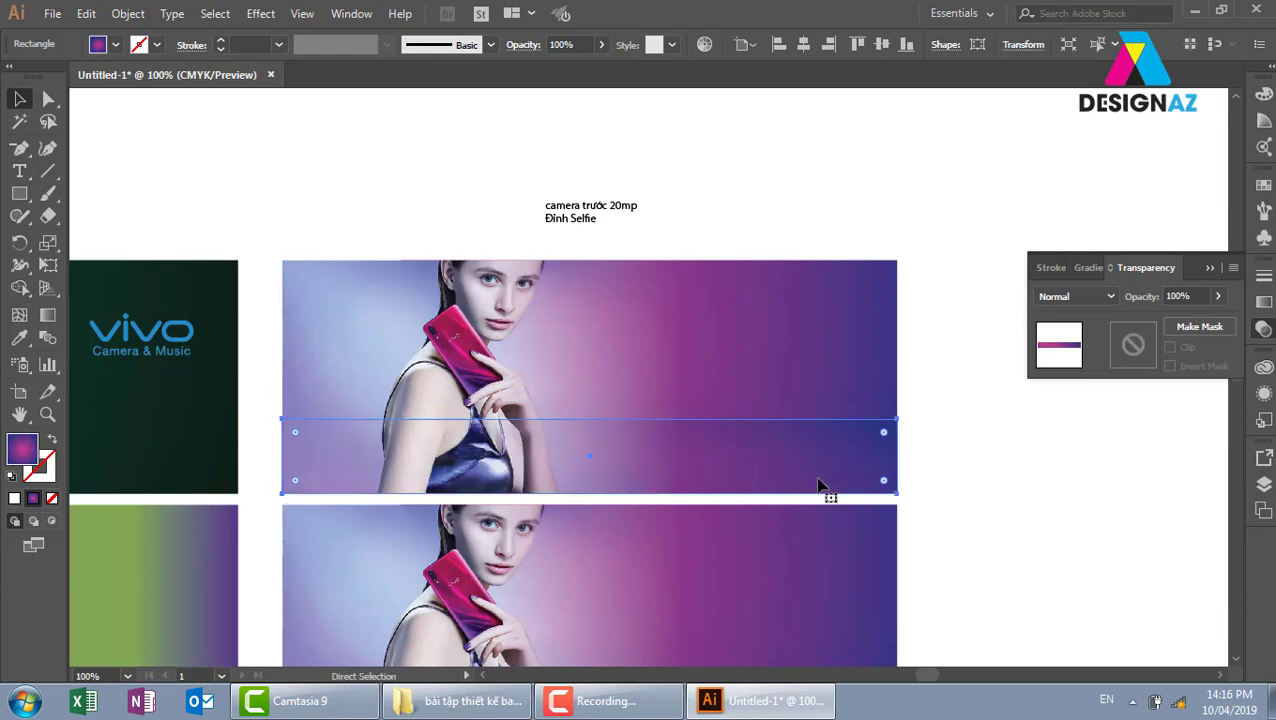
pyautogui.press('v')
pyautogui.click(982, 488)
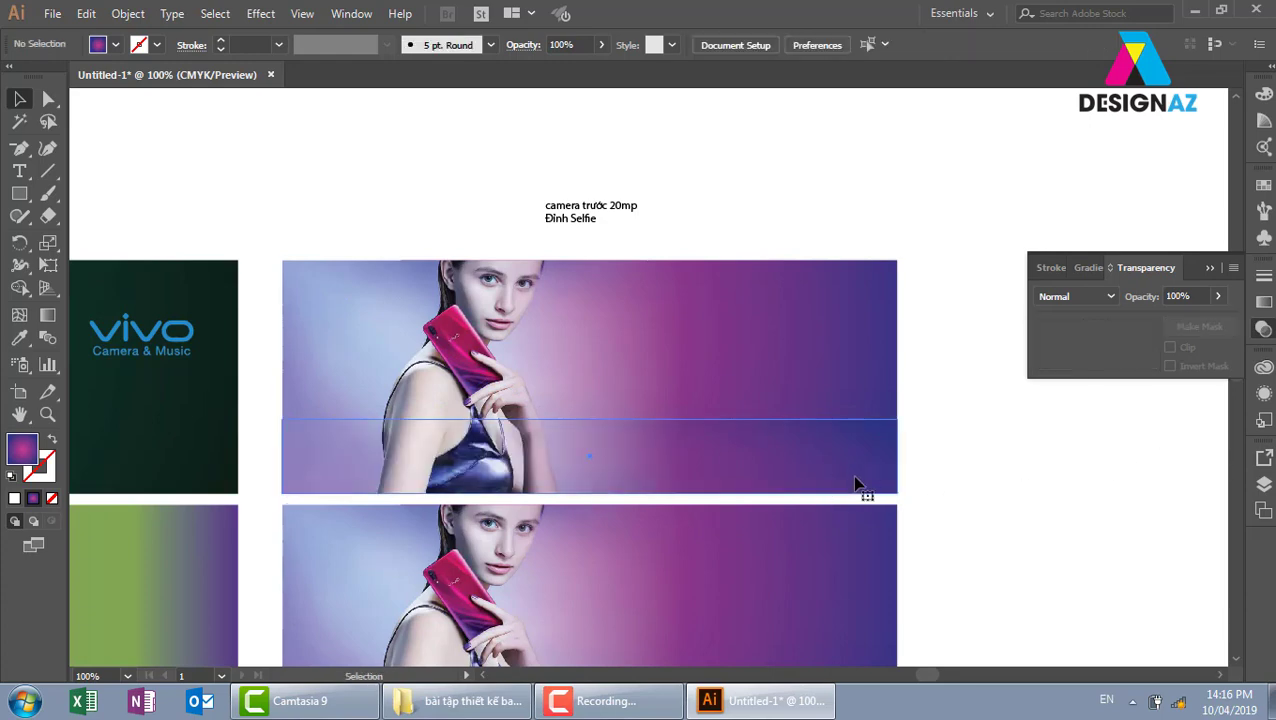
pyautogui.click(856, 482)
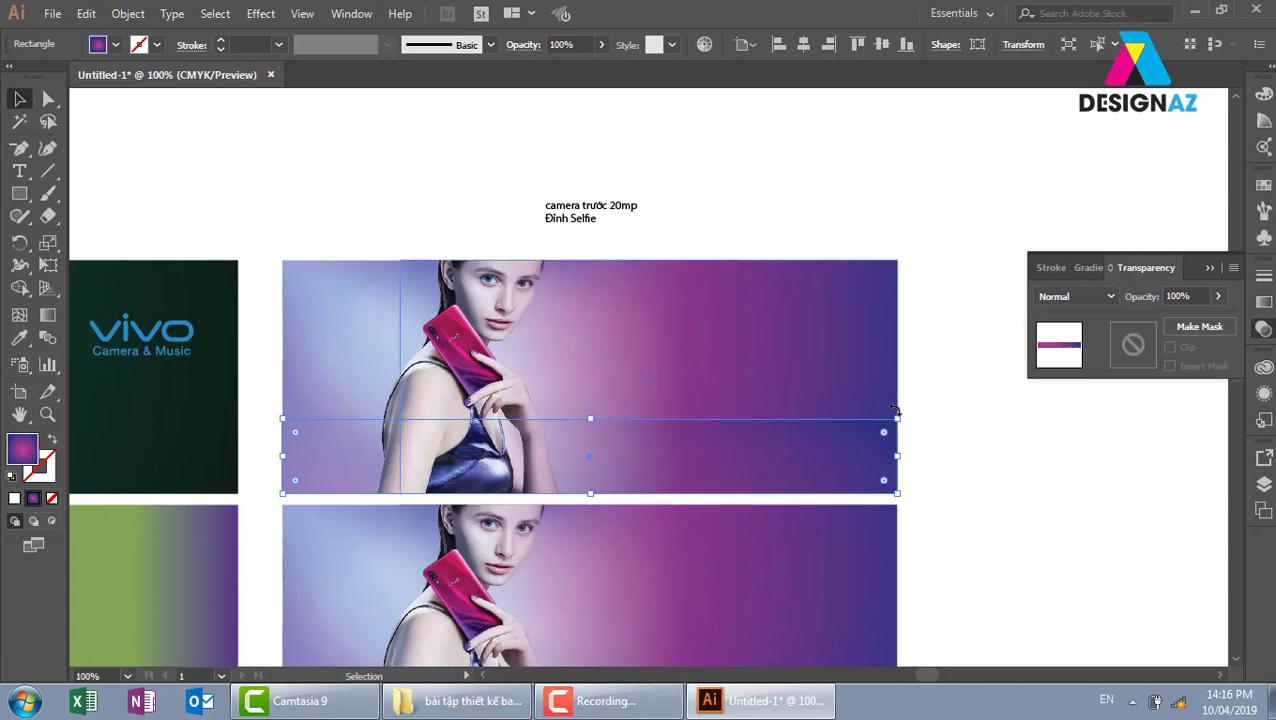
# - Fill the strip rectangle with white, undoing an accidental move
pyautogui.click(1262, 185)
pyautogui.click(1056, 235)
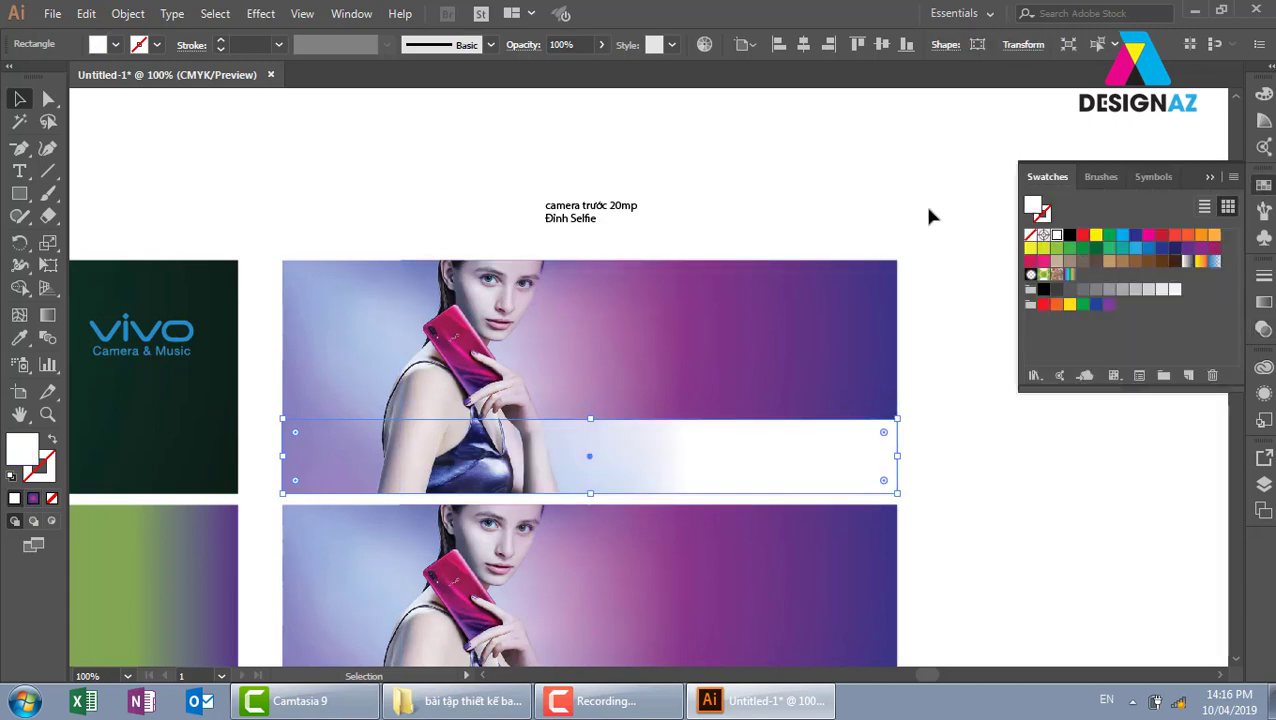
pyautogui.click(937, 438)
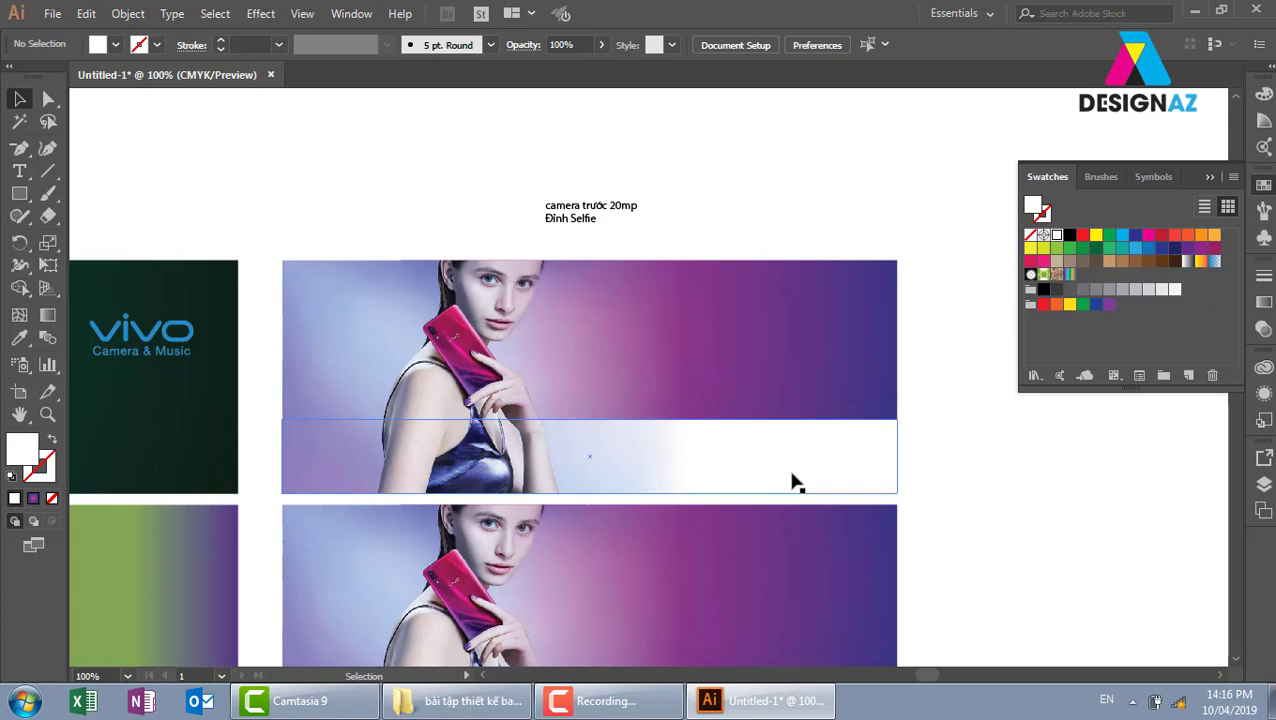
pyautogui.moveTo(797, 480); pyautogui.dragTo(820, 396)
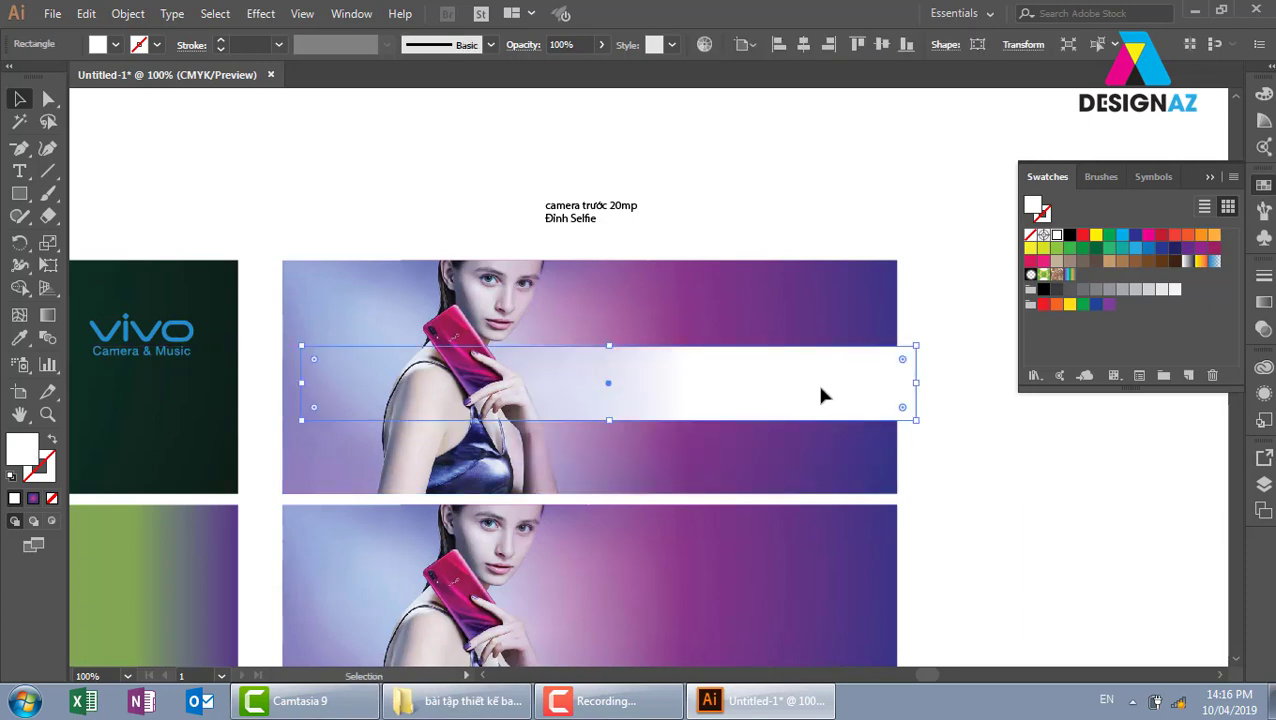
pyautogui.hotkey('ctrl', 'z')
pyautogui.moveTo(791, 339); pyautogui.dragTo(882, 188)
# - Reselect the white band after undoing an accidental move of the model photo
pyautogui.click(795, 470)
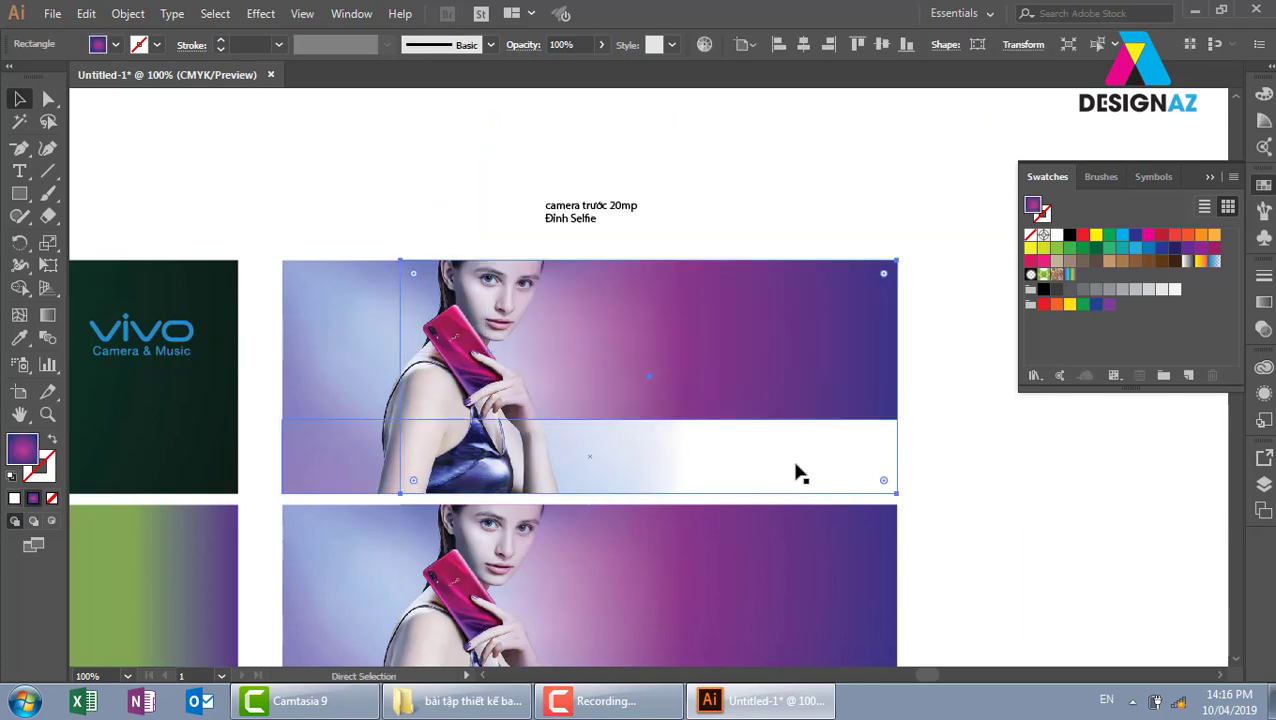
pyautogui.moveTo(894, 470); pyautogui.dragTo(863, 365)
pyautogui.moveTo(468, 378); pyautogui.dragTo(368, 210)
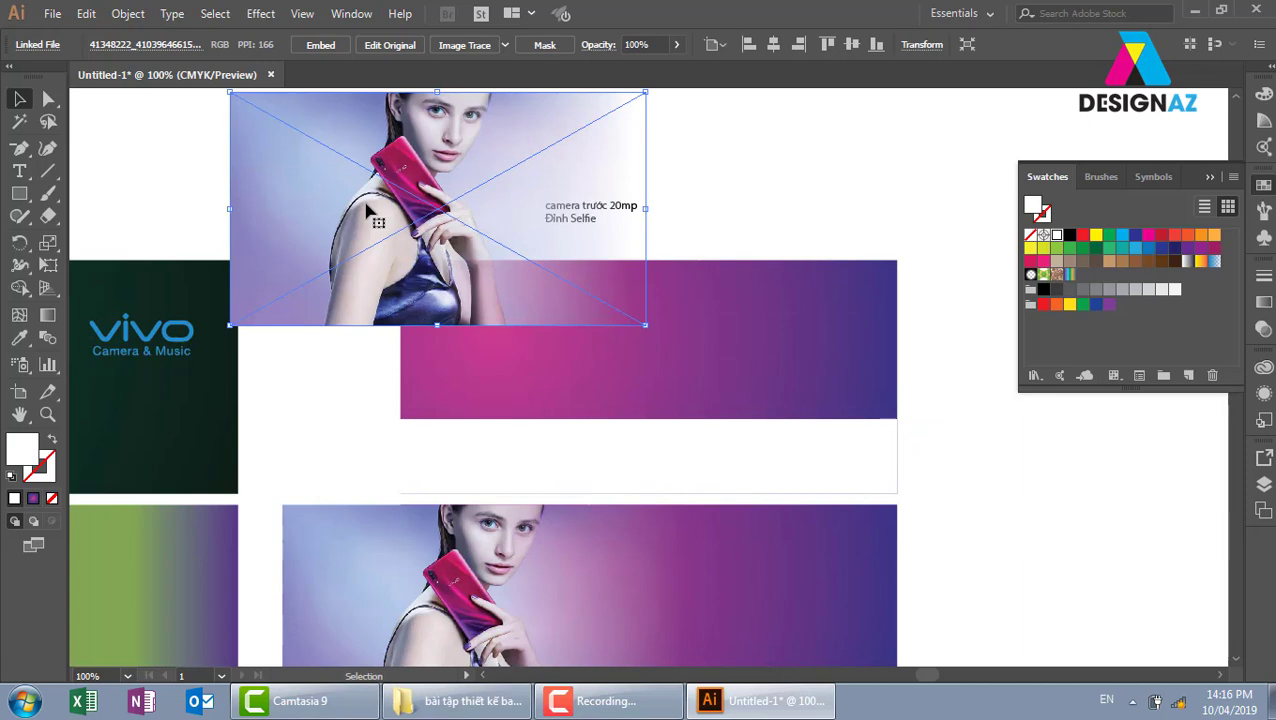
pyautogui.hotkey('ctrl', 'z')
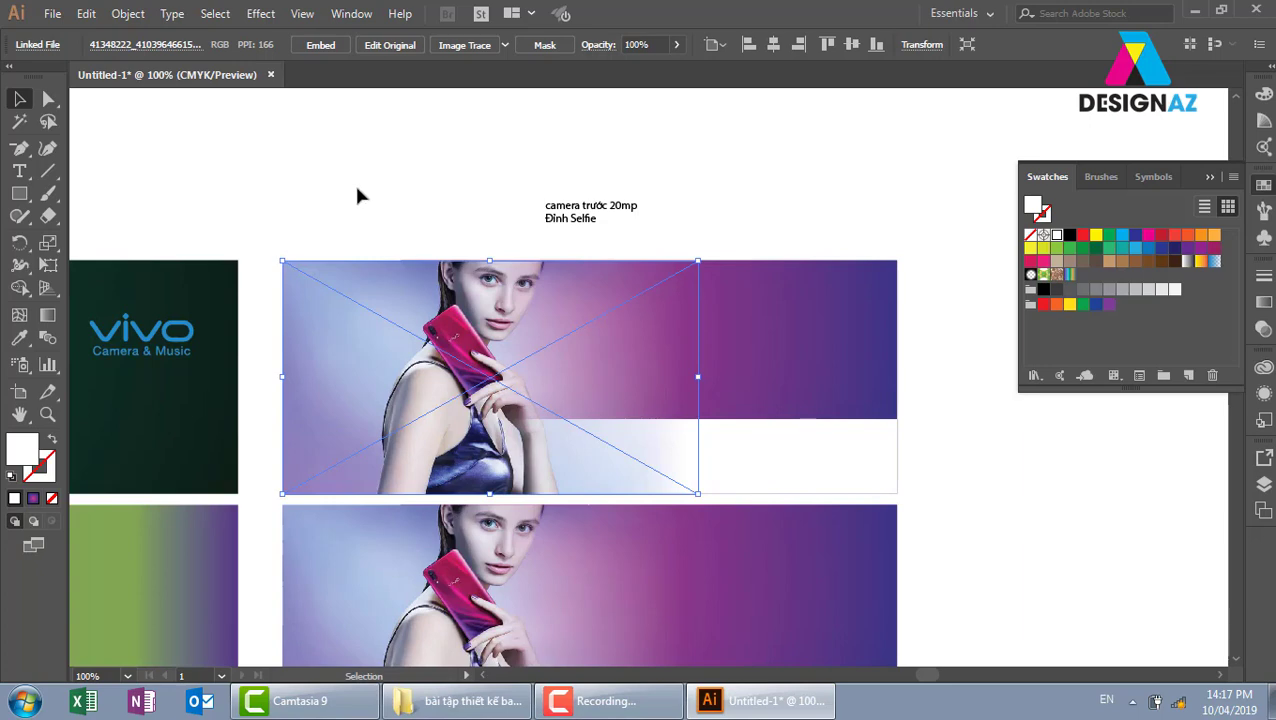
pyautogui.click(940, 419)
pyautogui.click(785, 470)
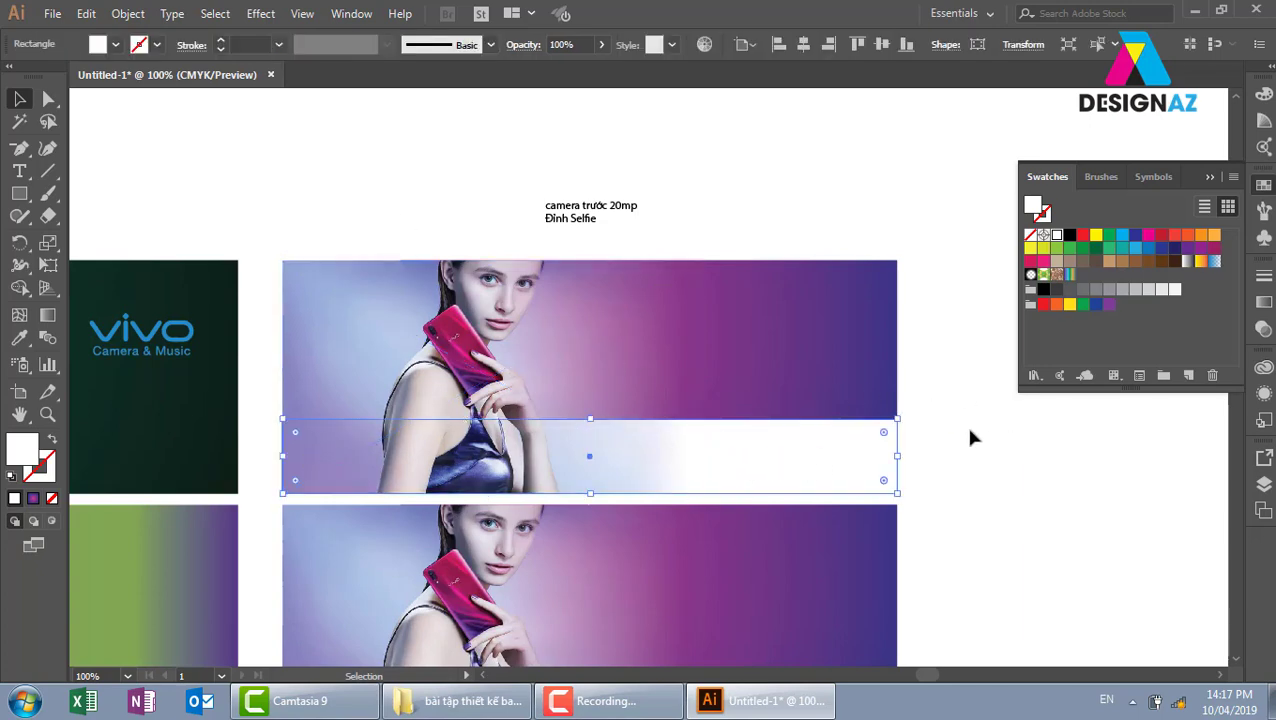
pyautogui.click(958, 490)
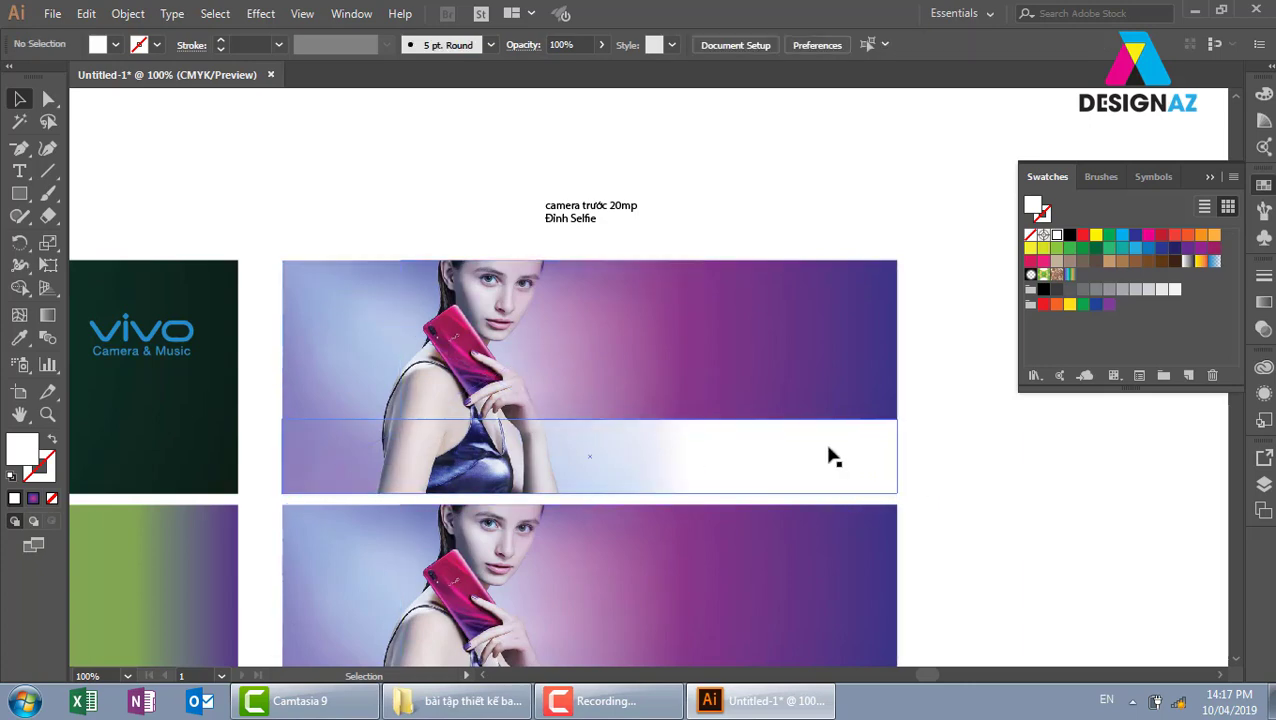
pyautogui.click(826, 448)
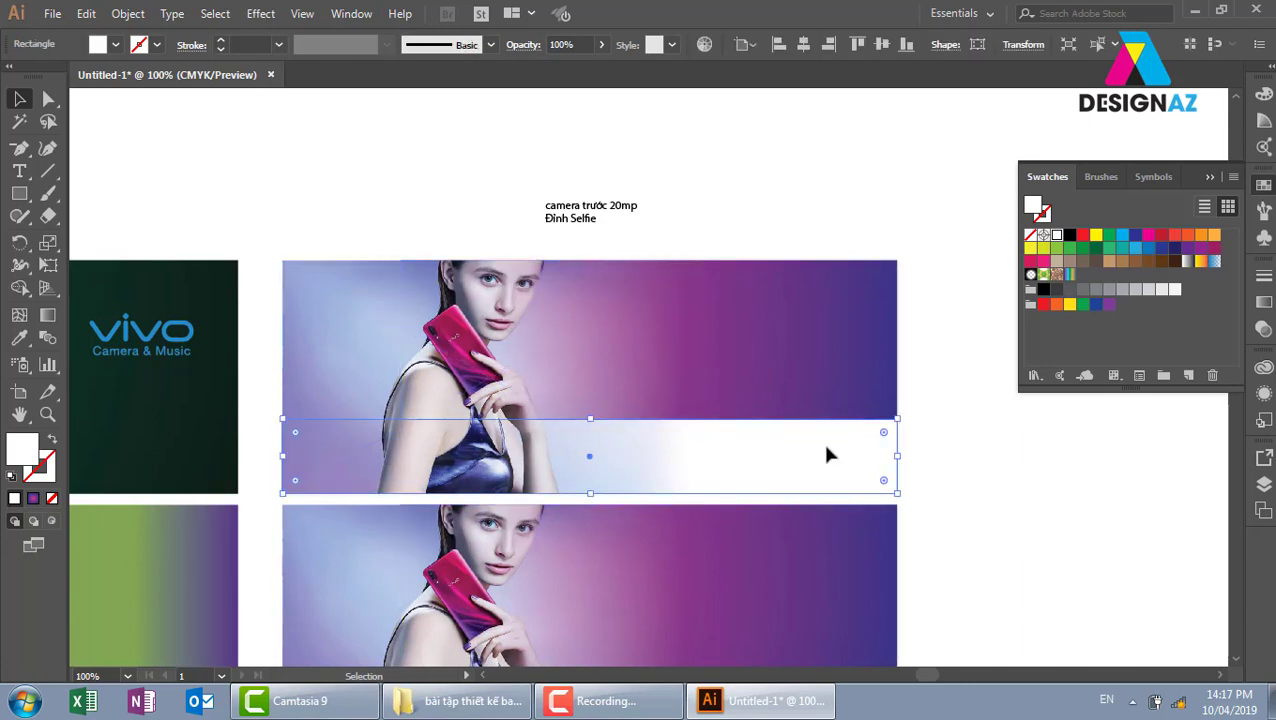
pyautogui.hotkey('shift', 'c')
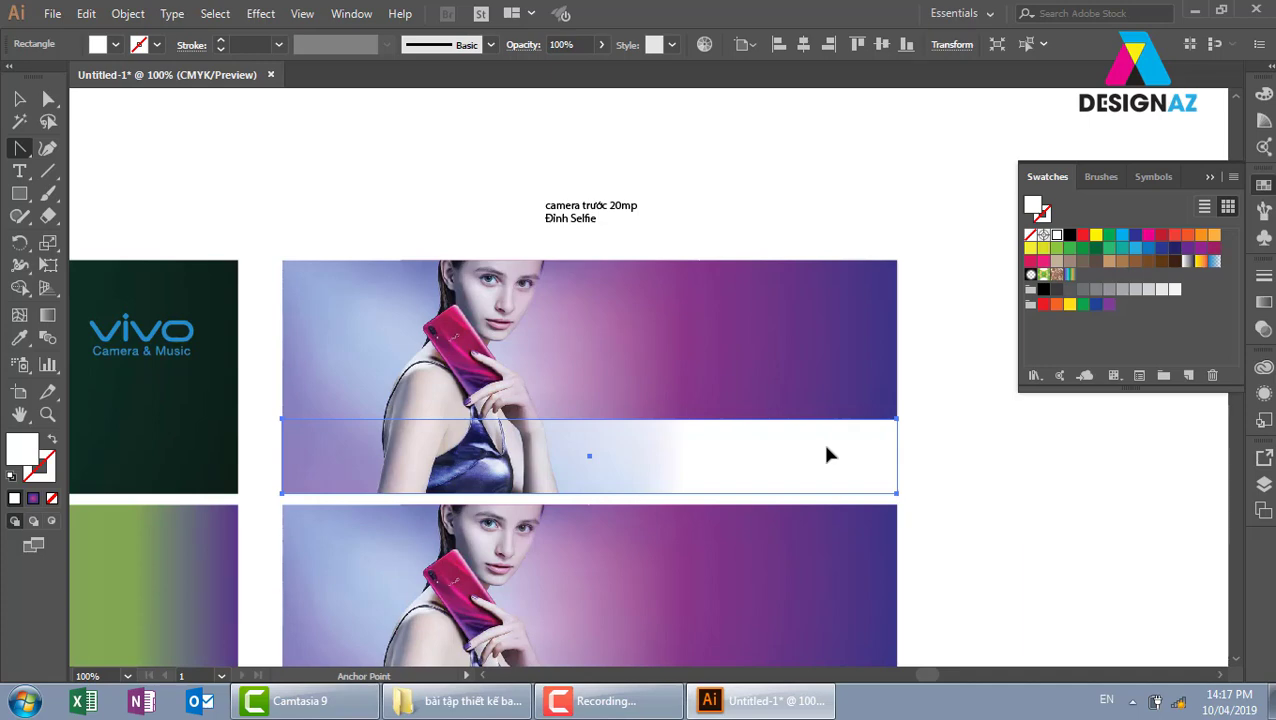
# - Choose the Anchor Point tool and select the white band rectangle
pyautogui.click(22, 152)
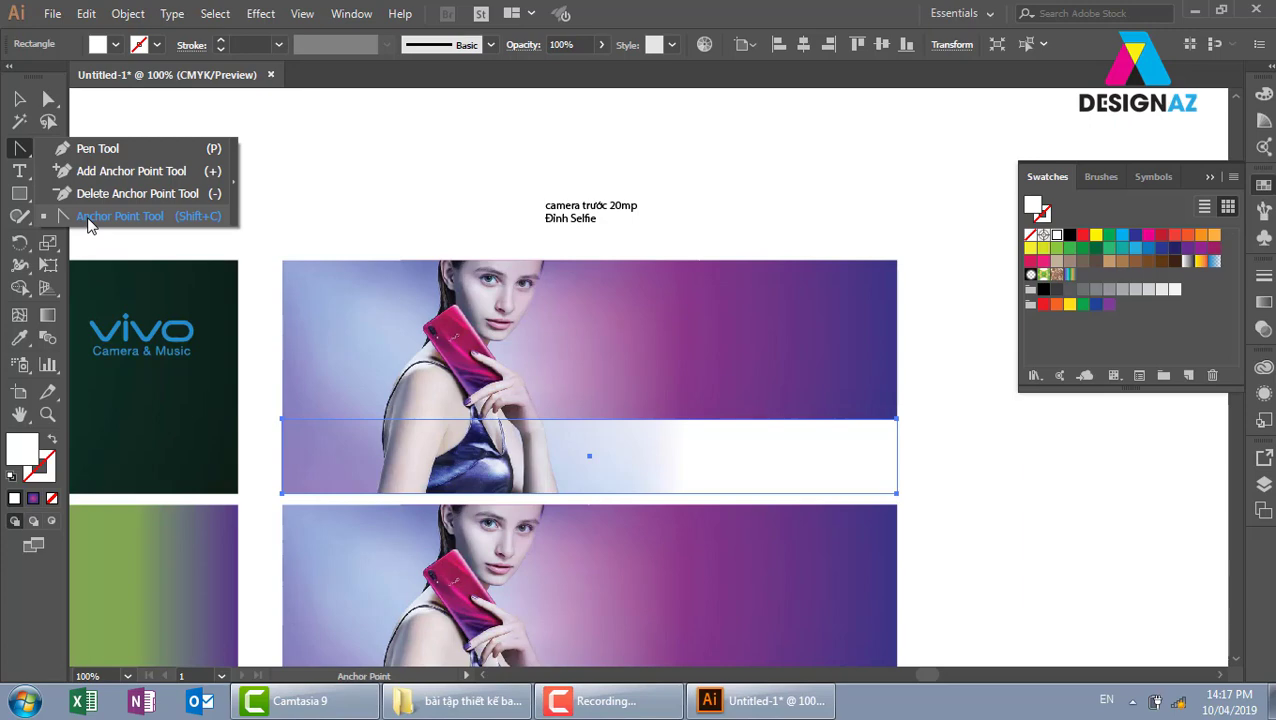
pyautogui.click(88, 222)
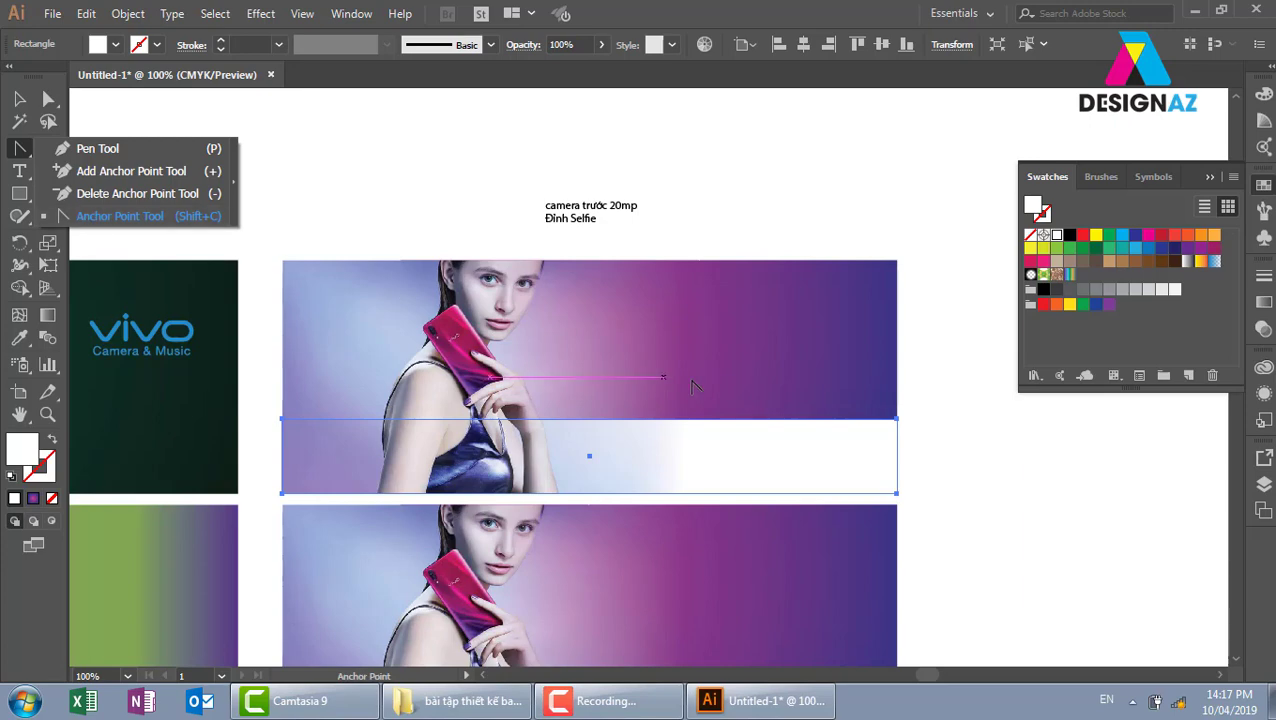
pyautogui.click(900, 420)
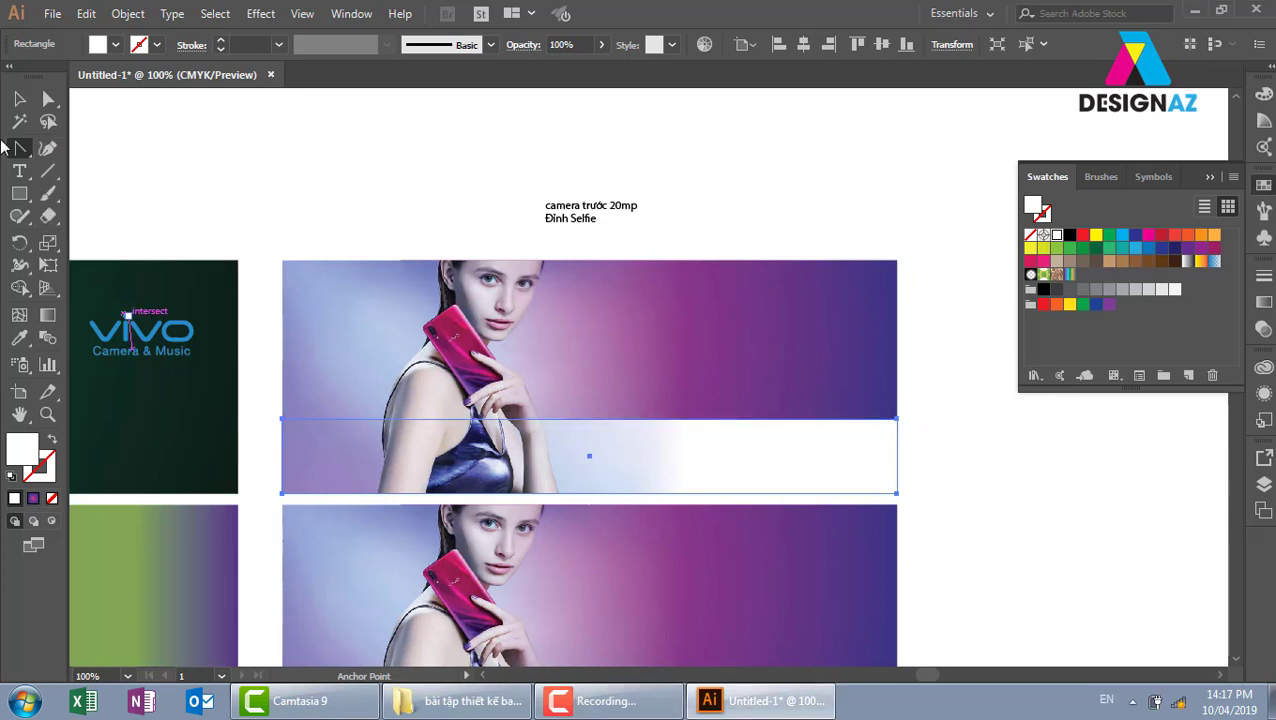
pyautogui.click(19, 98)
pyautogui.click(985, 478)
pyautogui.moveTo(846, 465); pyautogui.dragTo(775, 420)
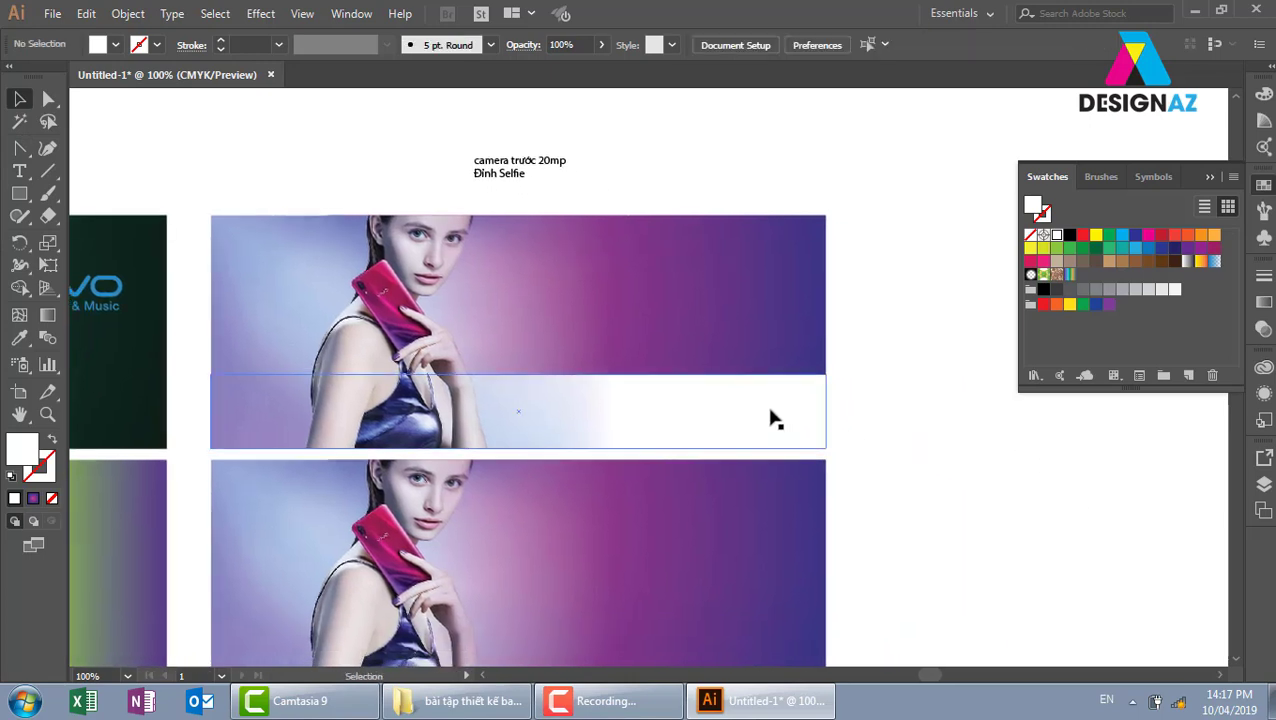
pyautogui.click(775, 420)
pyautogui.click(19, 148)
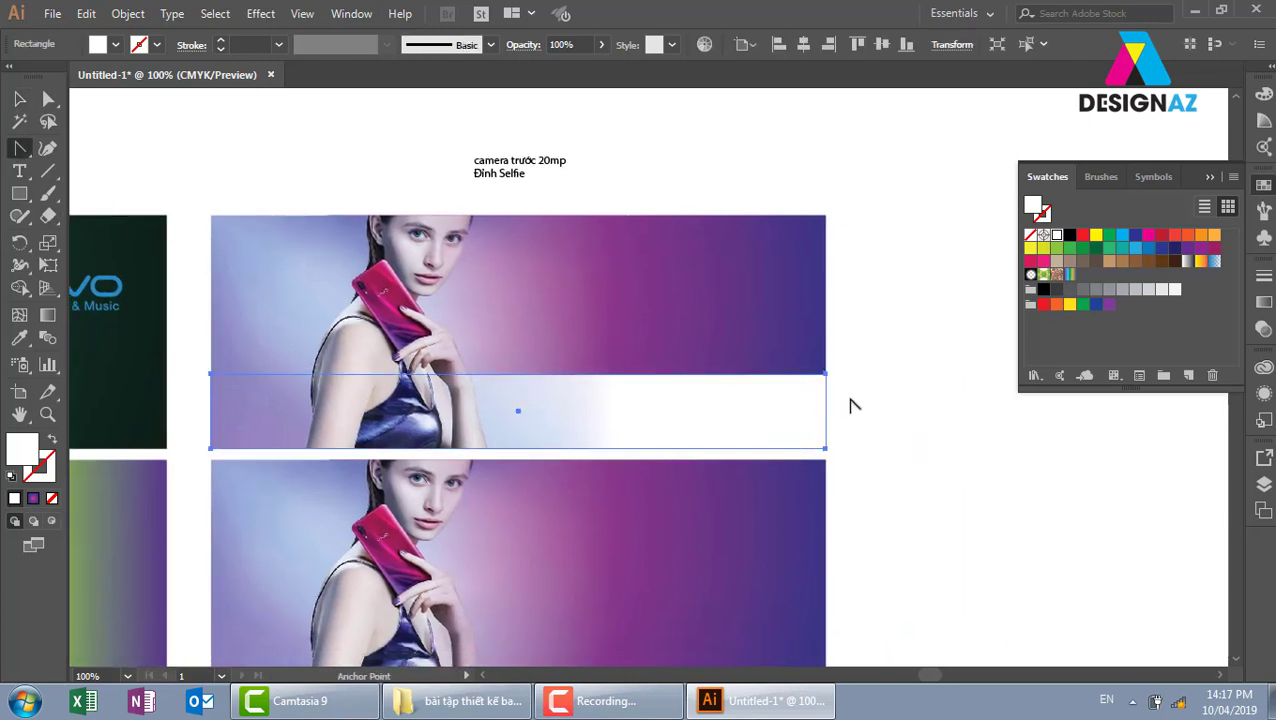
# - Pull handles from the band's top-right corner to curve its top edge into an arc
pyautogui.moveTo(825, 374)
pyautogui.mouseDown()
pyautogui.moveTo(896, 413)
pyautogui.moveTo(1198, 474)
pyautogui.mouseUp()
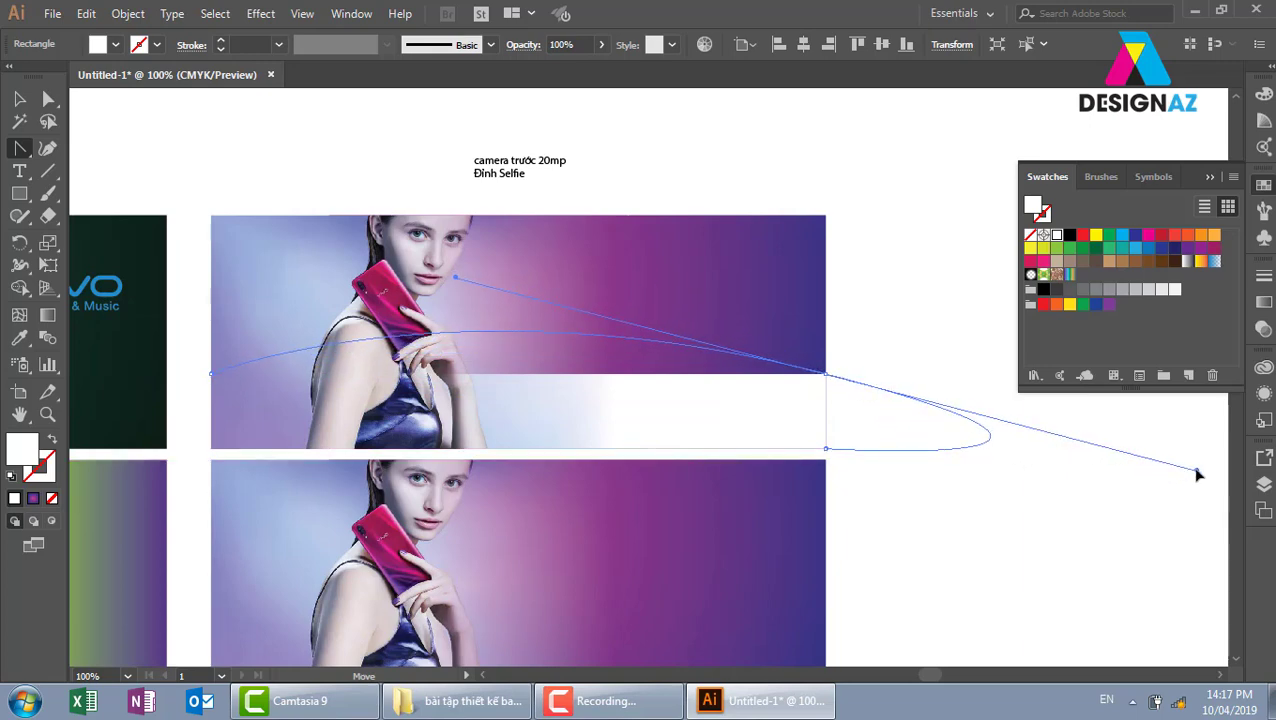
pyautogui.moveTo(1198, 474); pyautogui.dragTo(1177, 466)
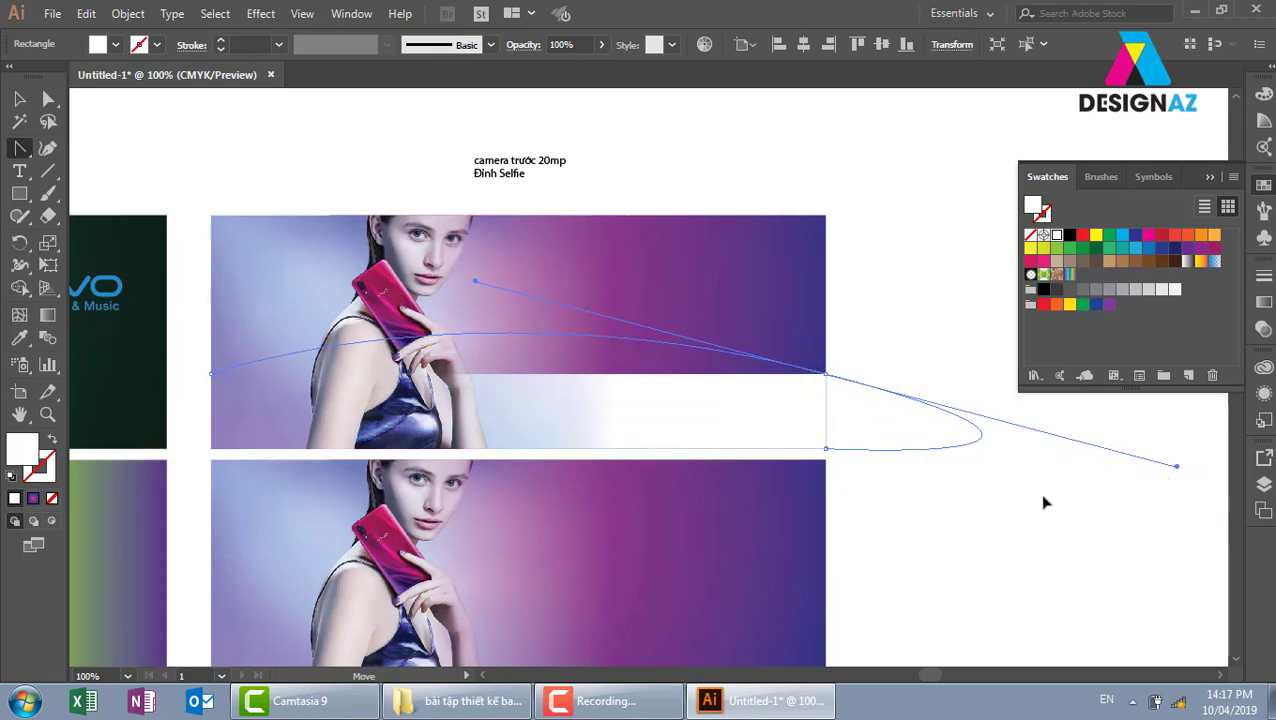
pyautogui.moveTo(920, 435); pyautogui.dragTo(787, 405)
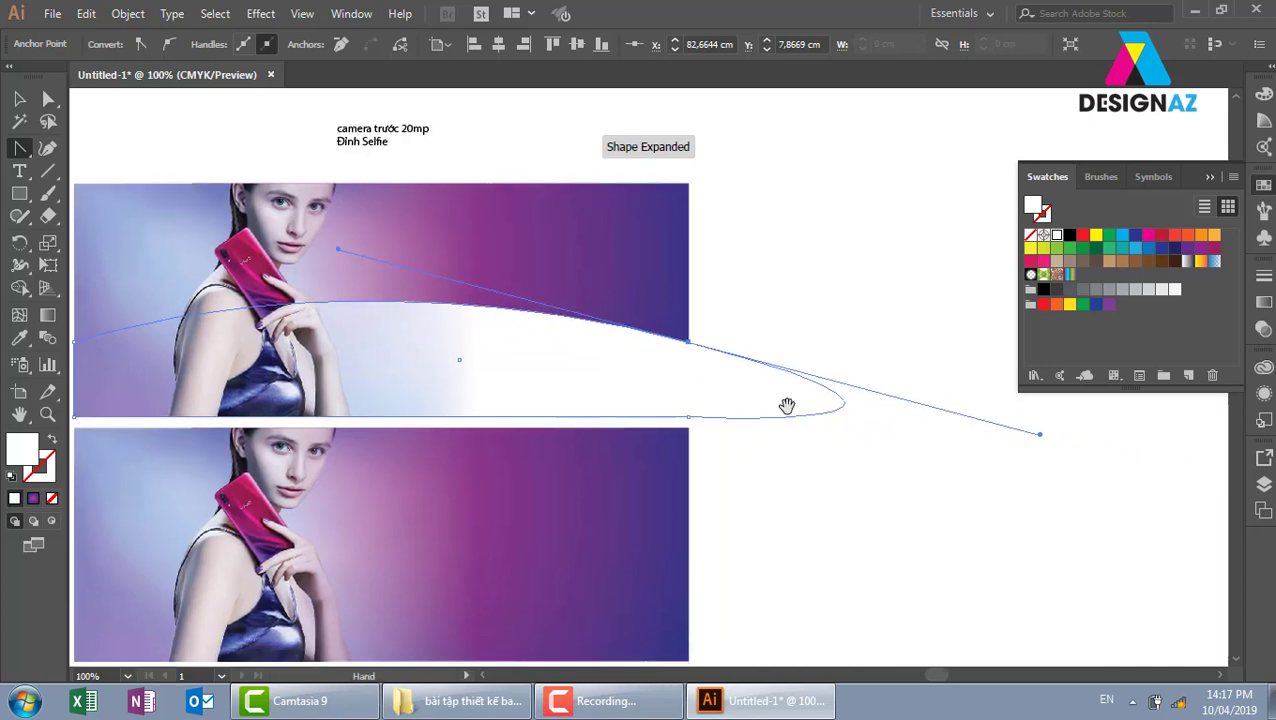
pyautogui.moveTo(1045, 433); pyautogui.dragTo(690, 341)
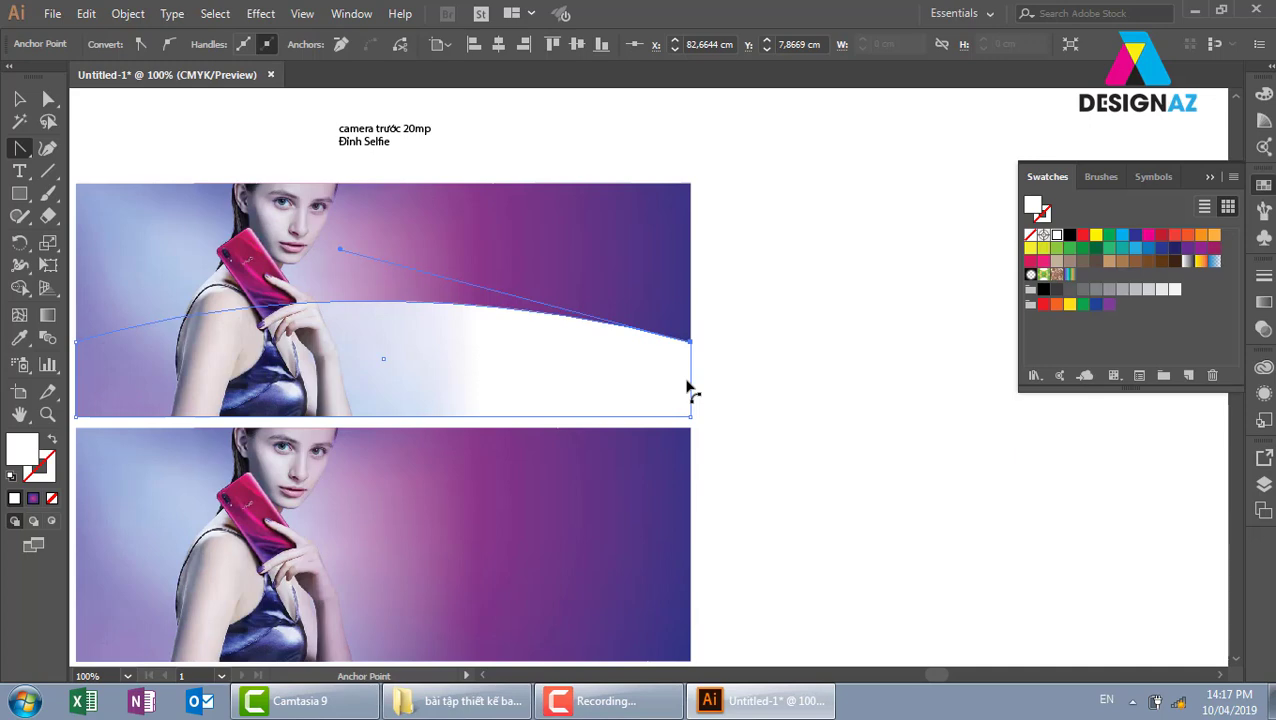
pyautogui.hscroll(-3, 595, 390)
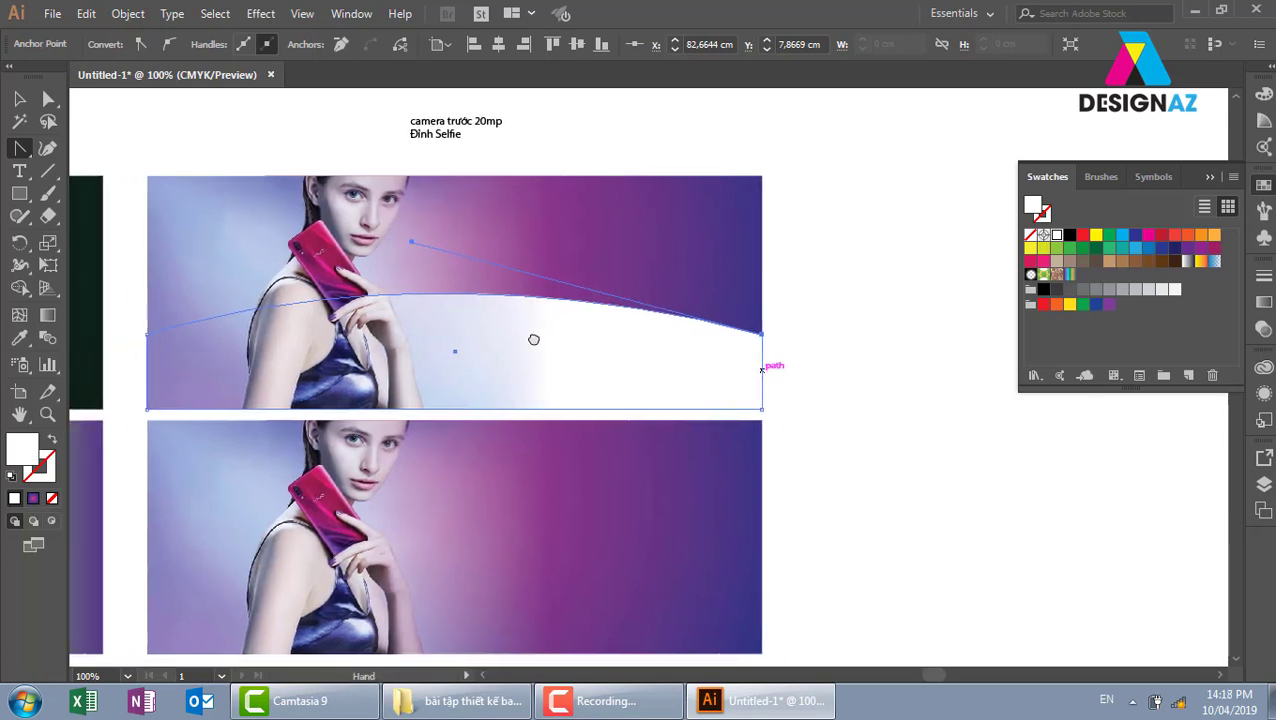
pyautogui.hscroll(-2, 581, 327)
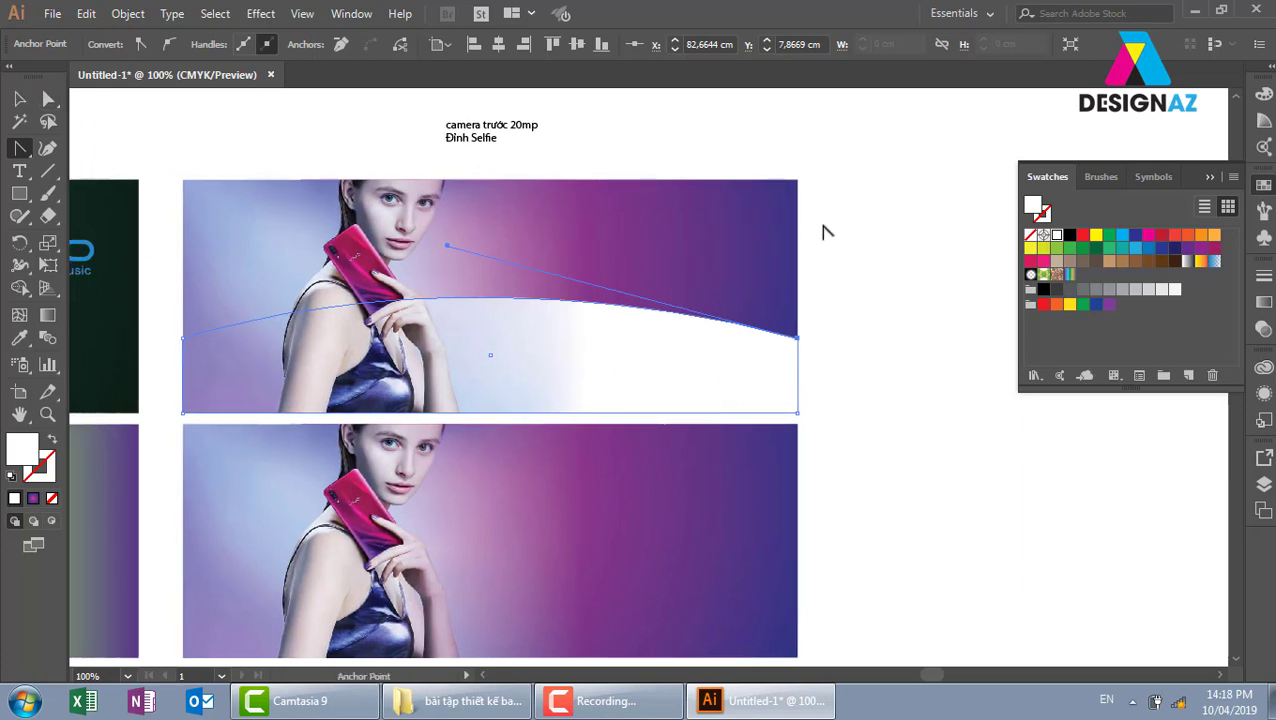
pyautogui.click(19, 98)
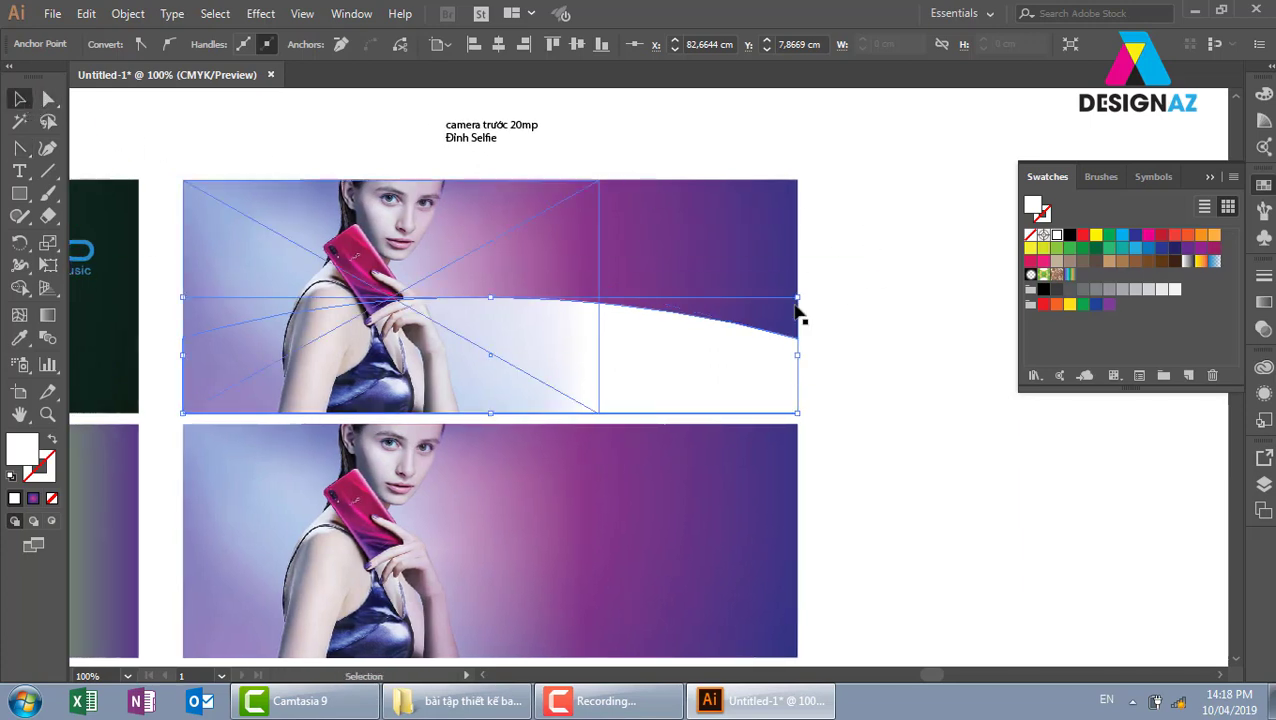
# - Select the curved white band and give it an opacity mask with Clip unchecked
pyautogui.click(895, 280)
pyautogui.hscroll(-2, 932, 334)
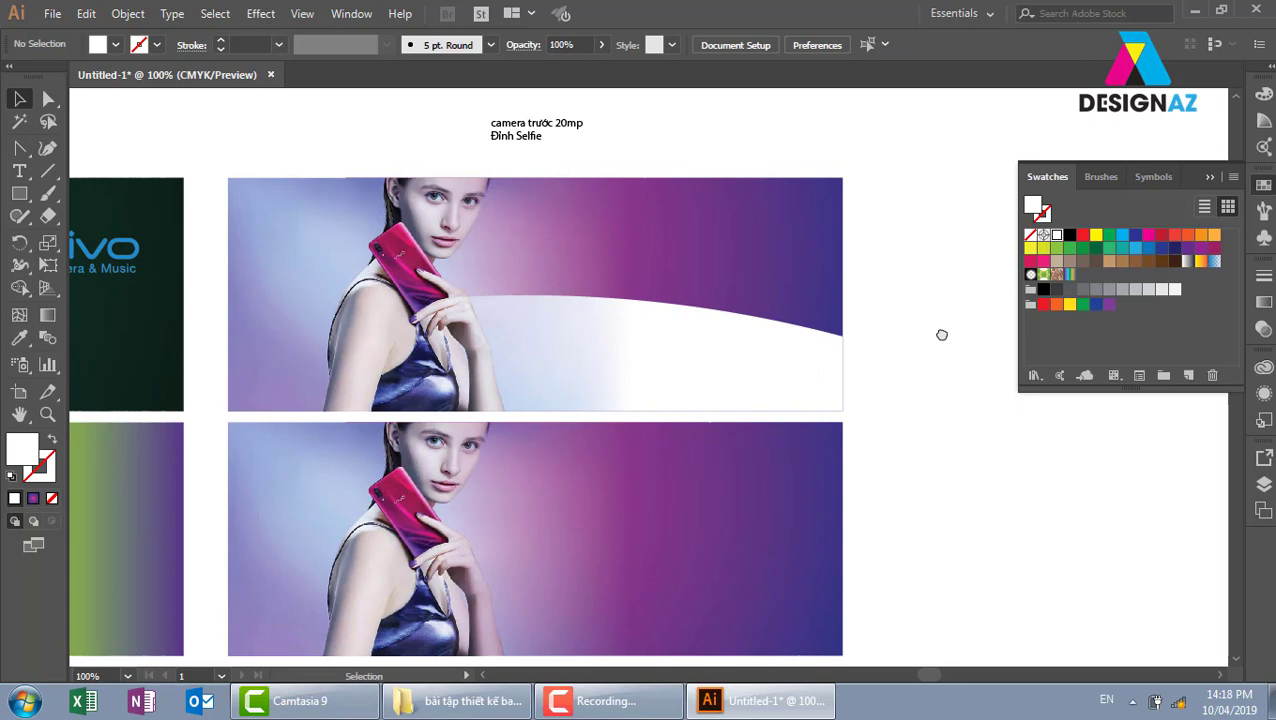
pyautogui.click(786, 358)
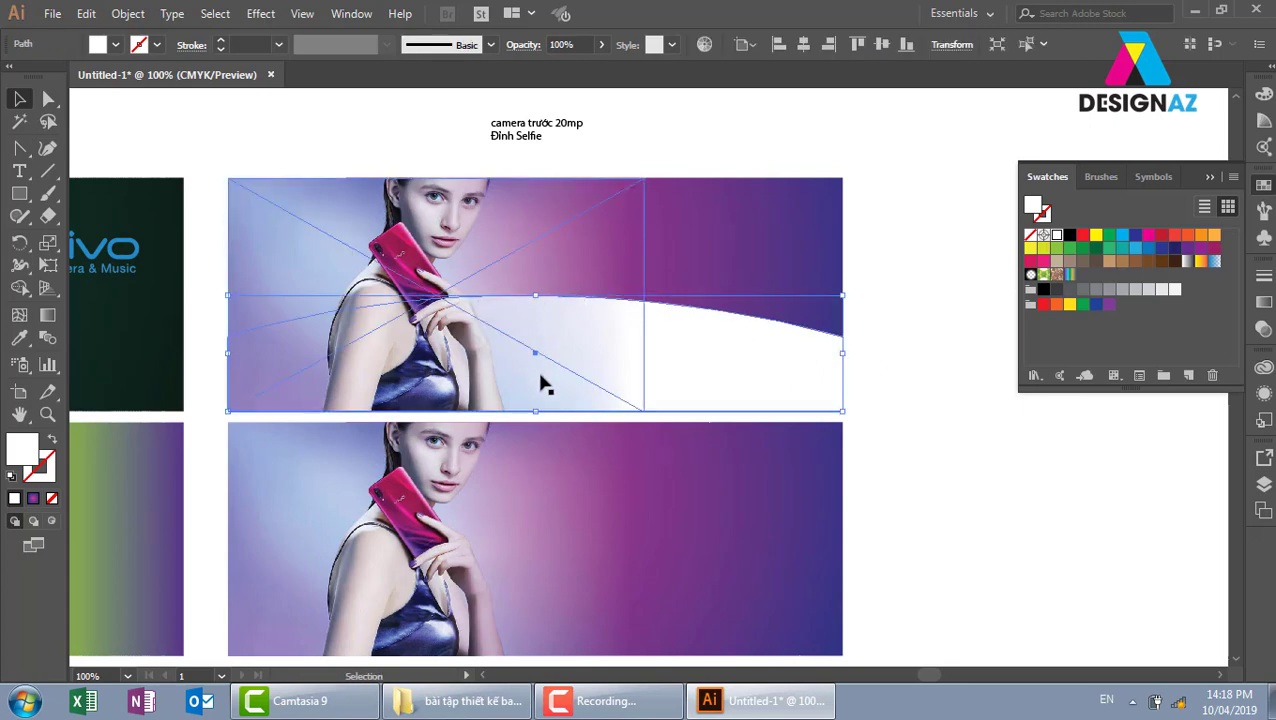
pyautogui.click(915, 430)
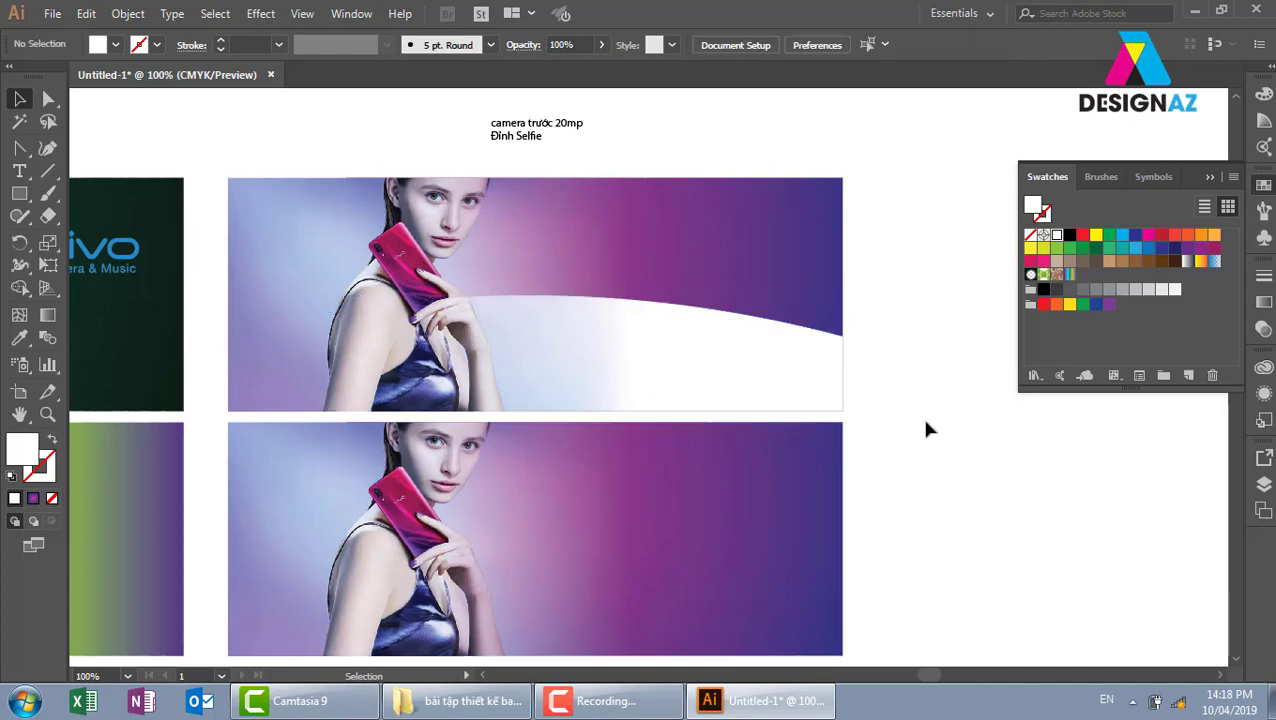
pyautogui.click(827, 380)
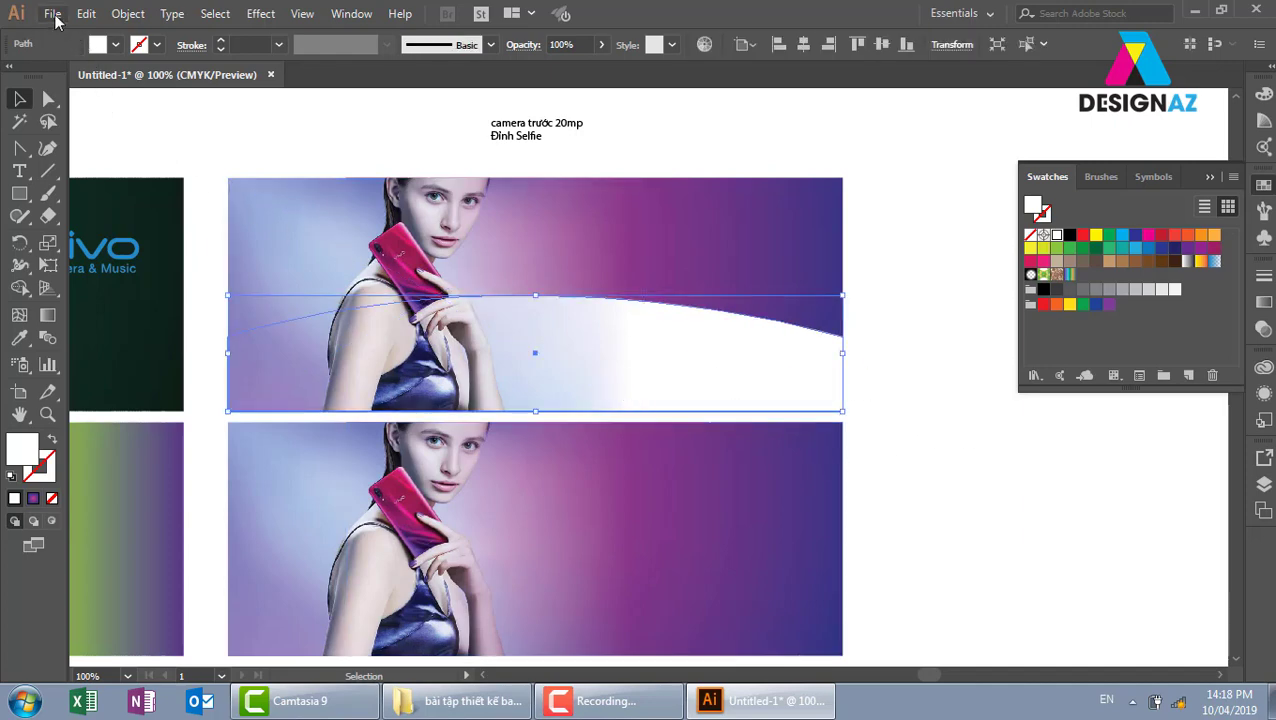
pyautogui.click(1264, 329)
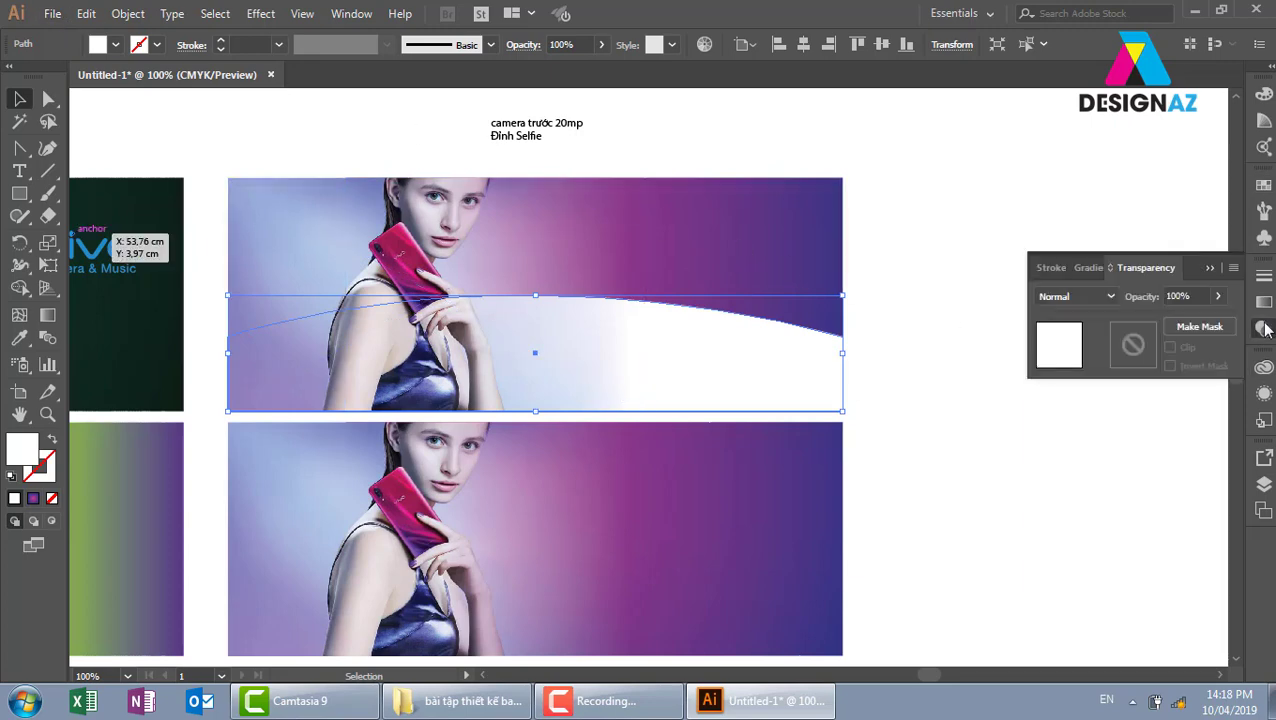
pyautogui.doubleClick(1134, 345)
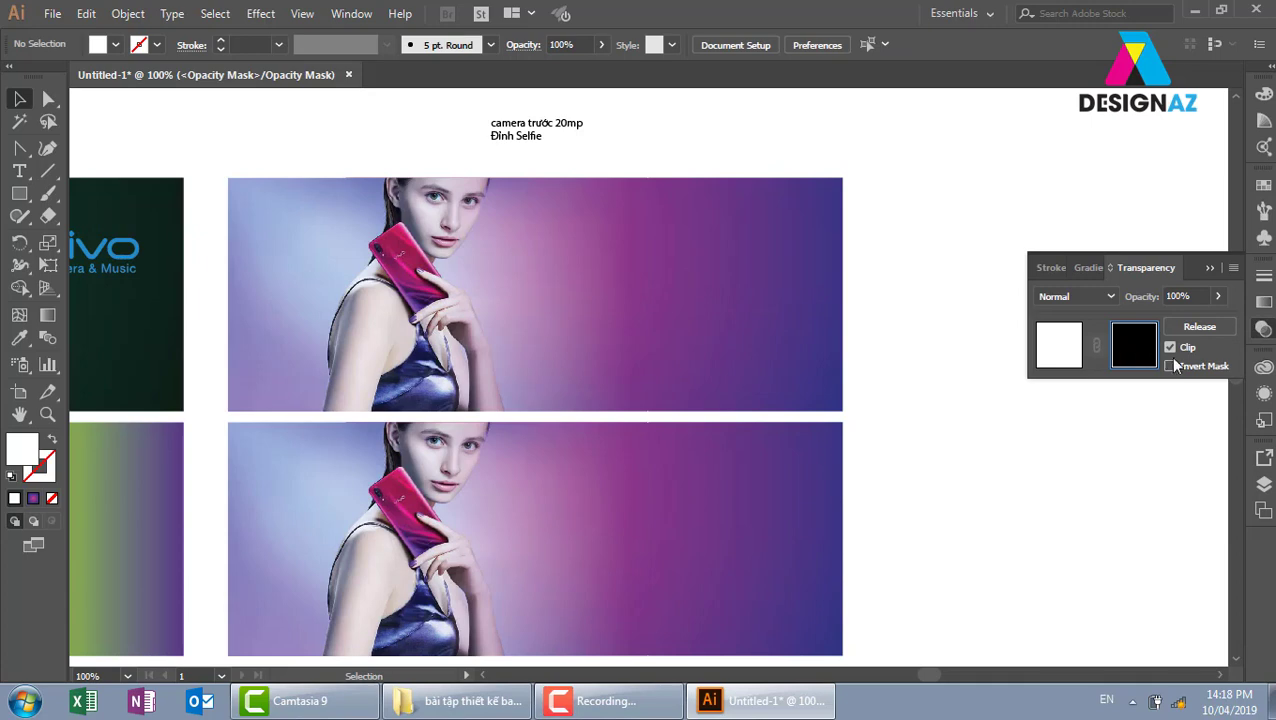
pyautogui.click(1170, 347)
pyautogui.click(1170, 347)
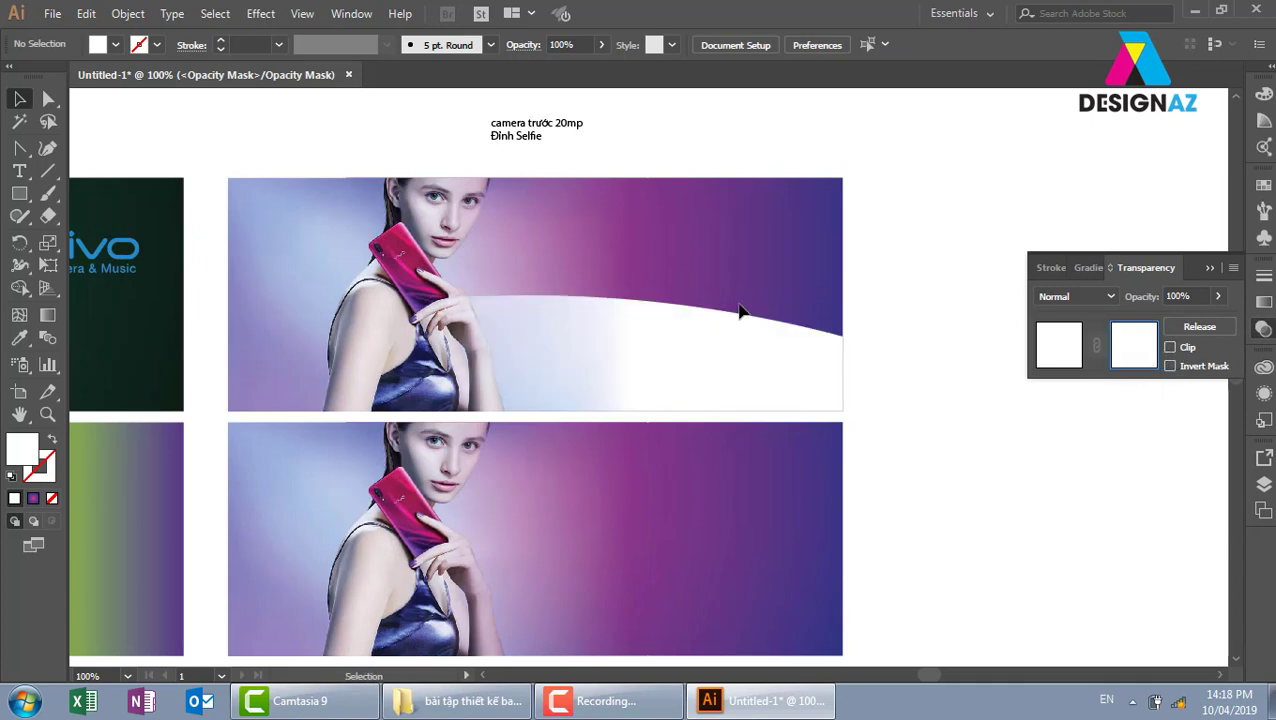
pyautogui.moveTo(668, 357); pyautogui.dragTo(722, 353)
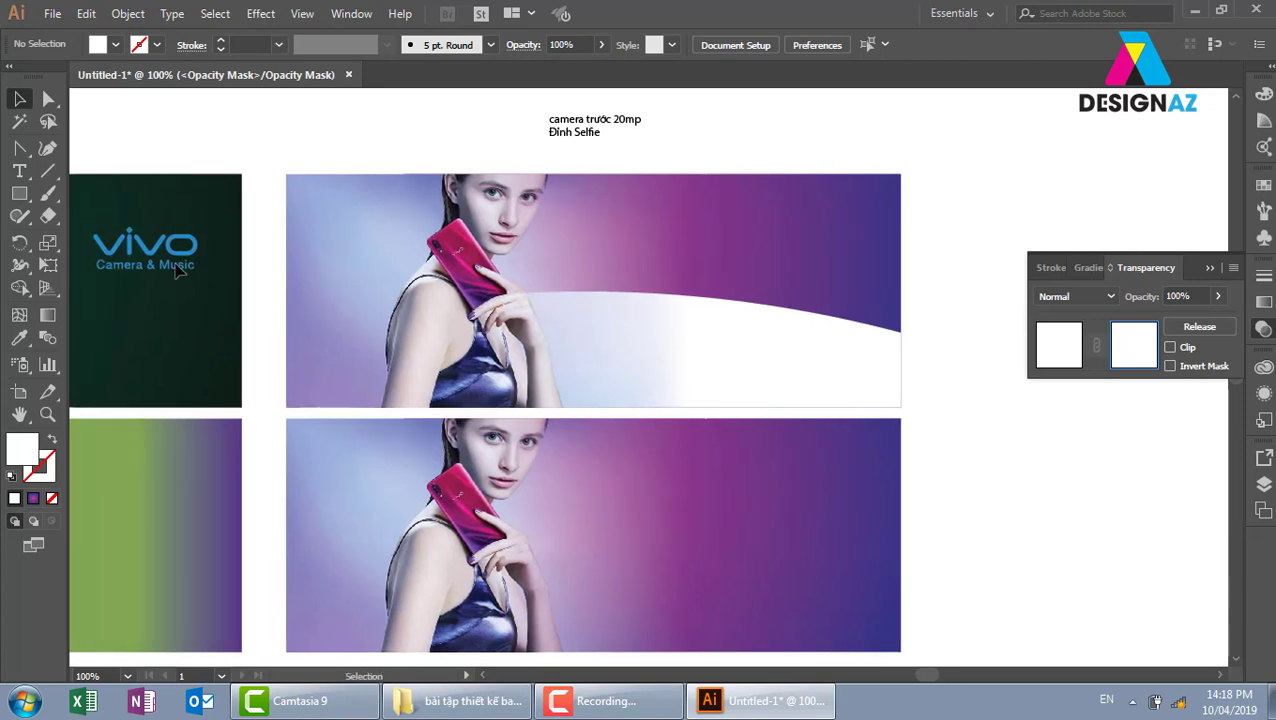
# - Draw a gradient-filled rectangle over the curved band inside the opacity mask
pyautogui.click(19, 194)
pyautogui.moveTo(274, 271)
pyautogui.mouseDown()
pyautogui.moveTo(903, 421)
pyautogui.moveTo(908, 410)
pyautogui.mouseUp()
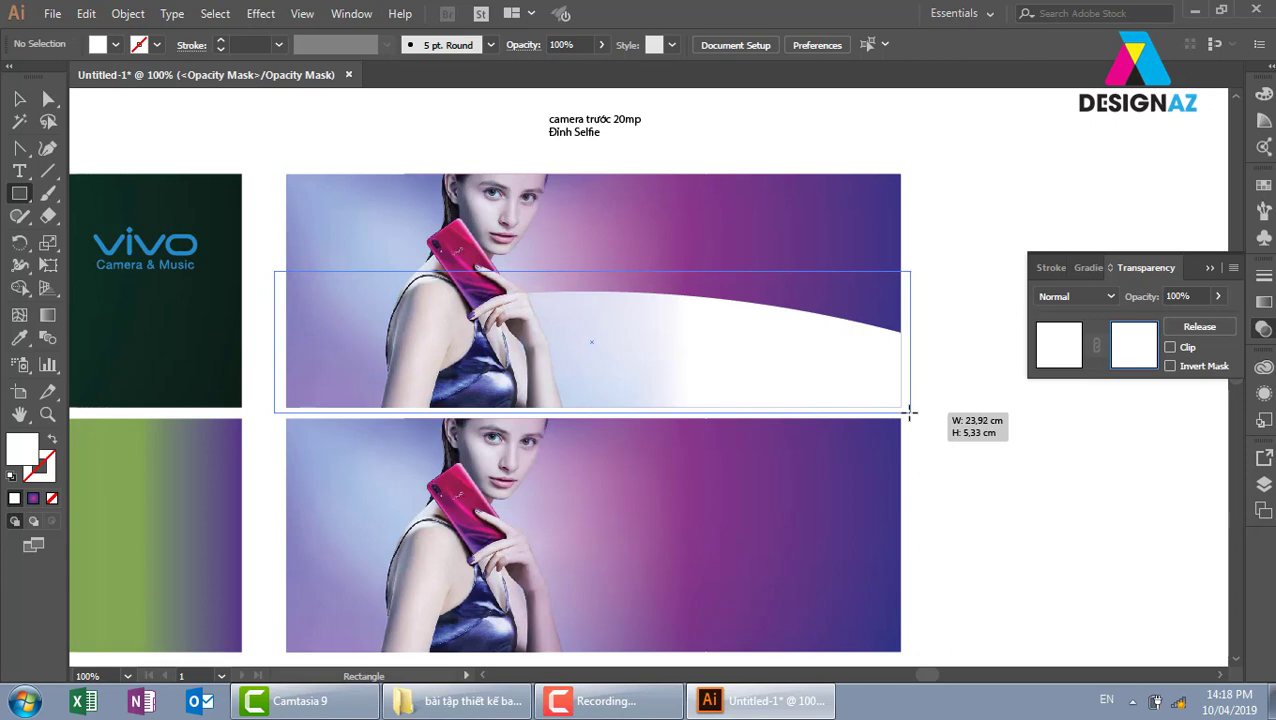
pyautogui.moveTo(908, 410); pyautogui.dragTo(908, 410)
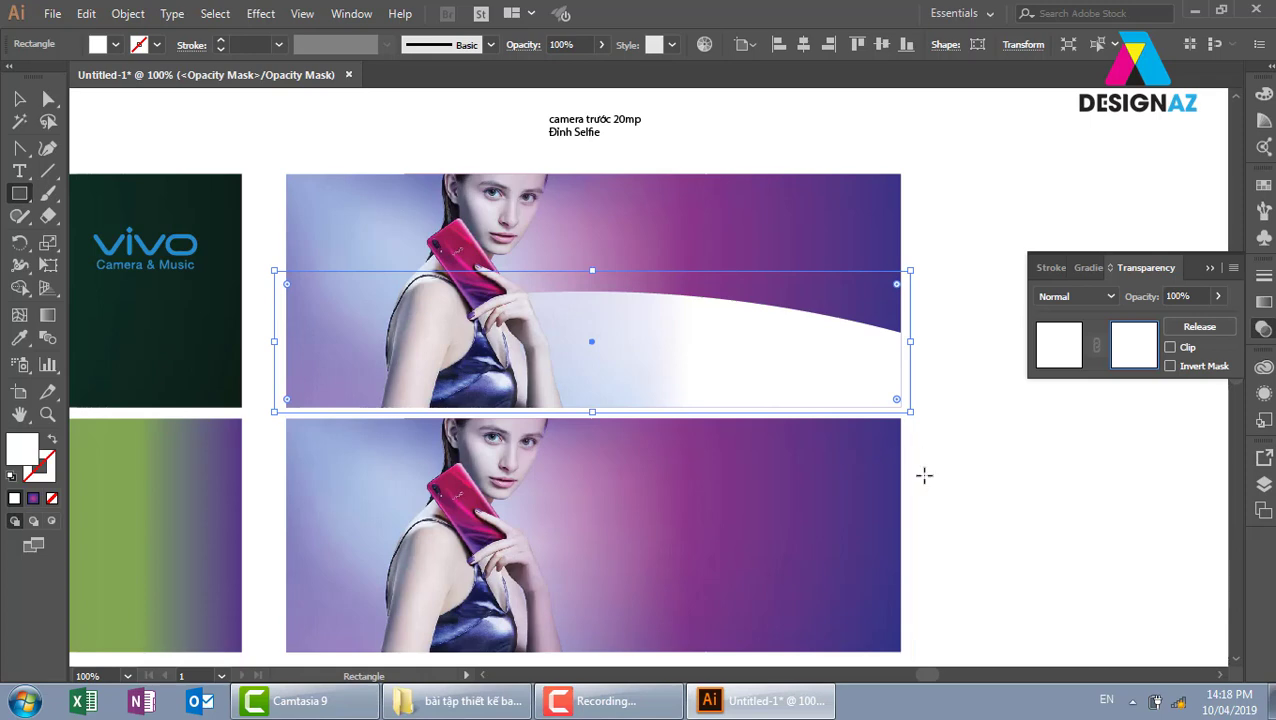
pyautogui.click(1263, 185)
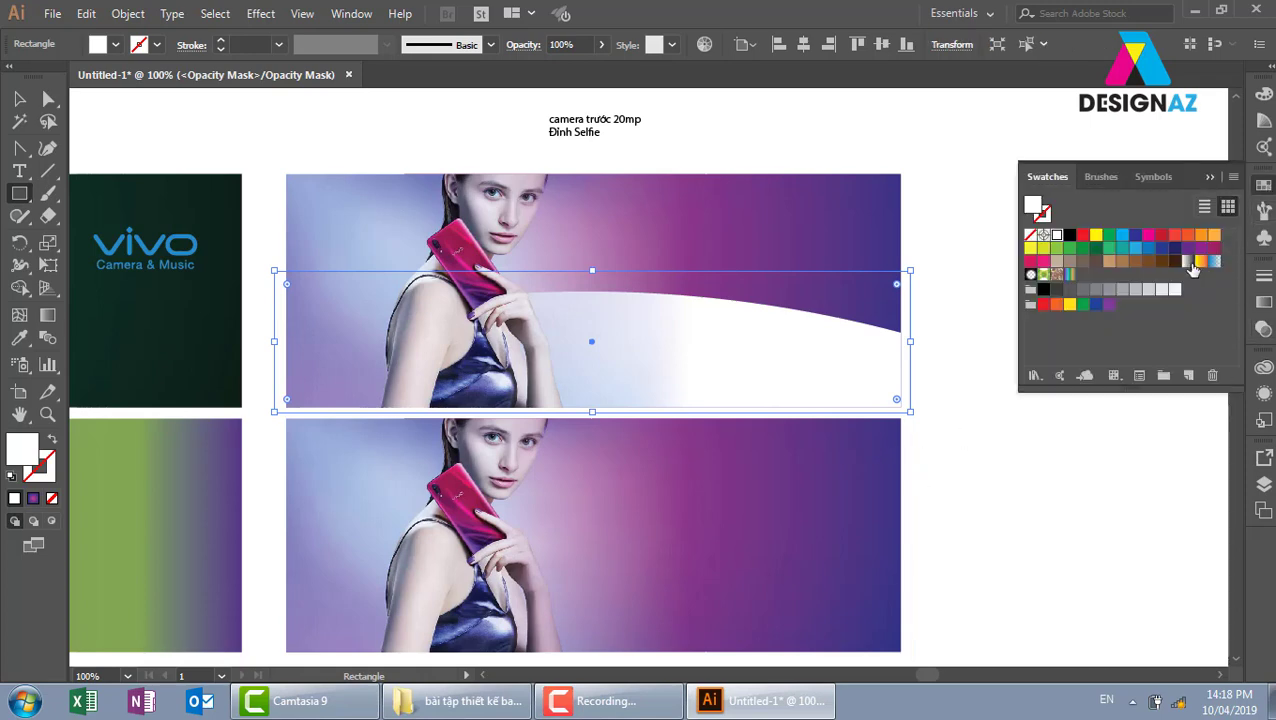
pyautogui.click(1188, 262)
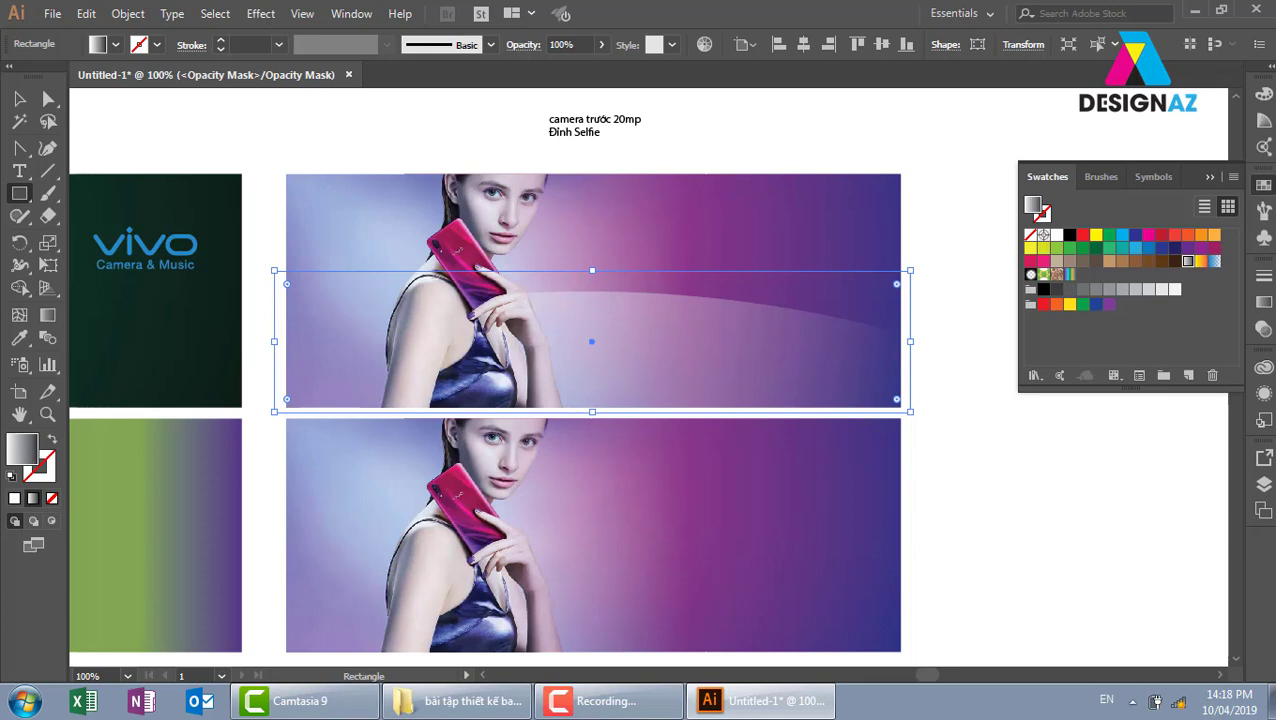
pyautogui.click(1263, 328)
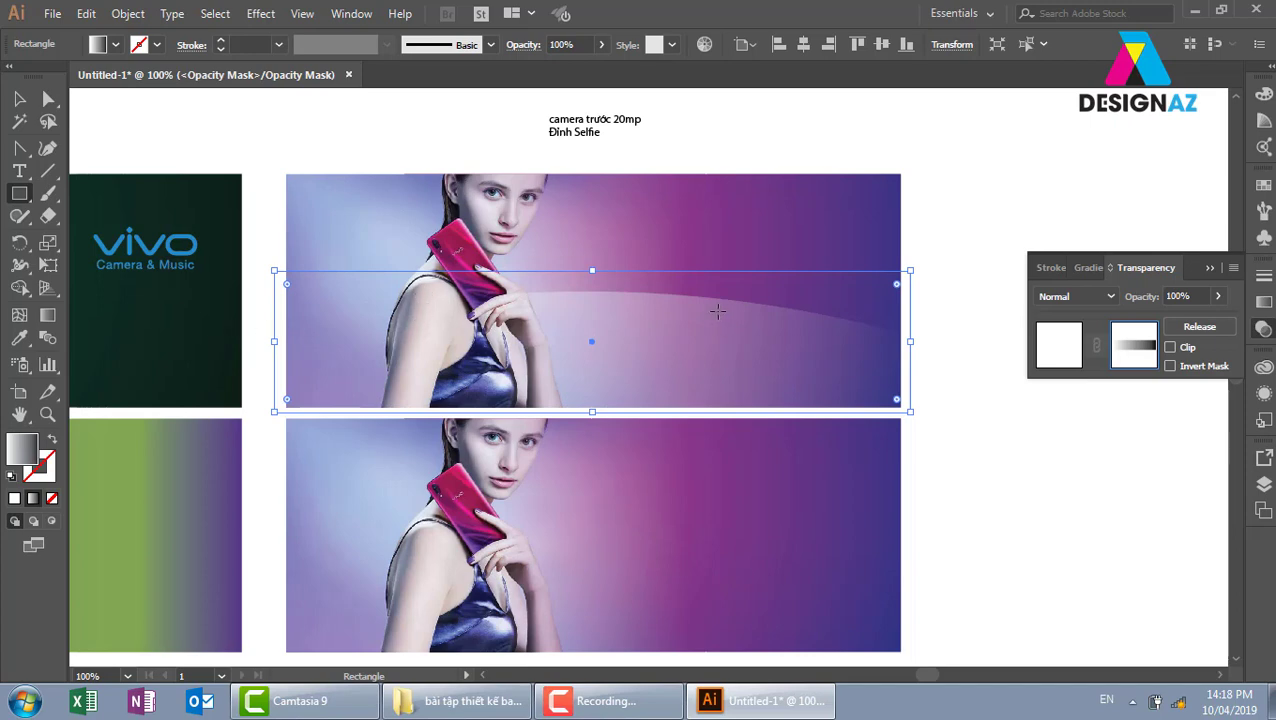
# - Drag the mask gradient vertically across the band, then return to the artwork
pyautogui.press('g')
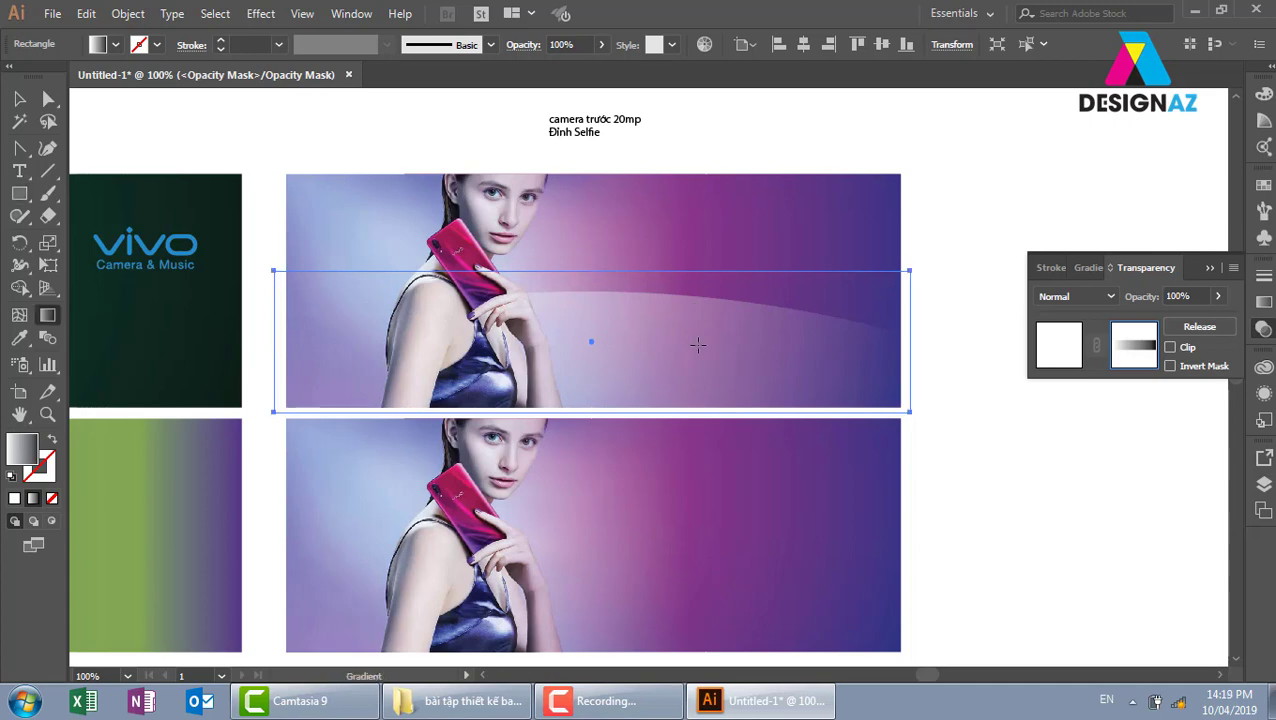
pyautogui.moveTo(627, 263); pyautogui.dragTo(632, 350)
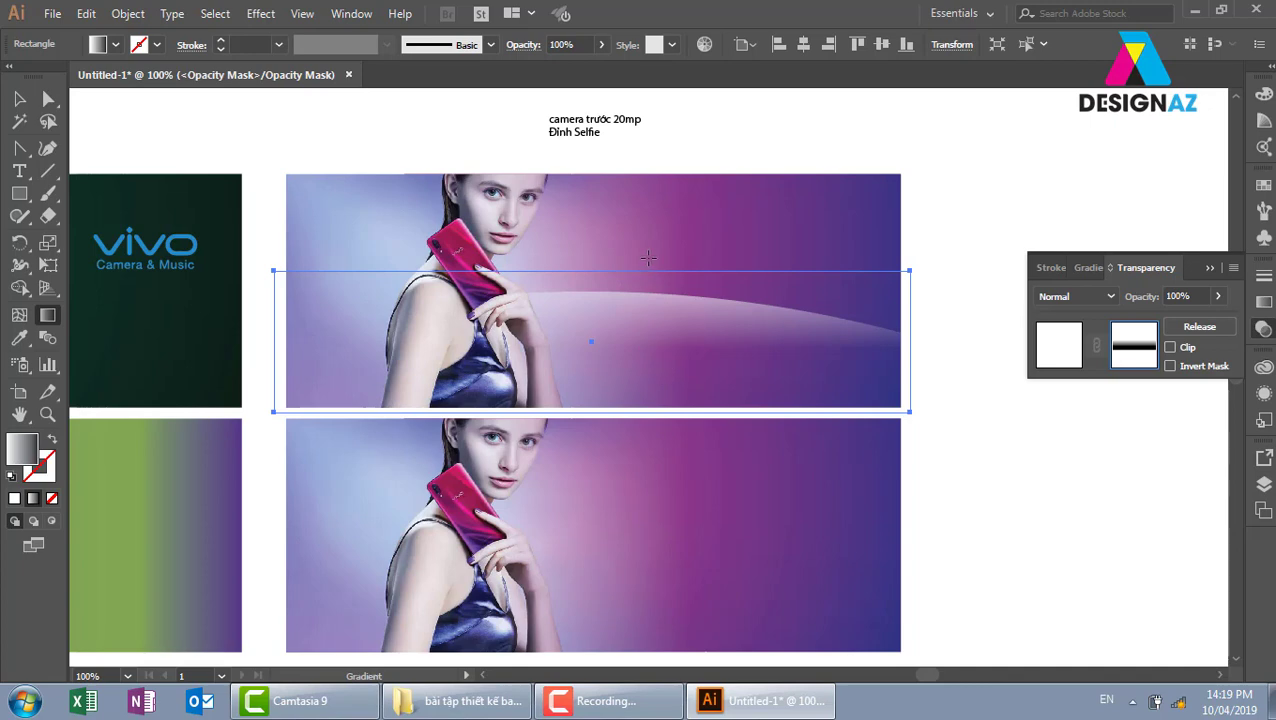
pyautogui.moveTo(648, 258); pyautogui.dragTo(662, 368)
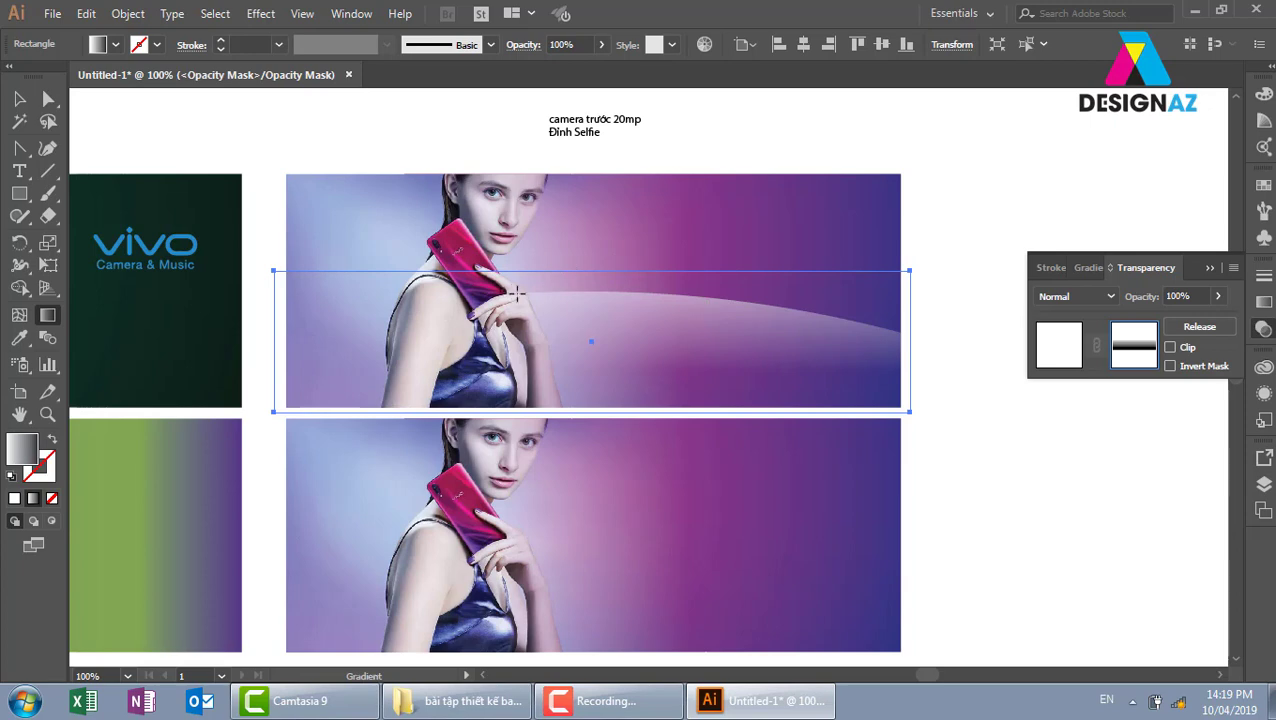
pyautogui.click(1058, 345)
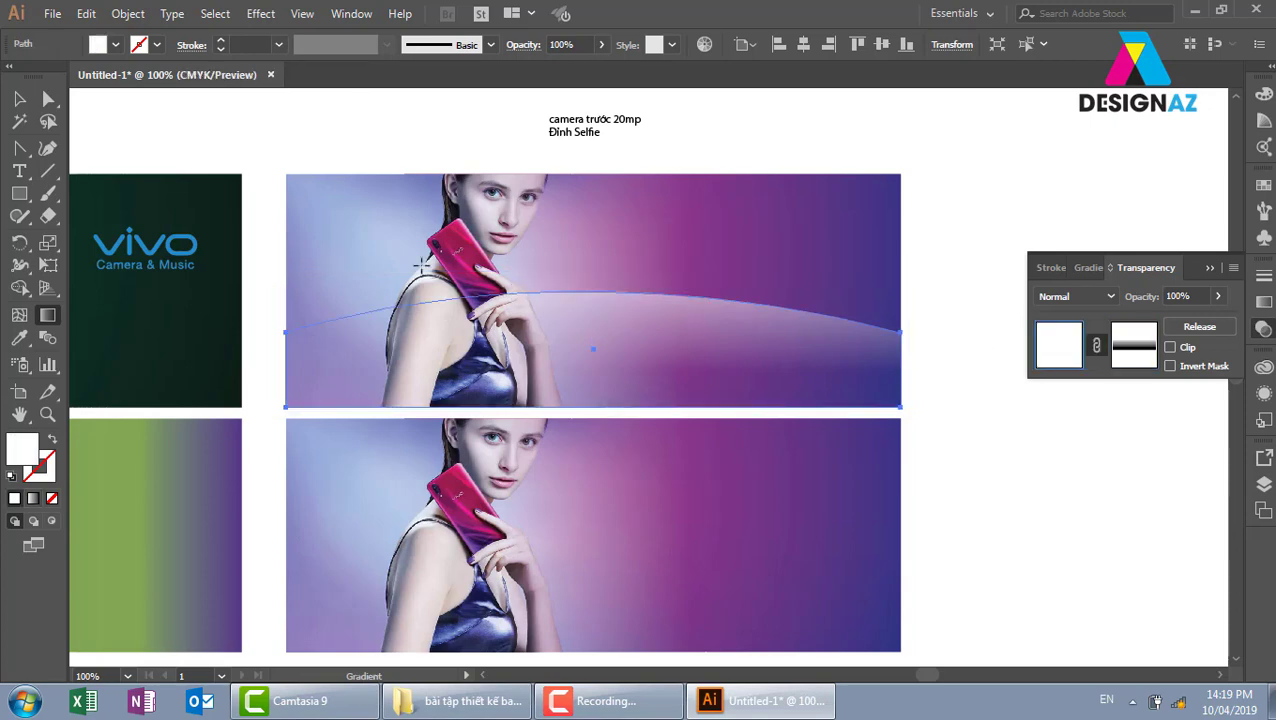
pyautogui.click(19, 99)
# - Set the curved band's blending mode to Overlay so it glows pink
pyautogui.click(968, 373)
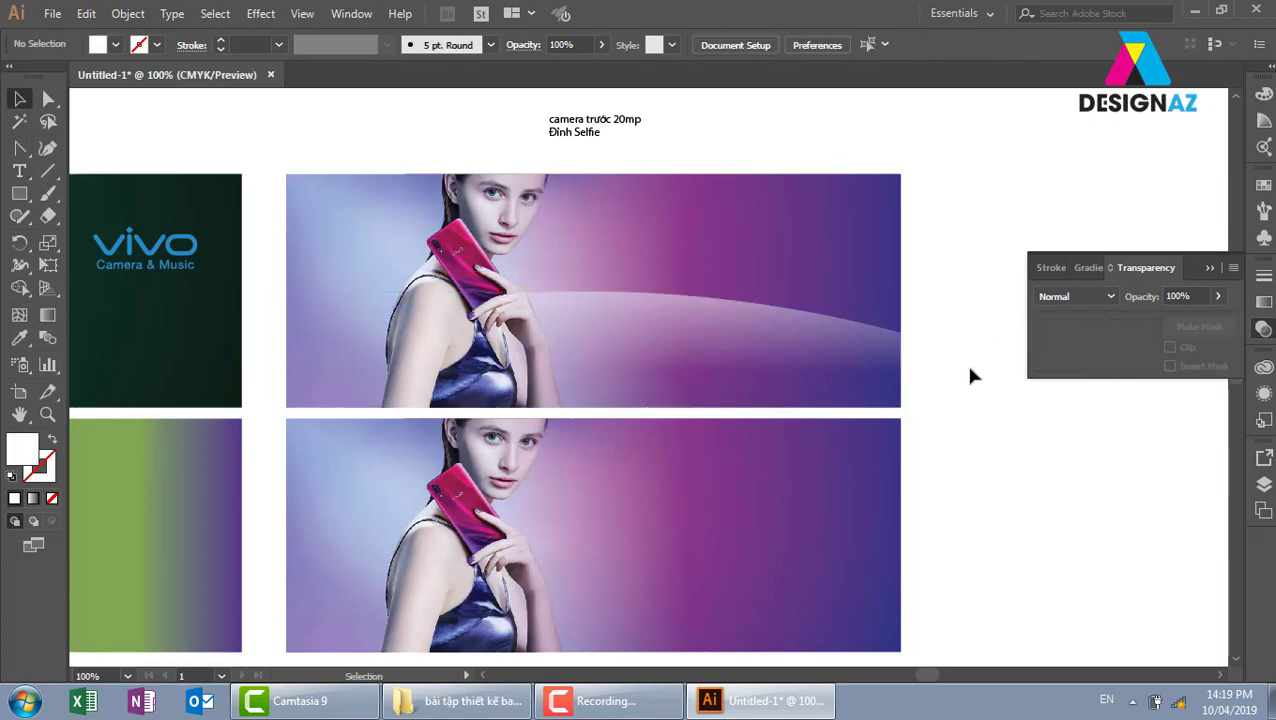
pyautogui.click(752, 337)
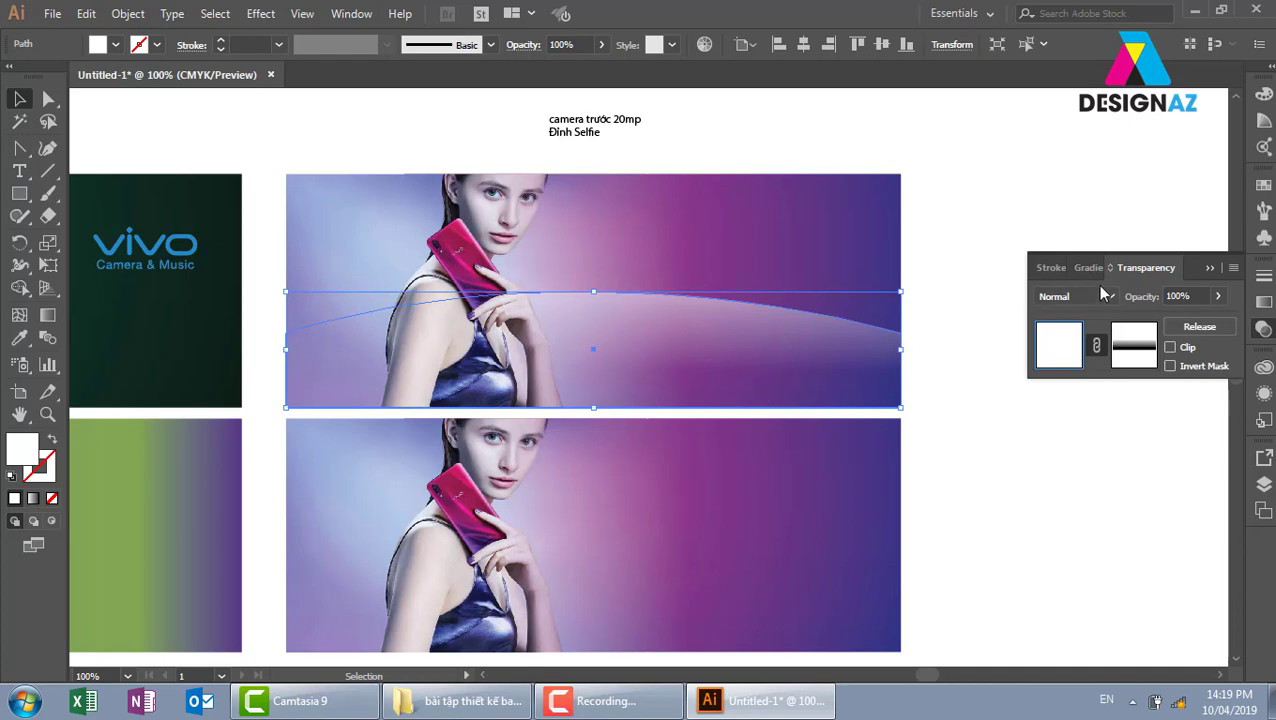
pyautogui.click(1102, 295)
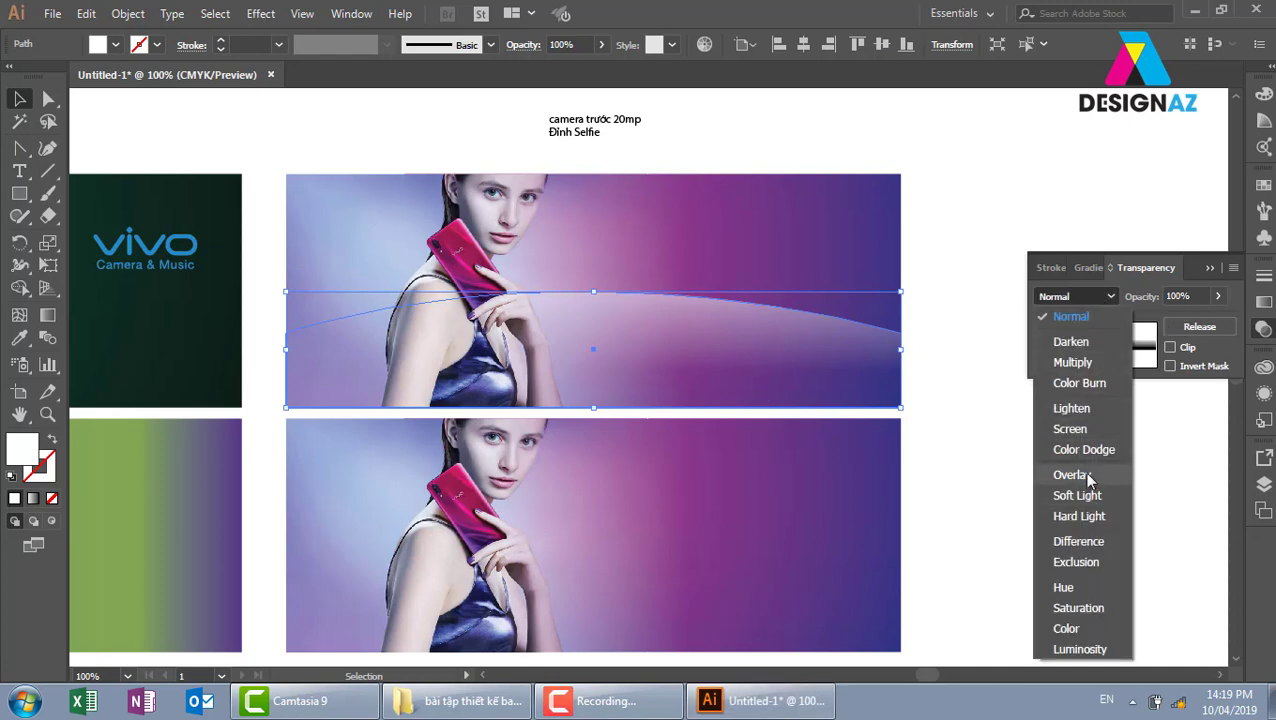
pyautogui.click(1080, 472)
pyautogui.click(997, 468)
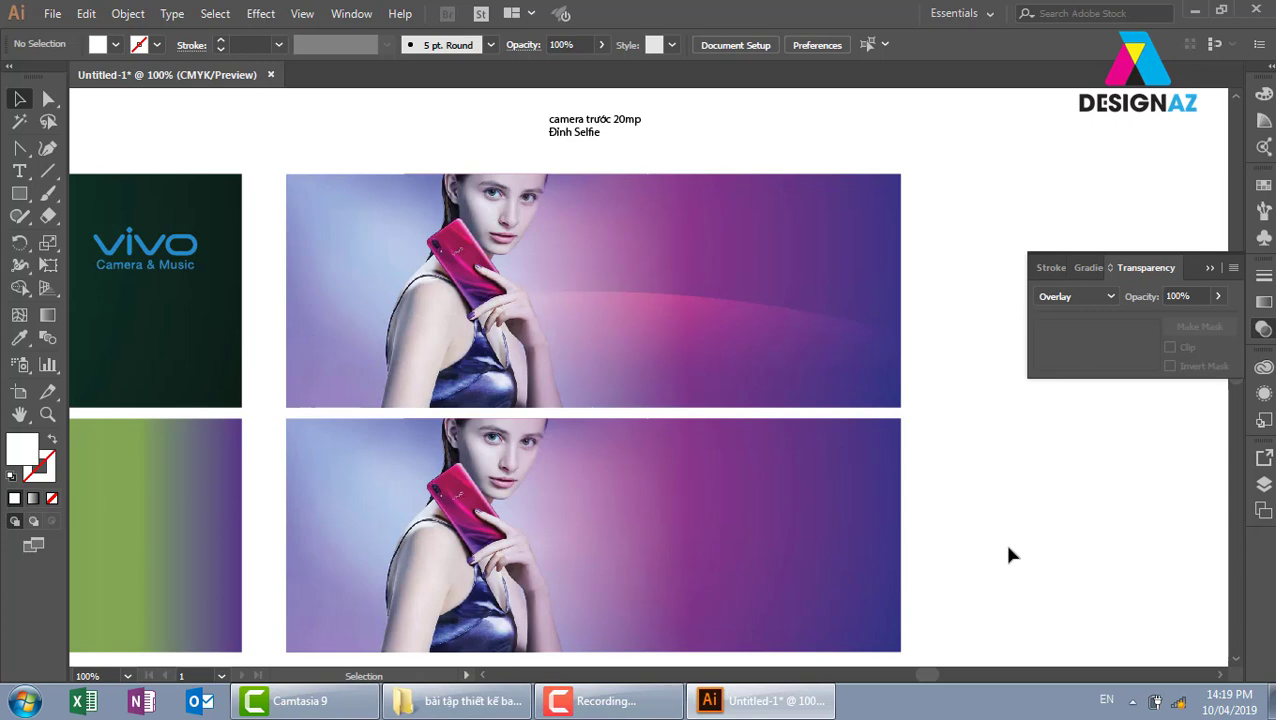
# - Select the lower banner's gradient rectangle and start File > Place
pyautogui.moveTo(966, 555); pyautogui.dragTo(868, 362)
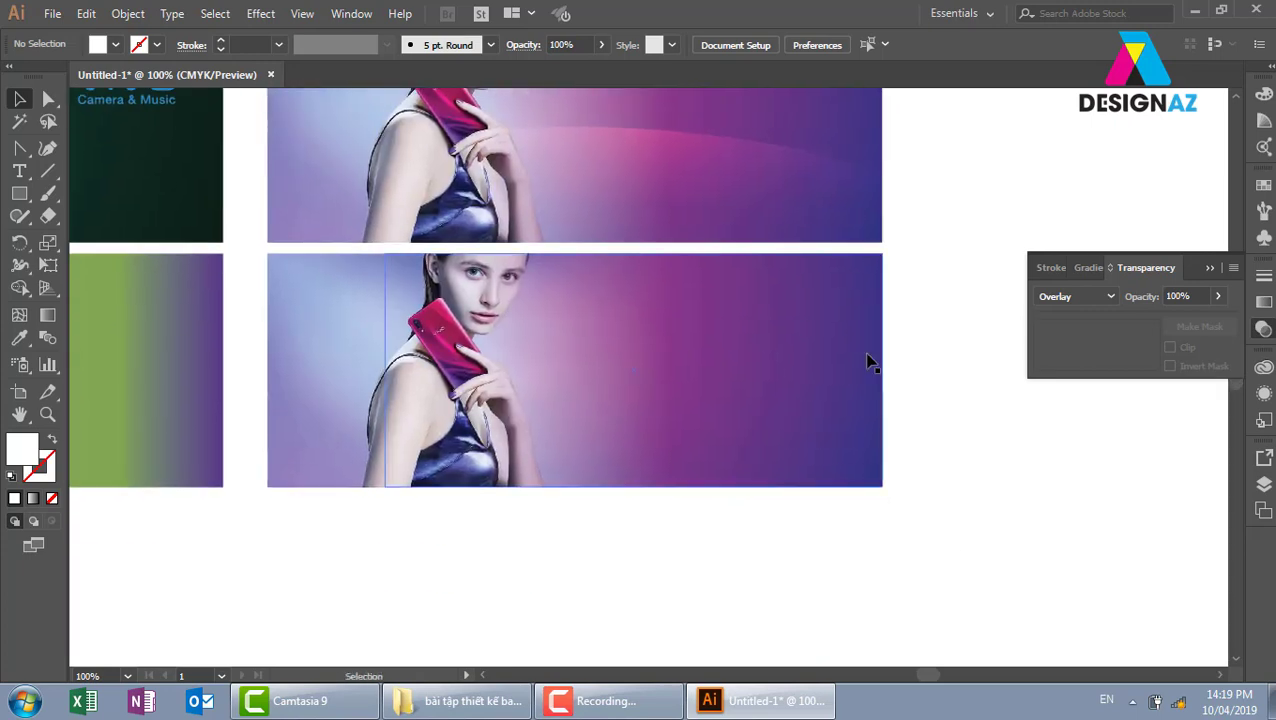
pyautogui.click(732, 429)
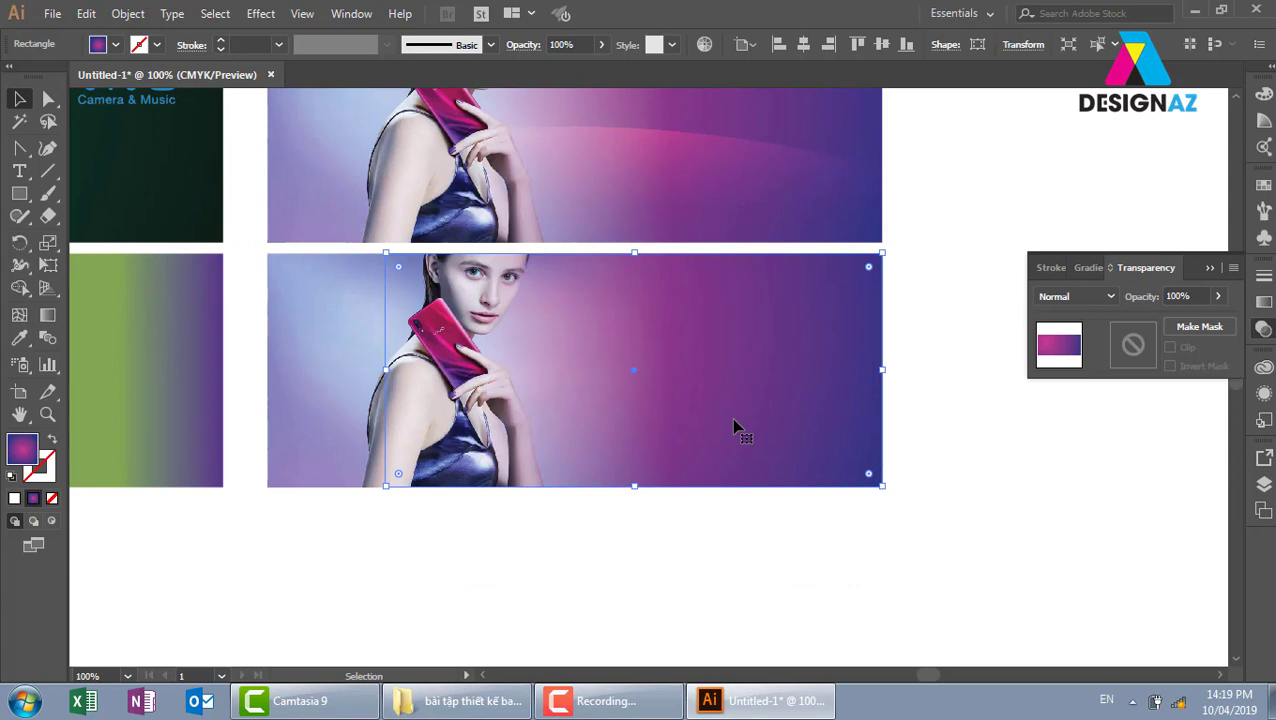
pyautogui.click(52, 14)
pyautogui.moveTo(85, 346)
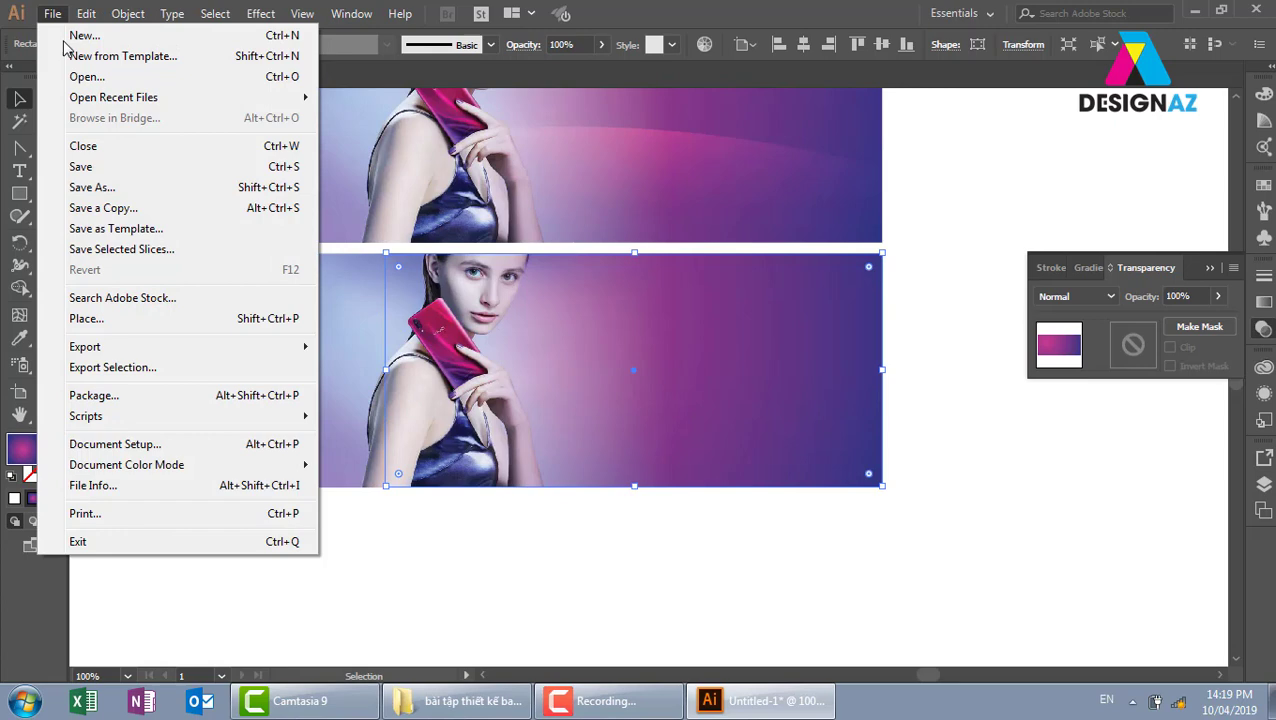
pyautogui.click(128, 319)
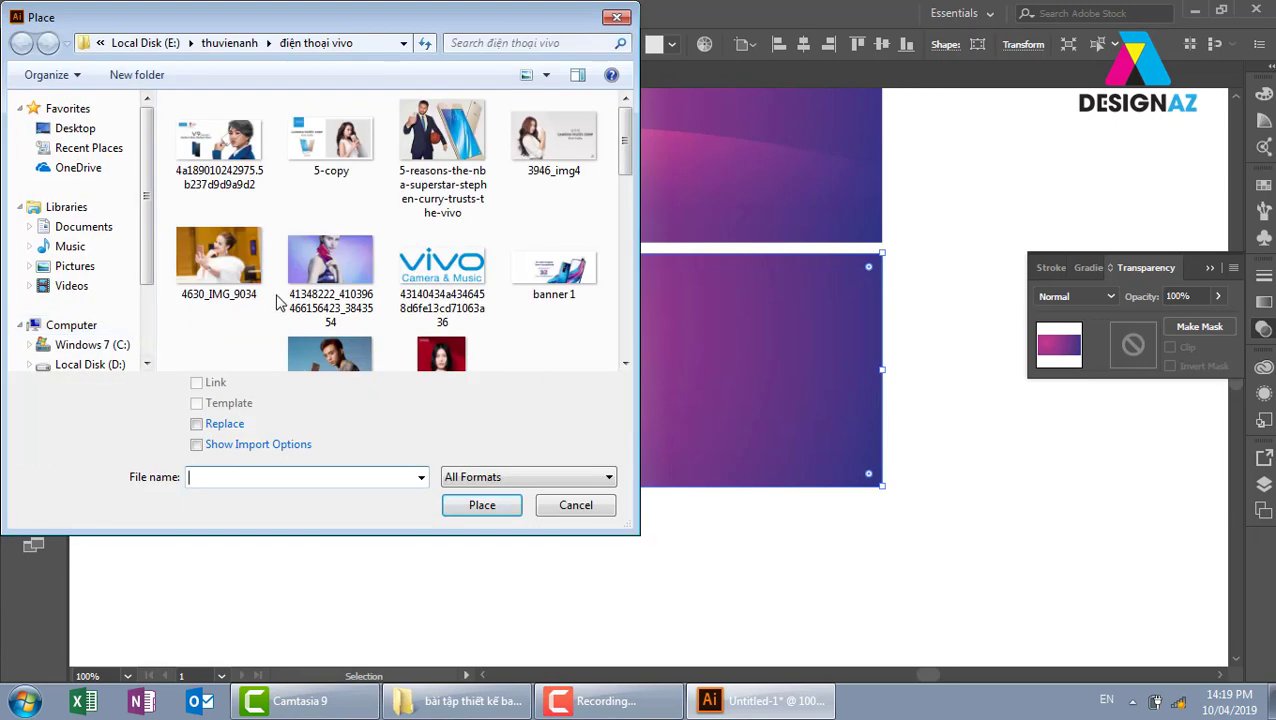
# - Browse to E: thuvienanh > Backgroud > texture and place artsfon.com-40799
pyautogui.moveTo(151, 285); pyautogui.dragTo(143, 335)
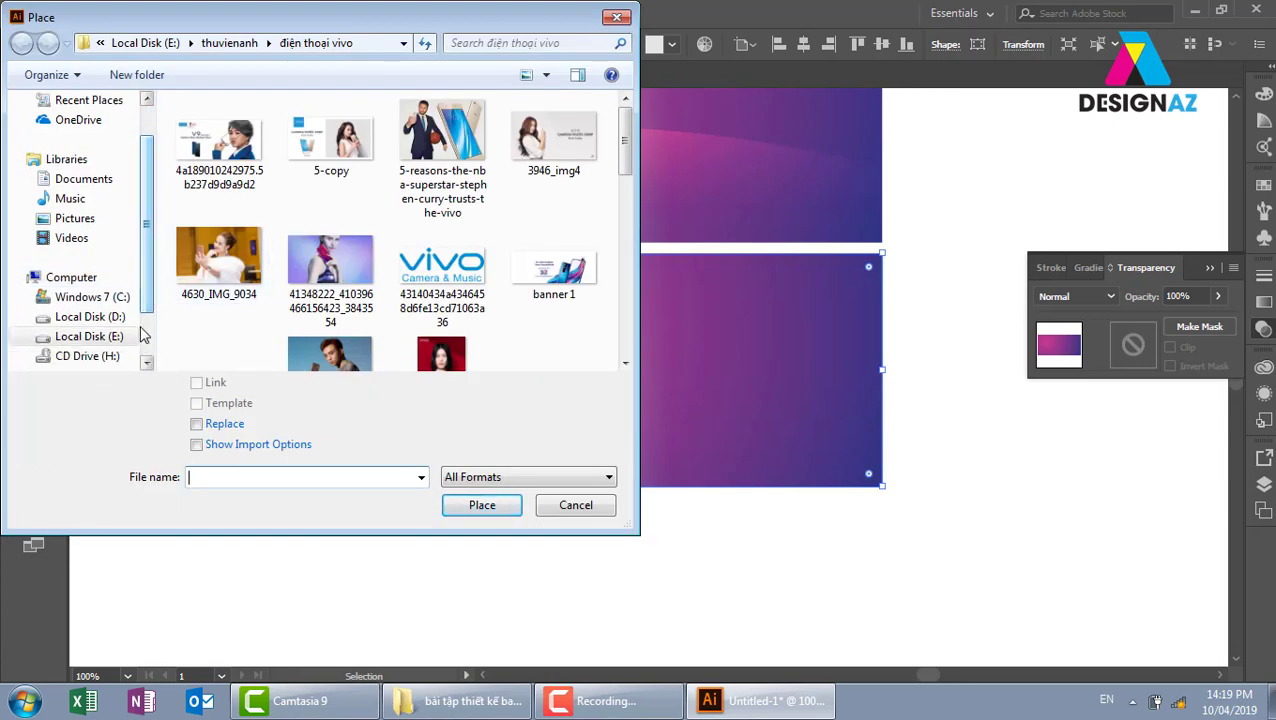
pyautogui.click(141, 336)
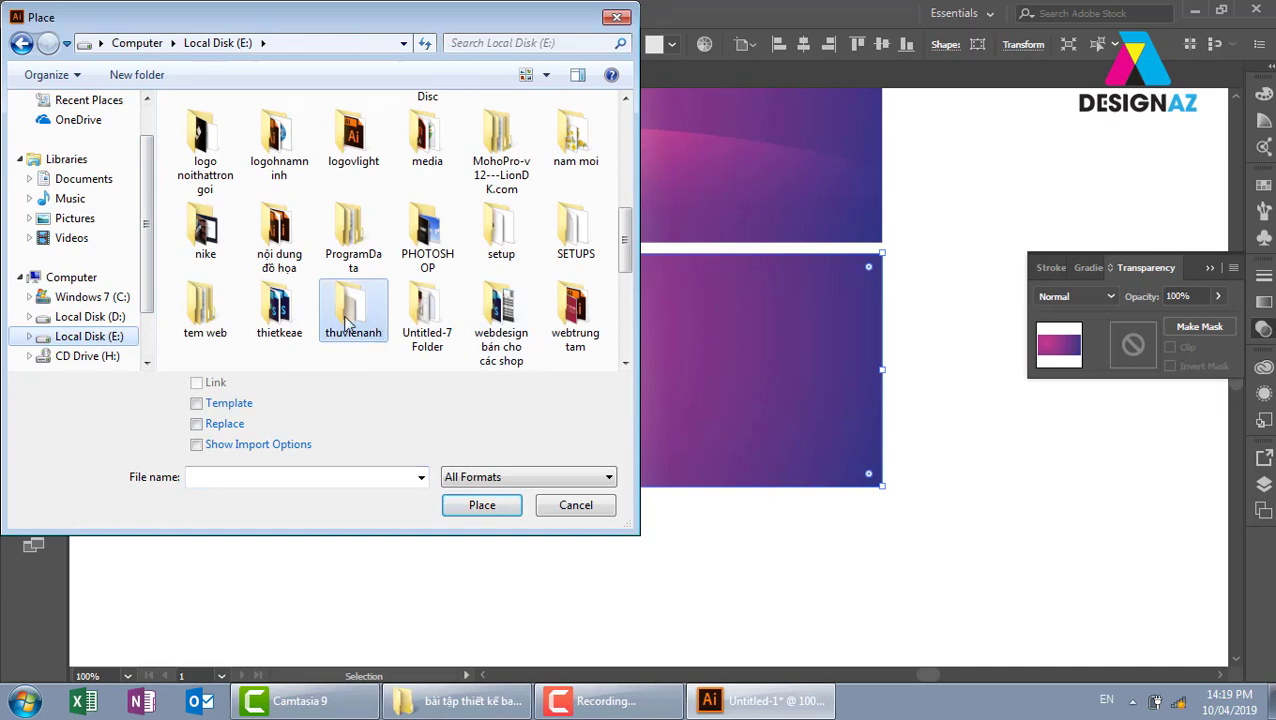
pyautogui.doubleClick(345, 320)
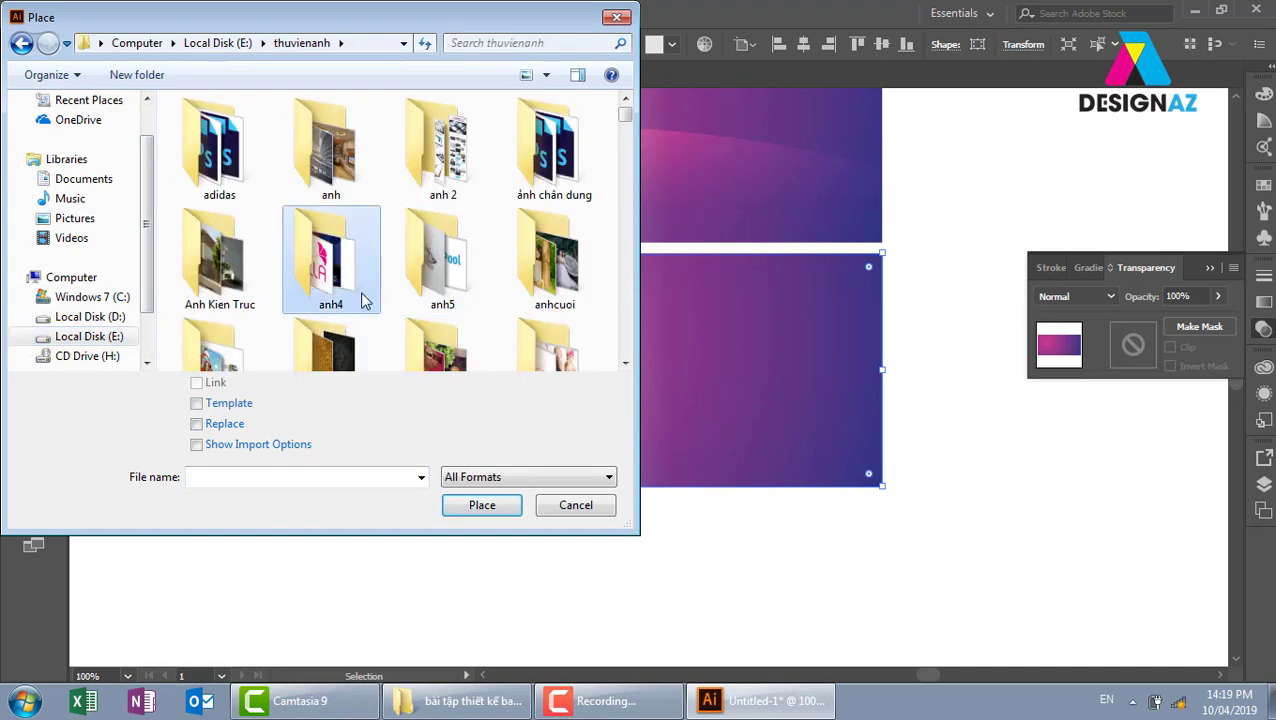
pyautogui.doubleClick(335, 362)
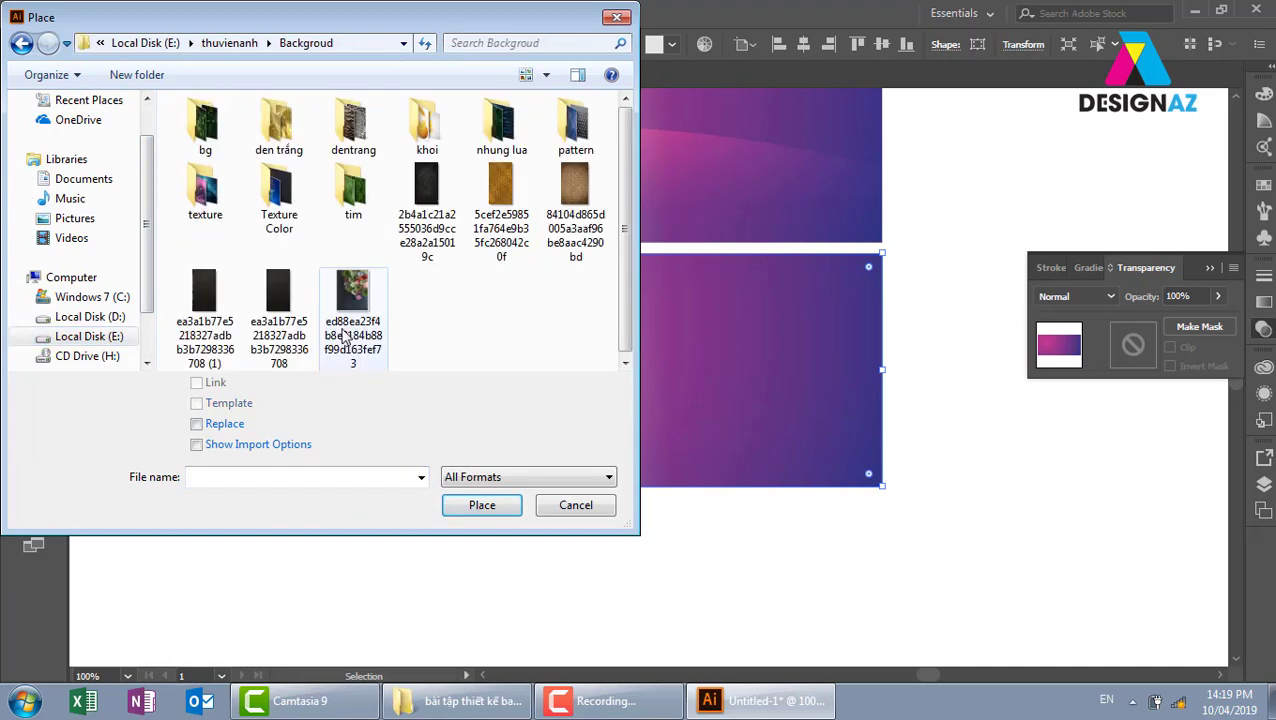
pyautogui.doubleClick(204, 199)
pyautogui.scroll(-2, 280, 310)
pyautogui.scroll(-2, 287, 317)
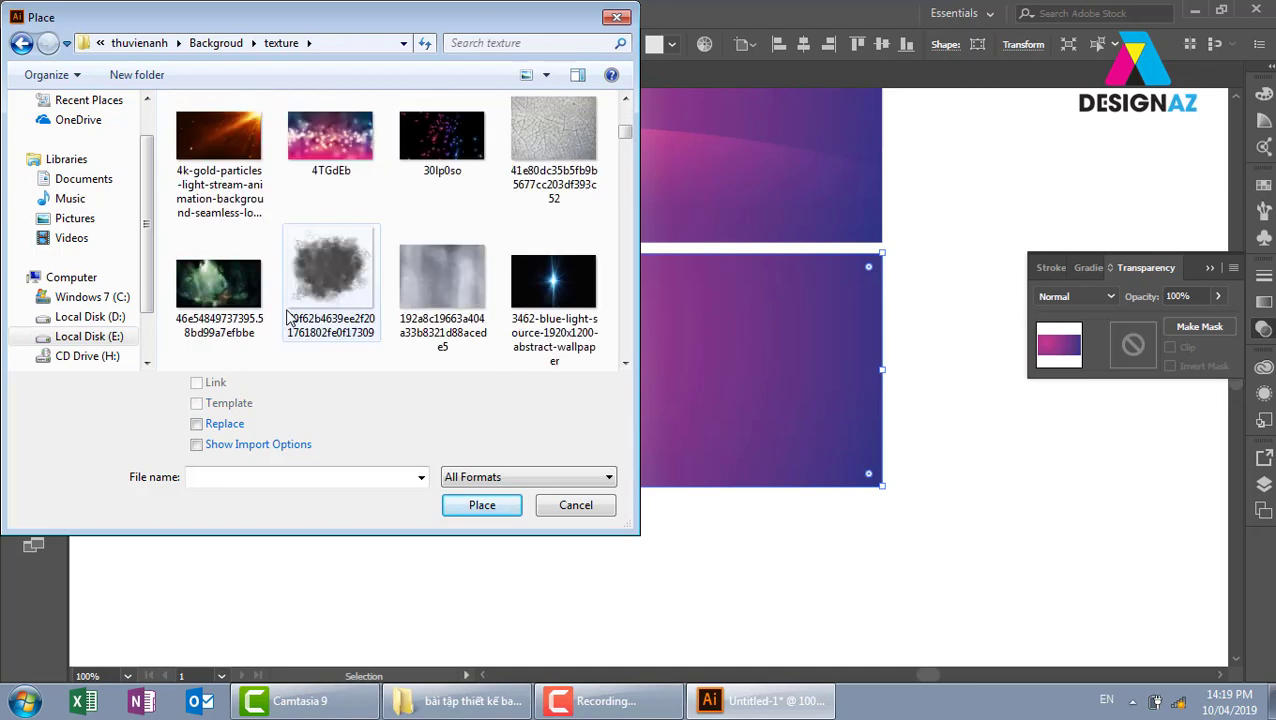
pyautogui.scroll(-3, 287, 317)
pyautogui.scroll(-3, 287, 317)
pyautogui.scroll(-3, 287, 317)
pyautogui.scroll(-3, 287, 317)
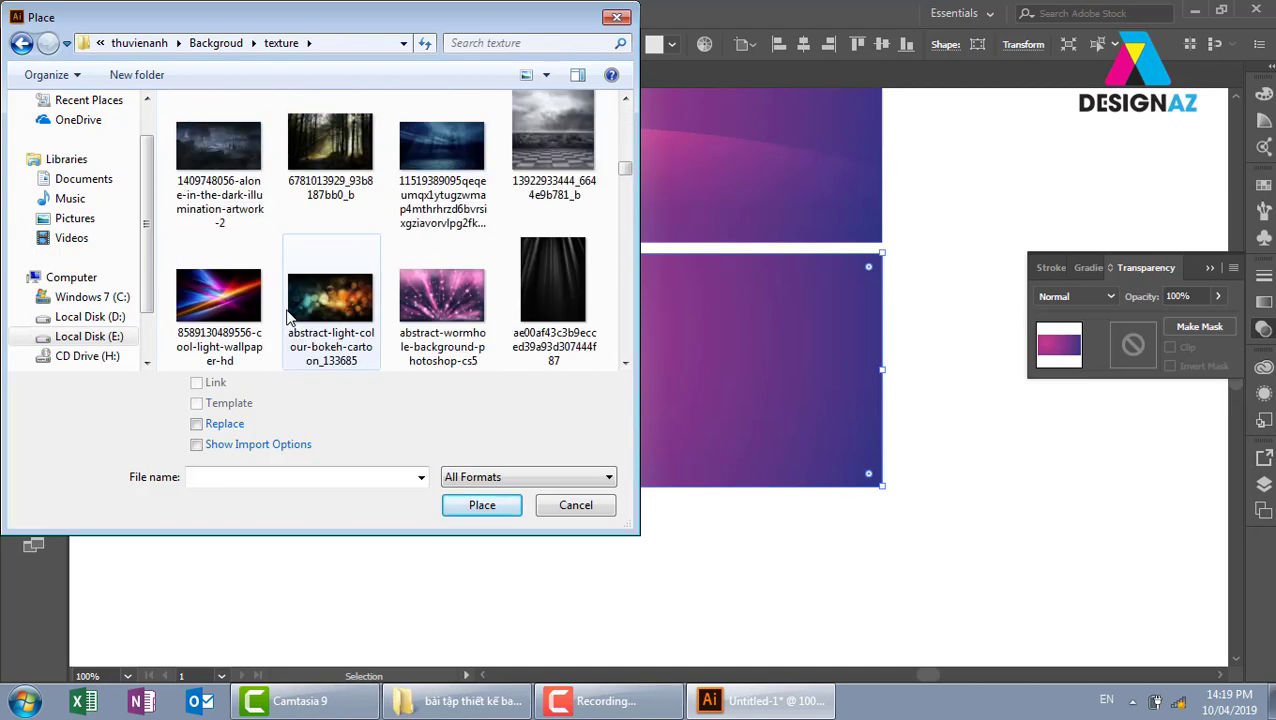
pyautogui.scroll(-3, 287, 317)
pyautogui.click(243, 305)
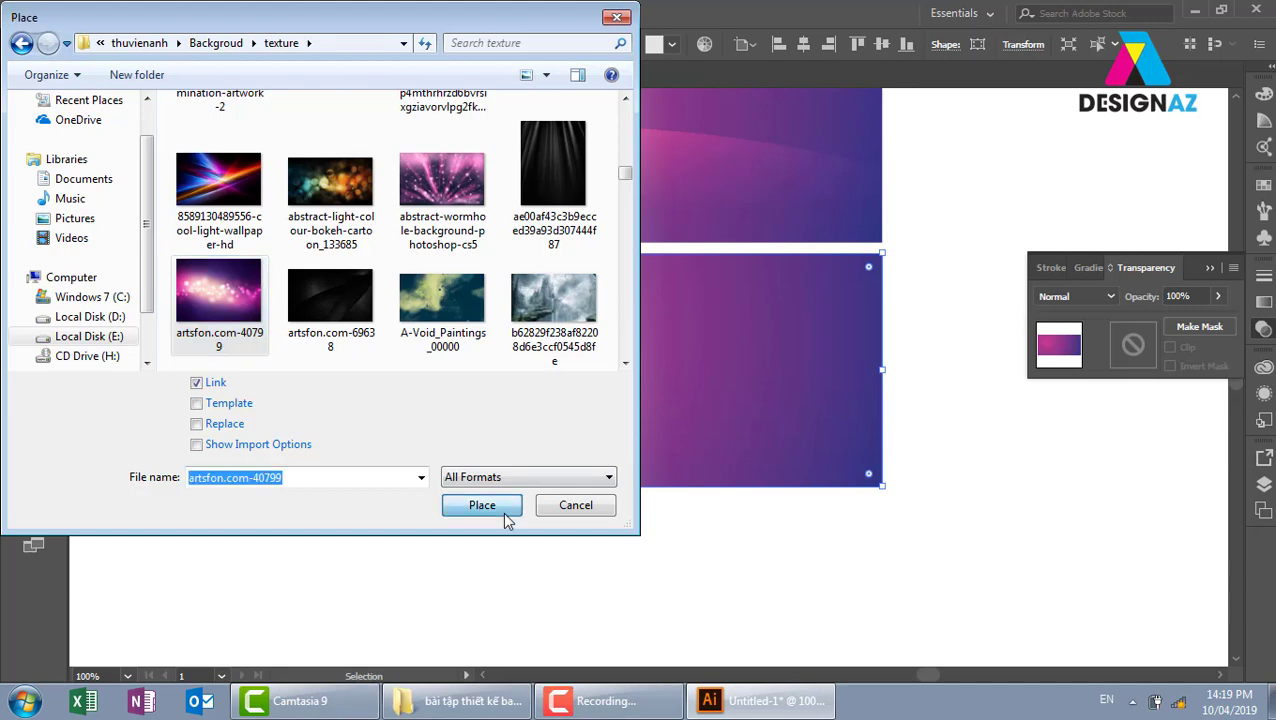
pyautogui.click(506, 511)
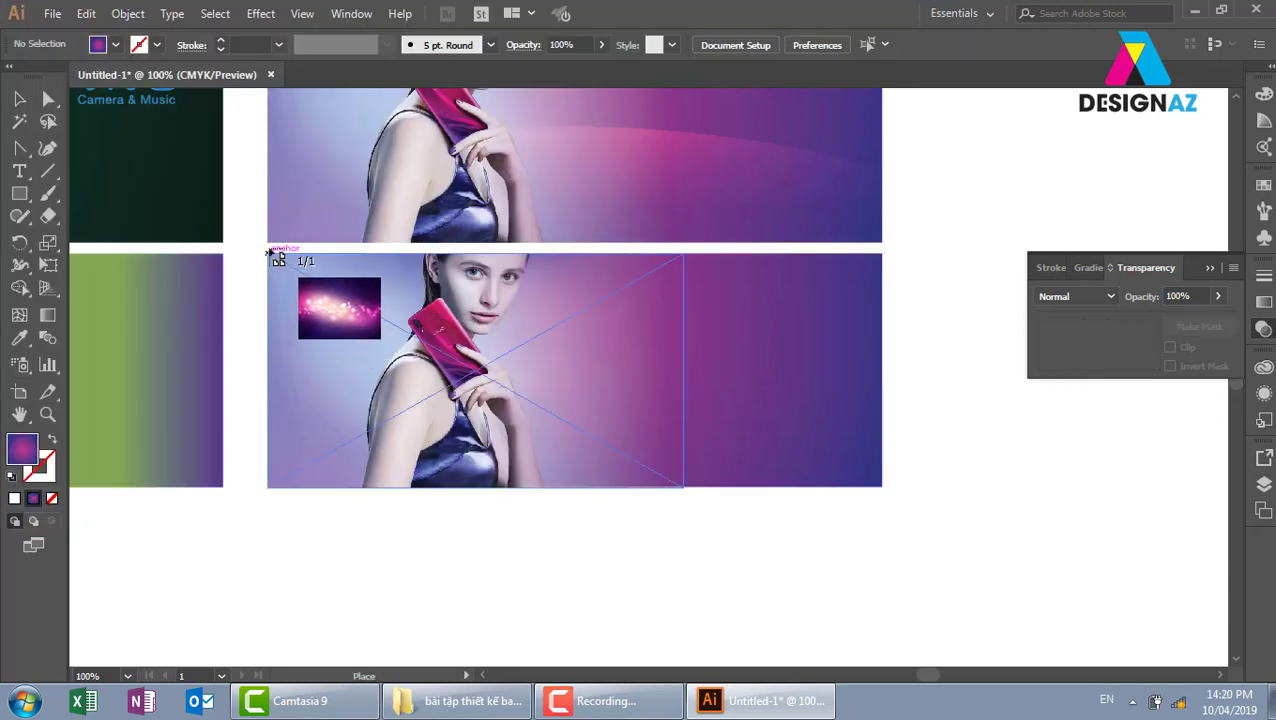
# - Drop the bokeh image onto the canvas and send it behind the model banner
pyautogui.moveTo(268, 258)
pyautogui.mouseDown()
pyautogui.moveTo(1033, 650)
pyautogui.moveTo(1093, 657)
pyautogui.mouseUp()
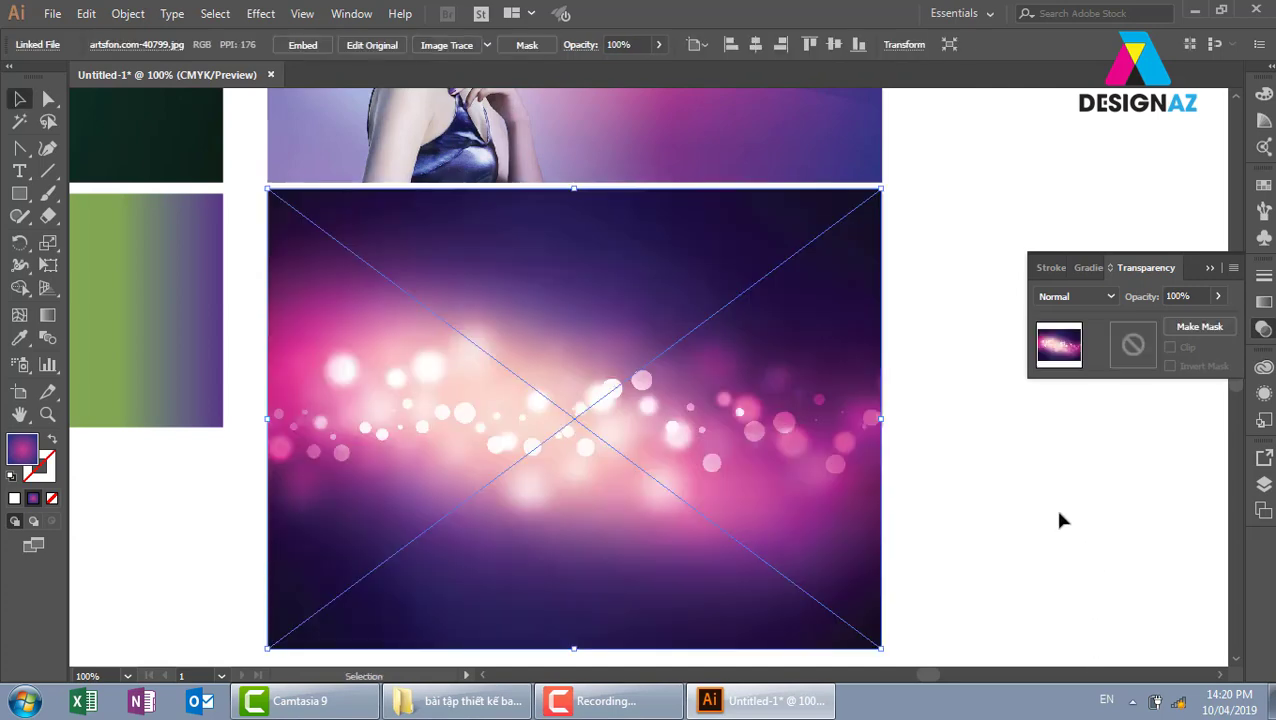
pyautogui.click(1040, 486)
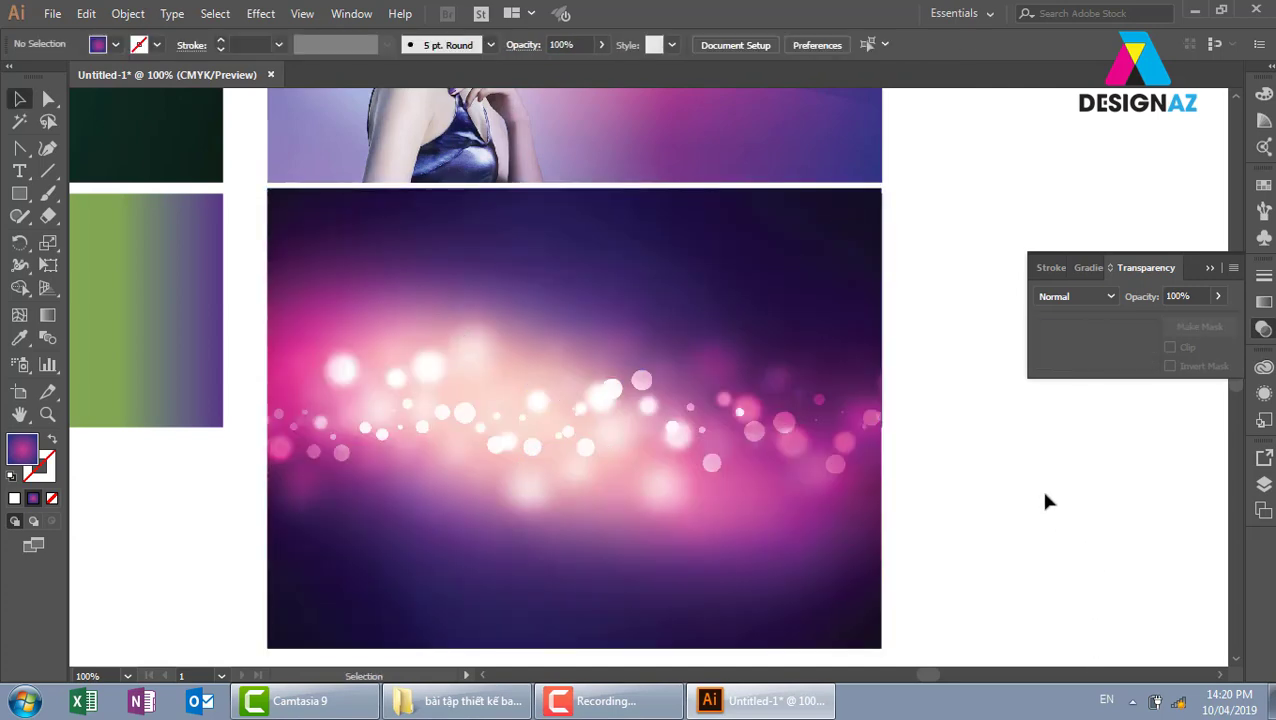
pyautogui.click(751, 519)
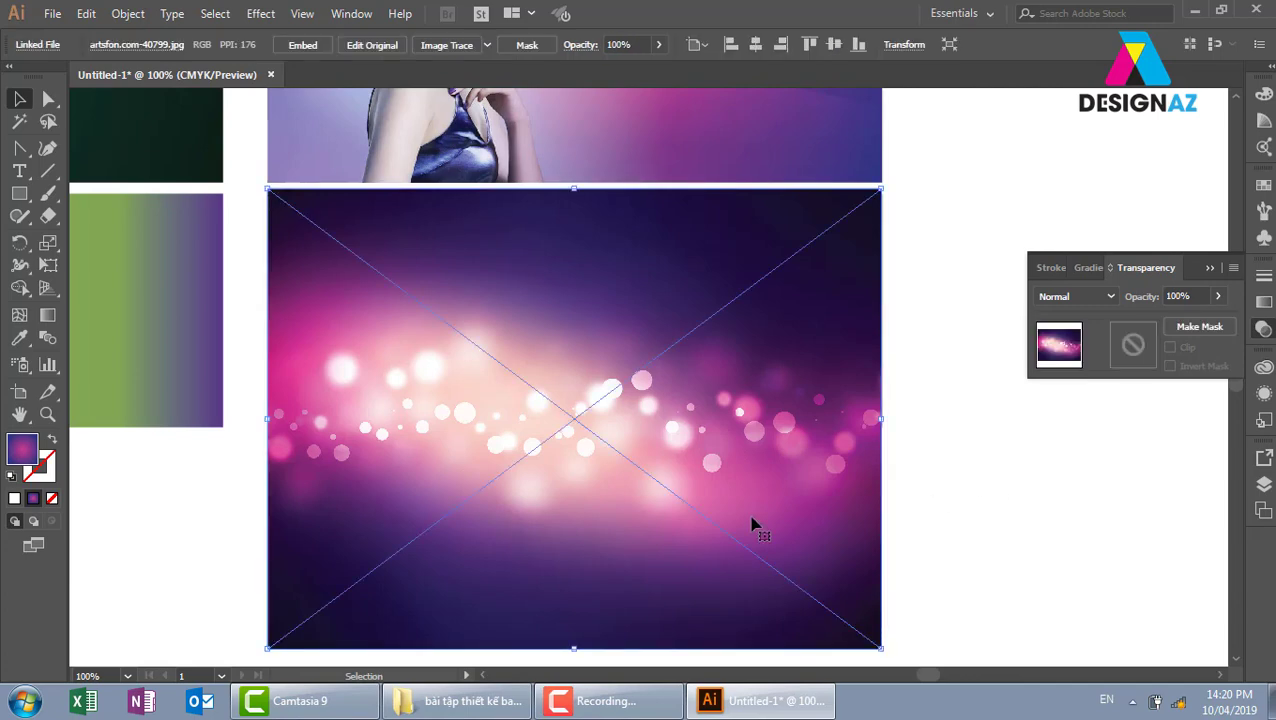
pyautogui.press('ctrl')
pyautogui.hotkey('ctrl', '[')
pyautogui.click(949, 512)
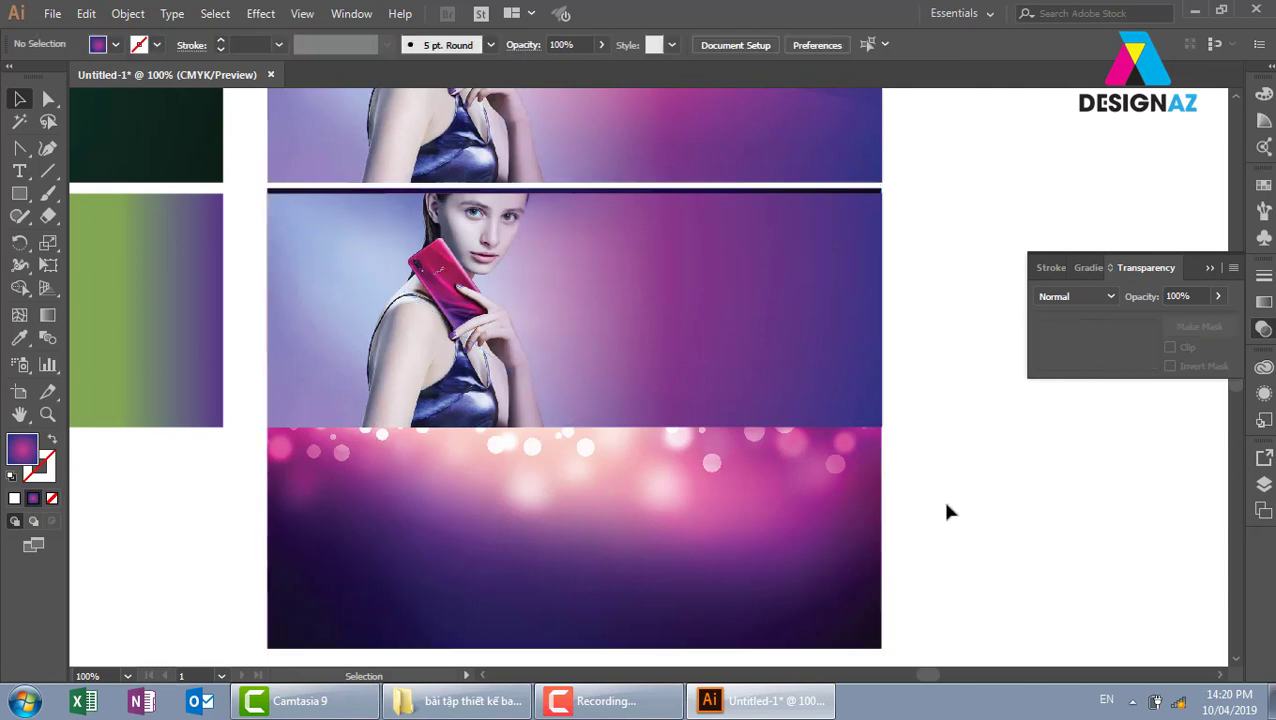
# - Try moving the middle gradient rectangle, then undo the move
pyautogui.click(462, 420)
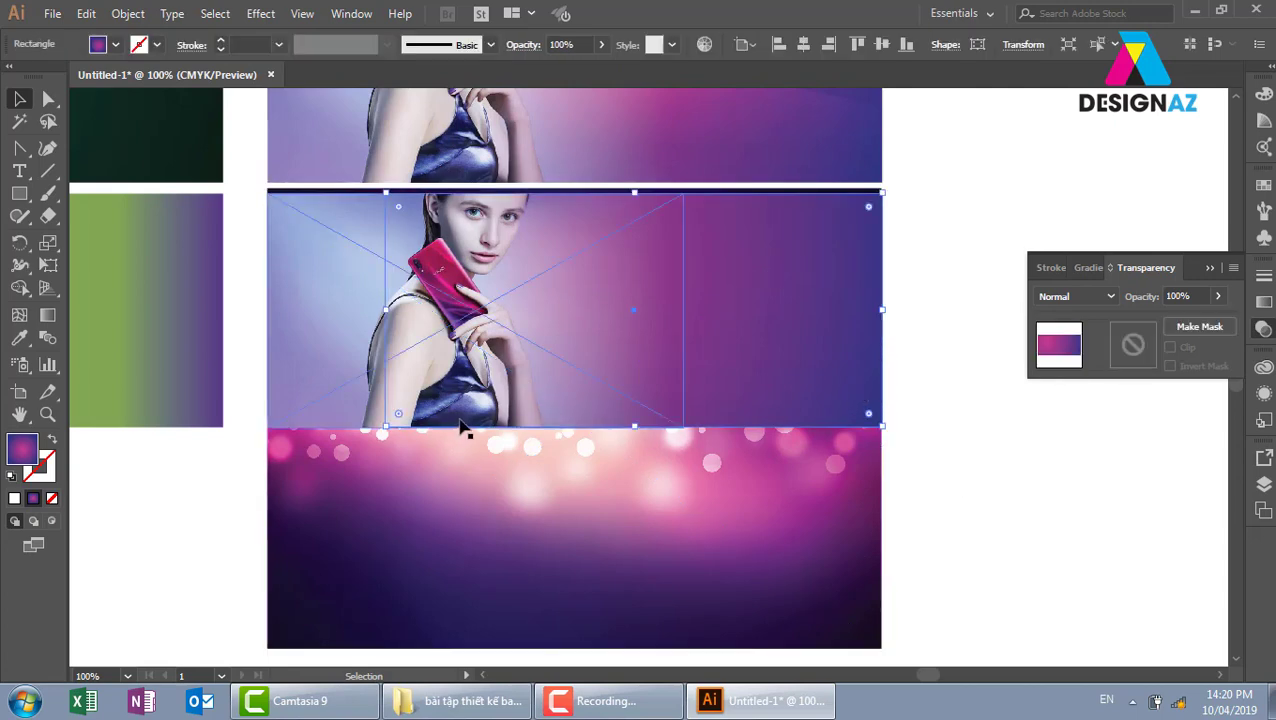
pyautogui.press('ctrl')
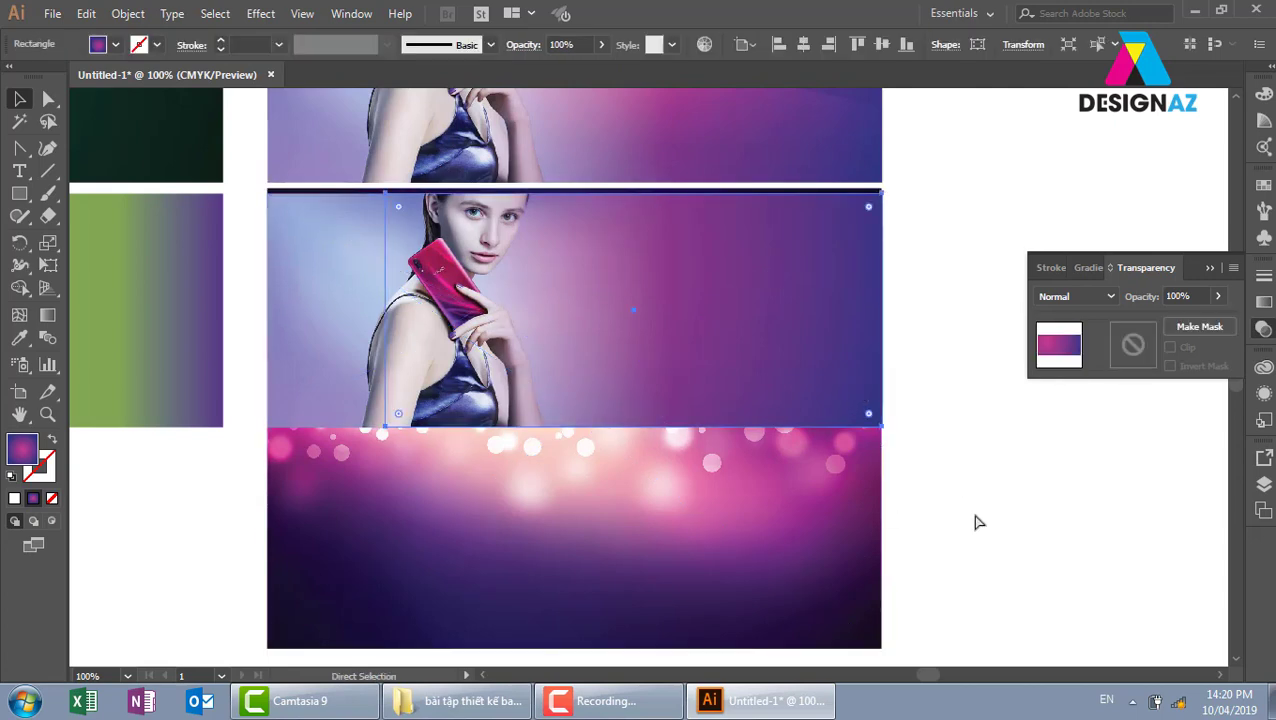
pyautogui.moveTo(860, 400); pyautogui.dragTo(1032, 486)
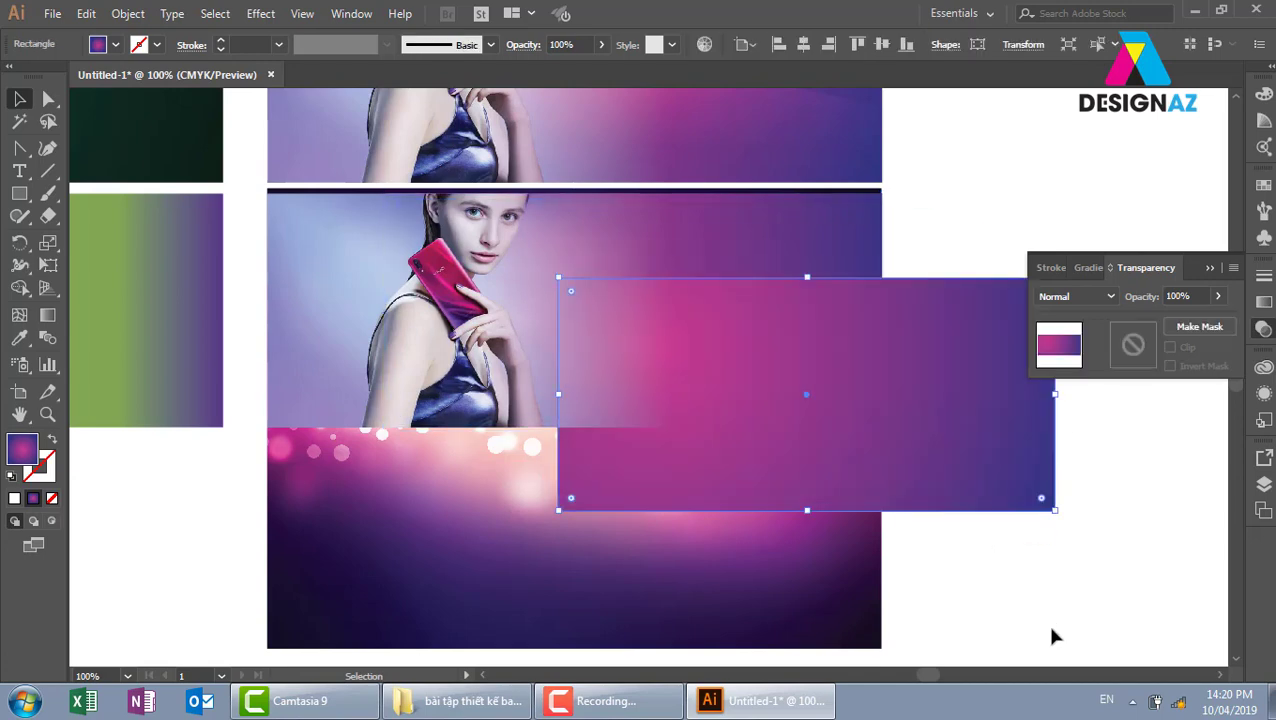
pyautogui.hotkey('ctrl', 'z')
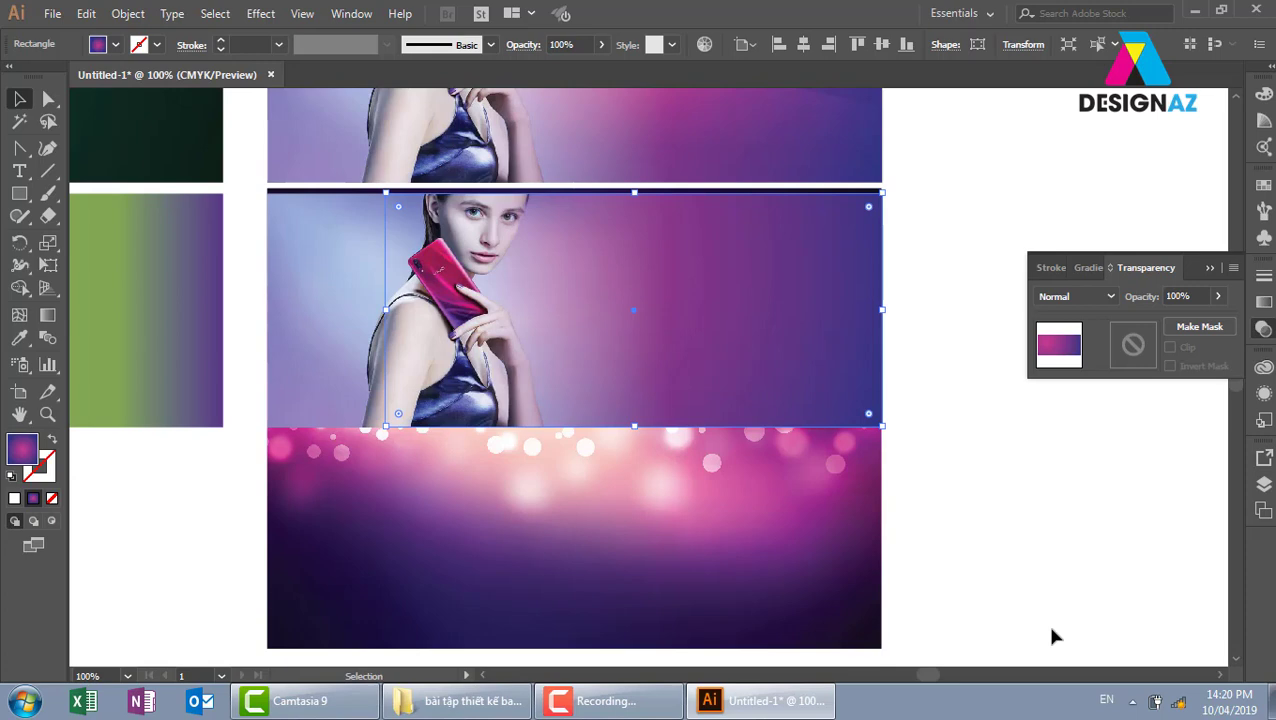
# - Scale the bokeh image from its corner until its width matches the second banner
pyautogui.click(840, 555)
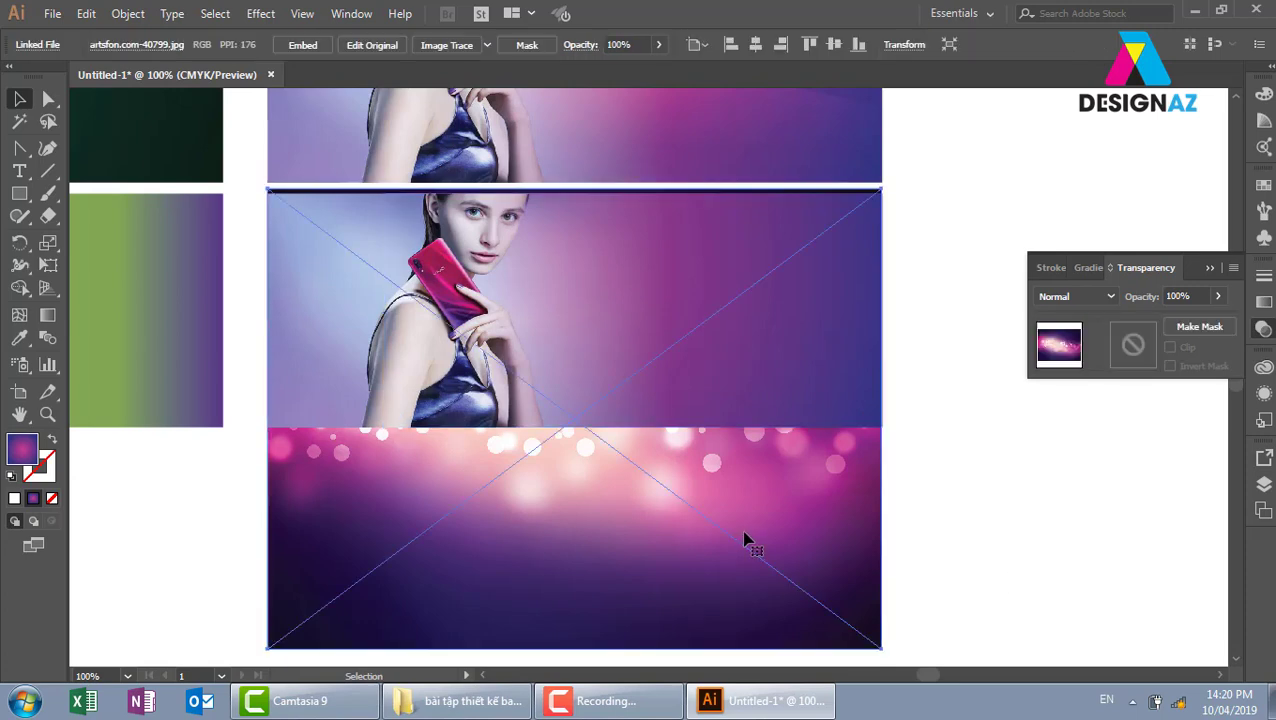
pyautogui.moveTo(471, 525); pyautogui.dragTo(493, 478)
pyautogui.moveTo(290, 600); pyautogui.dragTo(368, 527)
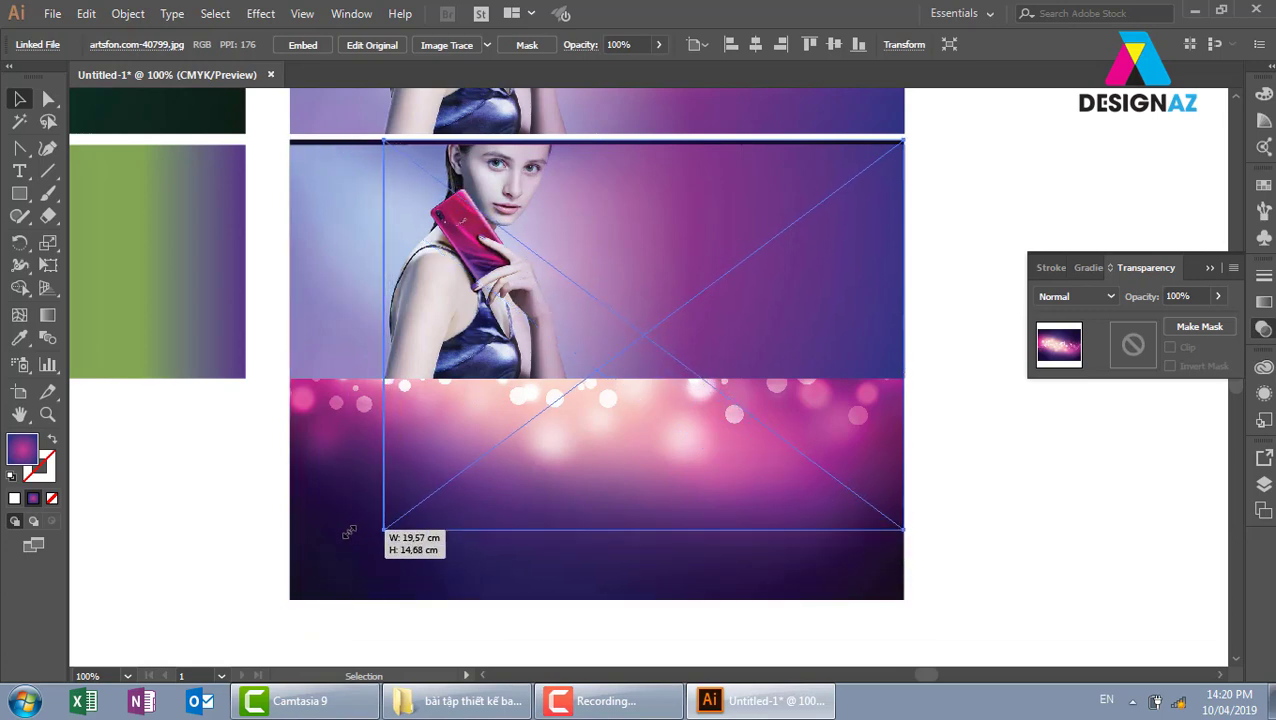
pyautogui.moveTo(368, 527); pyautogui.dragTo(382, 530)
pyautogui.click(1037, 488)
pyautogui.click(783, 270)
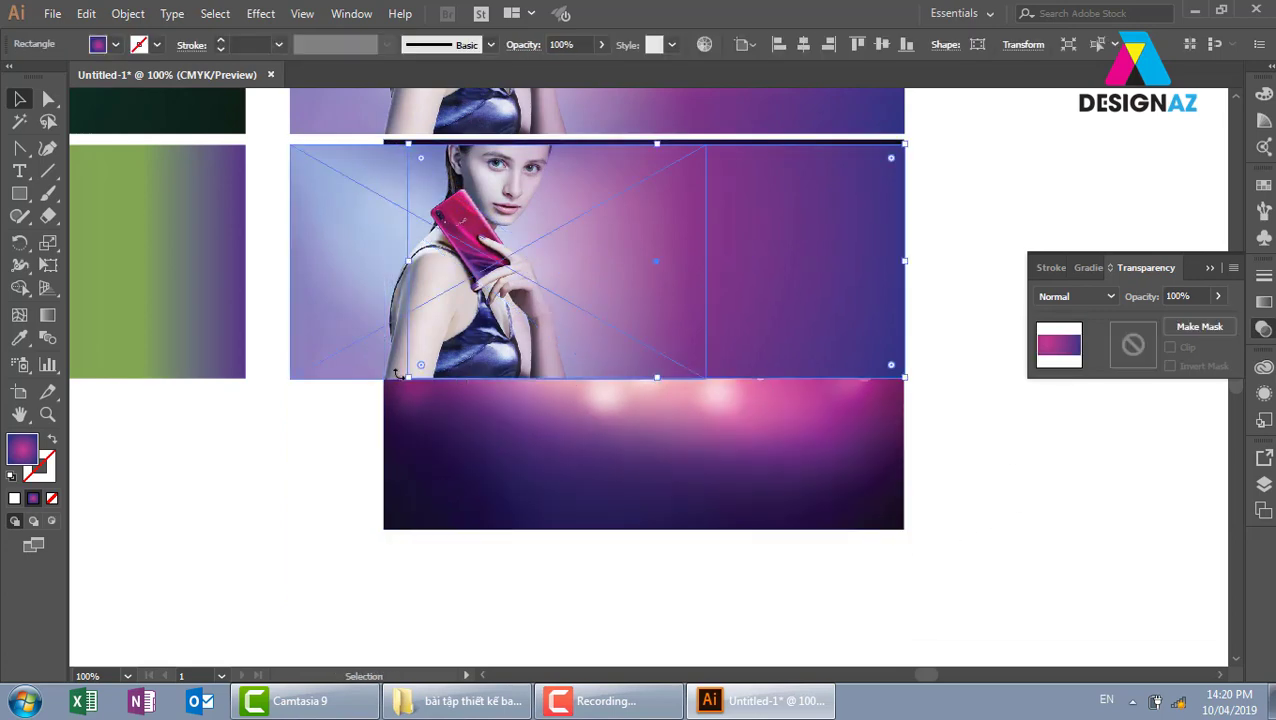
pyautogui.click(408, 512)
pyautogui.moveTo(384, 528); pyautogui.dragTo(404, 515)
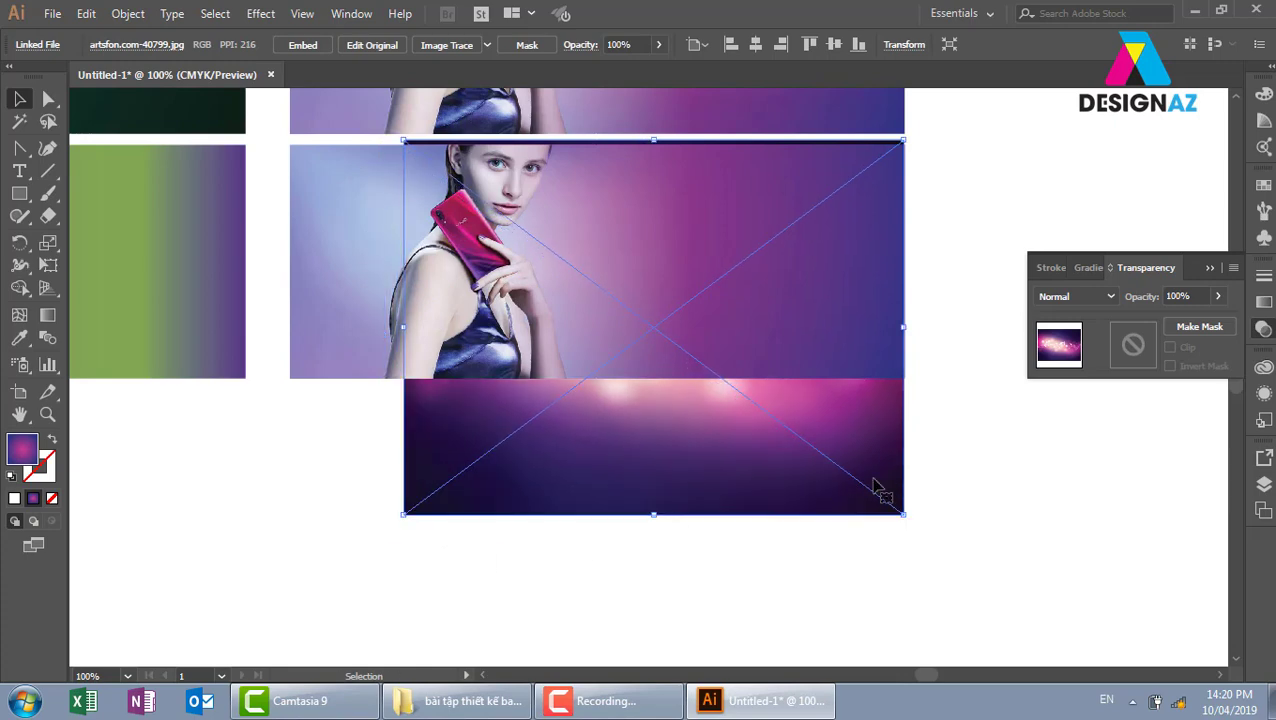
pyautogui.click(978, 476)
pyautogui.moveTo(886, 518); pyautogui.dragTo(787, 567)
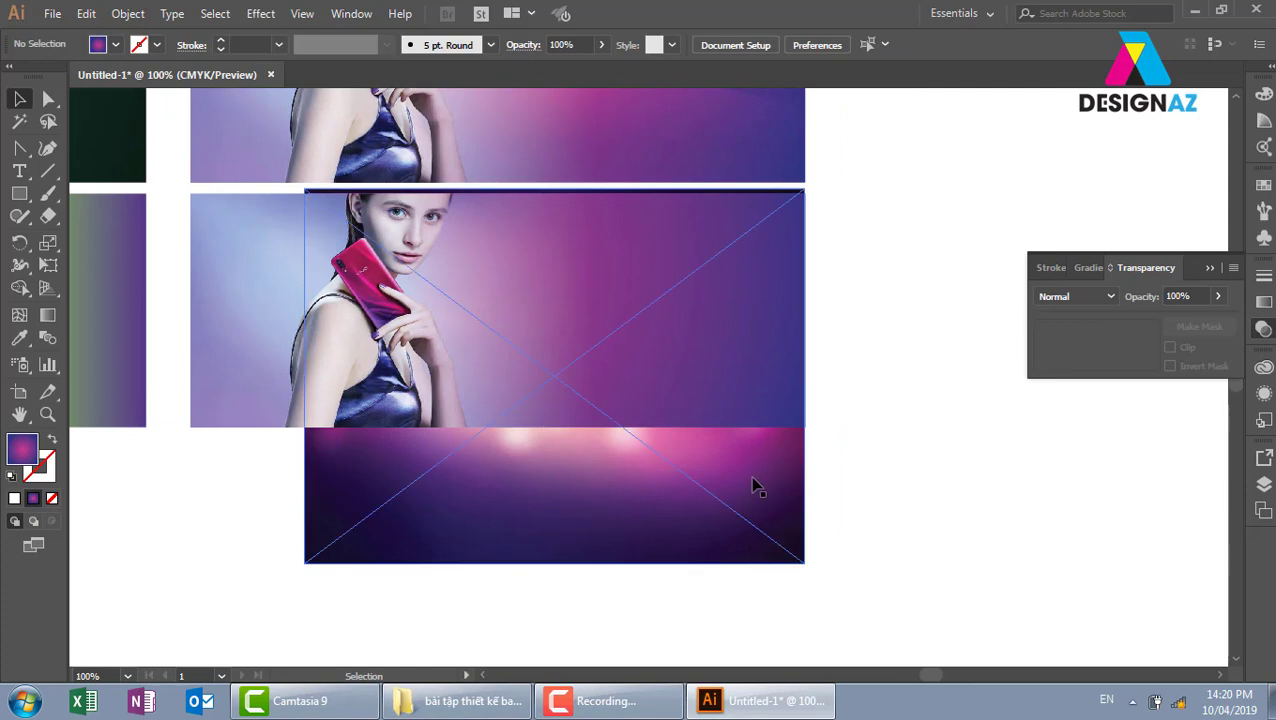
# - Fill the model-photo rectangle yellow to check its extent, undoing a trial move
pyautogui.click(758, 316)
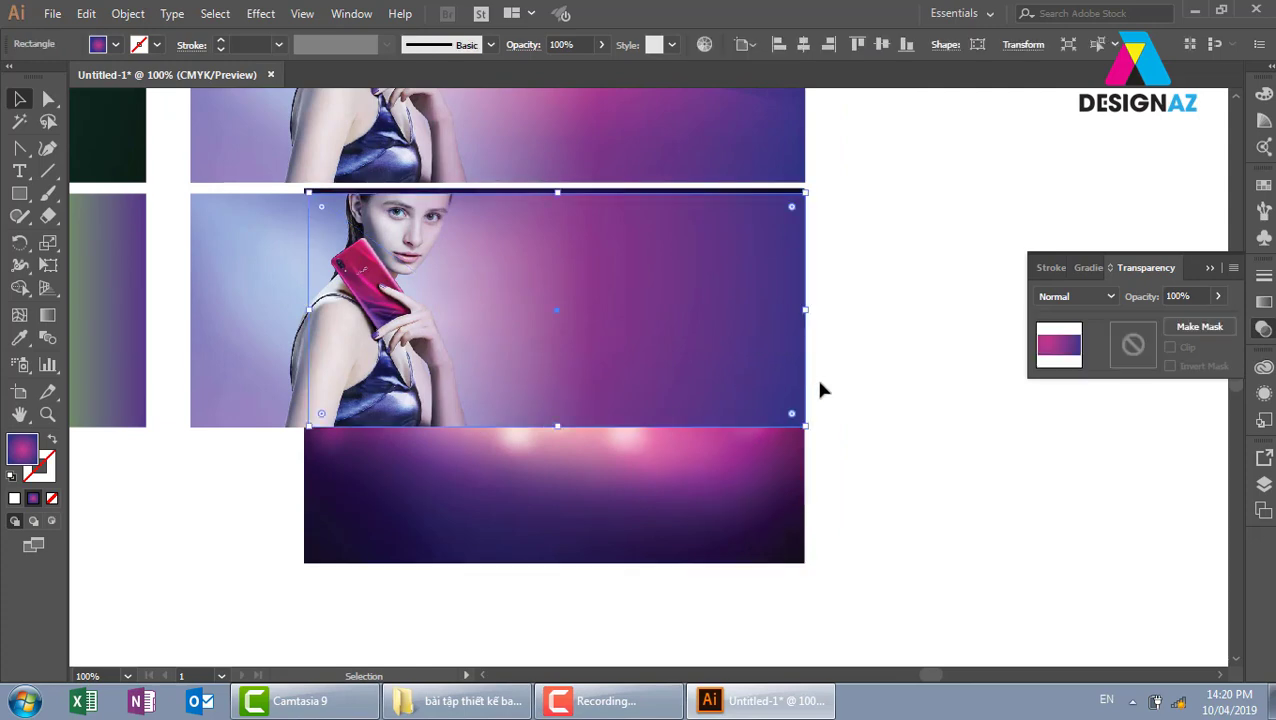
pyautogui.click(1263, 186)
pyautogui.click(1031, 247)
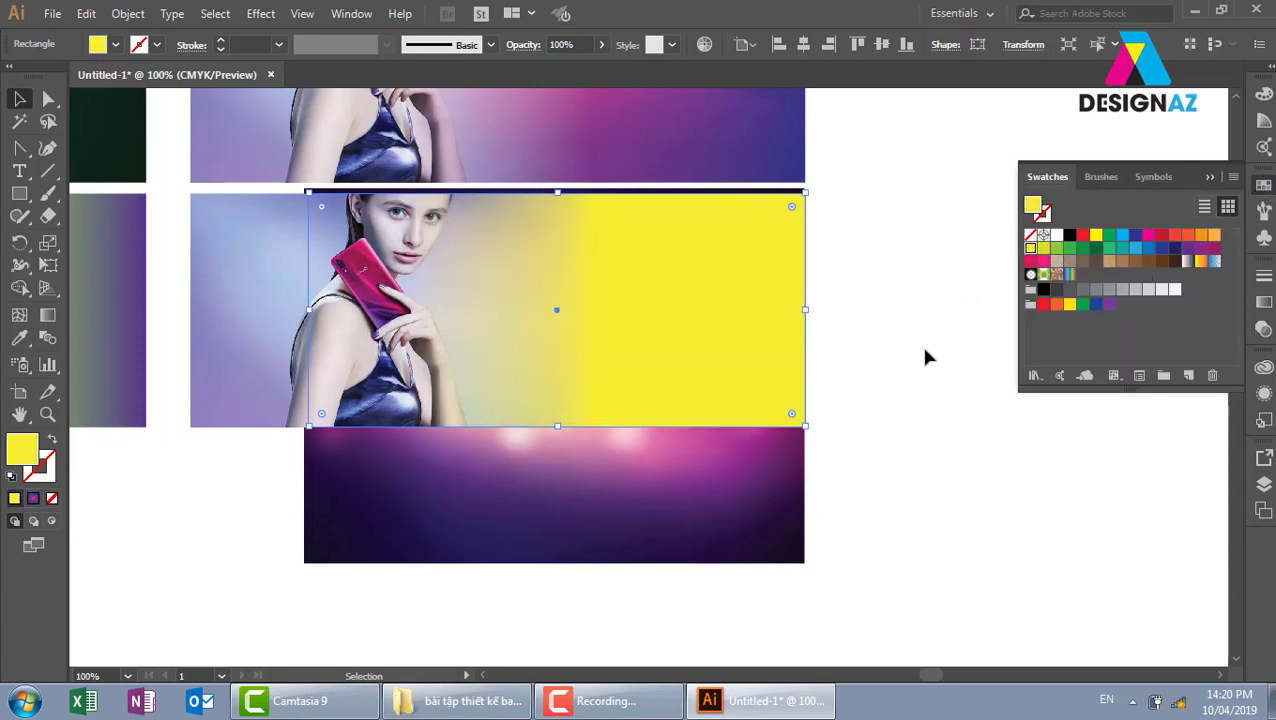
pyautogui.click(930, 430)
pyautogui.moveTo(760, 384)
pyautogui.mouseDown()
pyautogui.moveTo(894, 448)
pyautogui.moveTo(938, 512)
pyautogui.mouseUp()
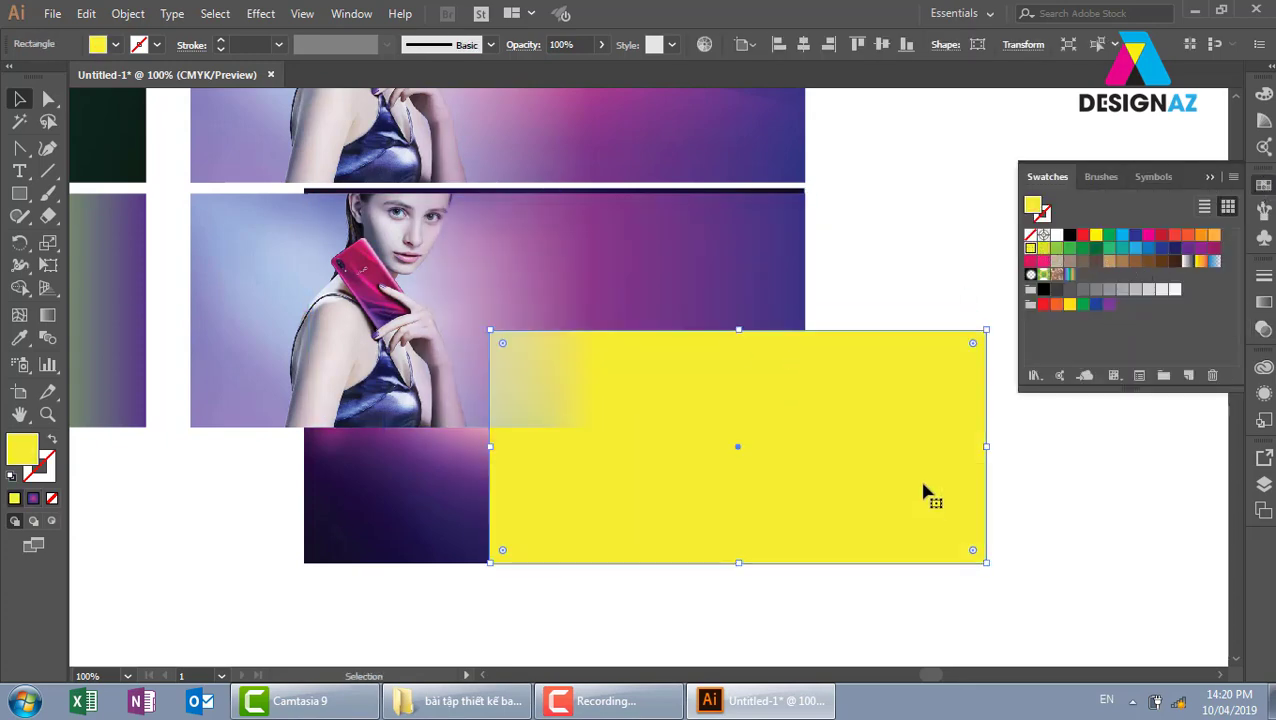
pyautogui.hotkey('ctrl', 'z')
# - Clip the bokeh image to the yellow rectangle with Ctrl+7
pyautogui.click(913, 421)
pyautogui.click(769, 322)
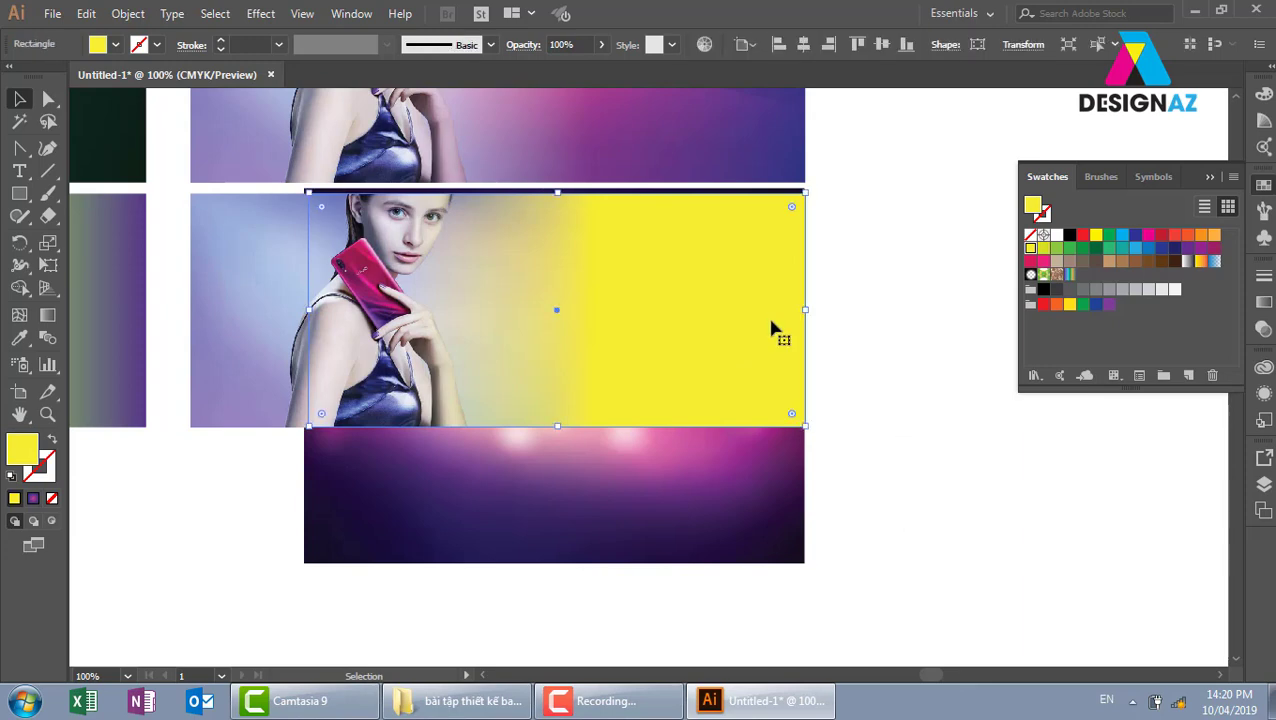
pyautogui.keyDown('shift'); pyautogui.click(760, 464); pyautogui.keyUp('shift')
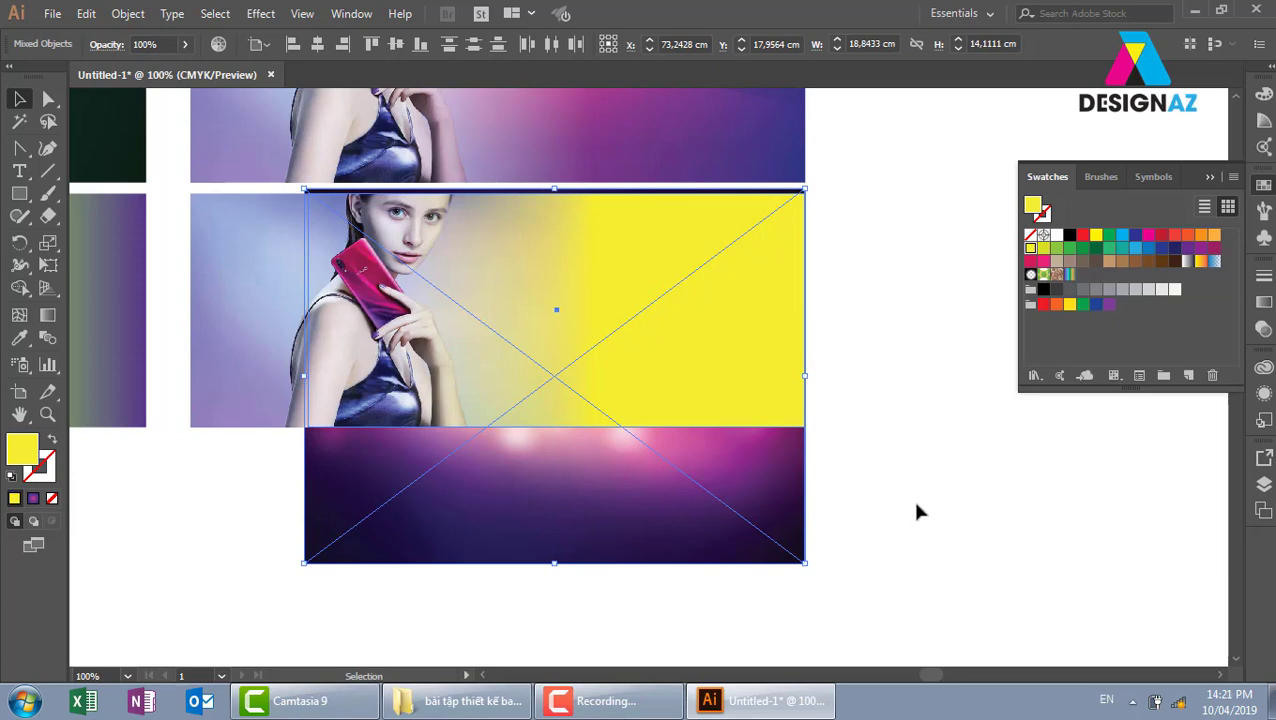
pyautogui.hotkey('ctrl', '7')
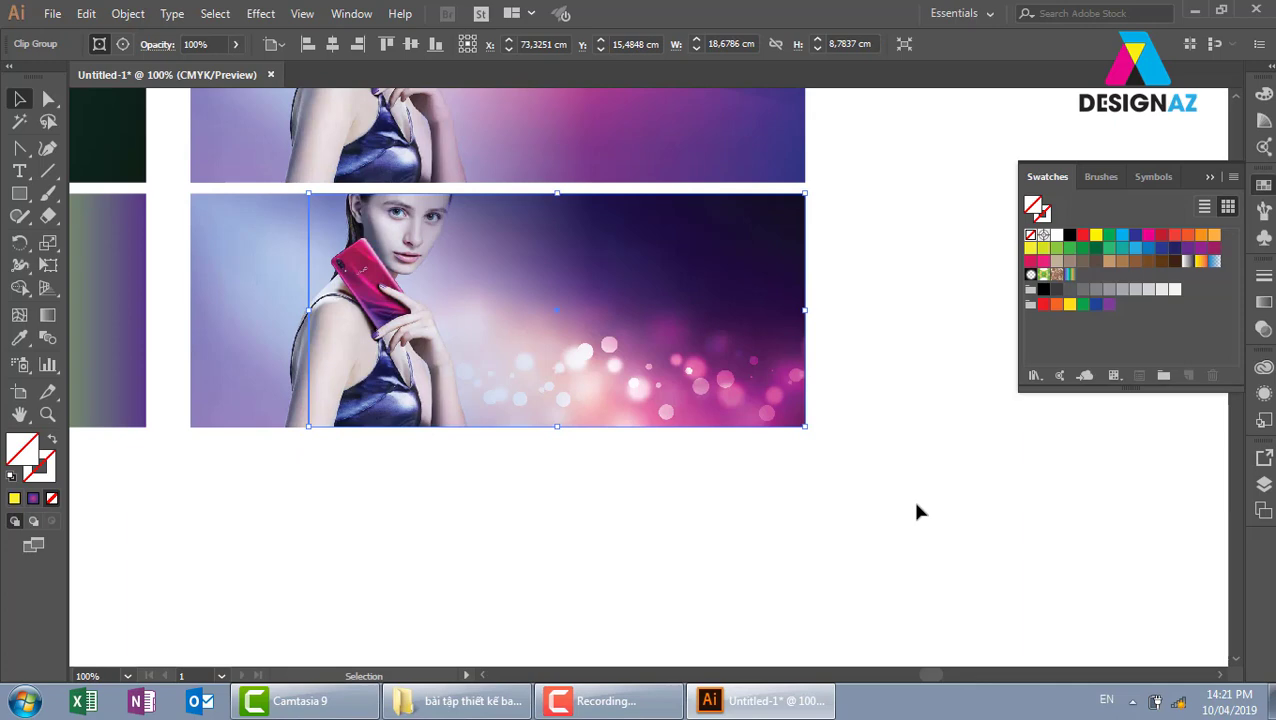
pyautogui.click(872, 360)
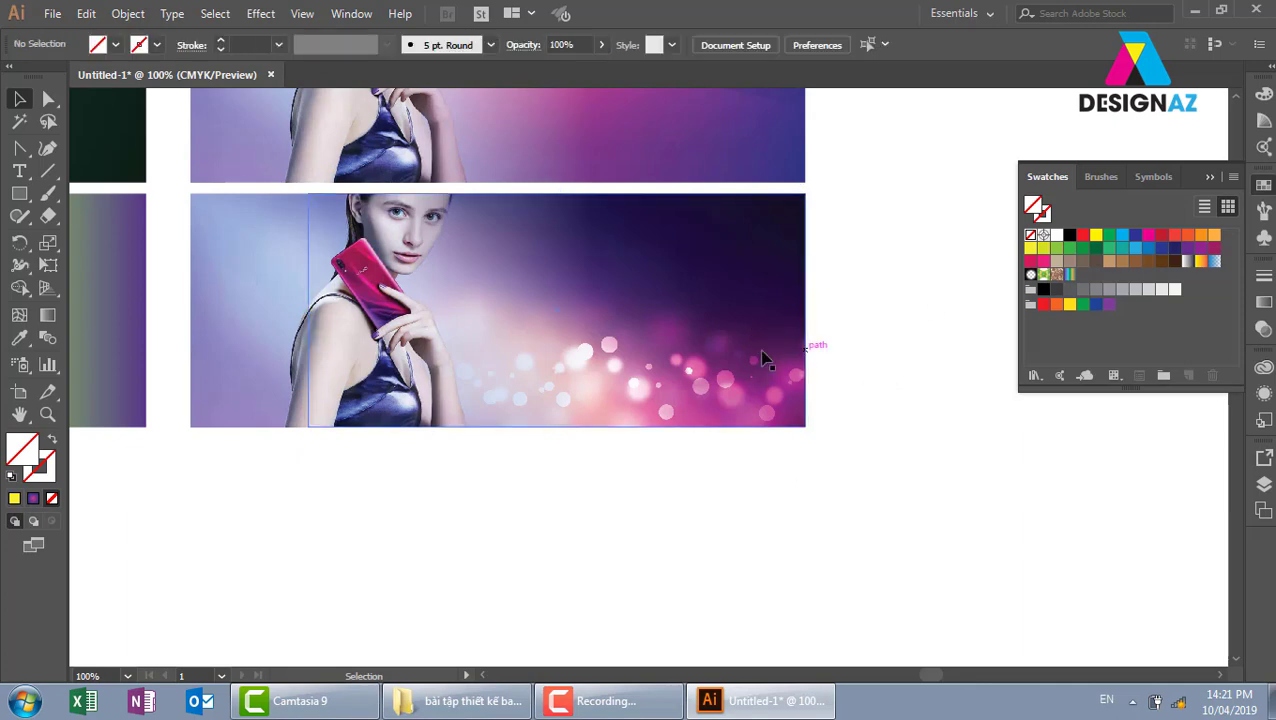
pyautogui.click(705, 360)
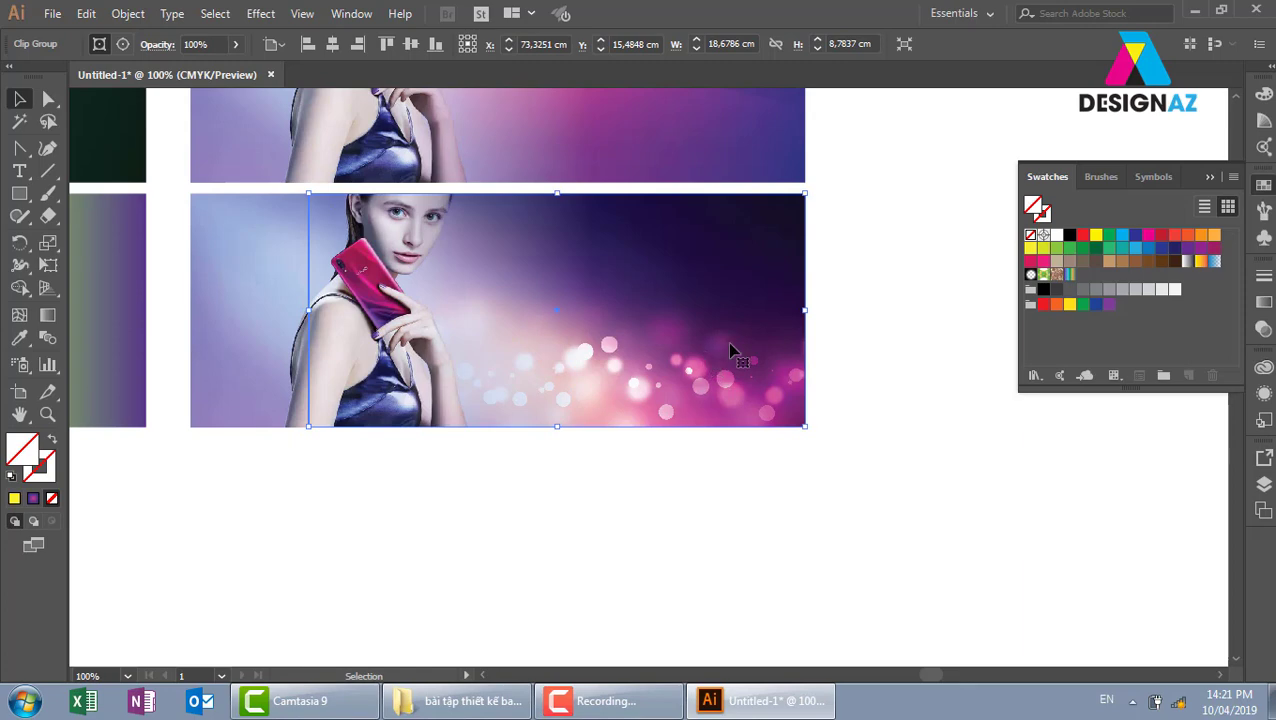
# - Shift the bokeh image up inside the clipping group
pyautogui.doubleClick(722, 358)
pyautogui.moveTo(724, 357); pyautogui.dragTo(716, 338)
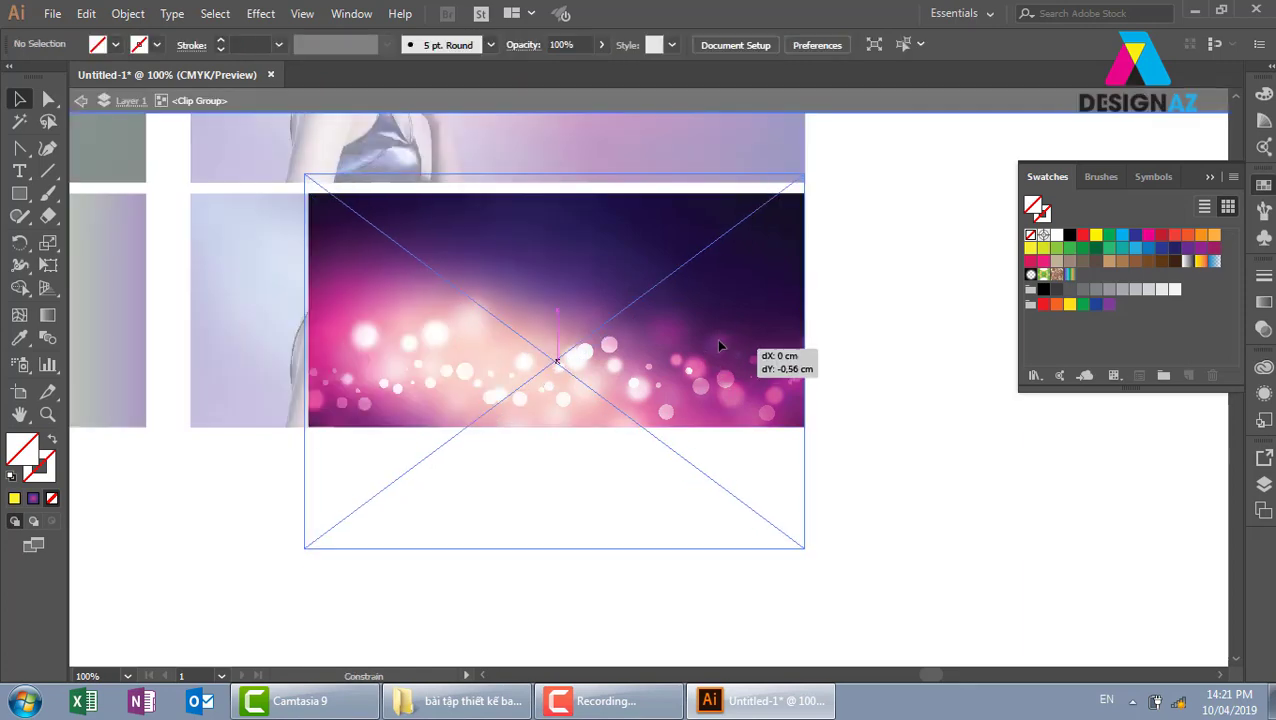
pyautogui.doubleClick(876, 339)
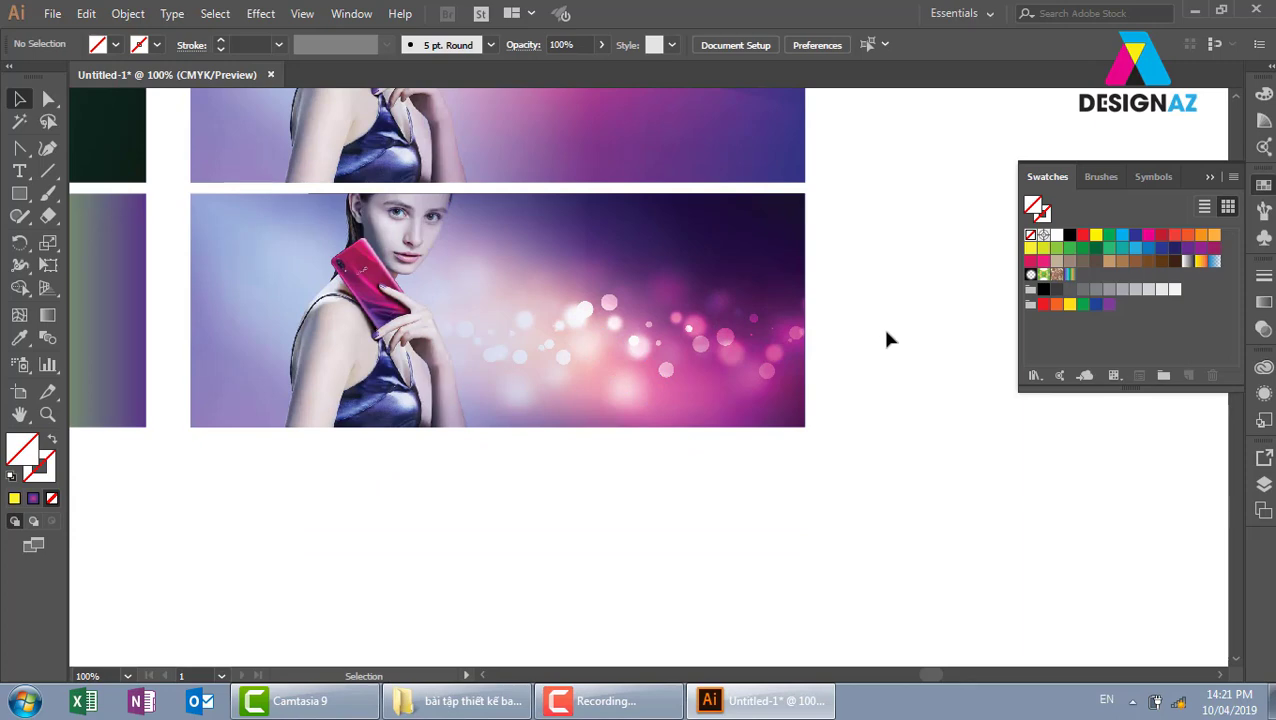
pyautogui.scroll(2, 886, 340)
pyautogui.scroll(2, 886, 340)
pyautogui.scroll(1, 886, 340)
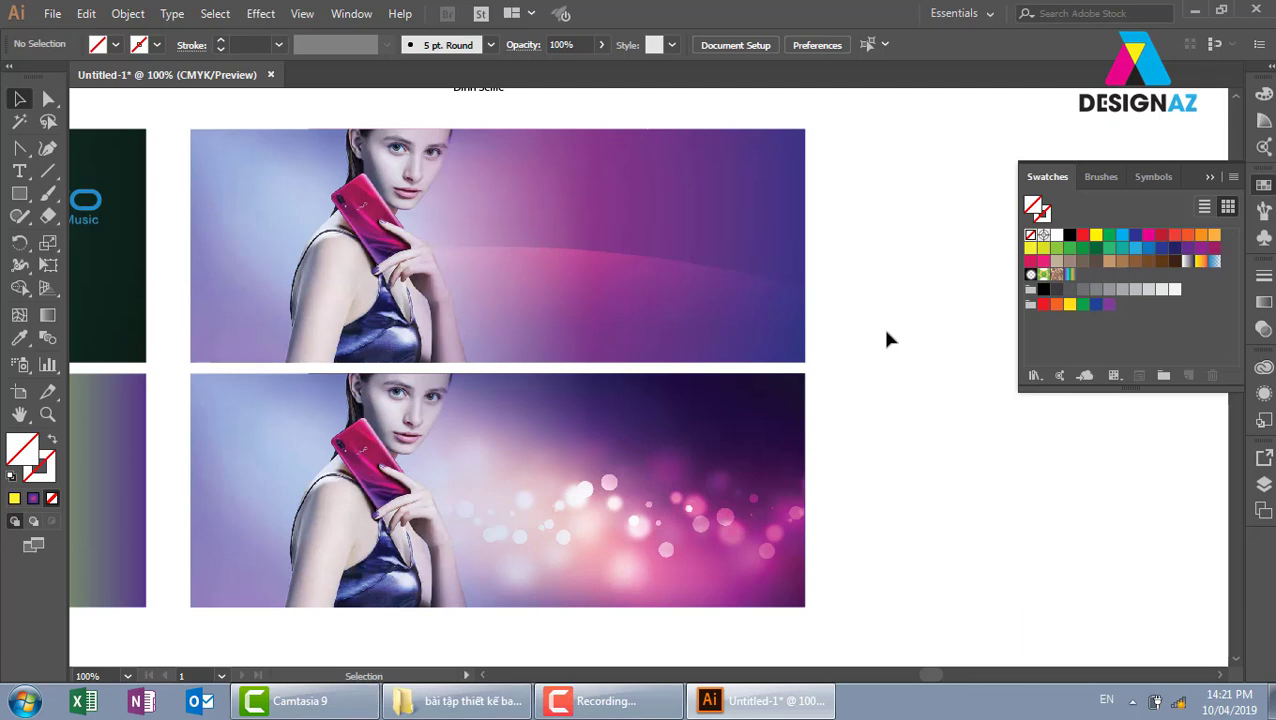
# - Zoom to 200% and select the curved white band on the top banner
pyautogui.hotkey('ctrl', '=')
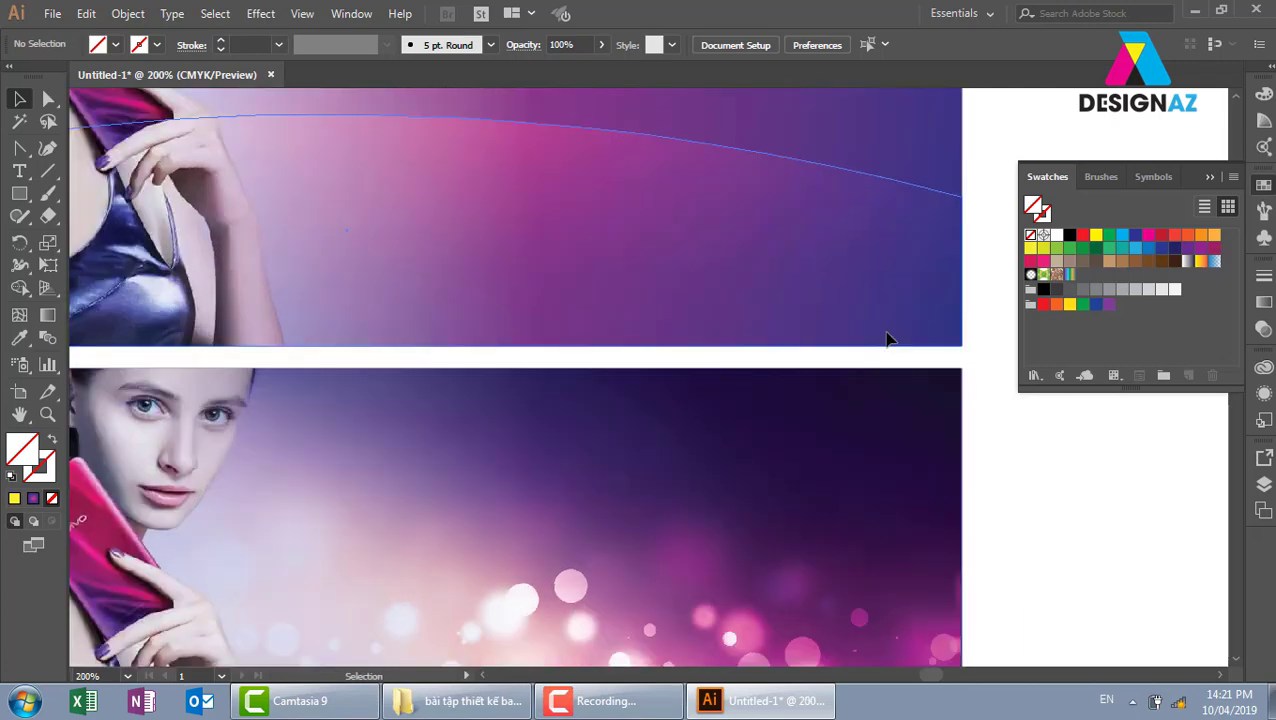
pyautogui.moveTo(629, 236); pyautogui.dragTo(678, 378)
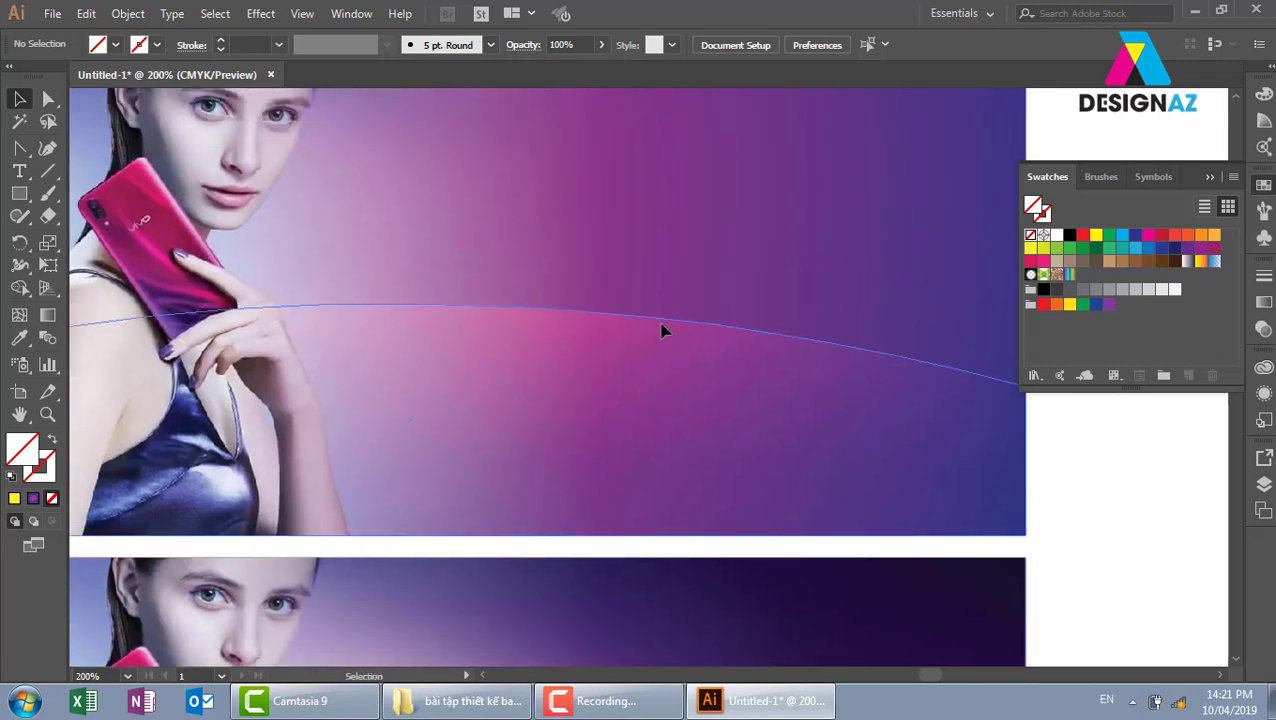
pyautogui.click(661, 330)
pyautogui.moveTo(839, 372); pyautogui.dragTo(616, 415)
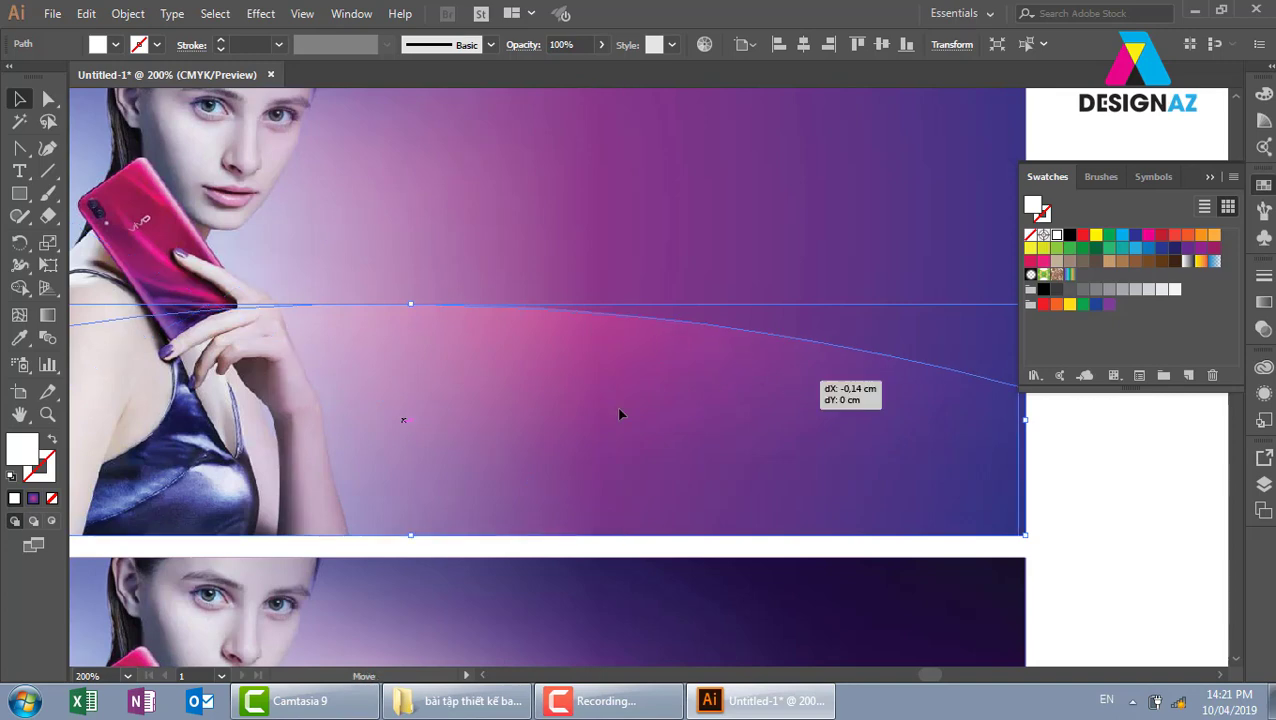
pyautogui.hotkey('ctrl', 'z')
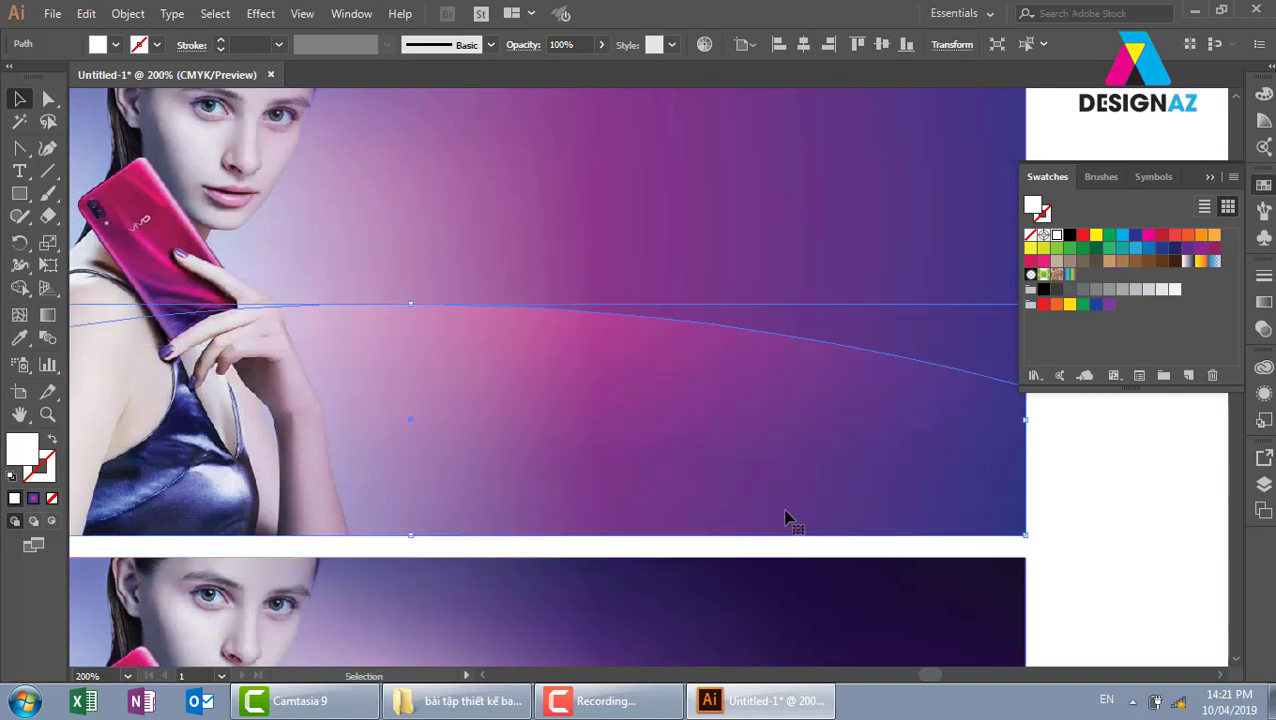
pyautogui.moveTo(786, 515); pyautogui.dragTo(655, 439)
pyautogui.press('a')
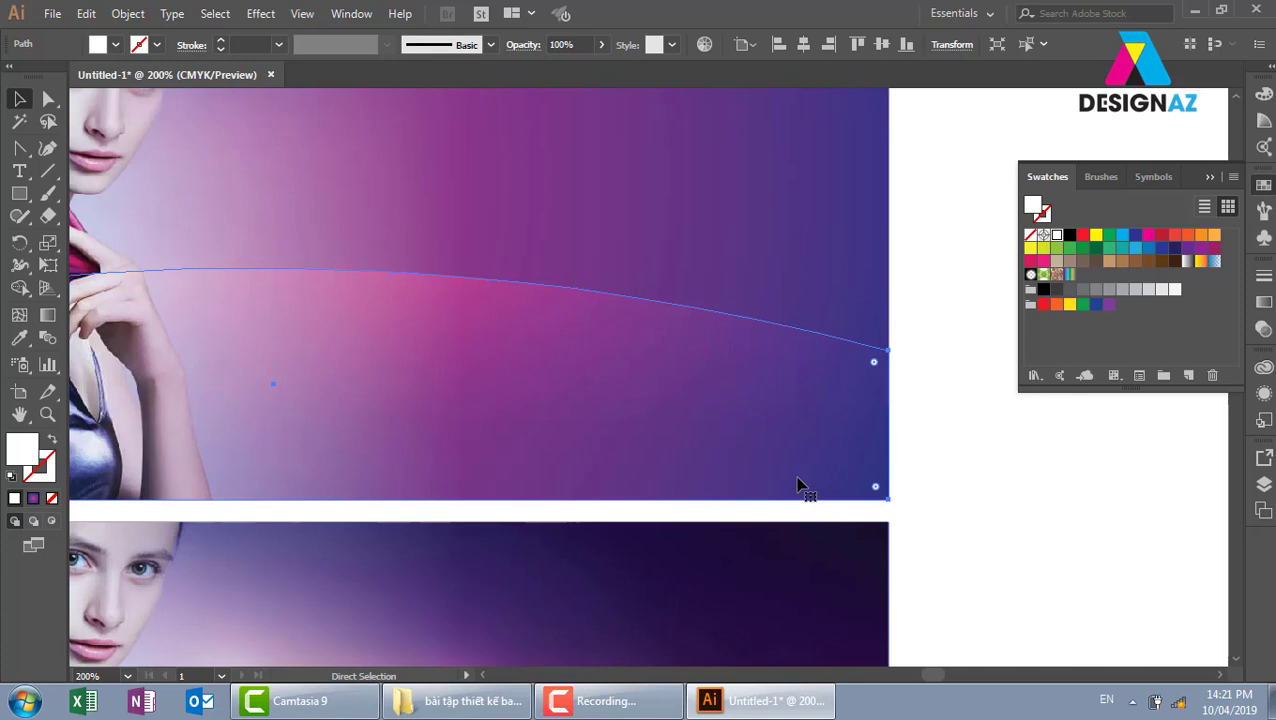
pyautogui.press('v')
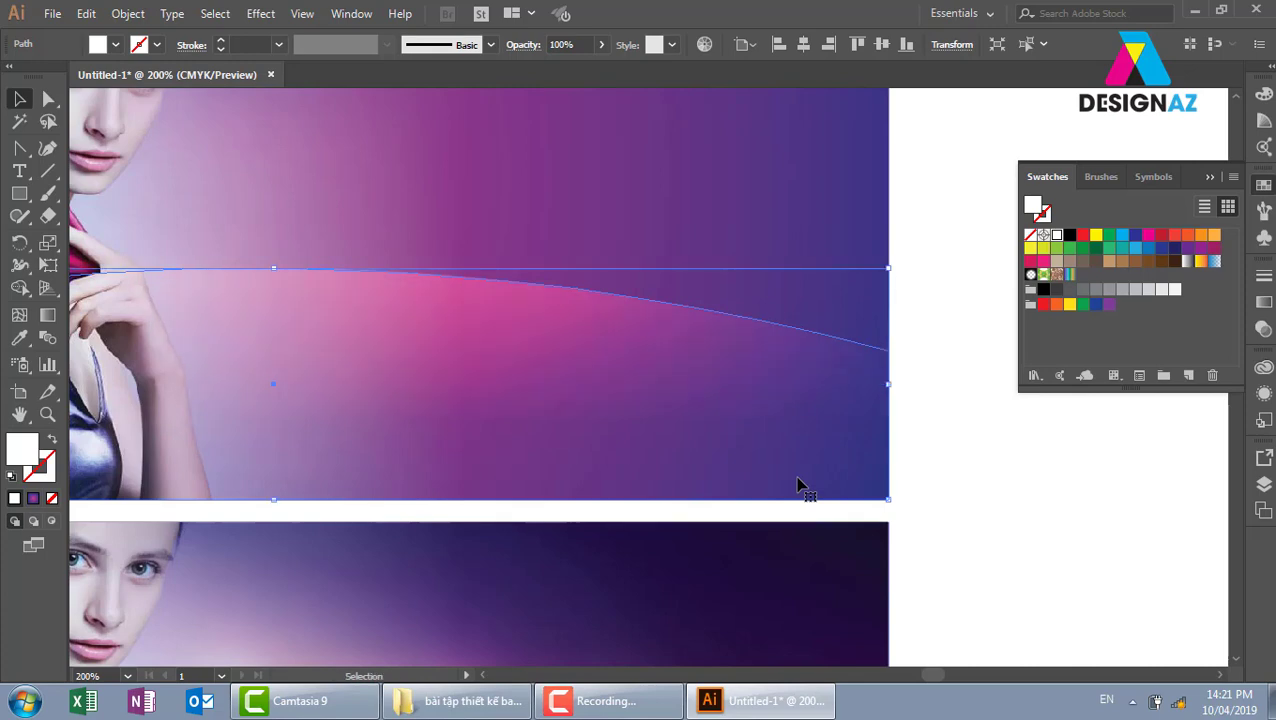
# - Duplicate the curved band upward with Alt+Shift+Up, then deselect and zoom to 100%
pyautogui.hotkey('alt', 'shift', 'Up')
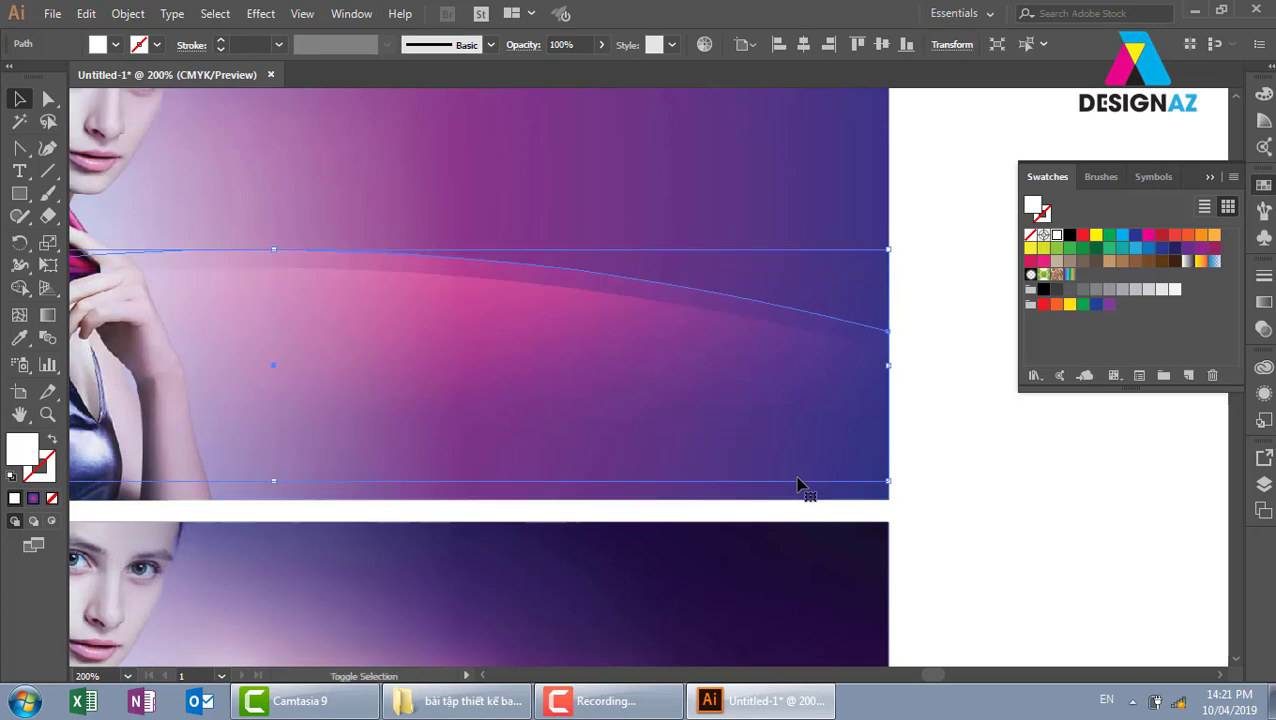
pyautogui.hotkey('alt', 'shift', 'Up')
pyautogui.click(1058, 480)
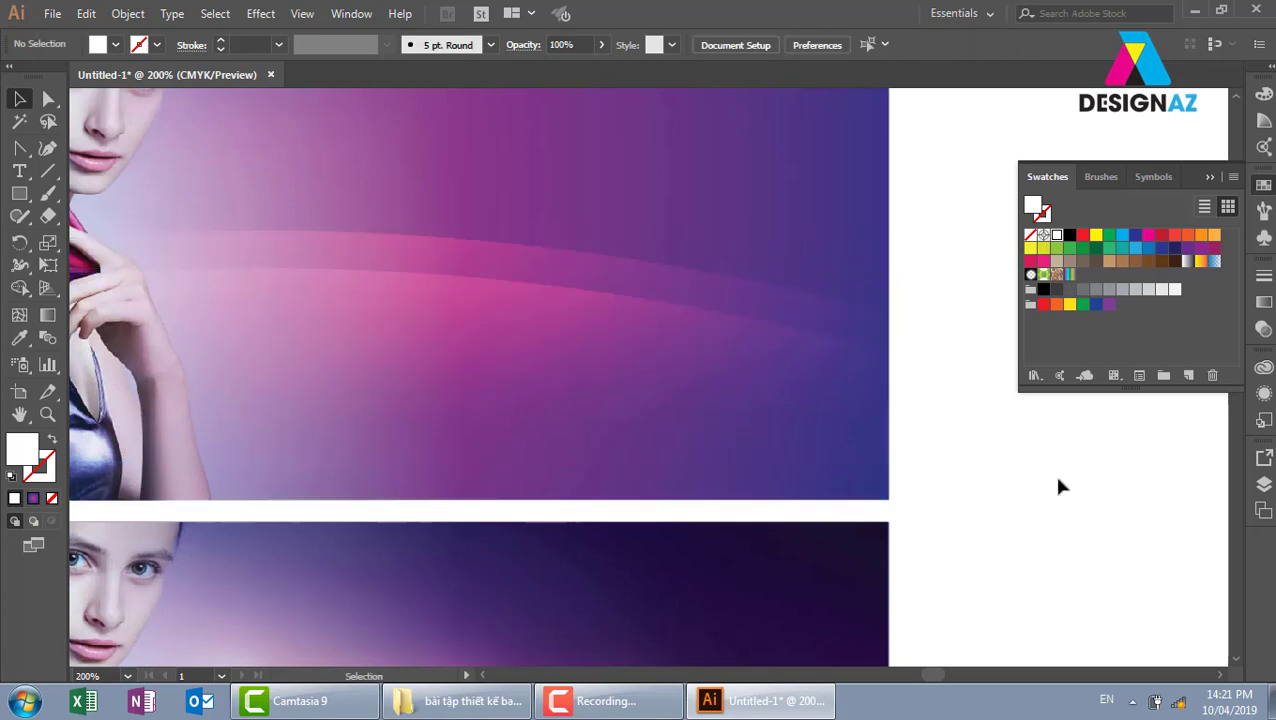
pyautogui.hotkey('ctrl', '1')
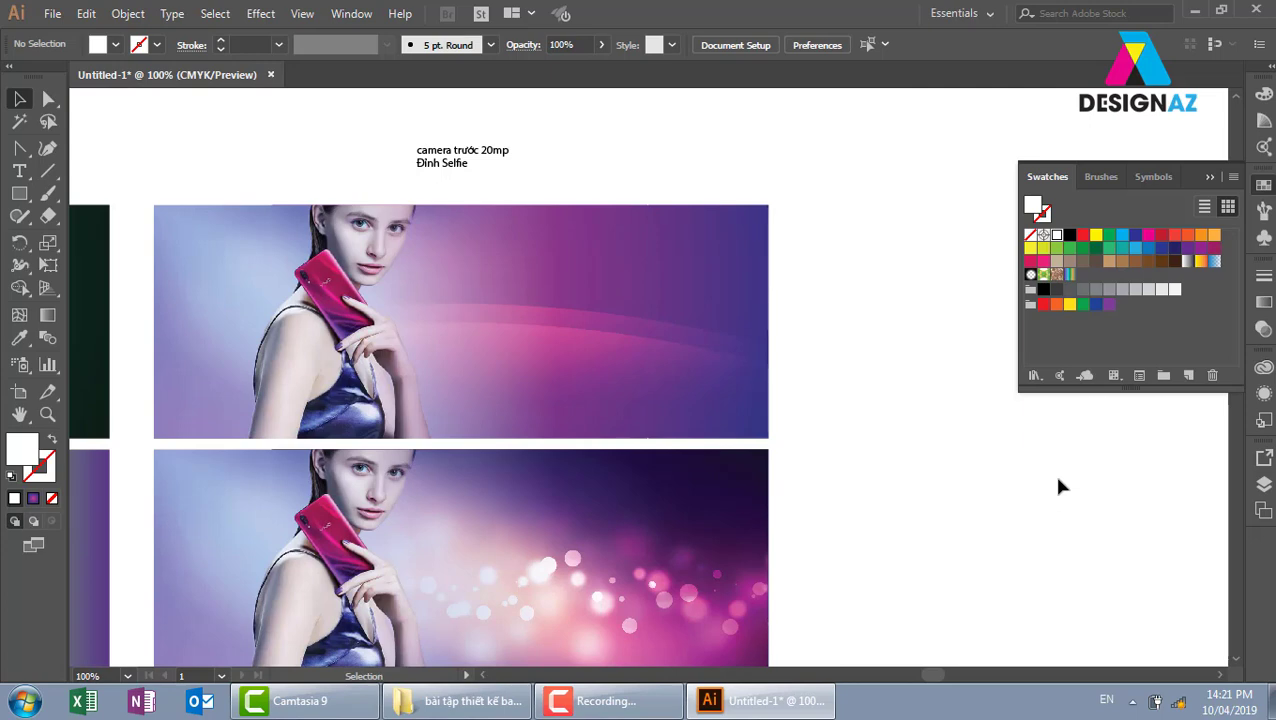
# - Nudge the curved band down three steps with the arrow key
pyautogui.click(622, 313)
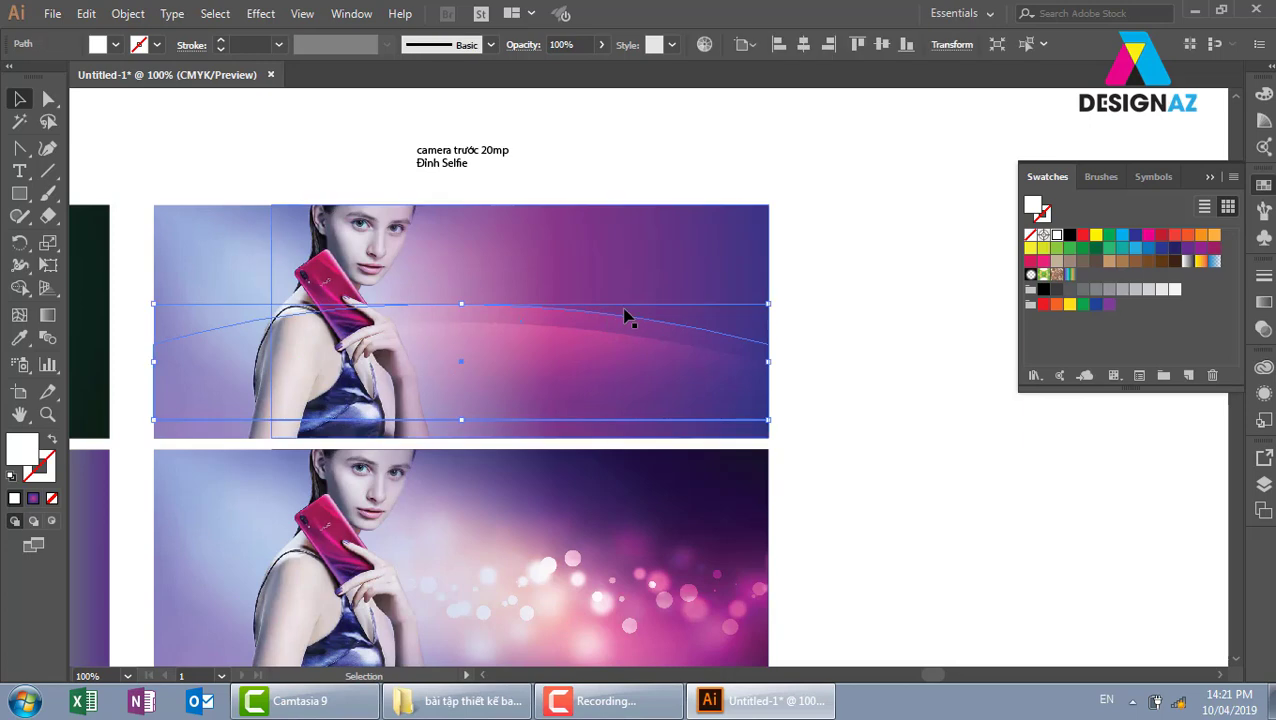
pyautogui.press('Down')
pyautogui.press('Down')
pyautogui.press('Down')
pyautogui.press('Down')
pyautogui.press('Down')
pyautogui.press('Down')
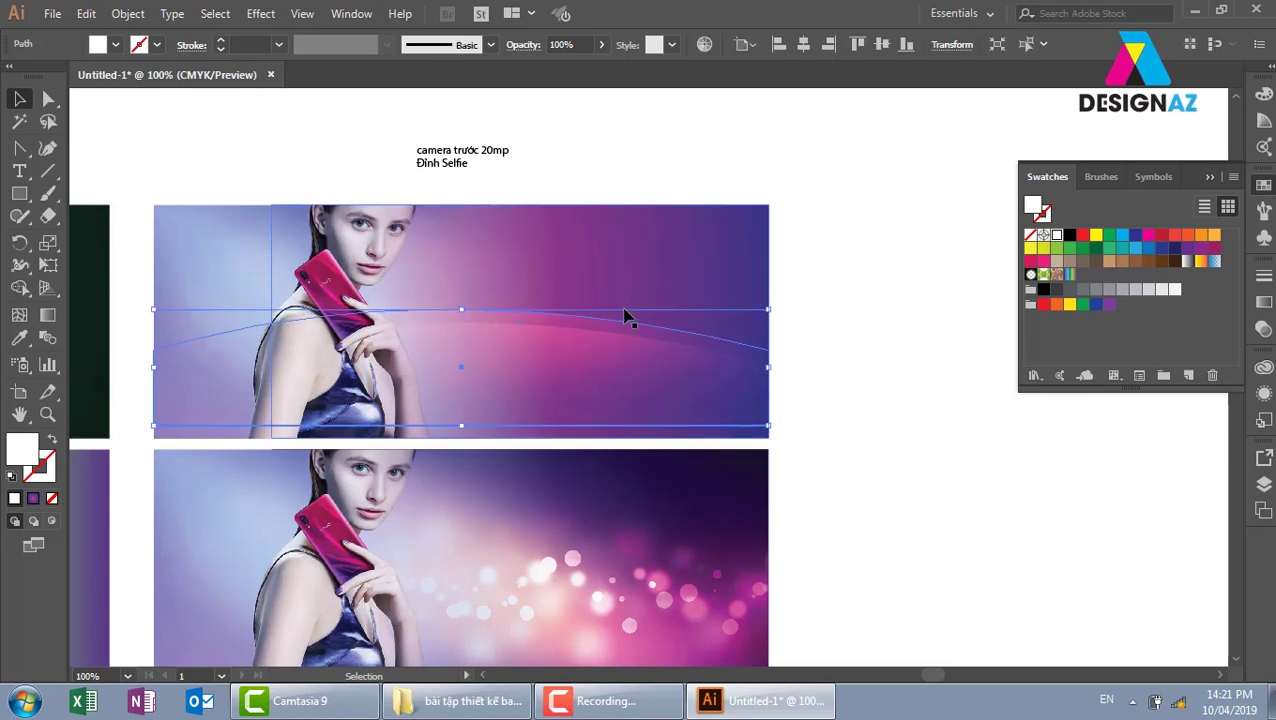
pyautogui.press('Down')
pyautogui.press('Down')
pyautogui.press('Down')
pyautogui.press('Down')
pyautogui.press('Down')
pyautogui.press('Down')
pyautogui.press('Down')
pyautogui.press('Down')
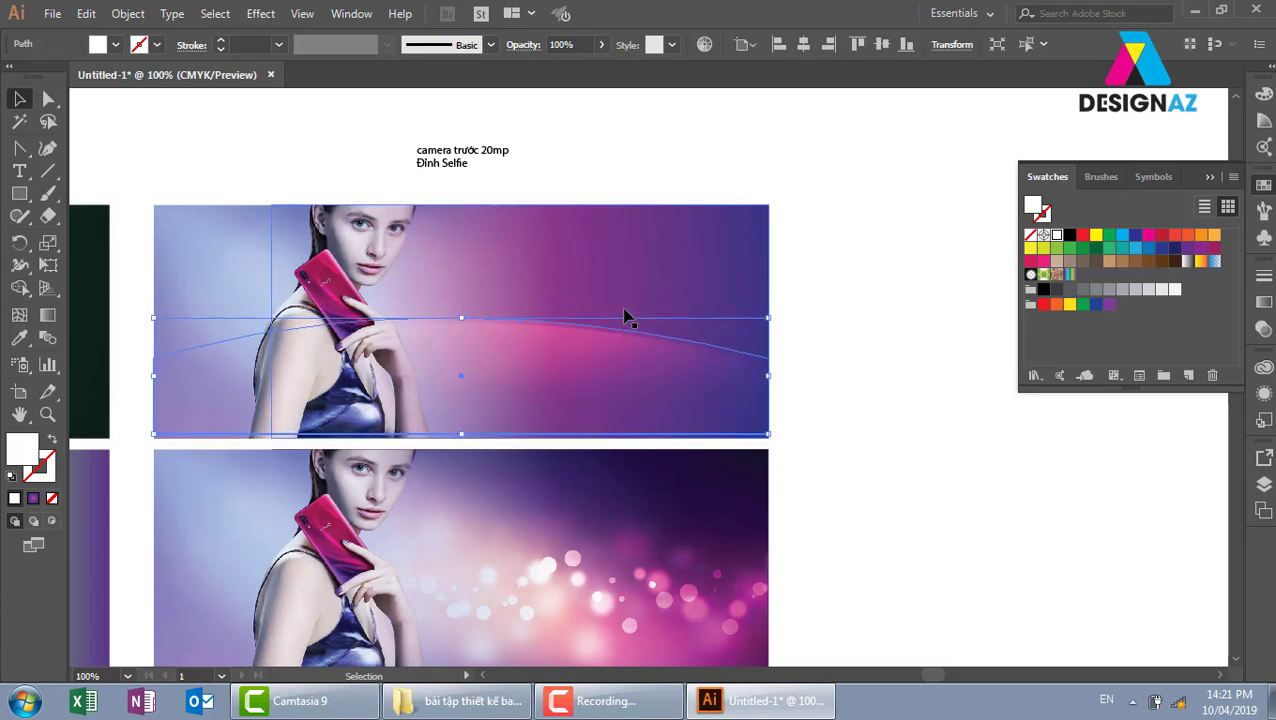
pyautogui.press('Down')
pyautogui.press('Down')
pyautogui.press('Down')
pyautogui.press('Down')
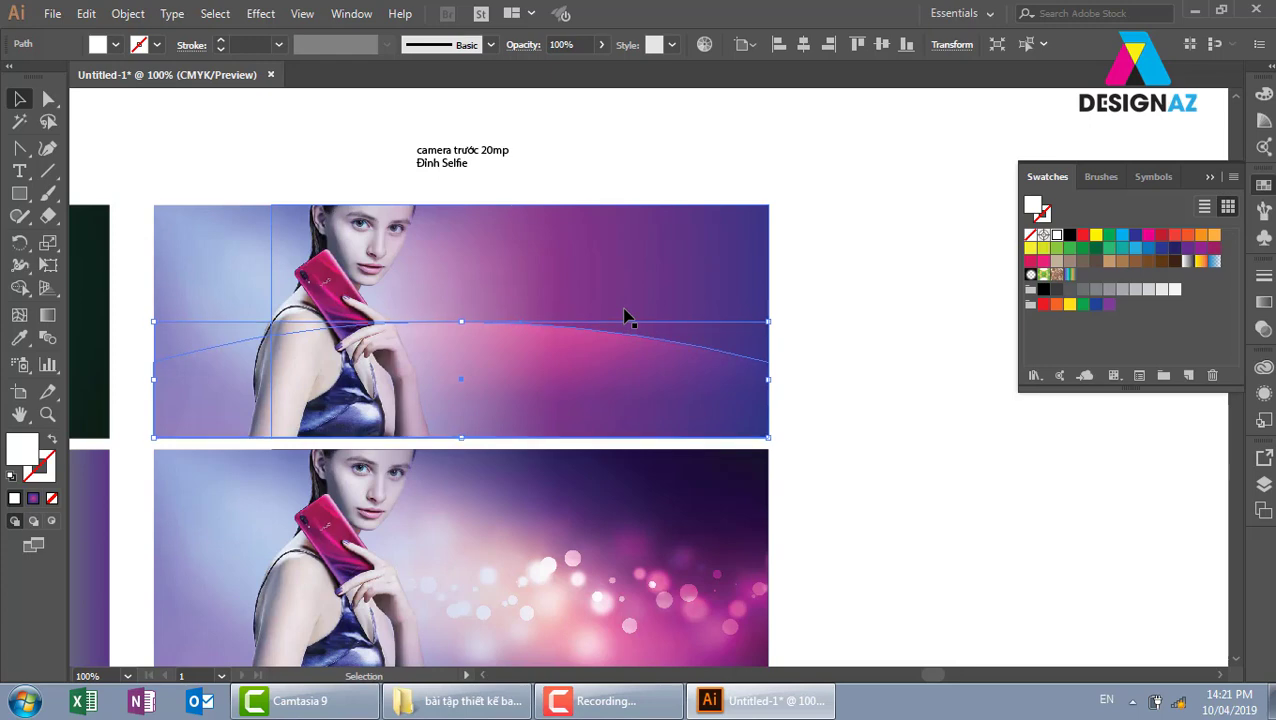
# - Drag the swoosh higher on the top banner, then nudge it slightly down-right
pyautogui.scroll(1, 624, 316)
pyautogui.scroll(1, 835, 413)
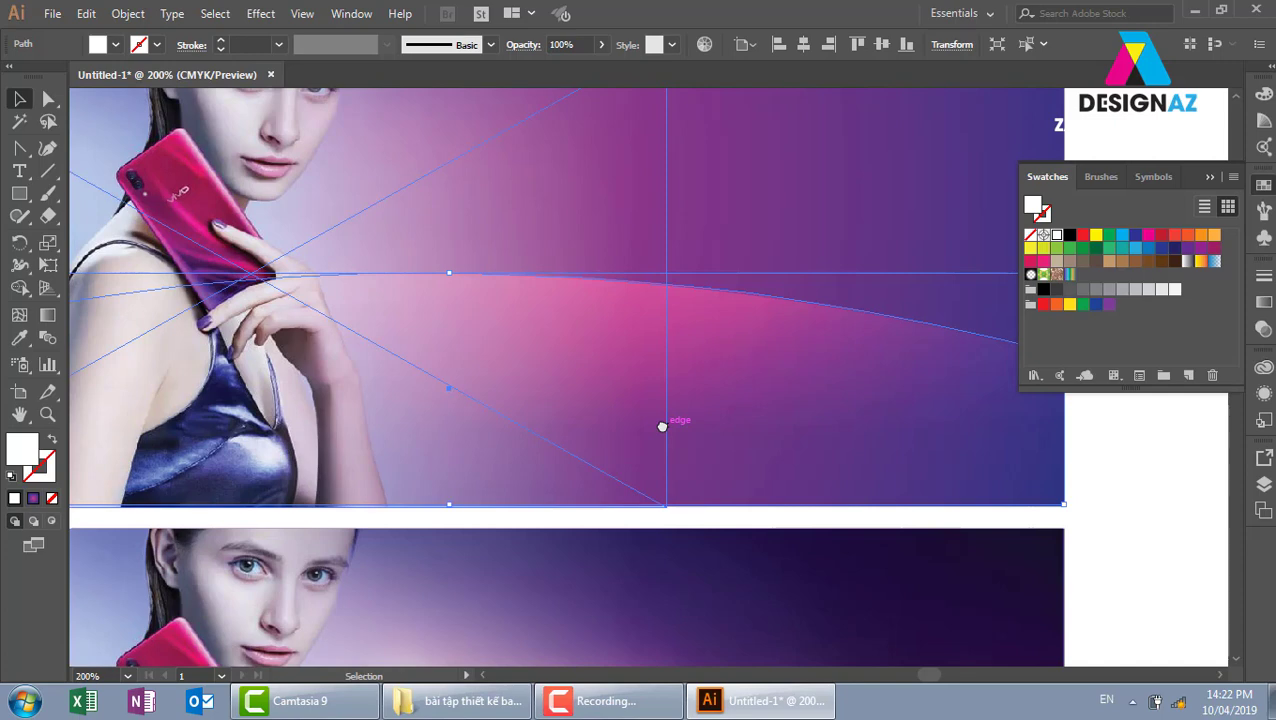
pyautogui.scroll(-1, 662, 427)
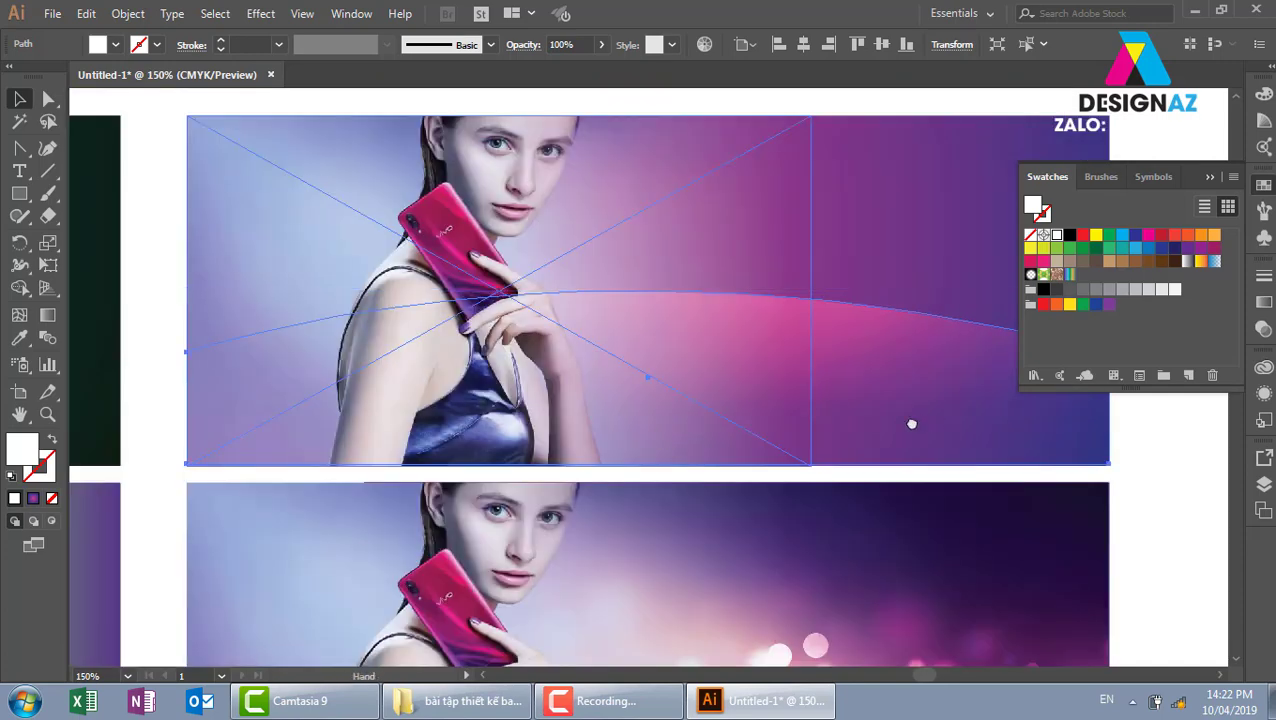
pyautogui.moveTo(911, 424); pyautogui.dragTo(721, 430)
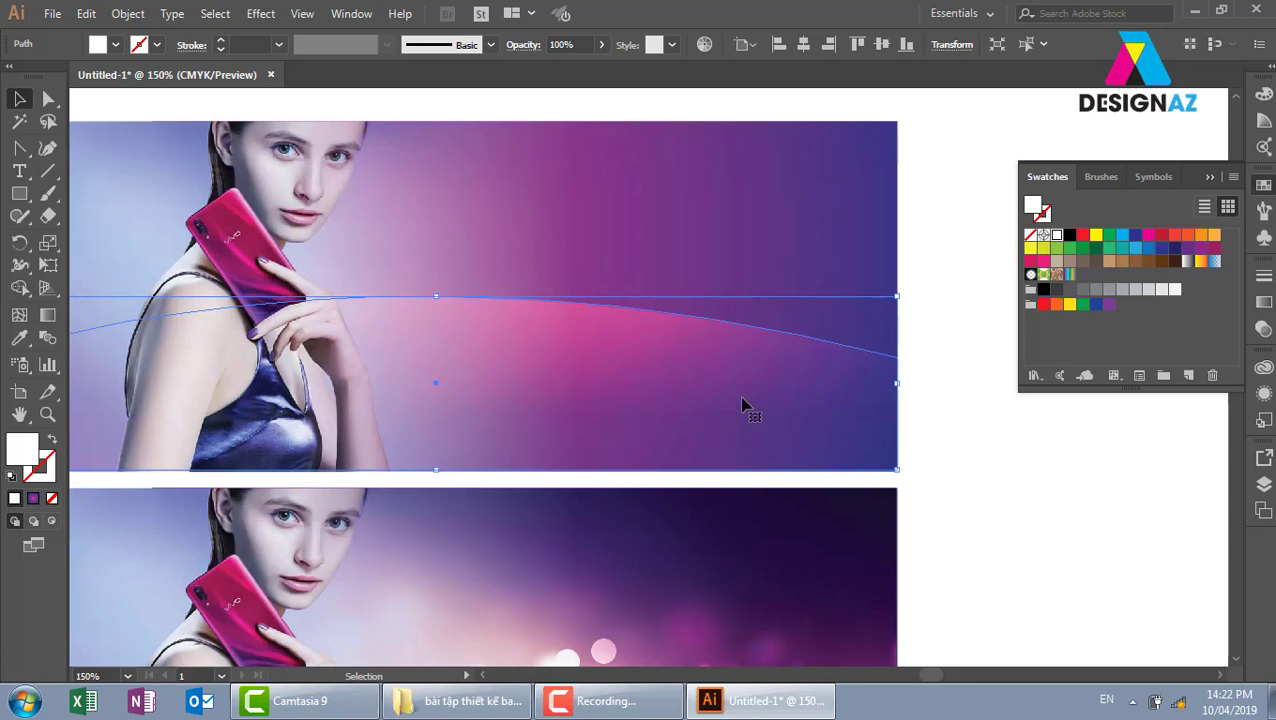
pyautogui.moveTo(731, 416); pyautogui.dragTo(784, 277)
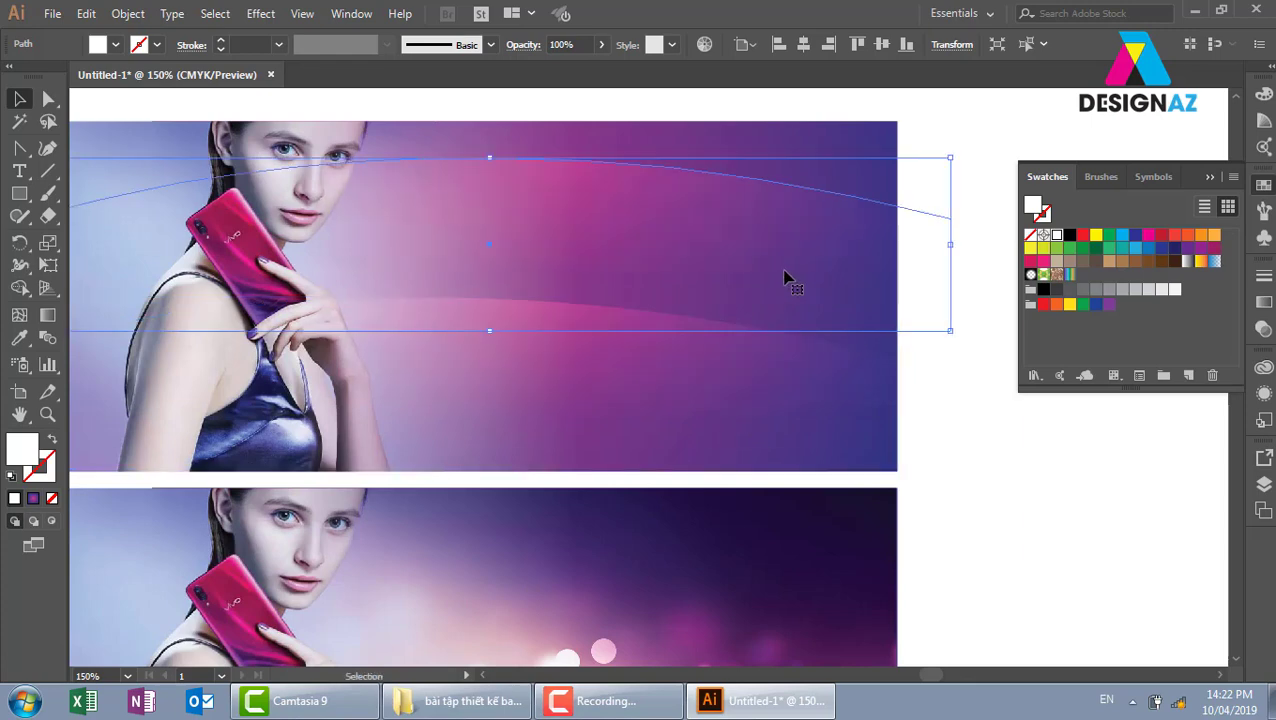
pyautogui.click(968, 122)
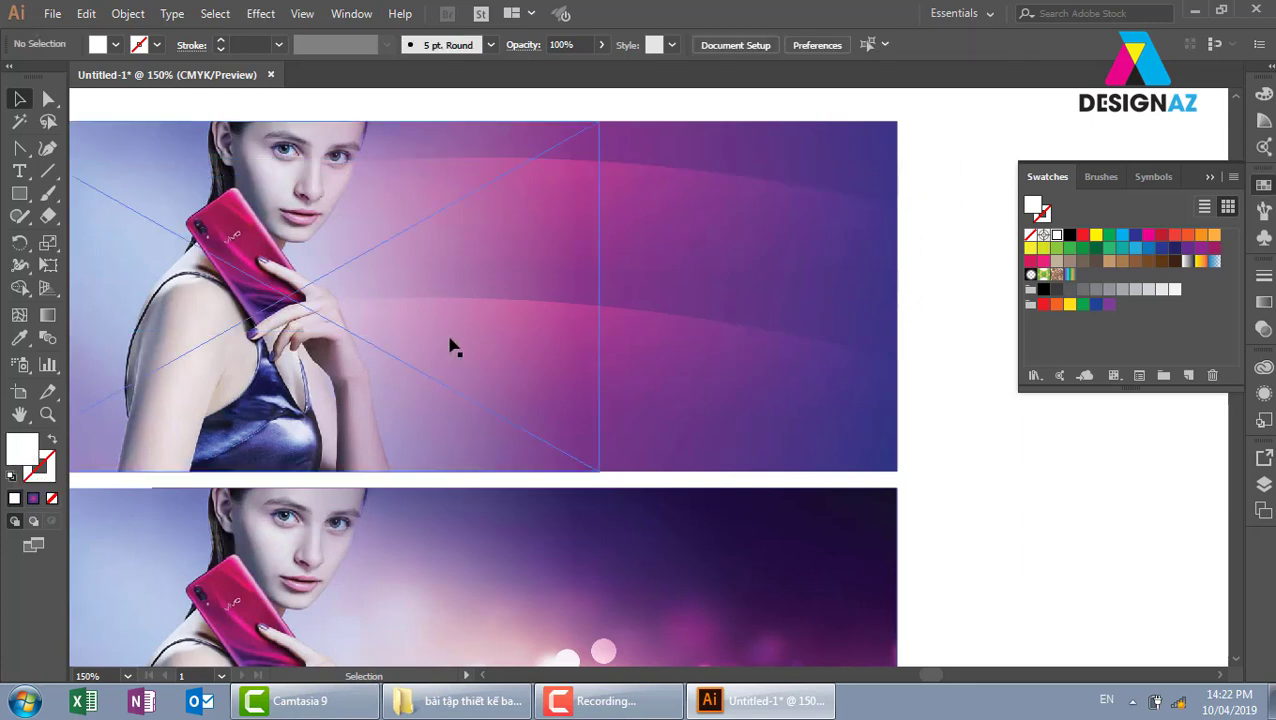
pyautogui.click(660, 215)
pyautogui.moveTo(660, 215); pyautogui.dragTo(667, 250)
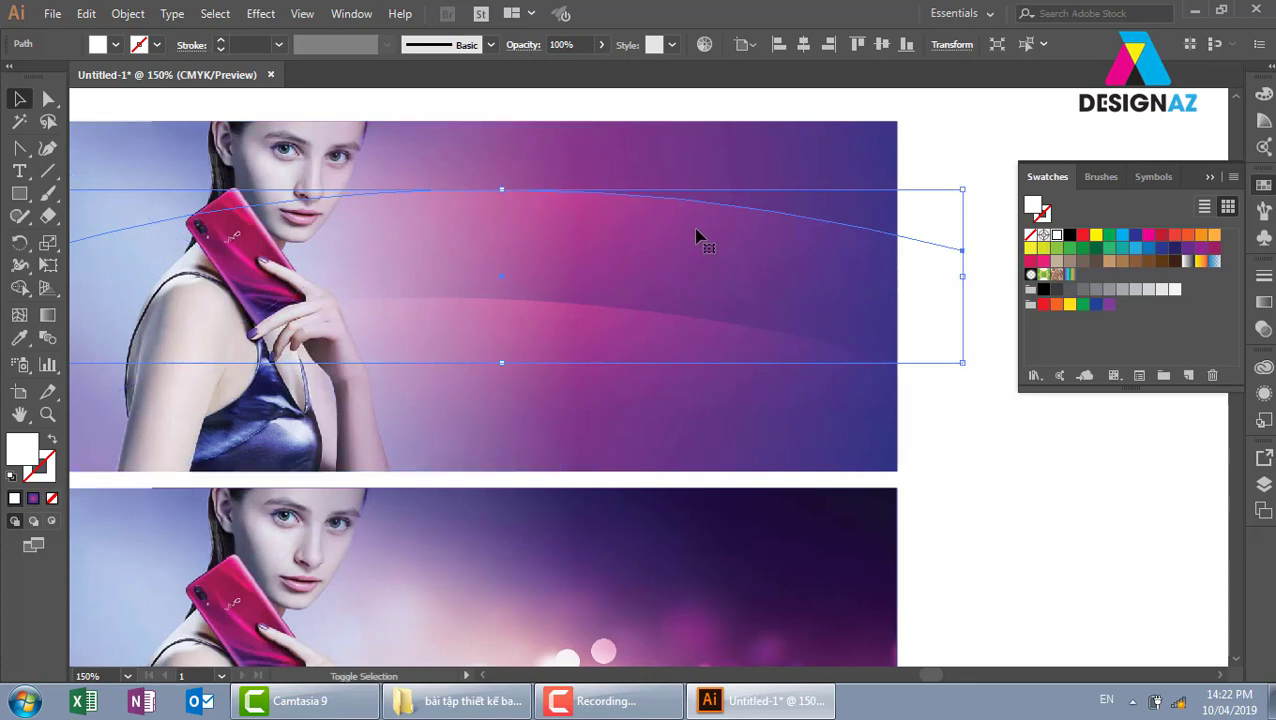
# - Give the thin curved line a 3 pt stroke and drag it down-left onto the band
pyautogui.click(958, 158)
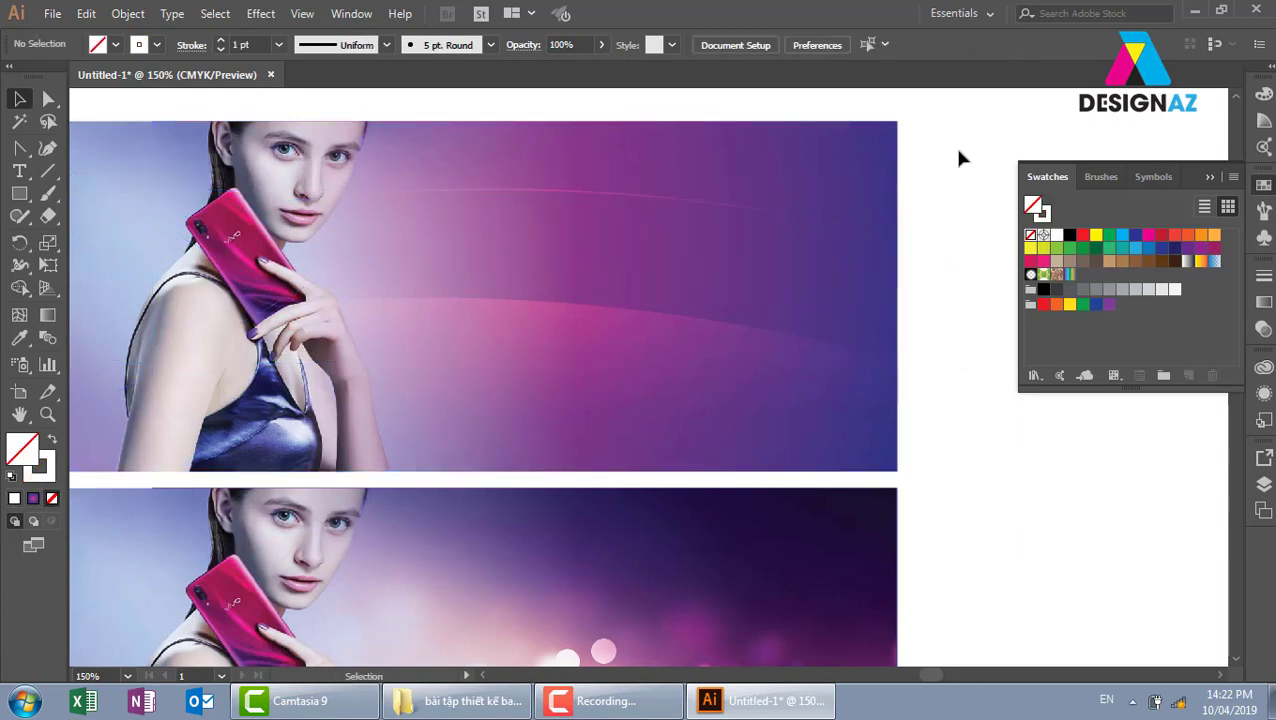
pyautogui.click(728, 208)
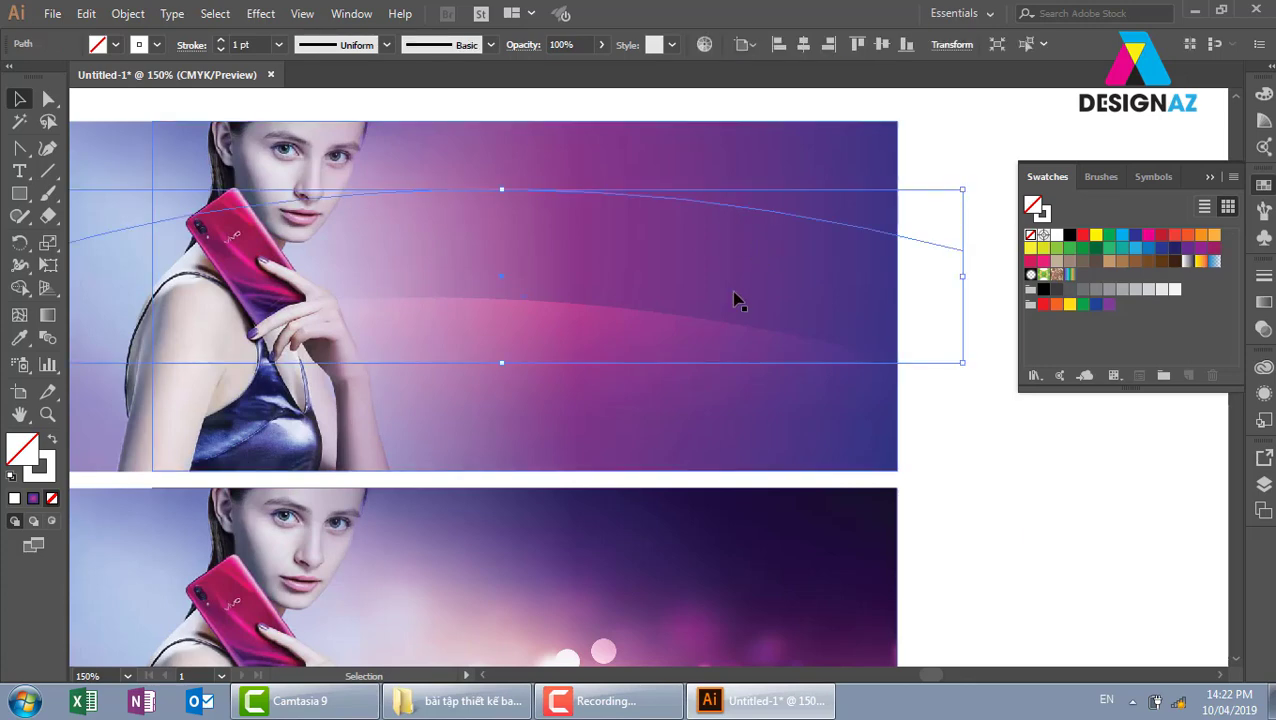
pyautogui.click(279, 45)
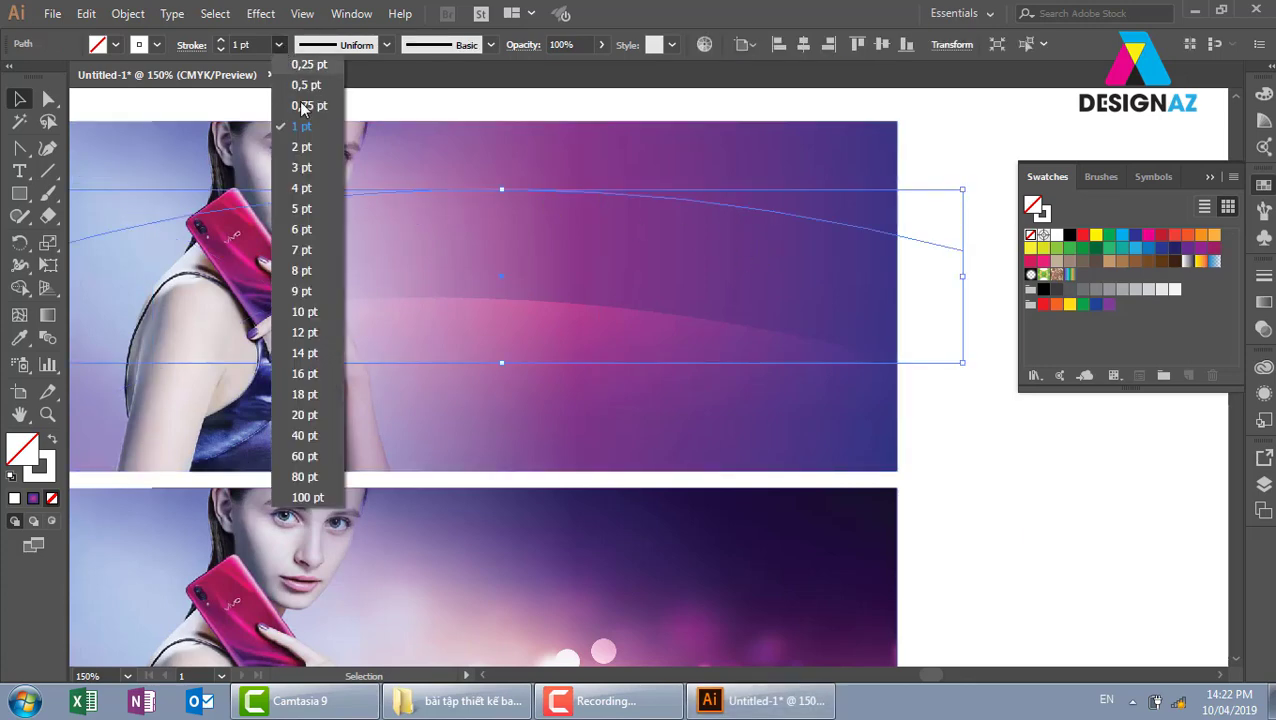
pyautogui.click(305, 168)
pyautogui.click(899, 182)
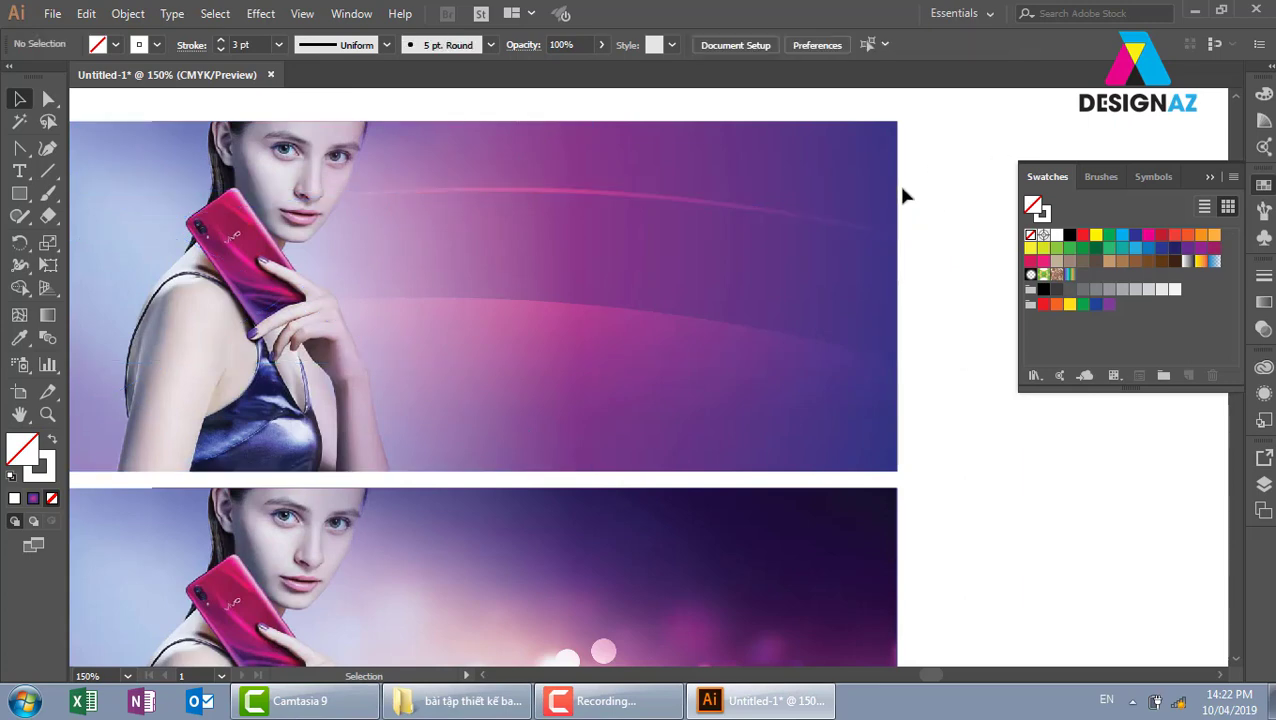
pyautogui.moveTo(677, 193); pyautogui.dragTo(590, 310)
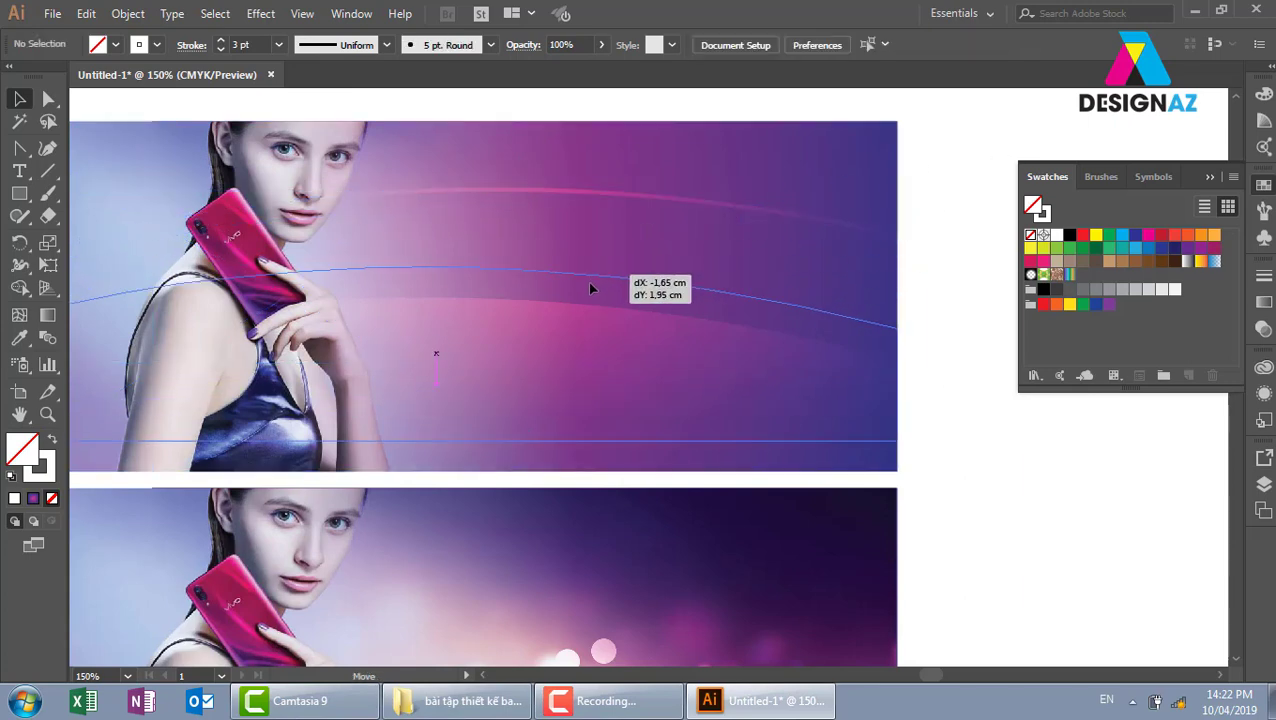
pyautogui.click(960, 345)
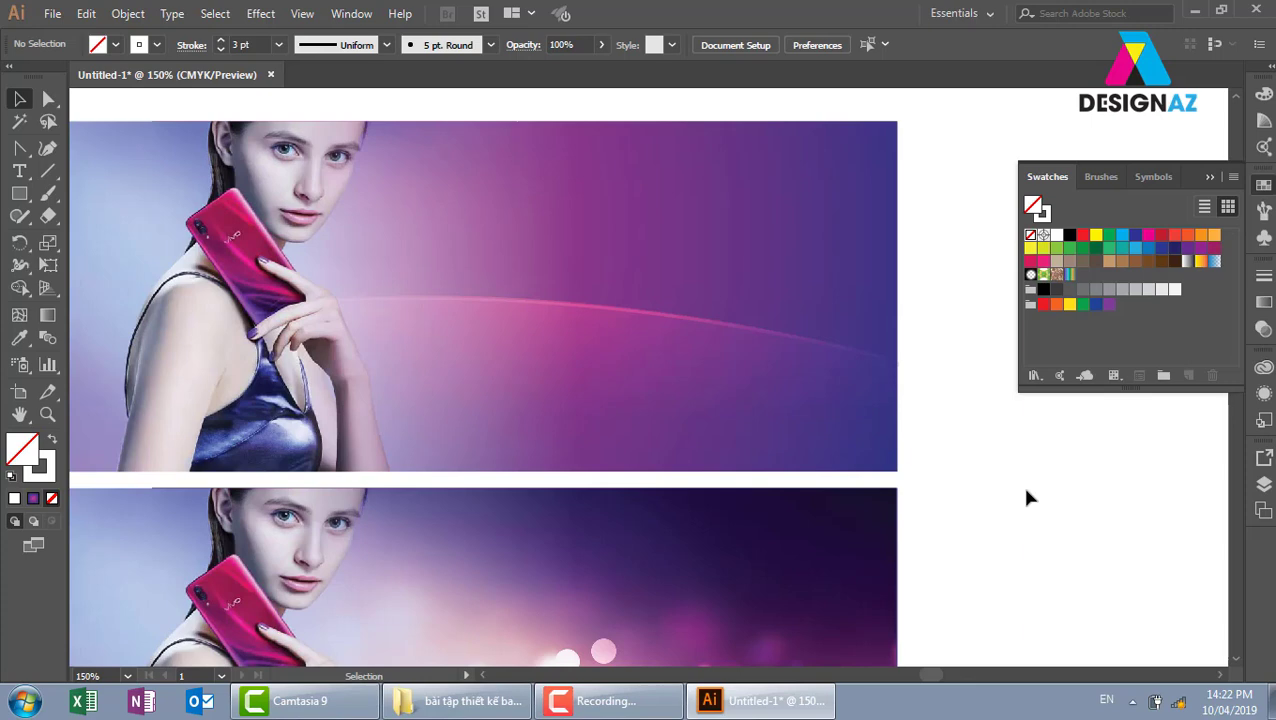
# - Raise the thin curved line slightly on the top banner
pyautogui.click(827, 401)
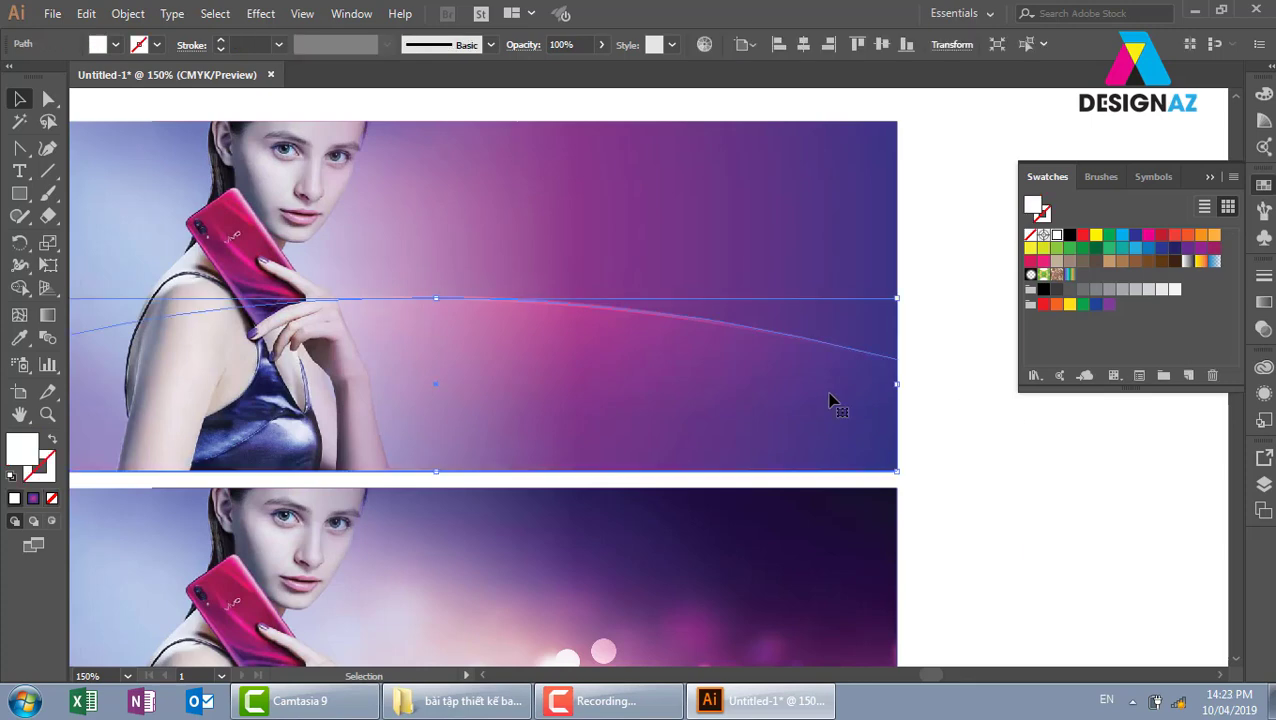
pyautogui.click(897, 357)
pyautogui.moveTo(723, 332); pyautogui.dragTo(751, 262)
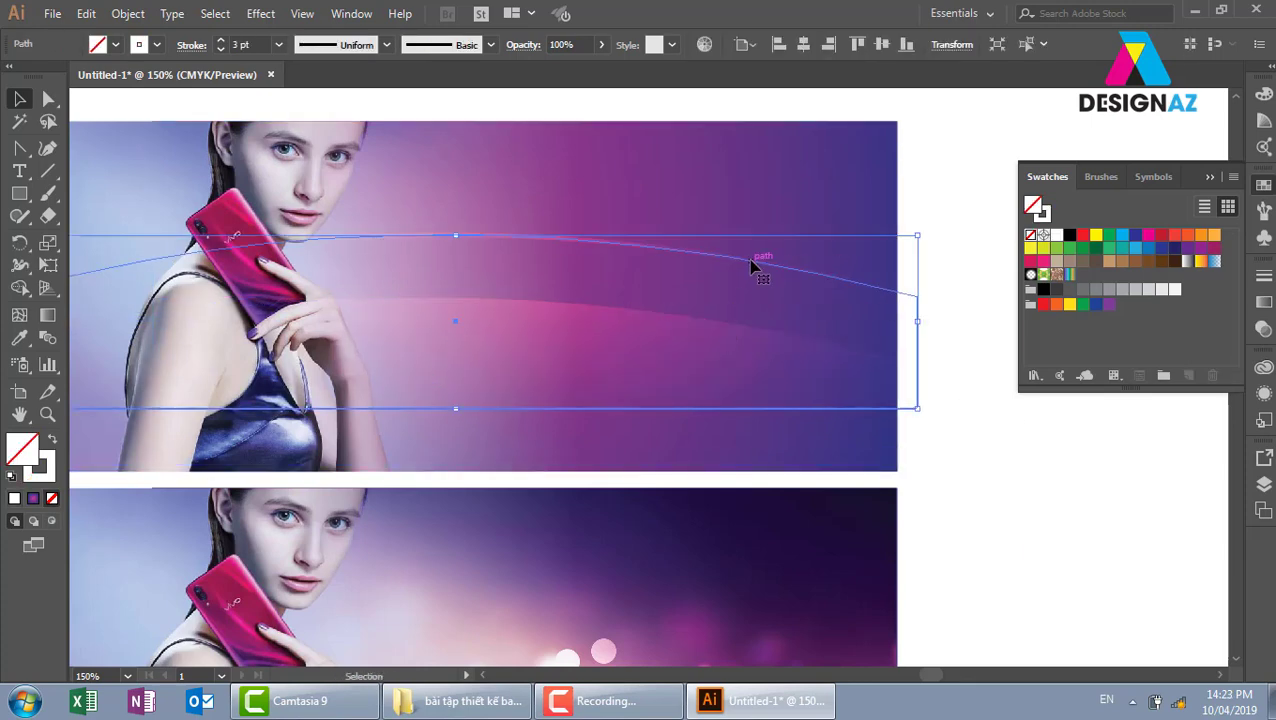
# - Zoom out, then zoom to 100% and pan to view both model banners
pyautogui.hotkey('ctrl', 'shift', 'a')
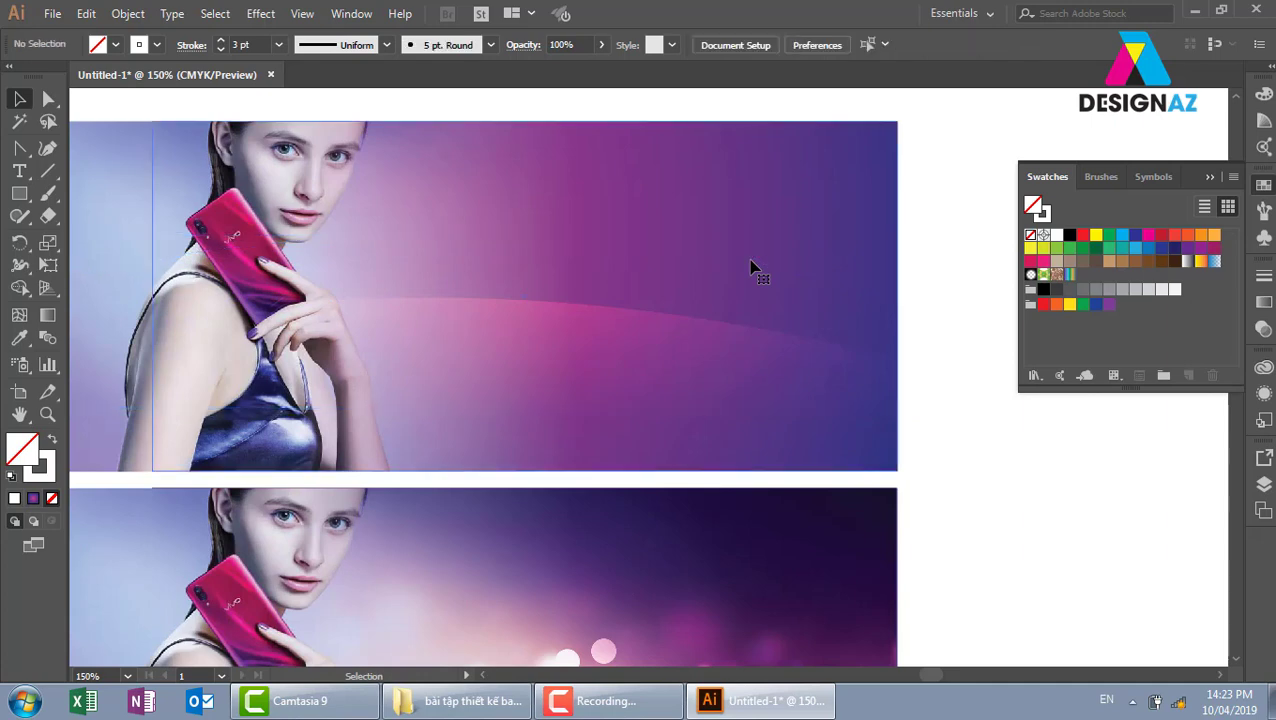
pyautogui.hotkey('ctrl', '-')
pyautogui.hotkey('ctrl', '-')
pyautogui.hotkey('ctrl', '-')
pyautogui.moveTo(832, 410); pyautogui.dragTo(818, 322)
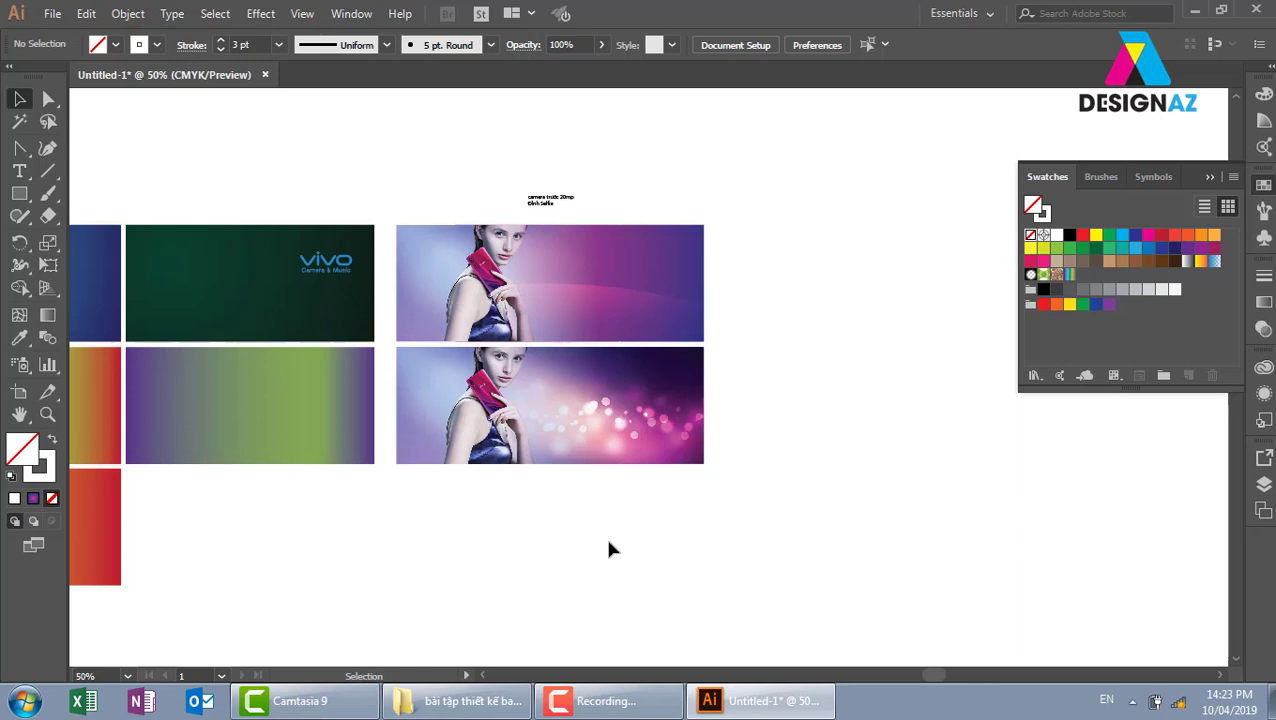
pyautogui.hotkey('ctrl', '1')
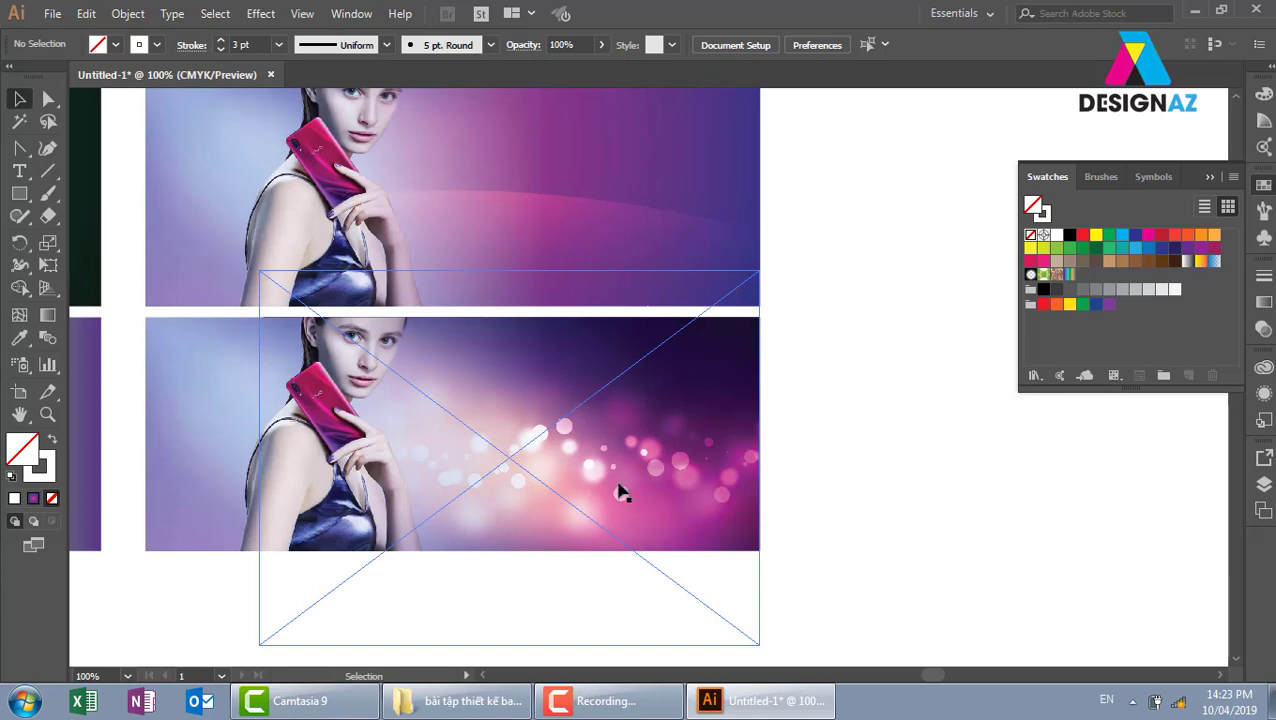
pyautogui.moveTo(510, 312); pyautogui.dragTo(546, 418)
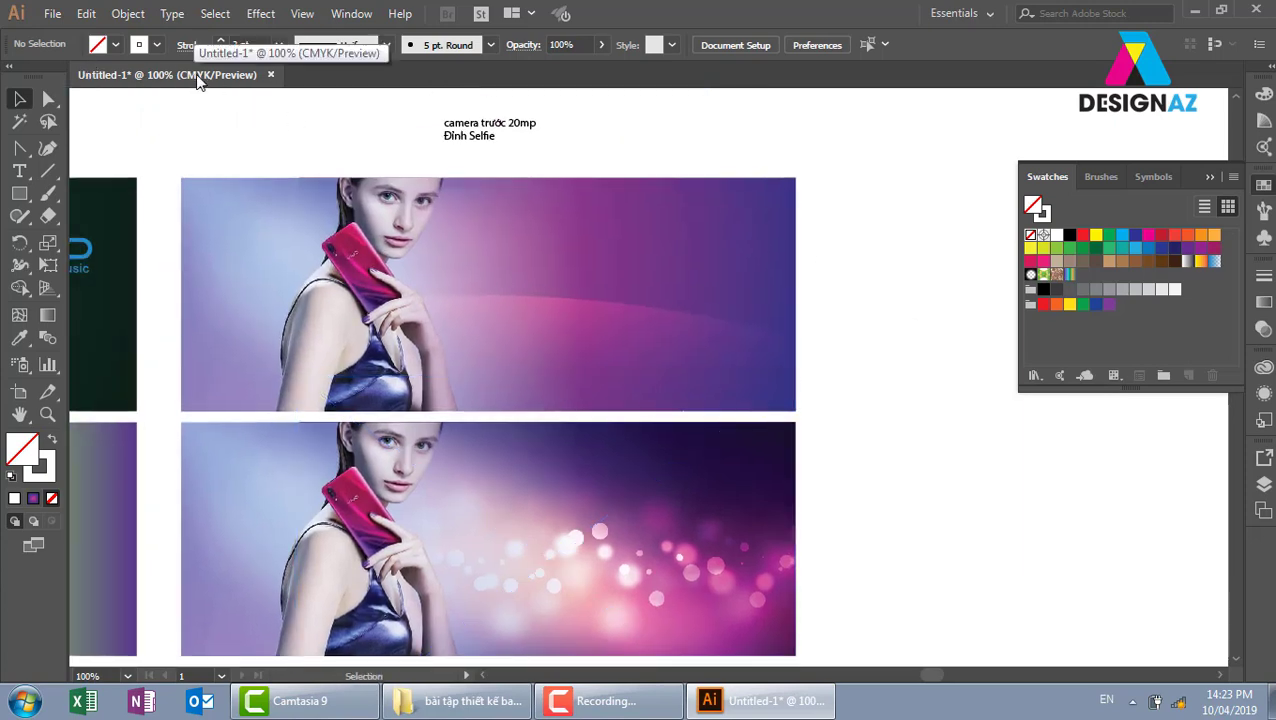
pyautogui.click(326, 368)
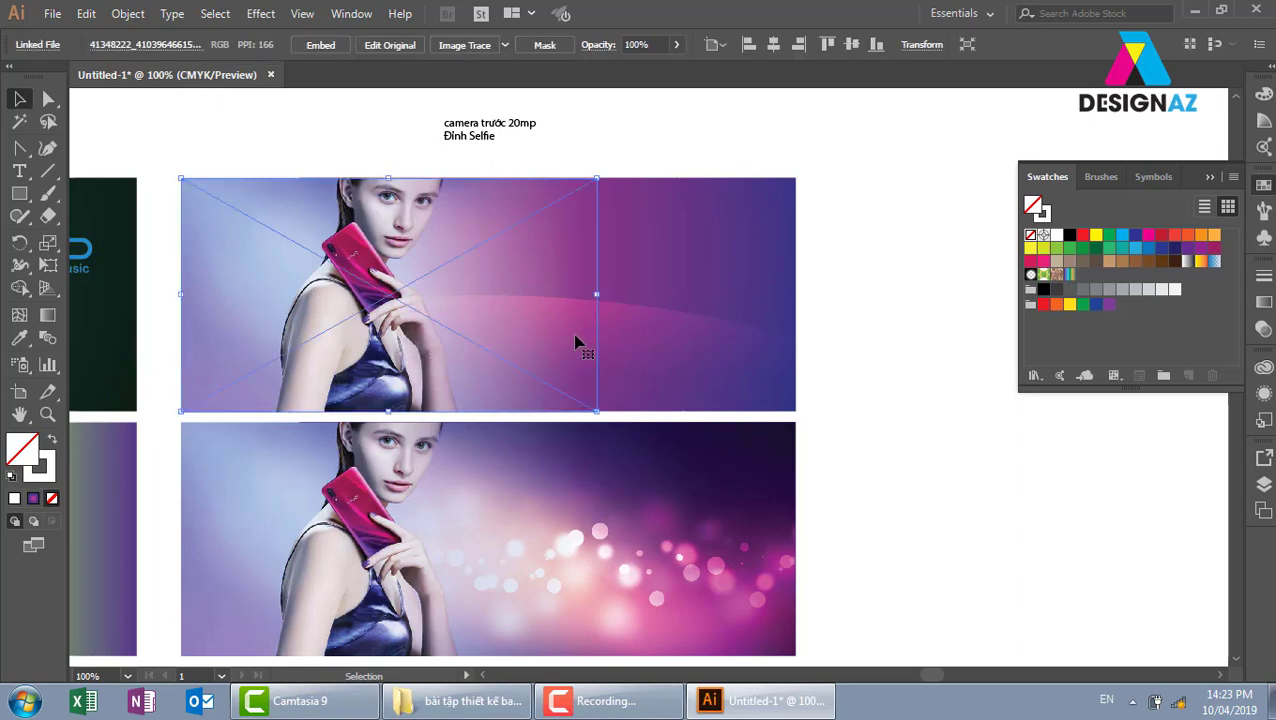
pyautogui.click(878, 300)
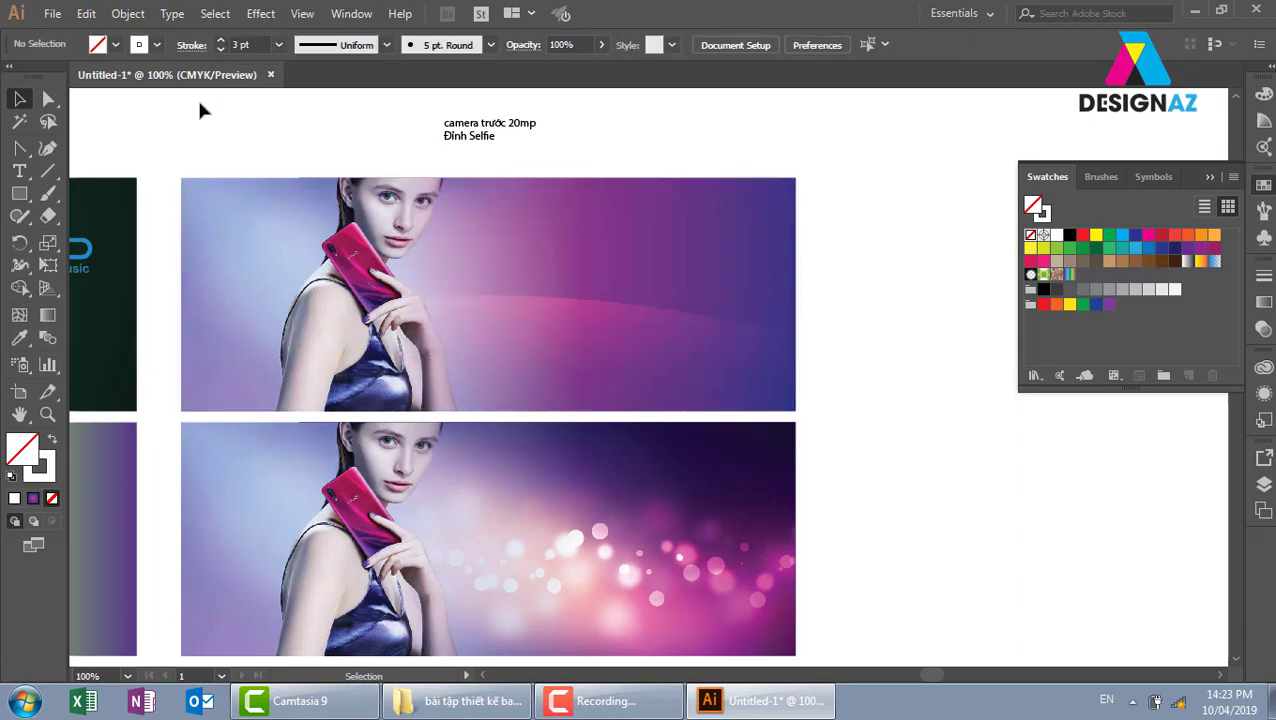
# - Place the transformerslensflare31 lens-flare image via File > Place
pyautogui.click(52, 14)
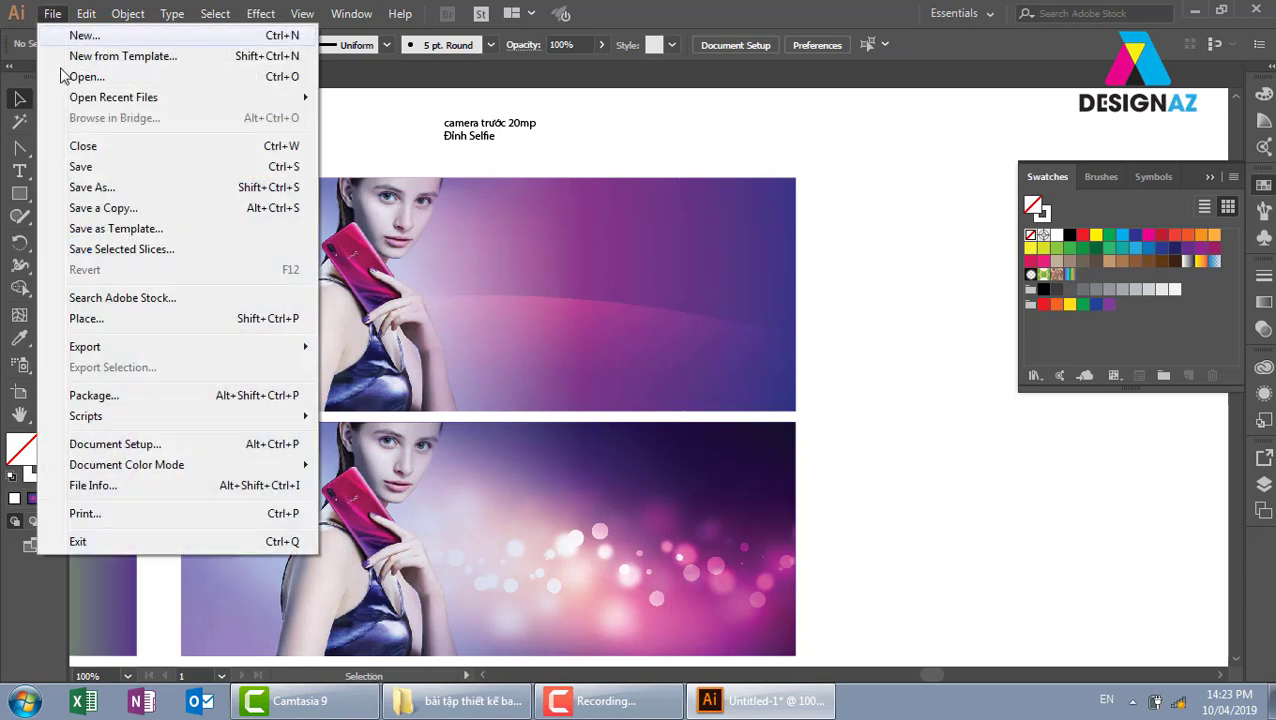
pyautogui.click(99, 322)
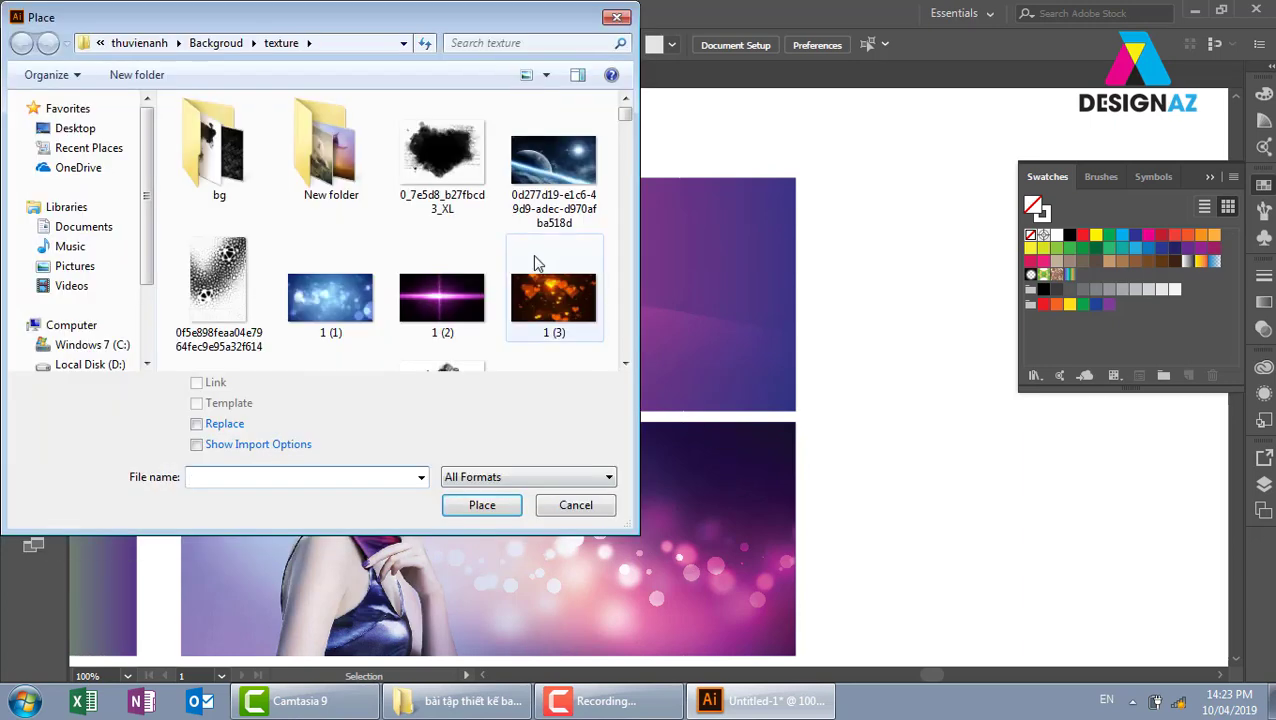
pyautogui.moveTo(624, 114); pyautogui.dragTo(602, 353)
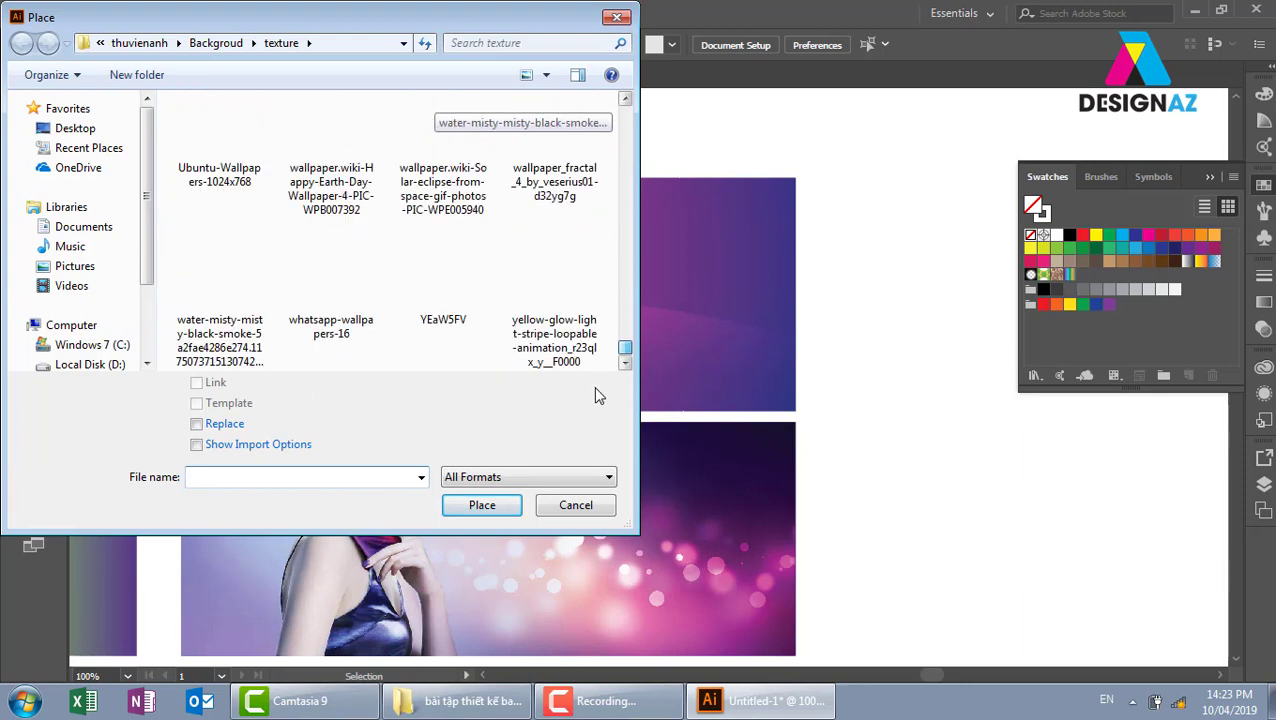
pyautogui.scroll(5, 602, 353)
pyautogui.click(442, 290)
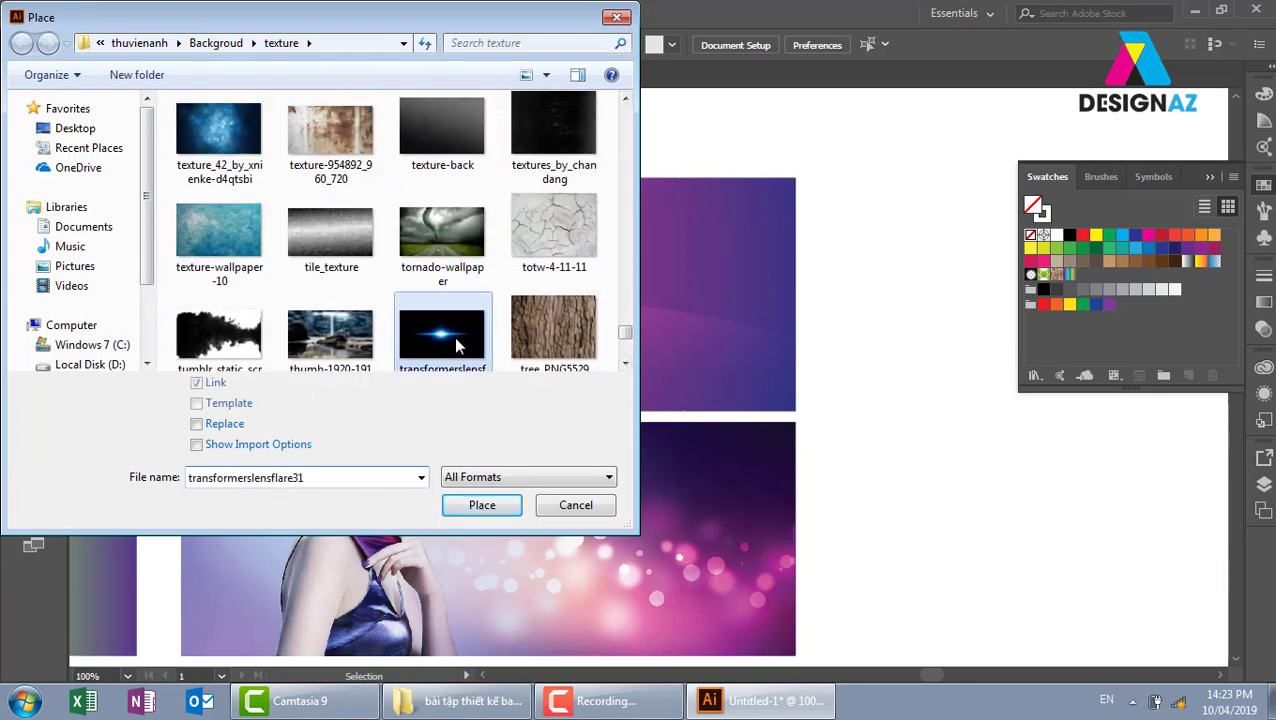
pyautogui.click(478, 507)
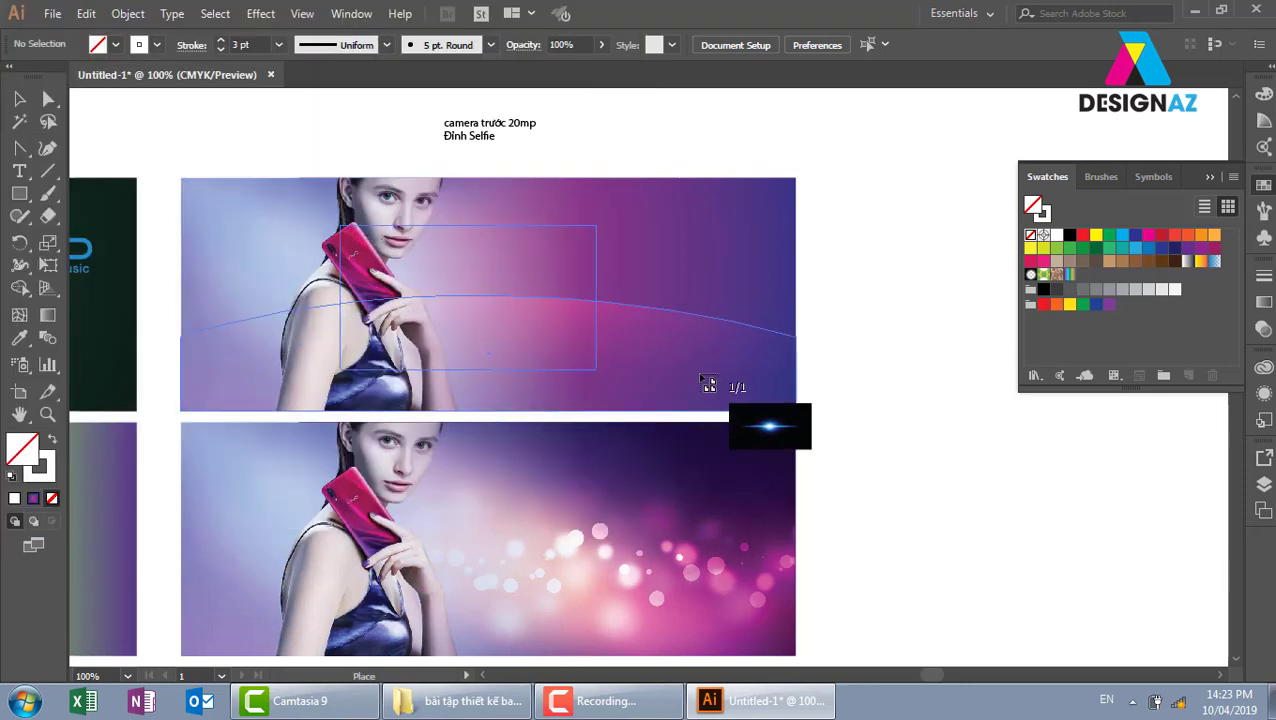
# - Drop the lens flare onto the top banner and shift it right beside the model
pyautogui.moveTo(340, 226); pyautogui.dragTo(603, 372)
pyautogui.moveTo(540, 258); pyautogui.dragTo(603, 263)
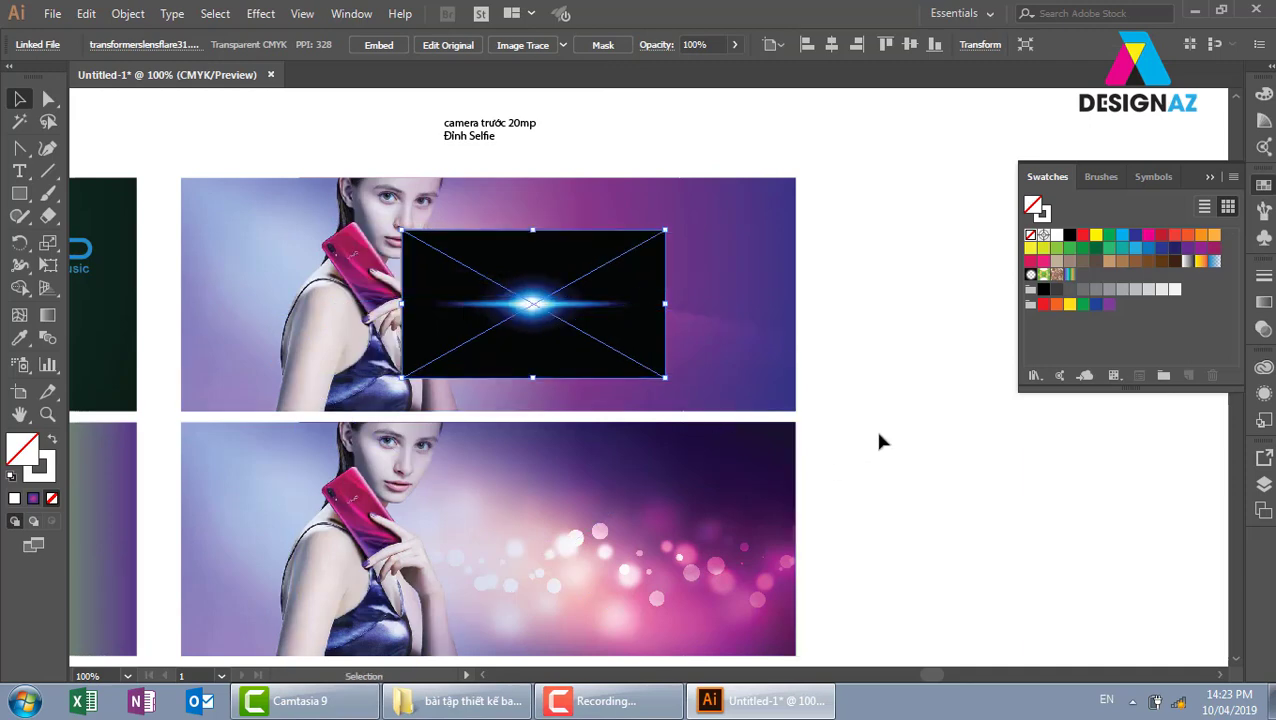
pyautogui.click(820, 388)
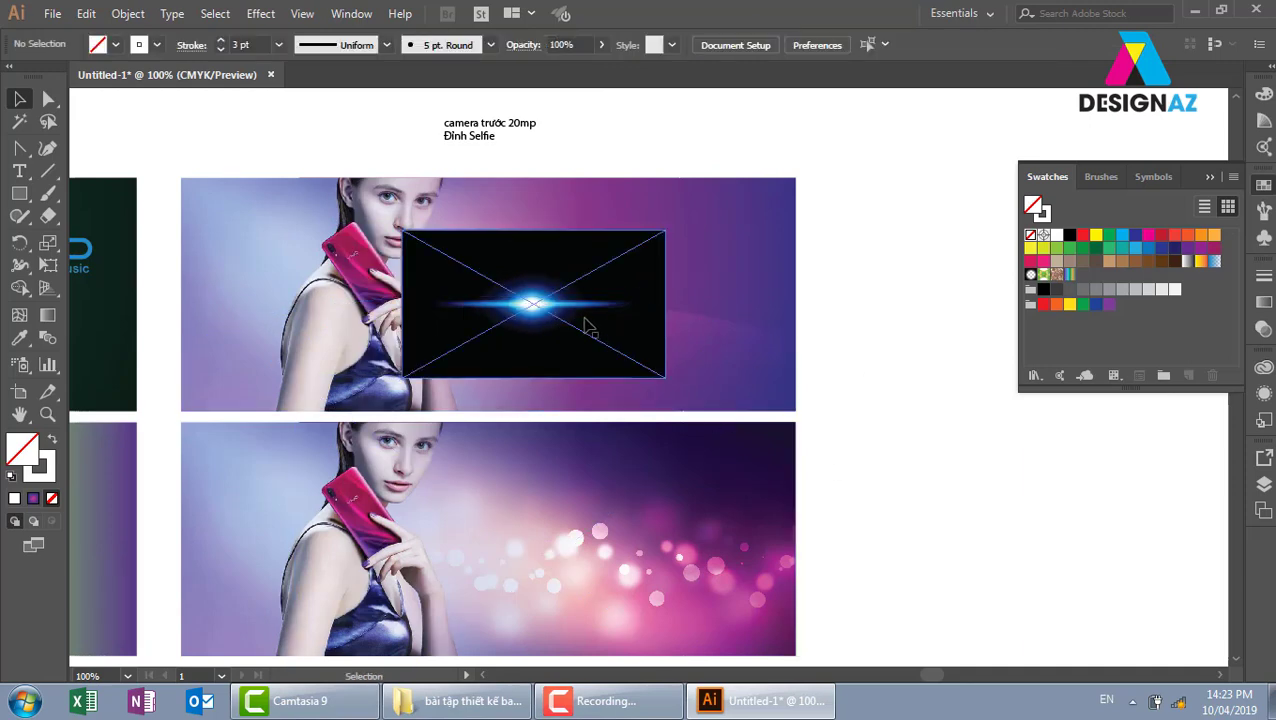
# - Set the lens flare's blend mode to Screen so its black backdrop disappears over the top banner
pyautogui.click(1262, 329)
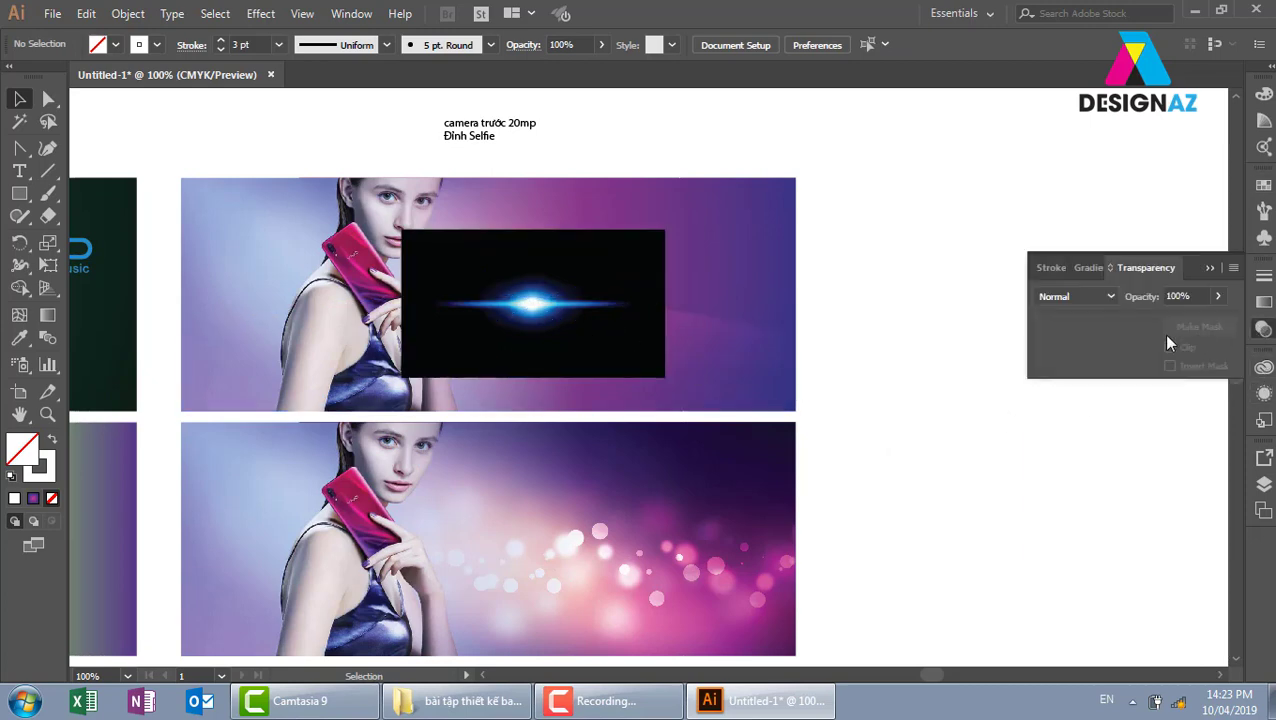
pyautogui.click(1110, 296)
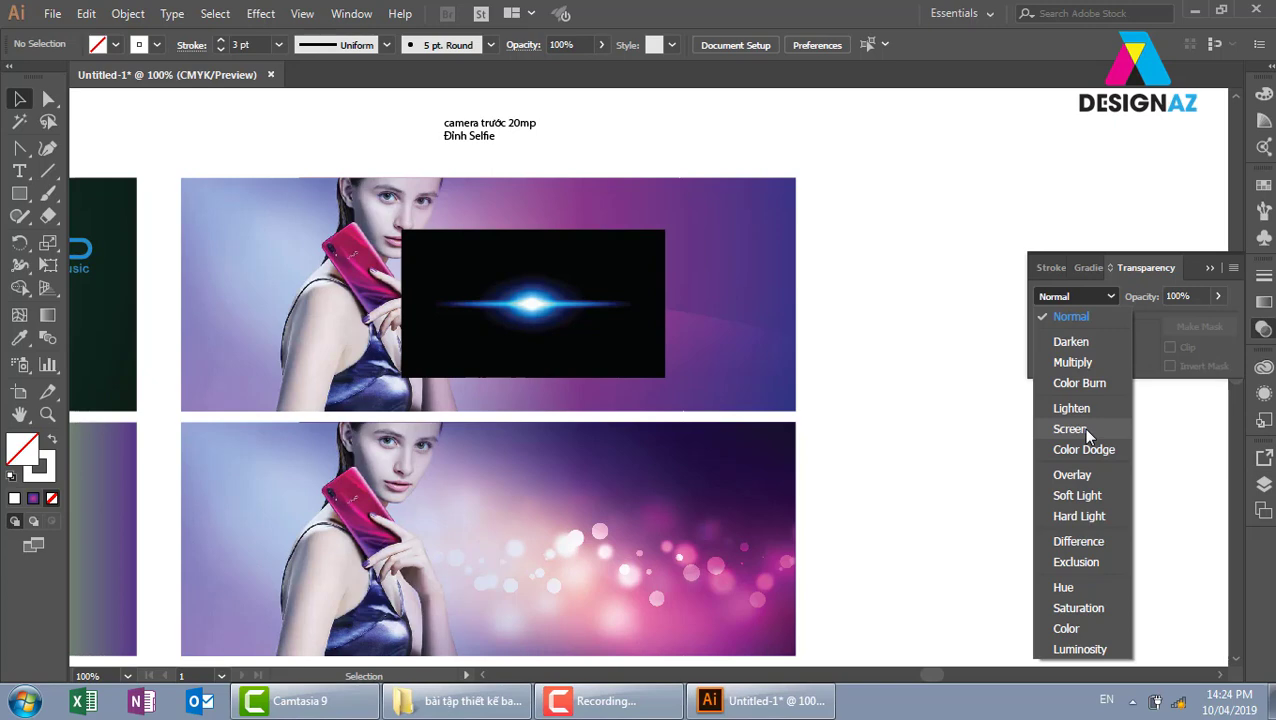
pyautogui.click(1070, 429)
pyautogui.click(561, 373)
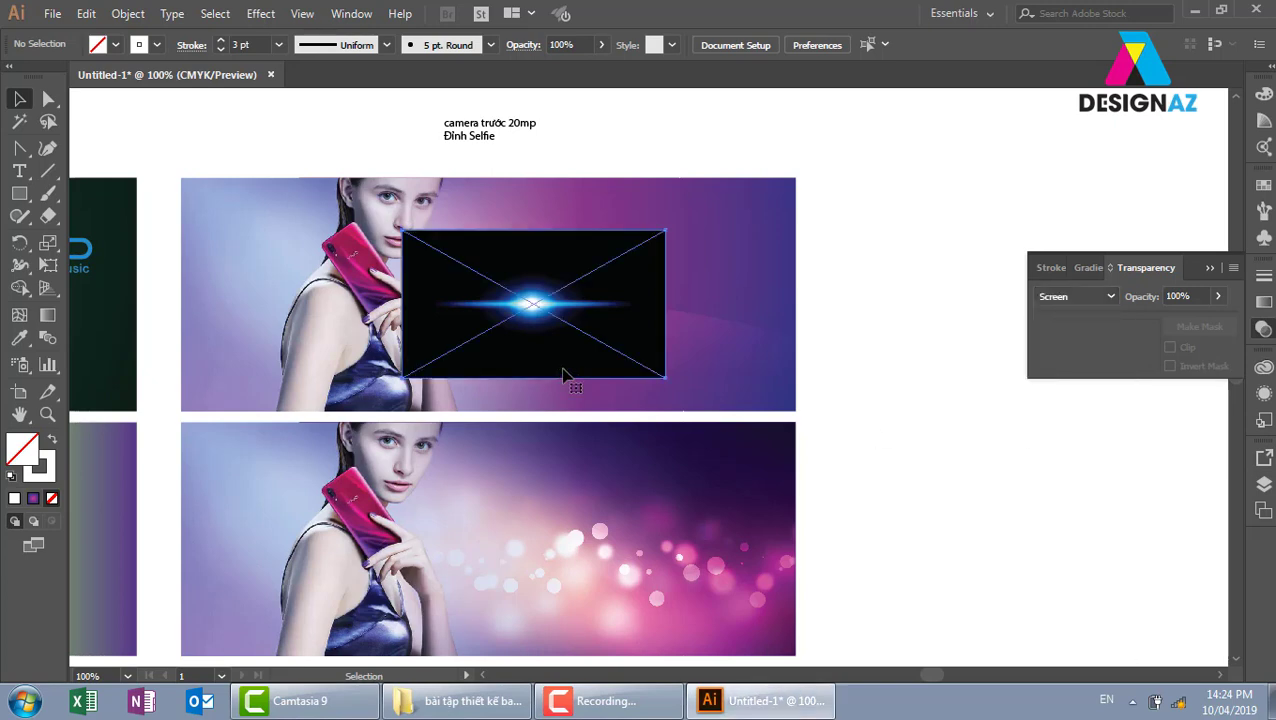
pyautogui.click(1075, 296)
pyautogui.click(1081, 425)
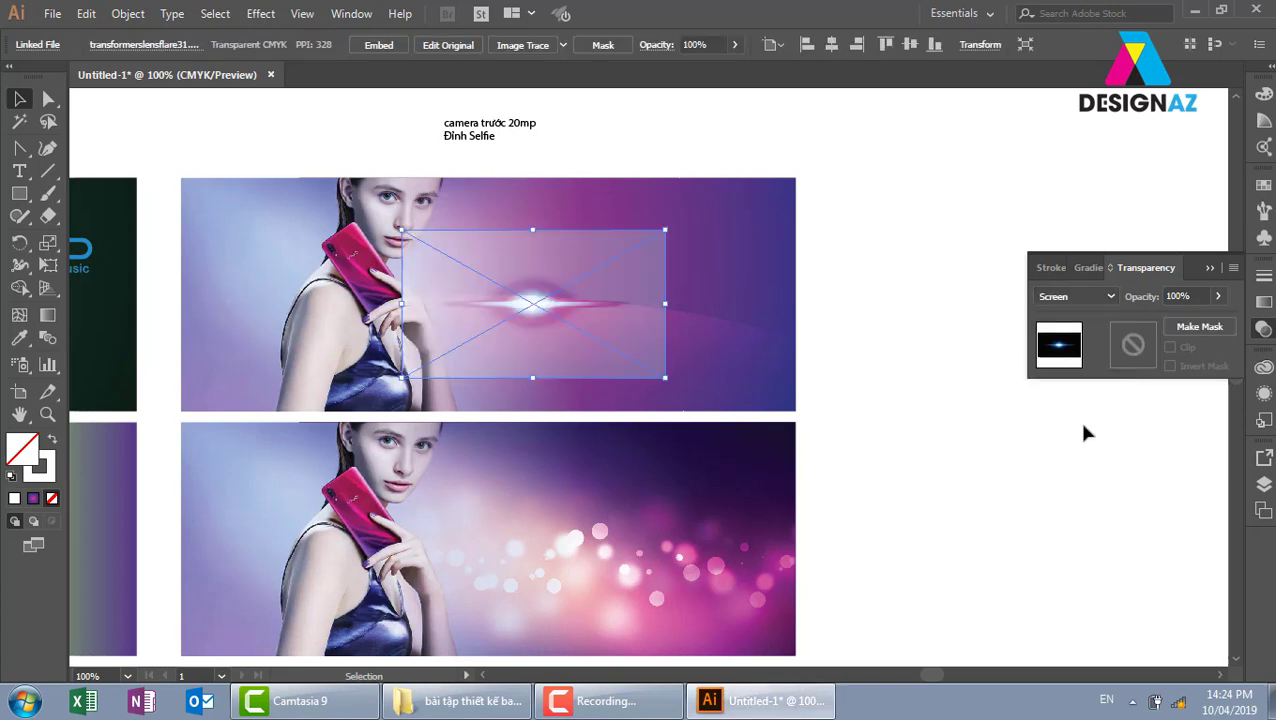
pyautogui.click(941, 467)
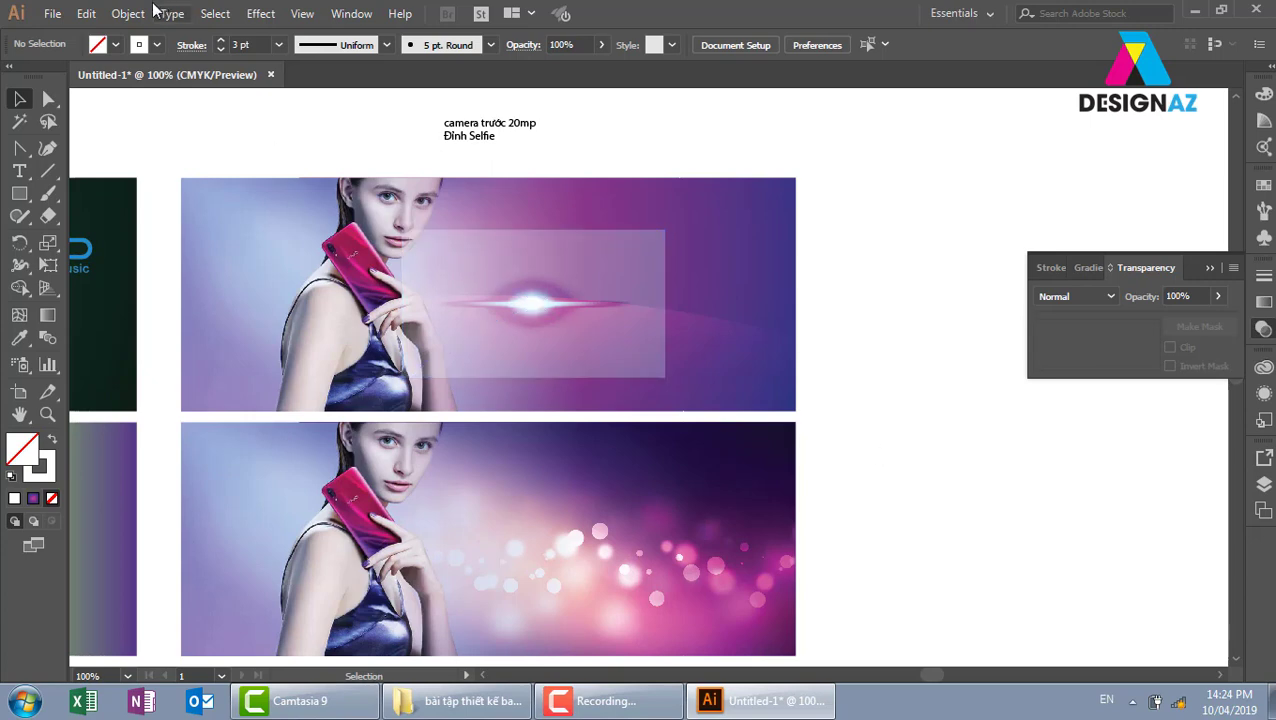
pyautogui.click(52, 14)
pyautogui.moveTo(127, 465)
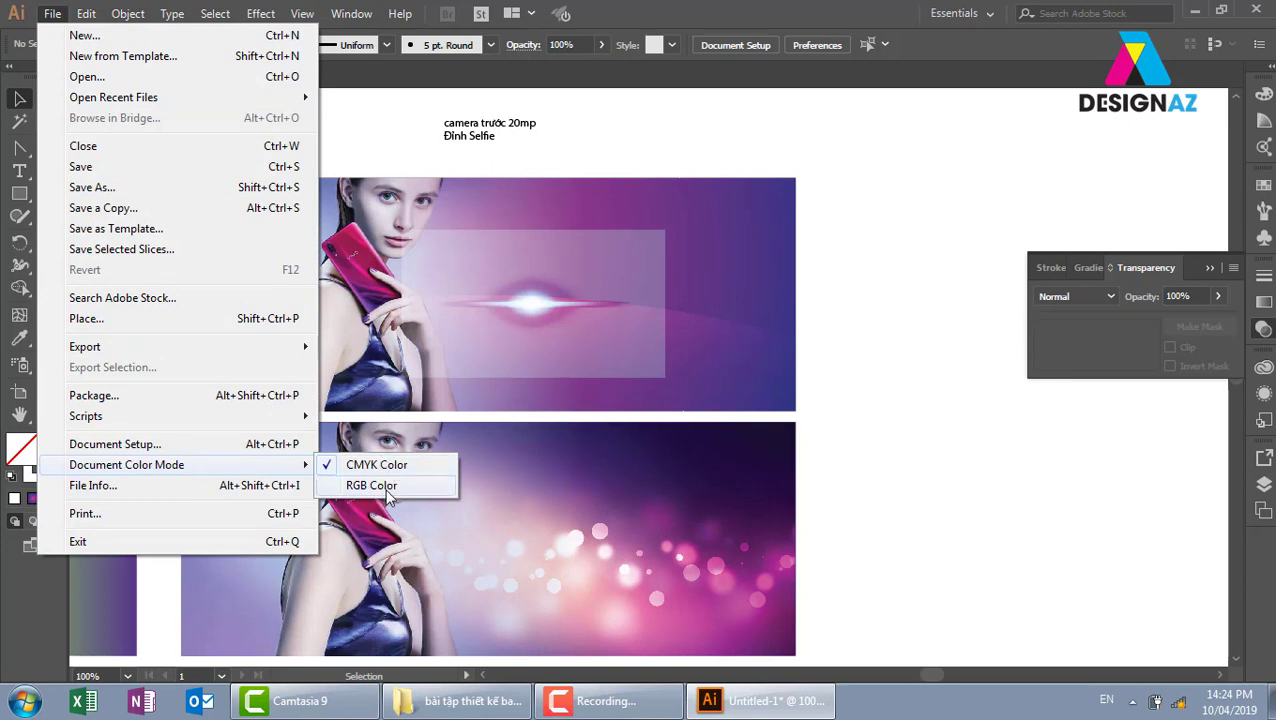
# - Switch the document to RGB colour and reposition the lens flare beside the model's hand
pyautogui.click(380, 486)
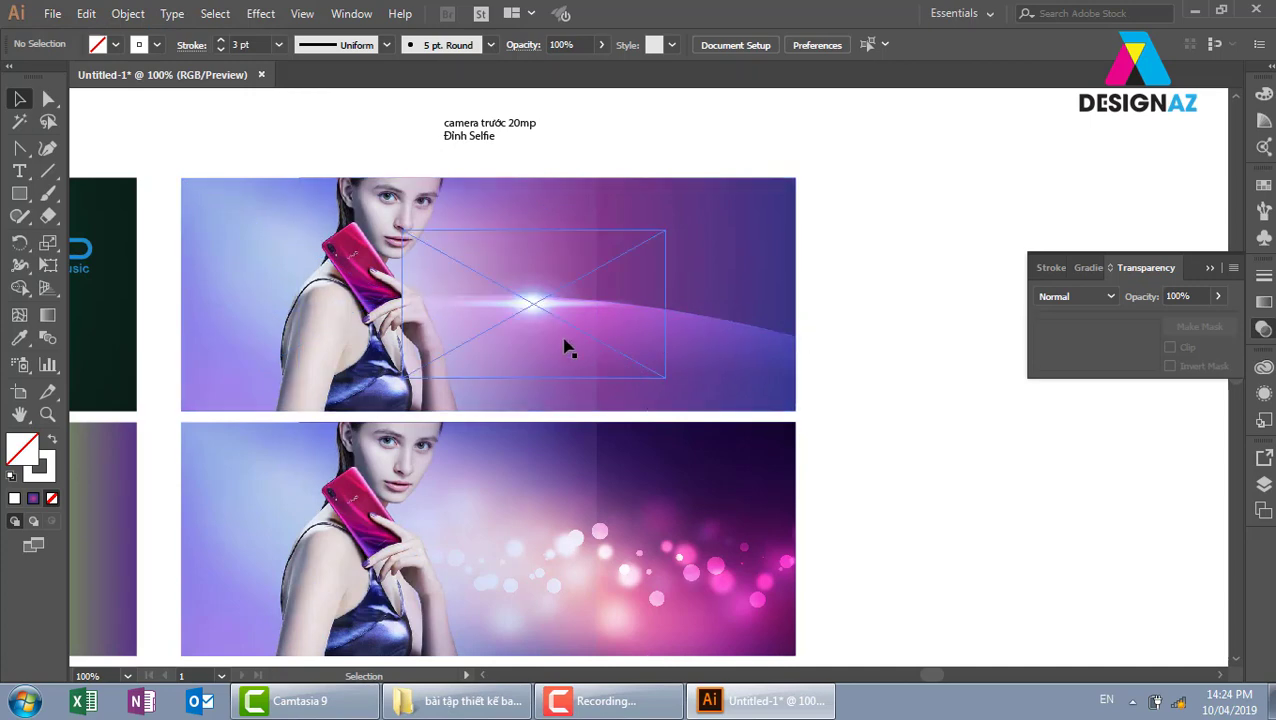
pyautogui.moveTo(544, 319)
pyautogui.mouseDown()
pyautogui.moveTo(710, 268)
pyautogui.moveTo(864, 242)
pyautogui.mouseUp()
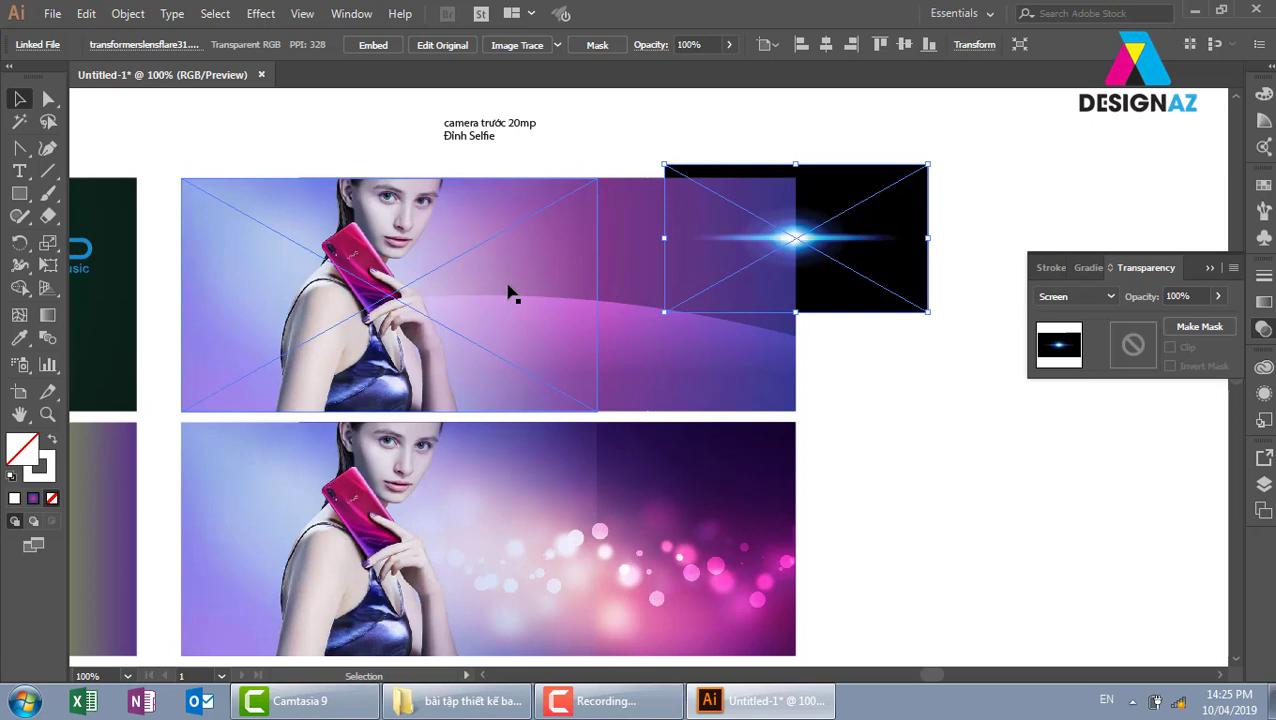
pyautogui.moveTo(696, 274)
pyautogui.mouseDown()
pyautogui.moveTo(633, 302)
pyautogui.moveTo(447, 316)
pyautogui.mouseUp()
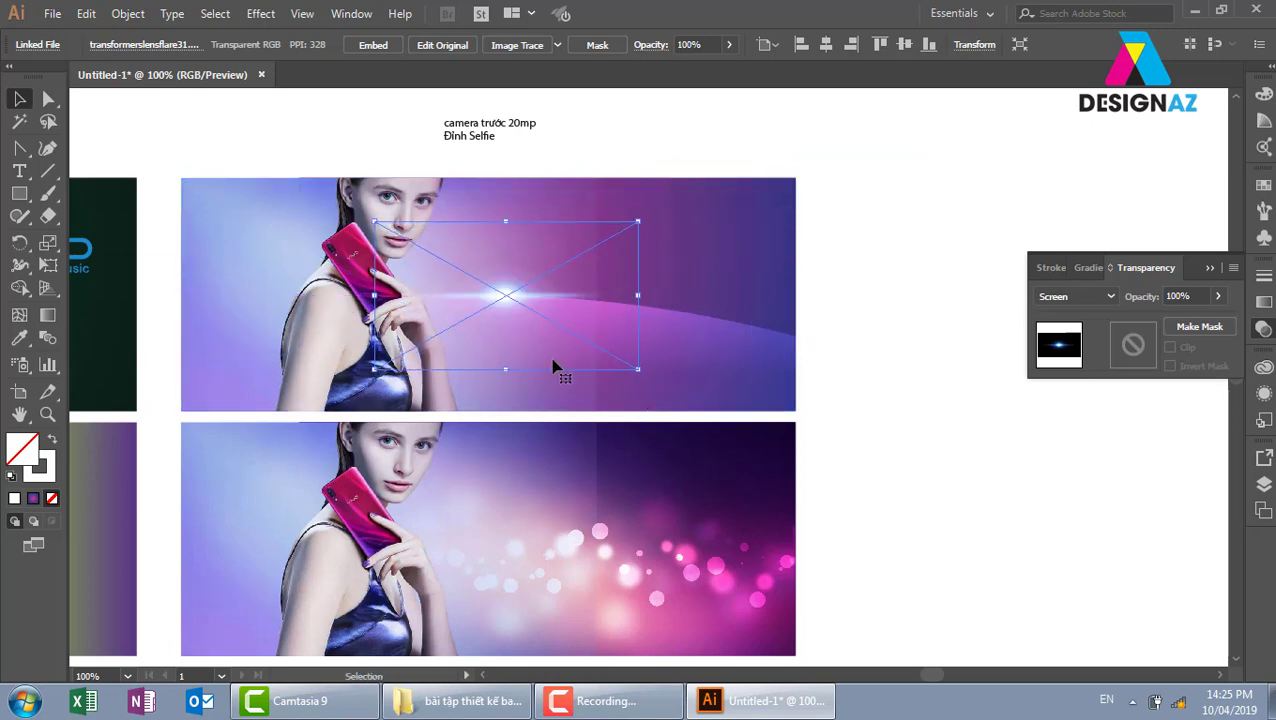
pyautogui.click(896, 370)
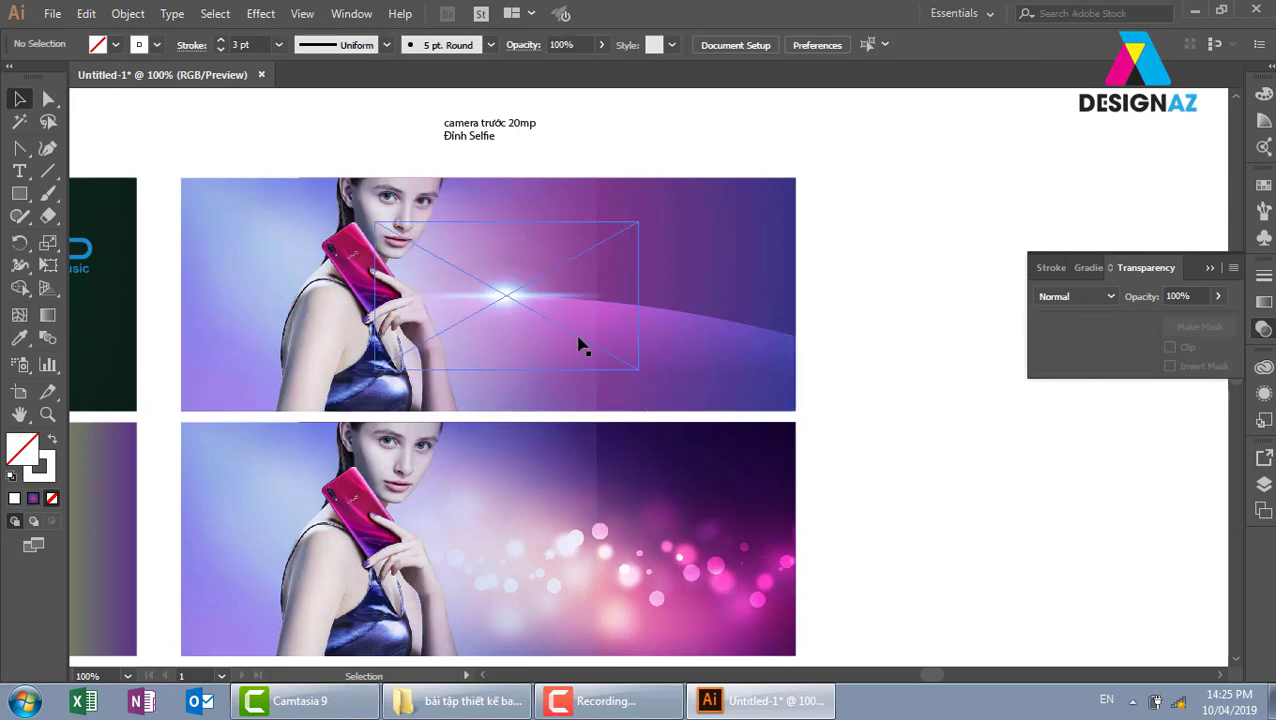
pyautogui.click(536, 214)
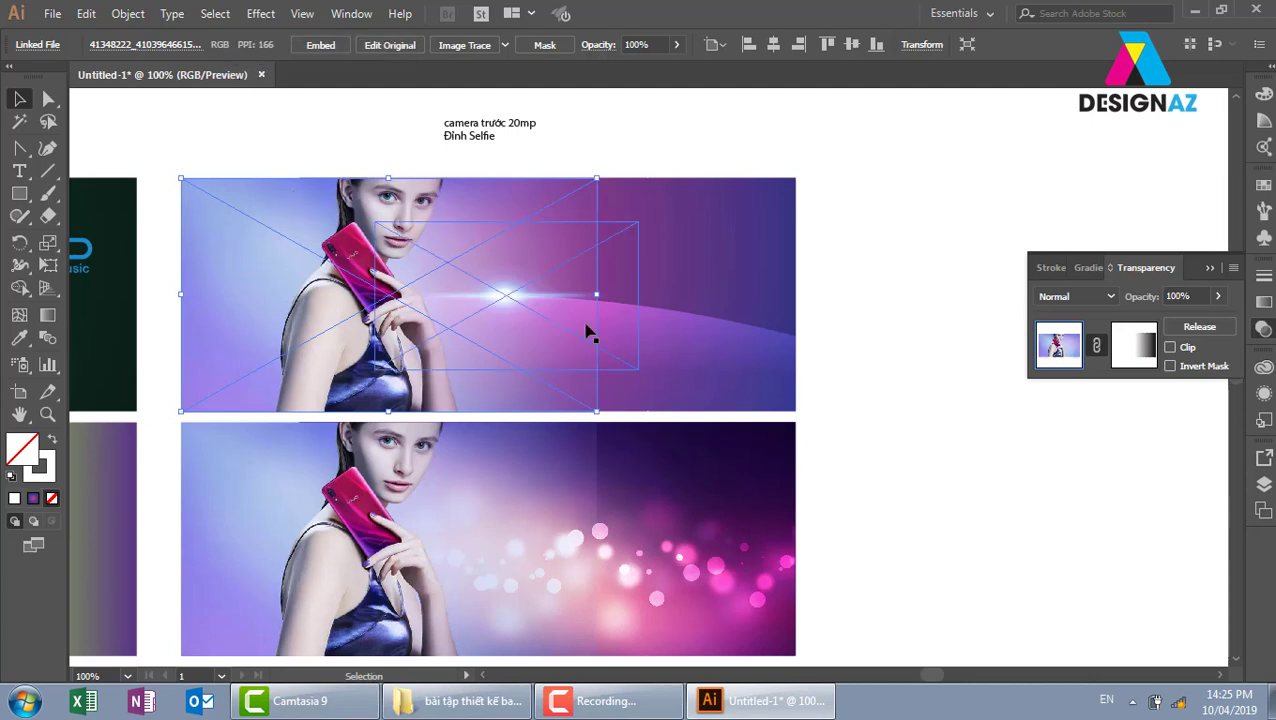
# - Enter the top photo's opacity mask and select its gradient rectangle
pyautogui.click(1140, 352)
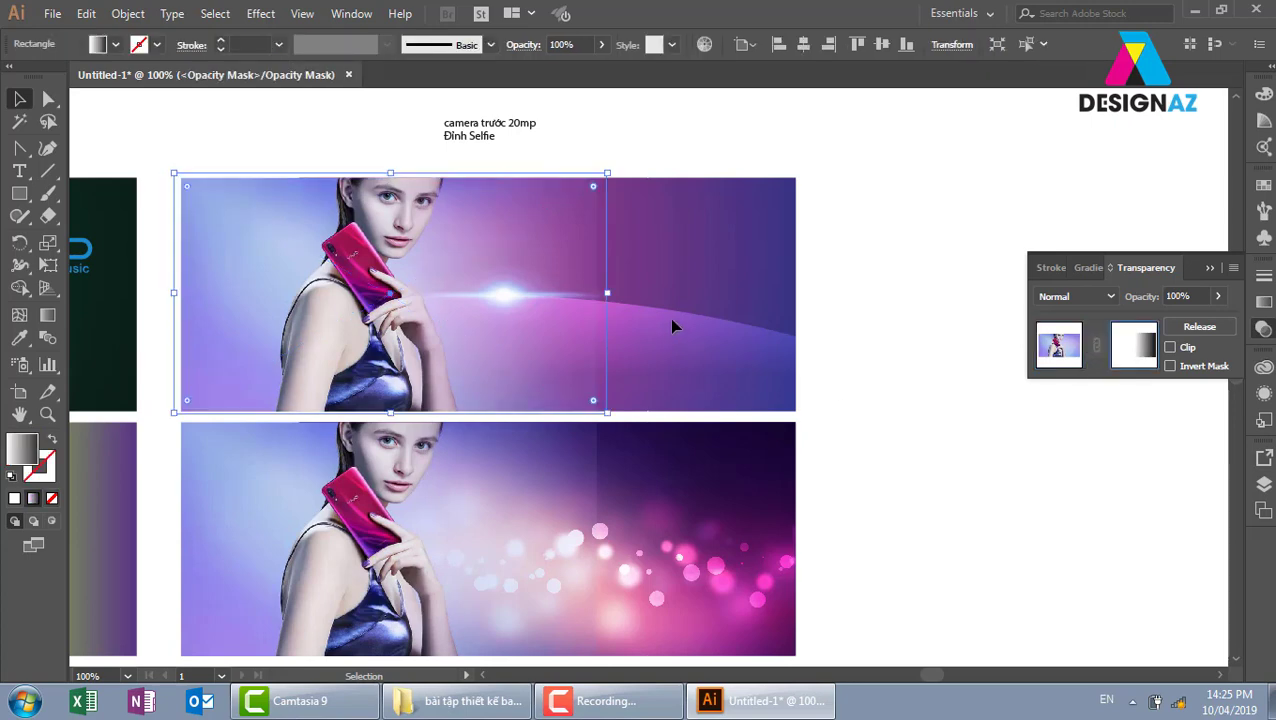
pyautogui.click(842, 168)
pyautogui.click(592, 265)
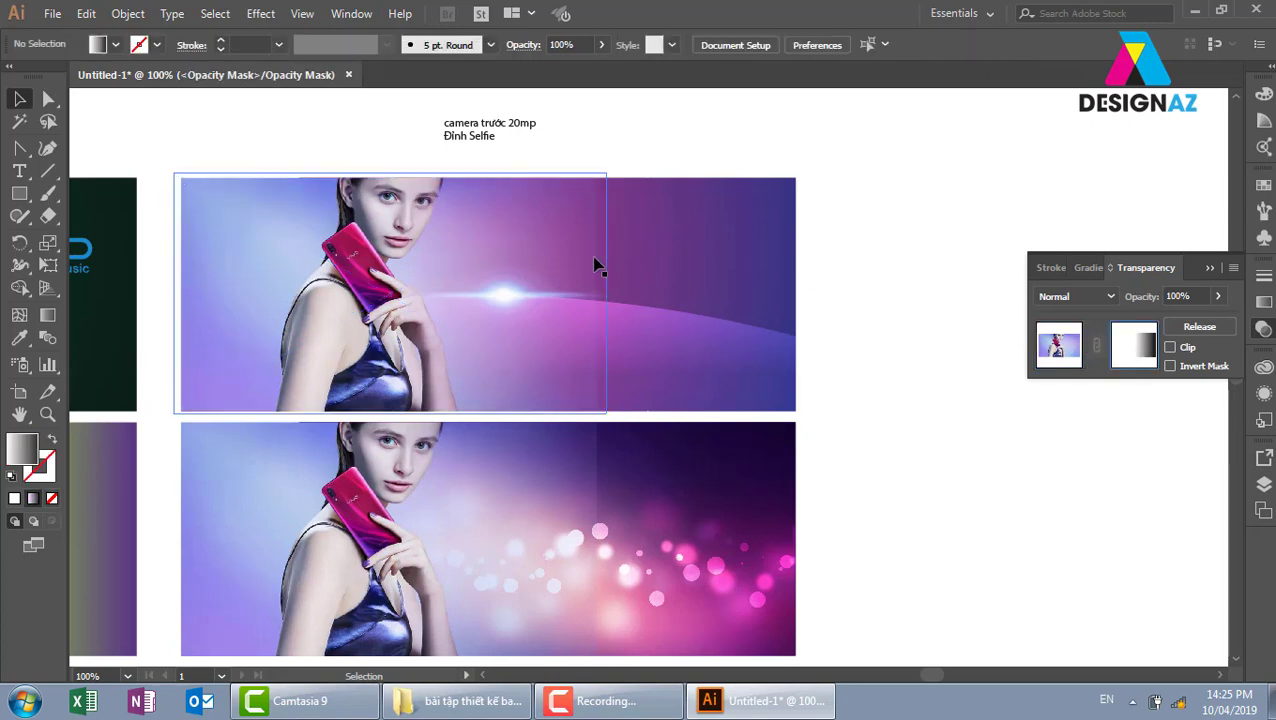
pyautogui.click(1263, 301)
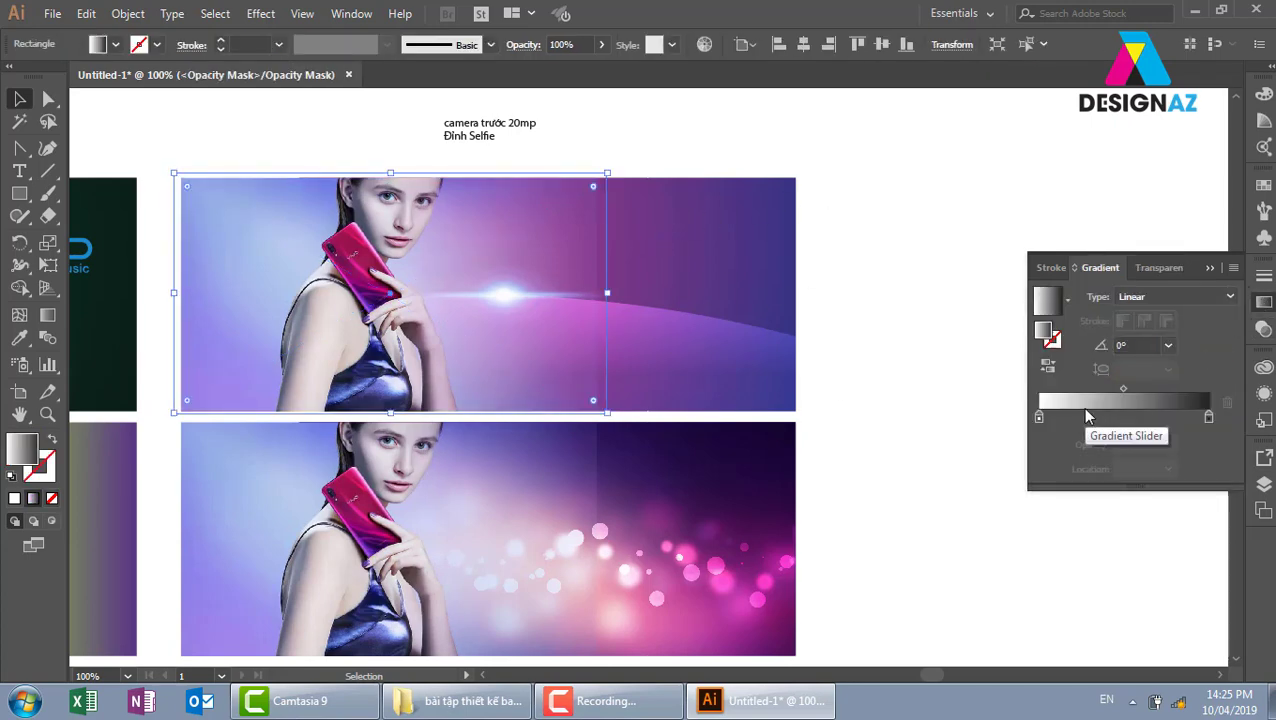
# - Set the mask gradient's right stop to rich black C100 M100 Y100 K100
pyautogui.doubleClick(1208, 417)
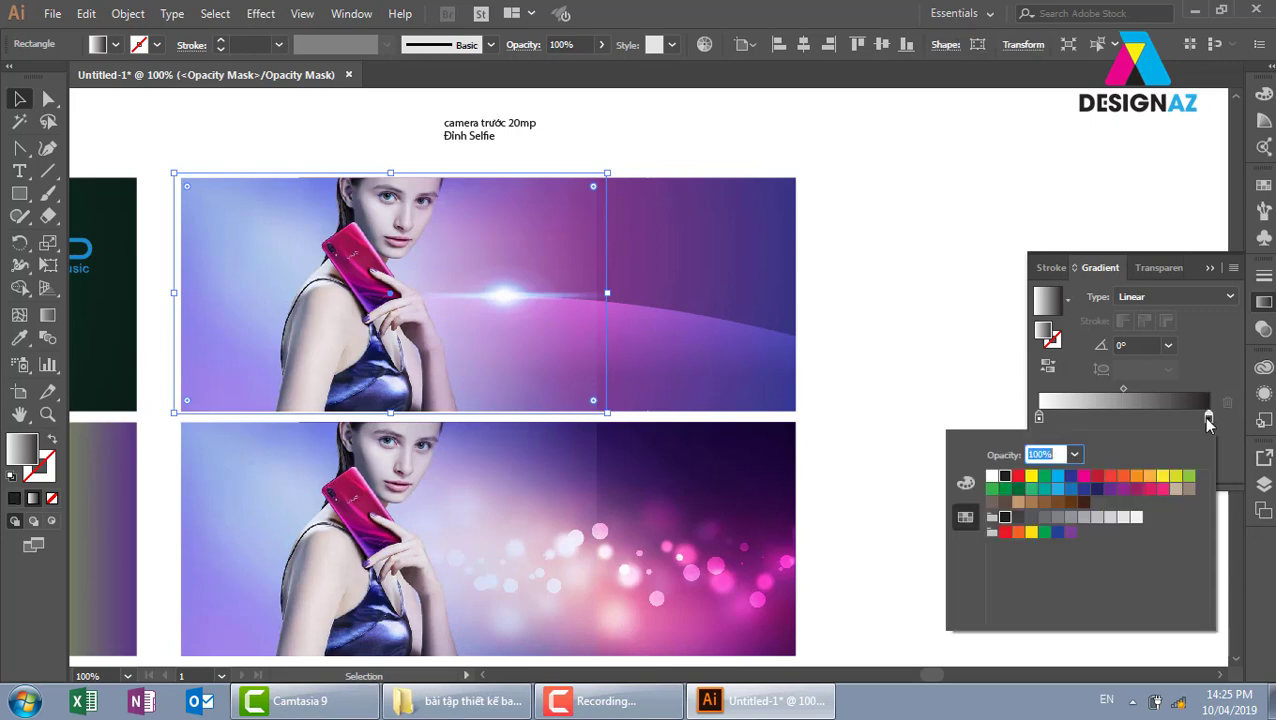
pyautogui.click(965, 485)
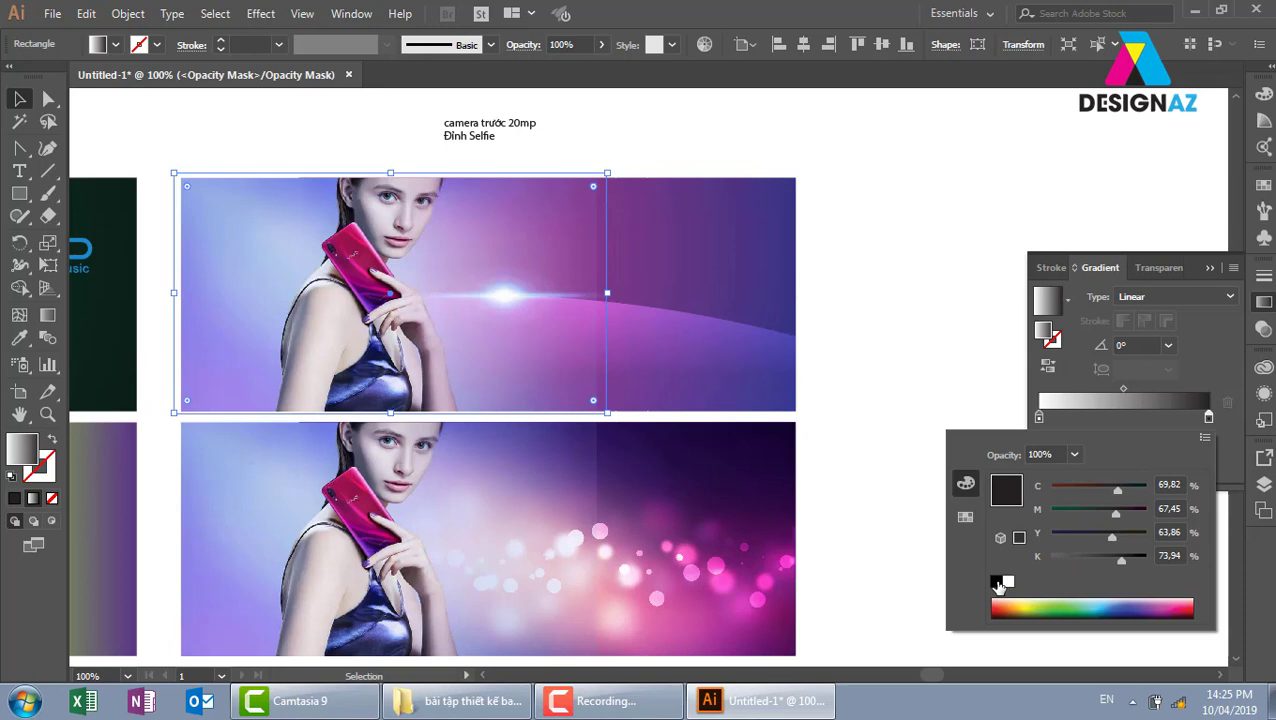
pyautogui.click(997, 583)
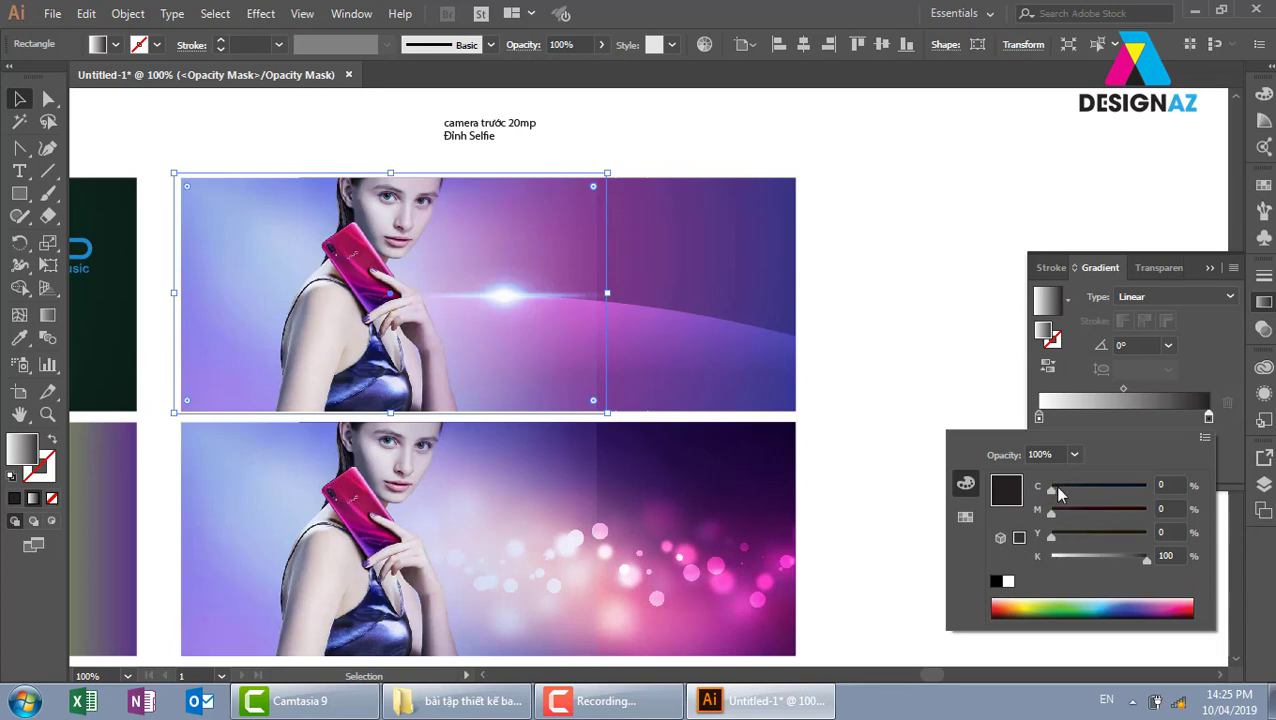
pyautogui.moveTo(1052, 487); pyautogui.dragTo(1146, 487)
pyautogui.moveTo(1050, 510); pyautogui.dragTo(1150, 508)
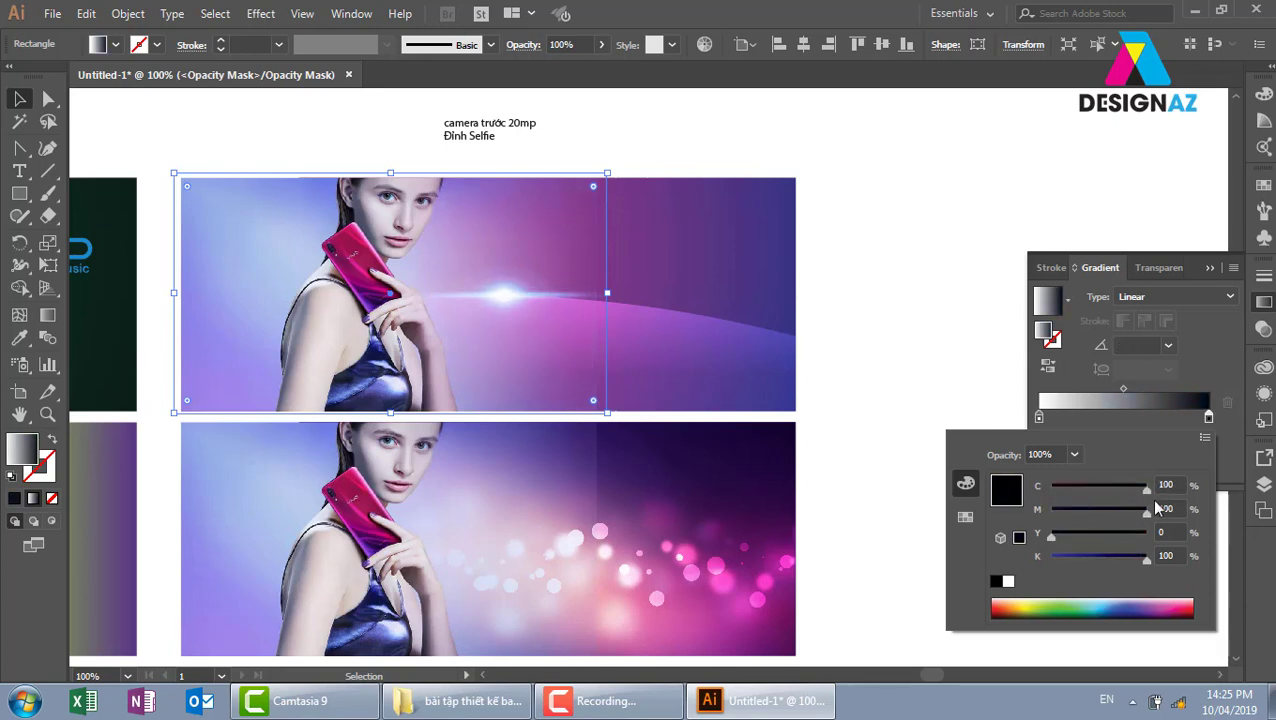
pyautogui.moveTo(1050, 537); pyautogui.dragTo(1146, 537)
pyautogui.click(895, 352)
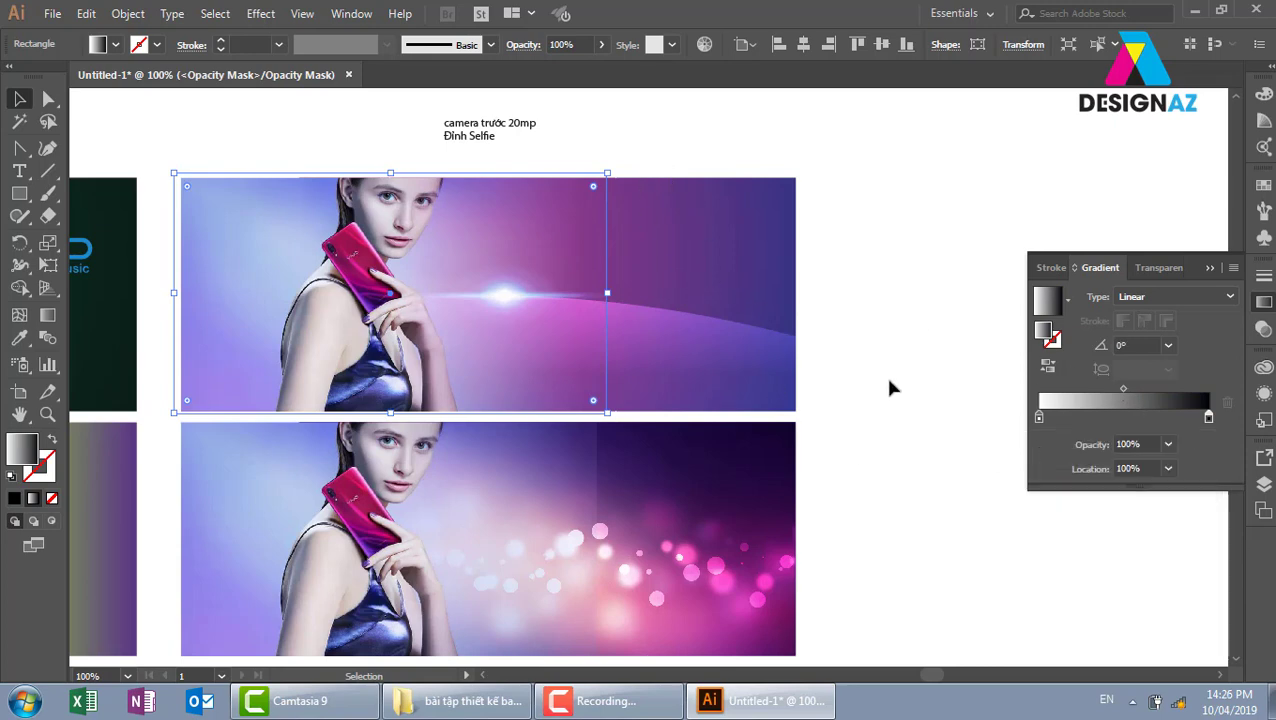
pyautogui.click(889, 381)
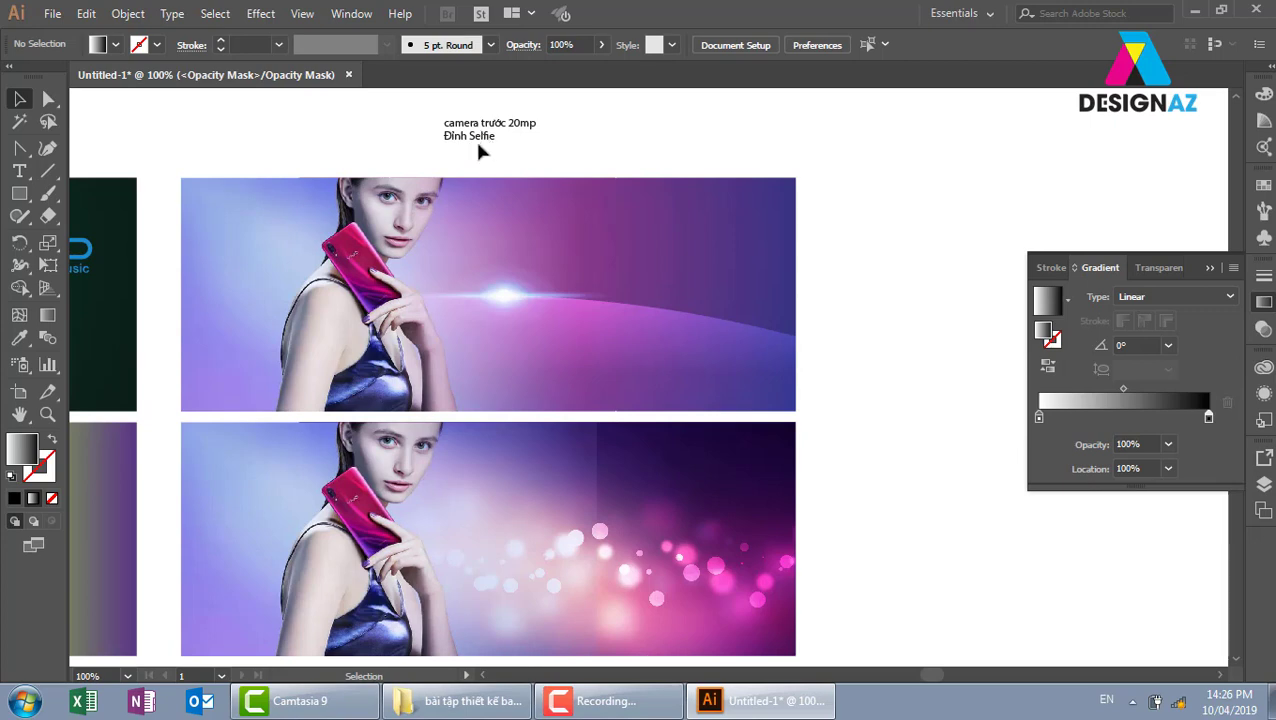
# - Leave the top mask and enter the lower banner photo's opacity mask
pyautogui.click(1263, 329)
pyautogui.click(1060, 346)
pyautogui.click(521, 495)
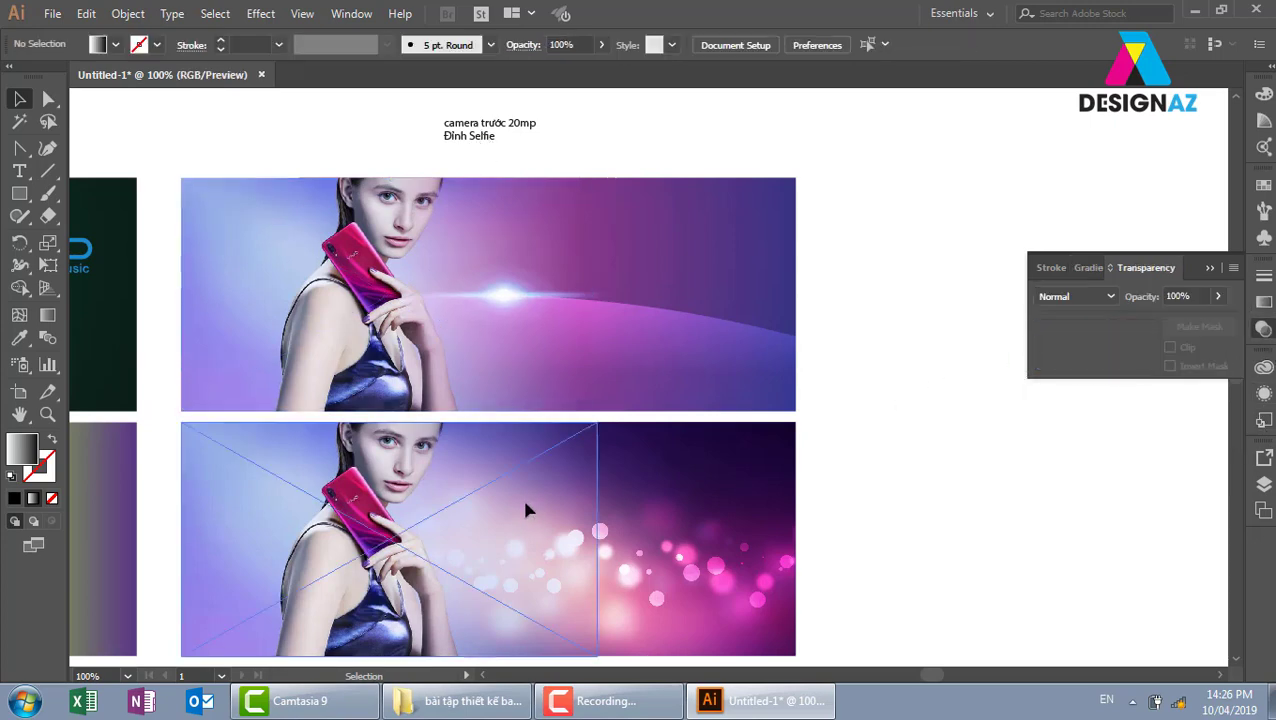
pyautogui.click(906, 480)
pyautogui.scroll(-1, 880, 485)
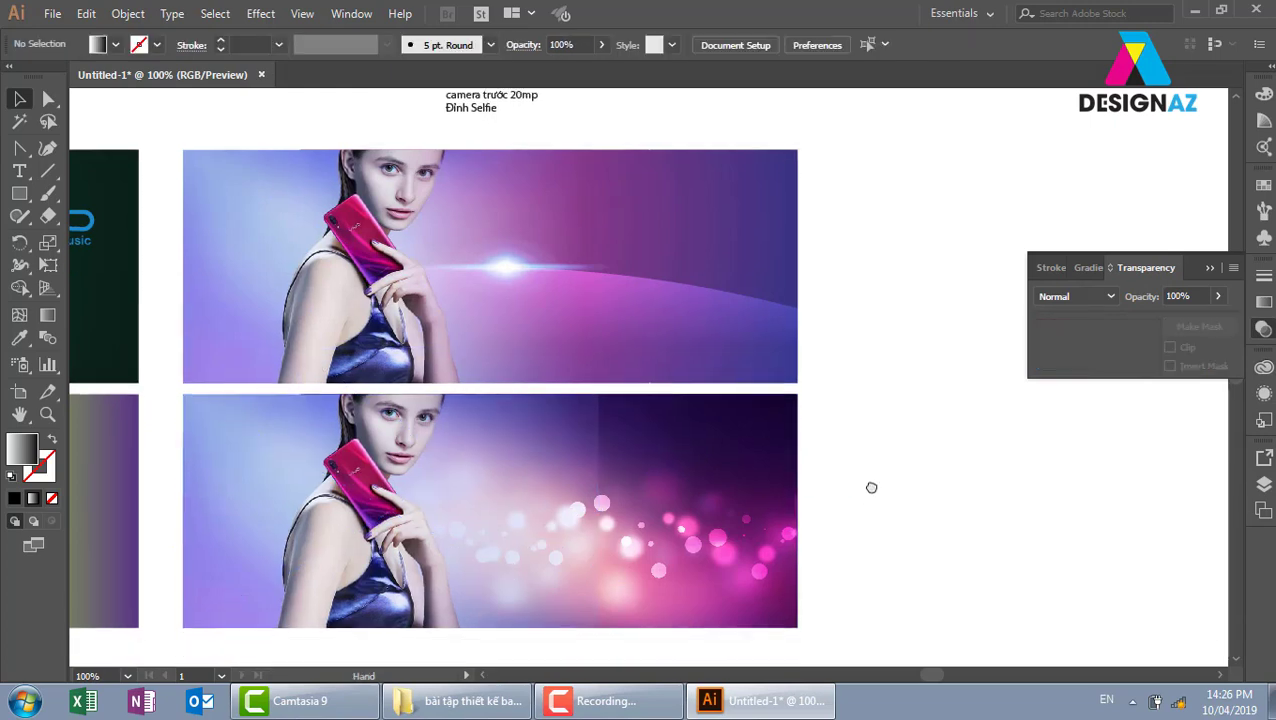
pyautogui.scroll(-2, 875, 487)
pyautogui.click(580, 410)
pyautogui.click(1140, 340)
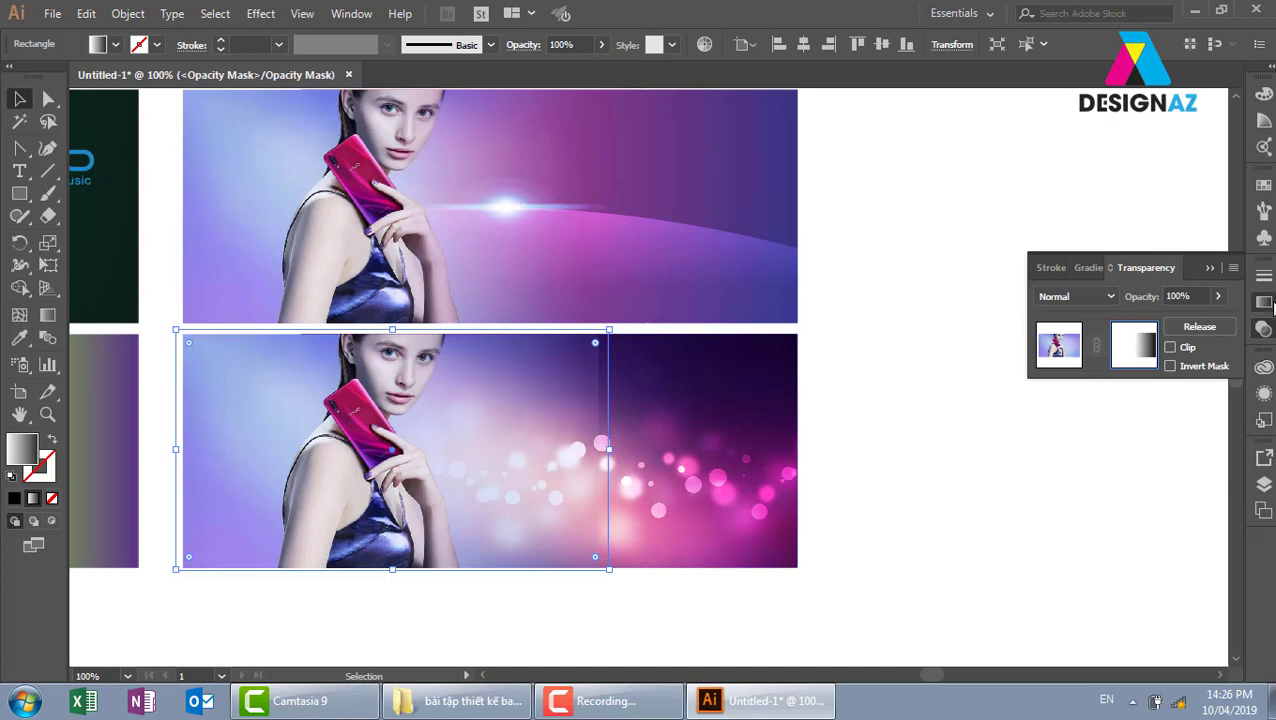
# - Set the lower mask gradient's right stop to C100 M100 Y100 K100 and exit mask editing
pyautogui.click(1263, 301)
pyautogui.click(1209, 419)
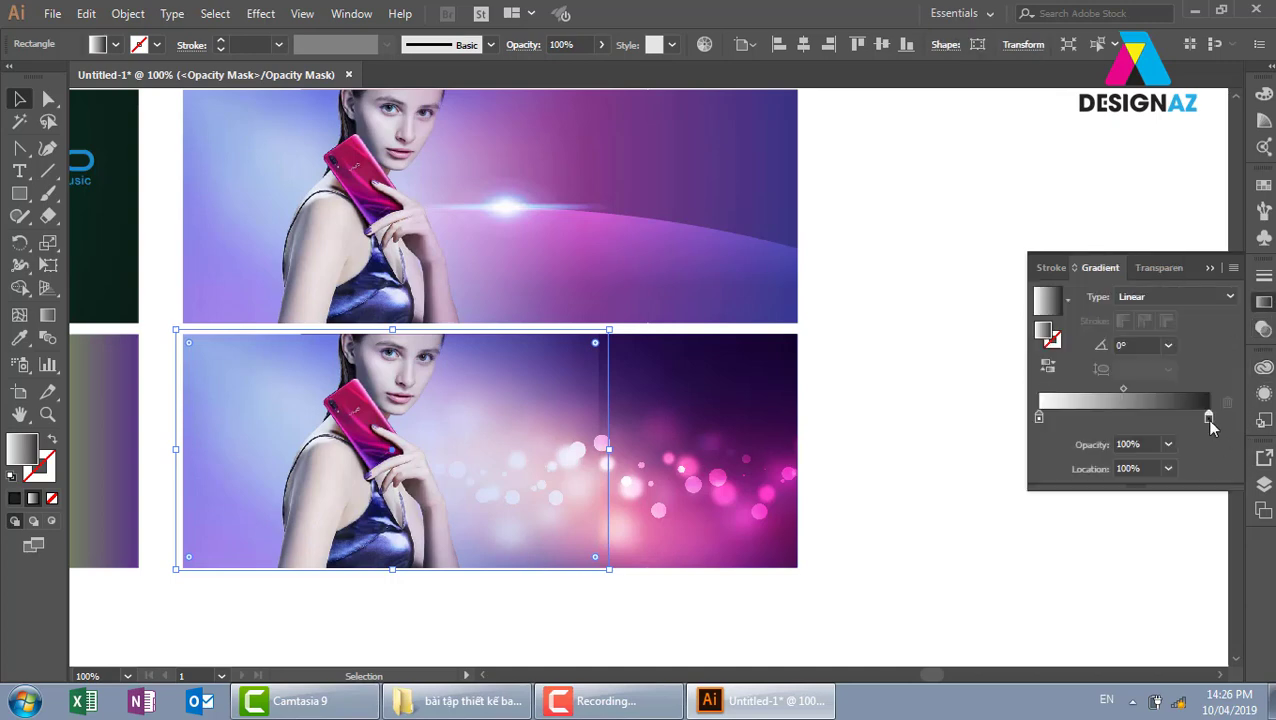
pyautogui.doubleClick(1208, 418)
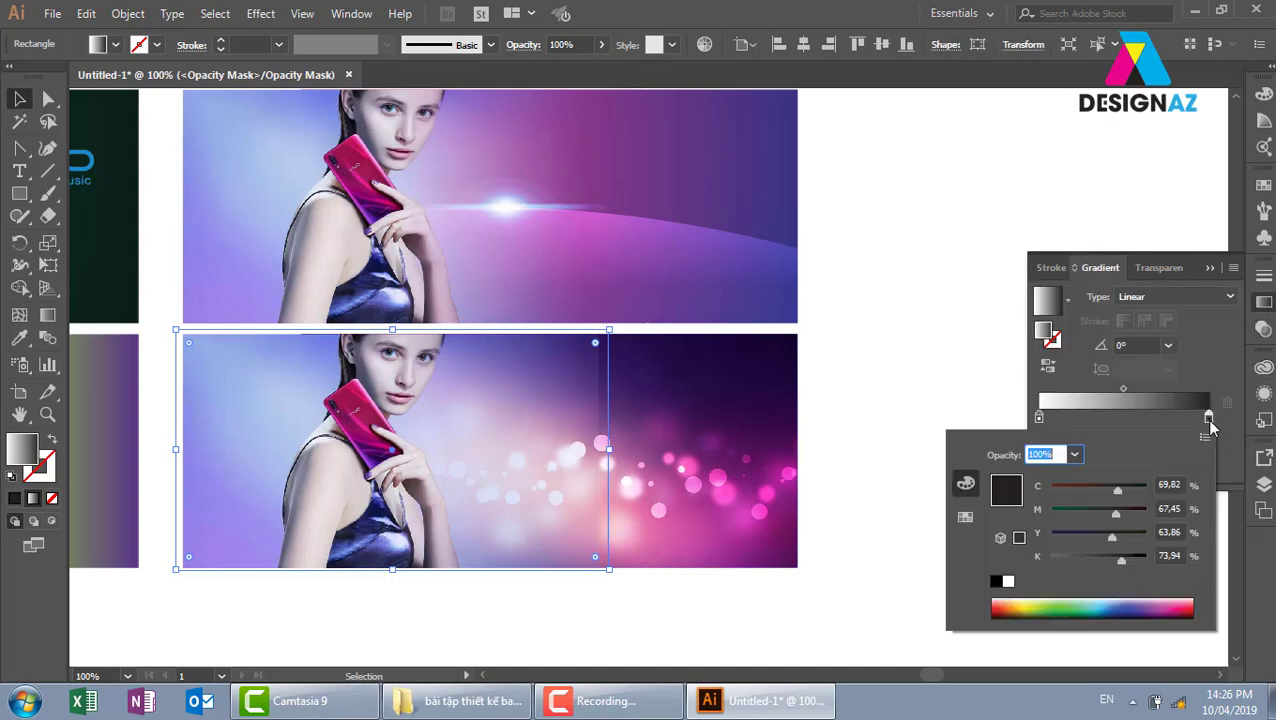
pyautogui.click(997, 581)
pyautogui.moveTo(1050, 512); pyautogui.dragTo(1146, 509)
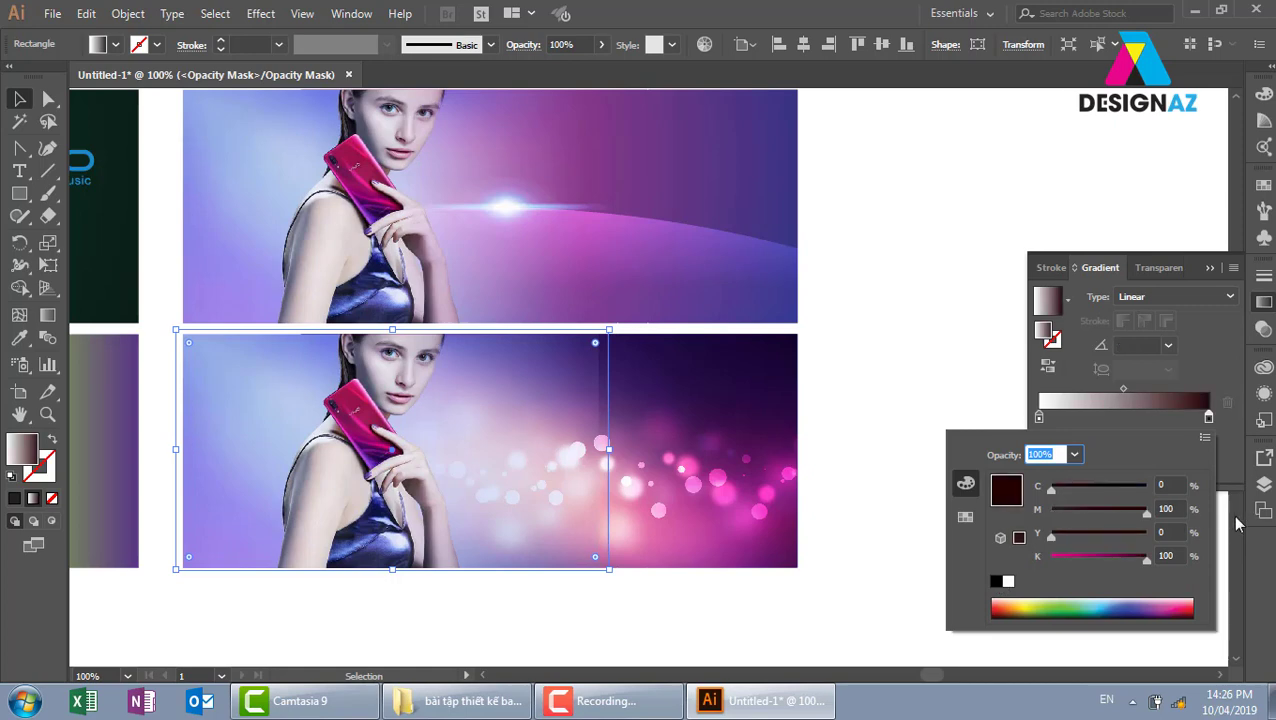
pyautogui.moveTo(1055, 534); pyautogui.dragTo(1210, 522)
pyautogui.moveTo(1051, 489); pyautogui.dragTo(1150, 488)
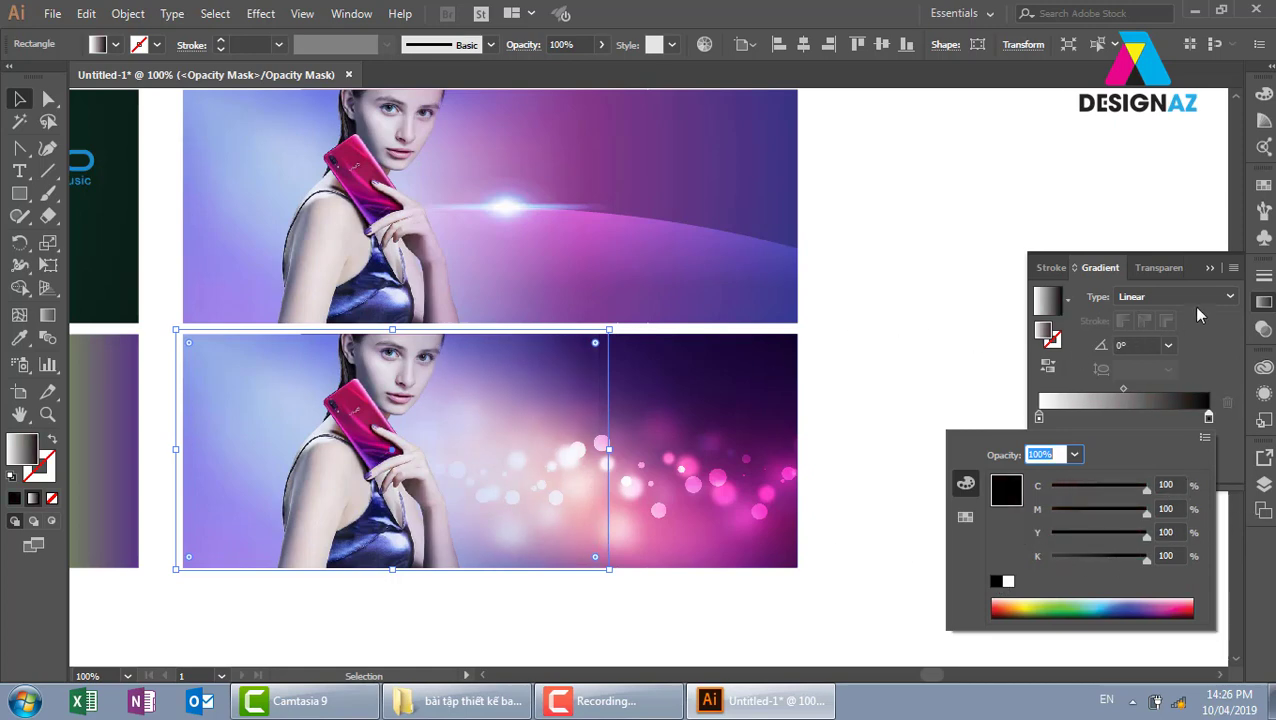
pyautogui.click(1245, 345)
pyautogui.click(1264, 332)
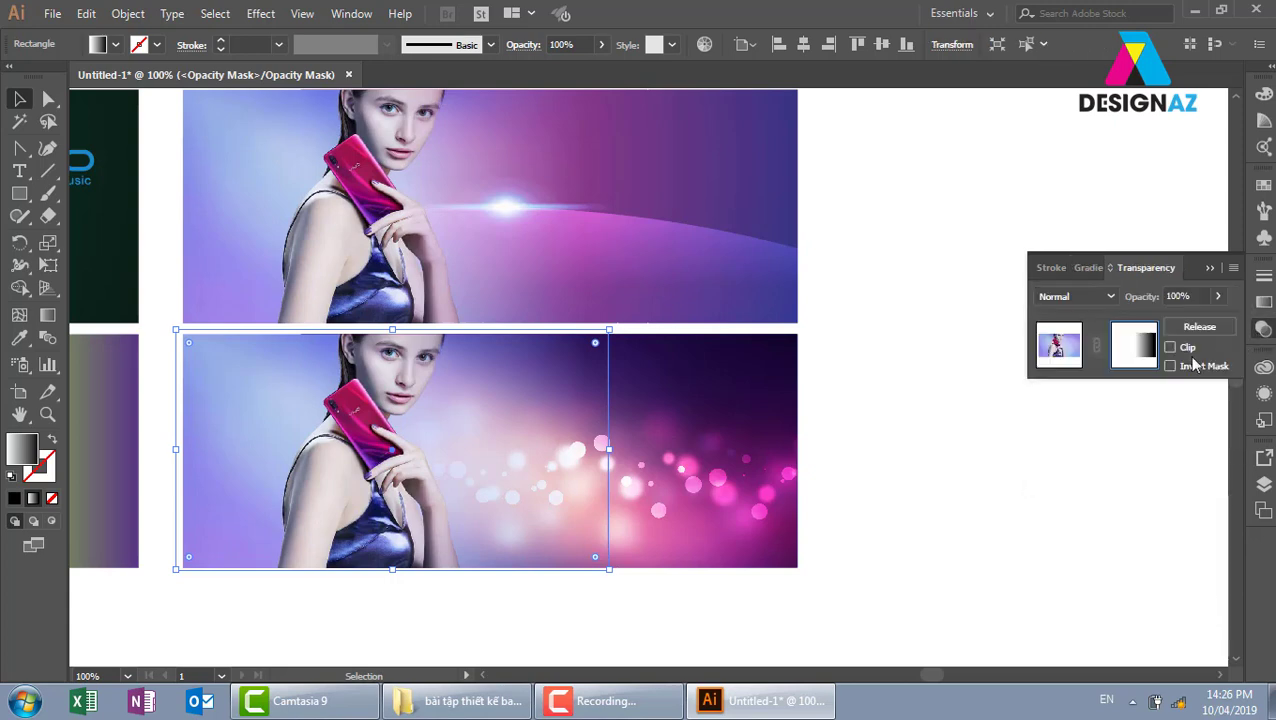
pyautogui.click(1059, 358)
pyautogui.click(925, 313)
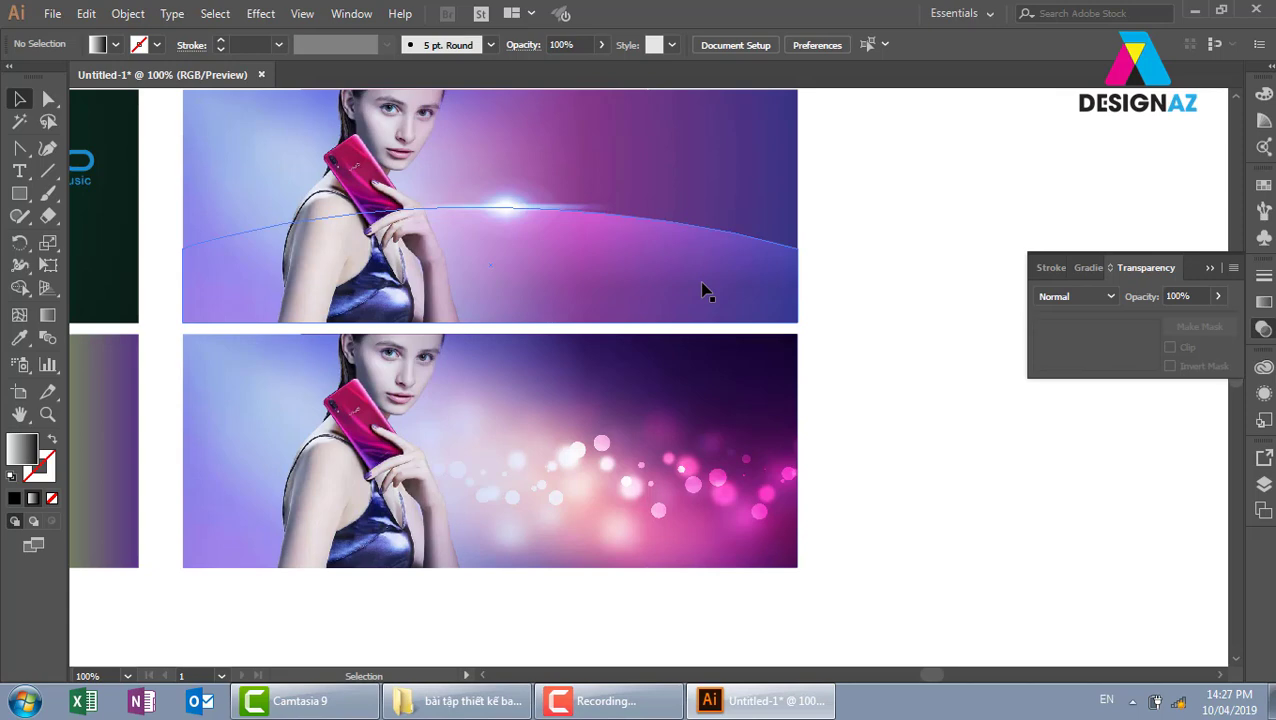
# - Switch the document to CMYK colour, then undo it back to RGB
pyautogui.click(52, 14)
pyautogui.moveTo(126, 465)
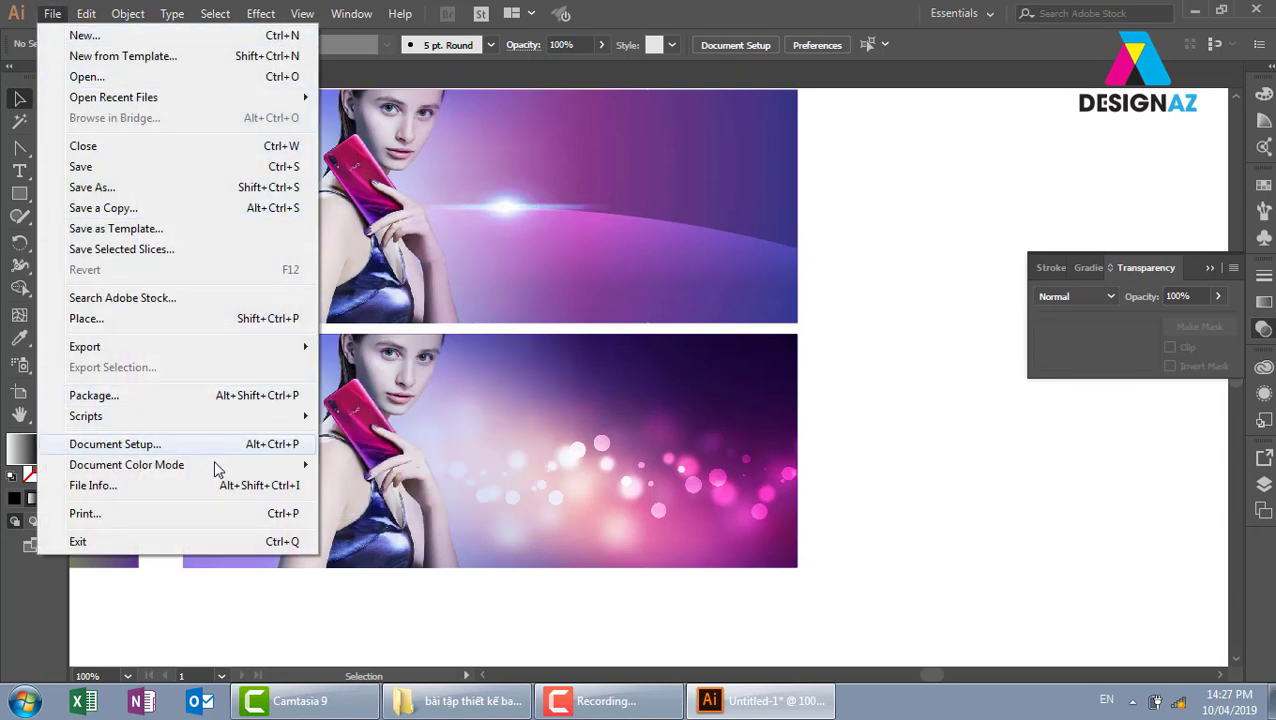
pyautogui.click(370, 465)
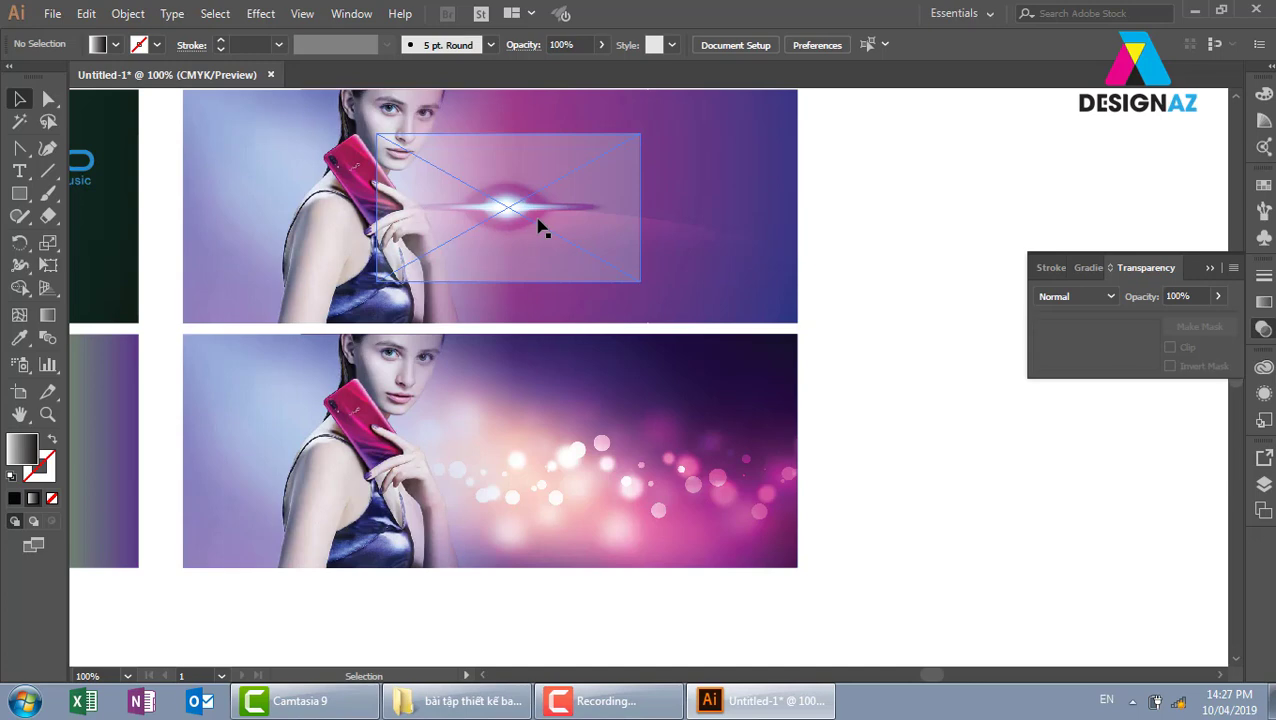
pyautogui.hotkey('ctrl', 'z')
pyautogui.click(830, 198)
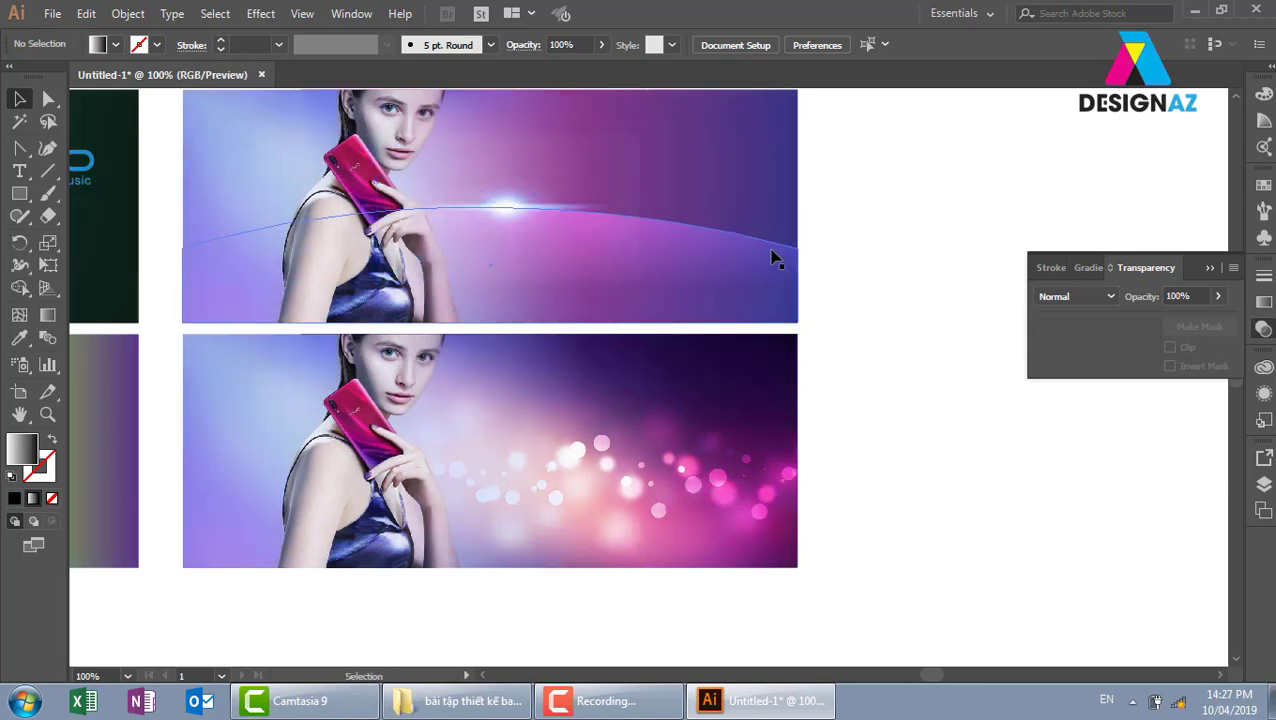
# - Set the top banner's lens flare to Screen blend mode
pyautogui.click(548, 236)
pyautogui.click(832, 245)
pyautogui.click(598, 242)
pyautogui.click(849, 276)
pyautogui.scroll(1, 556, 245)
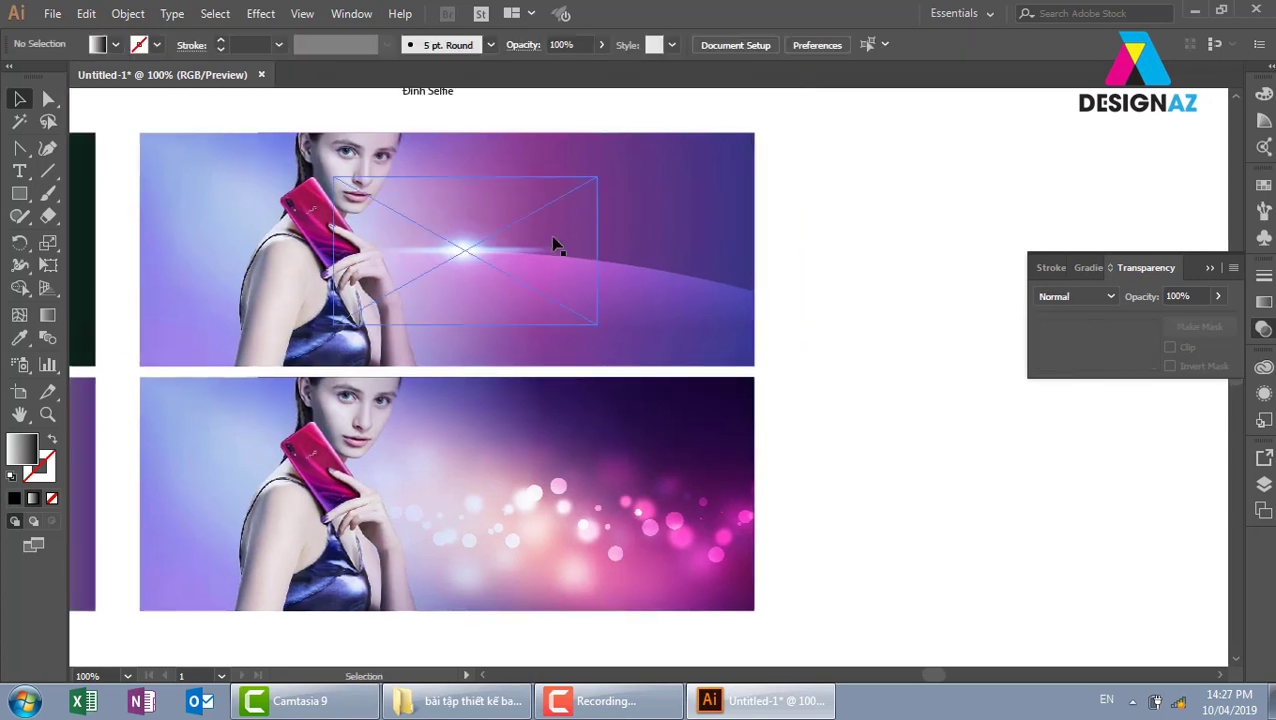
pyautogui.click(556, 245)
pyautogui.click(1095, 296)
pyautogui.click(868, 268)
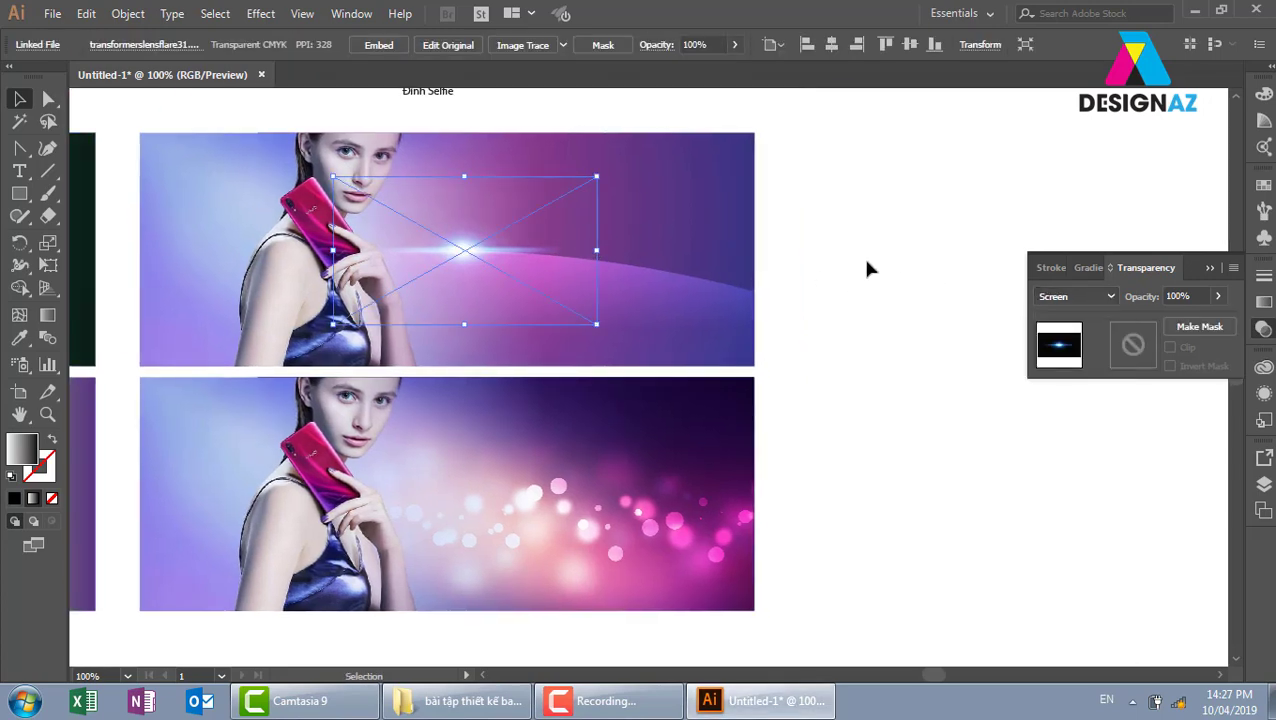
pyautogui.click(848, 265)
pyautogui.scroll(1, 857, 282)
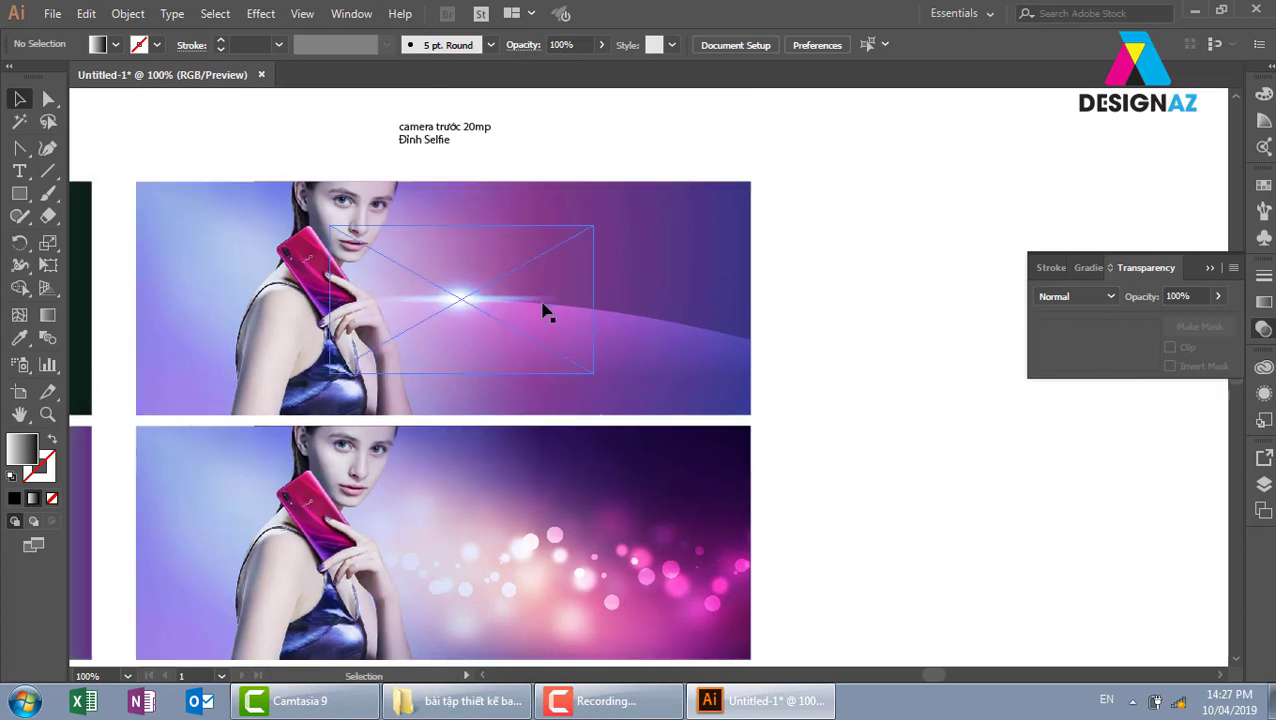
# - Make the mask gradient's end stop deep black with C, M and Y at 100
pyautogui.press('v')
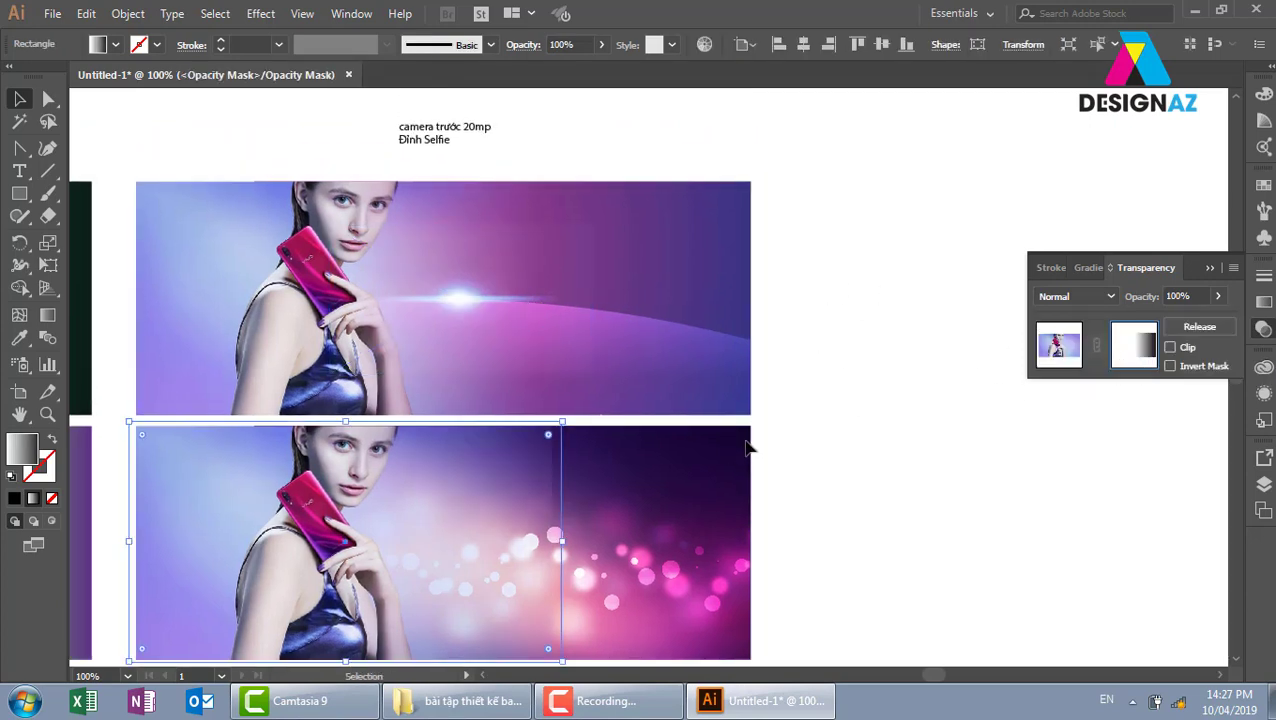
pyautogui.click(1263, 301)
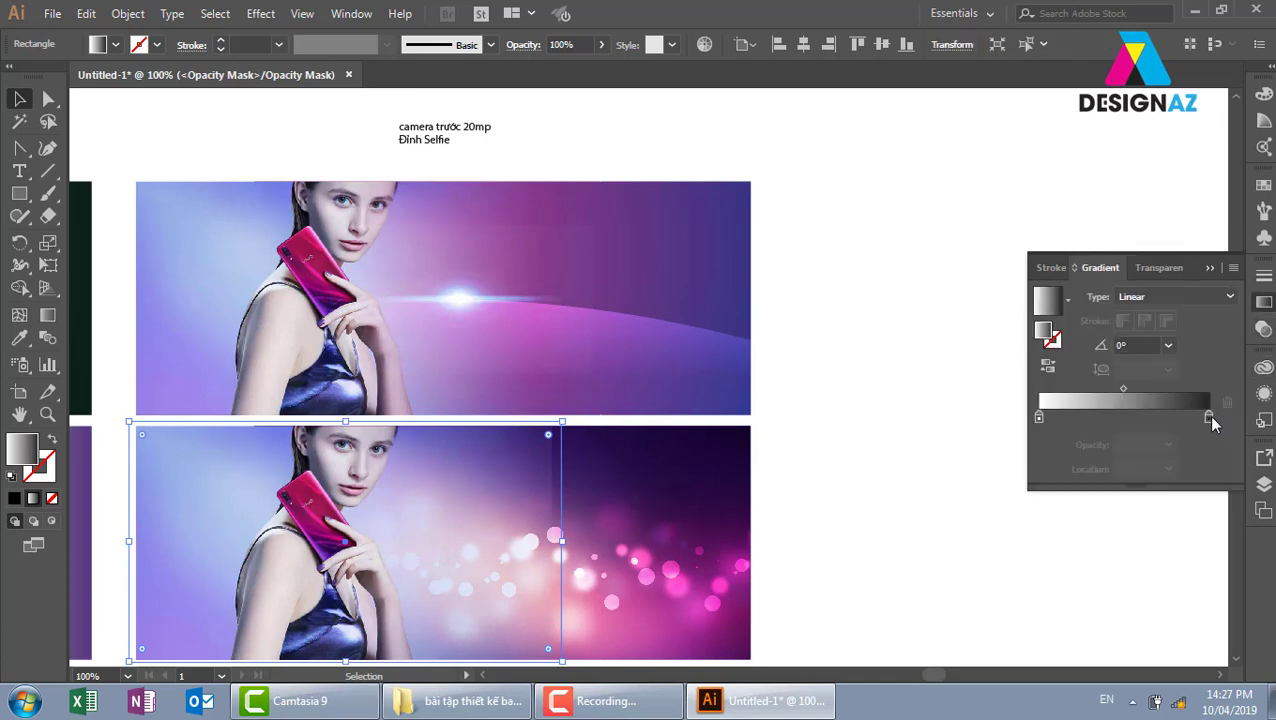
pyautogui.doubleClick(1208, 416)
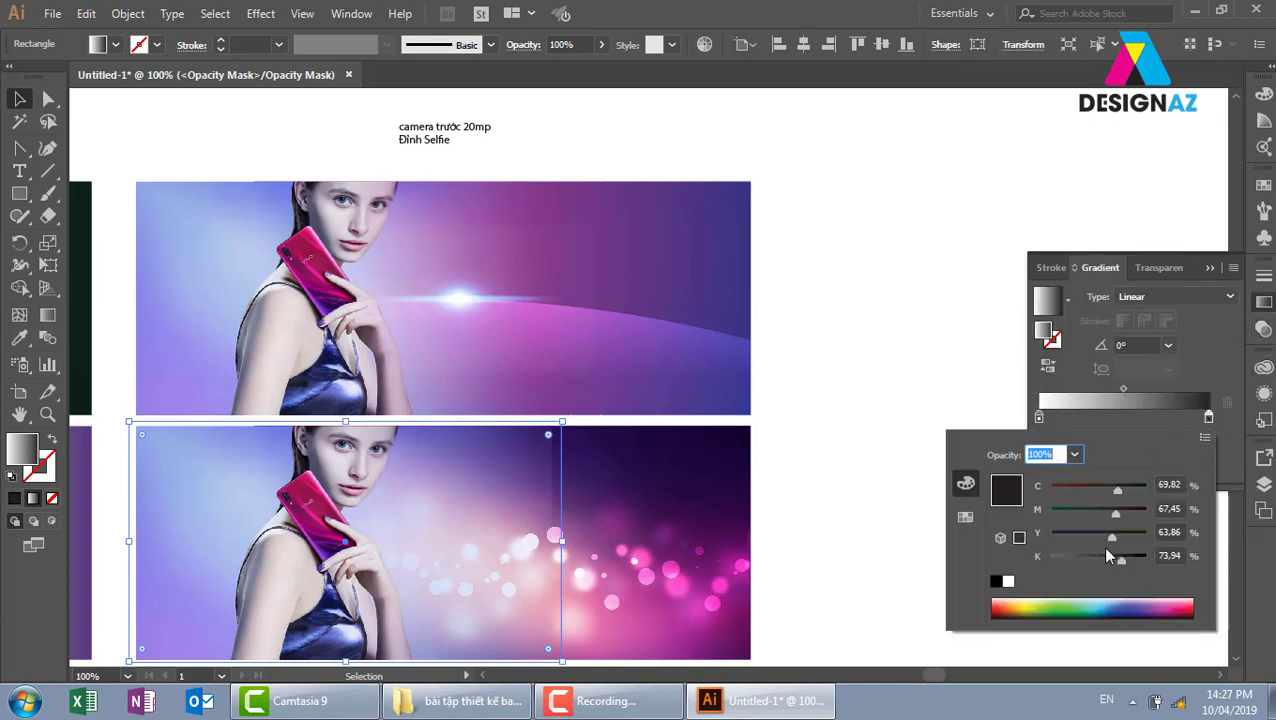
pyautogui.moveTo(1111, 536); pyautogui.dragTo(1213, 530)
pyautogui.moveTo(1117, 513)
pyautogui.mouseDown()
pyautogui.moveTo(1151, 509)
pyautogui.moveTo(1152, 489)
pyautogui.mouseUp()
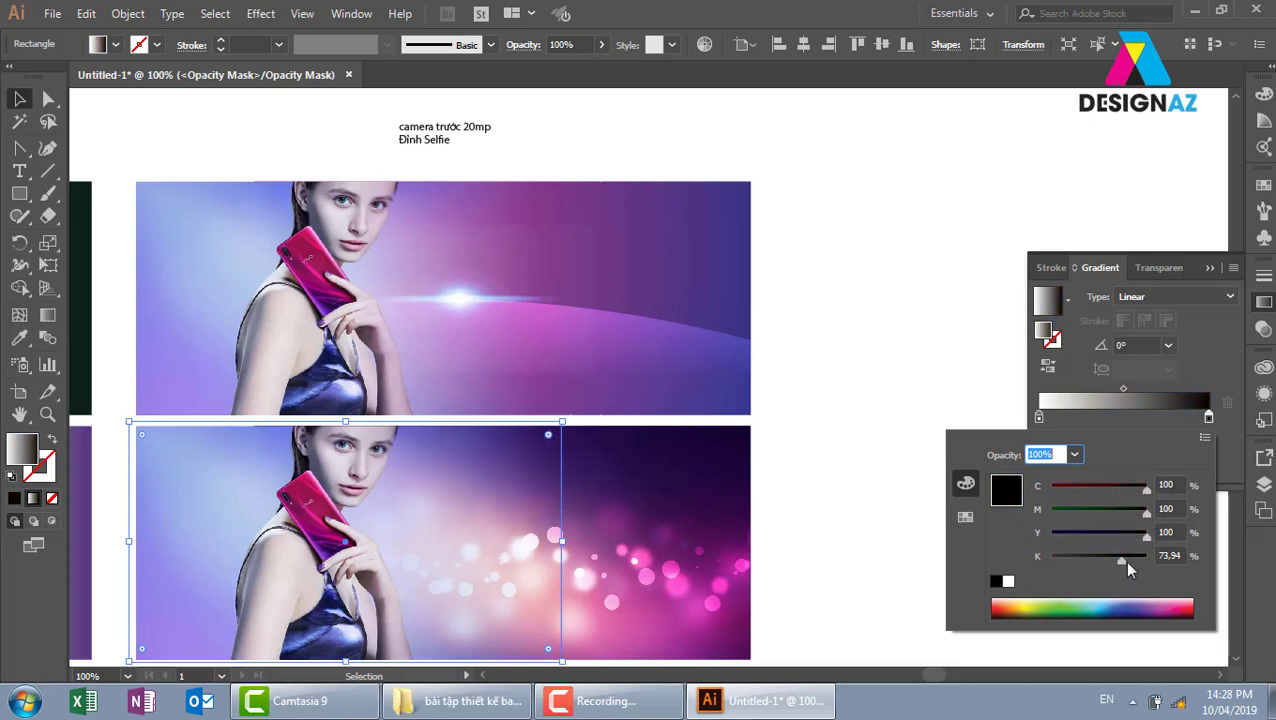
pyautogui.click(815, 440)
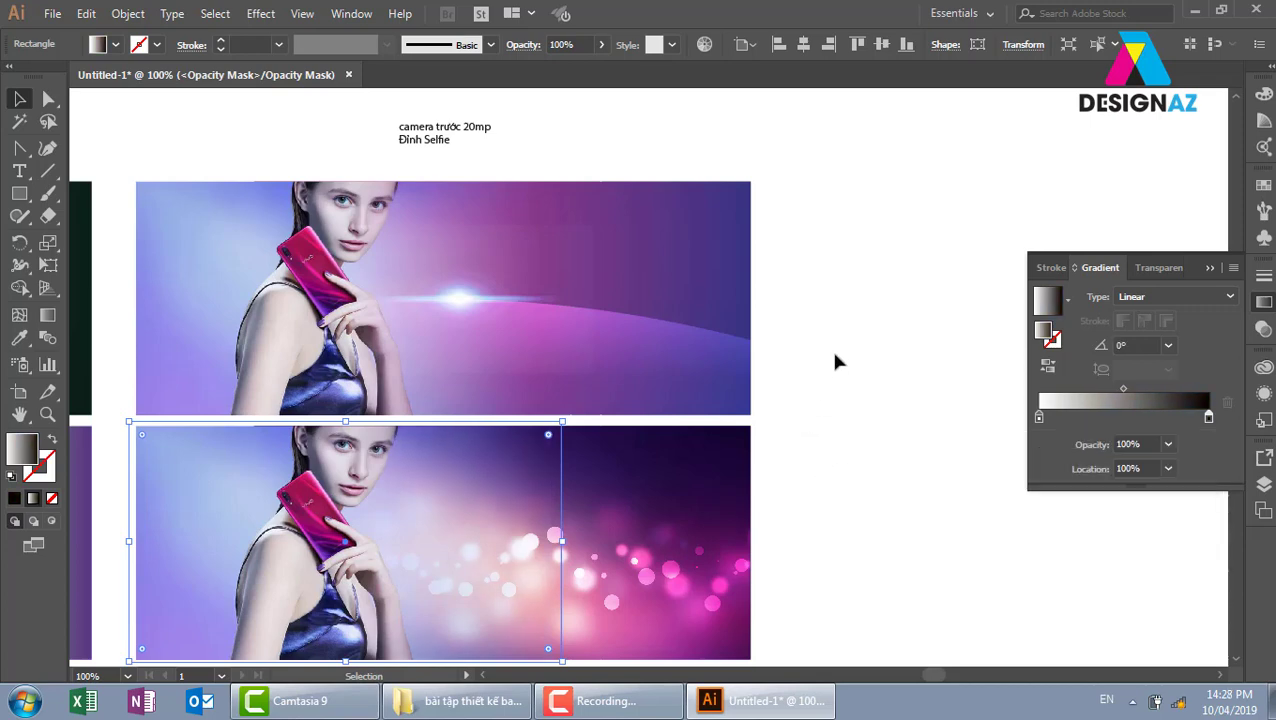
pyautogui.click(847, 263)
# - Exit opacity-mask editing and marquee-select the top banner's objects
pyautogui.click(1263, 329)
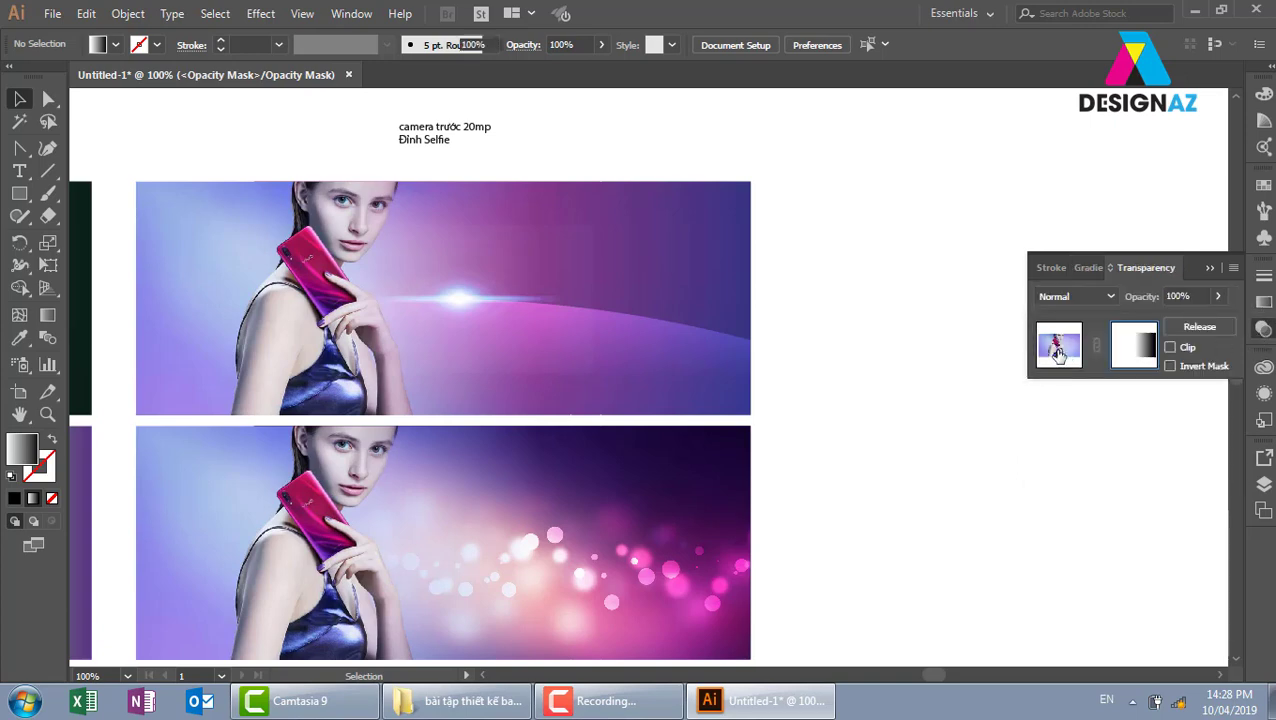
pyautogui.click(1058, 354)
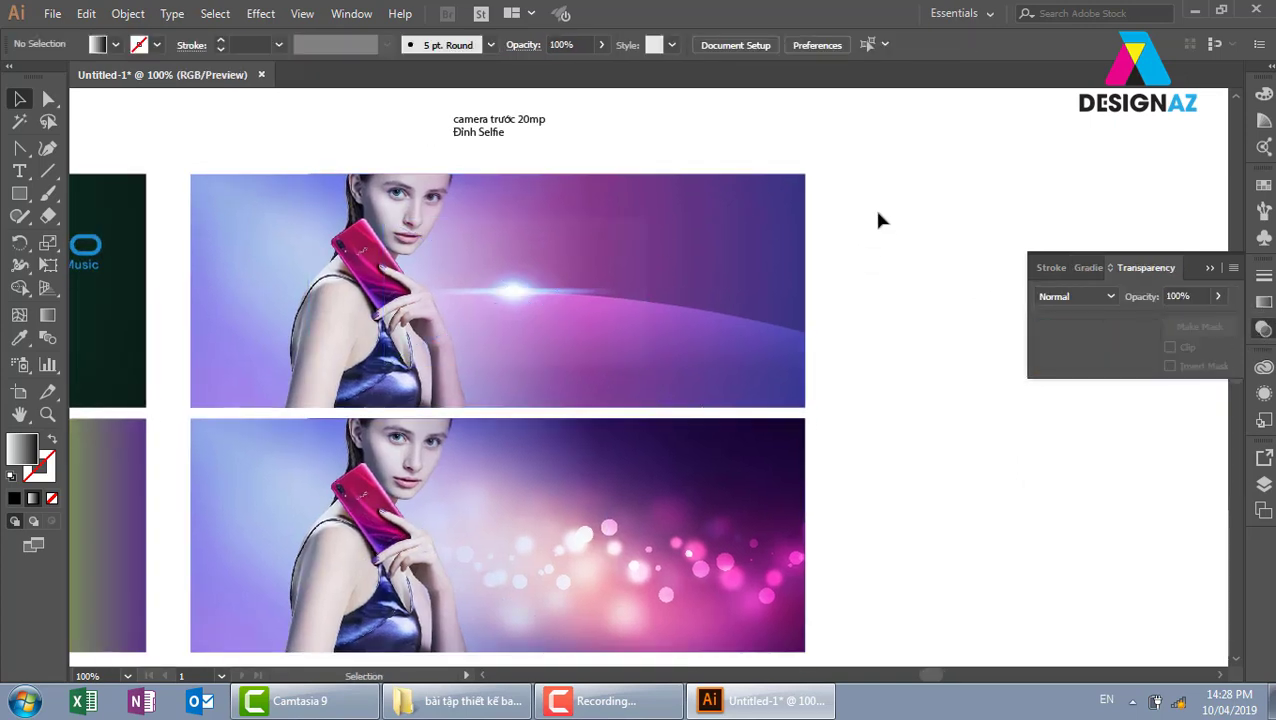
pyautogui.moveTo(882, 194); pyautogui.dragTo(595, 350)
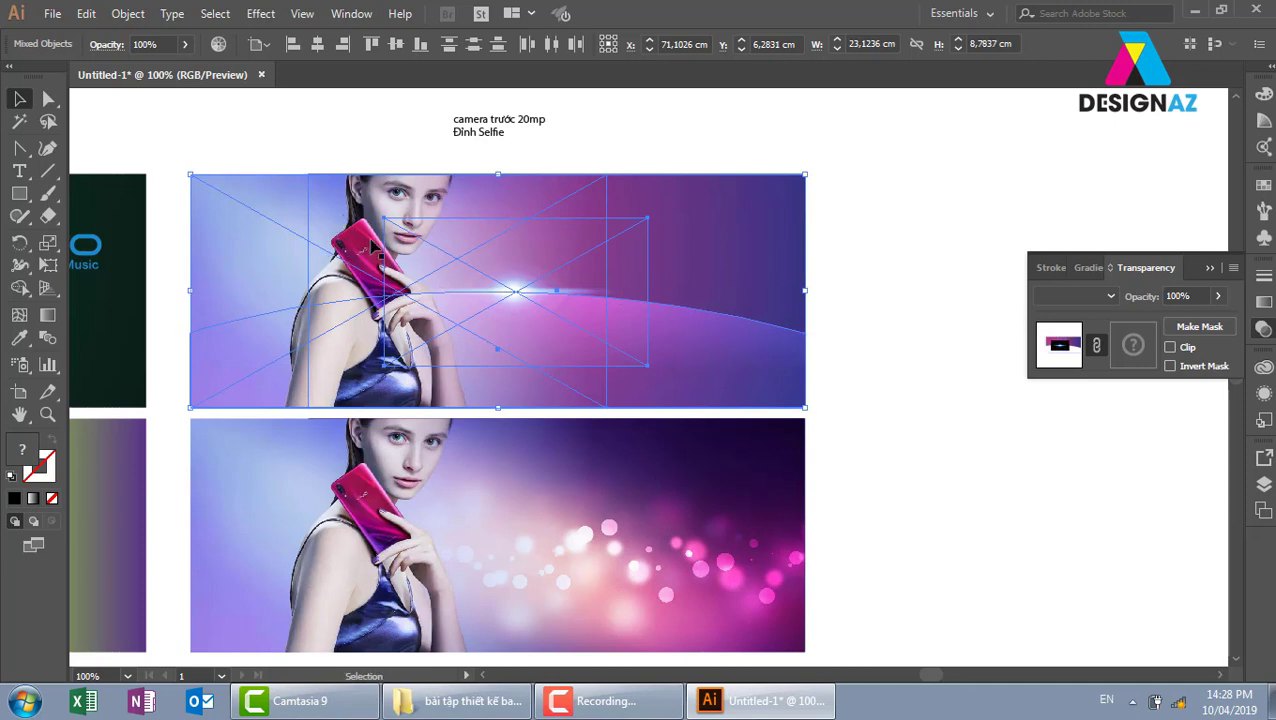
pyautogui.moveTo(881, 204); pyautogui.dragTo(324, 342)
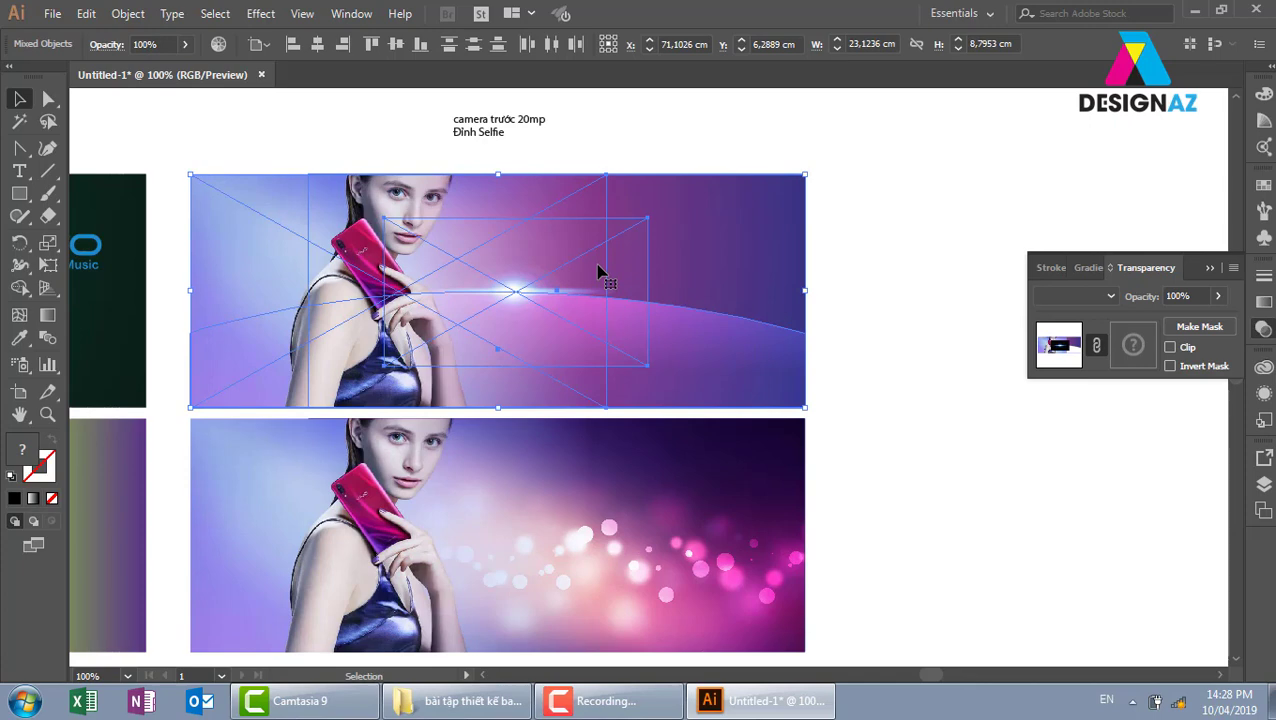
# - Rasterize the selected top banner objects into one RGB image at High (300 ppi)
pyautogui.moveTo(906, 214); pyautogui.dragTo(403, 375)
pyautogui.moveTo(900, 210); pyautogui.dragTo(385, 400)
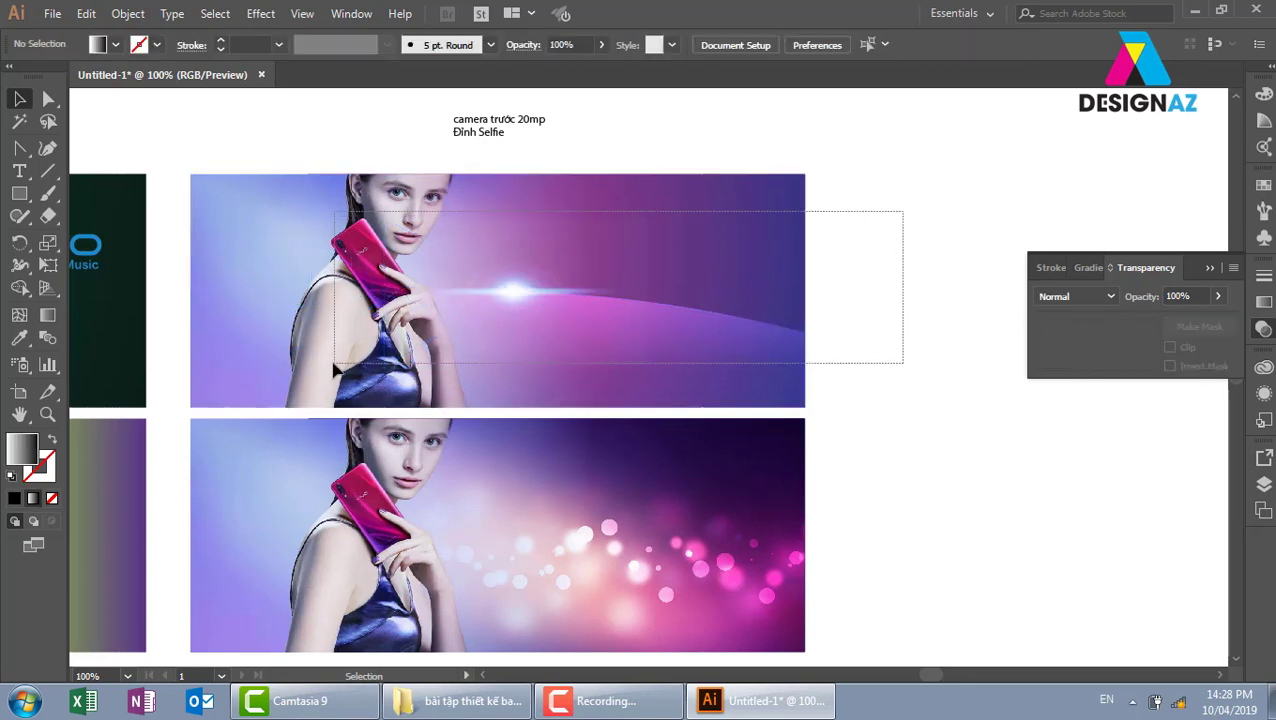
pyautogui.click(127, 14)
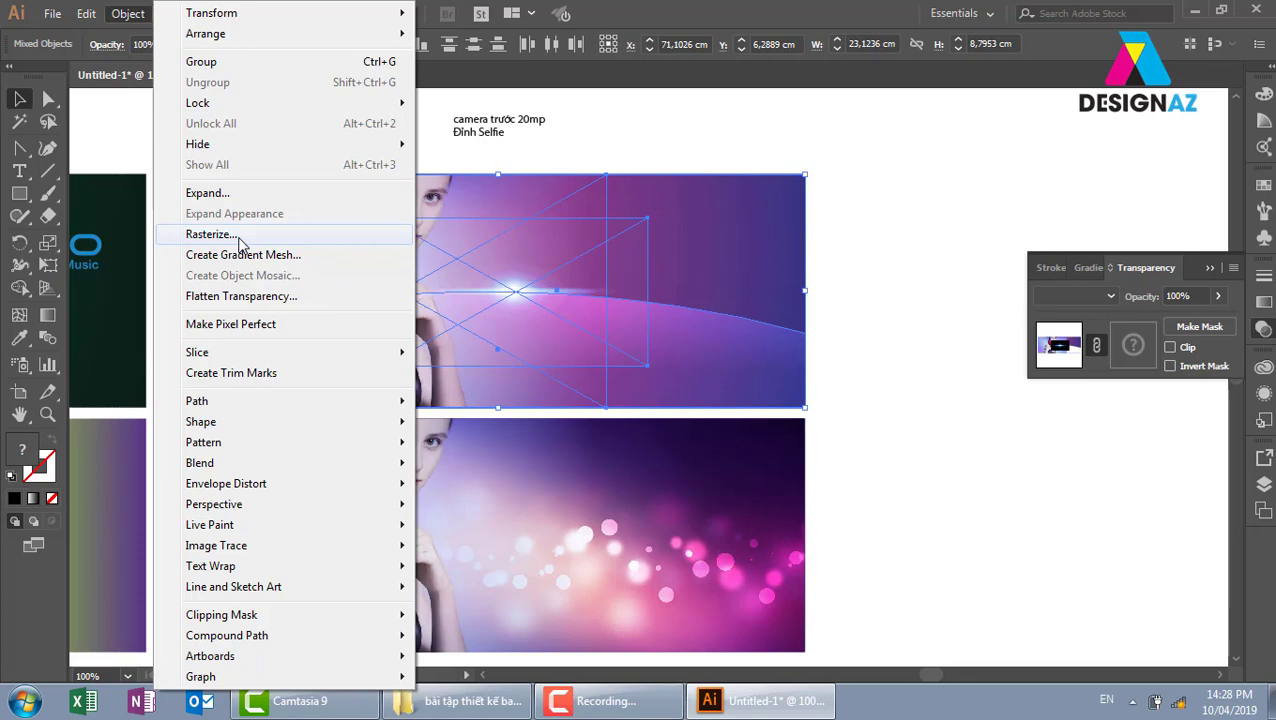
pyautogui.click(240, 243)
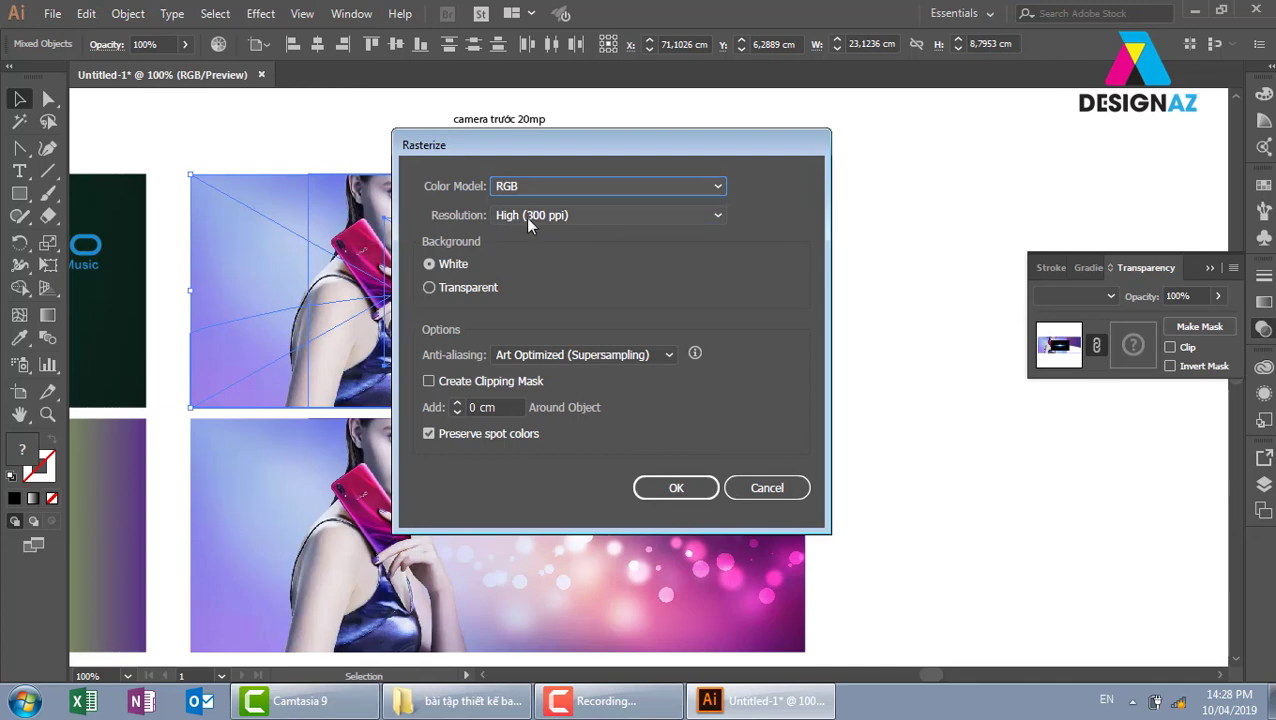
pyautogui.click(689, 487)
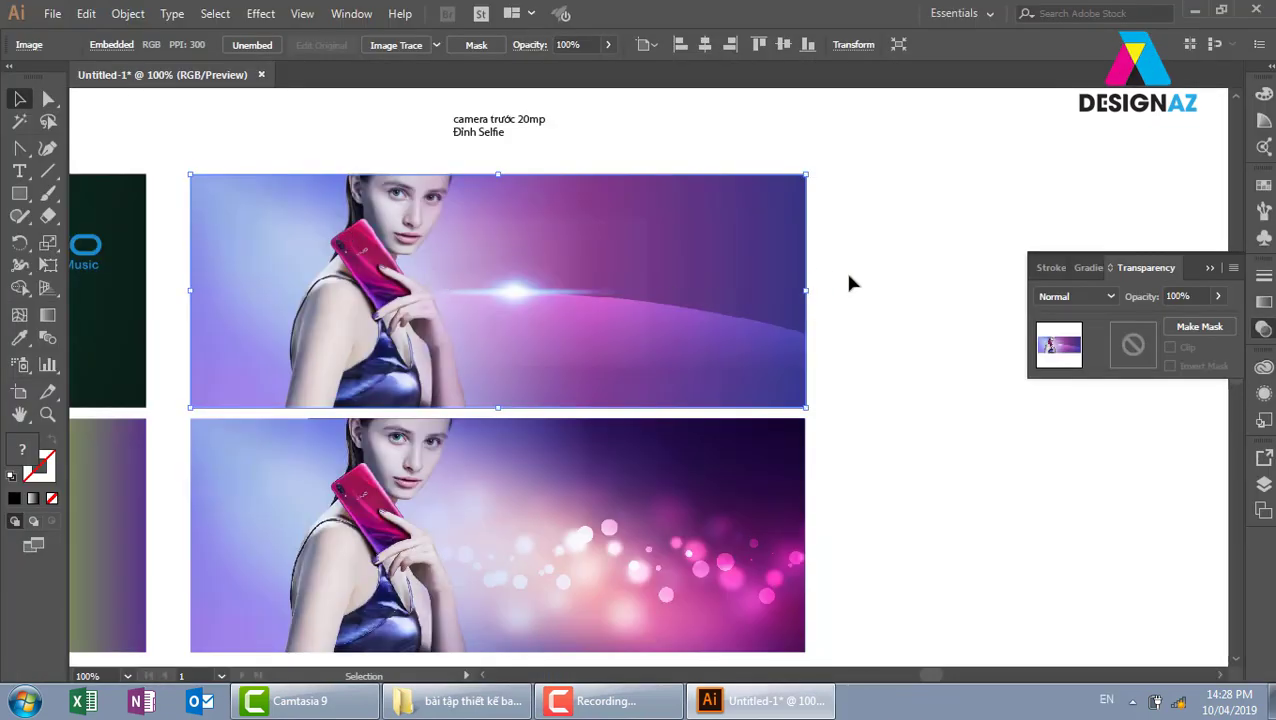
pyautogui.click(862, 290)
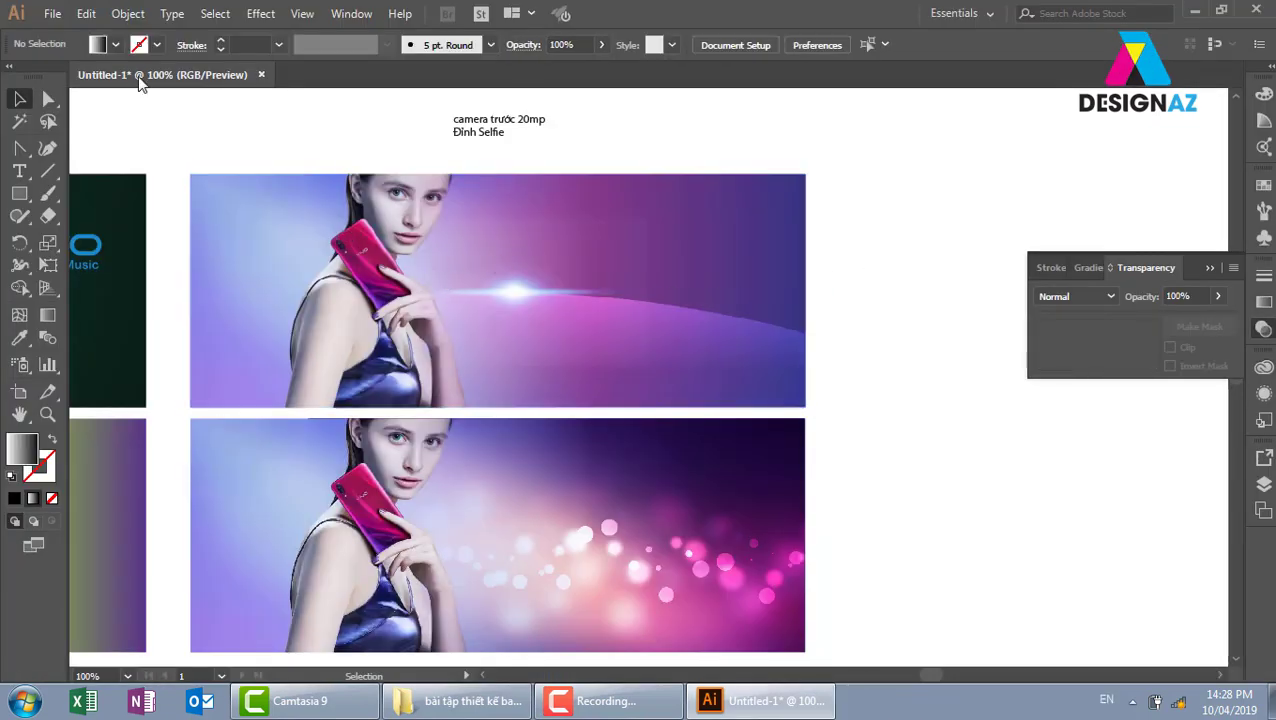
pyautogui.click(52, 14)
pyautogui.moveTo(127, 465)
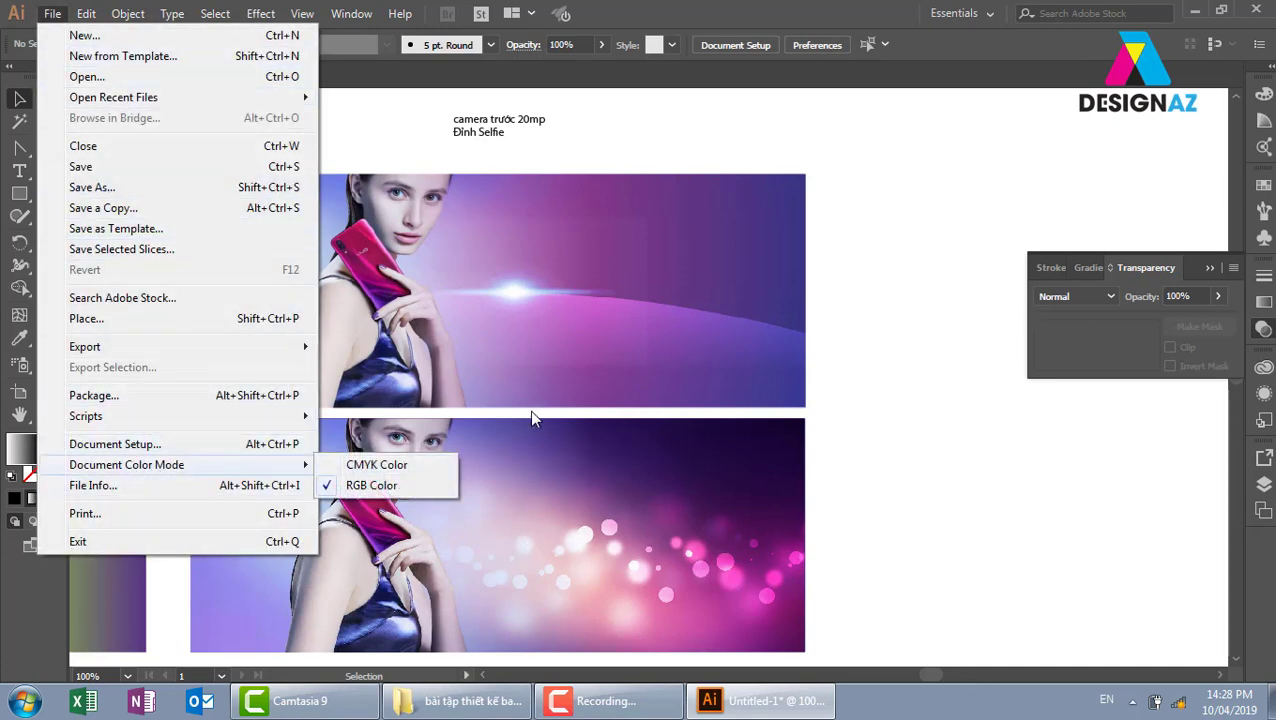
pyautogui.click(400, 465)
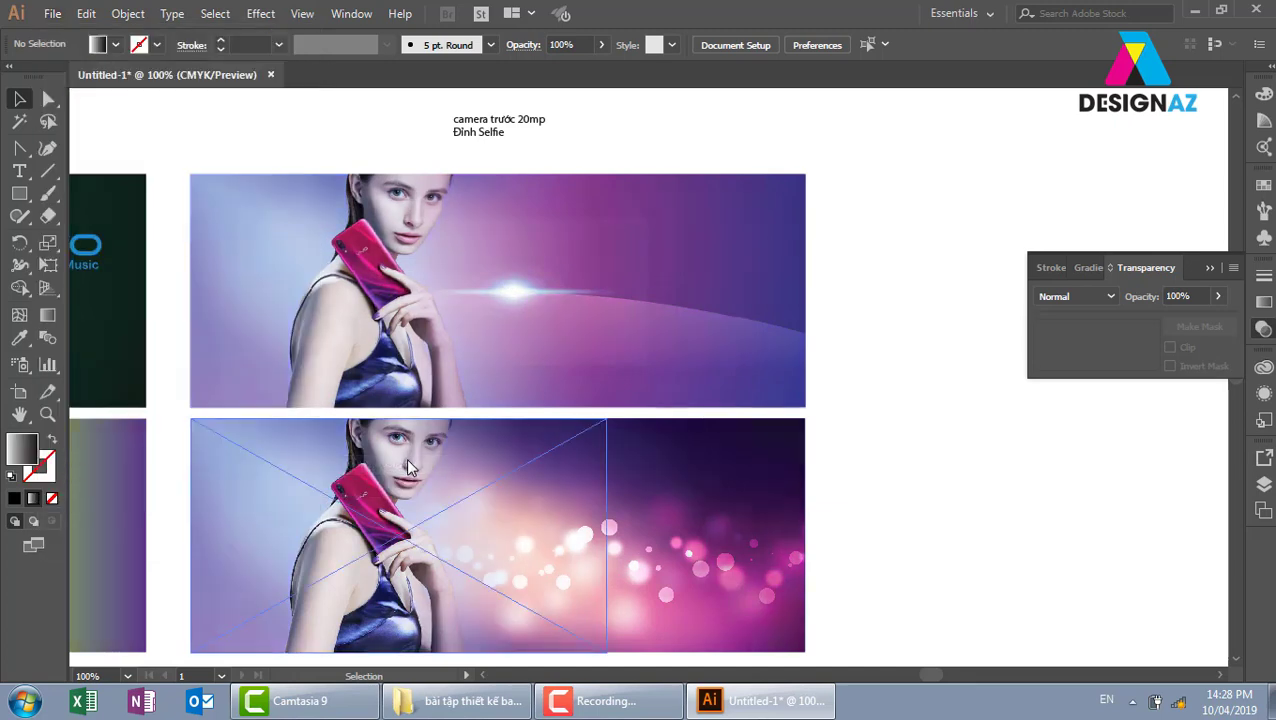
pyautogui.click(578, 213)
pyautogui.hotkey('ctrl', 'z')
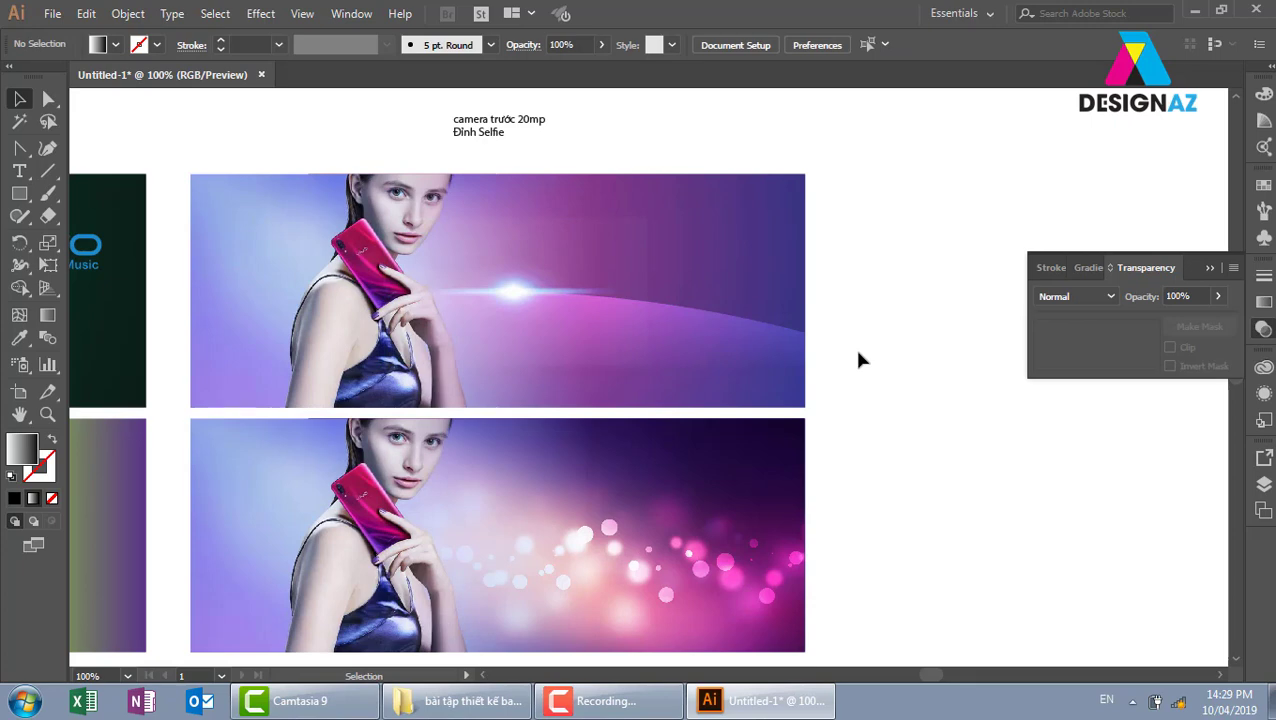
pyautogui.hotkey('ctrl', '-')
pyautogui.hotkey('ctrl', '-')
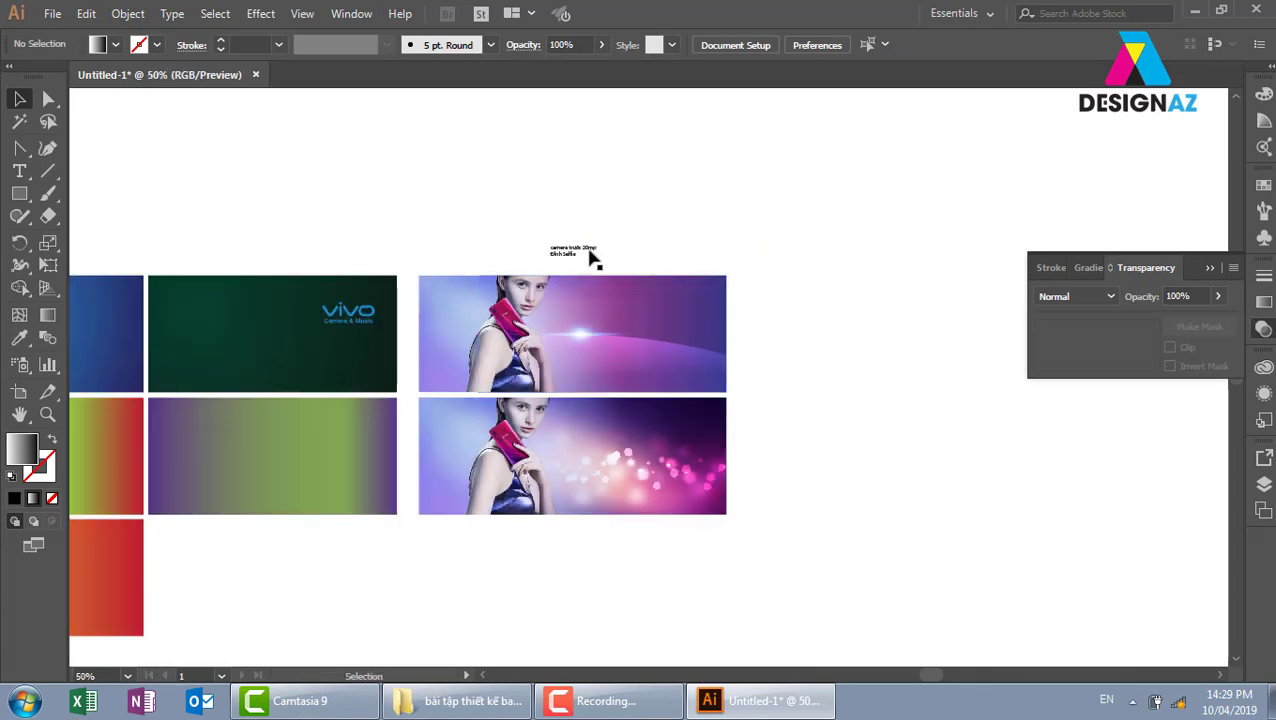
# - Move the vivo logo onto the top photo banner and fill it white
pyautogui.click(343, 318)
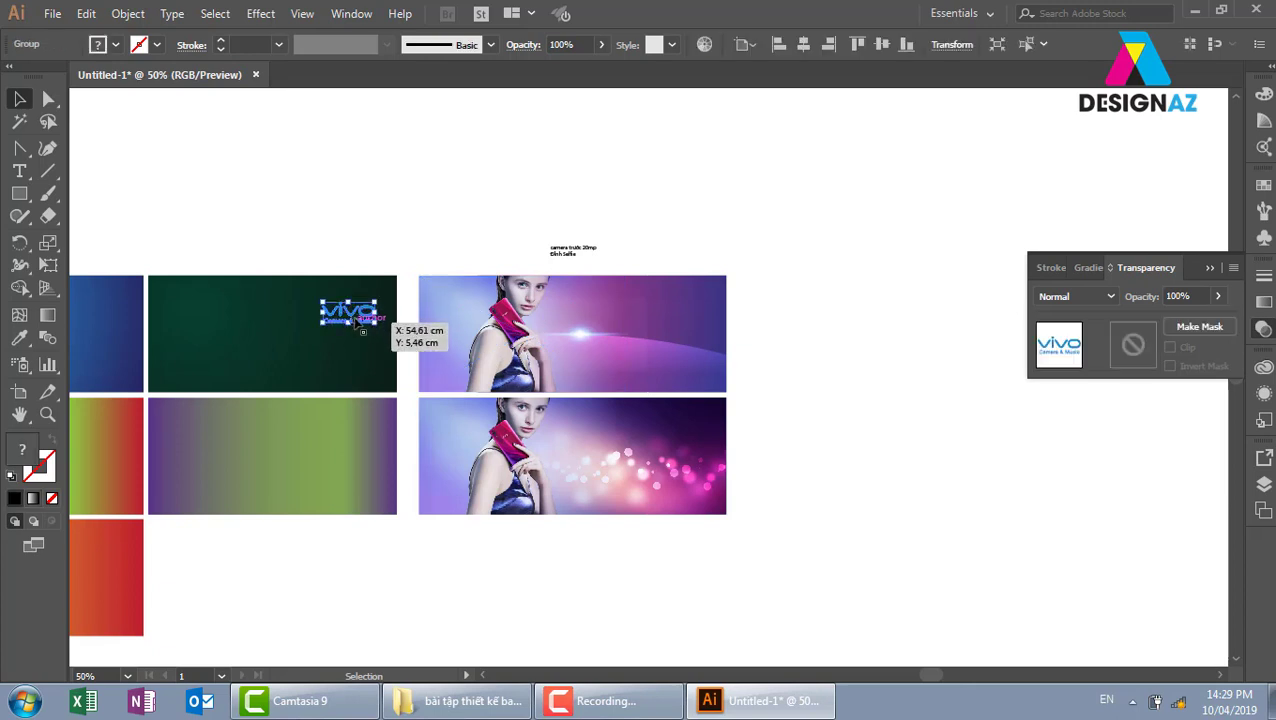
pyautogui.click(428, 214)
pyautogui.moveTo(371, 310); pyautogui.dragTo(479, 303)
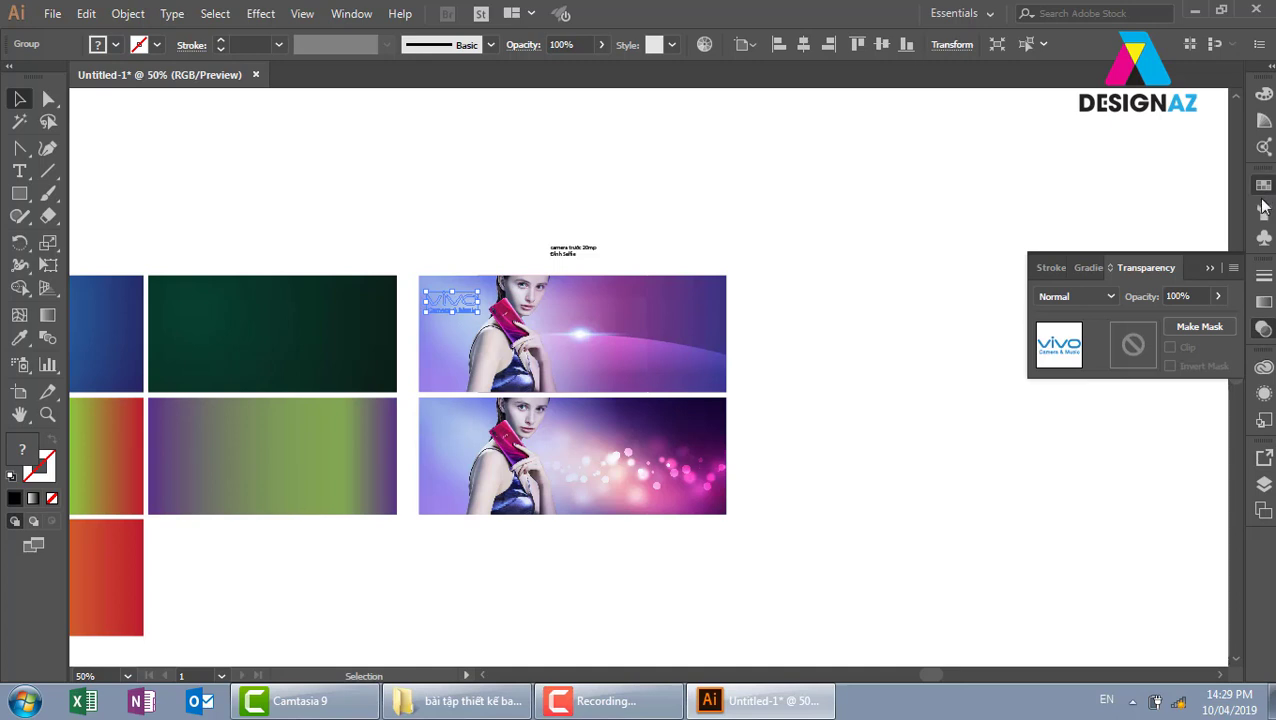
pyautogui.click(1264, 184)
pyautogui.click(1057, 234)
pyautogui.hotkey('ctrl', 'h')
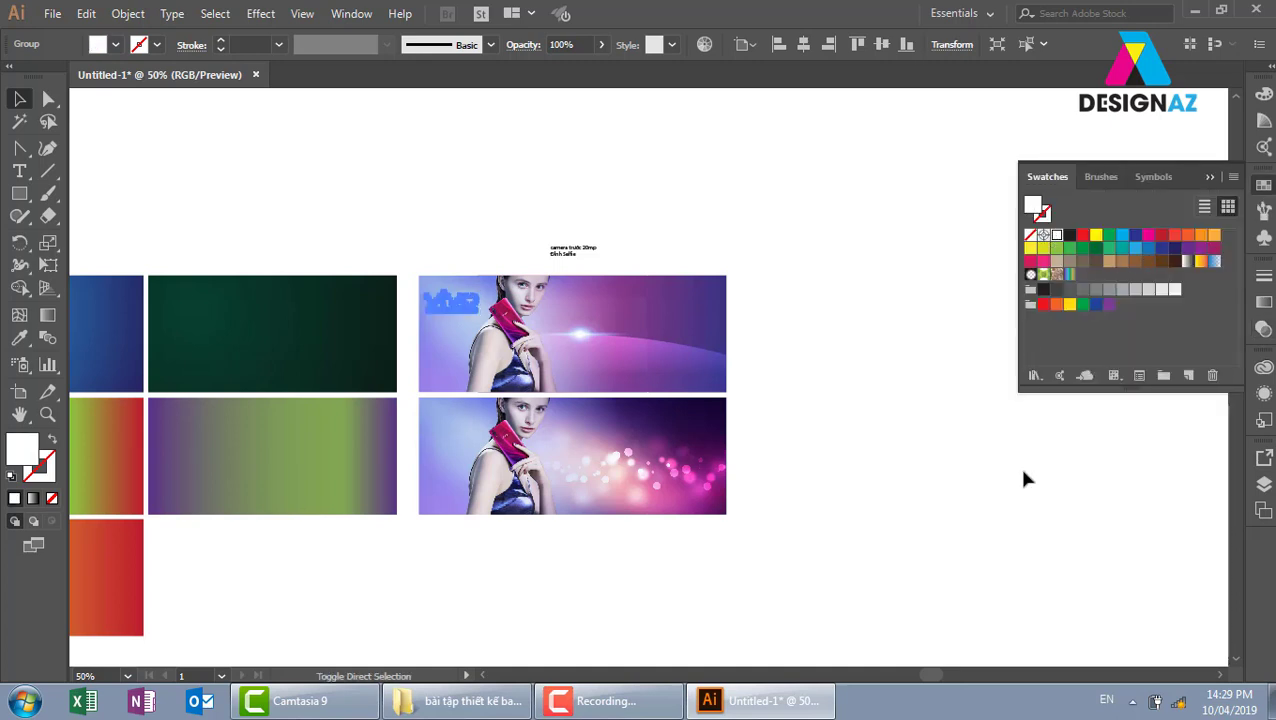
pyautogui.click(795, 398)
# - Zoom in on the vivo logo and nudge it slightly right
pyautogui.press('z')
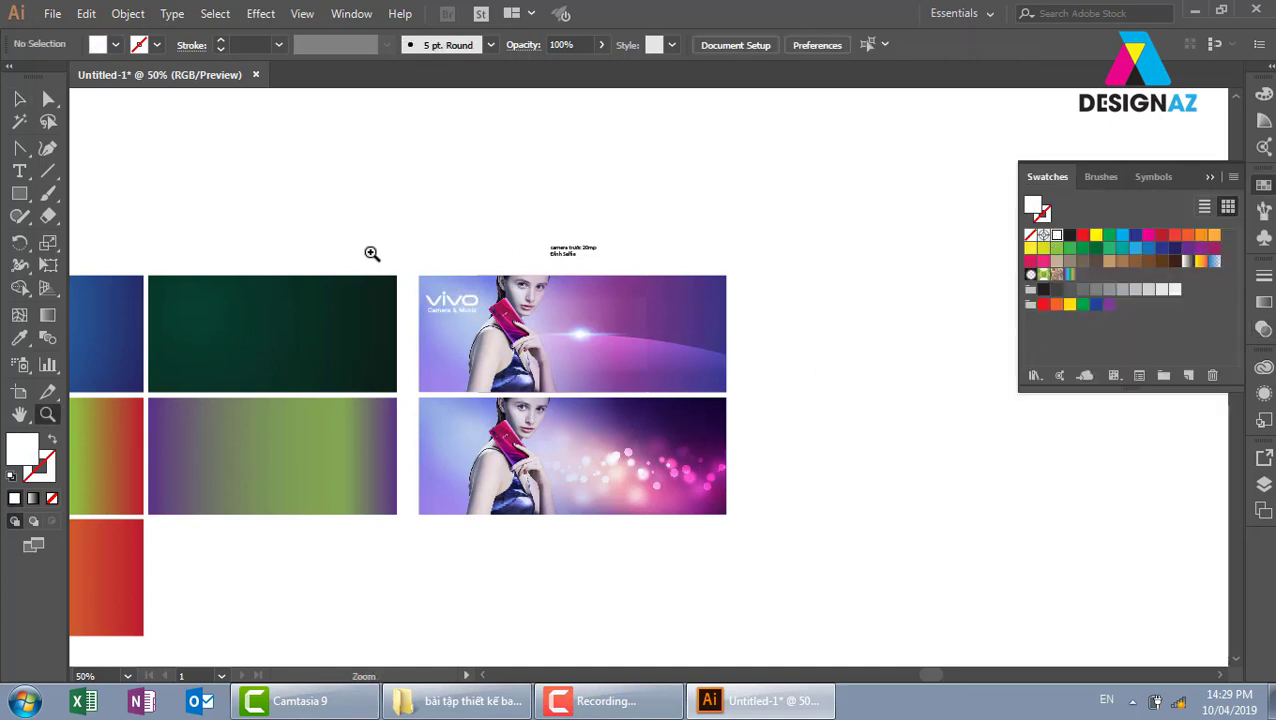
pyautogui.moveTo(503, 293); pyautogui.dragTo(762, 398)
pyautogui.click(19, 98)
pyautogui.click(597, 447)
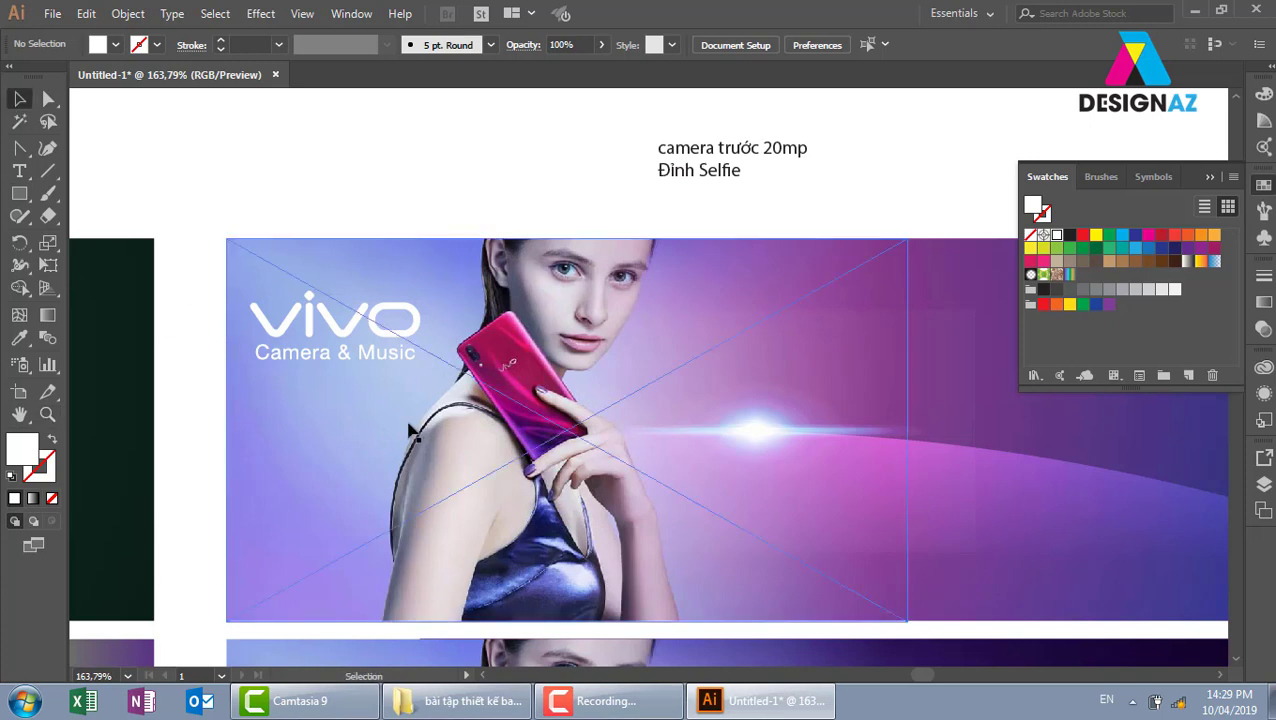
pyautogui.moveTo(340, 349); pyautogui.dragTo(365, 345)
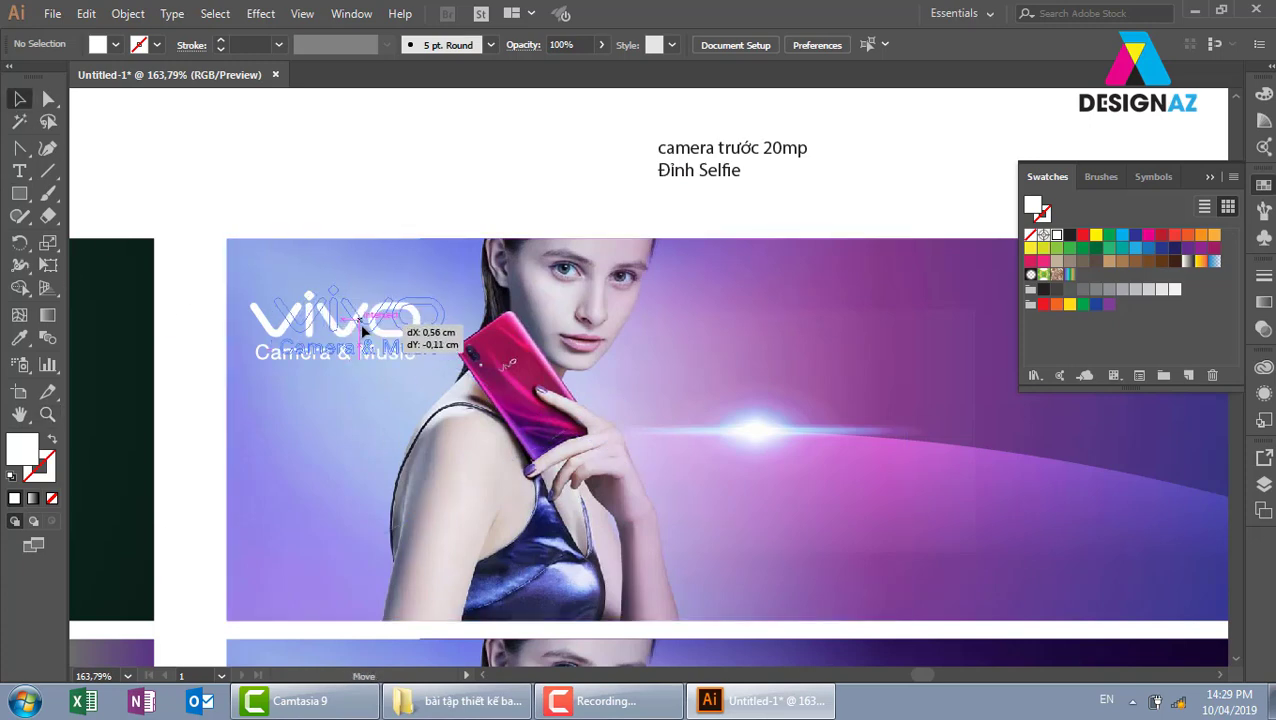
pyautogui.click(396, 205)
# - Delete the lens flare image and switch the document to CMYK colour
pyautogui.click(678, 404)
pyautogui.moveTo(678, 404); pyautogui.dragTo(431, 279)
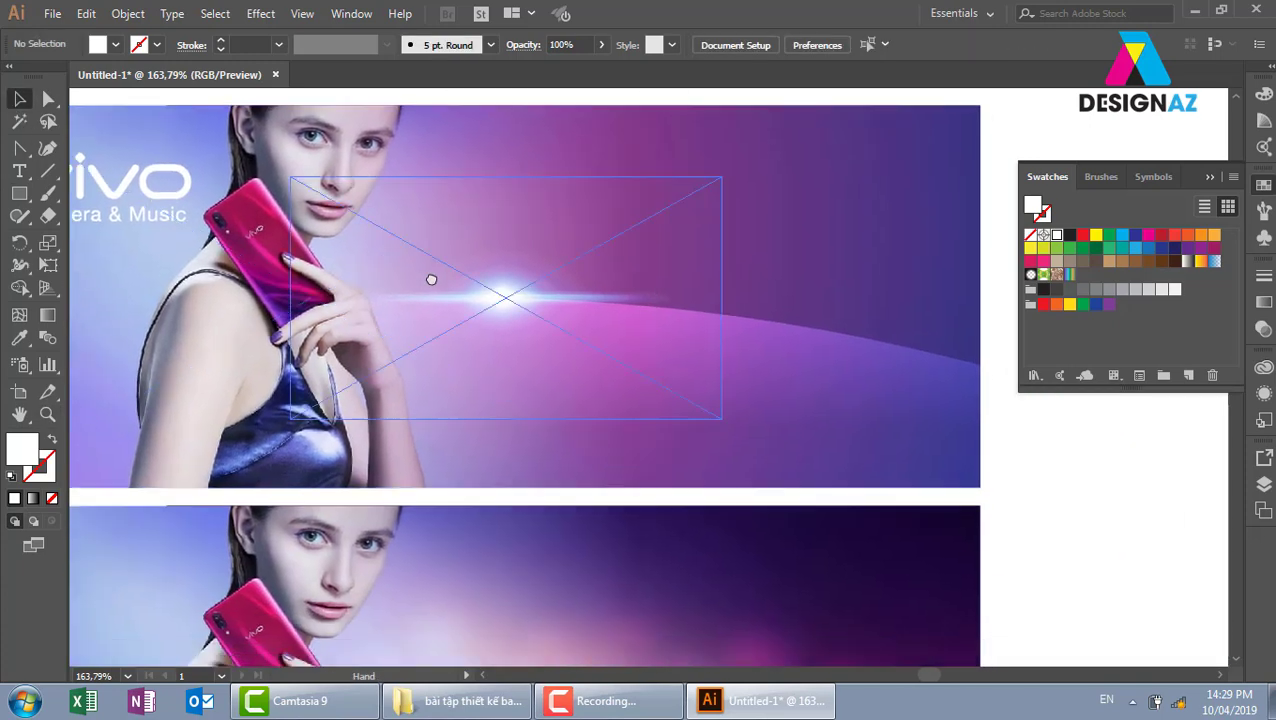
pyautogui.hotkey('ctrl', '-')
pyautogui.hotkey('ctrl', 'shift', 'a')
pyautogui.scroll(2, 760, 260)
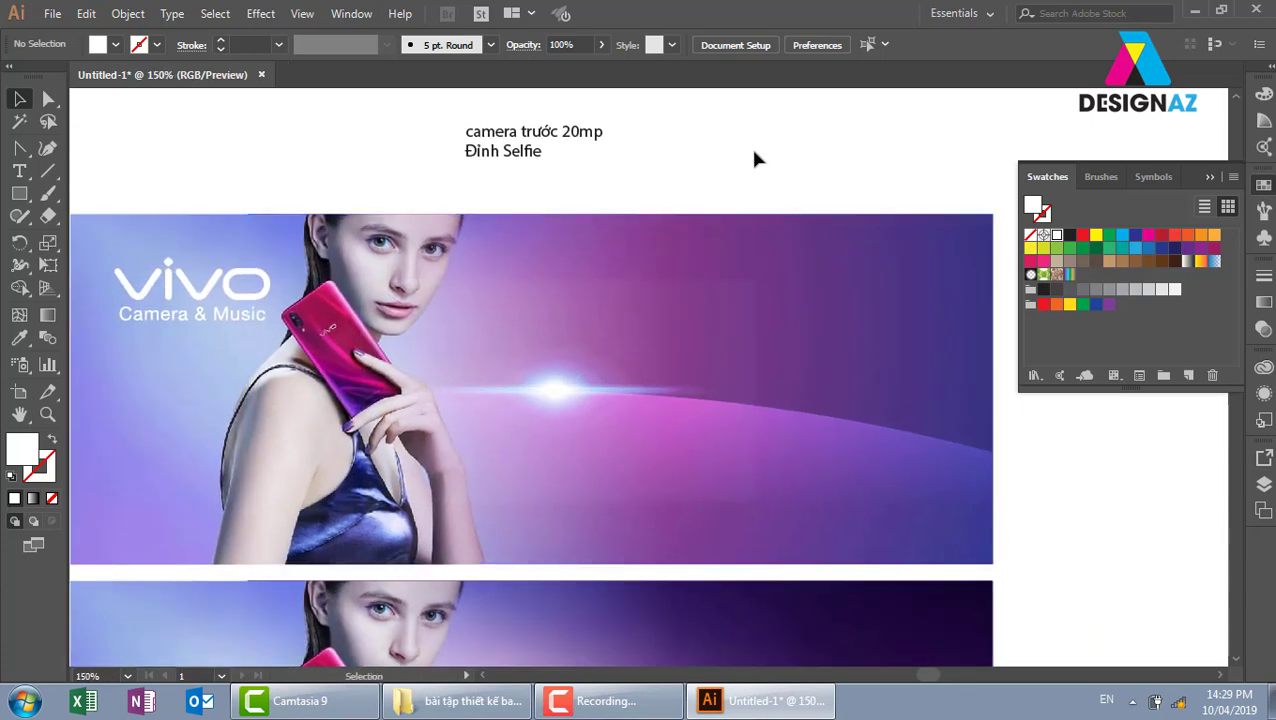
pyautogui.click(679, 371)
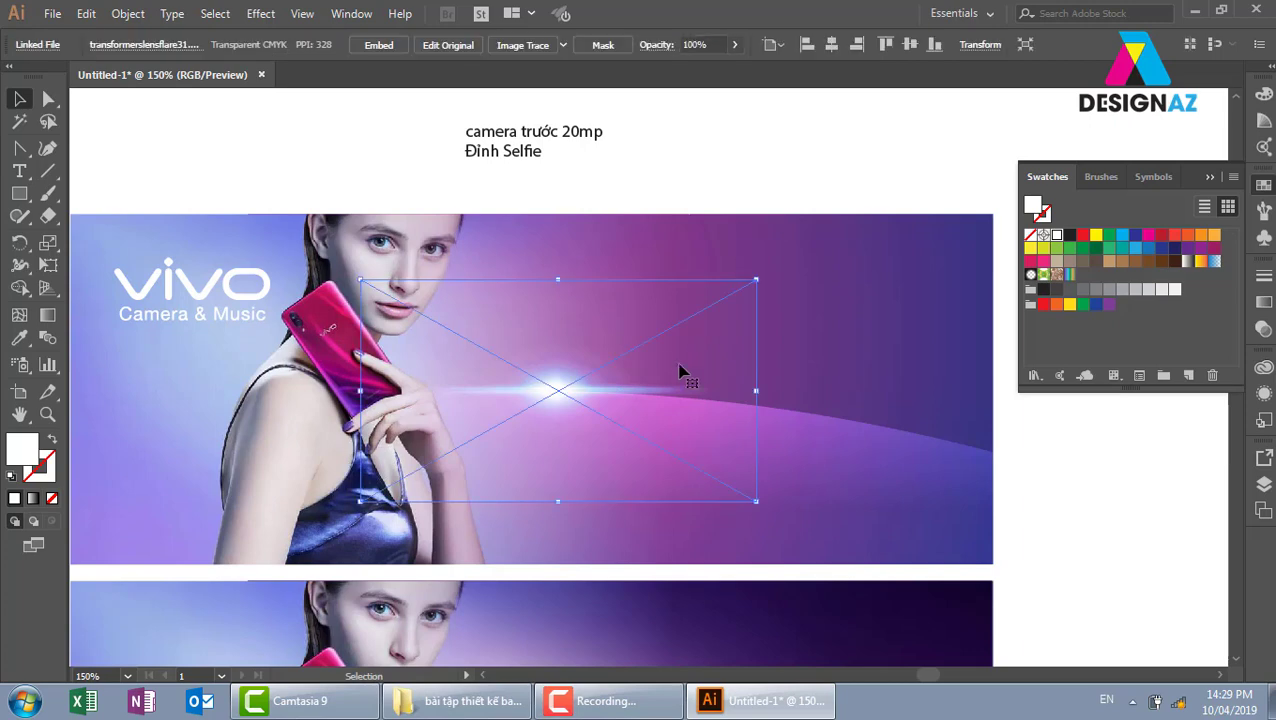
pyautogui.moveTo(679, 371); pyautogui.dragTo(746, 342)
pyautogui.press('Delete')
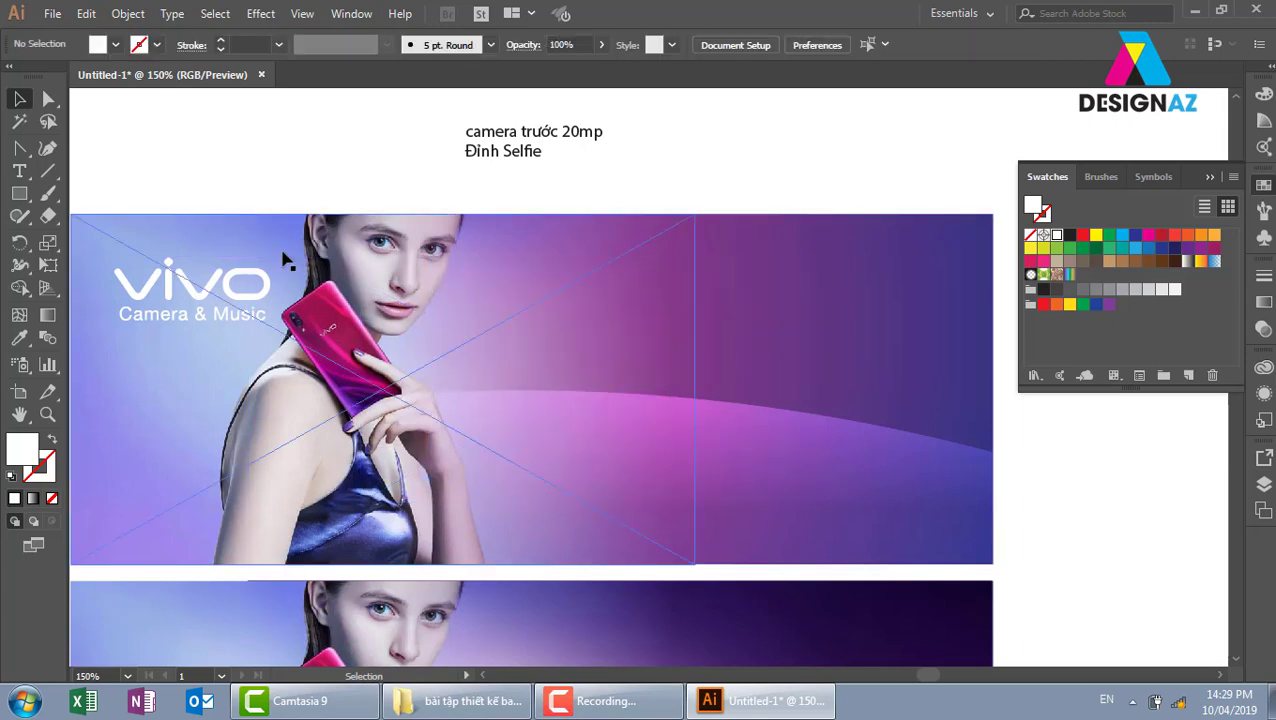
pyautogui.click(52, 13)
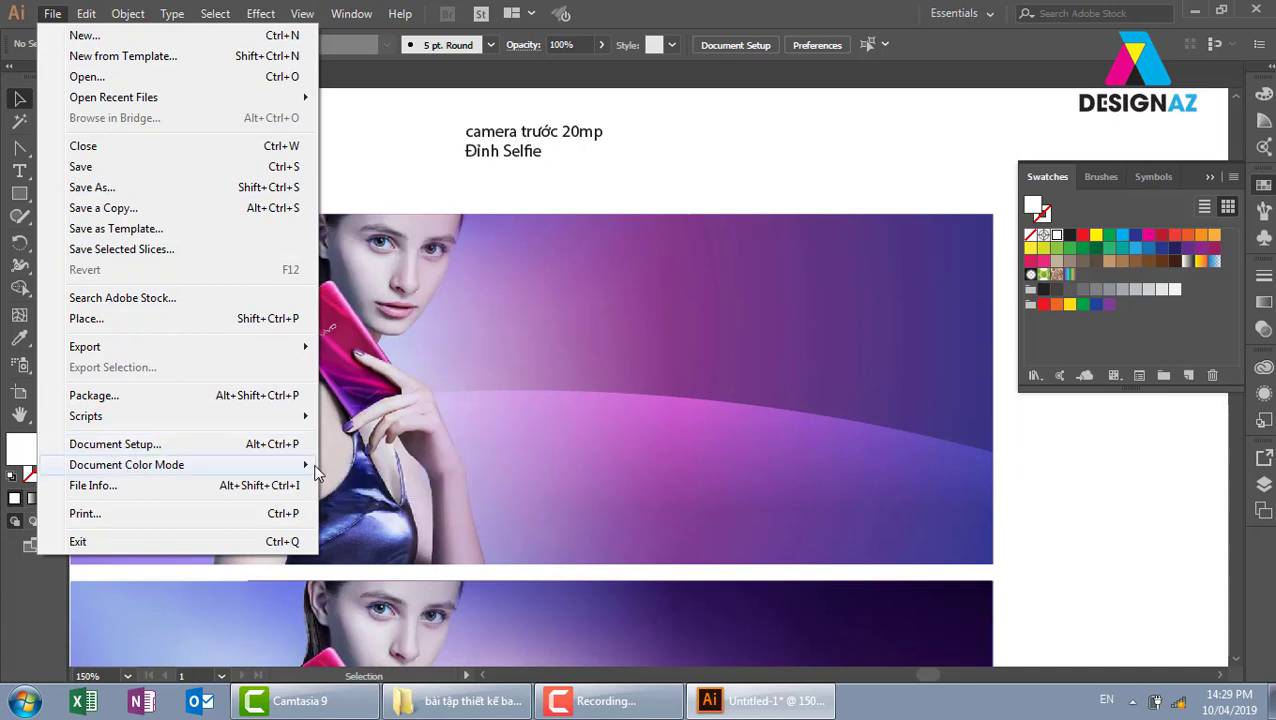
pyautogui.click(365, 484)
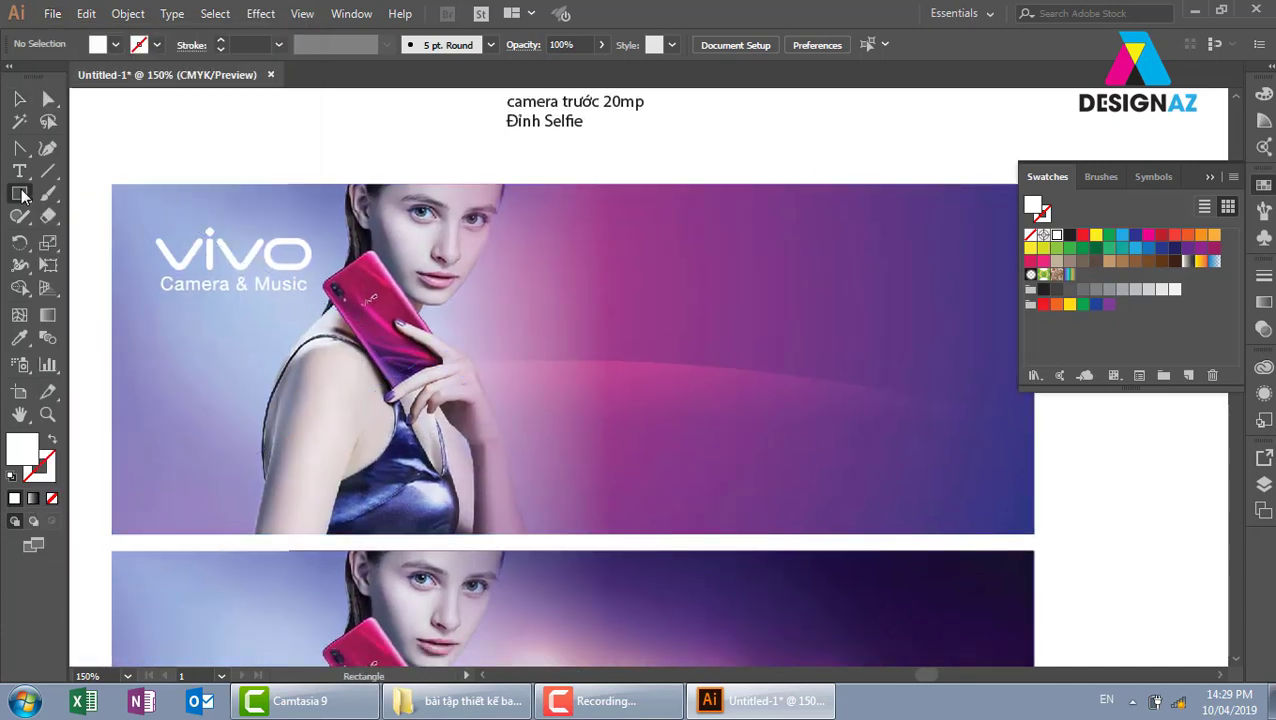
# - Draw a white circle to the right of the model's face
pyautogui.click(19, 193)
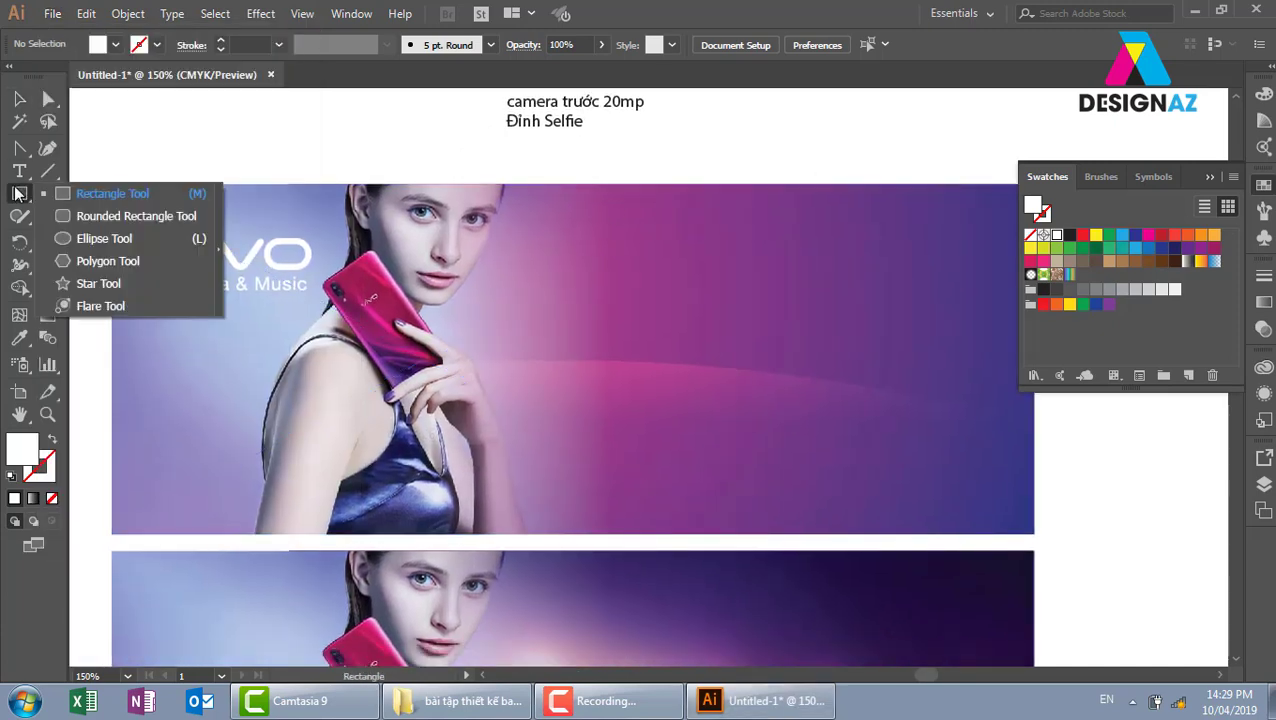
pyautogui.click(100, 239)
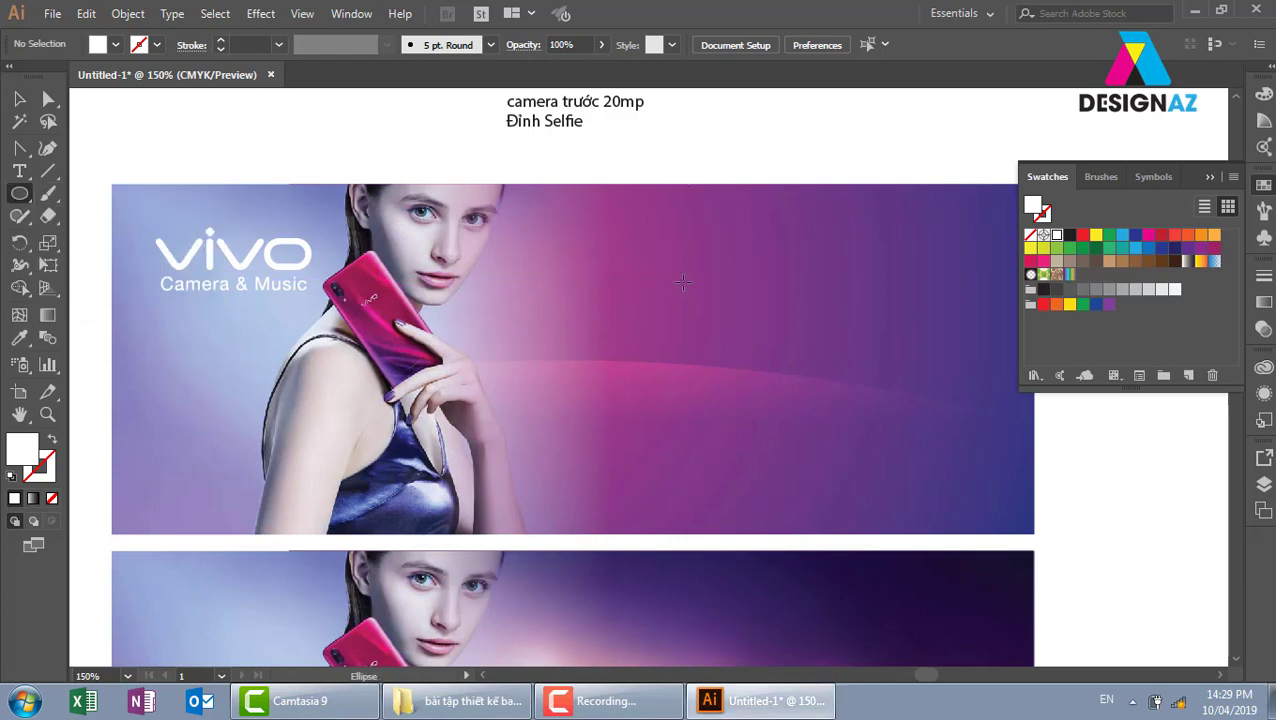
pyautogui.moveTo(671, 261); pyautogui.dragTo(761, 351)
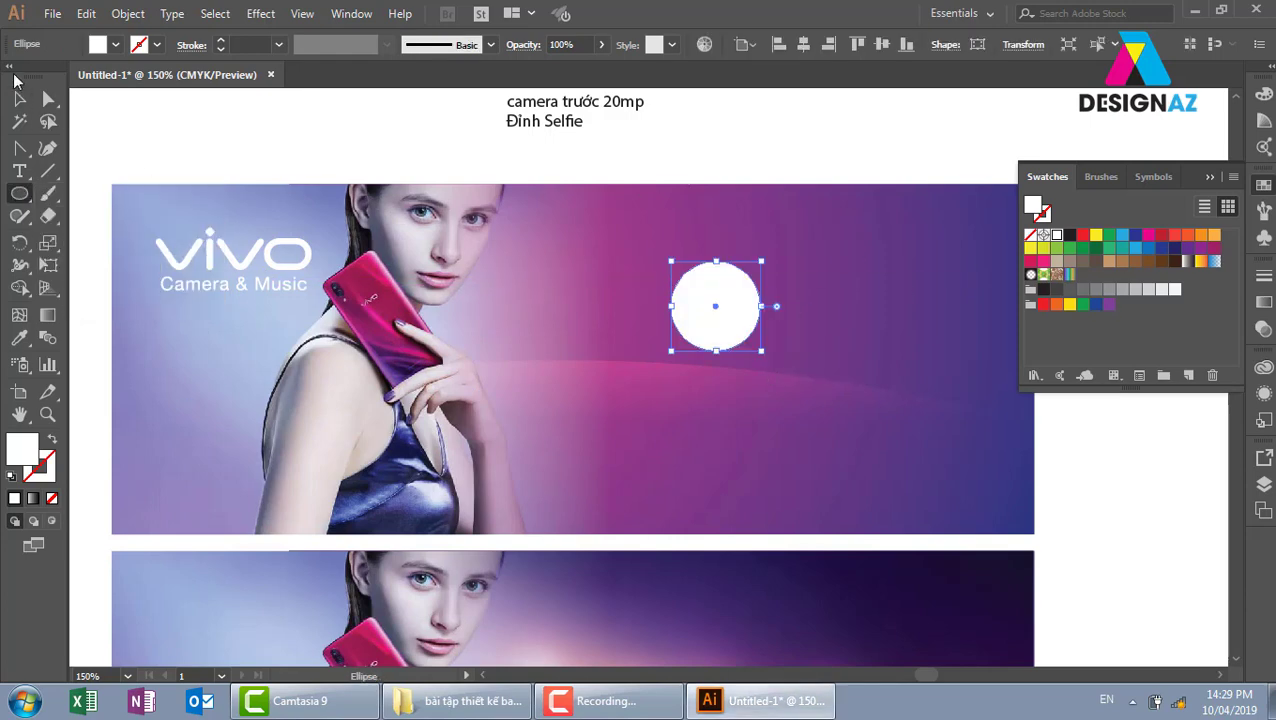
pyautogui.click(19, 98)
pyautogui.click(896, 148)
pyautogui.click(752, 306)
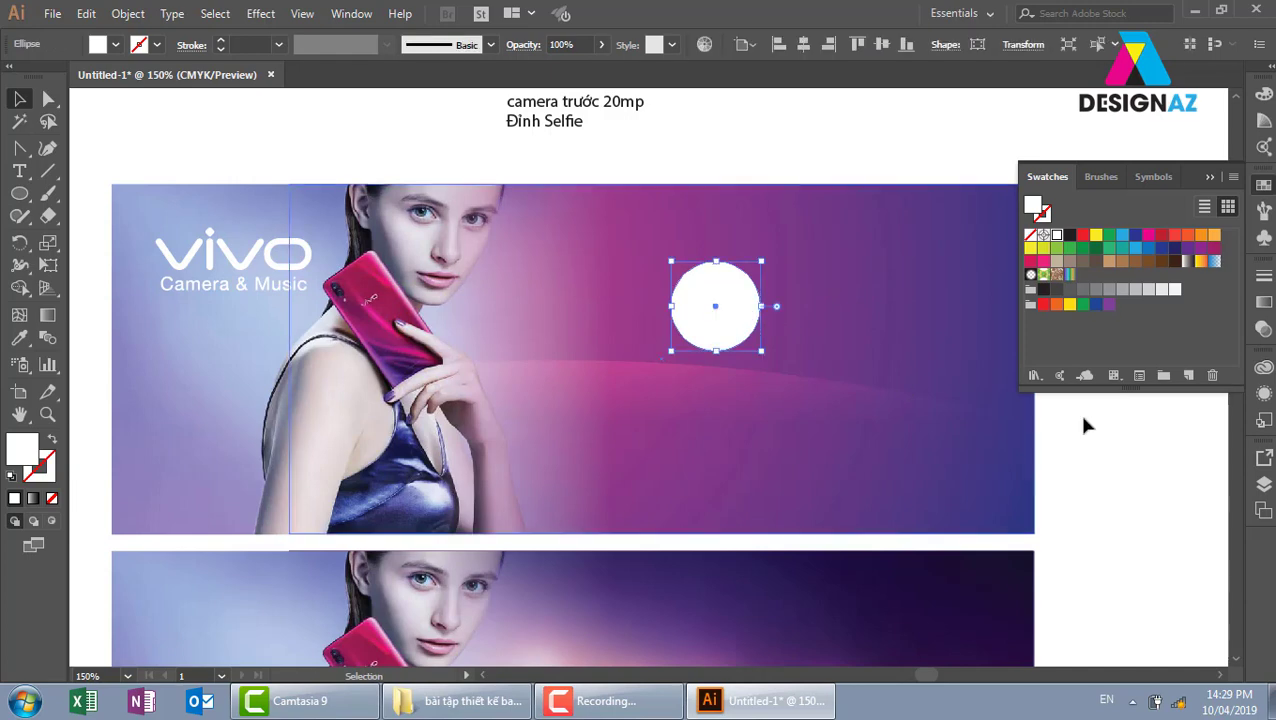
# - Give the circle an unclipped opacity mask and draw a covering rectangle inside it
pyautogui.click(1263, 328)
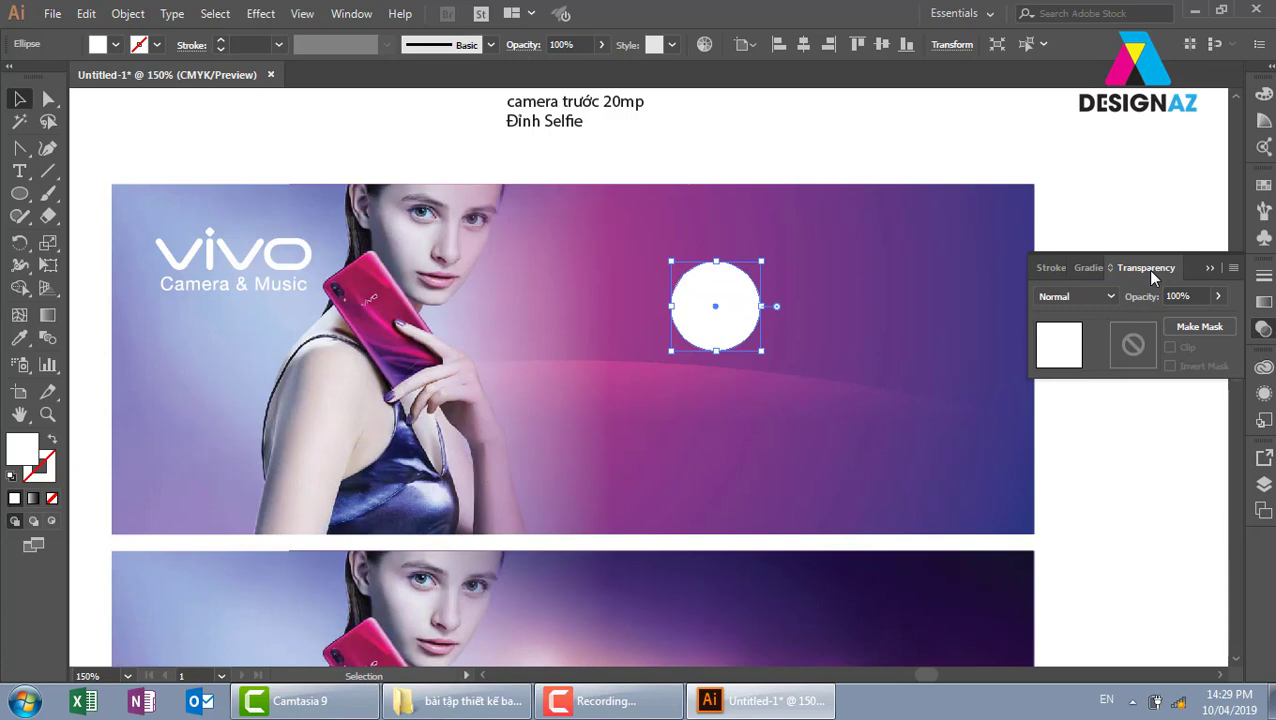
pyautogui.doubleClick(1132, 358)
pyautogui.click(1170, 348)
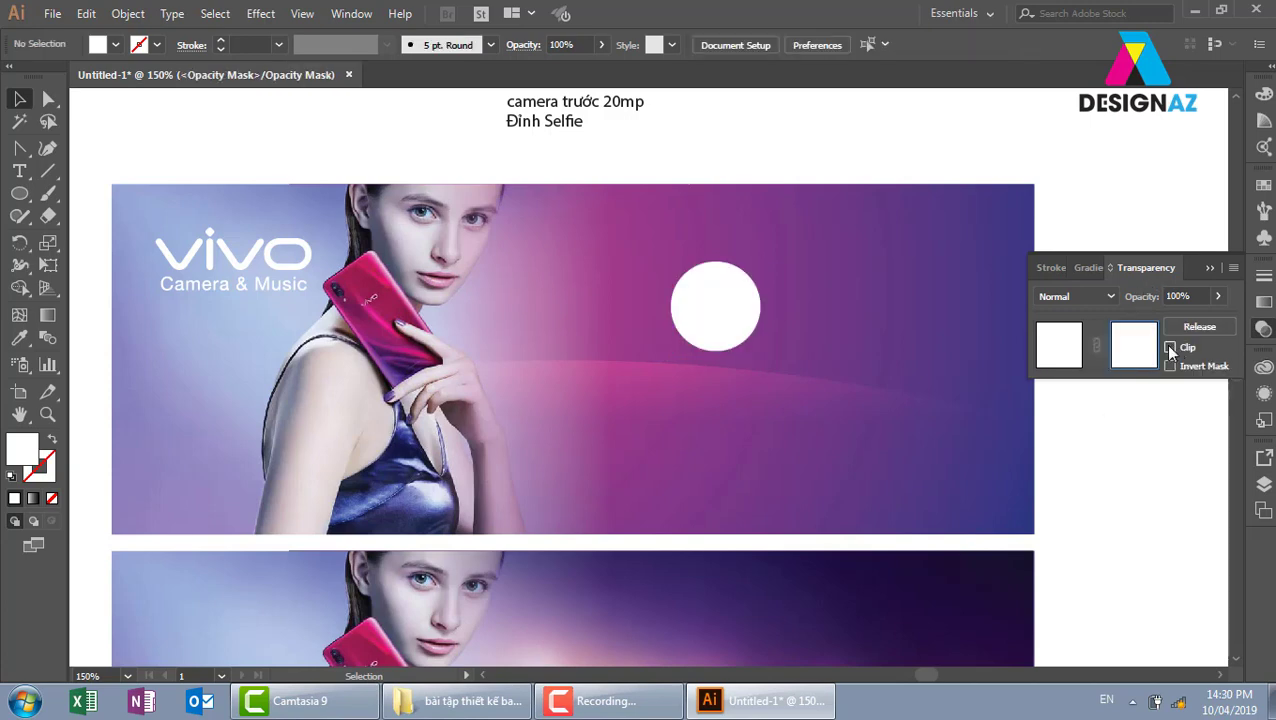
pyautogui.click(20, 194)
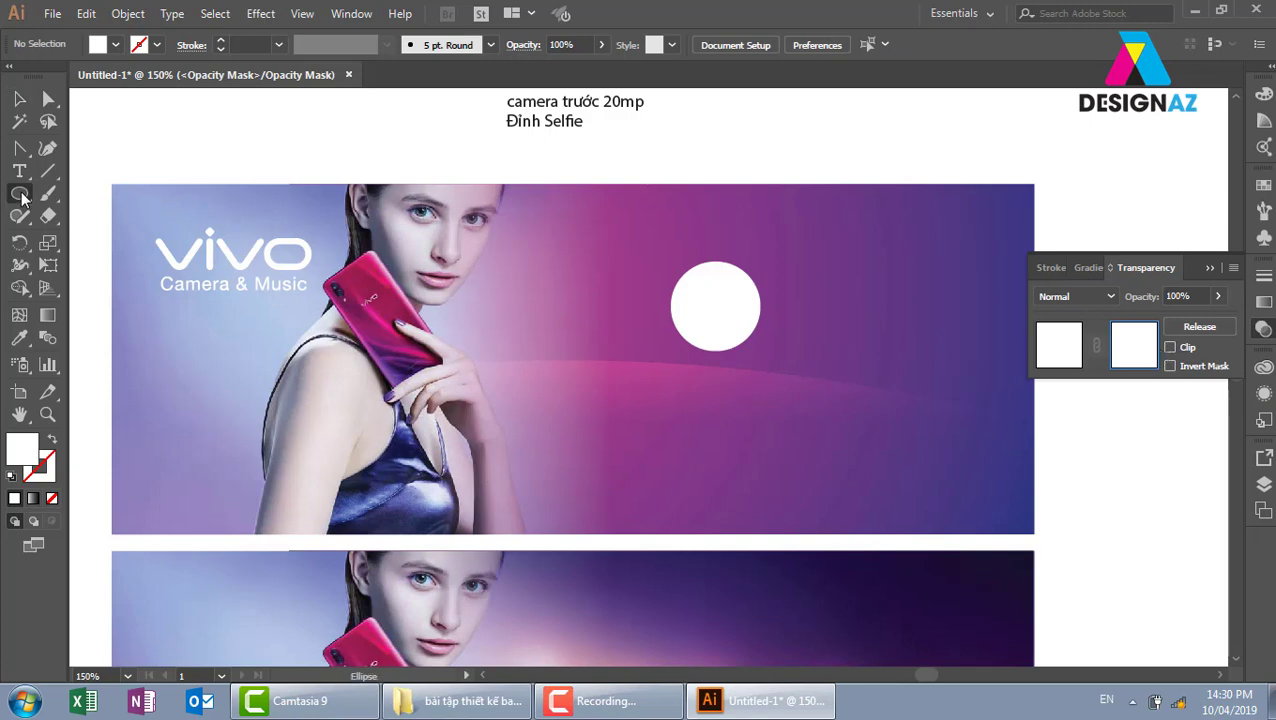
pyautogui.moveTo(27, 198); pyautogui.dragTo(80, 191)
pyautogui.moveTo(657, 247); pyautogui.dragTo(771, 360)
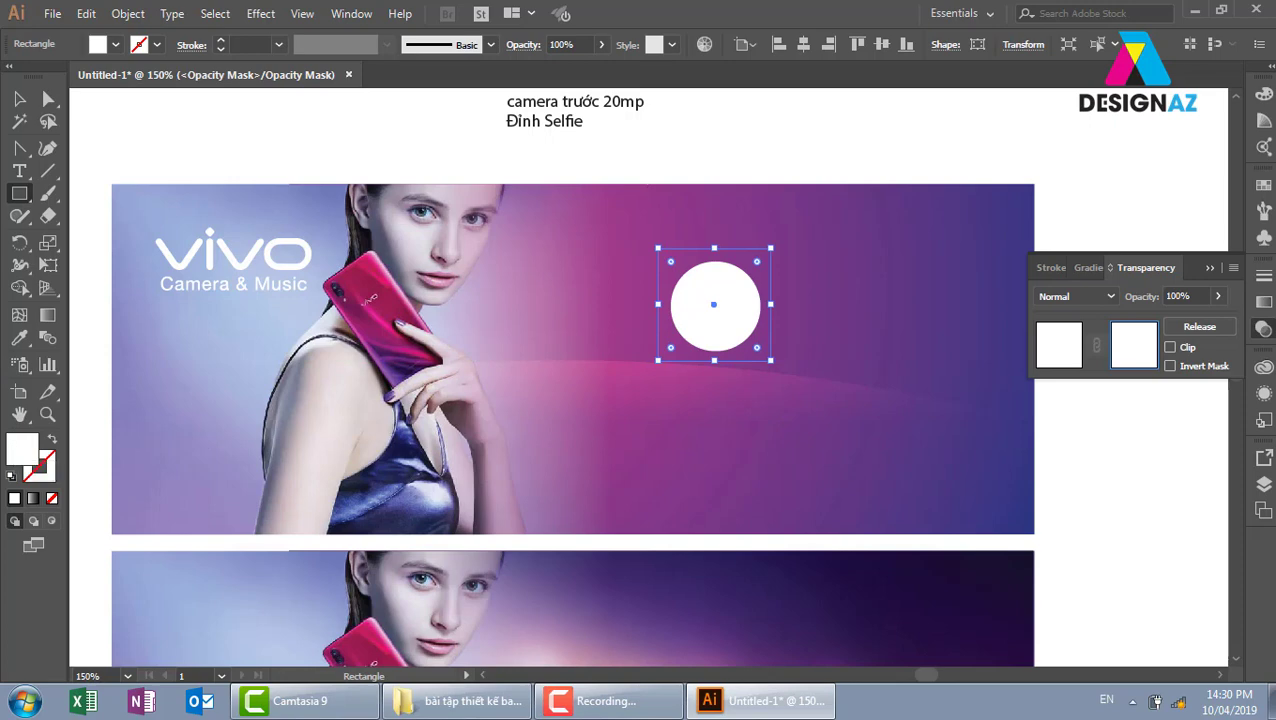
# - Fill the mask rectangle with a white-to-black gradient angled diagonally across the circle
pyautogui.click(1263, 185)
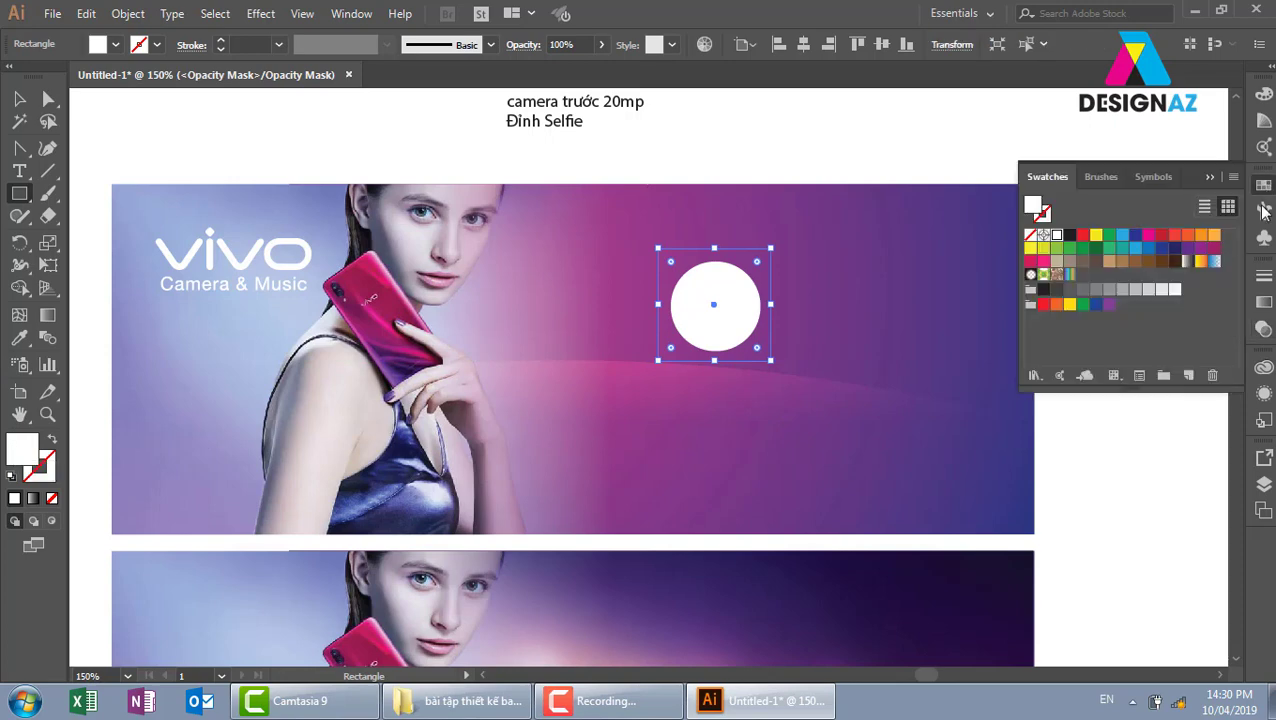
pyautogui.click(1188, 262)
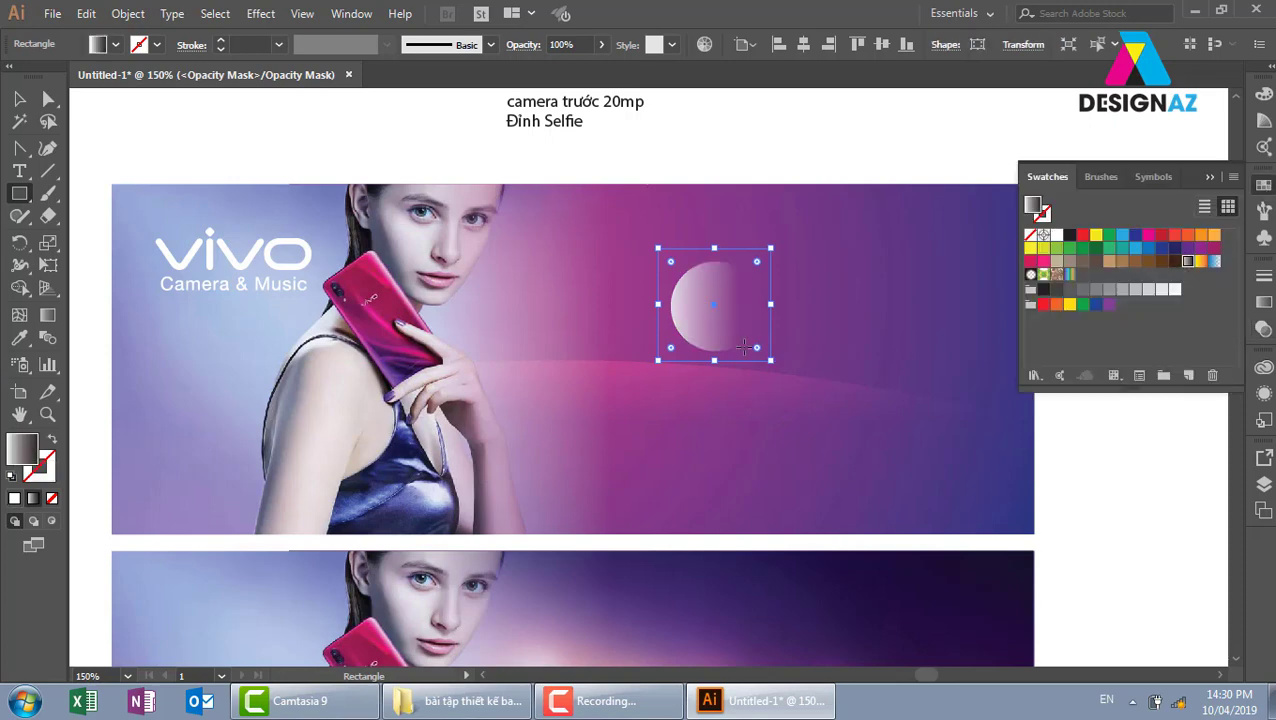
pyautogui.click(1263, 330)
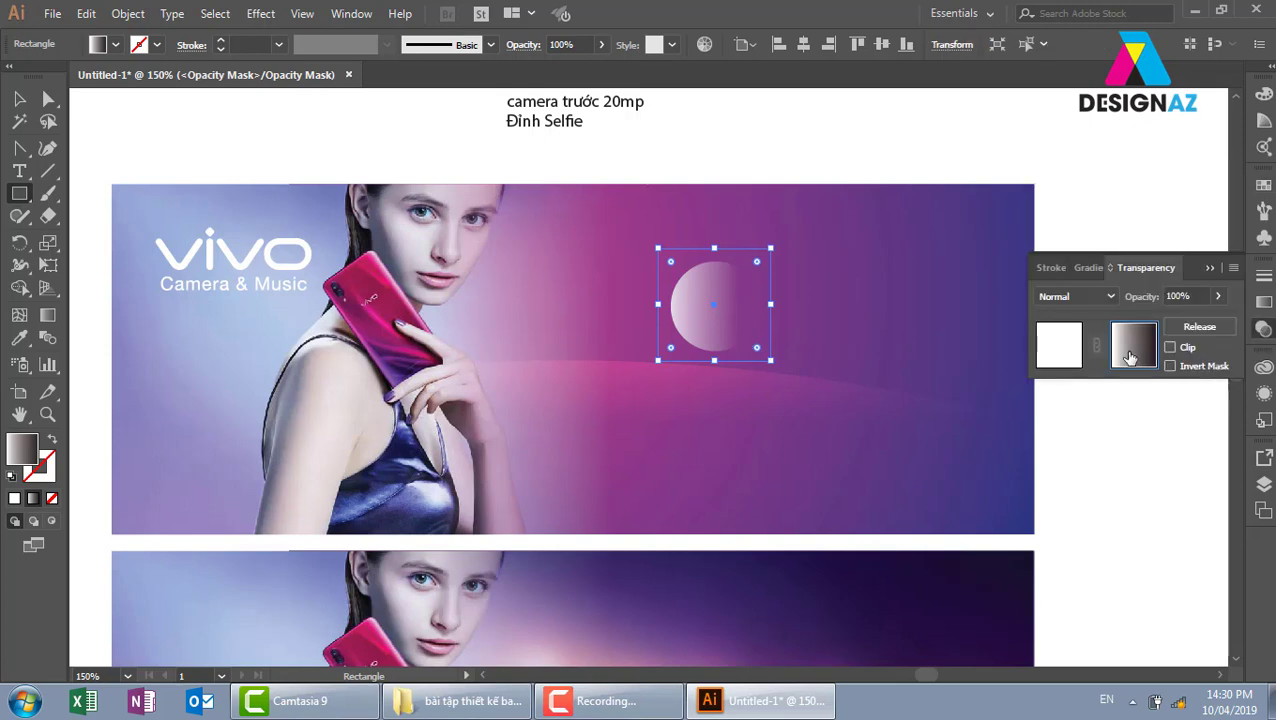
pyautogui.press('g')
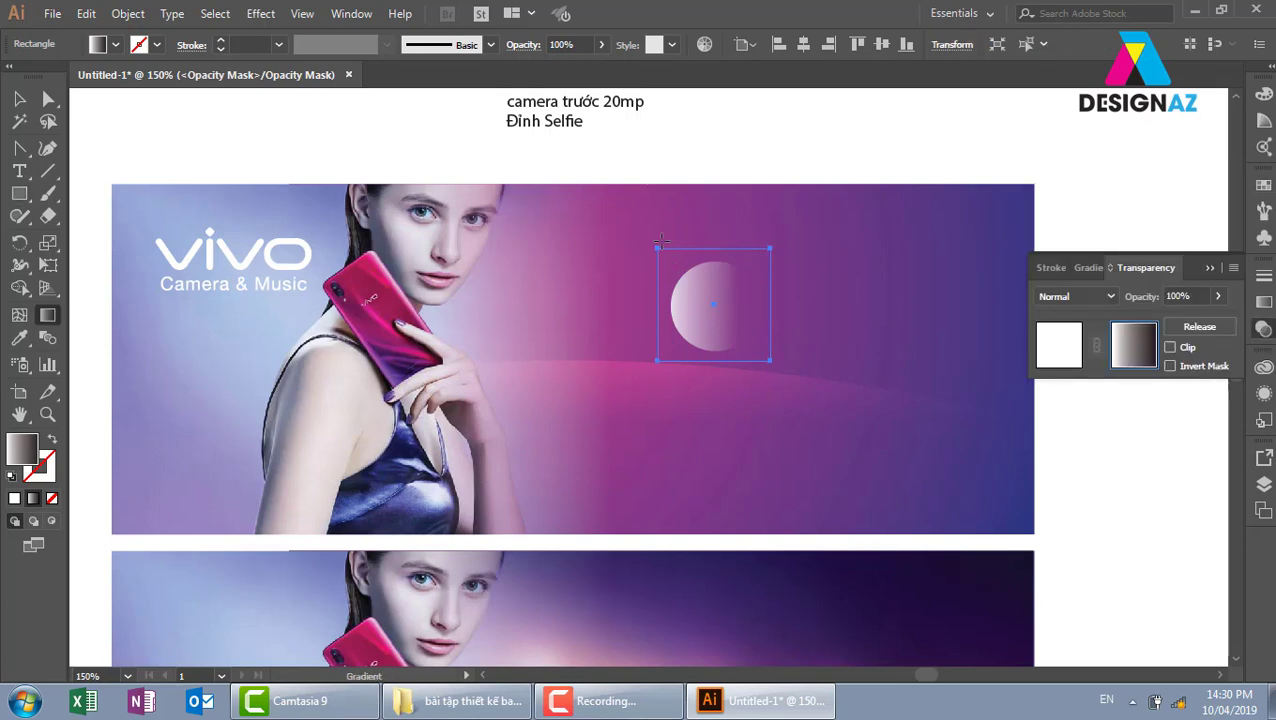
pyautogui.moveTo(660, 240); pyautogui.dragTo(755, 370)
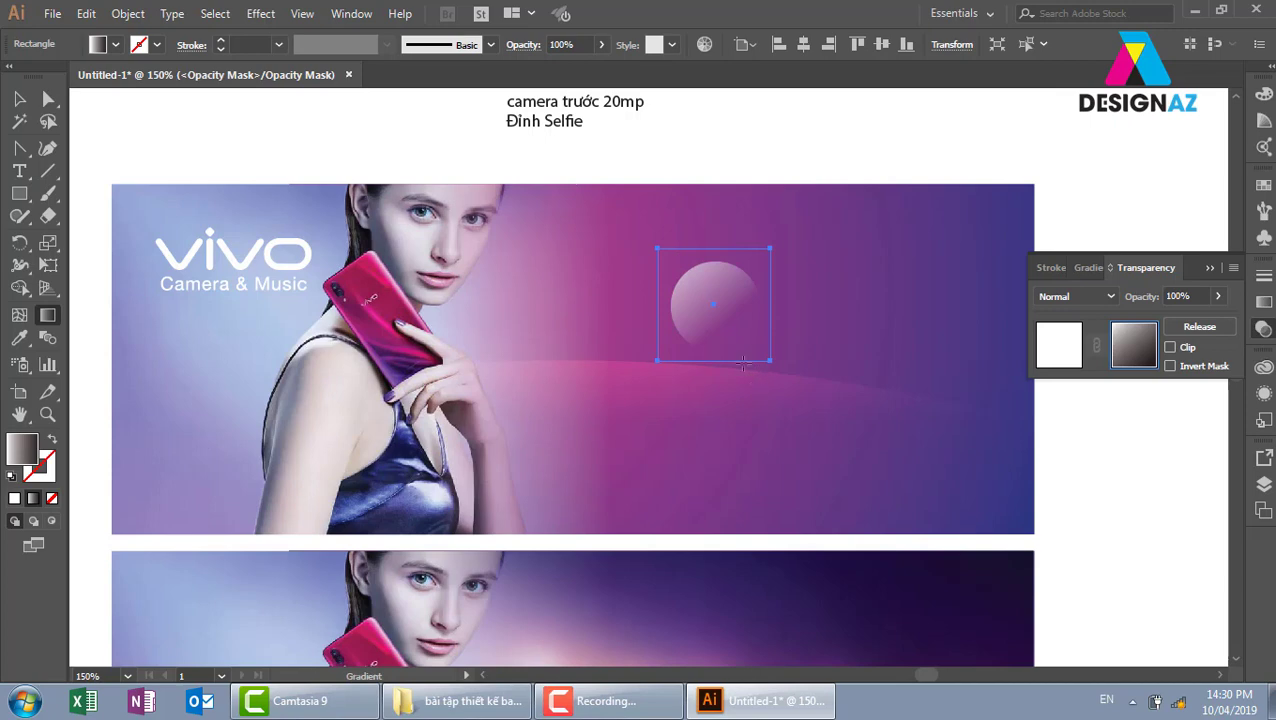
pyautogui.moveTo(612, 216); pyautogui.dragTo(760, 358)
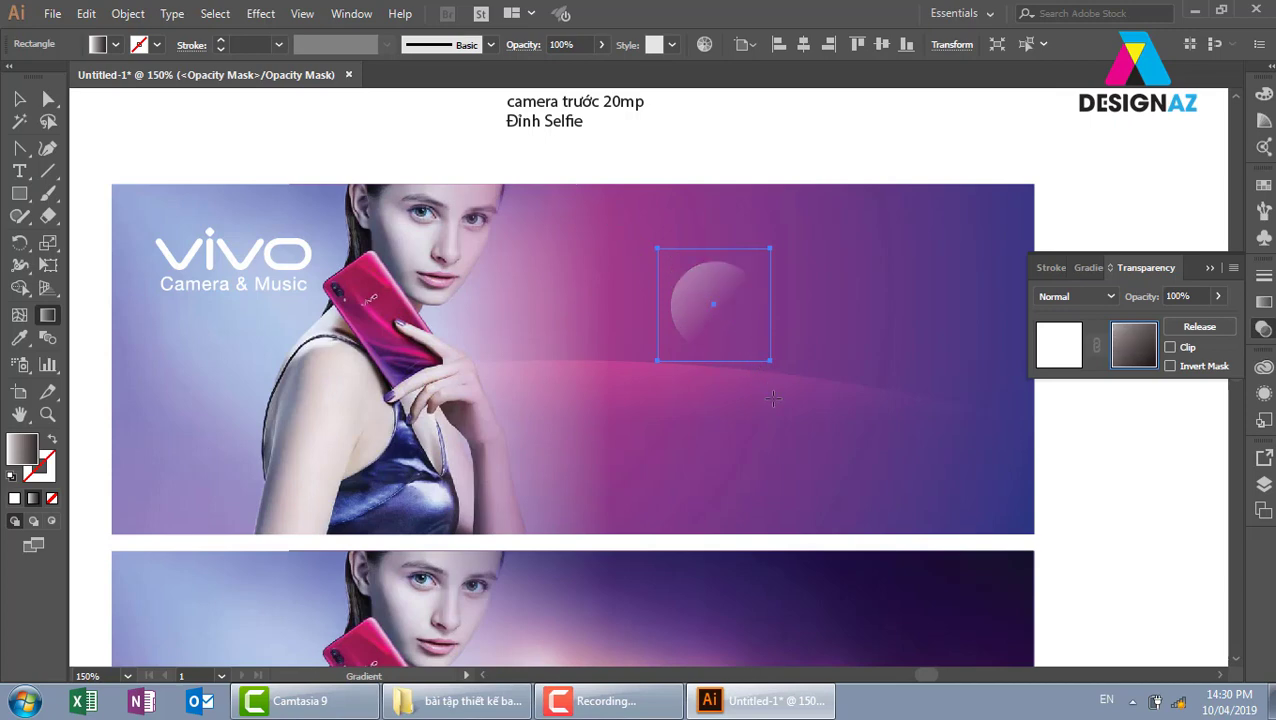
pyautogui.click(1263, 301)
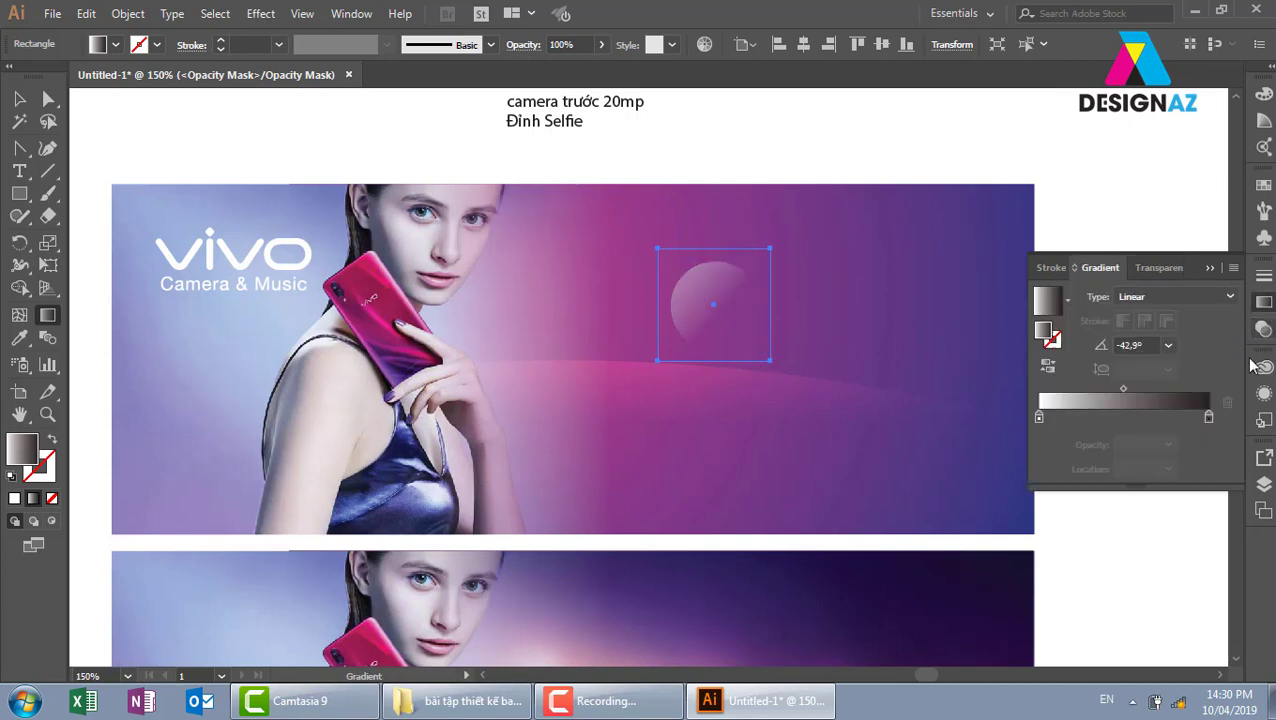
pyautogui.click(1208, 416)
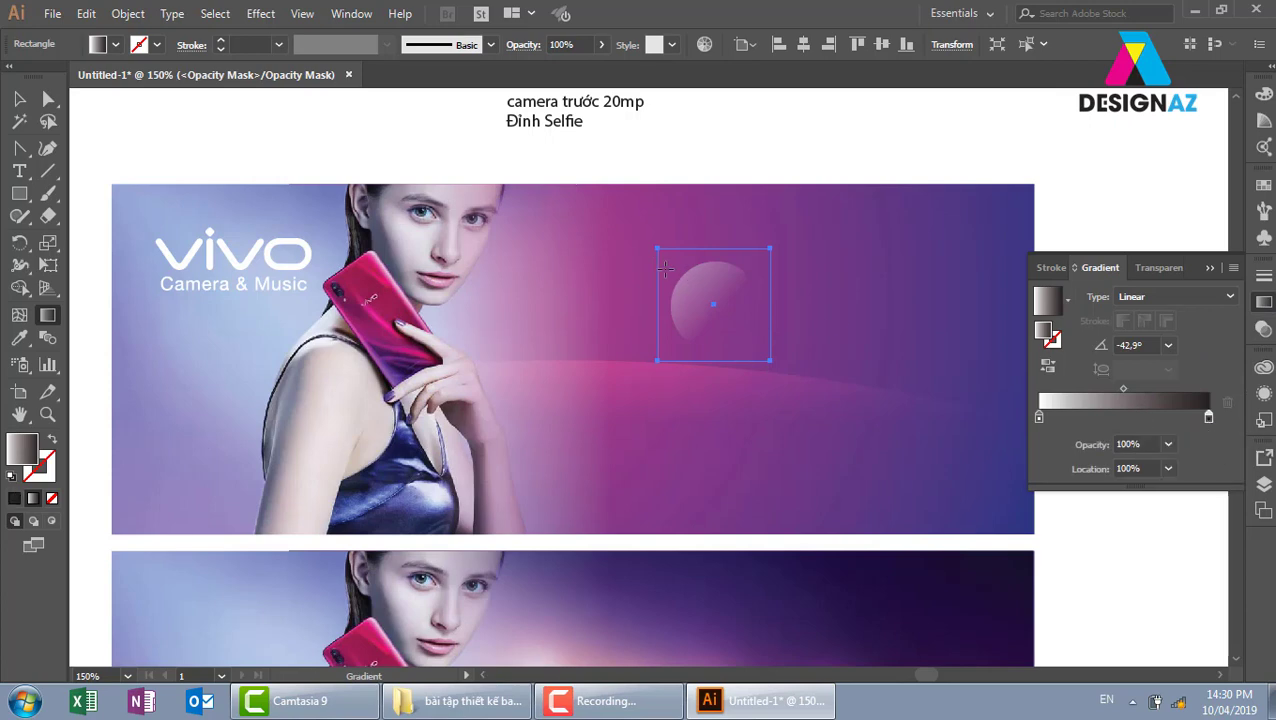
pyautogui.moveTo(644, 228); pyautogui.dragTo(791, 400)
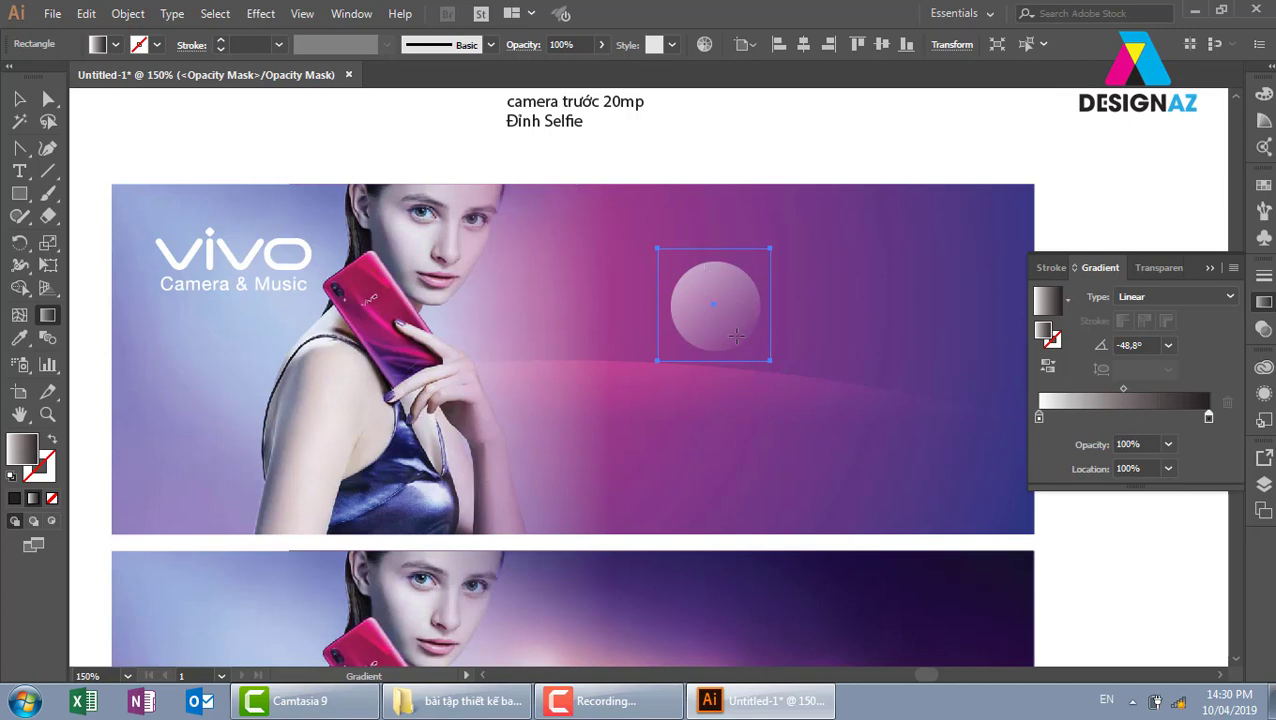
# - Exit mask editing and set the circle's blend mode to Overlay
pyautogui.click(1263, 329)
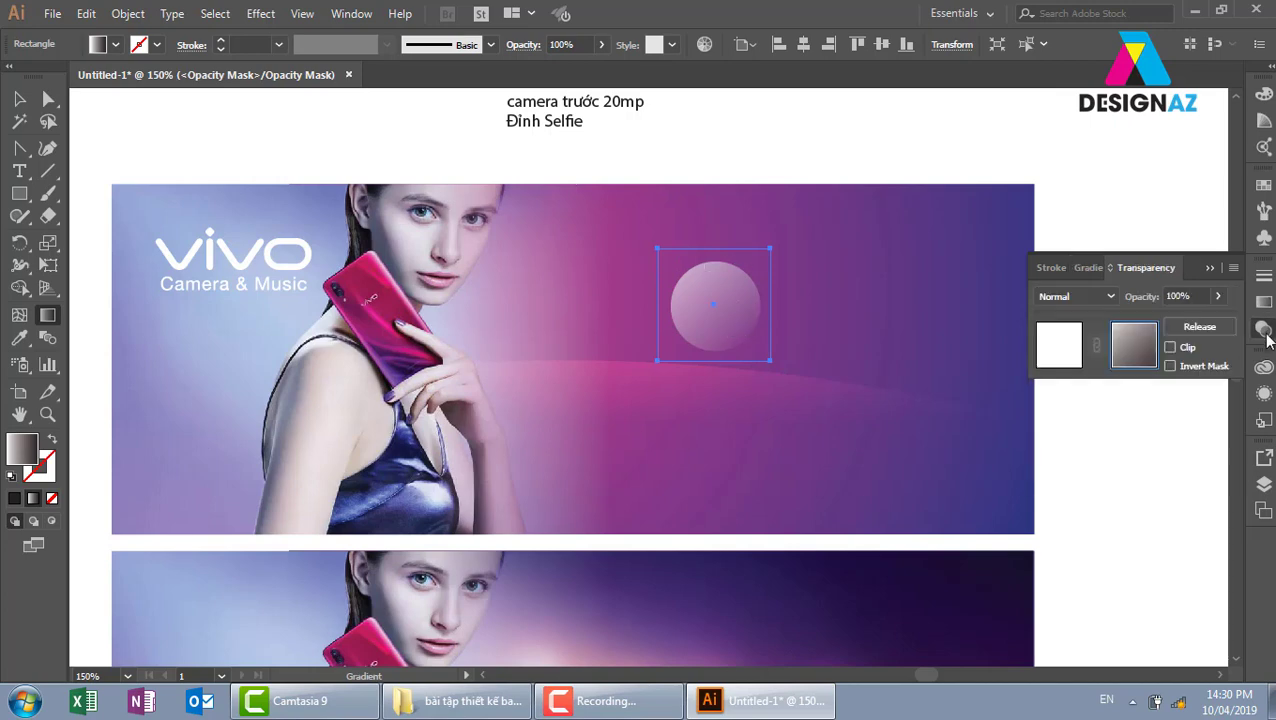
pyautogui.click(1059, 345)
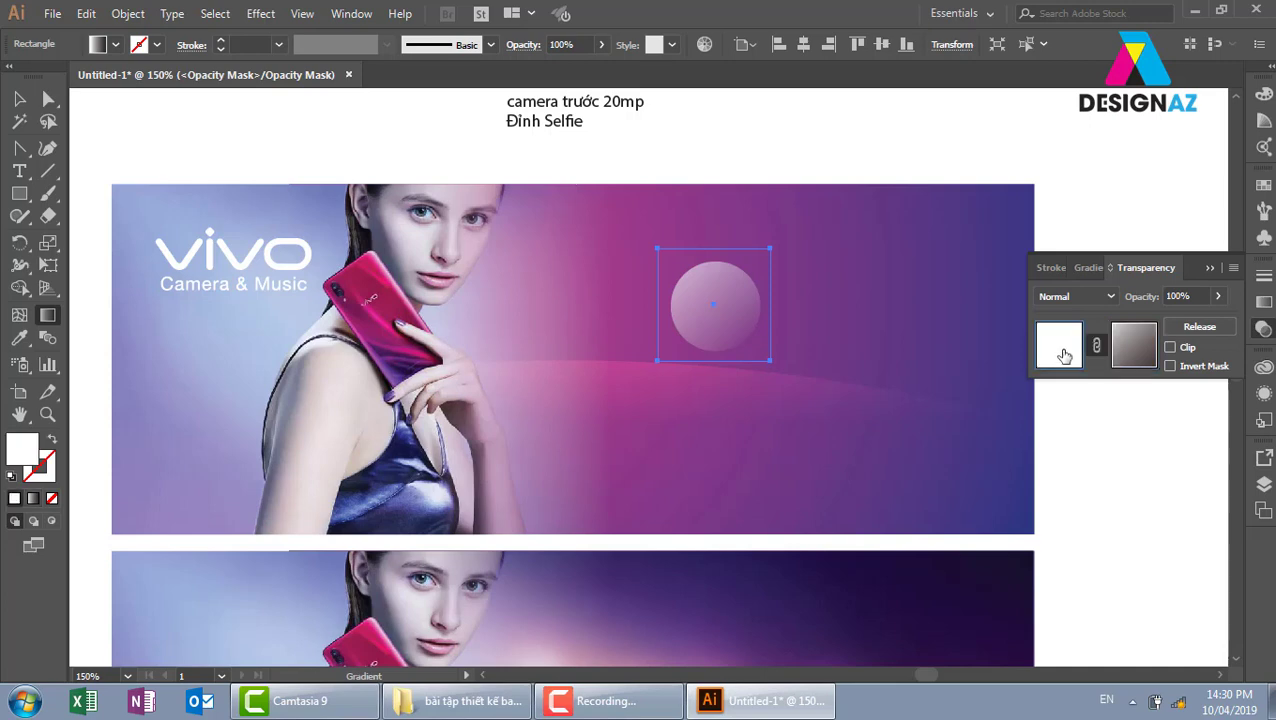
pyautogui.click(19, 98)
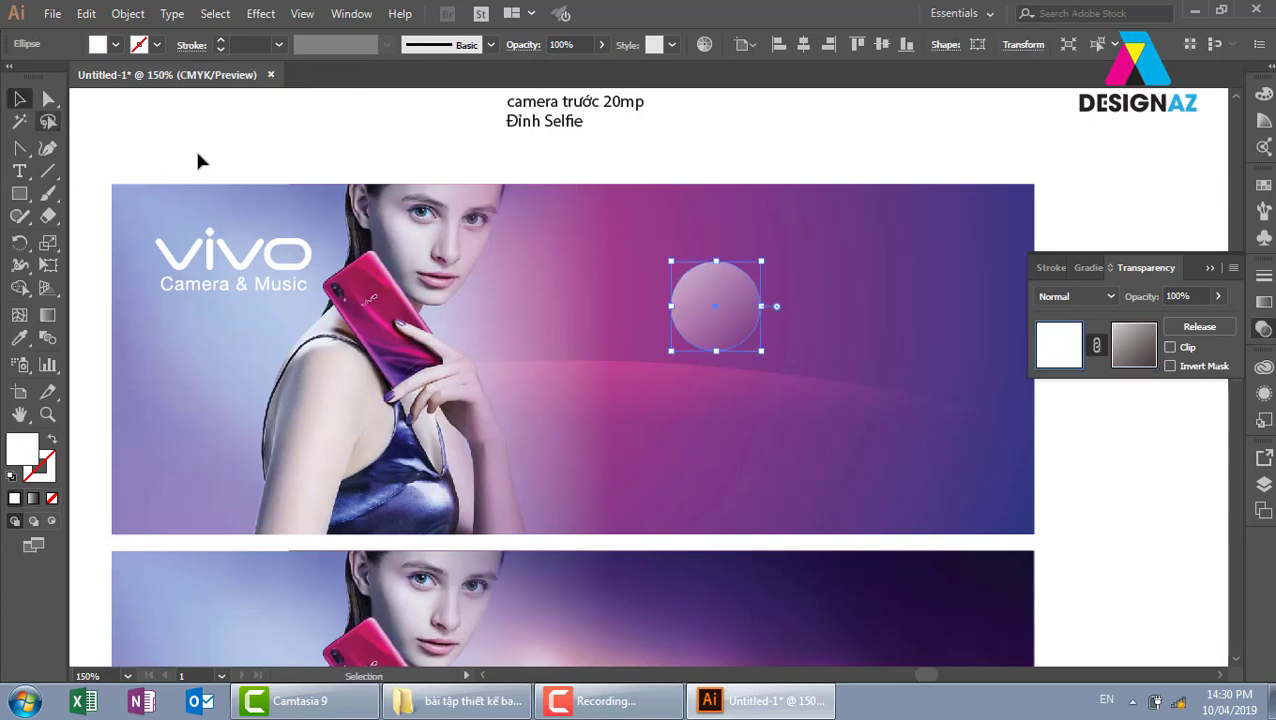
pyautogui.click(892, 110)
pyautogui.click(706, 332)
pyautogui.click(1097, 295)
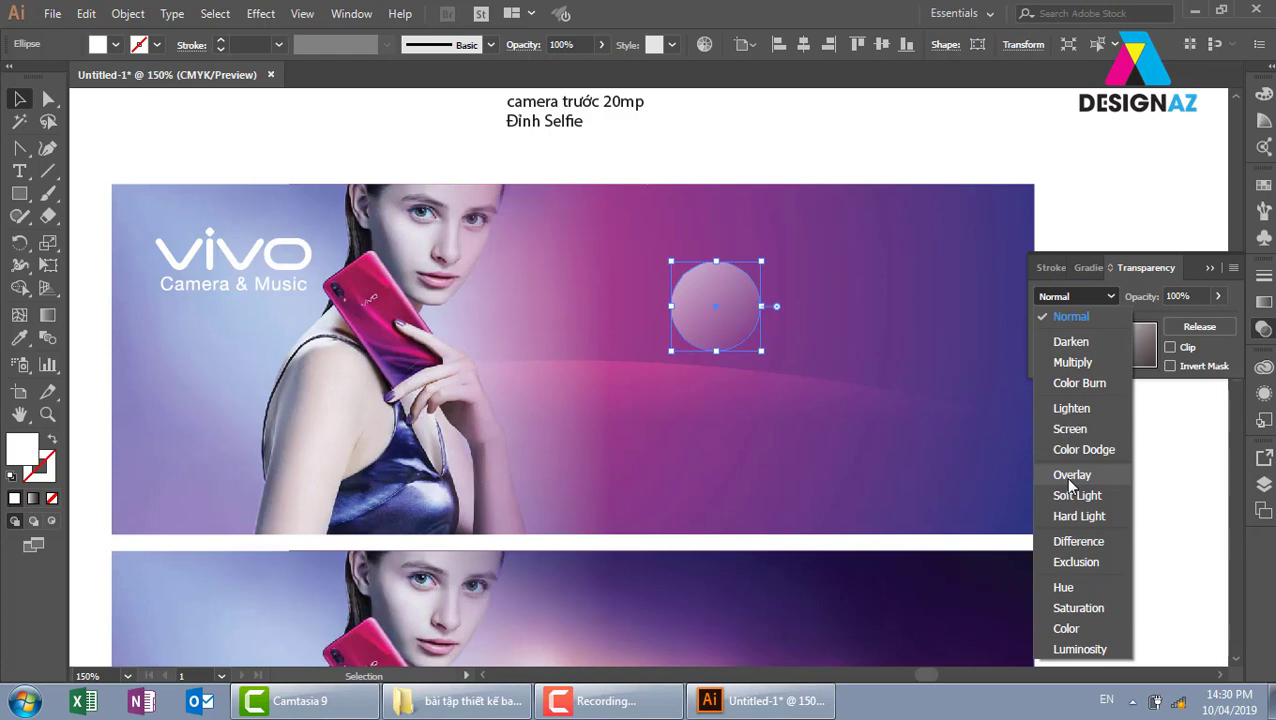
pyautogui.click(1068, 477)
pyautogui.click(885, 147)
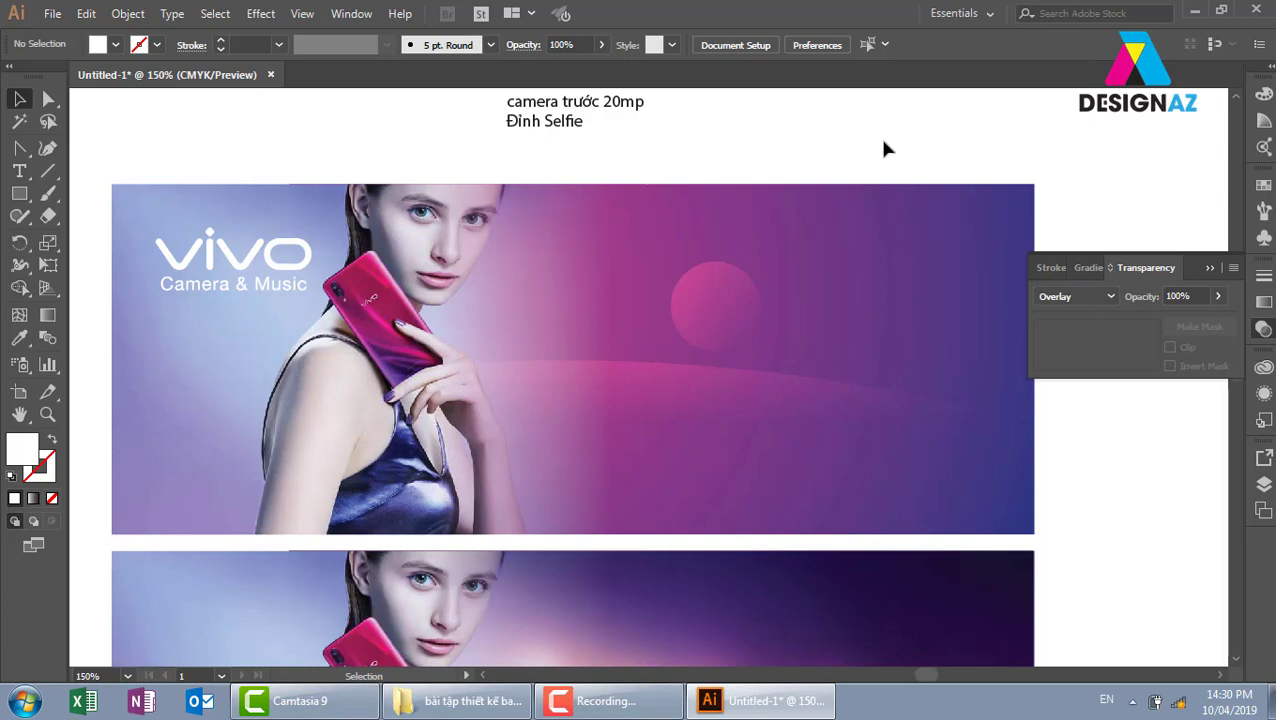
# - Reposition the small bokeh circle and set its opacity to 30%
pyautogui.moveTo(730, 300)
pyautogui.mouseDown()
pyautogui.moveTo(628, 331)
pyautogui.moveTo(675, 280)
pyautogui.mouseUp()
pyautogui.moveTo(675, 333)
pyautogui.mouseDown()
pyautogui.moveTo(833, 210)
pyautogui.moveTo(789, 260)
pyautogui.moveTo(707, 296)
pyautogui.moveTo(752, 328)
pyautogui.moveTo(676, 328)
pyautogui.mouseUp()
pyautogui.hotkey('ctrl', 'z')
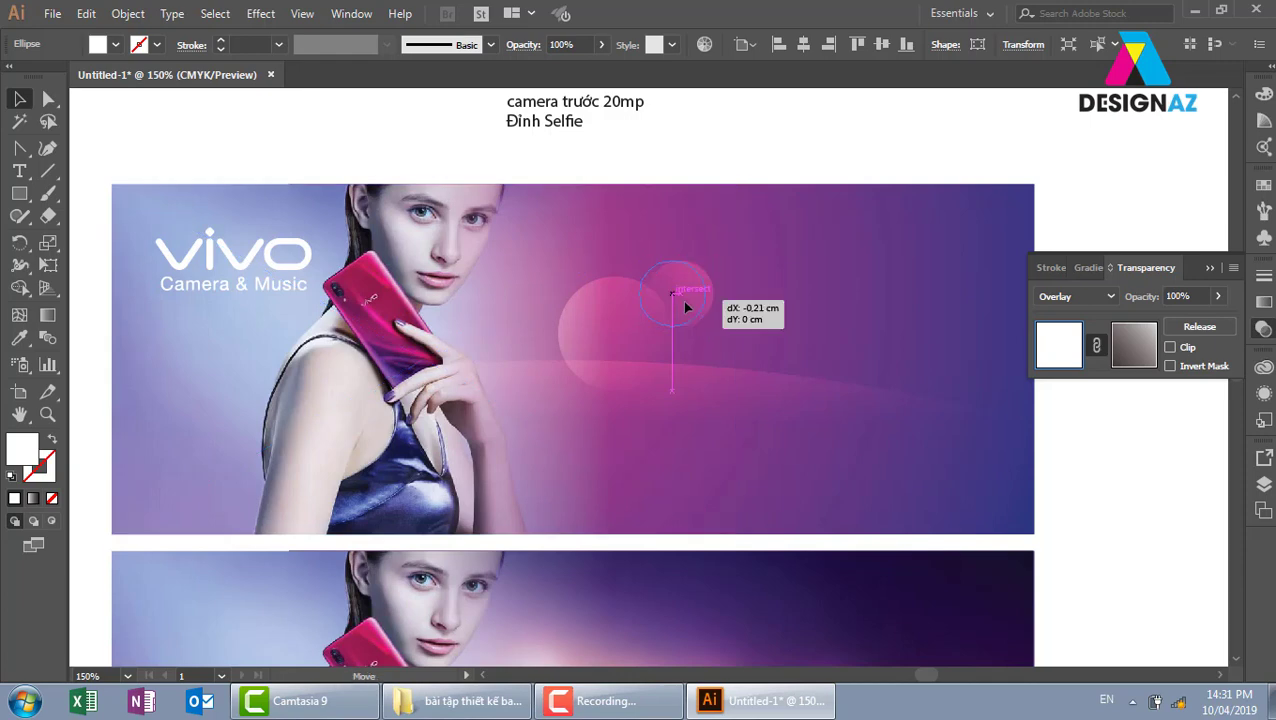
pyautogui.click(562, 44)
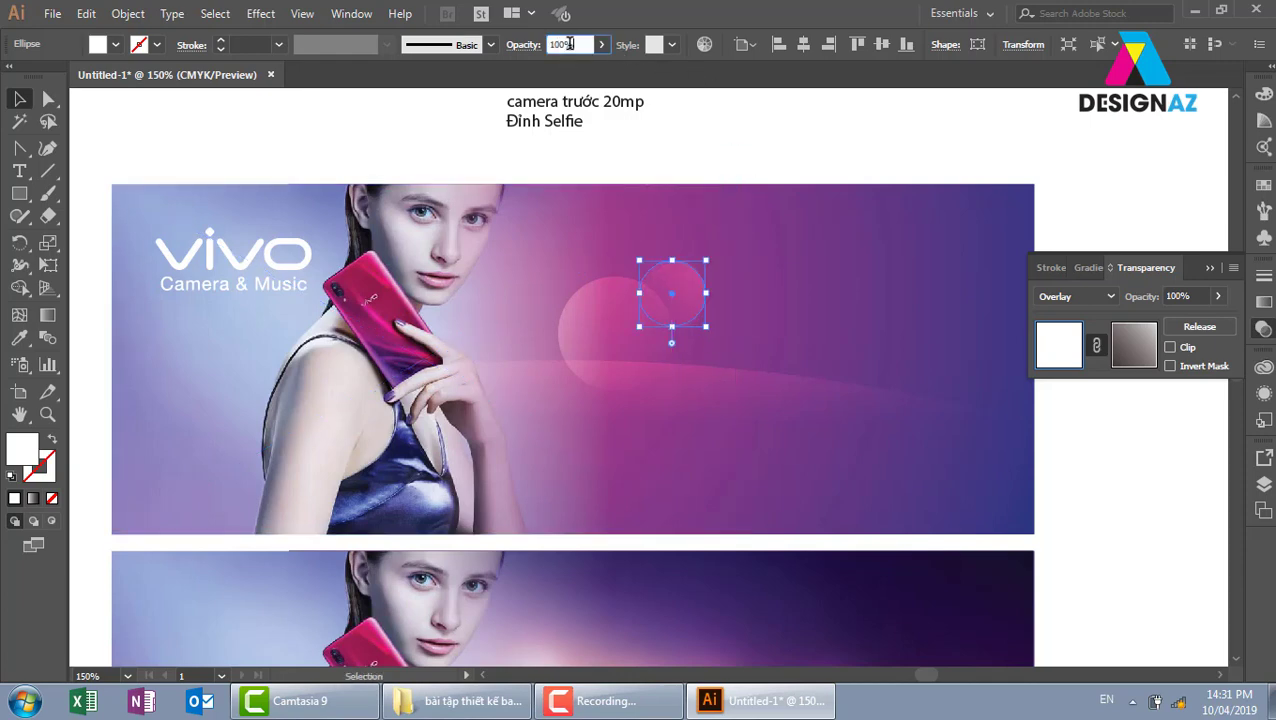
pyautogui.write('30')
pyautogui.press('Return')
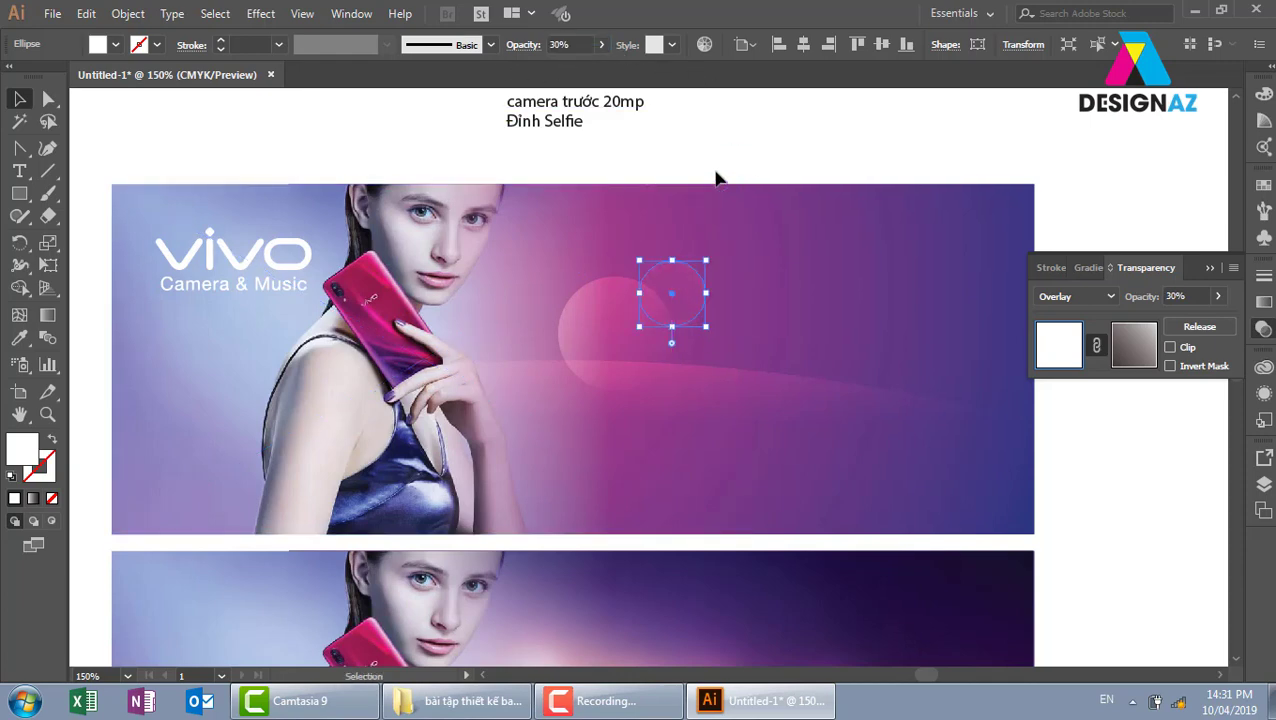
pyautogui.click(760, 210)
# - Set the larger faint circle's opacity to 20%
pyautogui.click(638, 356)
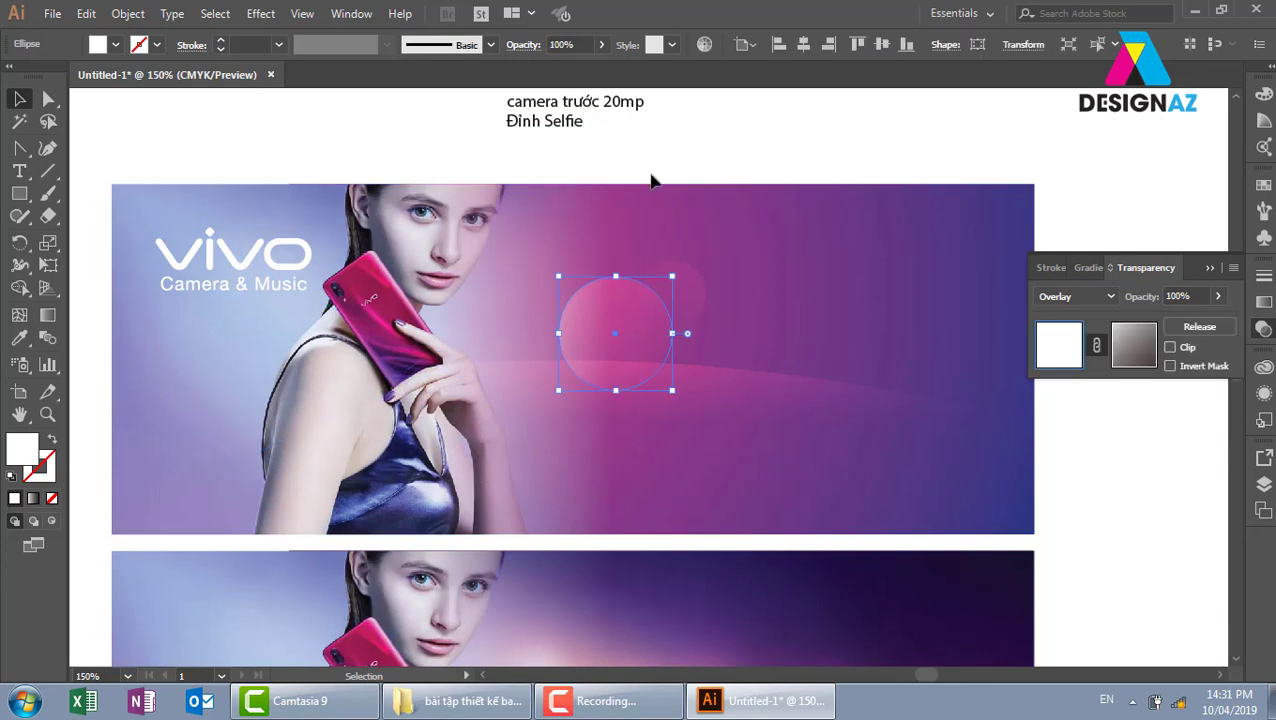
pyautogui.click(562, 44)
pyautogui.write('0')
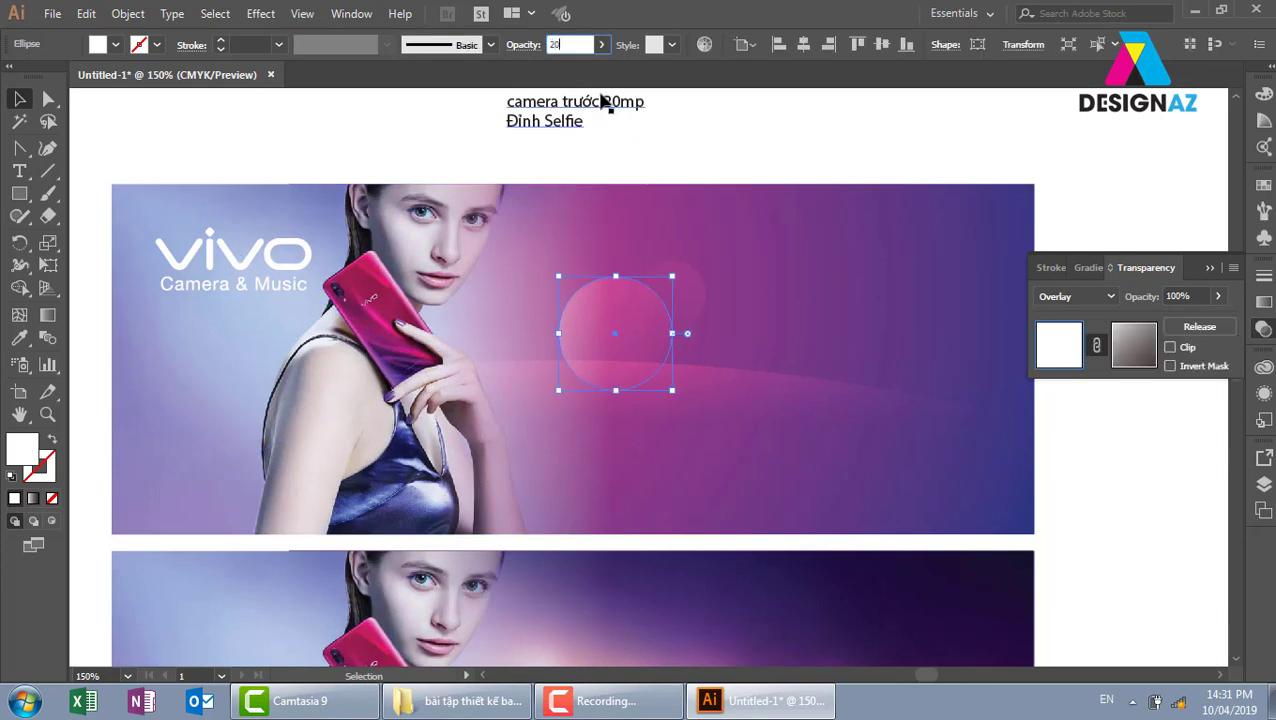
pyautogui.press('Return')
pyautogui.click(740, 150)
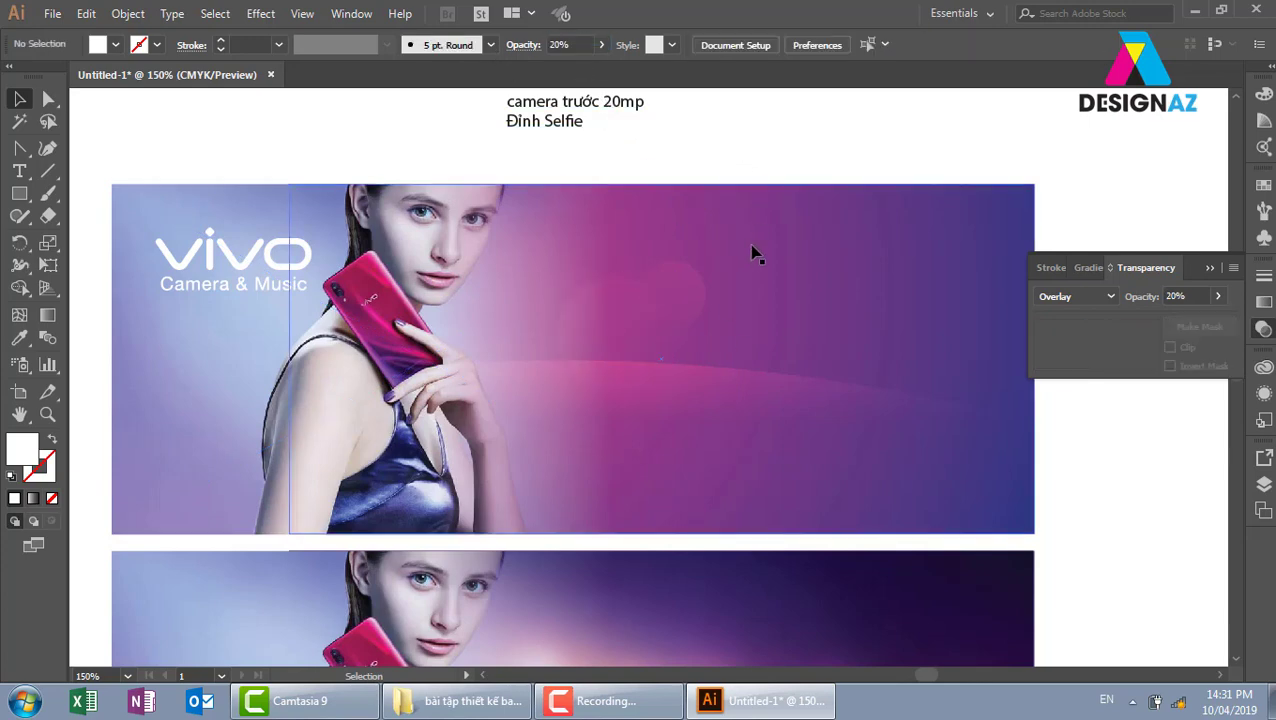
# - Move a circle to the top-right, enlarge it, and set 80% opacity
pyautogui.click(686, 310)
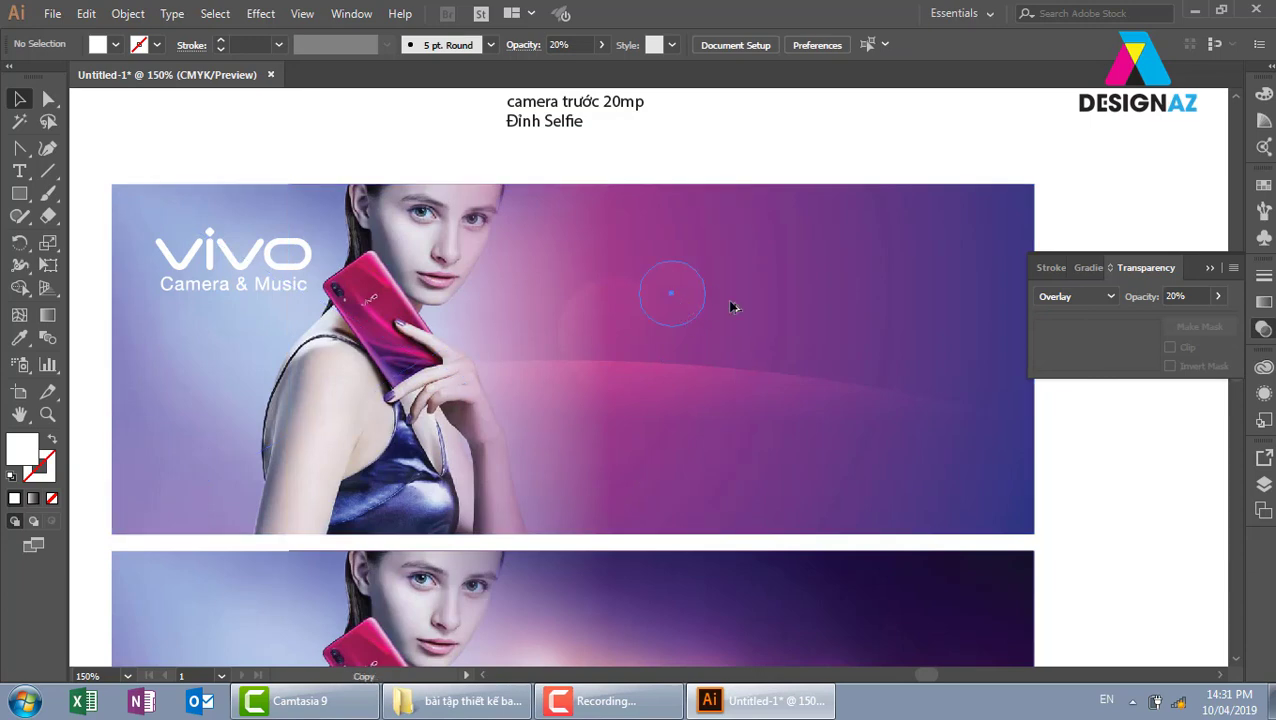
pyautogui.moveTo(686, 310)
pyautogui.mouseDown()
pyautogui.moveTo(849, 290)
pyautogui.moveTo(912, 185)
pyautogui.moveTo(960, 225)
pyautogui.mouseUp()
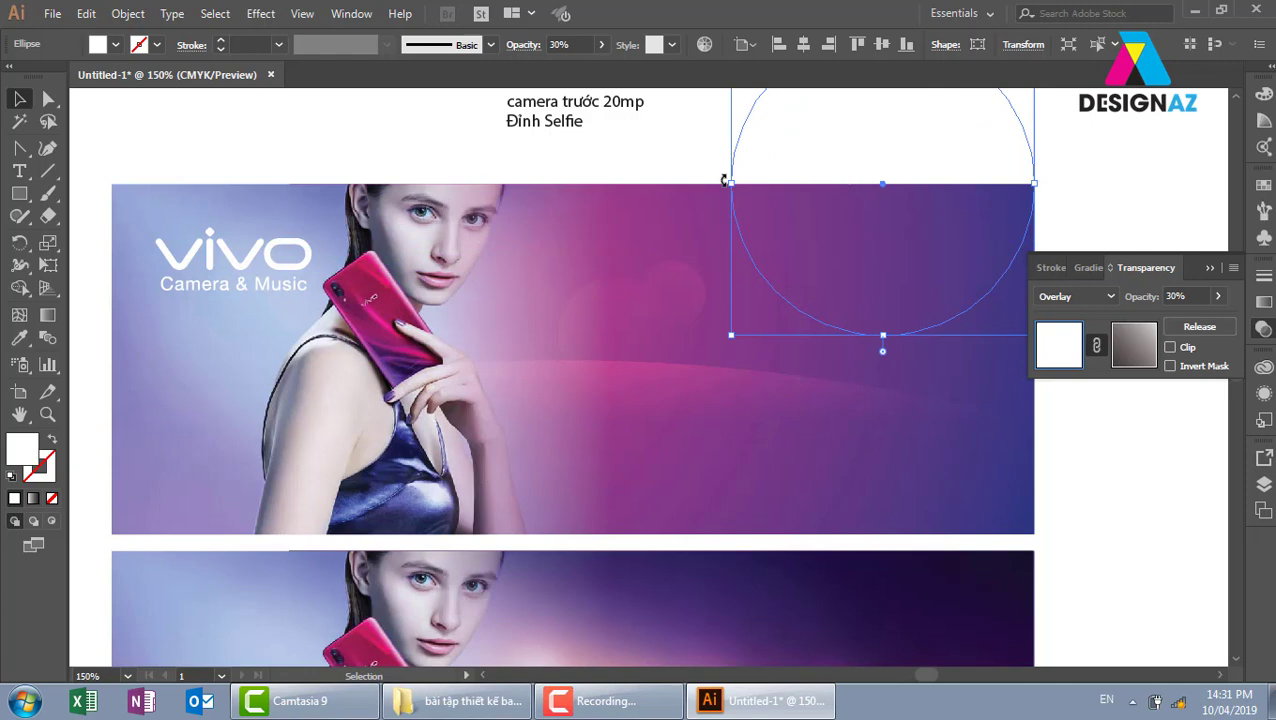
pyautogui.doubleClick(584, 44)
pyautogui.write('80')
pyautogui.press('Return')
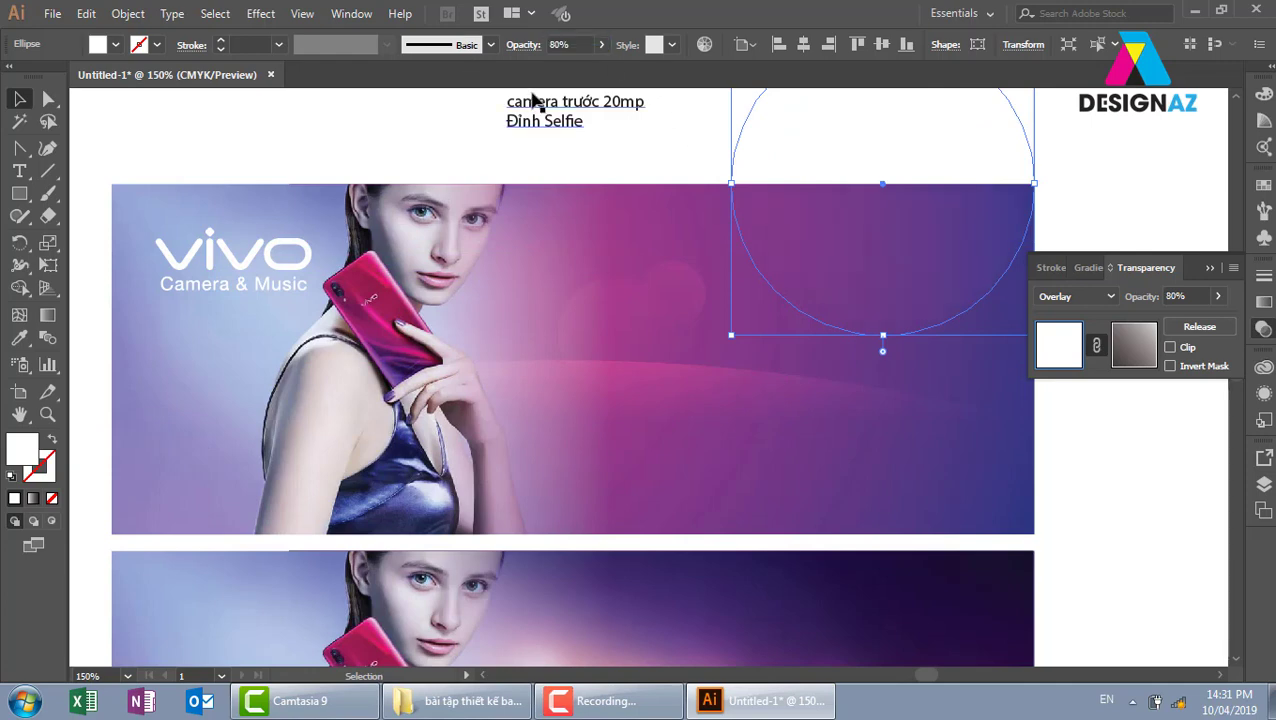
pyautogui.click(1118, 156)
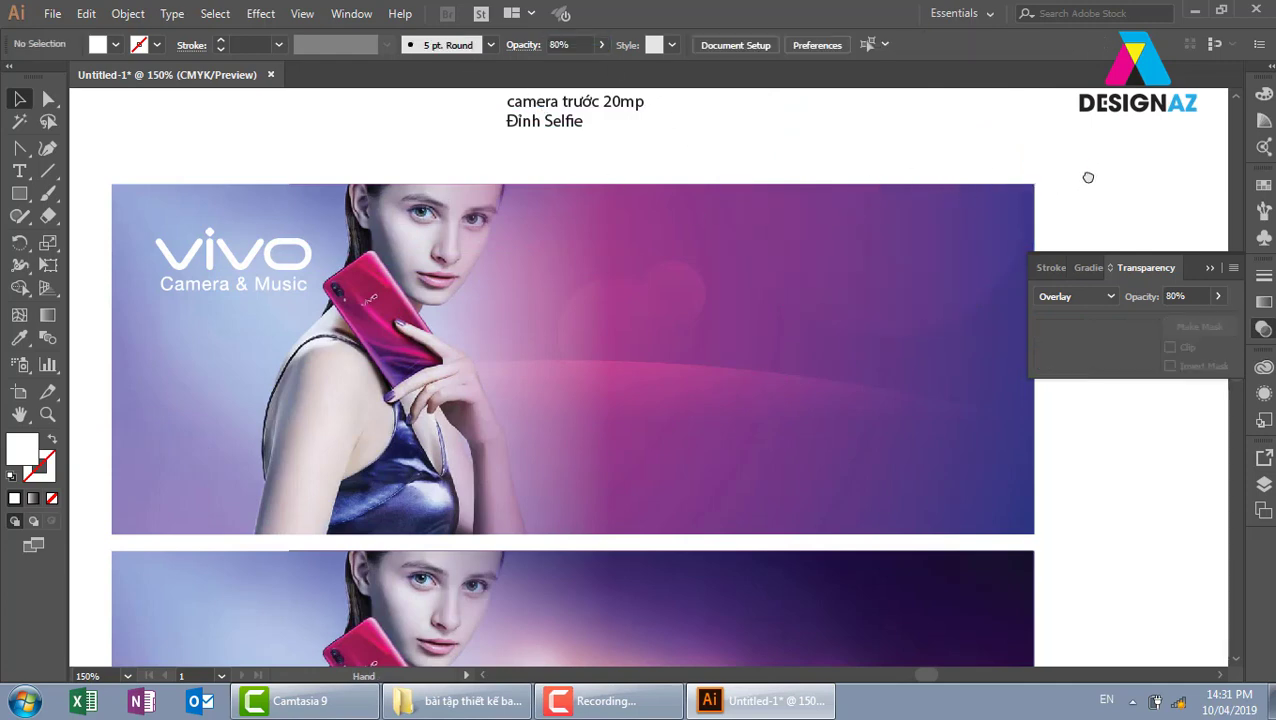
# - Rotate the big top-right circle
pyautogui.moveTo(1085, 176); pyautogui.dragTo(954, 185)
pyautogui.click(648, 120)
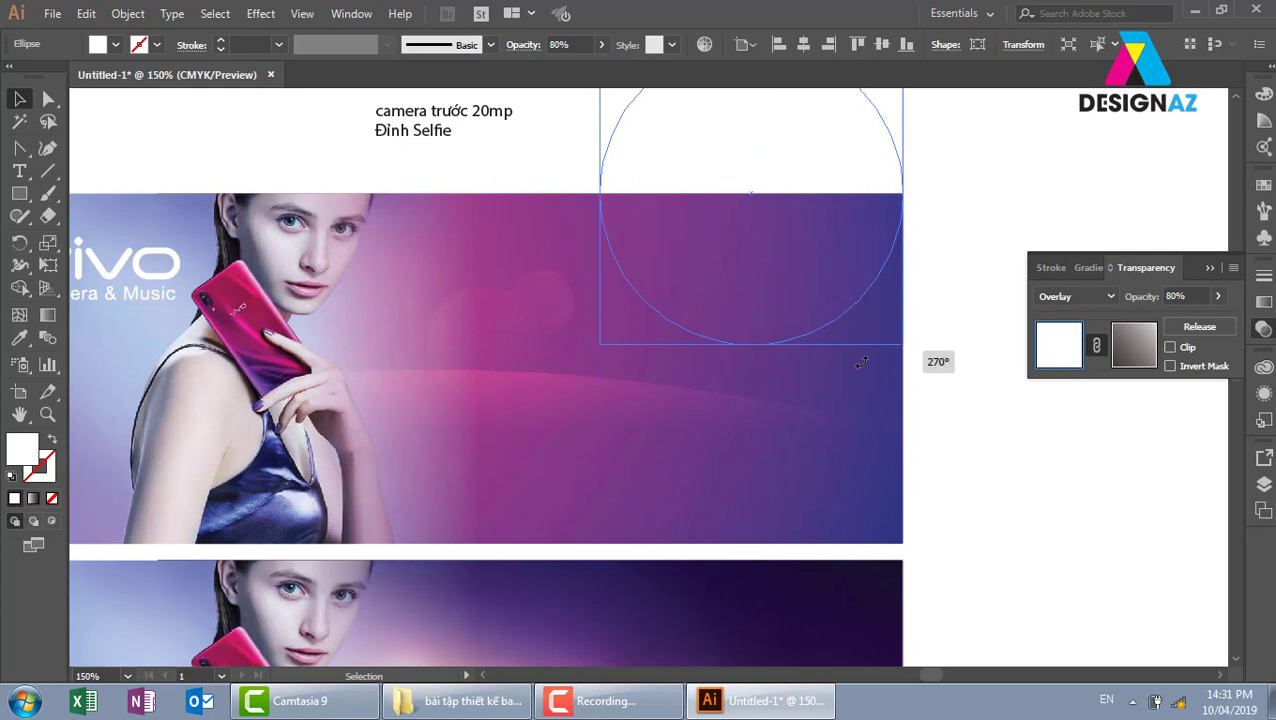
pyautogui.moveTo(913, 355); pyautogui.dragTo(952, 261)
pyautogui.click(1005, 178)
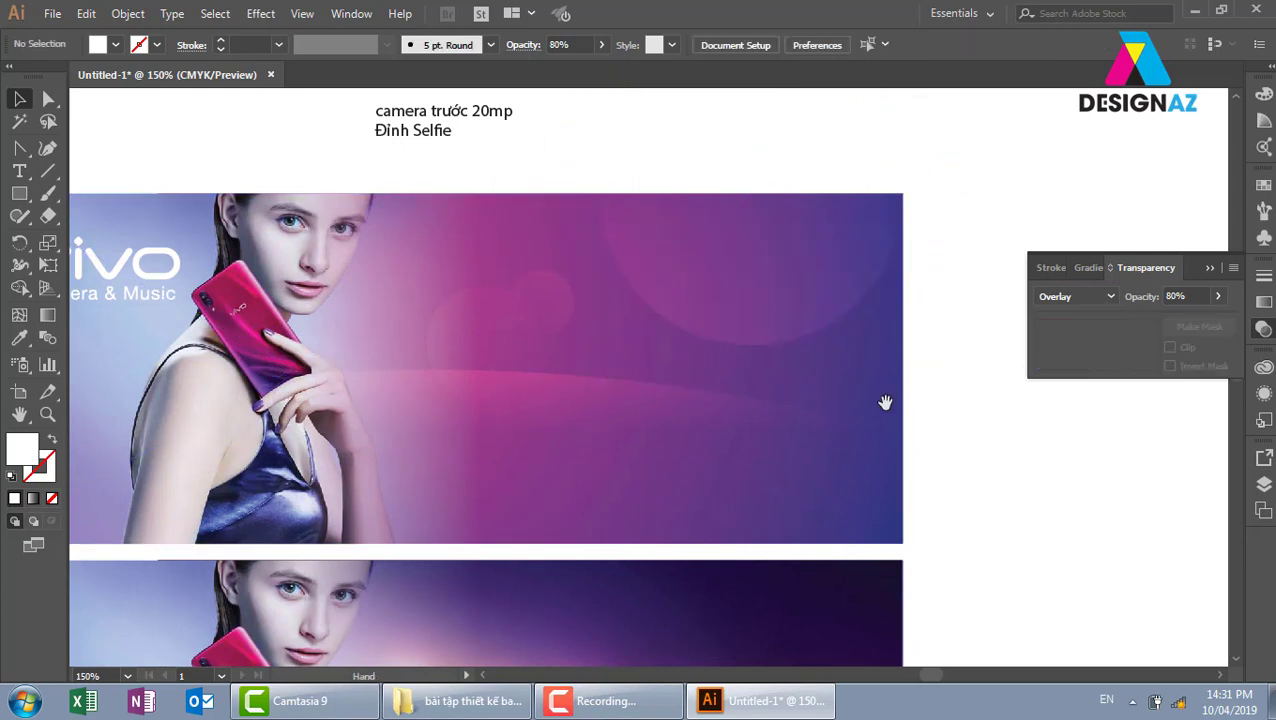
pyautogui.moveTo(885, 402); pyautogui.dragTo(937, 374)
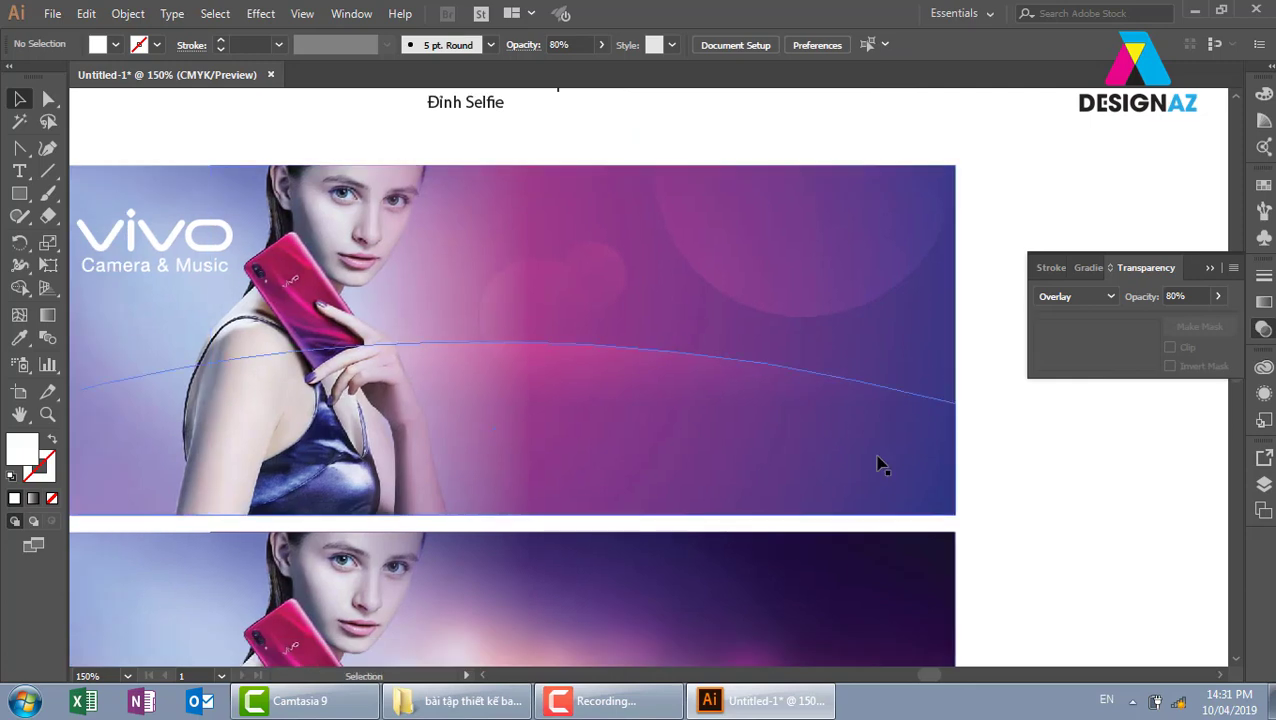
# - Set the mid-sized bokeh circle's opacity to 50%
pyautogui.click(530, 316)
pyautogui.click(575, 44)
pyautogui.write('5')
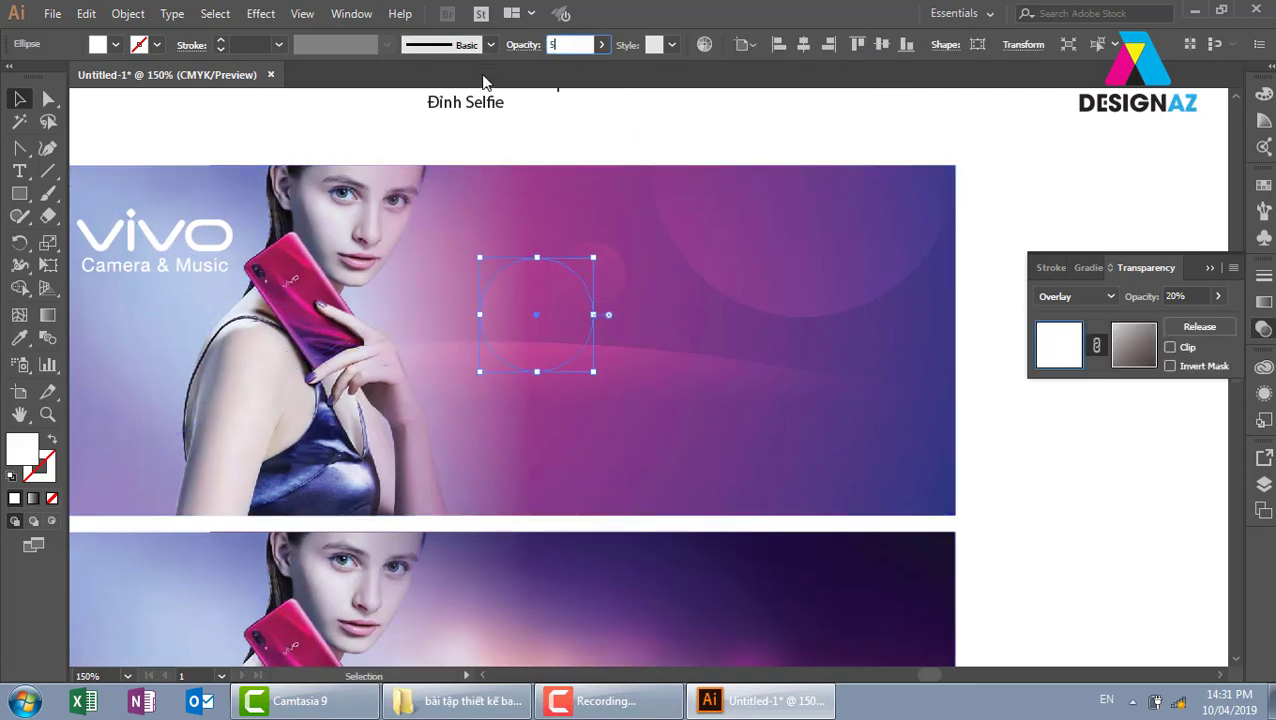
pyautogui.write('0')
pyautogui.press('Return')
pyautogui.click(1043, 170)
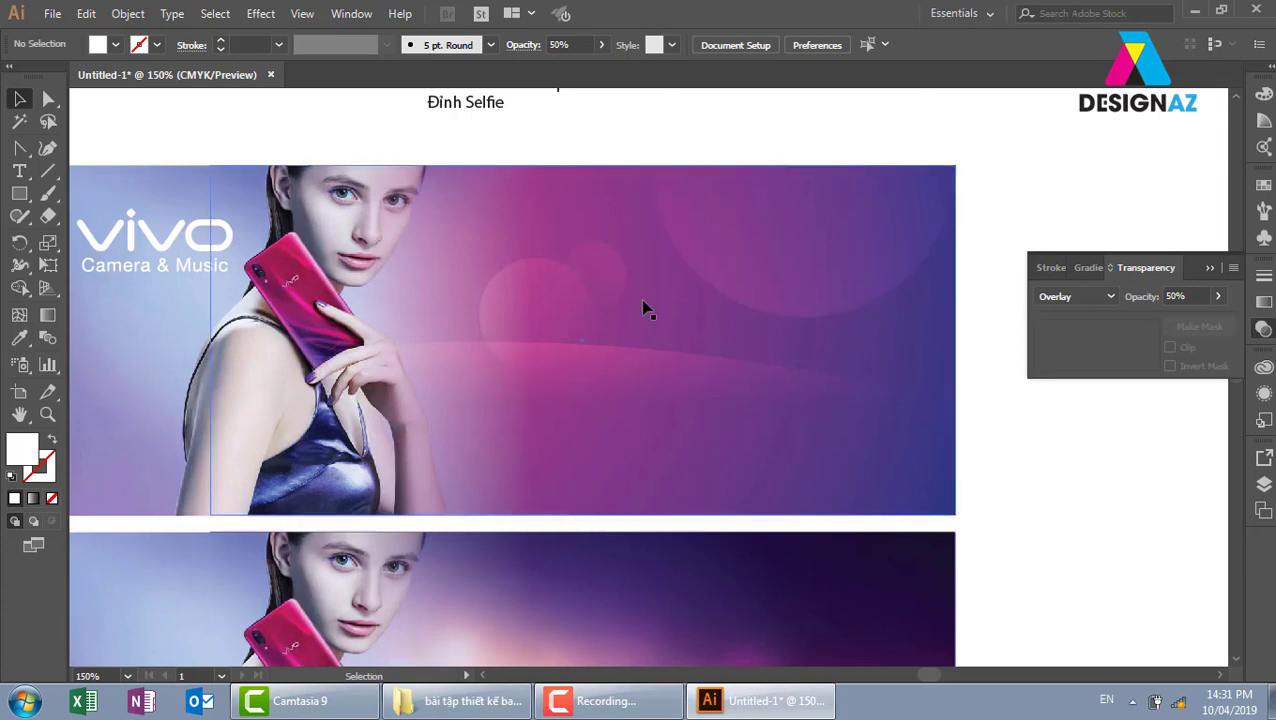
# - Enlarge one circle on the banner's right and shrink another above the model's head
pyautogui.moveTo(562, 333); pyautogui.dragTo(797, 352)
pyautogui.moveTo(828, 273); pyautogui.dragTo(863, 236)
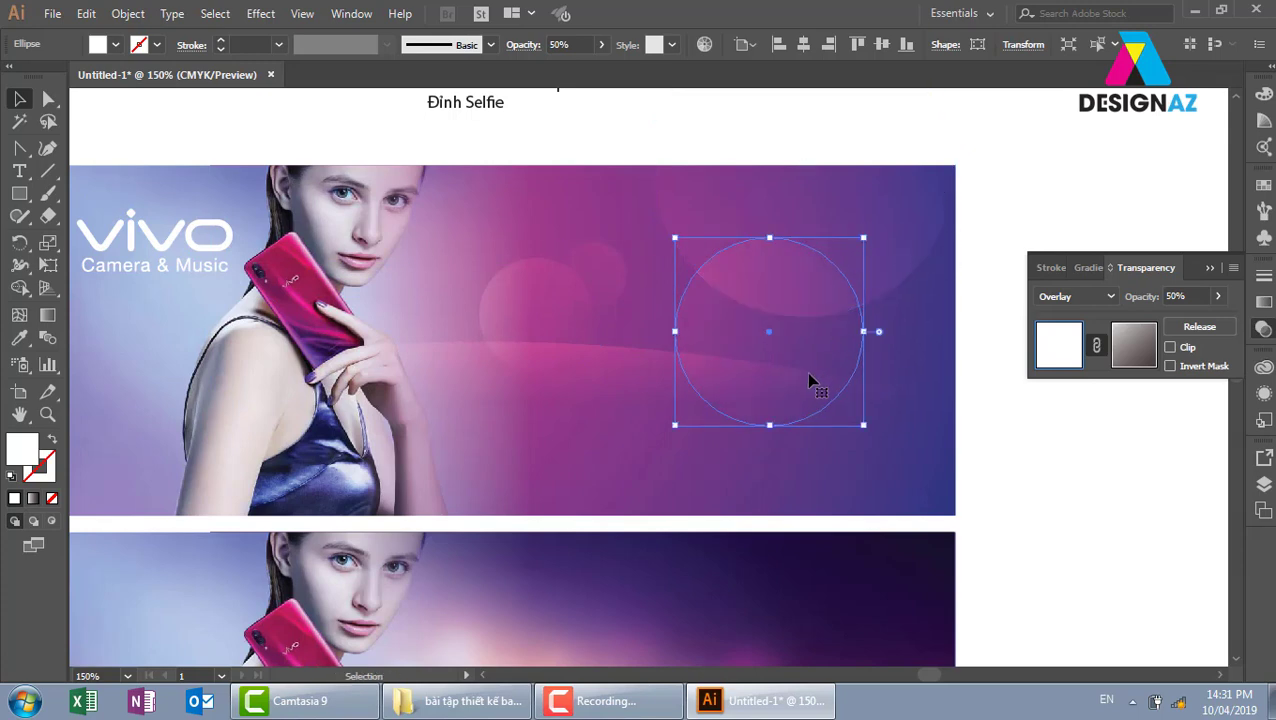
pyautogui.moveTo(812, 379); pyautogui.dragTo(847, 383)
pyautogui.click(1060, 595)
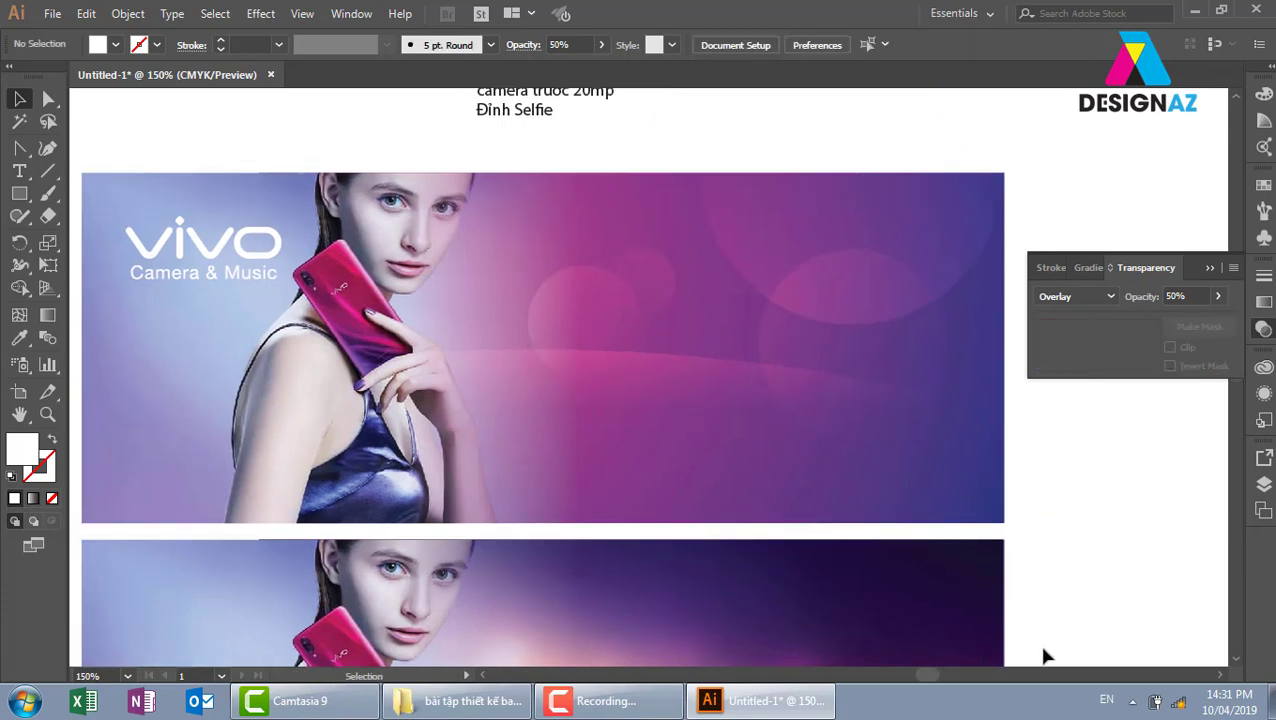
pyautogui.moveTo(658, 379); pyautogui.dragTo(584, 248)
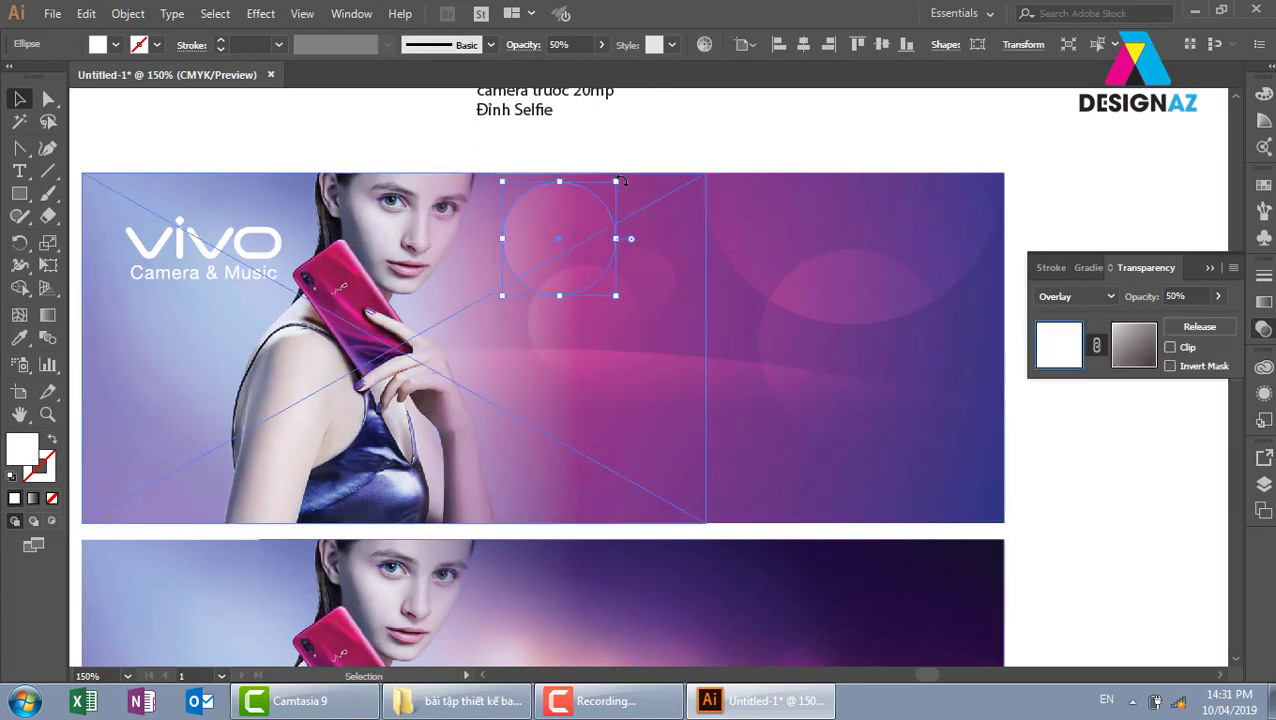
pyautogui.moveTo(616, 181); pyautogui.dragTo(576, 222)
pyautogui.moveTo(545, 262)
pyautogui.mouseDown()
pyautogui.moveTo(534, 218)
pyautogui.moveTo(546, 201)
pyautogui.mouseUp()
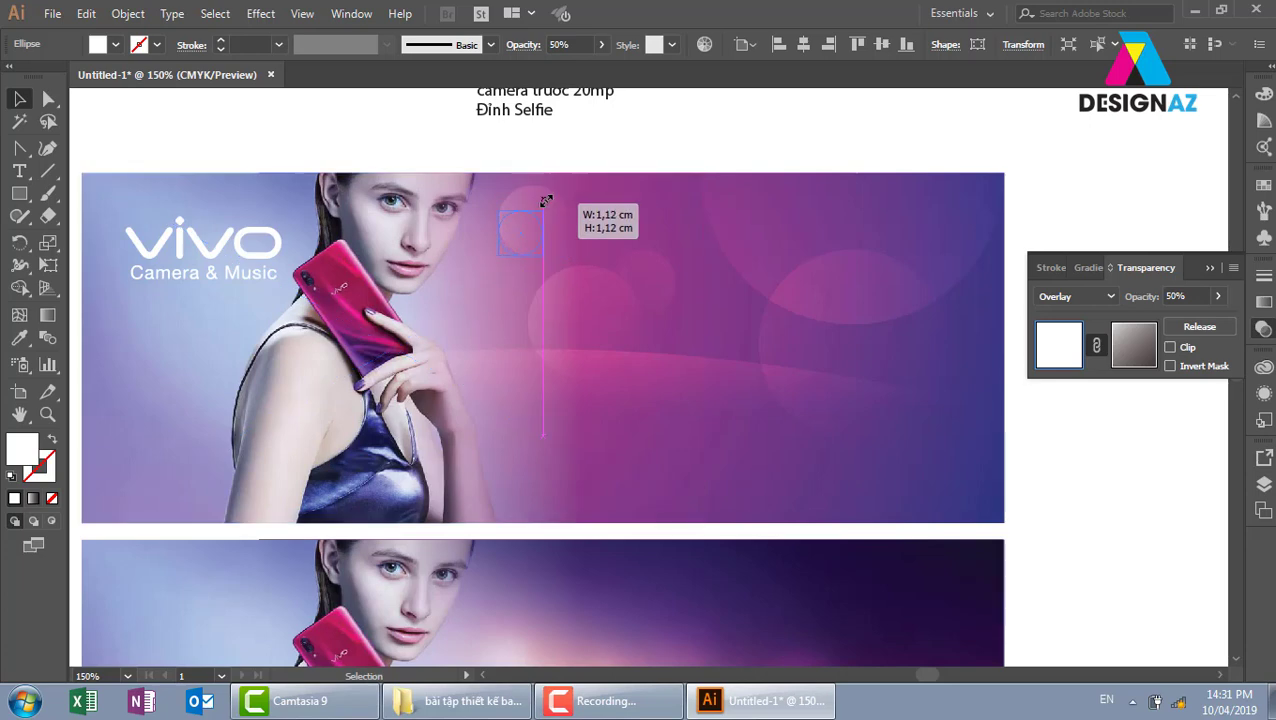
pyautogui.click(592, 162)
# - Add an enlarged copy of a circle toward the upper right
pyautogui.moveTo(806, 484)
pyautogui.mouseDown()
pyautogui.moveTo(720, 481)
pyautogui.moveTo(884, 510)
pyautogui.mouseUp()
pyautogui.click(684, 364)
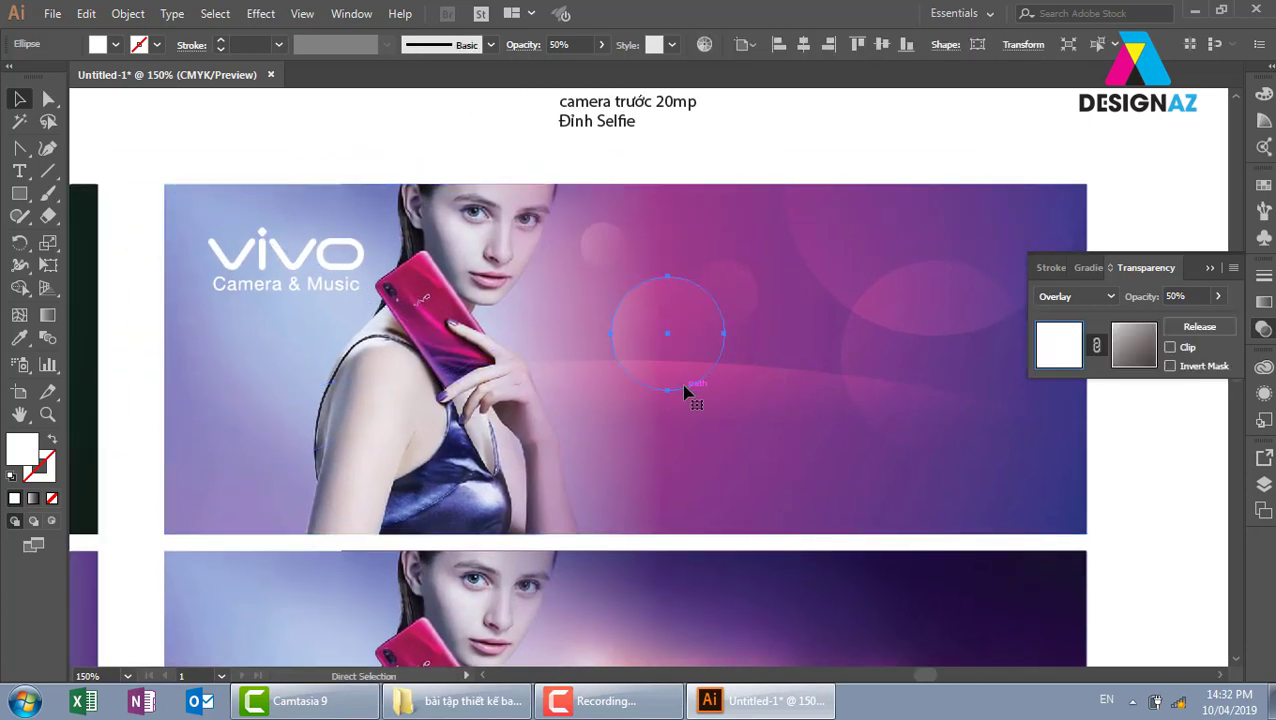
pyautogui.moveTo(684, 392)
pyautogui.mouseDown()
pyautogui.moveTo(745, 305)
pyautogui.moveTo(803, 316)
pyautogui.mouseUp()
pyautogui.moveTo(747, 387)
pyautogui.mouseDown()
pyautogui.moveTo(734, 302)
pyautogui.moveTo(705, 318)
pyautogui.mouseUp()
pyautogui.click(1168, 243)
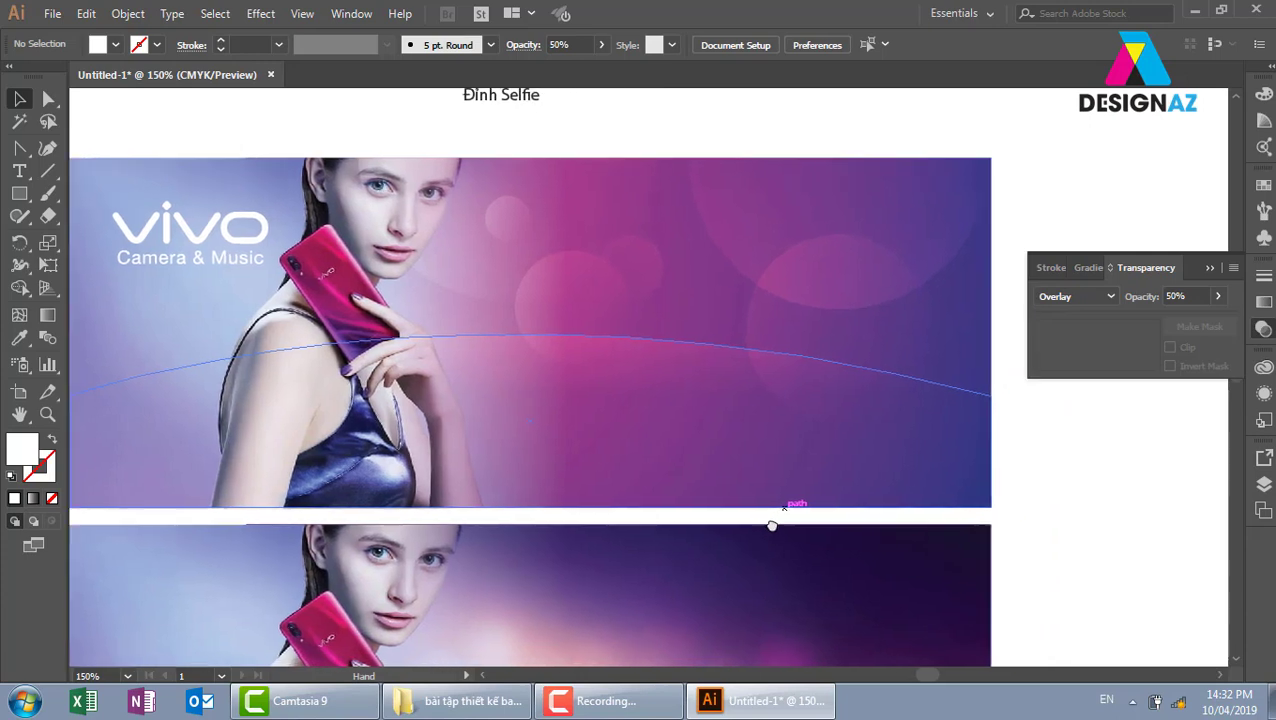
# - Shrink the right-side circle and place it higher up-right
pyautogui.moveTo(826, 538); pyautogui.dragTo(720, 635)
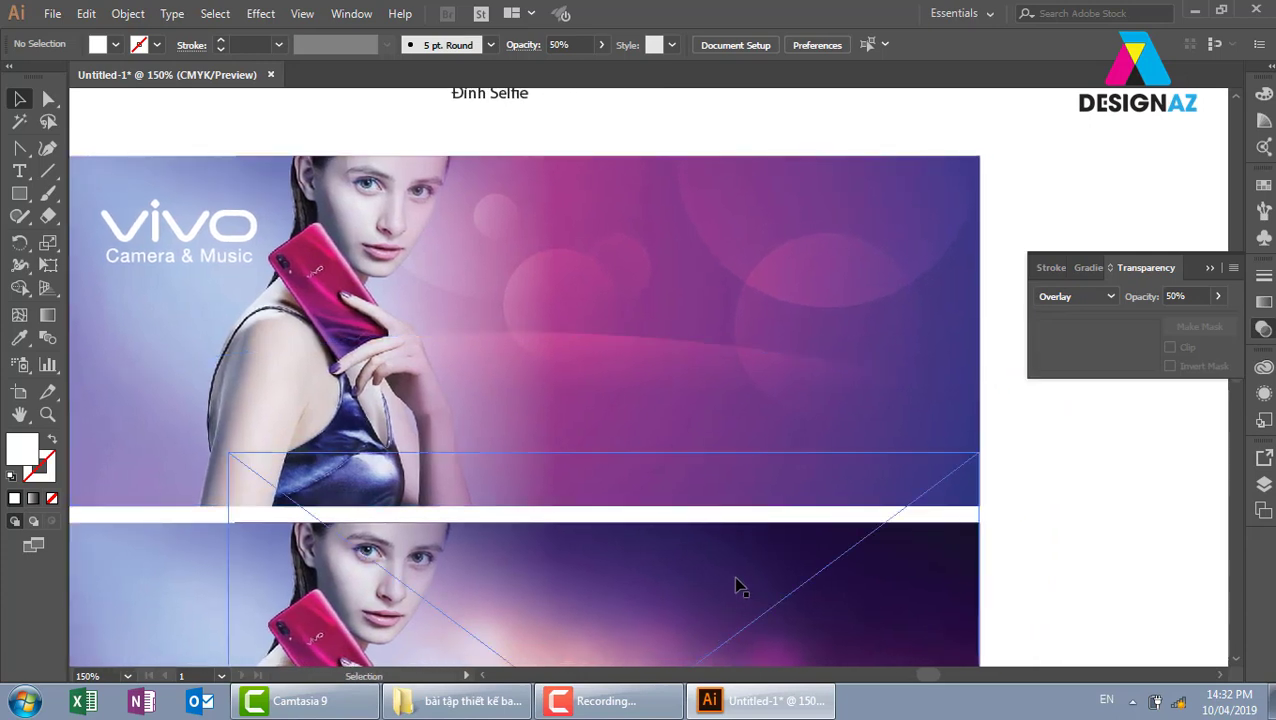
pyautogui.click(876, 410)
pyautogui.press('a')
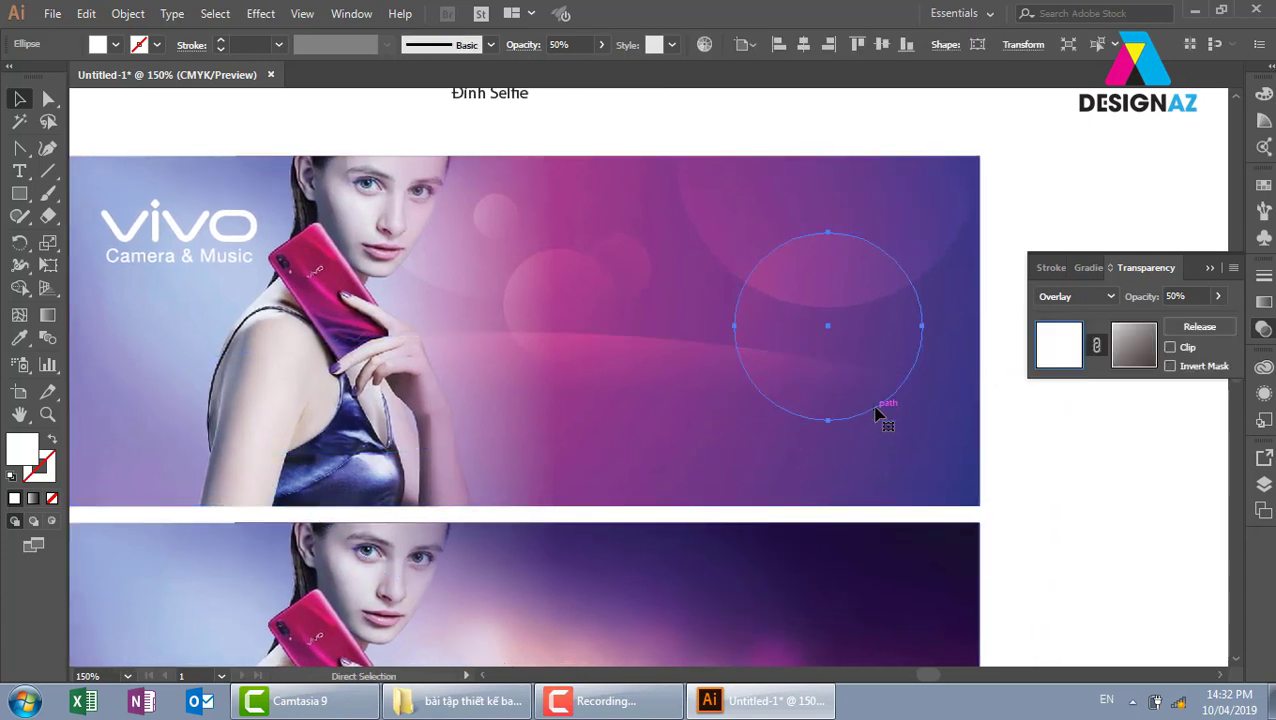
pyautogui.press('v')
pyautogui.moveTo(863, 372); pyautogui.dragTo(763, 344)
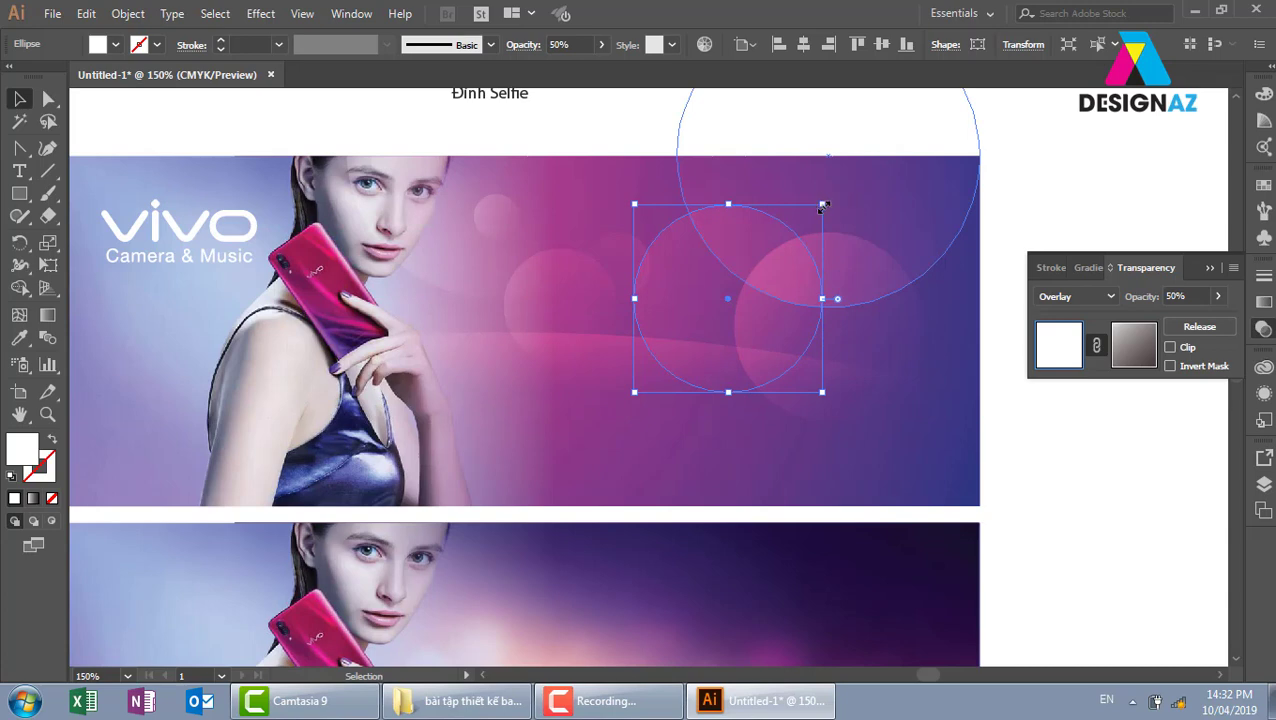
pyautogui.moveTo(823, 205)
pyautogui.mouseDown()
pyautogui.moveTo(718, 305)
pyautogui.moveTo(712, 191)
pyautogui.mouseUp()
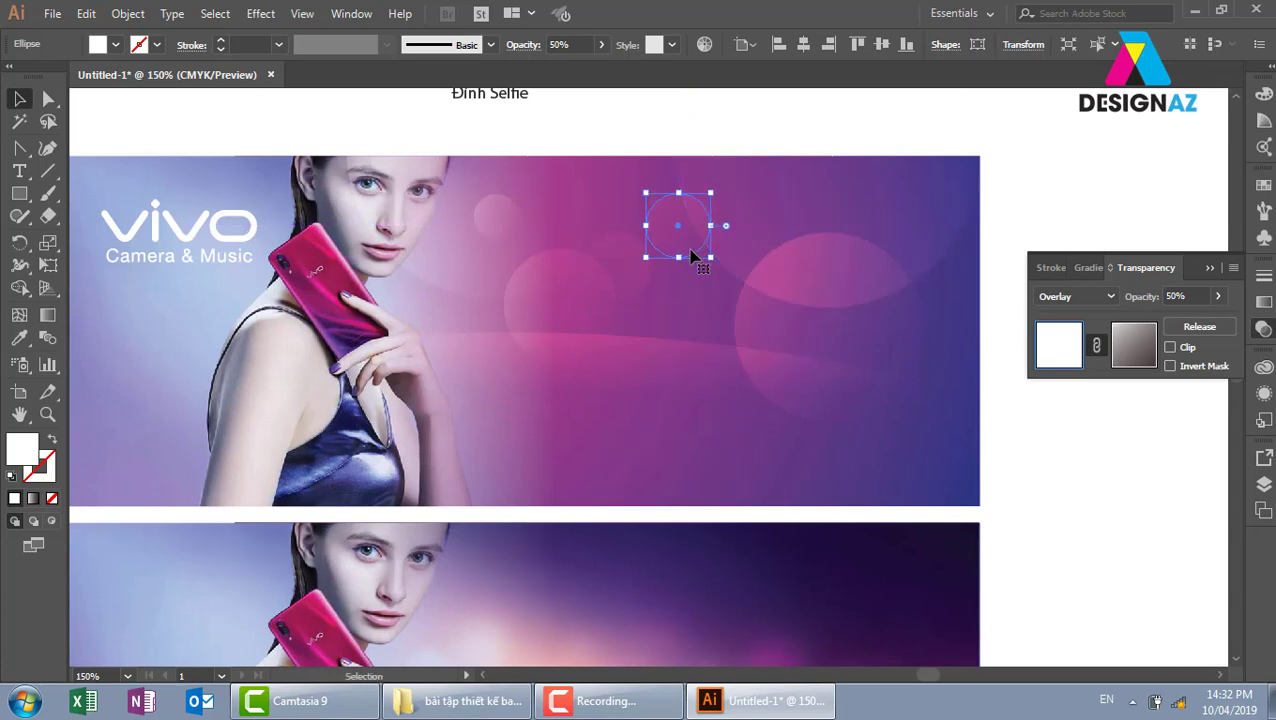
pyautogui.moveTo(695, 255); pyautogui.dragTo(710, 245)
pyautogui.click(1025, 200)
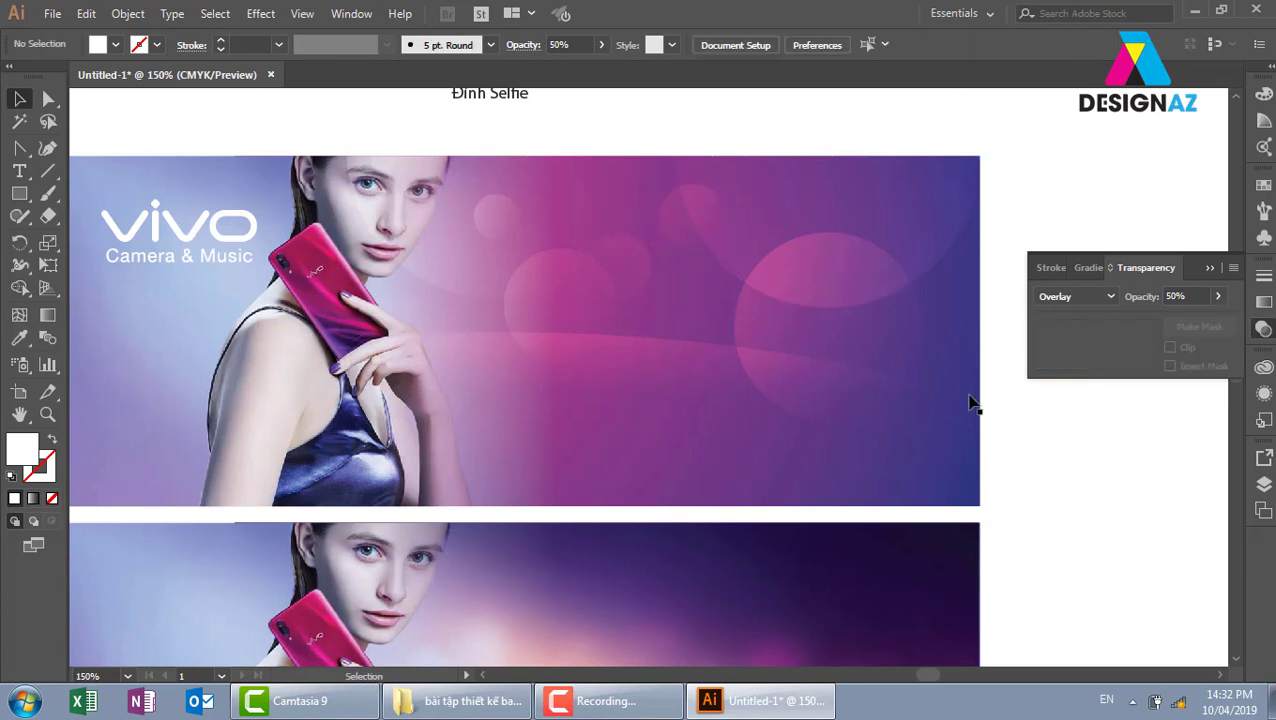
pyautogui.moveTo(974, 404); pyautogui.dragTo(946, 396)
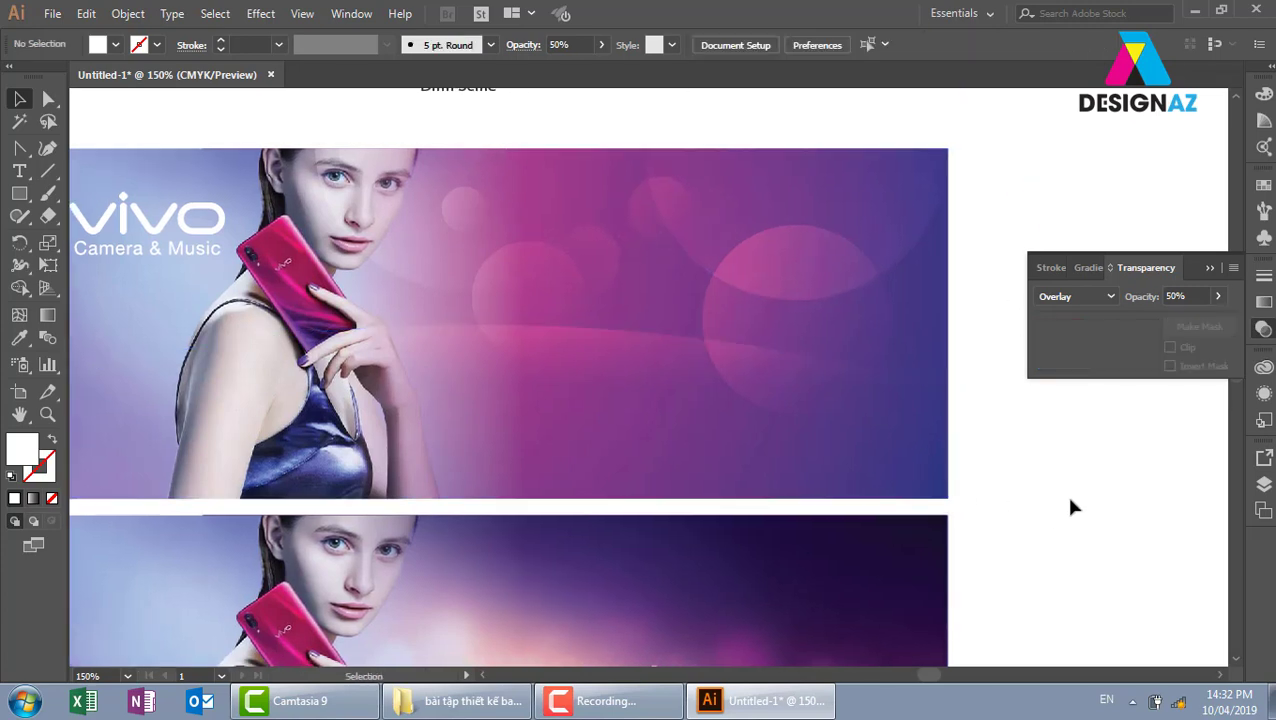
pyautogui.moveTo(786, 455); pyautogui.dragTo(794, 453)
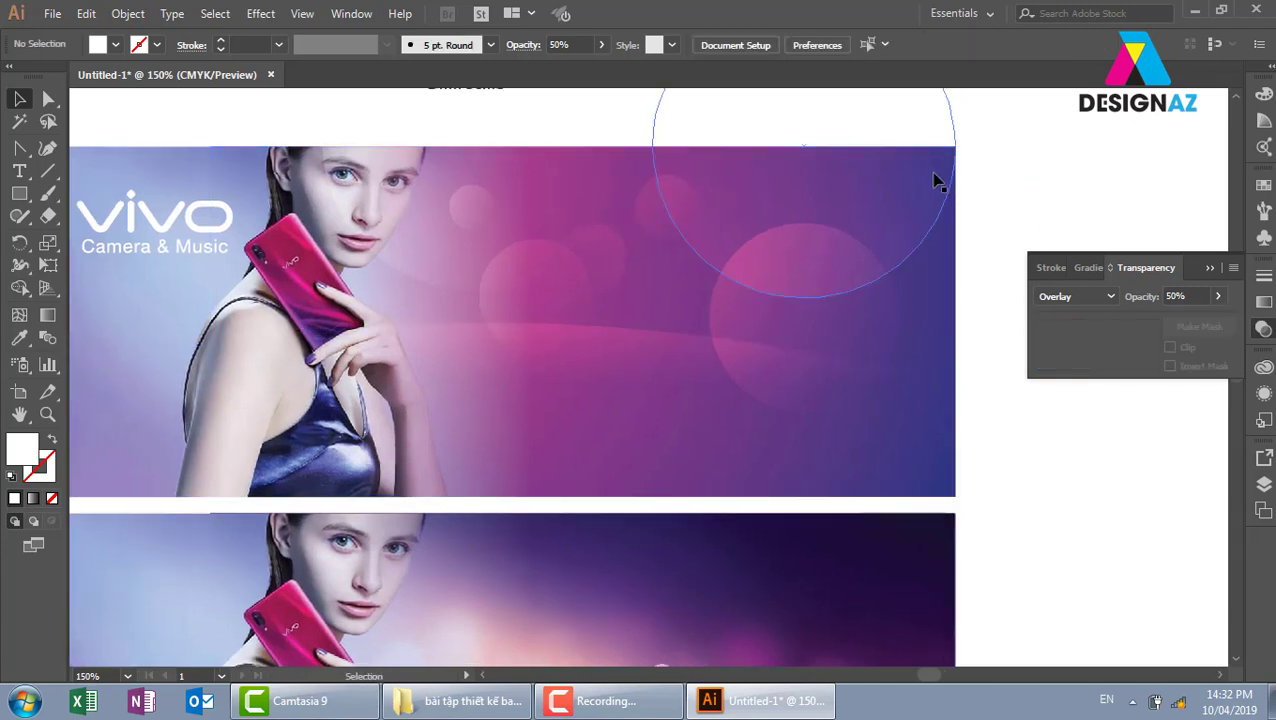
pyautogui.click(905, 185)
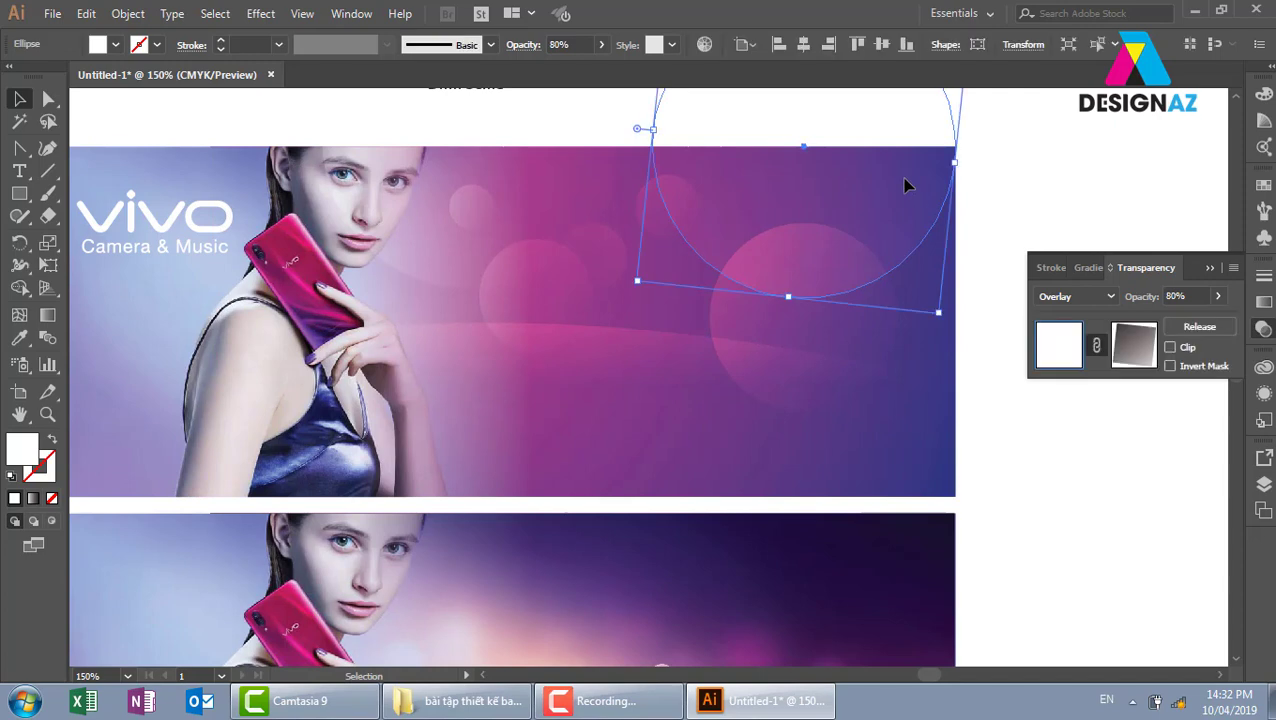
# - Inspect the opacity of the right, top and face-covering overlay circles
pyautogui.press('a')
pyautogui.press('v')
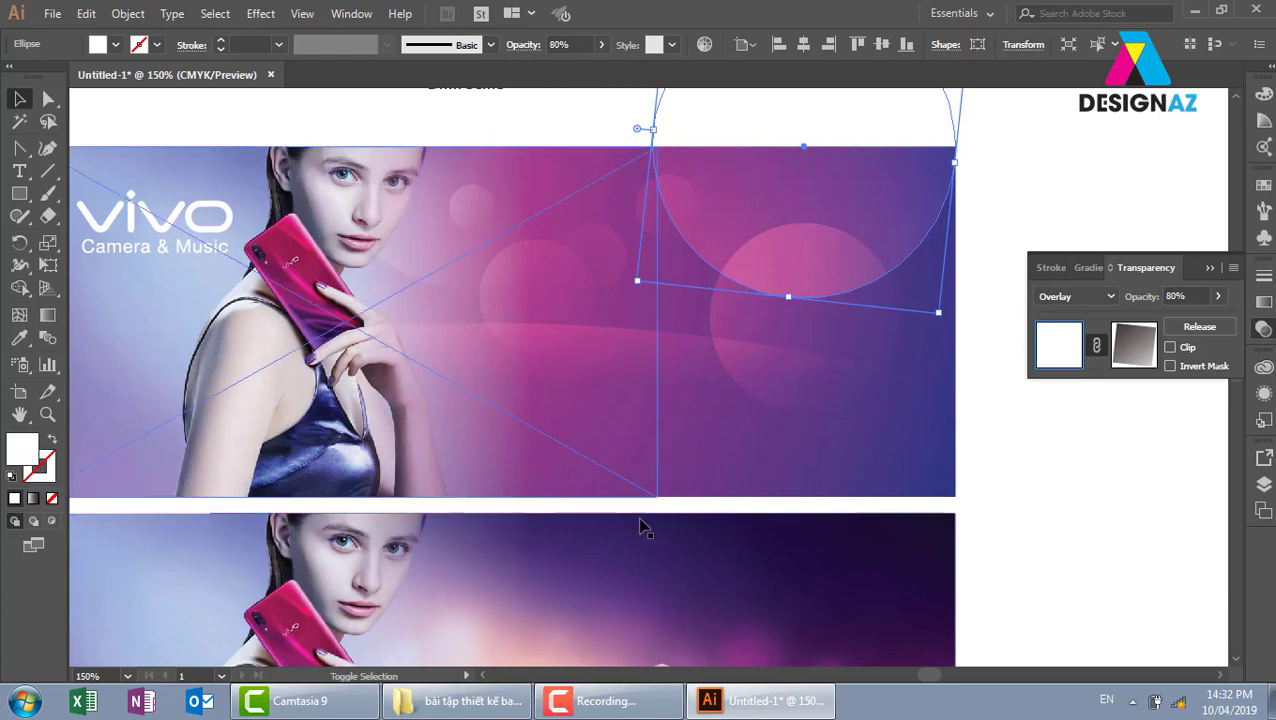
pyautogui.click(1092, 190)
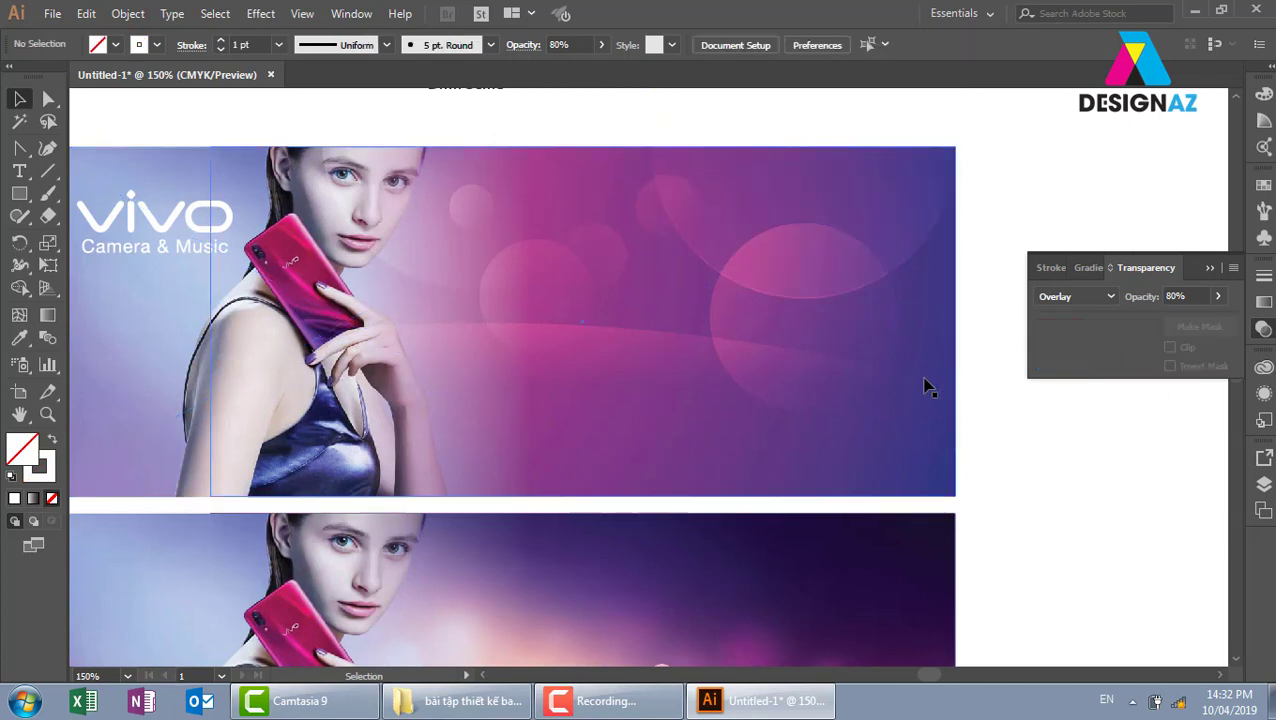
pyautogui.click(803, 350)
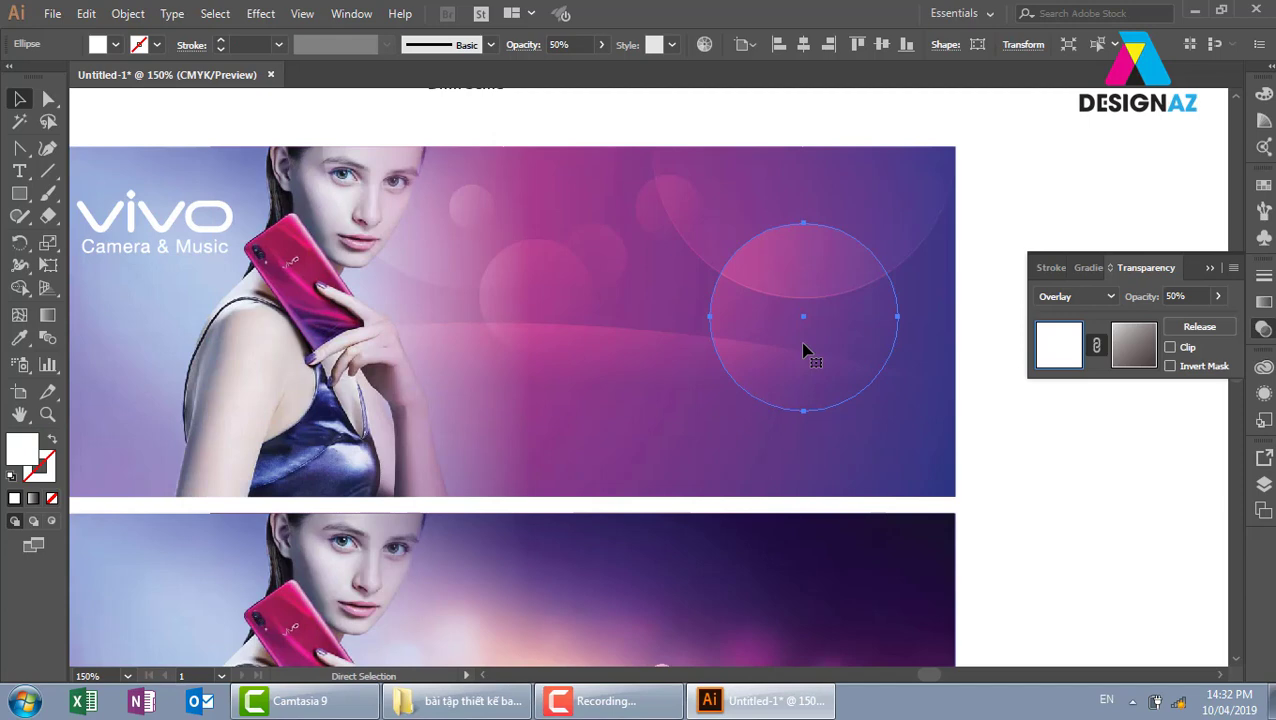
pyautogui.press('v')
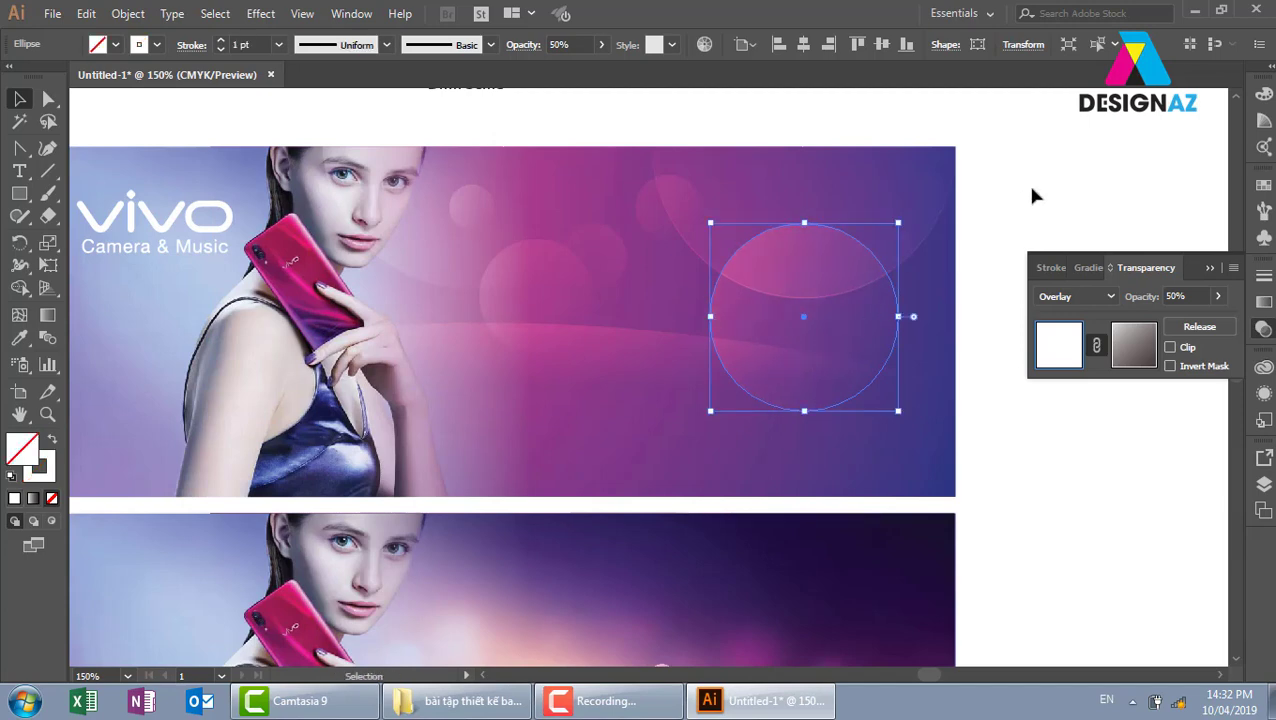
pyautogui.click(1042, 183)
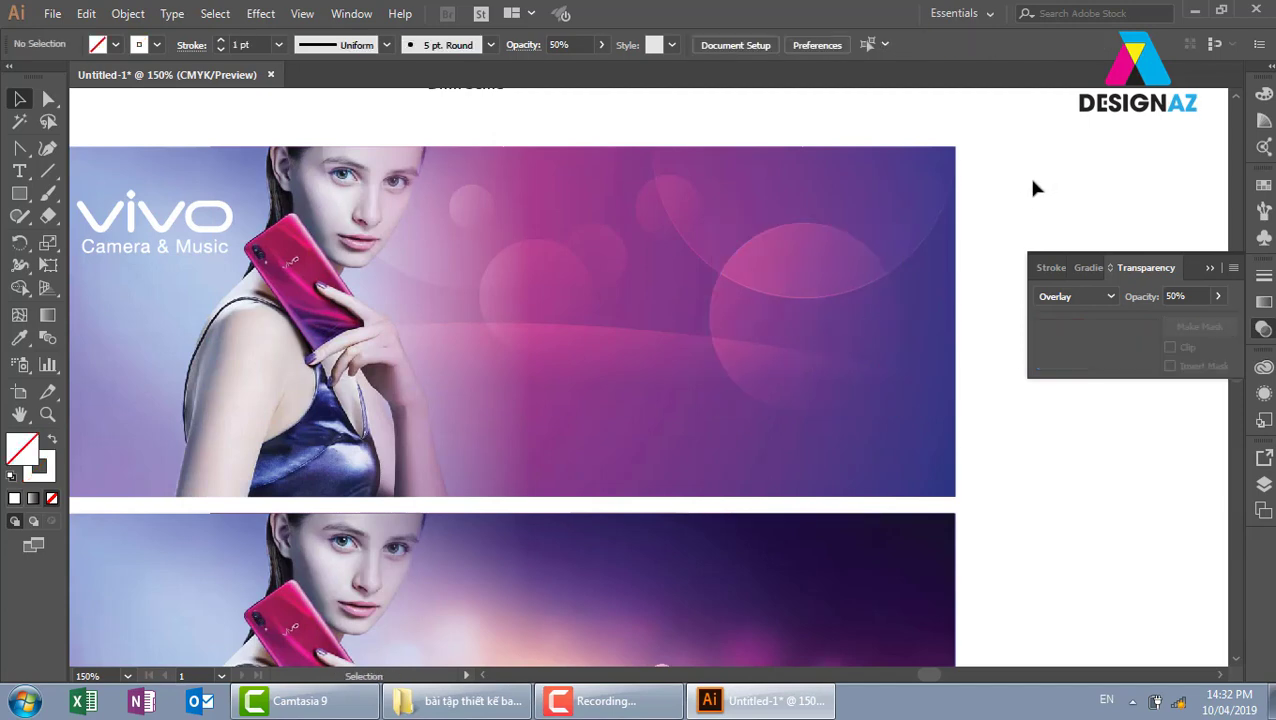
pyautogui.click(651, 241)
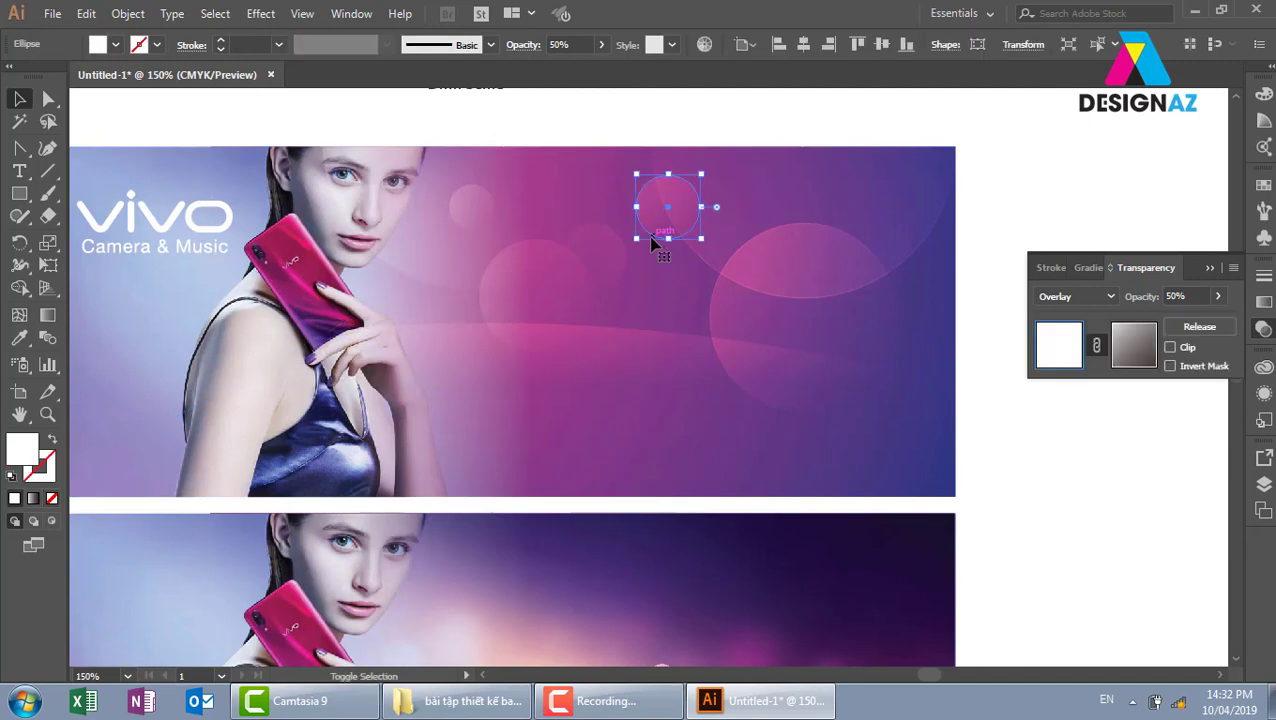
pyautogui.click(1040, 184)
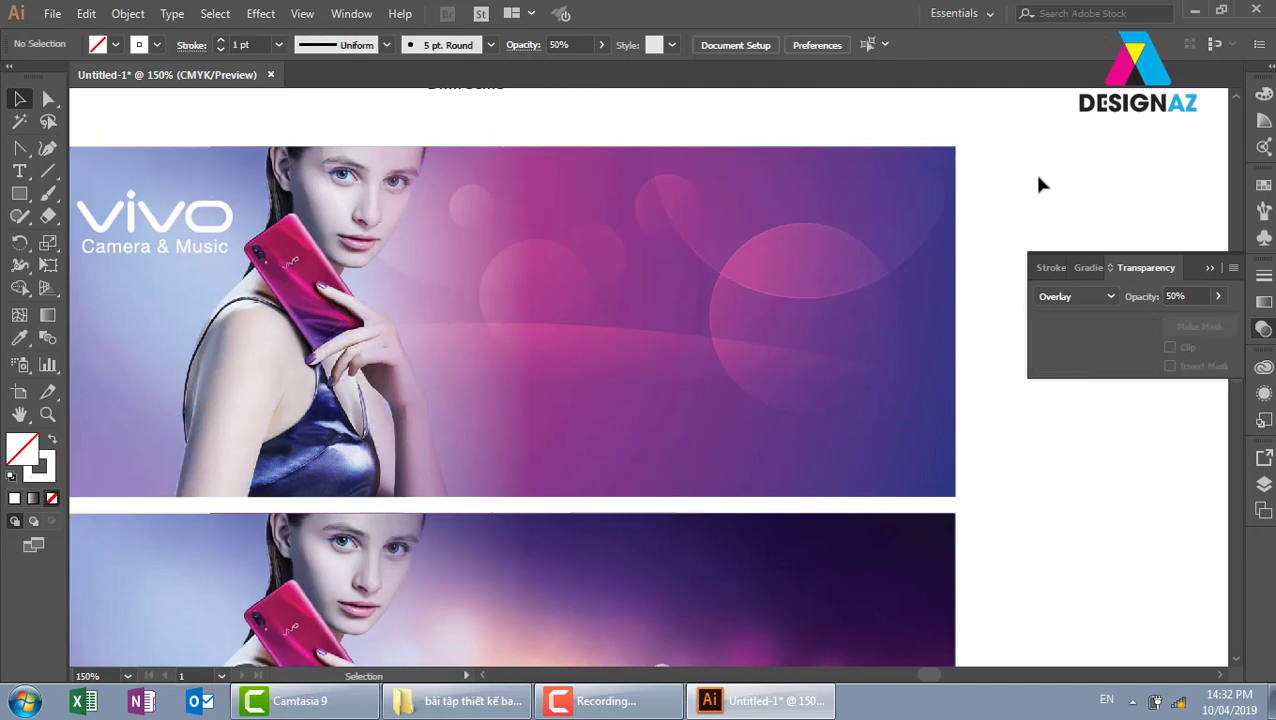
pyautogui.click(558, 288)
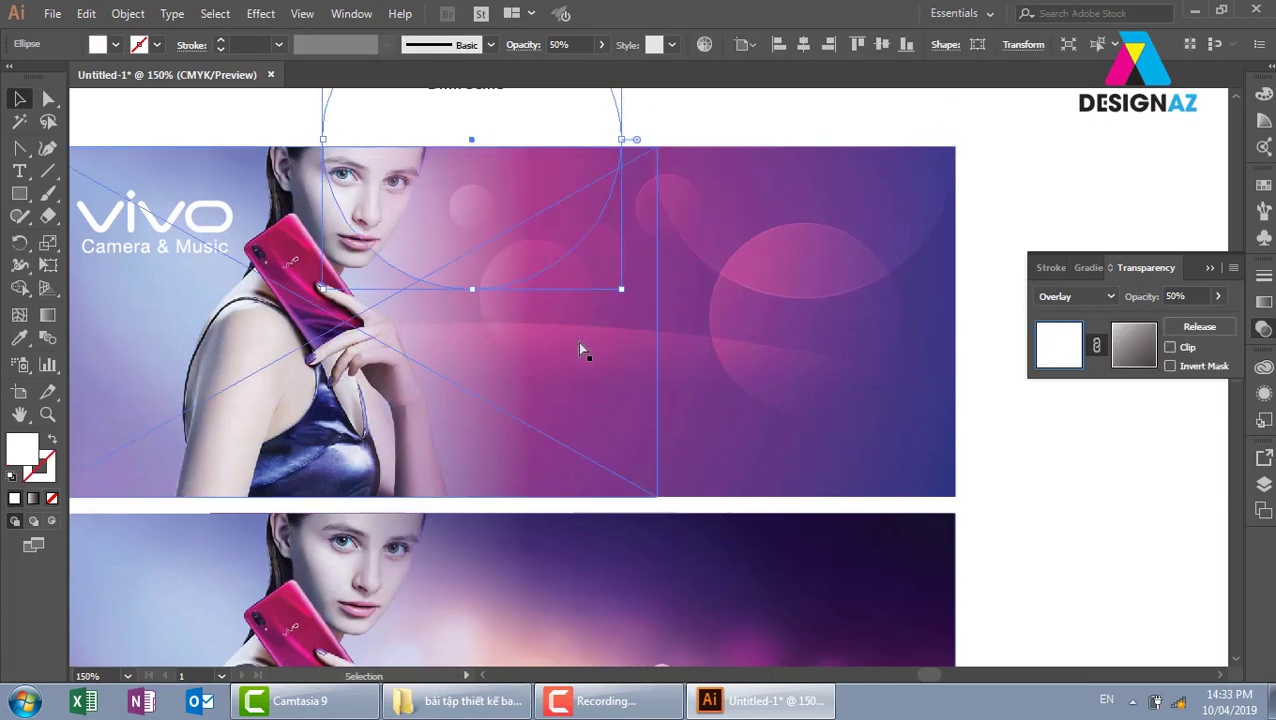
pyautogui.click(1006, 194)
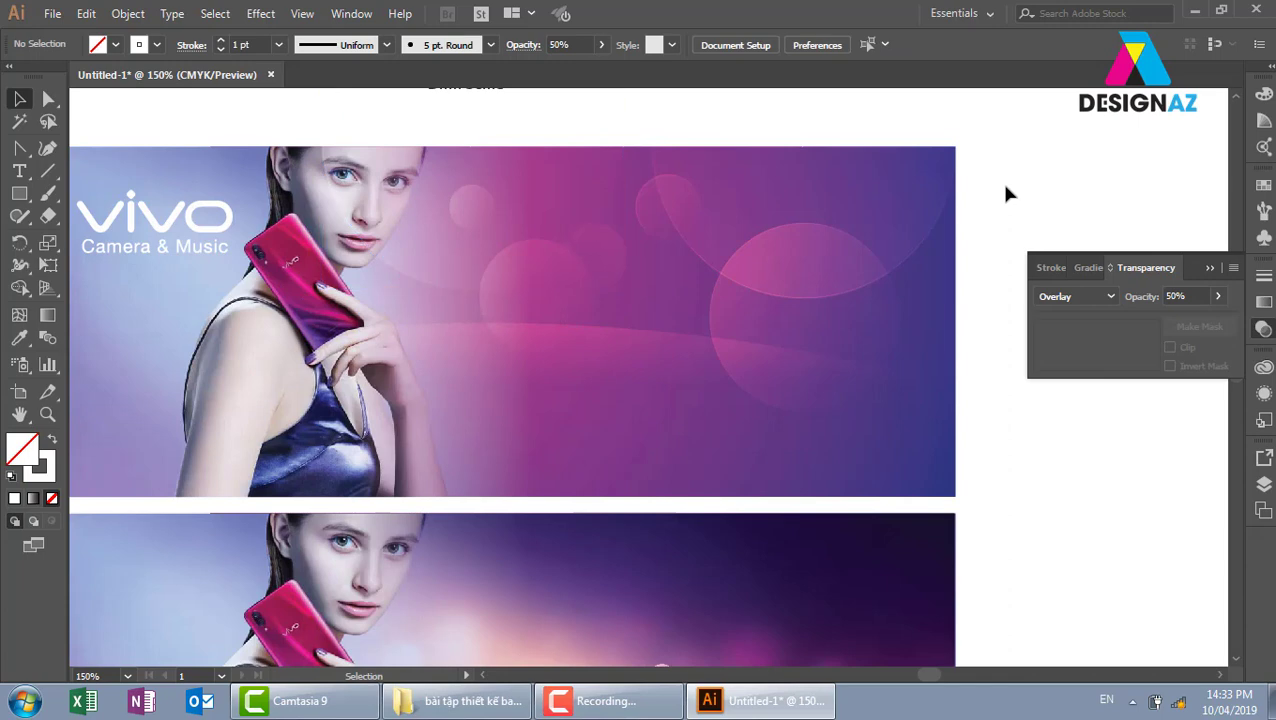
# - Check the remaining central circles, recenter the banner, and open the File menu
pyautogui.click(552, 313)
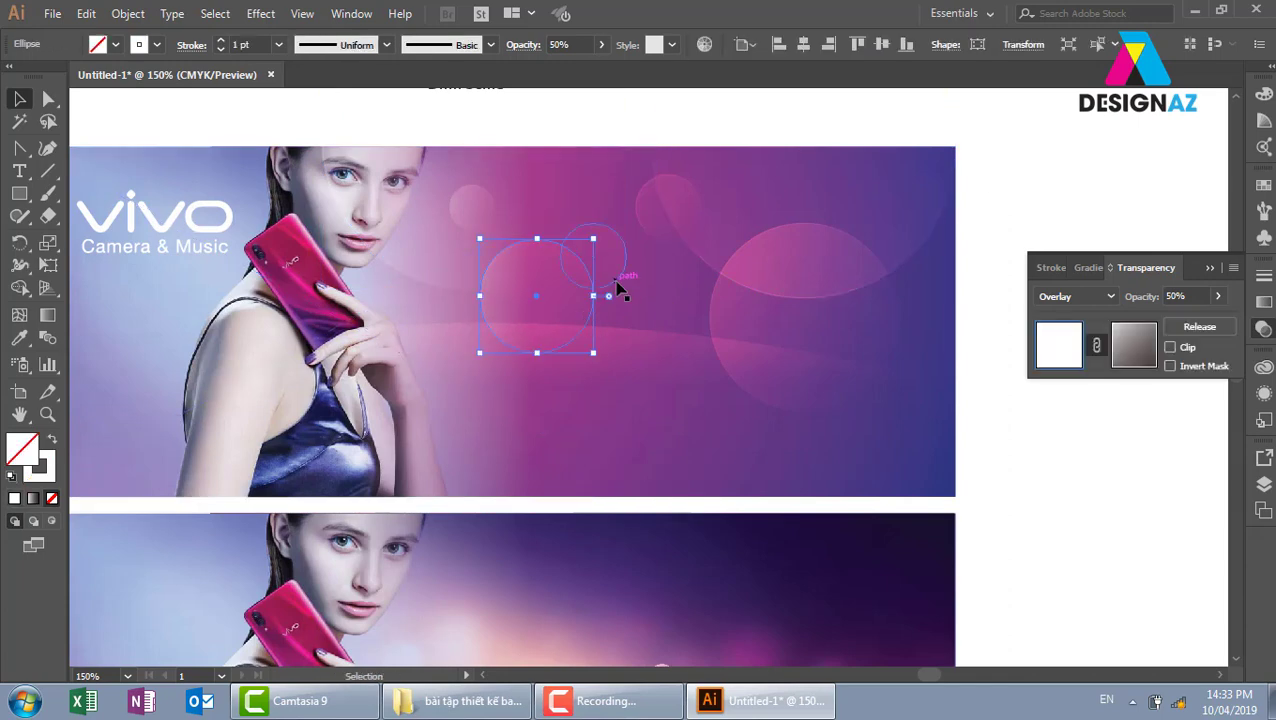
pyautogui.click(621, 285)
pyautogui.click(622, 287)
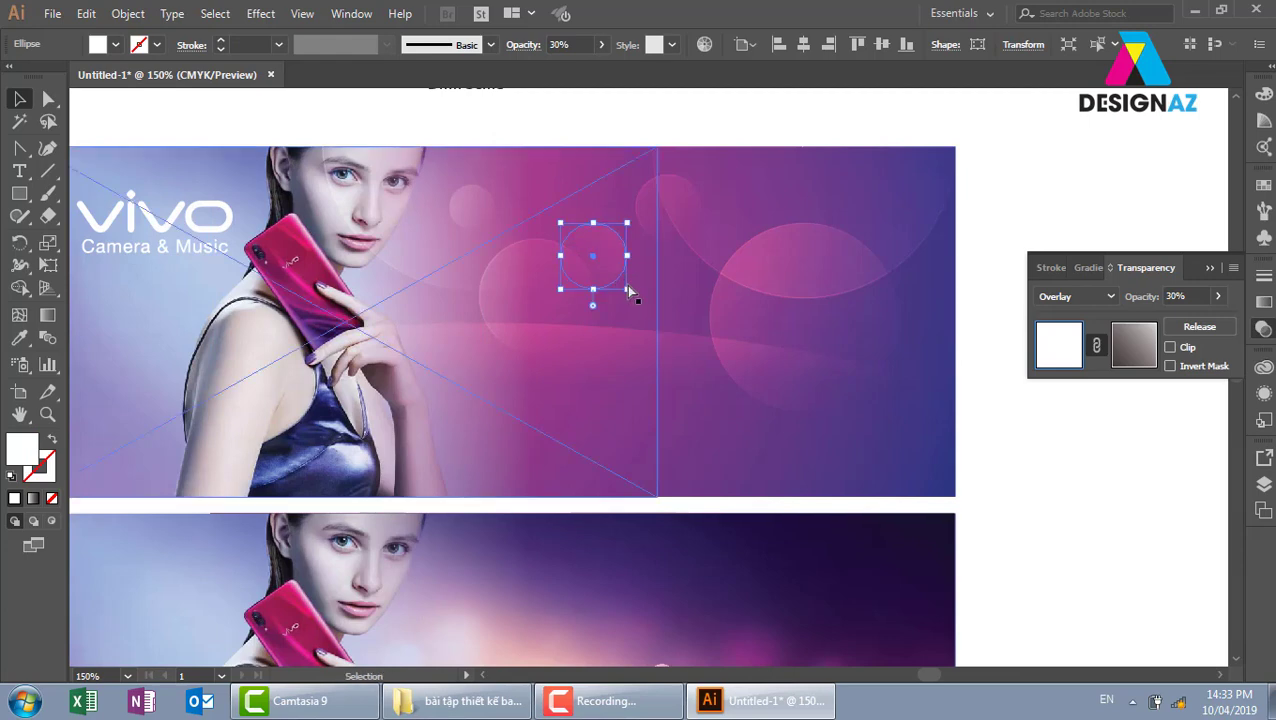
pyautogui.click(482, 215)
pyautogui.press('v')
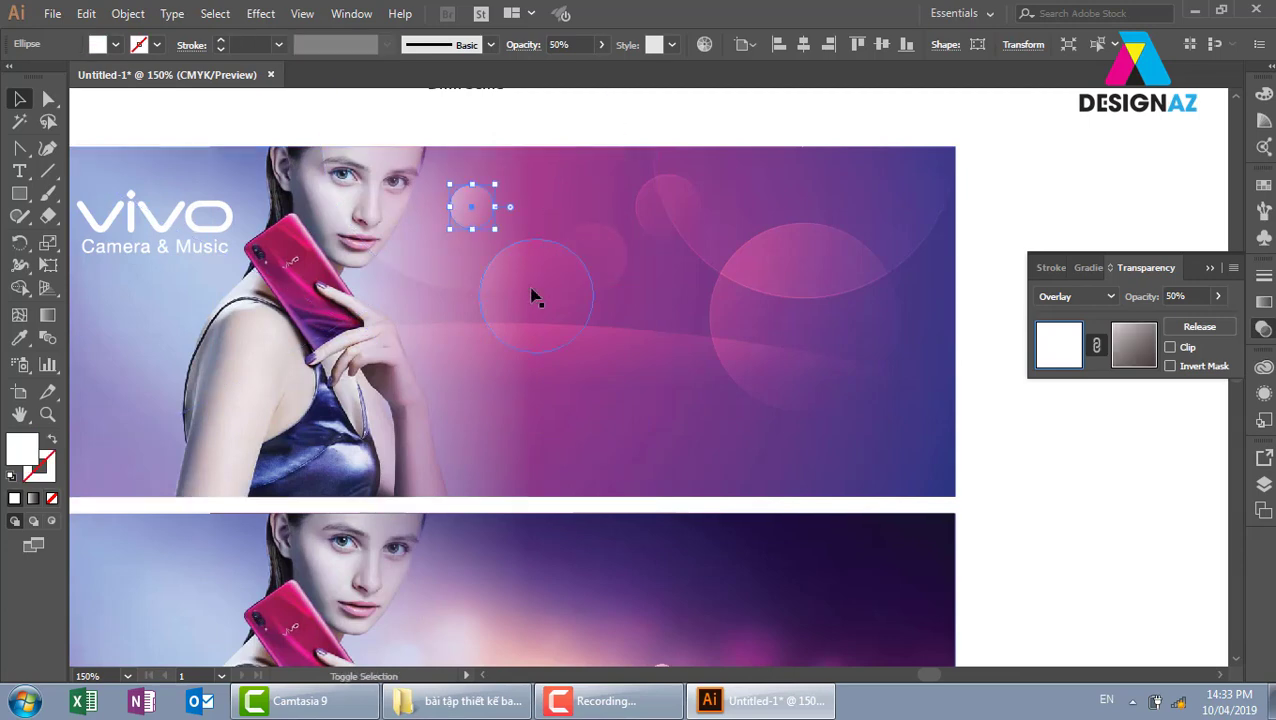
pyautogui.hotkey('shift', 'x')
pyautogui.click(1007, 180)
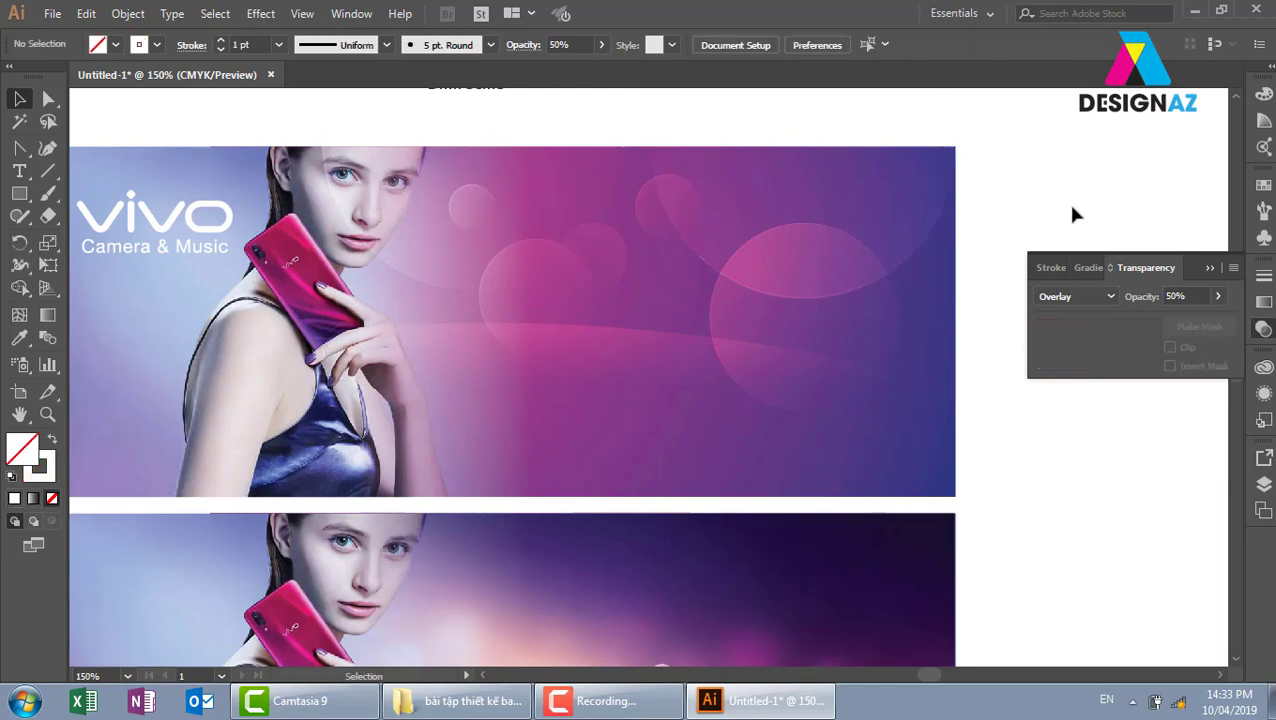
pyautogui.moveTo(609, 351)
pyautogui.mouseDown()
pyautogui.moveTo(703, 321)
pyautogui.moveTo(670, 362)
pyautogui.mouseUp()
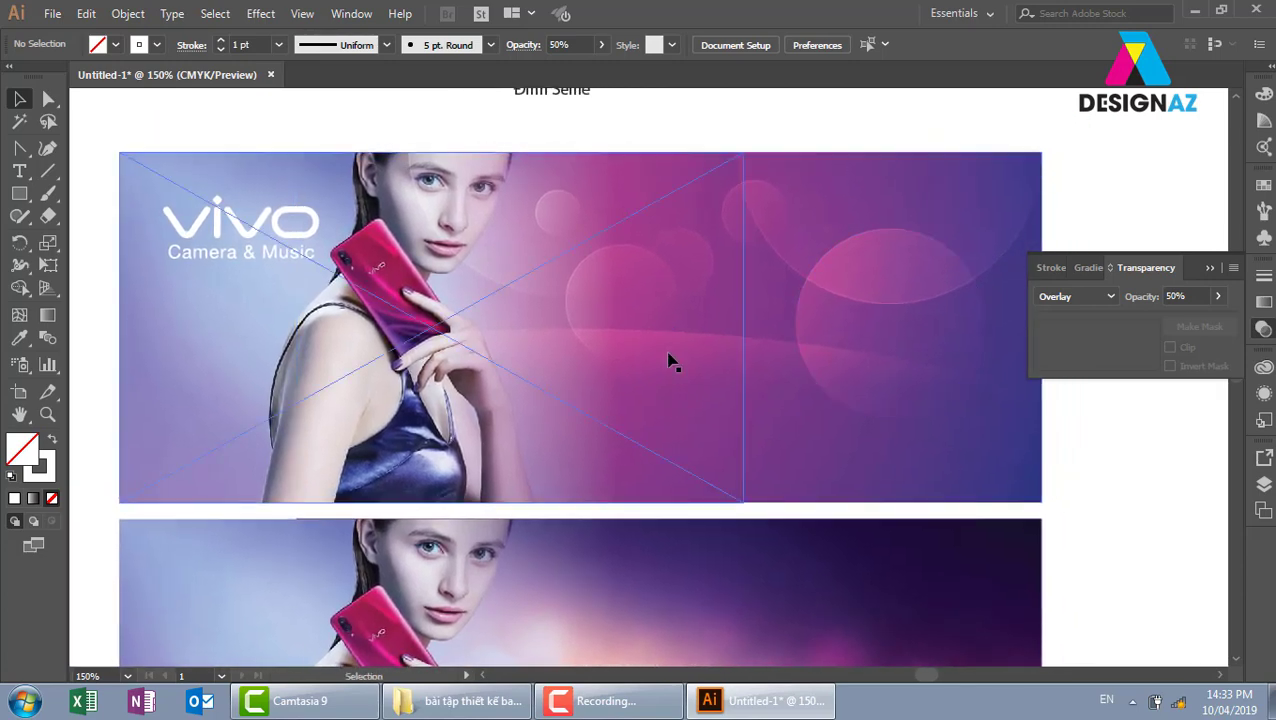
pyautogui.click(52, 13)
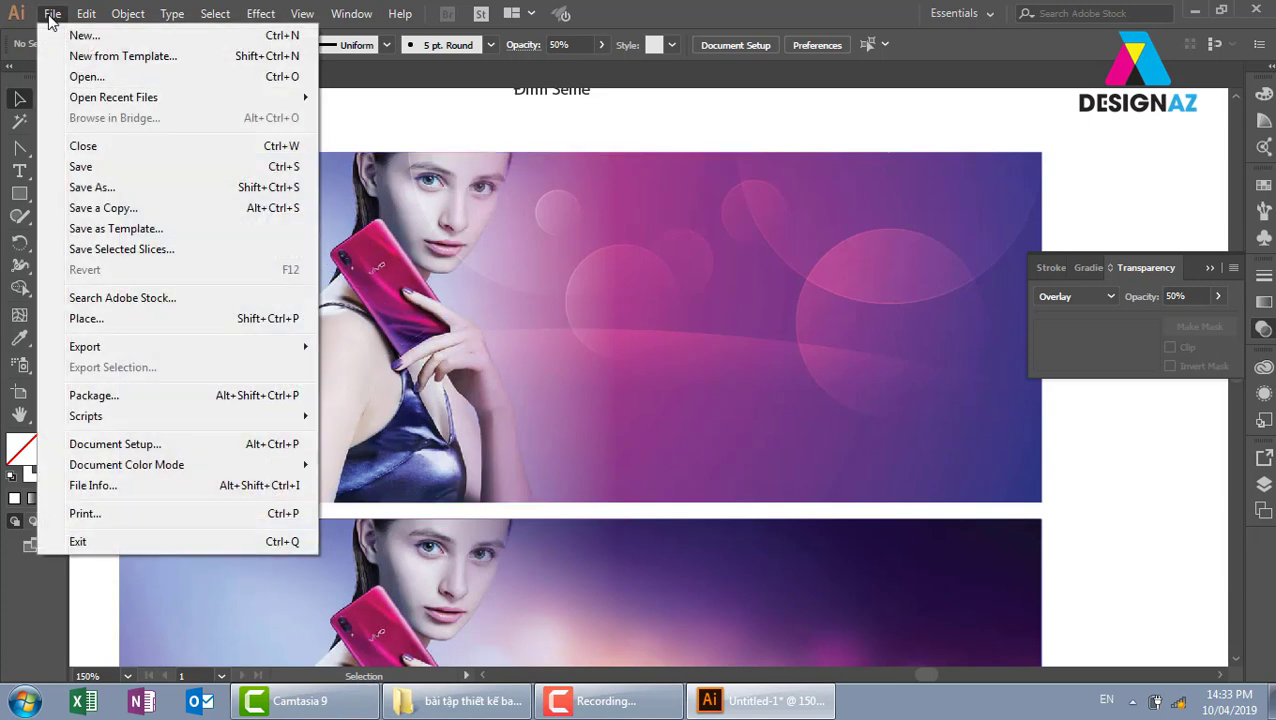
# - Start File > Place and browse the E: drive to the thuvienanh folder
pyautogui.click(84, 318)
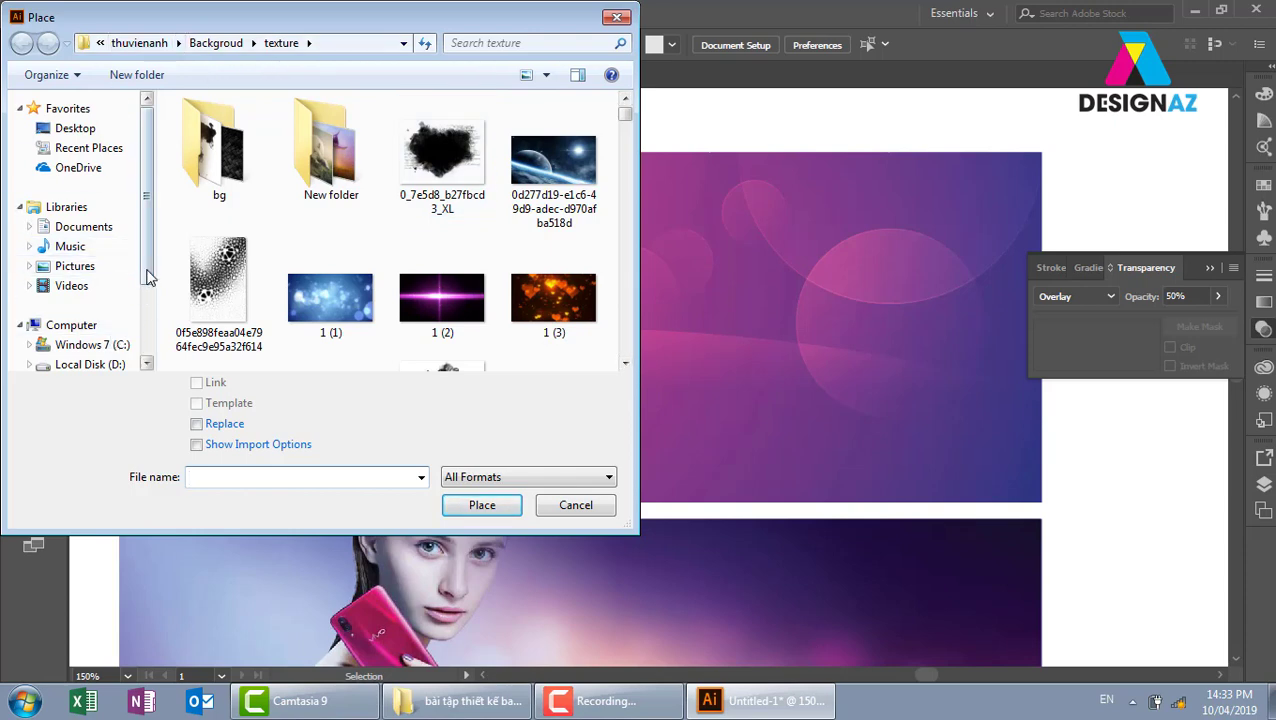
pyautogui.scroll(-1, 150, 298)
pyautogui.click(122, 336)
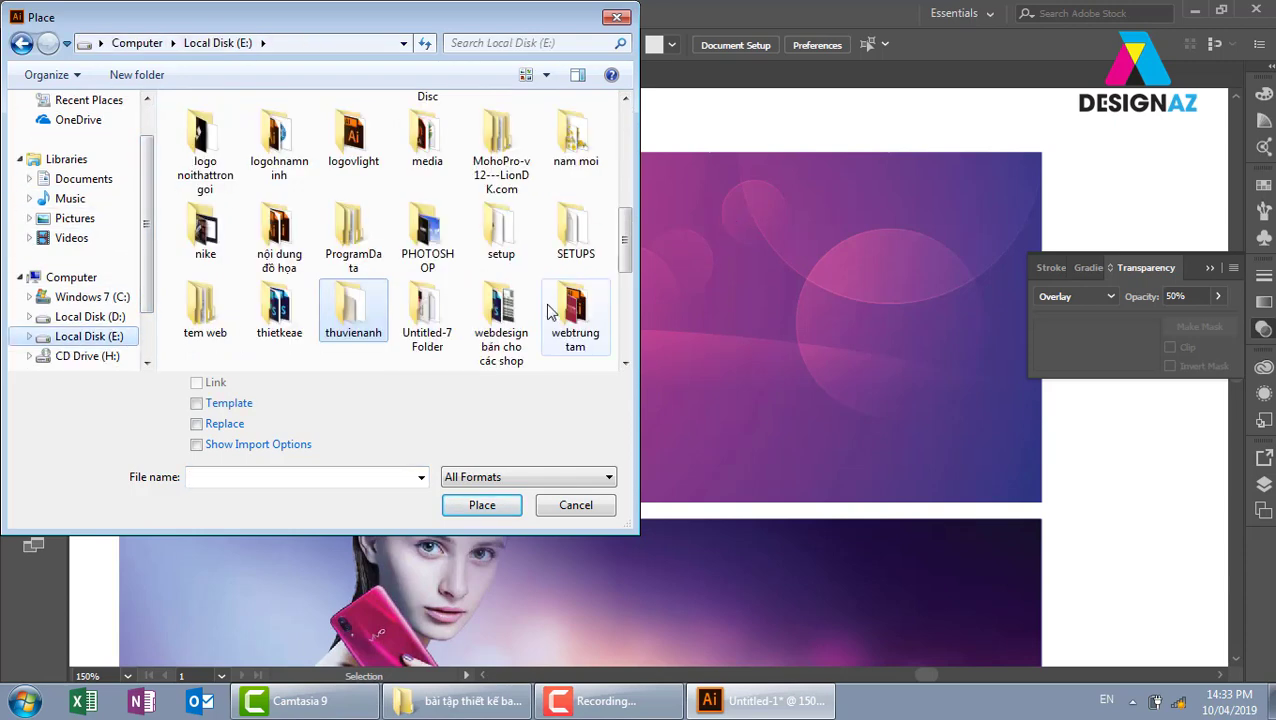
pyautogui.moveTo(624, 235); pyautogui.dragTo(625, 255)
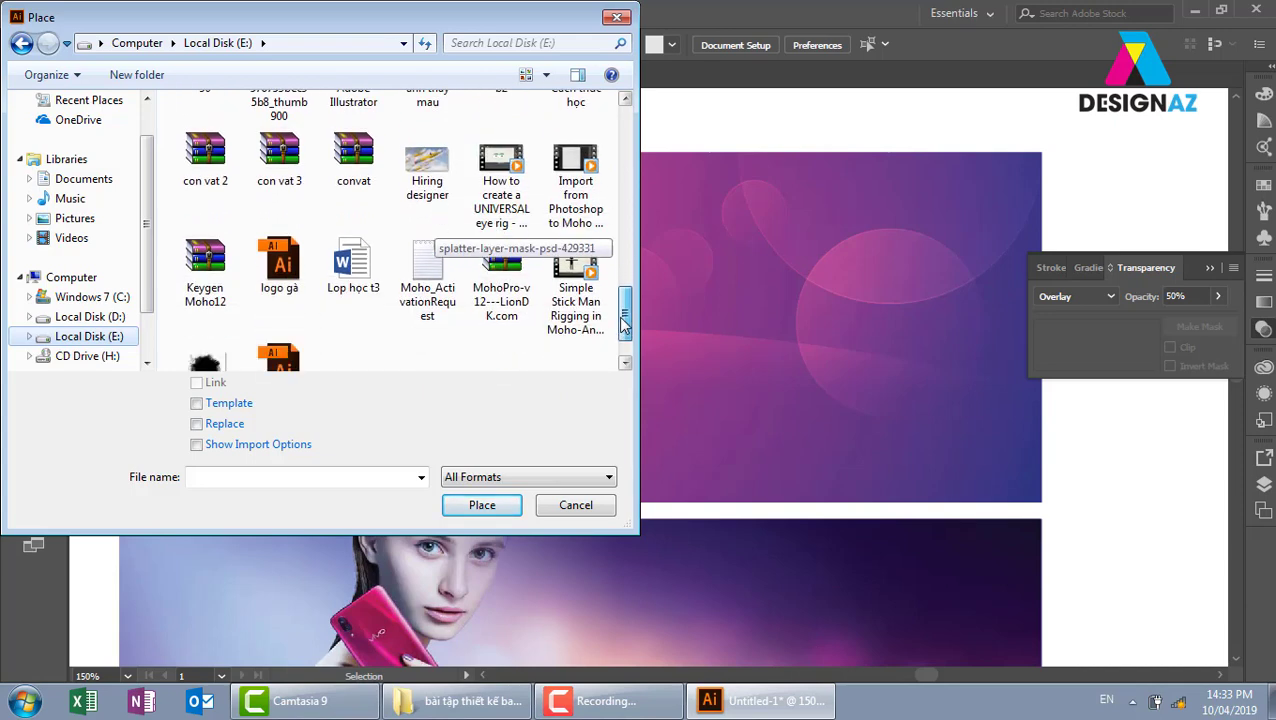
pyautogui.doubleClick(430, 205)
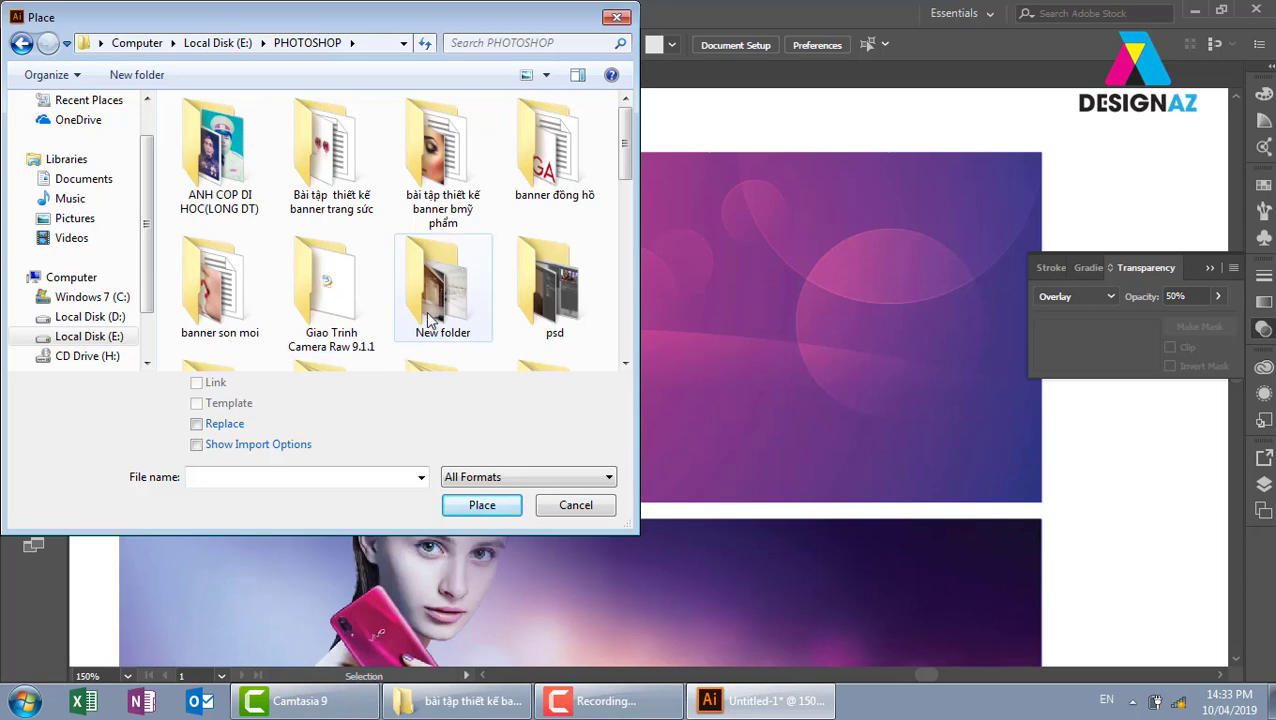
pyautogui.click(228, 43)
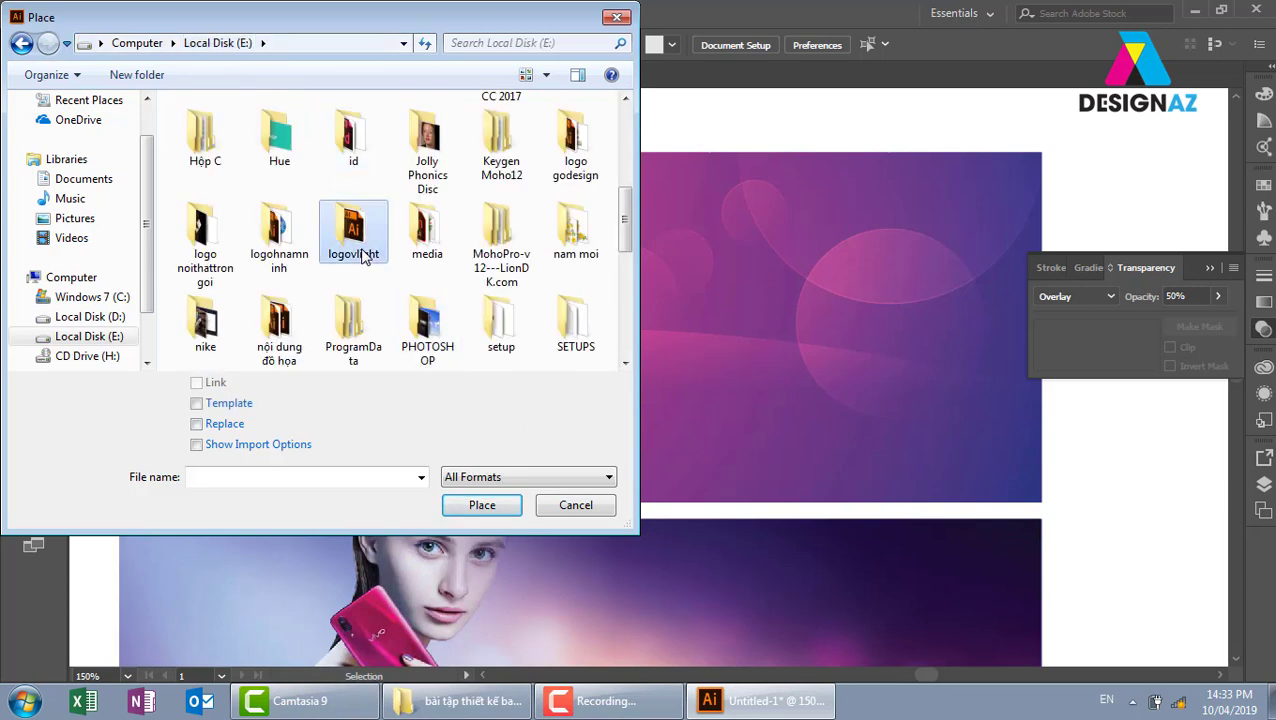
pyautogui.scroll(-5, 364, 258)
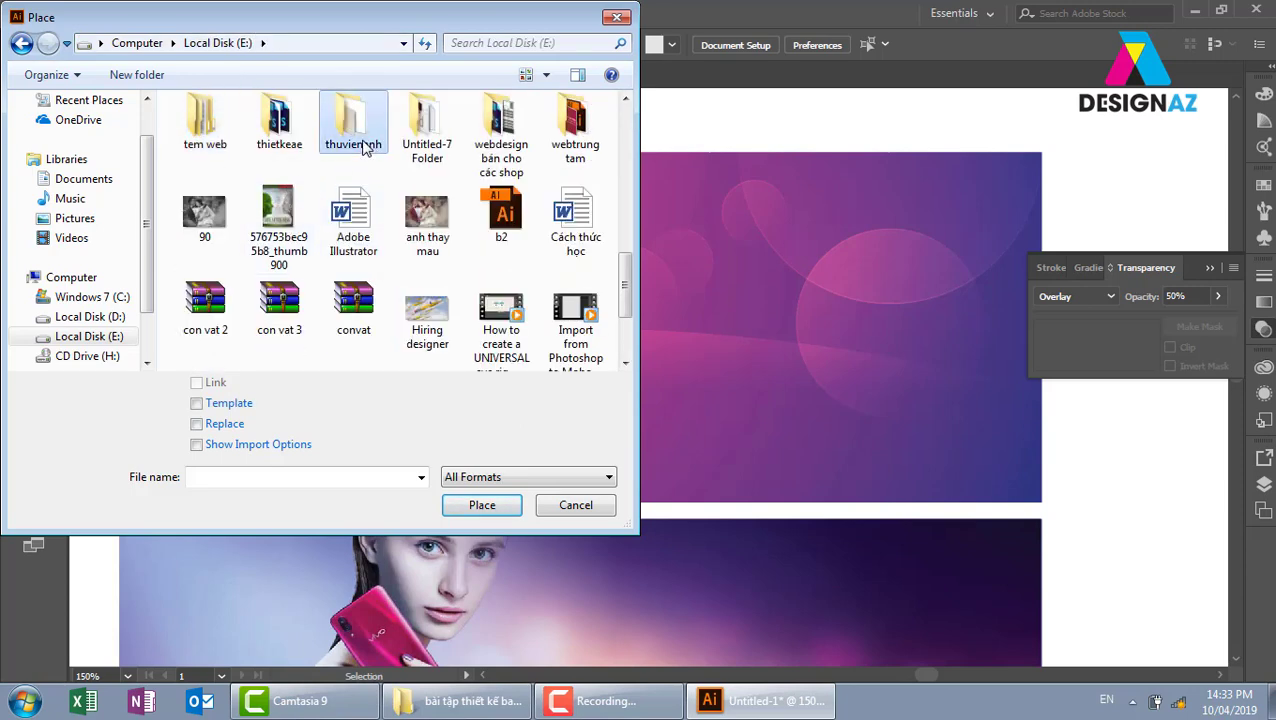
pyautogui.doubleClick(354, 138)
pyautogui.click(333, 295)
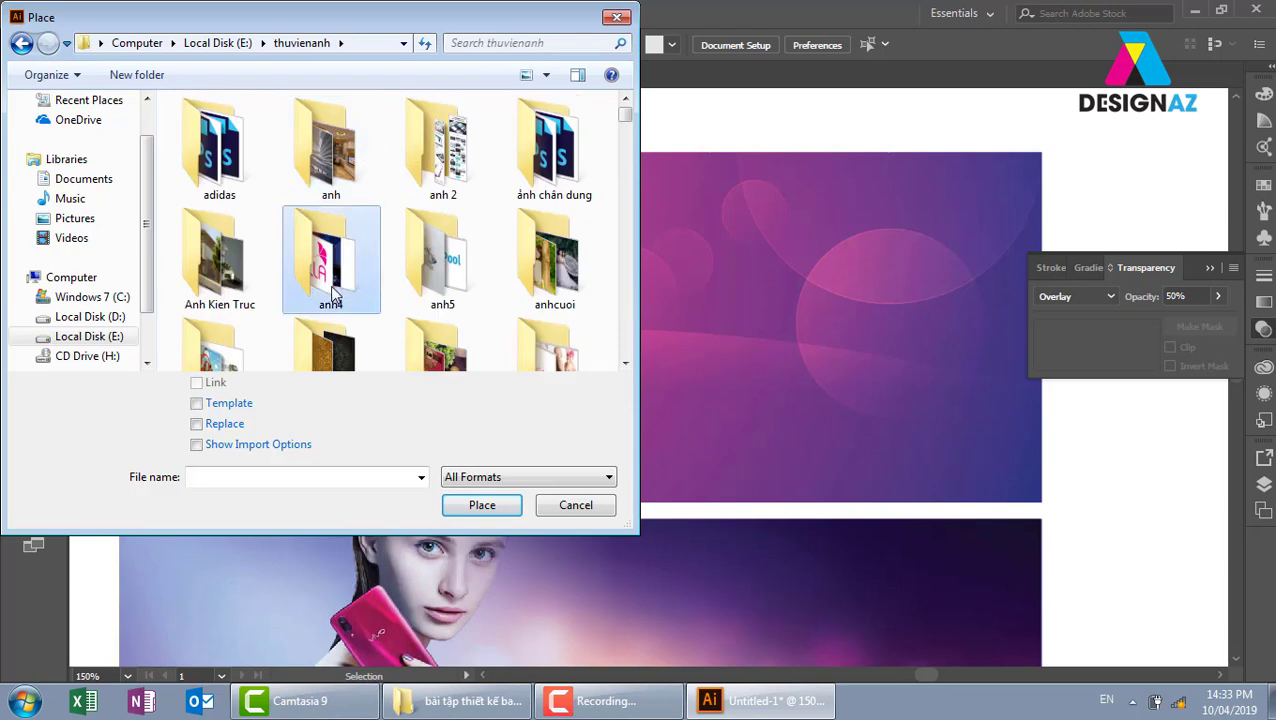
# - Open the điện thoại vivo folder and place v15_topazblue_tgt
pyautogui.press('d')
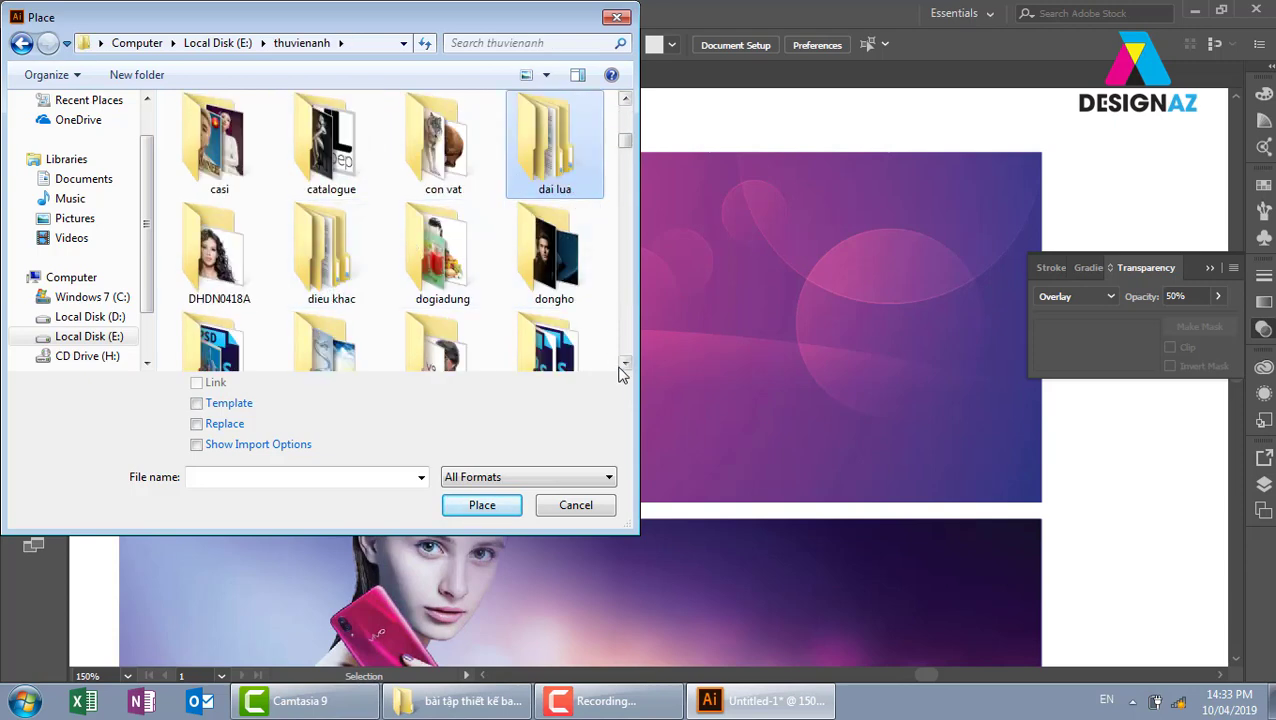
pyautogui.click(624, 366)
pyautogui.click(624, 366)
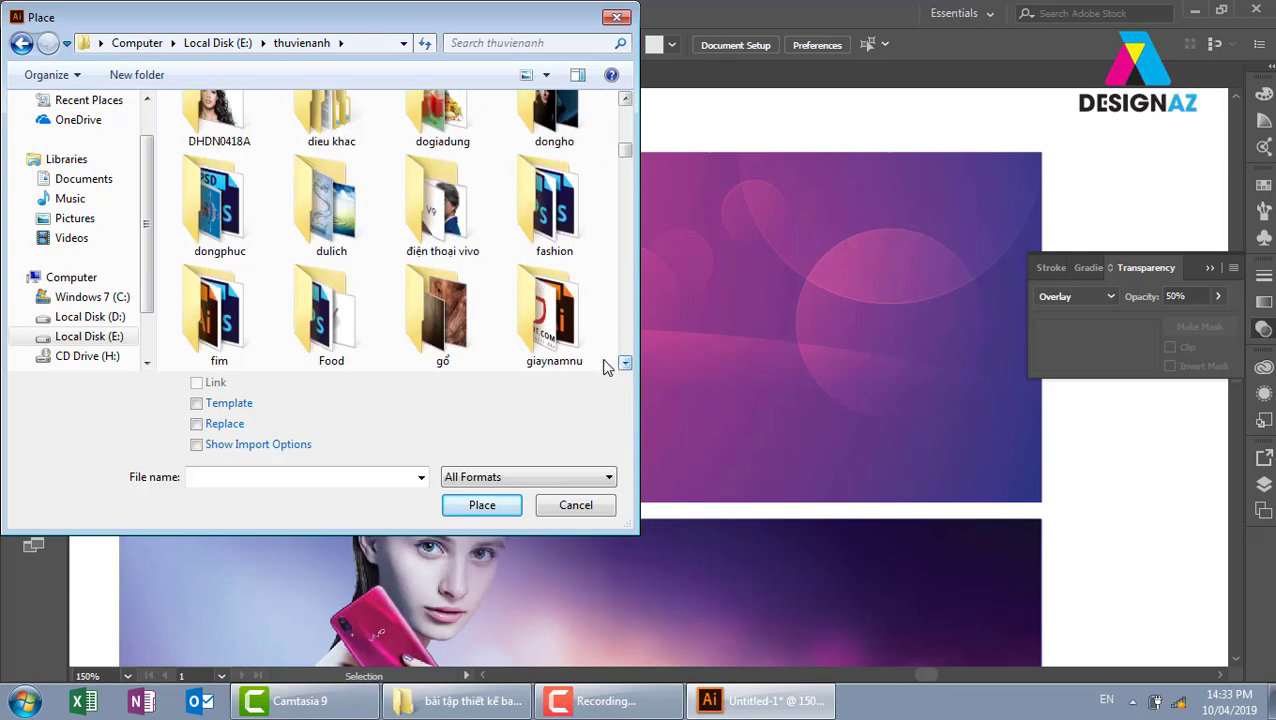
pyautogui.doubleClick(442, 205)
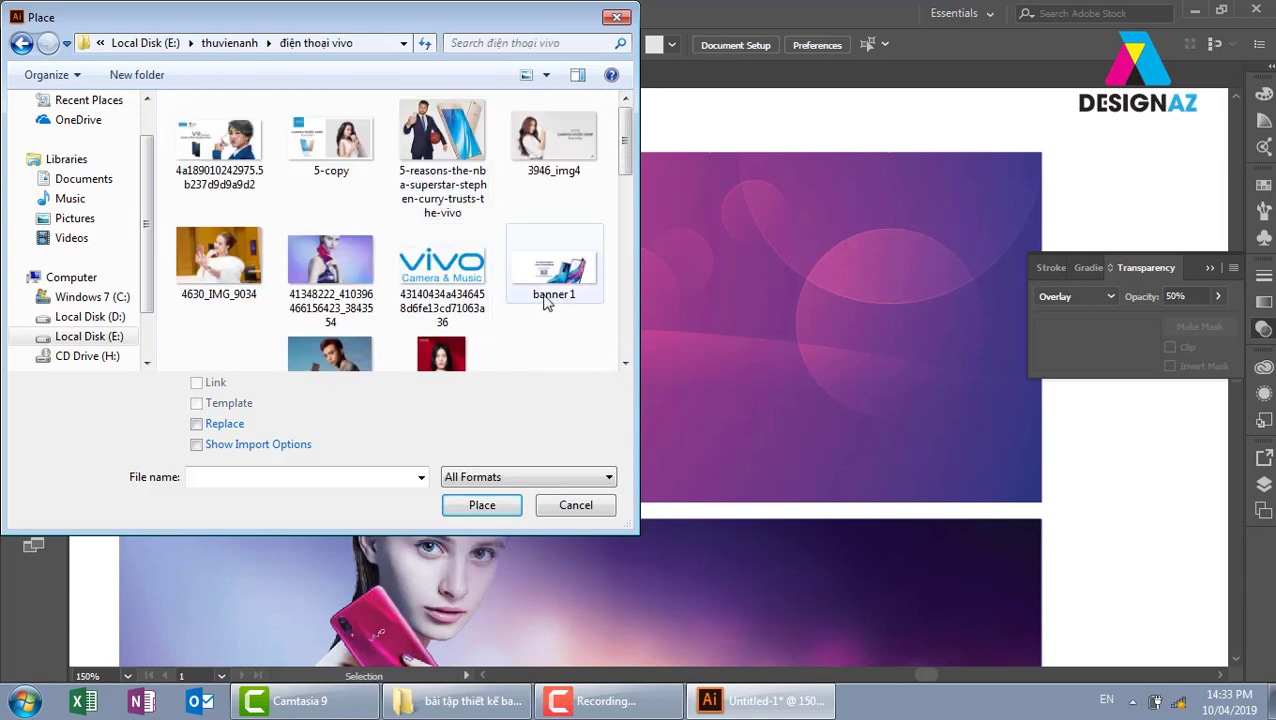
pyautogui.click(626, 365)
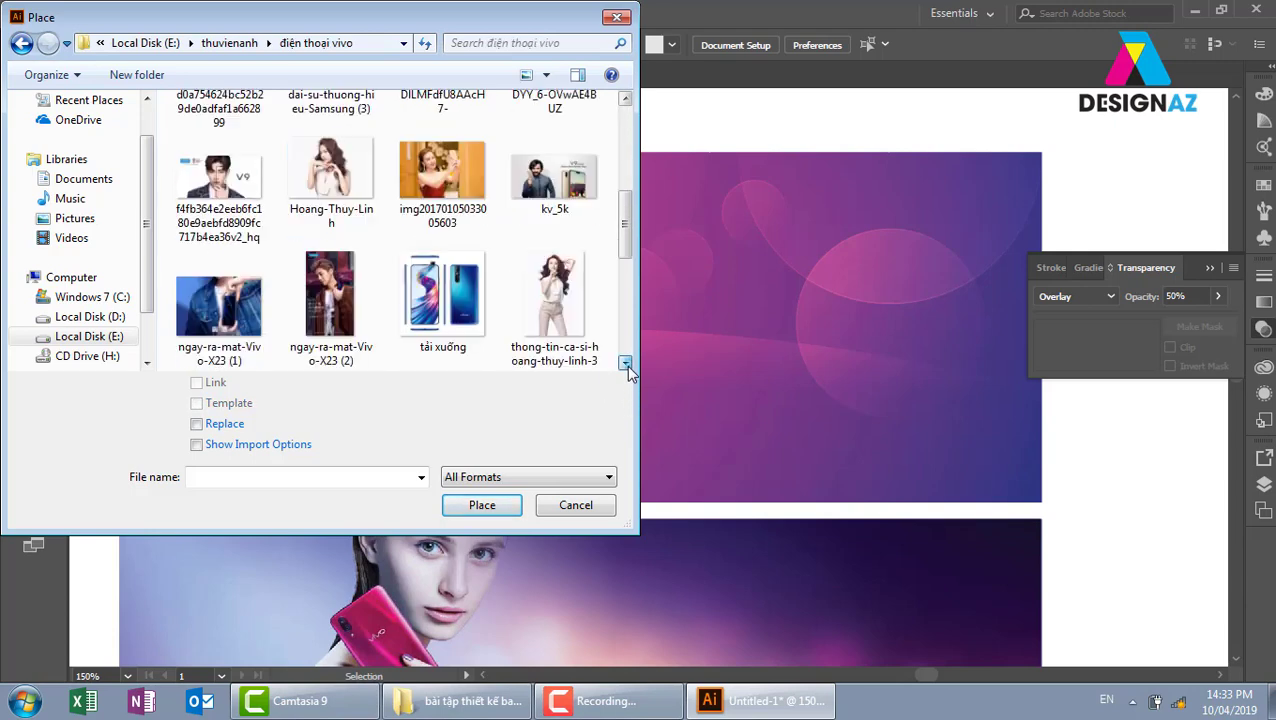
pyautogui.click(626, 365)
pyautogui.click(626, 365)
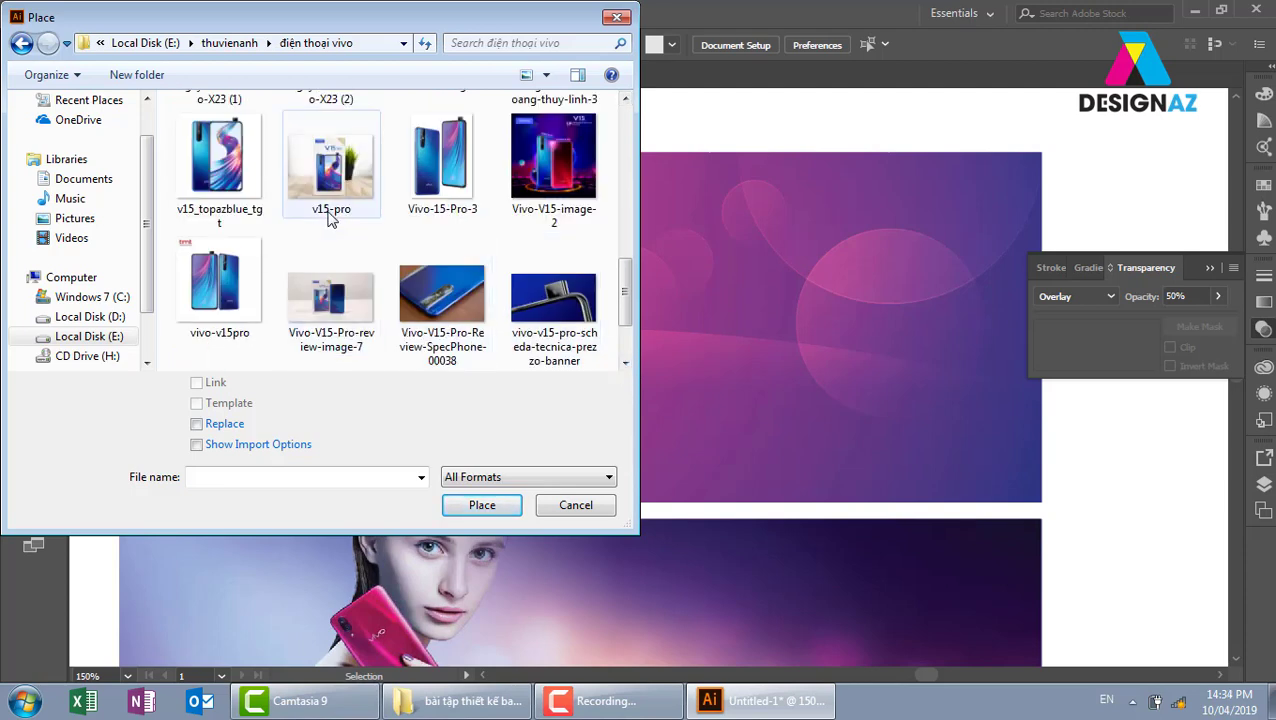
pyautogui.click(245, 165)
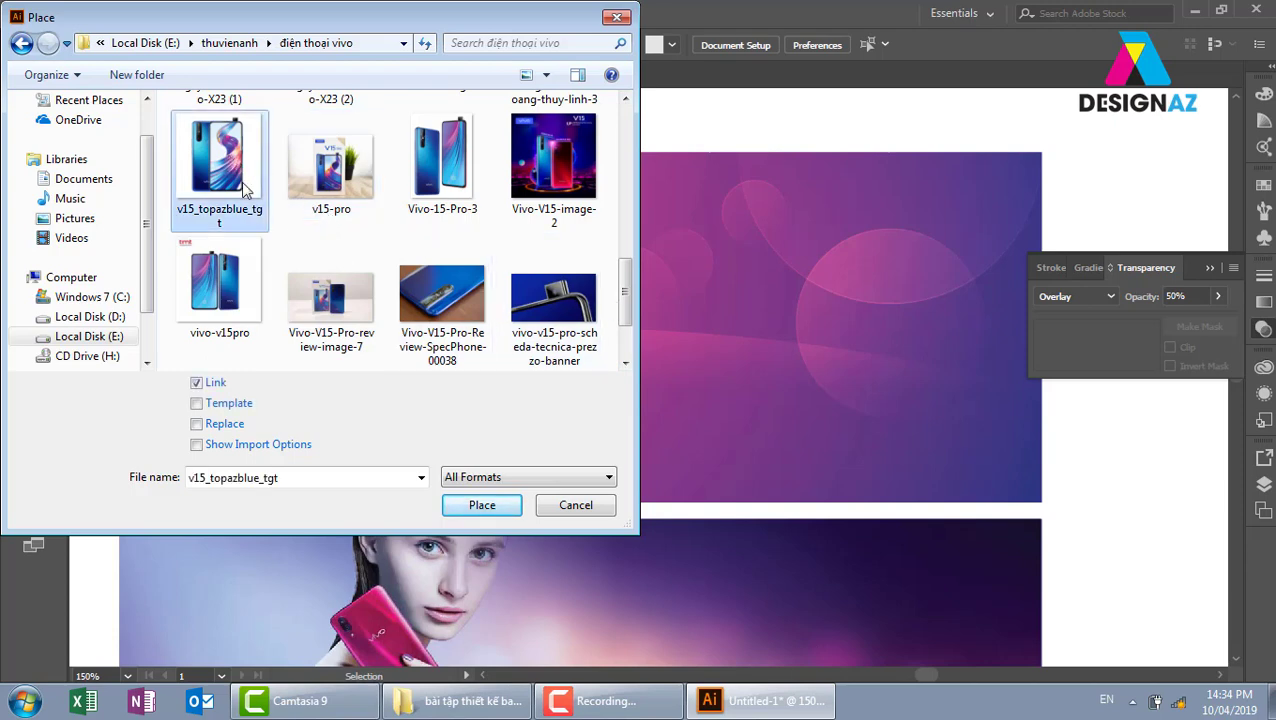
pyautogui.click(484, 505)
# - Drop the v15_topazblue_tgt phone image beside the model and scale it up
pyautogui.click(558, 191)
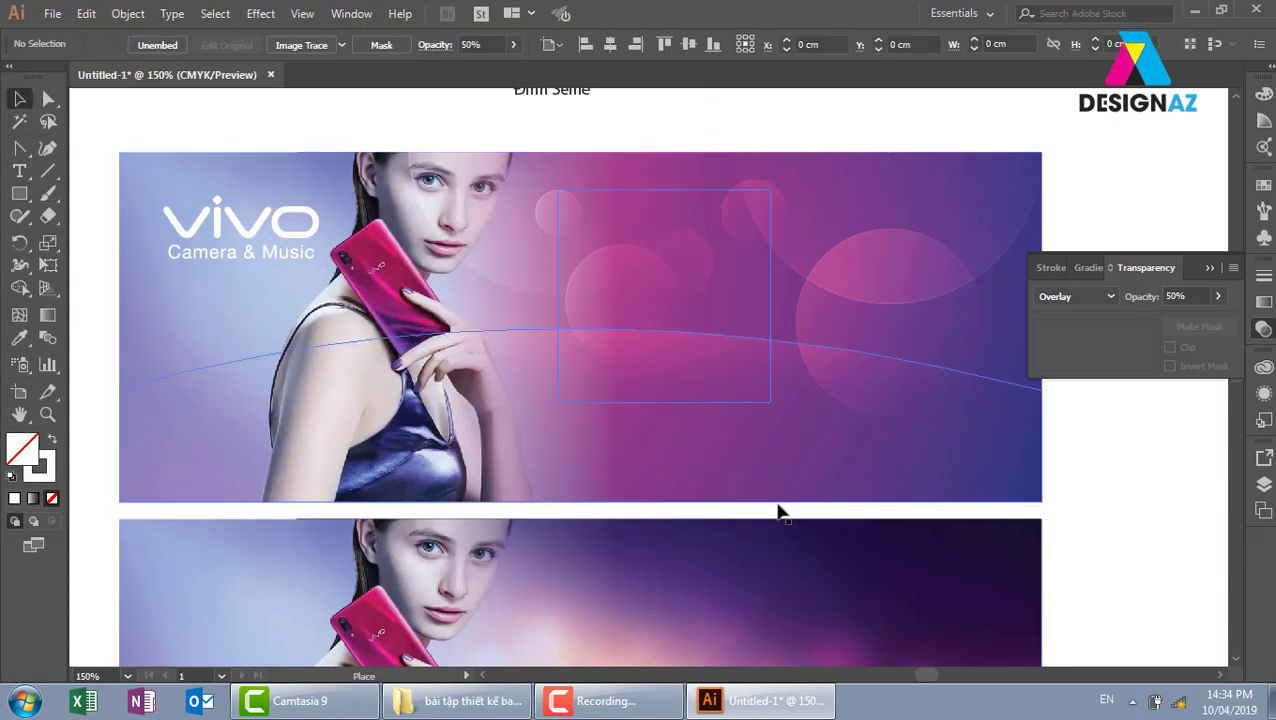
pyautogui.moveTo(780, 512); pyautogui.dragTo(785, 520)
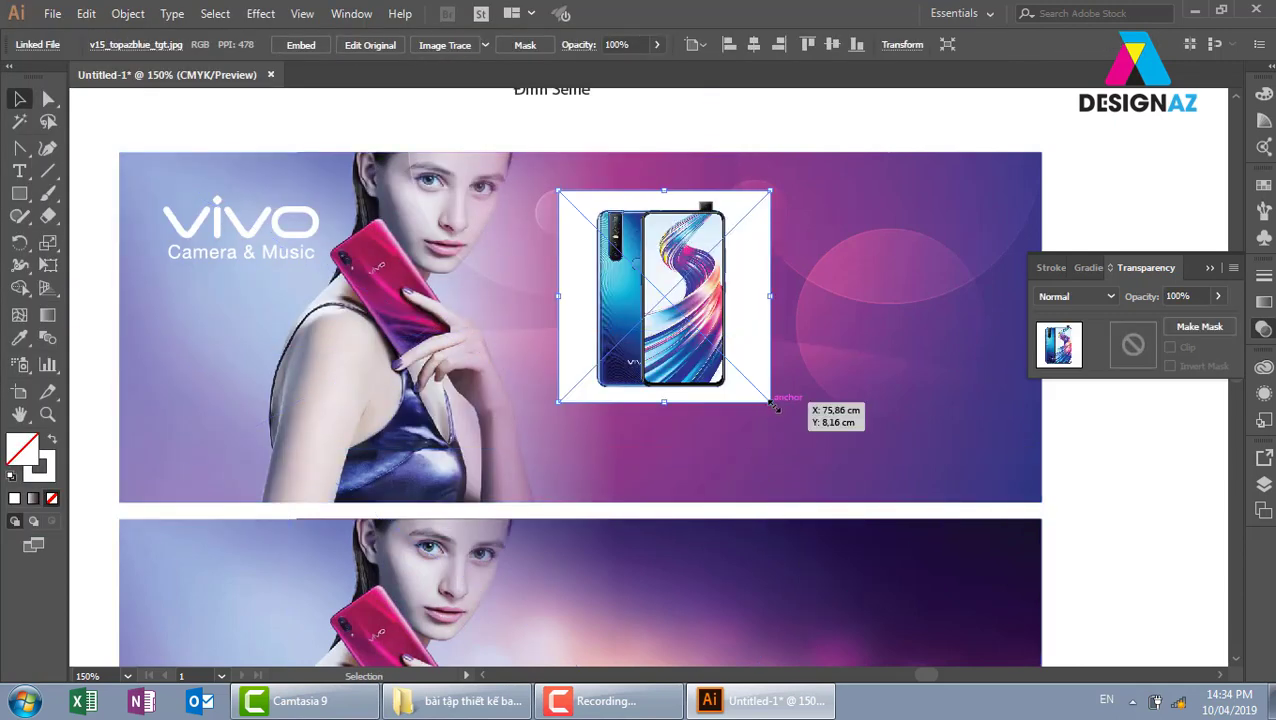
pyautogui.moveTo(773, 405); pyautogui.dragTo(834, 465)
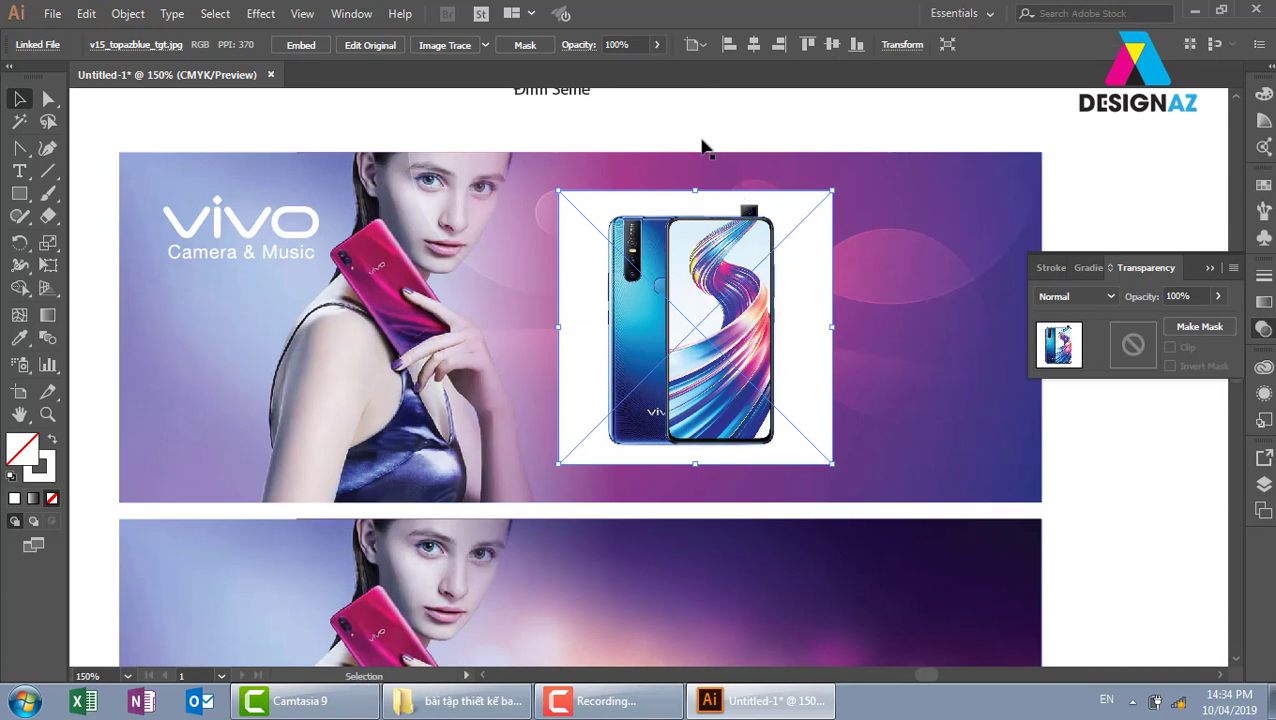
pyautogui.click(1140, 156)
# - Zoom to 1200% on the phone and start a Pen path on its bottom edge
pyautogui.hotkey('ctrl', '+')
pyautogui.hotkey('ctrl', '+')
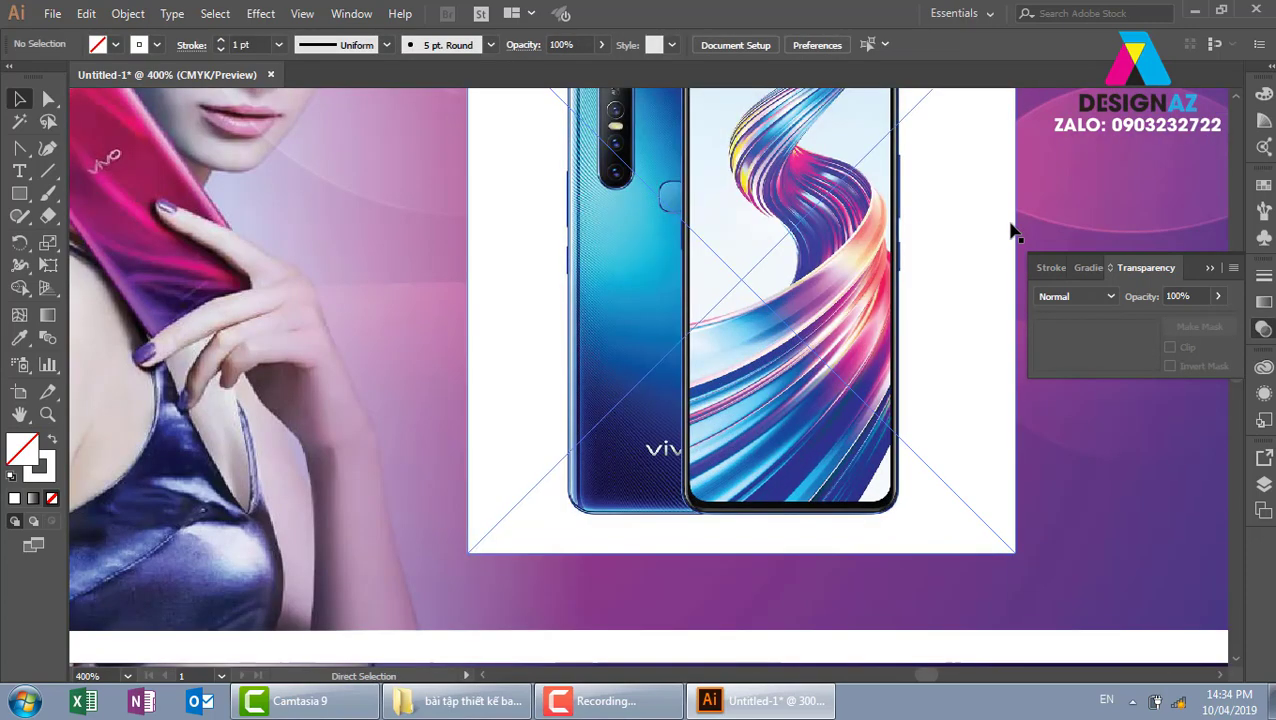
pyautogui.hotkey('ctrl', '+')
pyautogui.moveTo(747, 525); pyautogui.dragTo(685, 473)
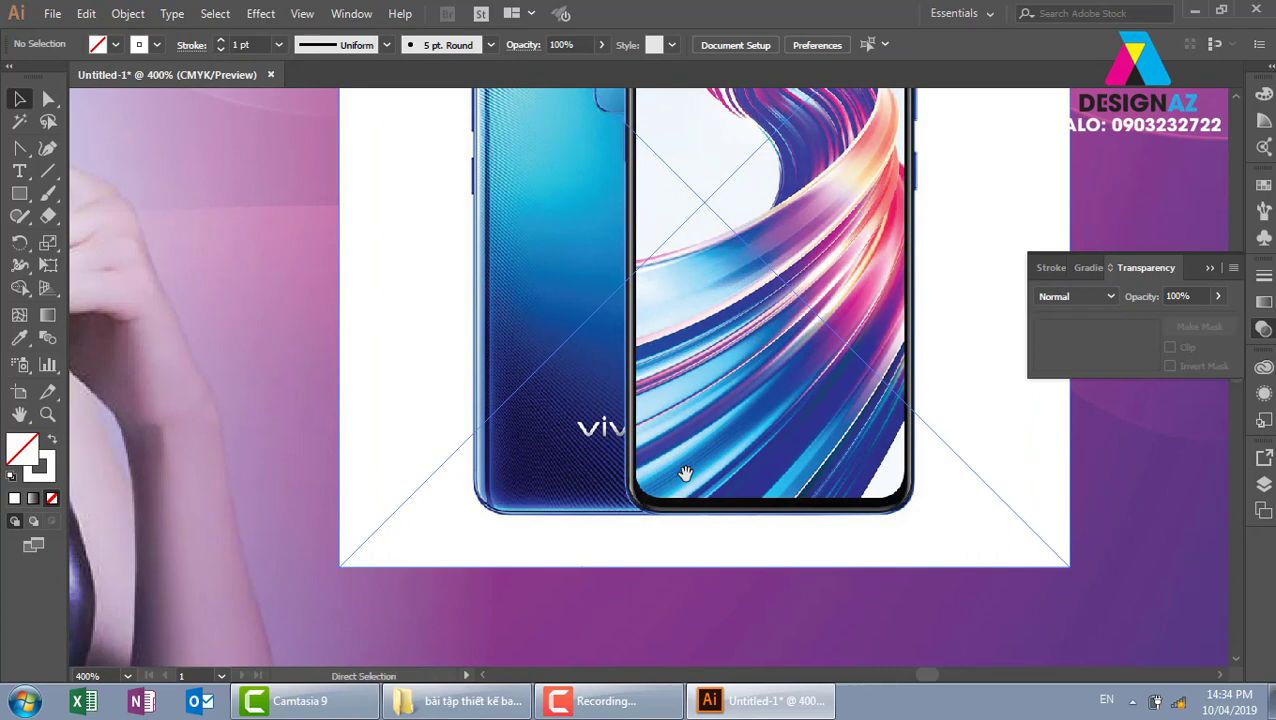
pyautogui.hotkey('ctrl', '+')
pyautogui.hotkey('ctrl', '+')
pyautogui.moveTo(809, 541); pyautogui.dragTo(666, 140)
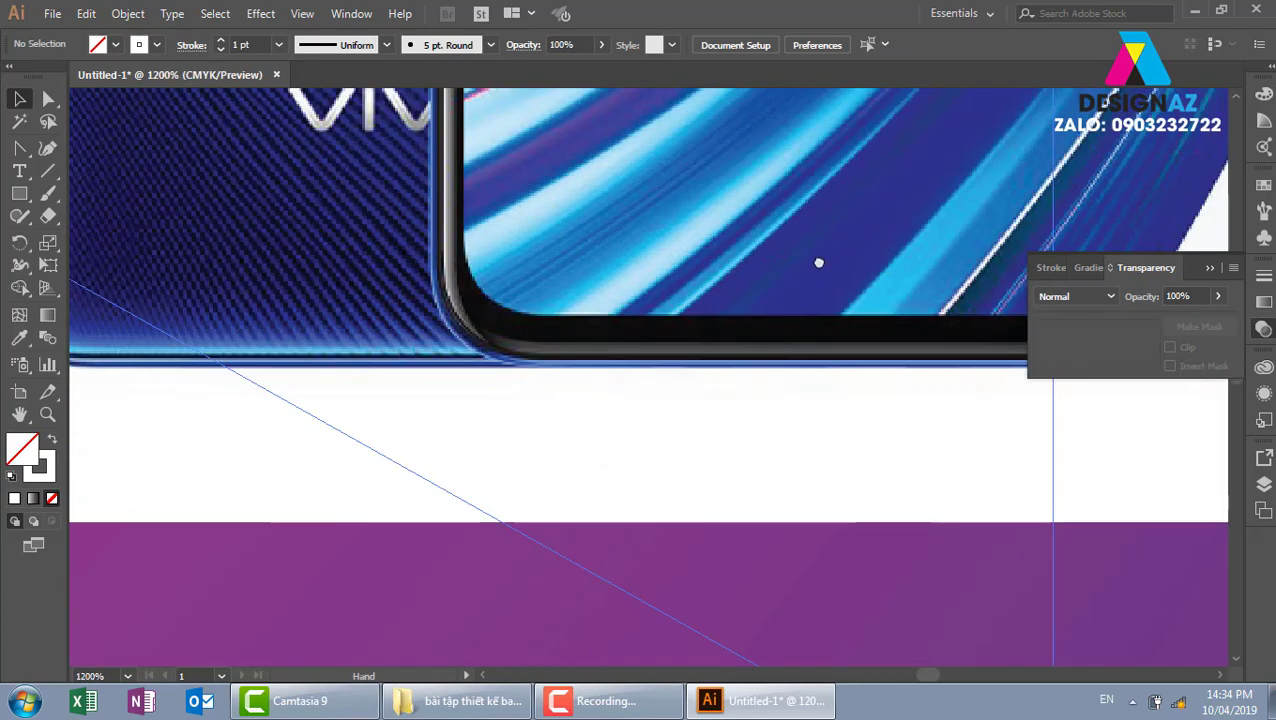
pyautogui.moveTo(818, 262); pyautogui.dragTo(533, 365)
pyautogui.press('p')
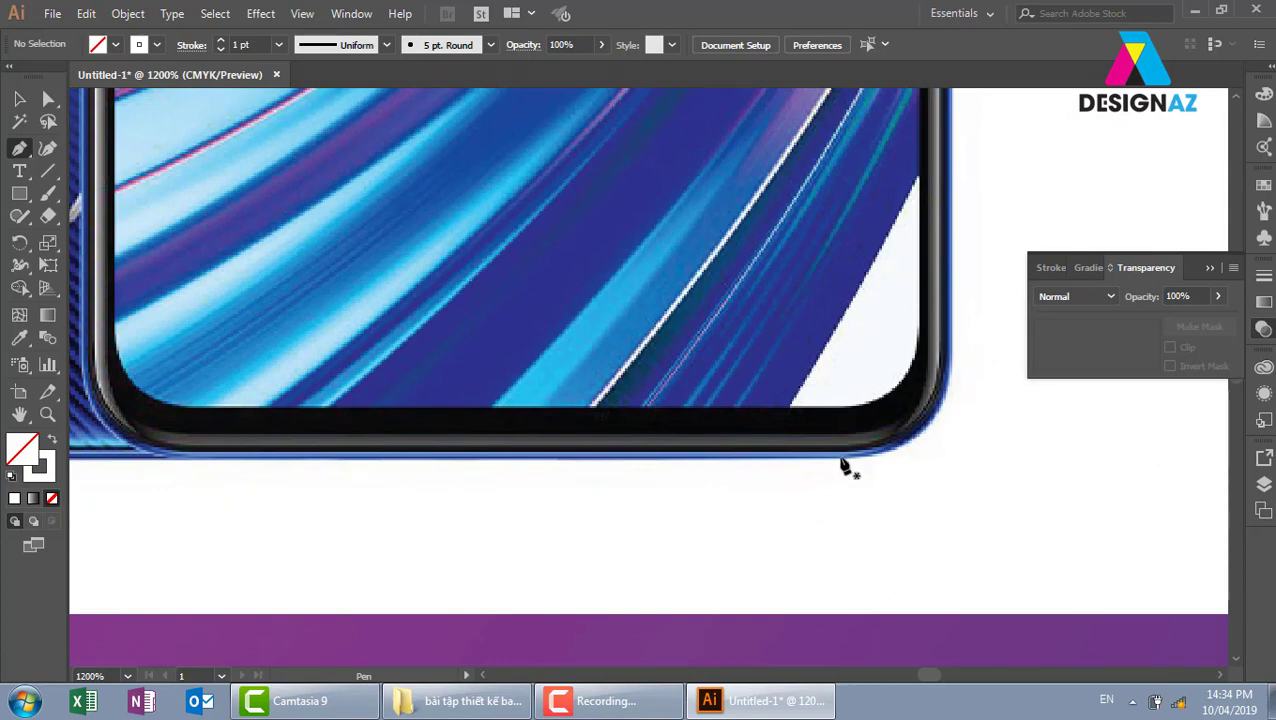
pyautogui.click(840, 465)
# - Trace the phone's bottom-left corner, left edge and top-left corner
pyautogui.moveTo(265, 418); pyautogui.dragTo(738, 425)
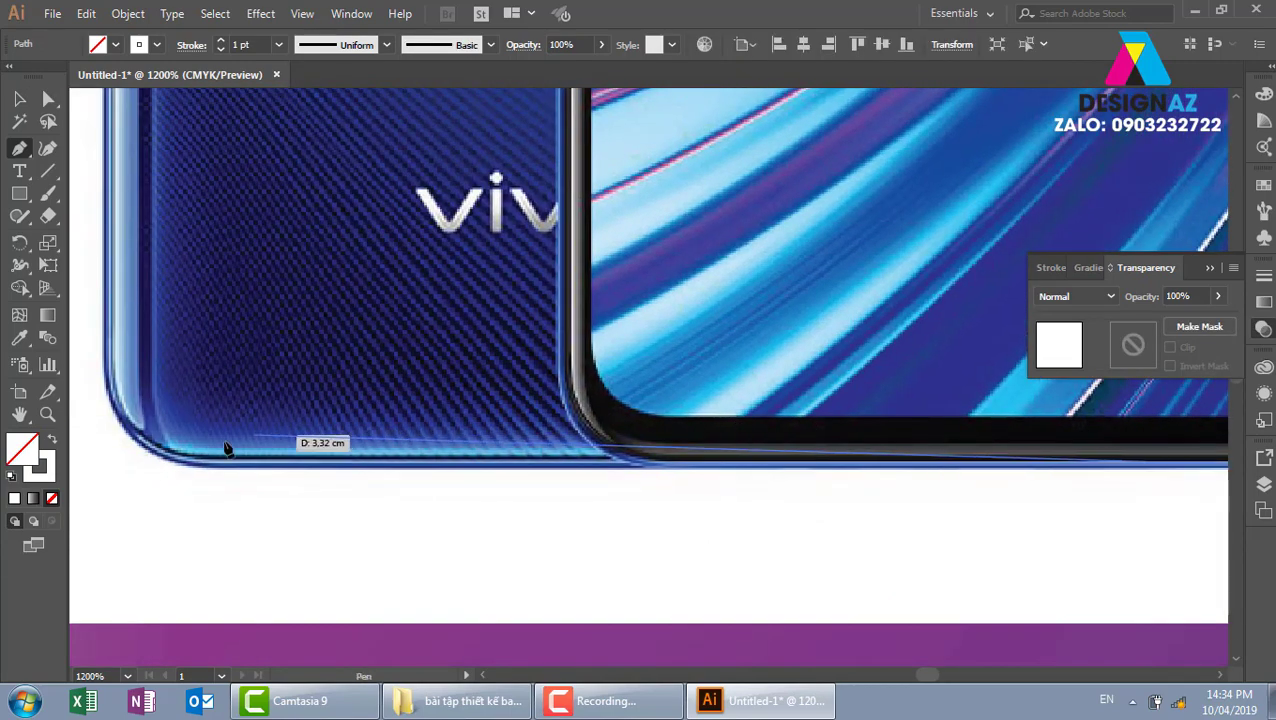
pyautogui.moveTo(197, 464)
pyautogui.mouseDown()
pyautogui.moveTo(242, 368)
pyautogui.moveTo(581, 490)
pyautogui.mouseUp()
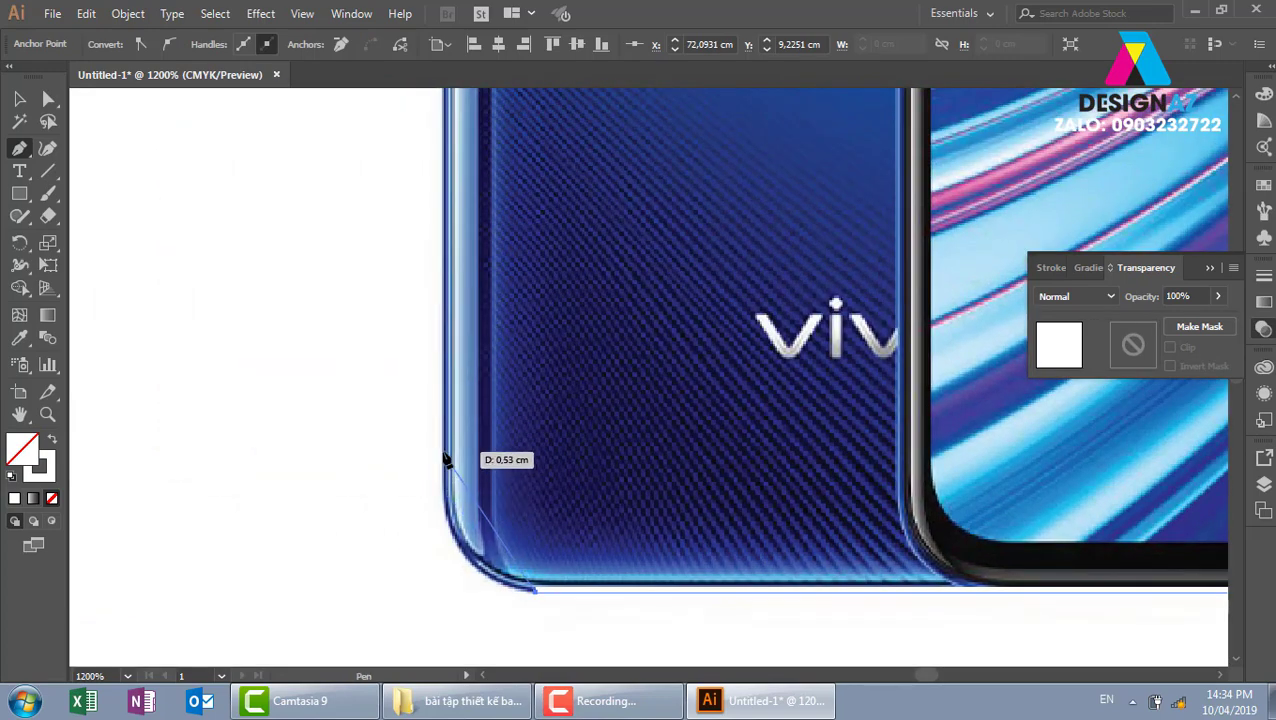
pyautogui.moveTo(446, 459); pyautogui.dragTo(455, 312)
pyautogui.moveTo(457, 396)
pyautogui.mouseDown()
pyautogui.moveTo(465, 383)
pyautogui.moveTo(447, 455)
pyautogui.mouseUp()
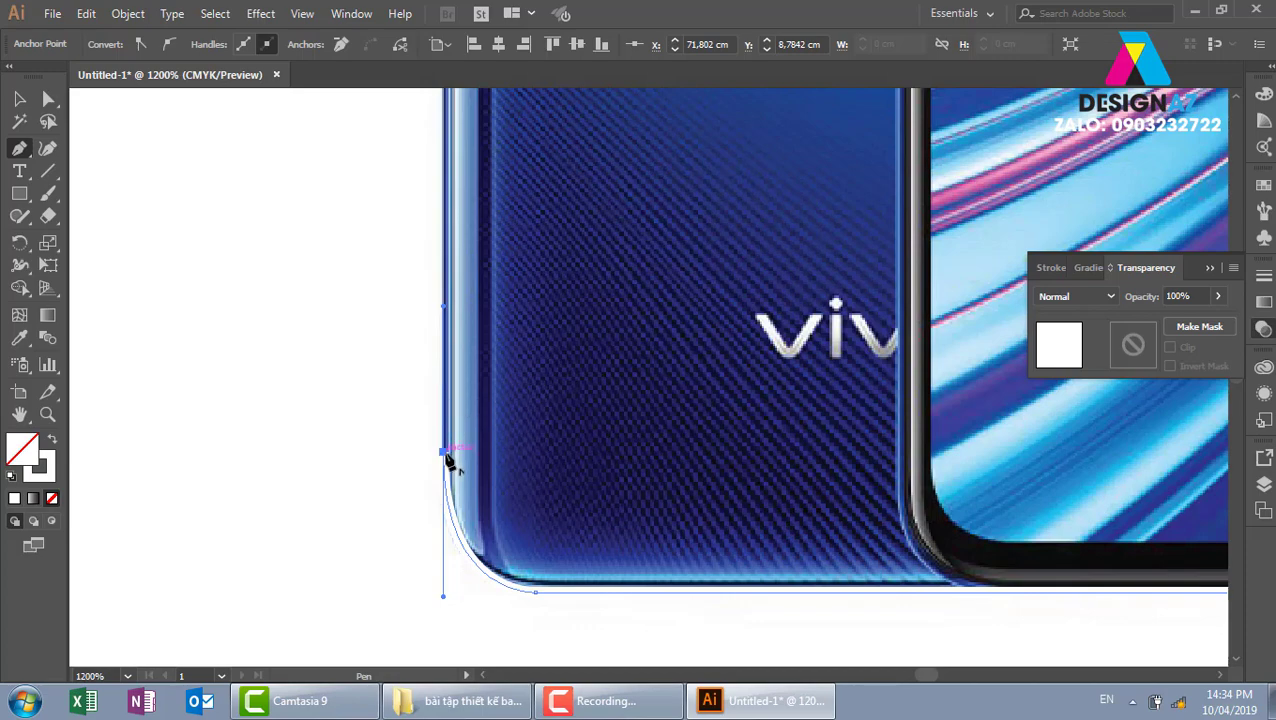
pyautogui.moveTo(531, 117)
pyautogui.mouseDown()
pyautogui.moveTo(530, 296)
pyautogui.moveTo(464, 555)
pyautogui.mouseUp()
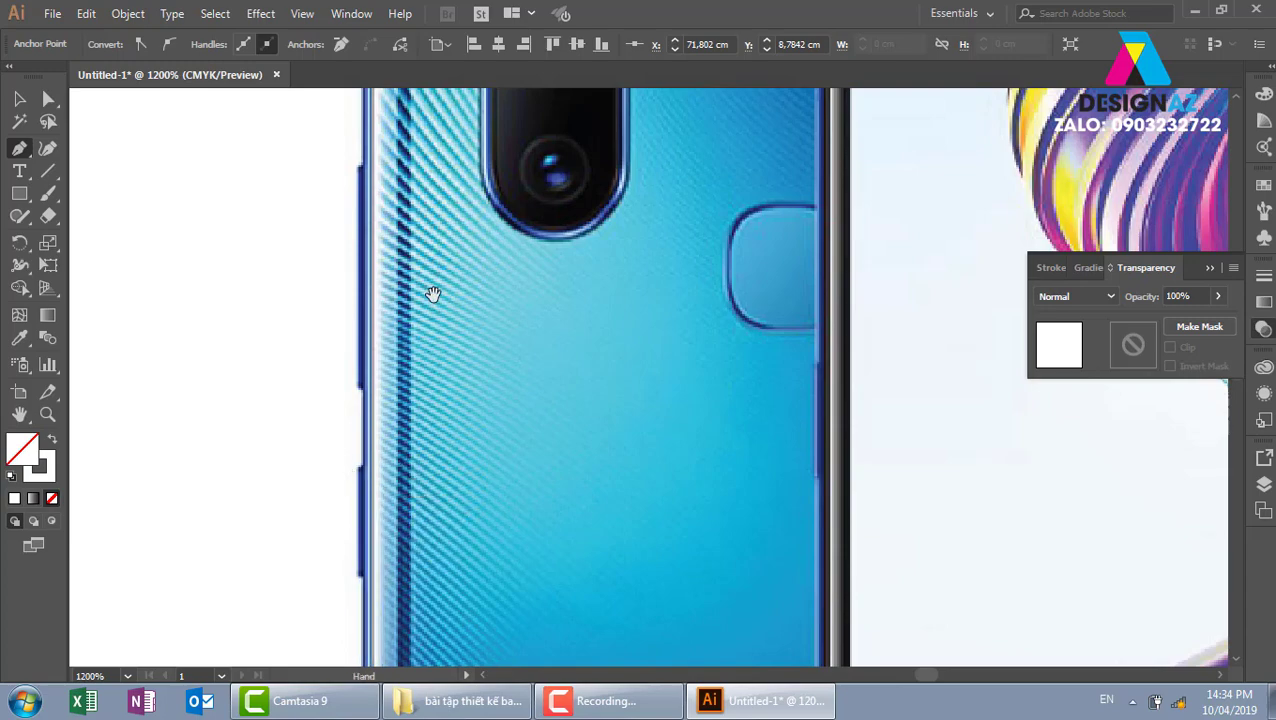
pyautogui.moveTo(433, 294); pyautogui.dragTo(391, 598)
pyautogui.moveTo(339, 325); pyautogui.dragTo(324, 410)
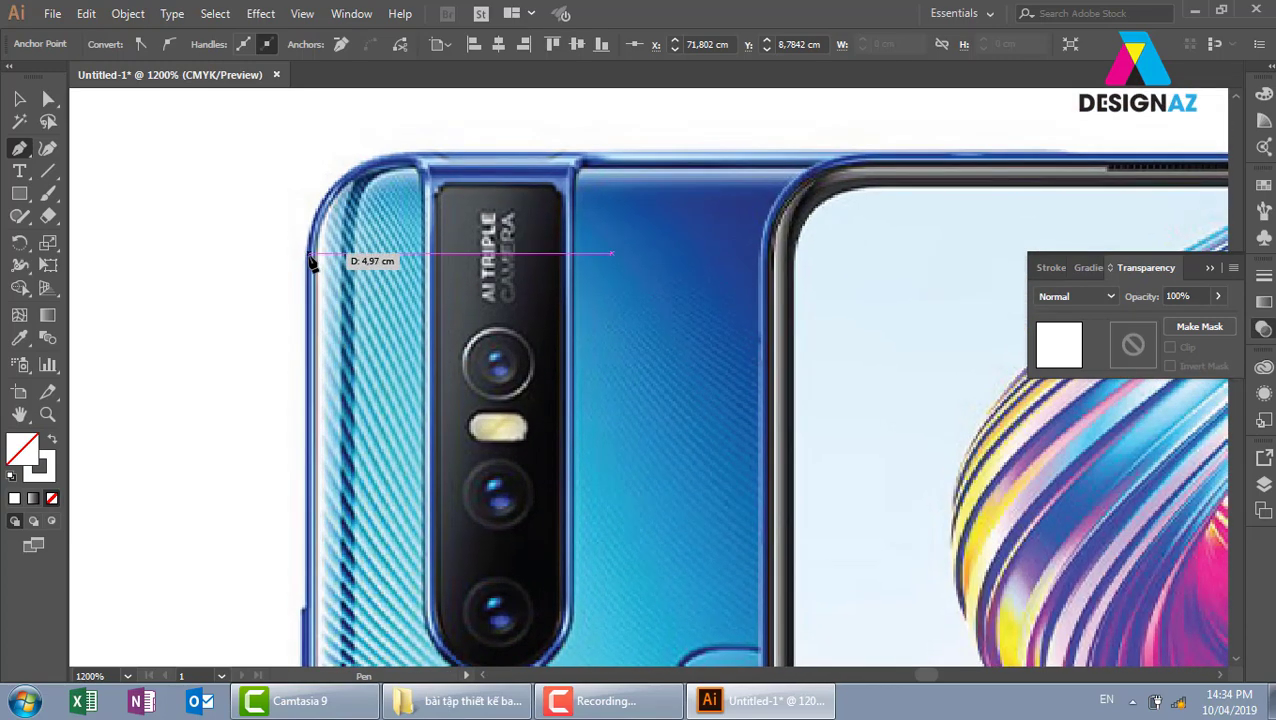
pyautogui.click(307, 252)
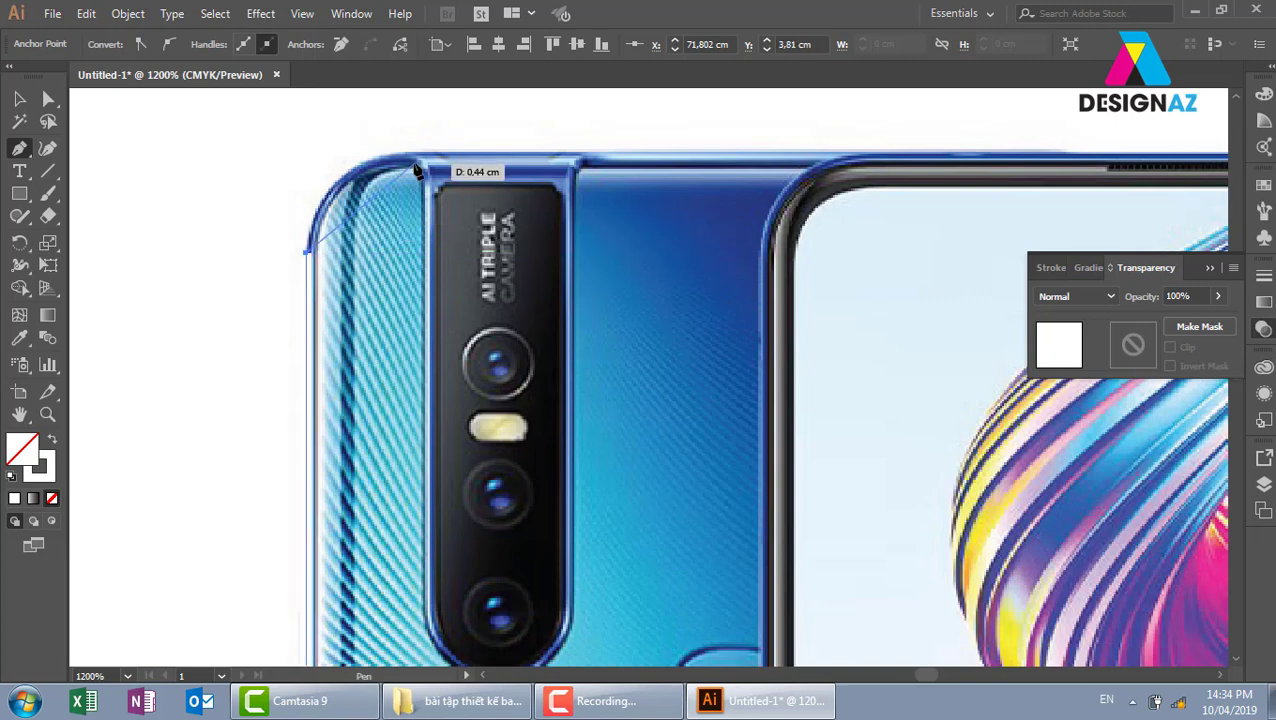
pyautogui.moveTo(421, 155); pyautogui.dragTo(528, 152)
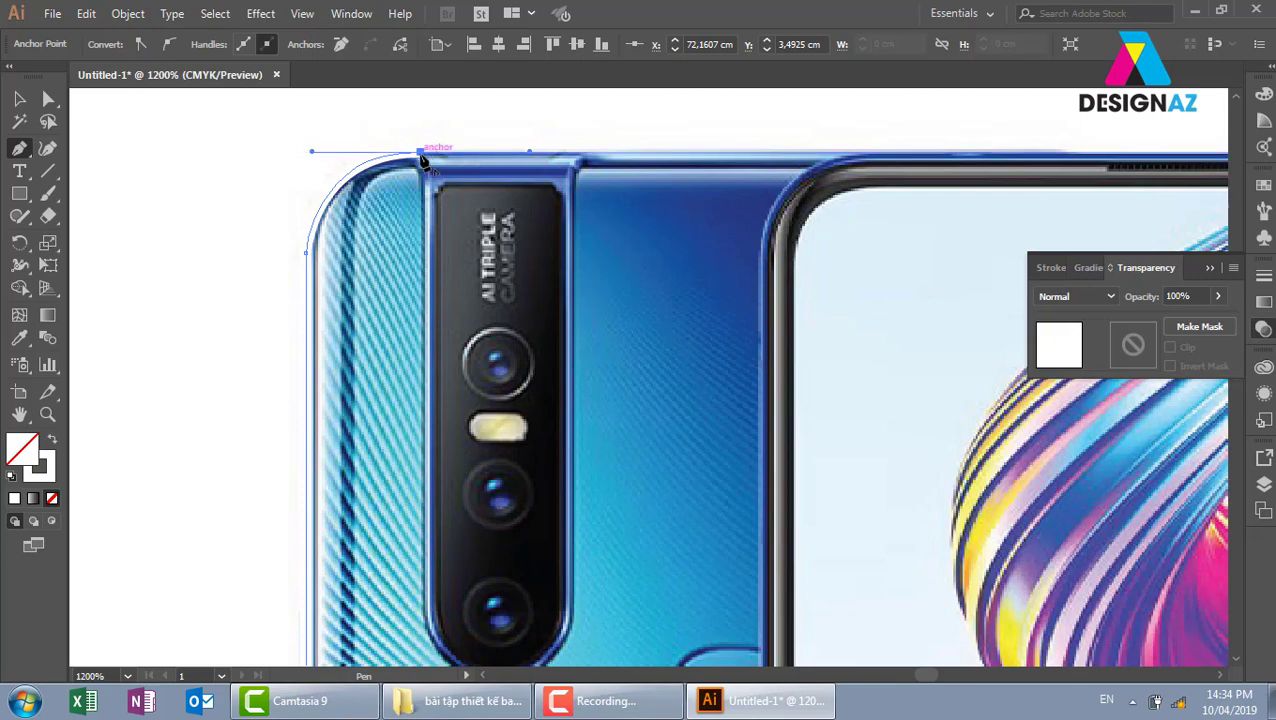
# - Trace around the pop-up camera and the top-right corner
pyautogui.moveTo(1042, 191); pyautogui.dragTo(342, 230)
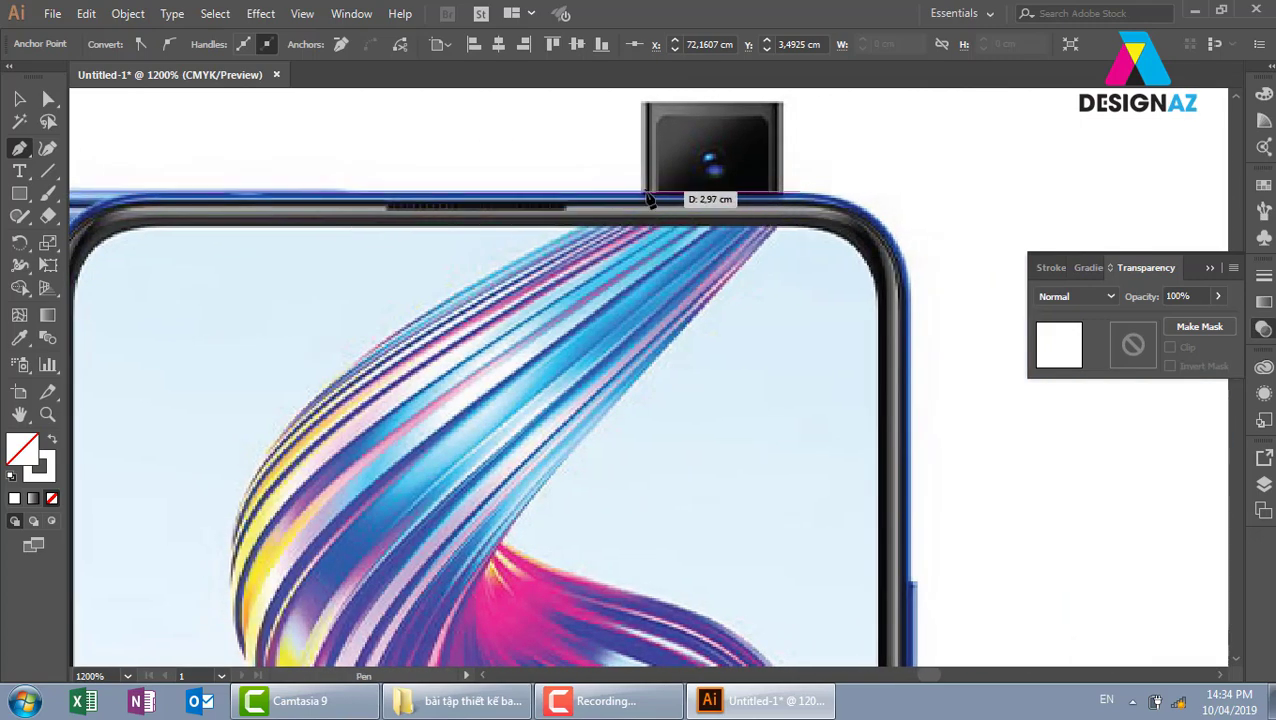
pyautogui.click(645, 195)
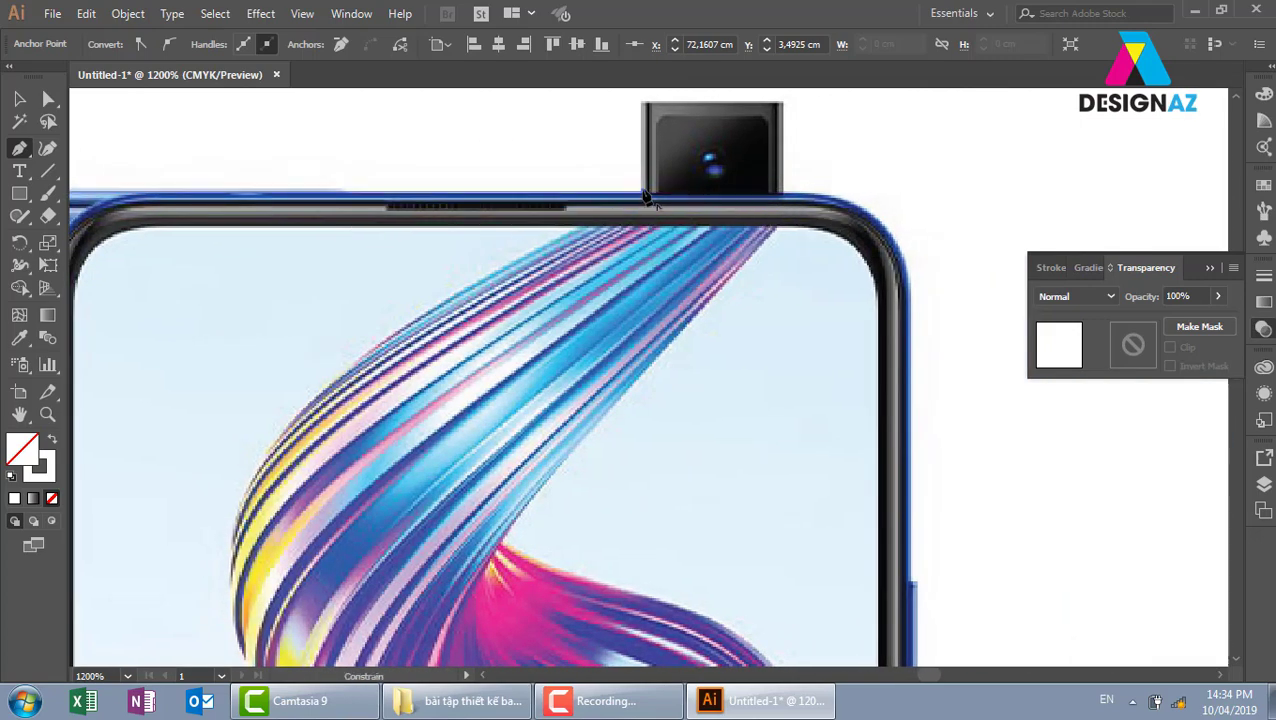
pyautogui.click(644, 103)
pyautogui.scroll(2, 641, 108)
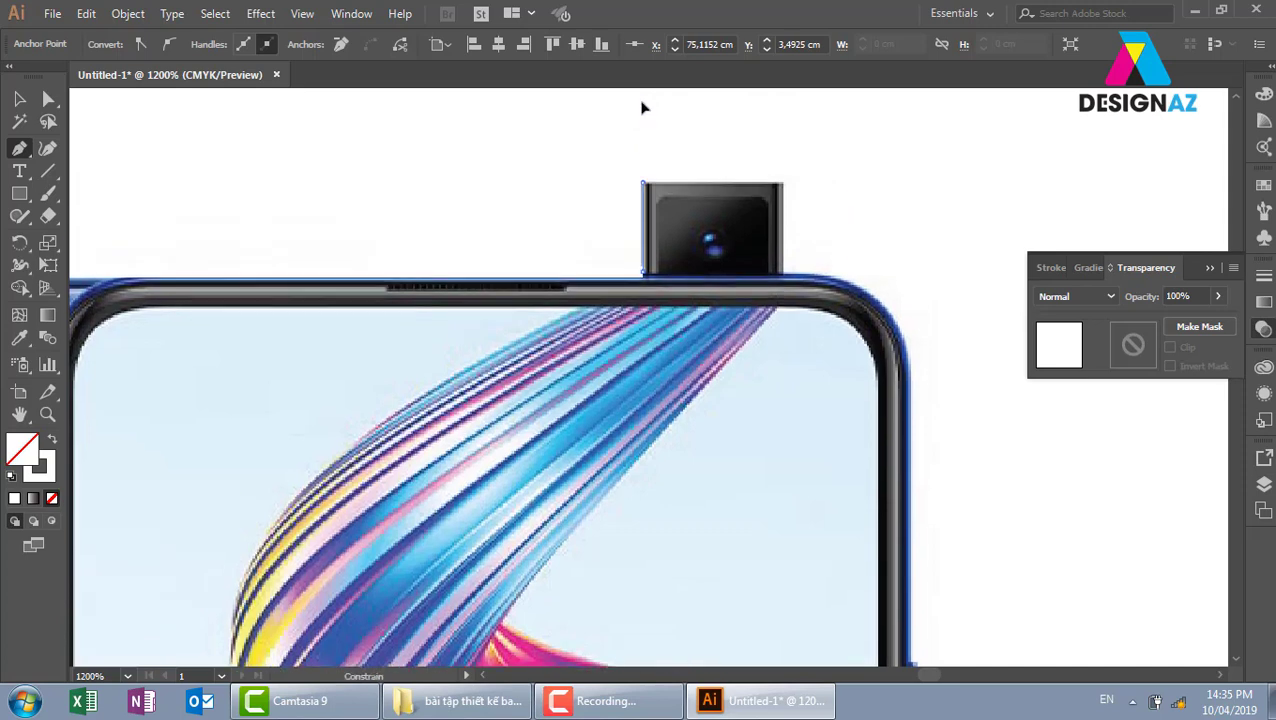
pyautogui.scroll(1, 641, 108)
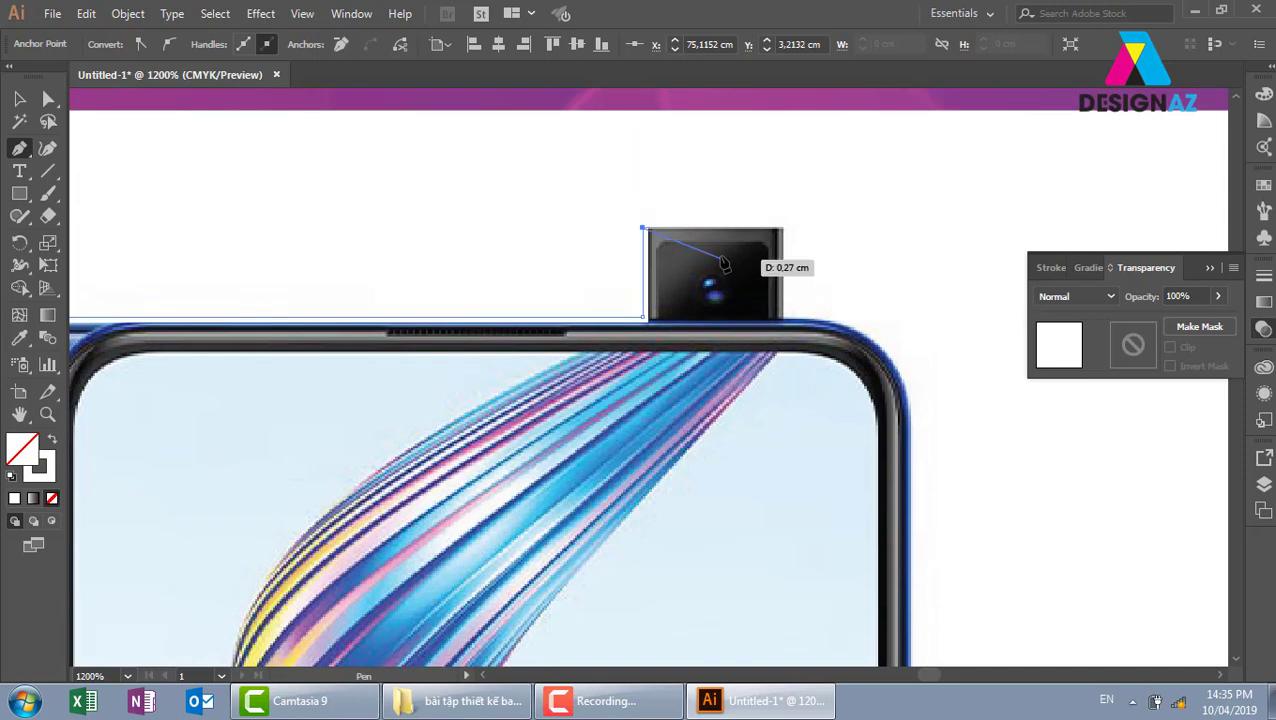
pyautogui.click(780, 229)
pyautogui.click(782, 321)
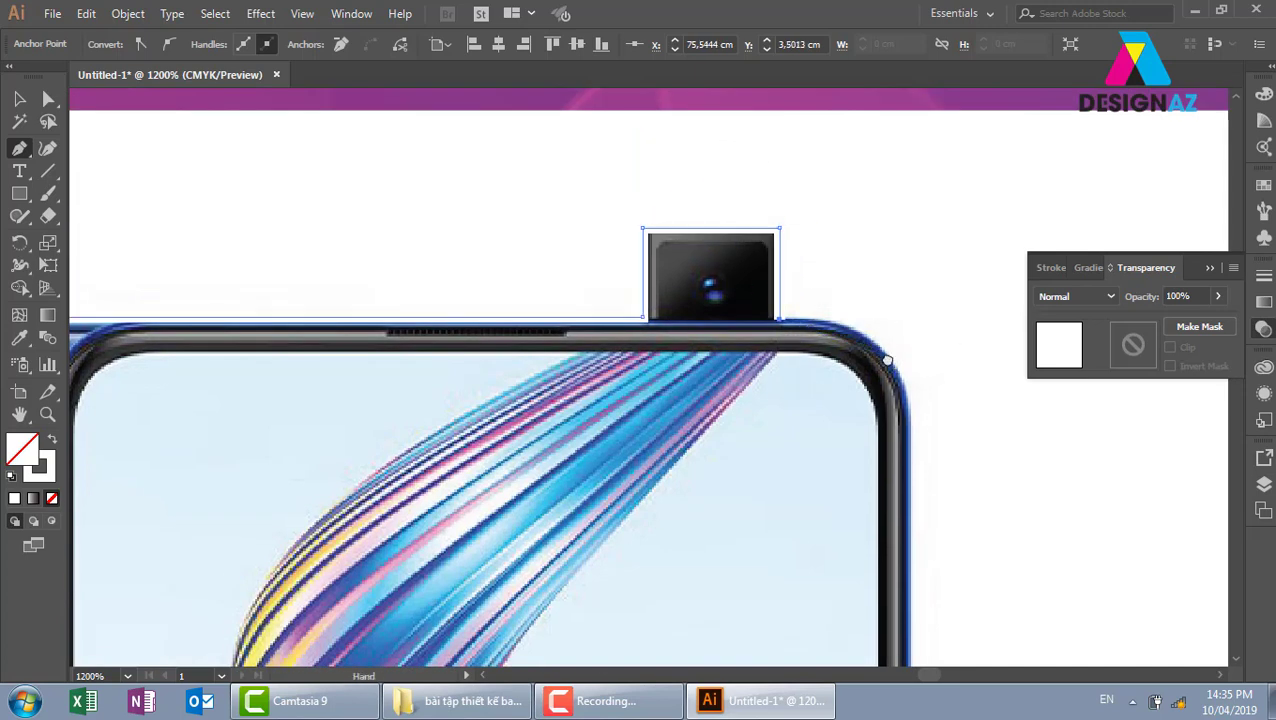
pyautogui.scroll(-3, 770, 330)
pyautogui.hscroll(4, 770, 330)
pyautogui.moveTo(747, 327); pyautogui.dragTo(753, 490)
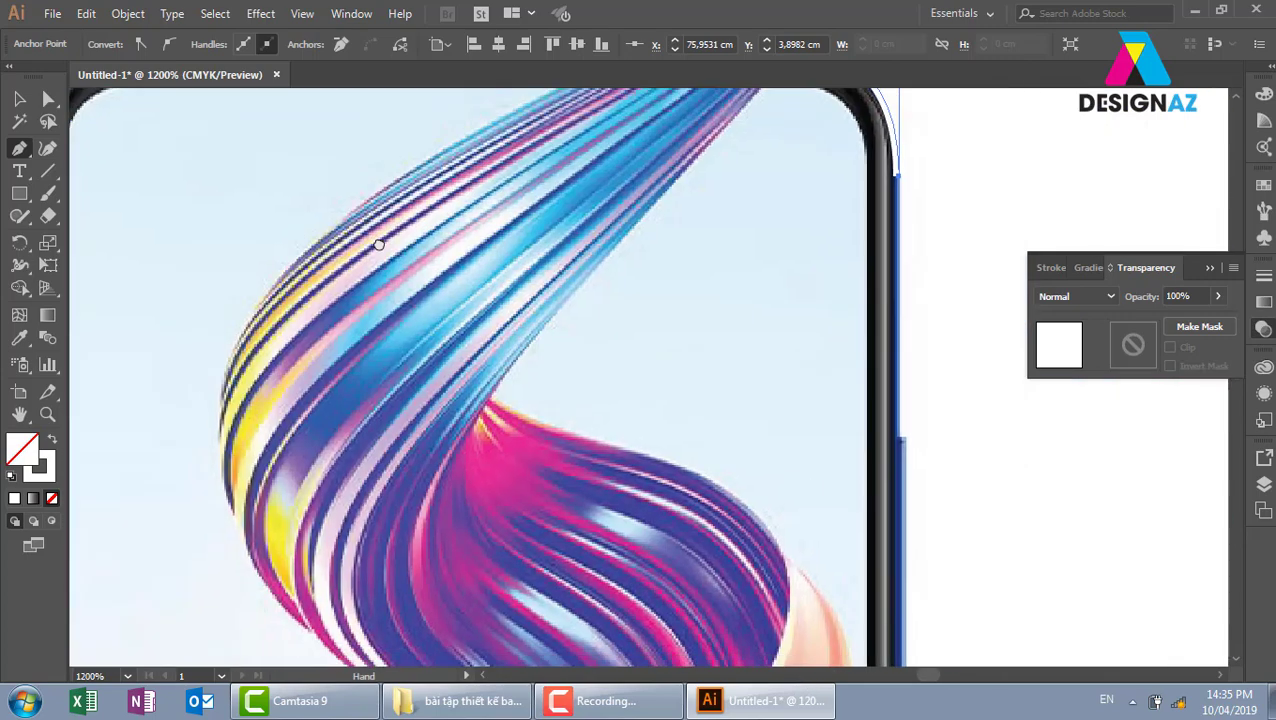
# - Trace down the right edge around the bottom-right corner, then zoom out
pyautogui.scroll(-5, 379, 244)
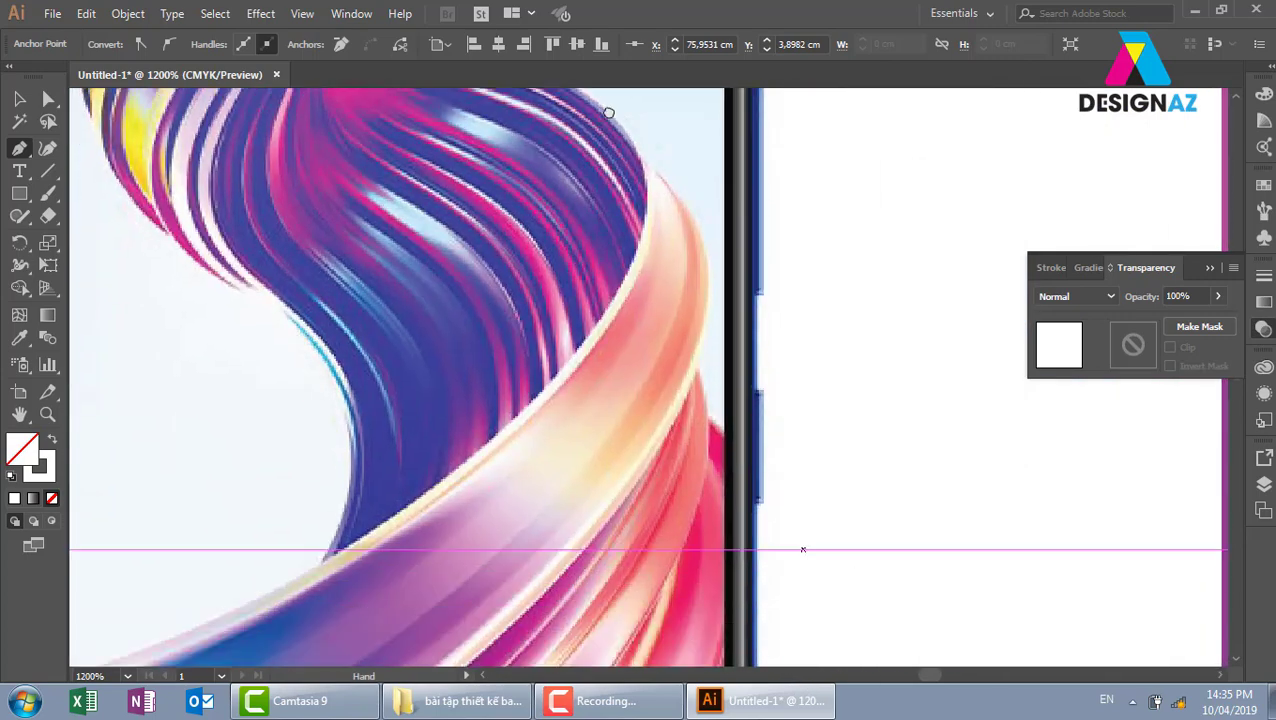
pyautogui.scroll(-5, 677, 170)
pyautogui.scroll(-3, 712, 177)
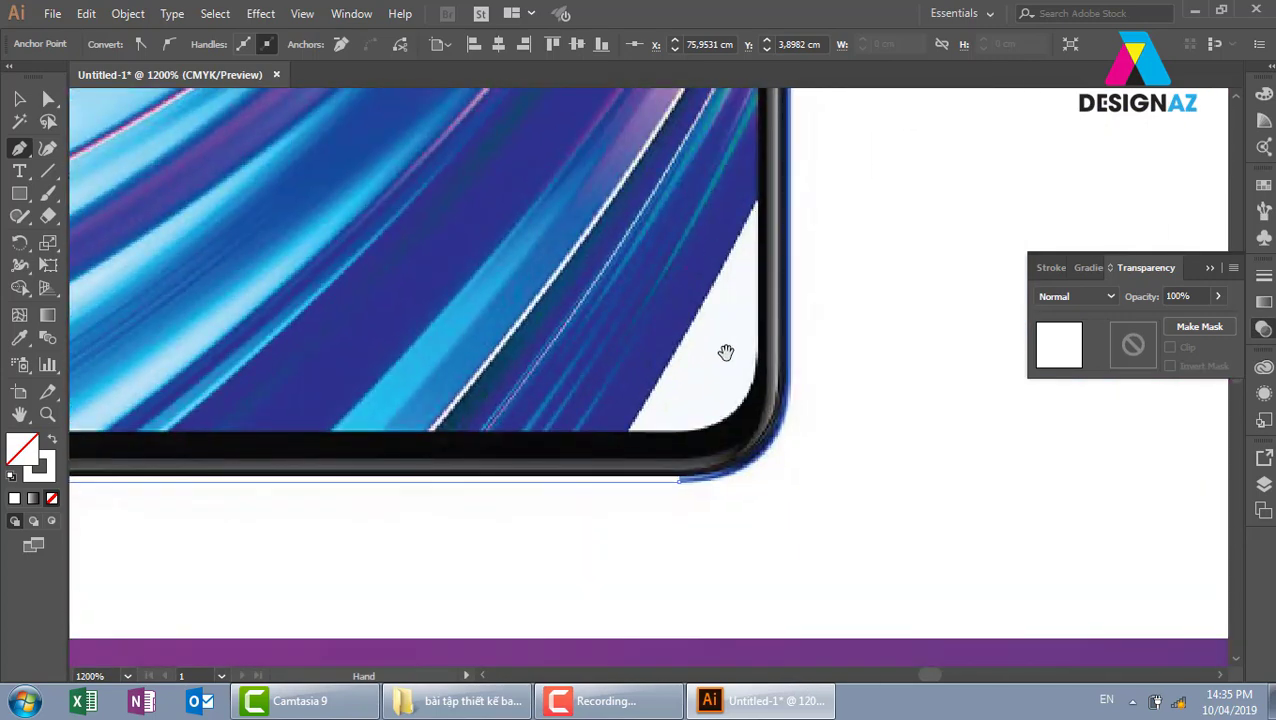
pyautogui.click(790, 374)
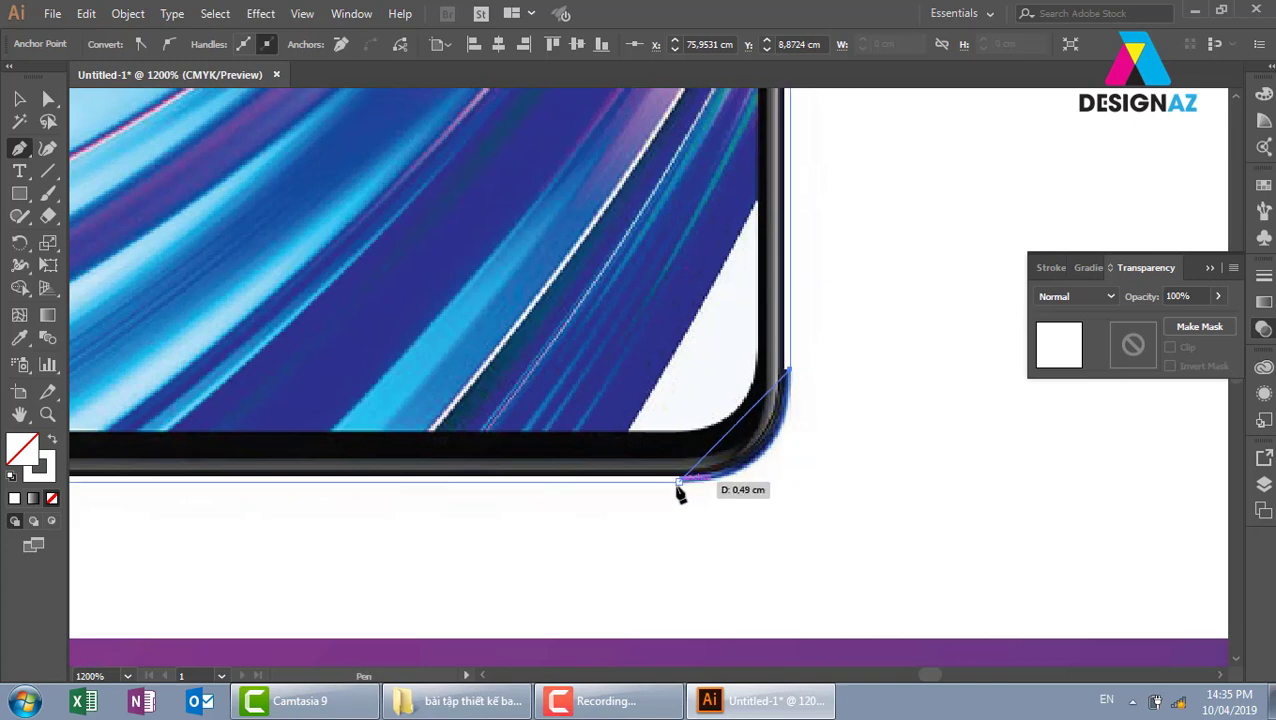
pyautogui.moveTo(681, 481); pyautogui.dragTo(561, 477)
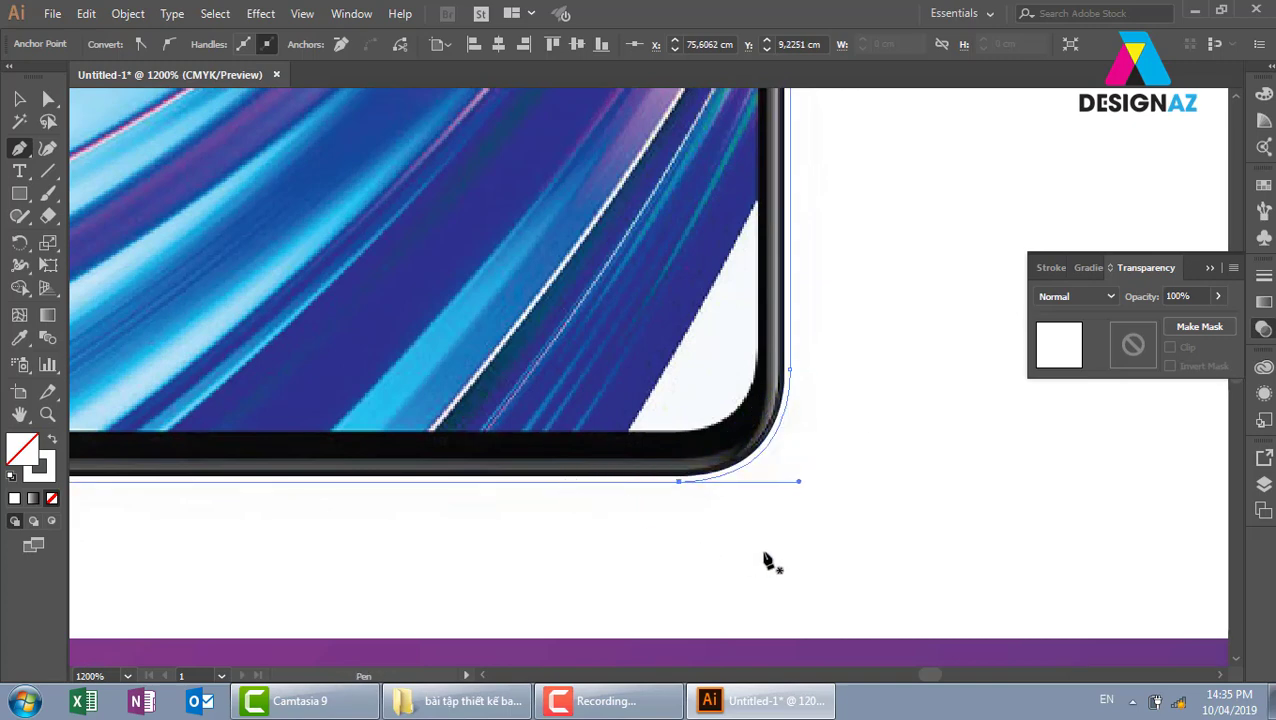
pyautogui.hotkey('ctrl', '-')
pyautogui.hotkey('ctrl', '-')
pyautogui.hotkey('ctrl', '-')
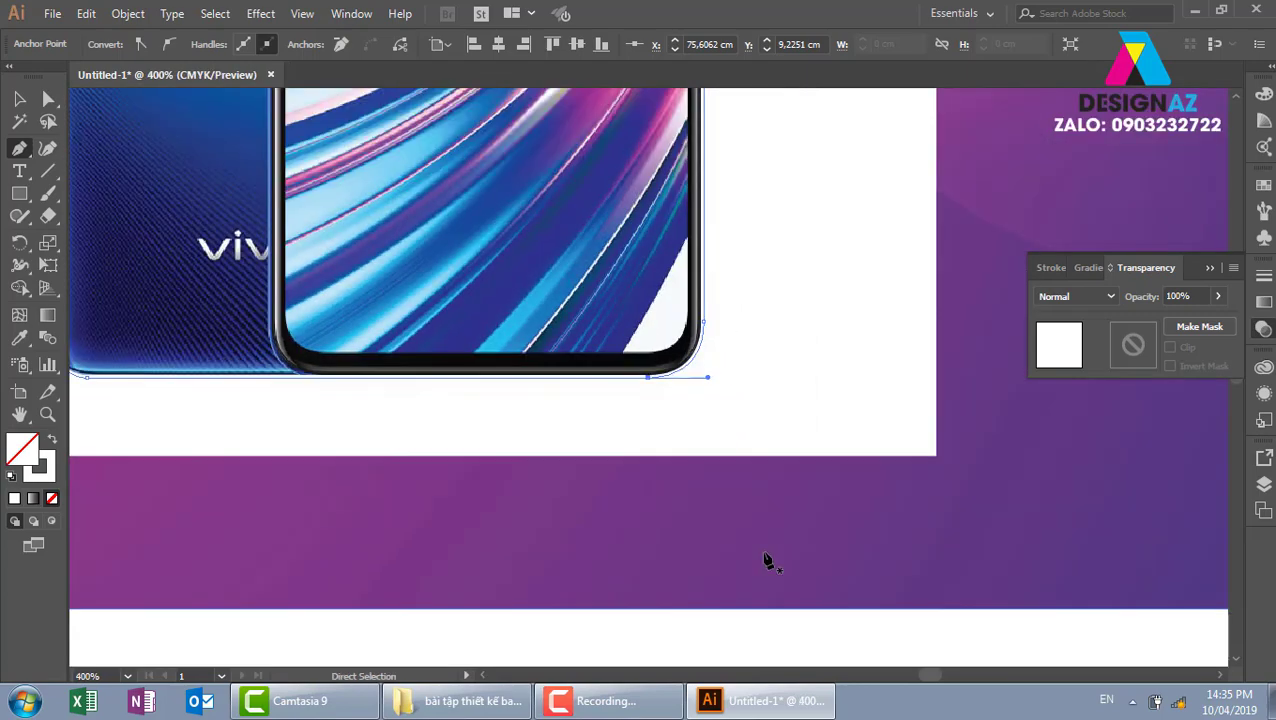
pyautogui.hotkey('ctrl', '-')
pyautogui.hotkey('ctrl', '-')
pyautogui.hotkey('ctrl', '-')
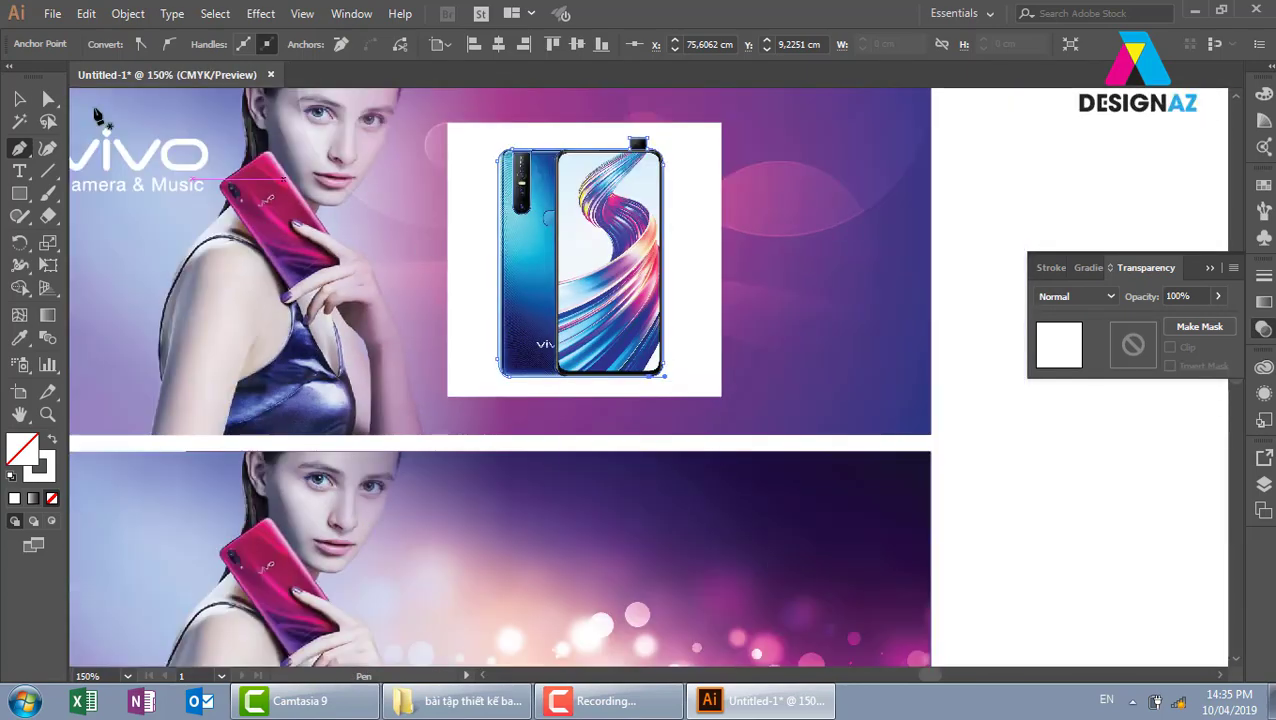
# - Bring the traced phone outline to front and give it a red swatch fill
pyautogui.click(20, 100)
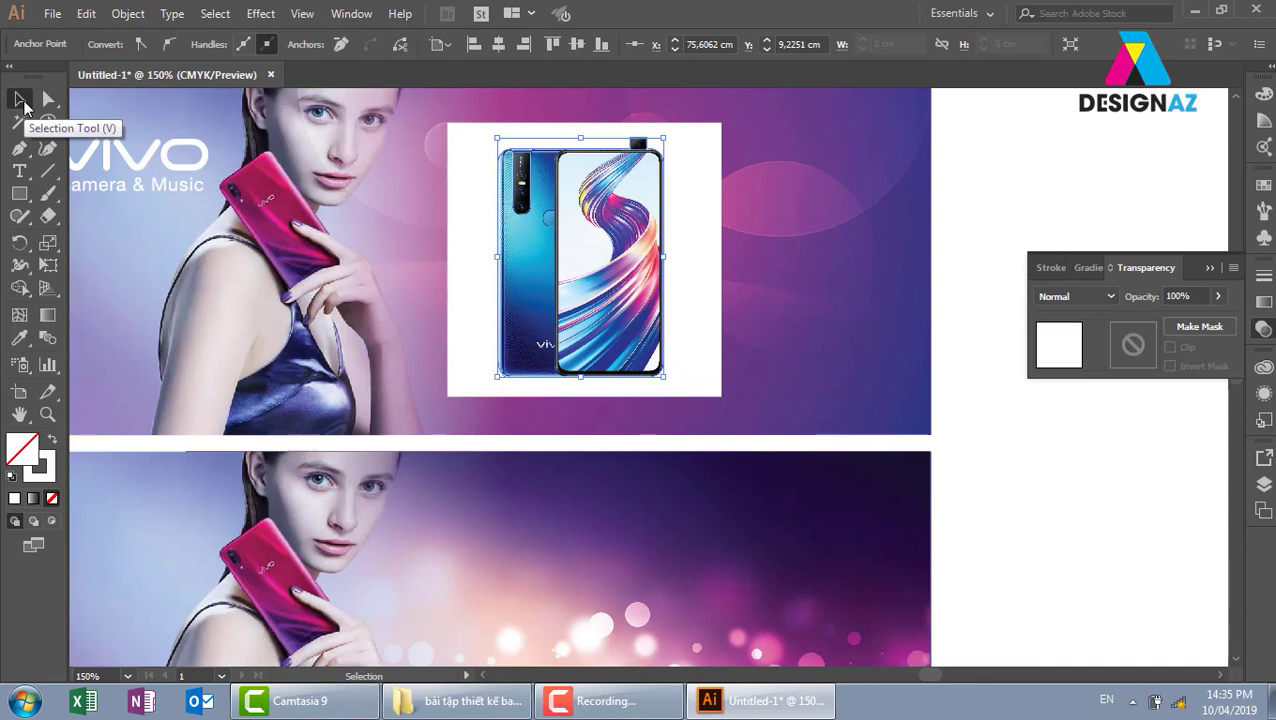
pyautogui.click(1121, 150)
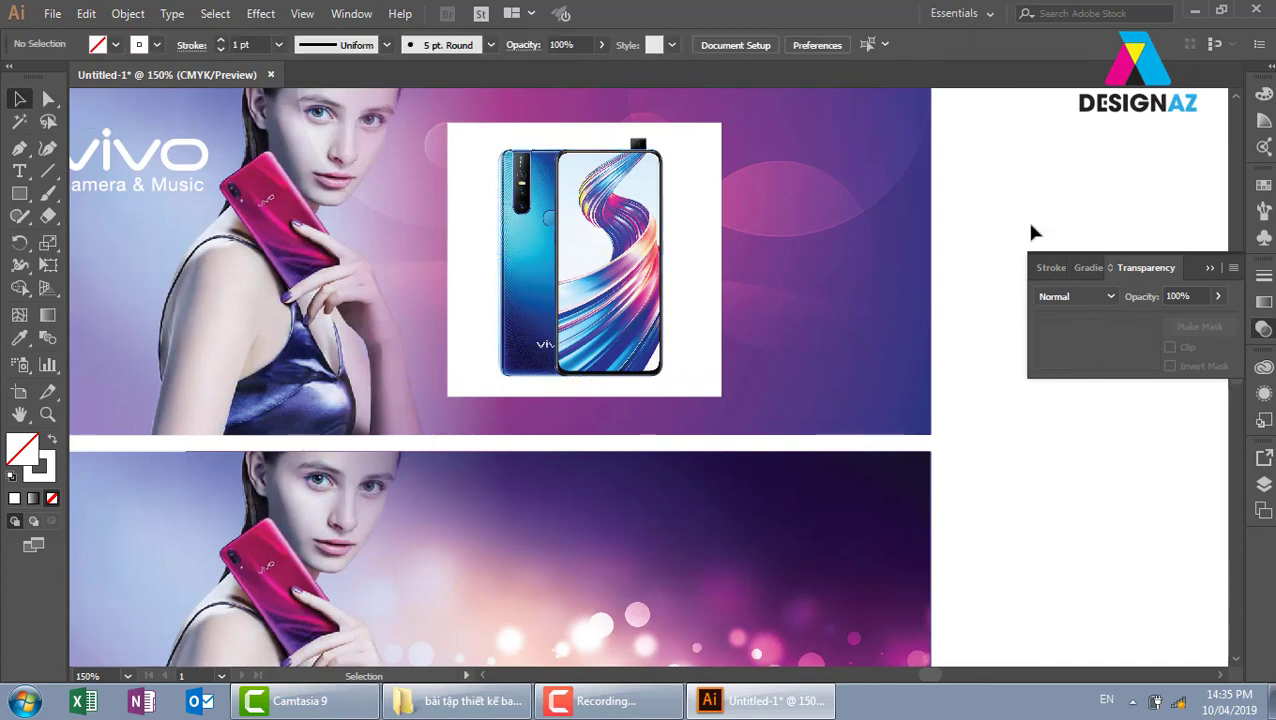
pyautogui.click(671, 317)
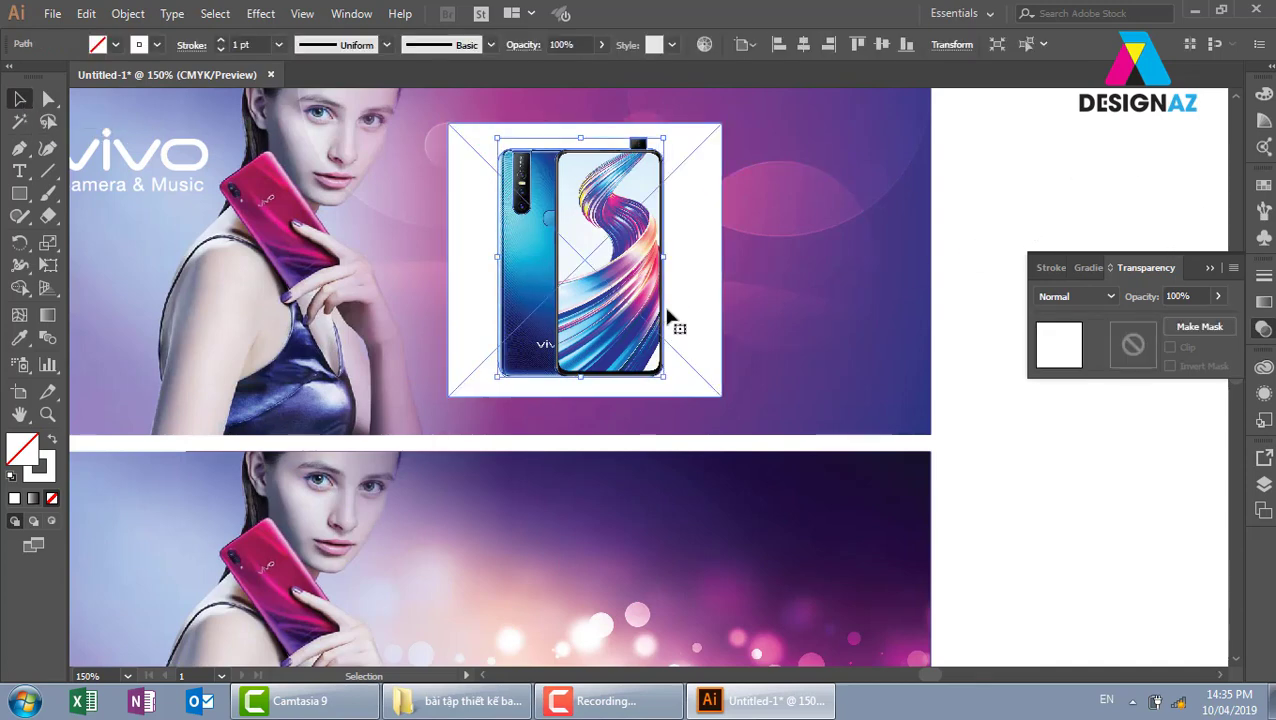
pyautogui.hotkey('ctrl', 'shift', ']')
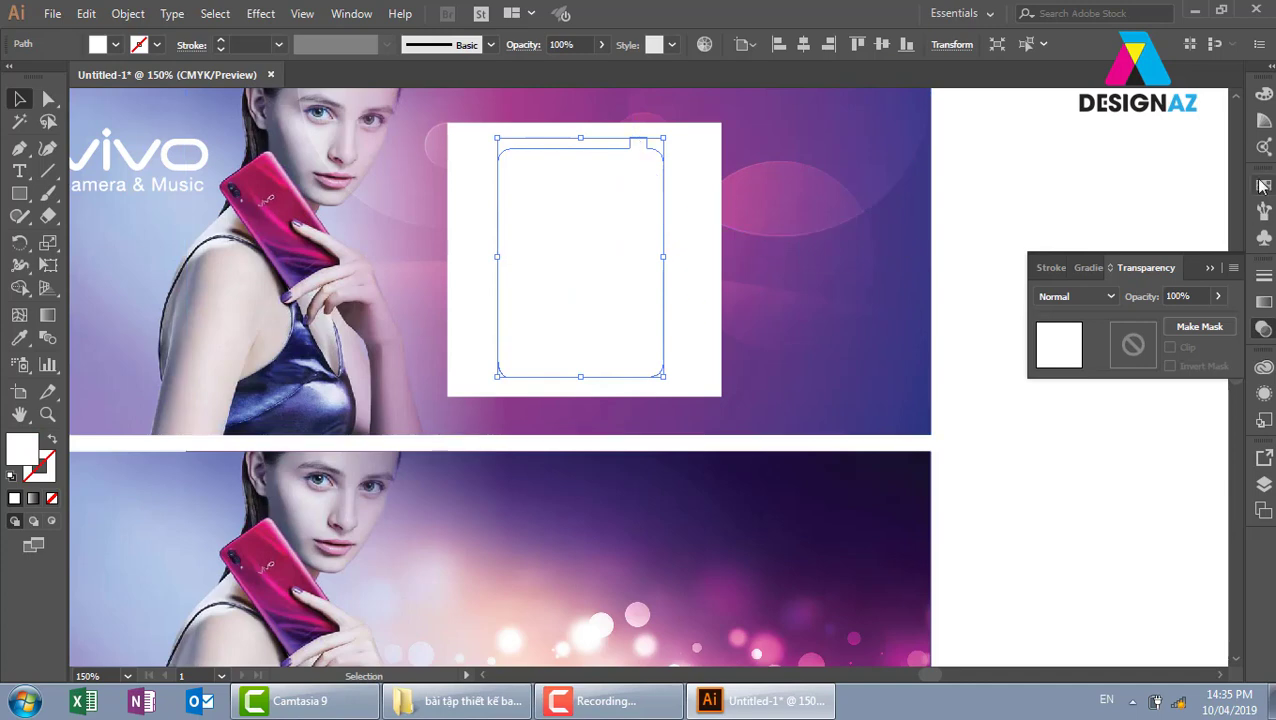
pyautogui.click(1263, 185)
pyautogui.click(1176, 237)
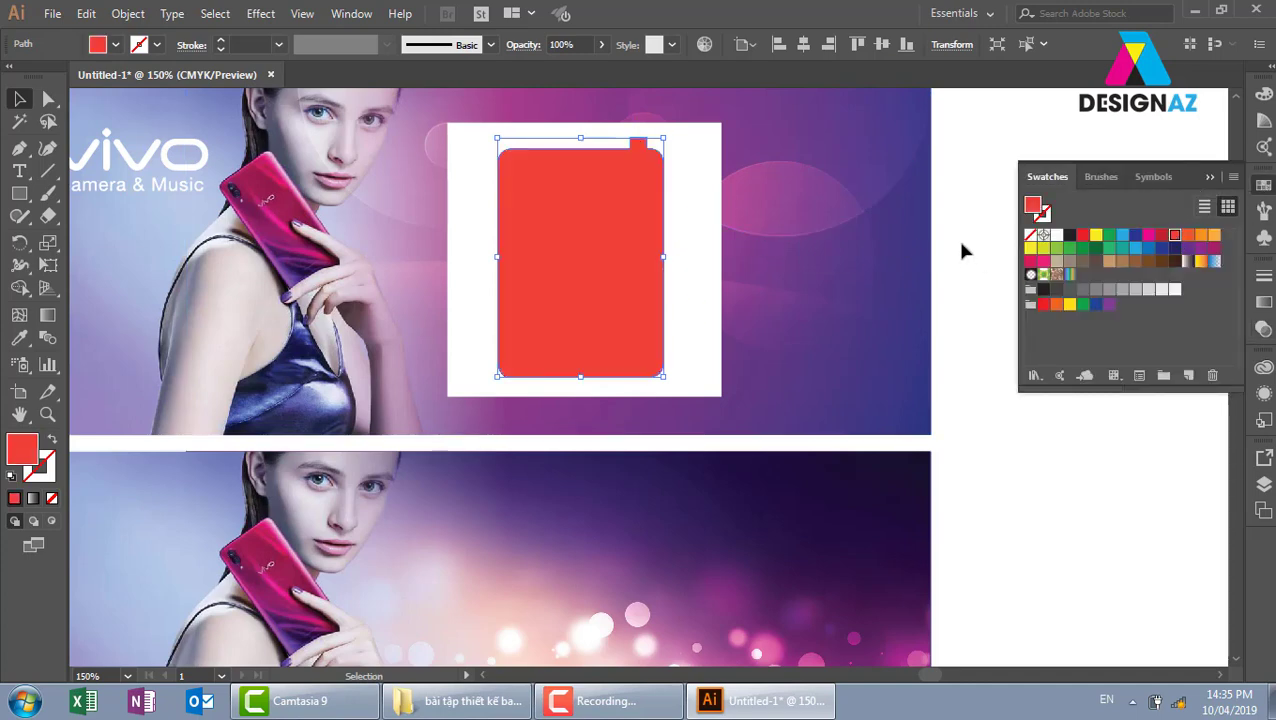
# - Select the phone photo and red outline together and apply a Ctrl+7 clipping mask
pyautogui.click(692, 248)
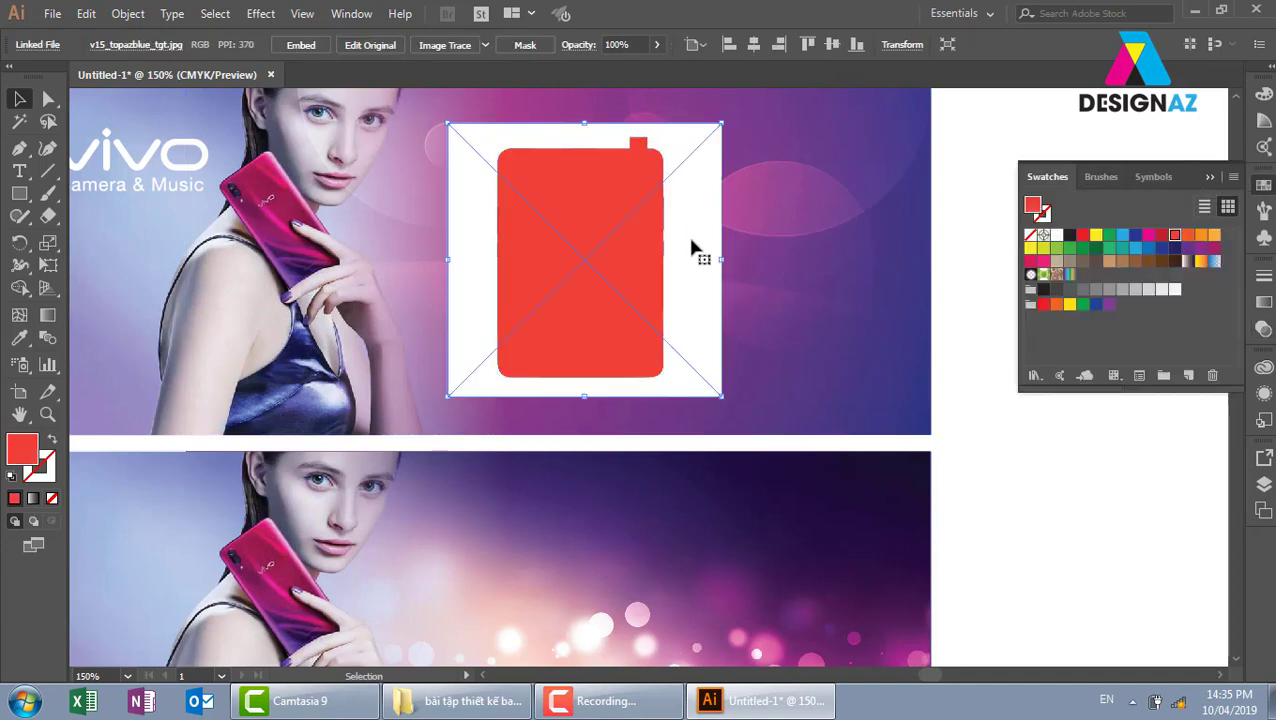
pyautogui.click(938, 248)
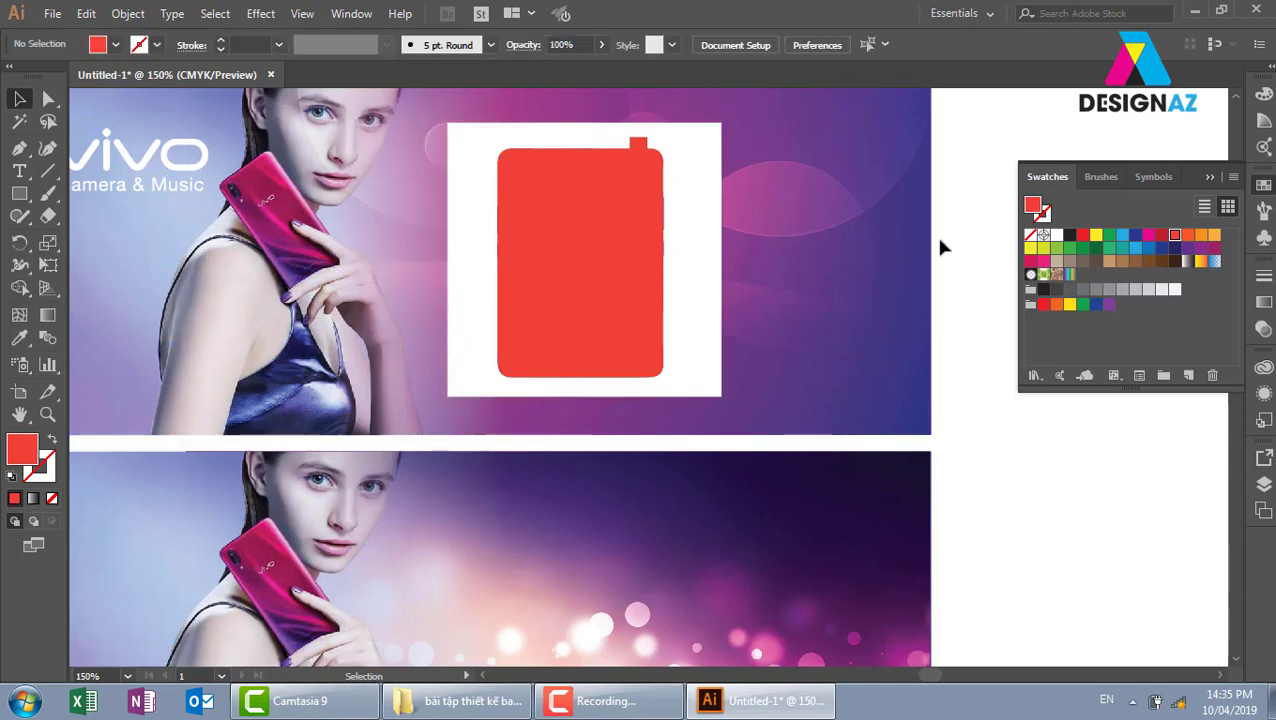
pyautogui.click(674, 320)
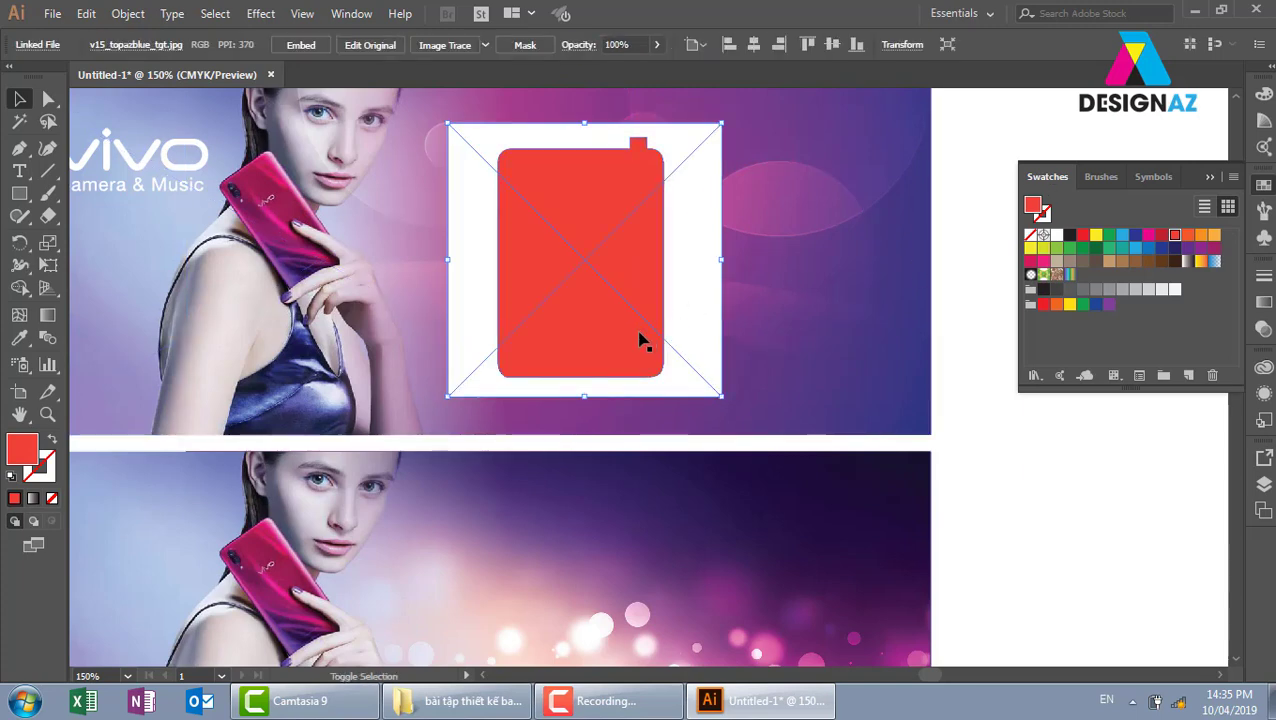
pyautogui.keyDown('shift'); pyautogui.click(638, 338); pyautogui.keyUp('shift')
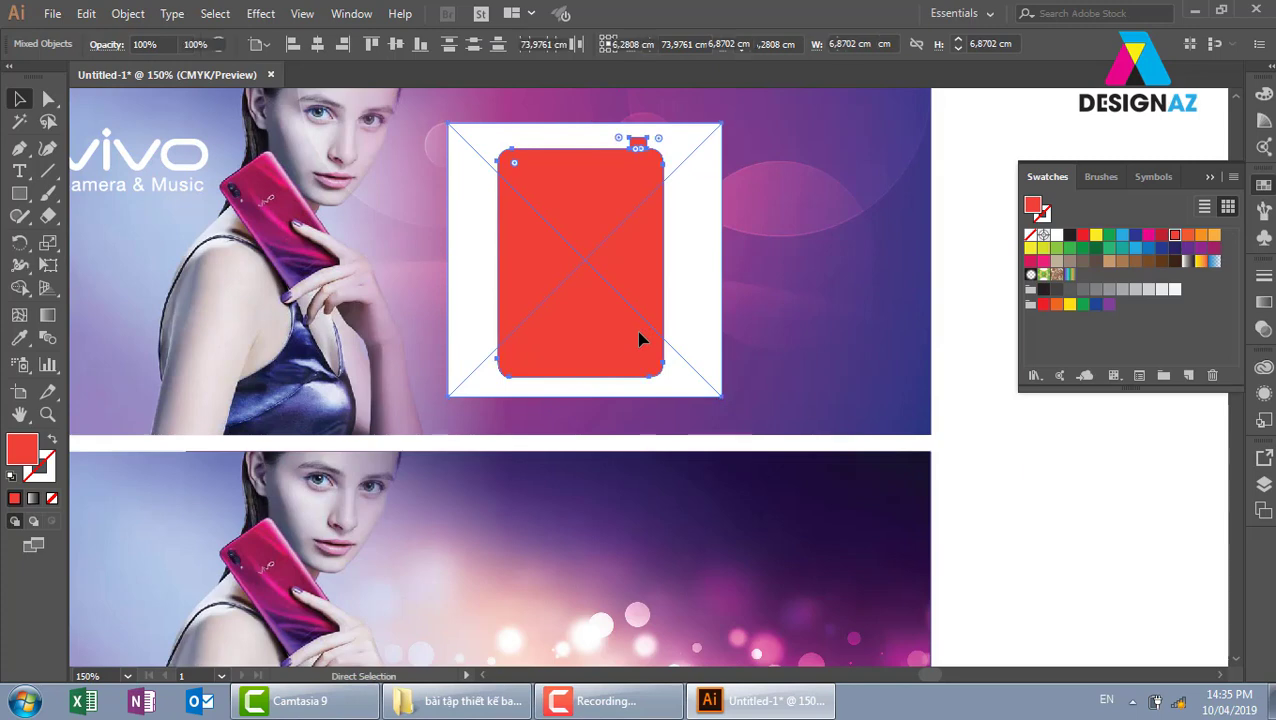
pyautogui.hotkey('ctrl', '7')
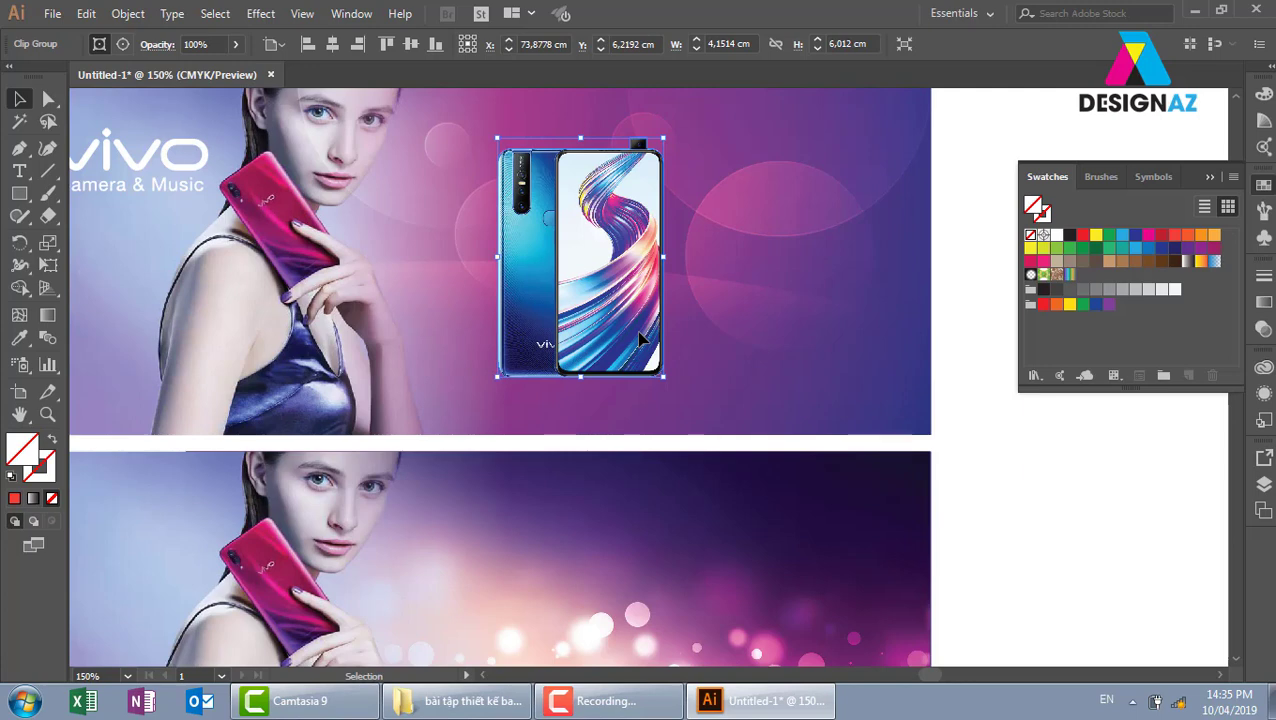
pyautogui.click(1042, 470)
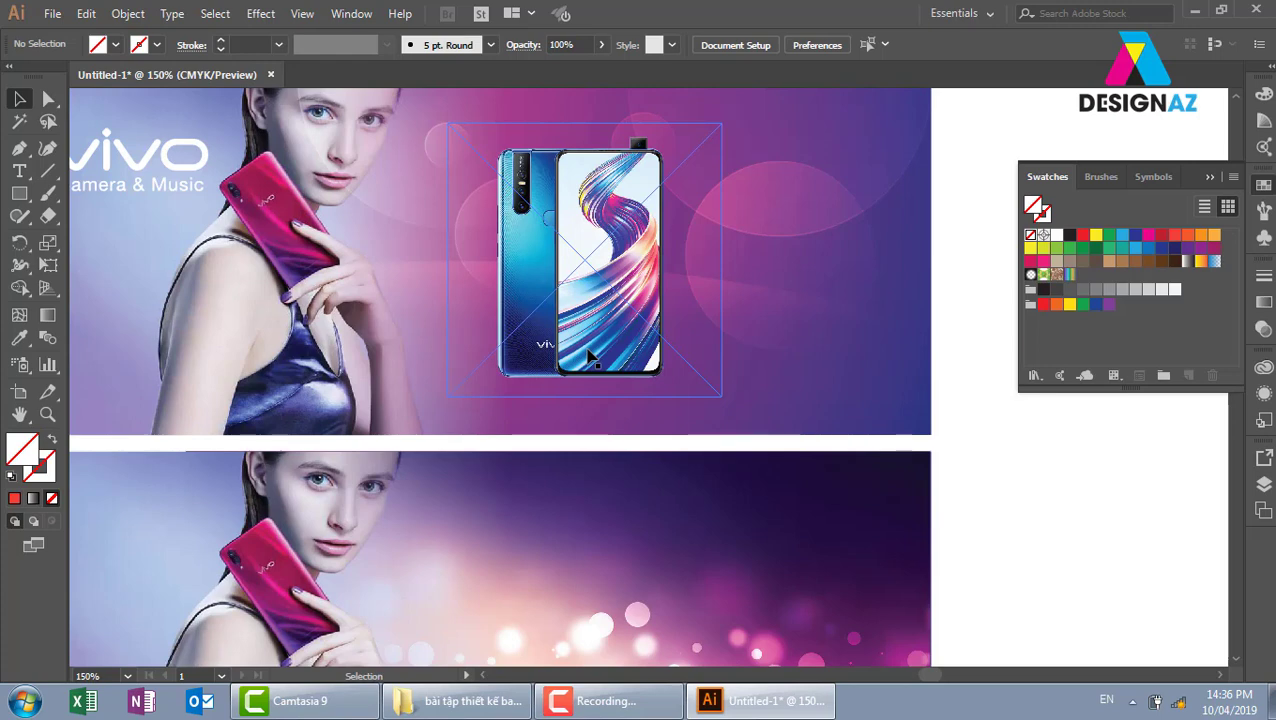
# - Set the clipped phone group's blend mode to Multiply in the Transparency panel
pyautogui.click(883, 399)
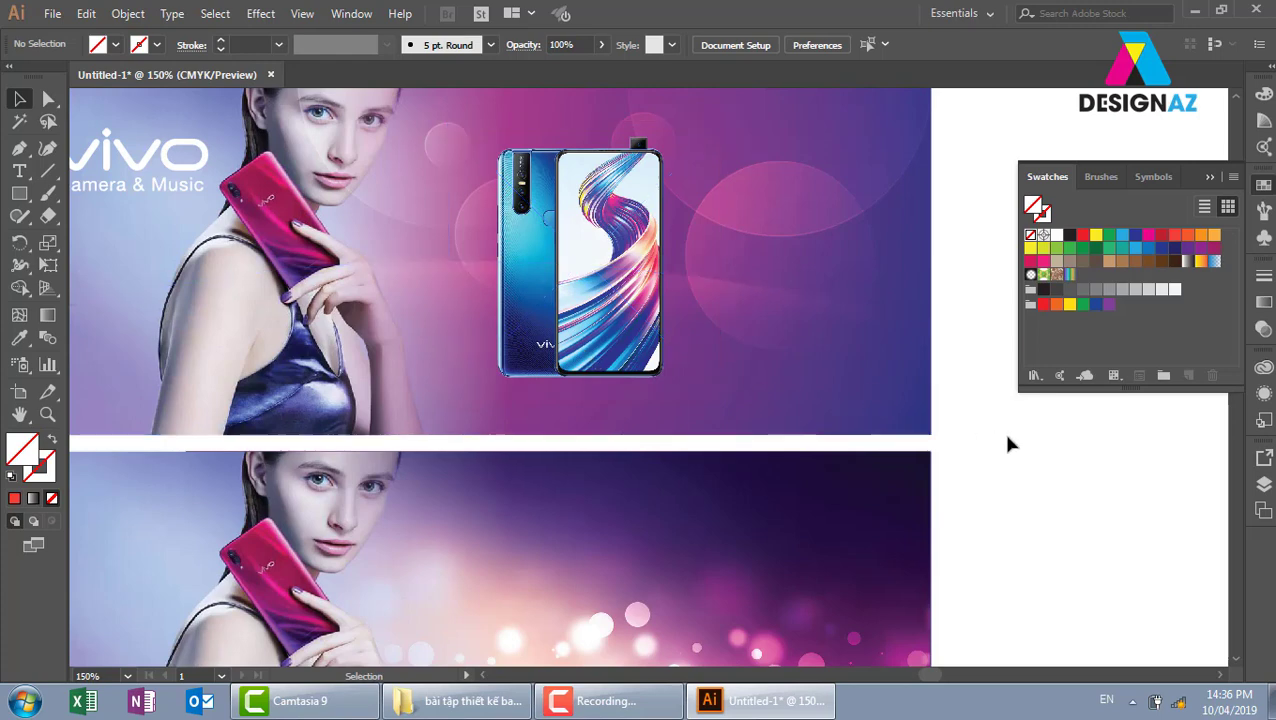
pyautogui.click(609, 354)
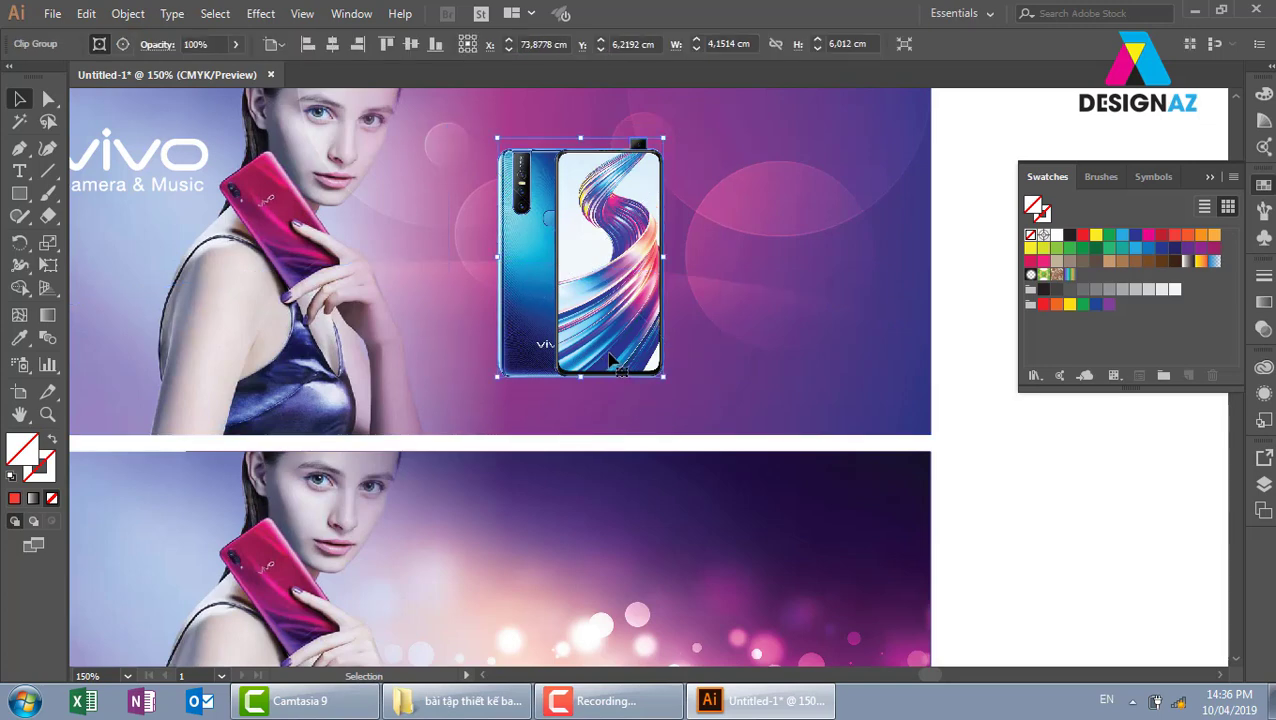
pyautogui.click(1264, 329)
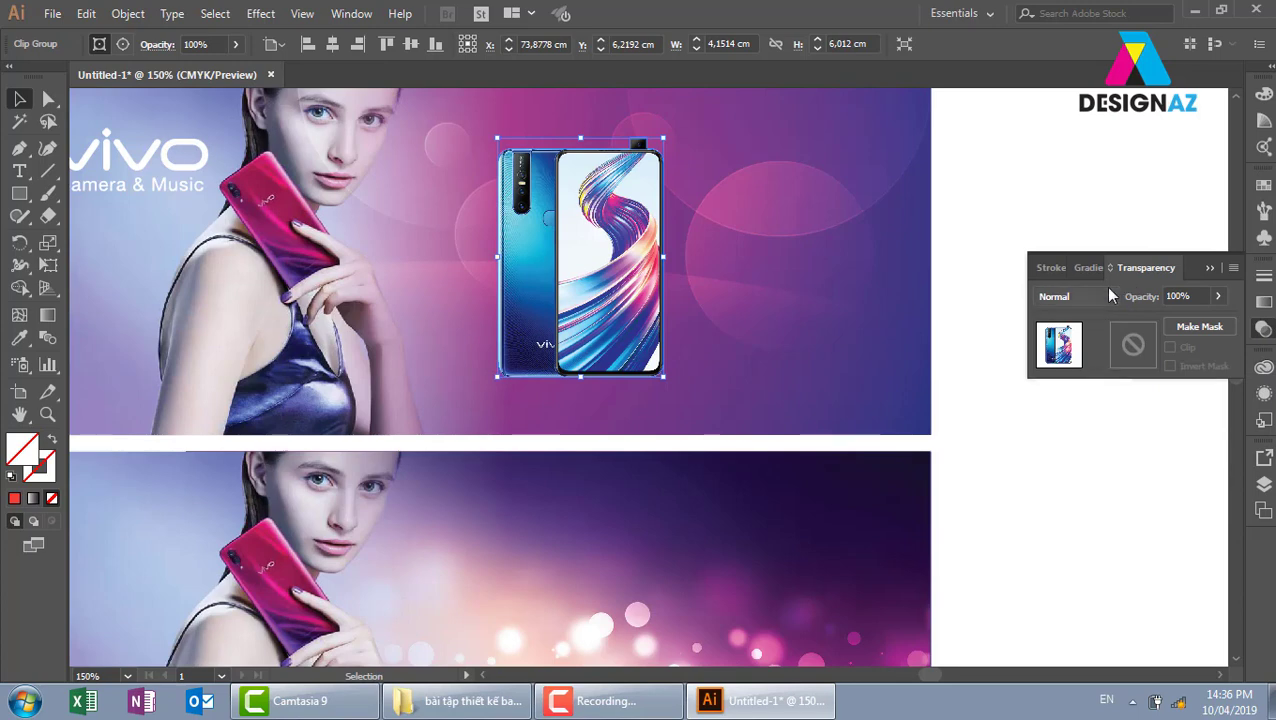
pyautogui.click(1070, 296)
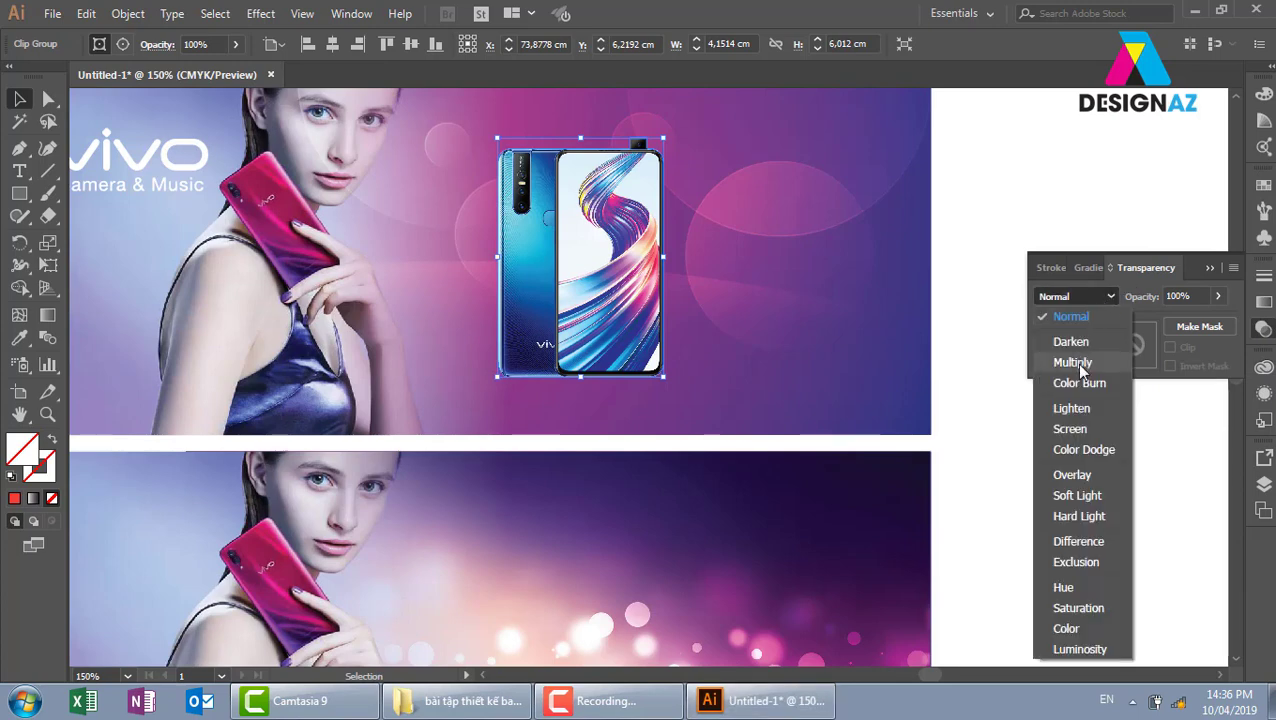
pyautogui.click(1078, 364)
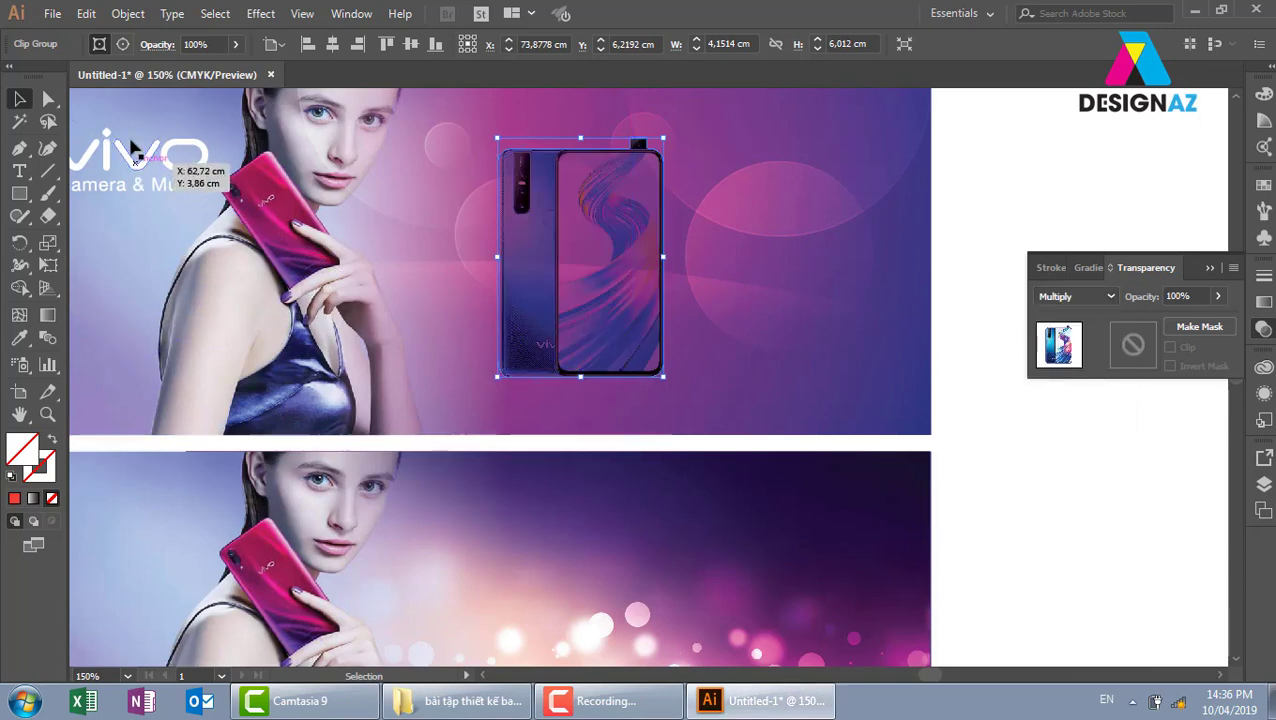
pyautogui.click(128, 14)
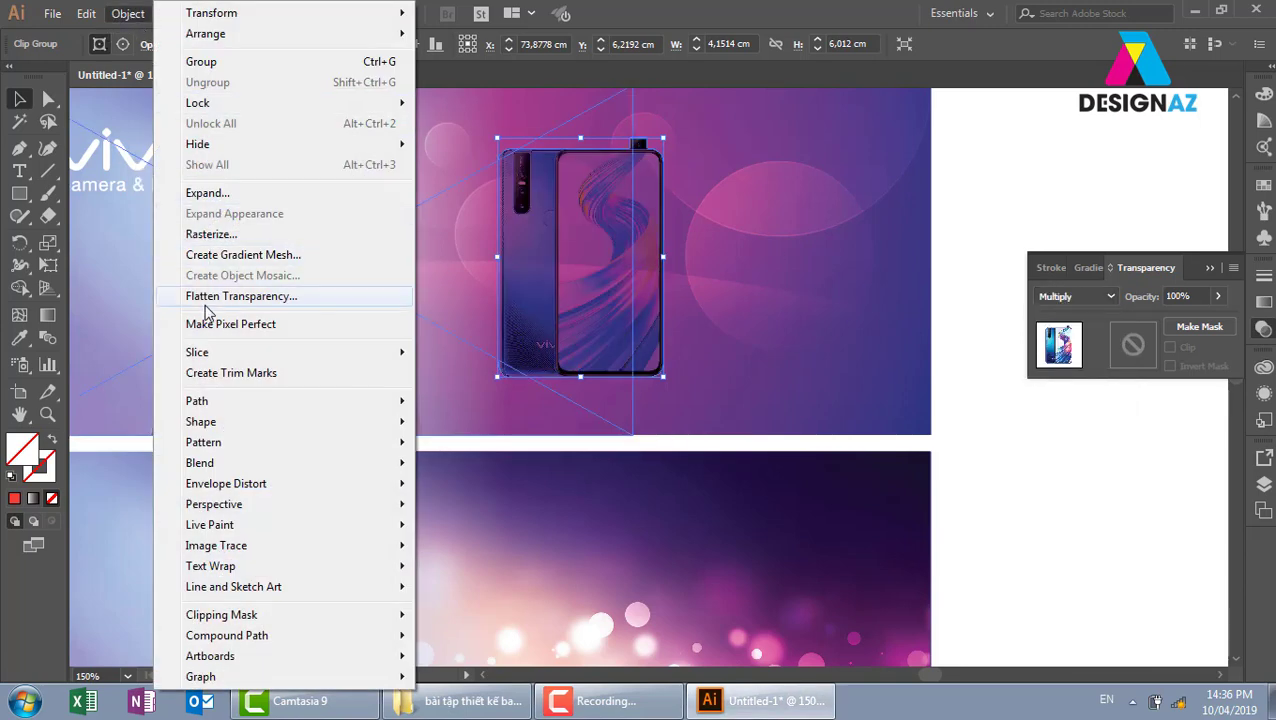
# - Flatten the phone's transparency at Medium Resolution, keeping Preserve Alpha Transparency checked
pyautogui.click(258, 298)
pyautogui.click(831, 401)
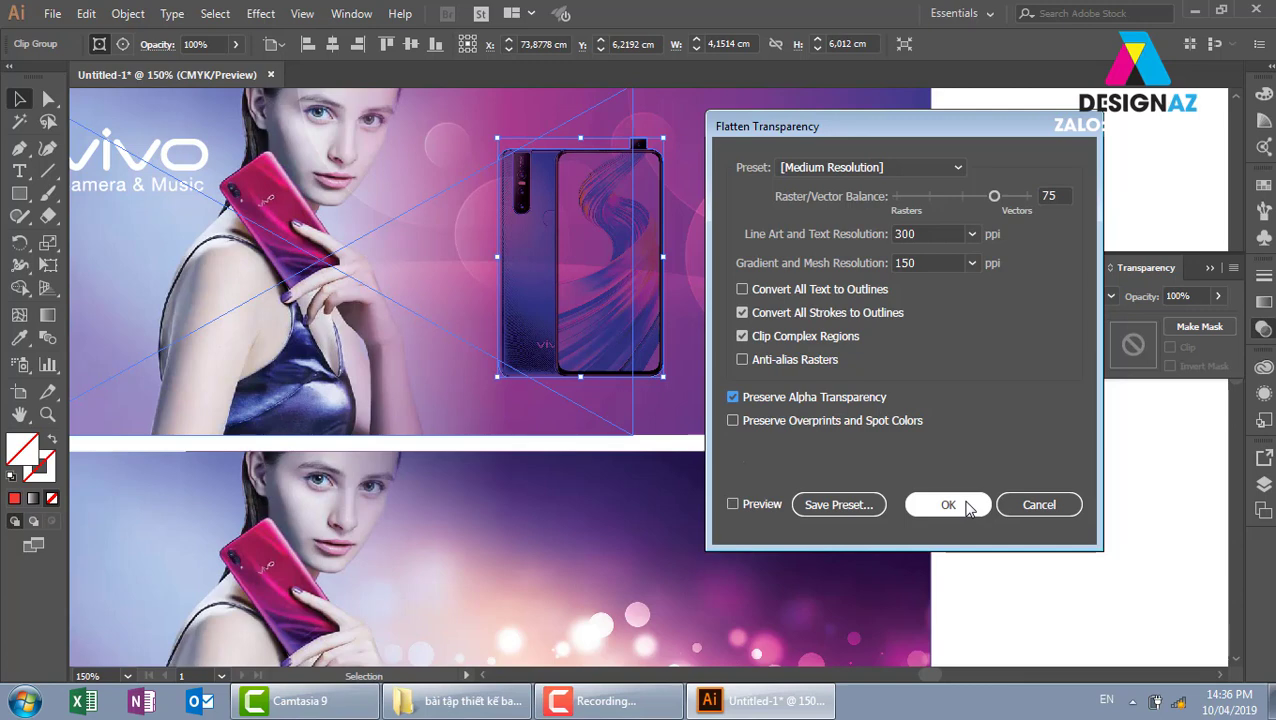
pyautogui.click(948, 505)
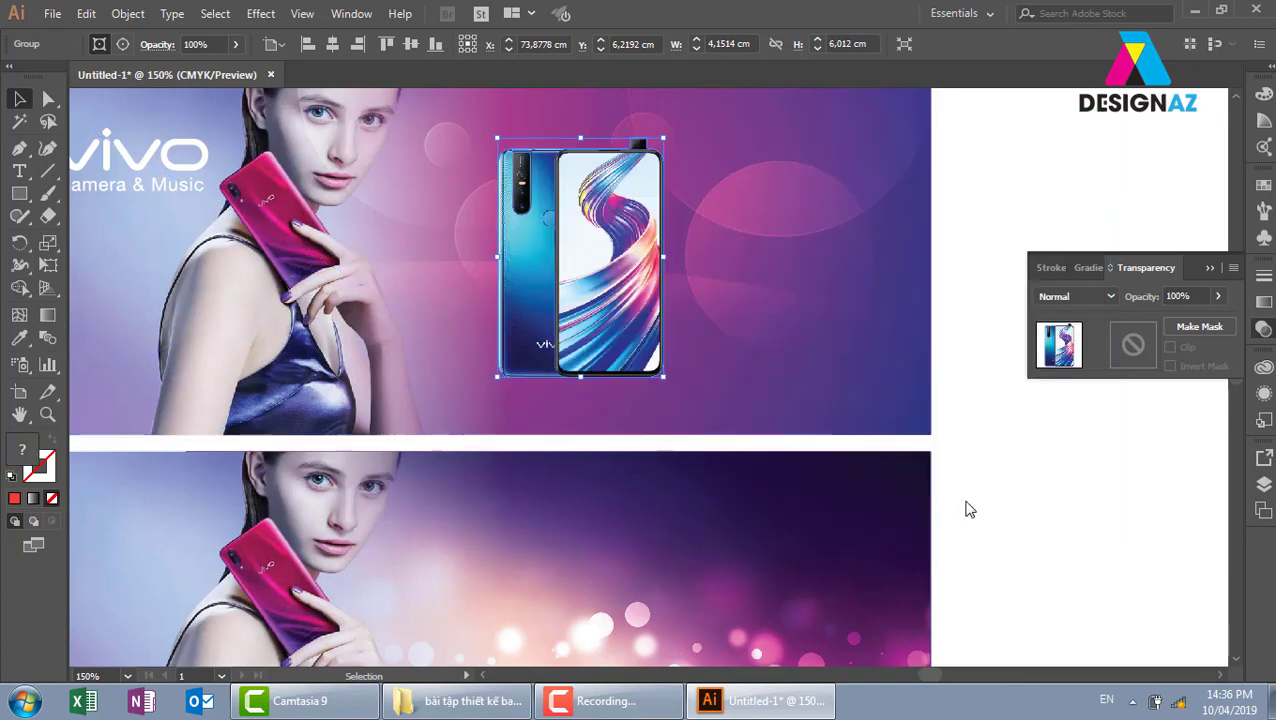
pyautogui.click(943, 512)
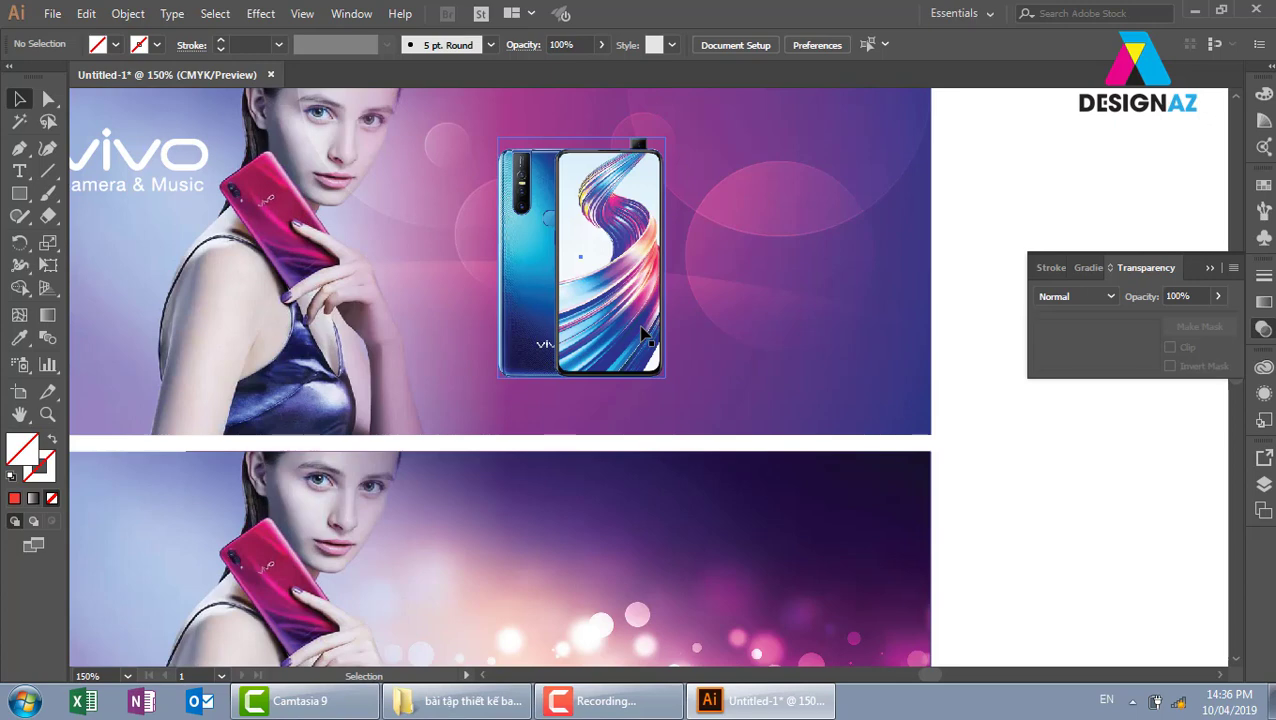
# - Scale up the phone and move it near the banner's right edge, at X 78.0981 cm
pyautogui.hotkey('ctrl', '-')
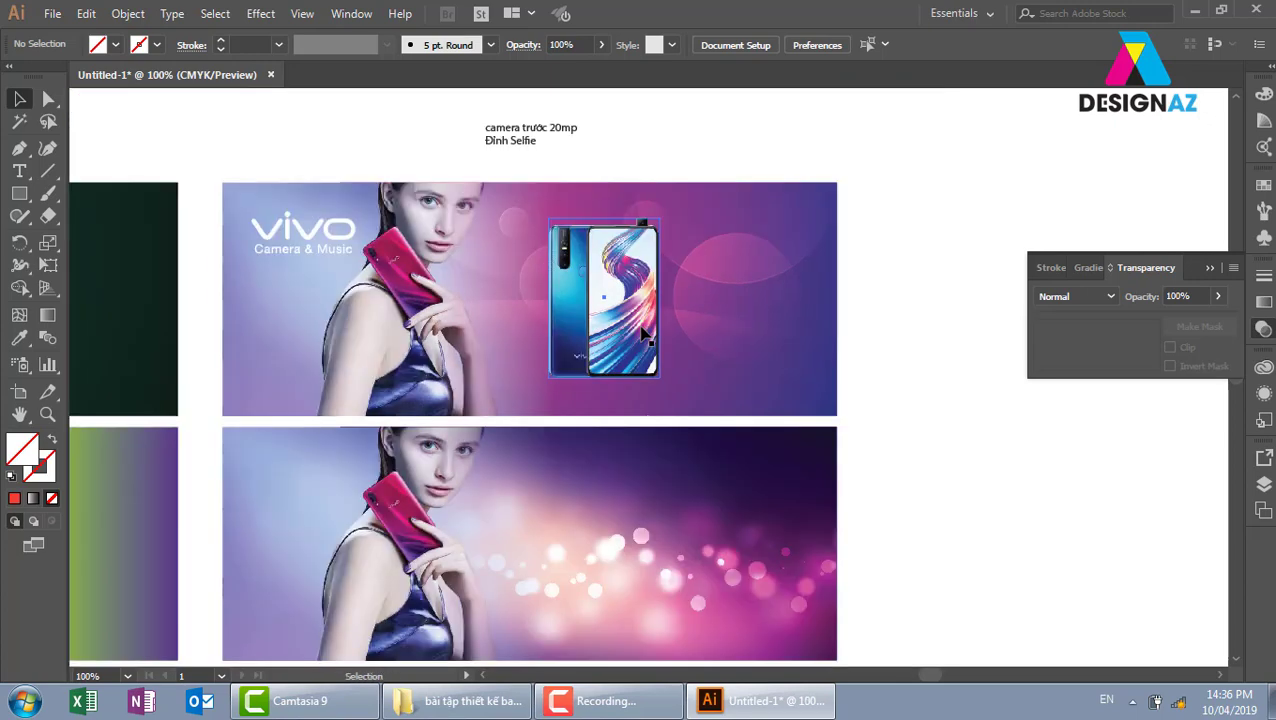
pyautogui.moveTo(640, 334); pyautogui.dragTo(684, 327)
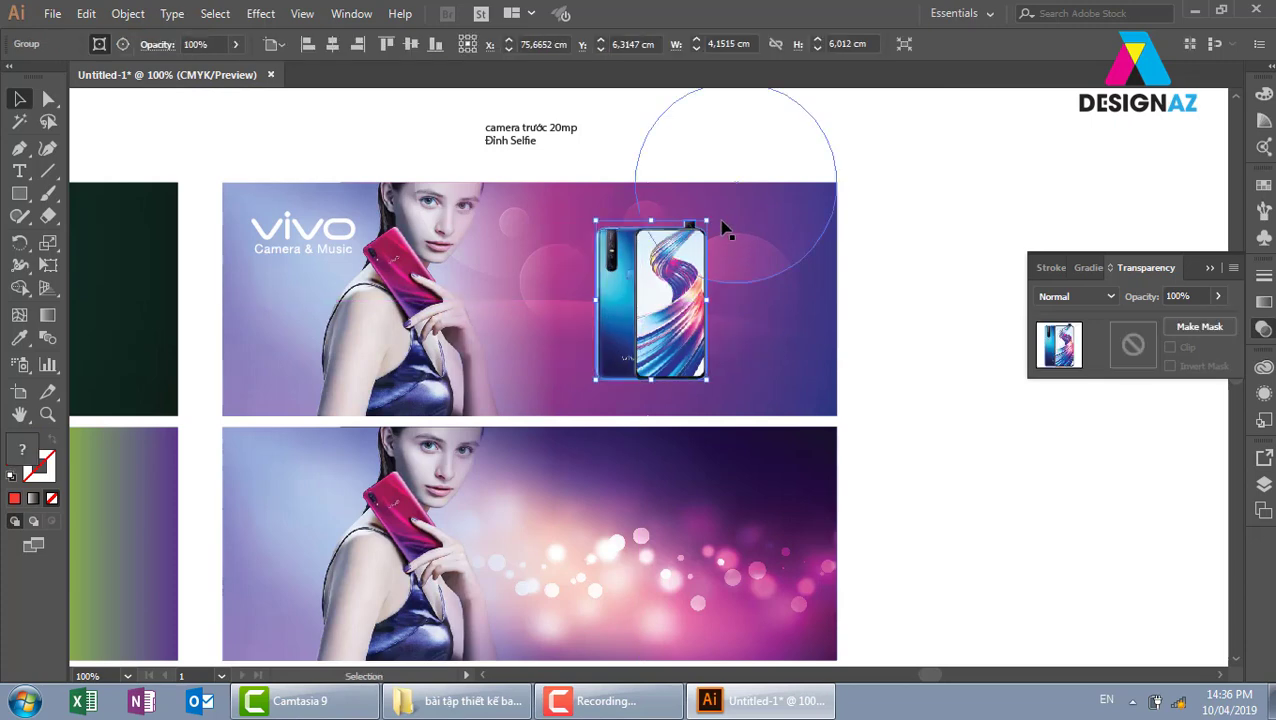
pyautogui.moveTo(706, 219); pyautogui.dragTo(722, 202)
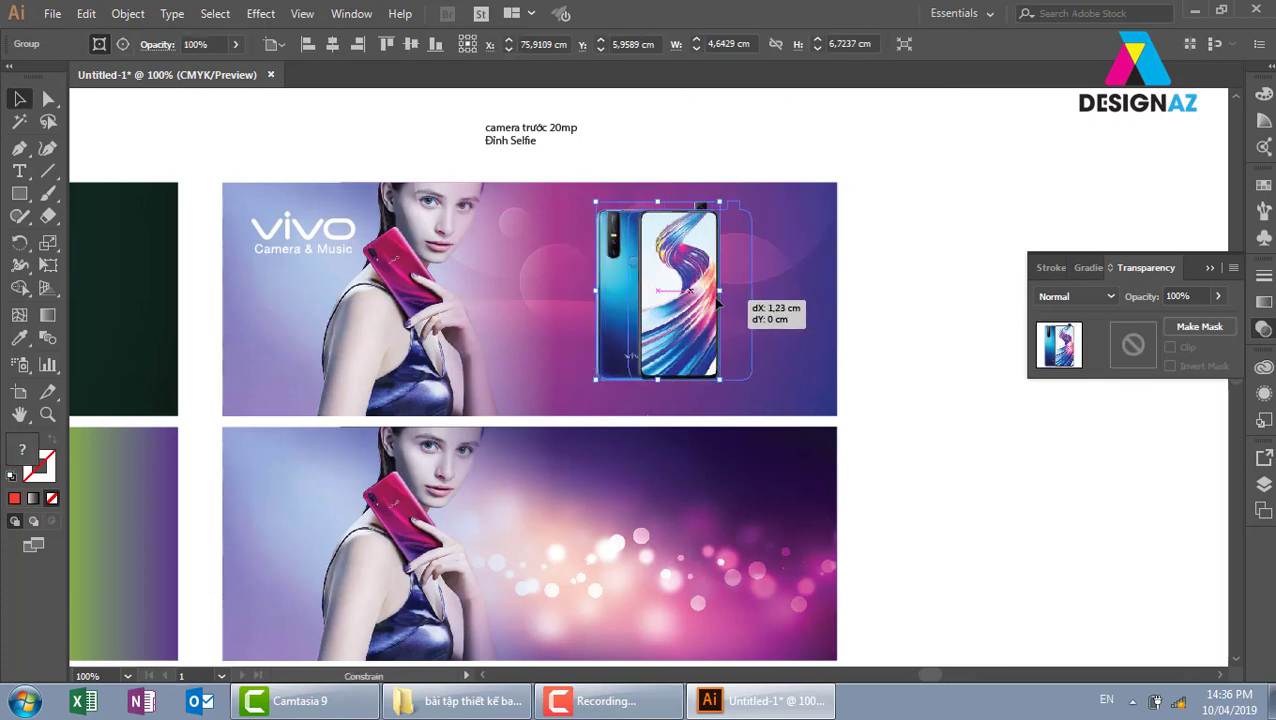
pyautogui.moveTo(727, 348)
pyautogui.mouseDown()
pyautogui.moveTo(768, 350)
pyautogui.moveTo(738, 333)
pyautogui.mouseUp()
pyautogui.click(895, 340)
pyautogui.click(884, 345)
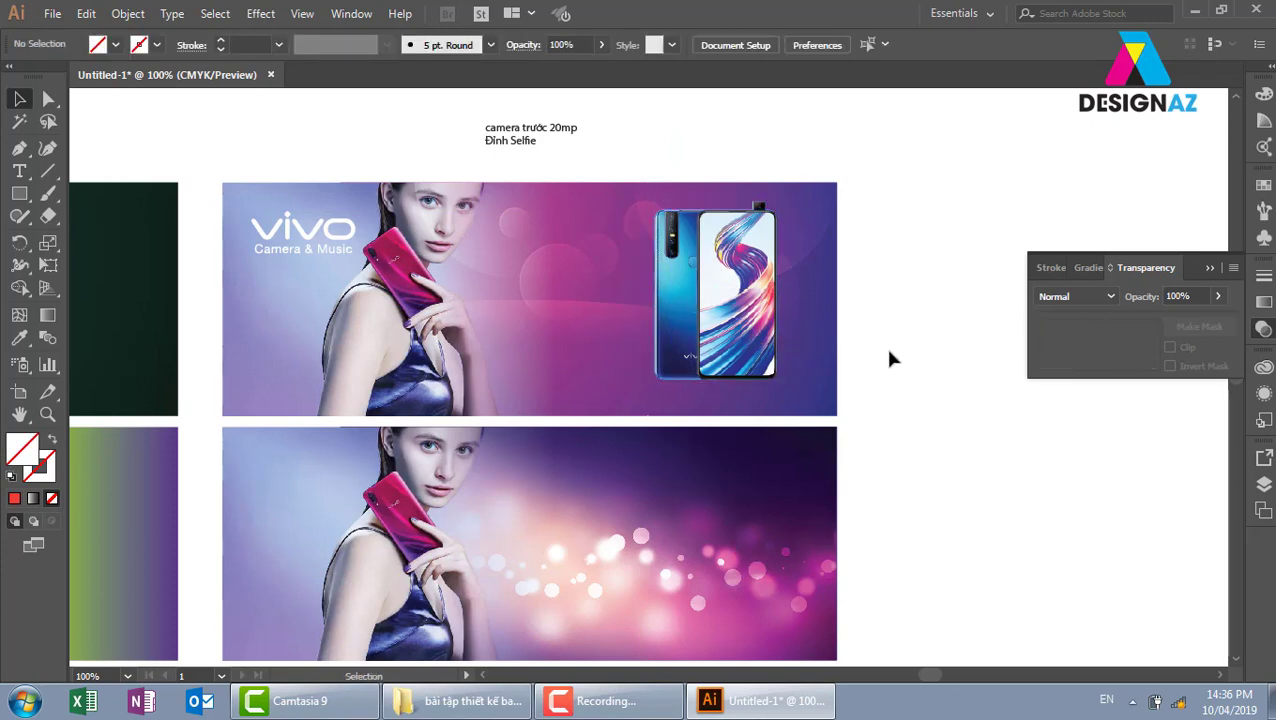
pyautogui.click(706, 342)
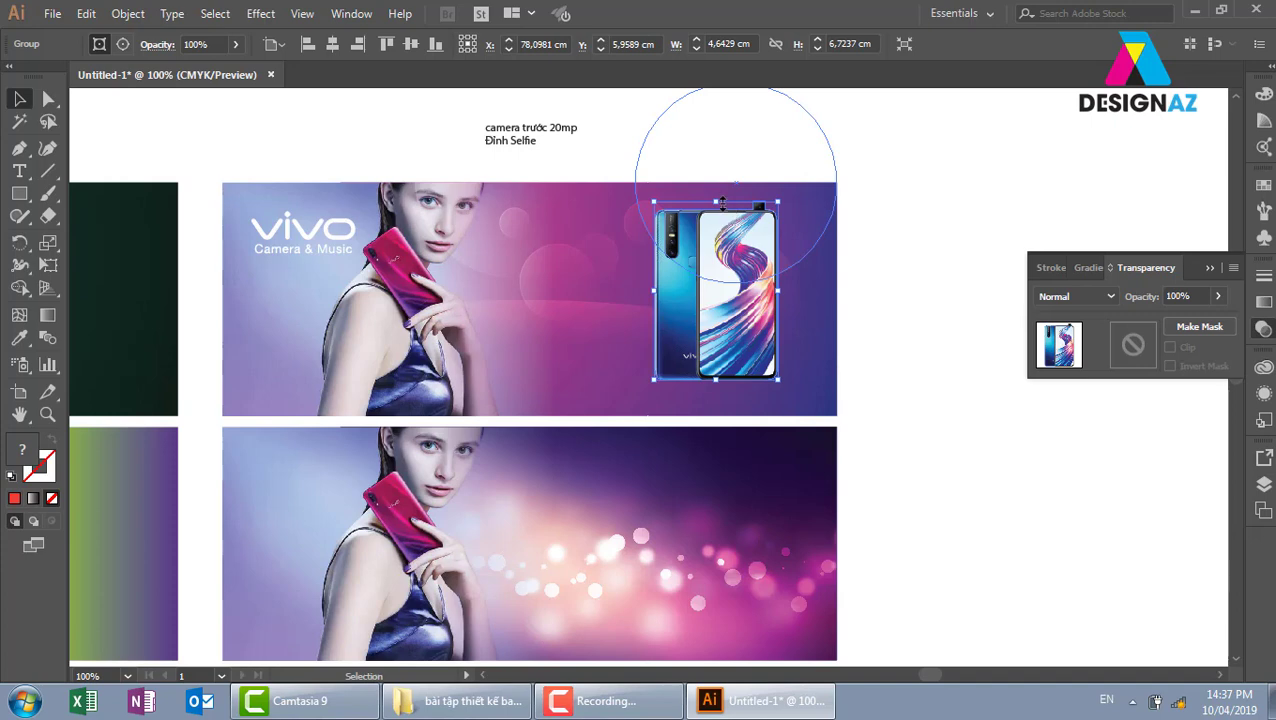
# - Make a vertically flipped copy beneath the phone, then scale both together from the corners
pyautogui.moveTo(717, 201); pyautogui.dragTo(717, 505)
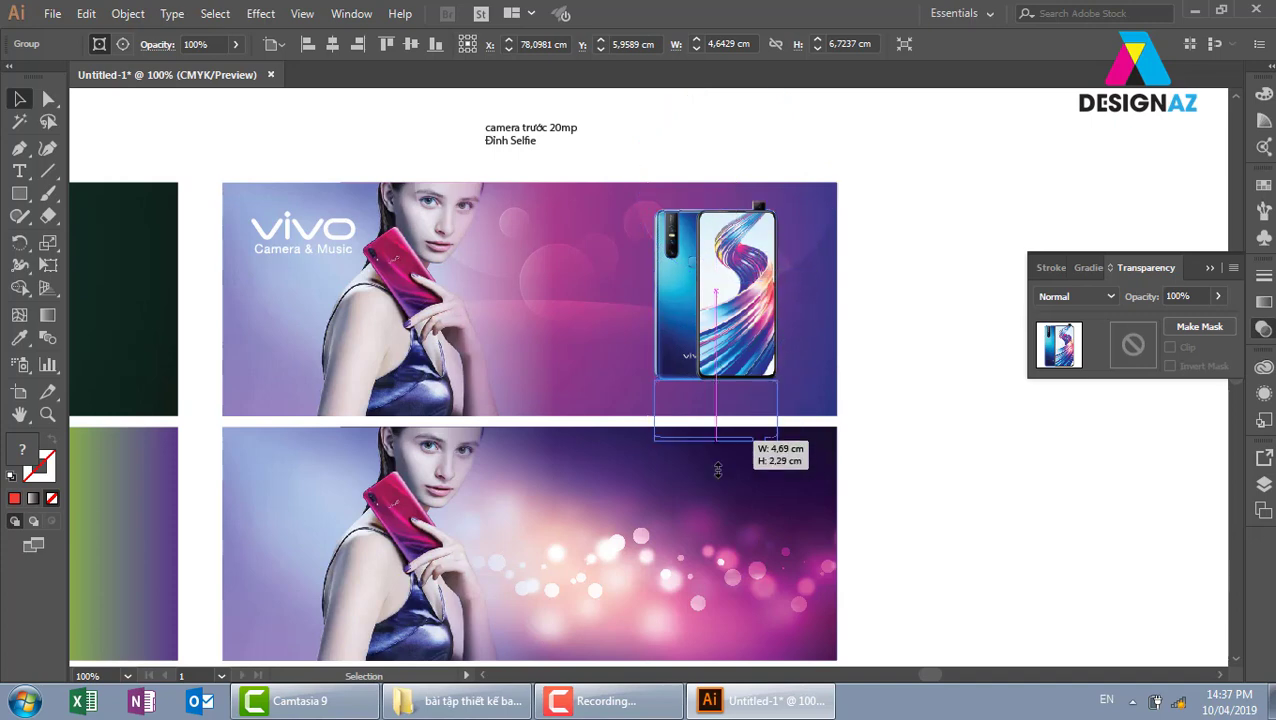
pyautogui.click(905, 497)
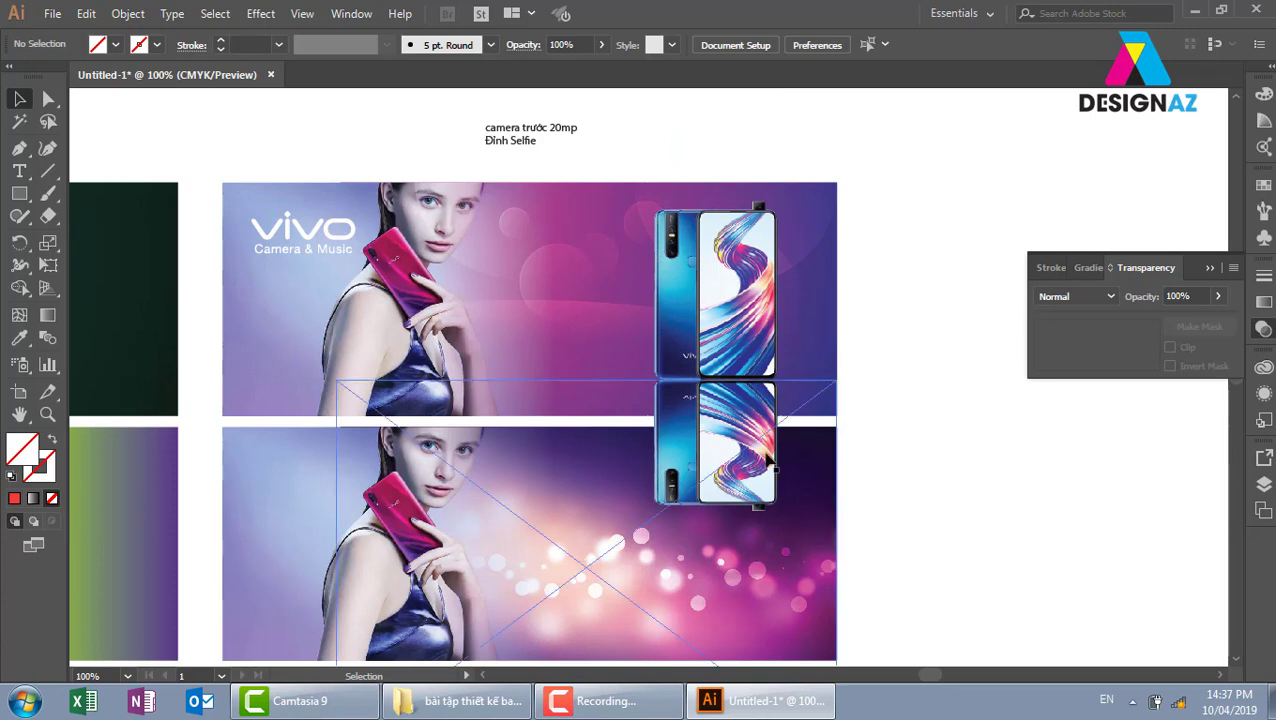
pyautogui.moveTo(928, 521); pyautogui.dragTo(745, 340)
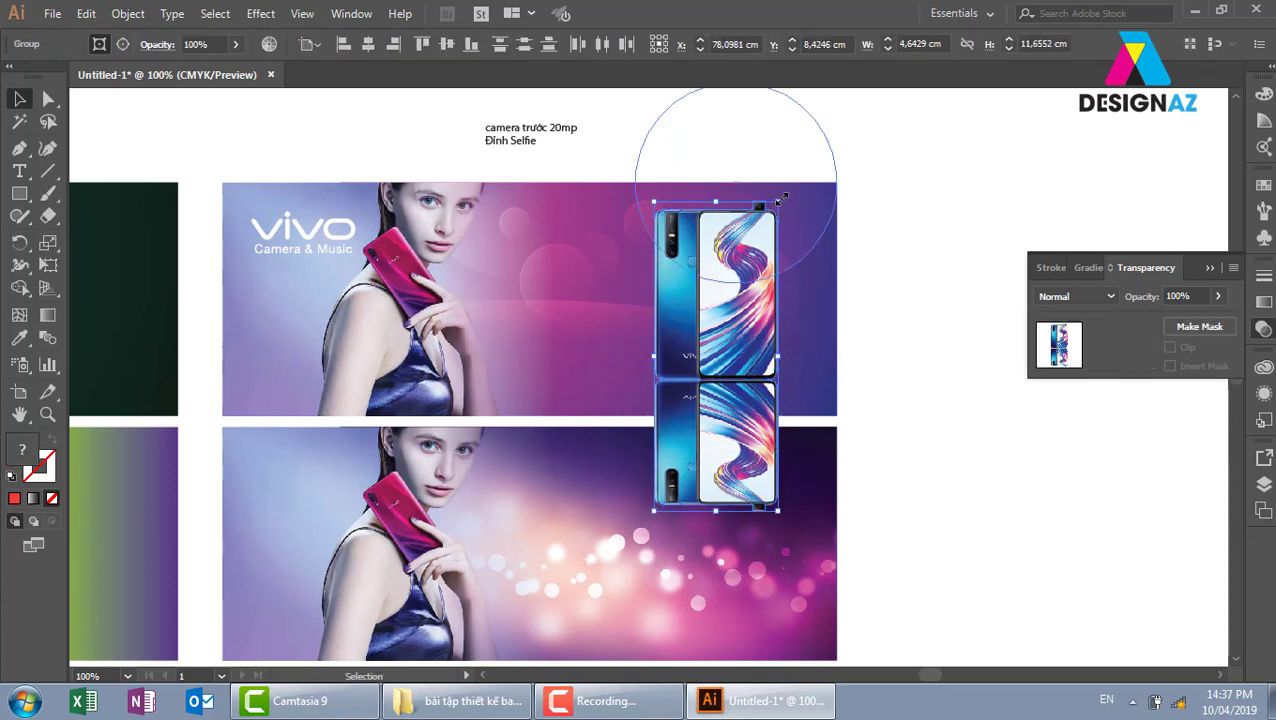
pyautogui.moveTo(777, 203); pyautogui.dragTo(770, 226)
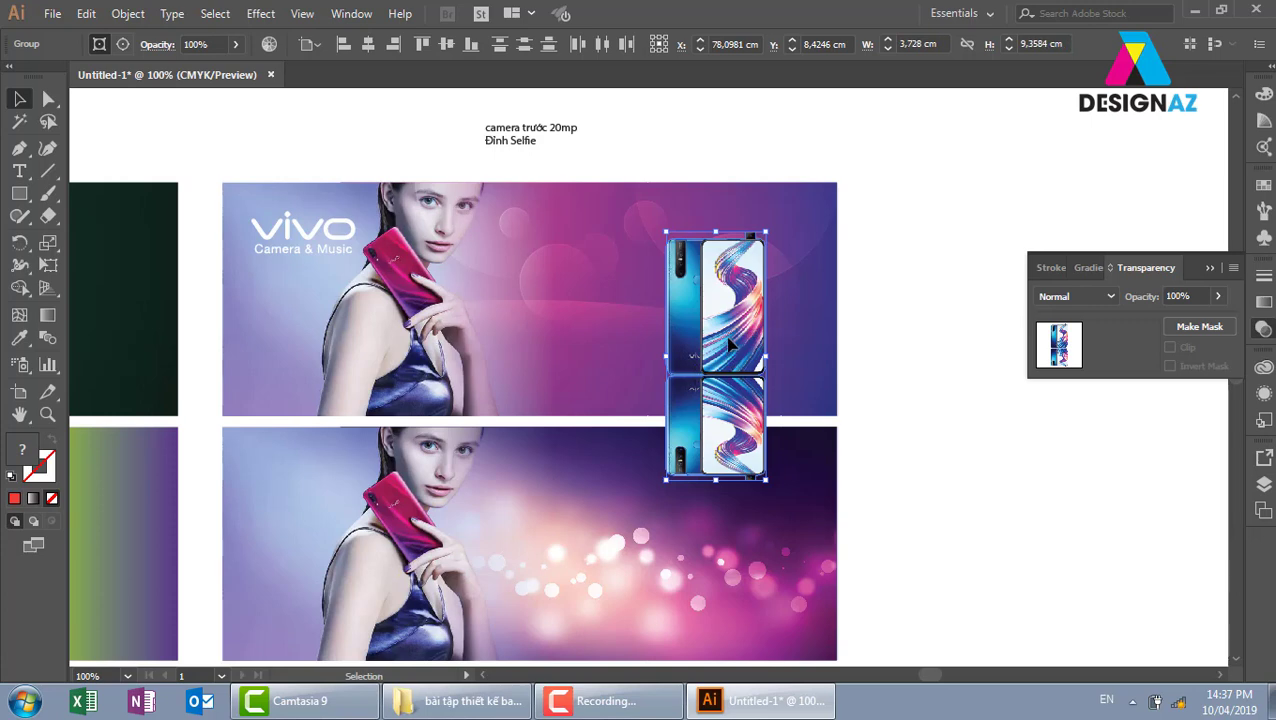
pyautogui.moveTo(730, 355); pyautogui.dragTo(757, 420)
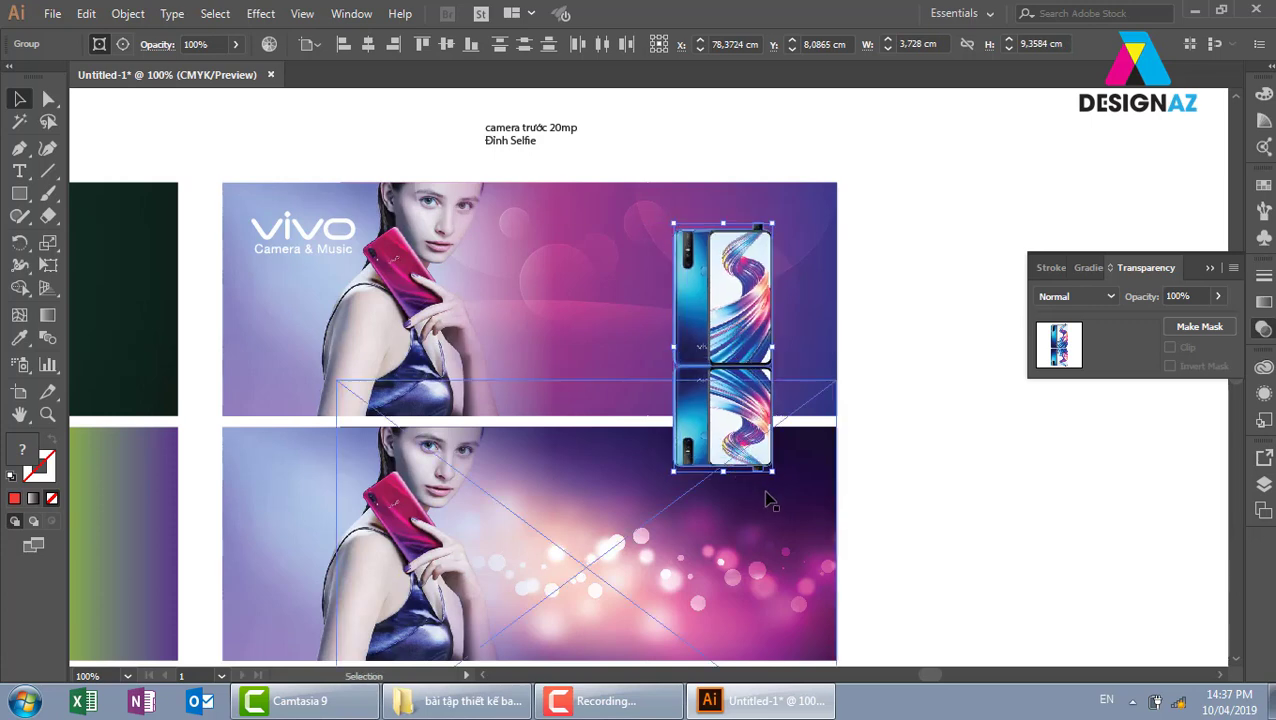
pyautogui.moveTo(773, 471); pyautogui.dragTo(787, 489)
pyautogui.click(887, 424)
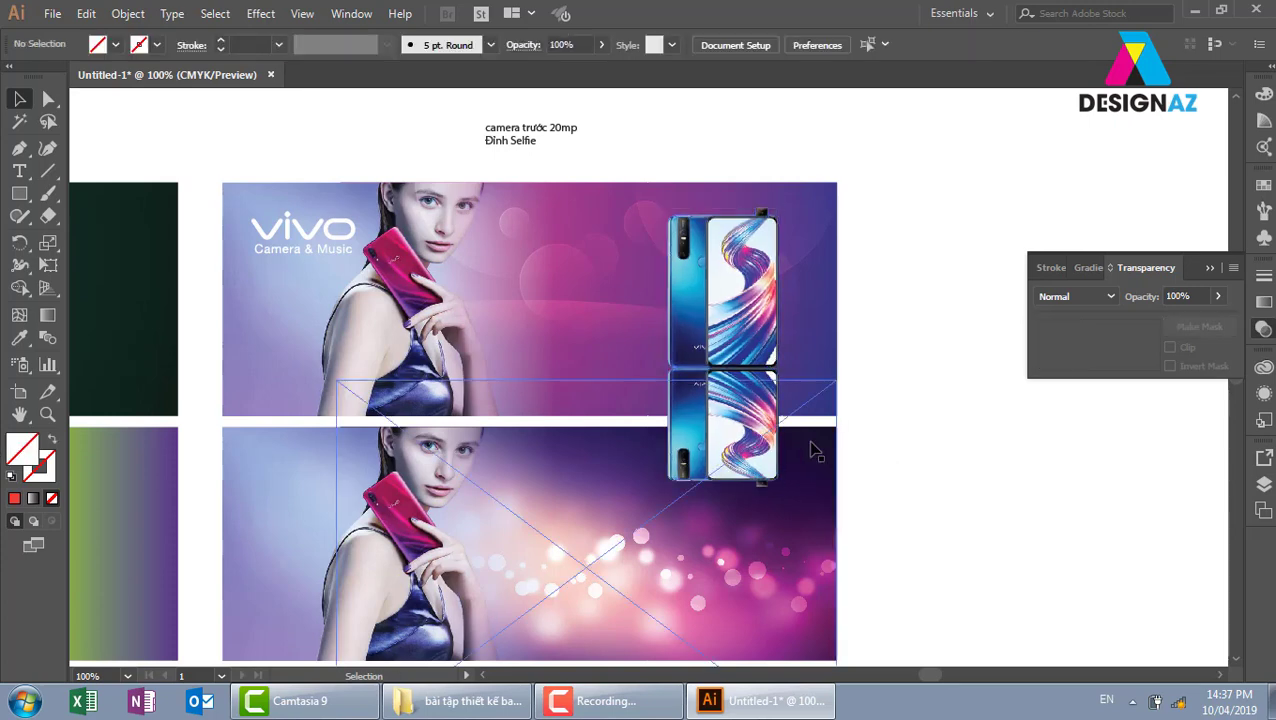
pyautogui.click(762, 428)
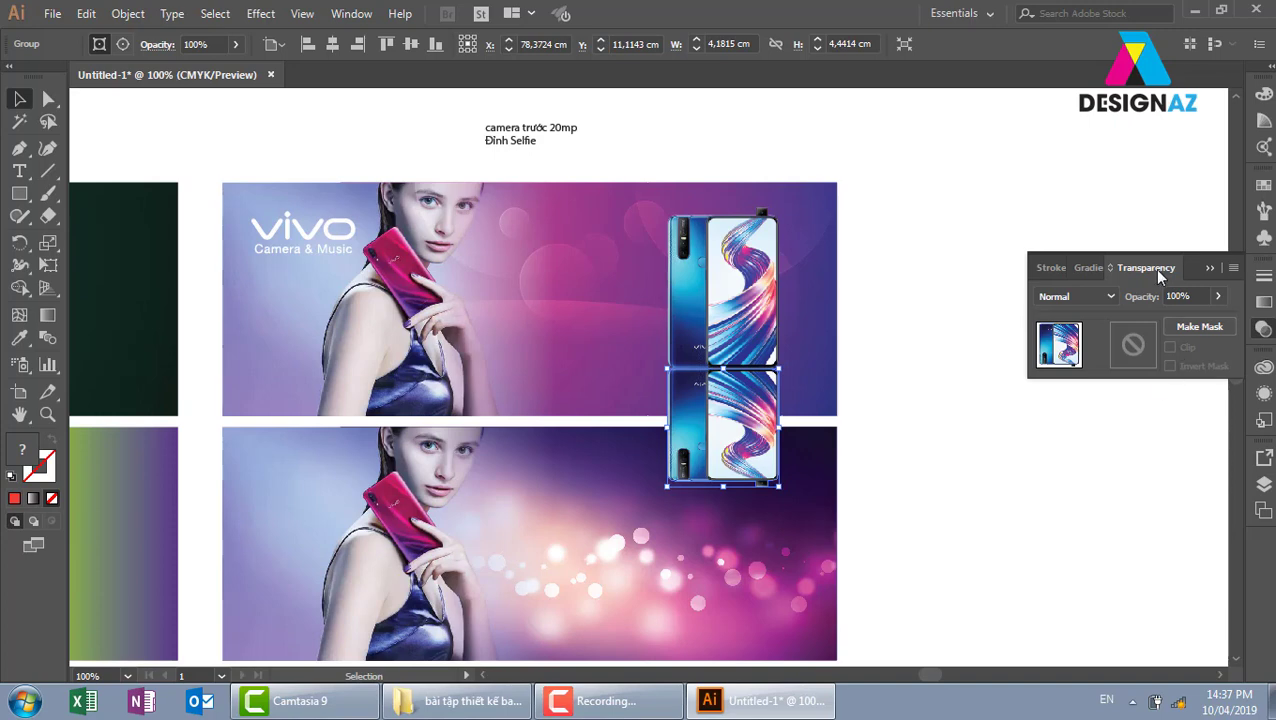
# - Add an unclipped opacity mask to the reflection using a white-to-black gradient rectangle
pyautogui.doubleClick(1130, 350)
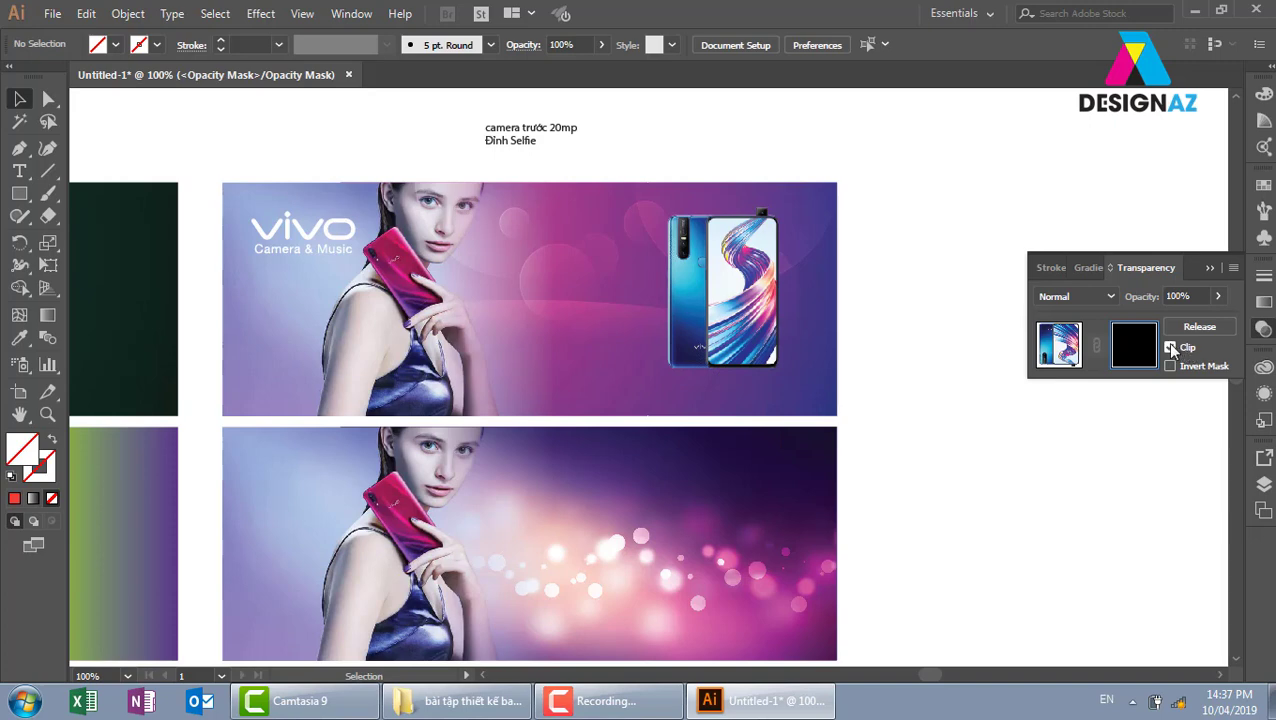
pyautogui.click(1170, 347)
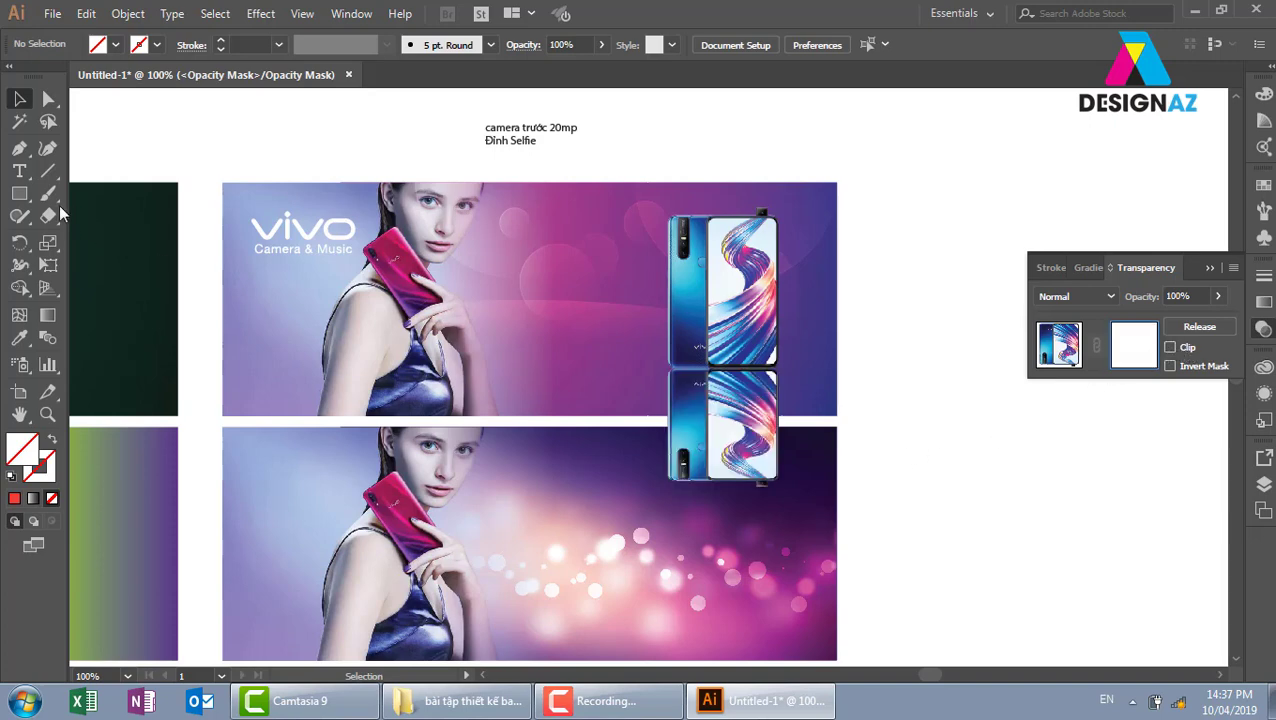
pyautogui.click(19, 193)
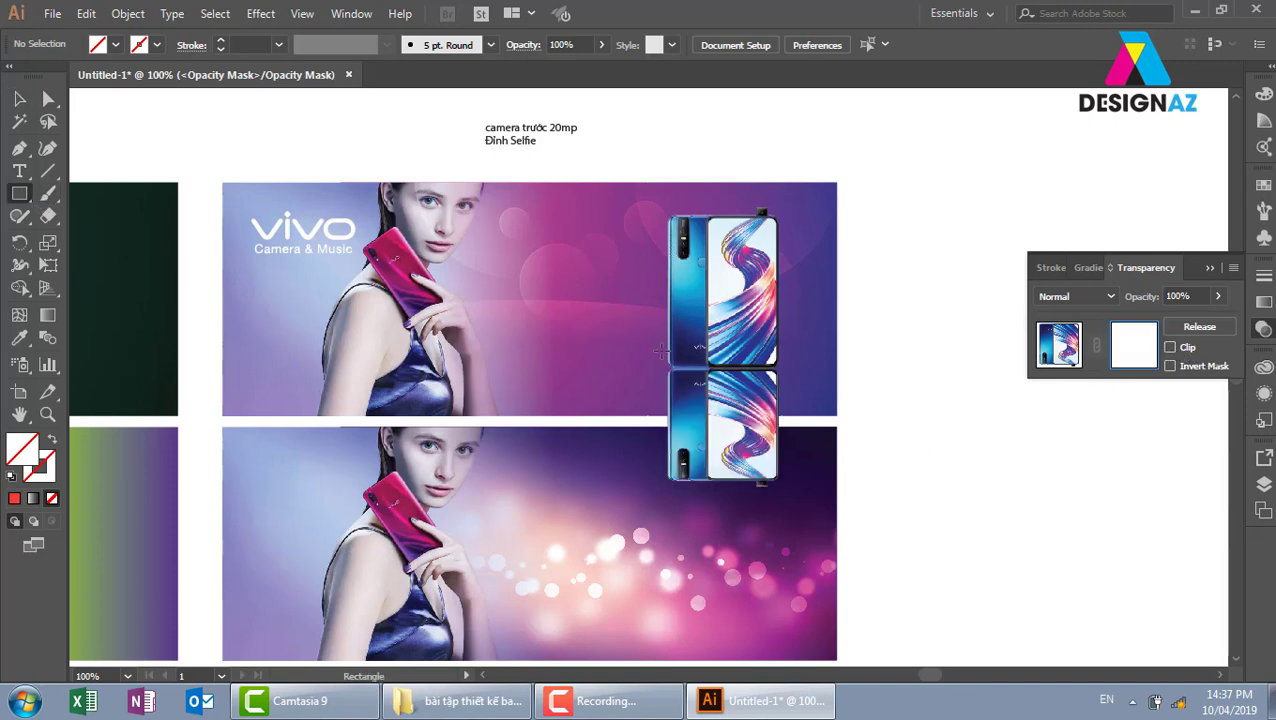
pyautogui.moveTo(655, 349); pyautogui.dragTo(788, 490)
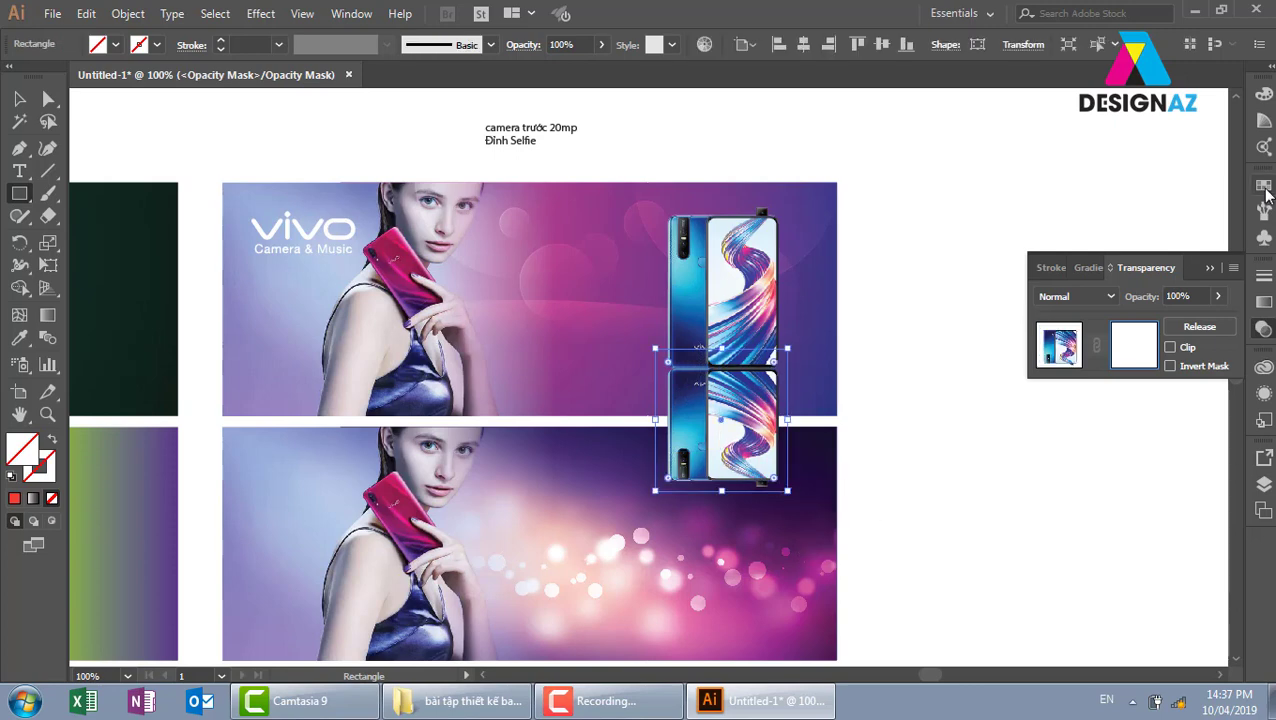
pyautogui.click(1263, 185)
pyautogui.click(1187, 261)
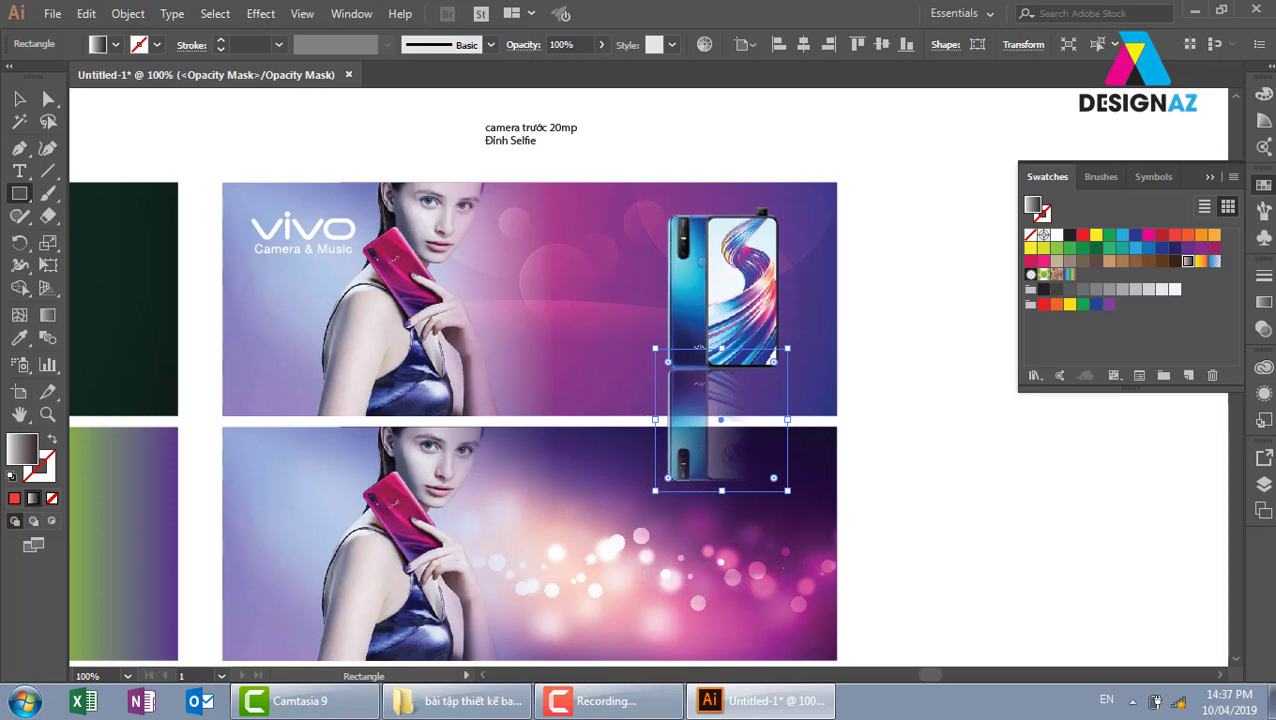
pyautogui.click(1263, 332)
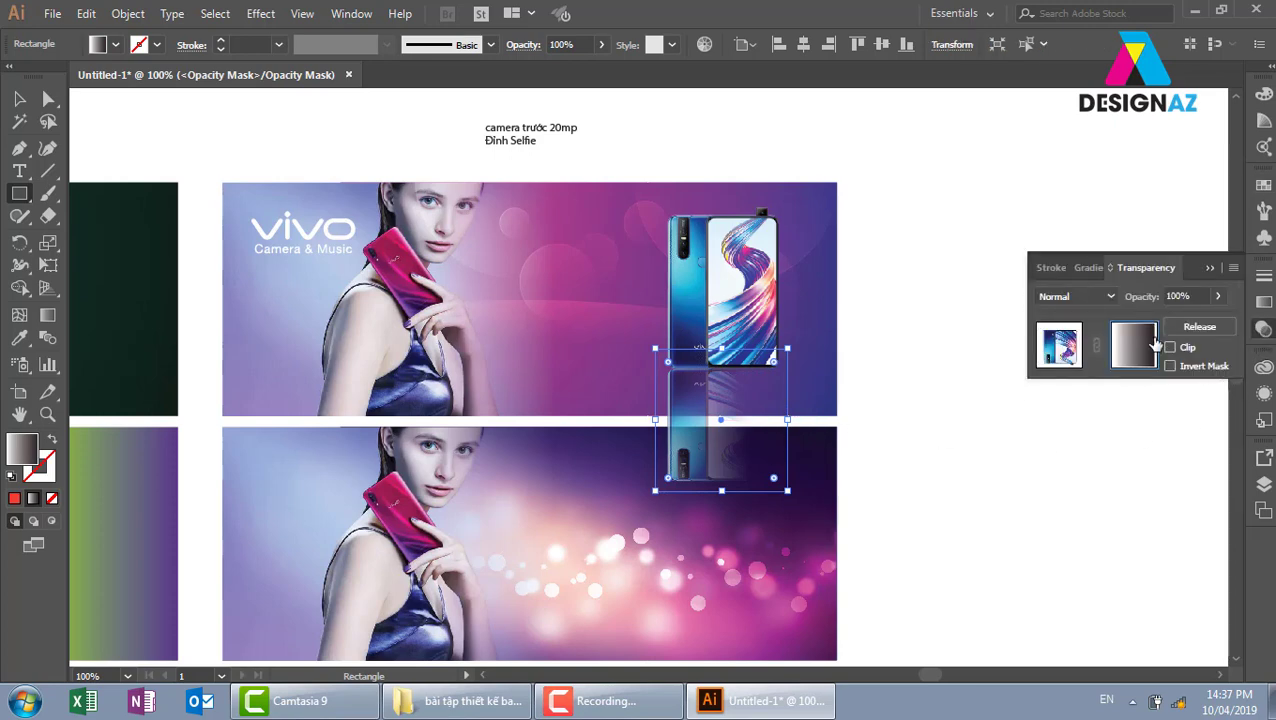
# - Redraw the mask gradient downward from the phone's base, then exit mask editing
pyautogui.press('g')
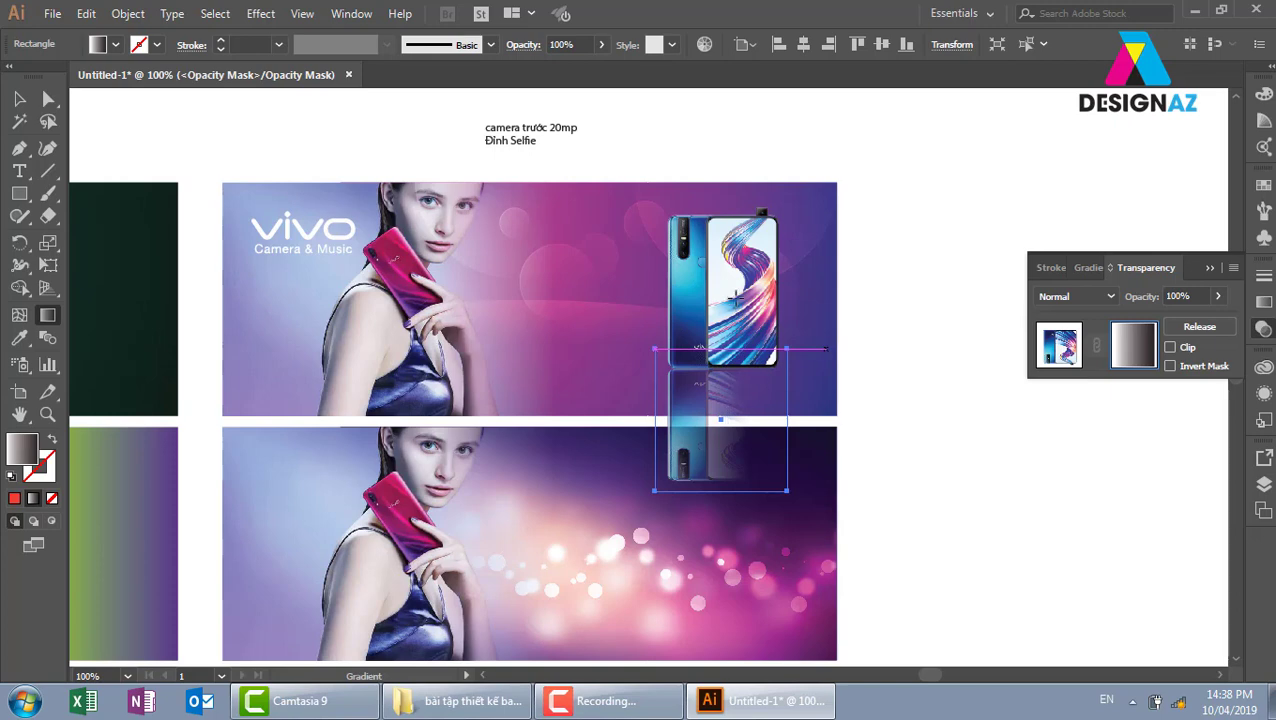
pyautogui.moveTo(735, 298); pyautogui.dragTo(740, 420)
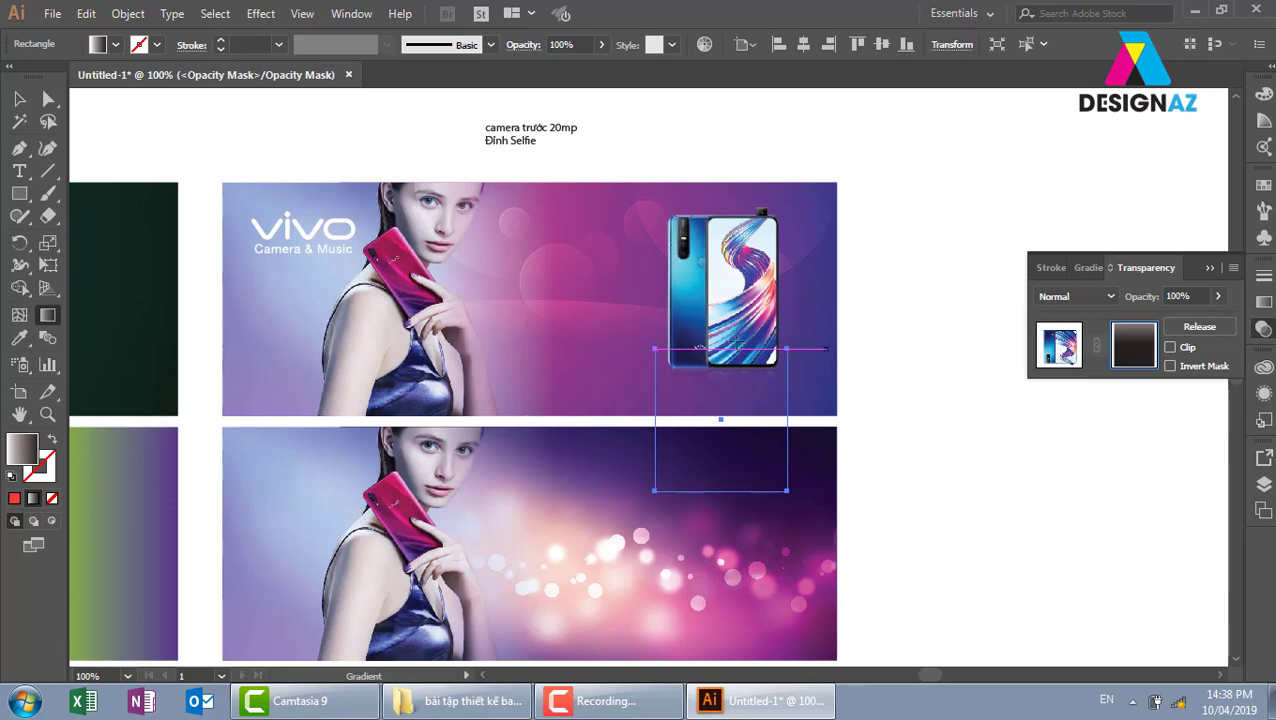
pyautogui.moveTo(735, 341); pyautogui.dragTo(736, 418)
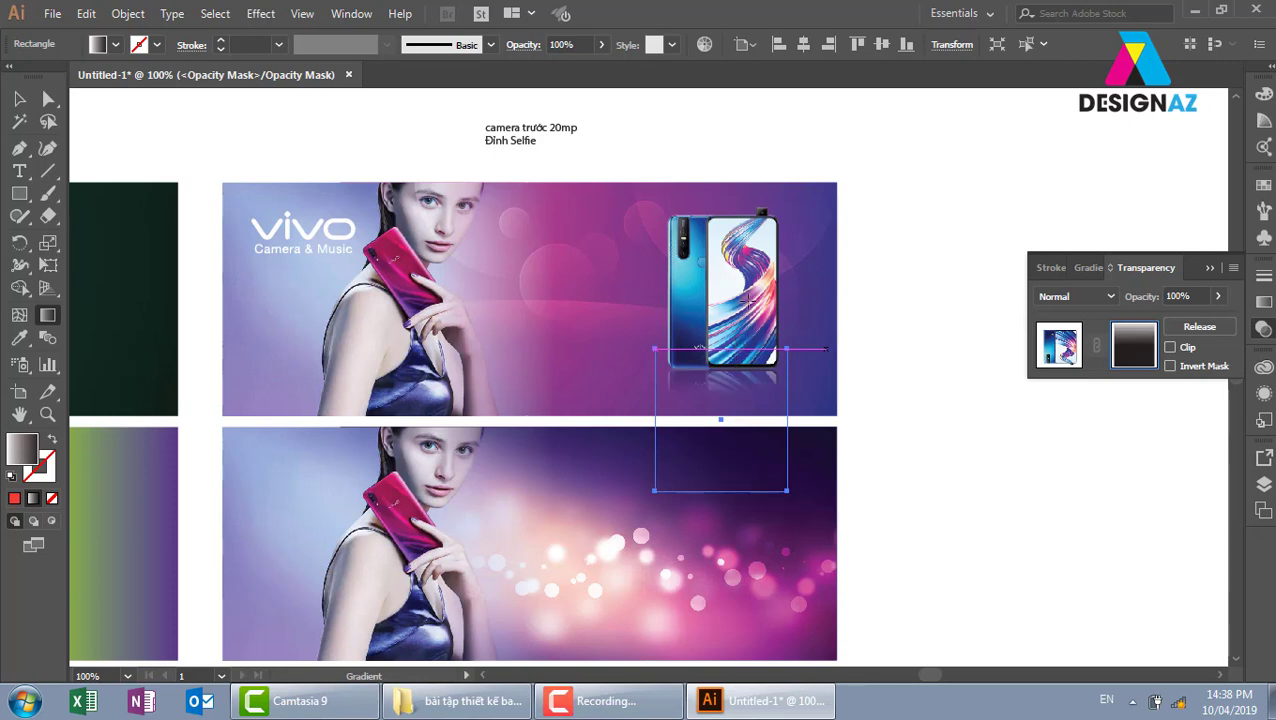
pyautogui.moveTo(747, 302); pyautogui.dragTo(748, 420)
pyautogui.moveTo(731, 340); pyautogui.dragTo(735, 417)
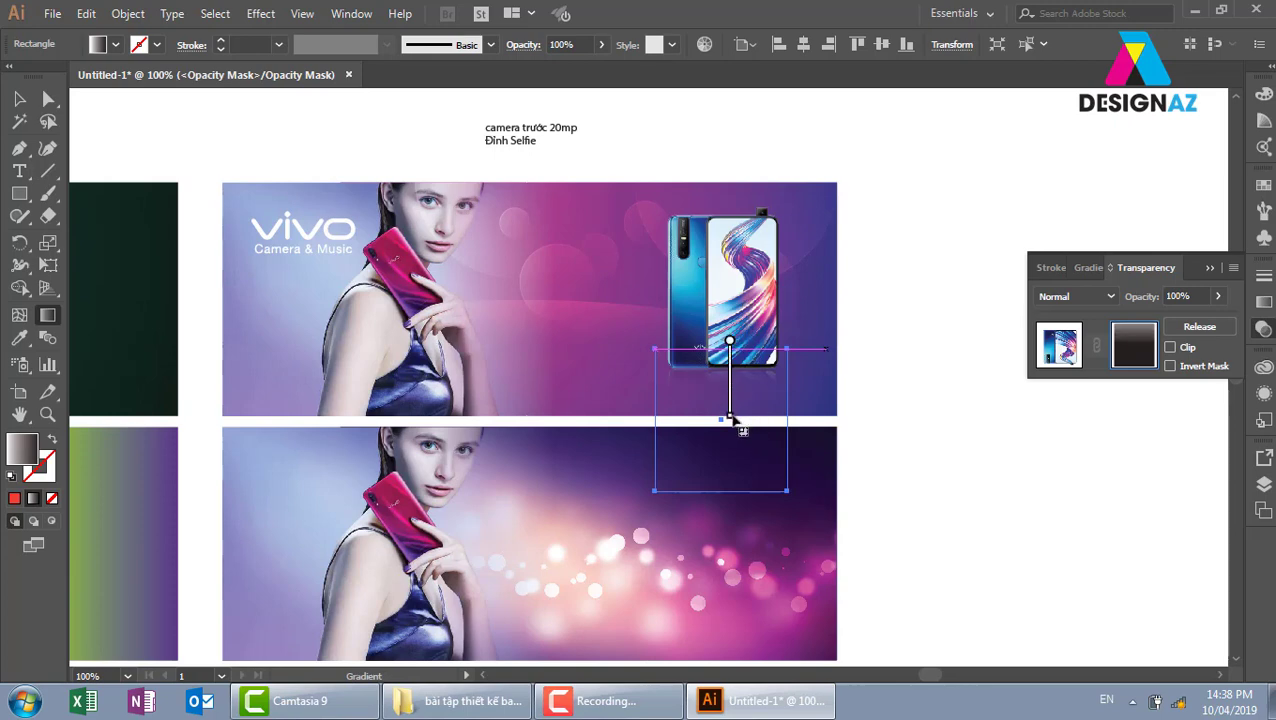
pyautogui.click(1052, 358)
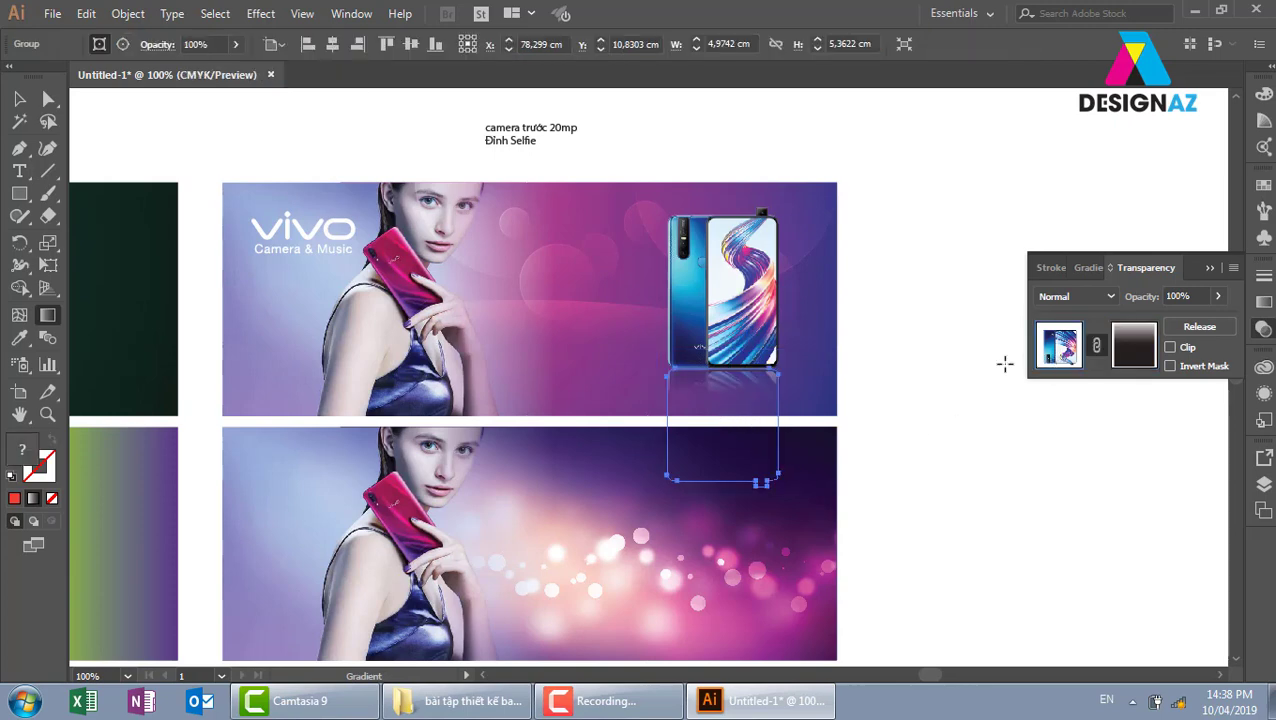
pyautogui.click(20, 99)
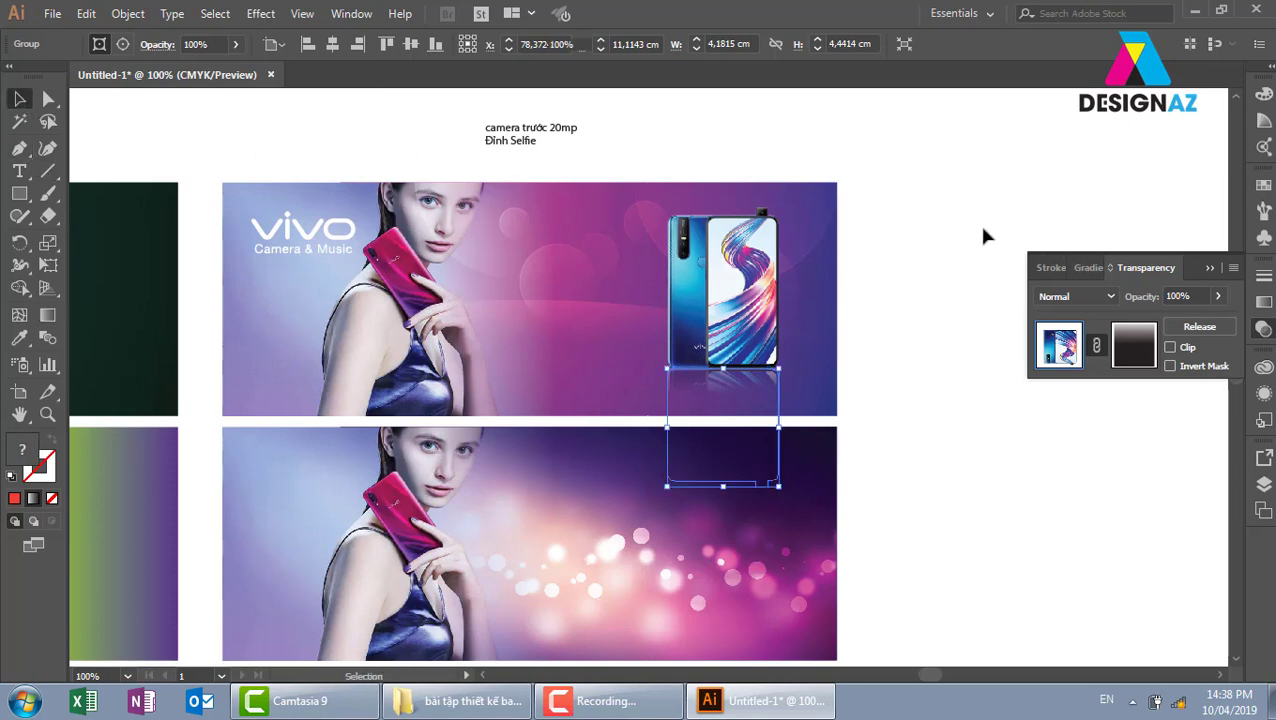
pyautogui.click(940, 320)
# - Nudge the reflection group down one arrow step so it sits just under the phone's base
pyautogui.scroll(2, 940, 320)
pyautogui.scroll(1, 912, 426)
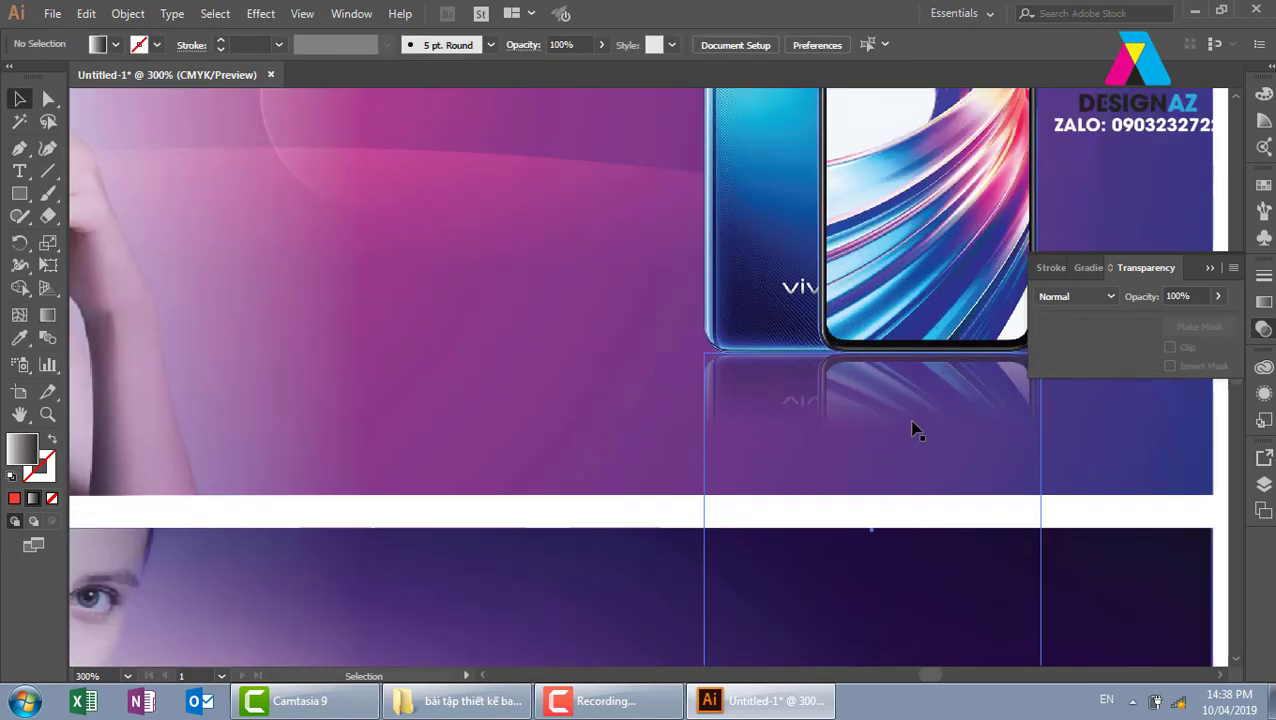
pyautogui.moveTo(912, 426); pyautogui.dragTo(655, 426)
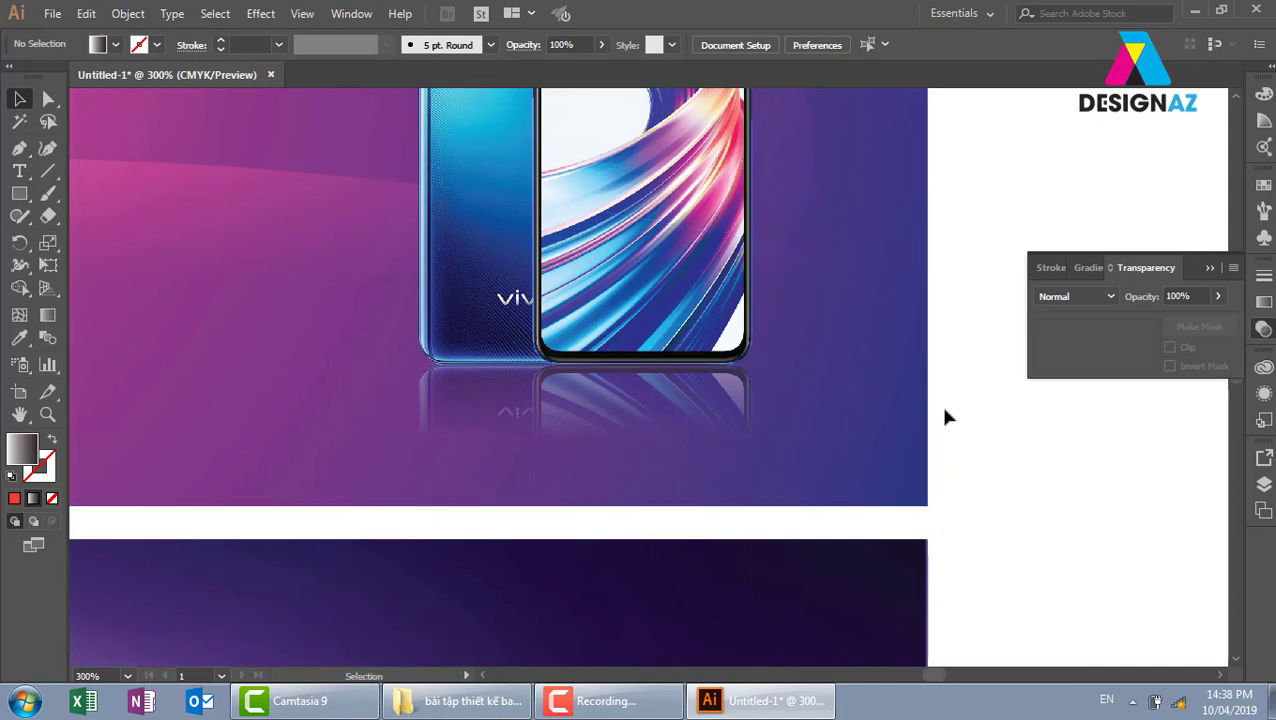
pyautogui.click(627, 450)
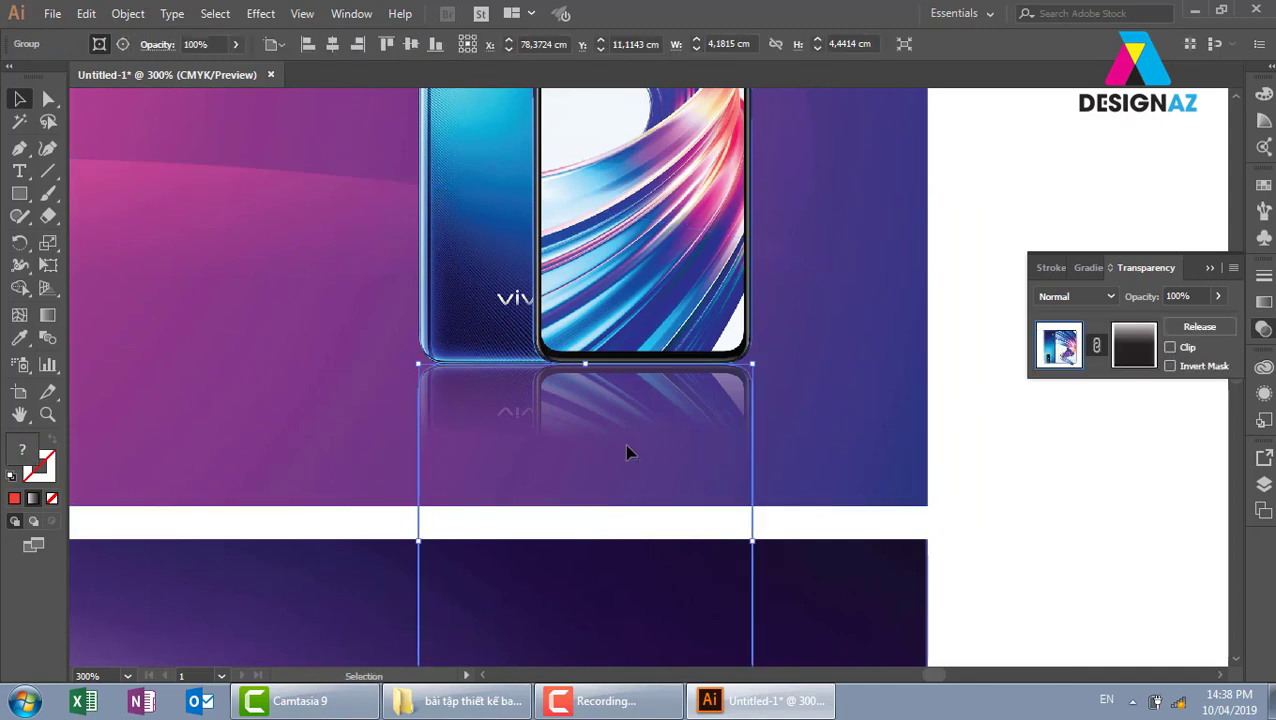
pyautogui.press('Down')
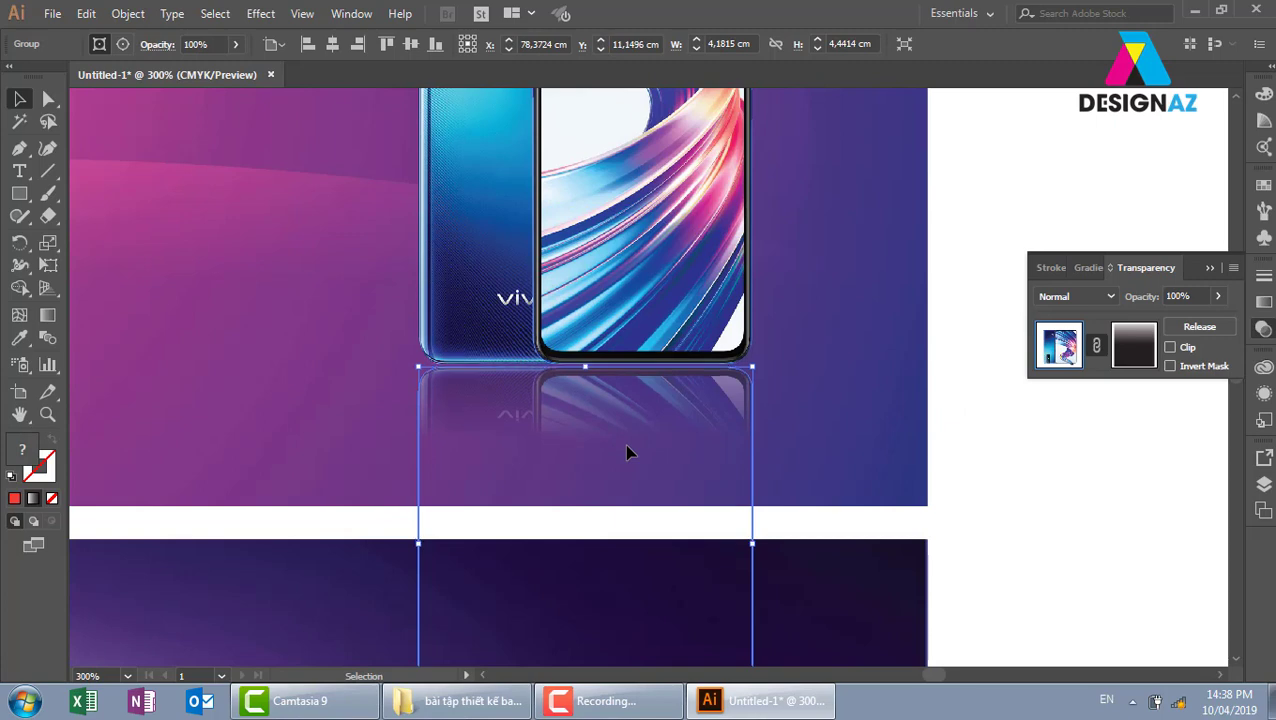
pyautogui.click(978, 461)
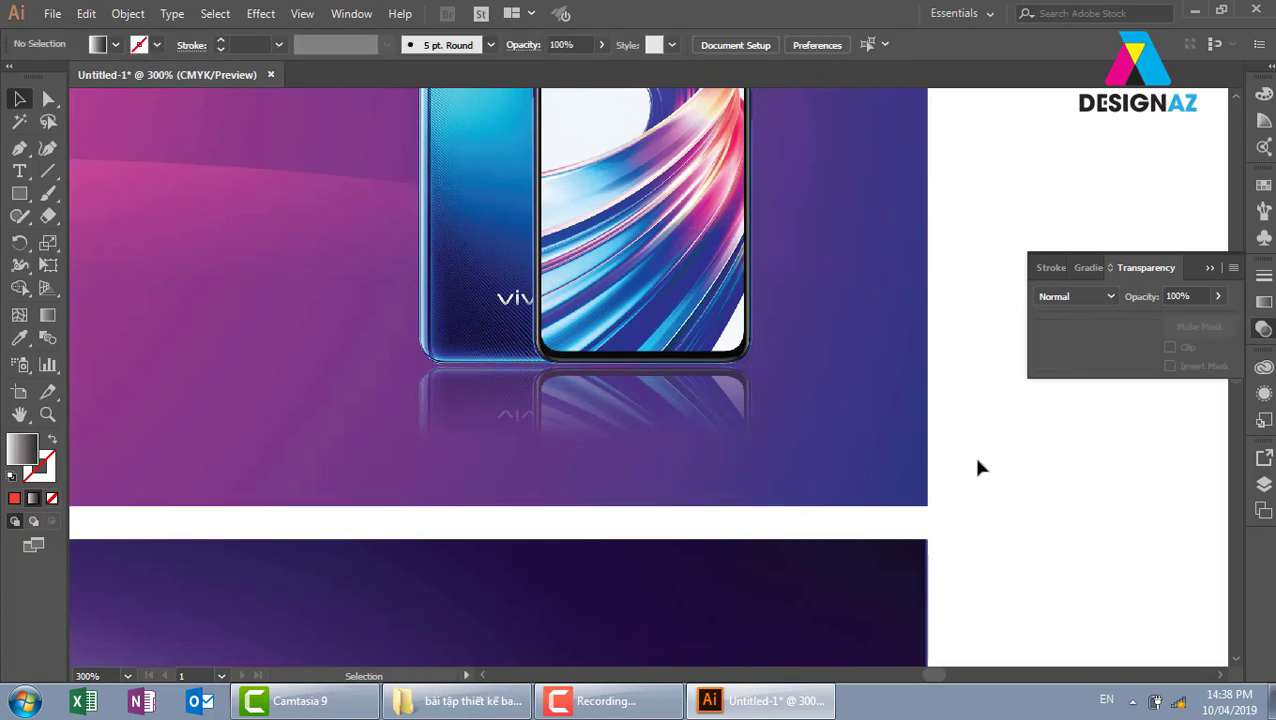
pyautogui.hotkey('ctrl', '-')
pyautogui.hotkey('ctrl', '-')
pyautogui.moveTo(840, 373); pyautogui.dragTo(928, 422)
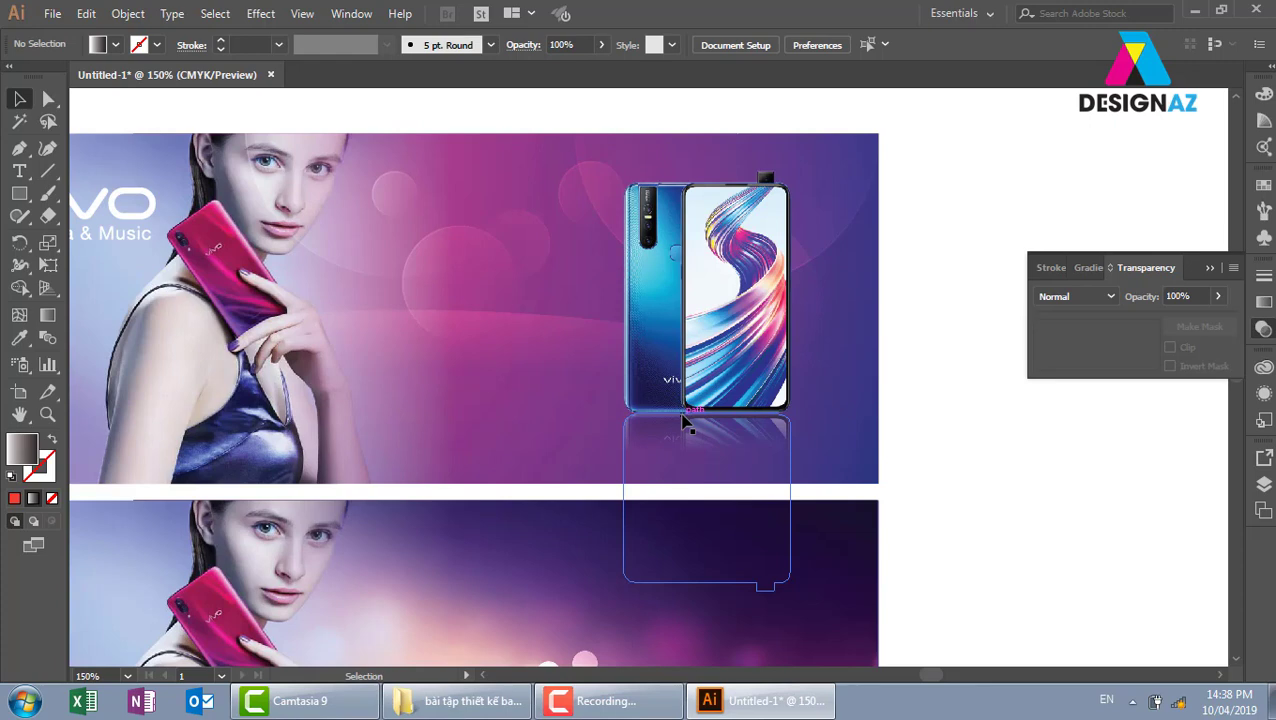
# - Draw a flat dark navy ellipse and position it under the phone's base
pyautogui.click(19, 193)
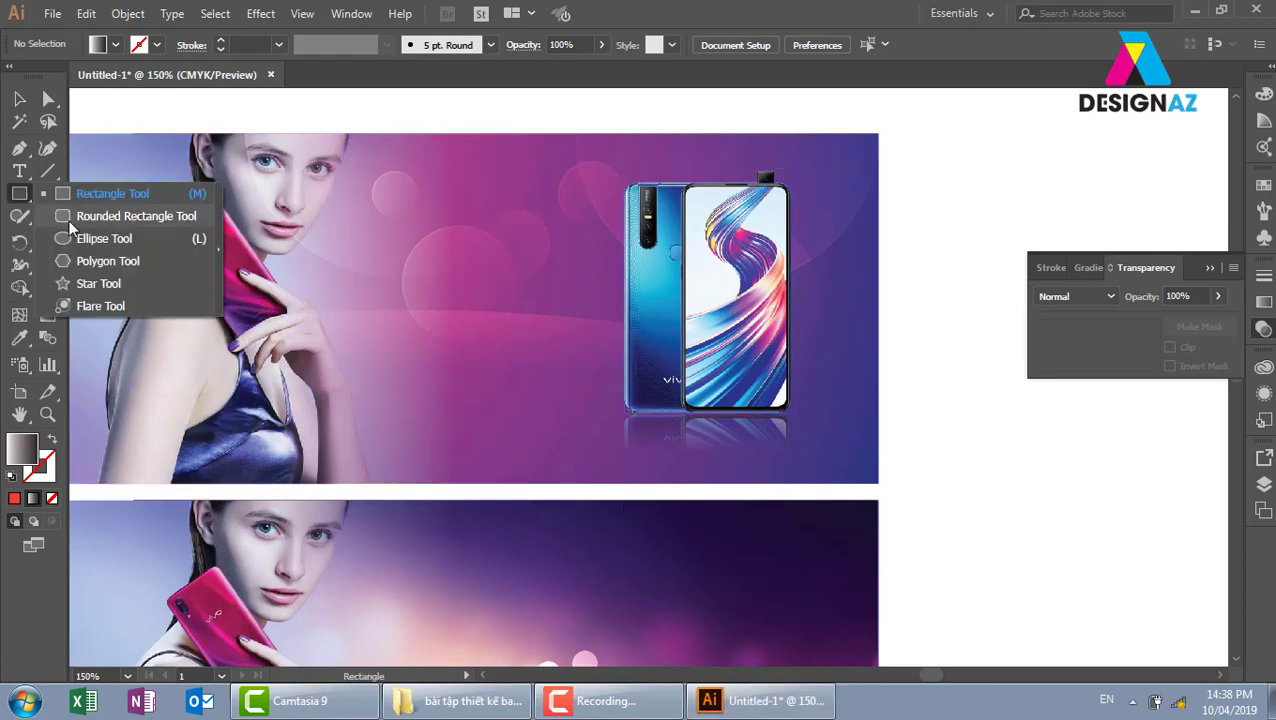
pyautogui.click(80, 238)
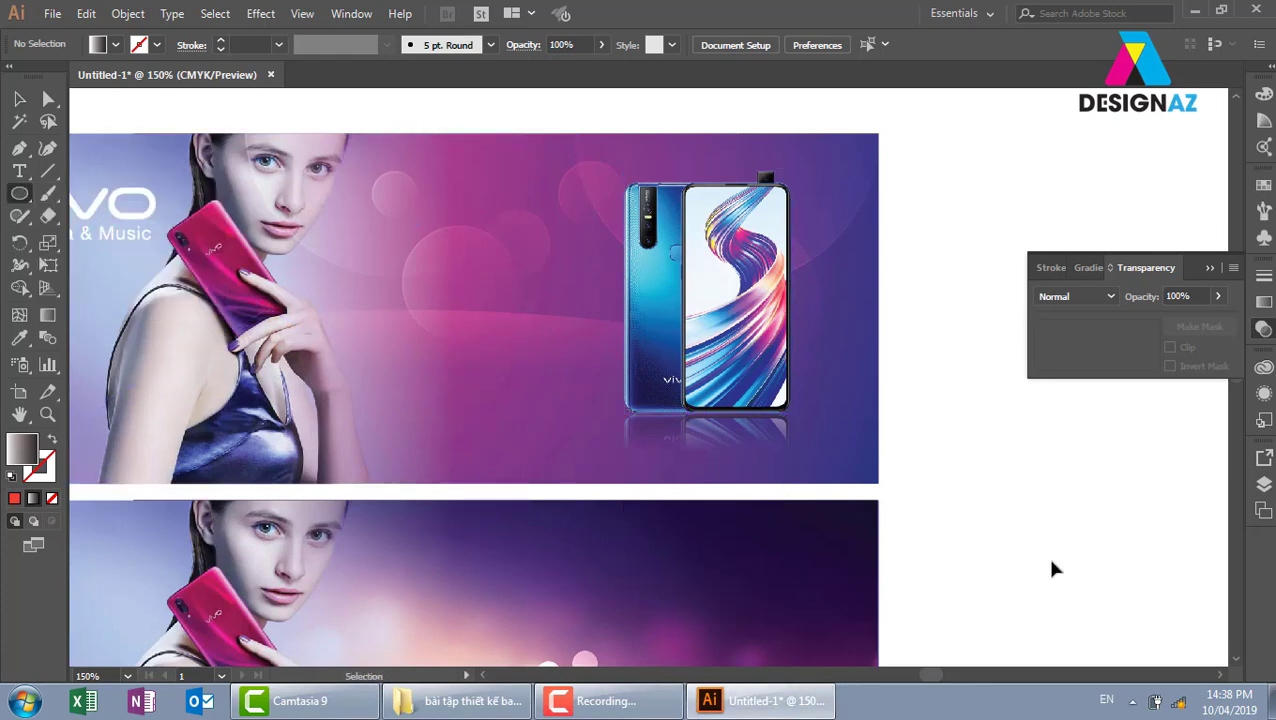
pyautogui.hotkey('ctrl', '=')
pyautogui.hotkey('ctrl', '=')
pyautogui.hotkey('ctrl', '=')
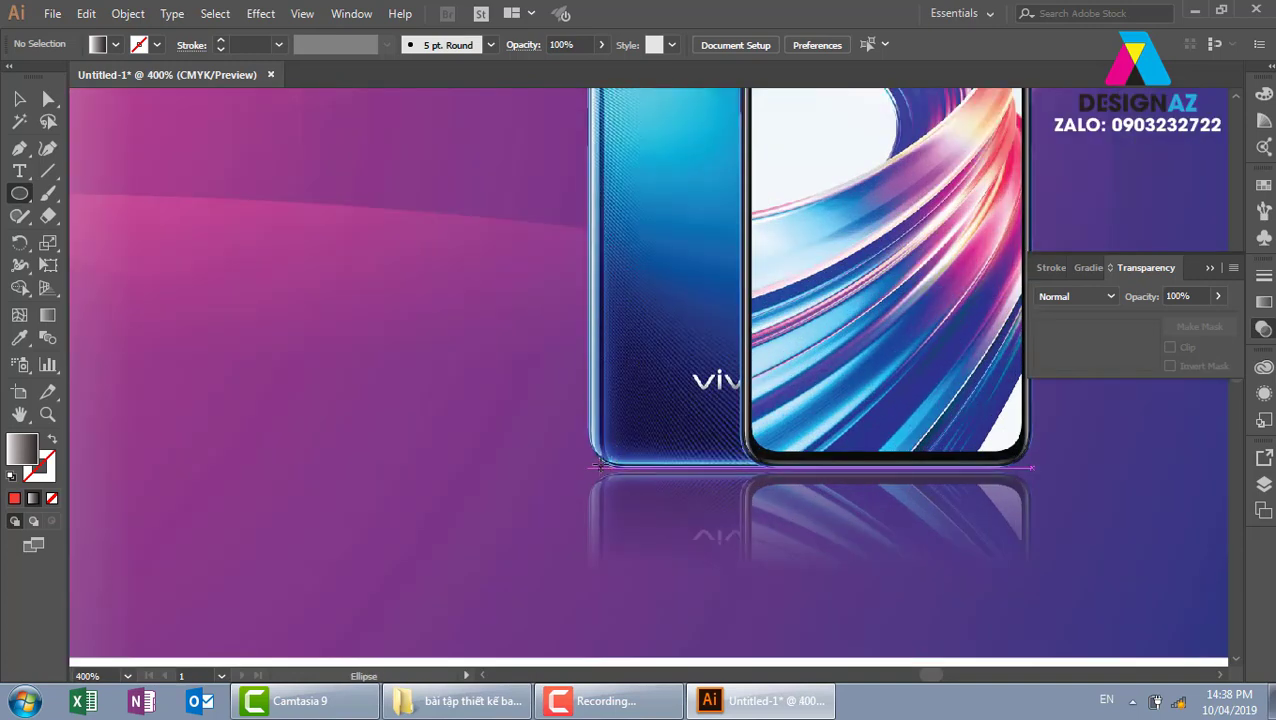
pyautogui.moveTo(592, 465); pyautogui.dragTo(1029, 510)
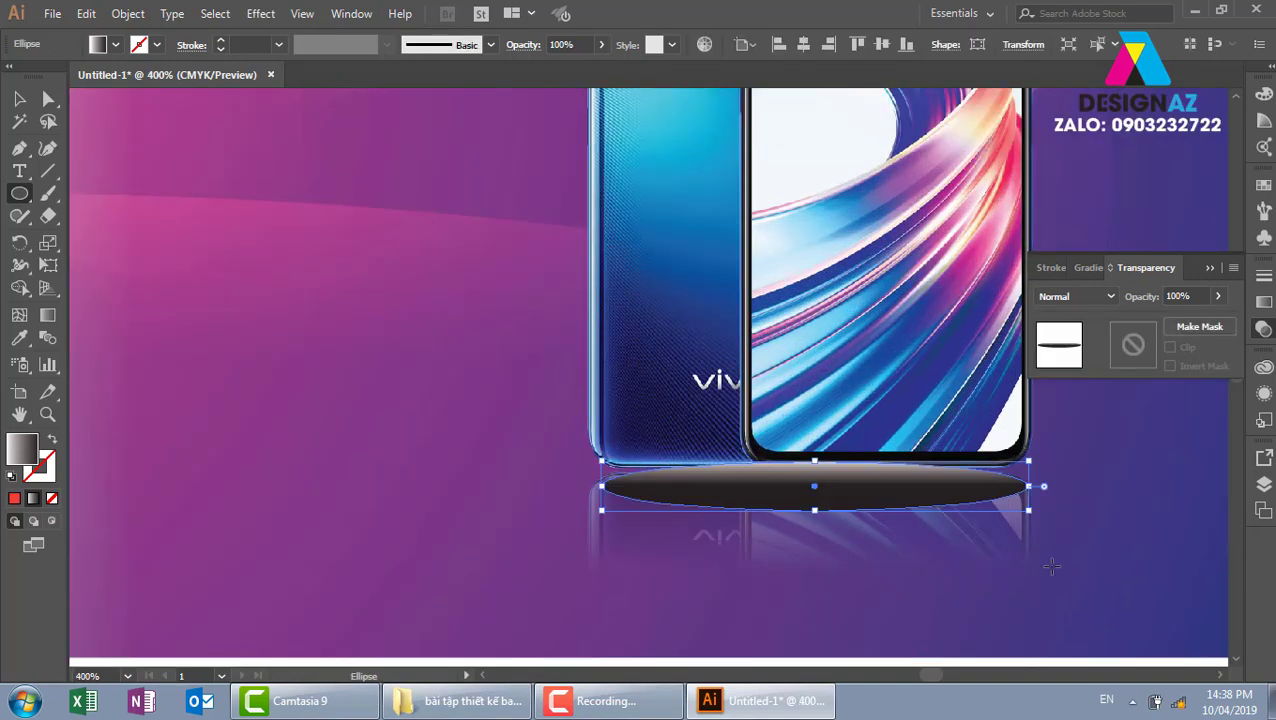
pyautogui.click(1263, 185)
pyautogui.click(1174, 248)
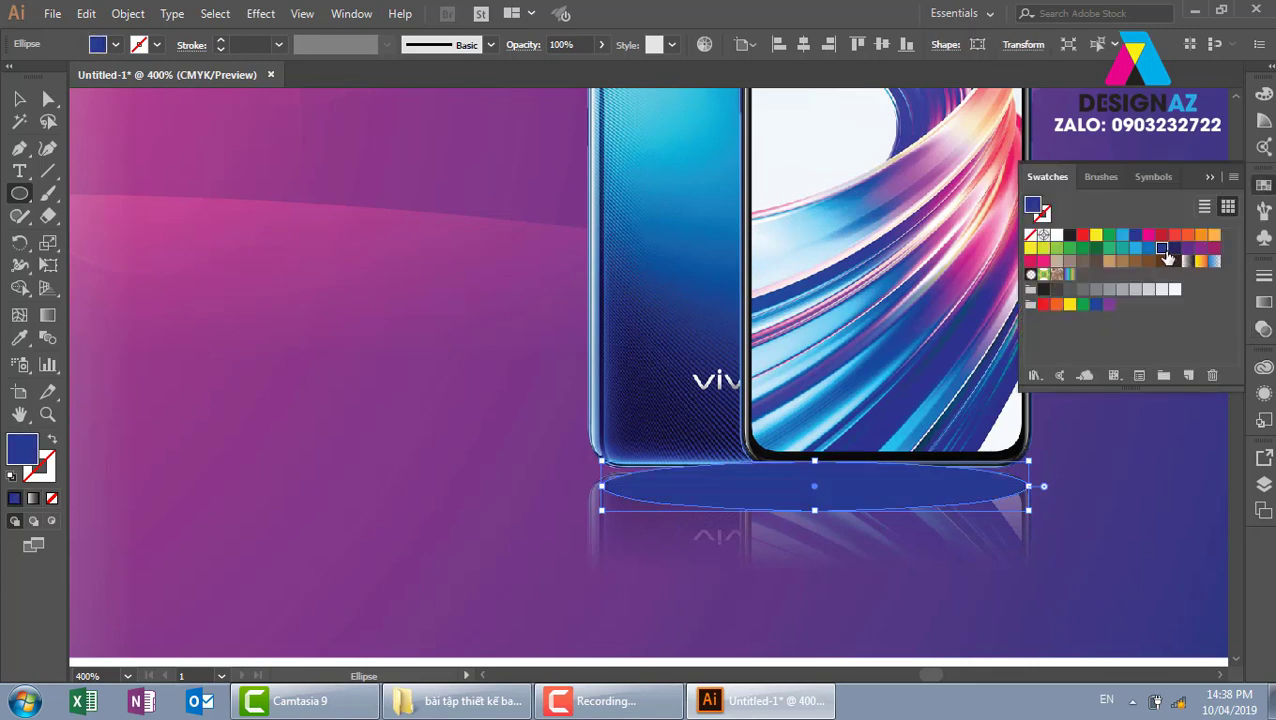
pyautogui.click(1174, 250)
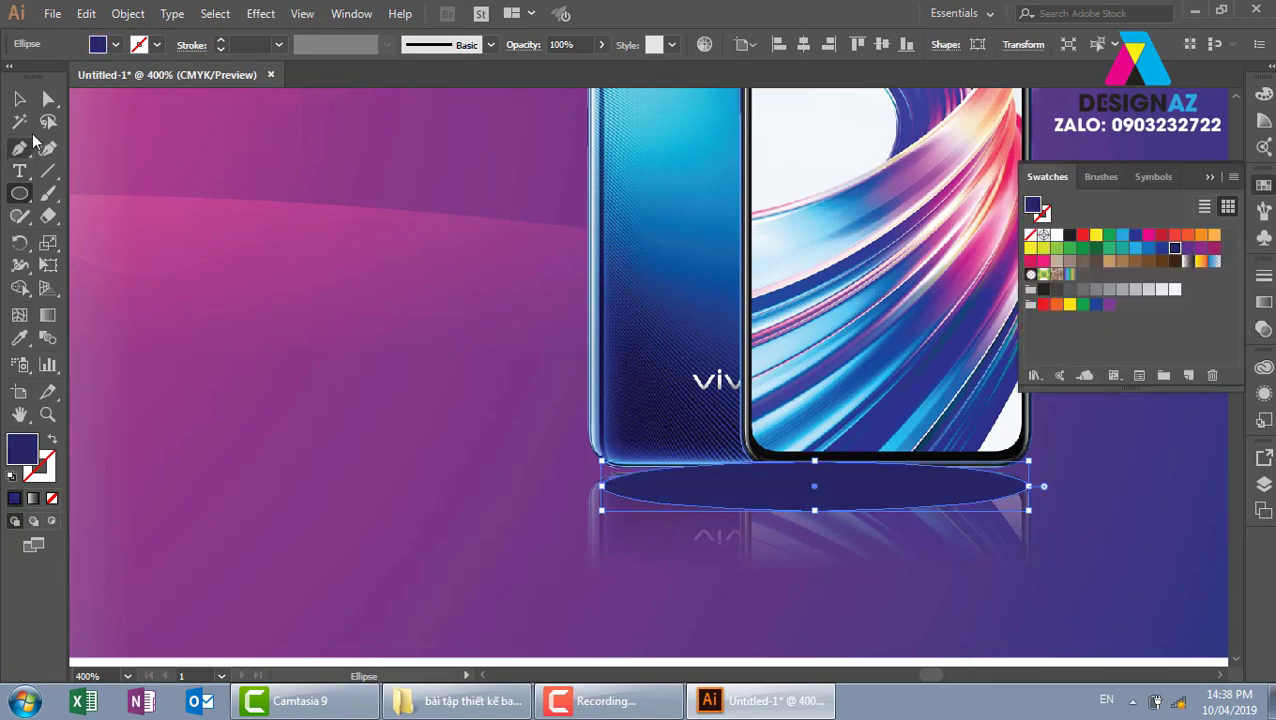
pyautogui.click(19, 98)
pyautogui.moveTo(816, 507); pyautogui.dragTo(808, 493)
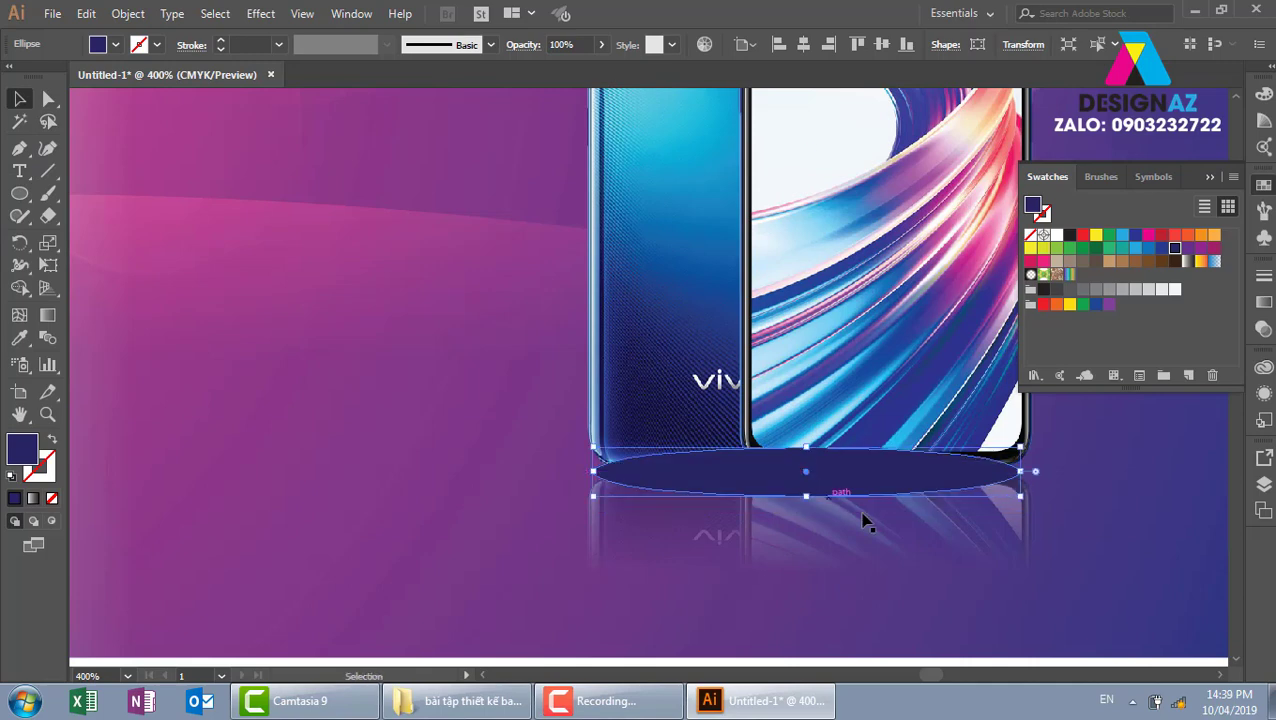
# - Set the navy ellipse's blend mode to Multiply
pyautogui.click(1262, 329)
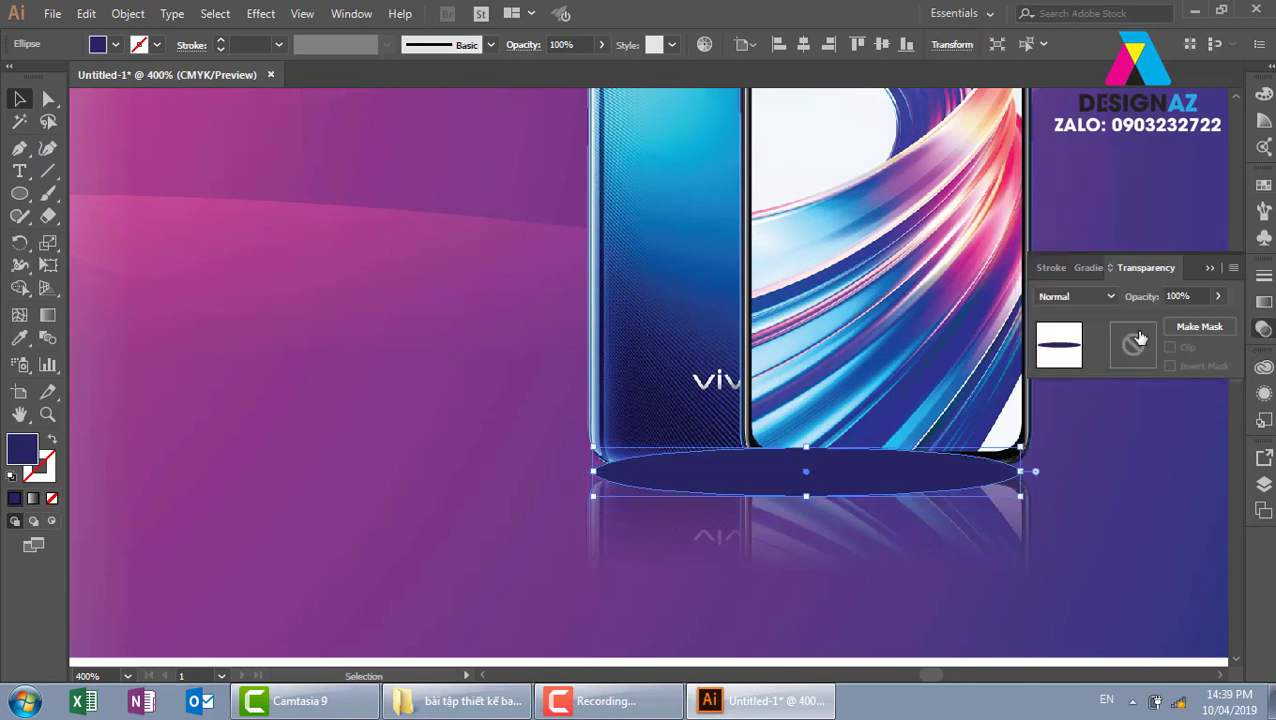
pyautogui.click(1110, 296)
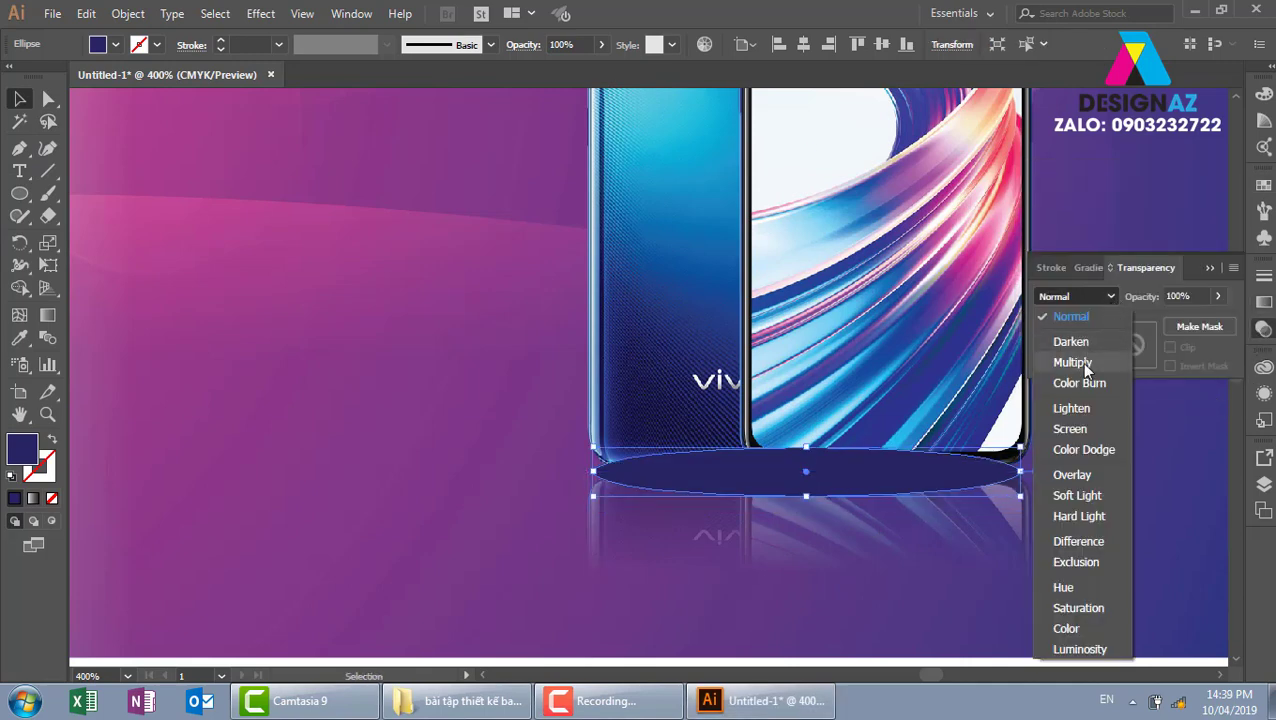
pyautogui.click(1072, 362)
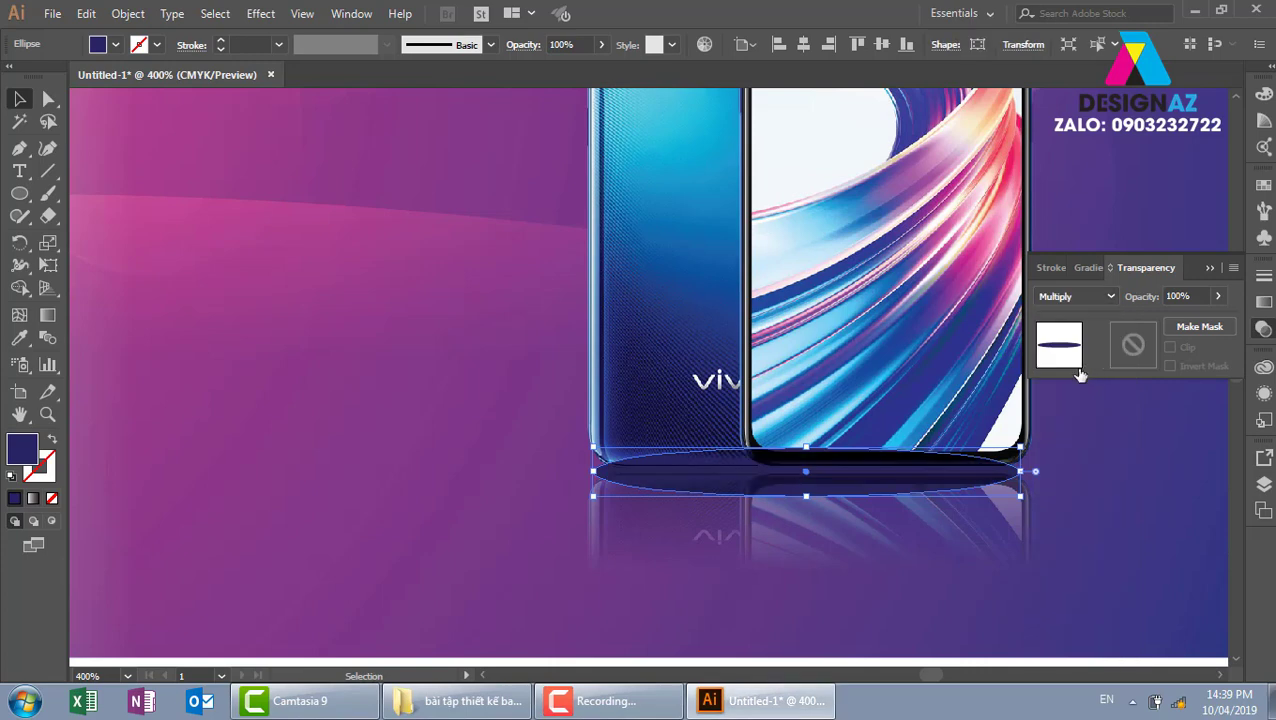
pyautogui.moveTo(1139, 527); pyautogui.dragTo(1020, 510)
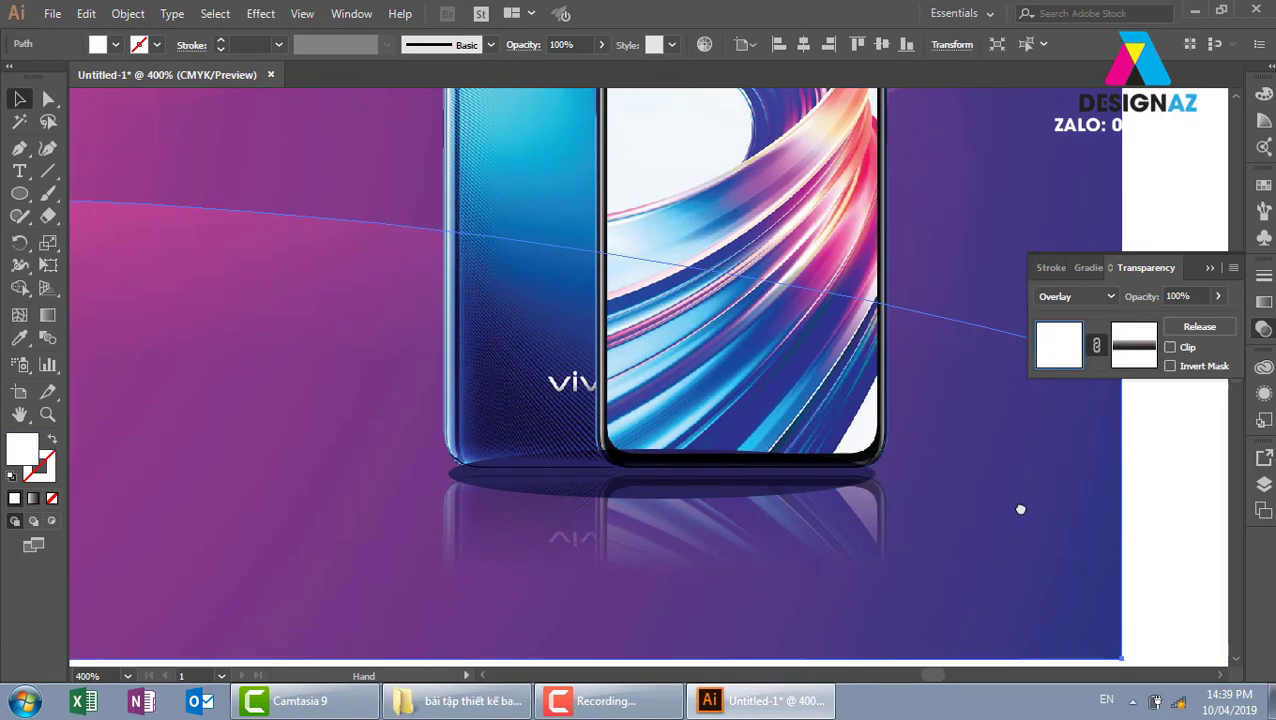
pyautogui.click(760, 487)
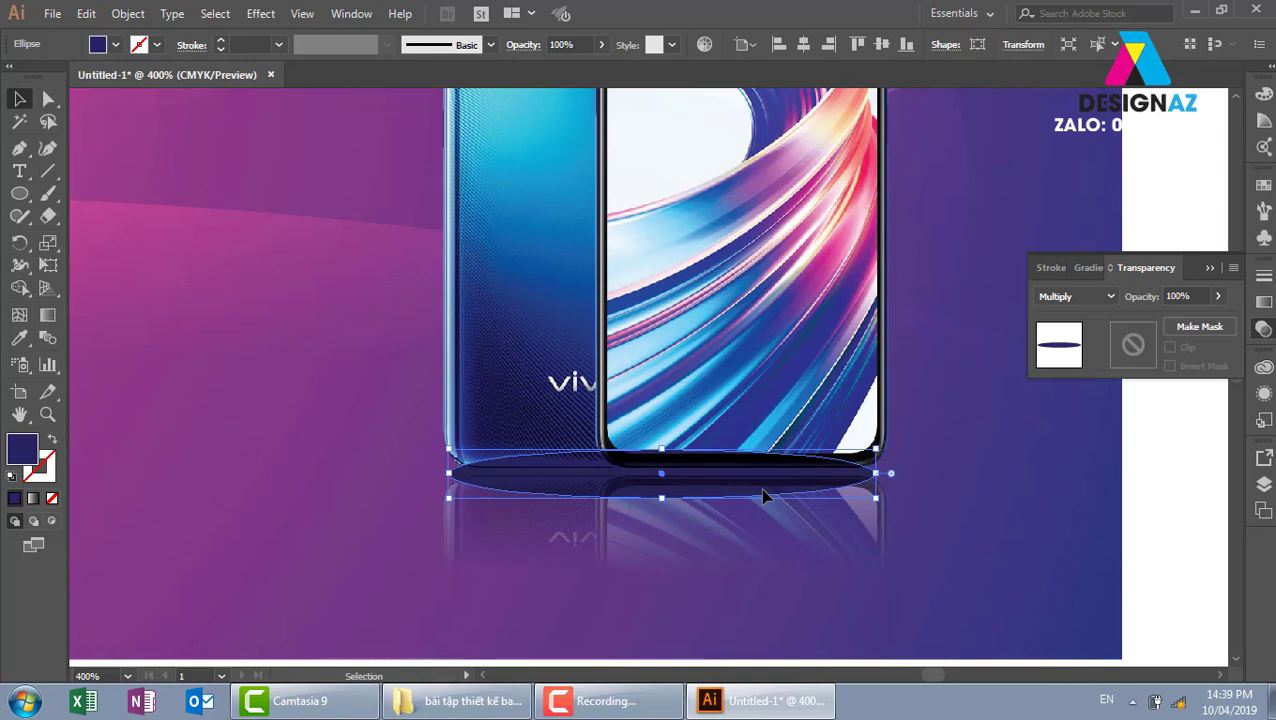
# - Apply an 8,4 px Gaussian Blur to the navy shadow ellipse
pyautogui.click(268, 18)
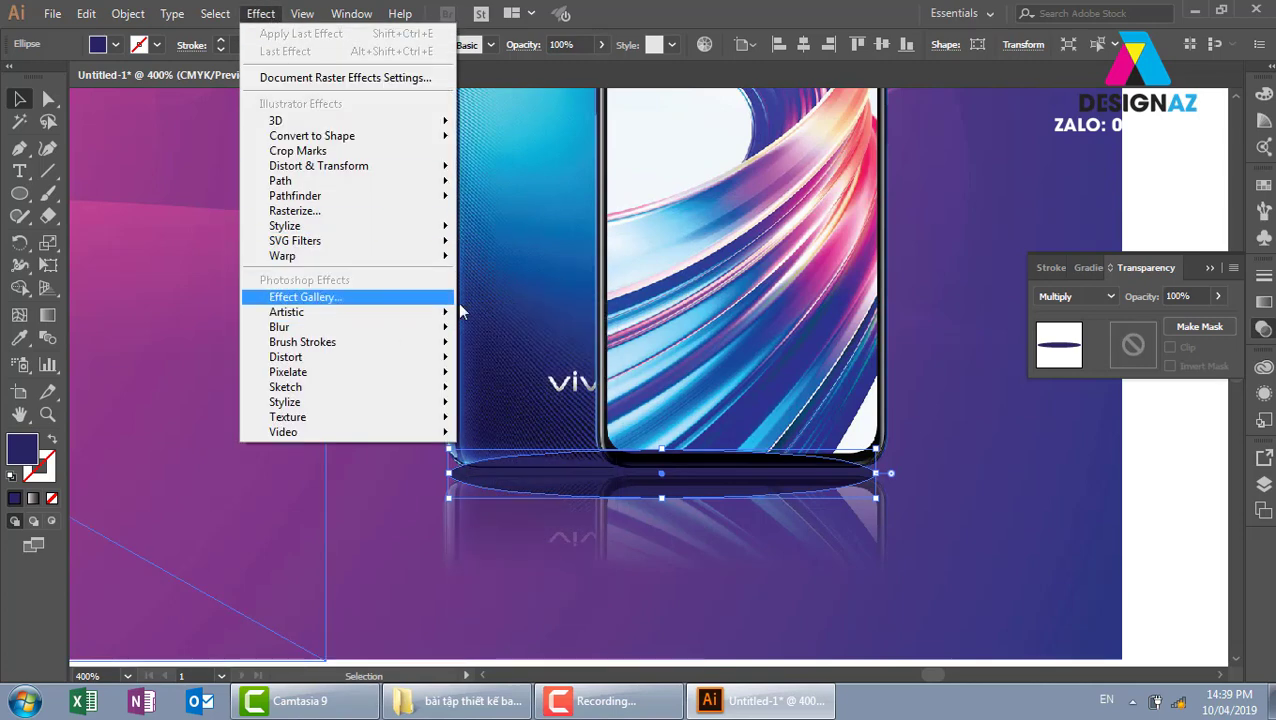
pyautogui.moveTo(279, 327)
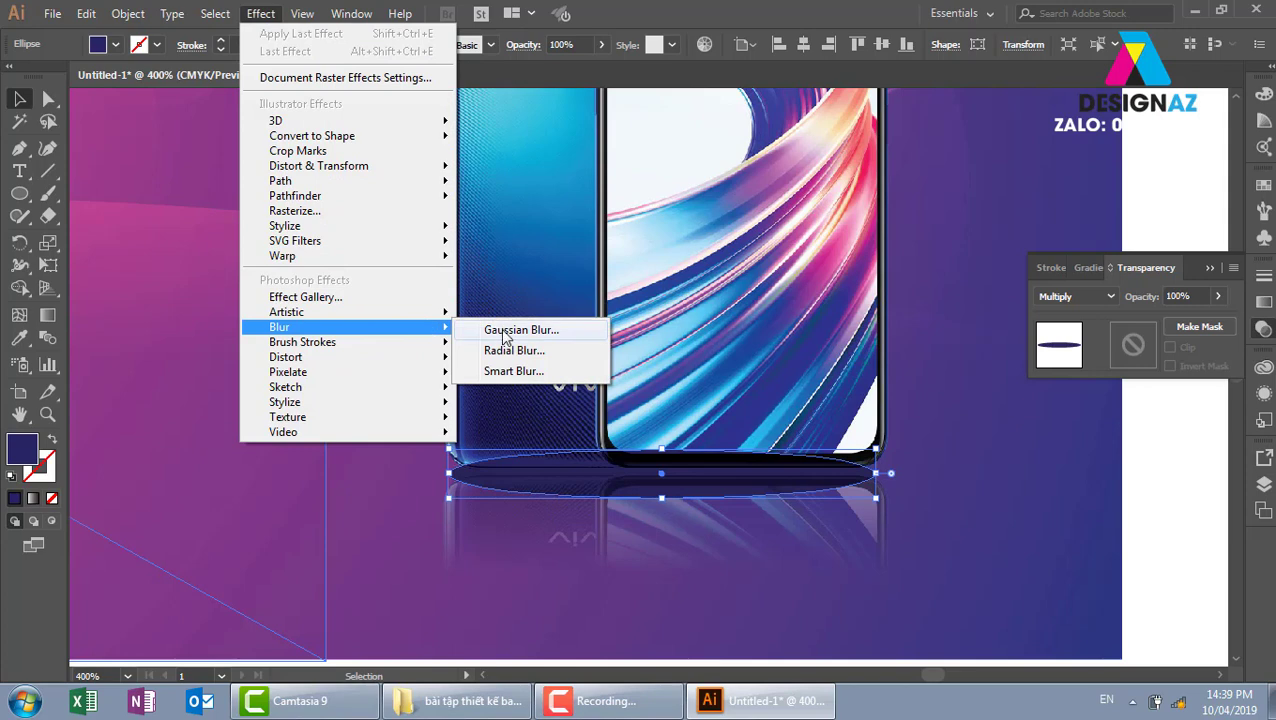
pyautogui.click(505, 335)
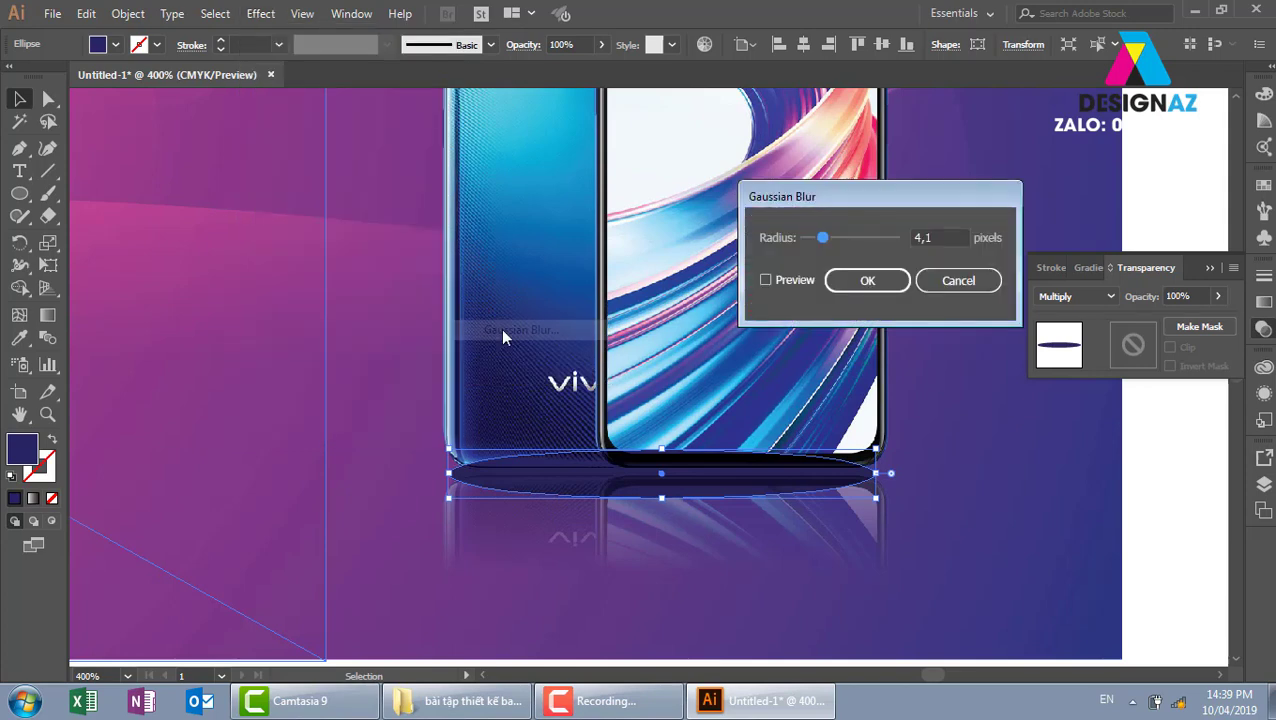
pyautogui.click(777, 280)
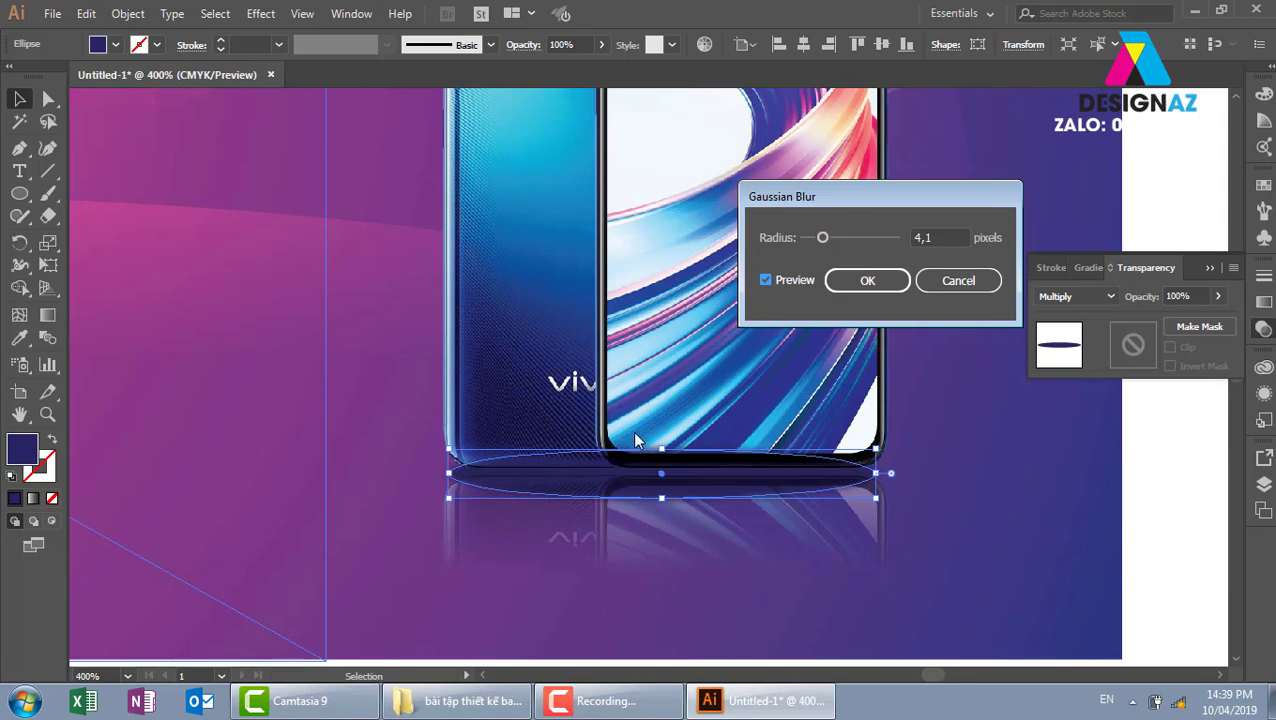
pyautogui.moveTo(823, 238); pyautogui.dragTo(841, 238)
pyautogui.click(868, 280)
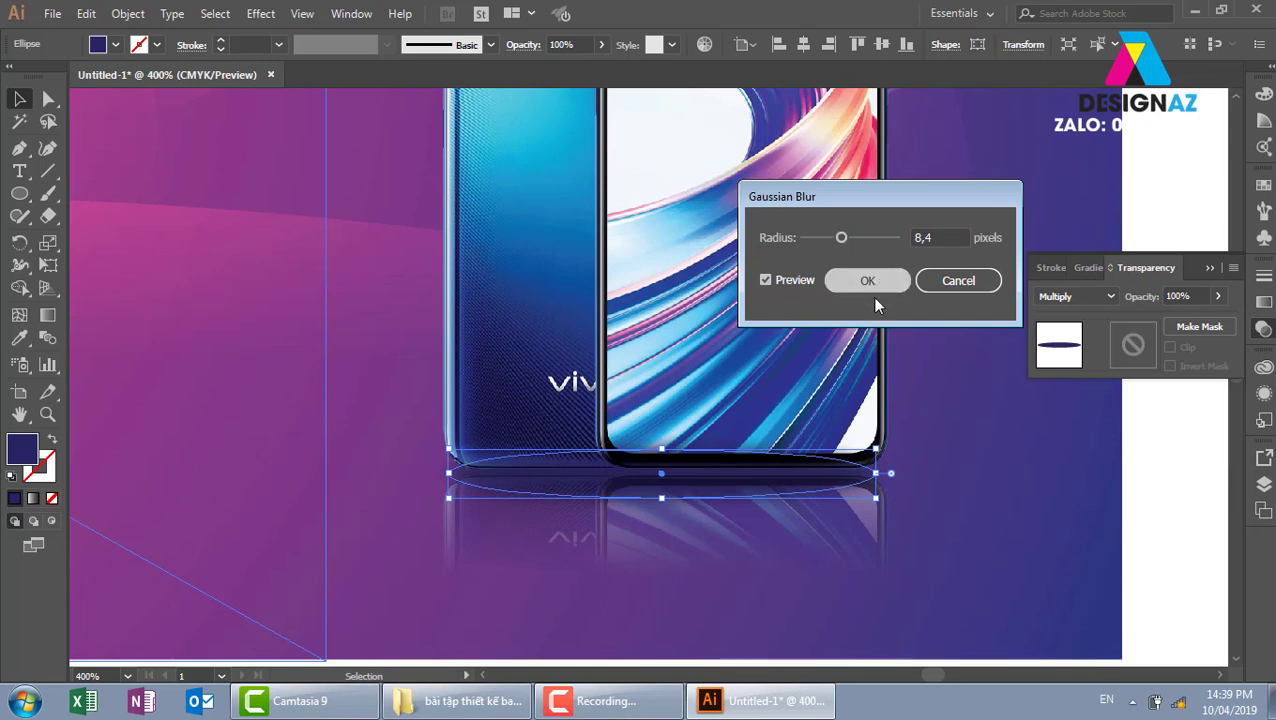
pyautogui.click(1163, 499)
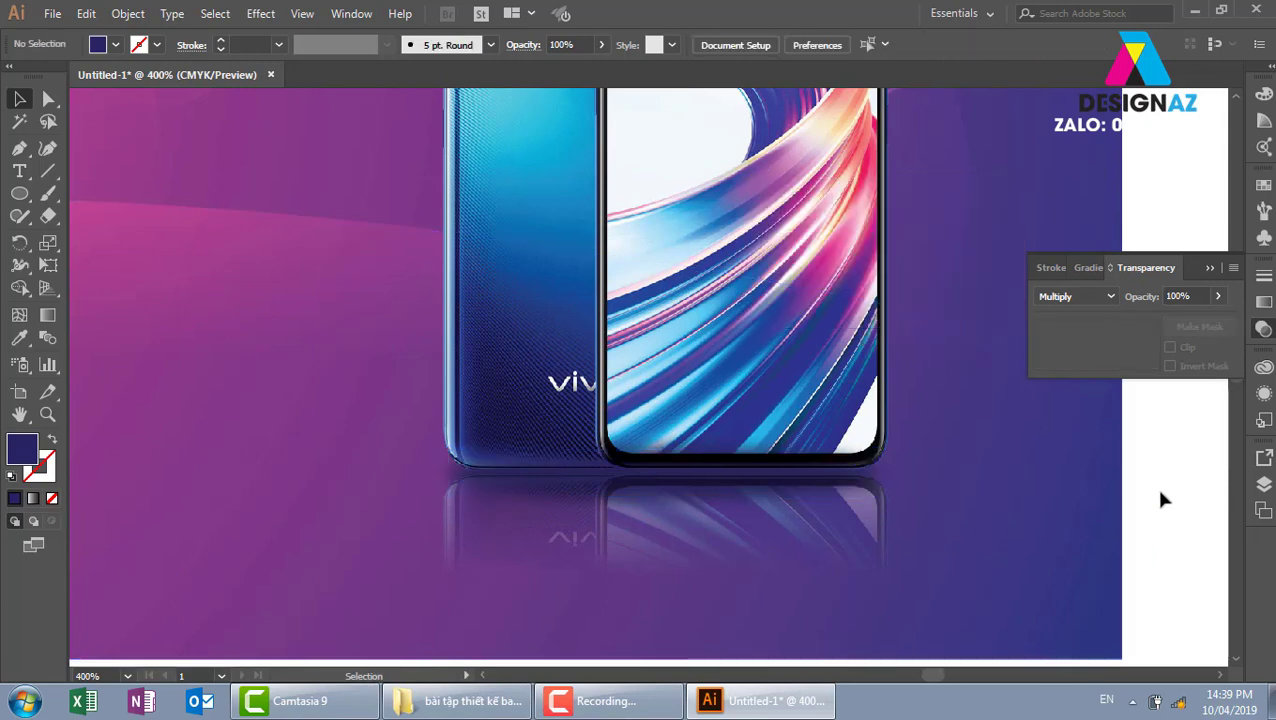
# - Select the main phone group and try the Soft Light blend mode on it
pyautogui.moveTo(721, 495); pyautogui.dragTo(240, 450)
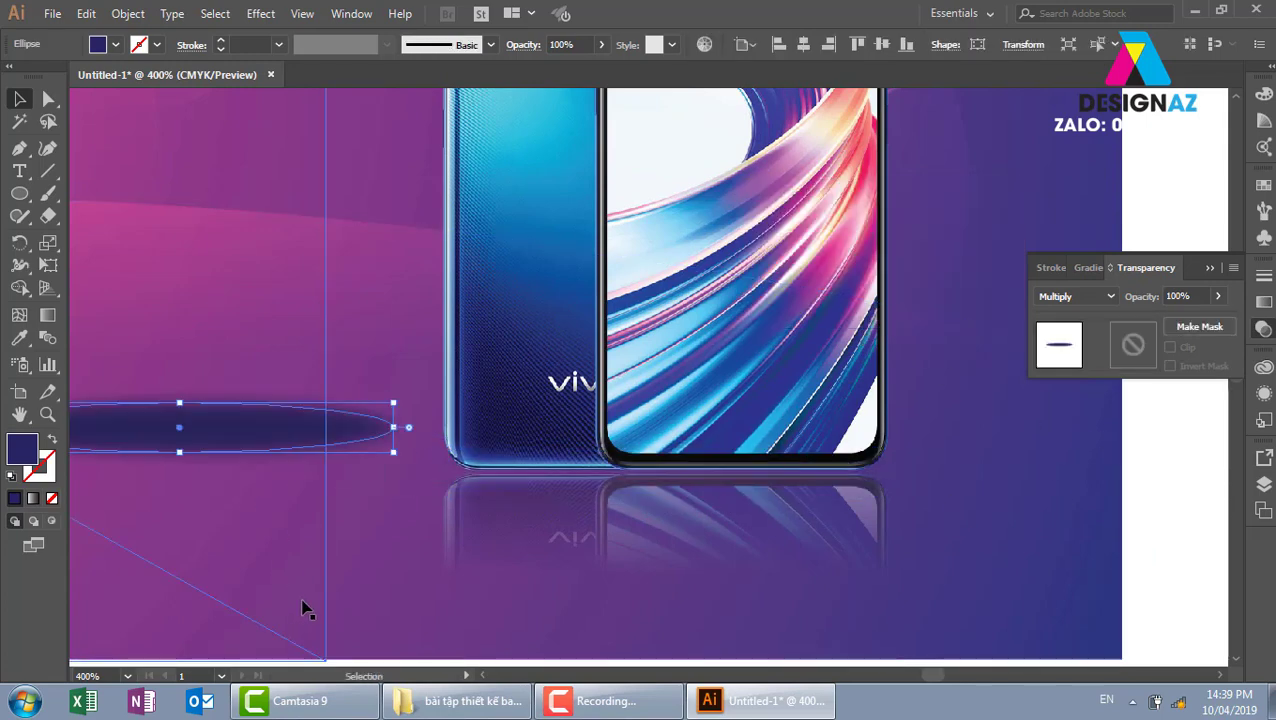
pyautogui.hotkey('ctrl', 'z')
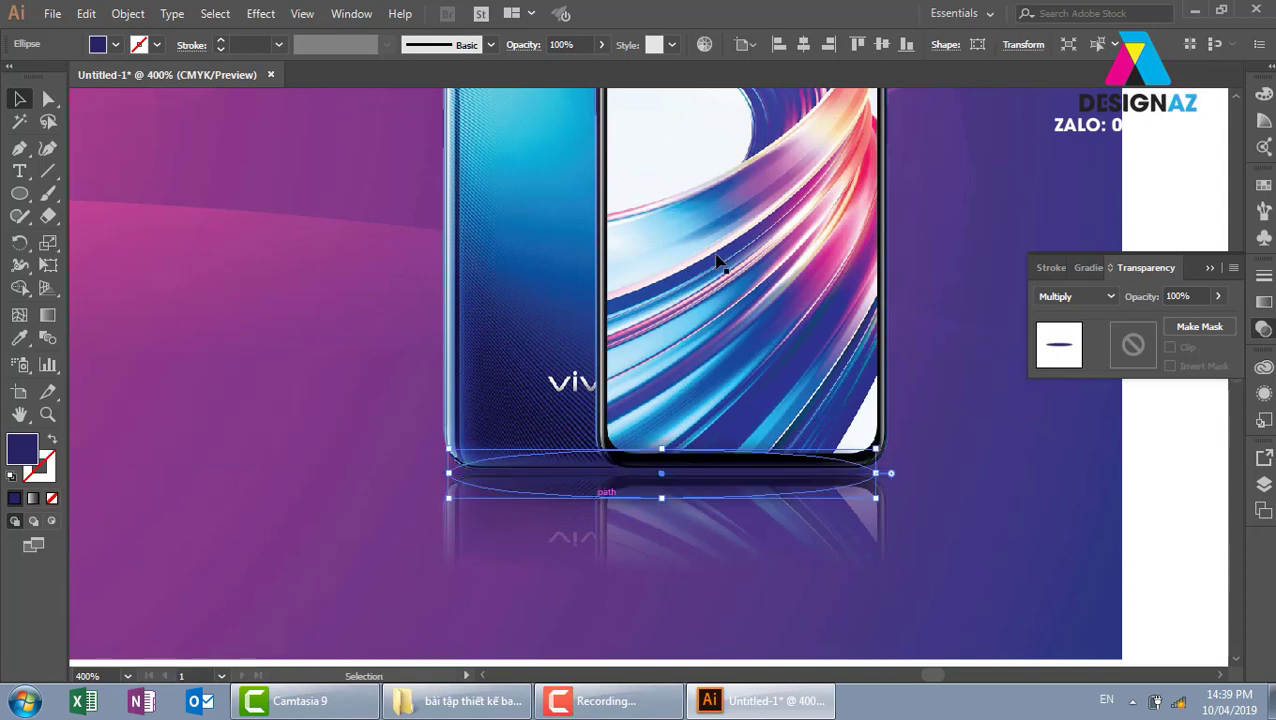
pyautogui.click(735, 432)
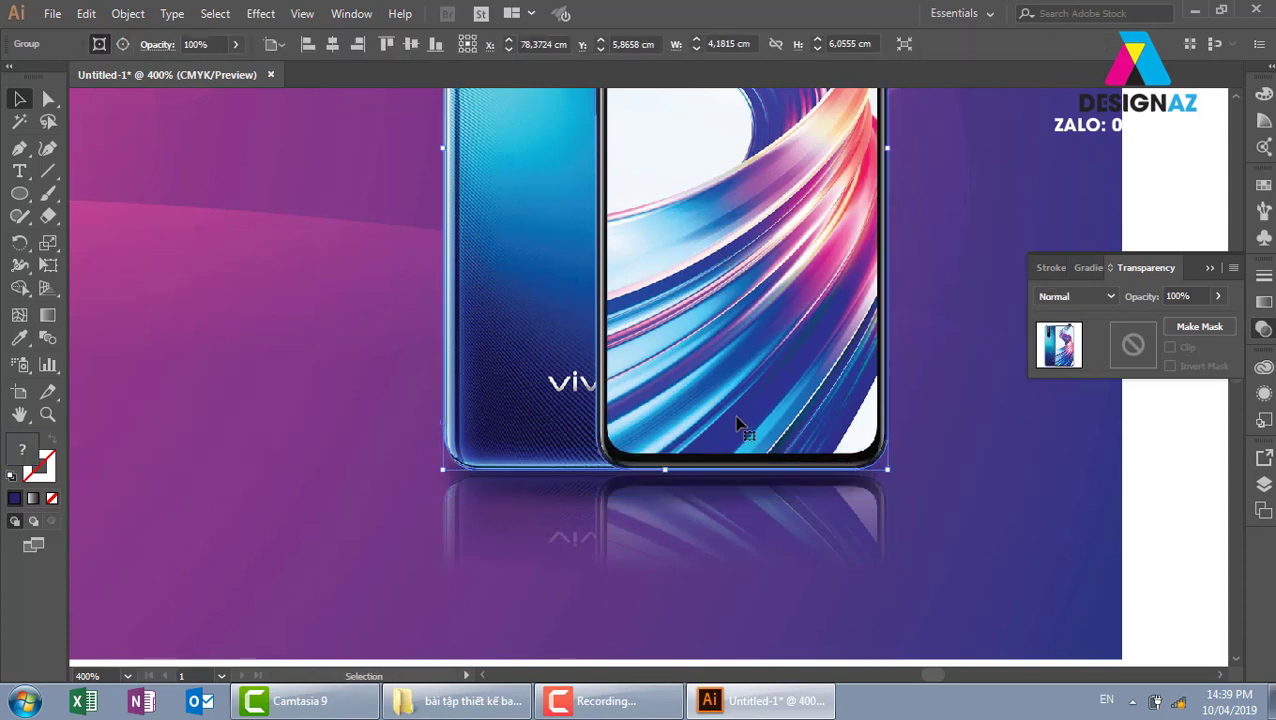
pyautogui.hotkey('ctrl', '-')
pyautogui.hotkey('ctrl', '-')
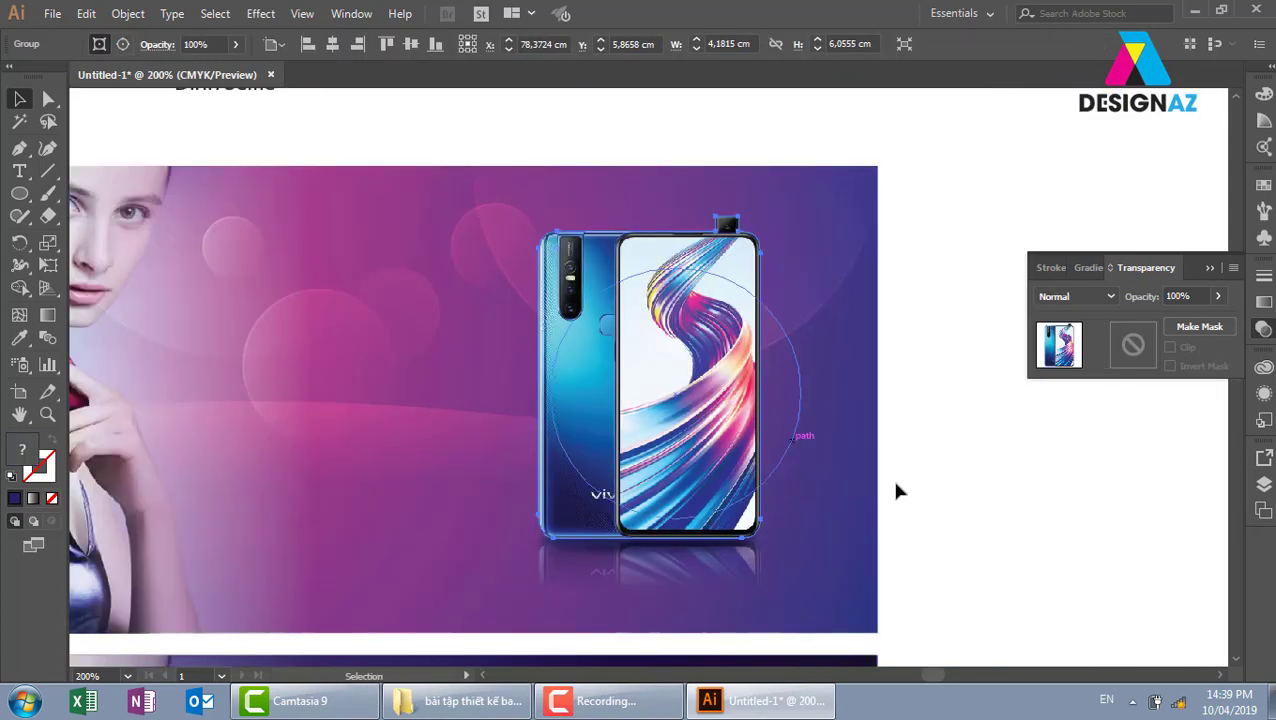
pyautogui.click(920, 490)
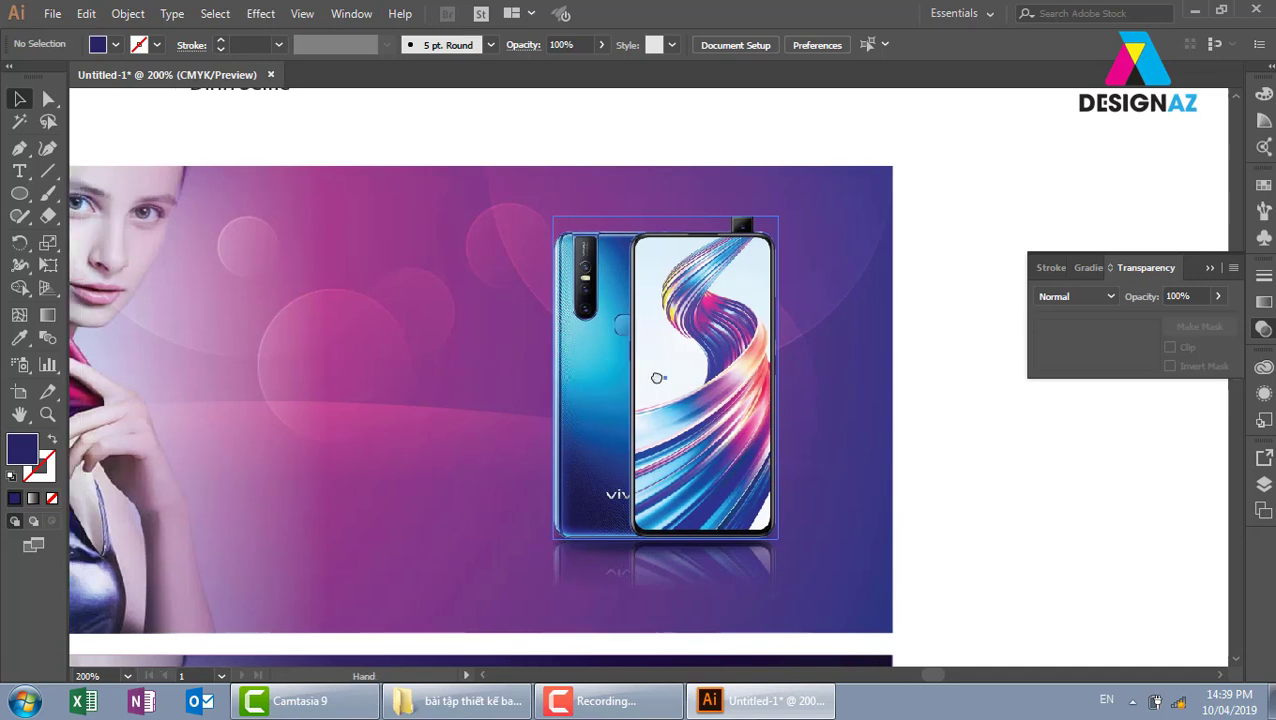
pyautogui.hscroll(-3, 705, 455)
pyautogui.click(752, 368)
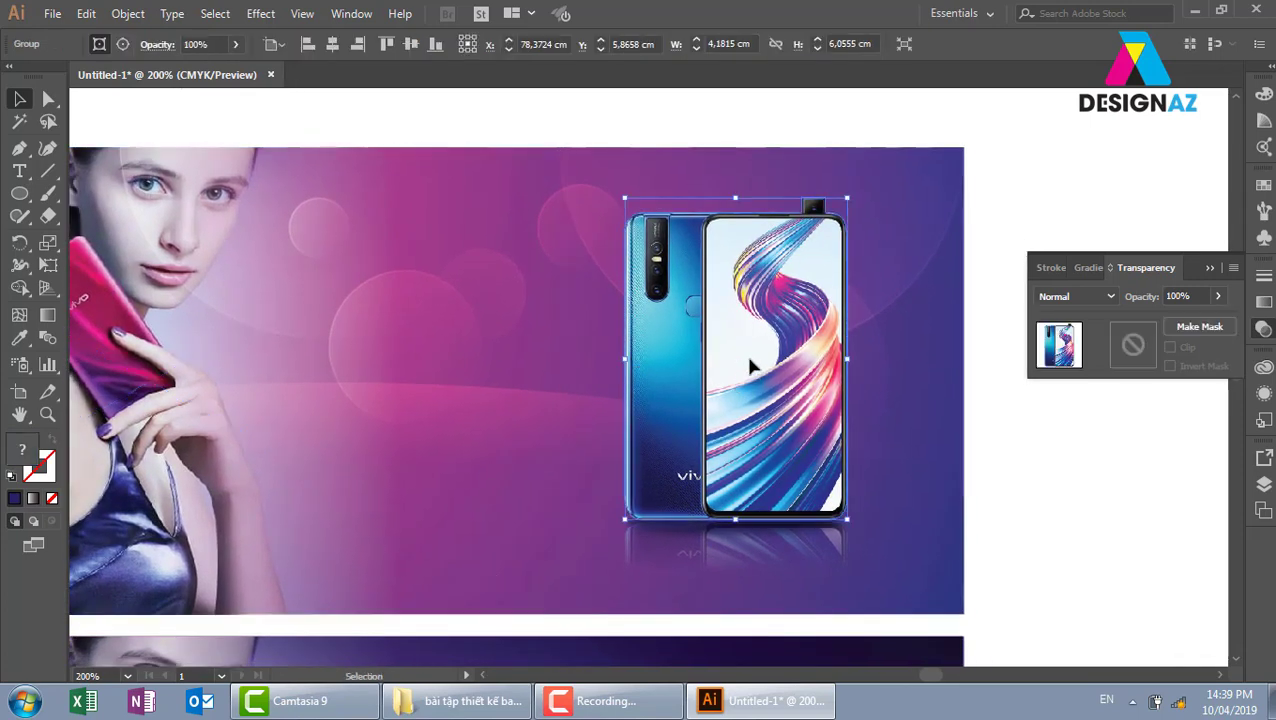
pyautogui.press('a')
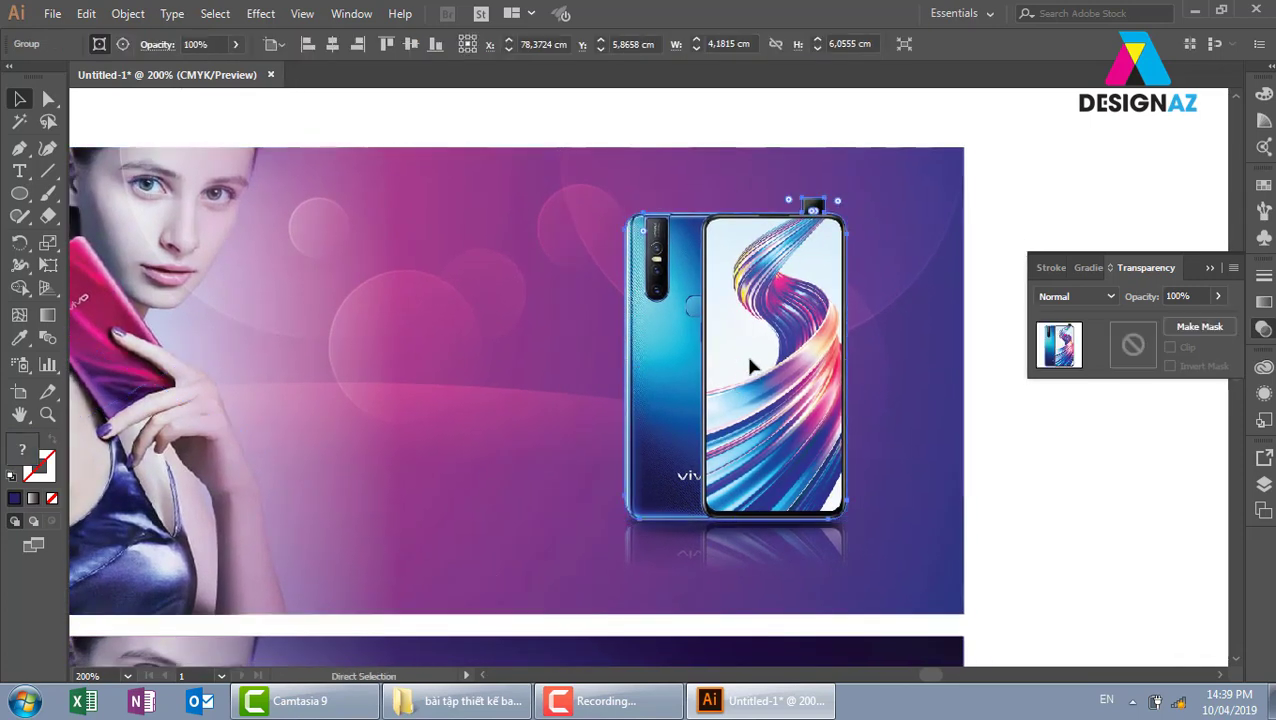
pyautogui.press('v')
pyautogui.click(1100, 296)
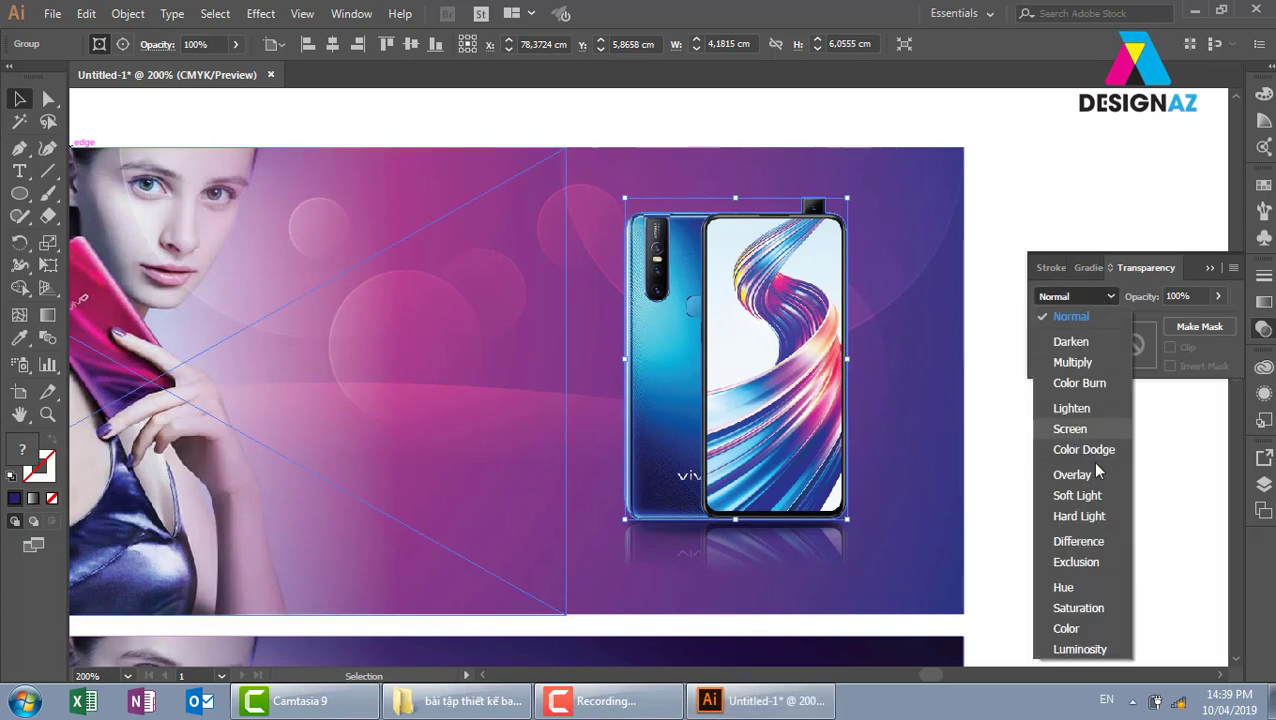
pyautogui.click(1077, 495)
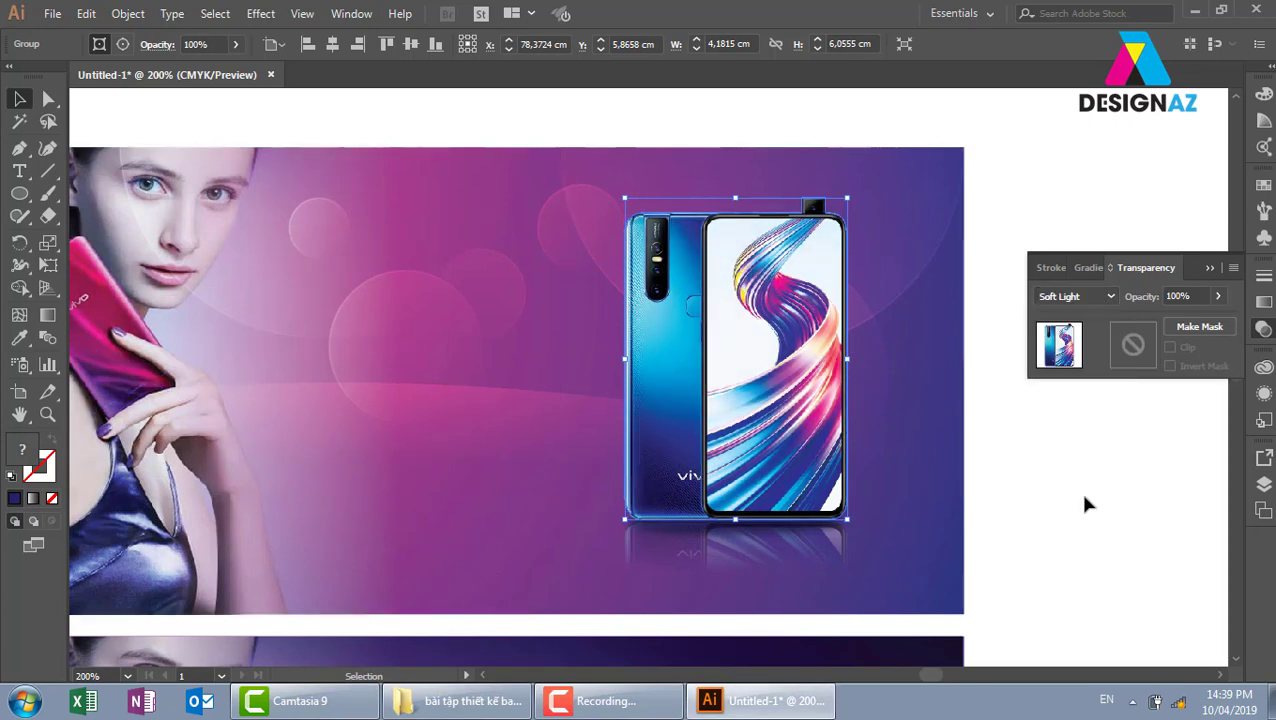
# - Switch the phone's blend mode to Overlay, undoing accidental duplicates
pyautogui.moveTo(780, 357); pyautogui.dragTo(445, 357)
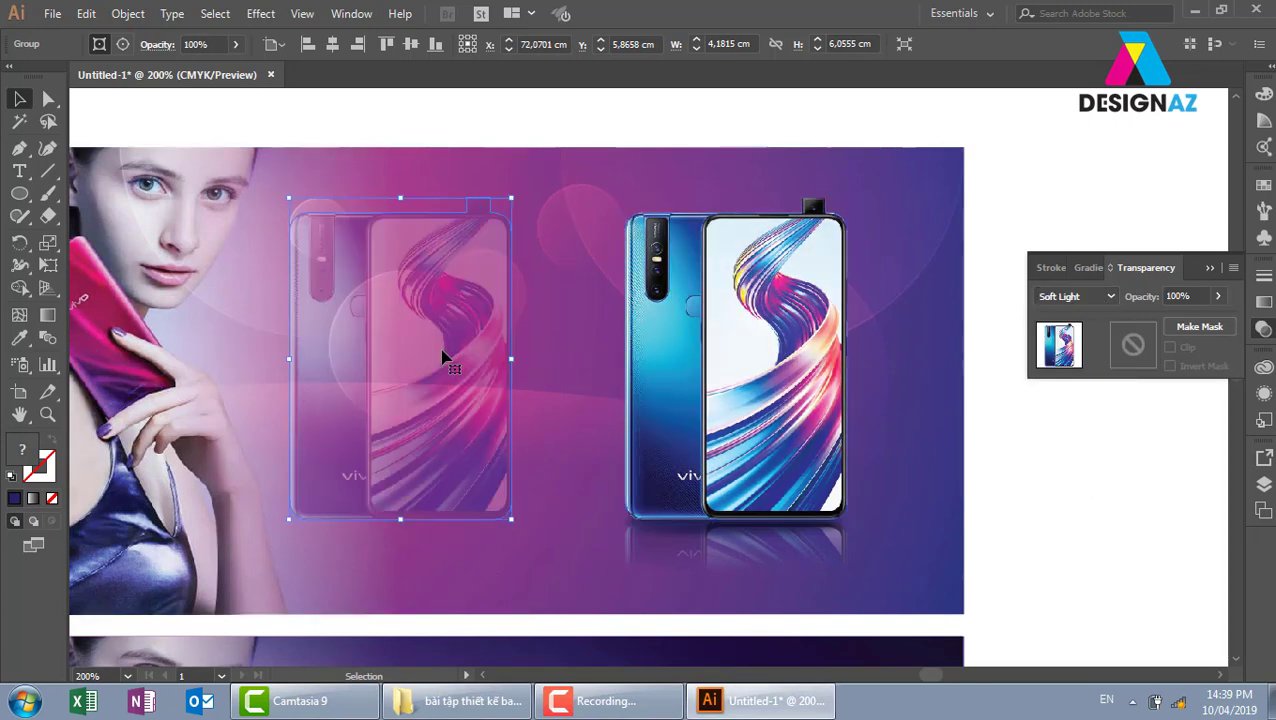
pyautogui.hotkey('ctrl', 'z')
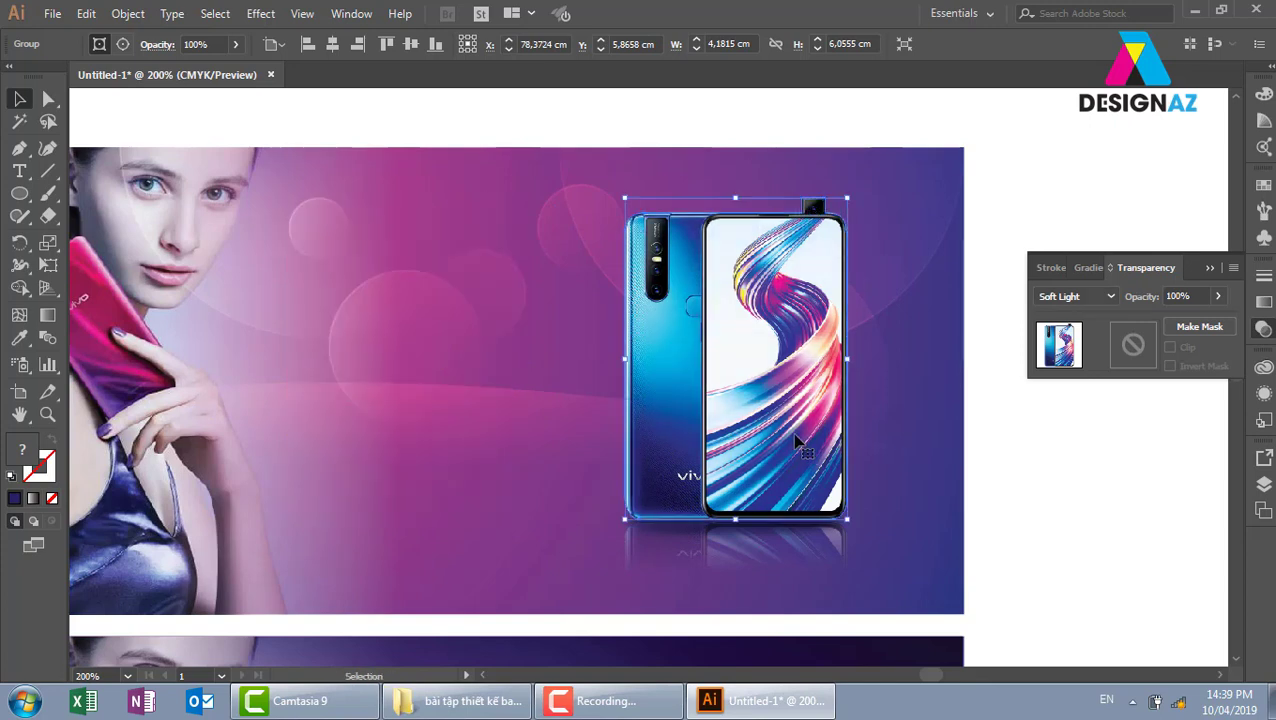
pyautogui.click(1065, 296)
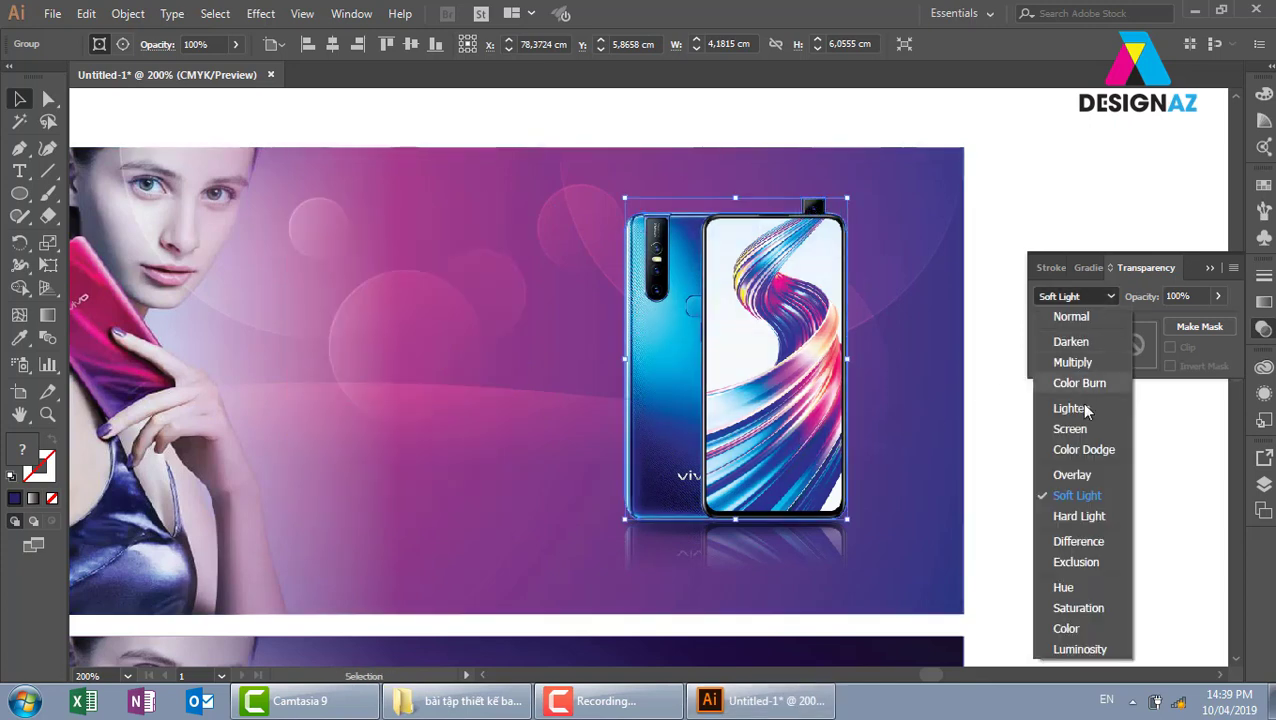
pyautogui.click(1071, 475)
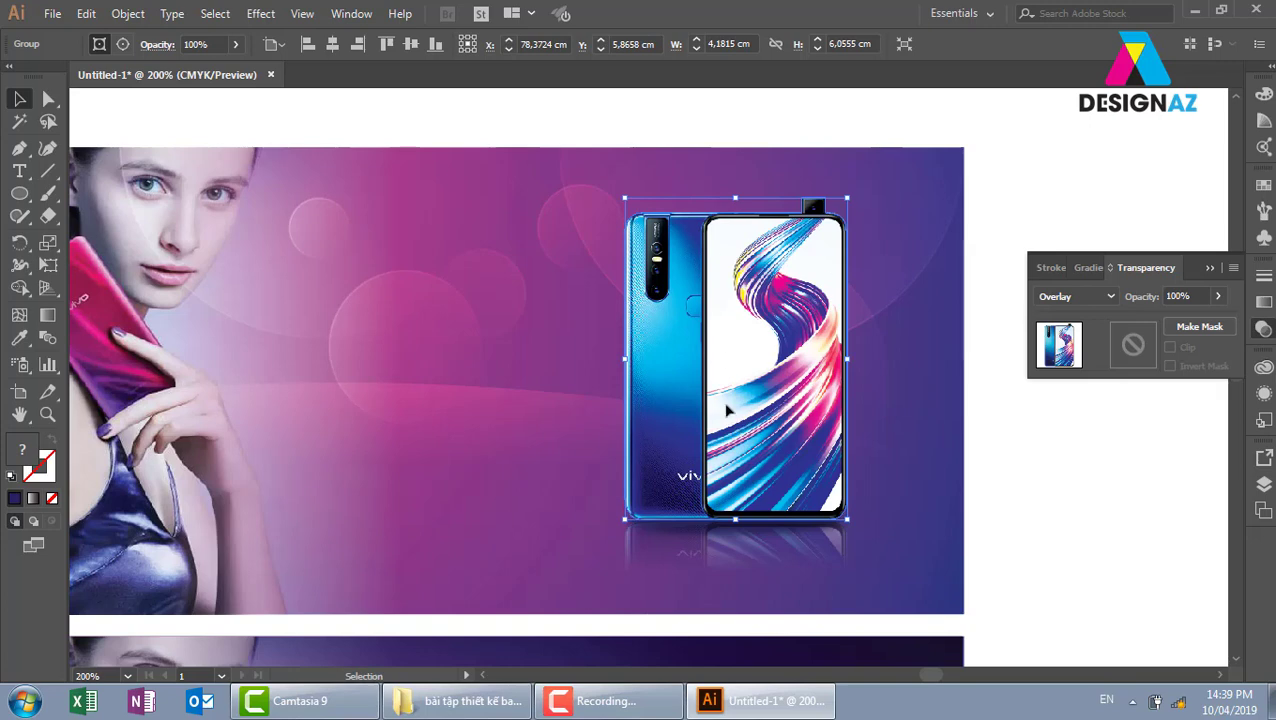
pyautogui.moveTo(735, 415)
pyautogui.mouseDown()
pyautogui.moveTo(427, 432)
pyautogui.moveTo(437, 423)
pyautogui.mouseUp()
pyautogui.hotkey('ctrl', 'z')
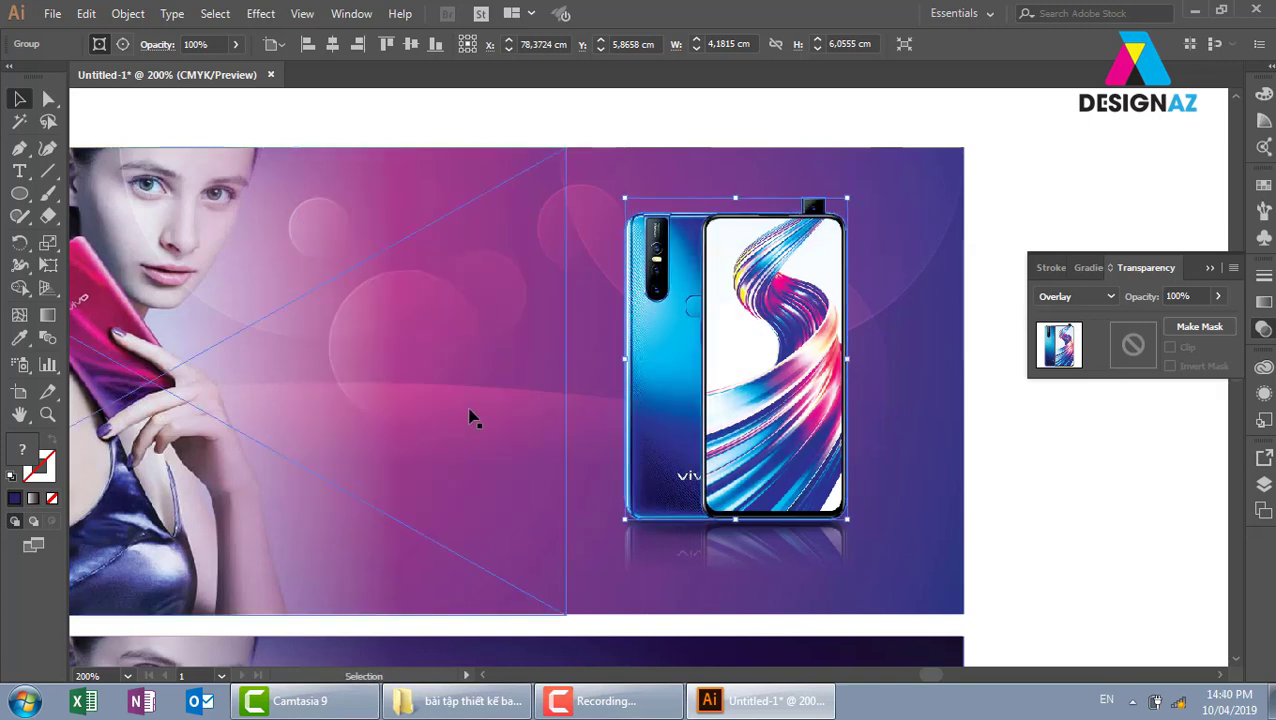
# - Zoom out to 150% and bring the caption area above the banner into view
pyautogui.click(1118, 467)
pyautogui.hotkey('ctrl', '-')
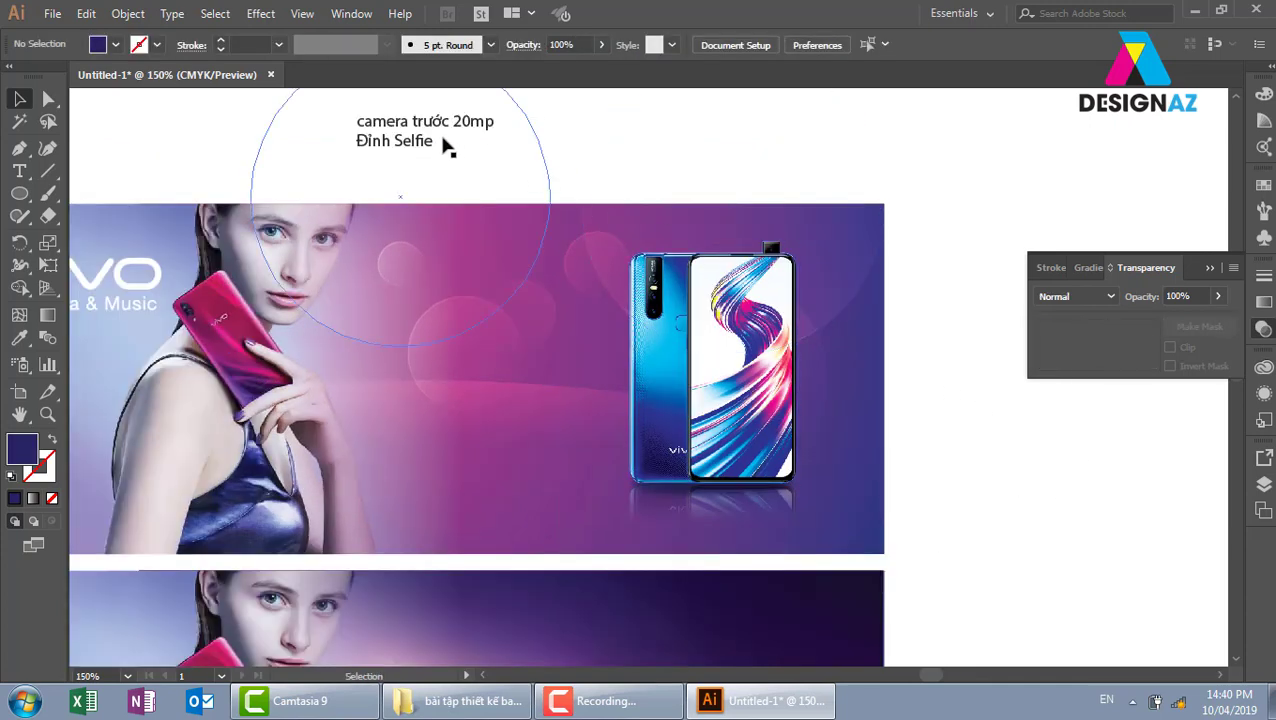
pyautogui.click(440, 140)
pyautogui.moveTo(447, 165); pyautogui.dragTo(755, 171)
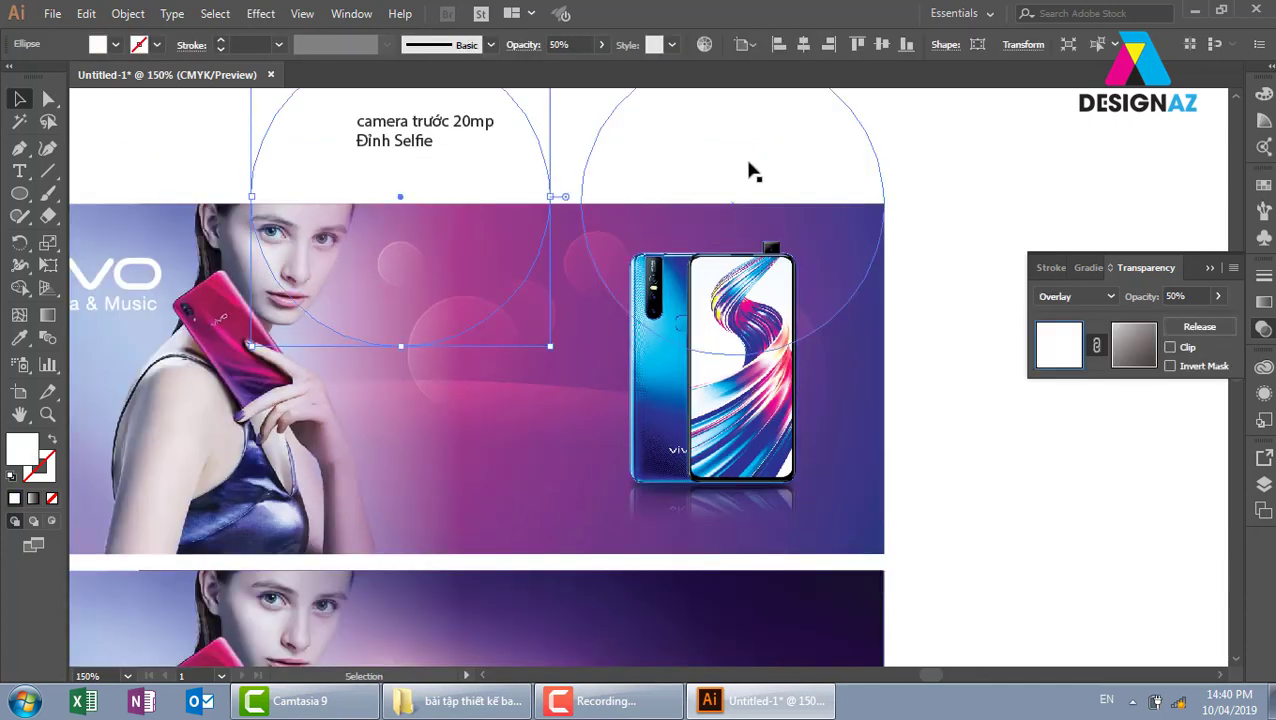
pyautogui.hotkey('ctrl', 'z')
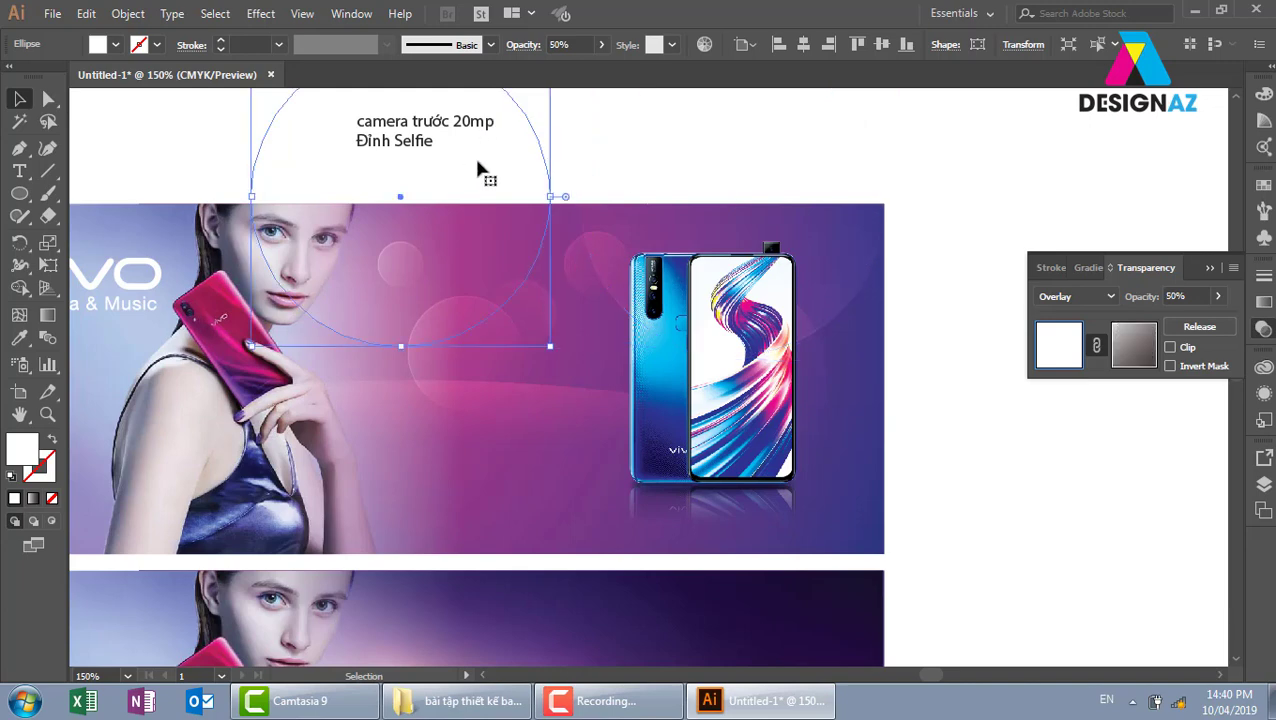
pyautogui.moveTo(310, 193); pyautogui.dragTo(385, 262)
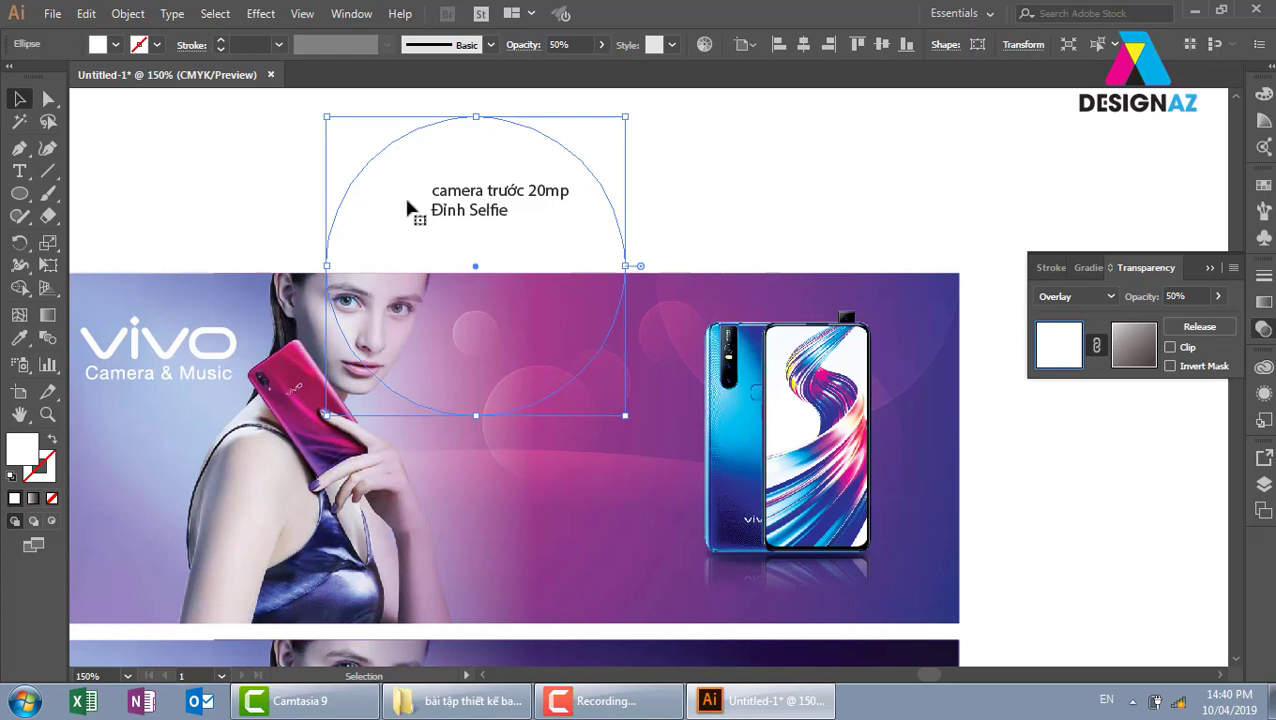
pyautogui.click(213, 168)
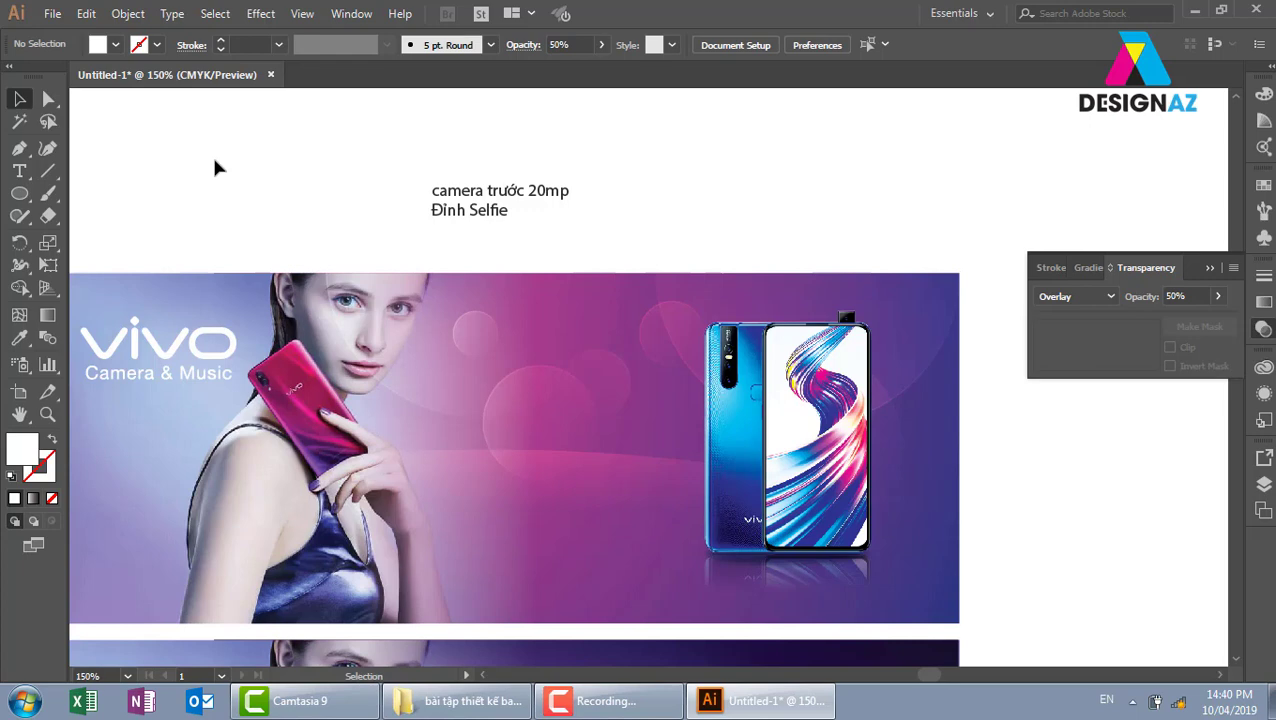
# - Move the 'camera trước 20mp / Đỉnh Selfie' caption down onto the banner between model and phone
pyautogui.hotkey('ctrl', 'y')
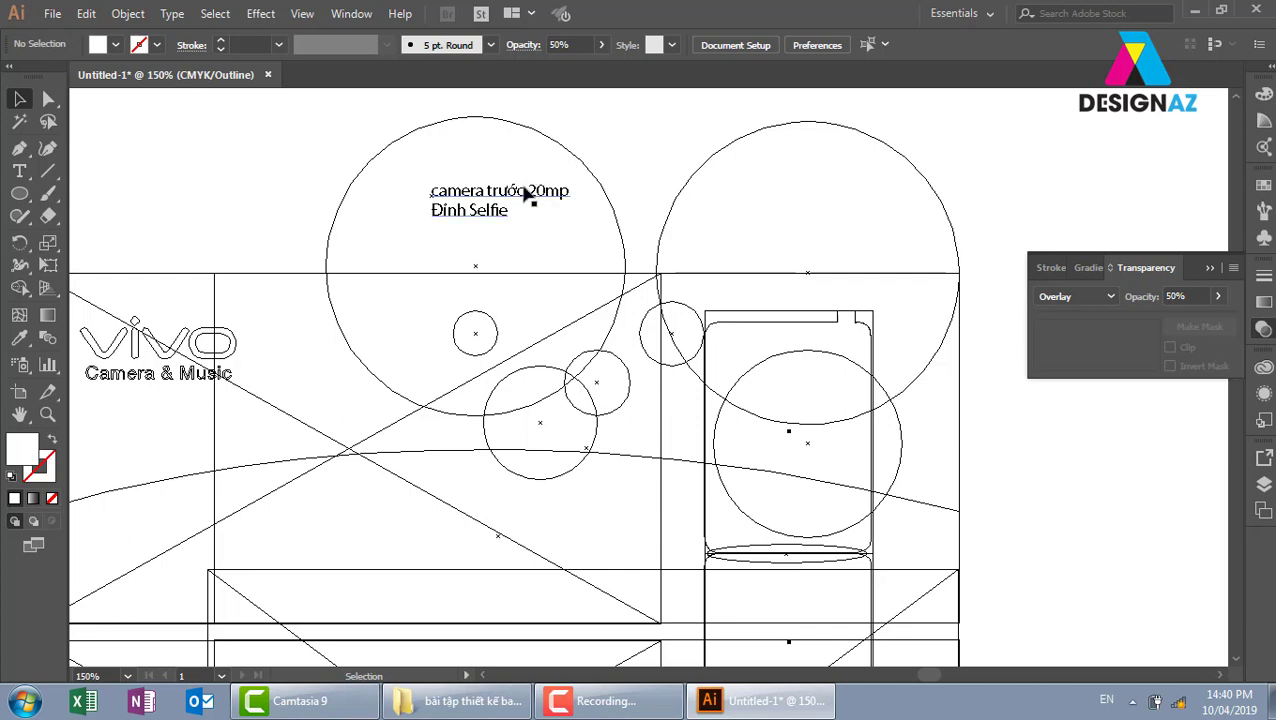
pyautogui.click(556, 196)
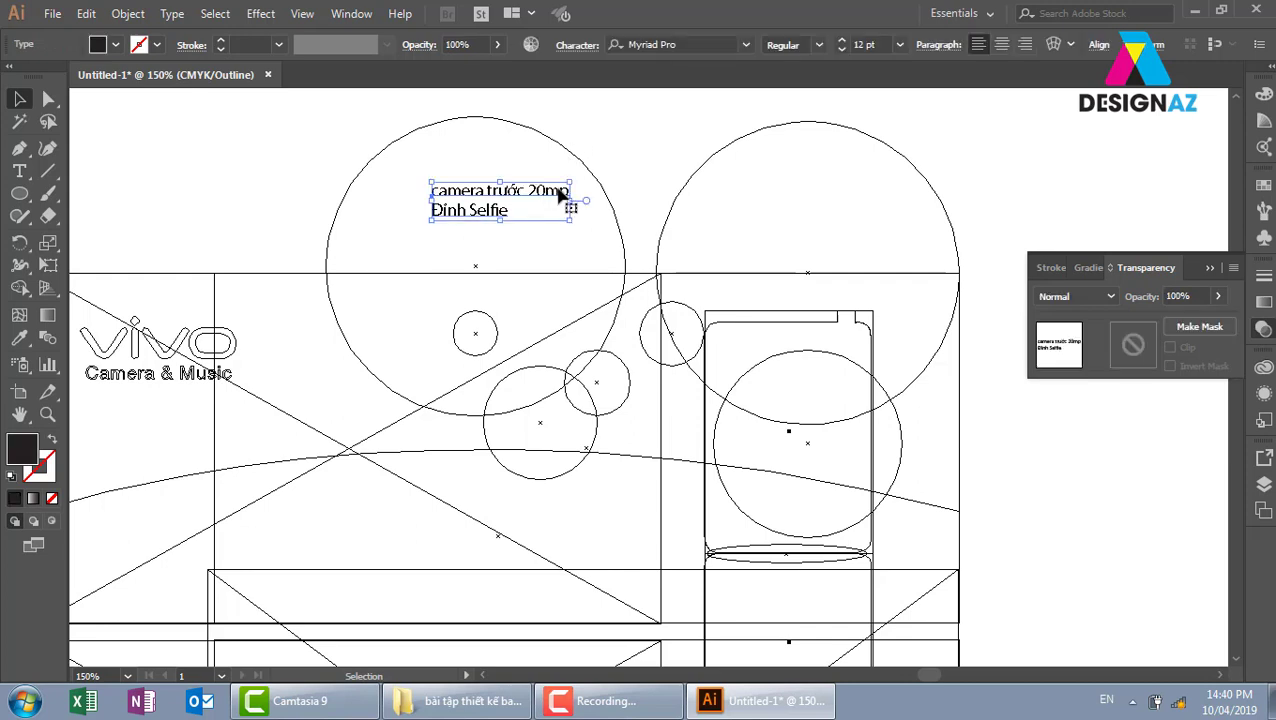
pyautogui.hotkey('ctrl', 'shift', 'a')
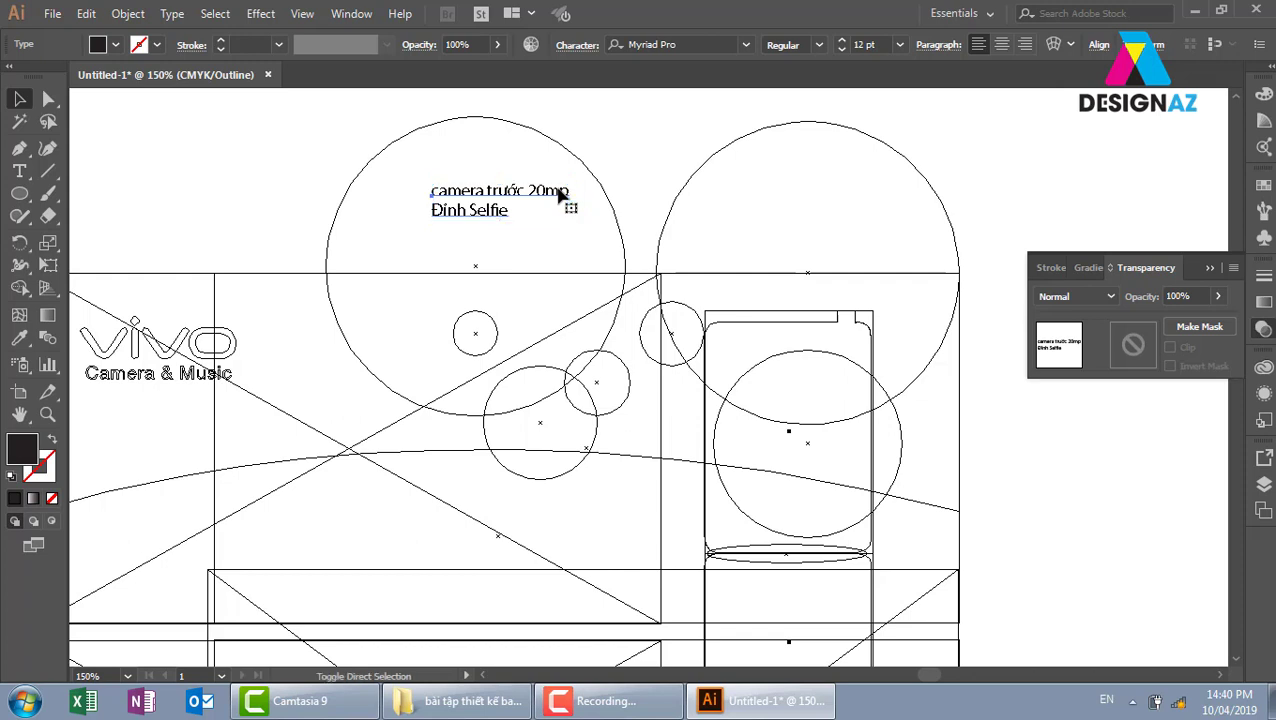
pyautogui.click(560, 196)
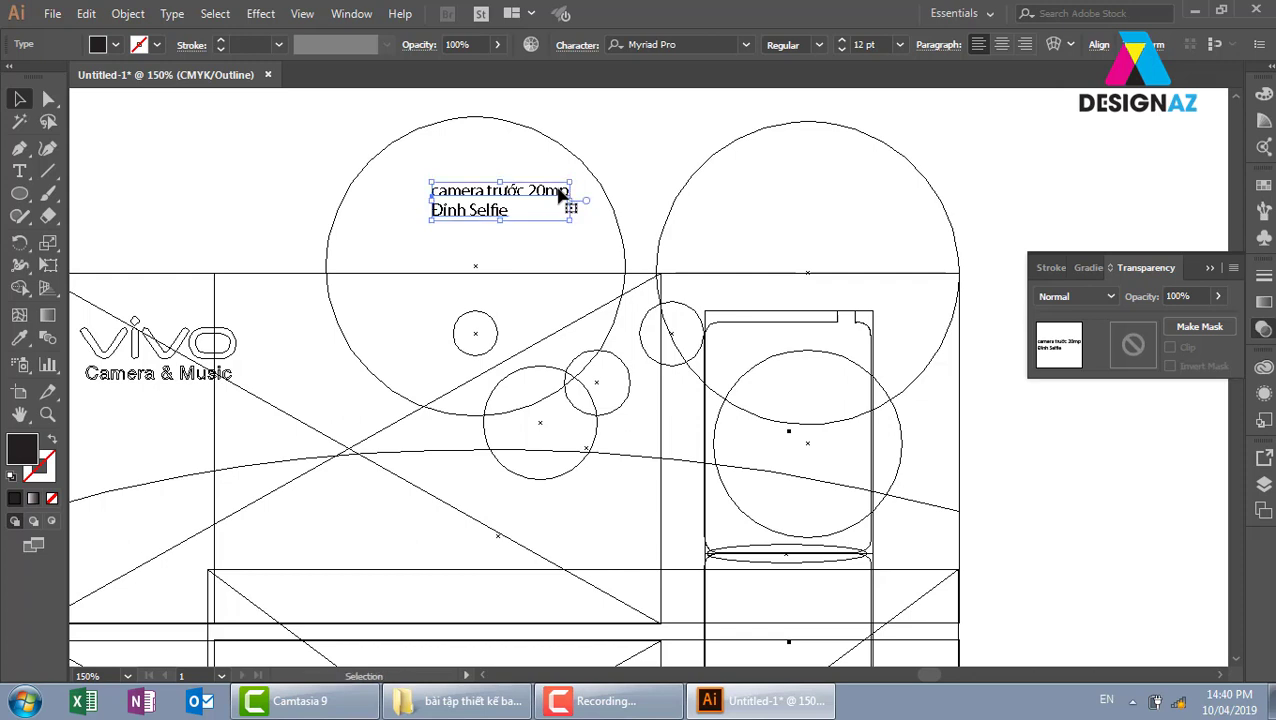
pyautogui.hotkey('ctrl', 'shift', 'a')
pyautogui.hotkey('ctrl', 'y')
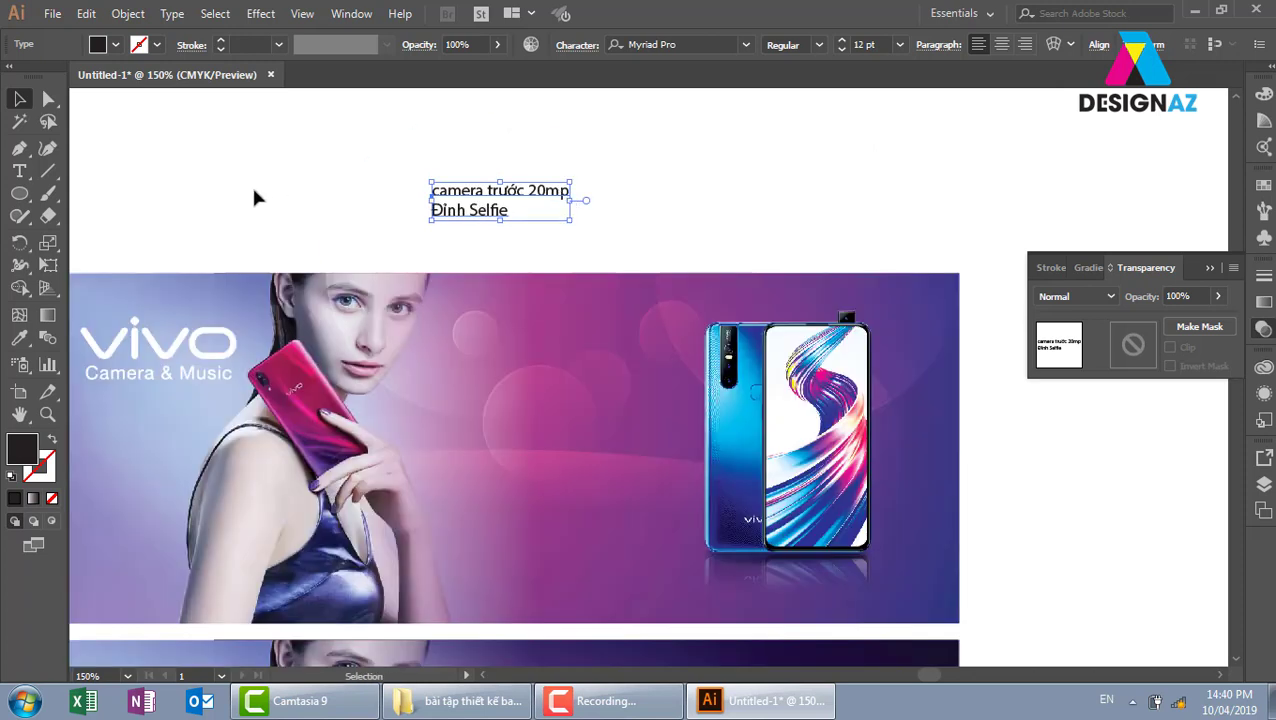
pyautogui.hotkey('ctrl', 'shift', 'a')
pyautogui.click(490, 204)
pyautogui.moveTo(484, 194)
pyautogui.mouseDown()
pyautogui.moveTo(503, 468)
pyautogui.moveTo(508, 456)
pyautogui.mouseUp()
pyautogui.hotkey('ctrl', 'shift', 'a')
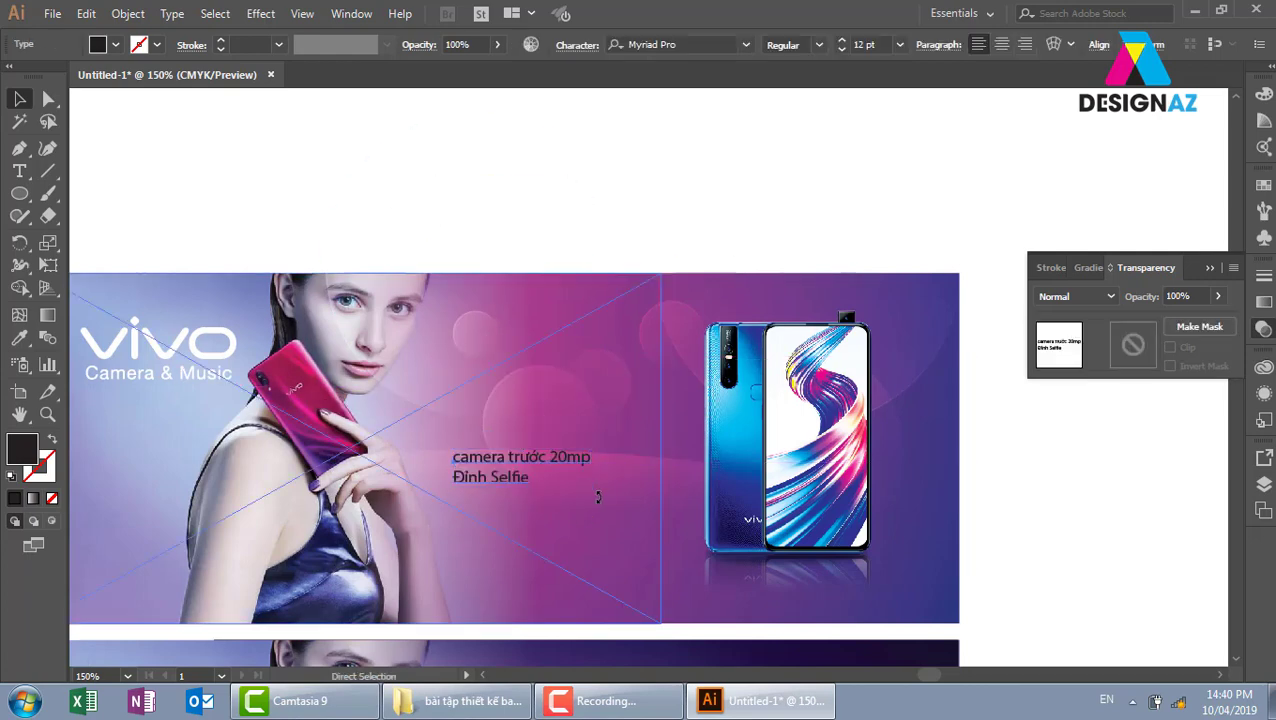
pyautogui.hotkey('ctrl', 't')
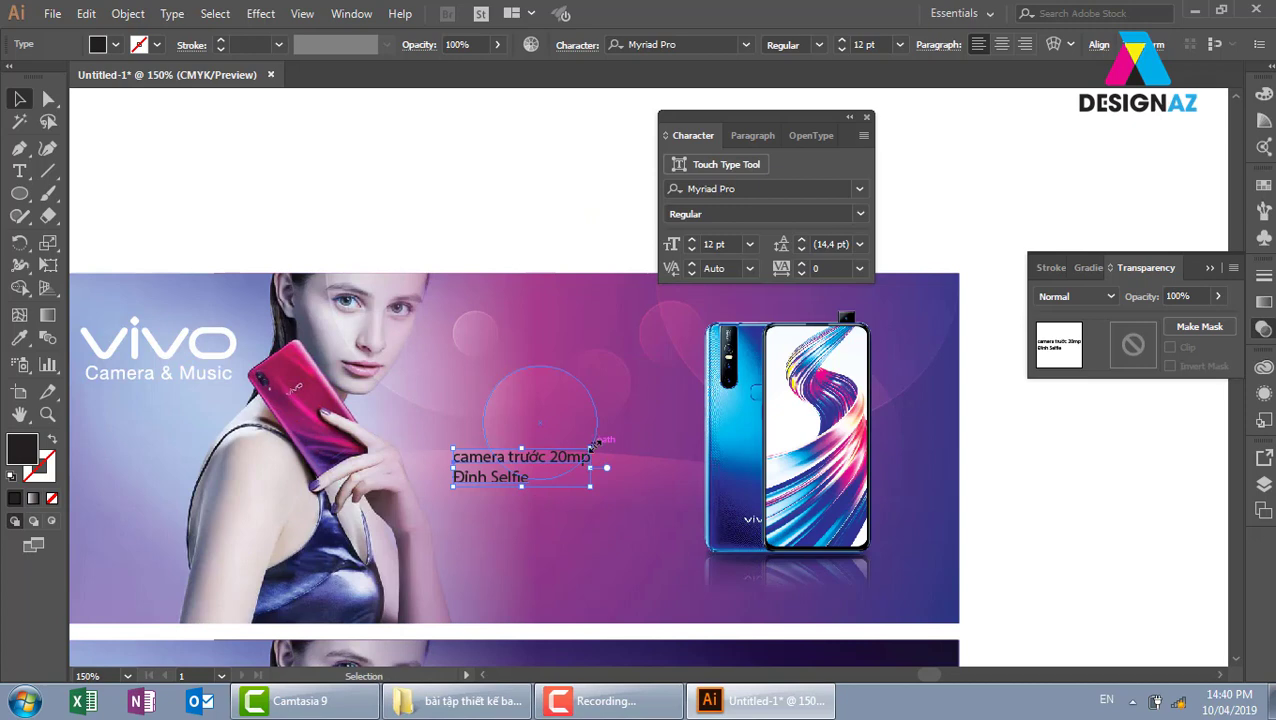
# - Enlarge the caption to about 24 pt and make its text white
pyautogui.moveTo(593, 447)
pyautogui.mouseDown()
pyautogui.moveTo(680, 387)
pyautogui.moveTo(607, 444)
pyautogui.moveTo(631, 436)
pyautogui.mouseUp()
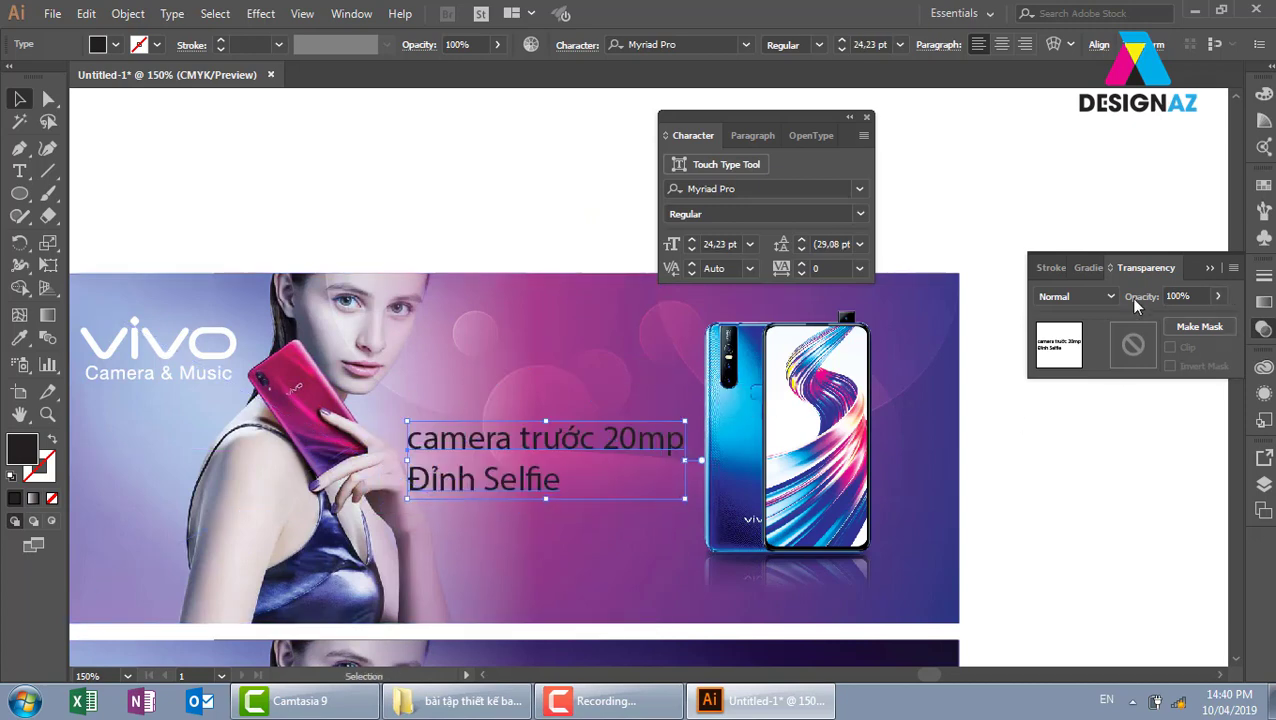
pyautogui.click(1097, 298)
pyautogui.click(1263, 205)
pyautogui.click(1057, 235)
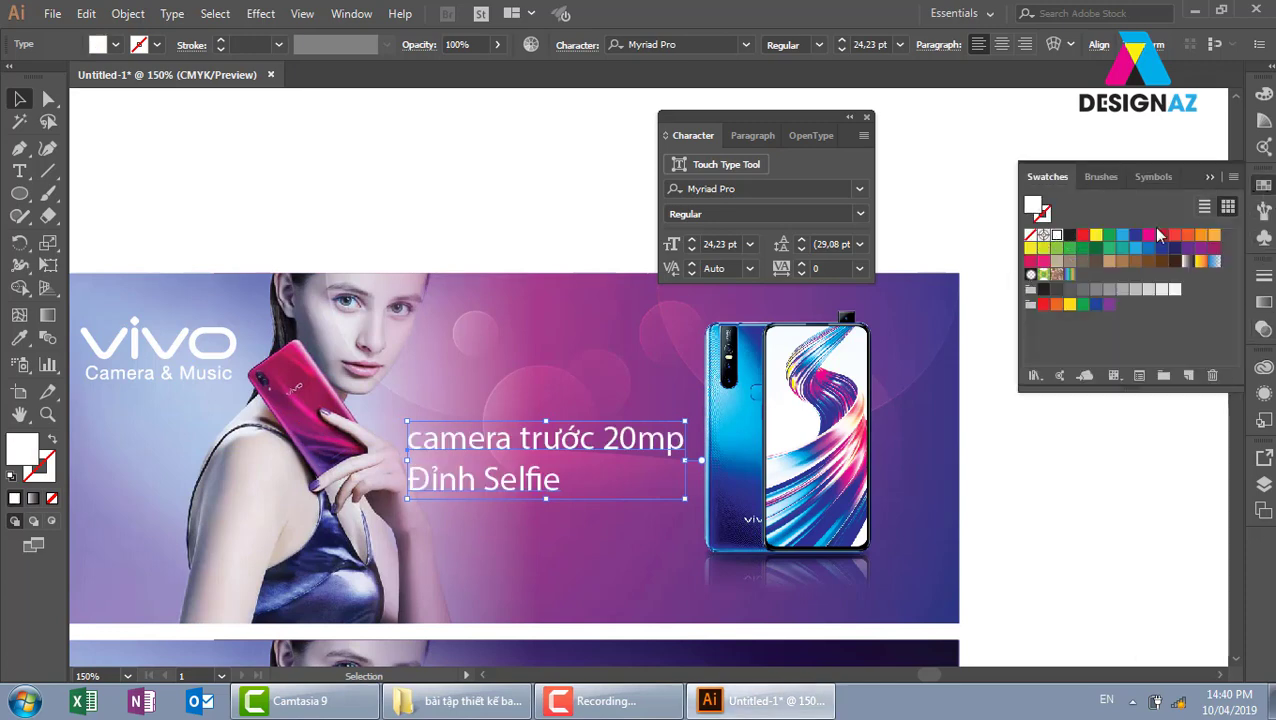
pyautogui.click(1210, 178)
pyautogui.click(1075, 286)
pyautogui.hscroll(-3, 1120, 325)
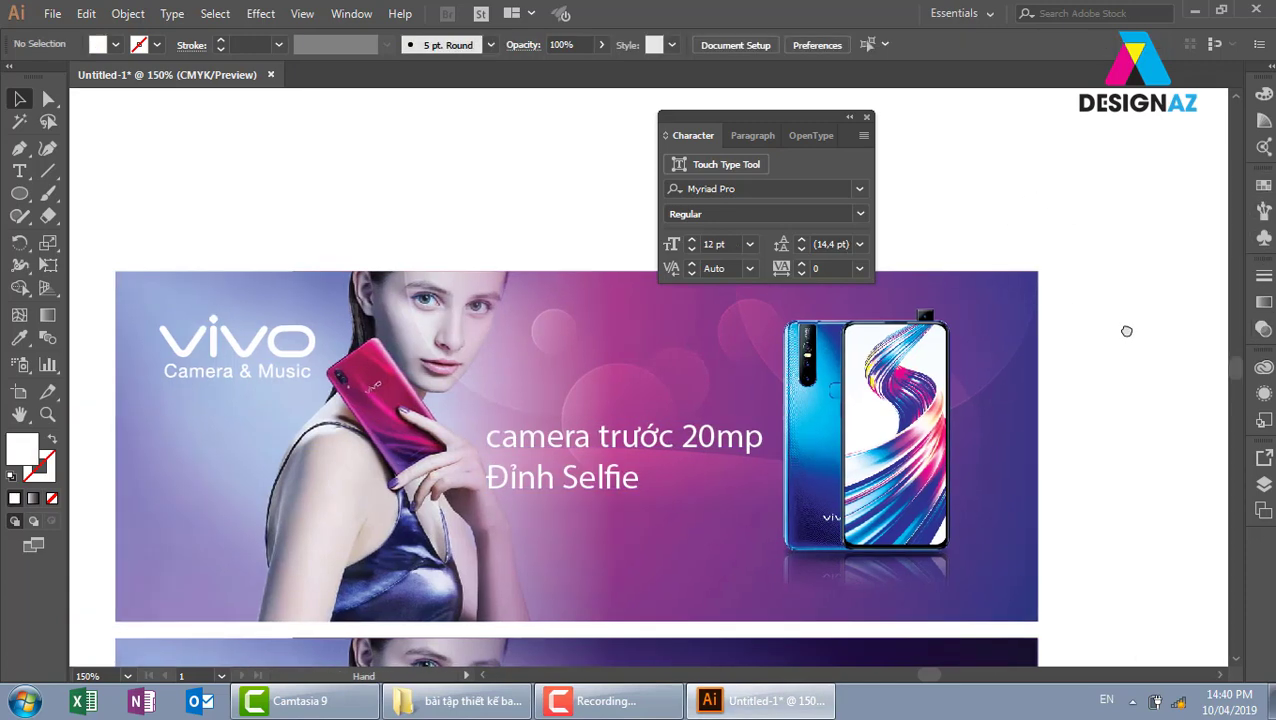
# - Nudge the model photo and the caption slightly to the left
pyautogui.click(400, 490)
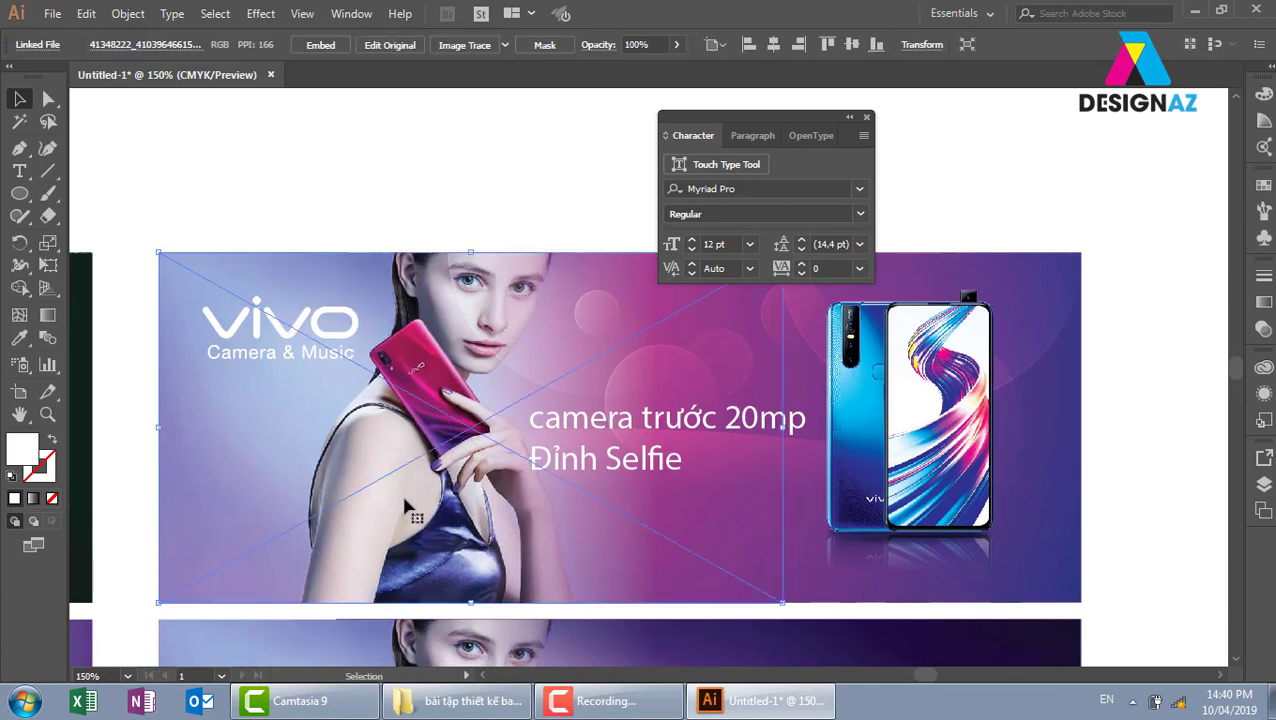
pyautogui.moveTo(415, 528); pyautogui.dragTo(411, 531)
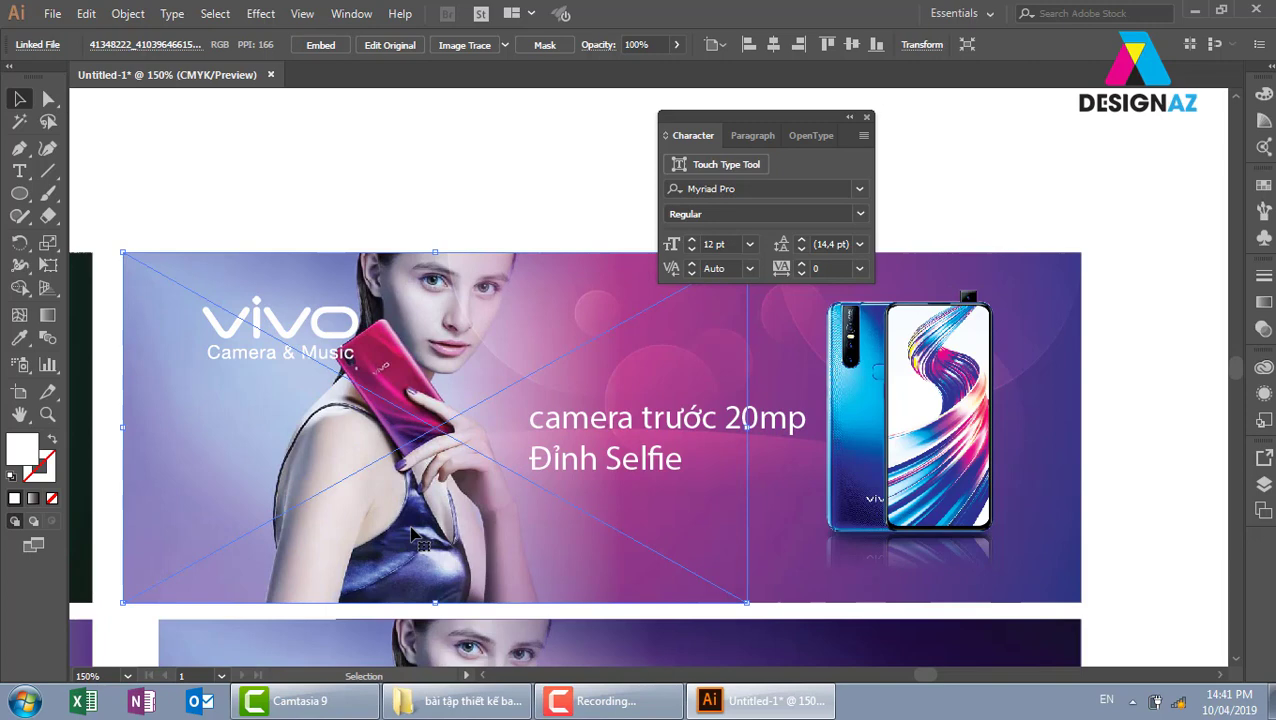
pyautogui.click(1171, 349)
pyautogui.click(654, 419)
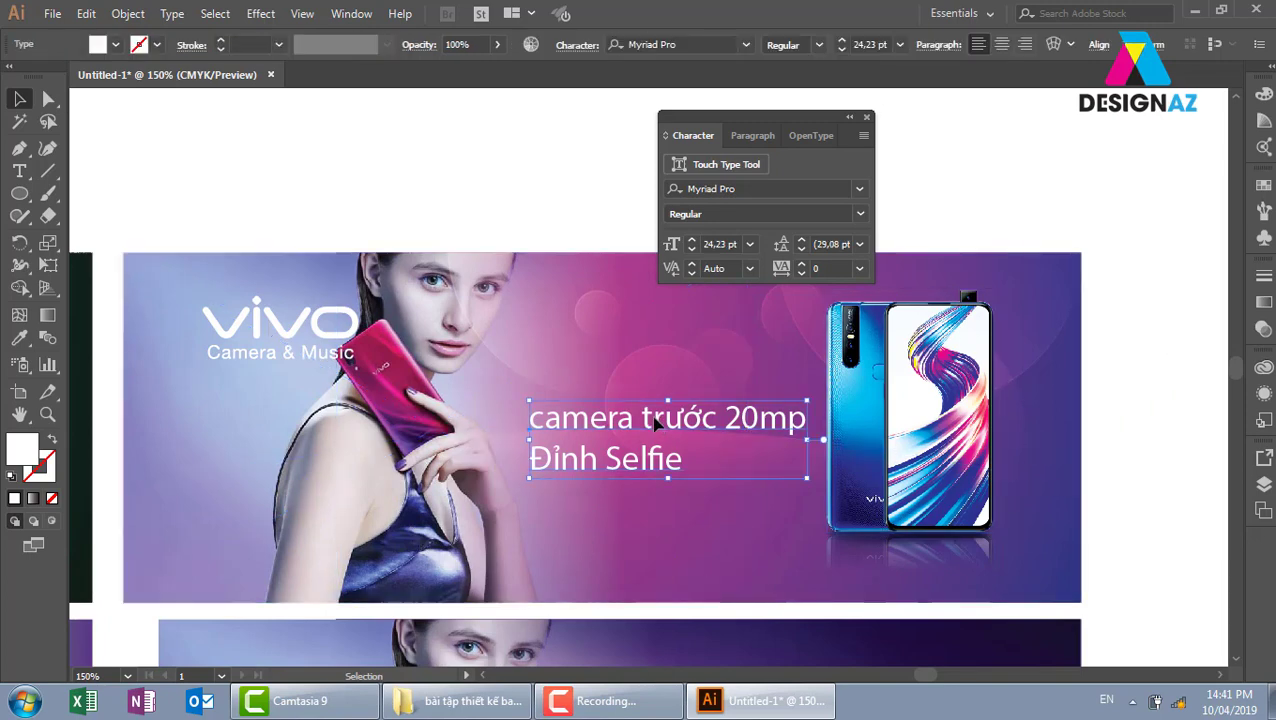
pyautogui.moveTo(654, 424); pyautogui.dragTo(632, 427)
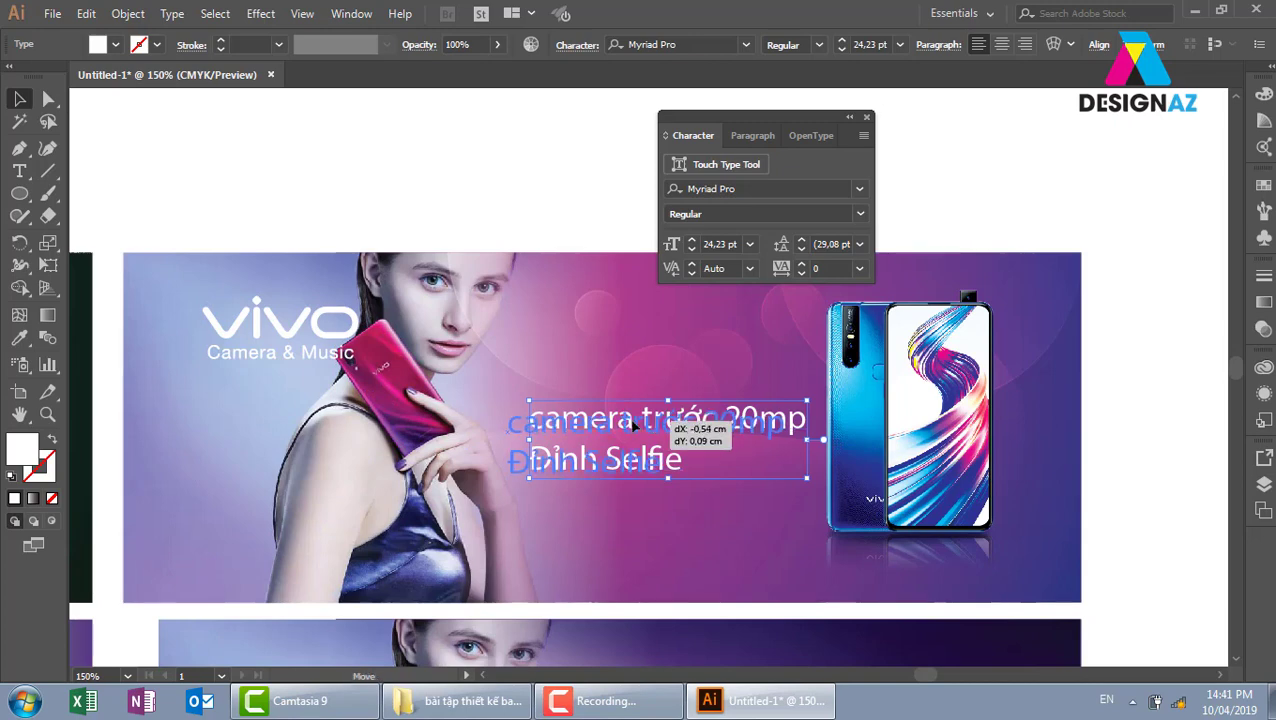
pyautogui.press('ctrl')
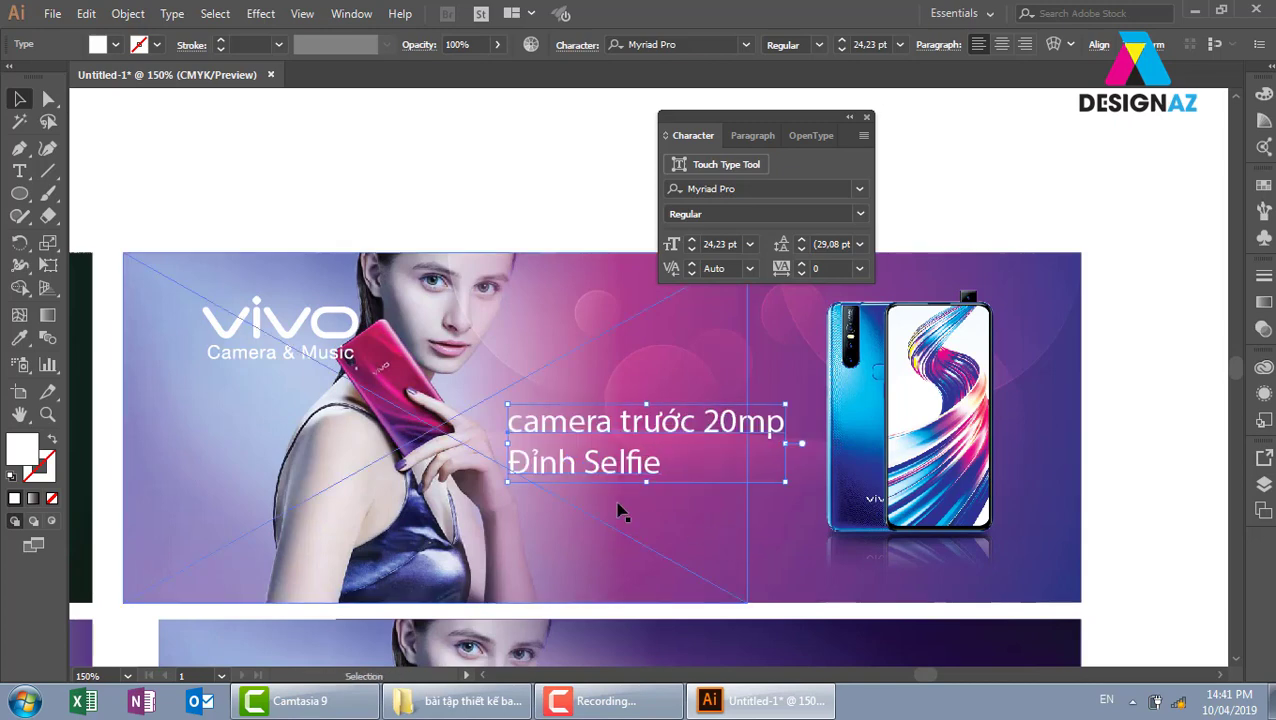
# - Capitalise the first letter so the caption reads 'Camera trước 20mp / Đỉnh Selfie'
pyautogui.doubleClick(520, 430)
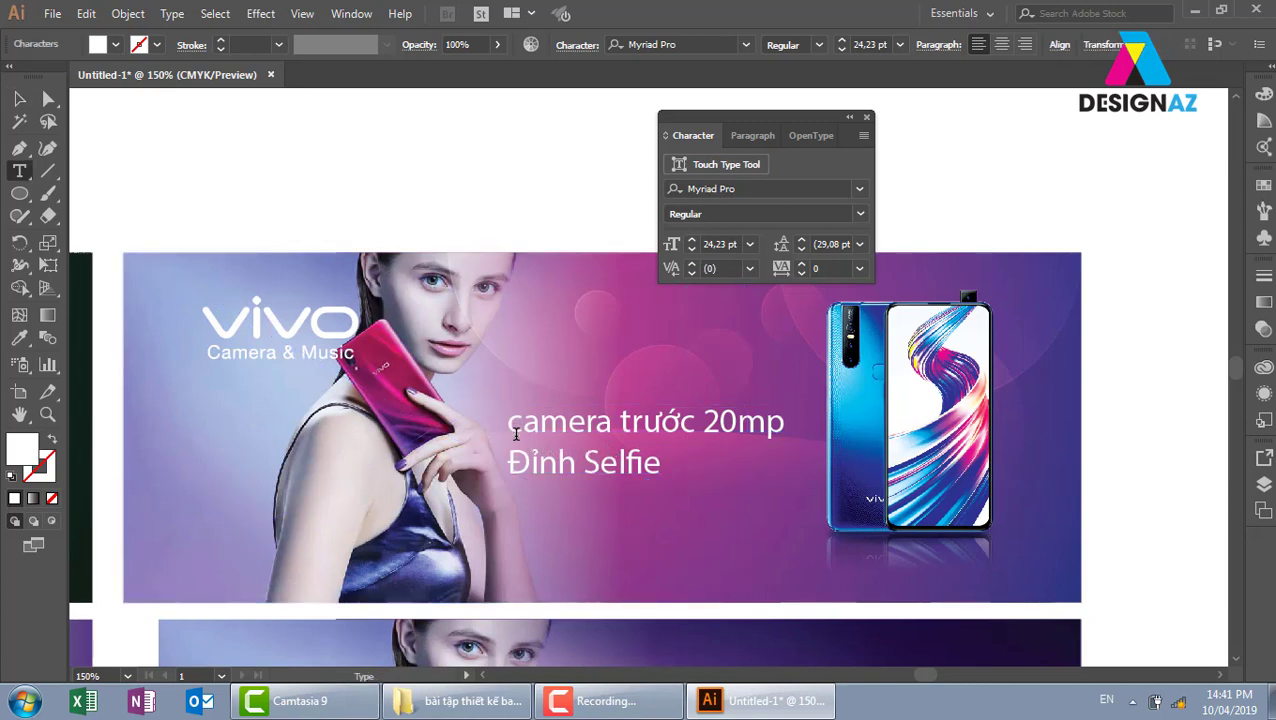
pyautogui.moveTo(524, 432); pyautogui.dragTo(497, 435)
pyautogui.press('Right')
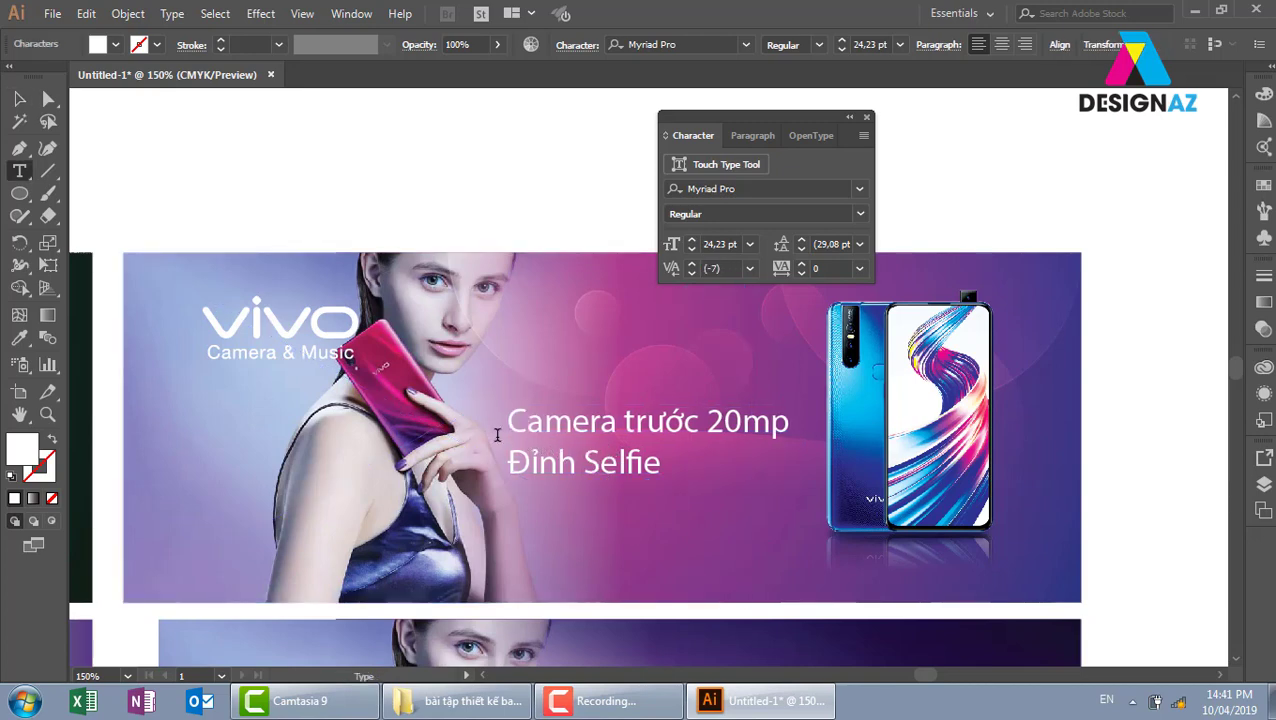
pyautogui.click(22, 99)
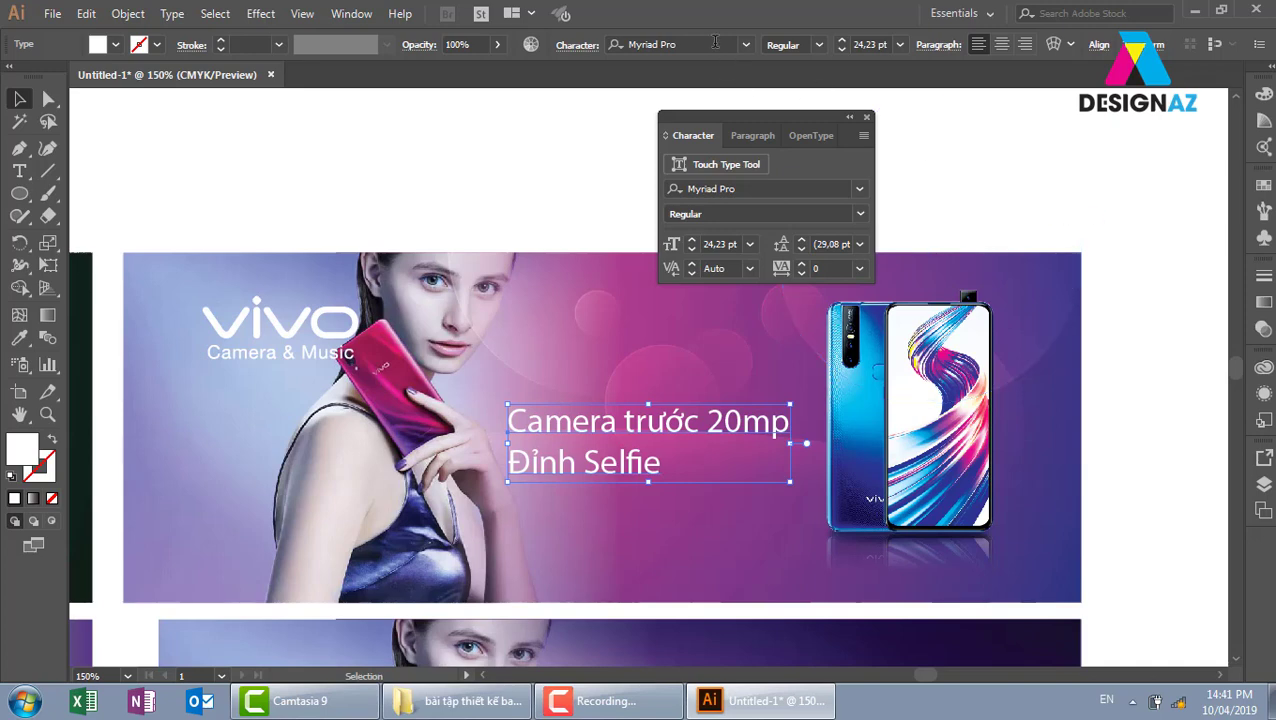
pyautogui.click(720, 44)
# - Search the 'utm' fonts and apply UTM A&S Graceland to the caption
pyautogui.press('BackSpace')
pyautogui.write('u')
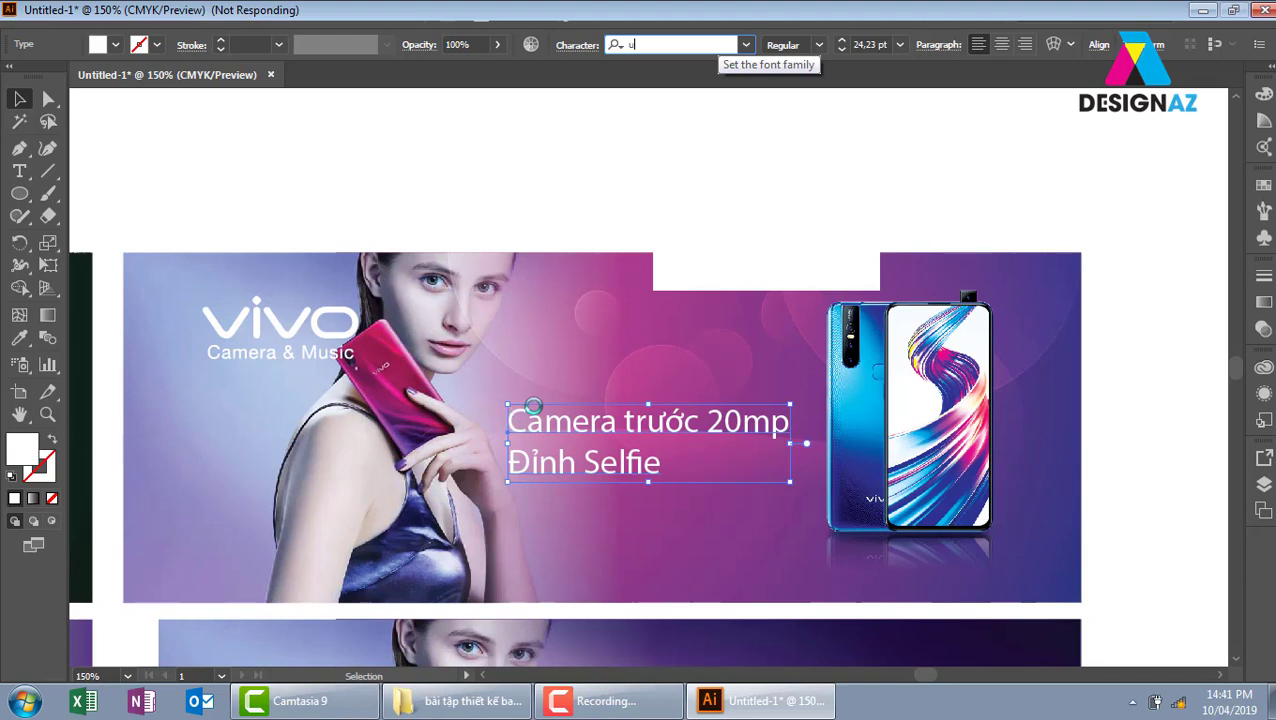
pyautogui.write('tm')
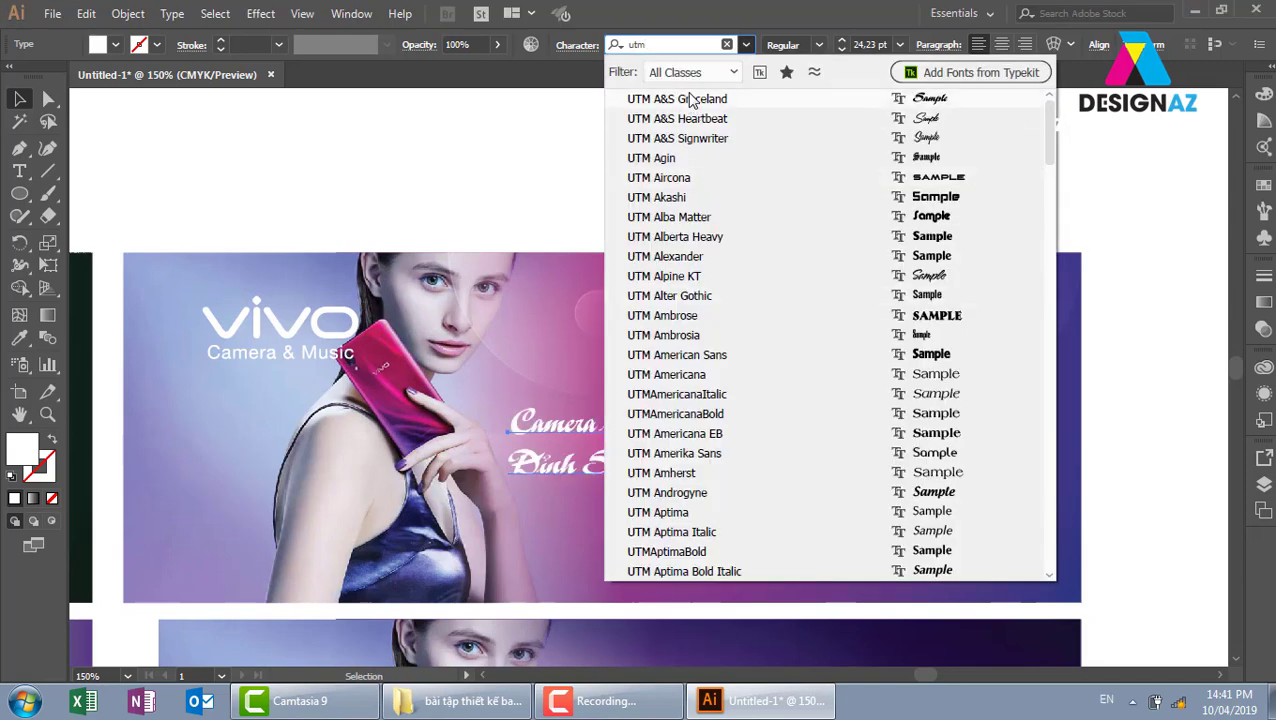
pyautogui.click(688, 100)
pyautogui.click(680, 43)
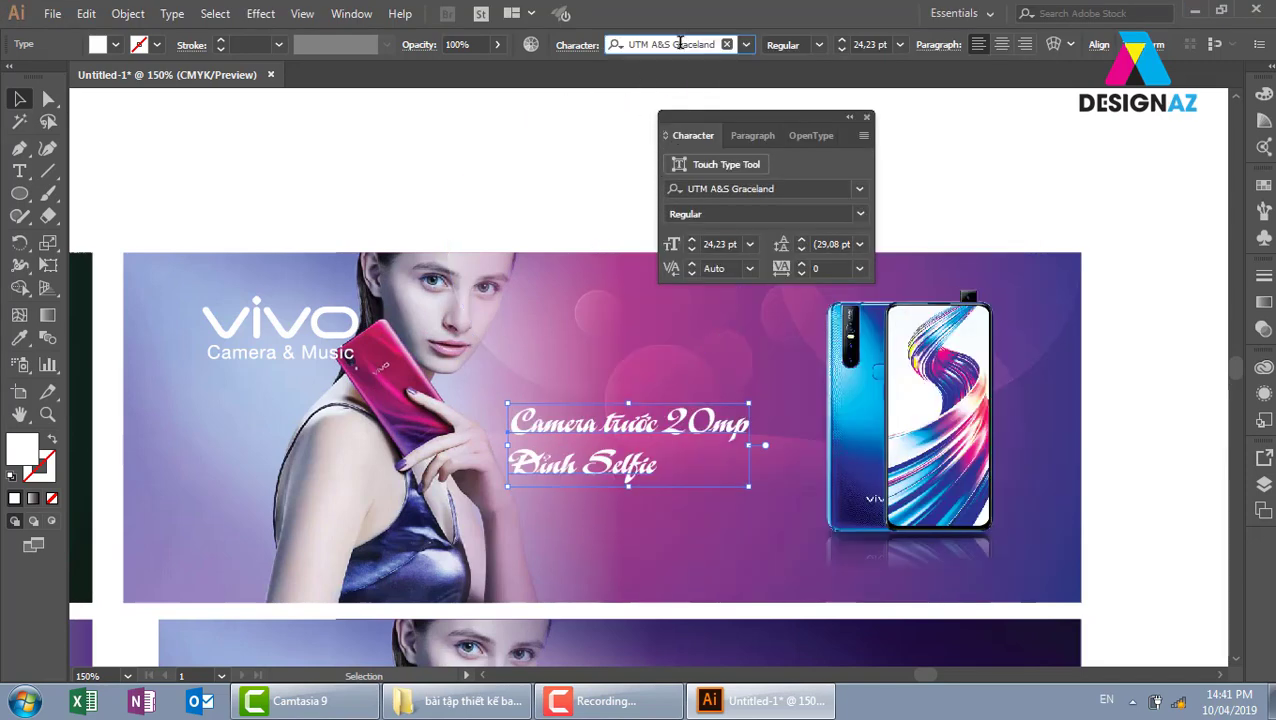
# - Try UTM Alberta Heavy, American Sans, Americana EB and Androgyne, settling on UTM Aptima
pyautogui.press('Down')
pyautogui.press('Down')
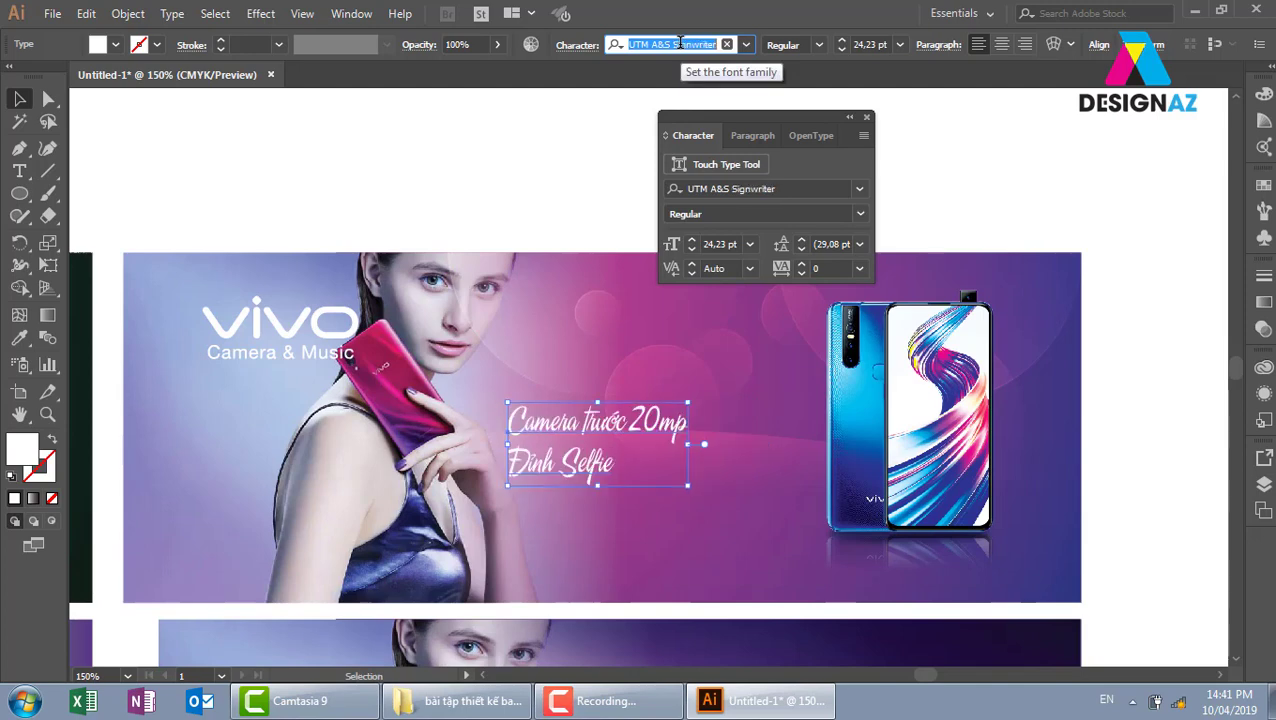
pyautogui.press('Down')
pyautogui.press('Down')
pyautogui.press('Down')
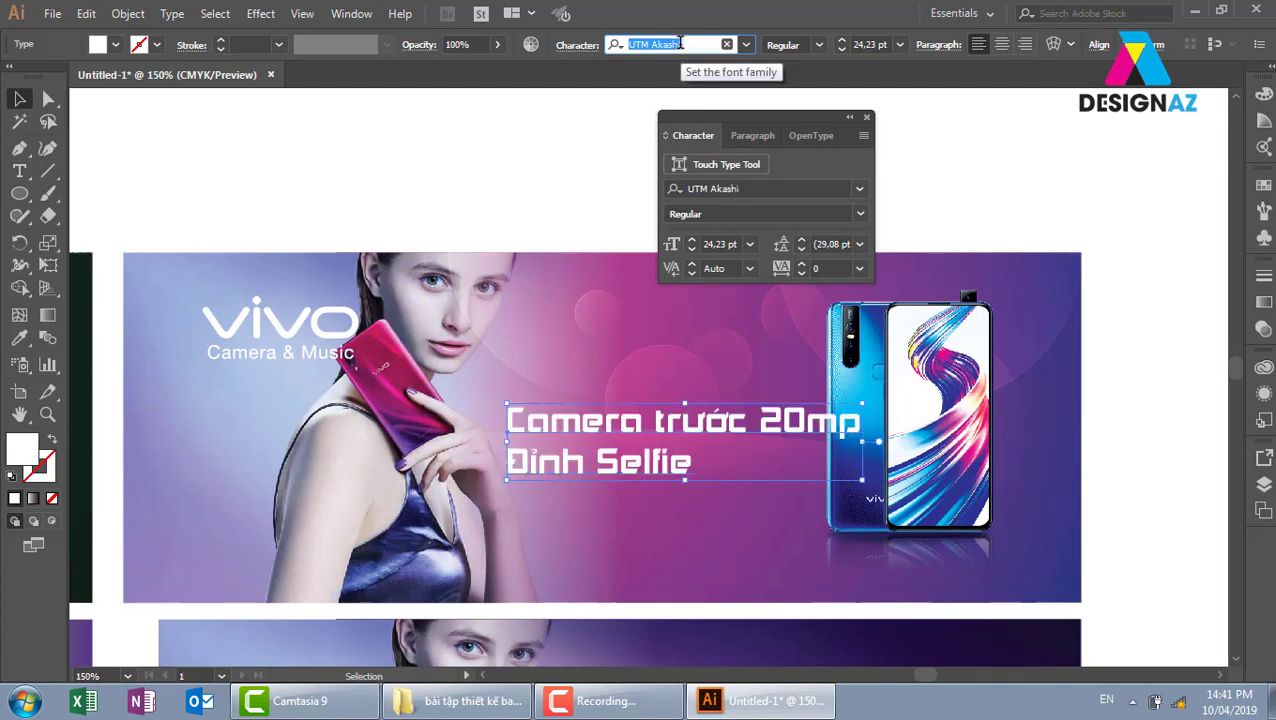
pyautogui.press('Down')
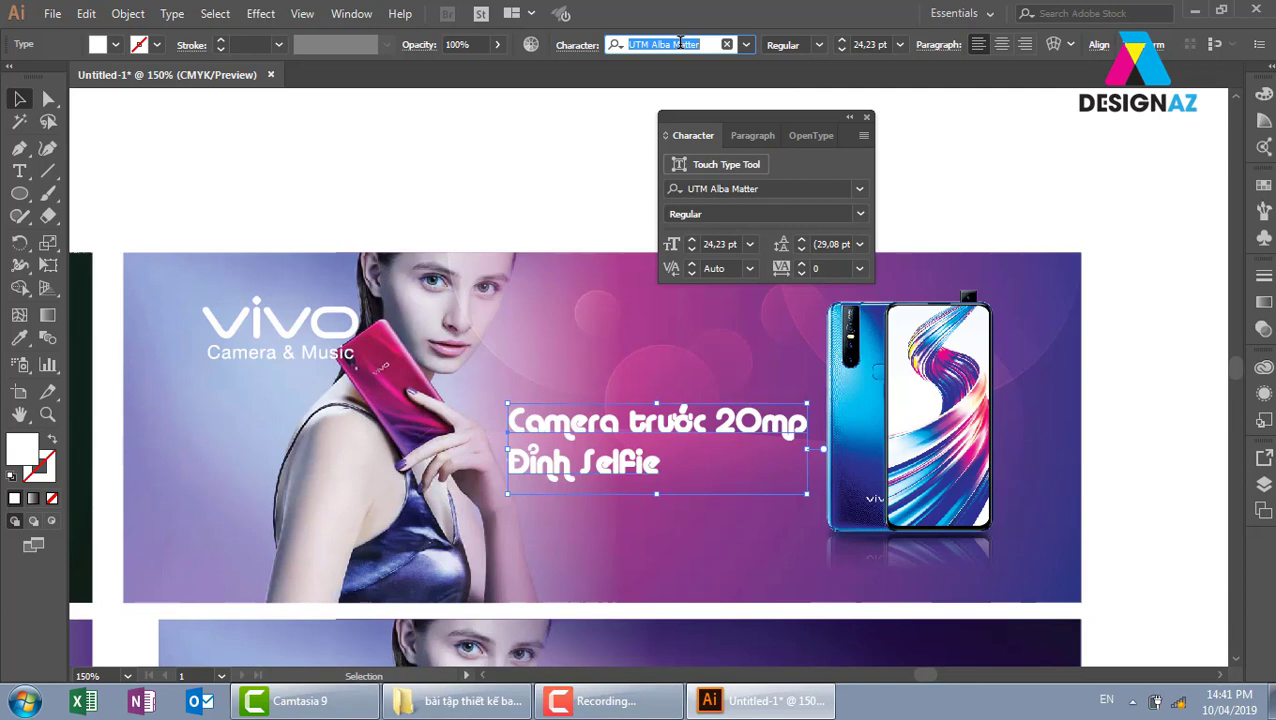
pyautogui.press('Down')
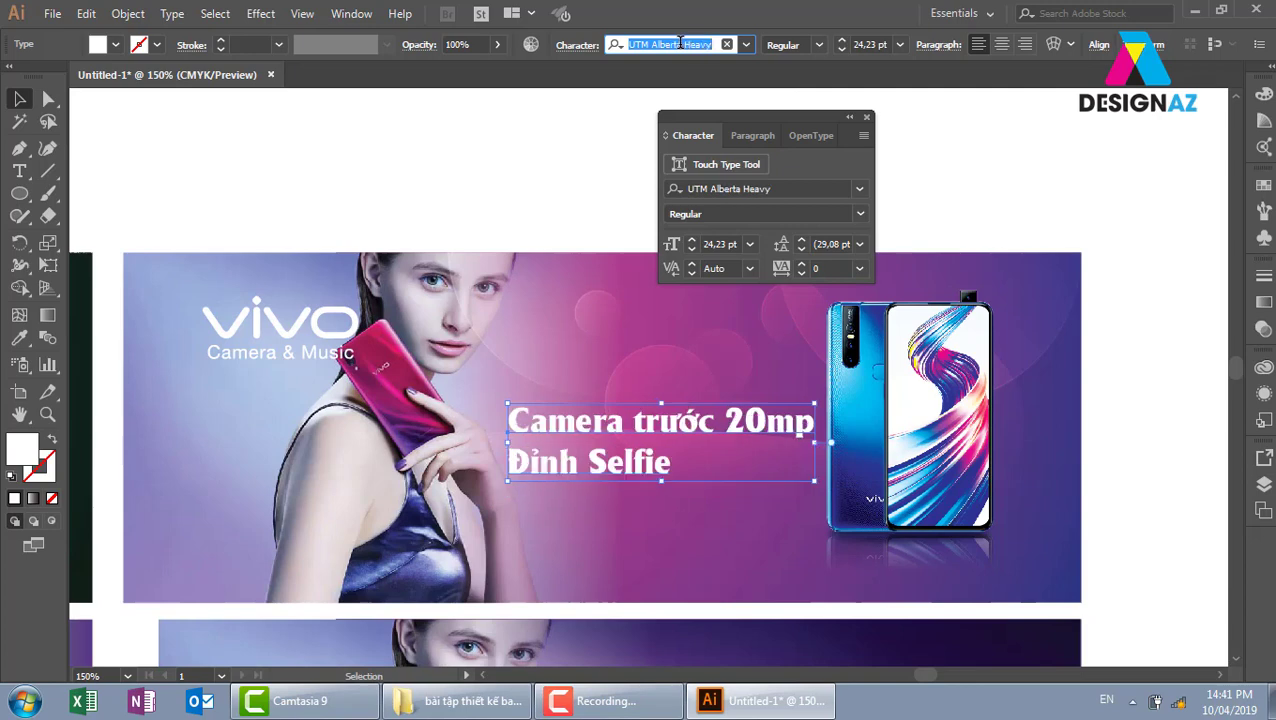
pyautogui.press('Down')
pyautogui.press('Down')
pyautogui.press('Down')
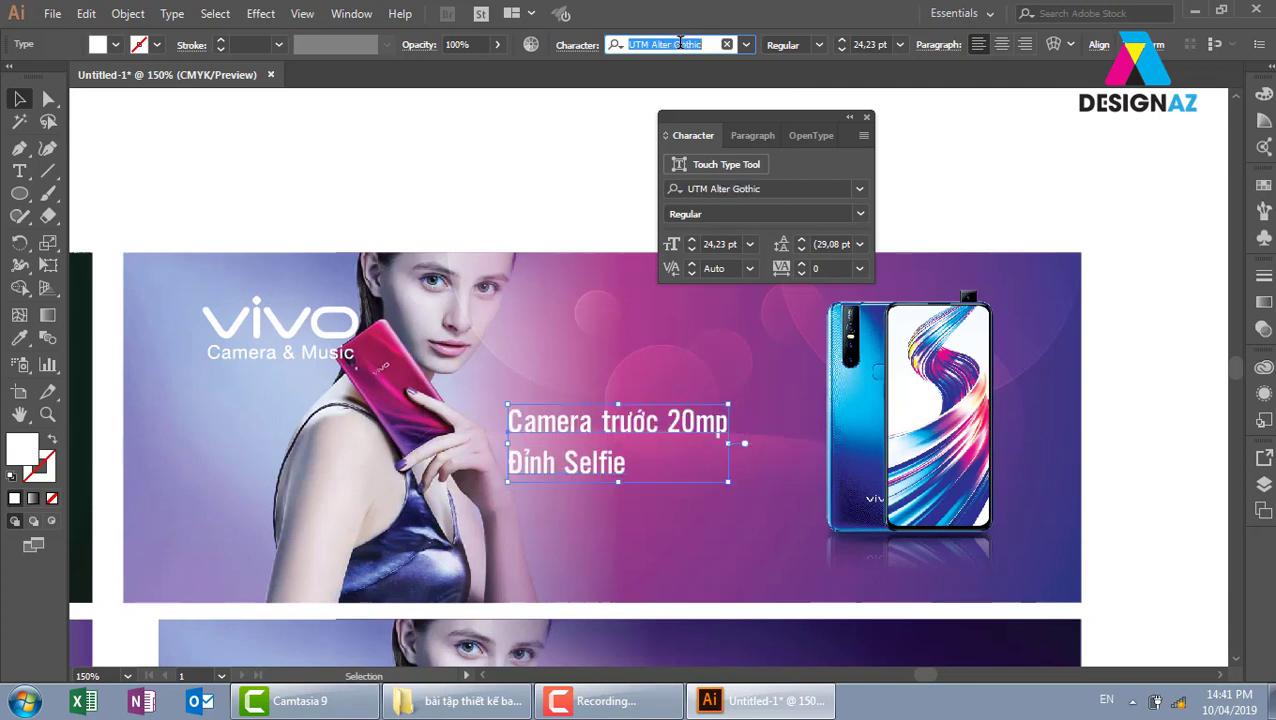
pyautogui.press('Down')
pyautogui.press('Down')
pyautogui.press('Down')
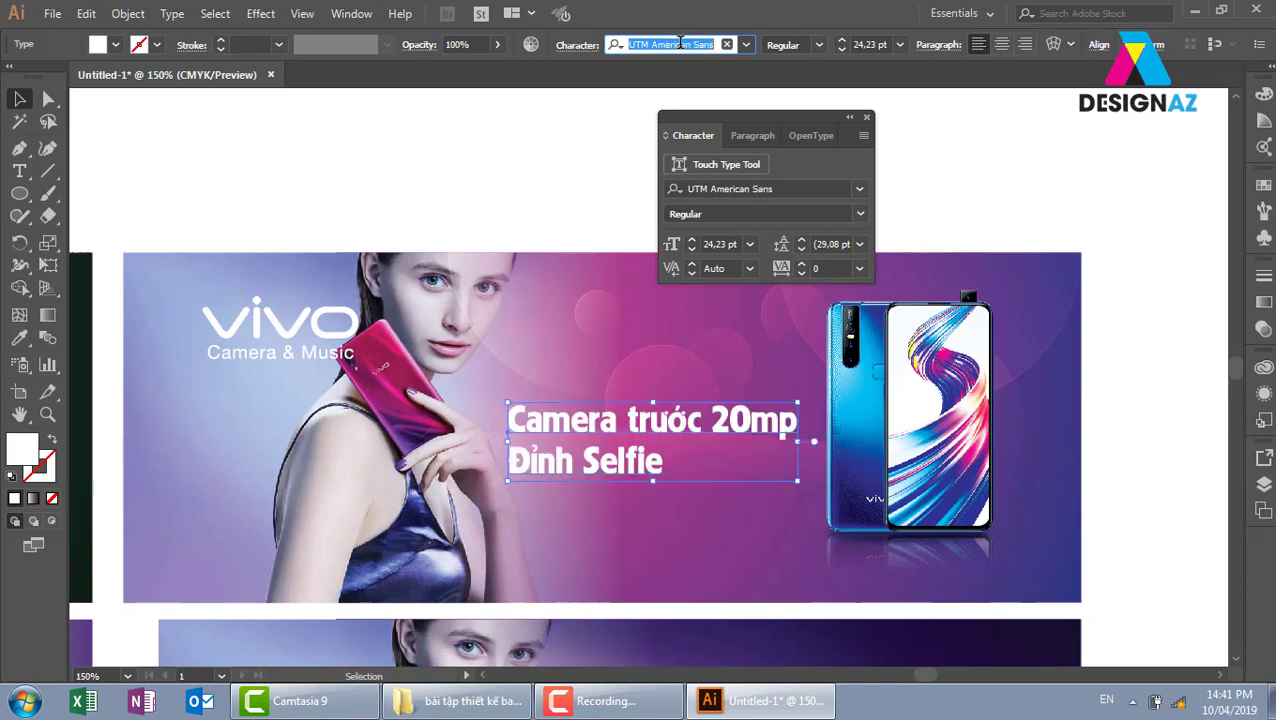
pyautogui.press('Down')
pyautogui.press('Down')
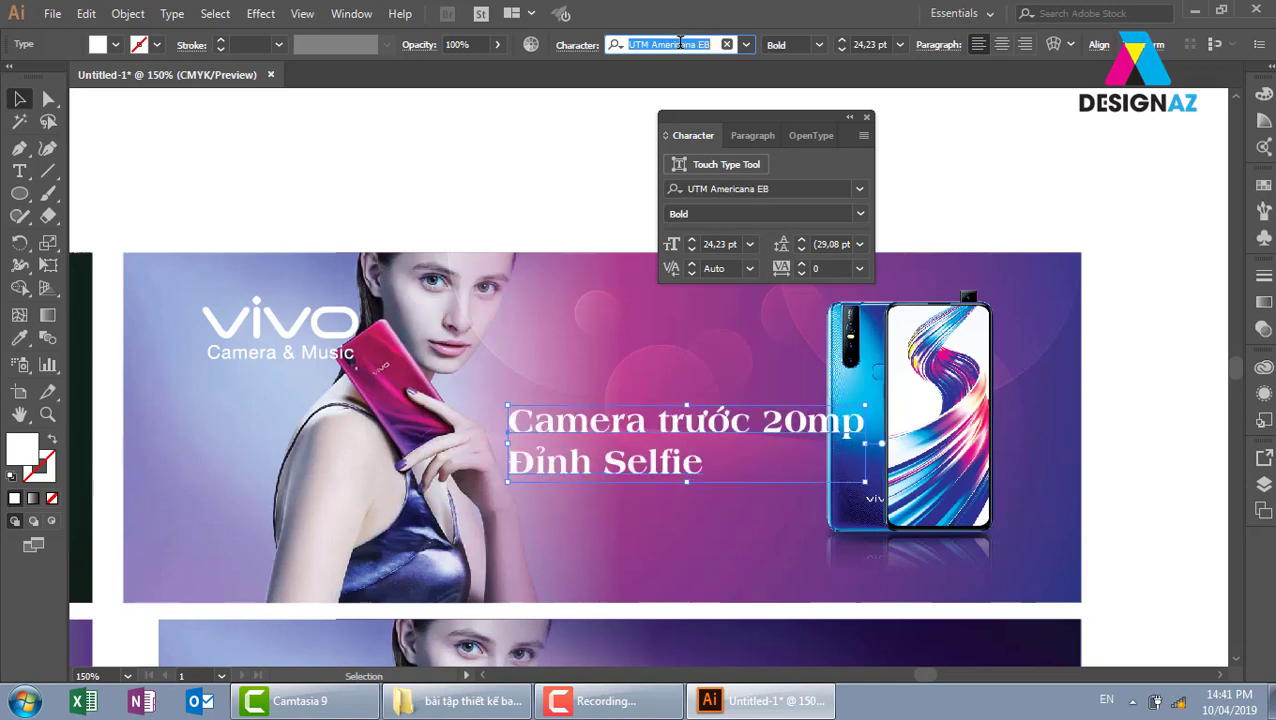
pyautogui.press('Down')
pyautogui.press('Down')
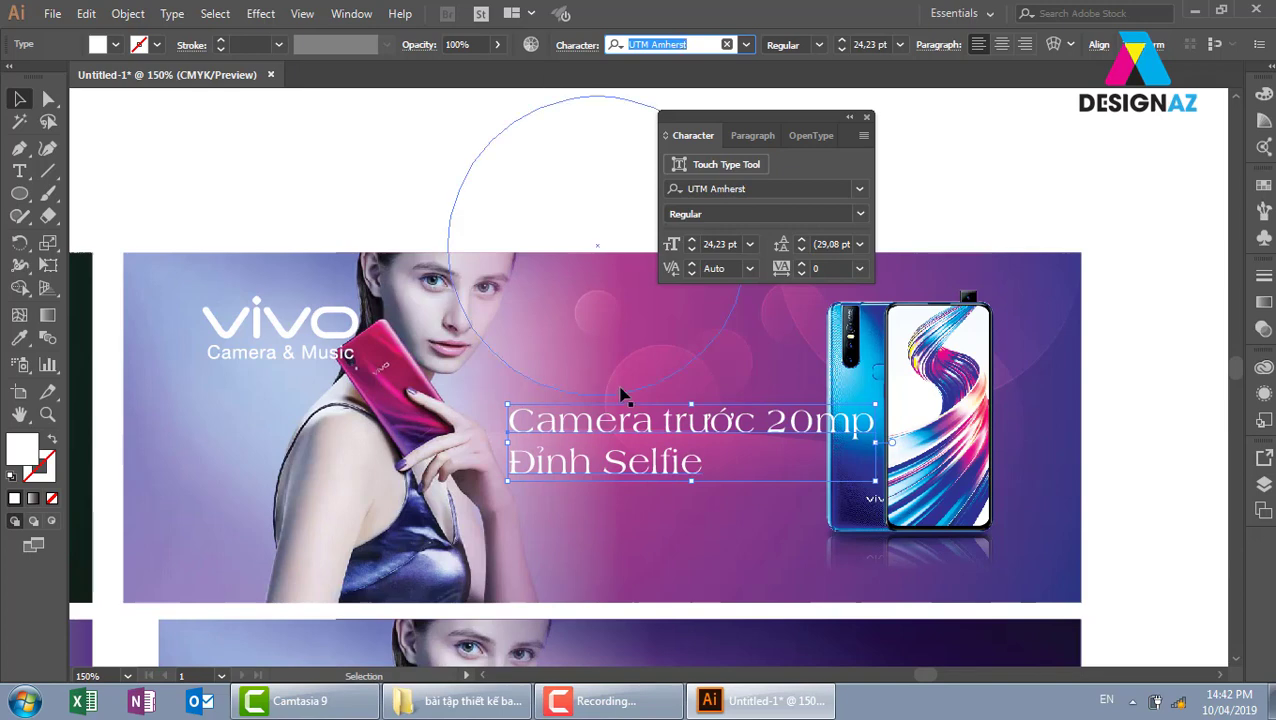
pyautogui.press('Down')
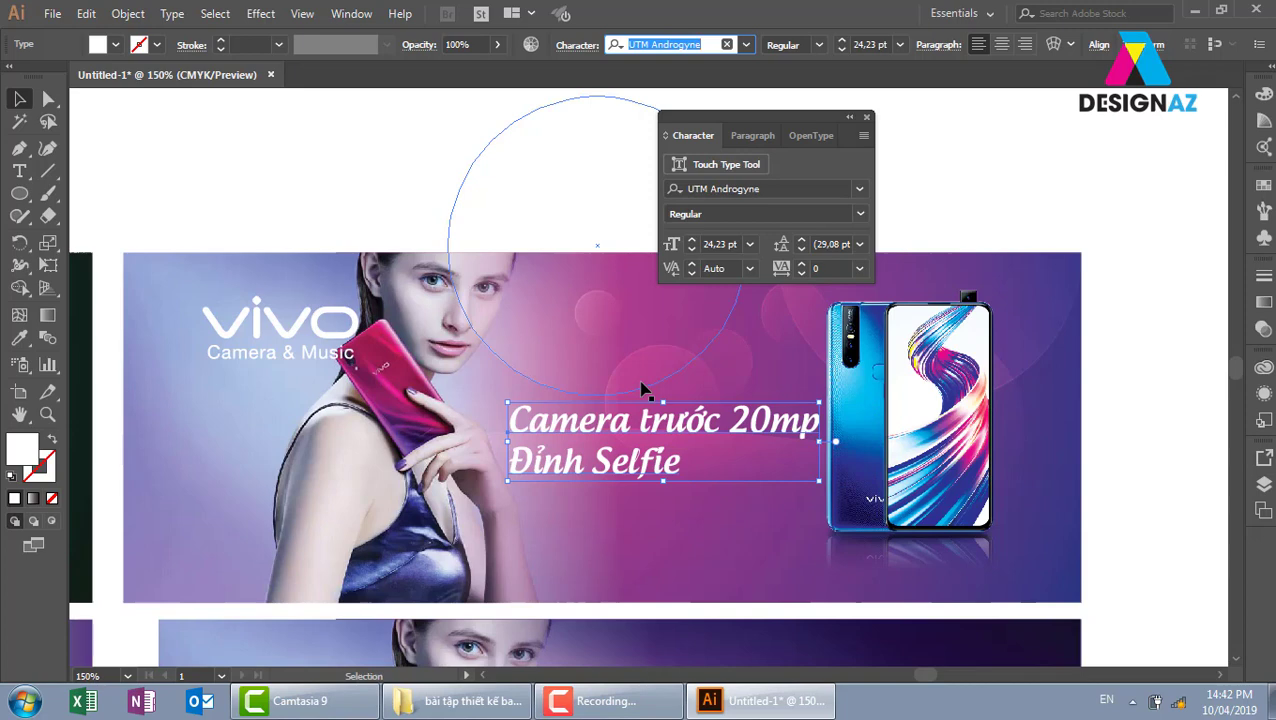
pyautogui.press('Down')
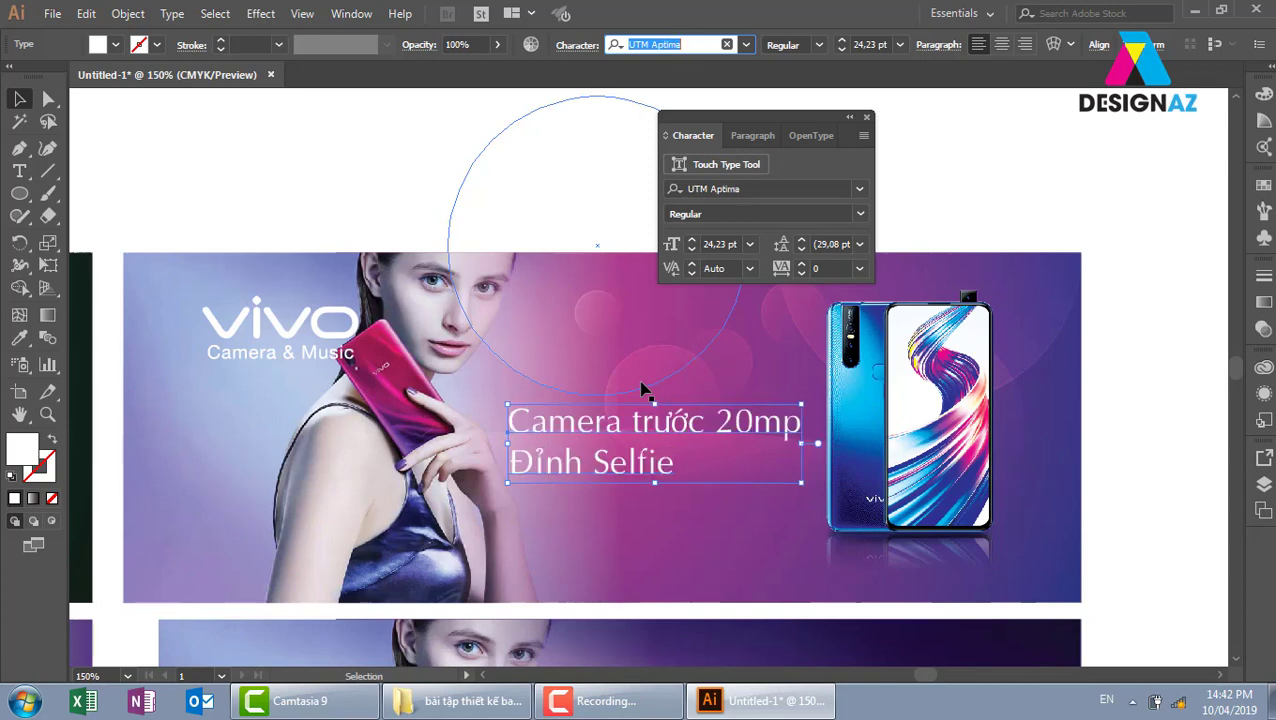
pyautogui.click(1081, 167)
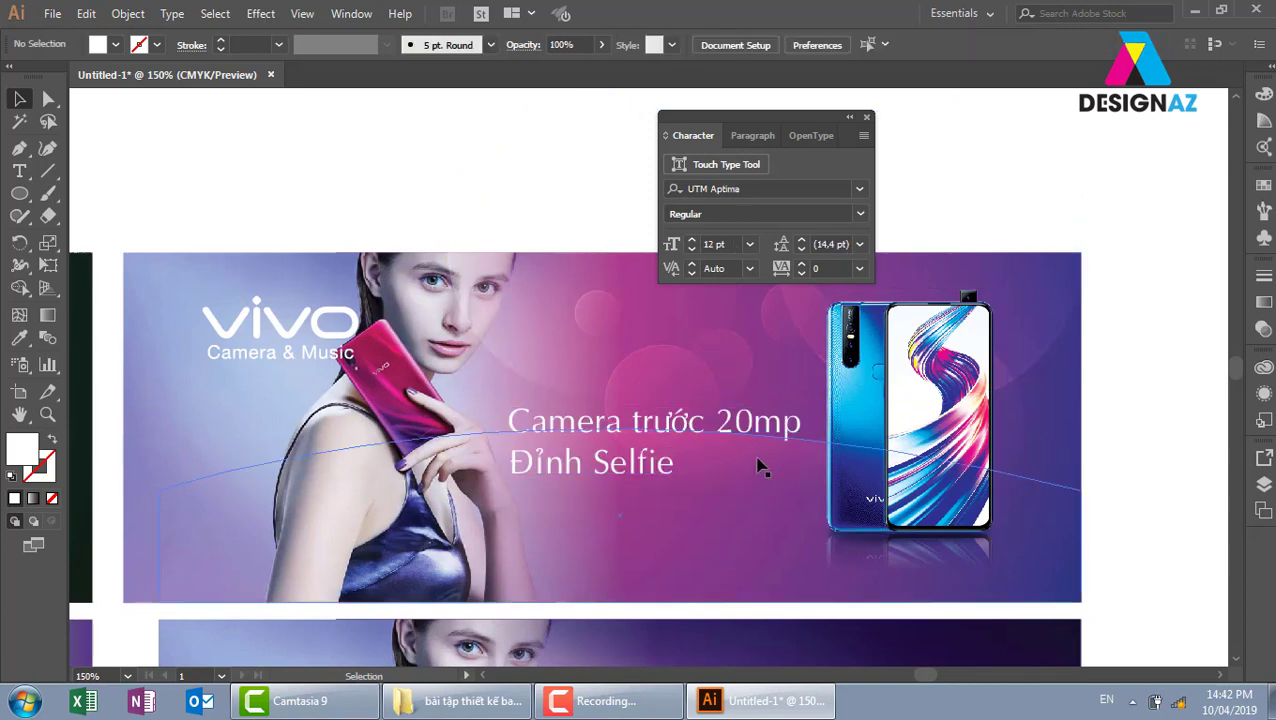
# - Remove the 'Đỉnh Selfie' line from the caption text block
pyautogui.moveTo(733, 427); pyautogui.dragTo(718, 407)
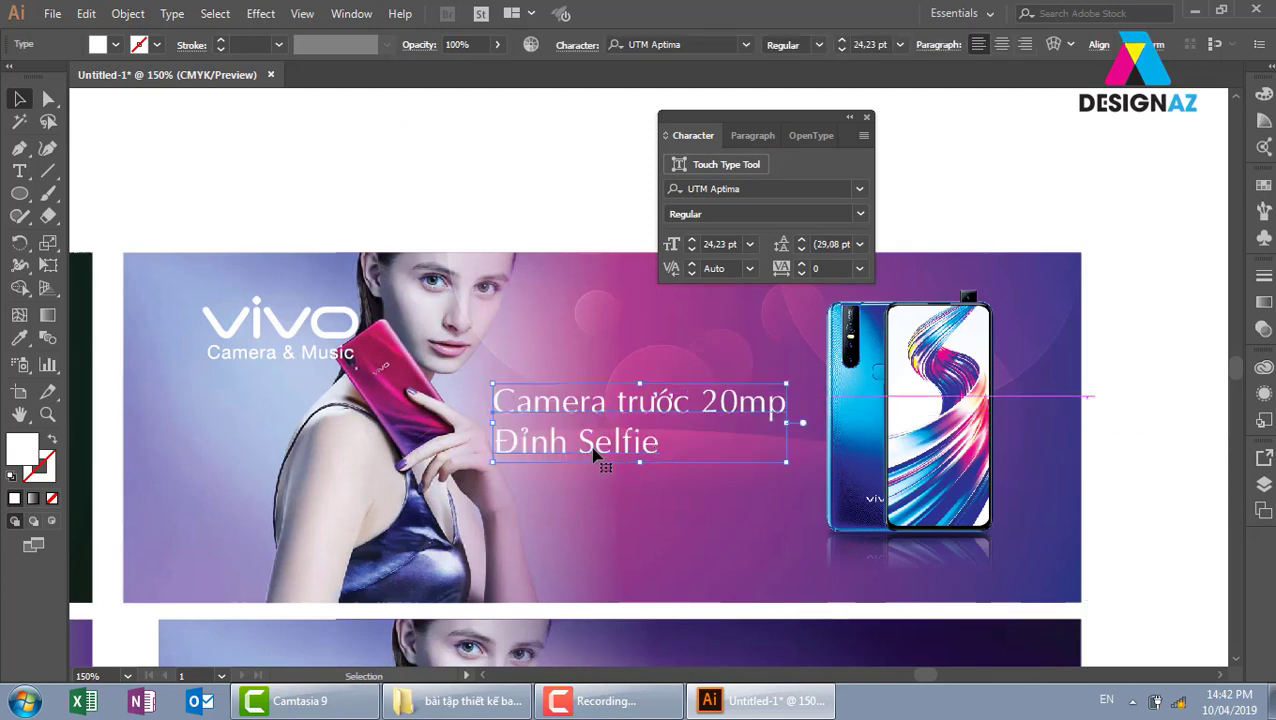
pyautogui.press('t')
pyautogui.moveTo(497, 444); pyautogui.dragTo(659, 445)
pyautogui.hotkey('ctrl', 'c')
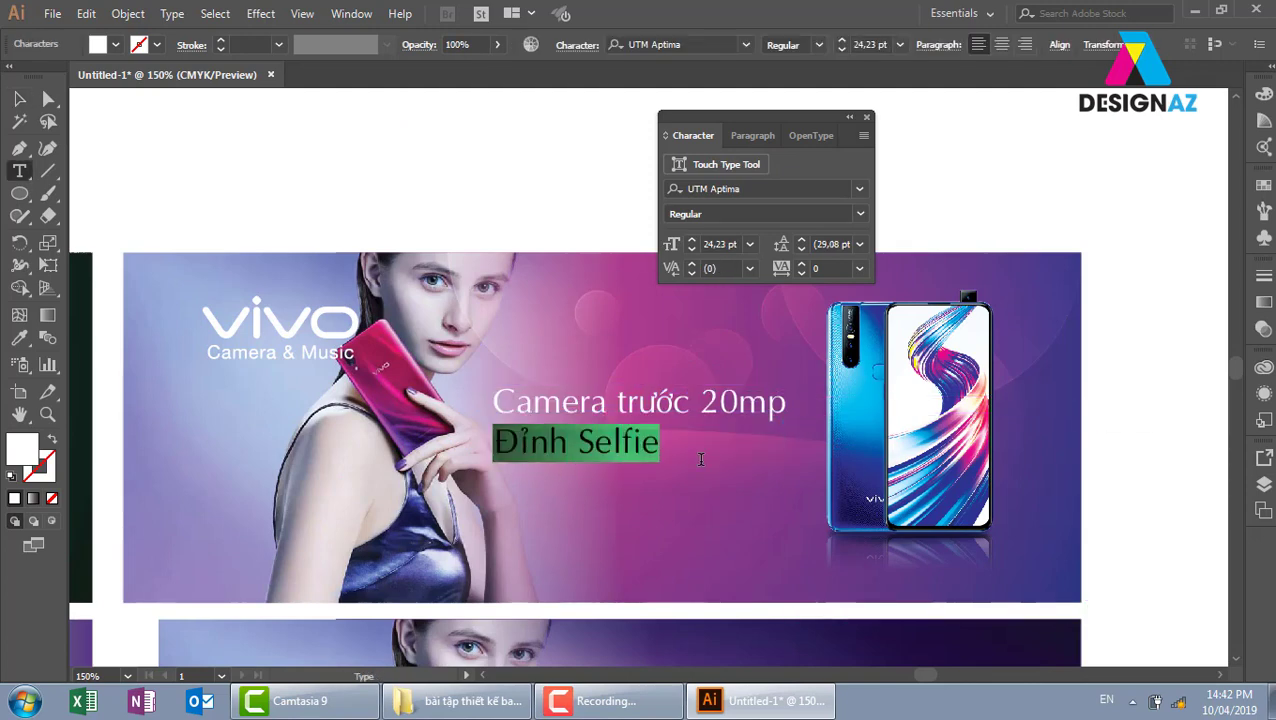
pyautogui.press('BackSpace')
pyautogui.click(19, 98)
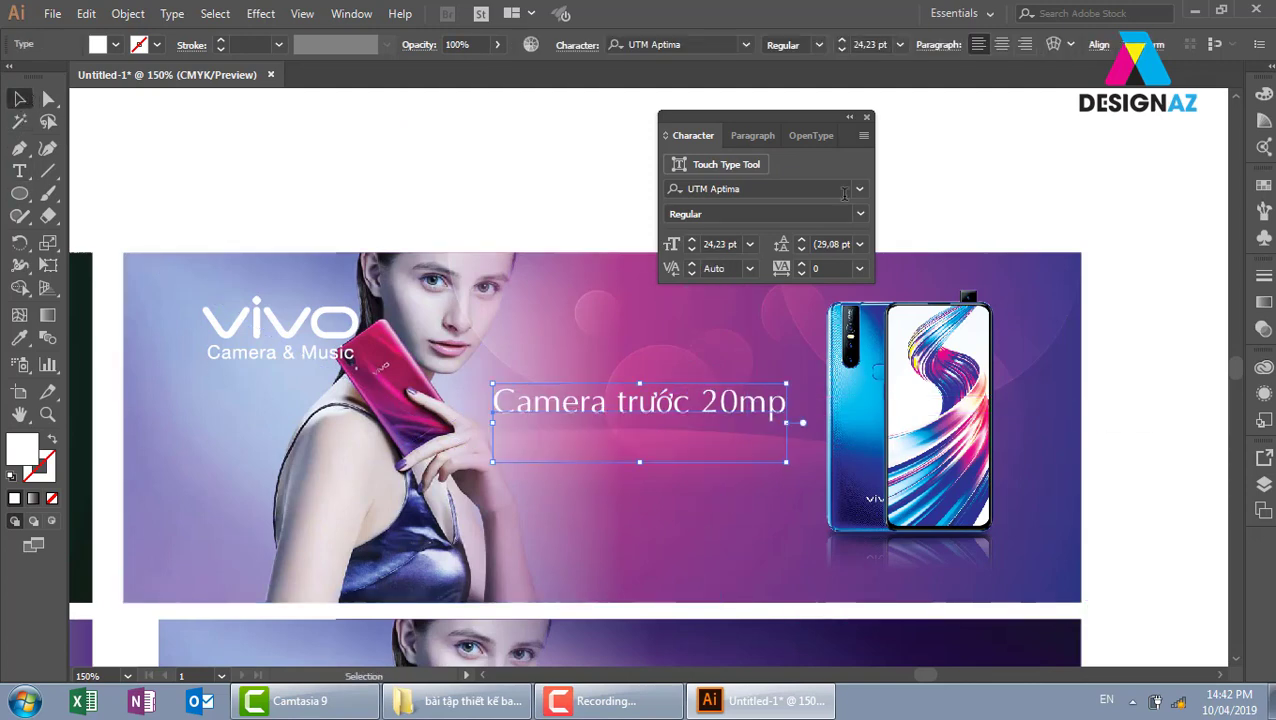
pyautogui.click(1127, 458)
# - Paste 'Đỉnh Selfie' as its own text object under the first line at 28.2 pt
pyautogui.press('t')
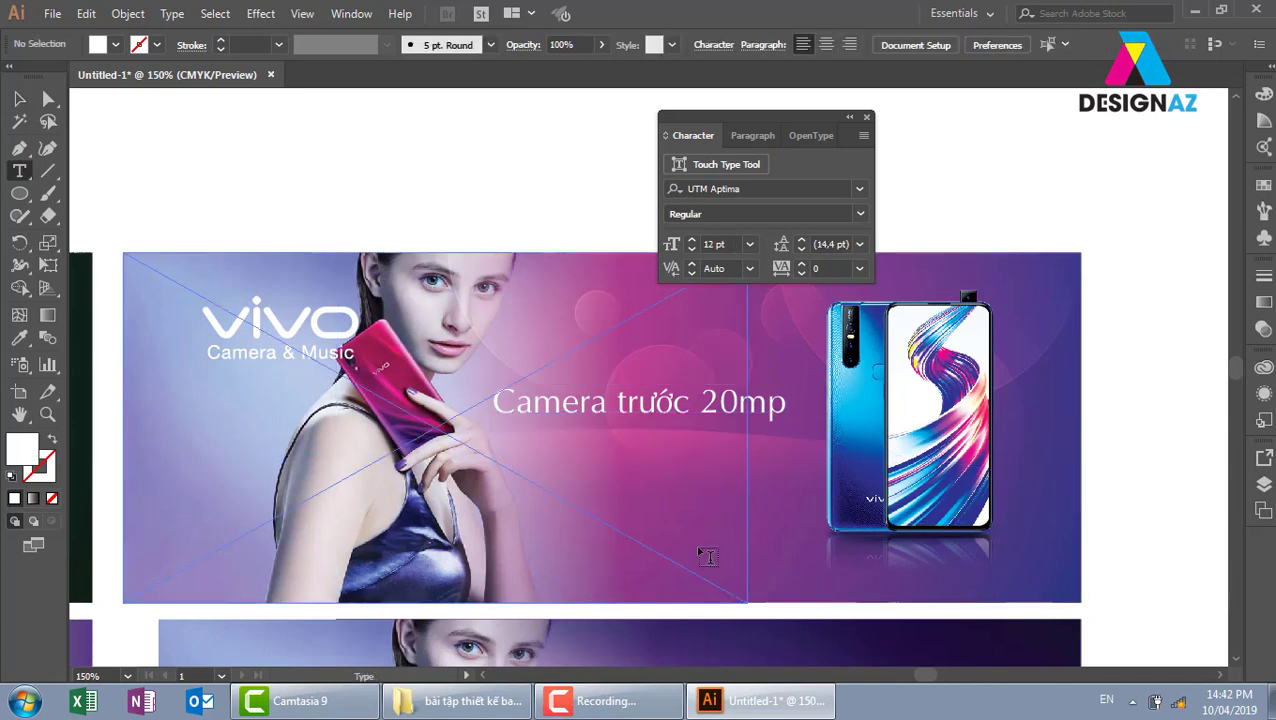
pyautogui.click(702, 550)
pyautogui.hotkey('ctrl', 'v')
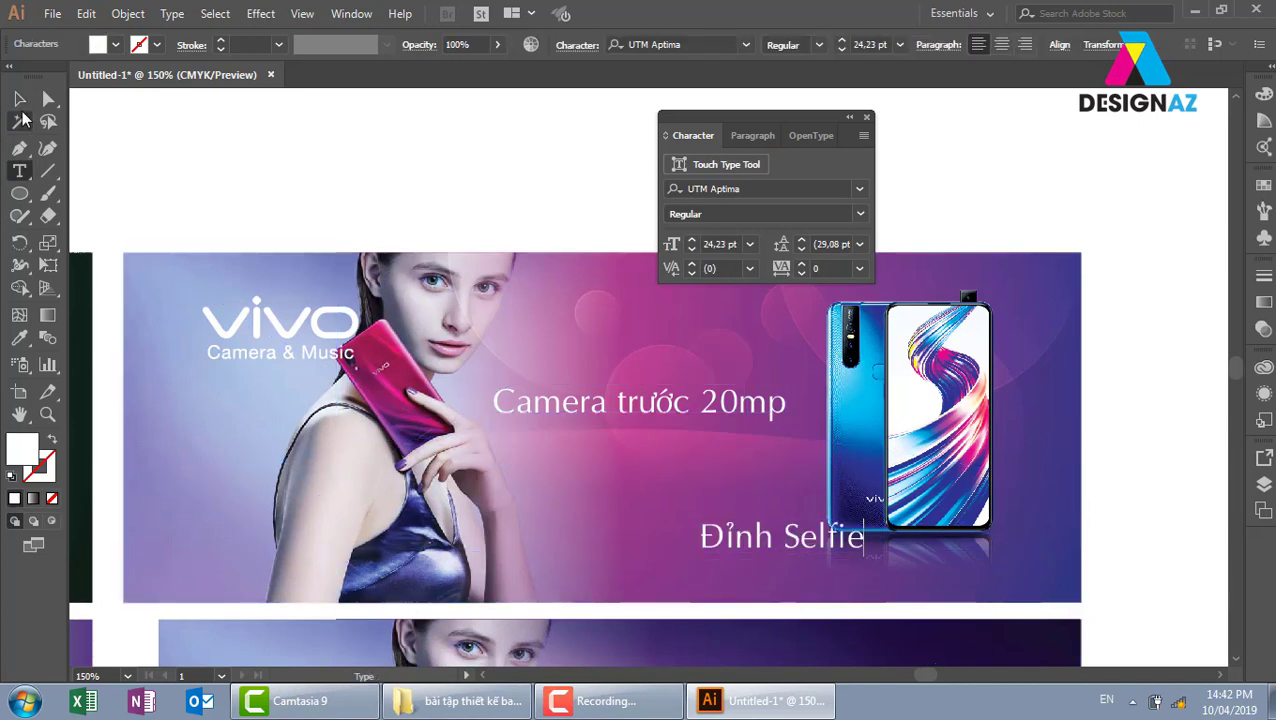
pyautogui.click(19, 98)
pyautogui.moveTo(718, 526)
pyautogui.mouseDown()
pyautogui.moveTo(680, 520)
pyautogui.moveTo(529, 426)
pyautogui.mouseUp()
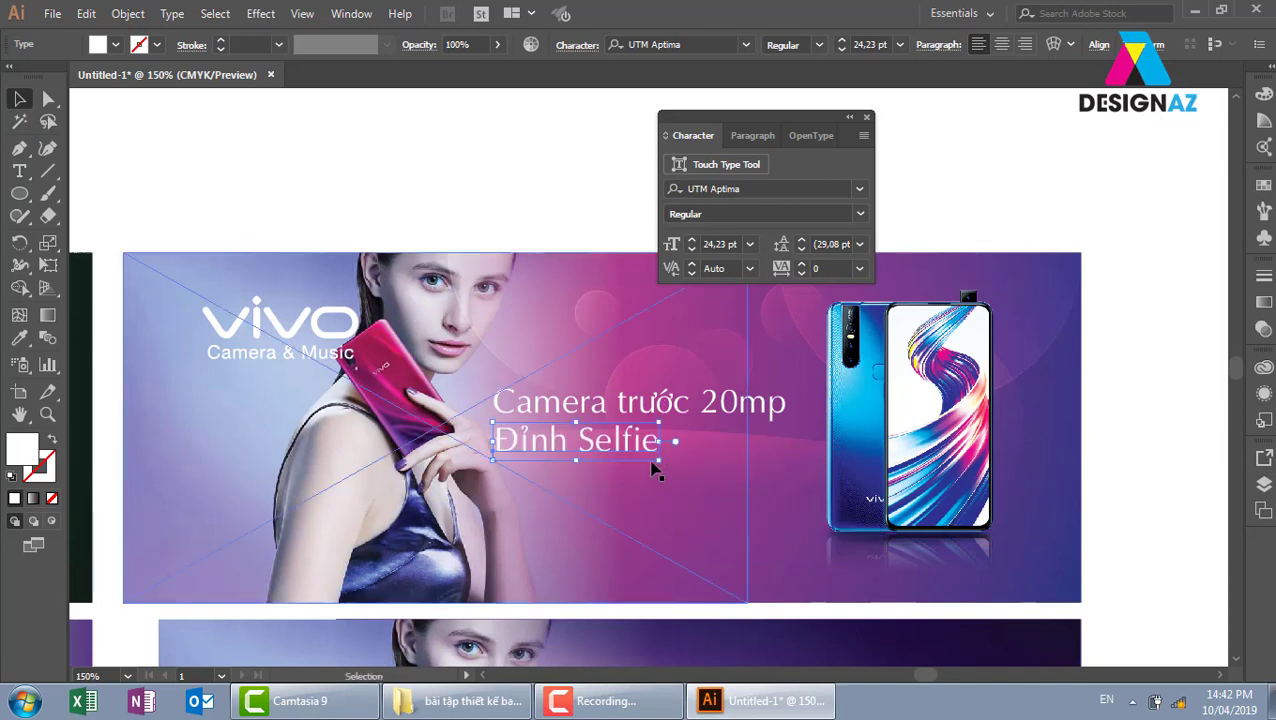
pyautogui.moveTo(657, 461); pyautogui.dragTo(686, 465)
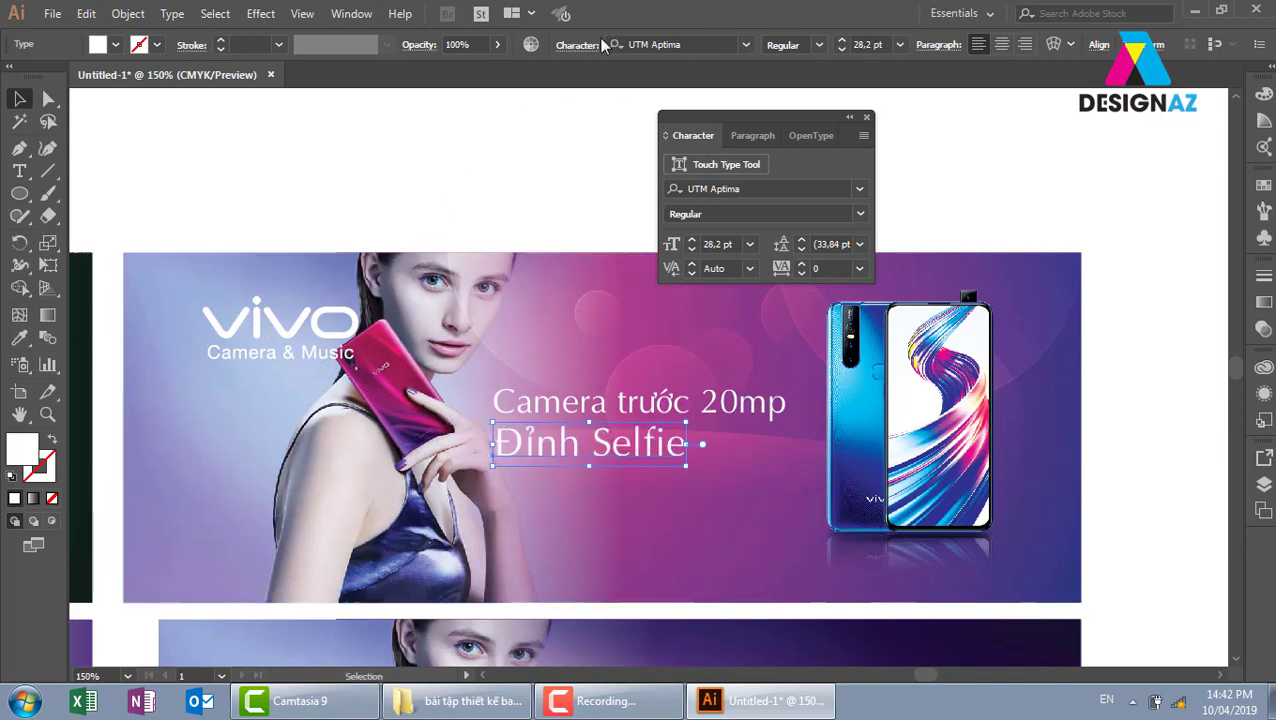
# - Set 'Đỉnh Selfie' in UTM Avo Bold and trim it to 26.78 pt
pyautogui.click(687, 45)
pyautogui.write('ut')
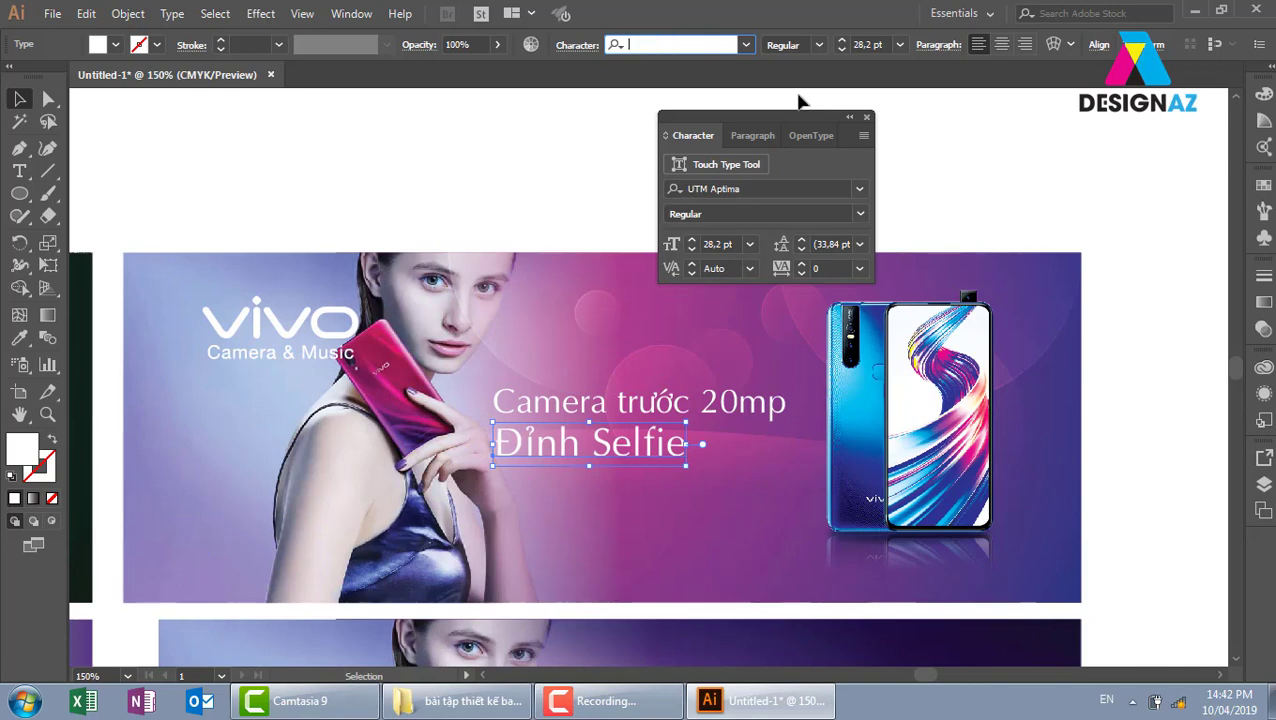
pyautogui.write('m ')
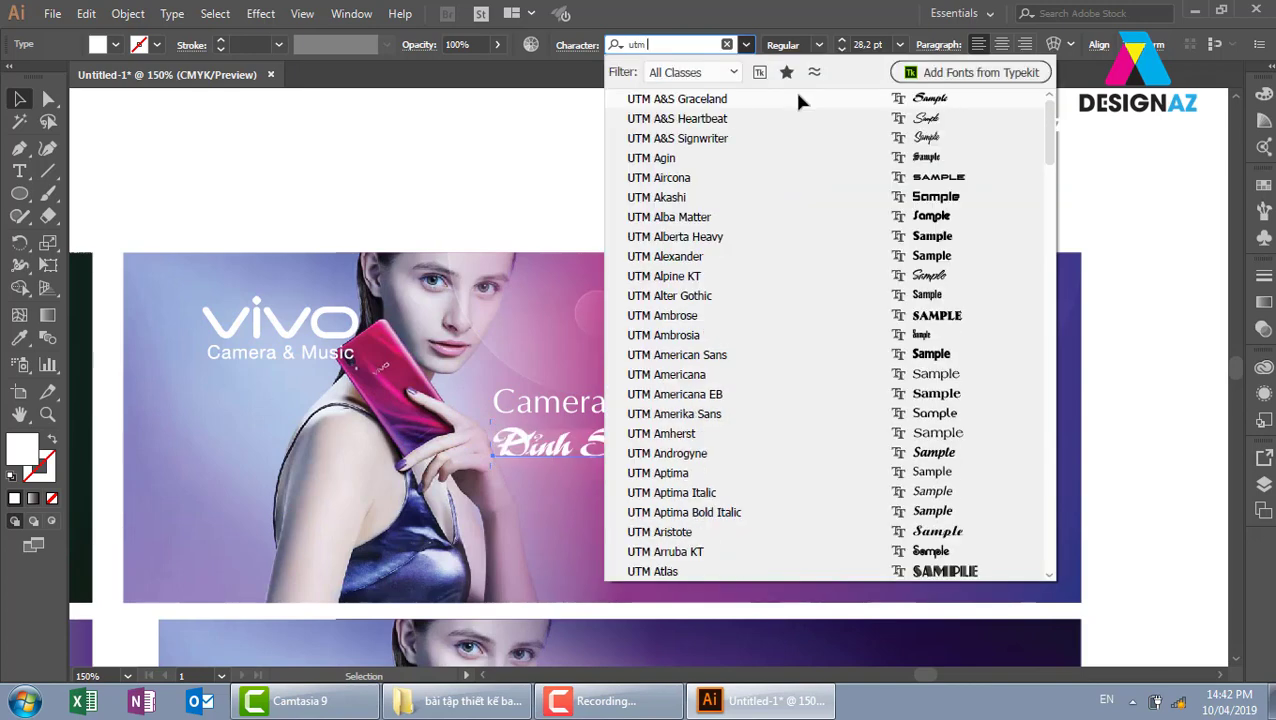
pyautogui.write('avo')
pyautogui.press('Return')
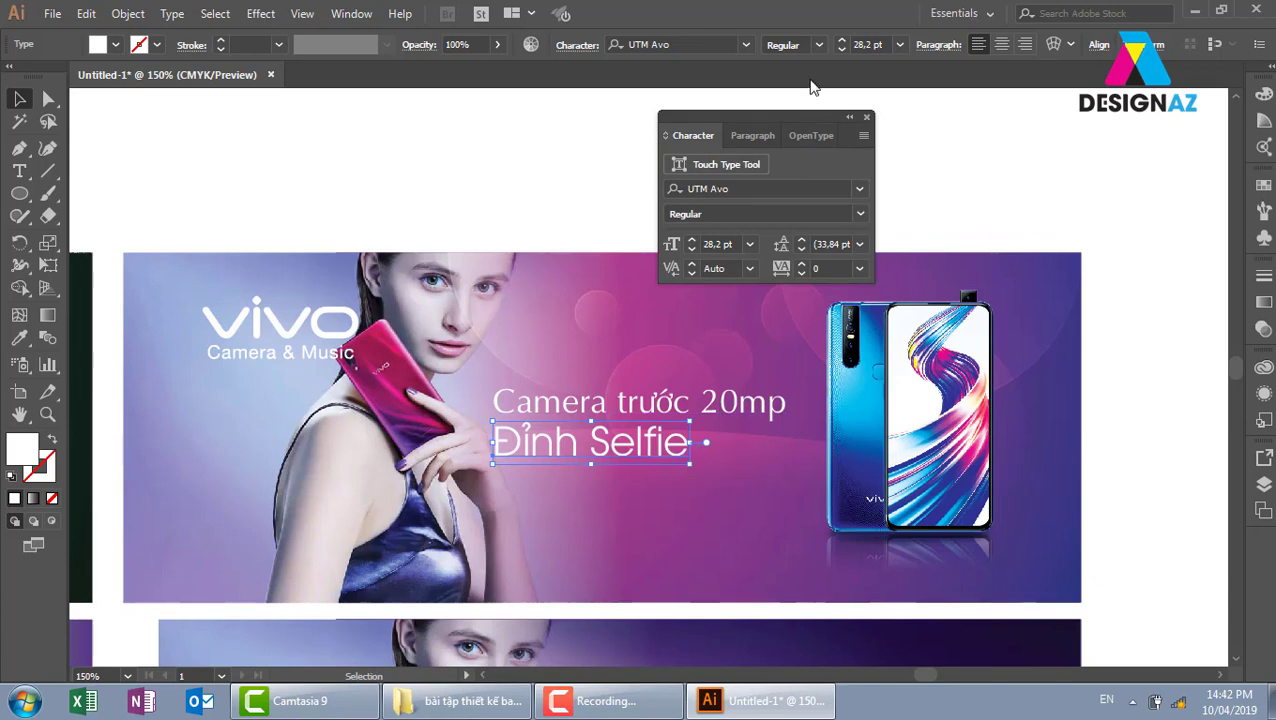
pyautogui.click(818, 45)
pyautogui.click(795, 106)
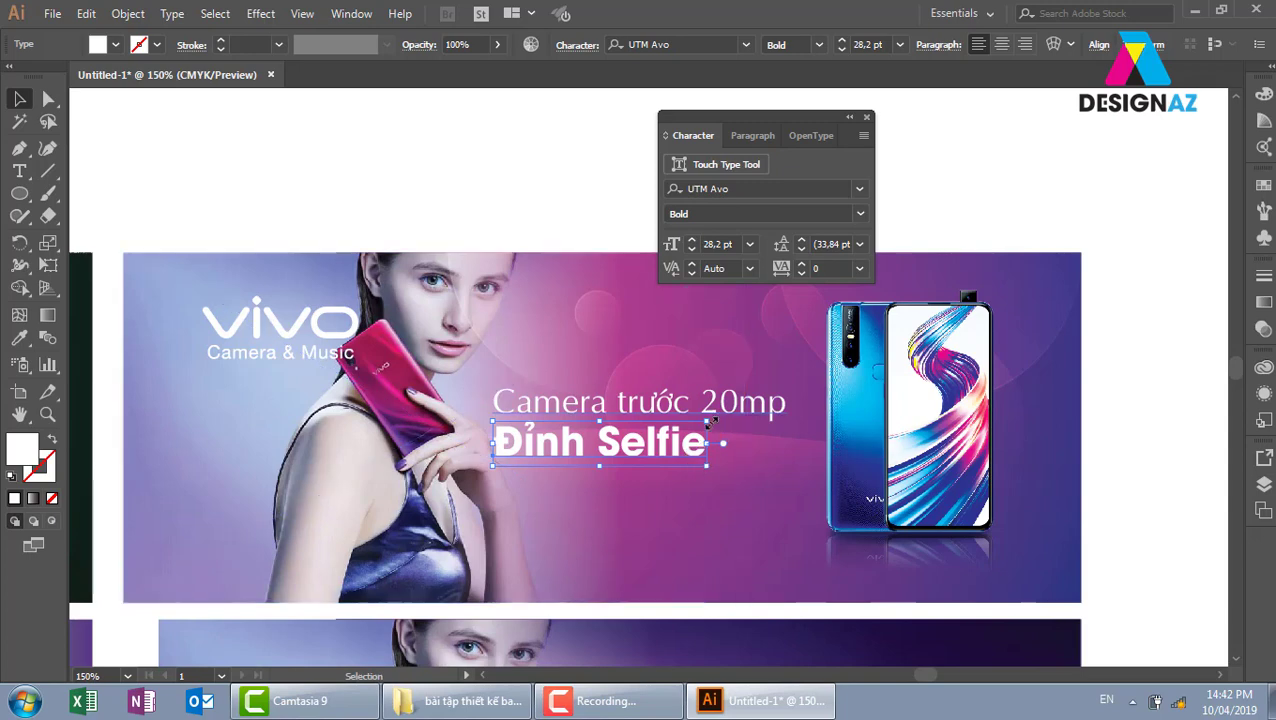
pyautogui.moveTo(710, 422); pyautogui.dragTo(697, 424)
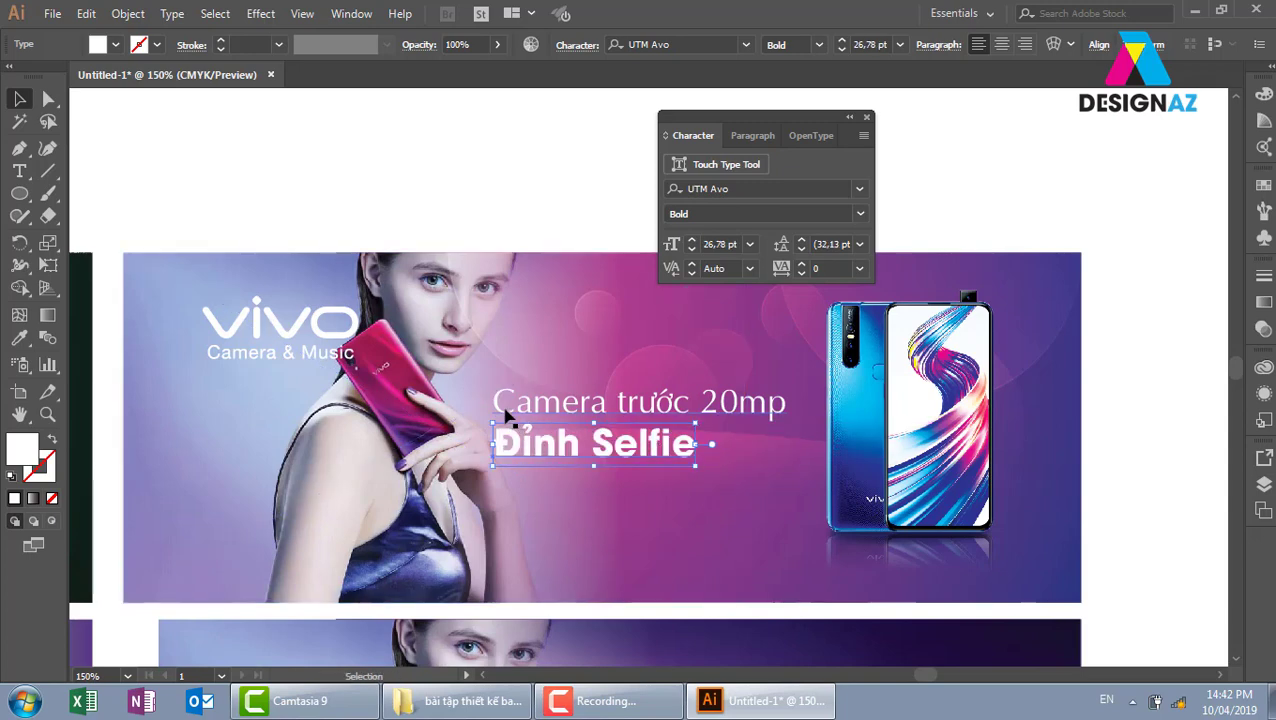
# - Shrink 'Đỉnh Selfie' slightly and nudge it up toward the first line
pyautogui.press('z')
pyautogui.moveTo(438, 362); pyautogui.dragTo(886, 512)
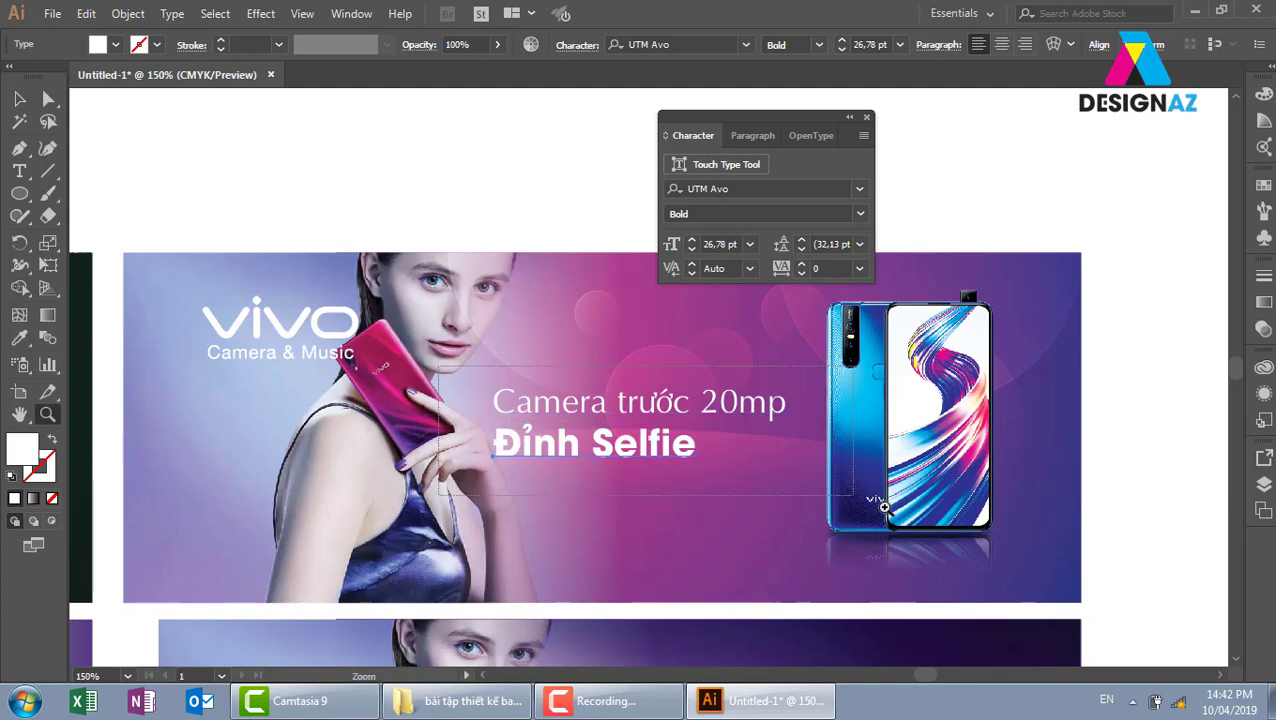
pyautogui.click(19, 98)
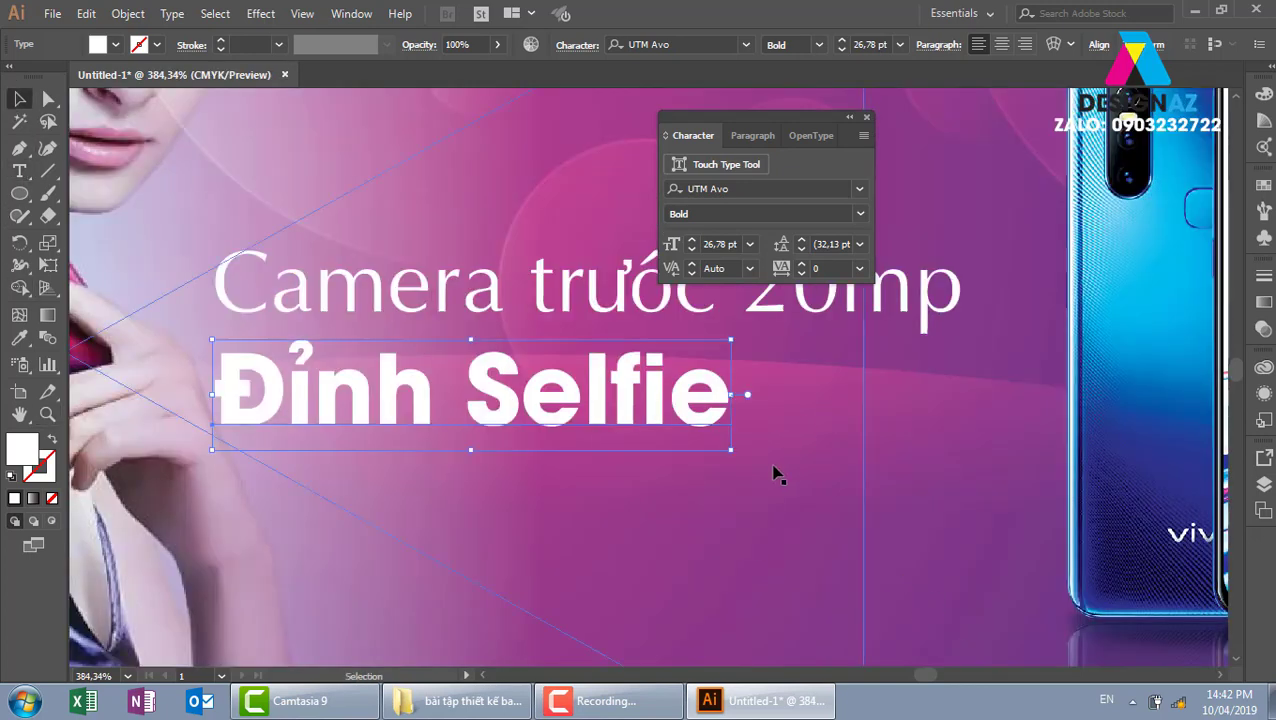
pyautogui.moveTo(737, 428); pyautogui.dragTo(718, 450)
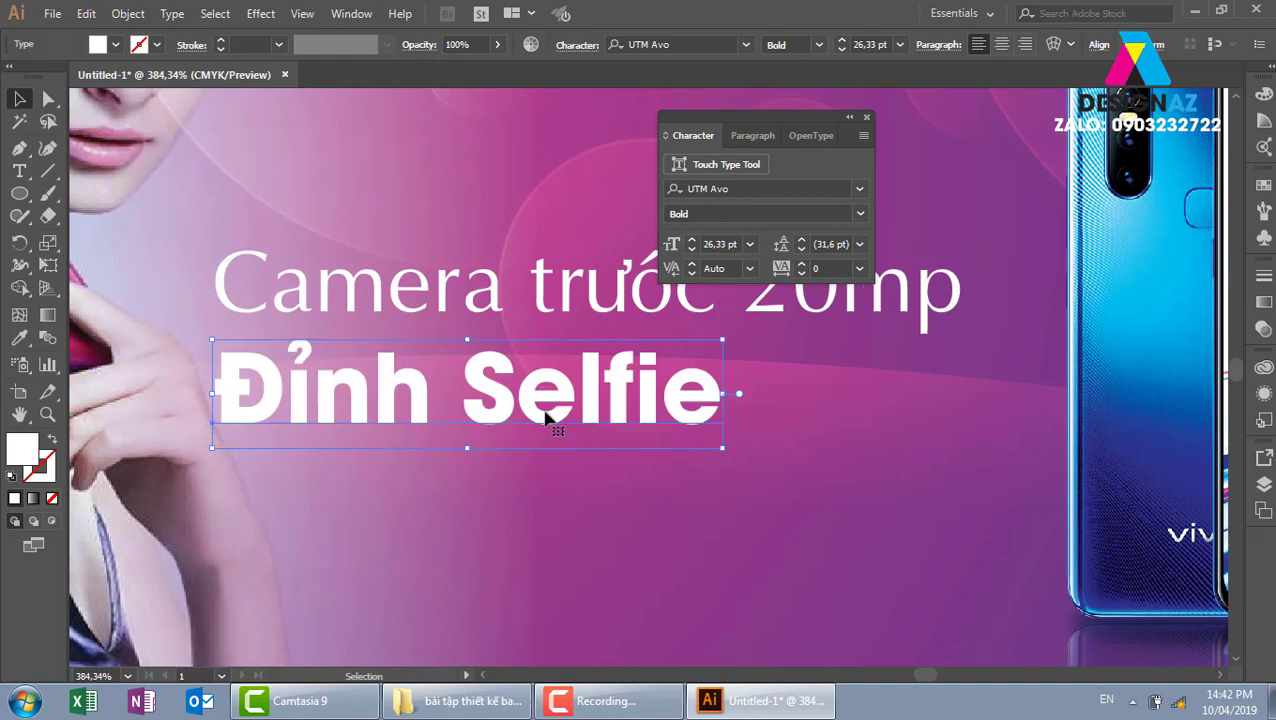
pyautogui.moveTo(562, 400); pyautogui.dragTo(571, 366)
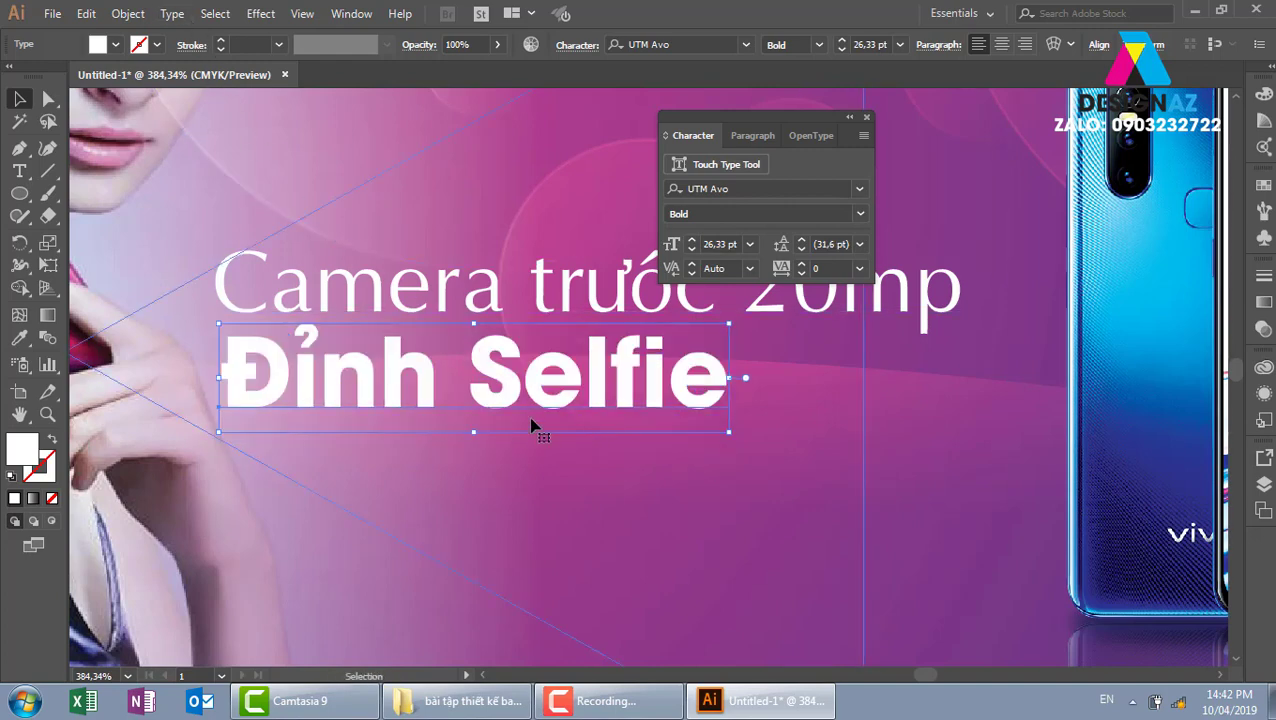
# - Make the second line uppercase 'ĐỈNH SELFIE' at 23.82 pt, tucked under the first line
pyautogui.click(172, 13)
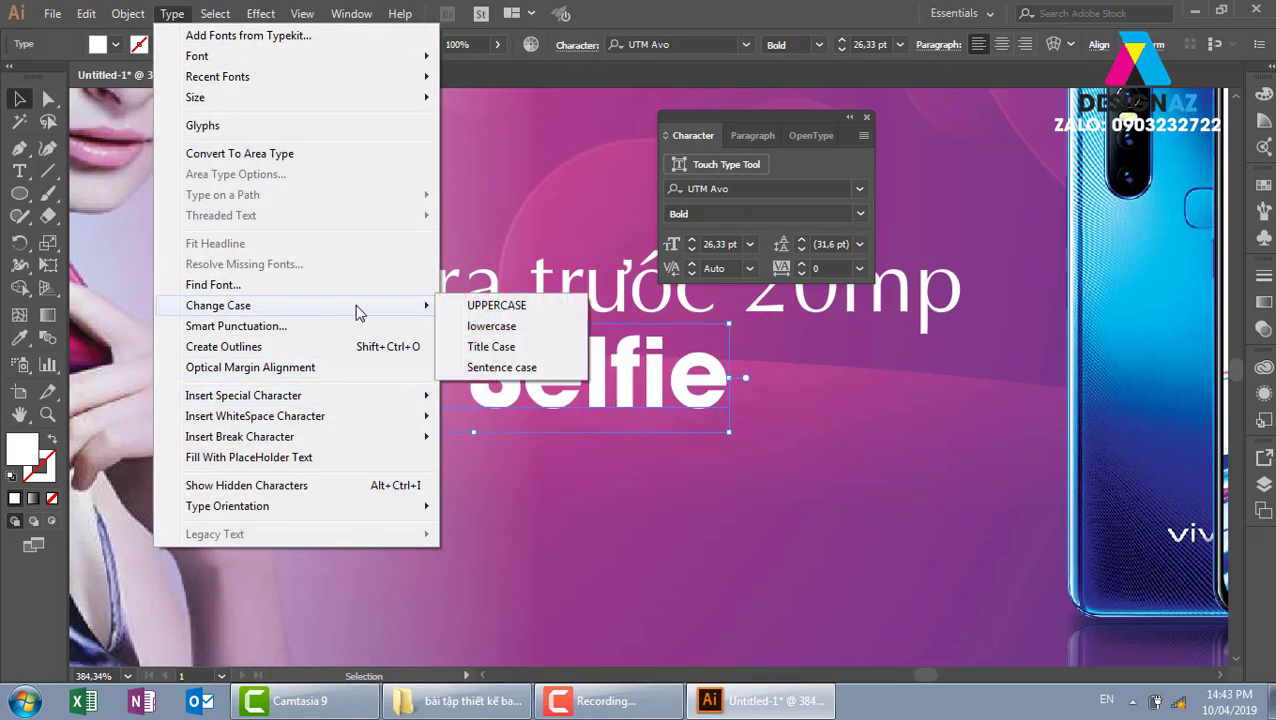
pyautogui.moveTo(218, 305)
pyautogui.click(510, 306)
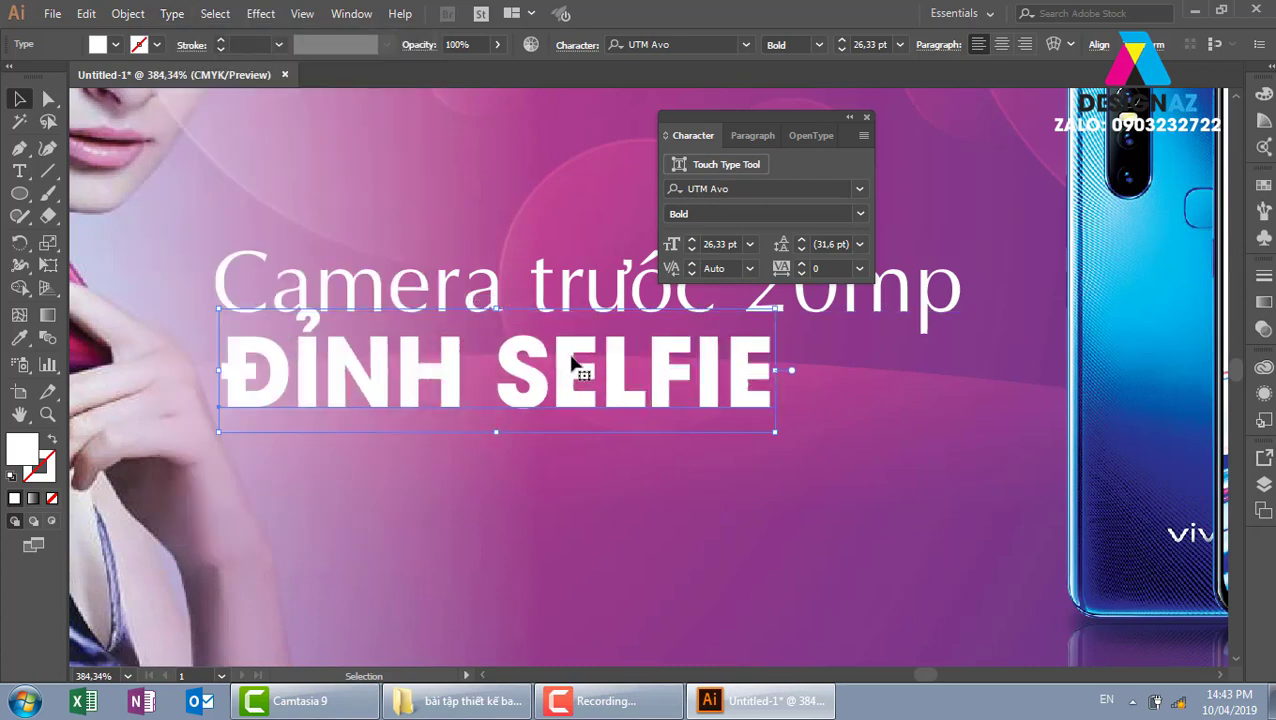
pyautogui.moveTo(553, 393); pyautogui.dragTo(547, 402)
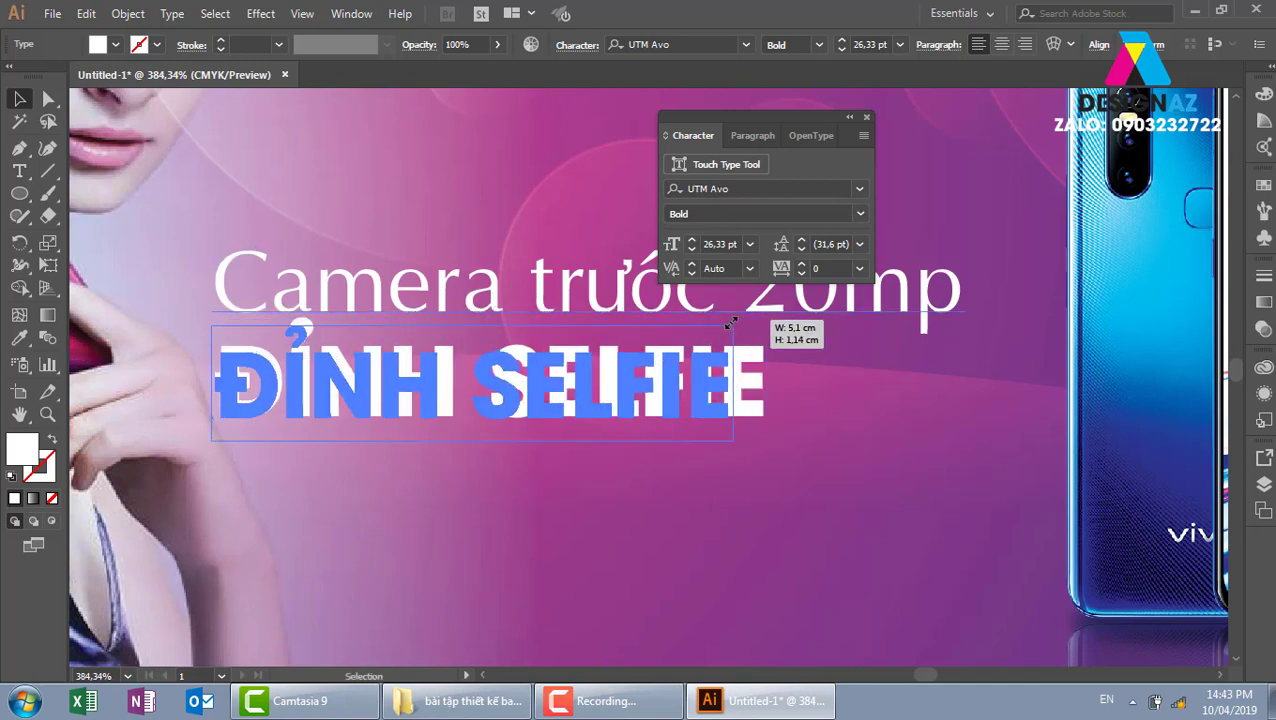
pyautogui.moveTo(766, 320); pyautogui.dragTo(715, 329)
pyautogui.moveTo(652, 385); pyautogui.dragTo(652, 375)
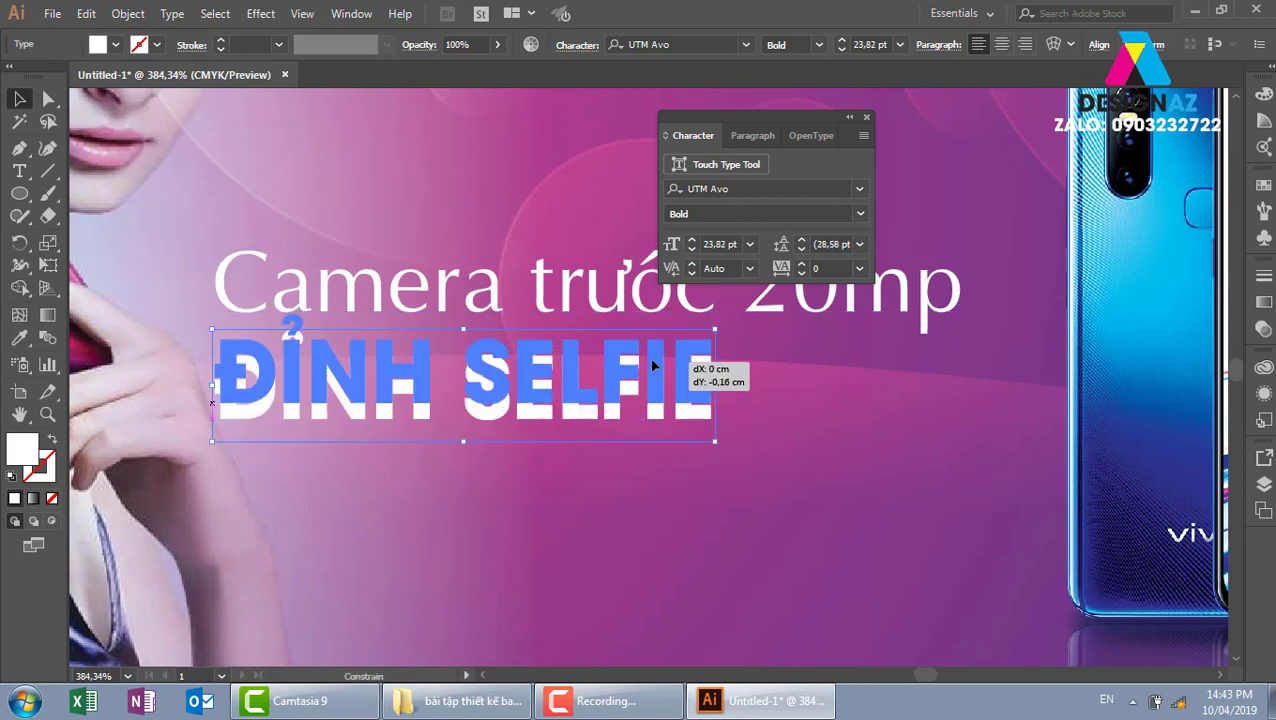
# - Move both caption lines lower on the banner
pyautogui.scroll(-1, 724, 410)
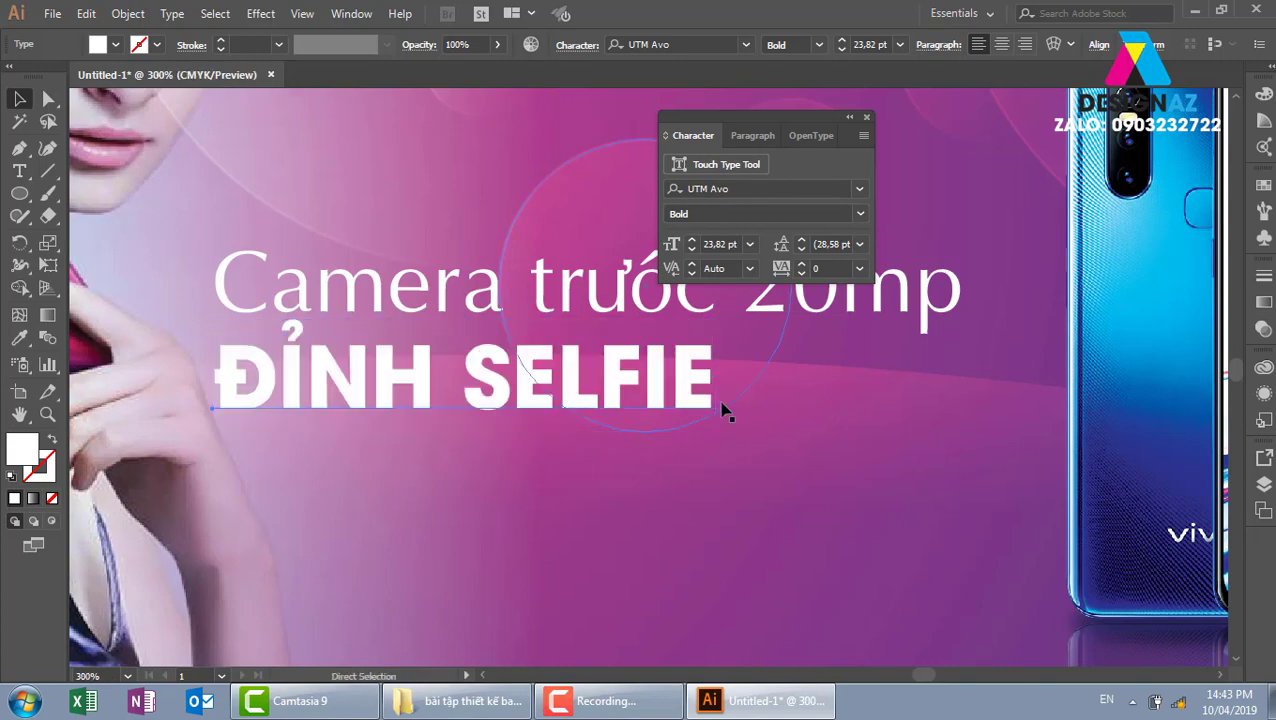
pyautogui.scroll(-2, 724, 410)
pyautogui.scroll(-1, 724, 410)
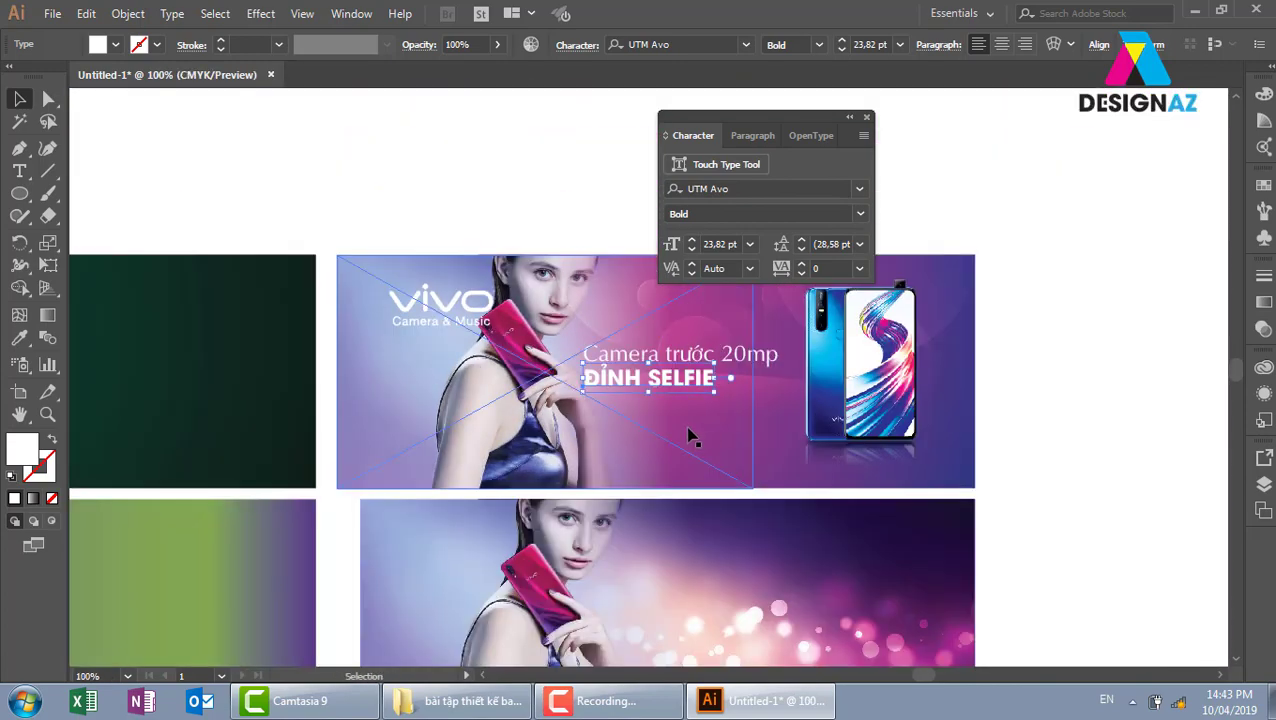
pyautogui.keyDown('shift'); pyautogui.click(735, 360); pyautogui.keyUp('shift')
pyautogui.moveTo(740, 354); pyautogui.dragTo(756, 397)
pyautogui.click(1118, 440)
pyautogui.moveTo(1118, 442); pyautogui.dragTo(878, 440)
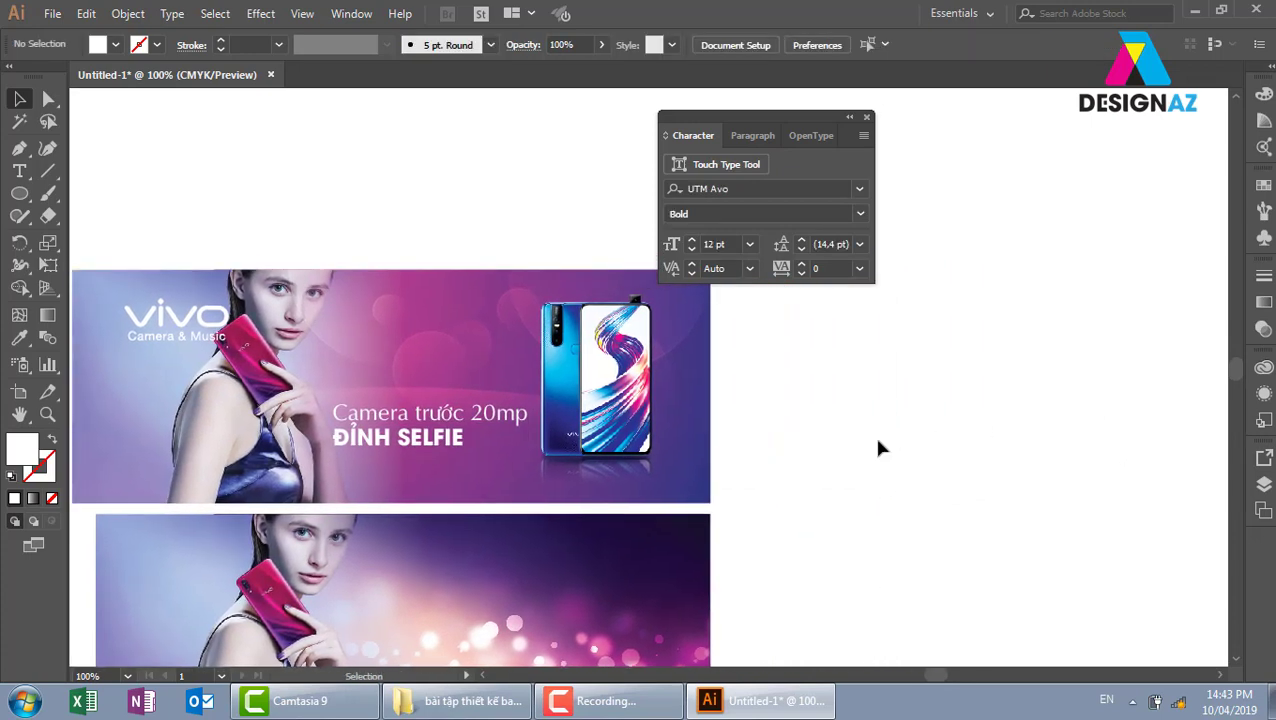
pyautogui.click(22, 172)
pyautogui.click(52, 14)
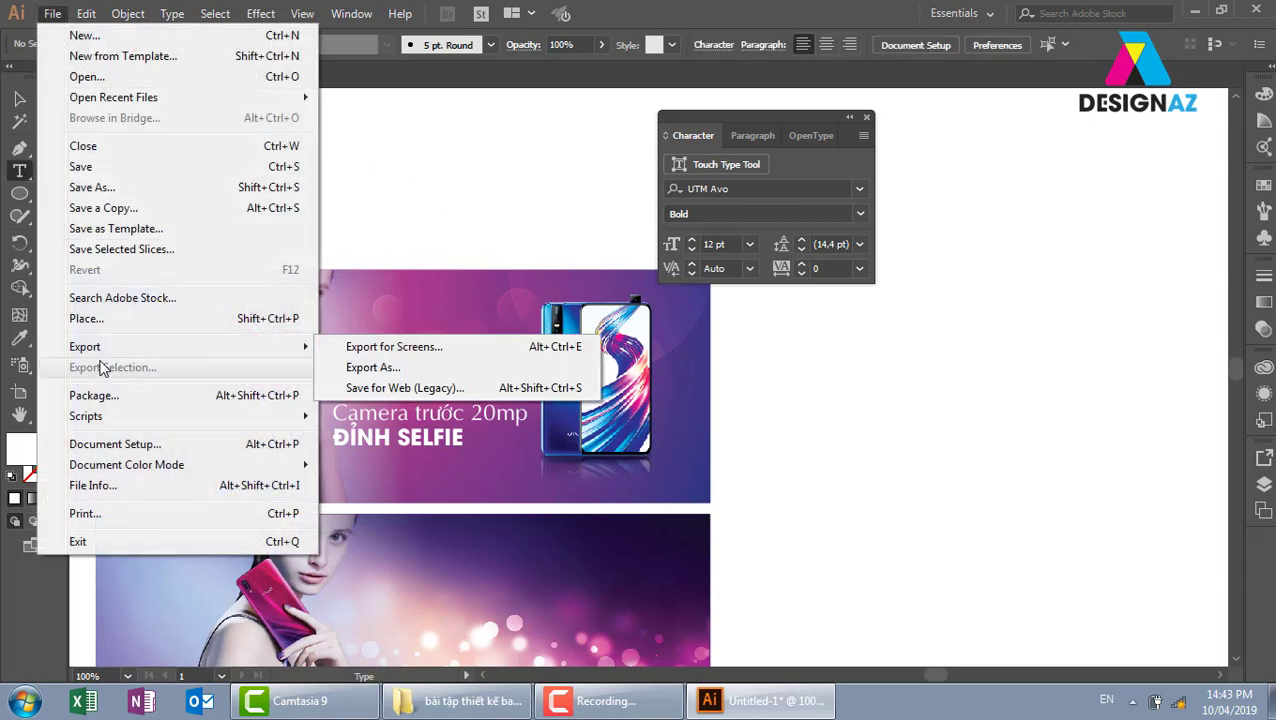
pyautogui.click(110, 320)
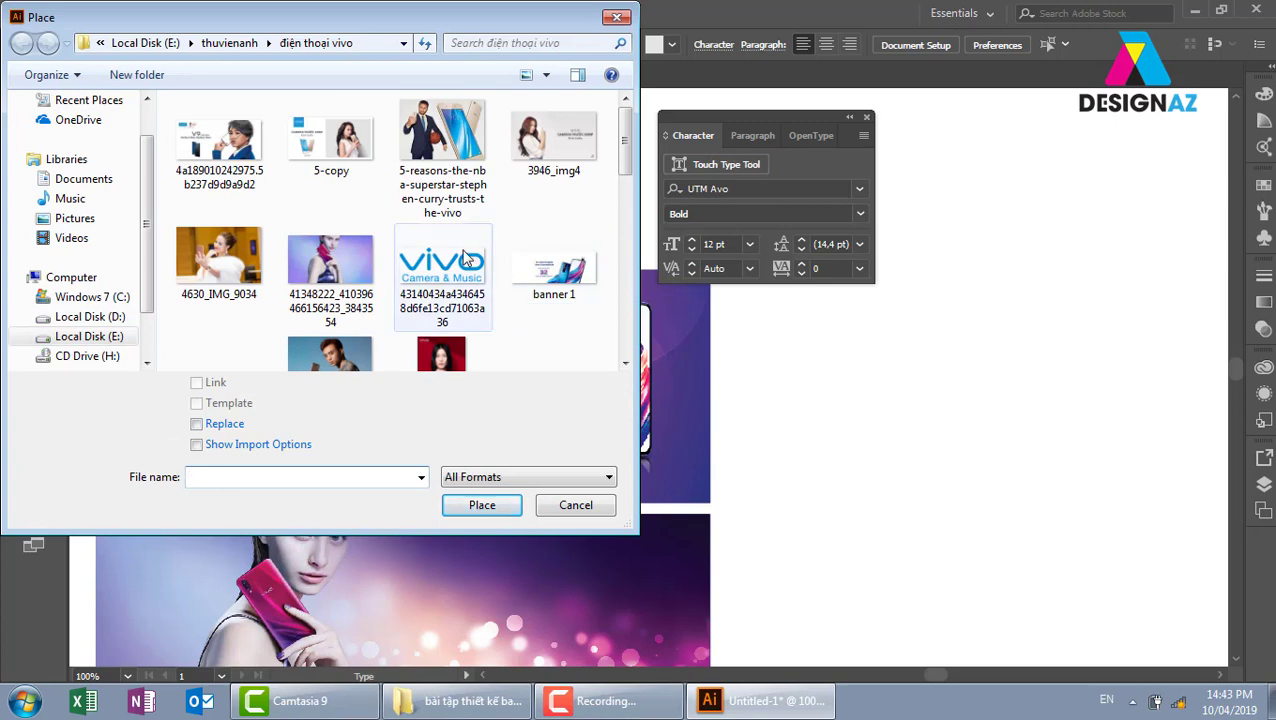
pyautogui.moveTo(625, 155); pyautogui.dragTo(605, 292)
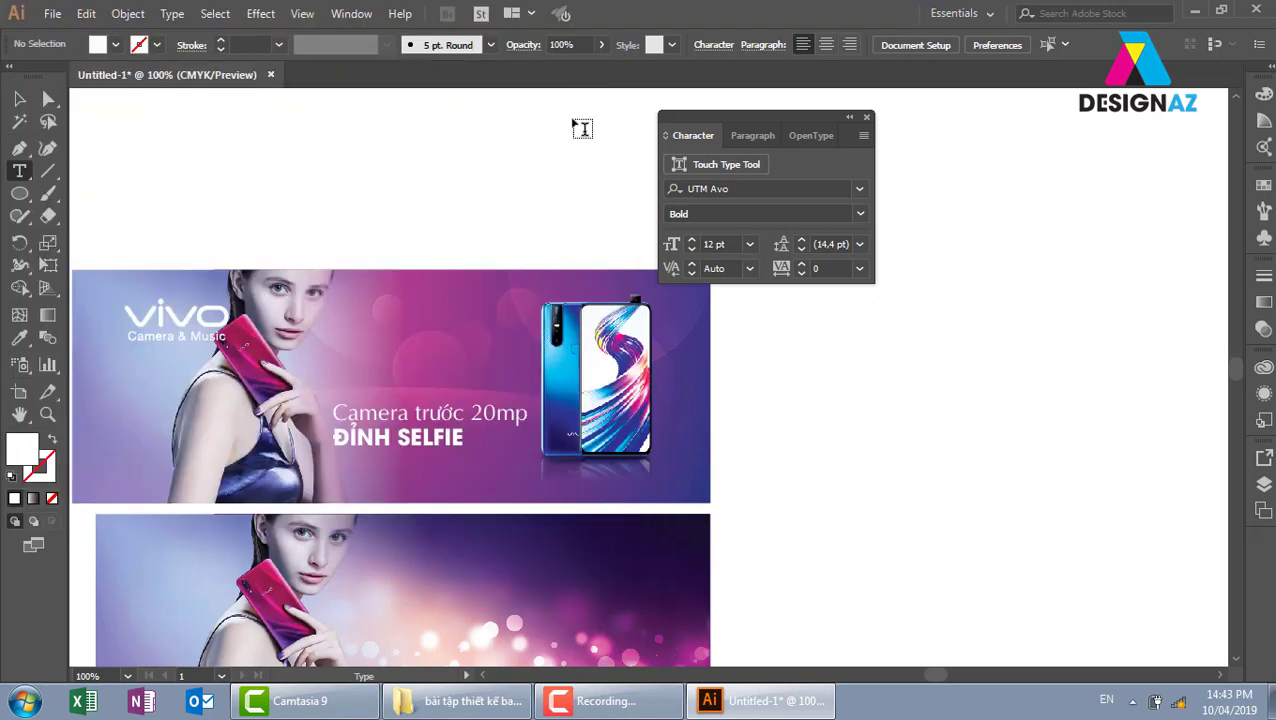
pyautogui.click(616, 17)
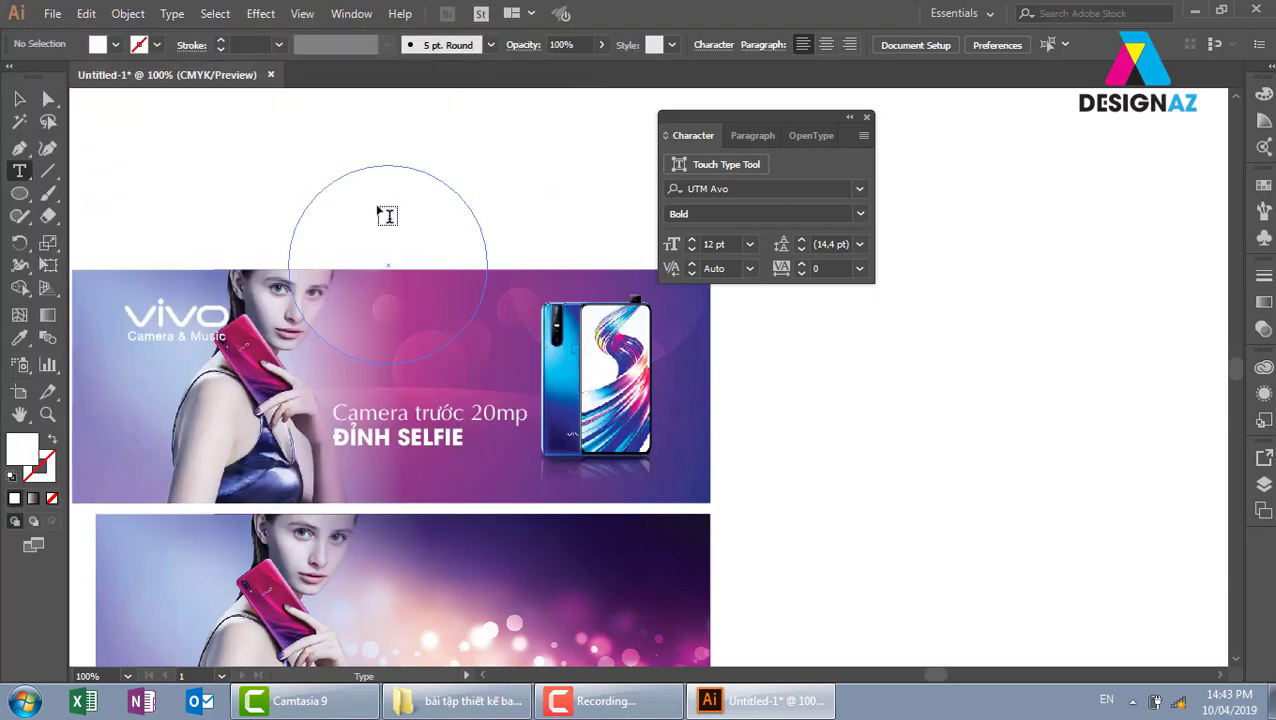
# - Add the V15 headline text, enlarge it to about 90 pt and place it on the banner
pyautogui.click(431, 138)
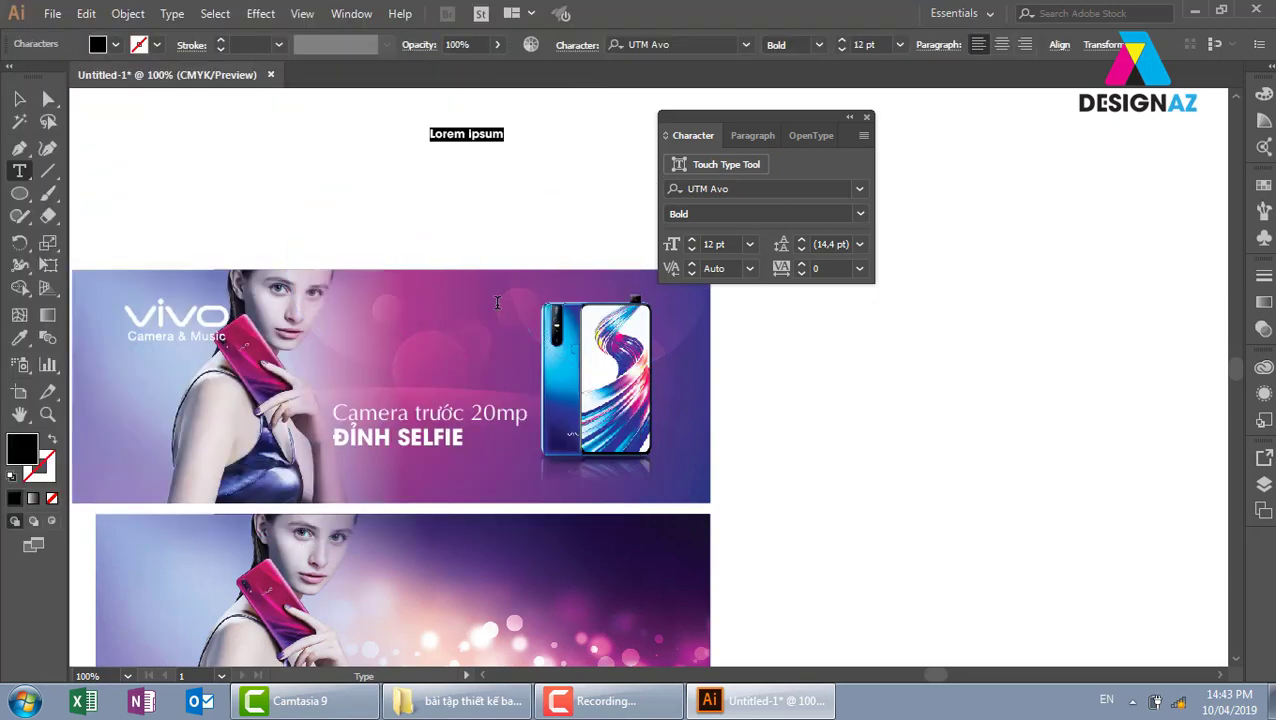
pyautogui.write('v')
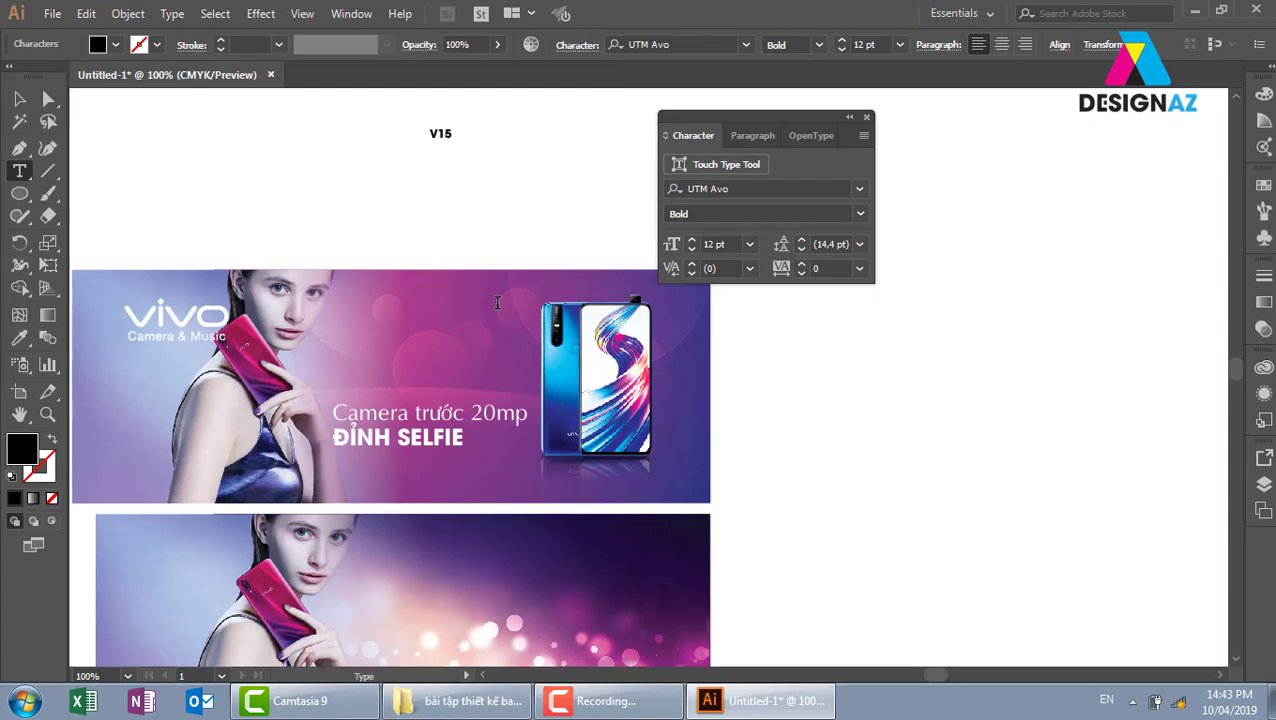
pyautogui.click(19, 99)
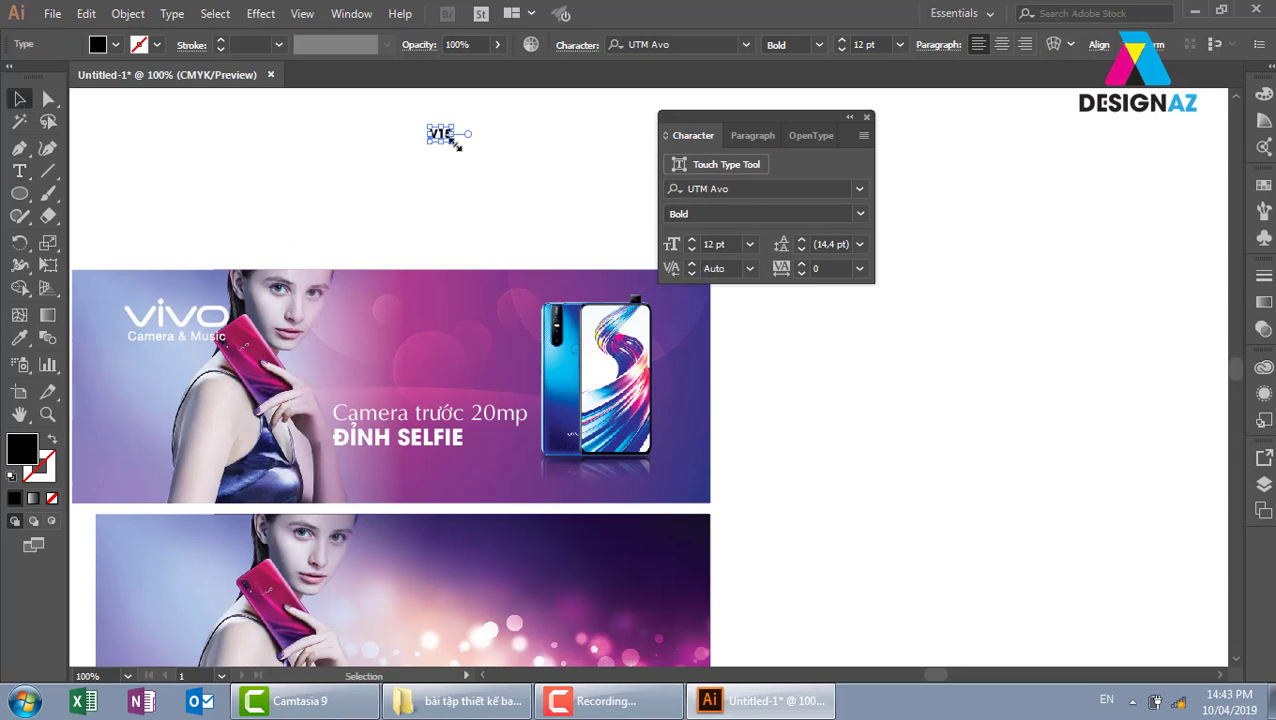
pyautogui.moveTo(455, 145); pyautogui.dragTo(596, 231)
pyautogui.moveTo(535, 199)
pyautogui.mouseDown()
pyautogui.moveTo(459, 400)
pyautogui.moveTo(418, 378)
pyautogui.mouseUp()
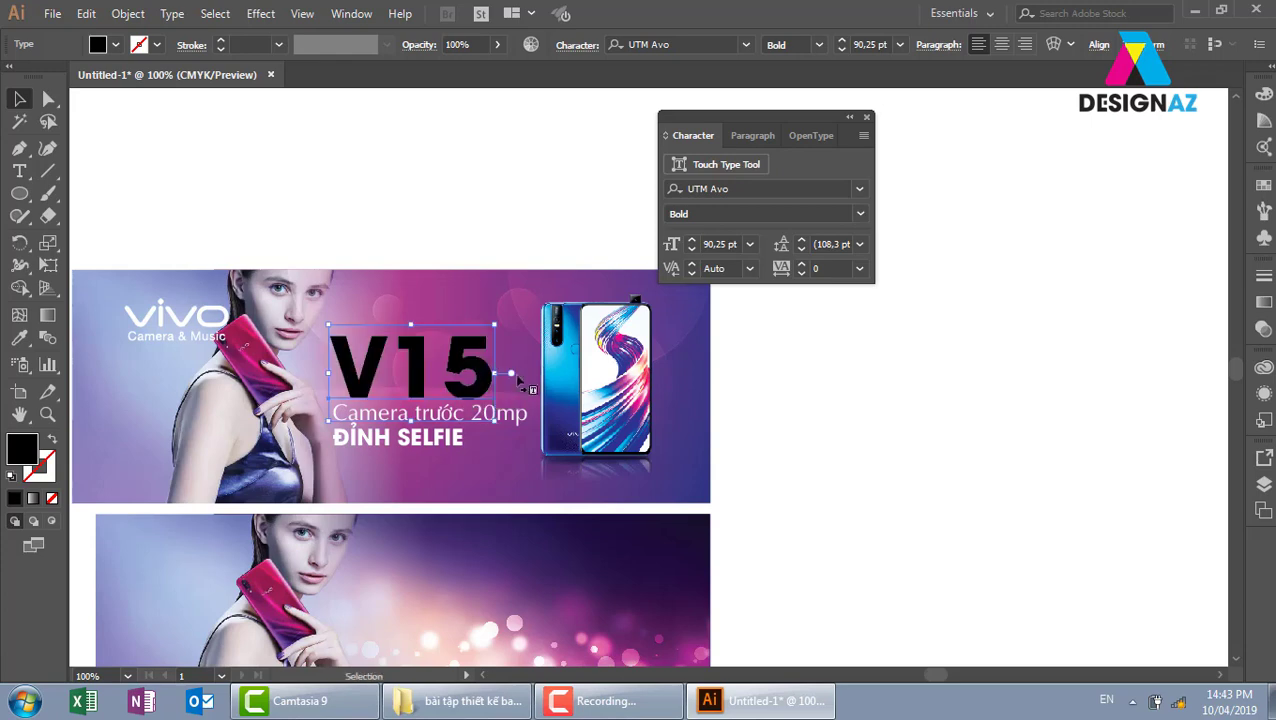
# - Fill the V15 headline with the white swatch
pyautogui.click(849, 398)
pyautogui.click(524, 374)
pyautogui.click(1262, 186)
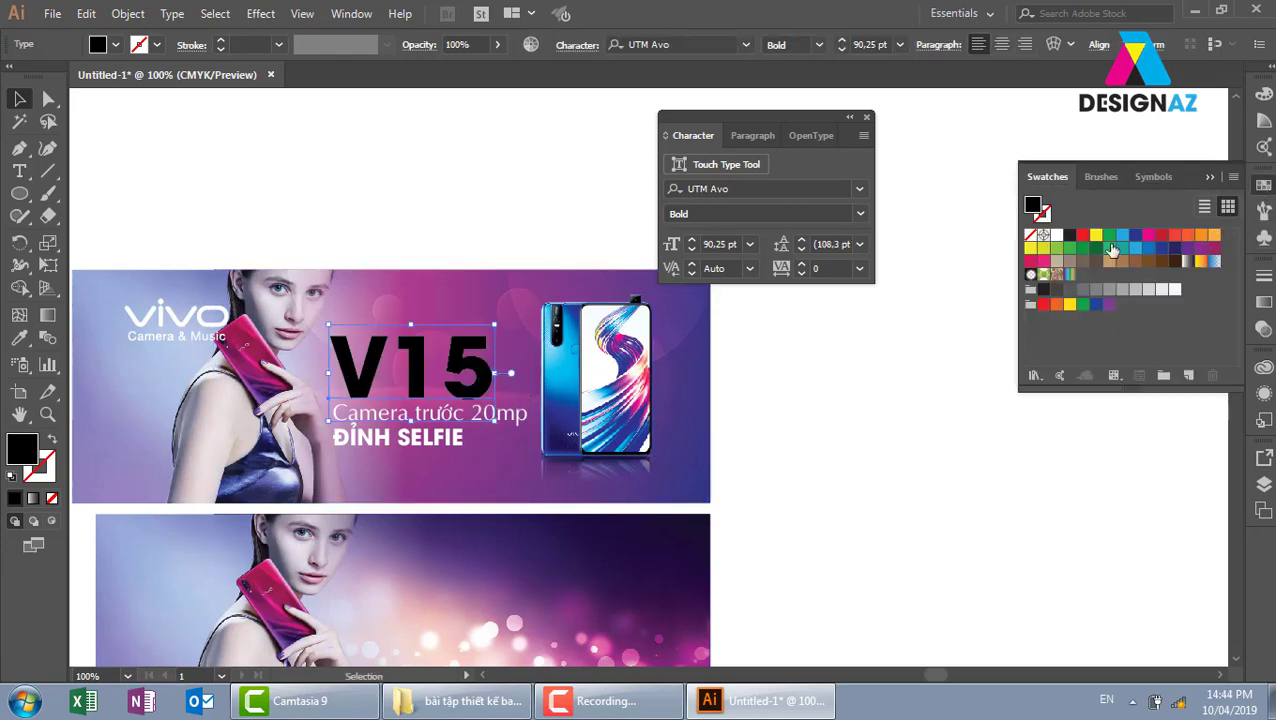
pyautogui.click(1057, 236)
pyautogui.click(849, 470)
pyautogui.hscroll(-3, 874, 454)
# - Close the Character and Swatches panels and adjust V15's tracking with Alt+arrow keys
pyautogui.press('z')
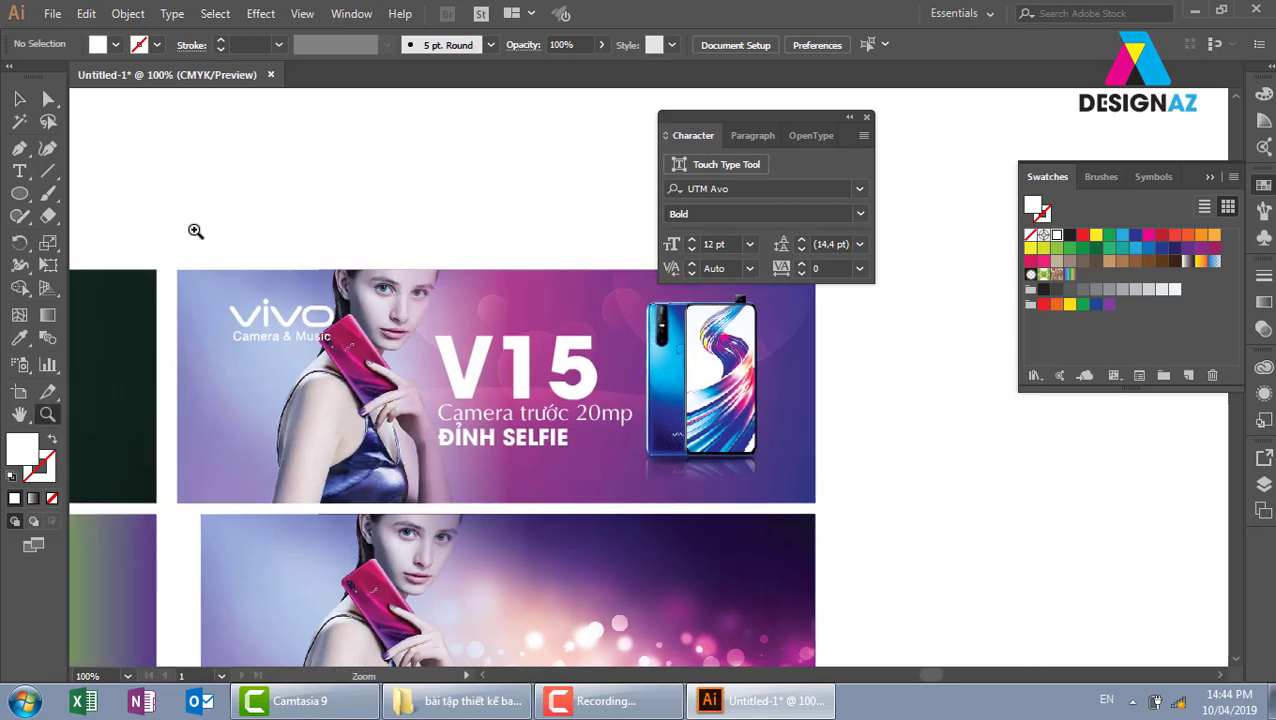
pyautogui.moveTo(195, 231); pyautogui.dragTo(889, 533)
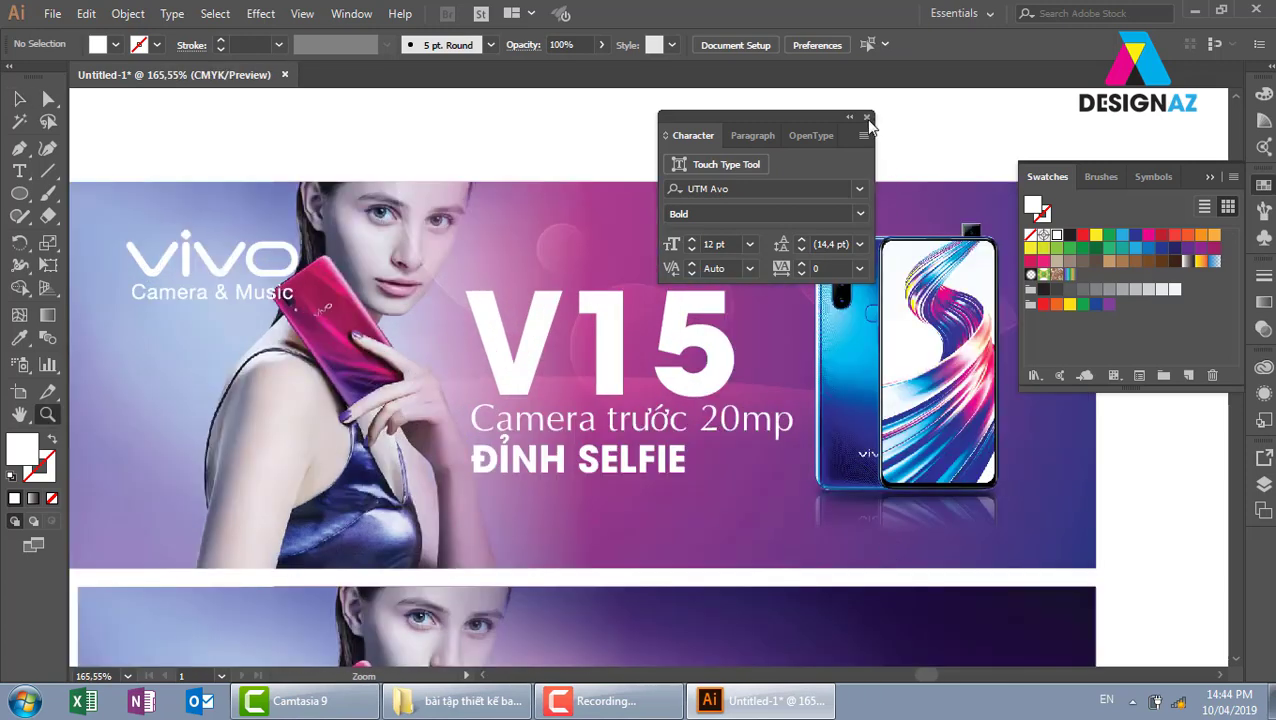
pyautogui.click(866, 117)
pyautogui.click(1262, 186)
pyautogui.click(19, 99)
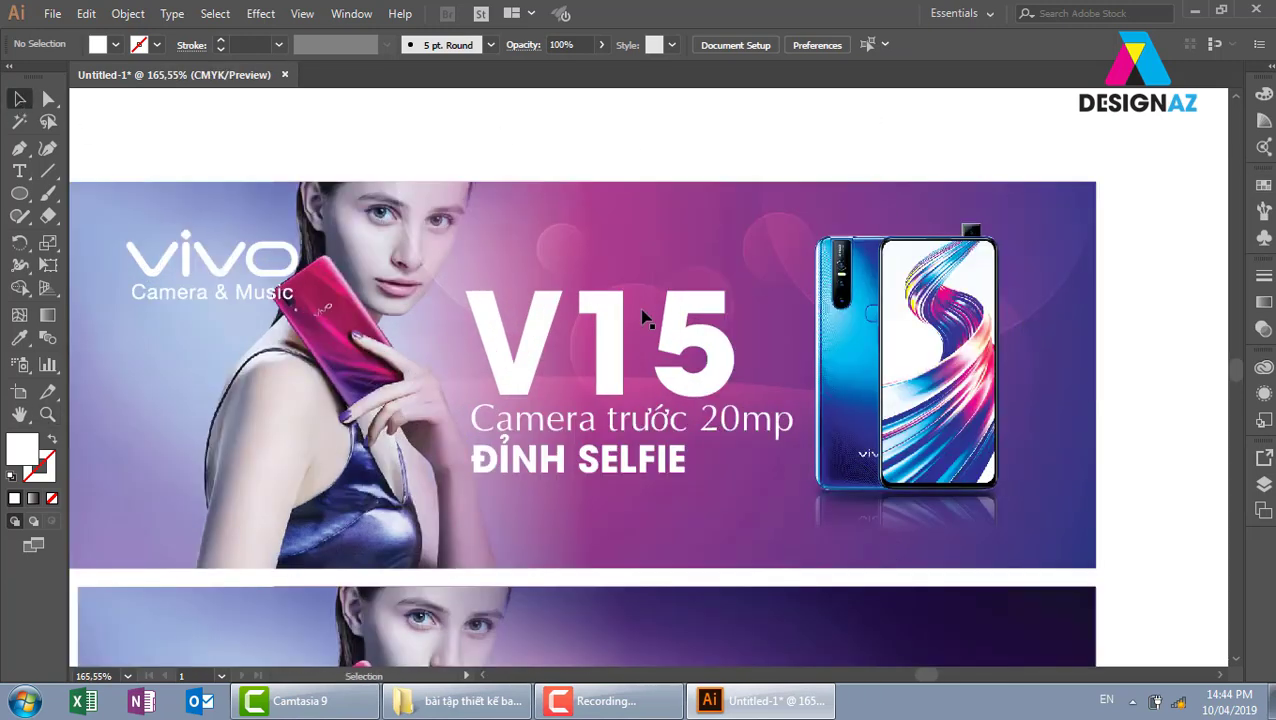
pyautogui.click(624, 366)
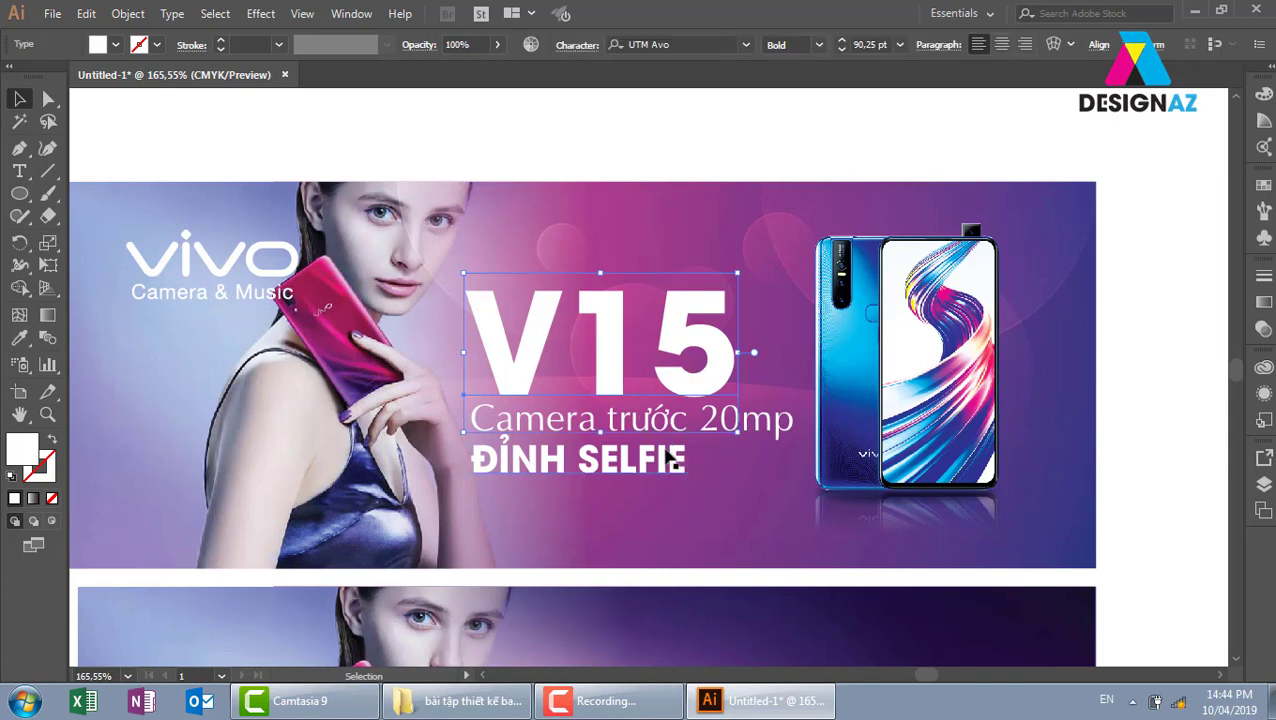
pyautogui.hotkey('alt', 'Left')
pyautogui.hotkey('alt', 'Left')
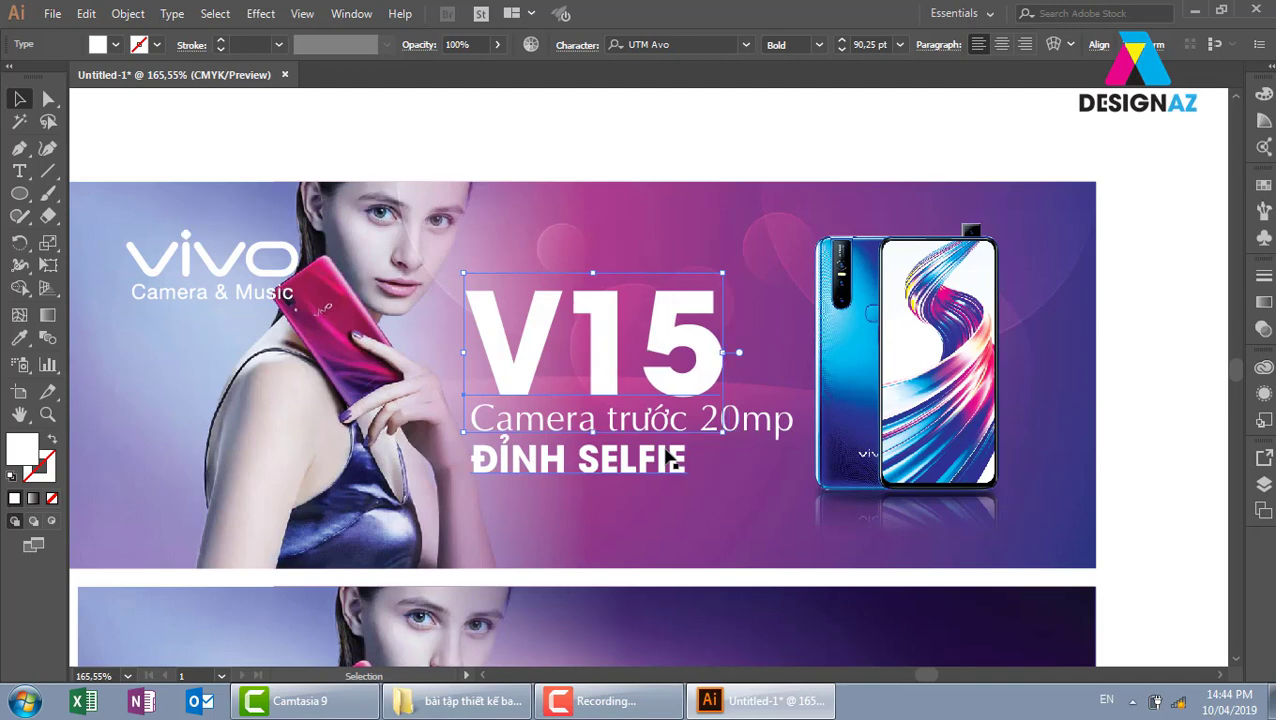
pyautogui.hotkey('alt', 'Left')
pyautogui.hotkey('alt', 'Left')
pyautogui.hotkey('alt', 'Left')
pyautogui.hotkey('alt', 'Left')
pyautogui.hotkey('alt', 'Left')
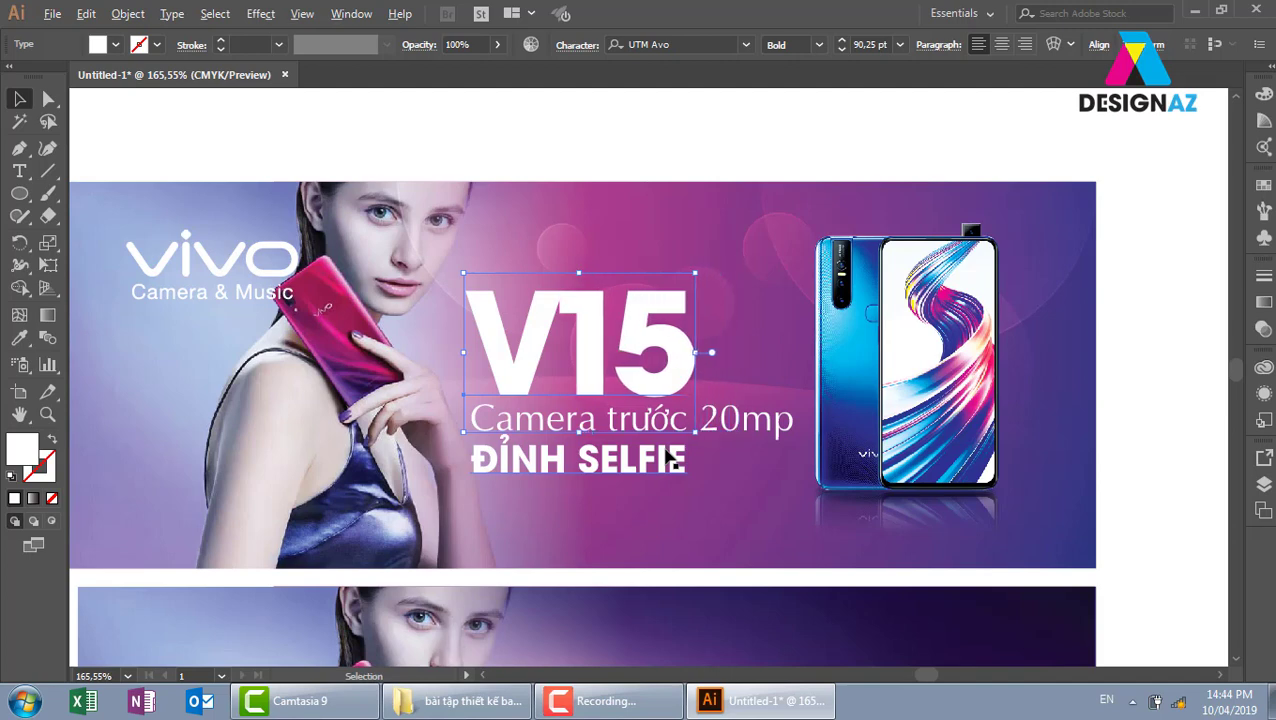
pyautogui.hotkey('alt', 'Right')
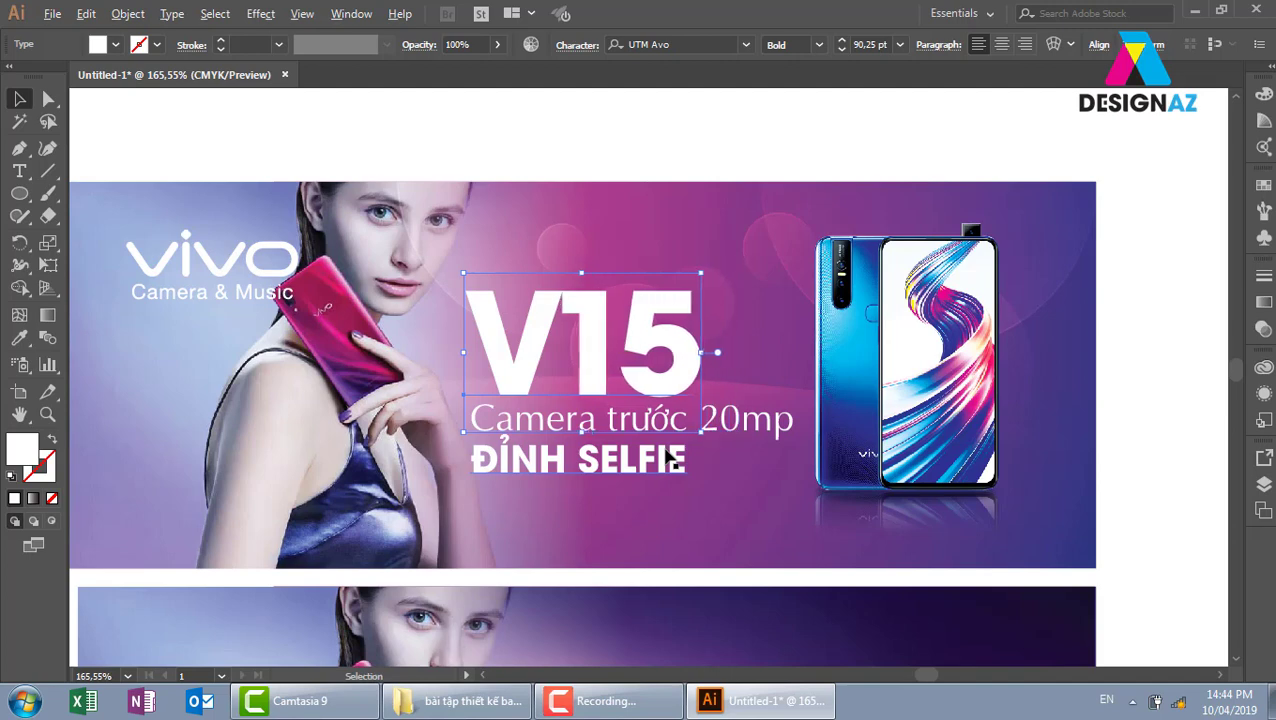
pyautogui.hotkey('alt', 'Right')
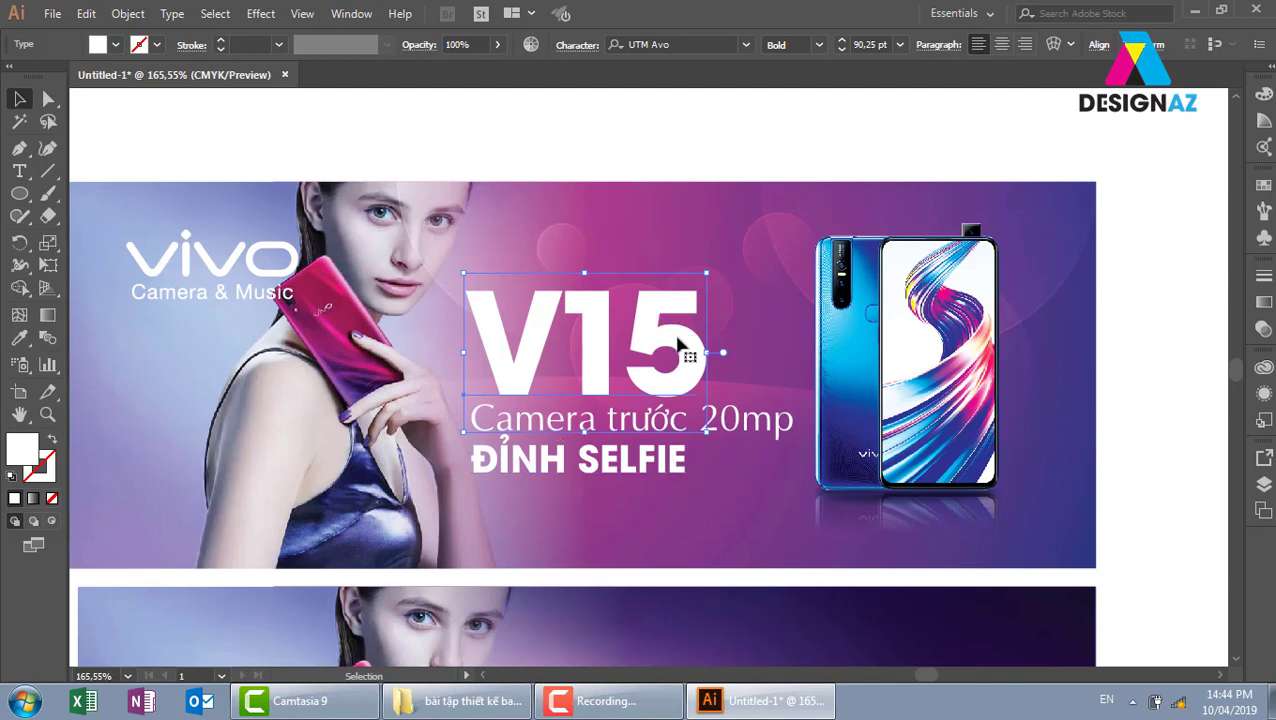
# - Pull the 5 closer to the 1 using the Touch Type Tool
pyautogui.click(20, 172)
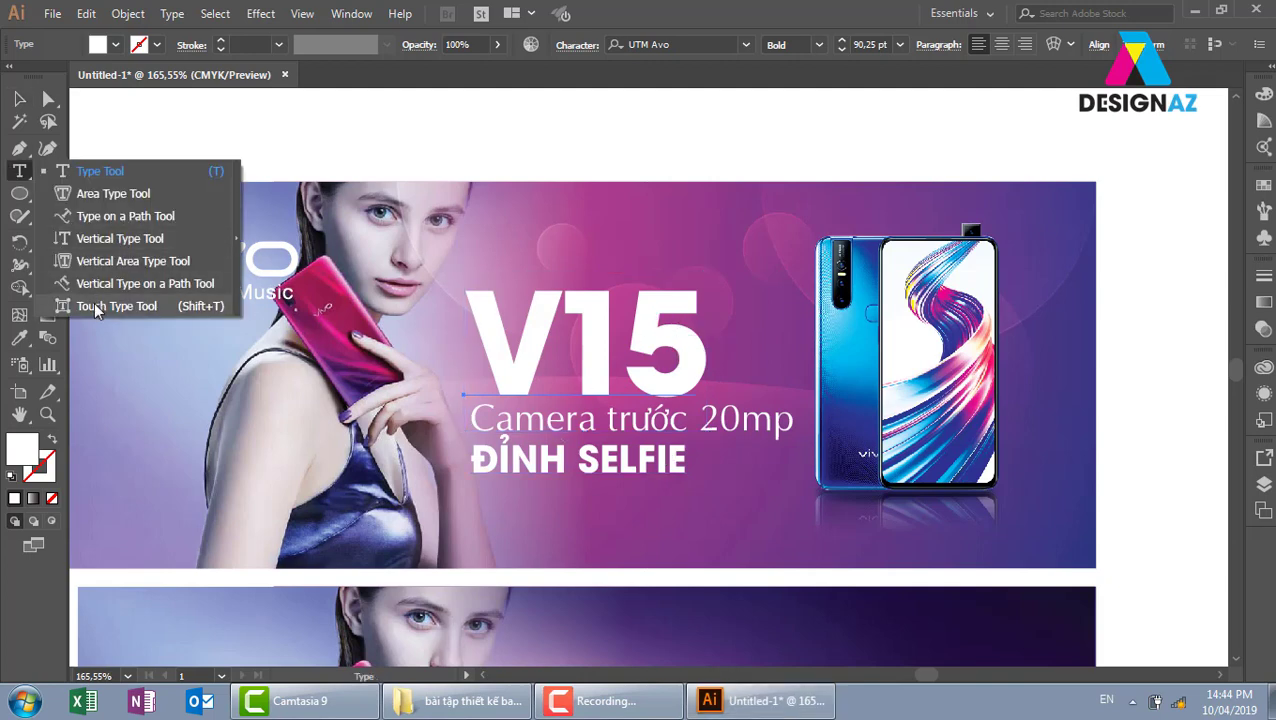
pyautogui.moveTo(20, 172); pyautogui.dragTo(94, 302)
pyautogui.click(683, 357)
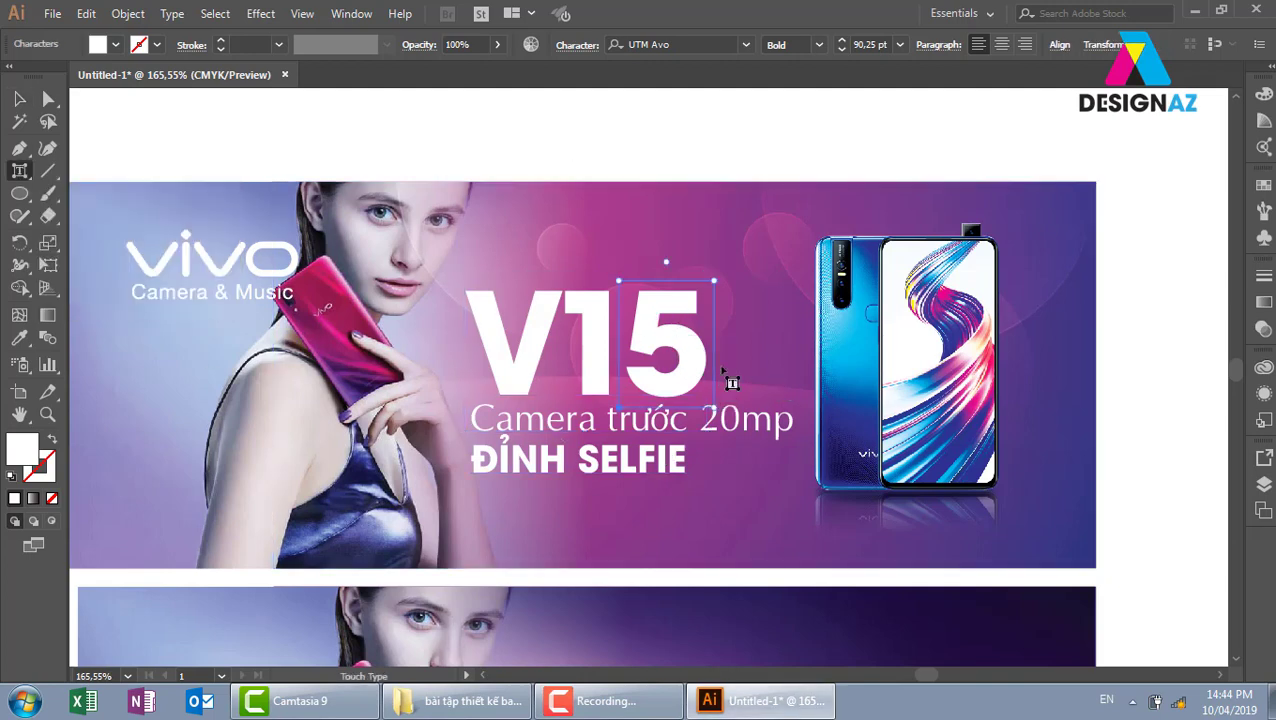
pyautogui.press('Left')
pyautogui.press('Left')
pyautogui.press('Left')
pyautogui.press('Left')
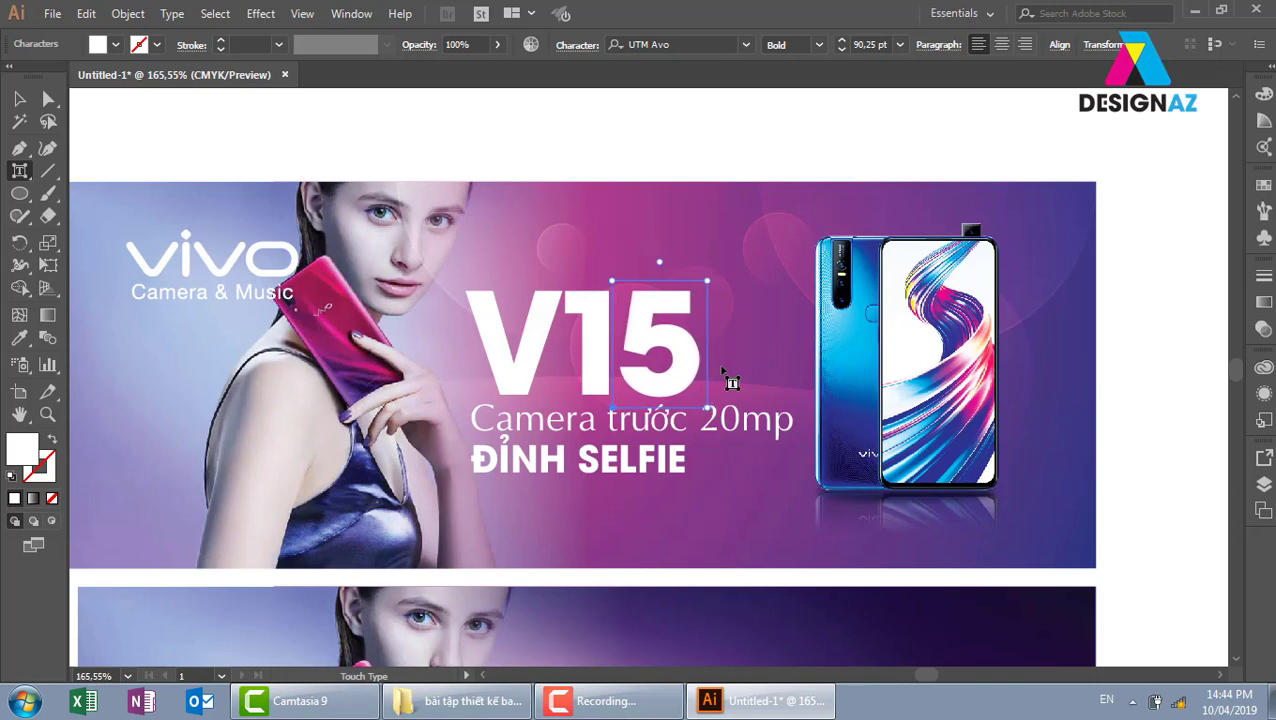
pyautogui.press('Left')
pyautogui.press('Left')
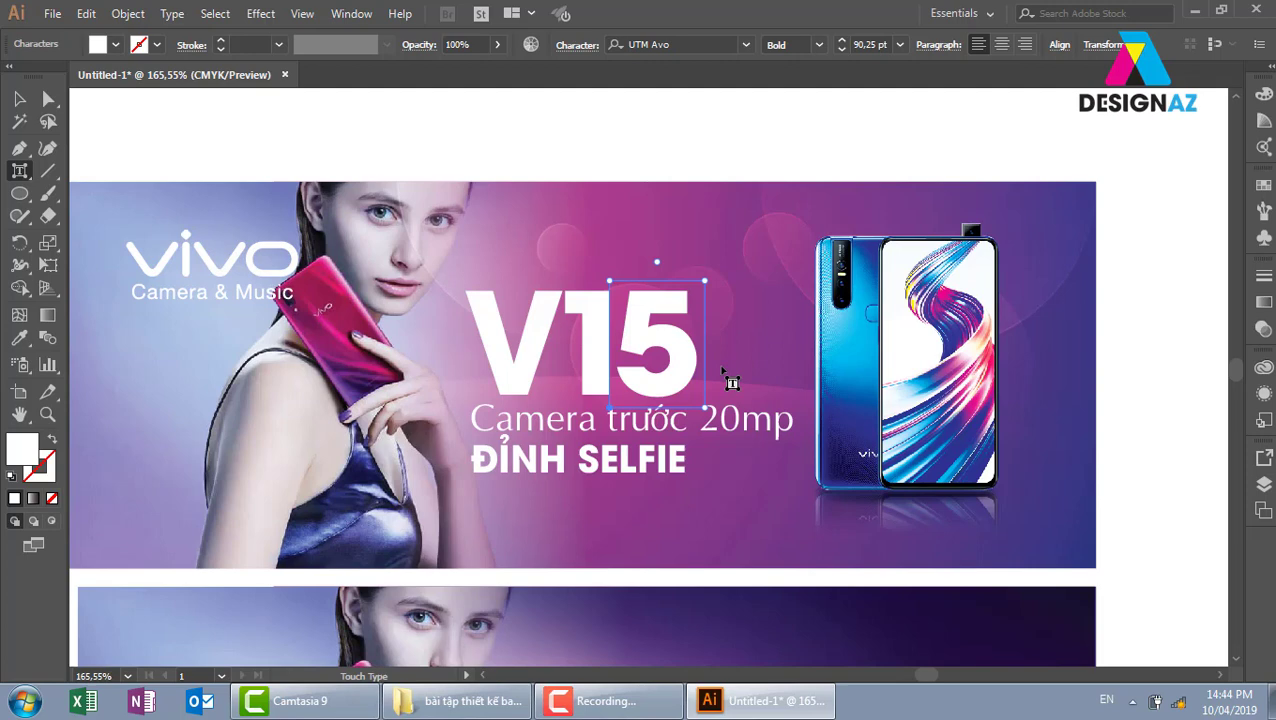
pyautogui.press('Left')
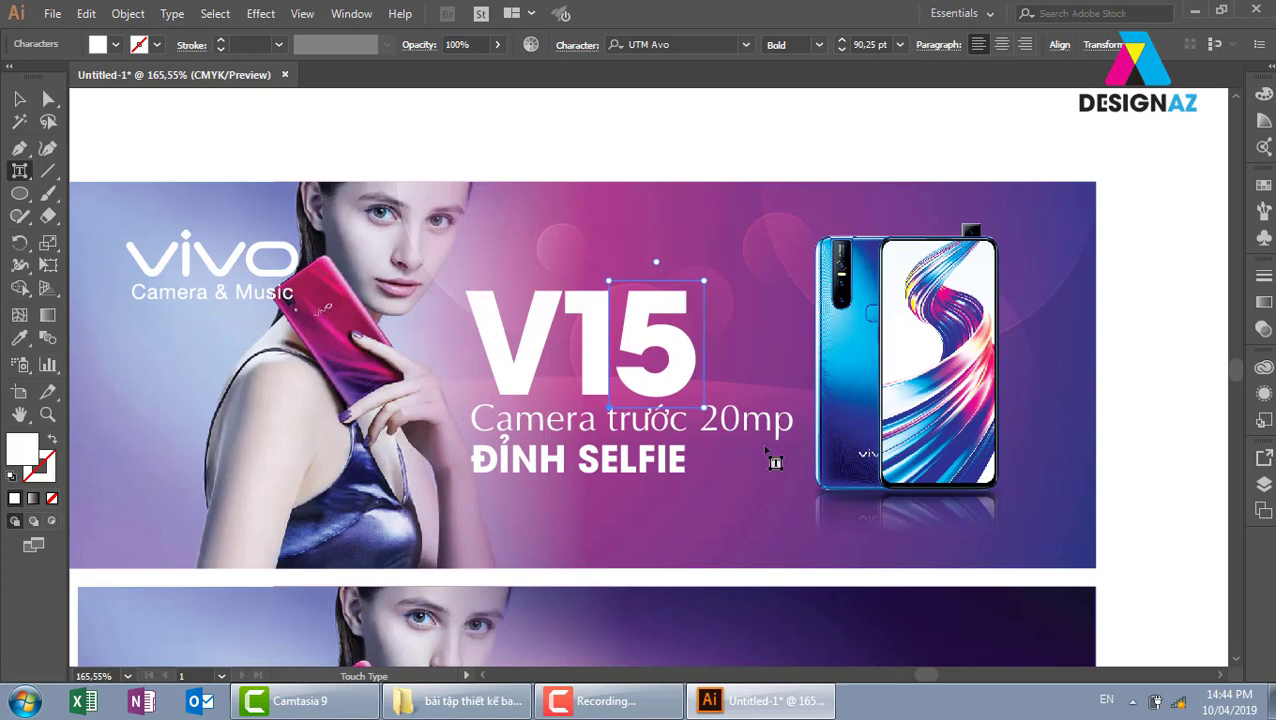
pyautogui.click(19, 98)
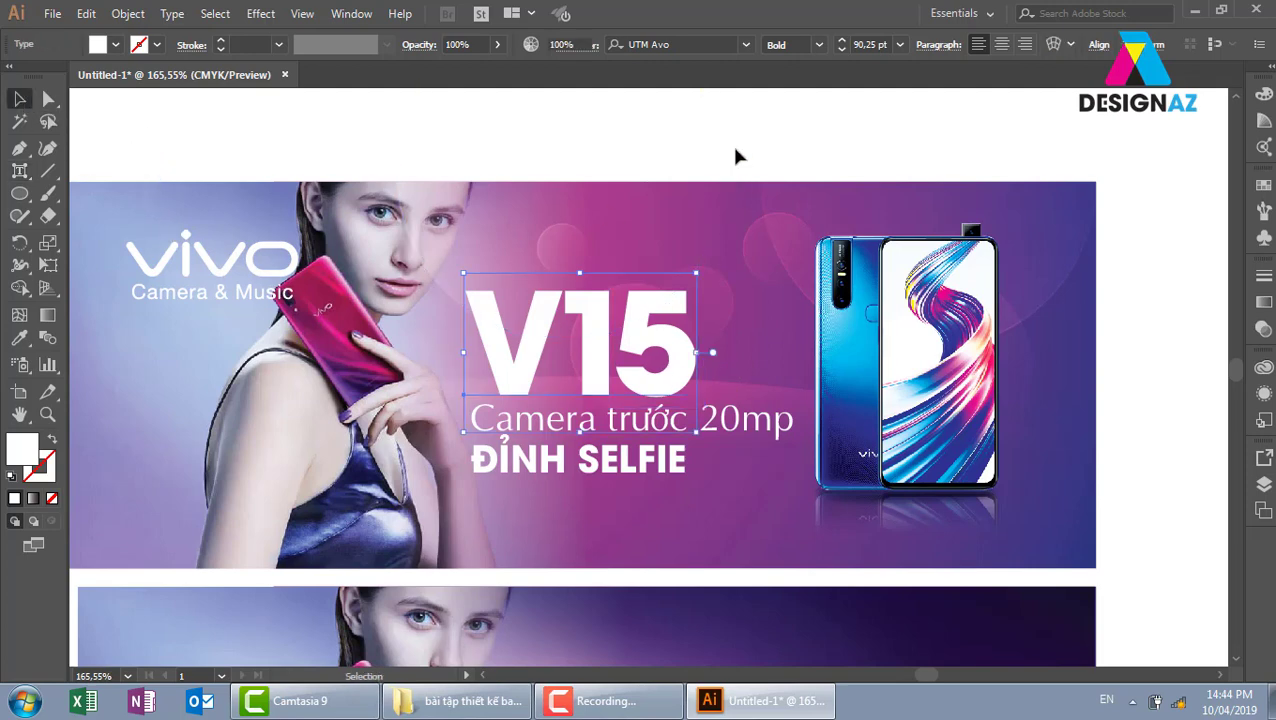
# - Reposition ĐỈNH SELFIE beneath 'Camera trước 20mp' with arrow-key nudges
pyautogui.click(735, 157)
pyautogui.moveTo(683, 362); pyautogui.dragTo(711, 355)
pyautogui.moveTo(675, 470); pyautogui.dragTo(714, 470)
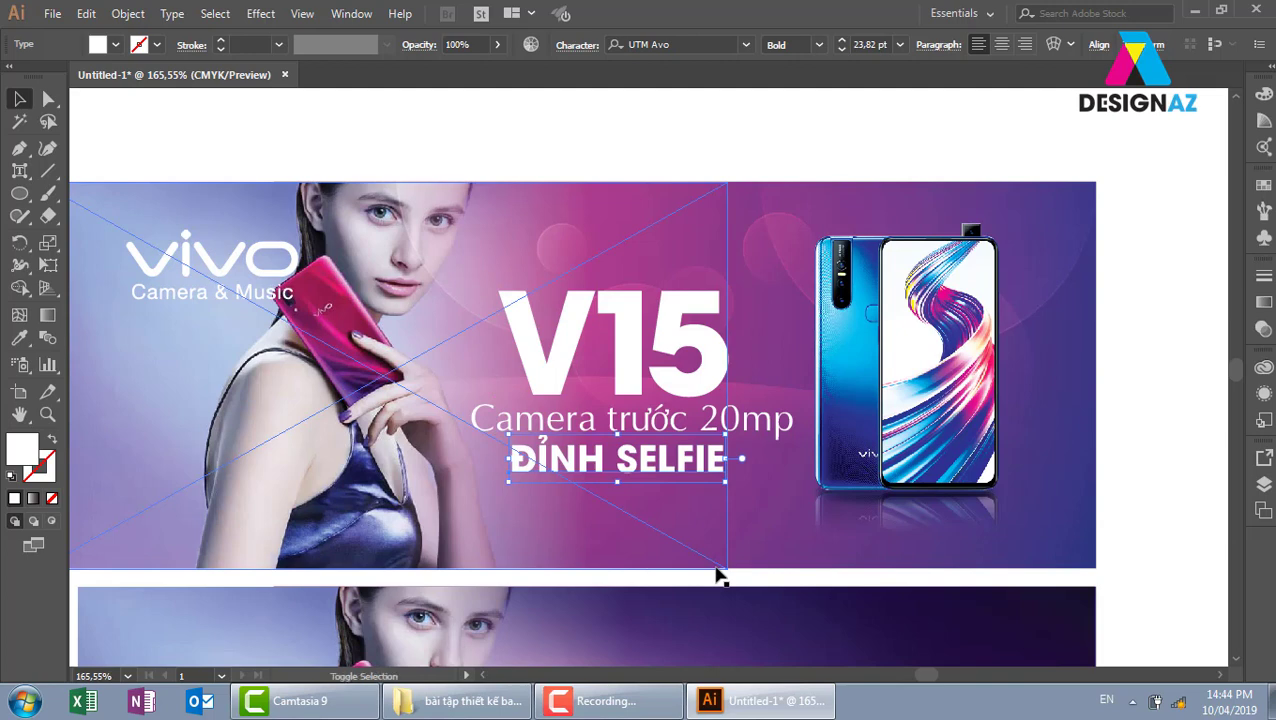
pyautogui.press('Right')
pyautogui.press('Right')
pyautogui.press('Right')
pyautogui.press('Right')
pyautogui.press('Right')
pyautogui.press('Right')
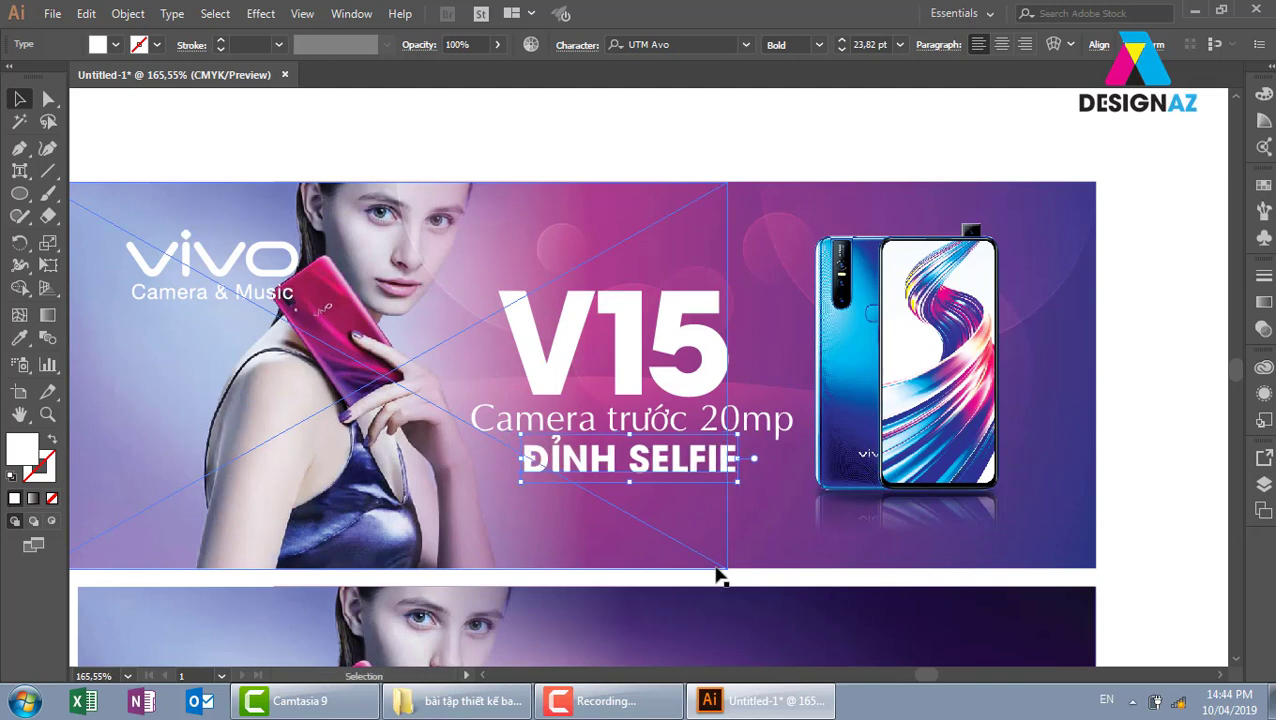
pyautogui.press('Right')
pyautogui.press('Right')
pyautogui.press('Right')
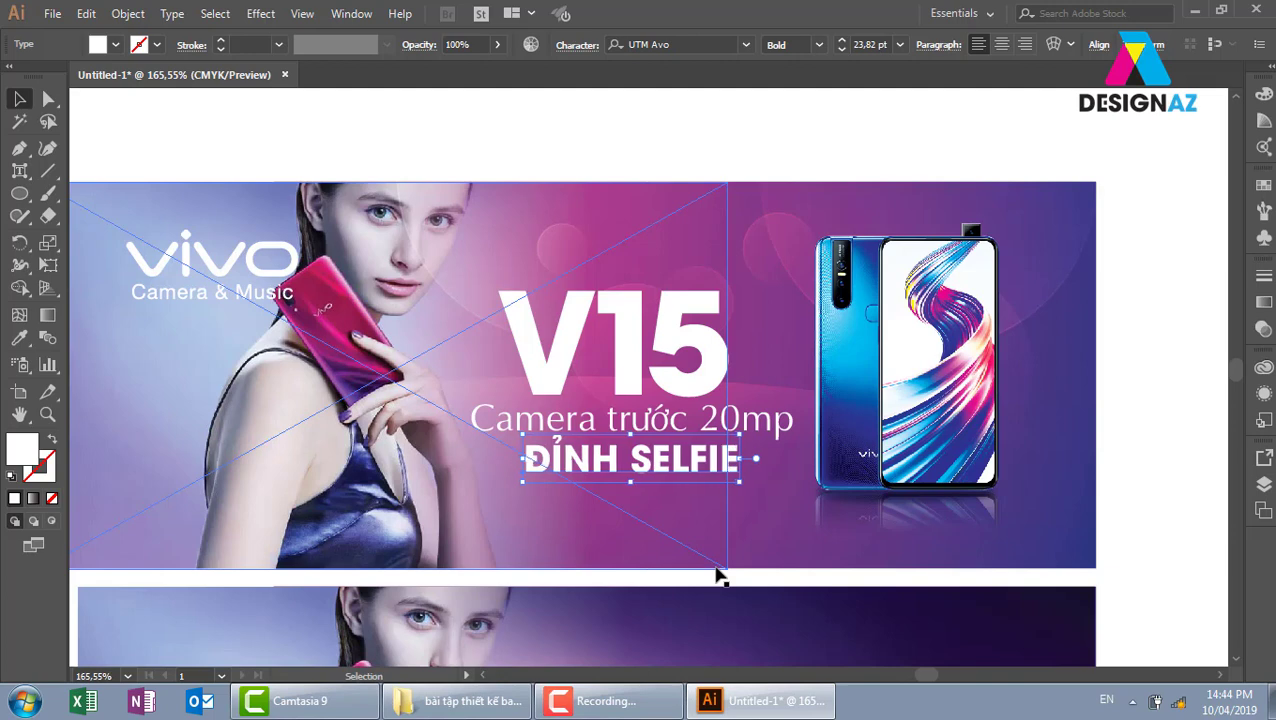
pyautogui.press('Right')
pyautogui.press('Right')
pyautogui.press('Right')
pyautogui.press('Right')
pyautogui.press('Right')
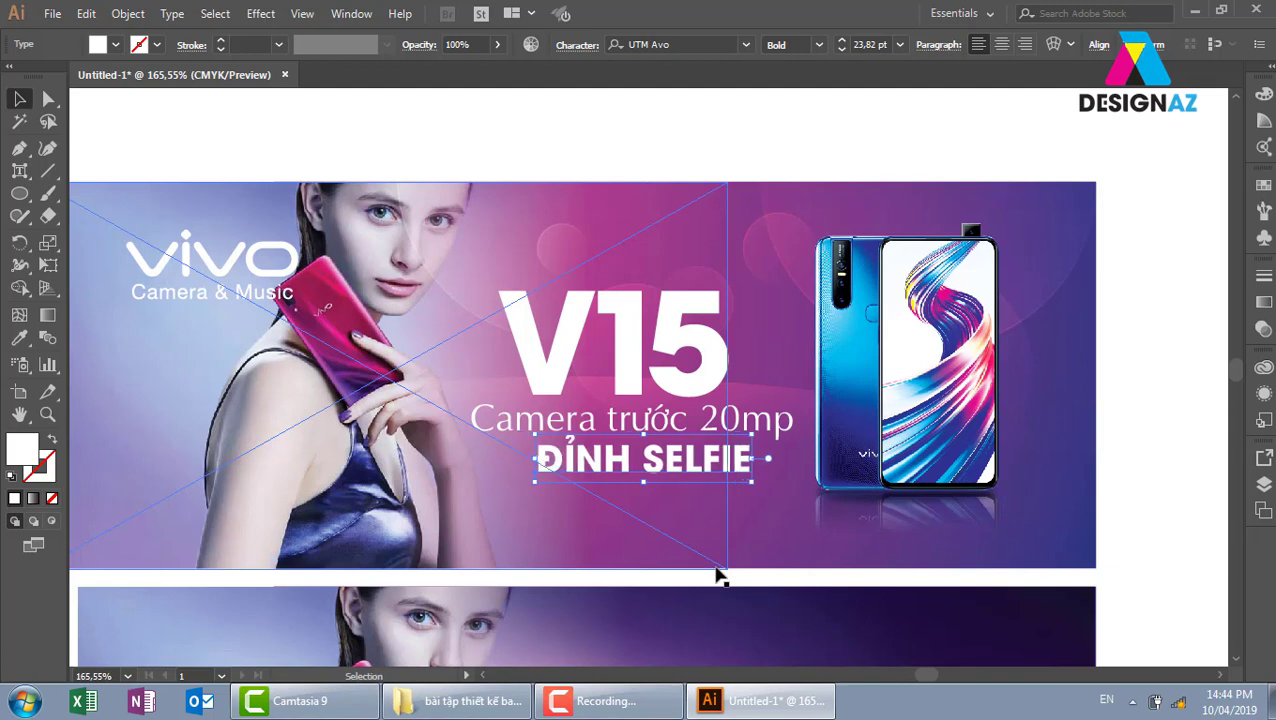
pyautogui.press('Right')
pyautogui.press('Left')
pyautogui.press('Left')
pyautogui.press('Left')
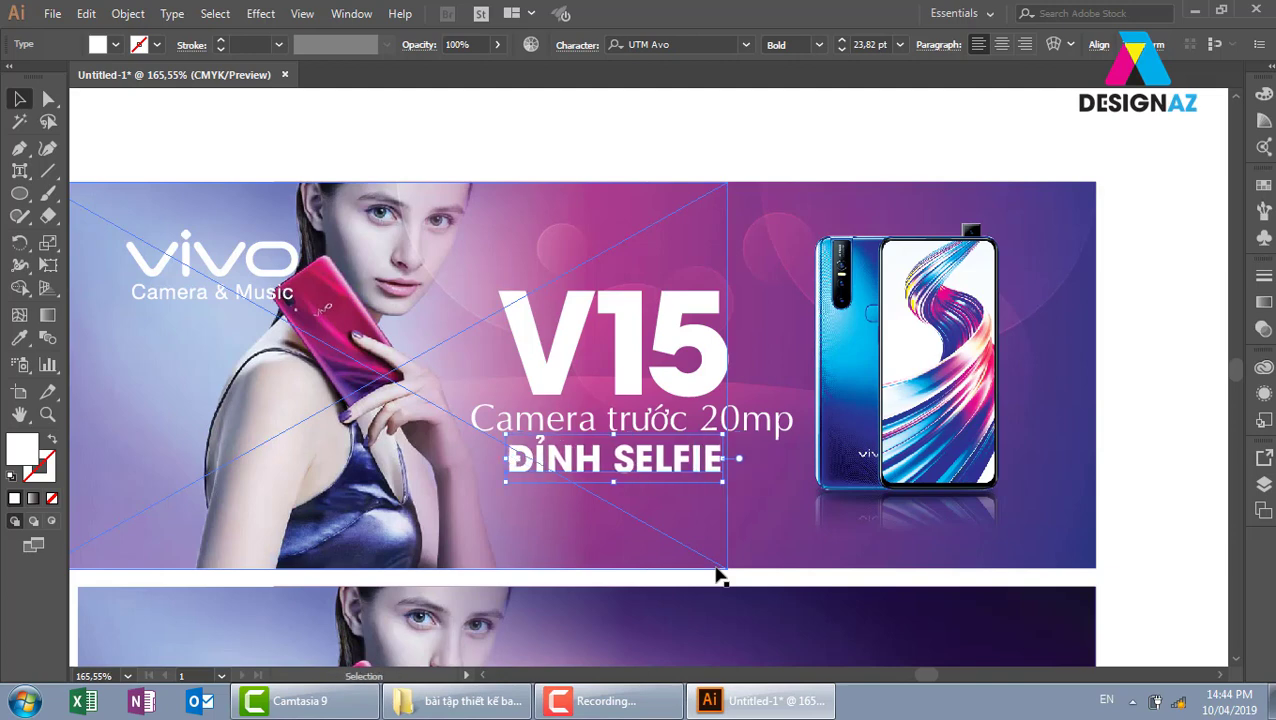
pyautogui.press('Left')
pyautogui.press('Left')
pyautogui.press('Left')
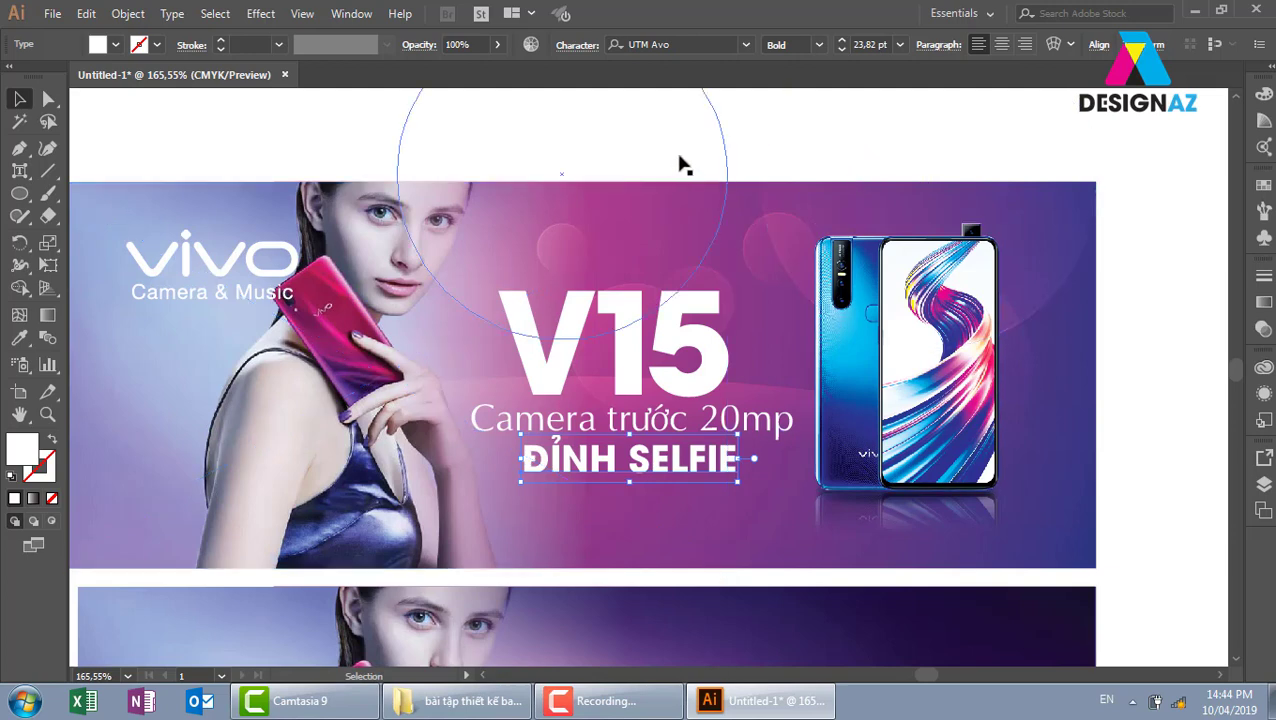
# - Horizontally centre the two caption lines on each other
pyautogui.click(1132, 272)
pyautogui.click(697, 474)
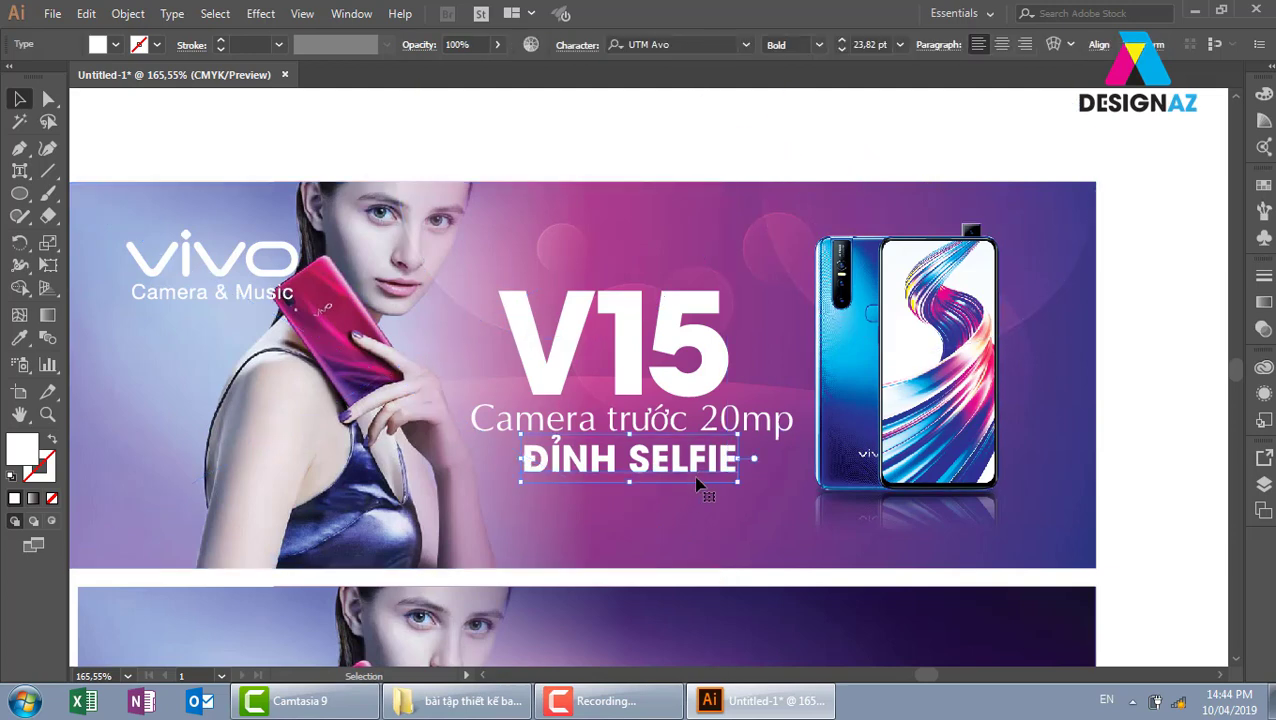
pyautogui.keyDown('shift'); pyautogui.click(776, 430); pyautogui.keyUp('shift')
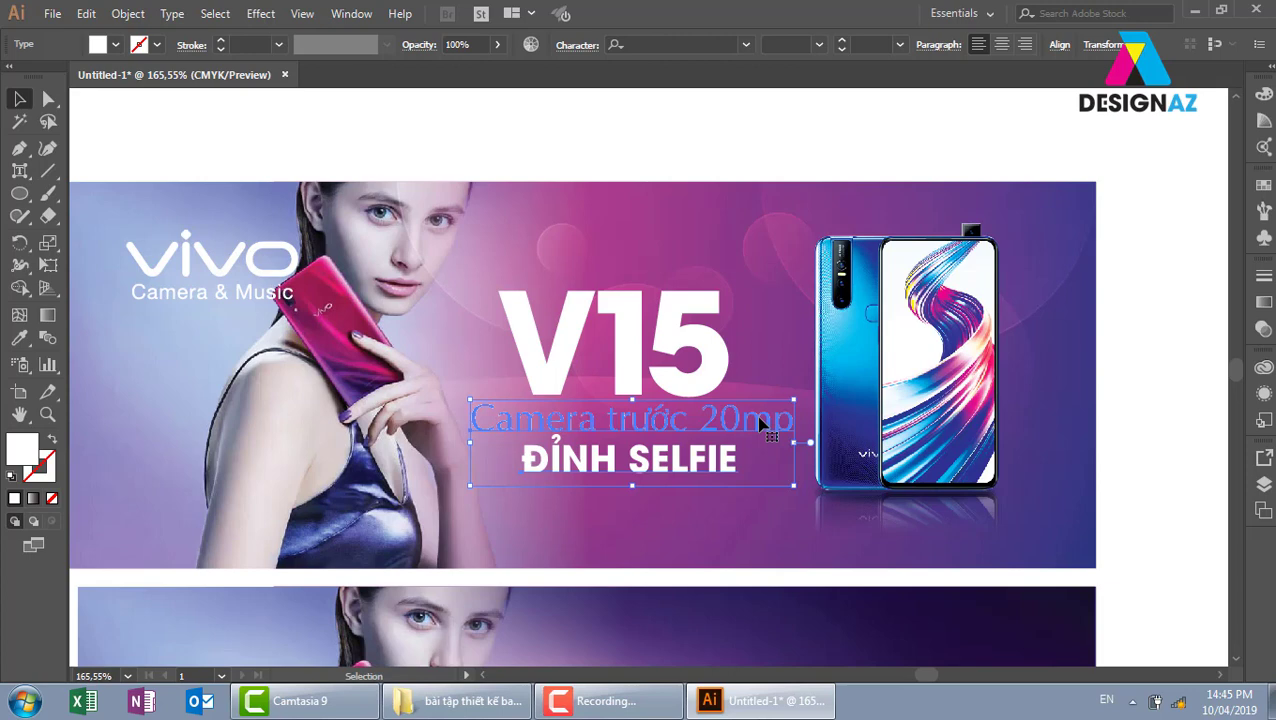
pyautogui.click(1058, 47)
pyautogui.click(901, 97)
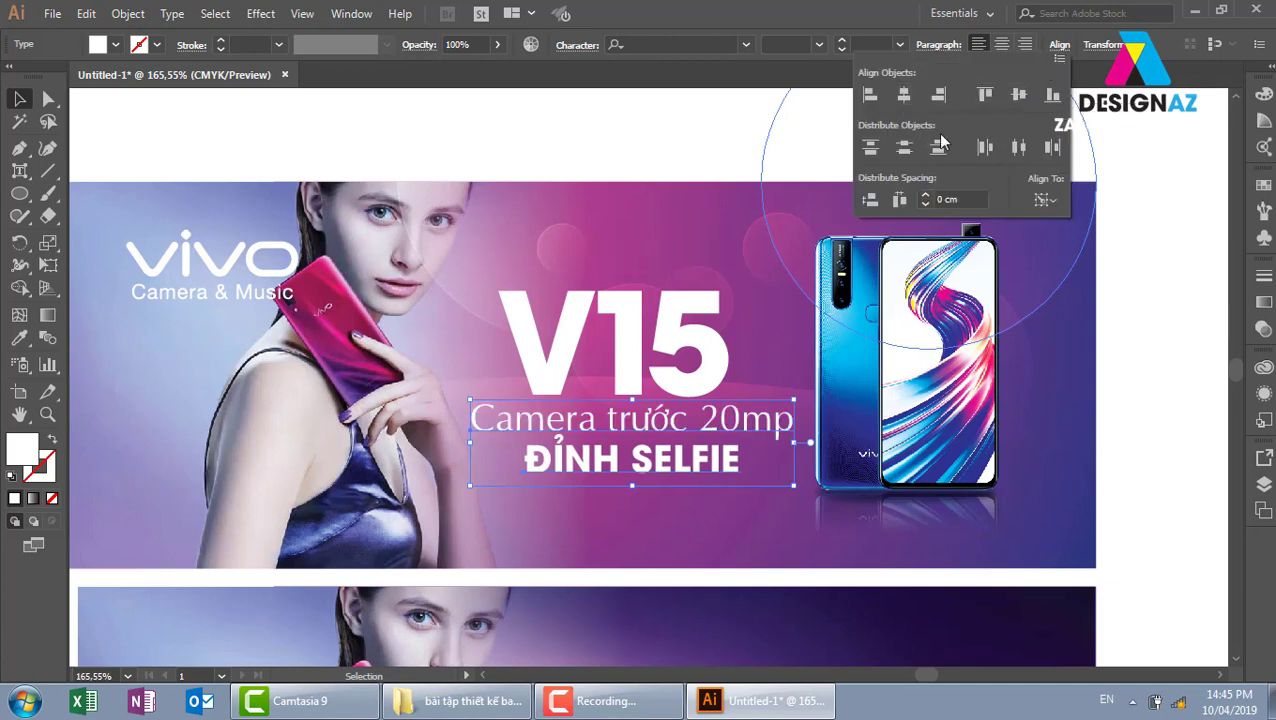
# - Horizontally centre the V15 headline over both caption lines
pyautogui.click(717, 368)
pyautogui.keyDown('shift'); pyautogui.click(767, 430); pyautogui.keyUp('shift')
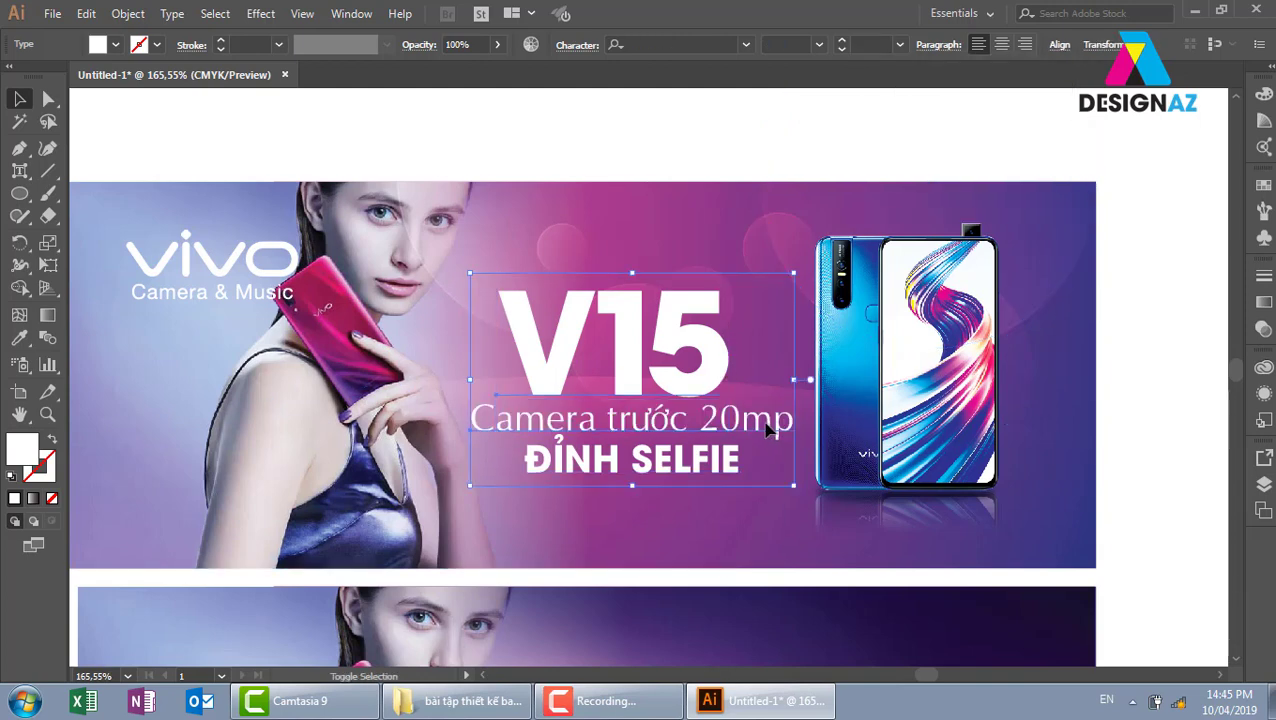
pyautogui.click(1059, 44)
pyautogui.click(907, 103)
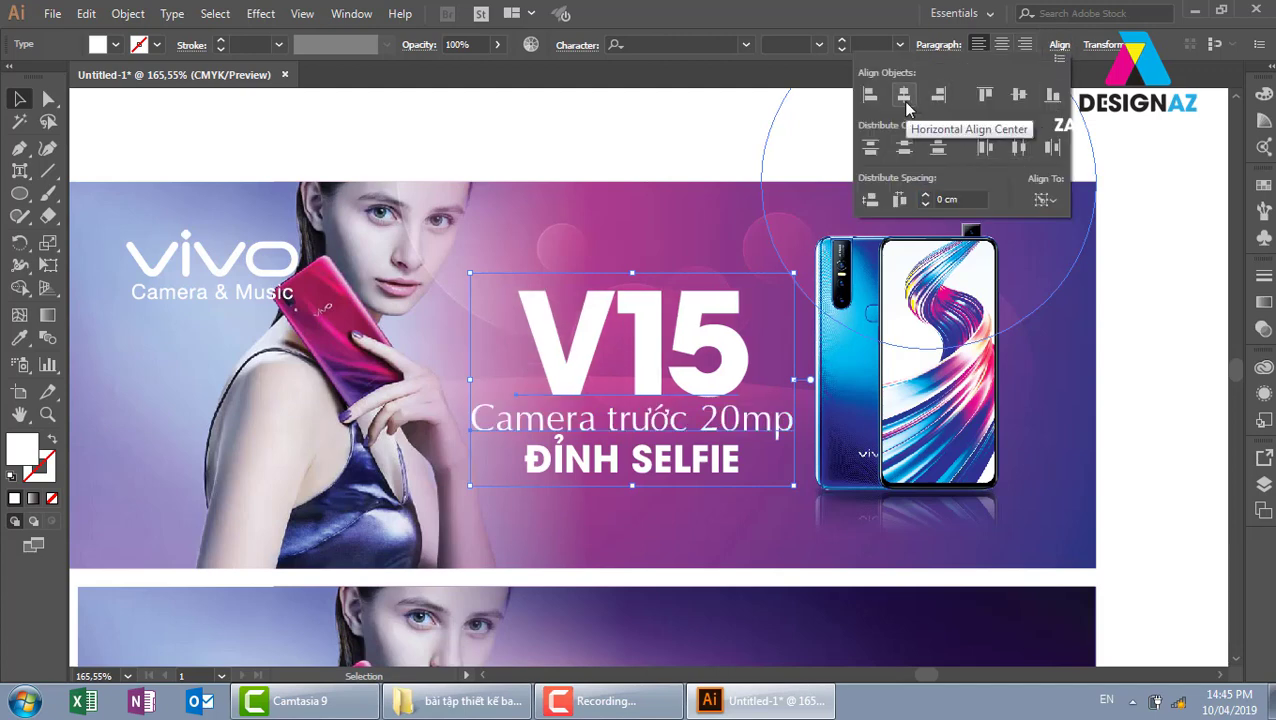
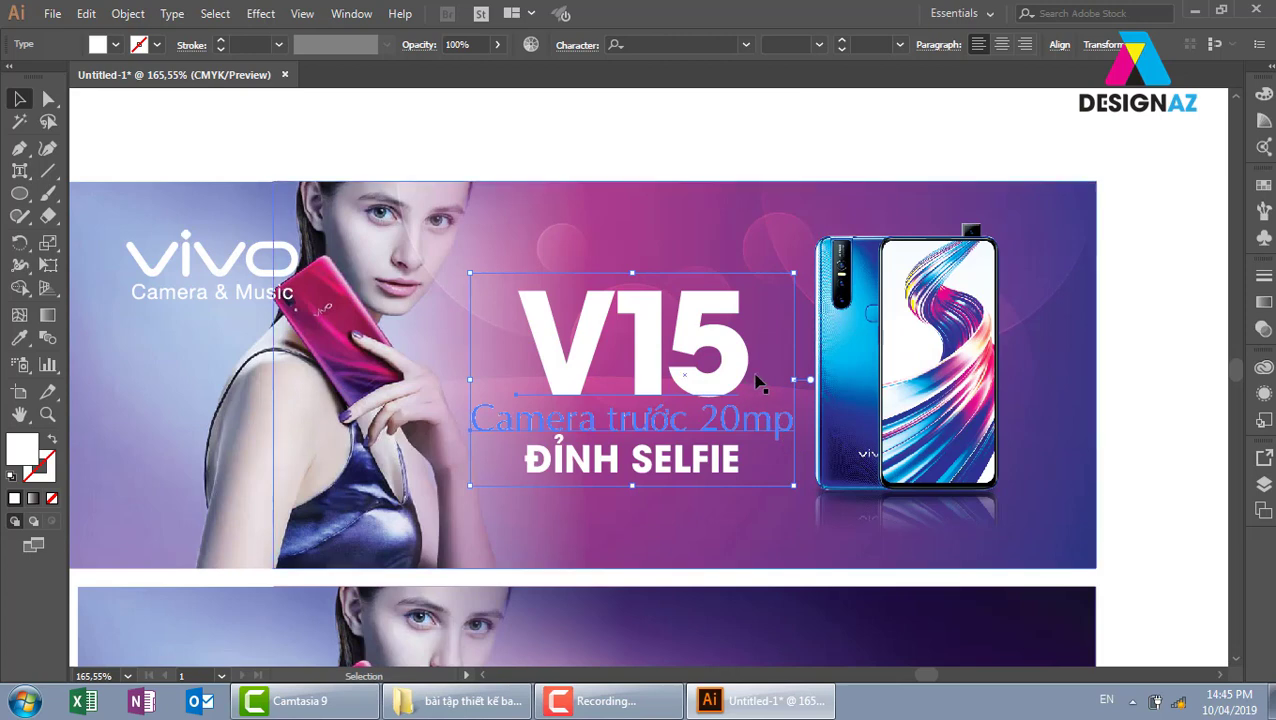
# - Scale down the V15 headline and subtitle block and move it left
pyautogui.click(1162, 353)
pyautogui.moveTo(1013, 469); pyautogui.dragTo(969, 441)
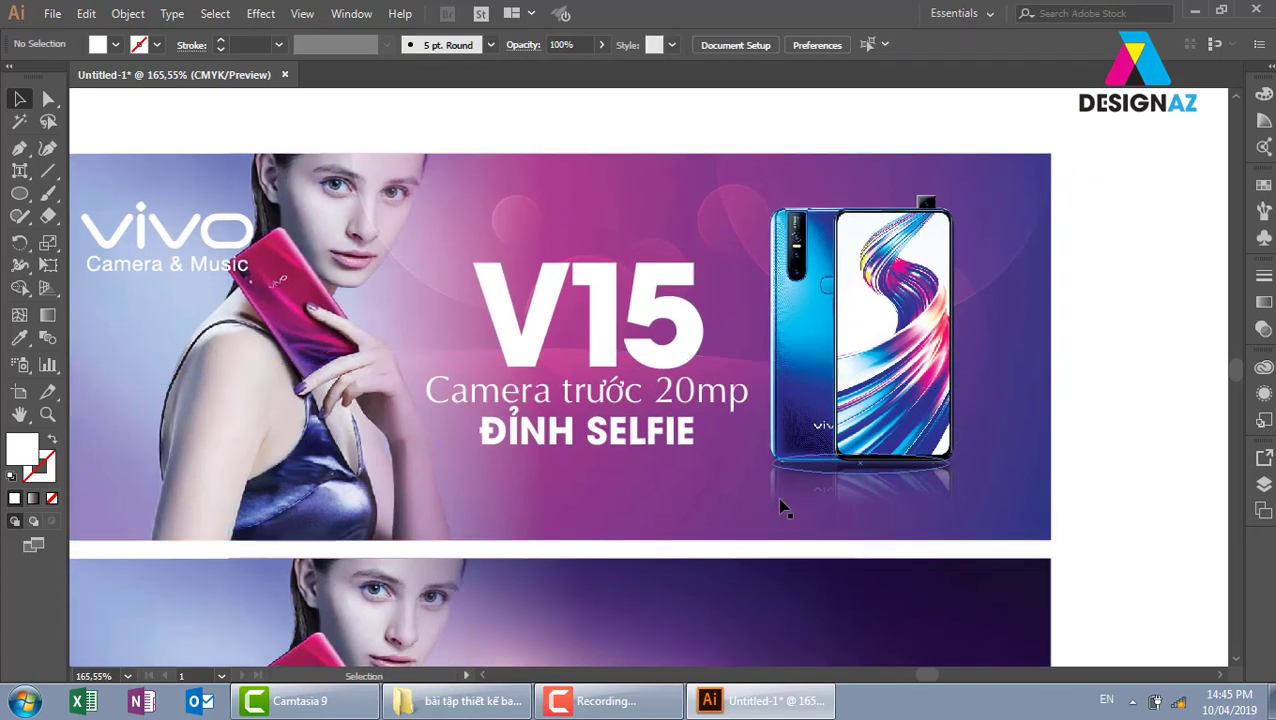
pyautogui.click(696, 348)
pyautogui.click(696, 375)
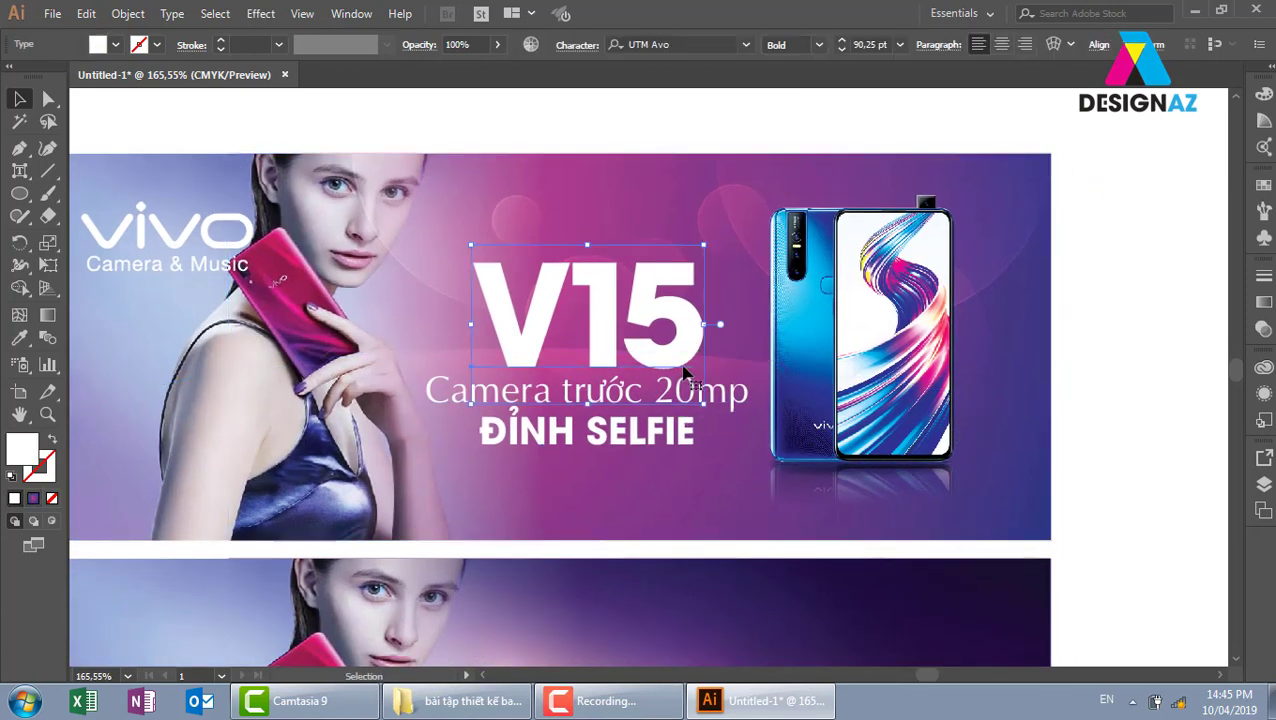
pyautogui.keyDown('shift'); pyautogui.click(684, 450); pyautogui.keyUp('shift')
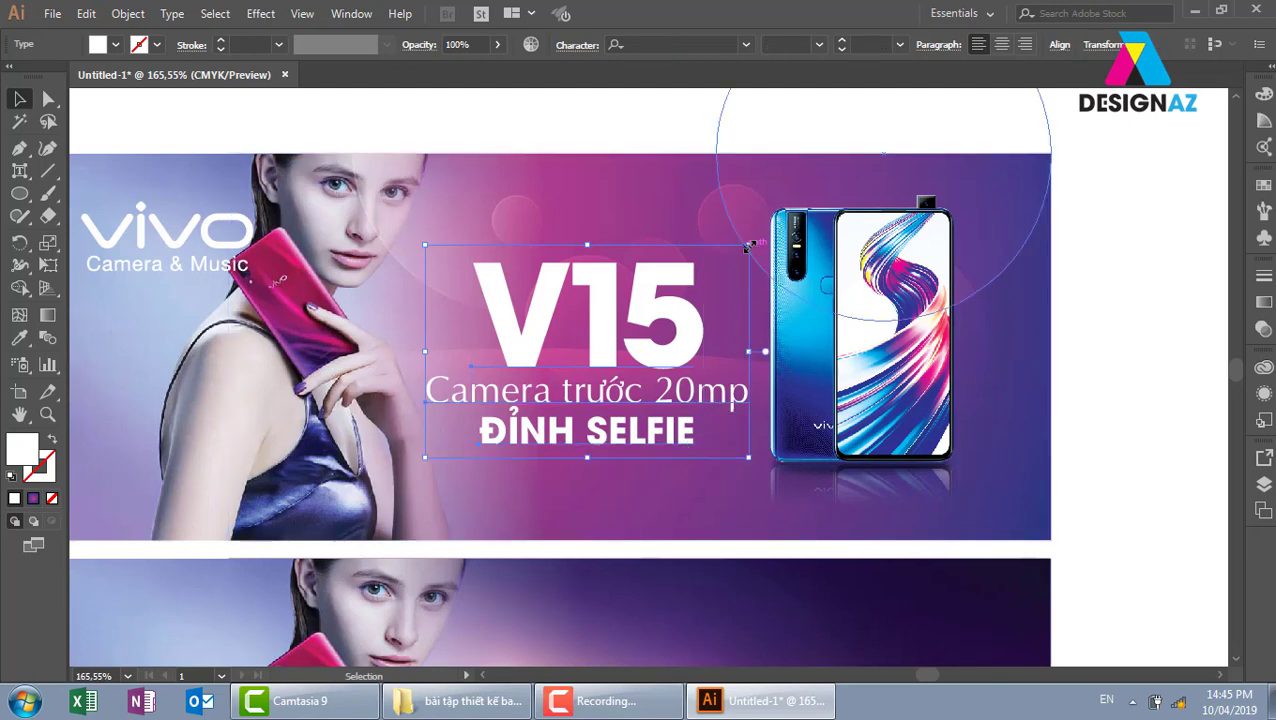
pyautogui.moveTo(748, 245); pyautogui.dragTo(735, 250)
pyautogui.moveTo(678, 336); pyautogui.dragTo(653, 322)
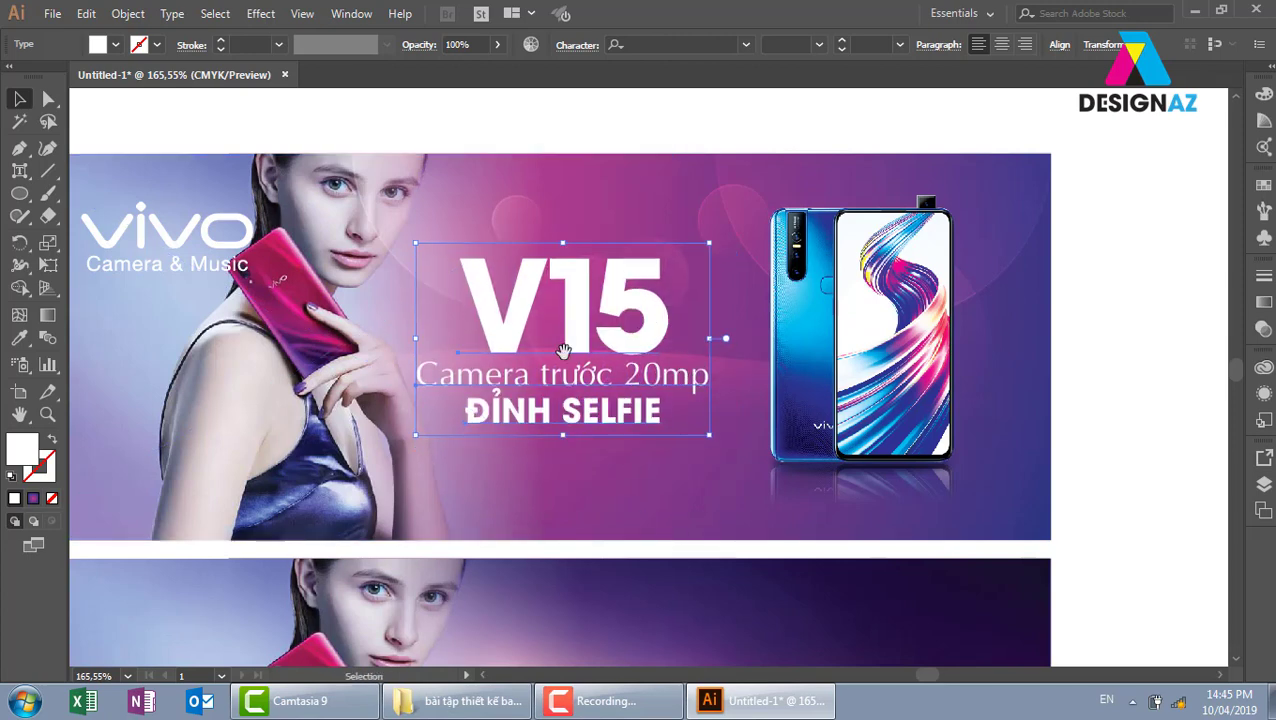
# - Move the vivo Camera & Music logo group down-left and shrink it
pyautogui.moveTo(555, 345); pyautogui.dragTo(668, 342)
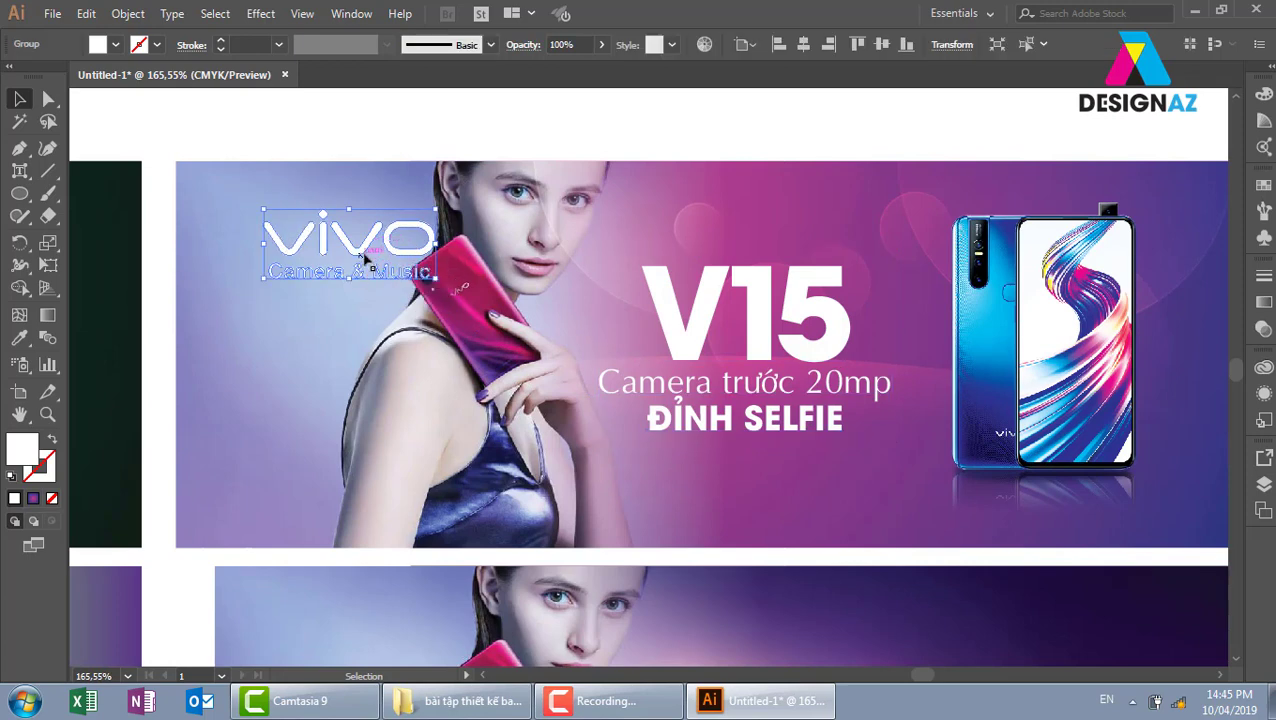
pyautogui.moveTo(370, 259)
pyautogui.mouseDown()
pyautogui.moveTo(328, 281)
pyautogui.moveTo(630, 298)
pyautogui.moveTo(305, 320)
pyautogui.mouseUp()
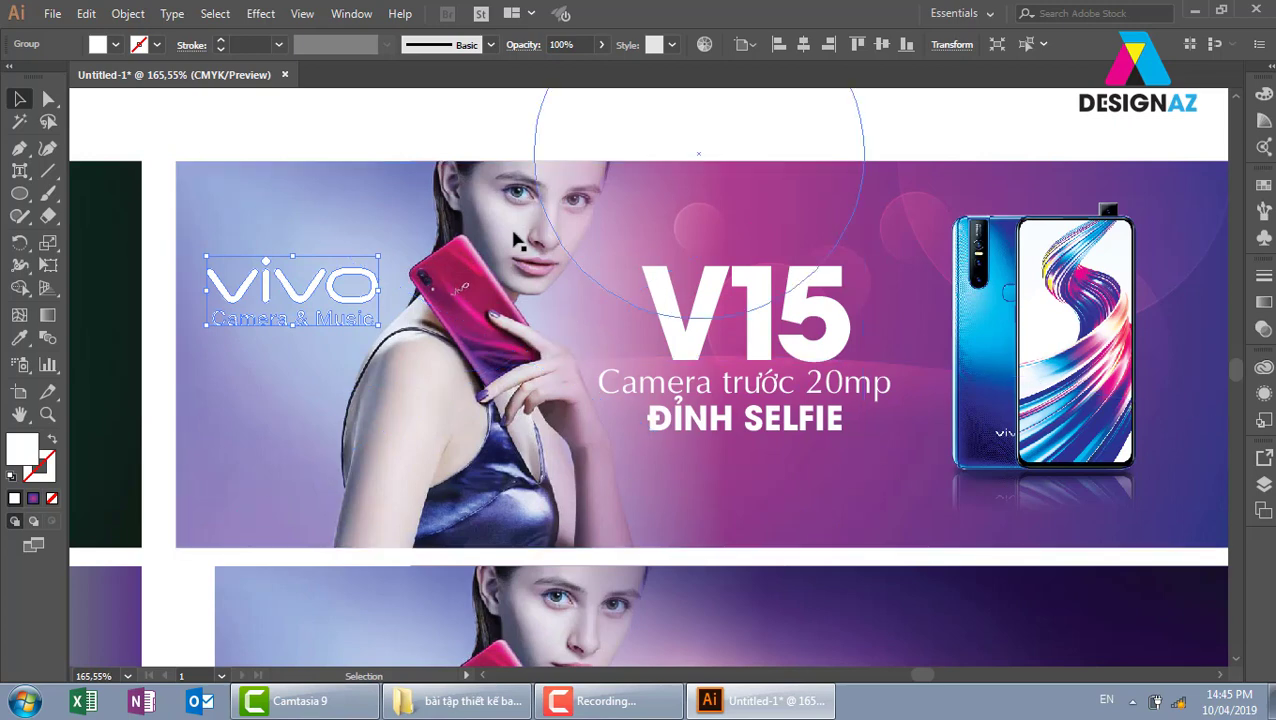
pyautogui.moveTo(377, 258)
pyautogui.mouseDown()
pyautogui.moveTo(362, 266)
pyautogui.moveTo(330, 230)
pyautogui.mouseUp()
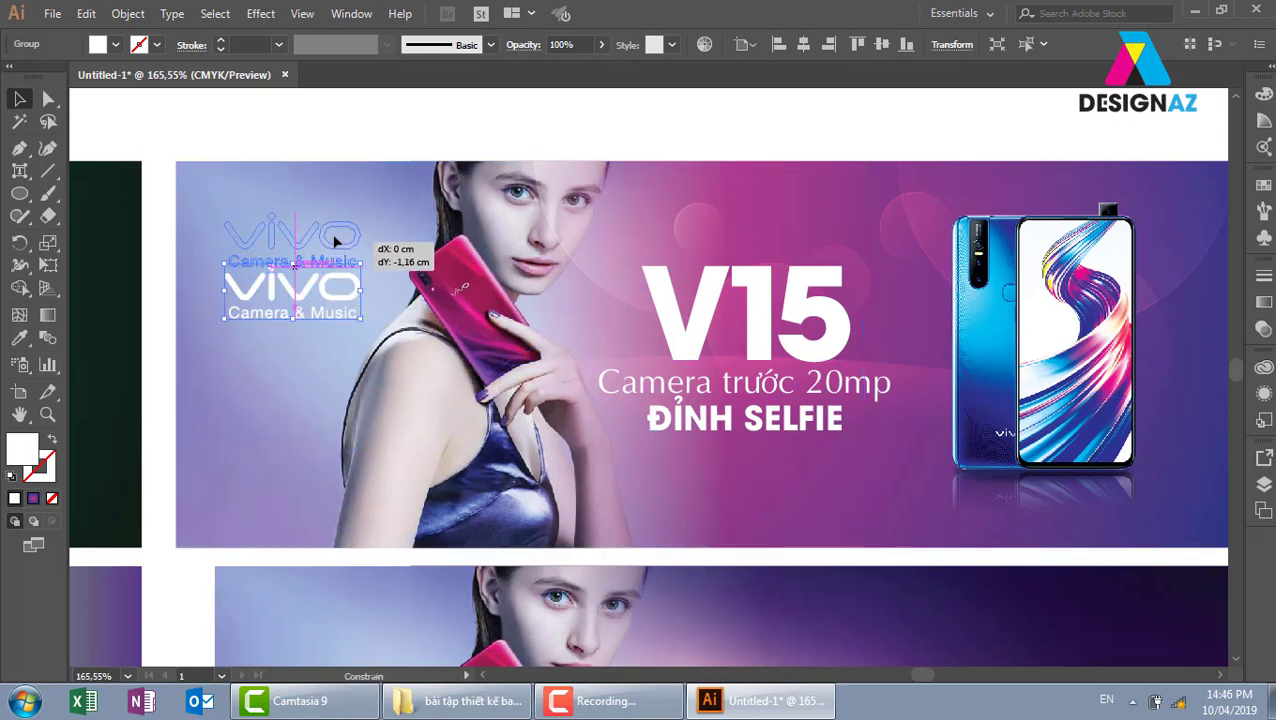
pyautogui.click(971, 137)
pyautogui.moveTo(1172, 233); pyautogui.dragTo(910, 208)
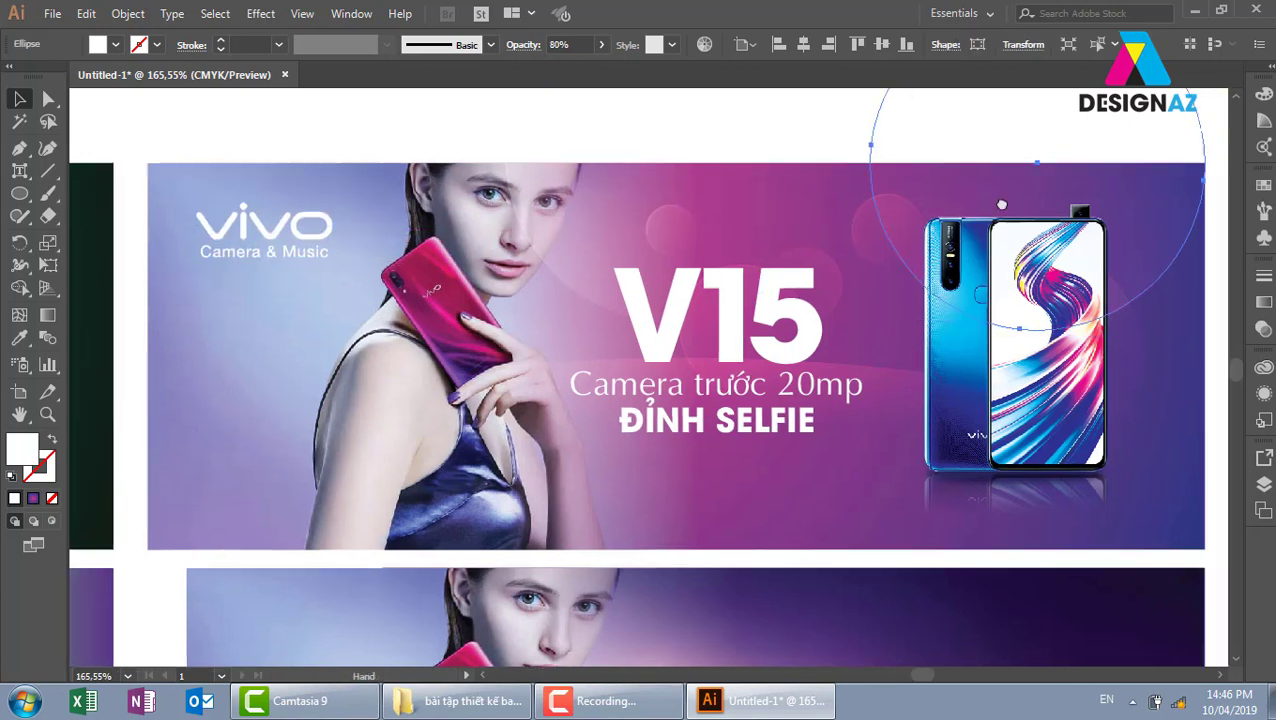
pyautogui.click(1107, 315)
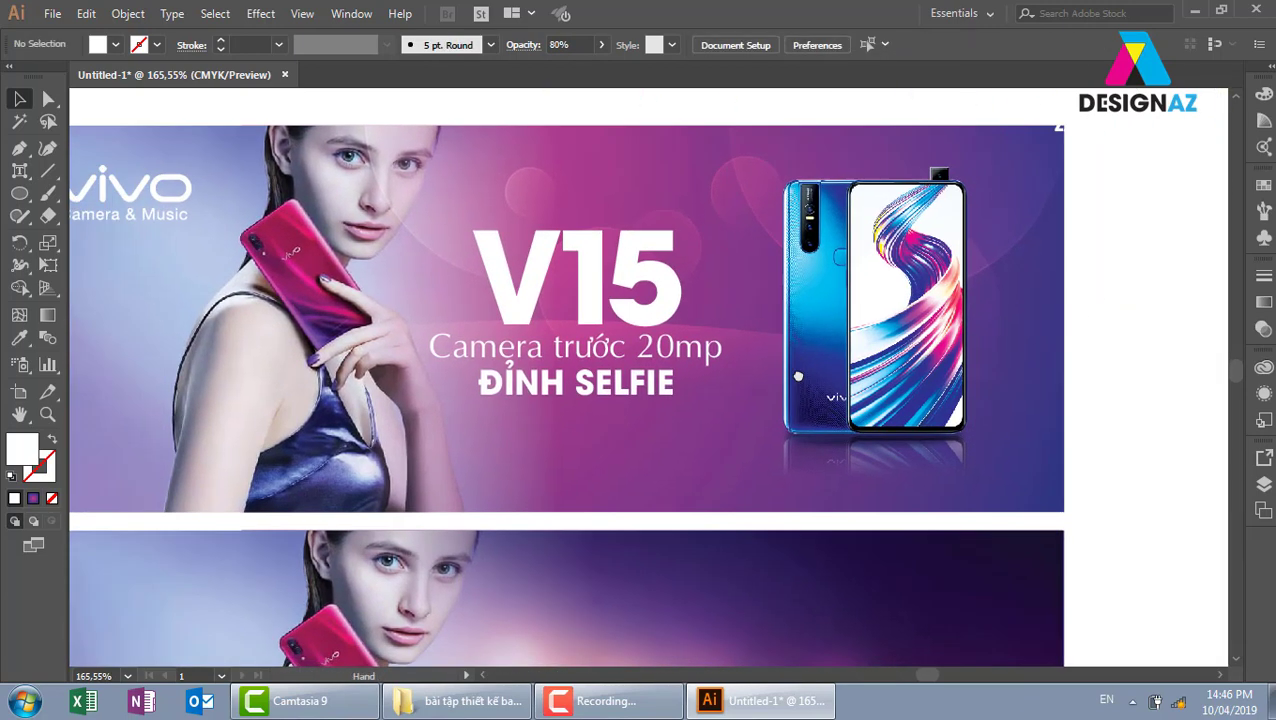
pyautogui.moveTo(584, 326); pyautogui.dragTo(680, 315)
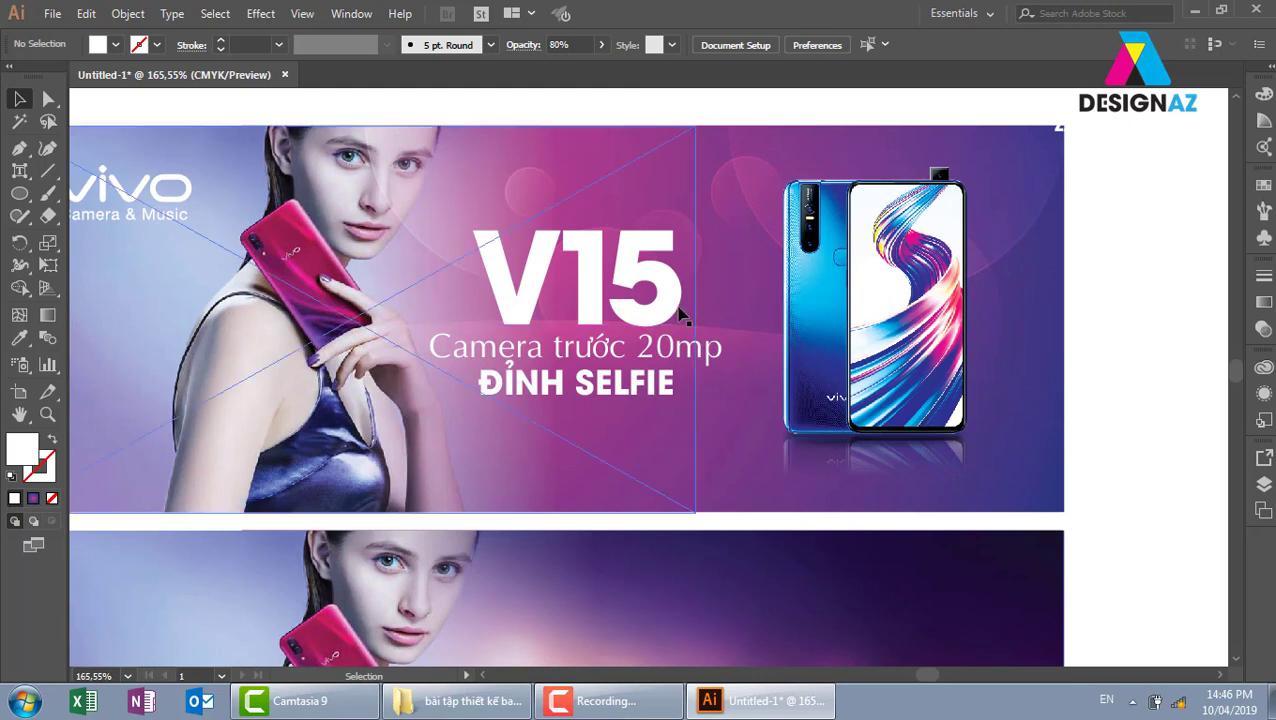
pyautogui.click(680, 315)
# - Convert the V15 headline to outlines and zoom in on the letters
pyautogui.click(663, 252)
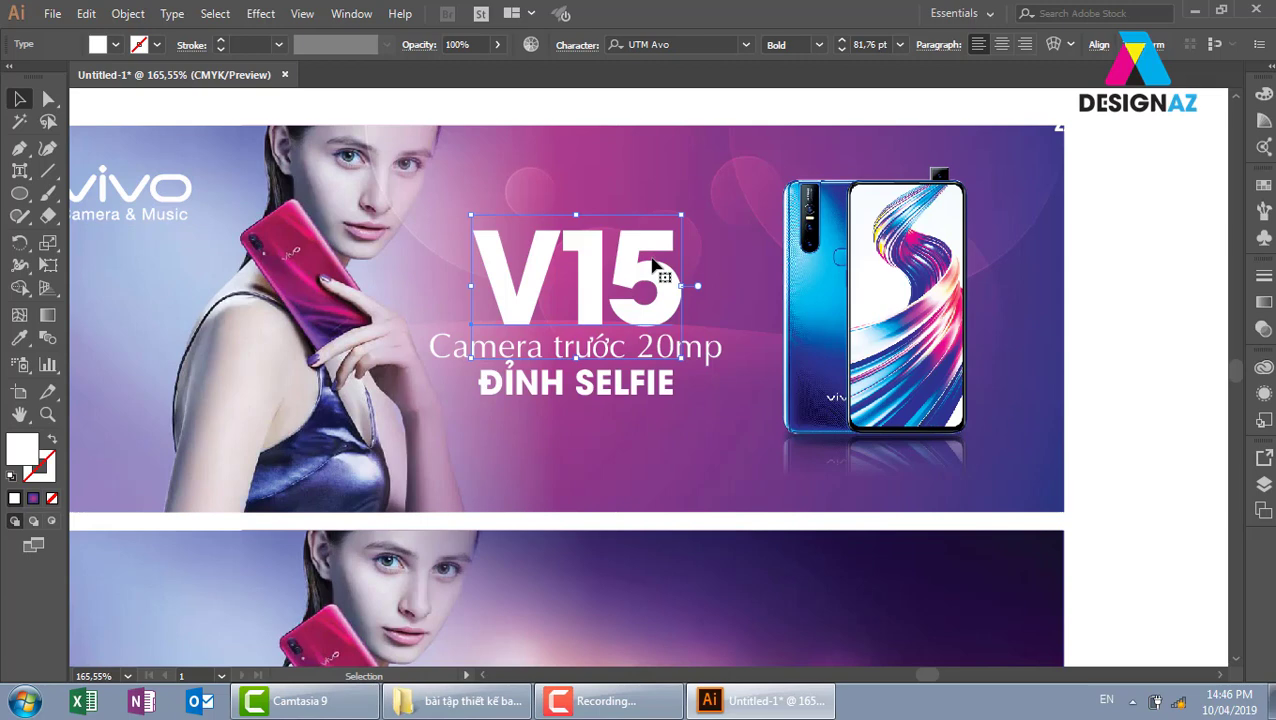
pyautogui.hotkey('shift', 'ctrl', 'o')
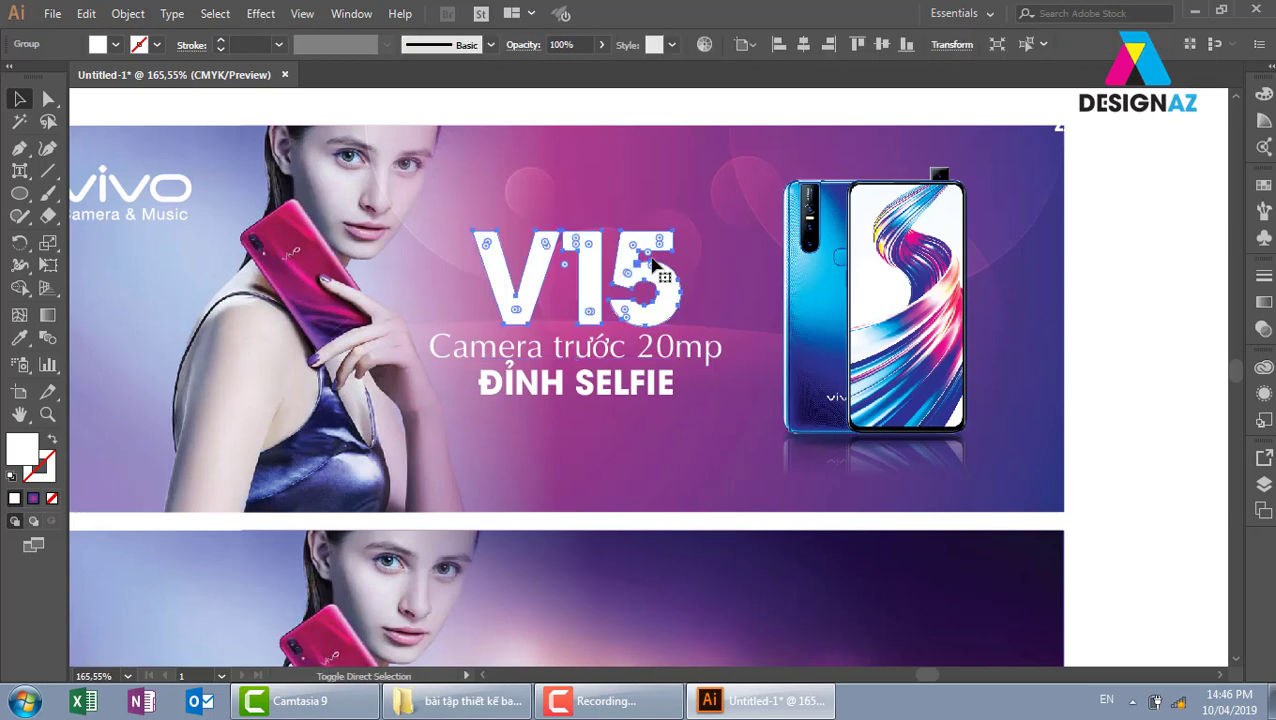
pyautogui.hotkey('ctrl', '=')
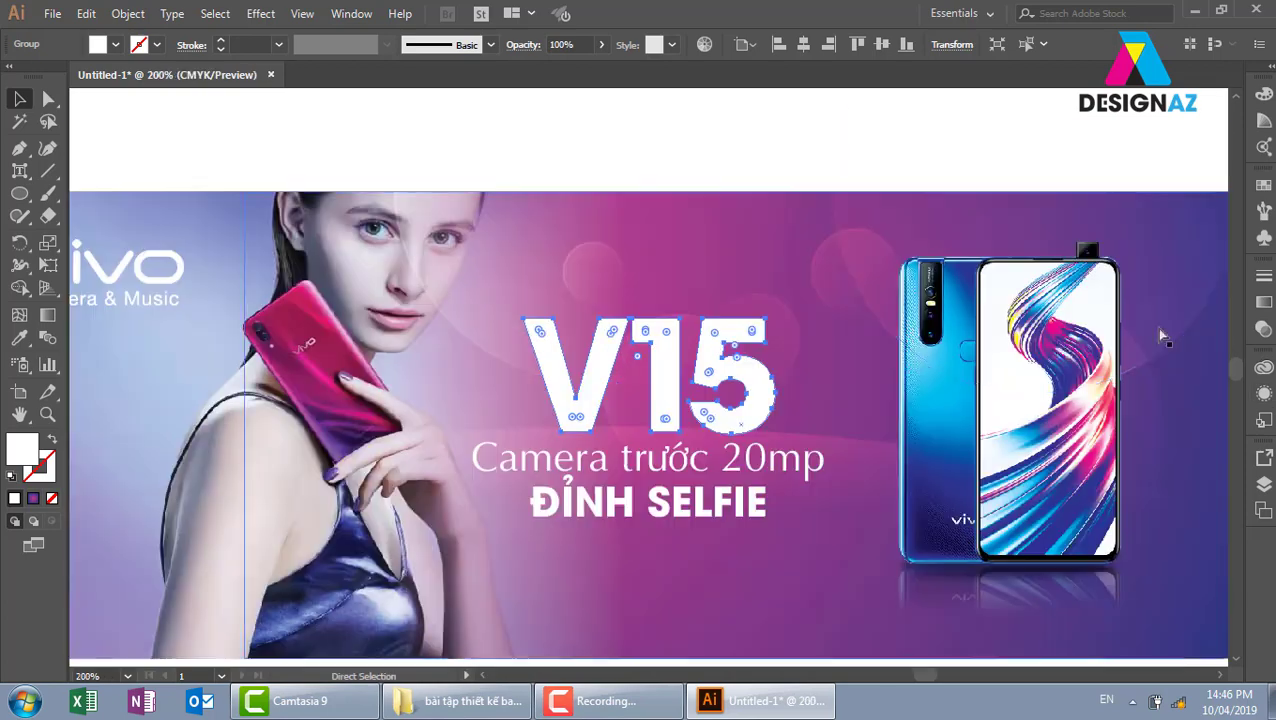
pyautogui.hotkey('ctrl', '=')
pyautogui.hotkey('ctrl', '=')
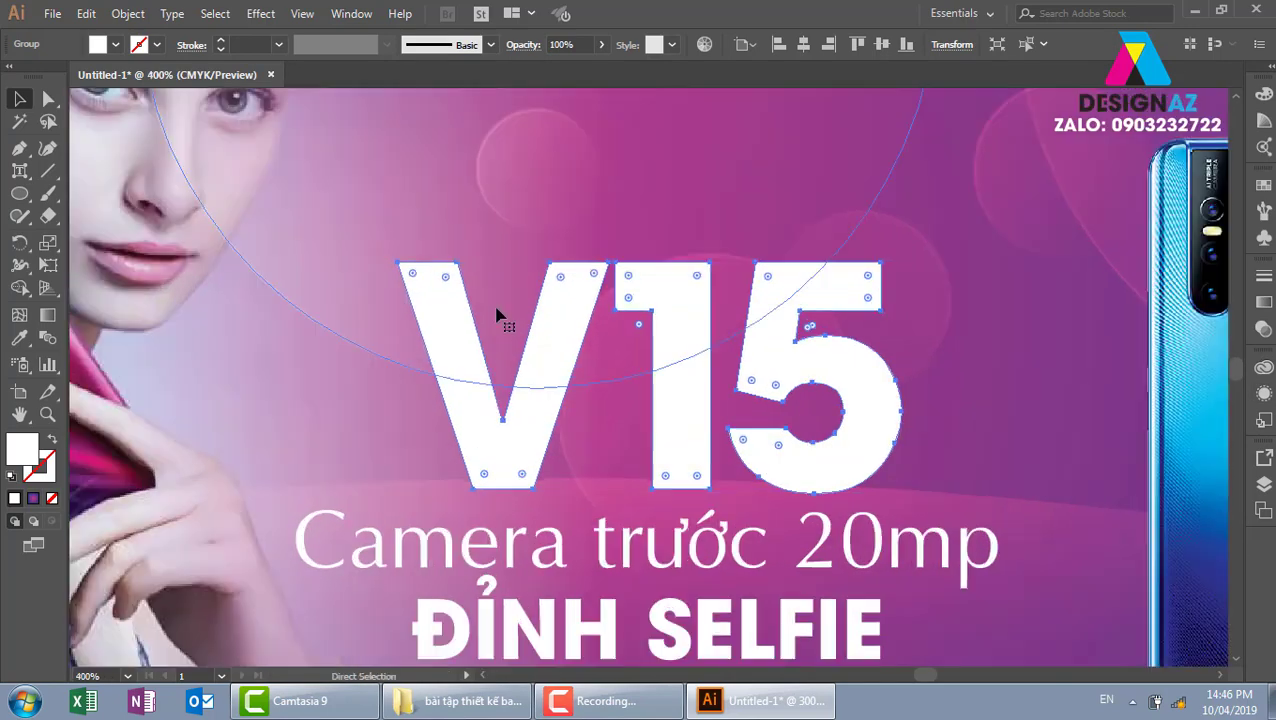
pyautogui.hotkey('ctrl', '=')
# - Round the top corners of the V and the 1, and the 5's corners to about 0.46 cm
pyautogui.click(45, 100)
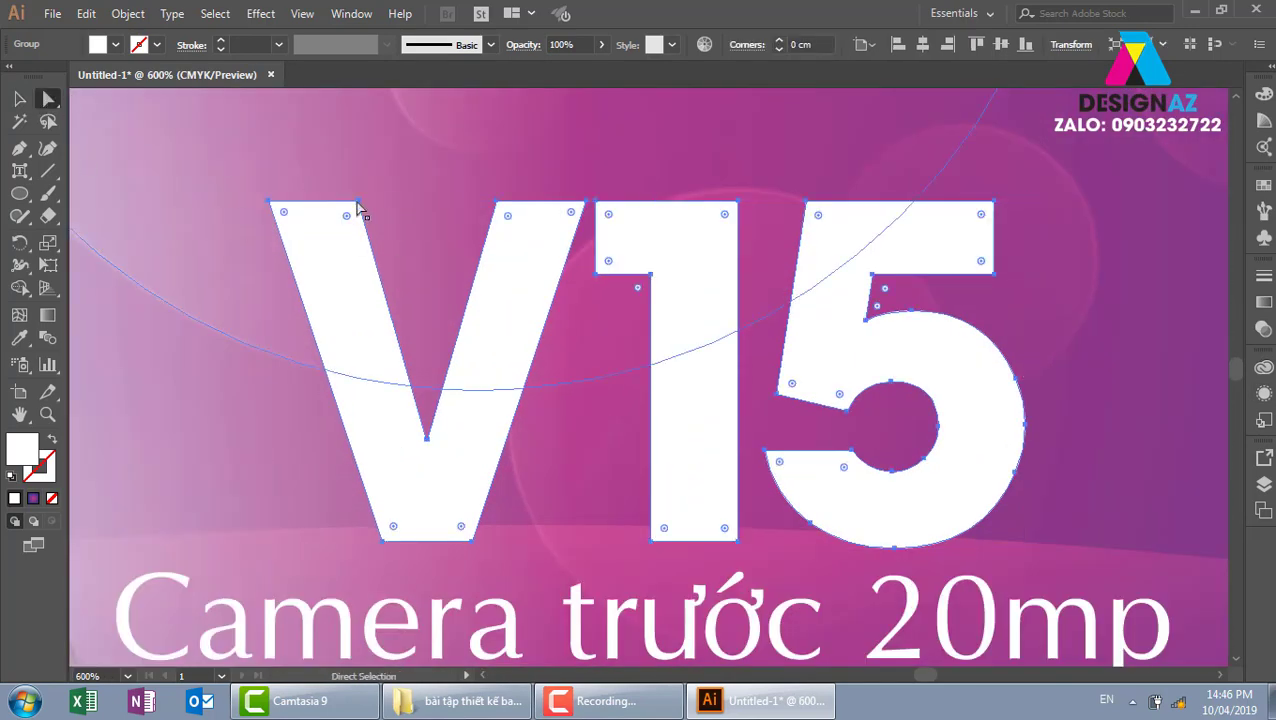
pyautogui.click(493, 219)
pyautogui.click(501, 202)
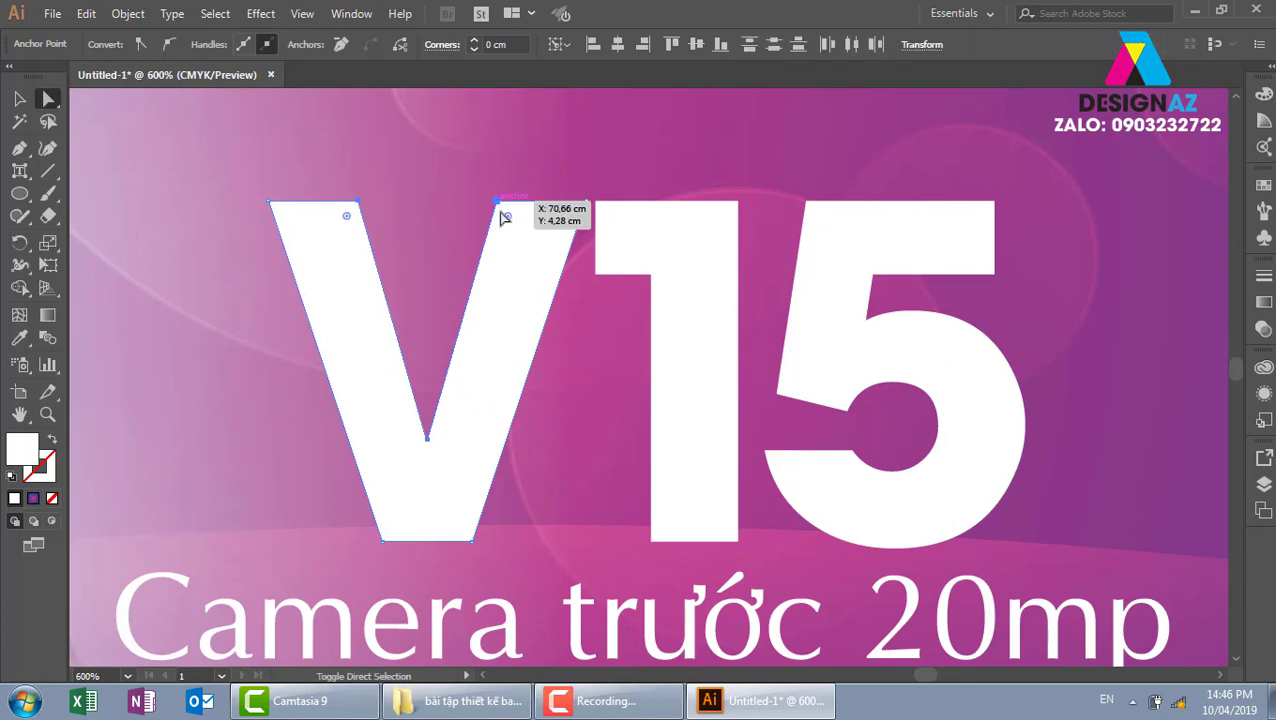
pyautogui.moveTo(513, 222); pyautogui.dragTo(537, 250)
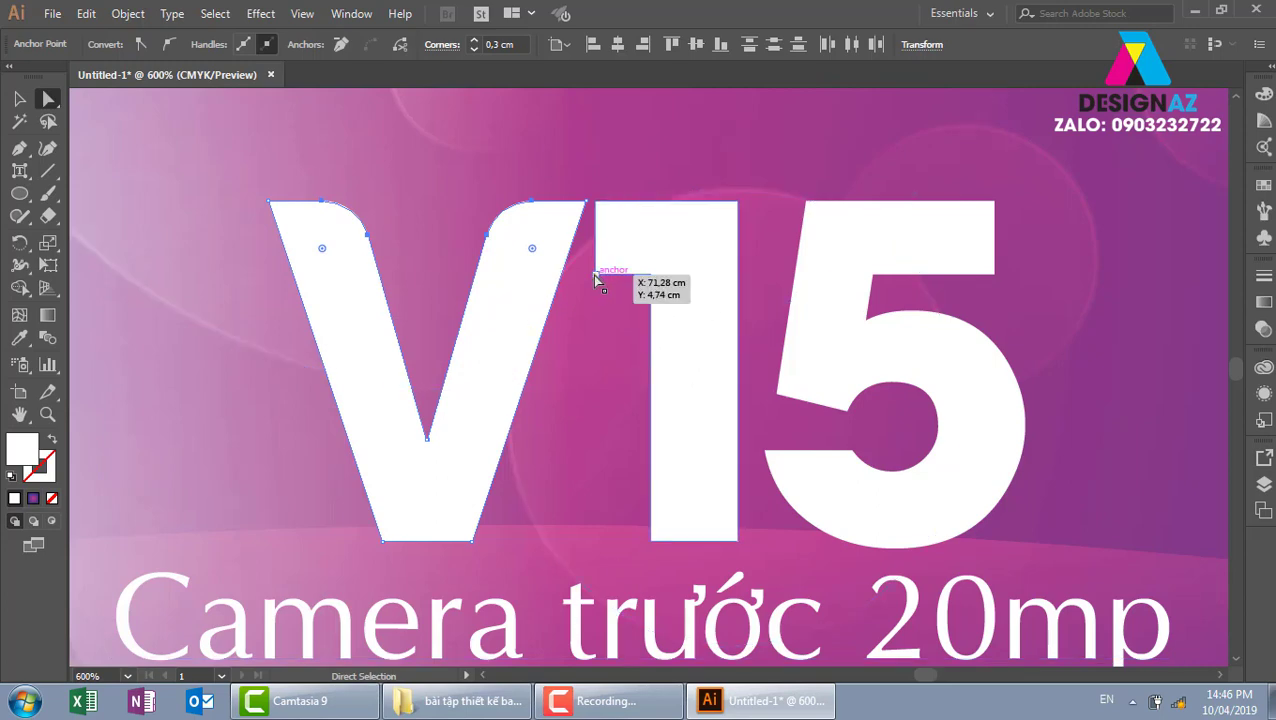
pyautogui.click(594, 204)
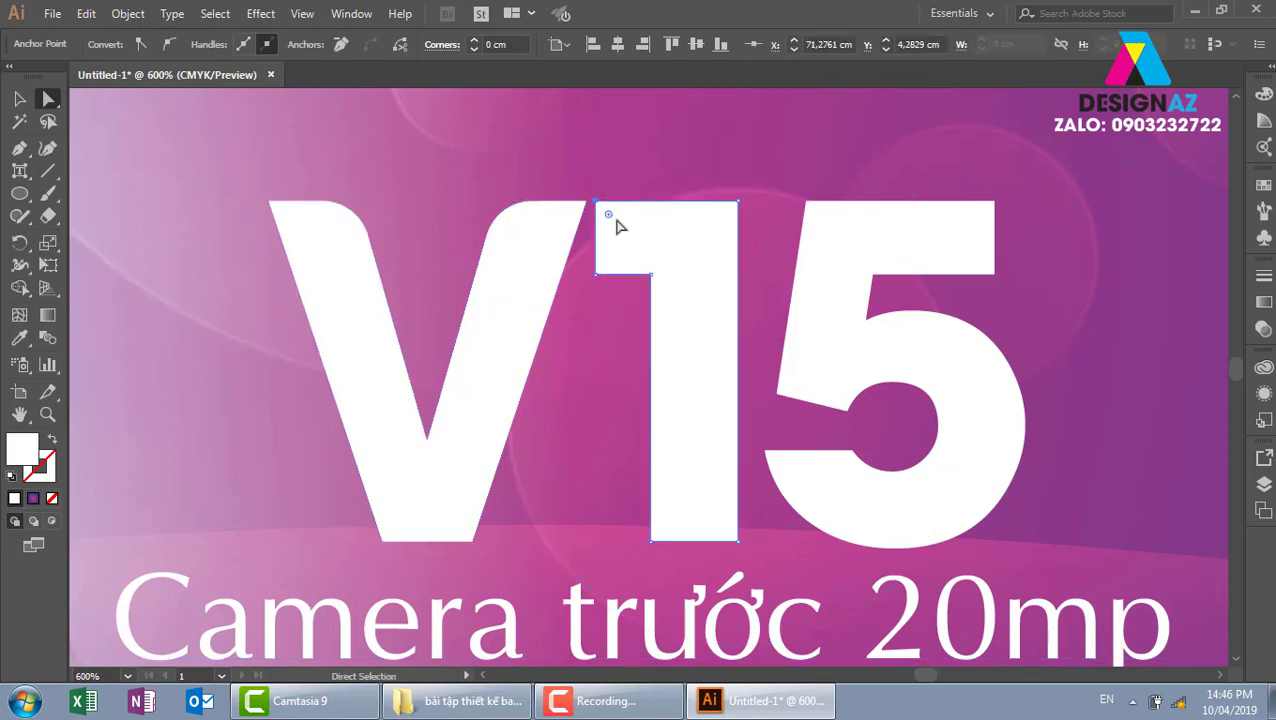
pyautogui.moveTo(618, 224); pyautogui.dragTo(654, 259)
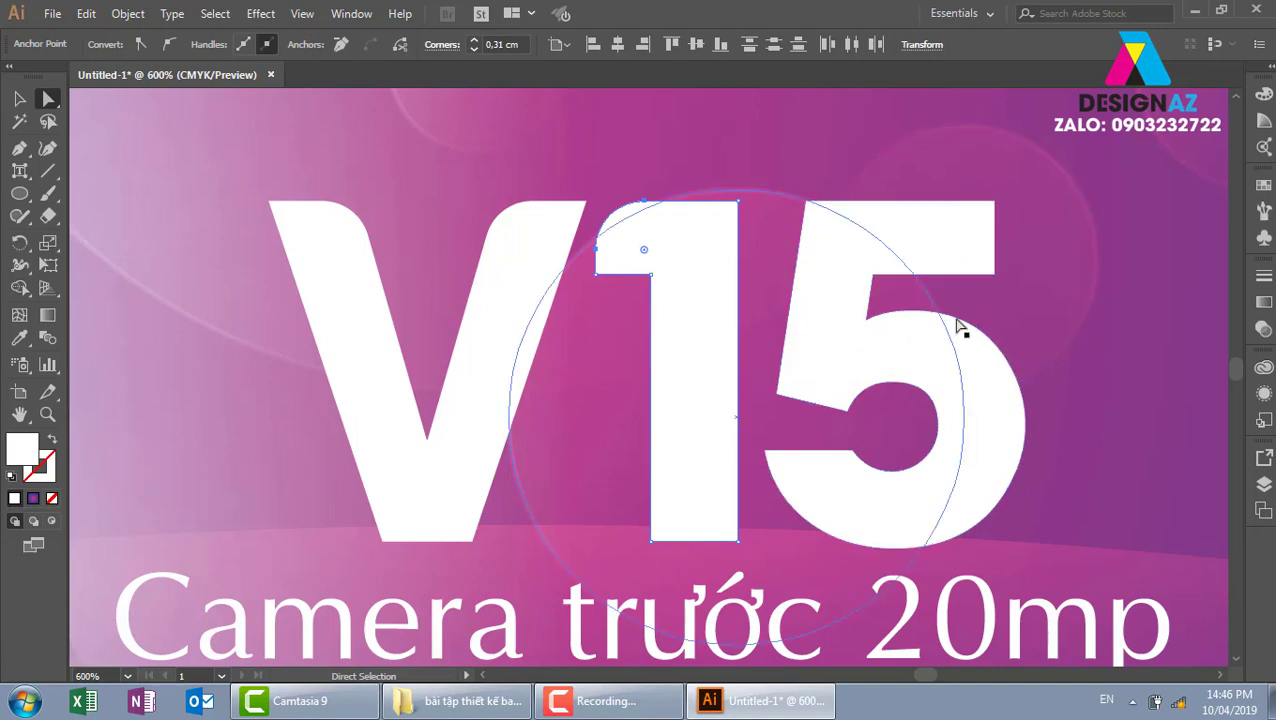
pyautogui.click(990, 275)
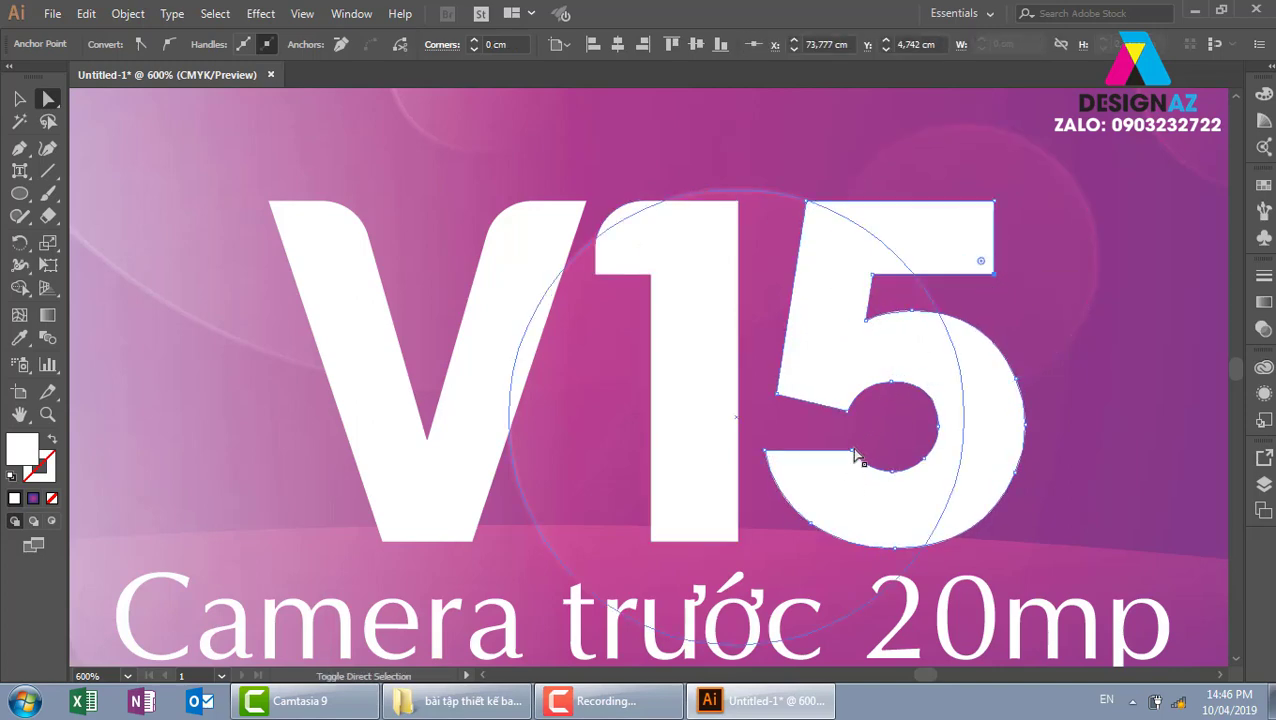
pyautogui.moveTo(852, 456); pyautogui.dragTo(840, 548)
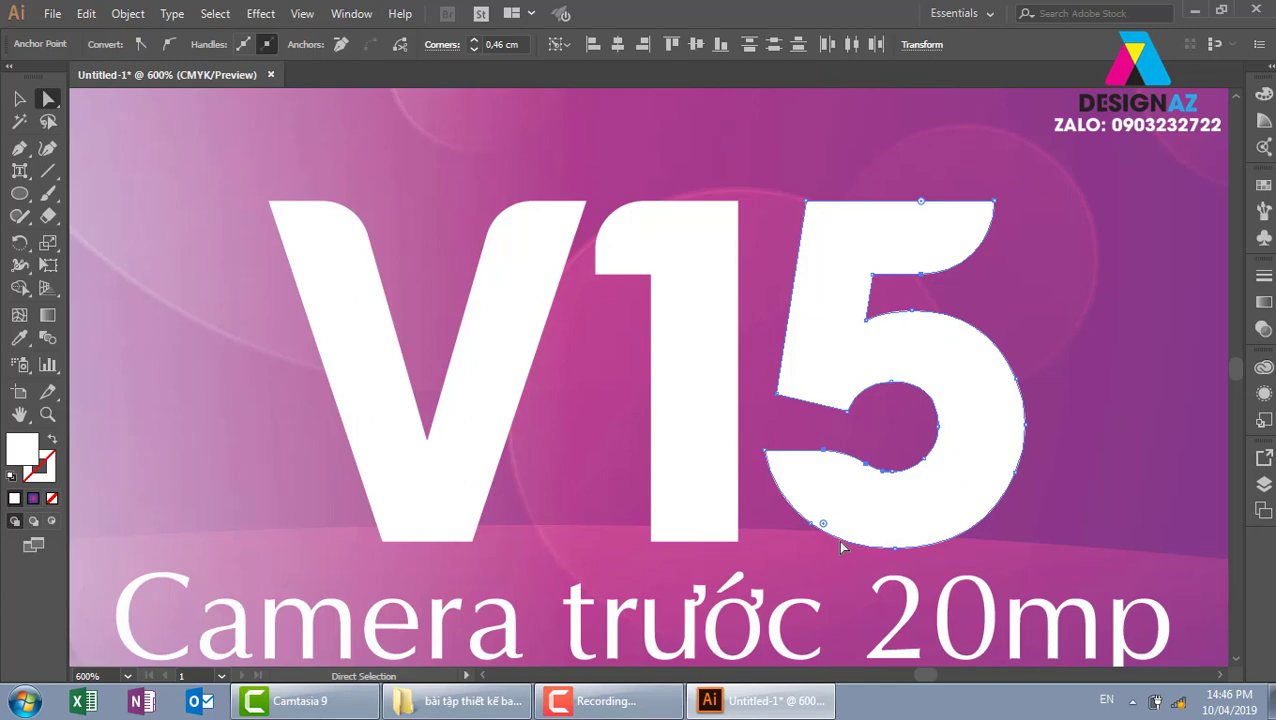
pyautogui.hotkey('ctrl', '1')
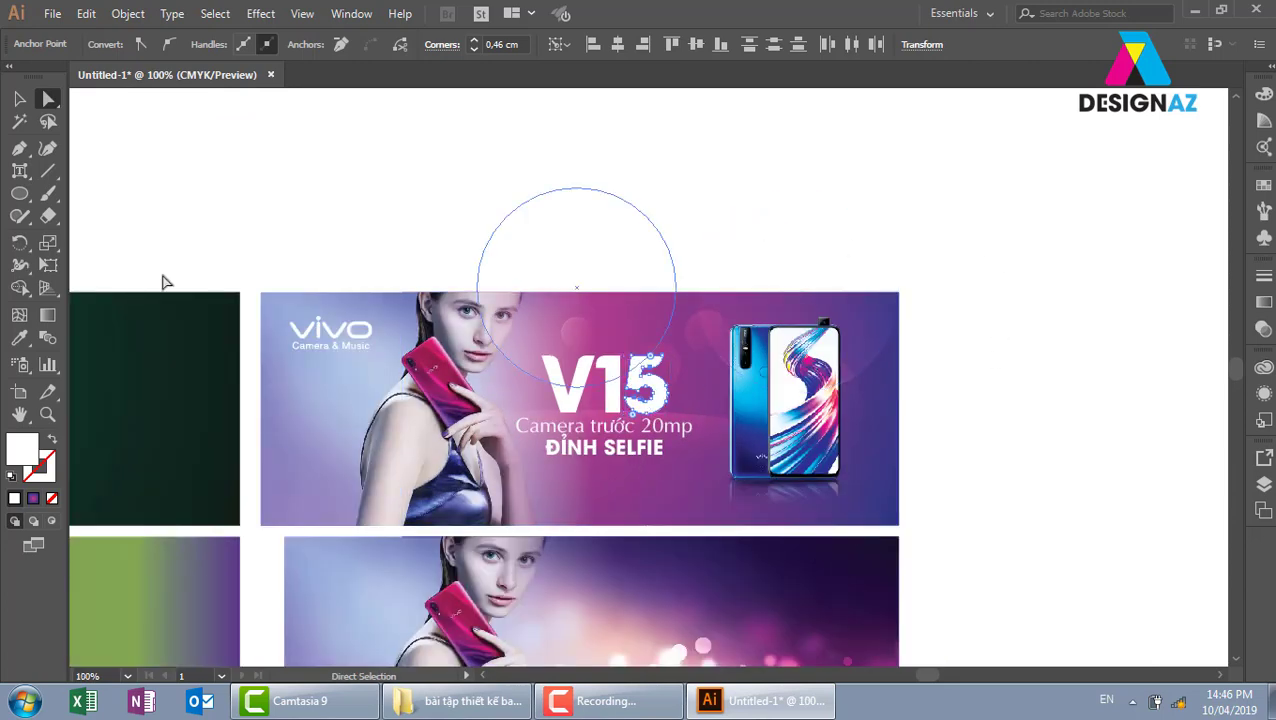
# - Nudge the two subtitle lines down slightly
pyautogui.press('v')
pyautogui.click(1093, 543)
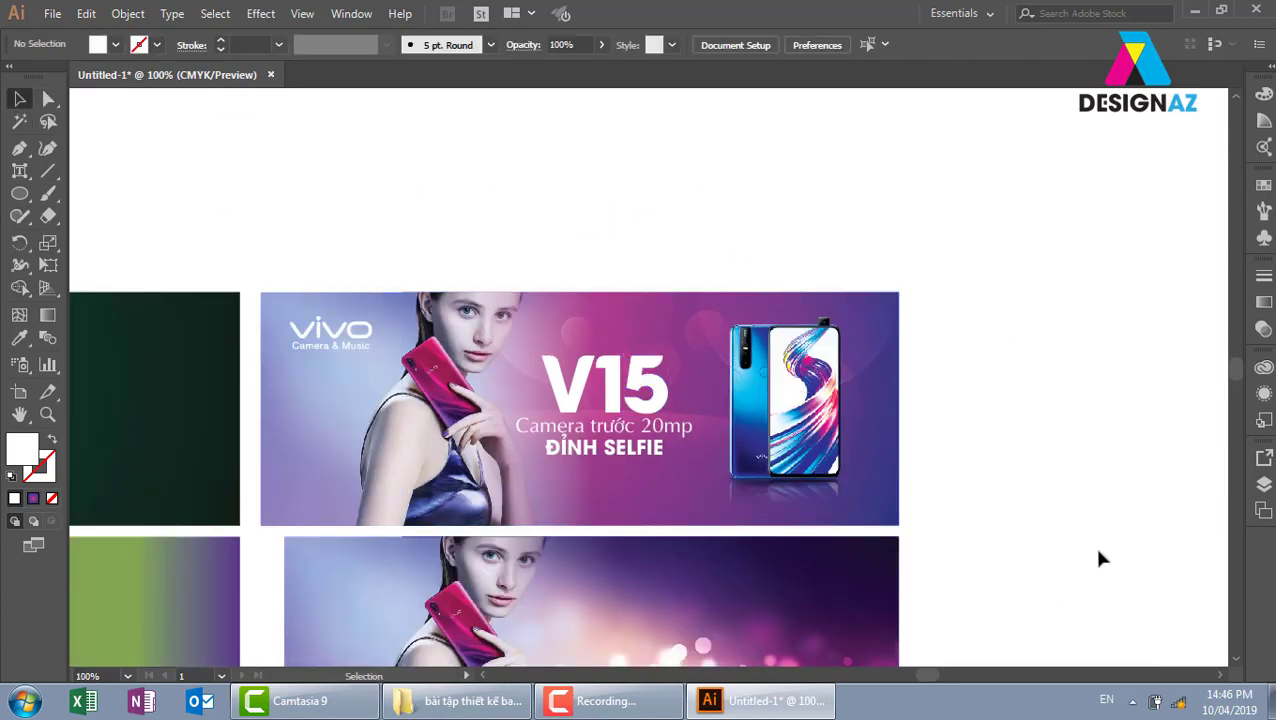
pyautogui.hotkey('ctrl', '+')
pyautogui.hotkey('ctrl', '+')
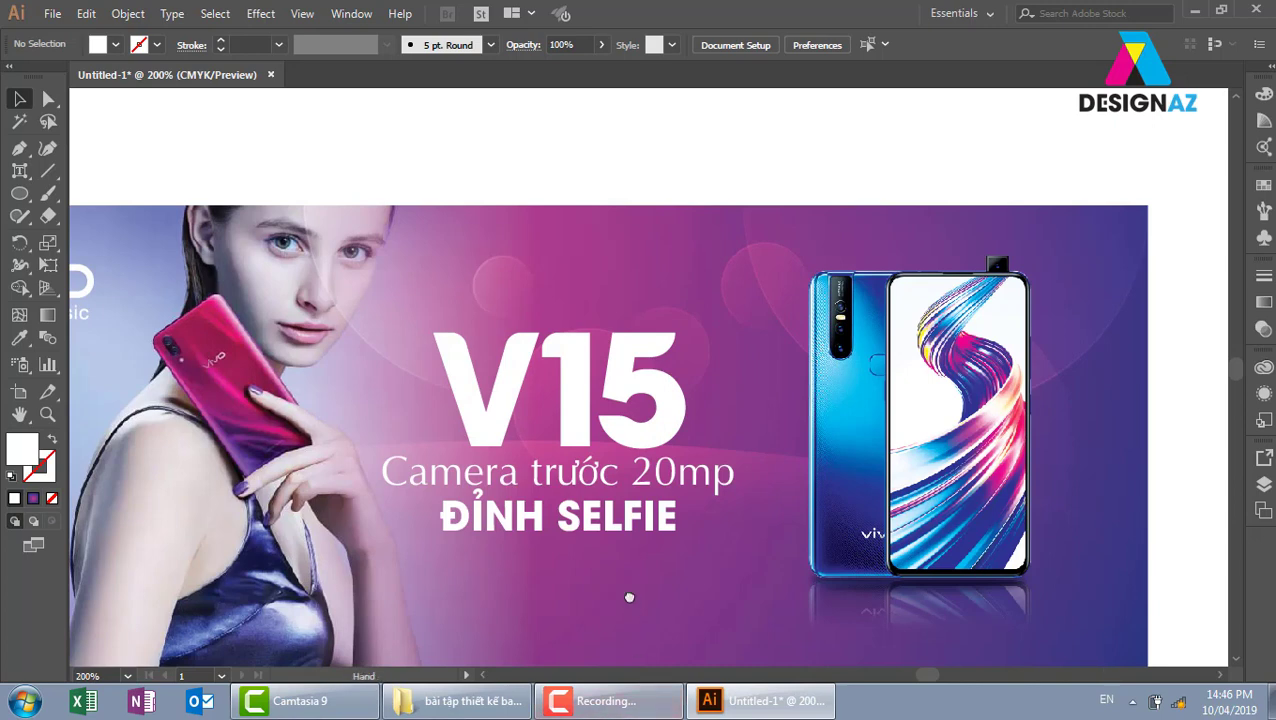
pyautogui.scroll(-1, 627, 598)
pyautogui.click(665, 472)
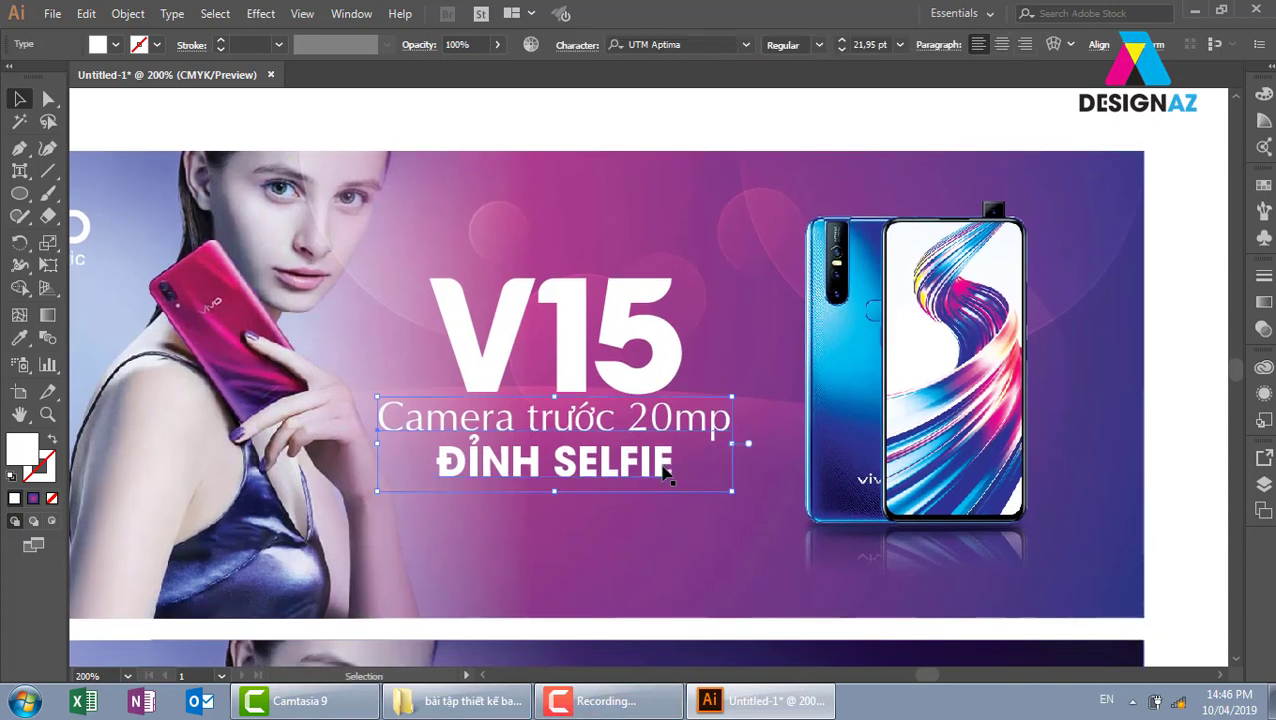
pyautogui.keyDown('shift'); pyautogui.click(665, 472); pyautogui.keyUp('shift')
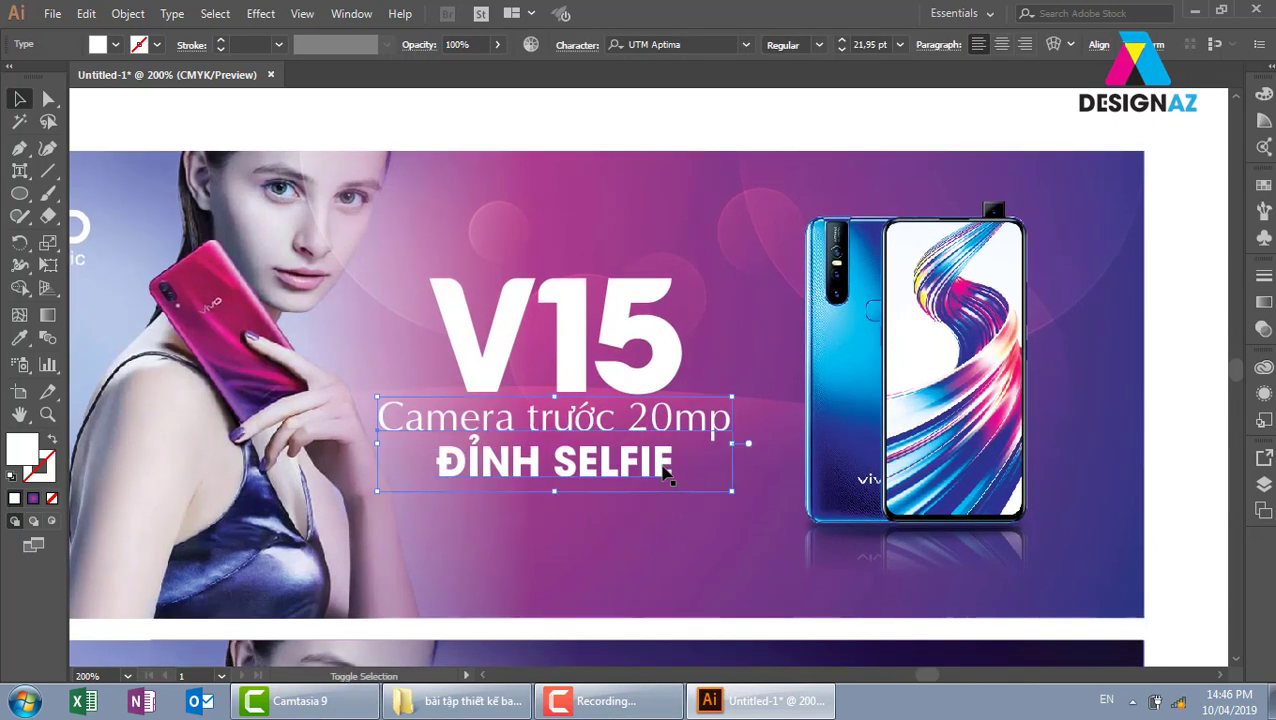
pyautogui.hotkey('shift', 'Down')
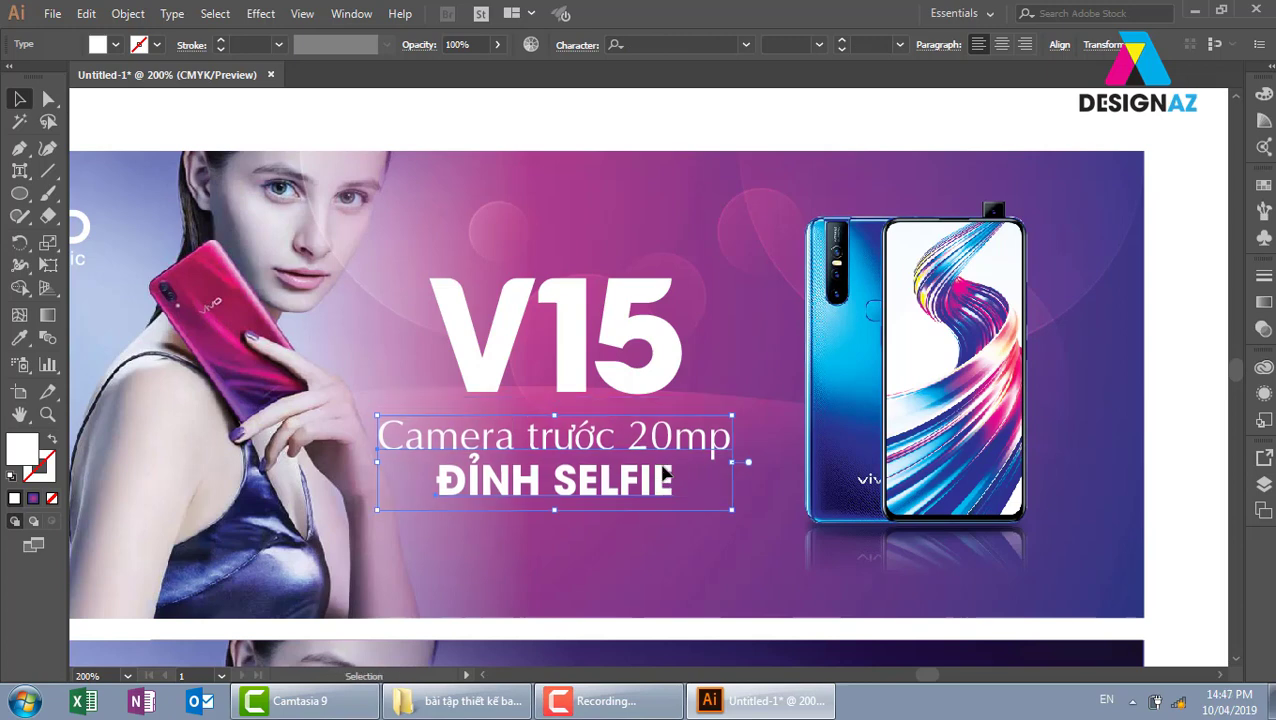
# - Place a copy of V15 off the artboard and fill it black
pyautogui.click(697, 131)
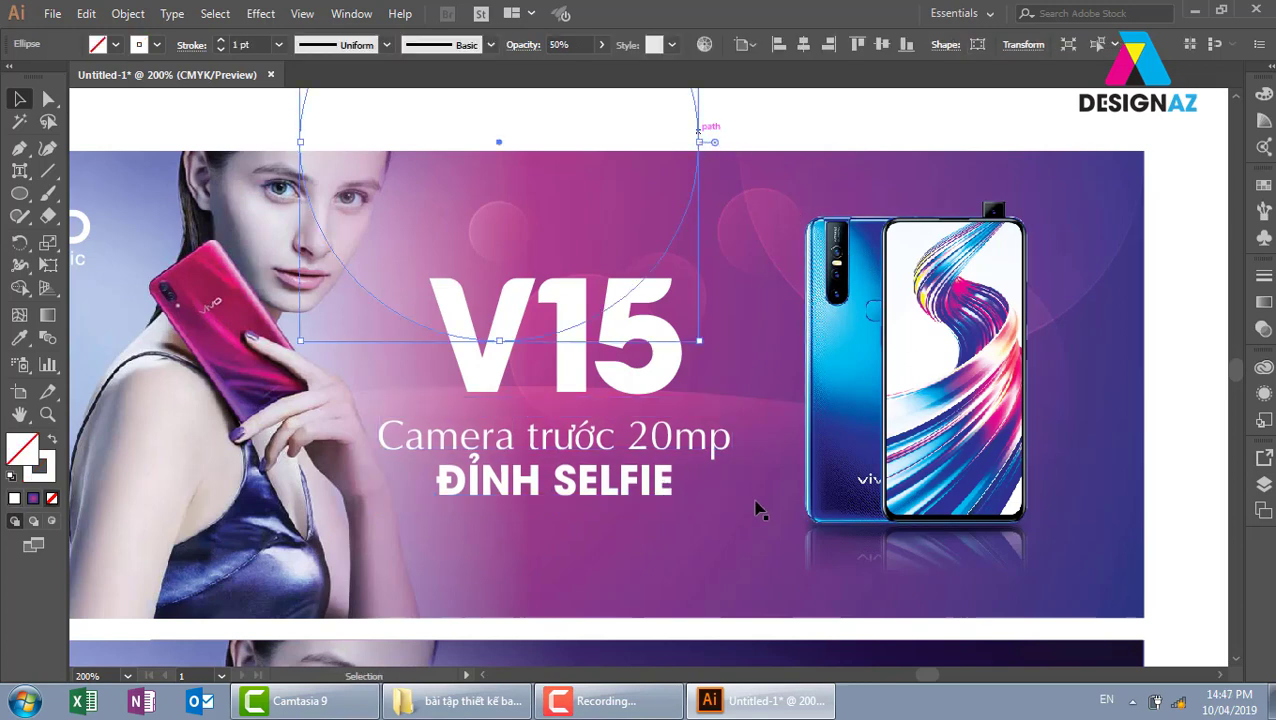
pyautogui.moveTo(672, 372)
pyautogui.mouseDown()
pyautogui.moveTo(869, 460)
pyautogui.moveTo(1160, 443)
pyautogui.mouseUp()
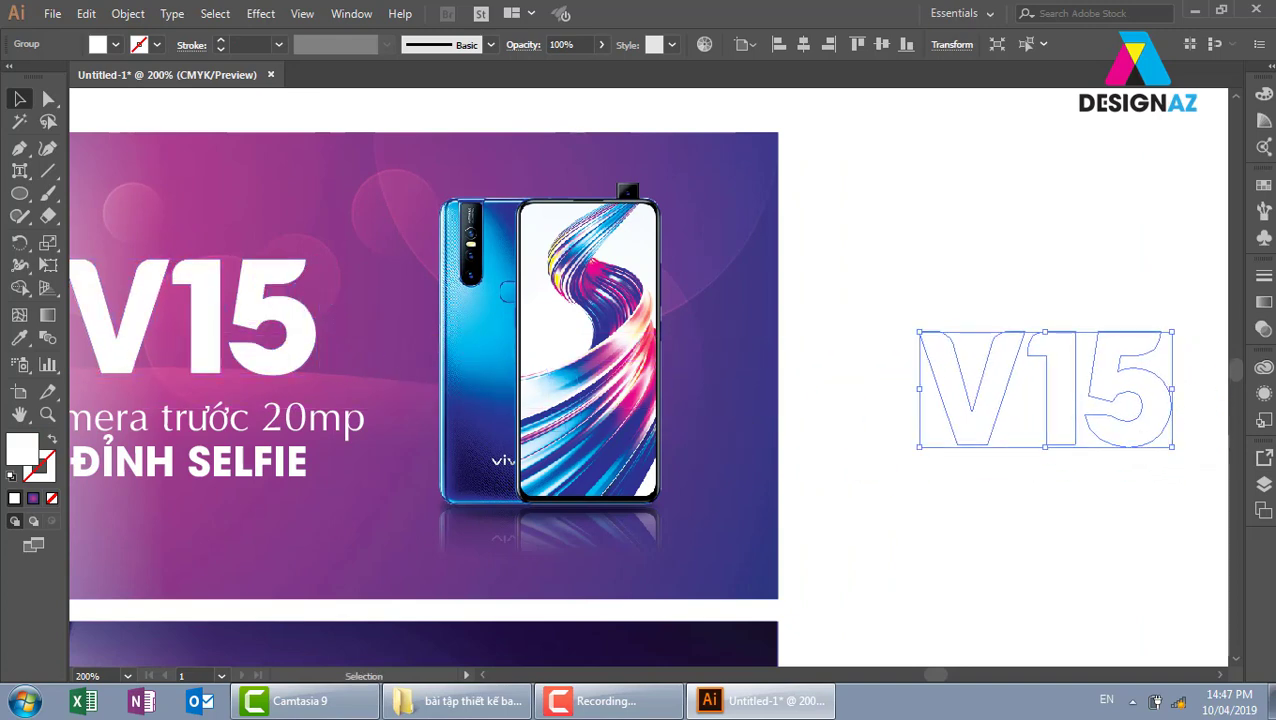
pyautogui.click(1264, 185)
pyautogui.click(1069, 234)
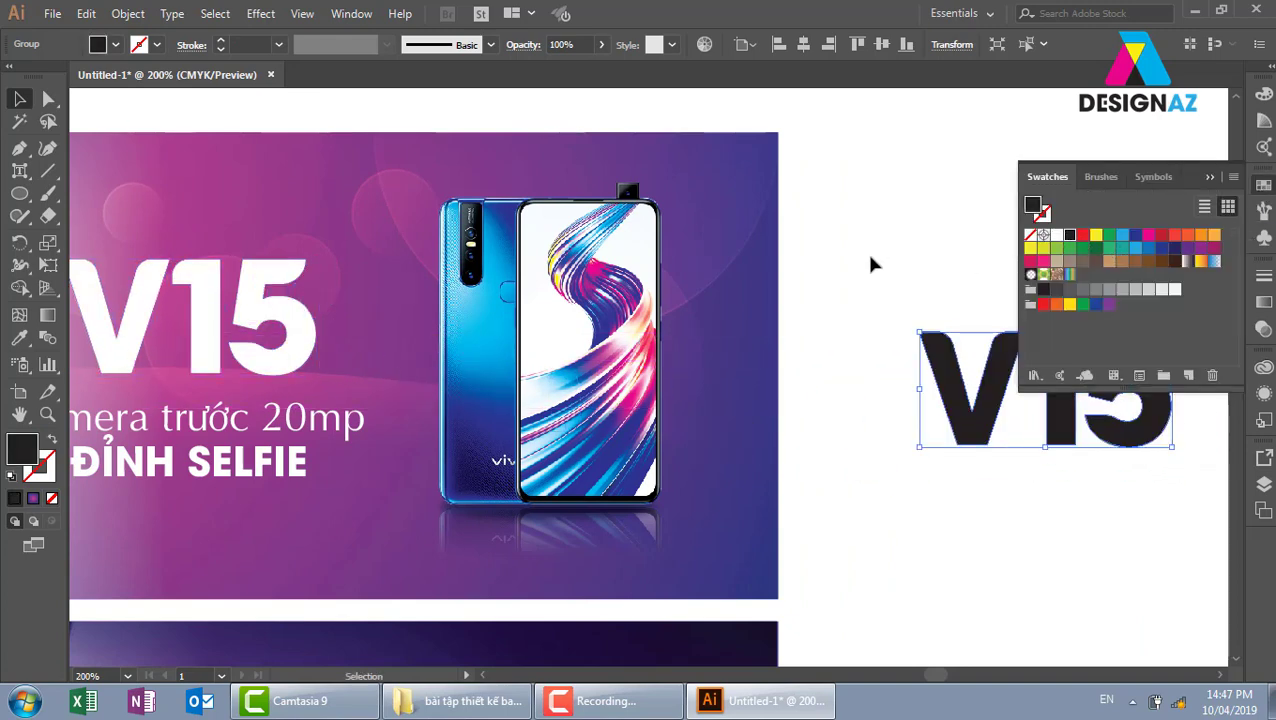
pyautogui.click(868, 265)
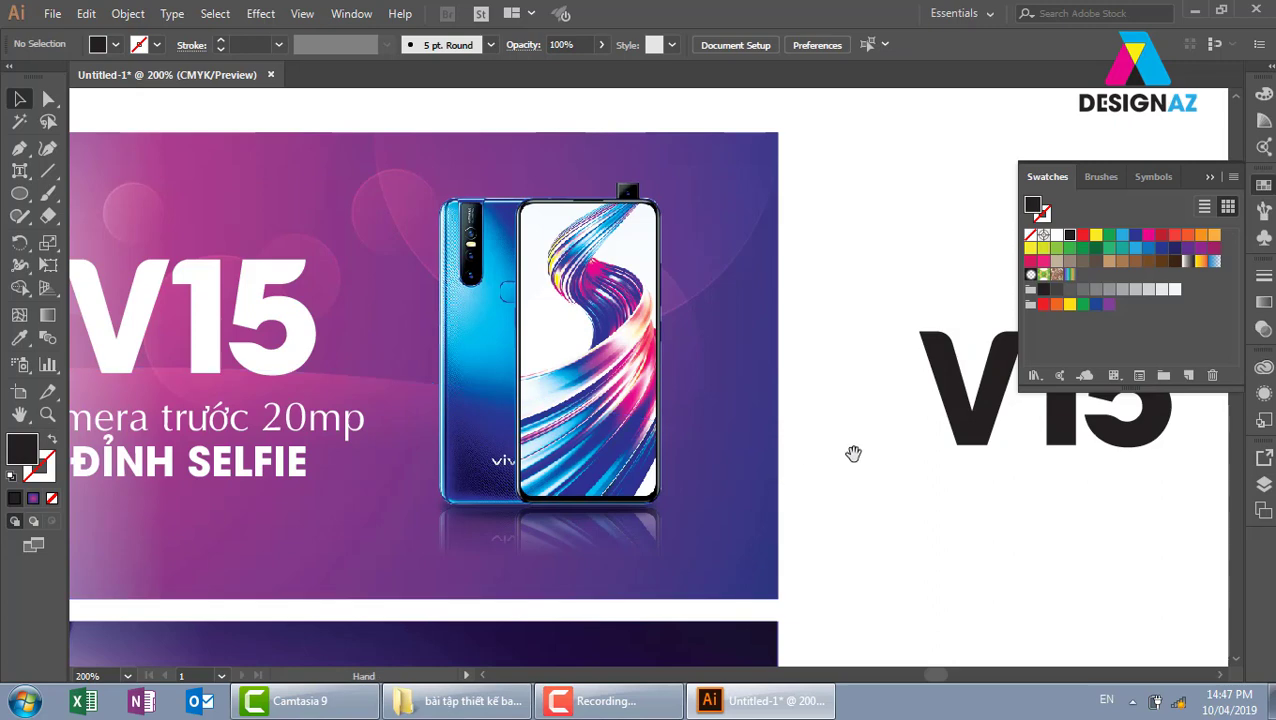
pyautogui.moveTo(852, 450); pyautogui.dragTo(652, 470)
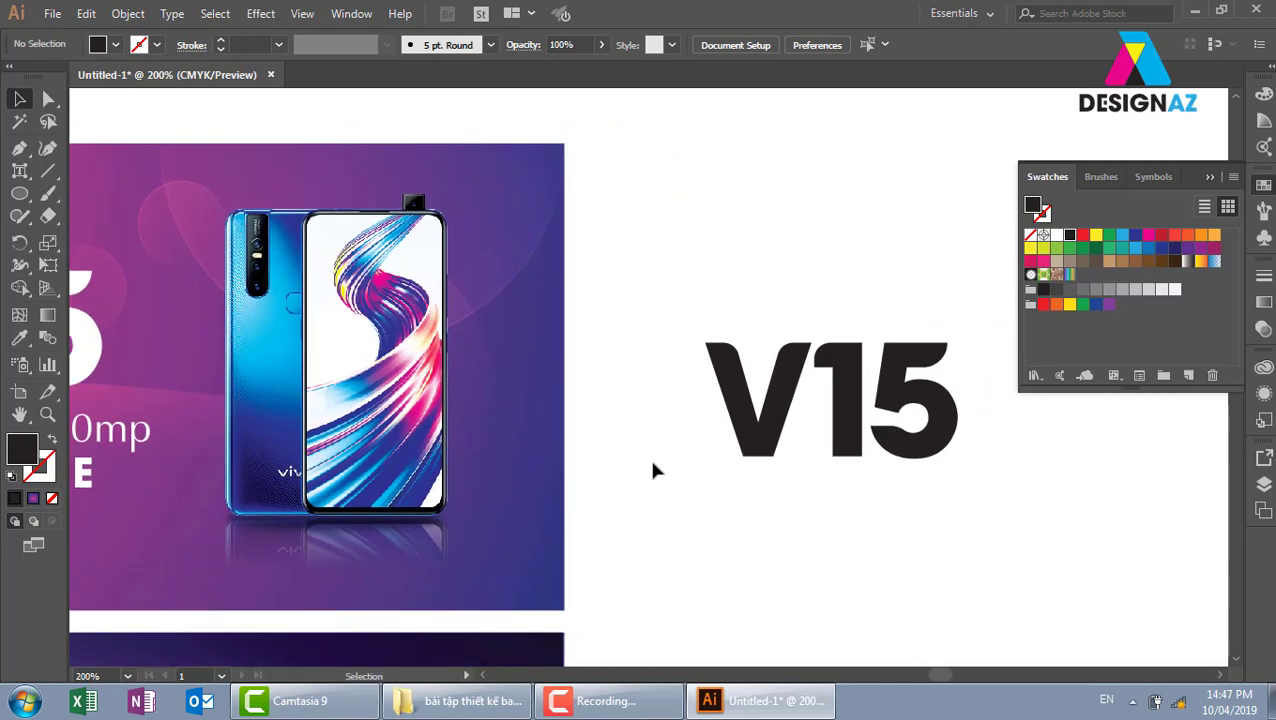
# - Duplicate the black V15 slightly up-left and select the lower copy
pyautogui.moveTo(942, 460); pyautogui.dragTo(905, 420)
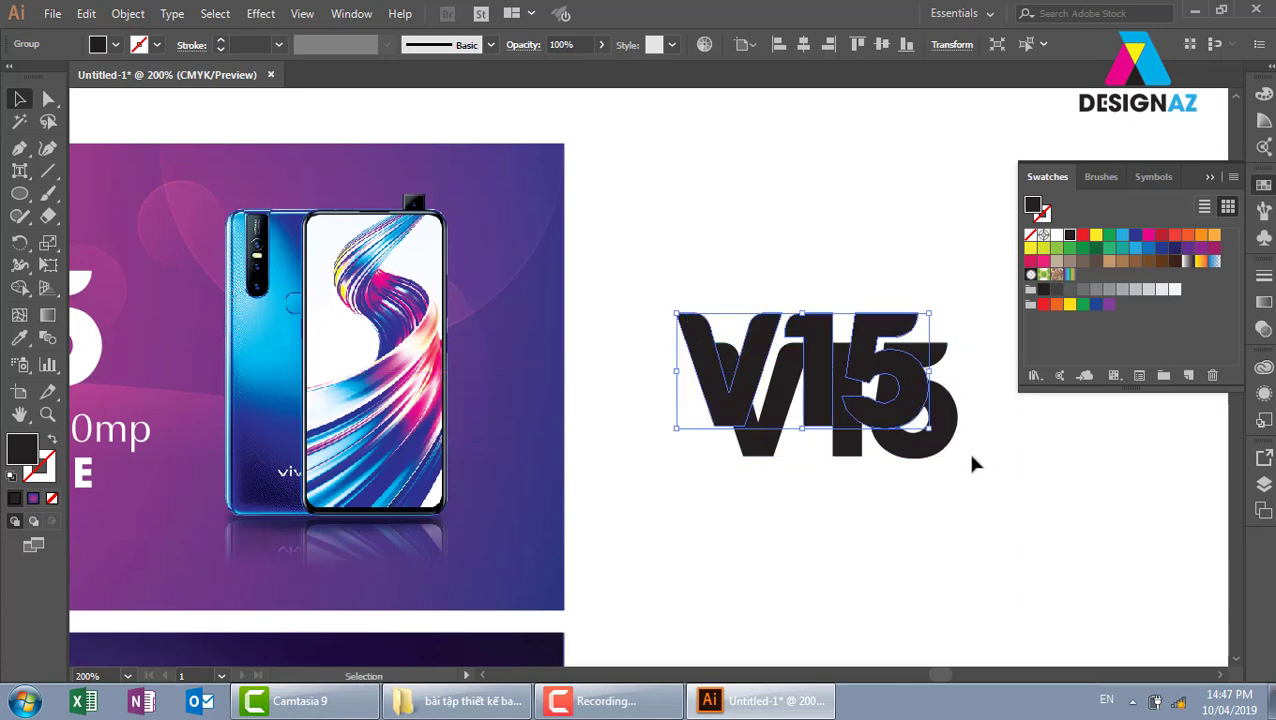
pyautogui.moveTo(905, 370); pyautogui.dragTo(905, 325)
pyautogui.hotkey('ctrl', 'z')
pyautogui.click(1062, 562)
pyautogui.click(945, 420)
# - Set the lower V15 copy to 0% opacity and select both copies
pyautogui.click(575, 45)
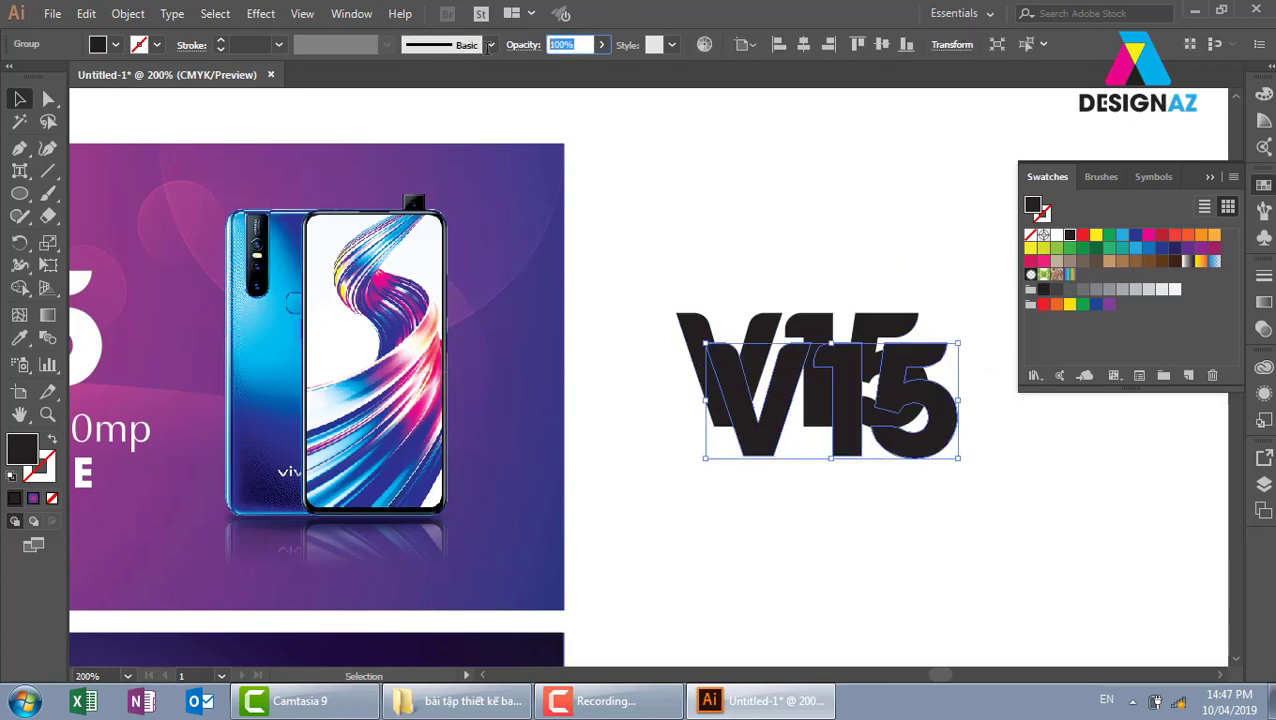
pyautogui.write('0')
pyautogui.press('Return')
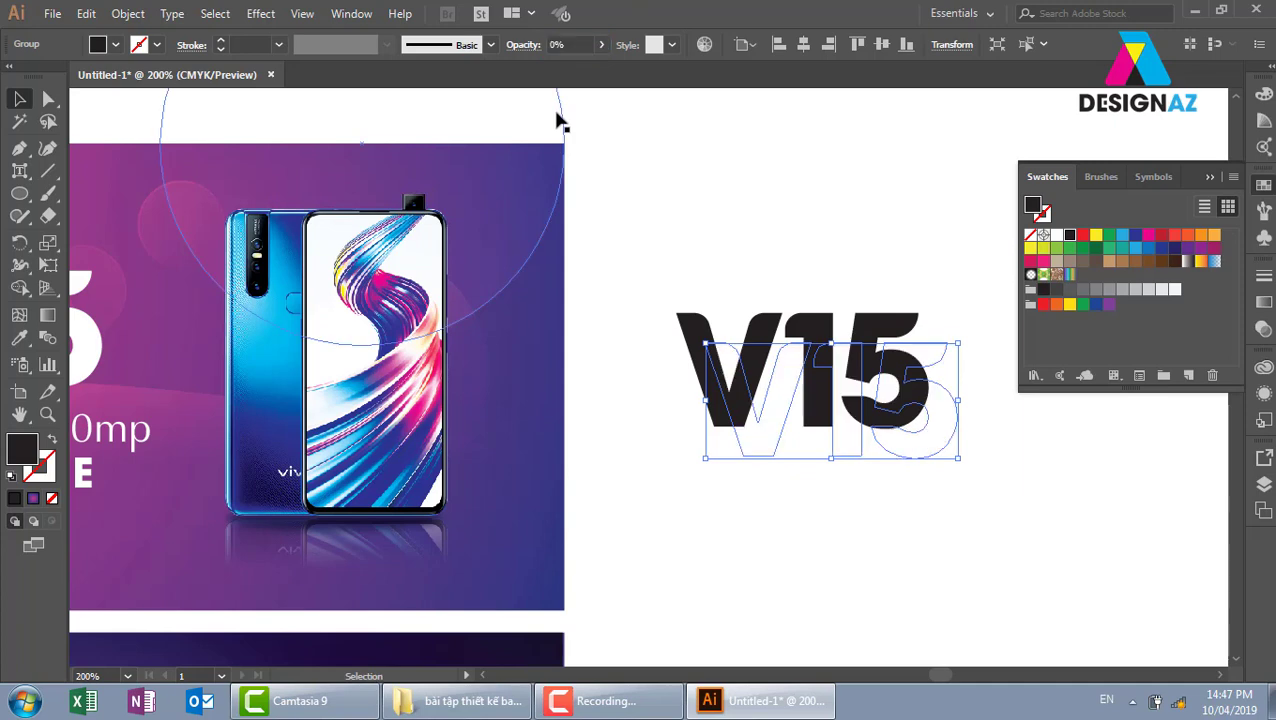
pyautogui.click(812, 555)
pyautogui.moveTo(812, 552); pyautogui.dragTo(906, 400)
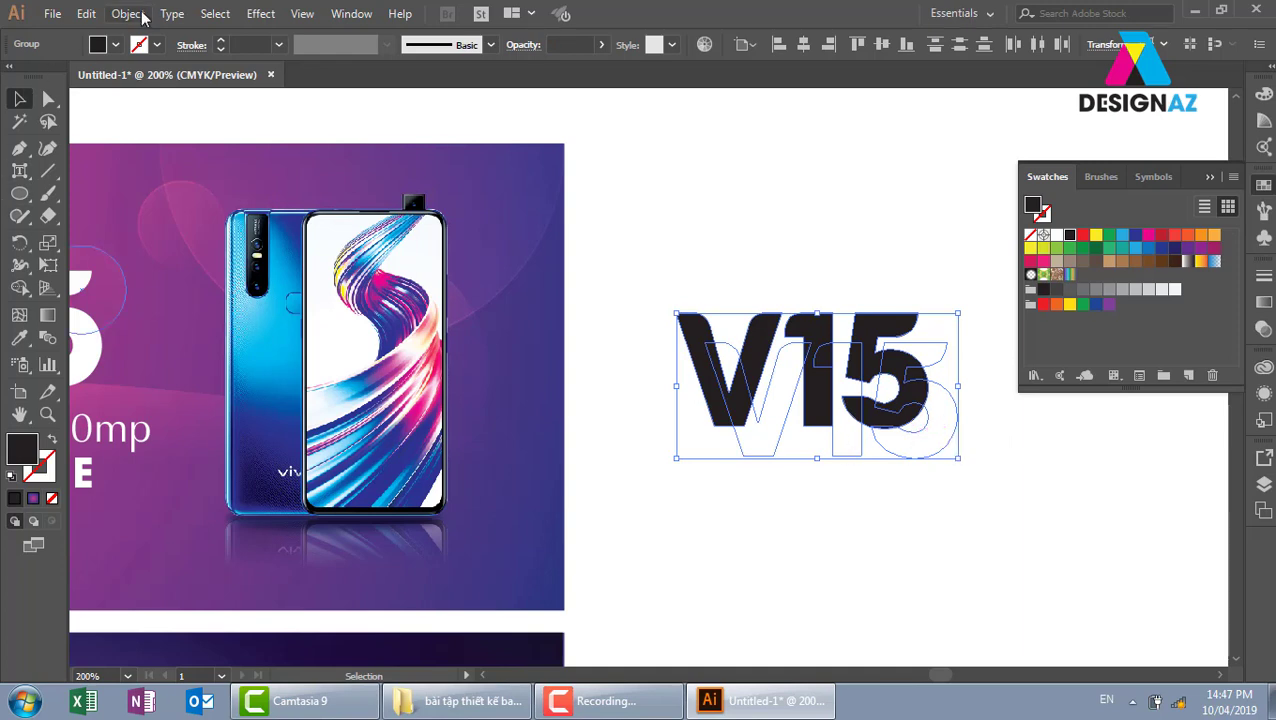
# - Blend the two V15 copies and set the blend spacing to Specified Steps
pyautogui.click(141, 14)
pyautogui.moveTo(199, 463)
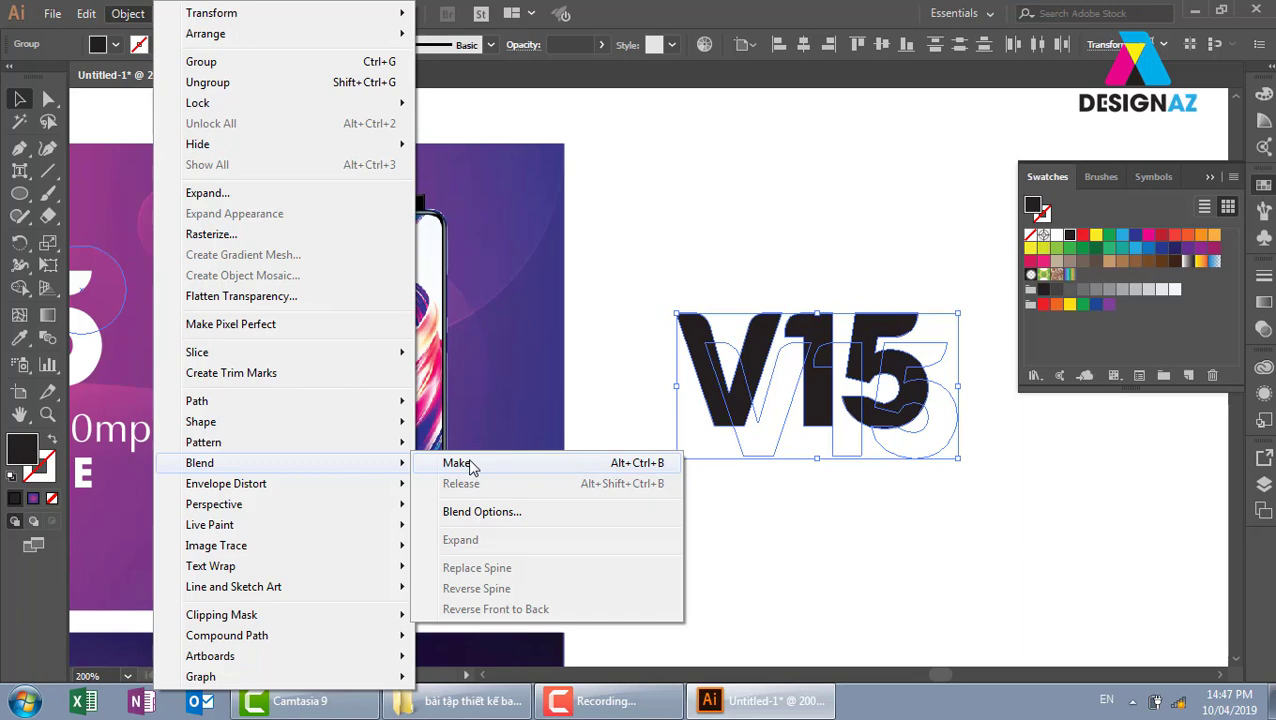
pyautogui.click(469, 462)
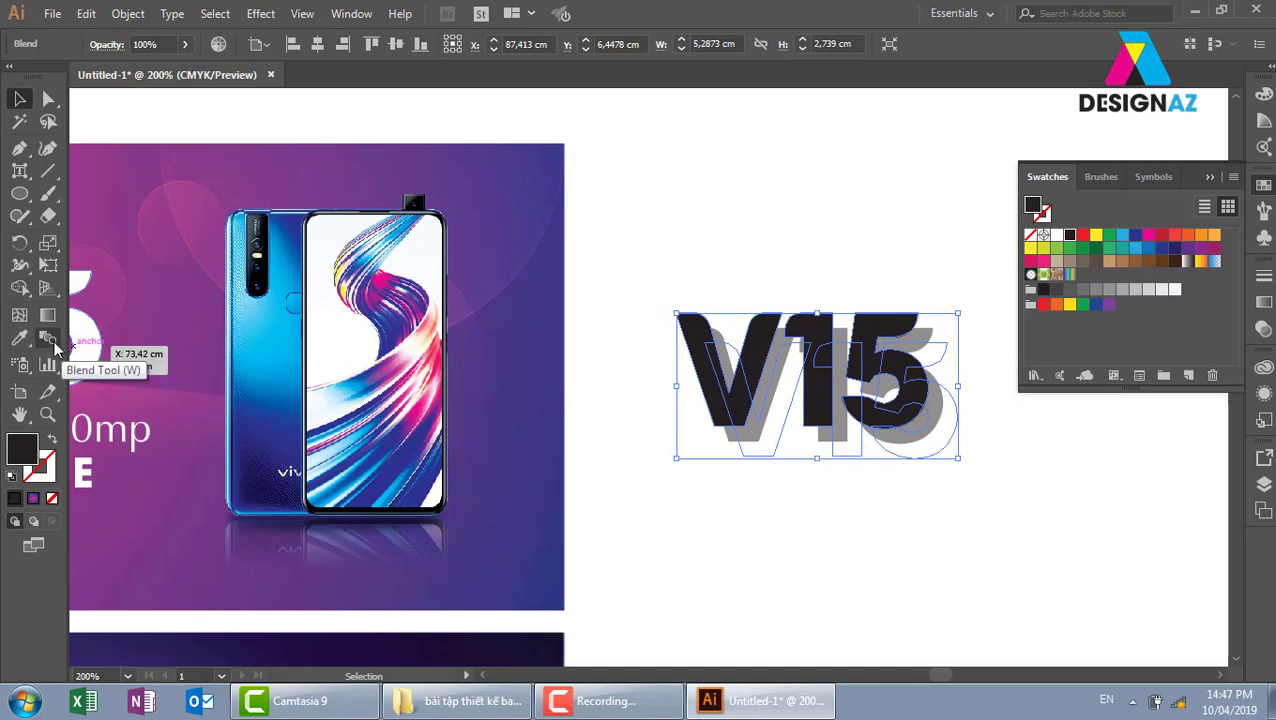
pyautogui.click(130, 13)
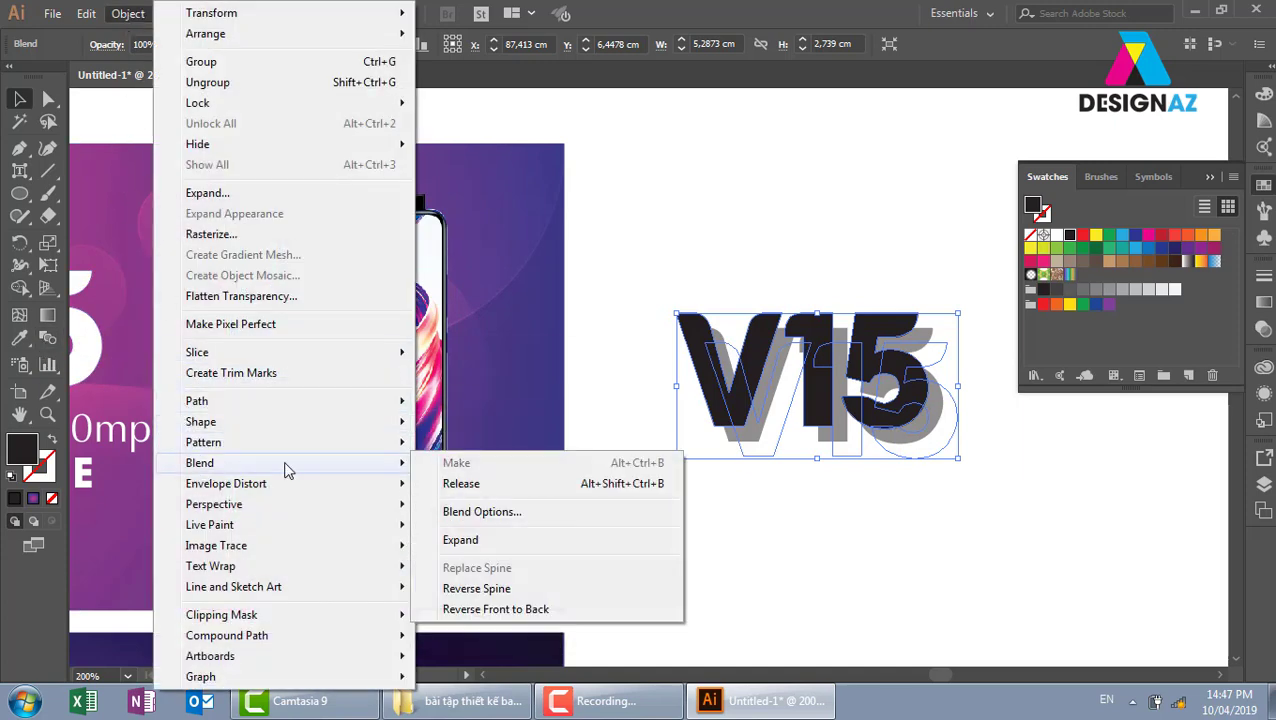
pyautogui.click(482, 512)
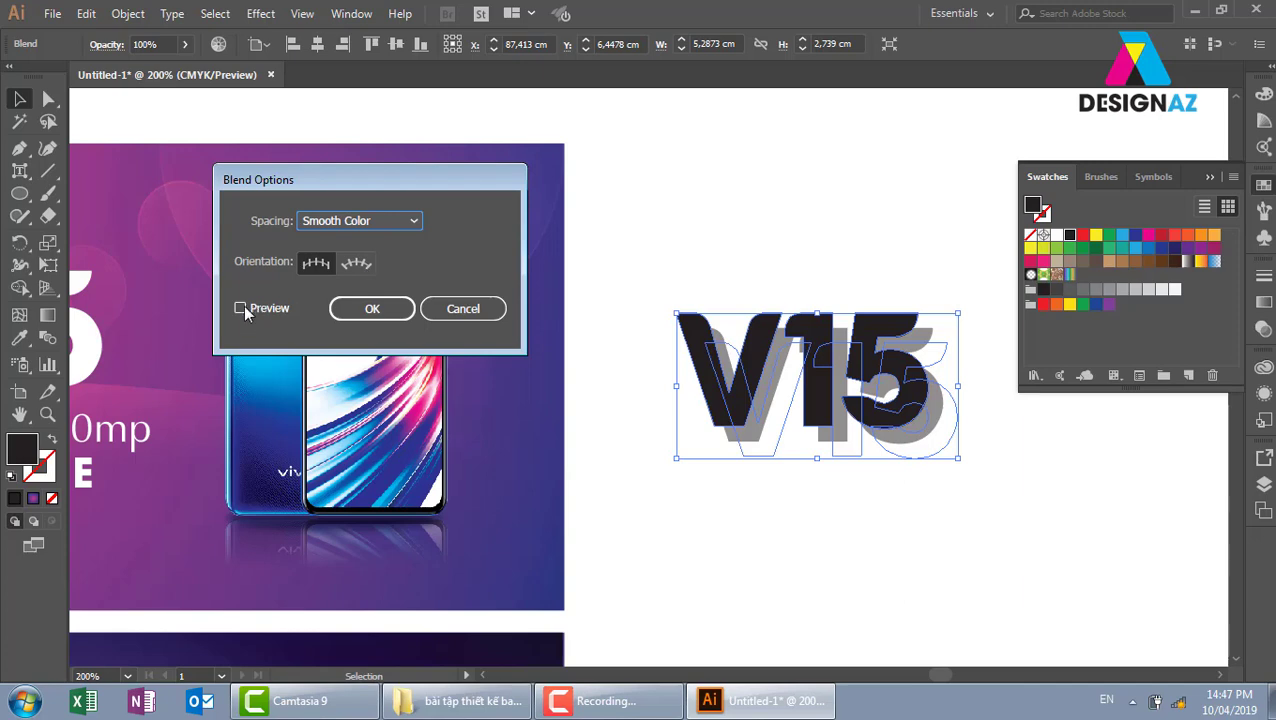
pyautogui.click(240, 308)
pyautogui.click(358, 222)
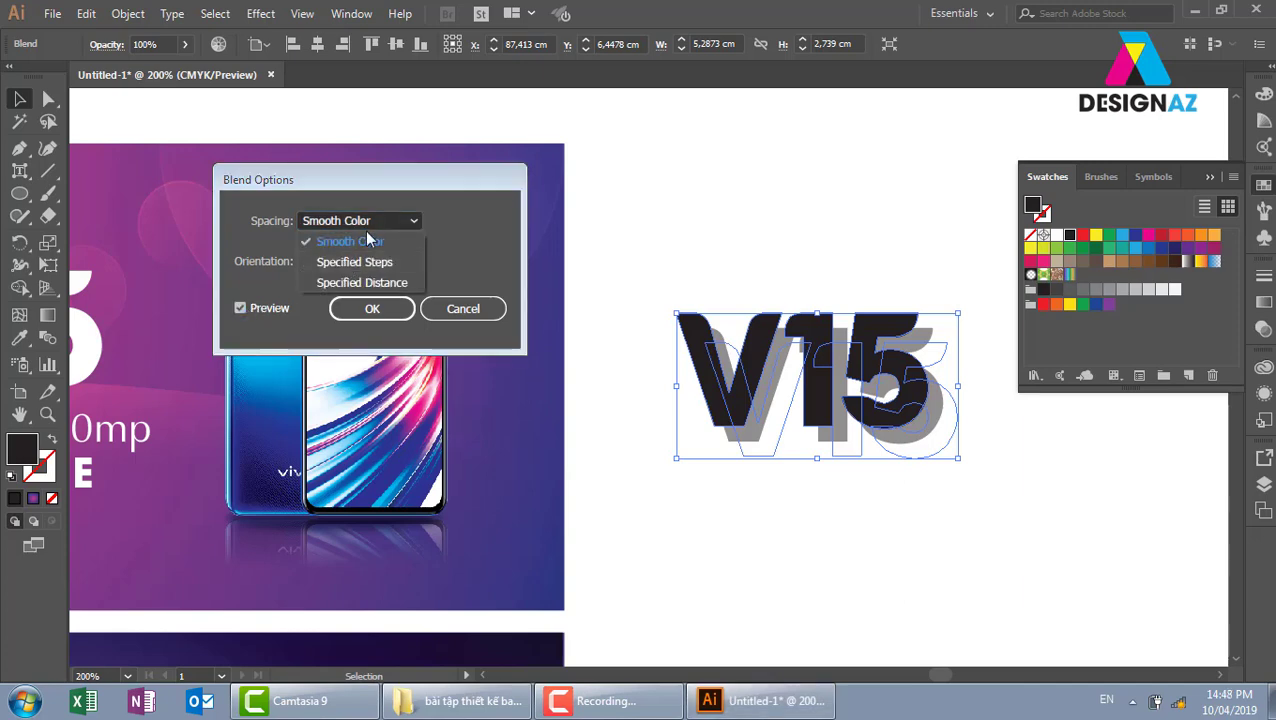
pyautogui.click(368, 262)
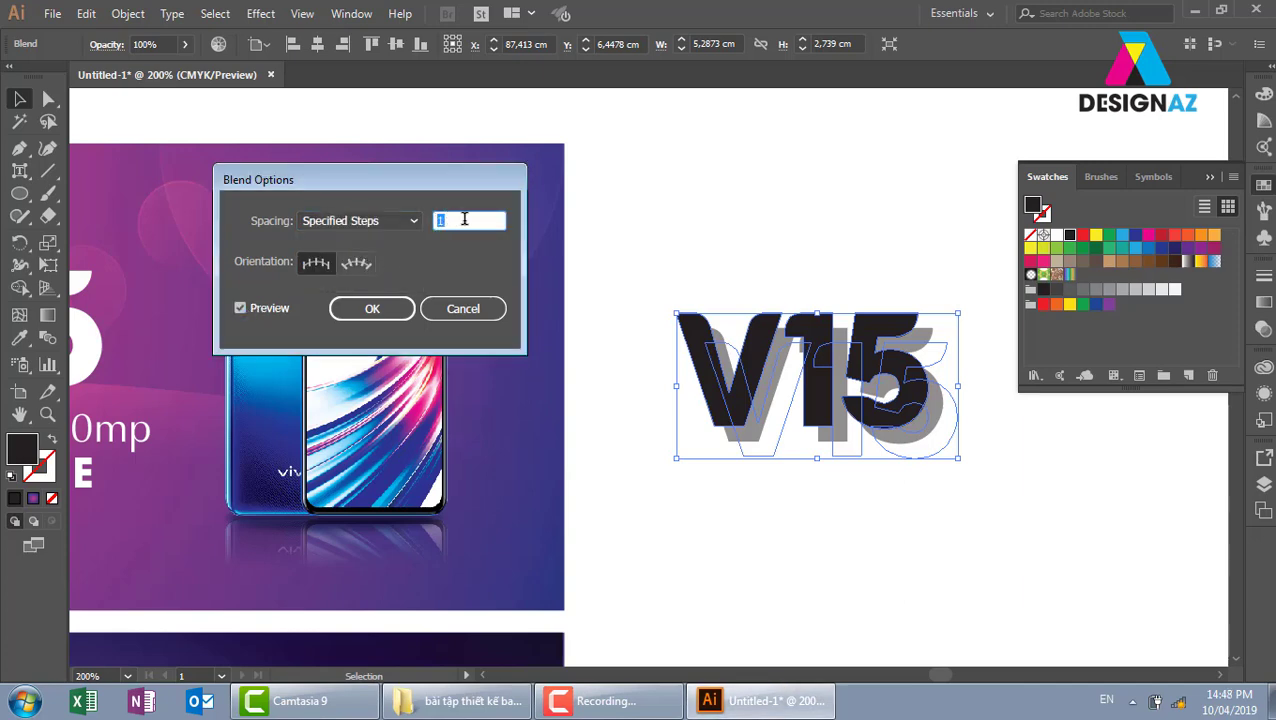
pyautogui.write('9')
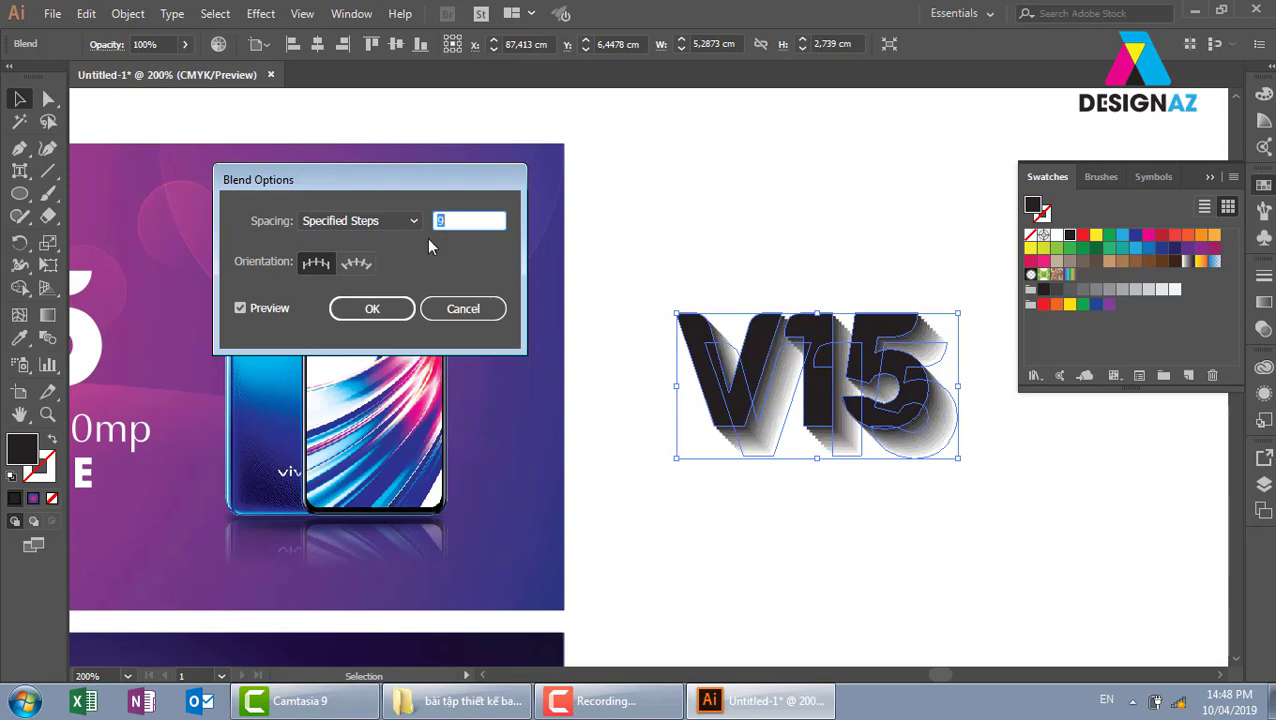
pyautogui.write('1')
pyautogui.write('0')
pyautogui.click(374, 308)
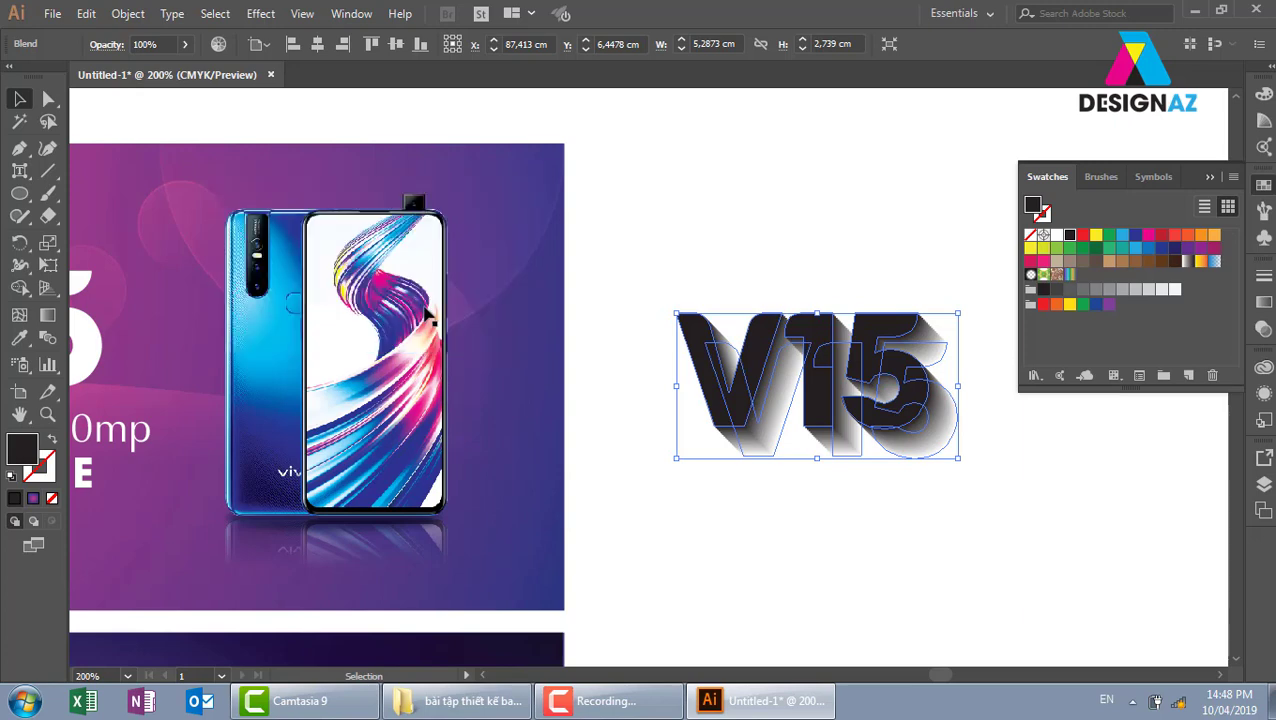
# - Inside the blend, move the front V15 up-left, then nudge it right and down
pyautogui.click(943, 493)
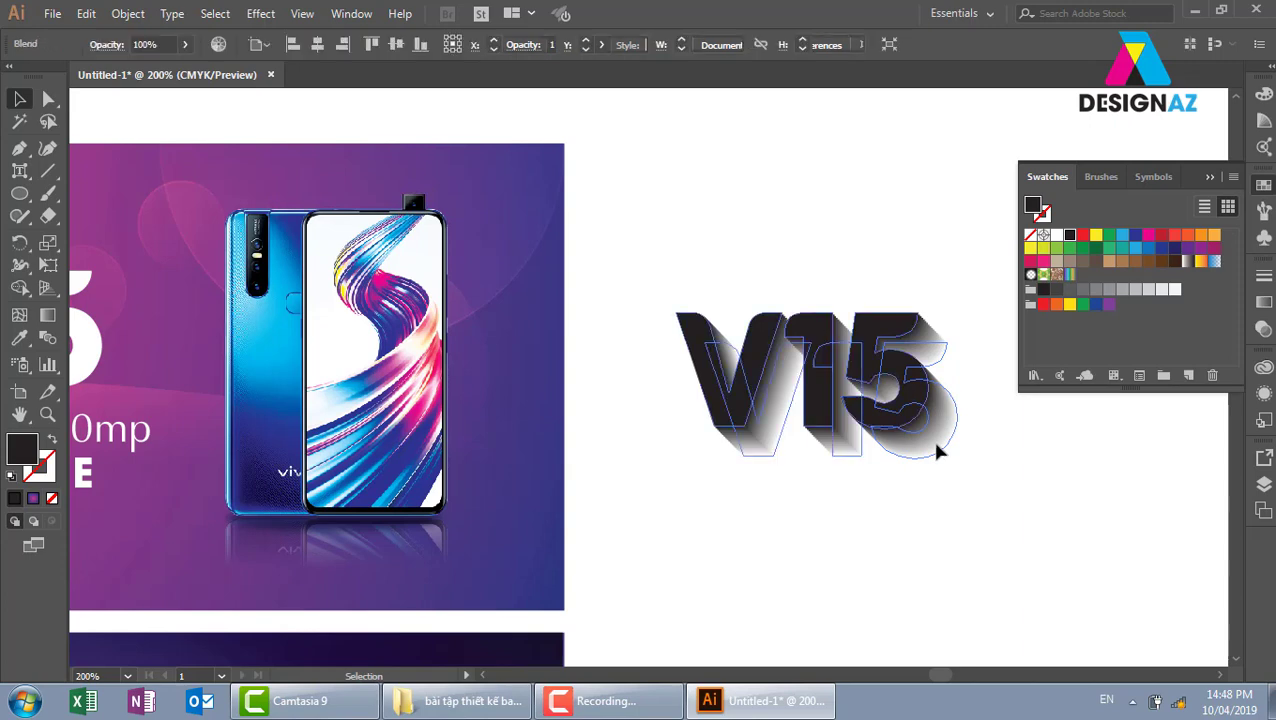
pyautogui.doubleClick(937, 447)
pyautogui.moveTo(940, 444); pyautogui.dragTo(914, 419)
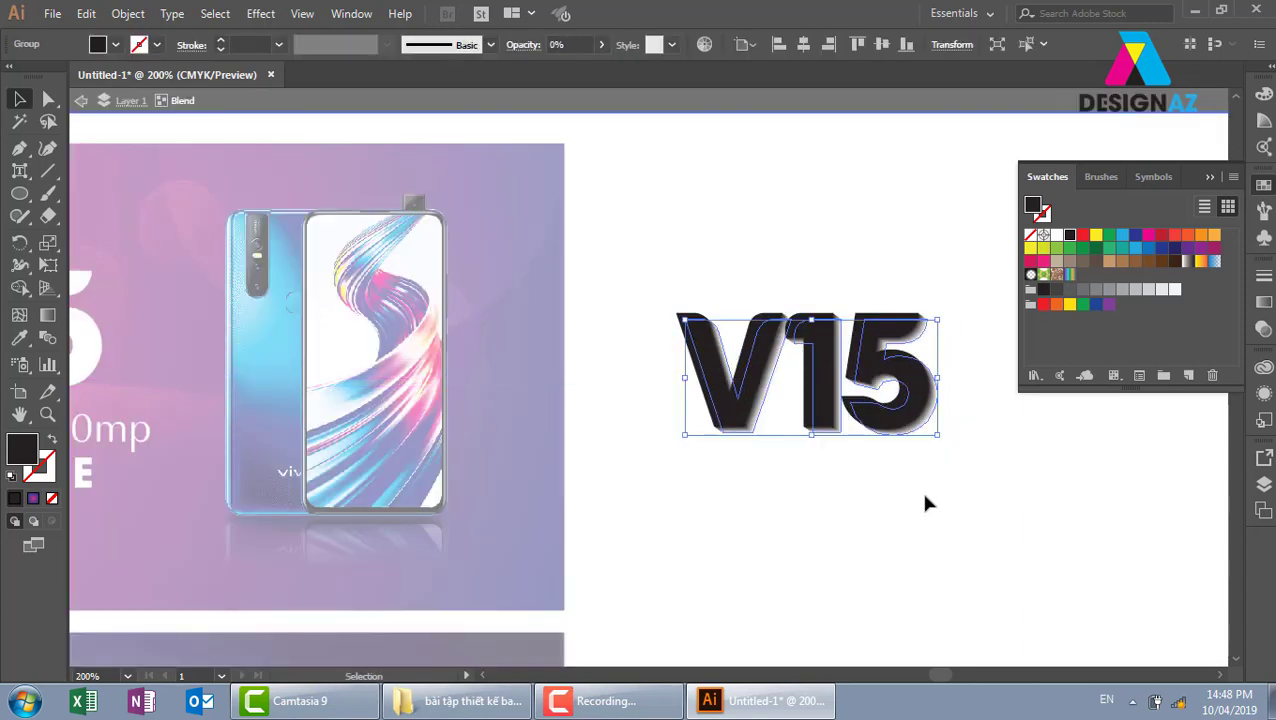
pyautogui.press('Right')
pyautogui.press('Right')
pyautogui.press('Down')
pyautogui.press('Down')
pyautogui.press('Down')
pyautogui.press('Down')
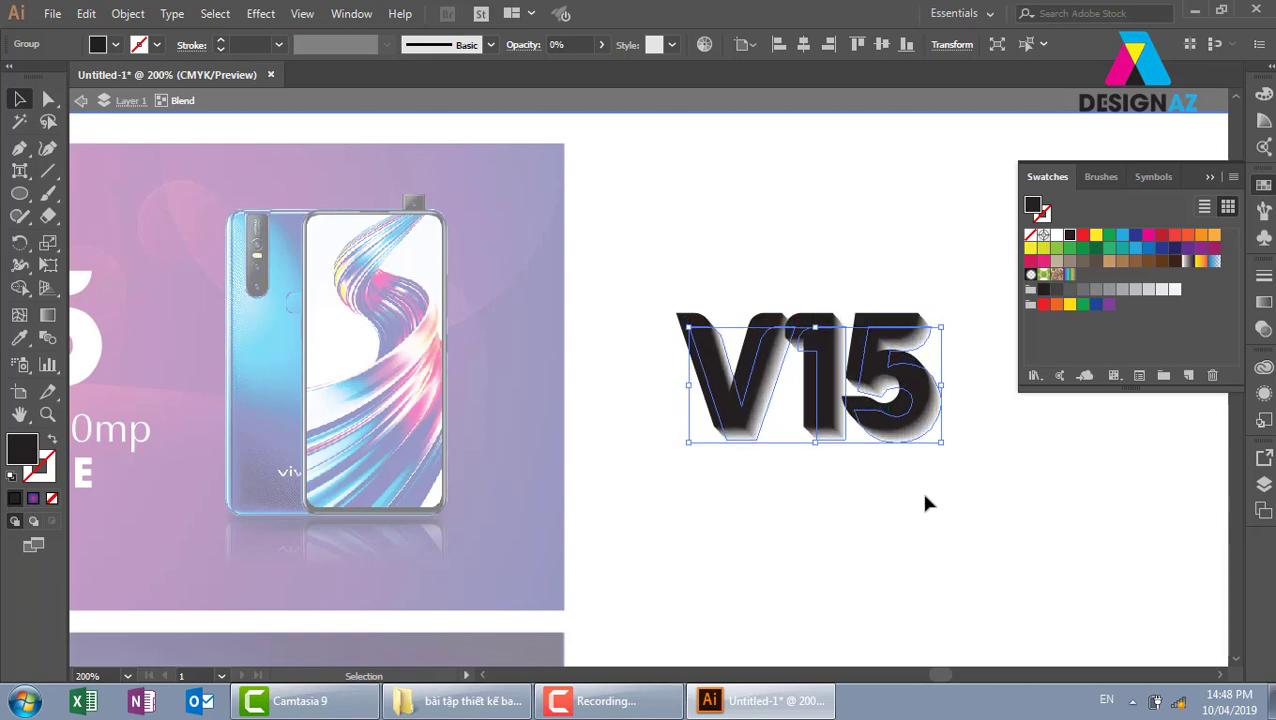
pyautogui.doubleClick(1048, 567)
# - Set the V15 blend's blending mode to Multiply
pyautogui.click(914, 432)
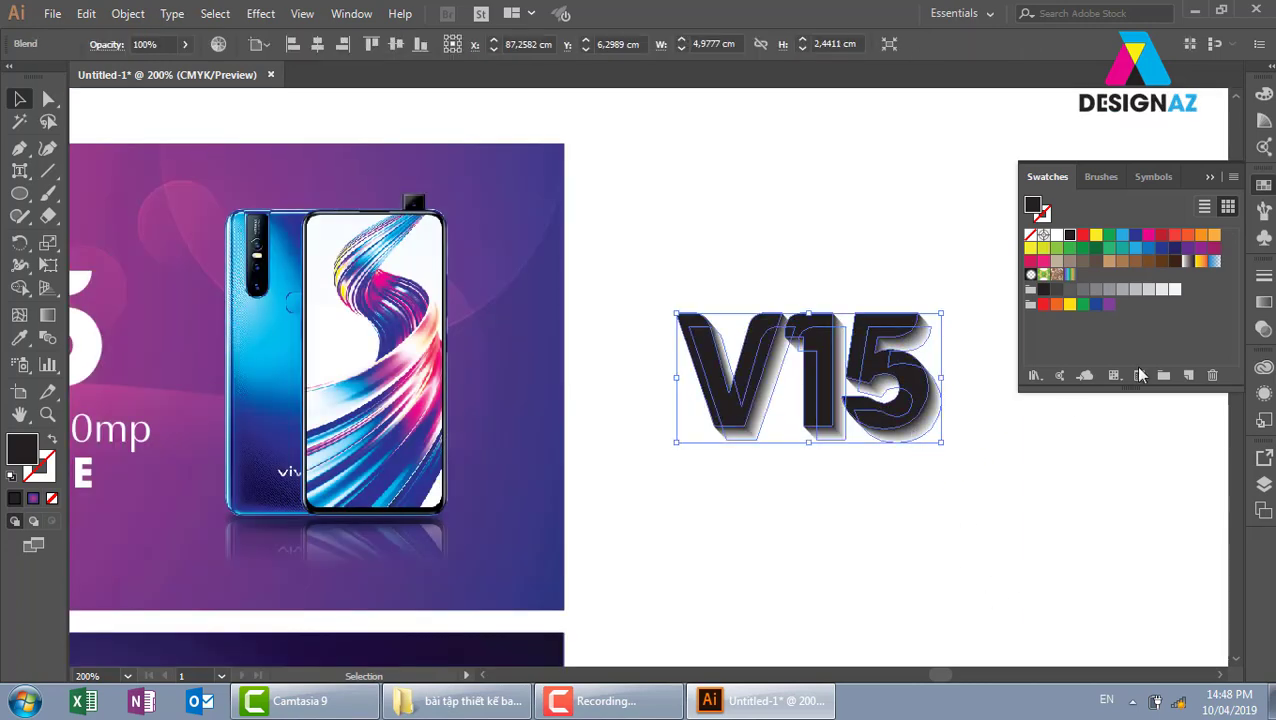
pyautogui.click(1263, 328)
pyautogui.click(1091, 300)
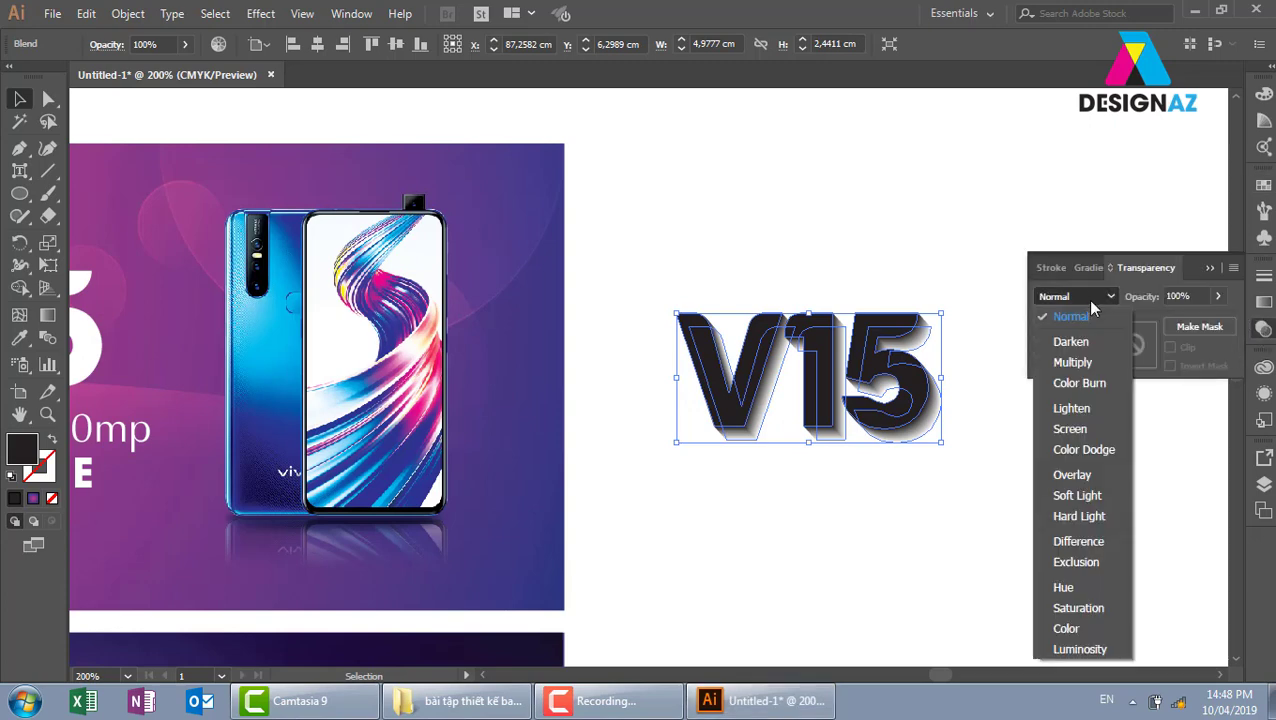
pyautogui.click(1086, 365)
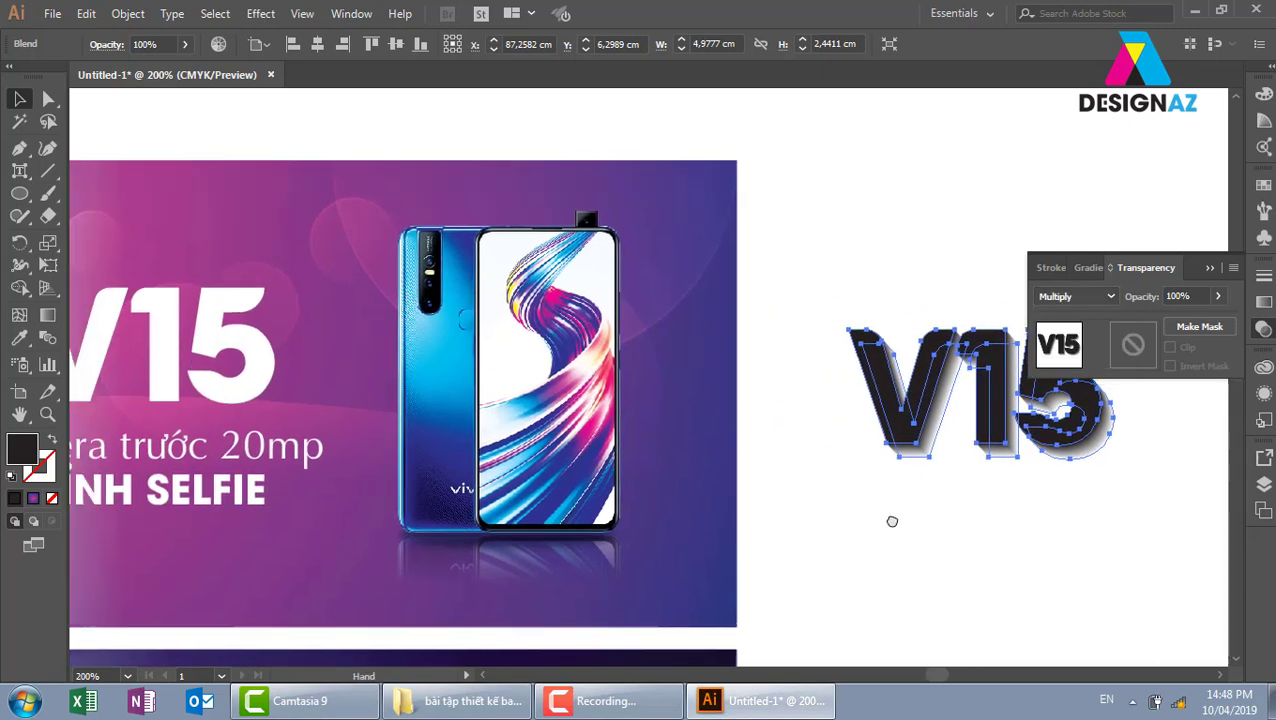
# - Move the V15 blend onto the banner and make the headline white
pyautogui.moveTo(742, 490); pyautogui.dragTo(942, 520)
pyautogui.moveTo(977, 450)
pyautogui.mouseDown()
pyautogui.moveTo(200, 438)
pyautogui.moveTo(130, 387)
pyautogui.mouseUp()
pyautogui.hscroll(-5, 550, 370)
pyautogui.hscroll(-4, 806, 593)
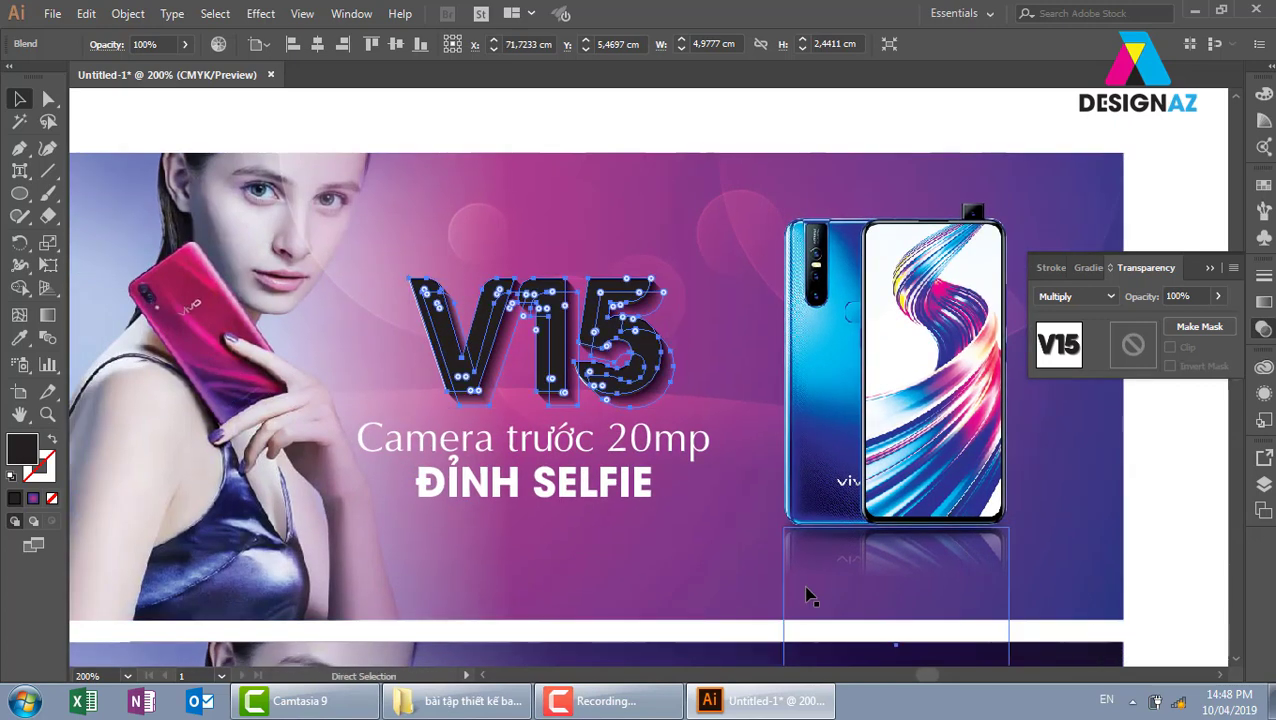
pyautogui.press('v')
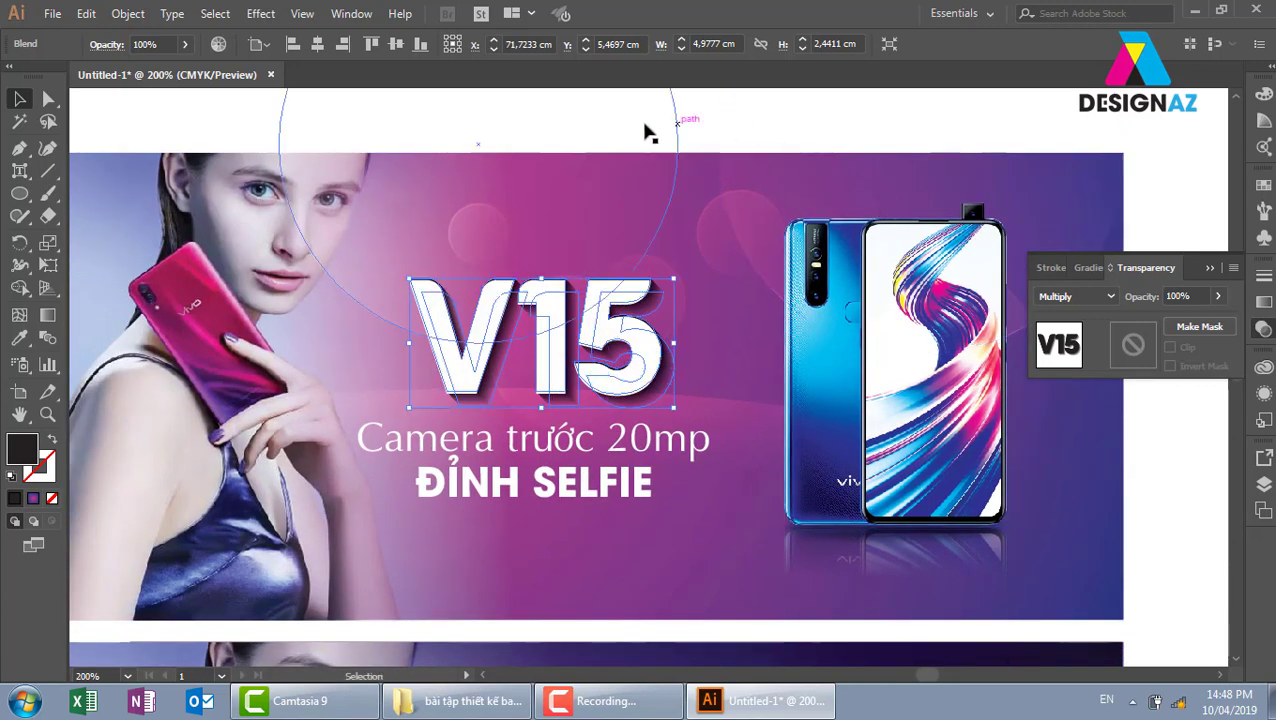
pyautogui.click(647, 130)
# - Move the blend's end V15 about 0.63 cm right and 0.78 cm down to lengthen the shadow
pyautogui.press('z')
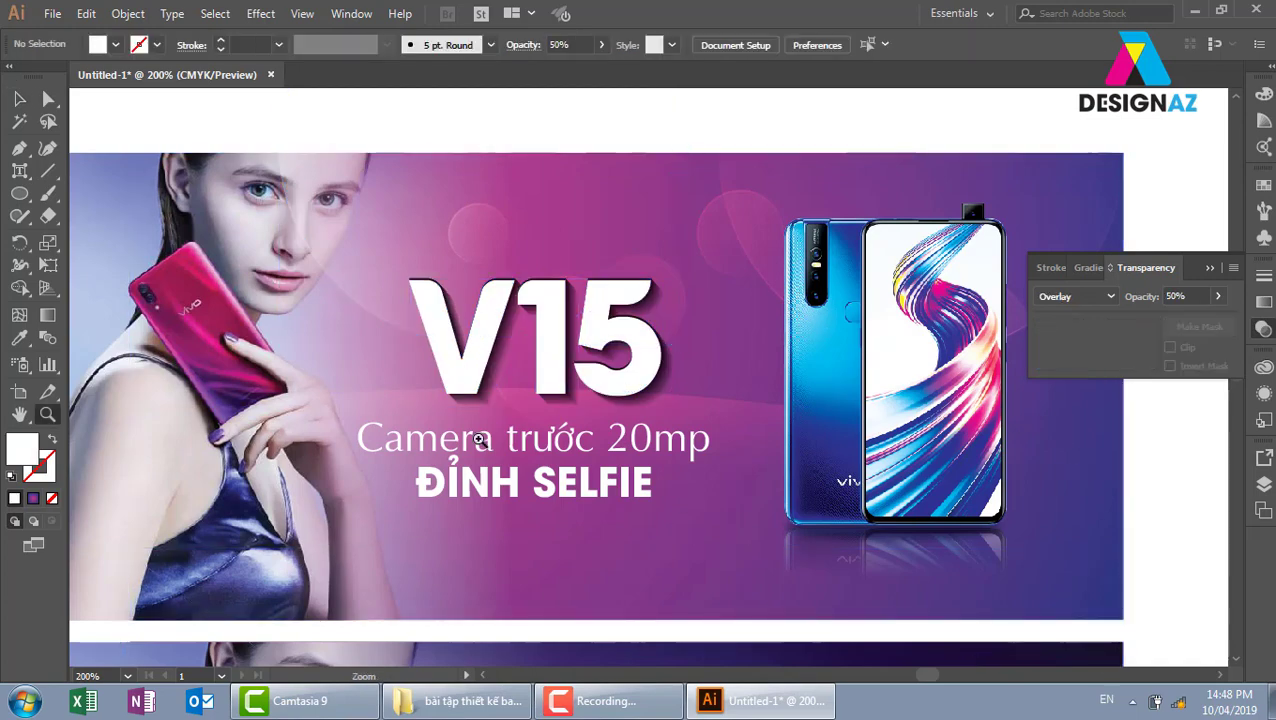
pyautogui.moveTo(331, 291); pyautogui.dragTo(845, 520)
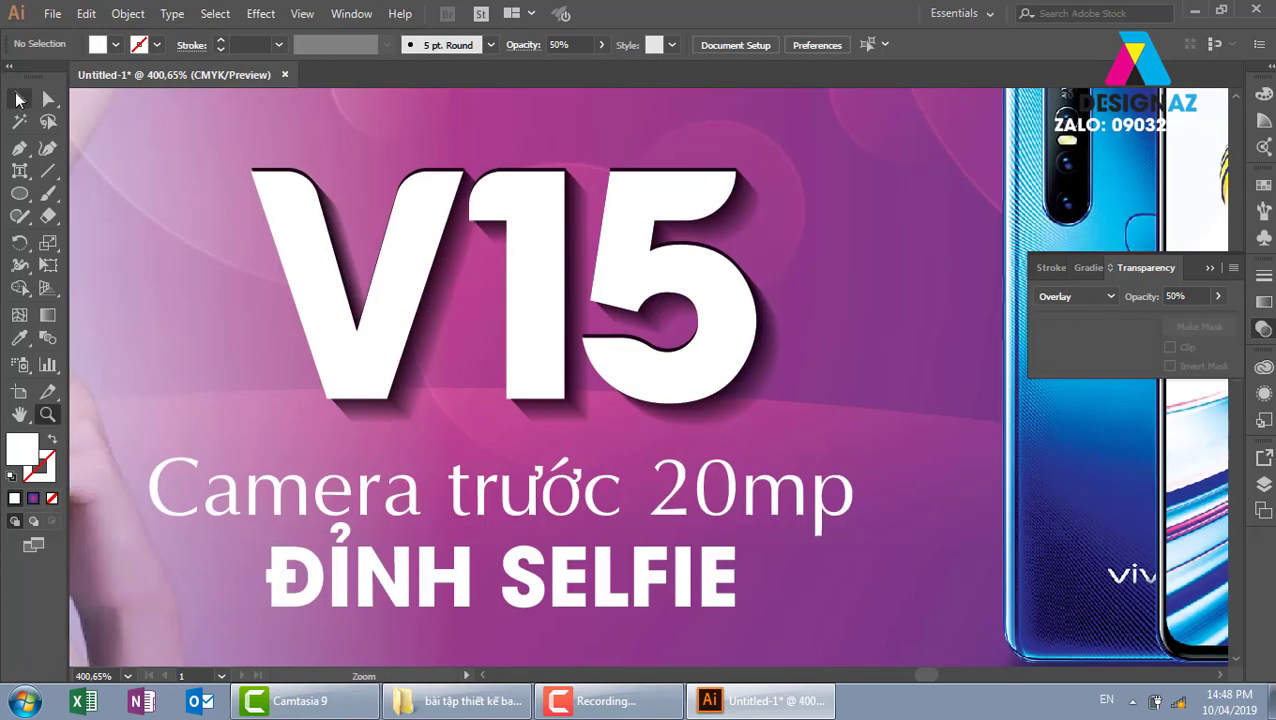
pyautogui.click(19, 98)
pyautogui.click(748, 415)
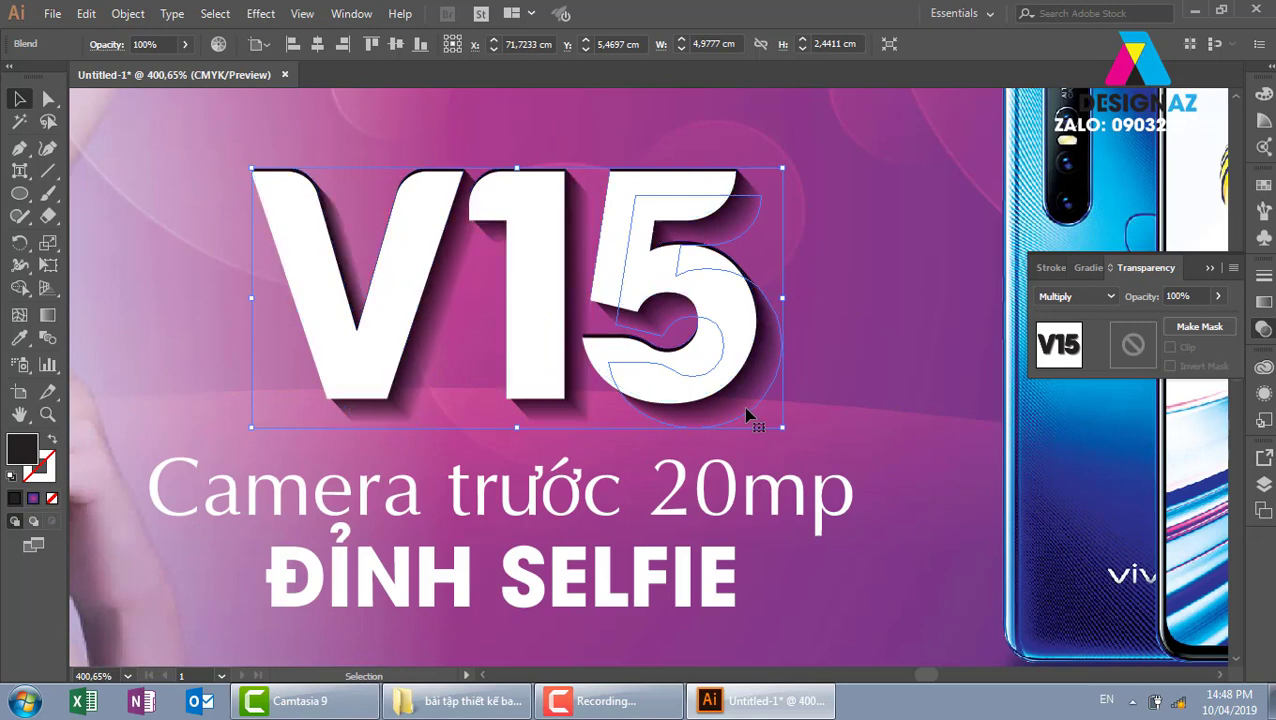
pyautogui.doubleClick(748, 415)
pyautogui.moveTo(753, 426); pyautogui.dragTo(810, 518)
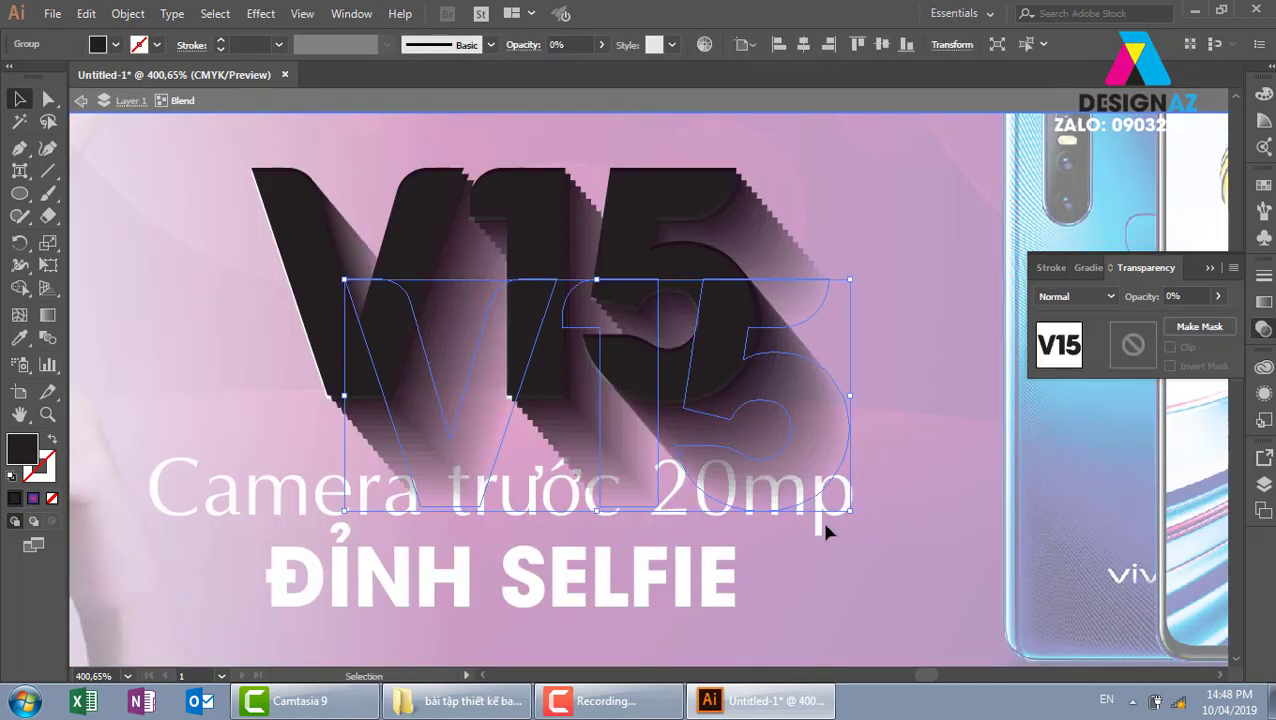
pyautogui.hotkey('ctrl', '1')
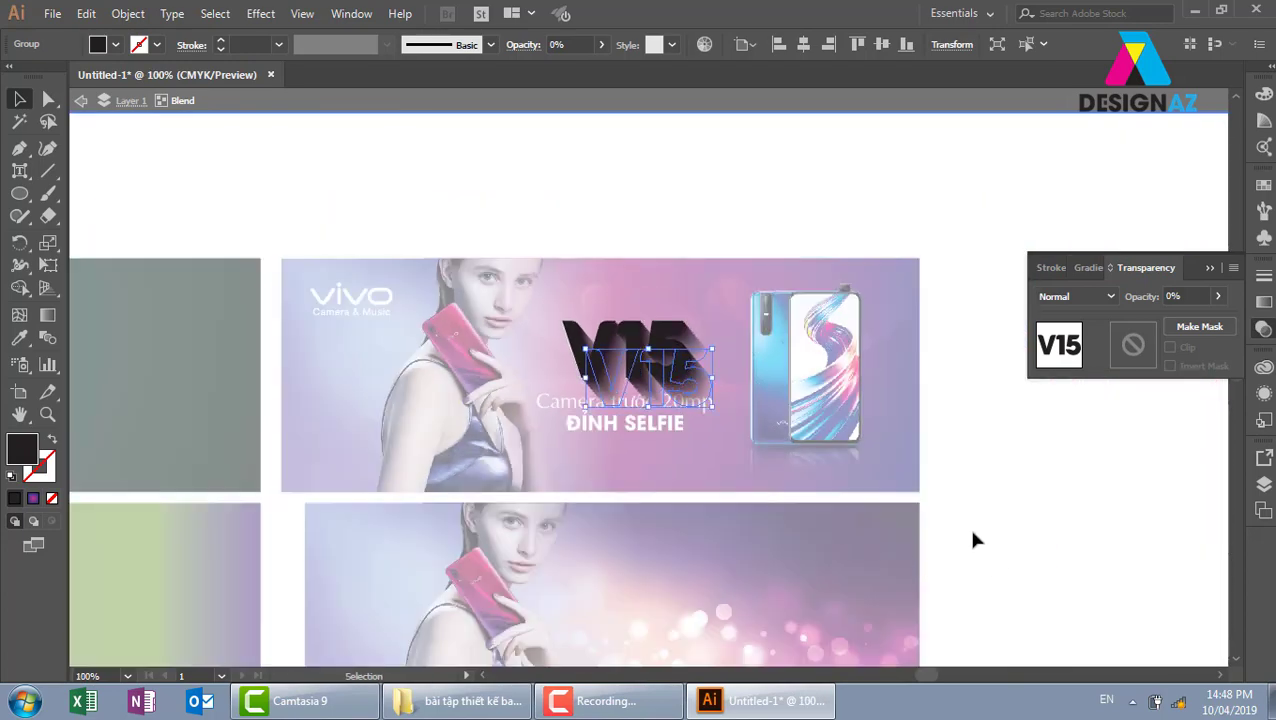
pyautogui.doubleClick(976, 540)
pyautogui.press('z')
pyautogui.moveTo(486, 250); pyautogui.dragTo(832, 532)
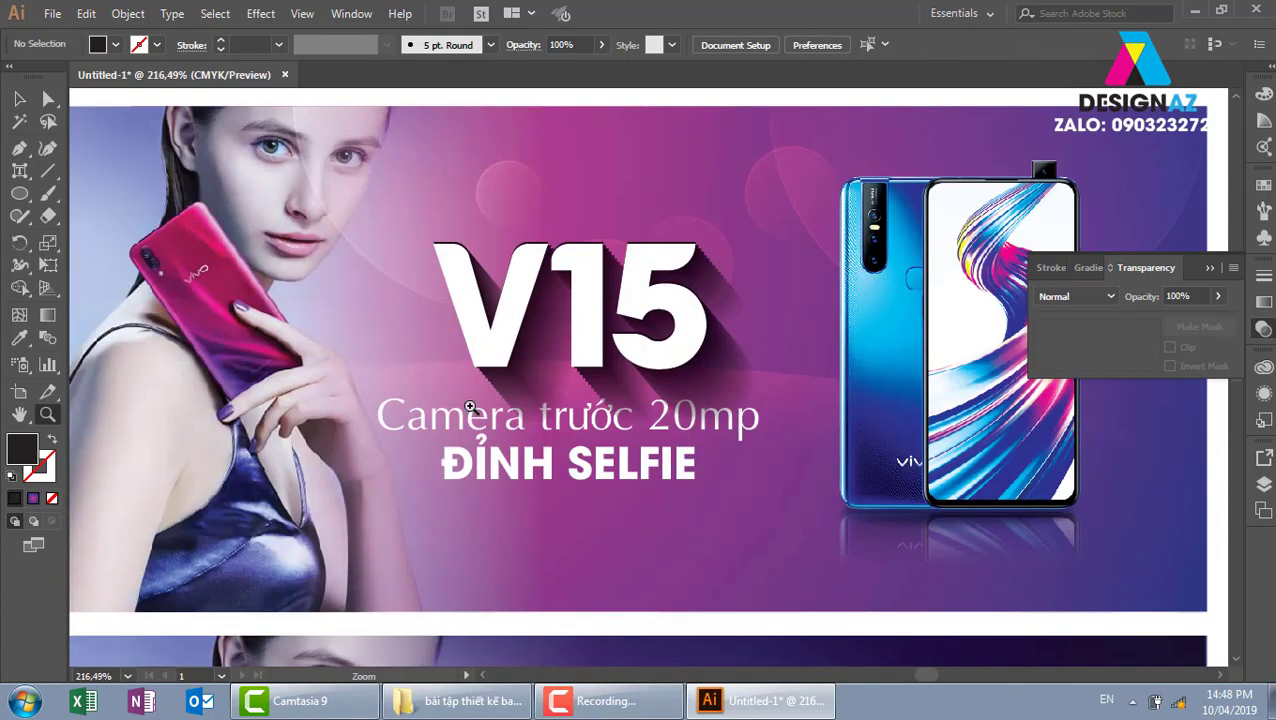
# - Nudge the V15 blend and lower its opacity to 69%
pyautogui.click(19, 99)
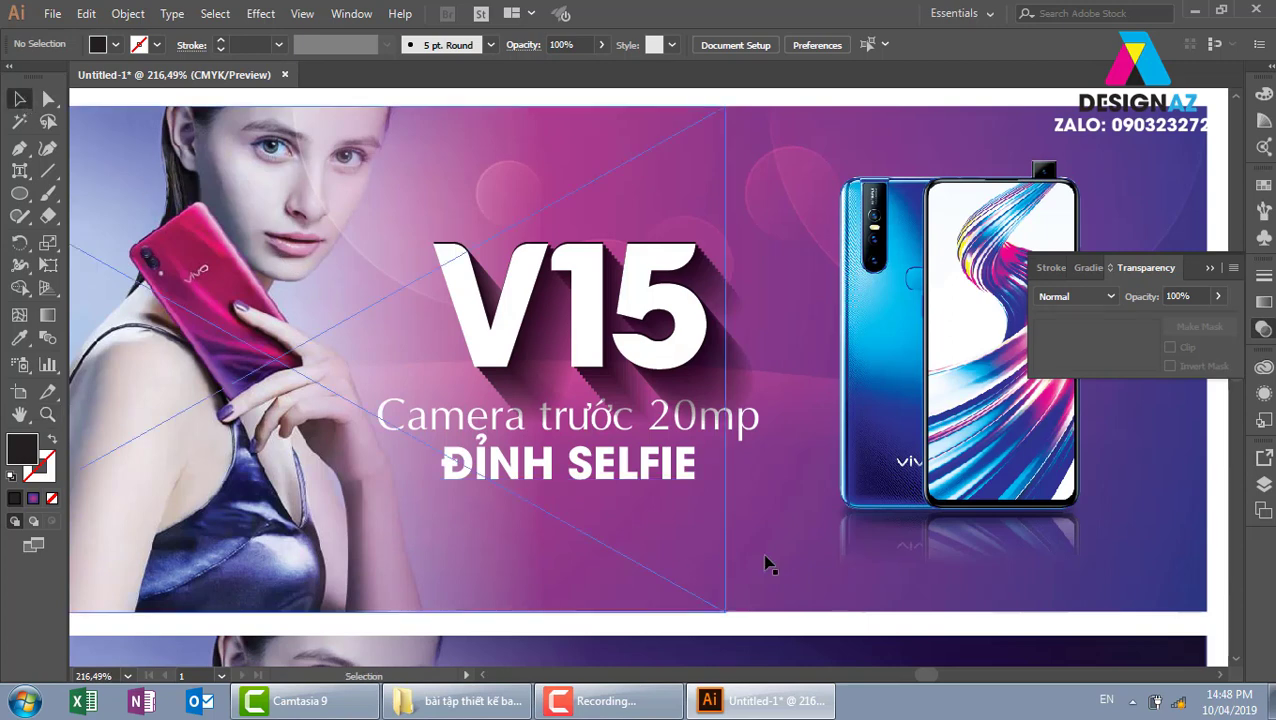
pyautogui.click(729, 403)
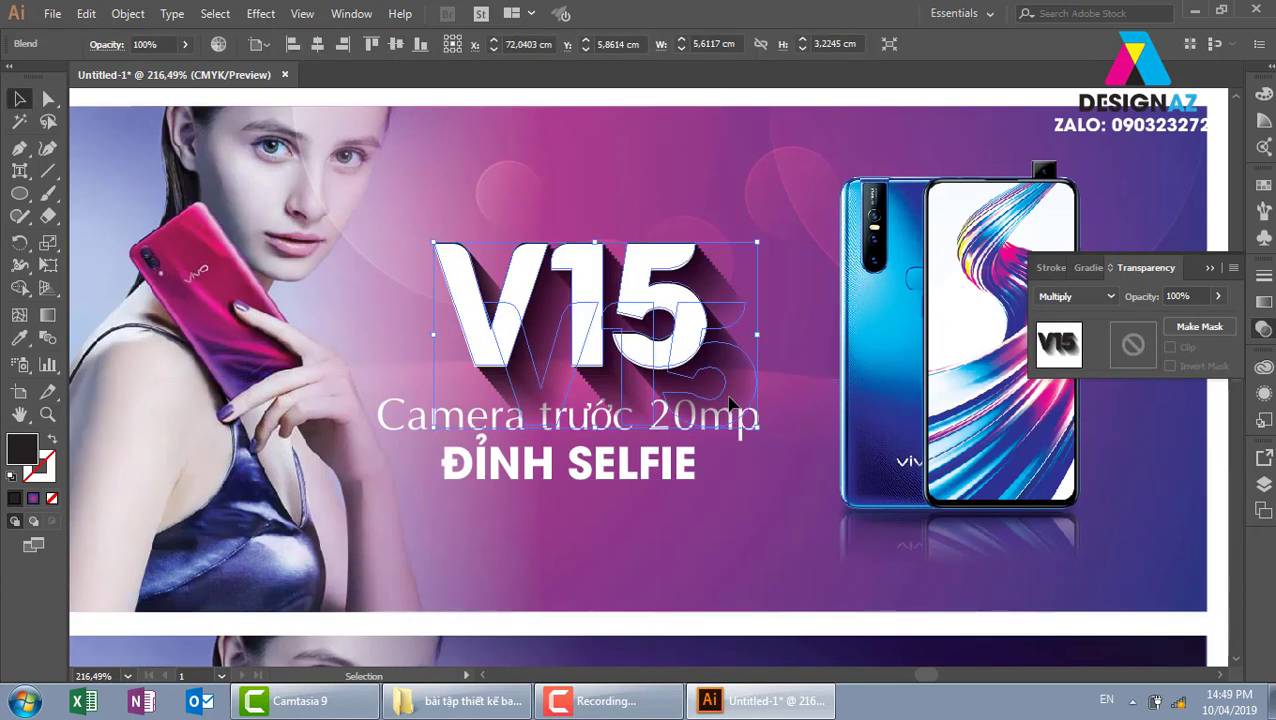
pyautogui.press('Right')
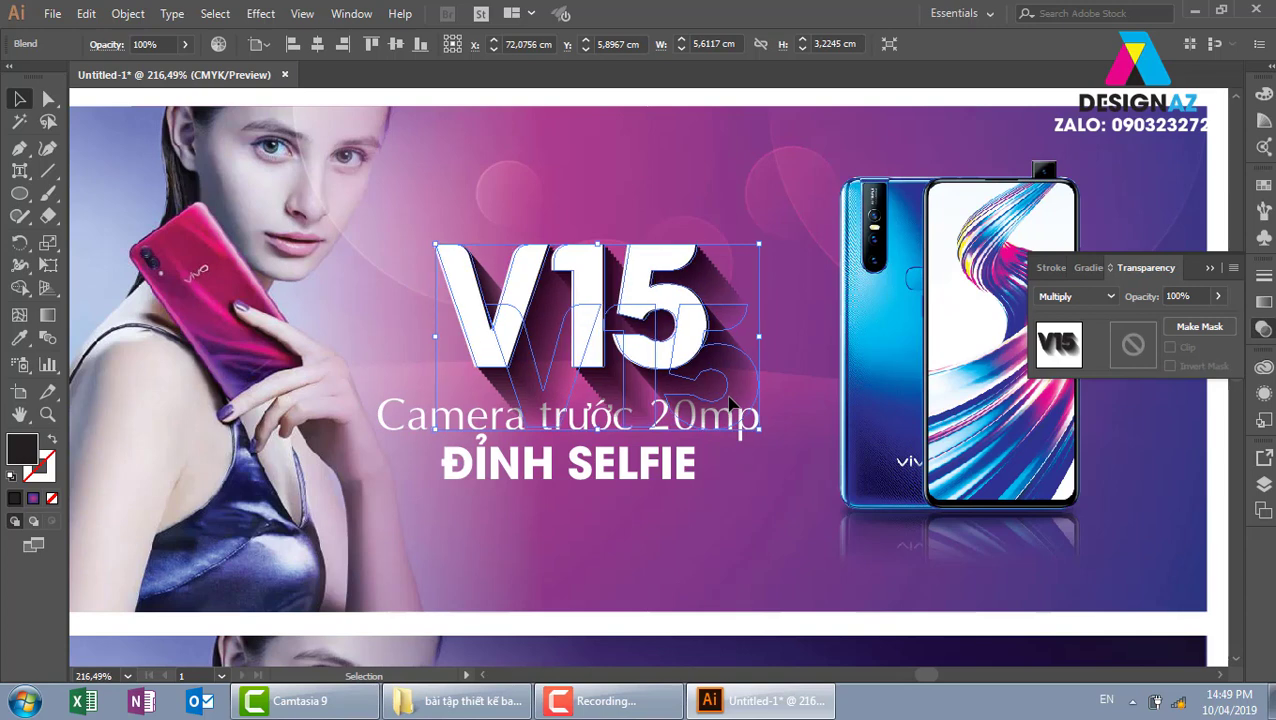
pyautogui.press('Left')
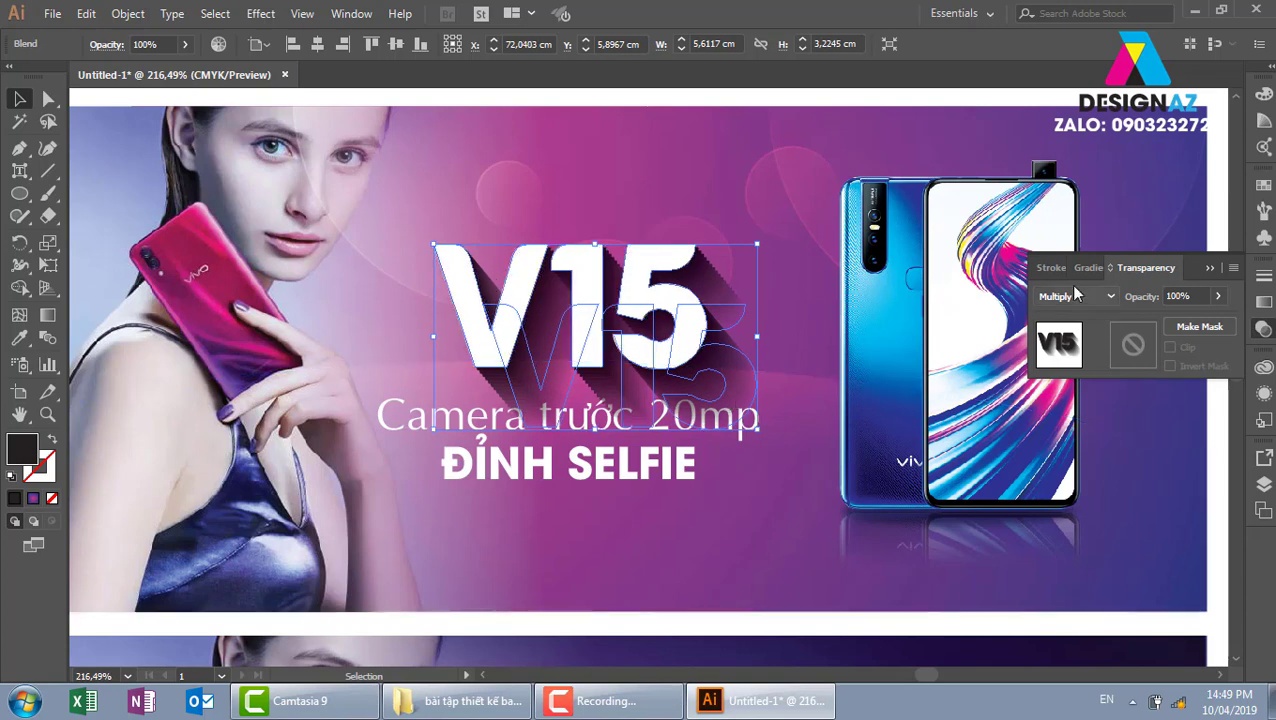
pyautogui.click(1216, 296)
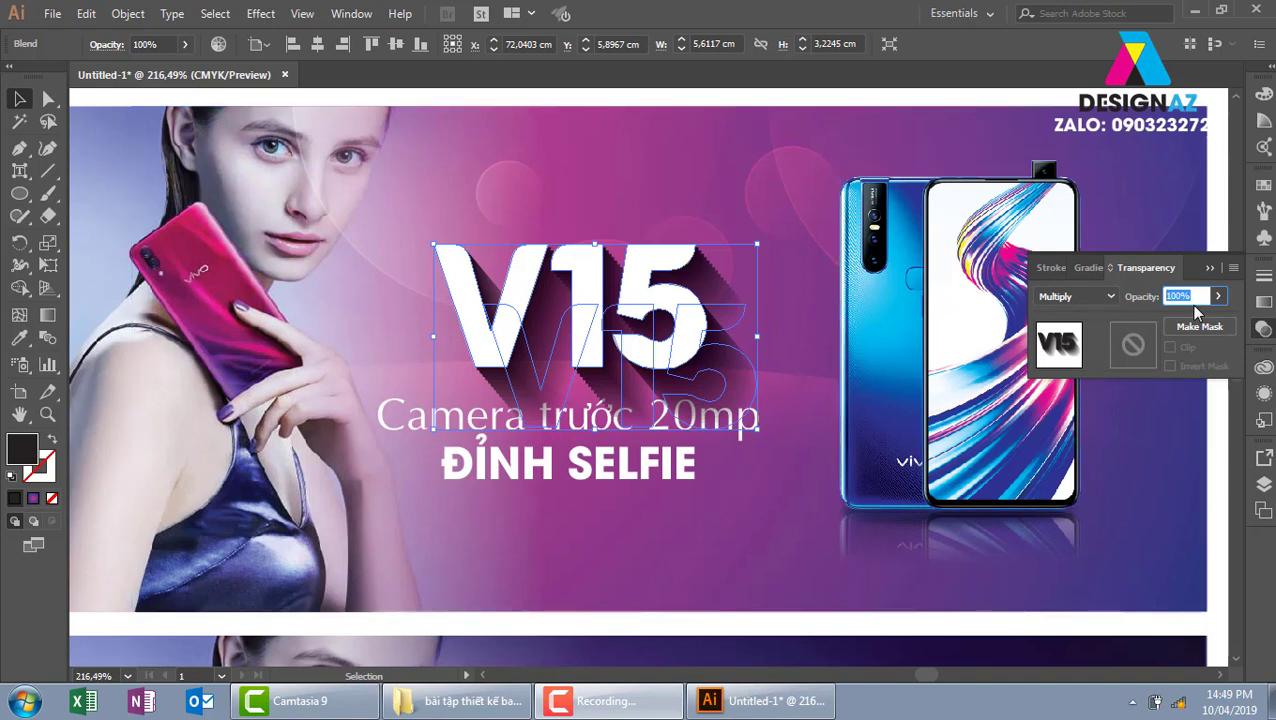
pyautogui.click(745, 385)
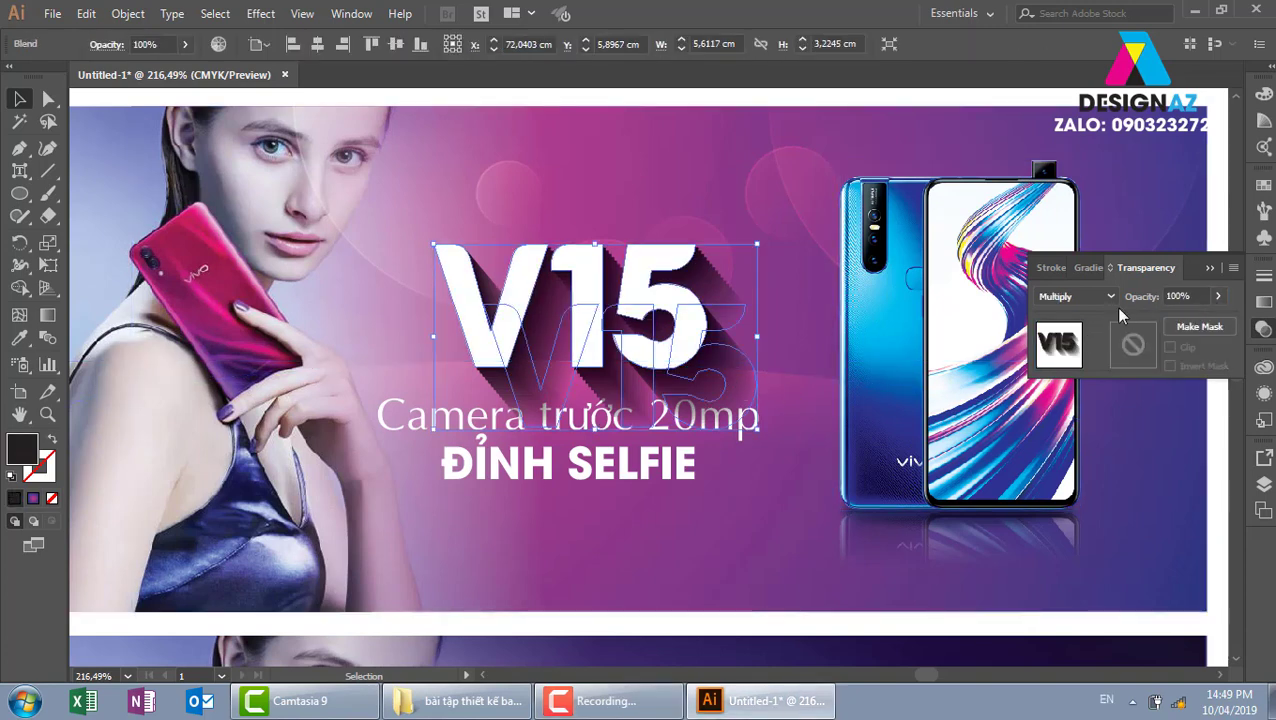
pyautogui.click(1203, 298)
pyautogui.write('6')
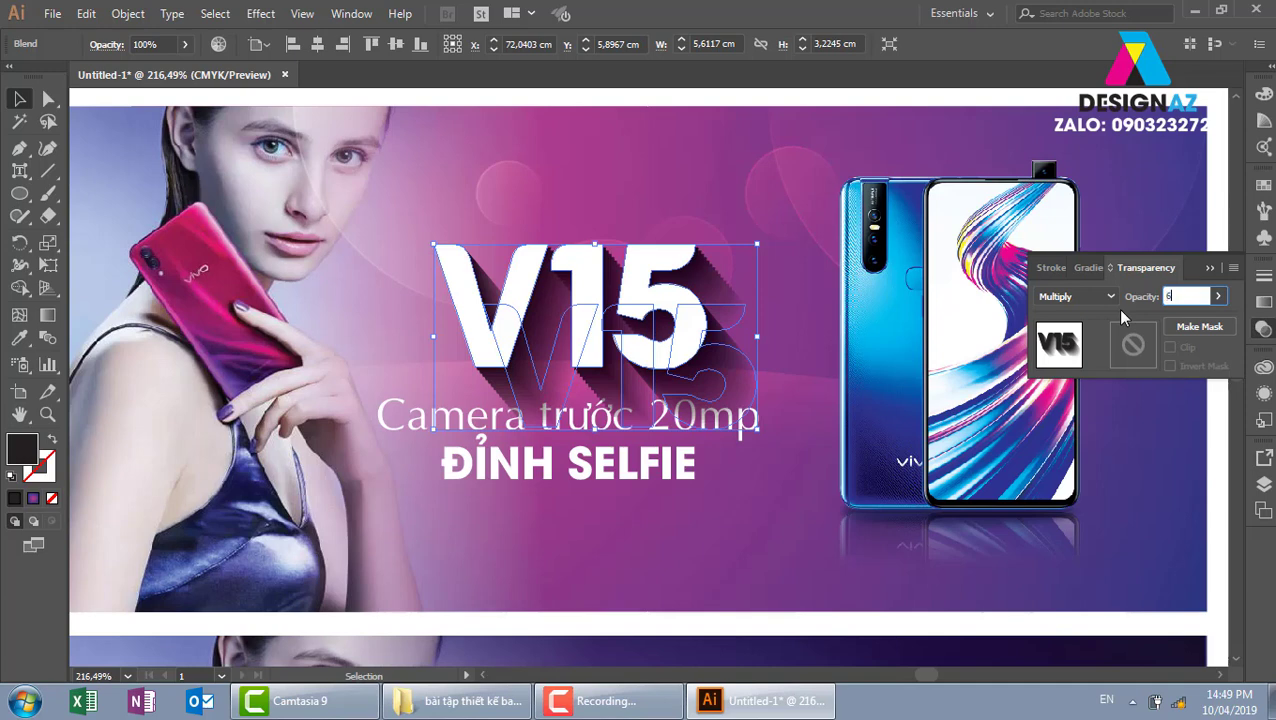
pyautogui.write('9')
pyautogui.press('Return')
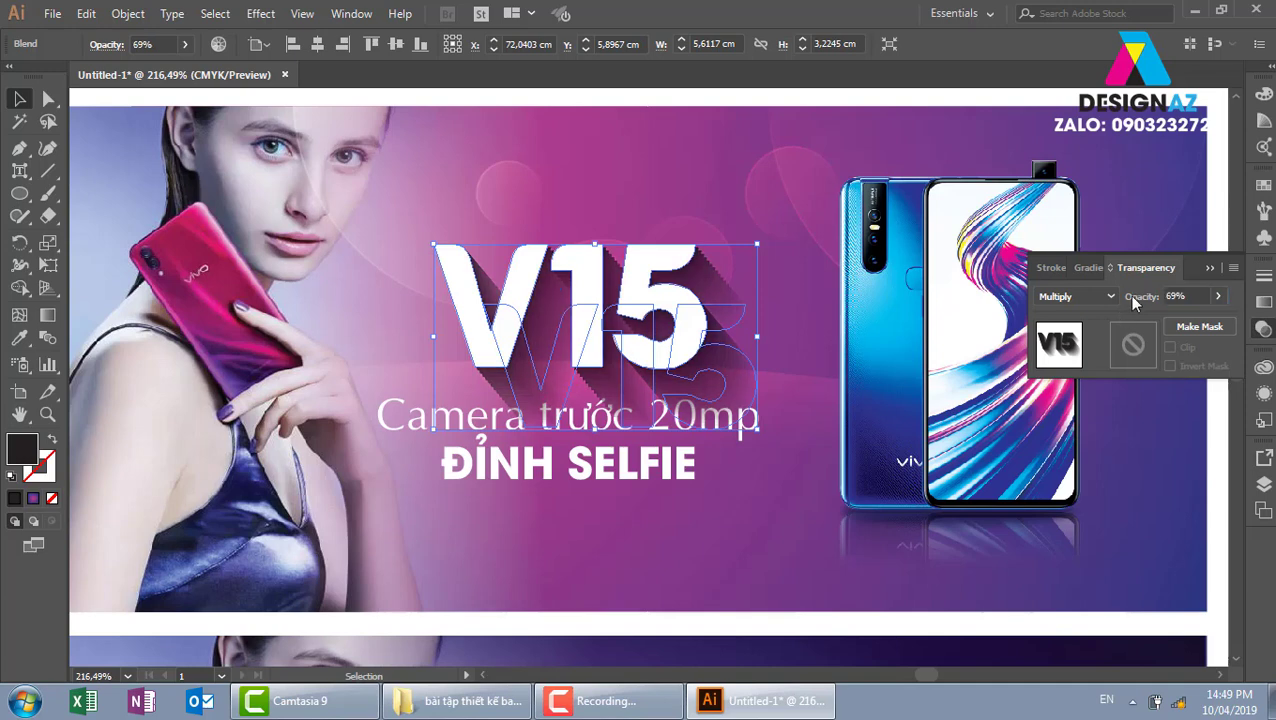
pyautogui.click(842, 305)
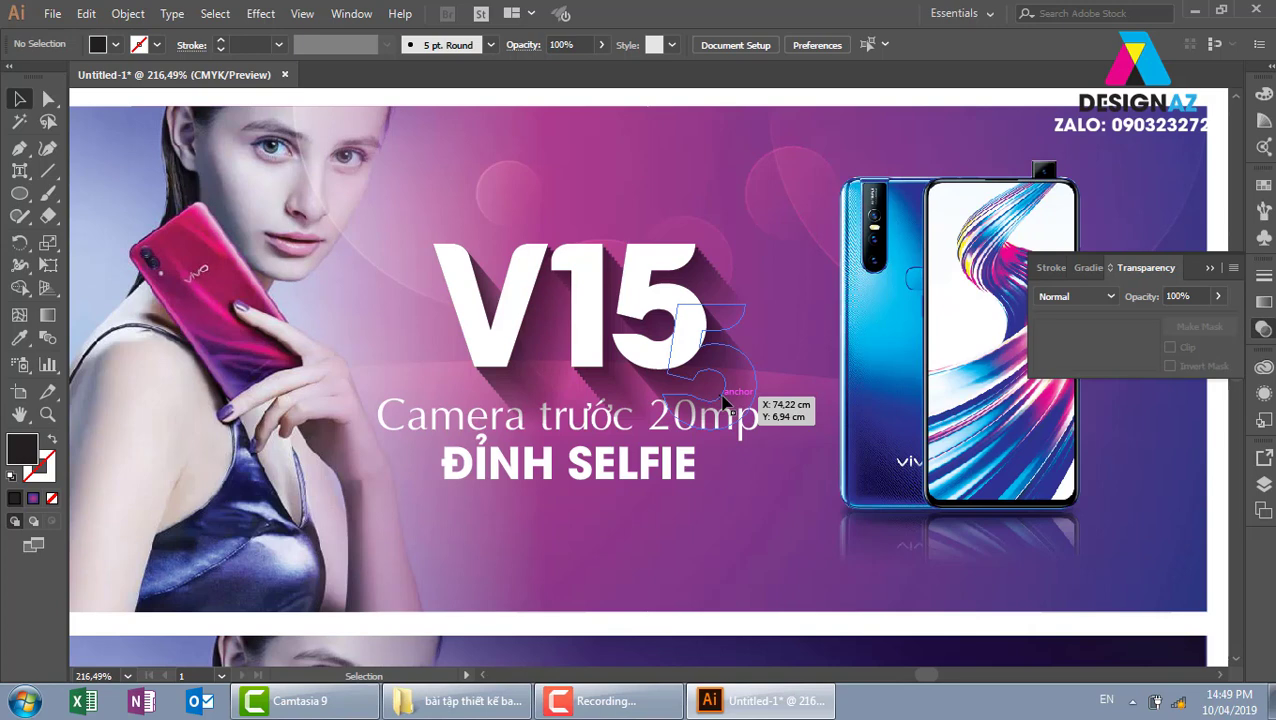
pyautogui.click(724, 400)
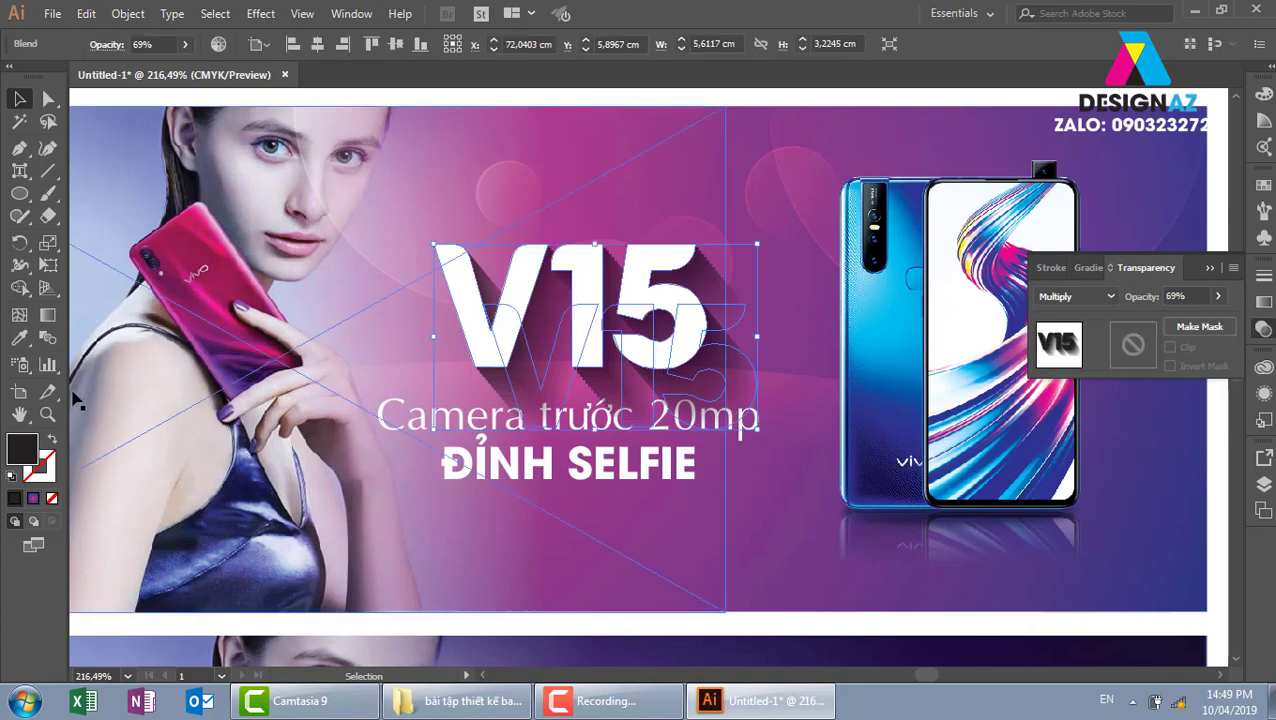
# - Change the V15 blend to 39 specified steps, with preview on
pyautogui.doubleClick(47, 338)
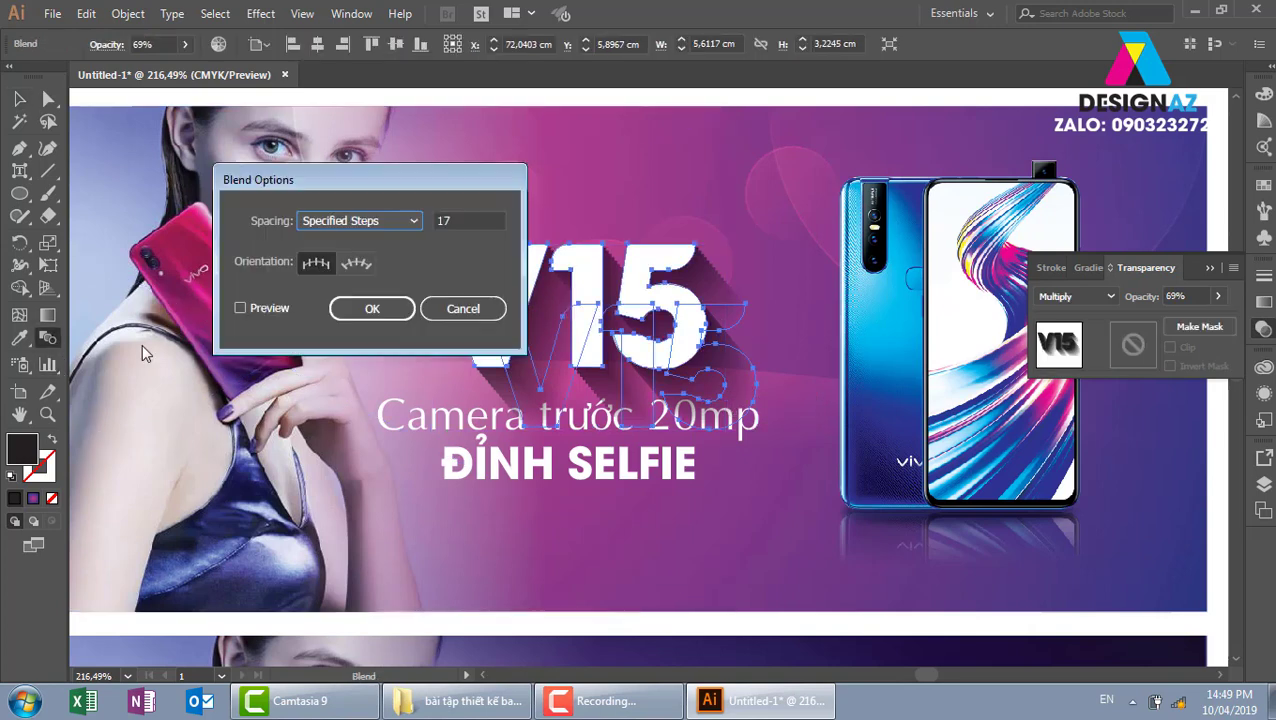
pyautogui.click(474, 221)
pyautogui.click(240, 308)
pyautogui.click(454, 222)
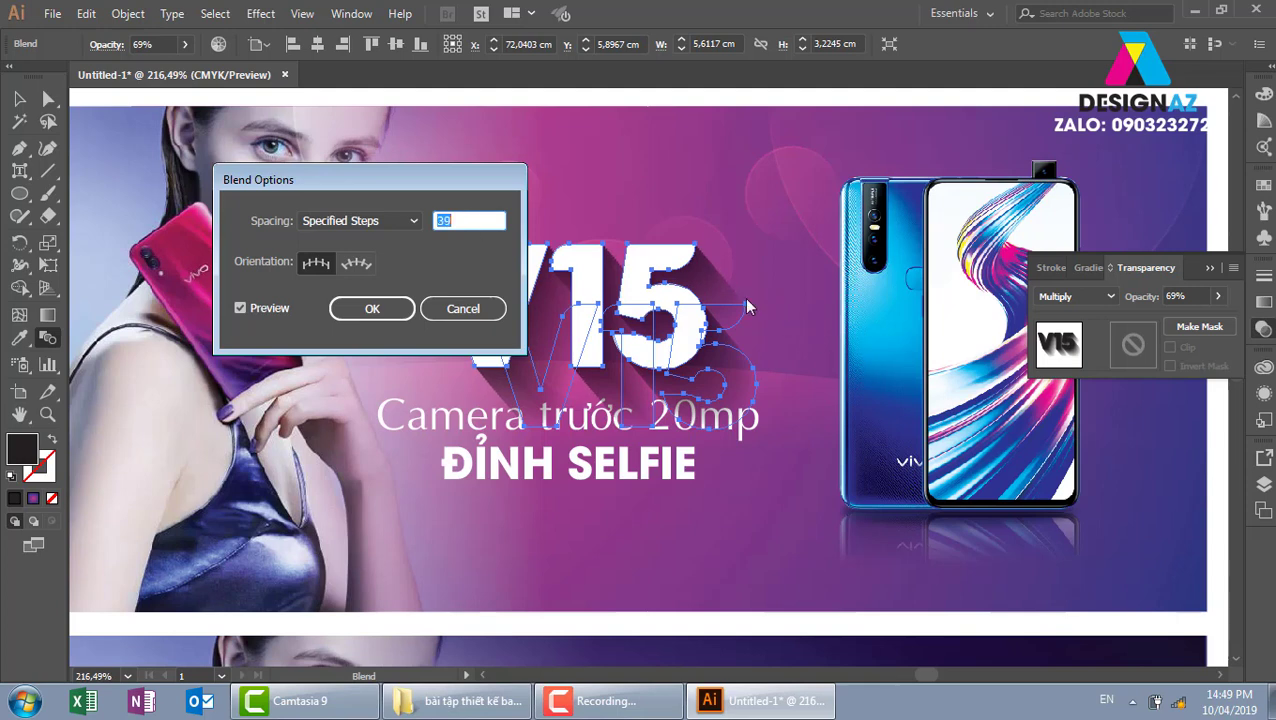
pyautogui.click(392, 309)
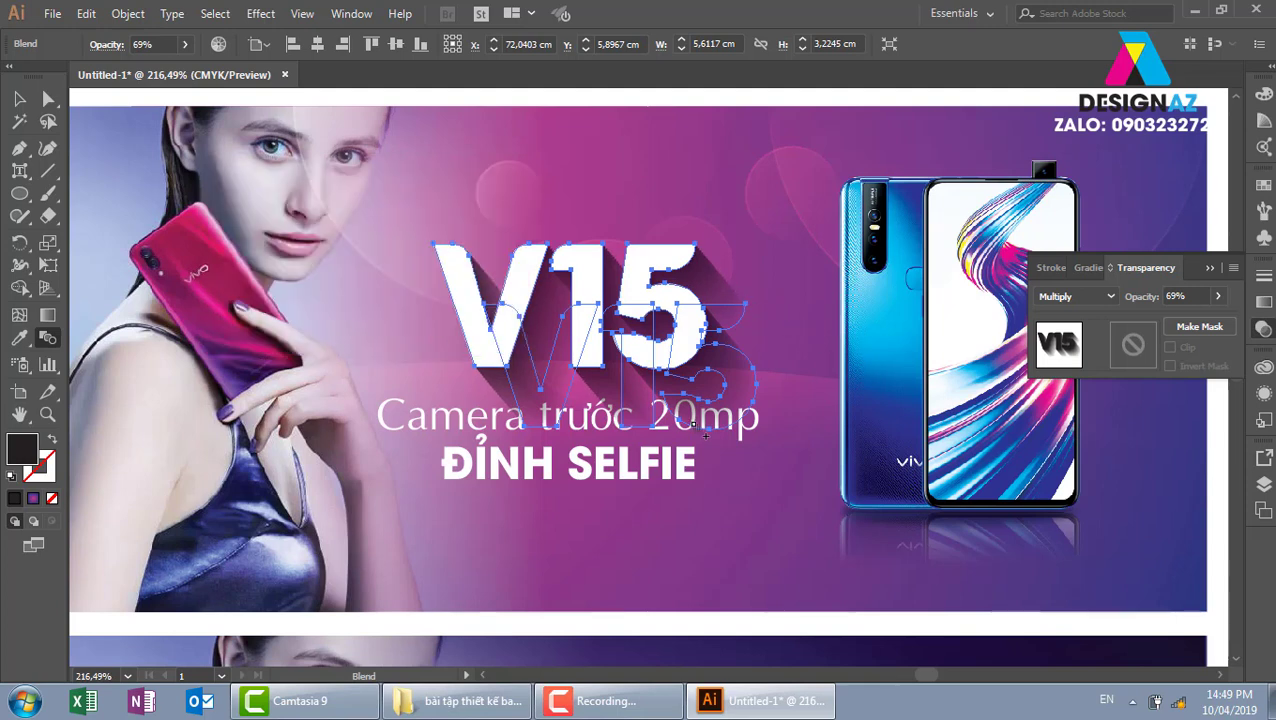
pyautogui.scroll(-1, 745, 448)
pyautogui.scroll(-1, 790, 465)
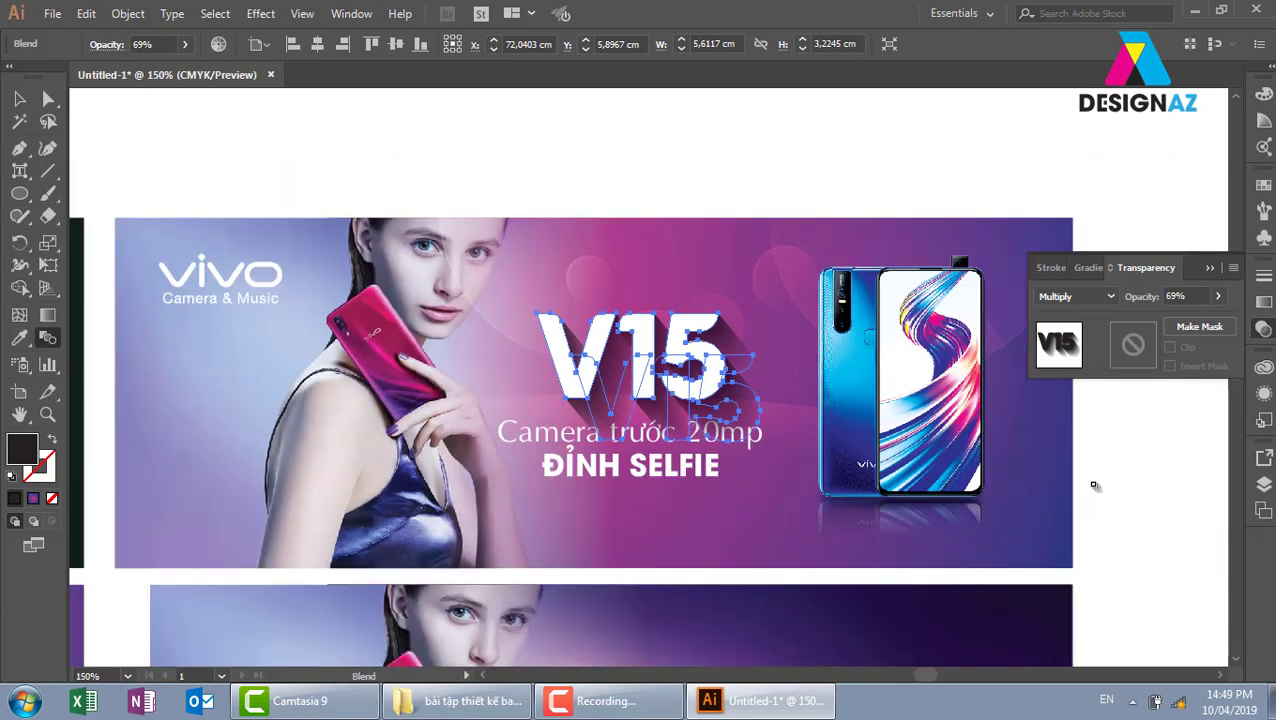
pyautogui.click(19, 98)
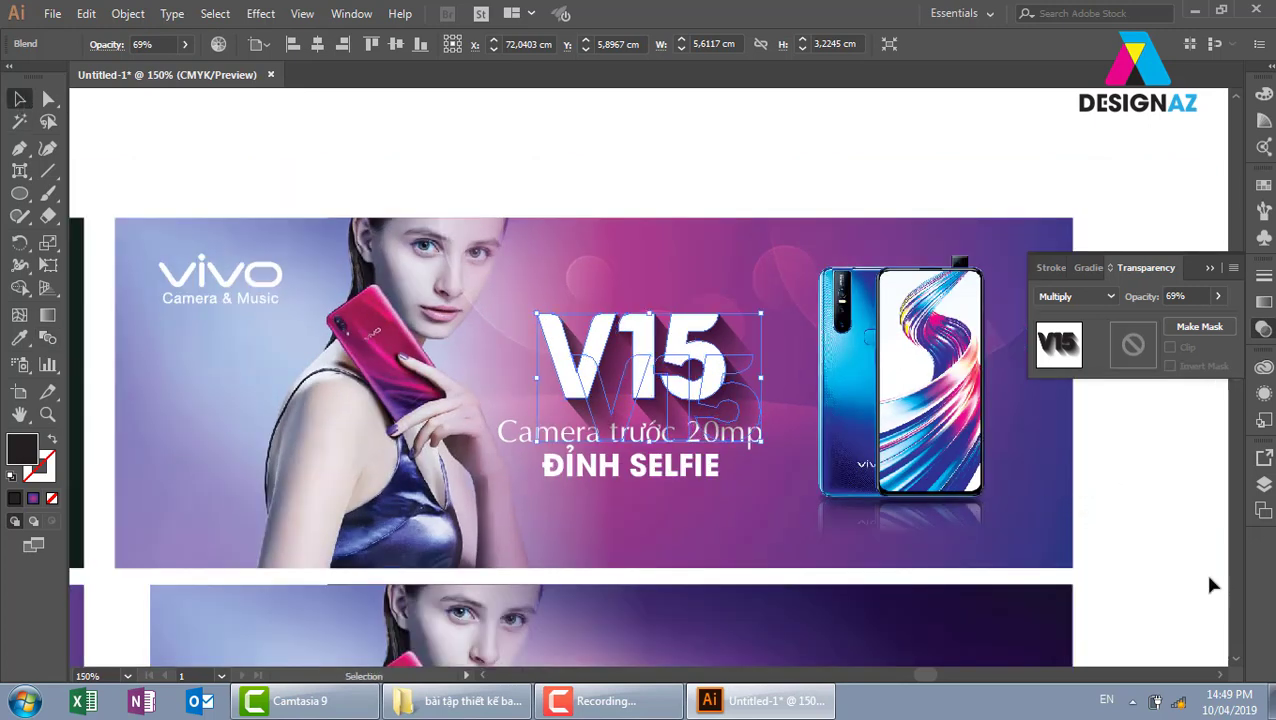
pyautogui.click(1120, 568)
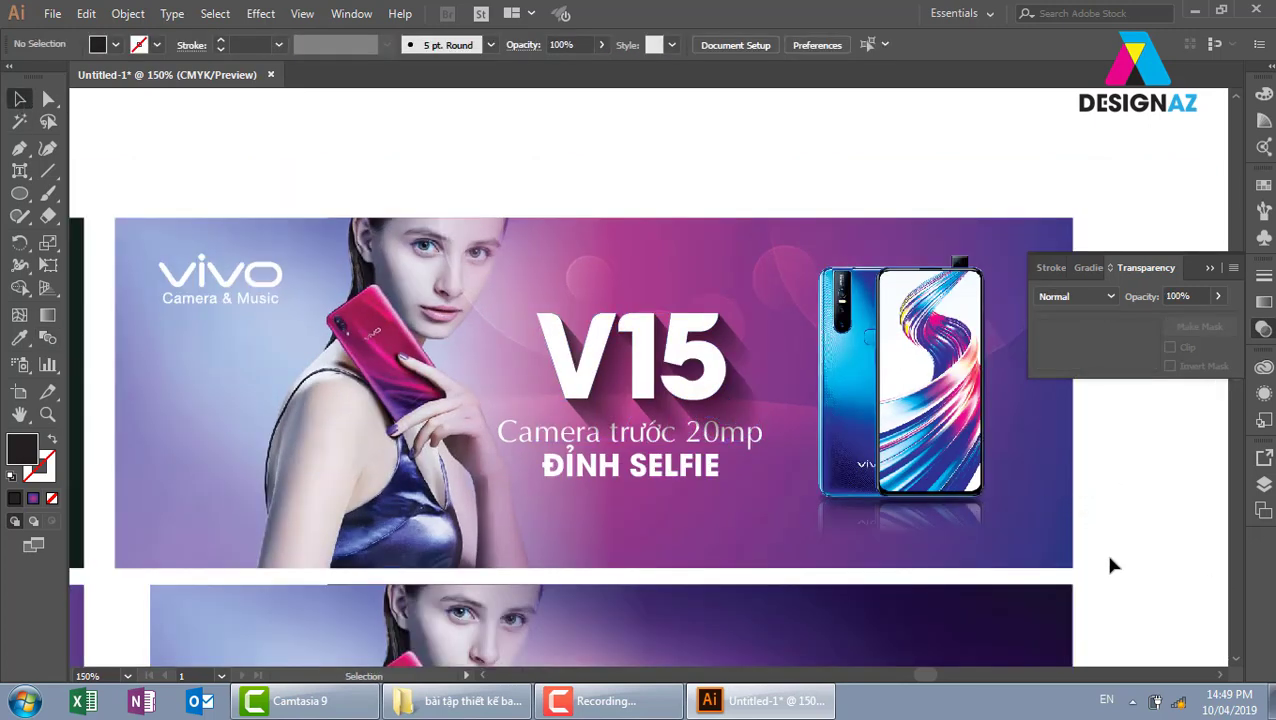
# - Inside the blend, drag the rear V15 outline further down and left
pyautogui.hotkey('ctrl', '=')
pyautogui.hotkey('ctrl', '=')
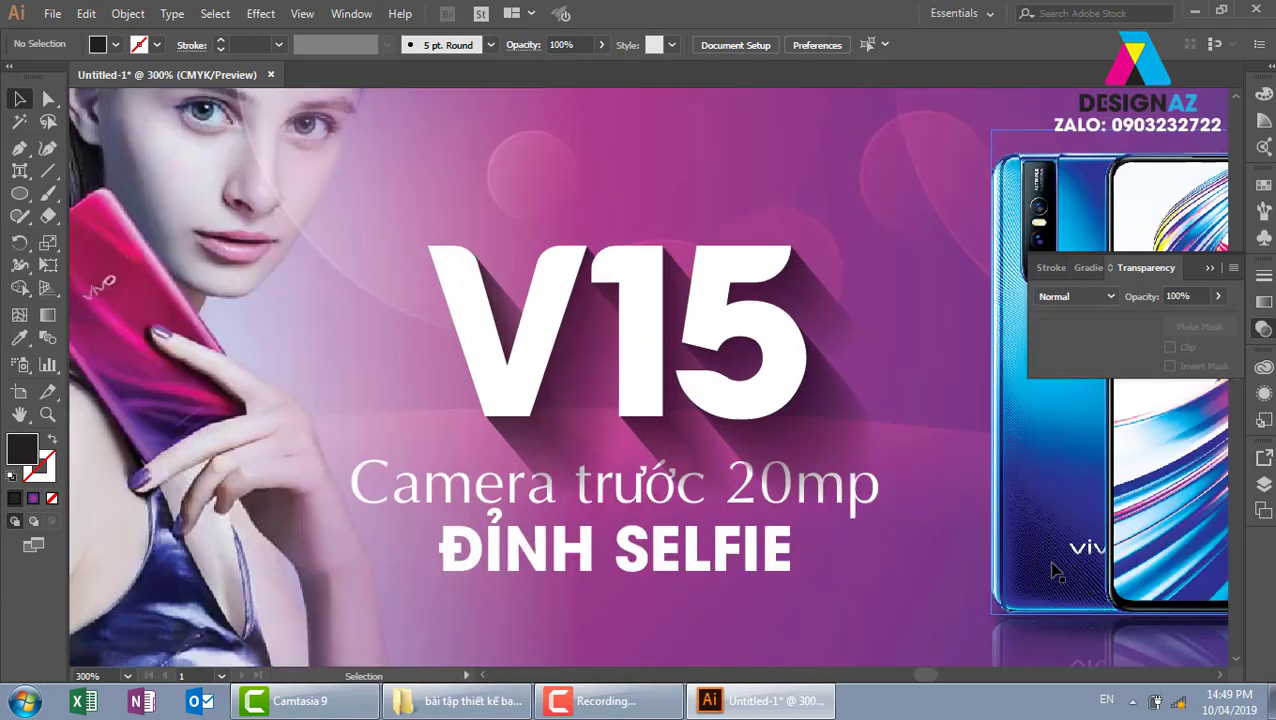
pyautogui.click(836, 466)
pyautogui.doubleClick(836, 466)
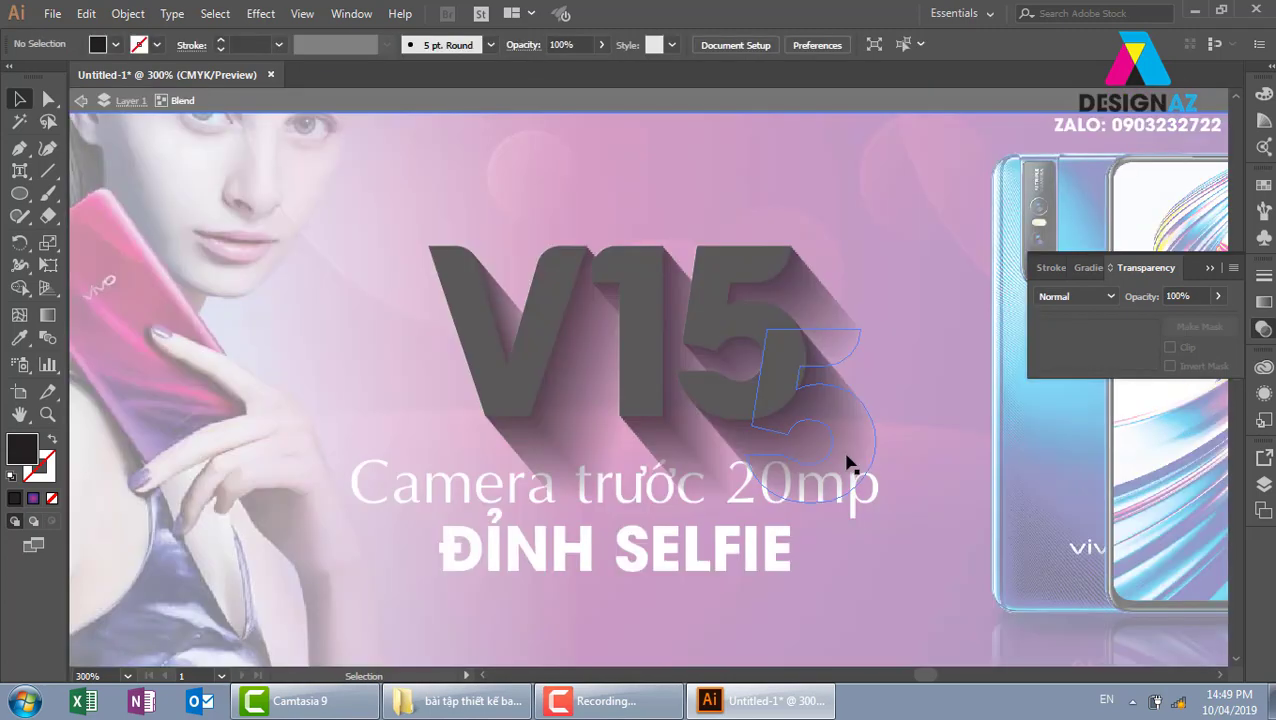
pyautogui.moveTo(858, 453)
pyautogui.mouseDown()
pyautogui.moveTo(835, 472)
pyautogui.moveTo(838, 455)
pyautogui.moveTo(678, 492)
pyautogui.mouseUp()
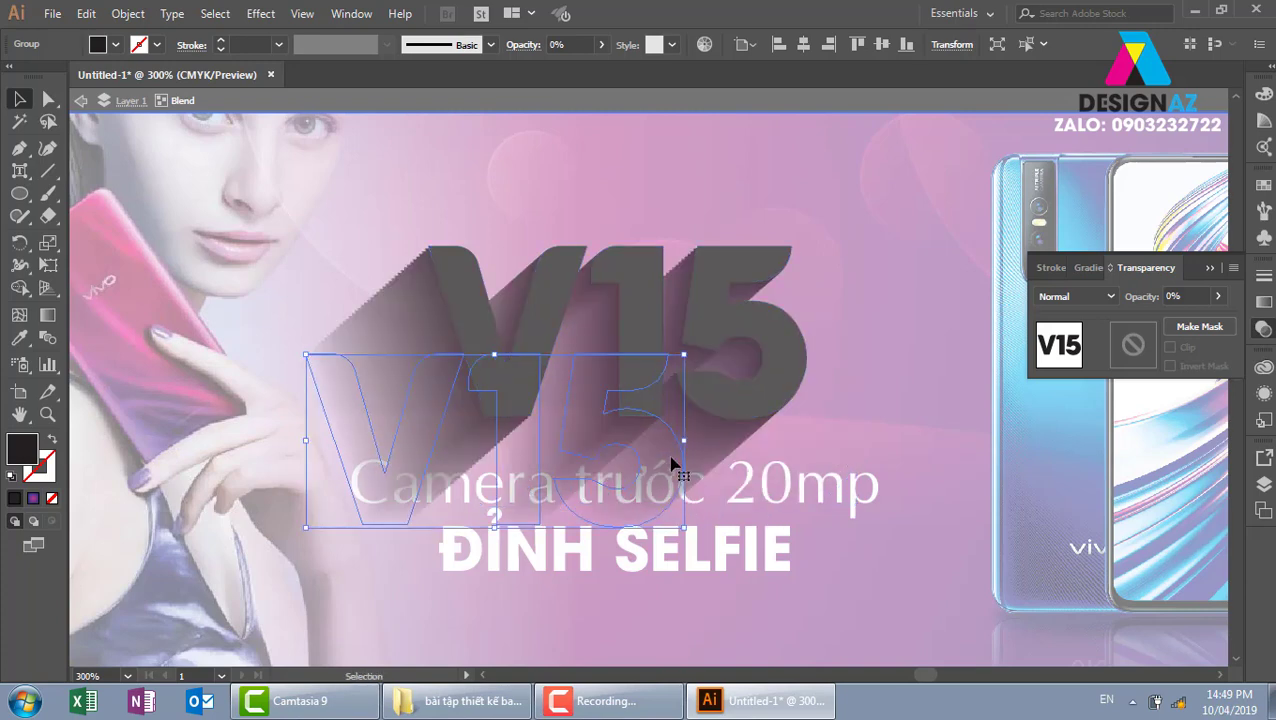
pyautogui.moveTo(678, 492)
pyautogui.mouseDown()
pyautogui.moveTo(704, 486)
pyautogui.moveTo(702, 468)
pyautogui.mouseUp()
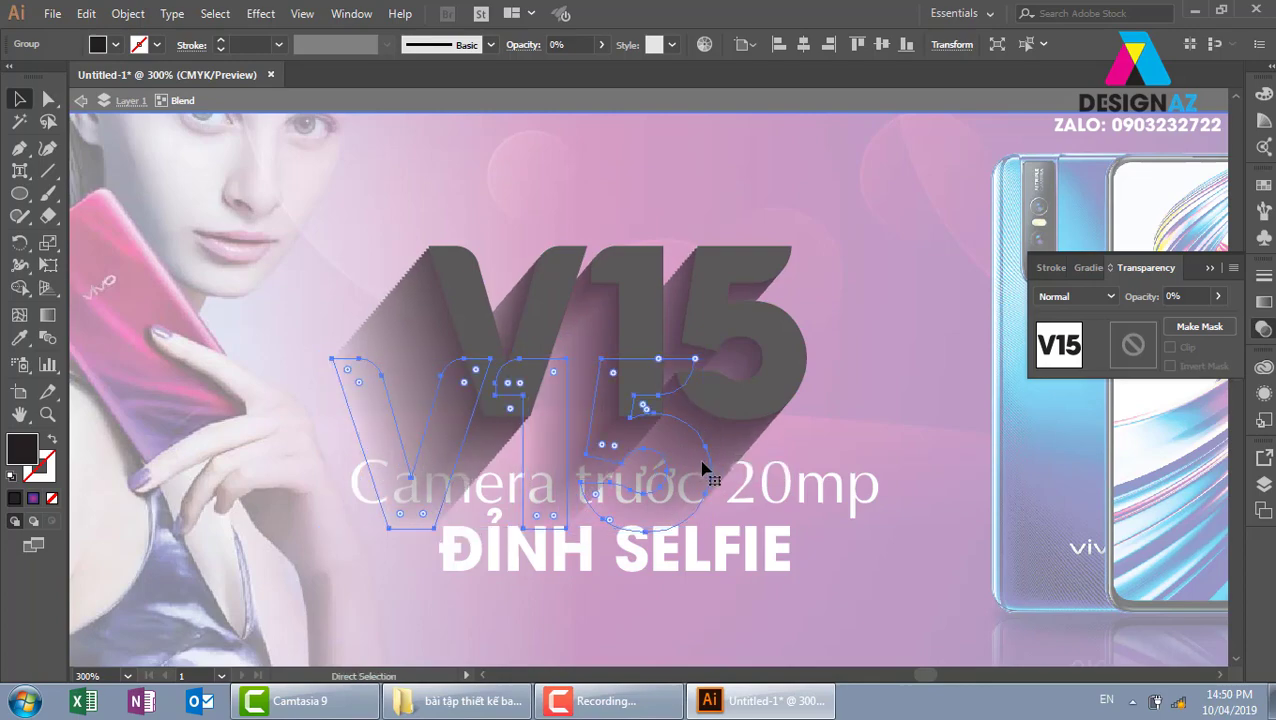
pyautogui.scroll(-2, 704, 466)
pyautogui.scroll(-2, 706, 470)
pyautogui.click(918, 497)
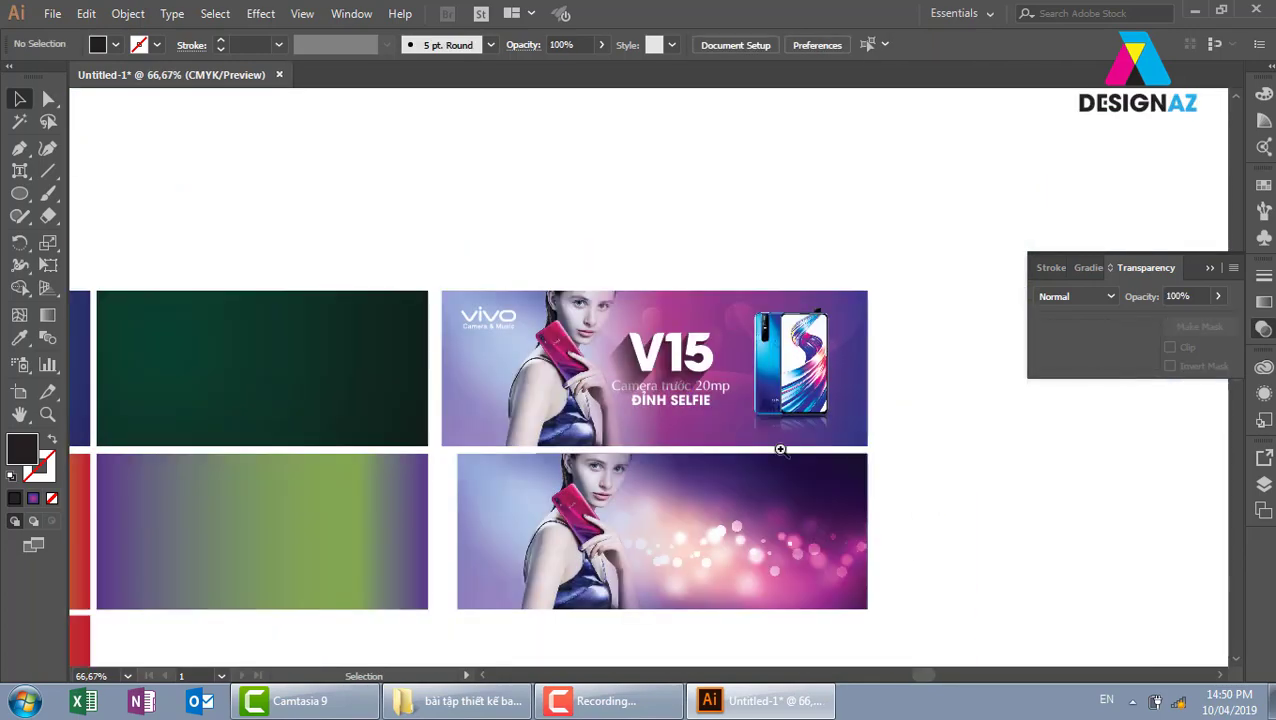
# - Lower the shadow blend's opacity to 31% and nudge the tagline down
pyautogui.press('z')
pyautogui.moveTo(442, 248); pyautogui.dragTo(924, 474)
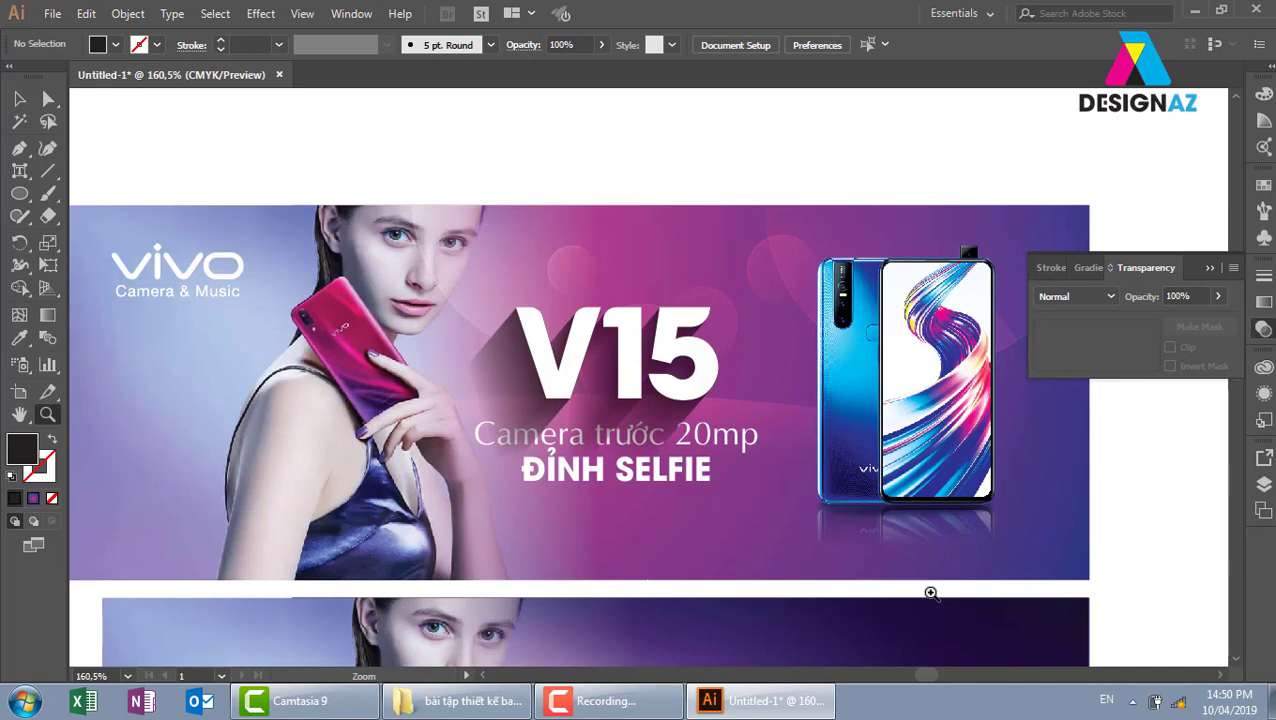
pyautogui.click(19, 98)
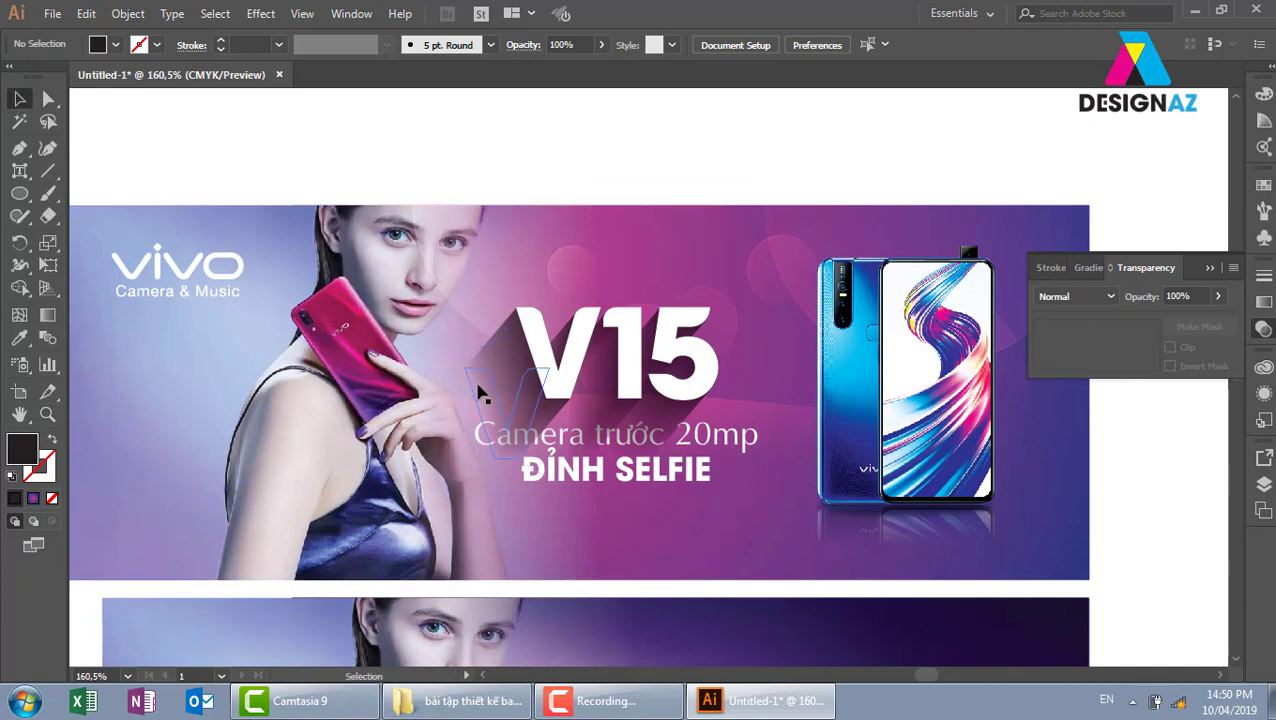
pyautogui.click(505, 397)
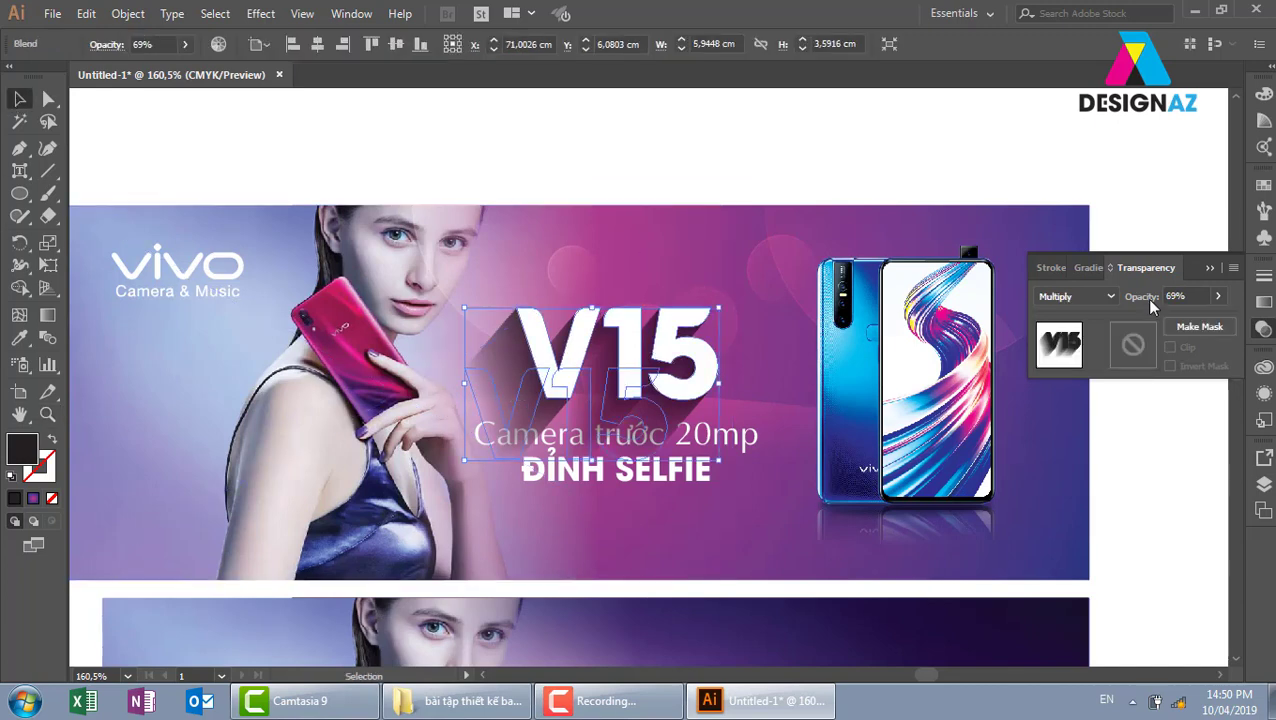
pyautogui.moveTo(1218, 296)
pyautogui.mouseDown()
pyautogui.moveTo(1201, 330)
pyautogui.moveTo(1174, 322)
pyautogui.mouseUp()
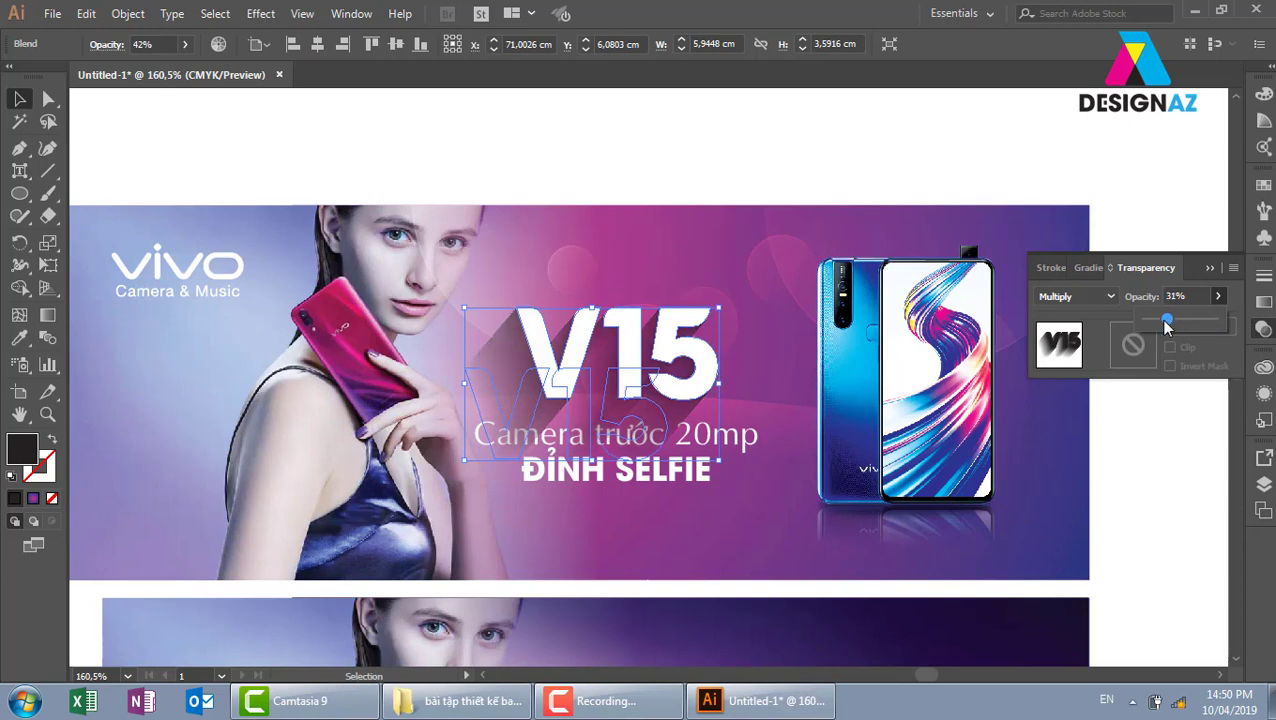
pyautogui.click(1168, 531)
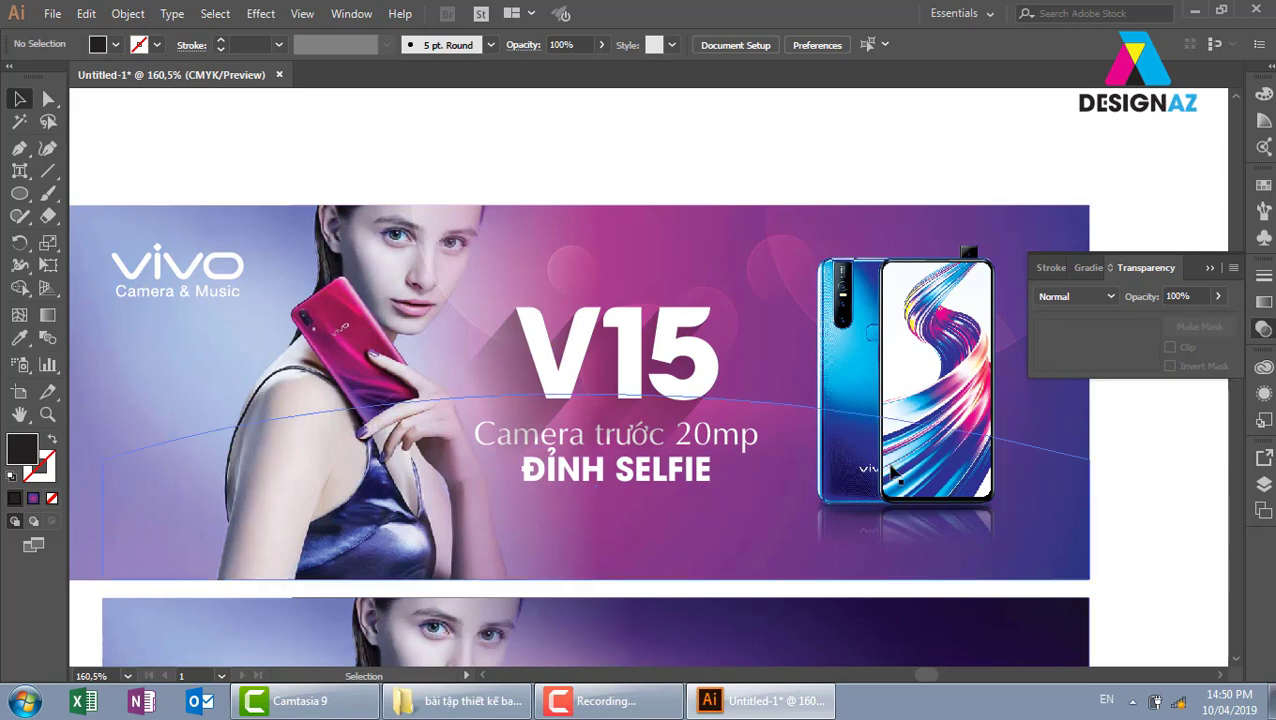
pyautogui.click(712, 487)
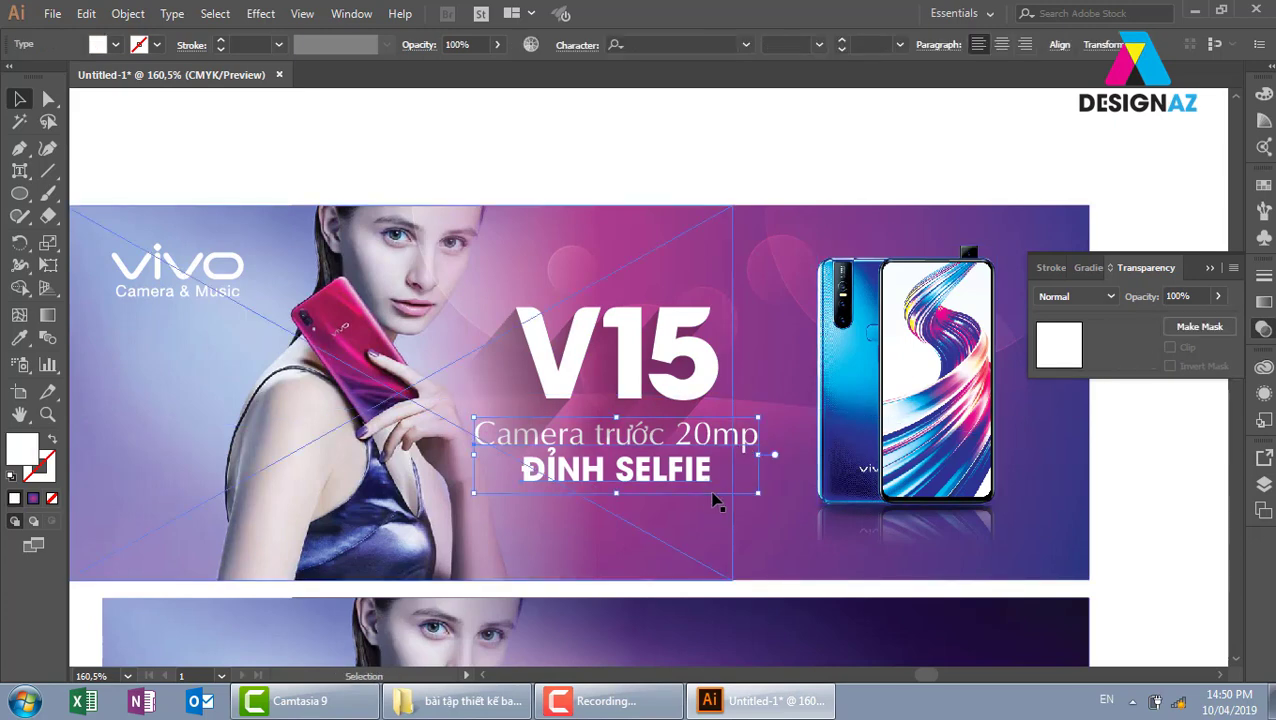
pyautogui.press('Down')
pyautogui.press('Down')
pyautogui.press('Down')
pyautogui.press('Down')
pyautogui.press('Down')
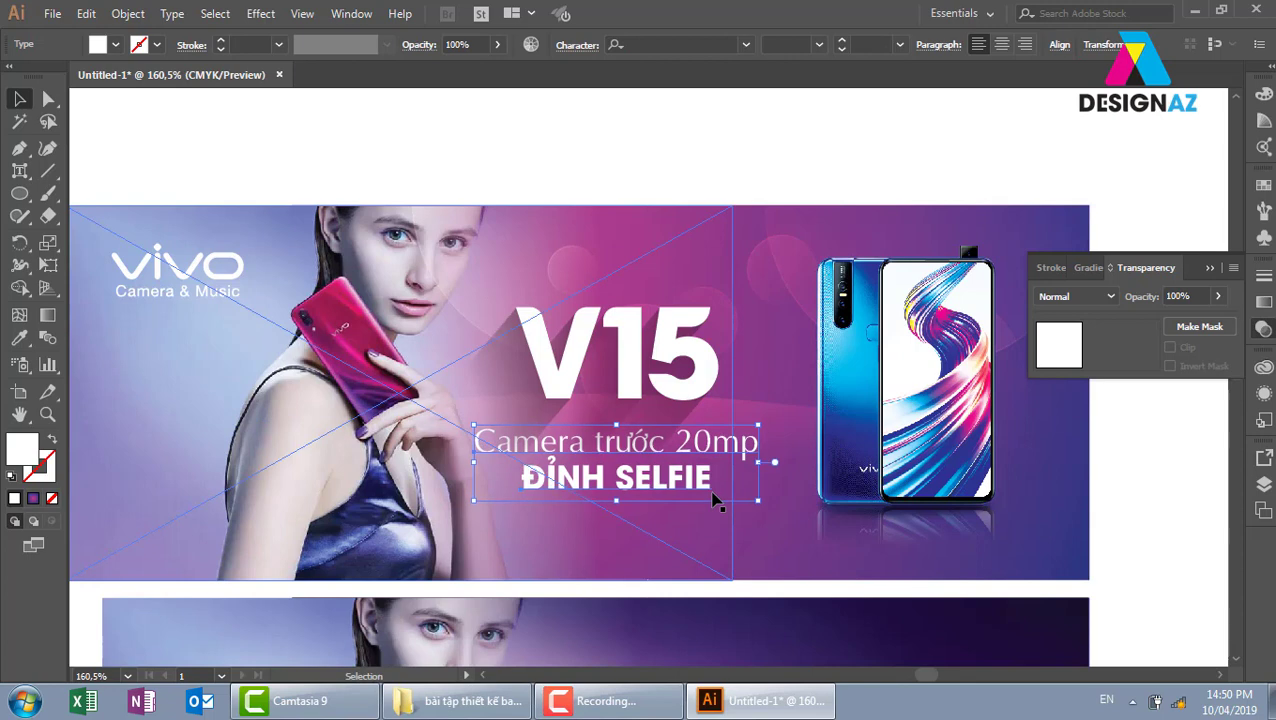
# - Slightly enlarge the tagline text and close the Transparency panel
pyautogui.moveTo(759, 426); pyautogui.dragTo(770, 420)
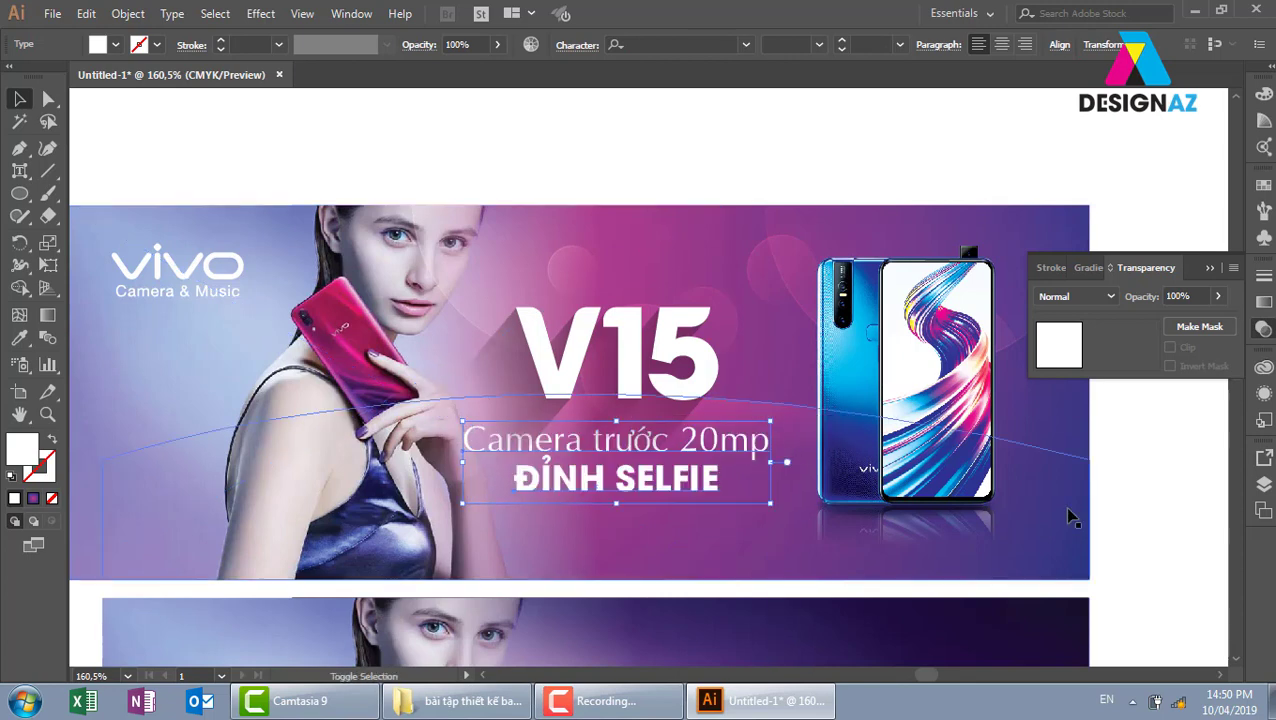
pyautogui.click(1159, 585)
pyautogui.hotkey('ctrl', '-')
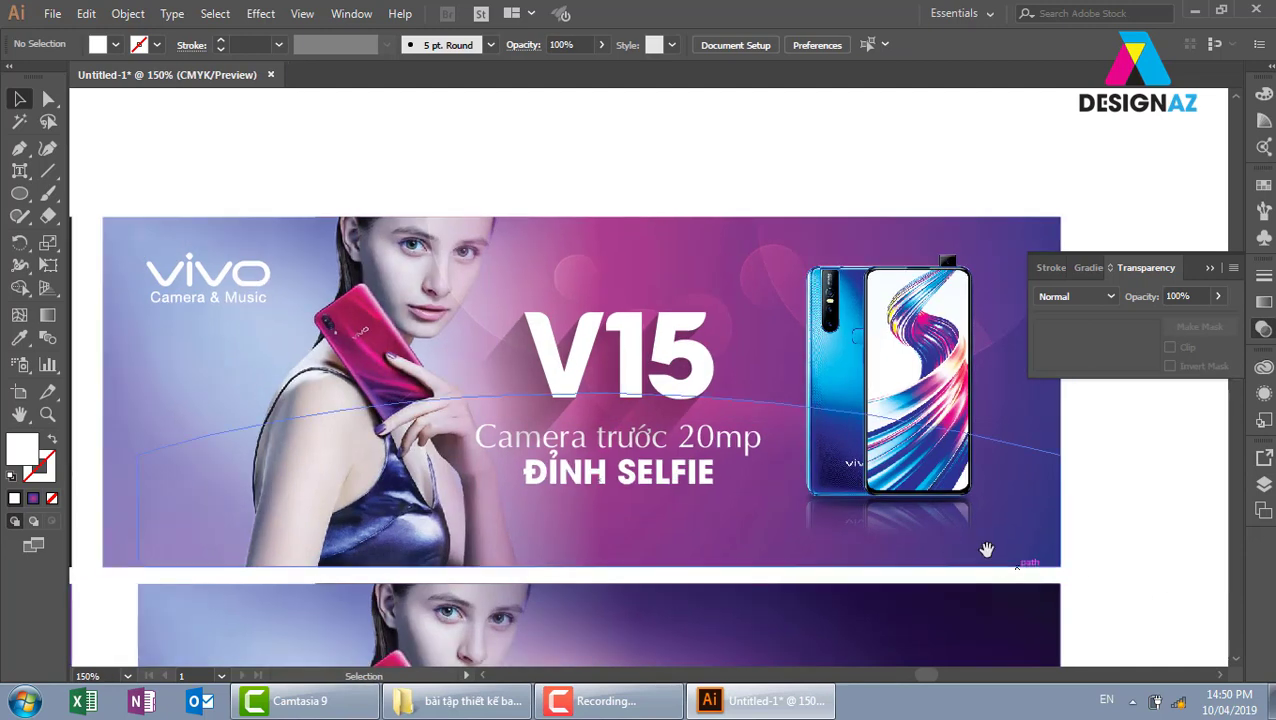
pyautogui.moveTo(982, 550); pyautogui.dragTo(982, 477)
pyautogui.click(1210, 266)
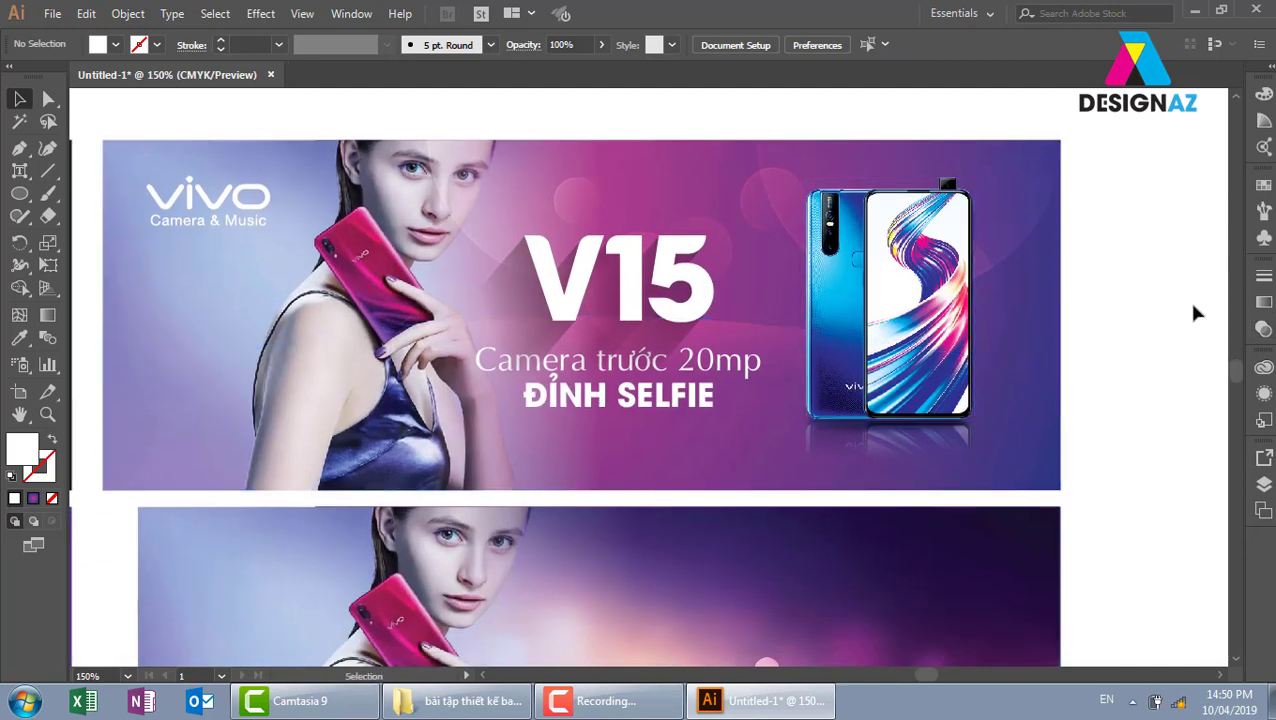
pyautogui.moveTo(1100, 412); pyautogui.dragTo(1134, 440)
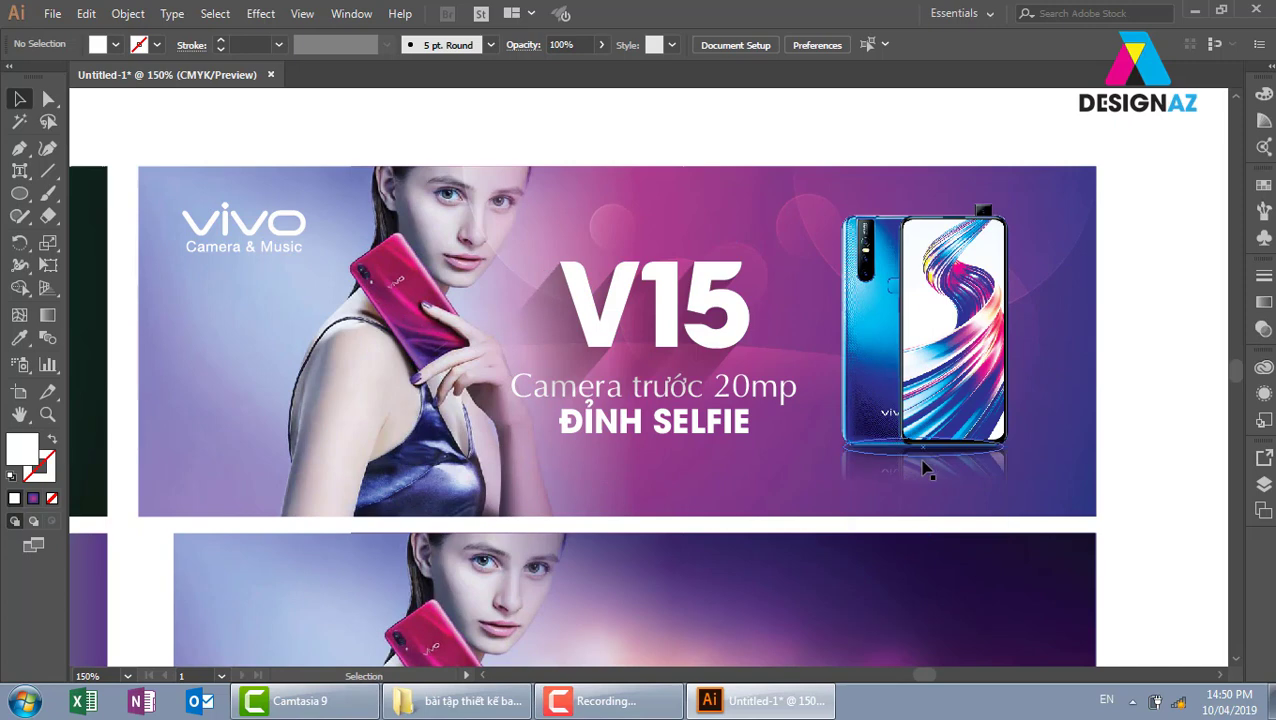
pyautogui.hotkey('ctrl', '-')
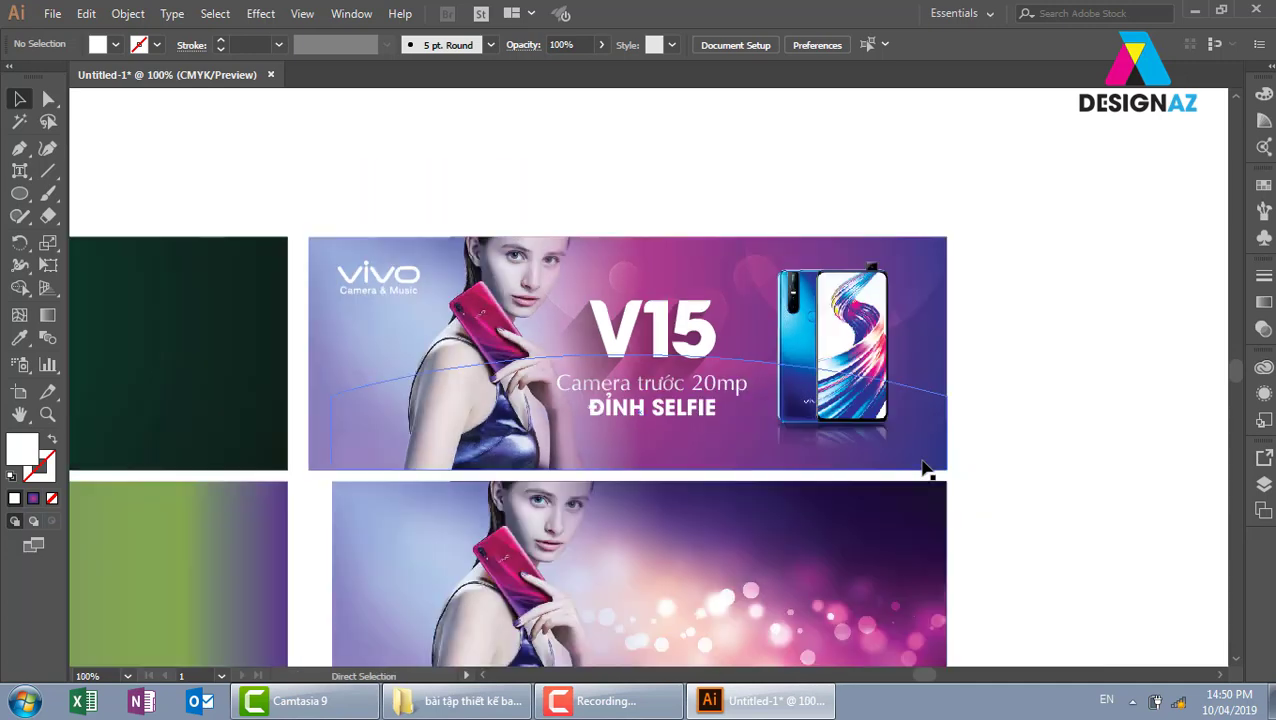
pyautogui.moveTo(719, 438); pyautogui.dragTo(713, 420)
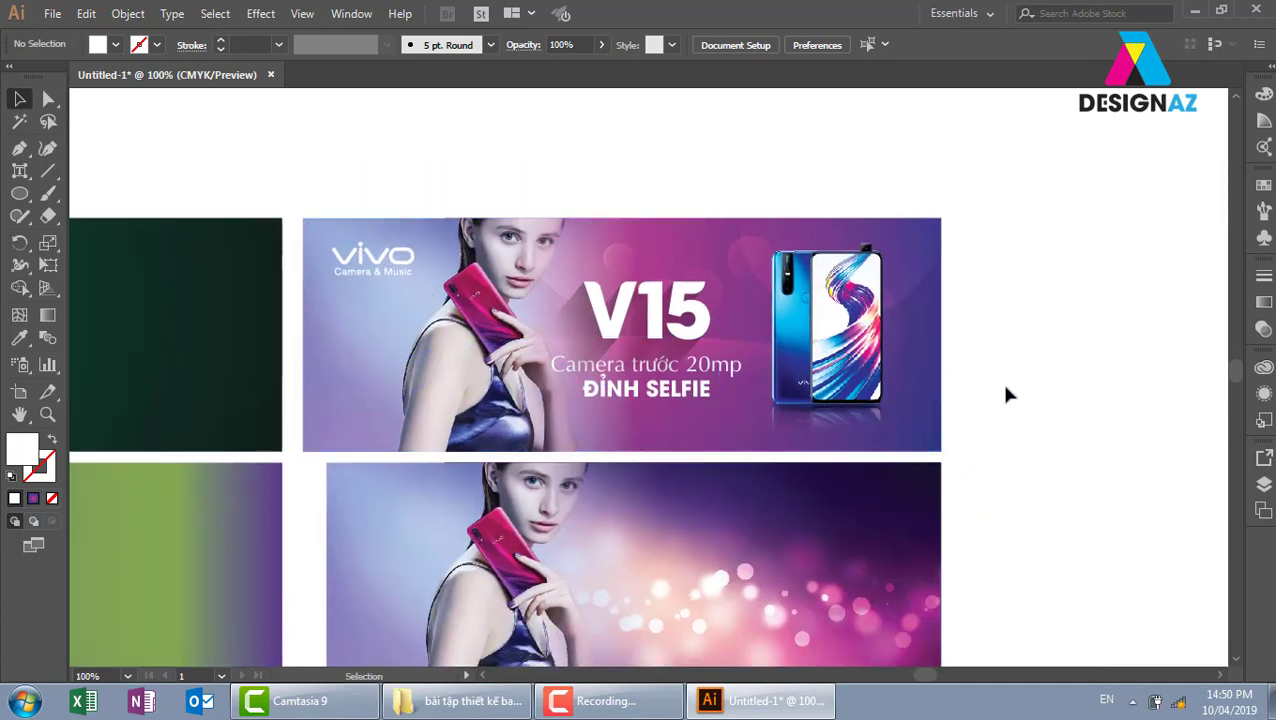
# - Zoom into the banner and select the photo of the woman holding the red phone
pyautogui.press('z')
pyautogui.moveTo(304, 203)
pyautogui.mouseDown()
pyautogui.moveTo(962, 443)
pyautogui.moveTo(958, 458)
pyautogui.mouseUp()
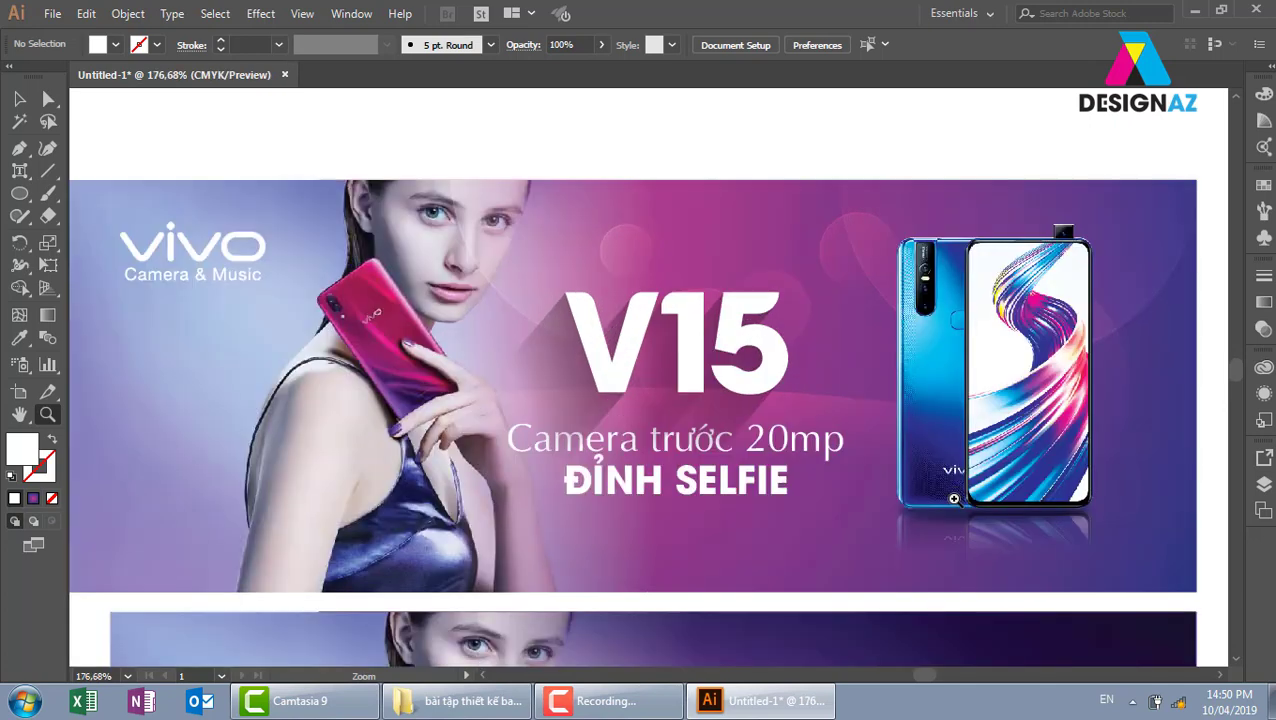
pyautogui.moveTo(663, 437); pyautogui.dragTo(670, 437)
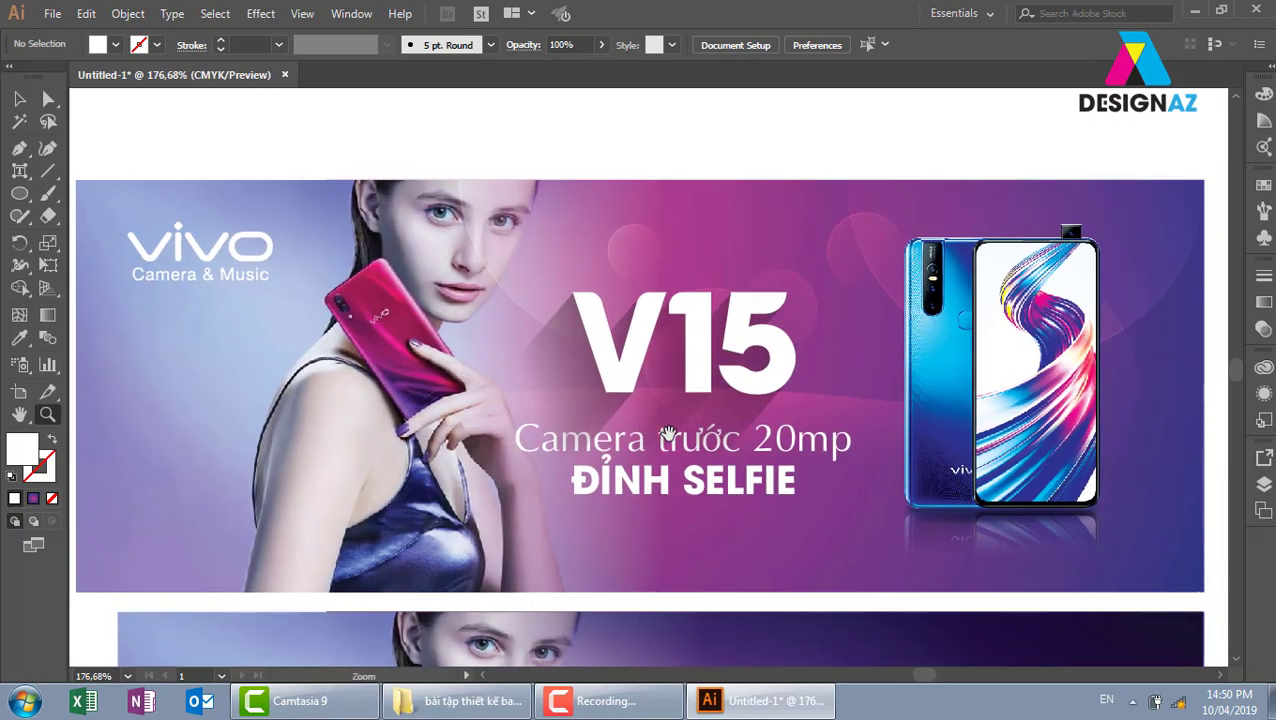
pyautogui.click(19, 99)
pyautogui.click(366, 425)
pyautogui.click(358, 457)
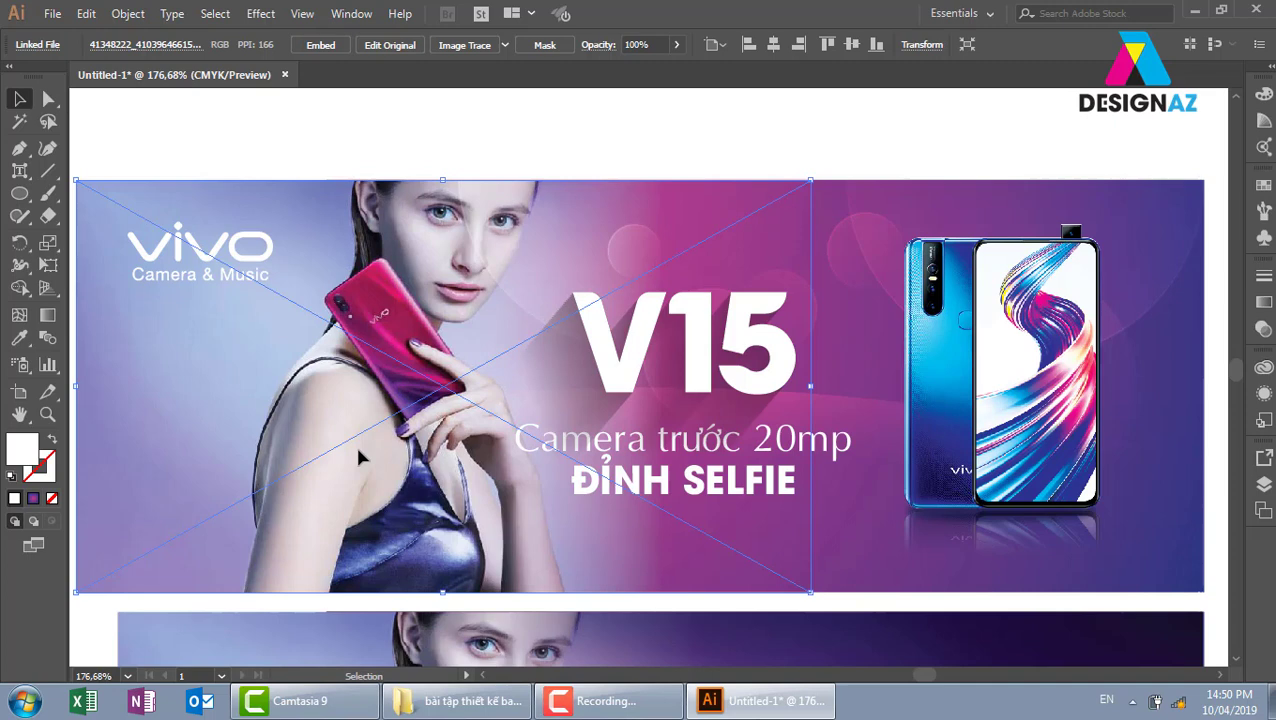
# - Set the woman photo's Transparency blend mode to Soft Light, trying Overlay first
pyautogui.click(1263, 328)
pyautogui.click(1097, 297)
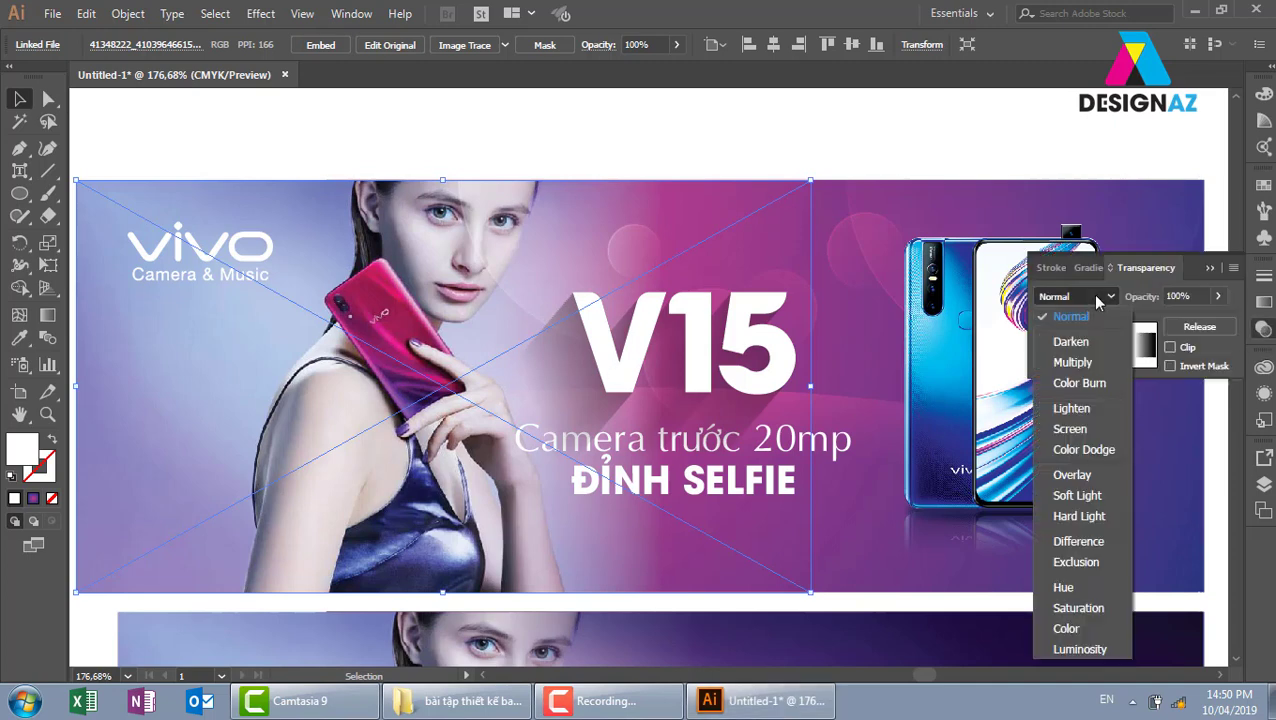
pyautogui.click(1072, 474)
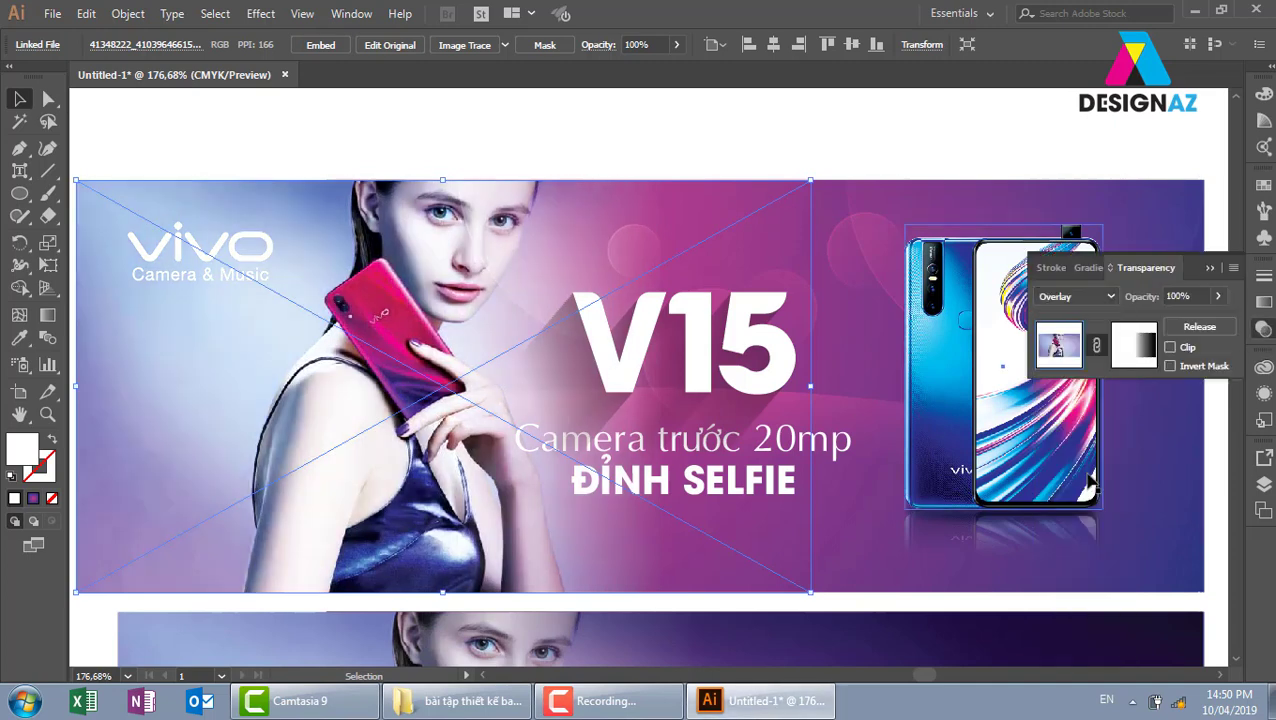
pyautogui.click(1110, 297)
pyautogui.click(1082, 493)
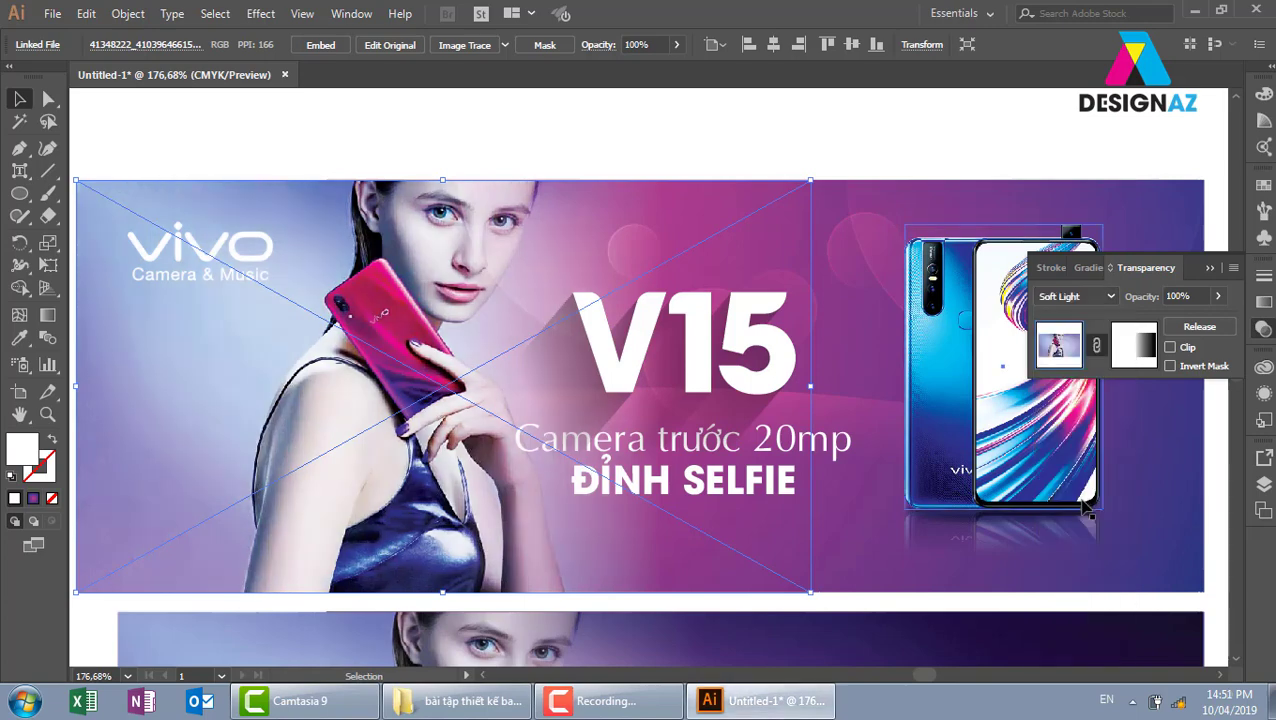
# - Undo the trial move so the photo returns to its original position, then deselect it
pyautogui.moveTo(430, 247)
pyautogui.mouseDown()
pyautogui.moveTo(55, 405)
pyautogui.moveTo(81, 456)
pyautogui.mouseUp()
pyautogui.hotkey('ctrl', '-')
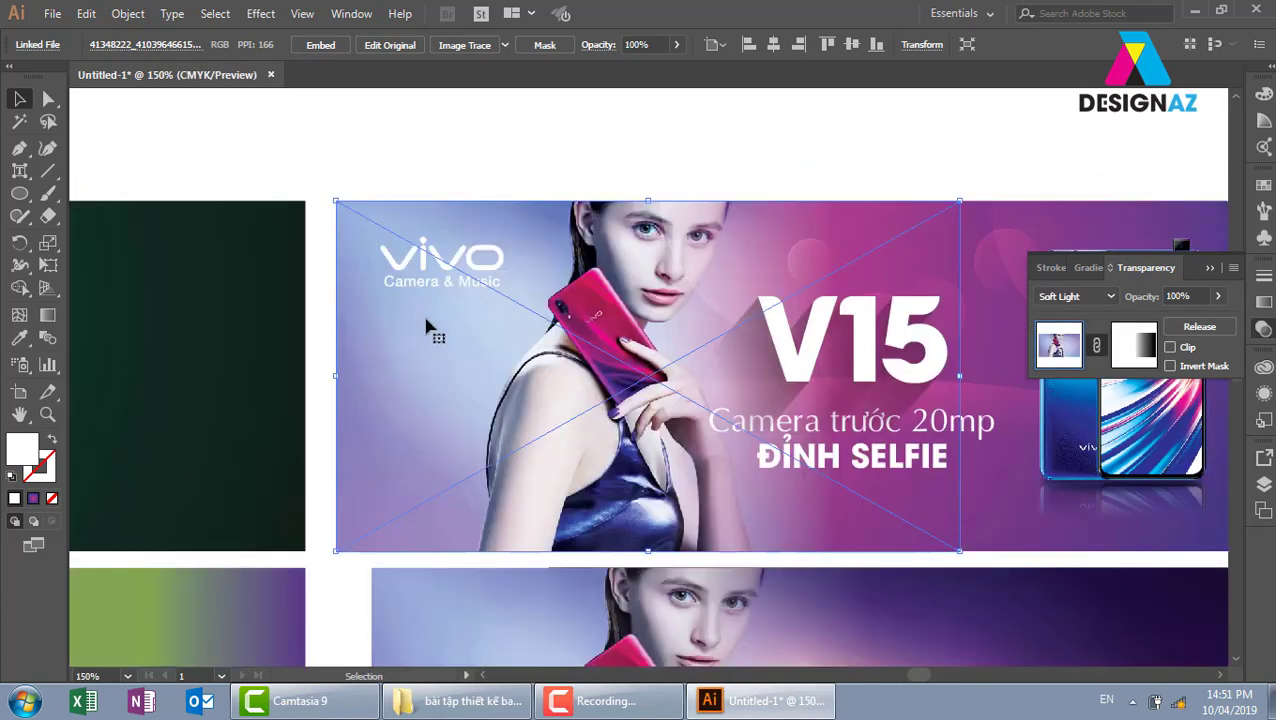
pyautogui.click(595, 152)
pyautogui.moveTo(548, 299)
pyautogui.mouseDown()
pyautogui.moveTo(390, 390)
pyautogui.moveTo(358, 502)
pyautogui.mouseUp()
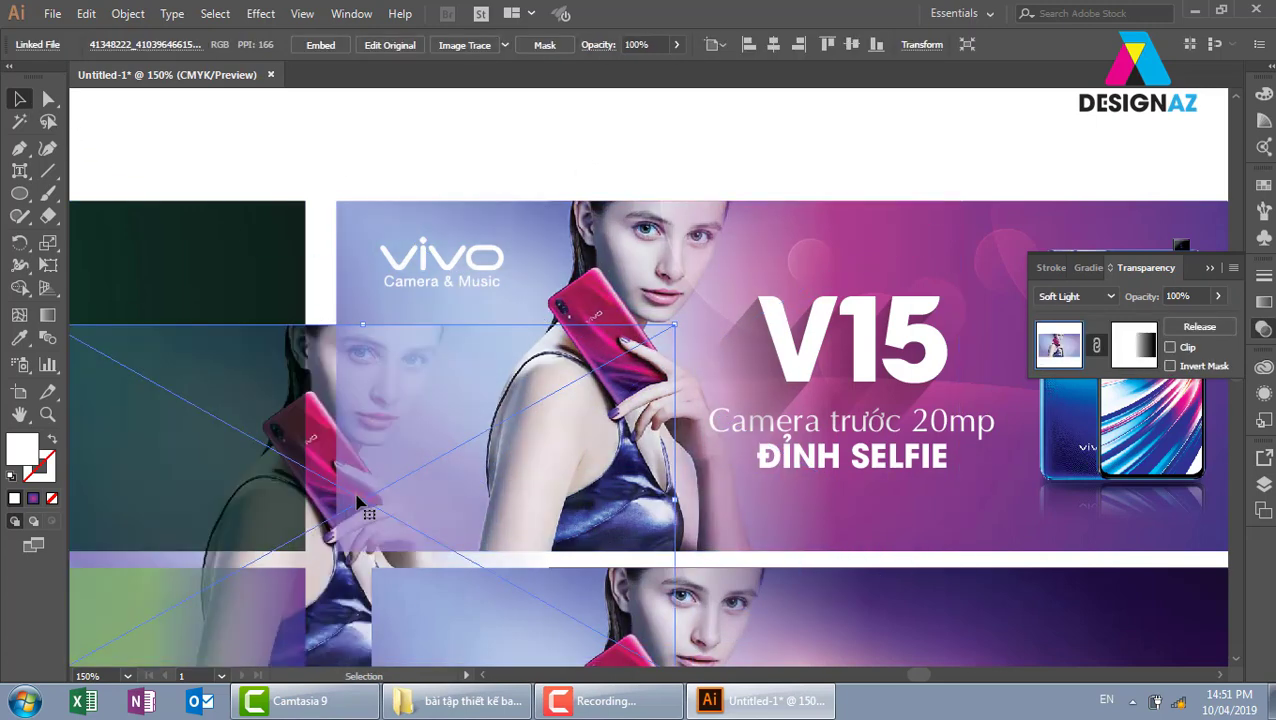
pyautogui.press('ctrl')
pyautogui.hotkey('ctrl', 'z')
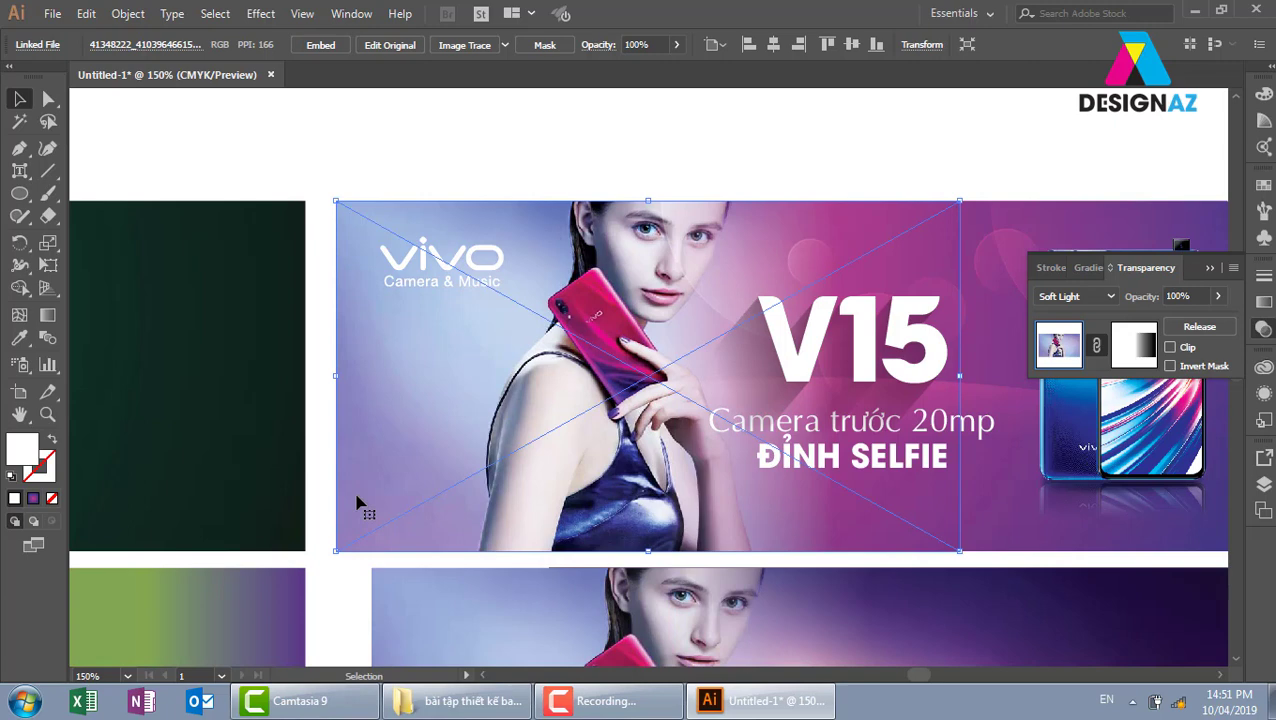
pyautogui.hscroll(5, 698, 455)
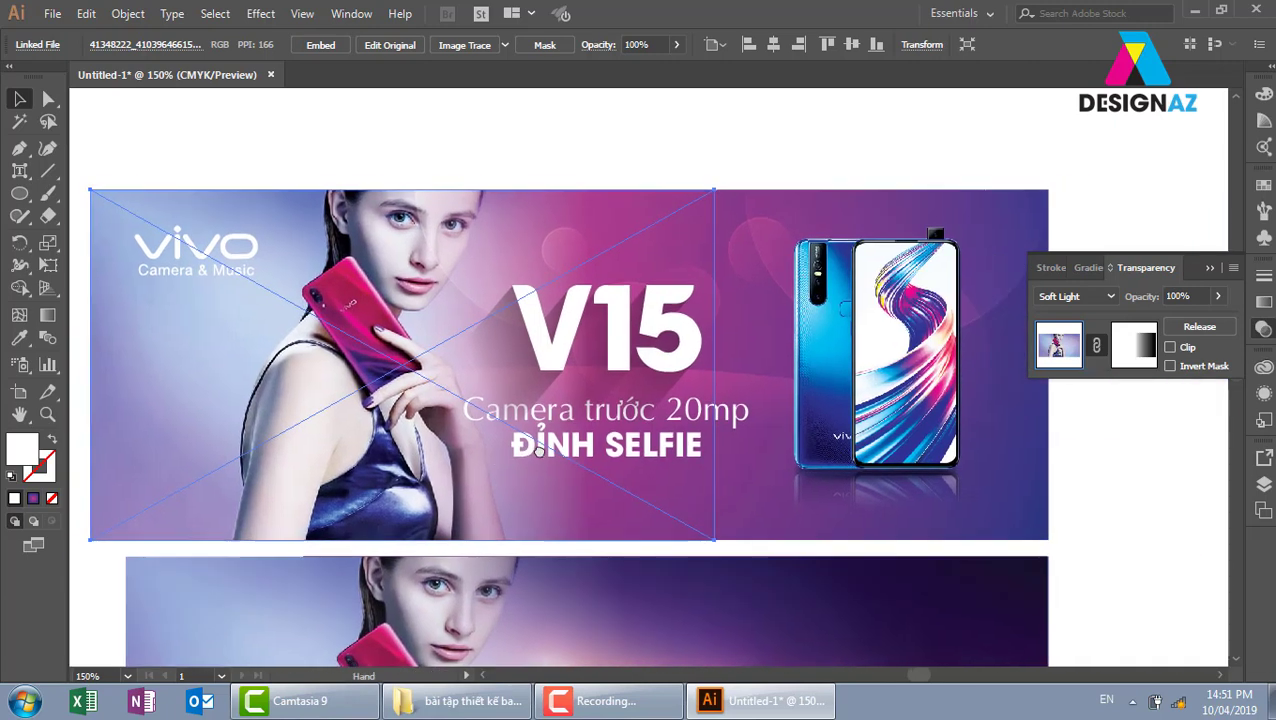
pyautogui.click(1111, 490)
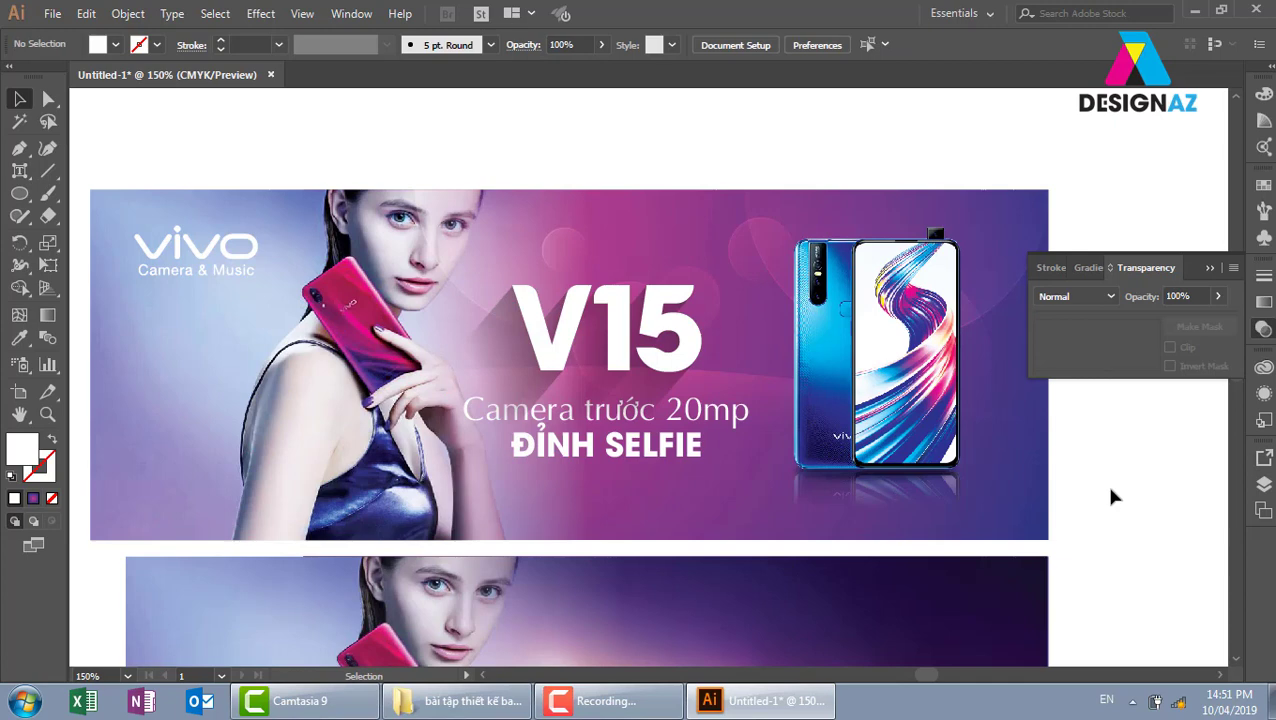
# - Draw a lens flare centred on the phone's camera, trailing toward the word Camera
pyautogui.rightClick(19, 193)
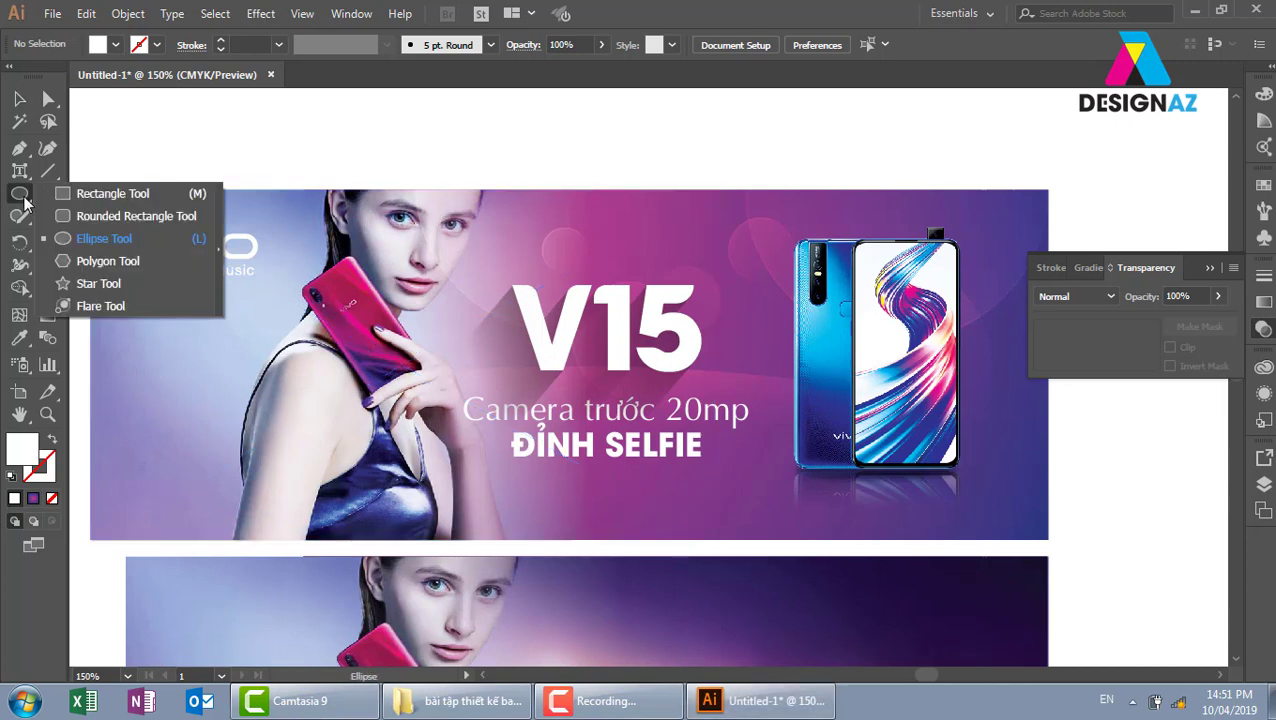
pyautogui.click(101, 306)
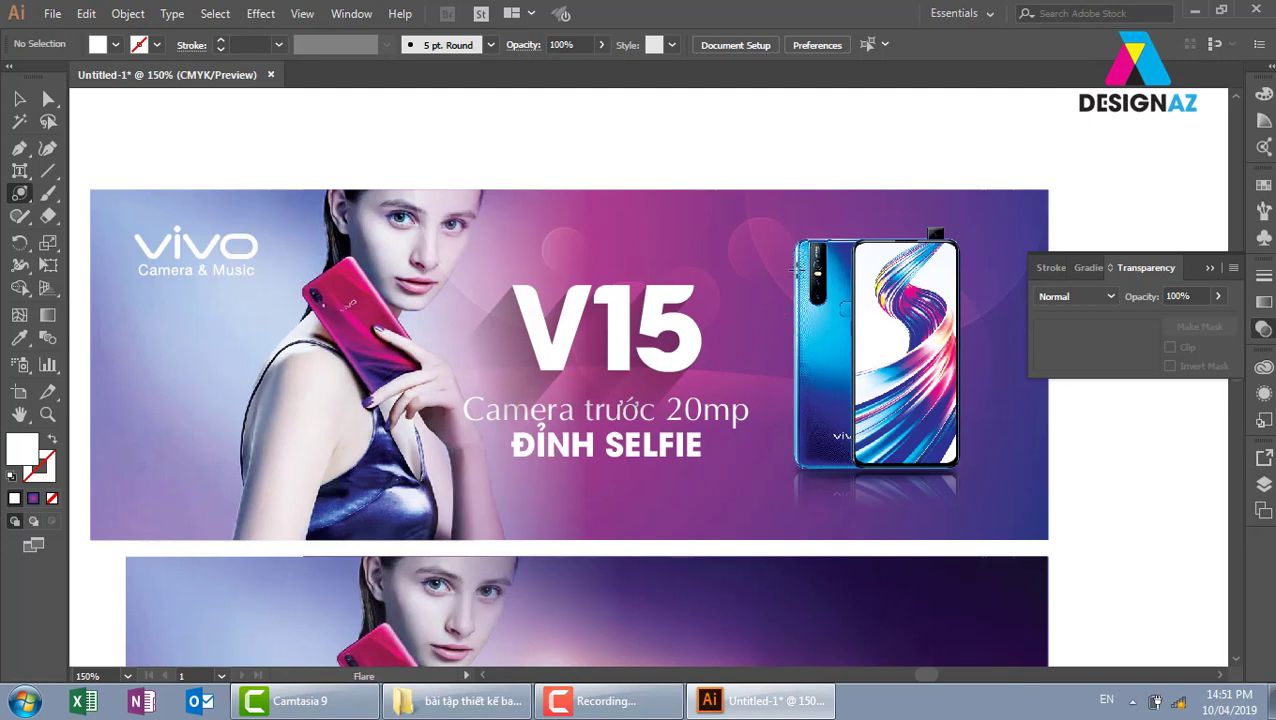
pyautogui.moveTo(797, 268); pyautogui.dragTo(887, 507)
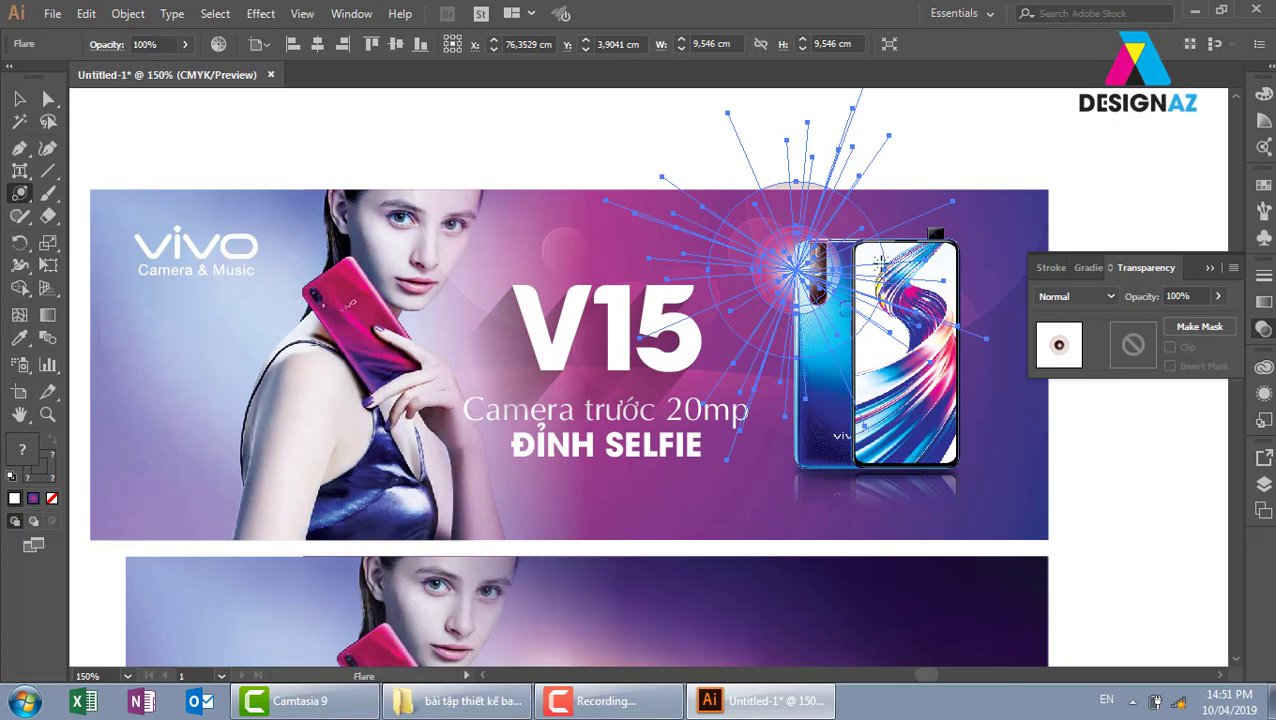
pyautogui.moveTo(795, 268); pyautogui.dragTo(478, 412)
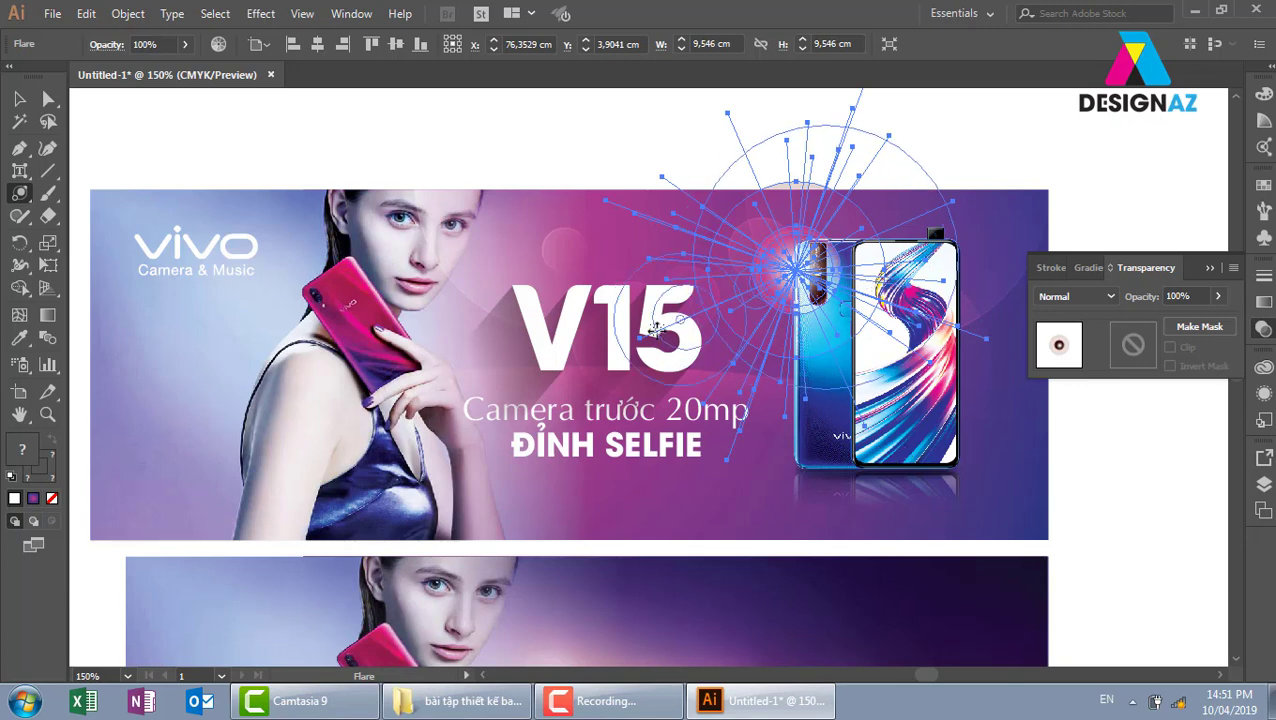
pyautogui.click(478, 412)
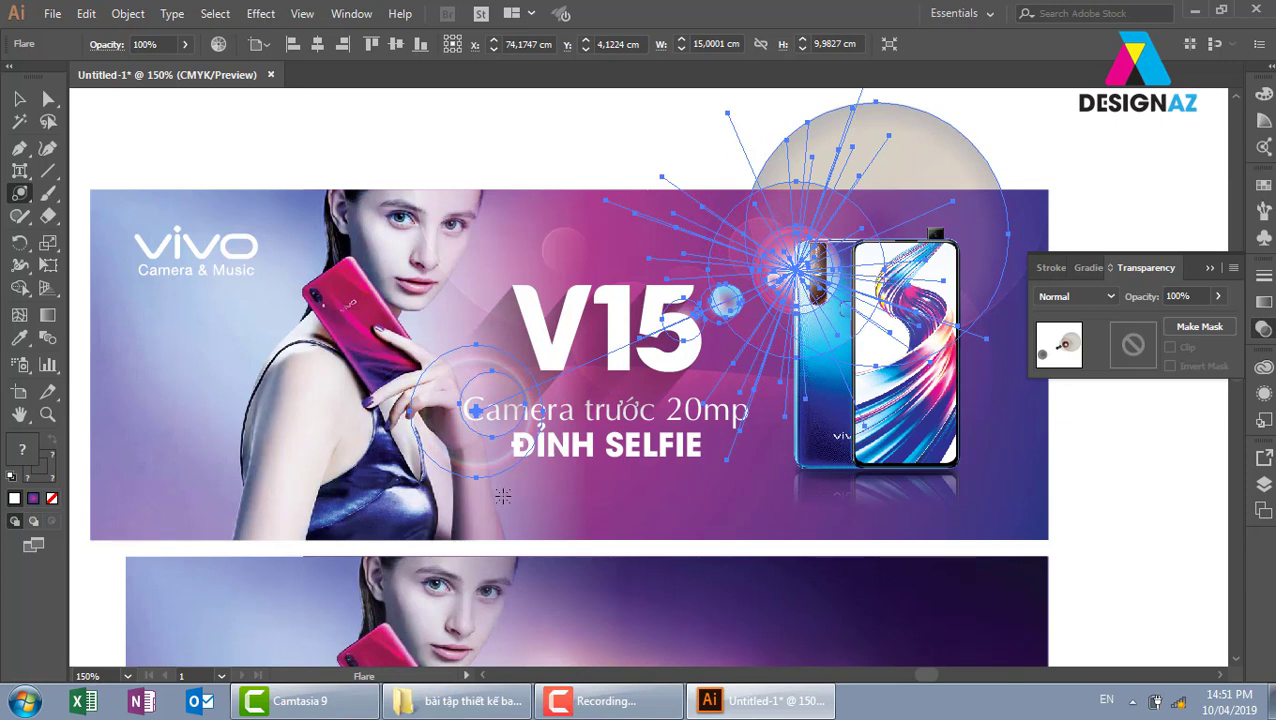
pyautogui.click(19, 98)
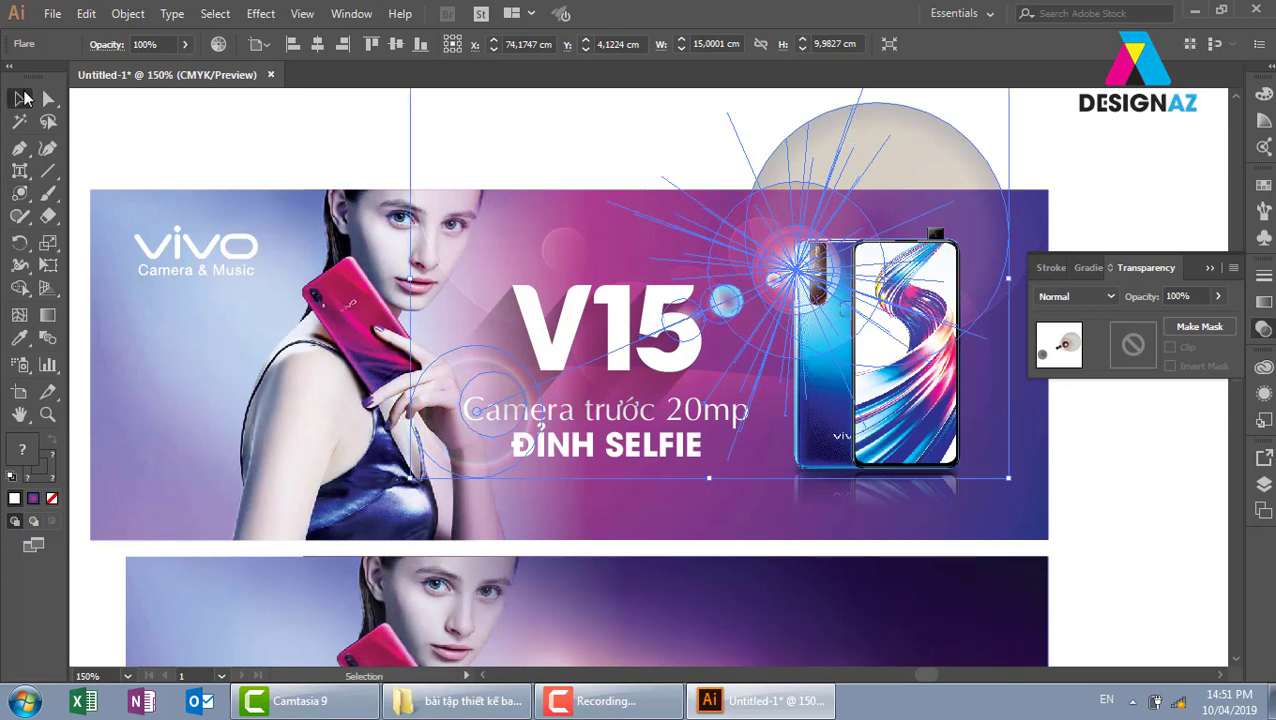
pyautogui.click(1080, 436)
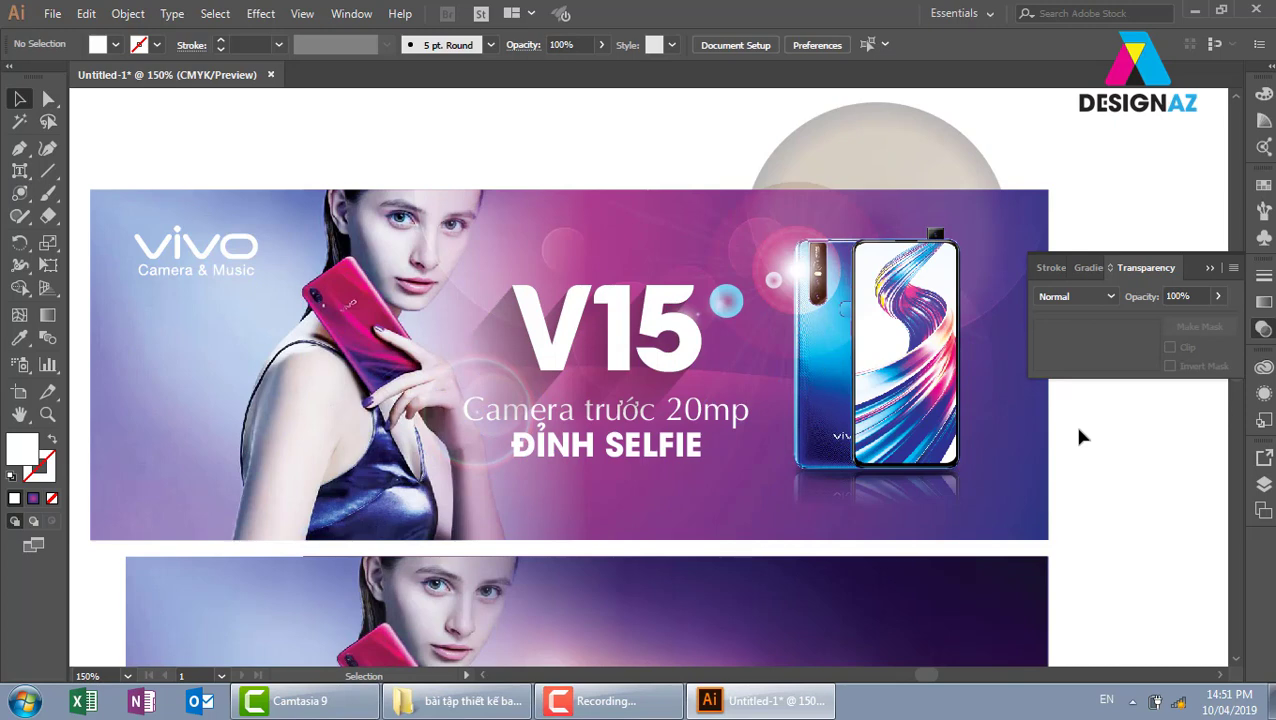
# - Set the lens flare's blend mode to Soft Light
pyautogui.click(808, 254)
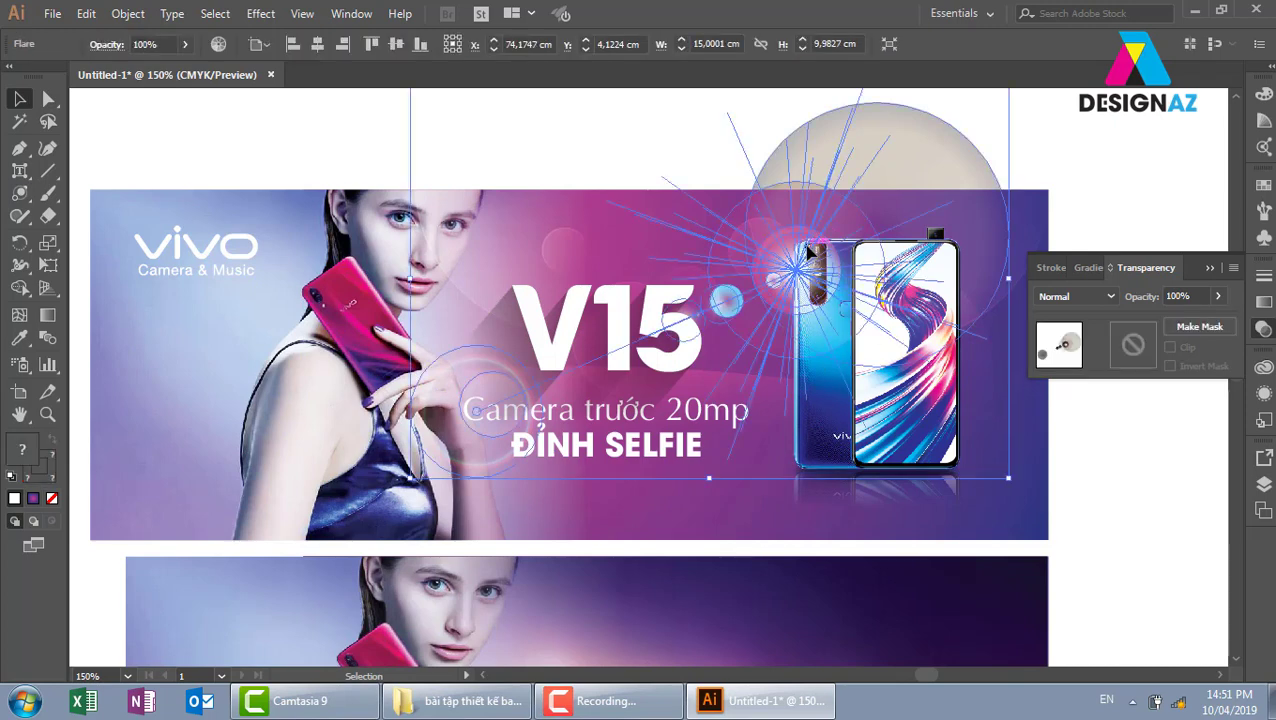
pyautogui.click(1075, 296)
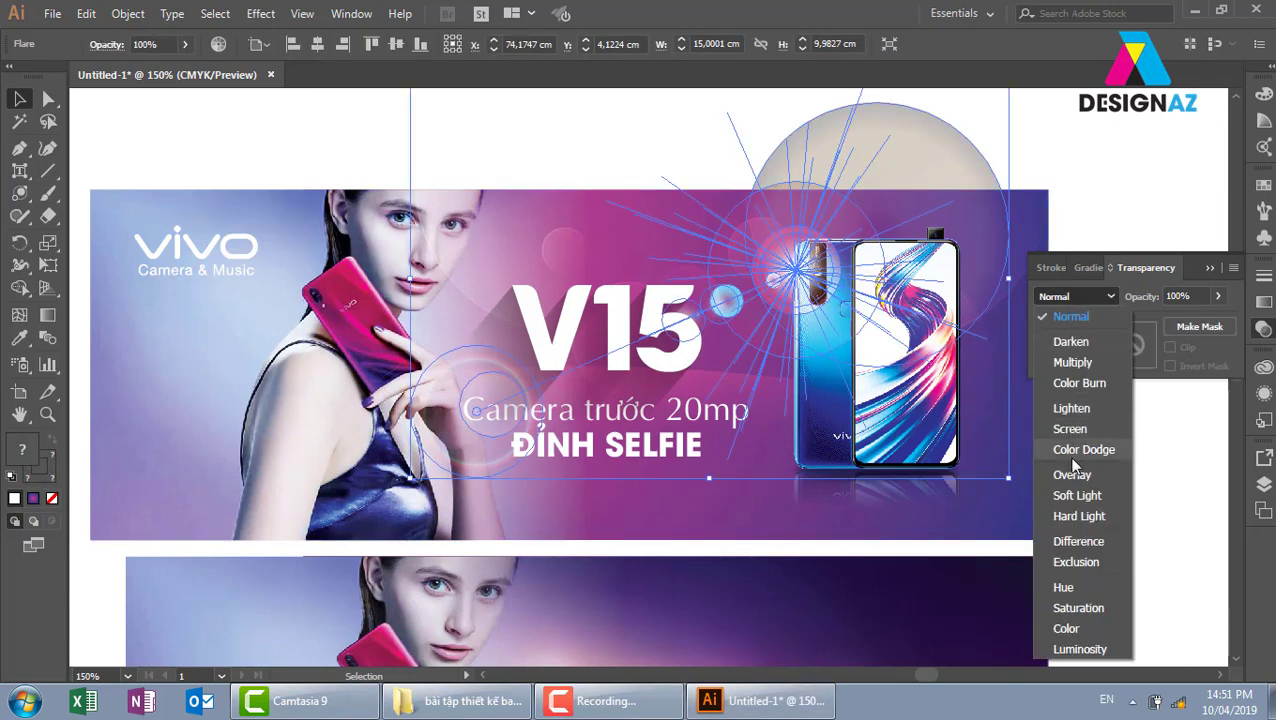
pyautogui.click(1078, 495)
pyautogui.click(1138, 522)
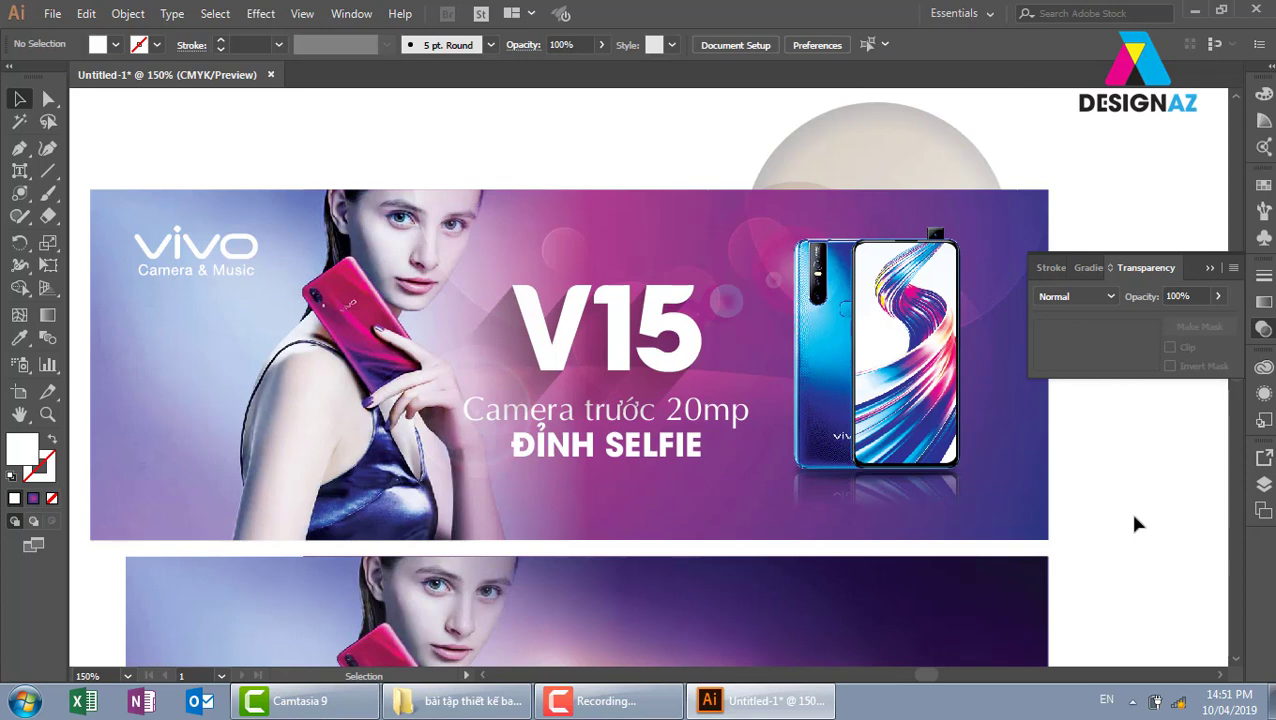
# - Switch Document Color Mode to RGB Color and delete the soft-light photo copy
pyautogui.click(47, 14)
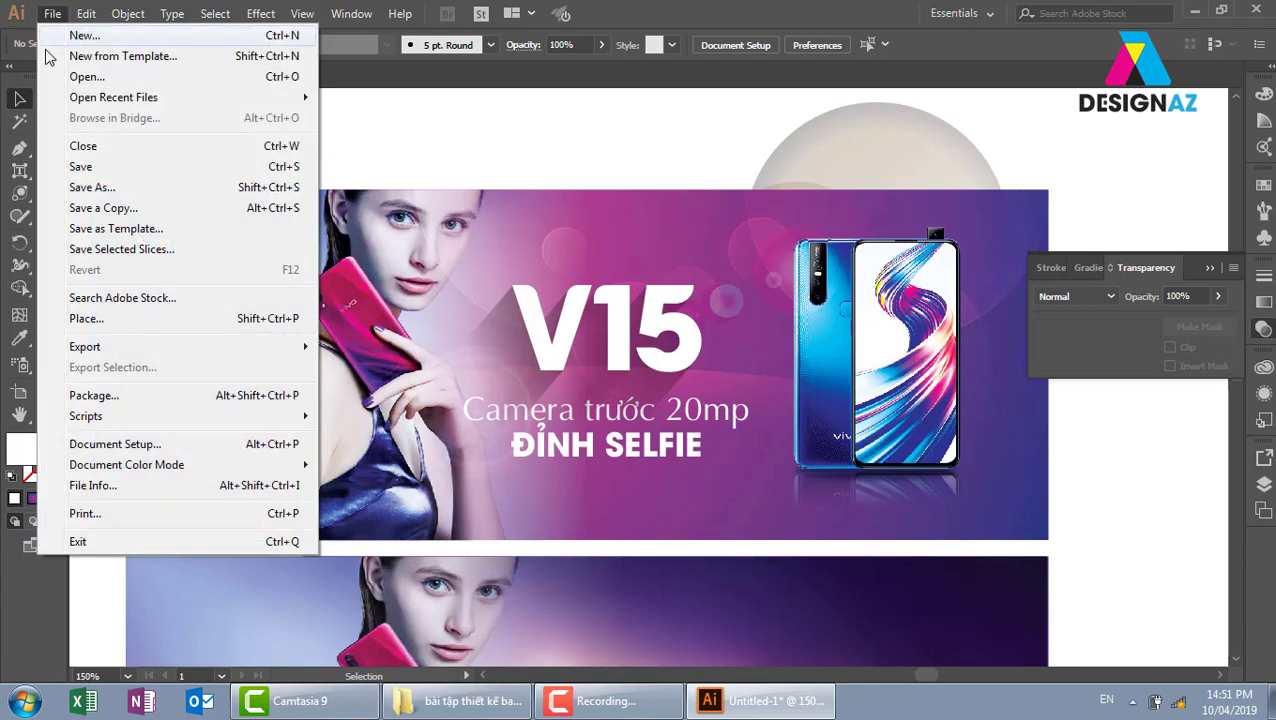
pyautogui.moveTo(127, 465)
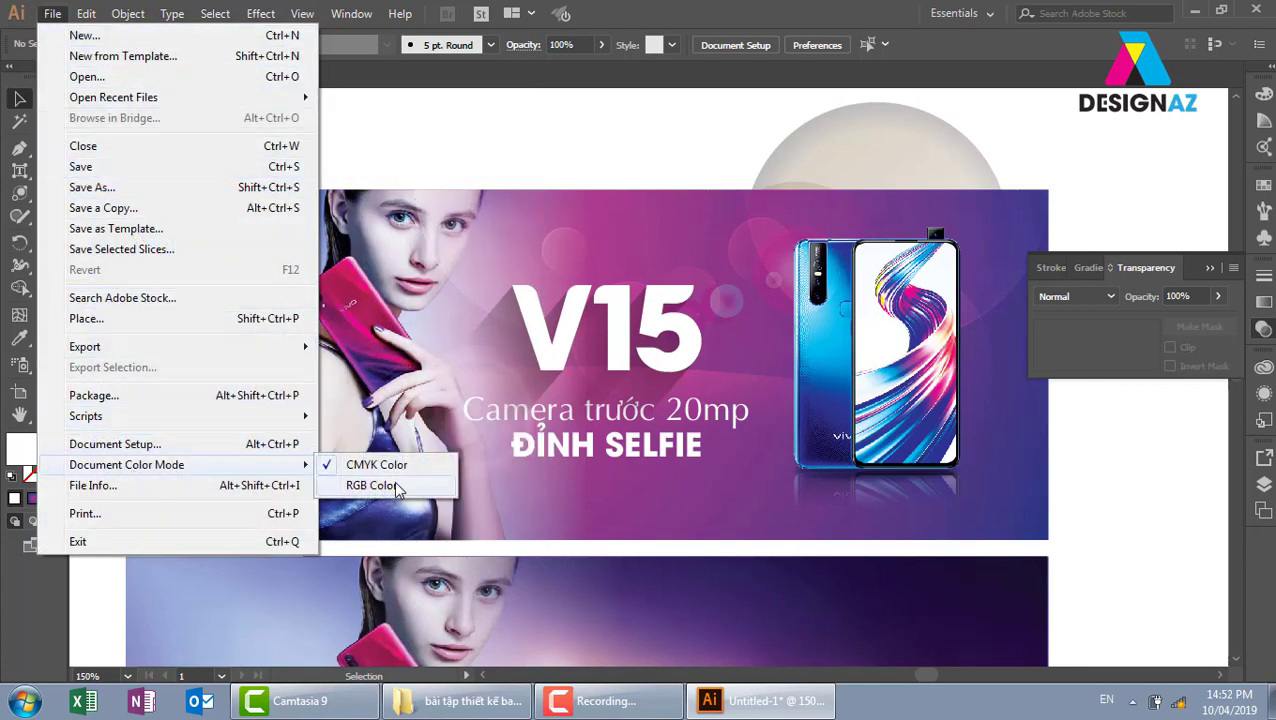
pyautogui.click(372, 486)
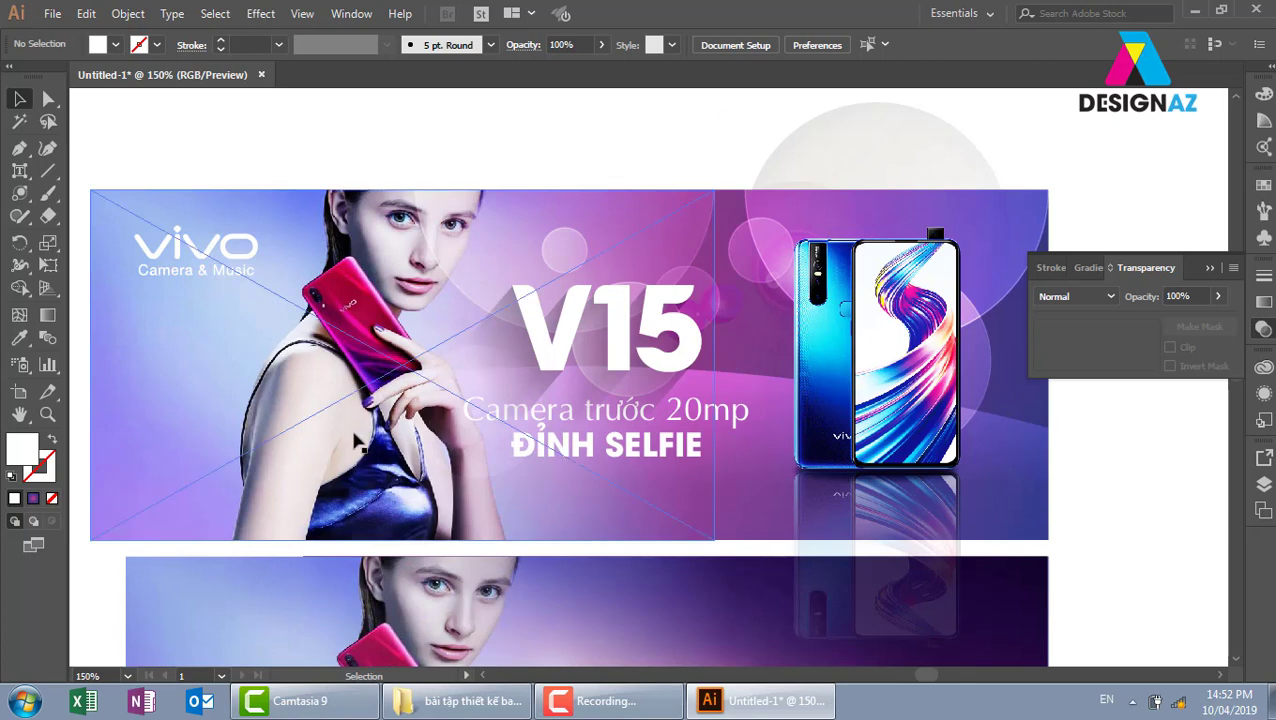
pyautogui.moveTo(350, 440); pyautogui.dragTo(278, 452)
pyautogui.press('Delete')
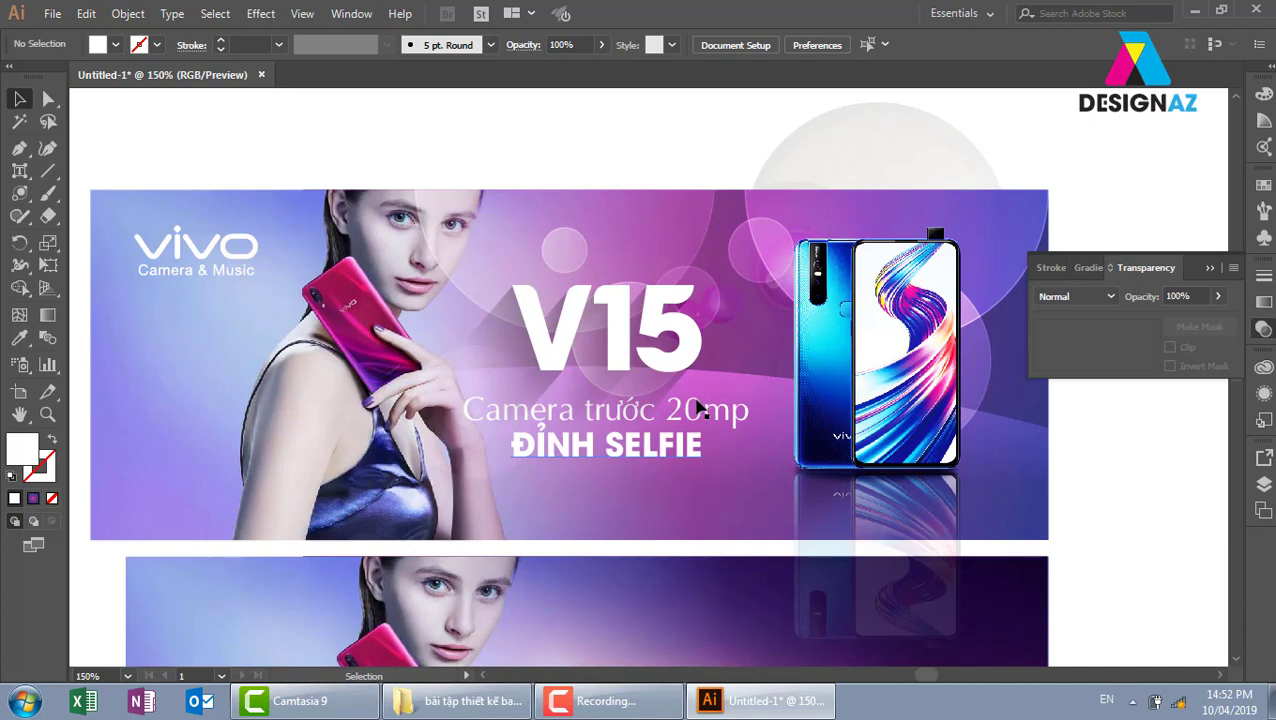
# - Start File > Place and browse the thuvienanh image library to the Backgroud item
pyautogui.click(52, 14)
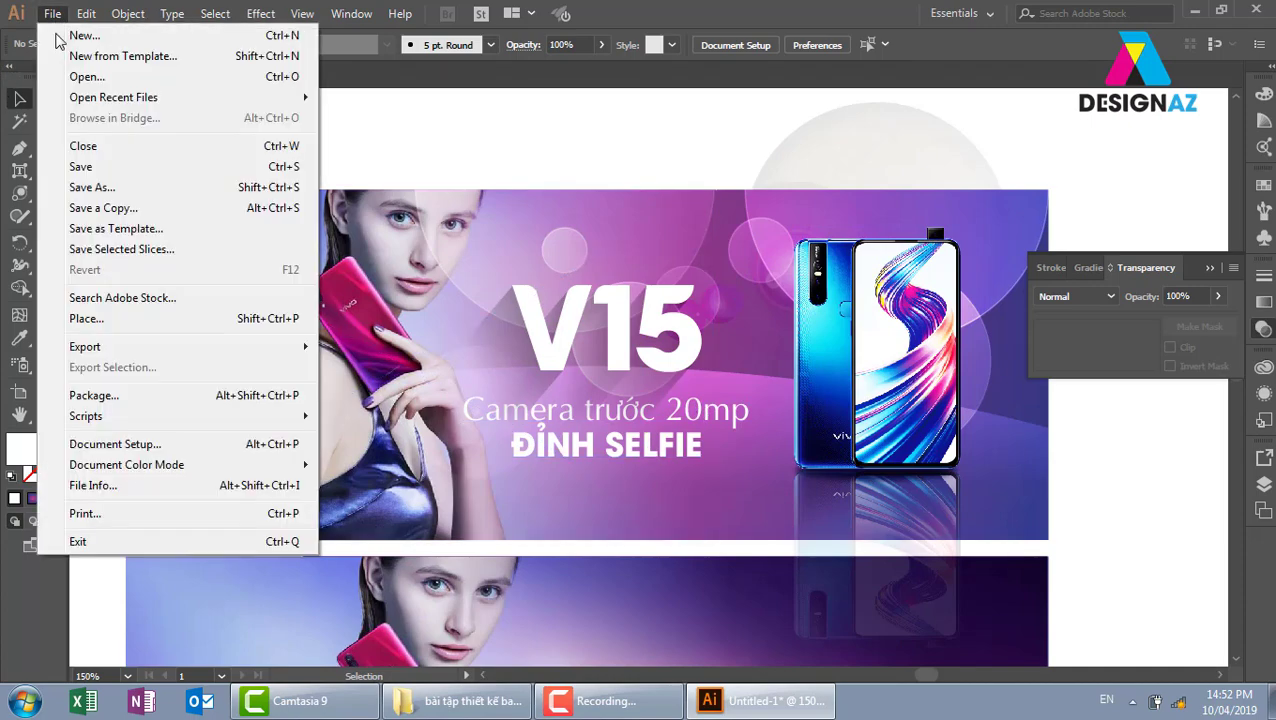
pyautogui.click(150, 319)
pyautogui.click(229, 43)
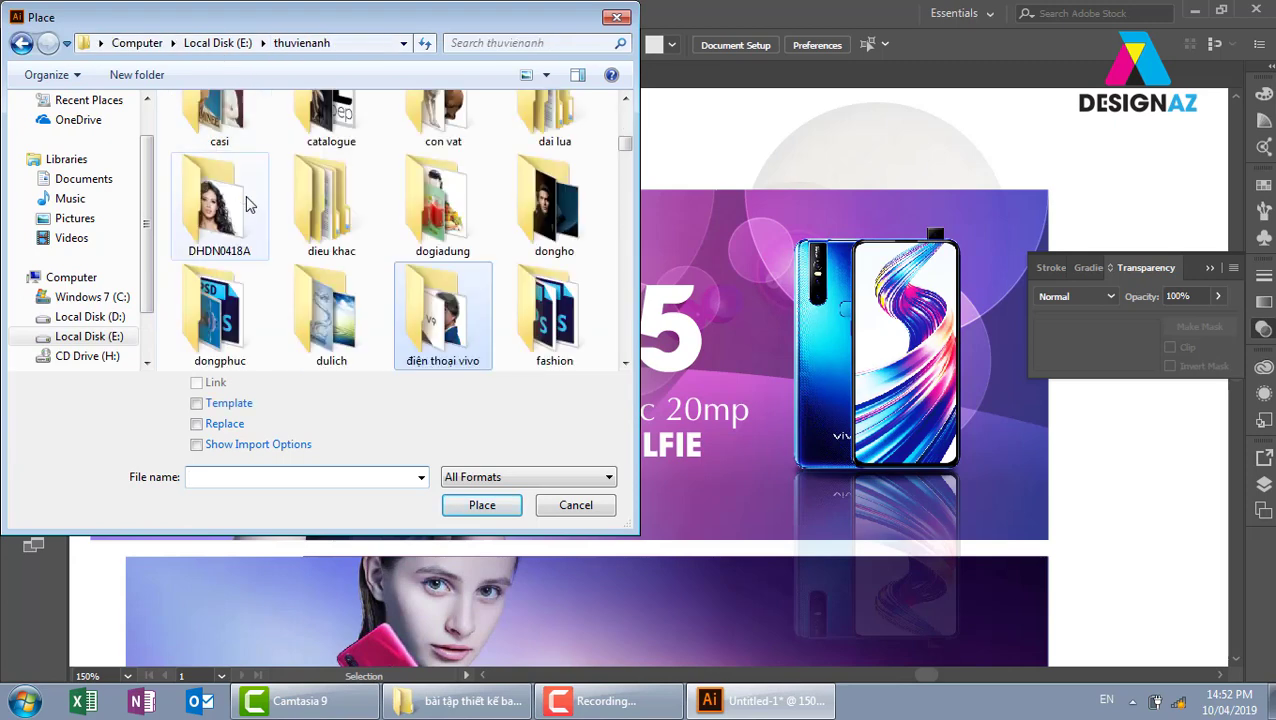
pyautogui.click(331, 316)
pyautogui.press('b')
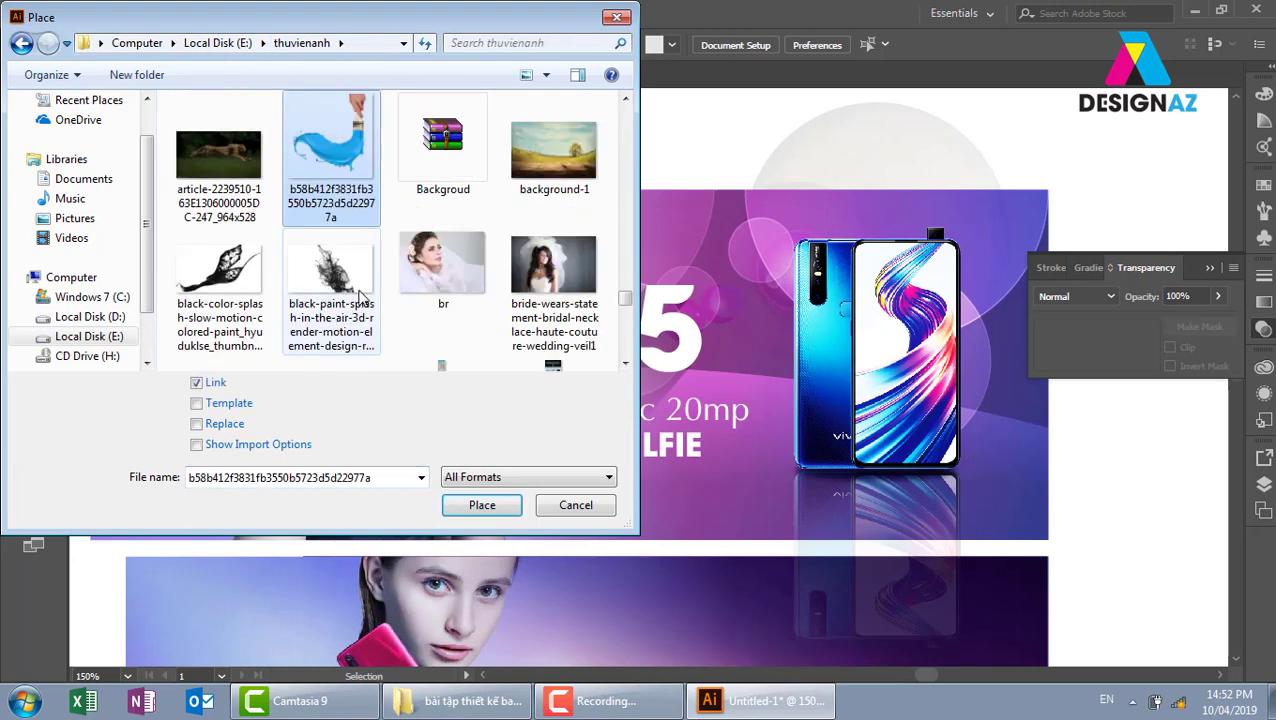
pyautogui.click(408, 192)
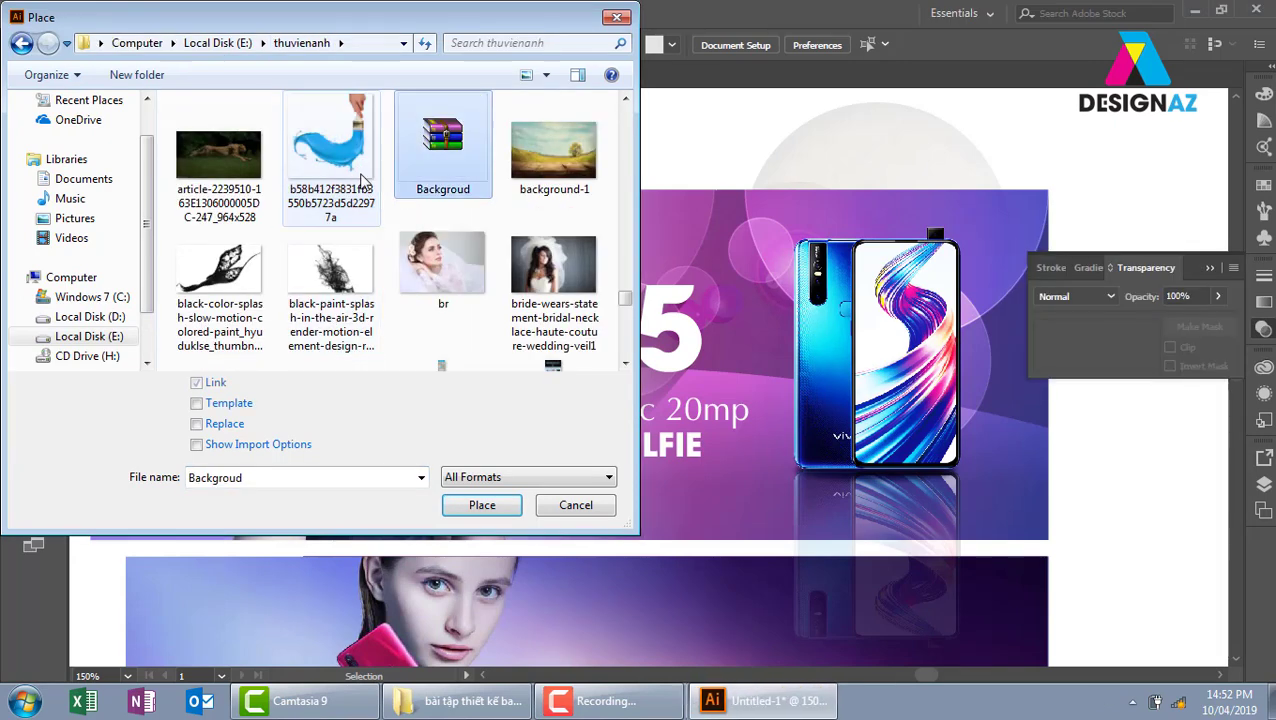
pyautogui.click(364, 205)
pyautogui.press('b')
pyautogui.press('b')
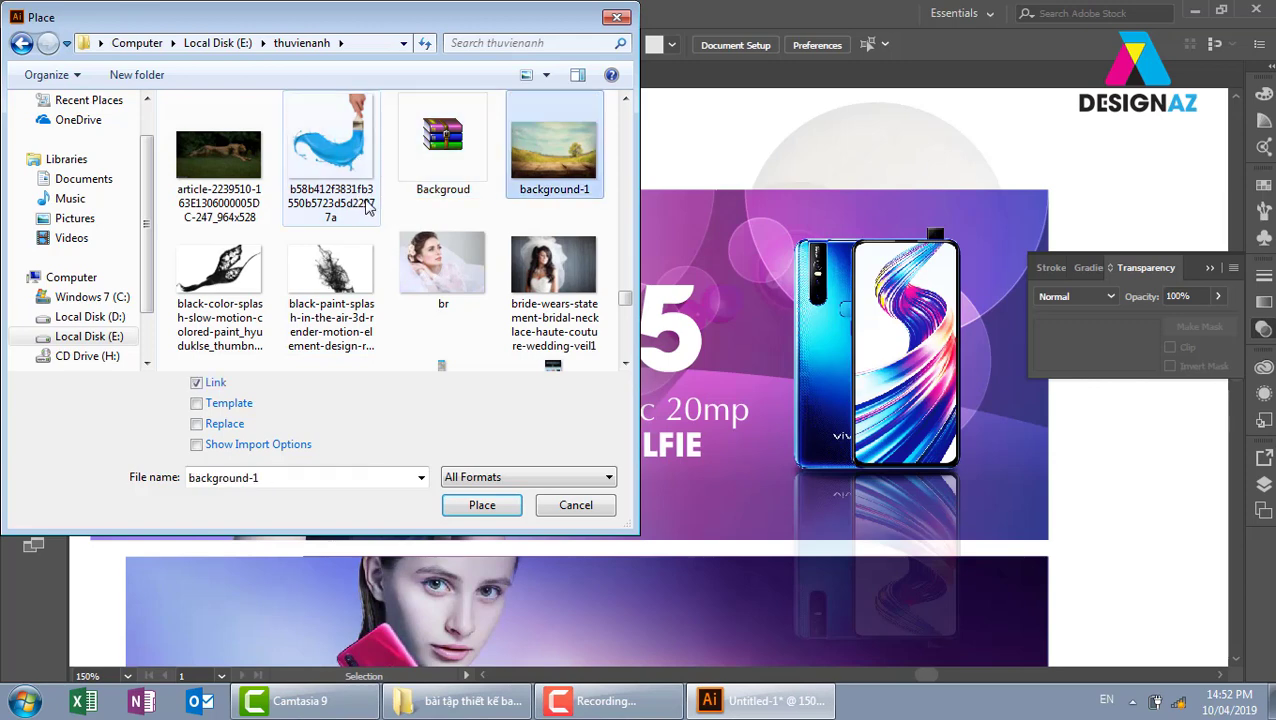
pyautogui.press('b')
pyautogui.press('b')
pyautogui.press('b')
pyautogui.press('b')
pyautogui.press('b')
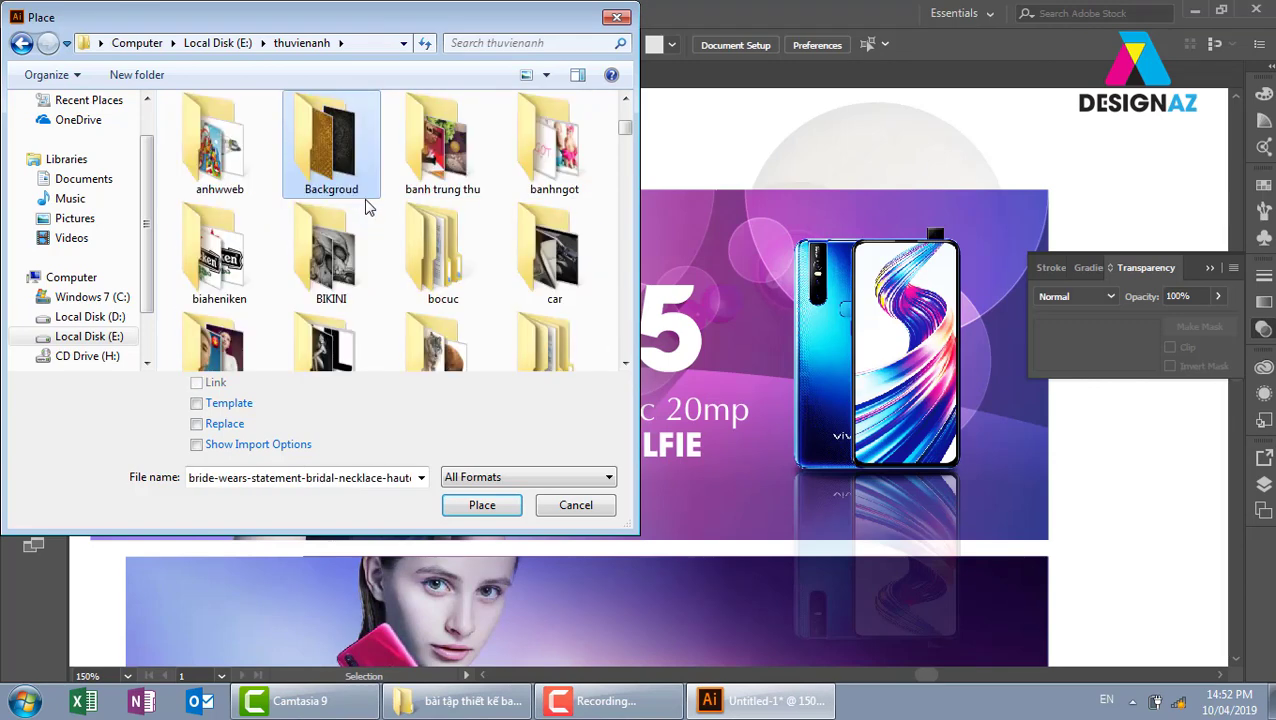
# - Place the dark light-ray image from the Backgroud/texture folder
pyautogui.doubleClick(341, 170)
pyautogui.doubleClick(208, 185)
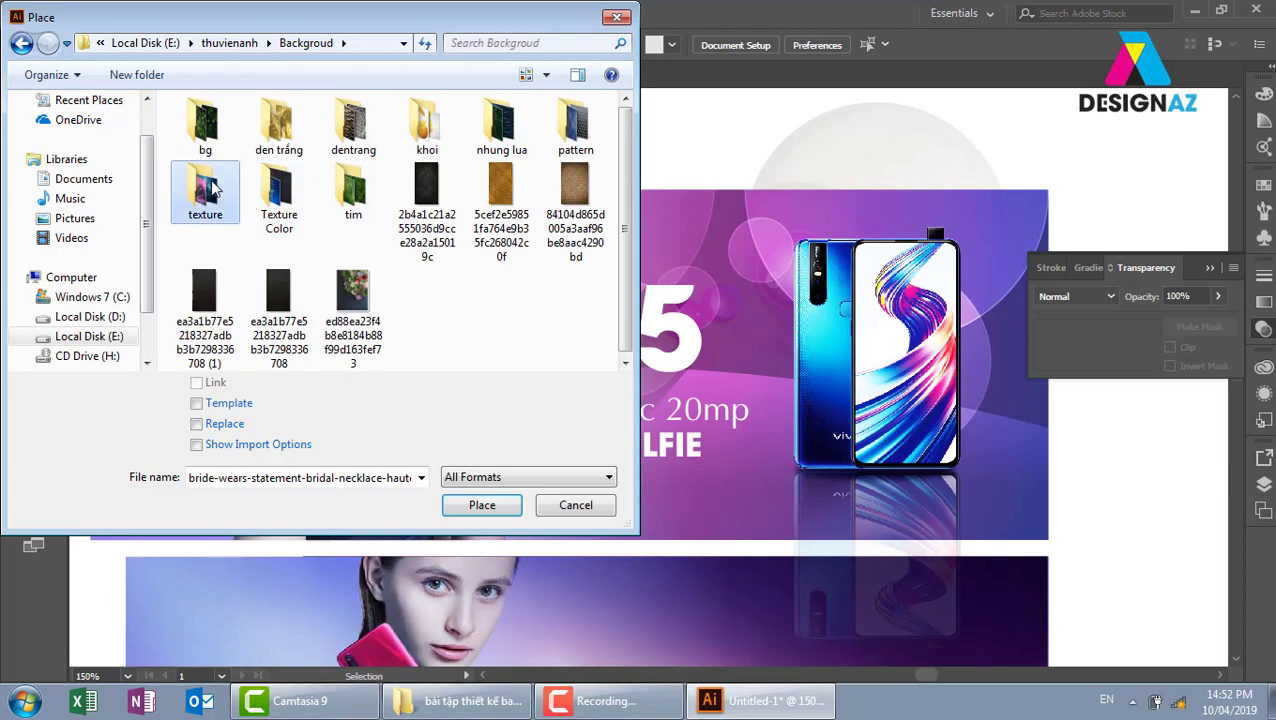
pyautogui.scroll(-5, 618, 146)
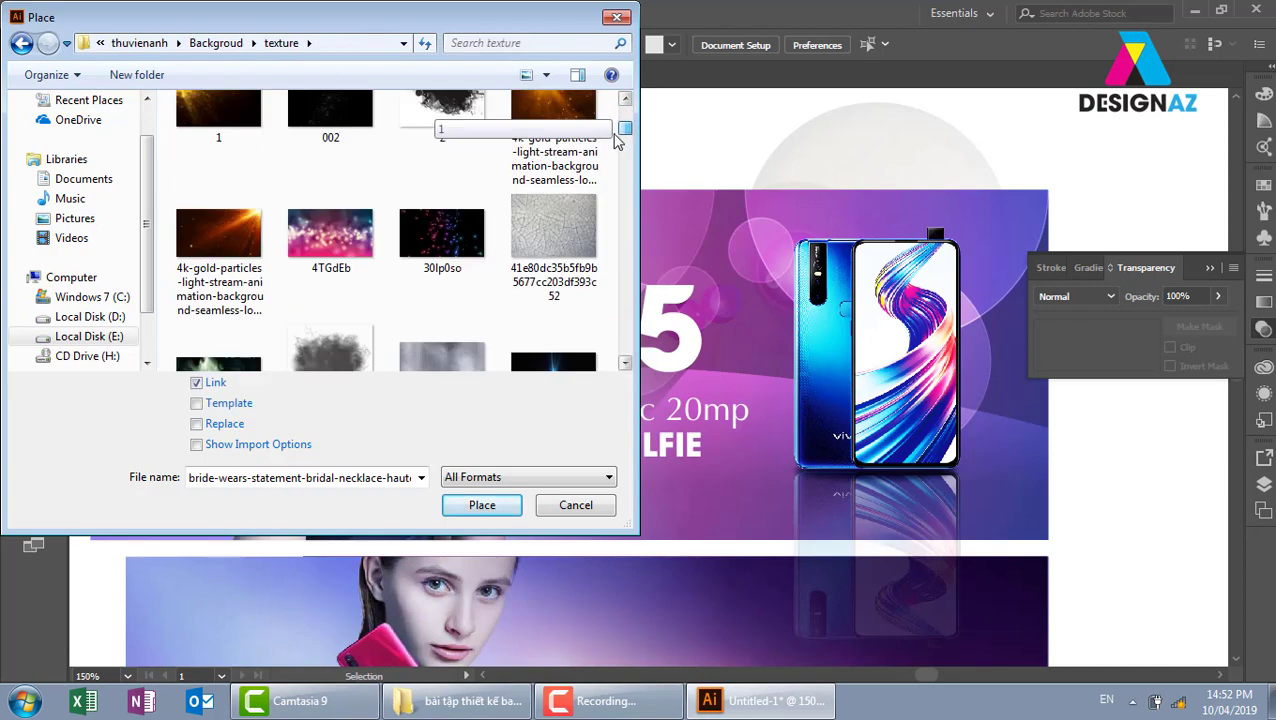
pyautogui.moveTo(617, 140); pyautogui.dragTo(619, 181)
pyautogui.click(543, 324)
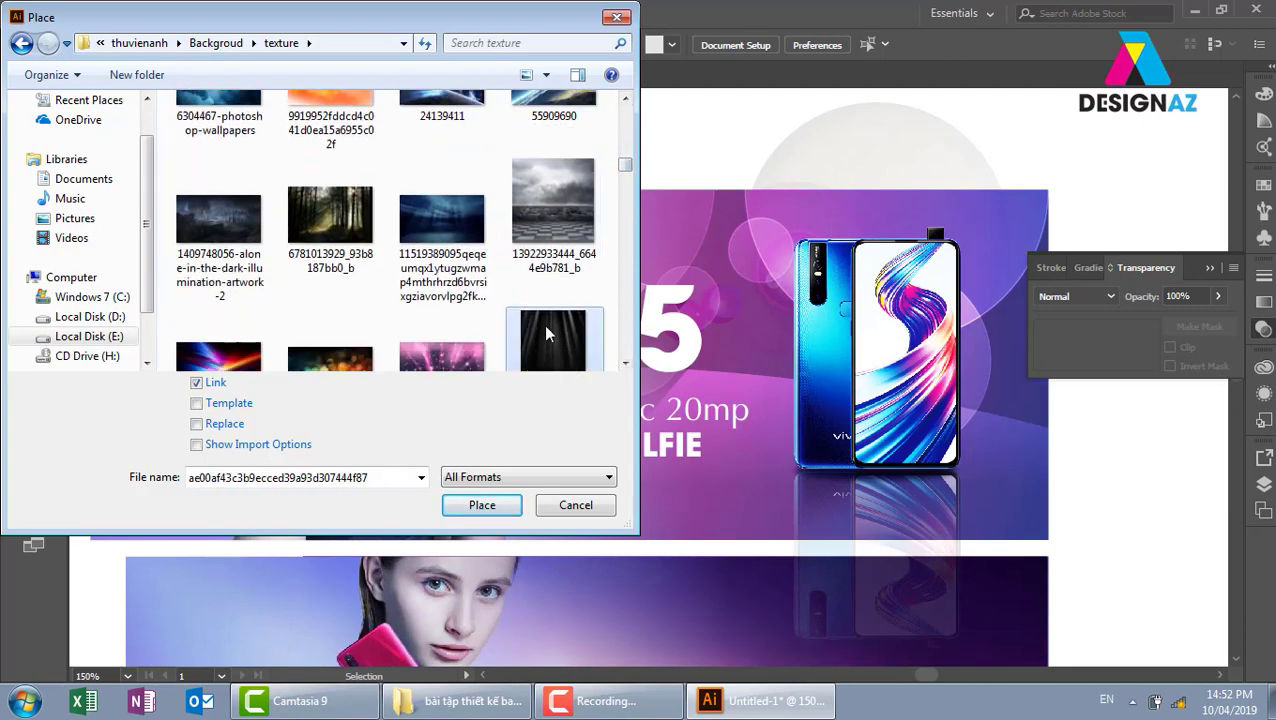
pyautogui.click(482, 505)
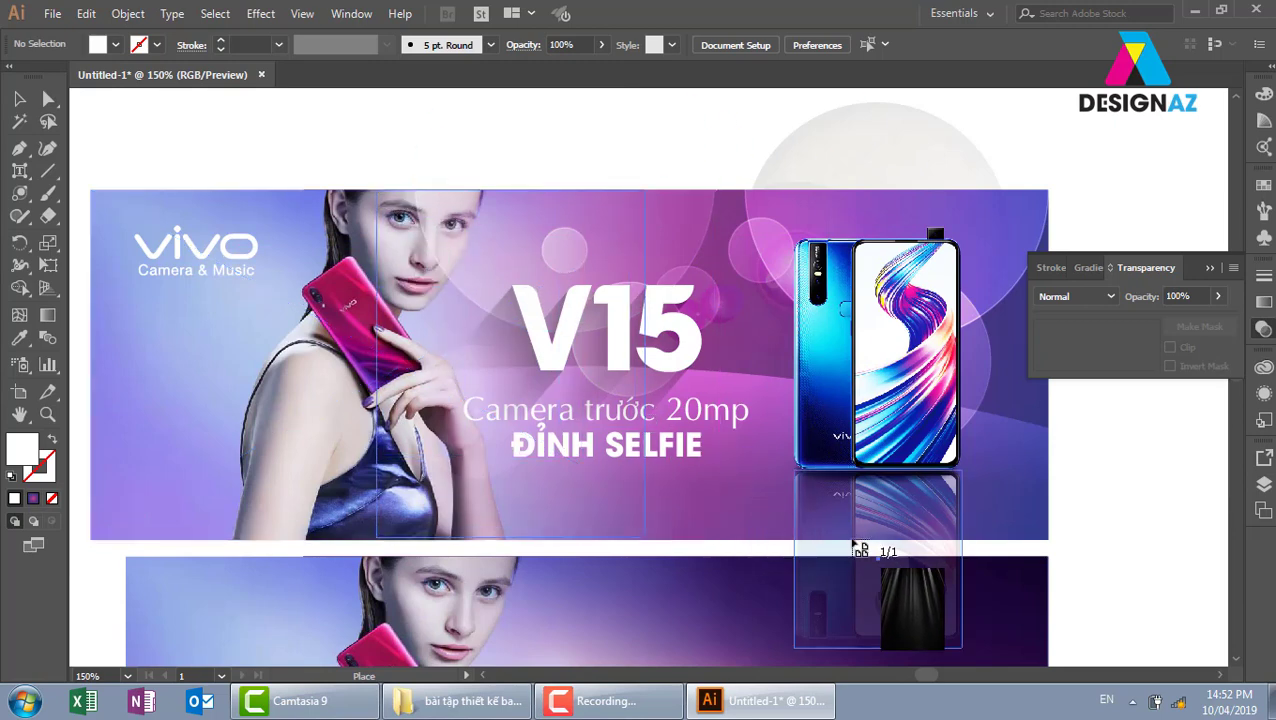
# - Drop the light-ray texture onto the banner with Color Dodge blend mode
pyautogui.click(857, 548)
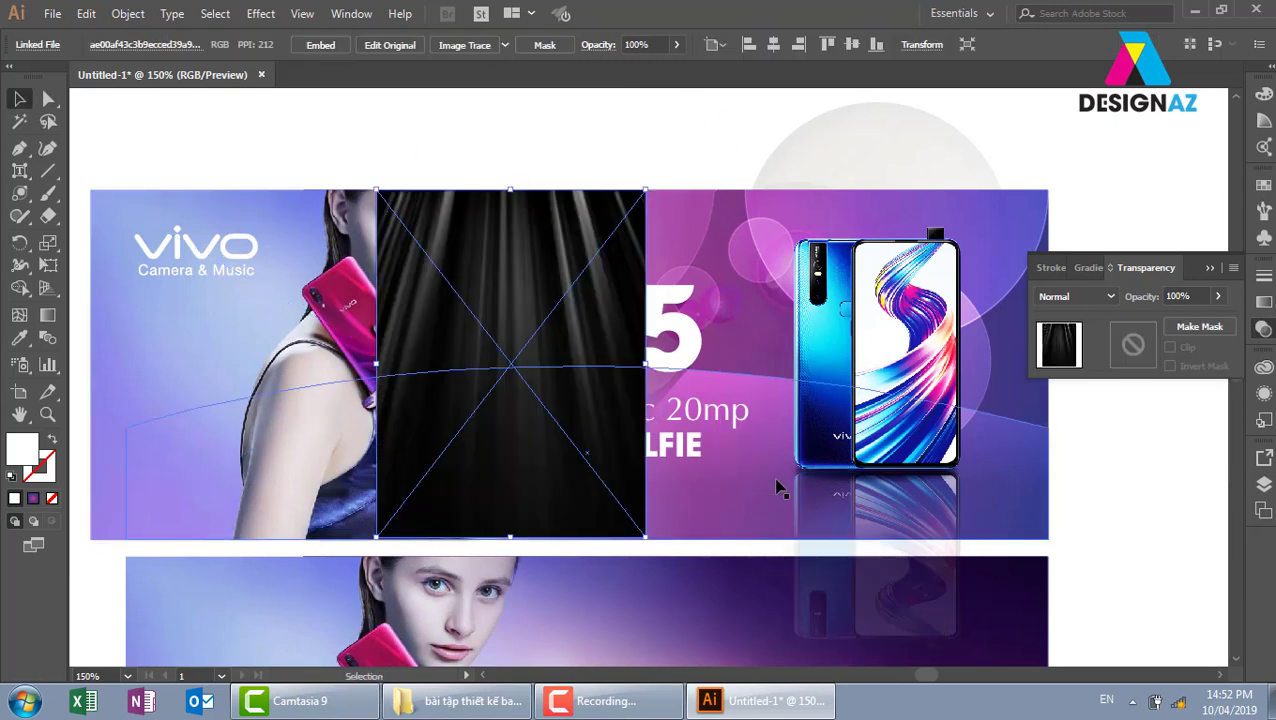
pyautogui.click(1111, 298)
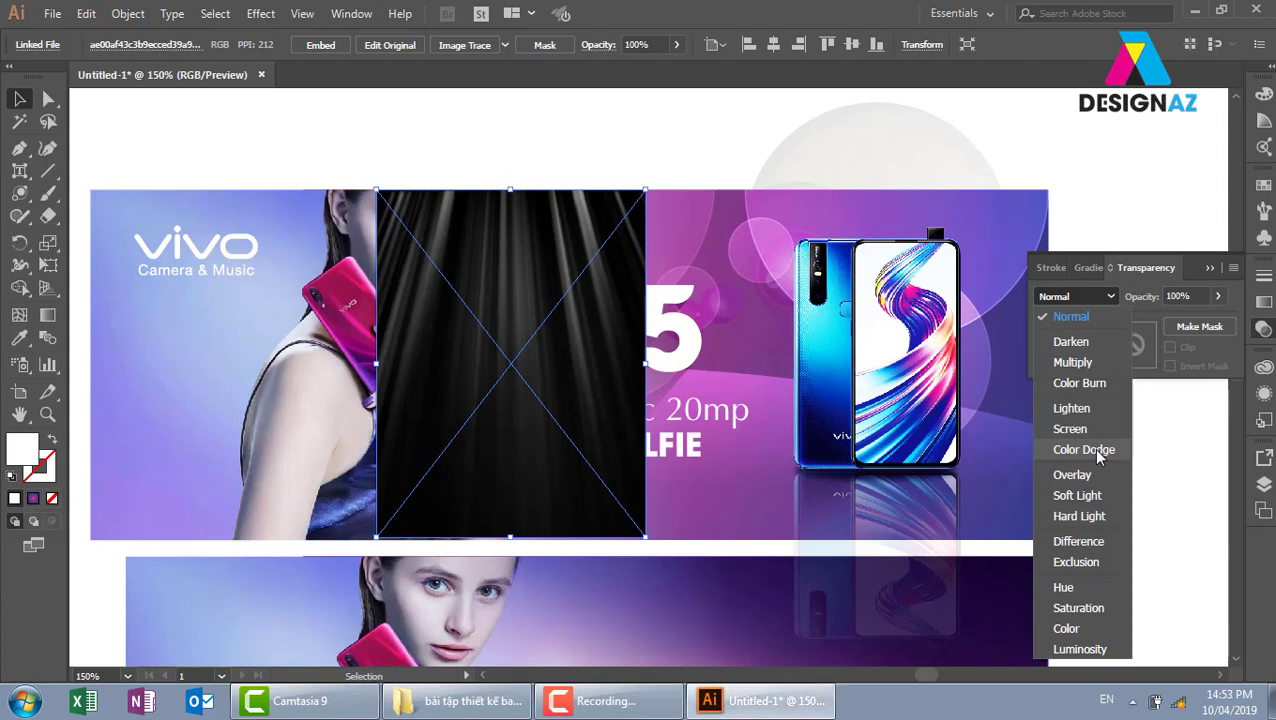
pyautogui.click(1093, 450)
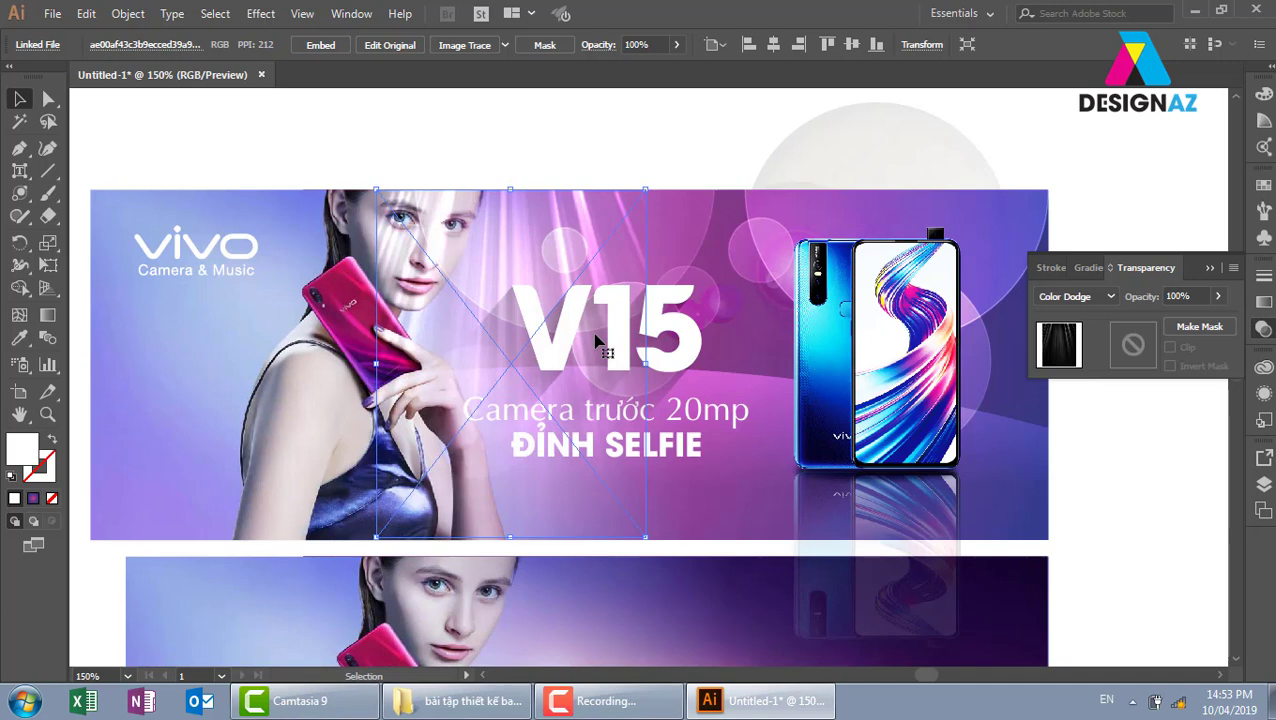
# - Stretch the texture across the banner's middle and nudge it slightly right and up
pyautogui.moveTo(597, 341); pyautogui.dragTo(880, 386)
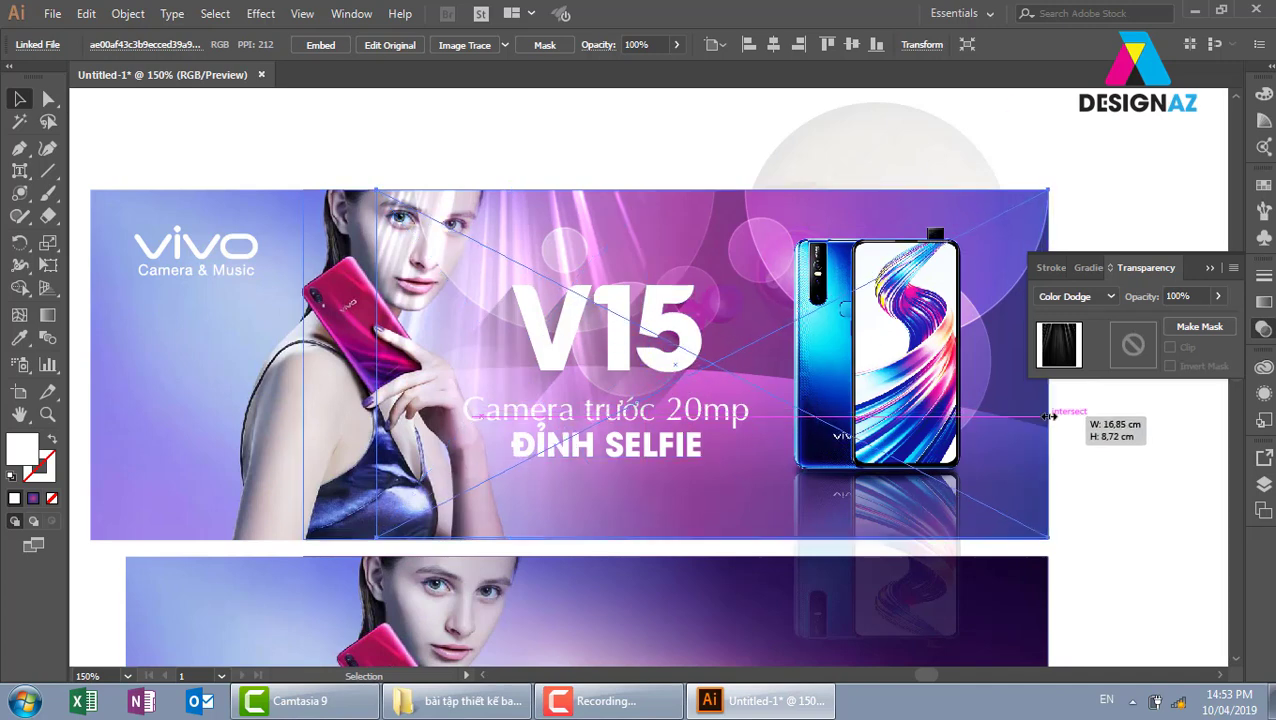
pyautogui.moveTo(880, 386); pyautogui.dragTo(1115, 425)
pyautogui.hscroll(-3, 400, 440)
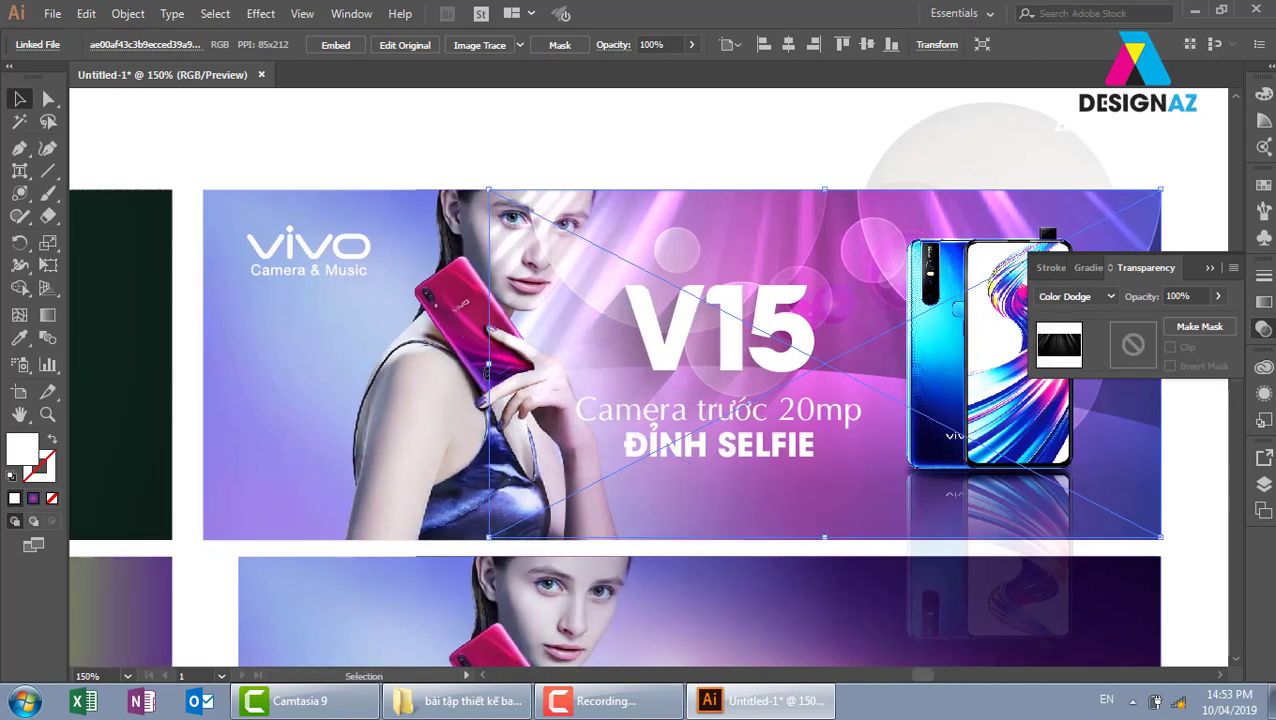
pyautogui.moveTo(490, 365); pyautogui.dragTo(594, 440)
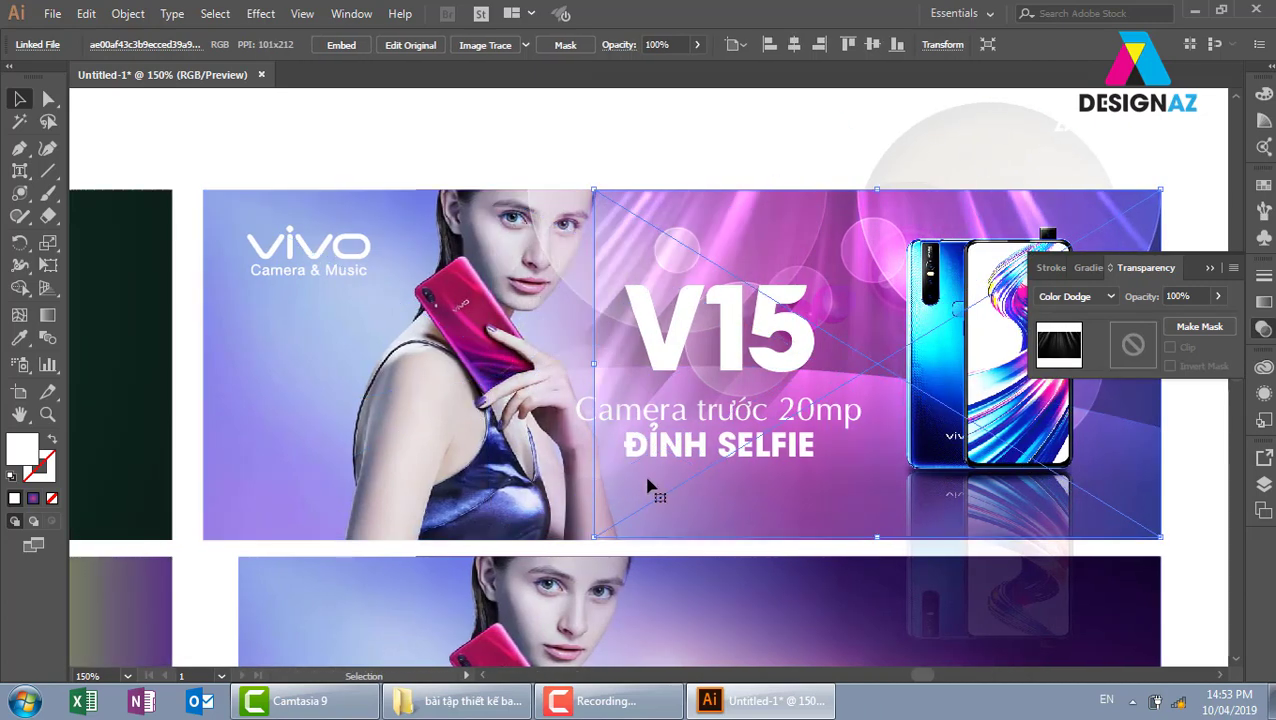
pyautogui.click(1163, 548)
pyautogui.moveTo(1163, 548); pyautogui.dragTo(895, 522)
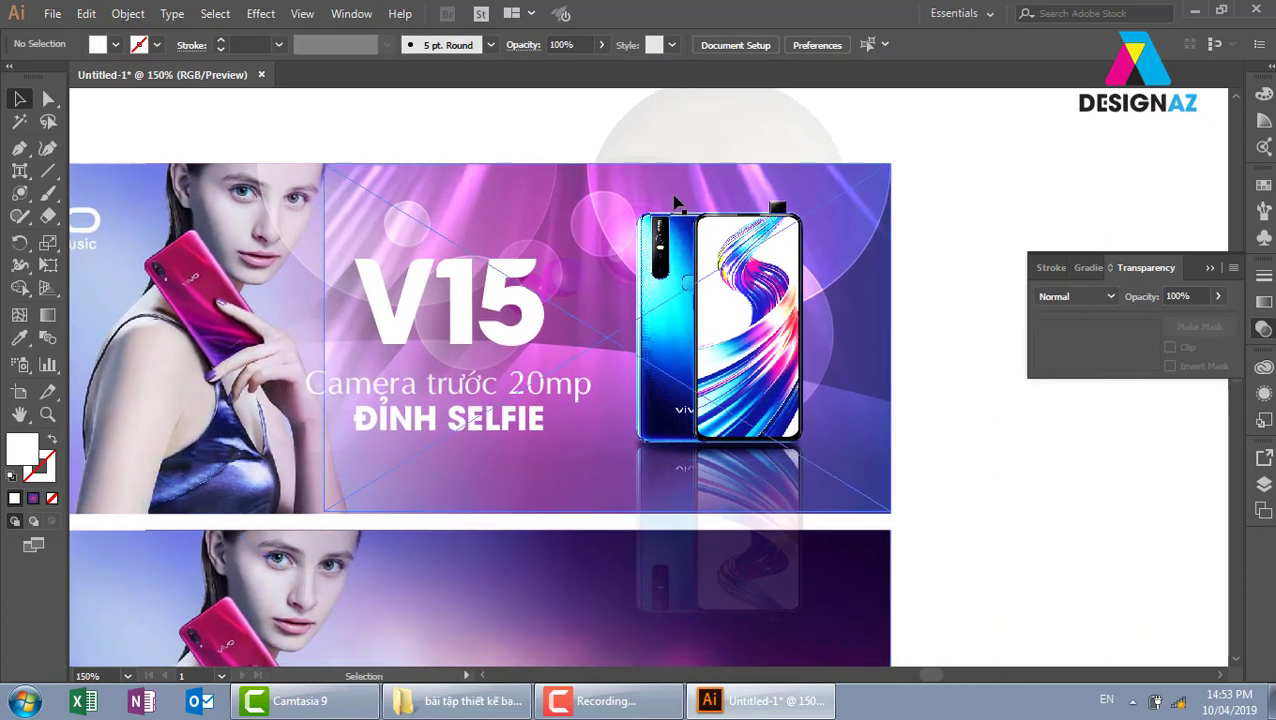
pyautogui.moveTo(864, 185); pyautogui.dragTo(932, 177)
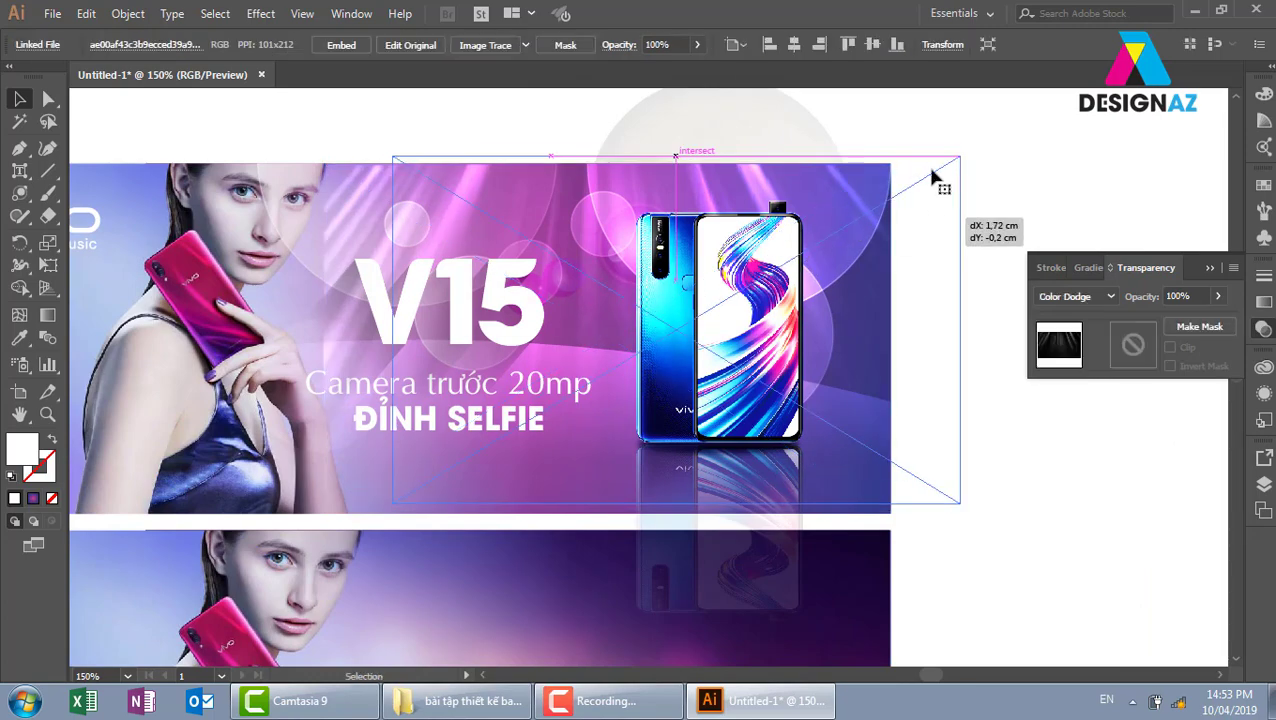
pyautogui.hotkey('ctrl', 'shift', 'a')
pyautogui.moveTo(646, 303); pyautogui.dragTo(768, 318)
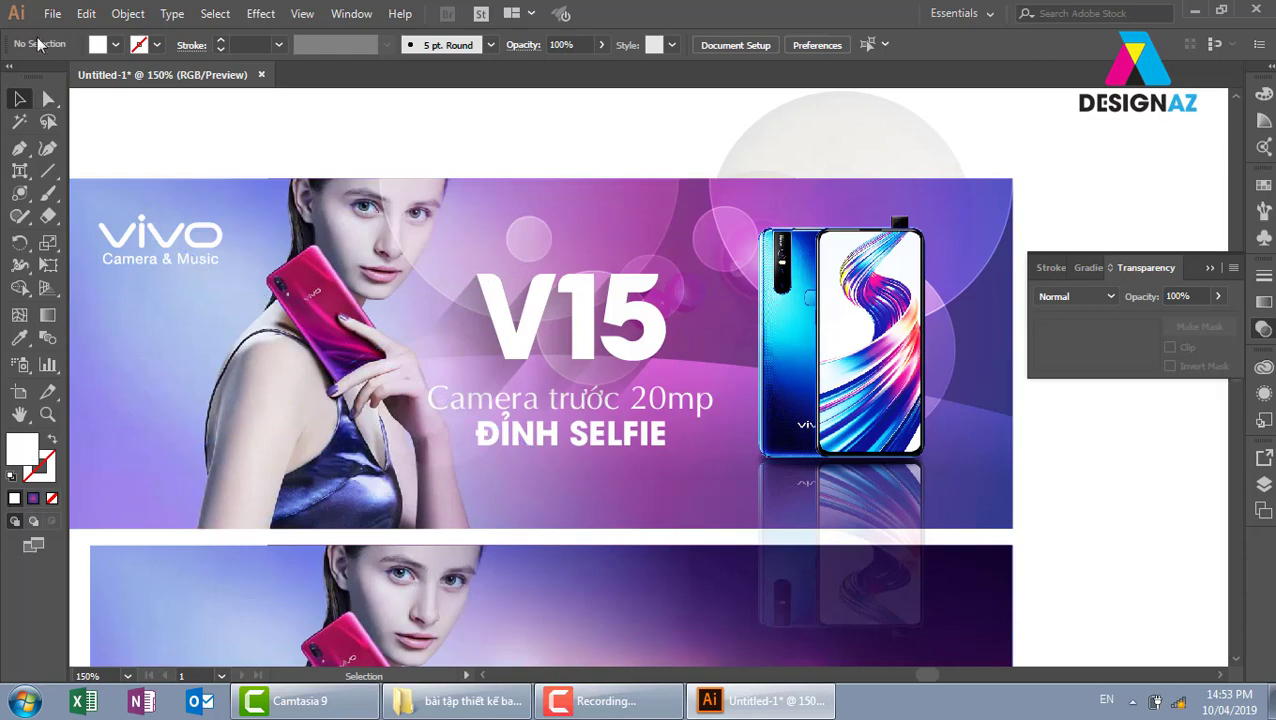
pyautogui.click(52, 13)
pyautogui.click(101, 325)
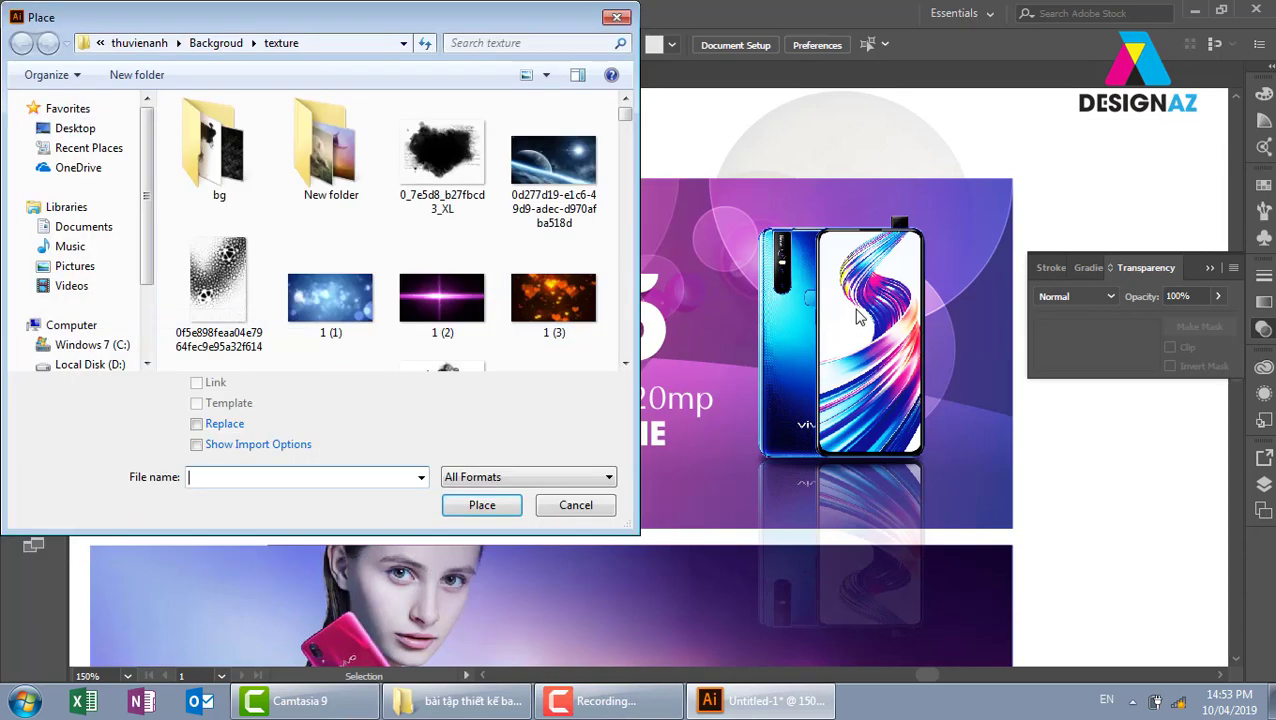
pyautogui.moveTo(625, 136); pyautogui.dragTo(596, 352)
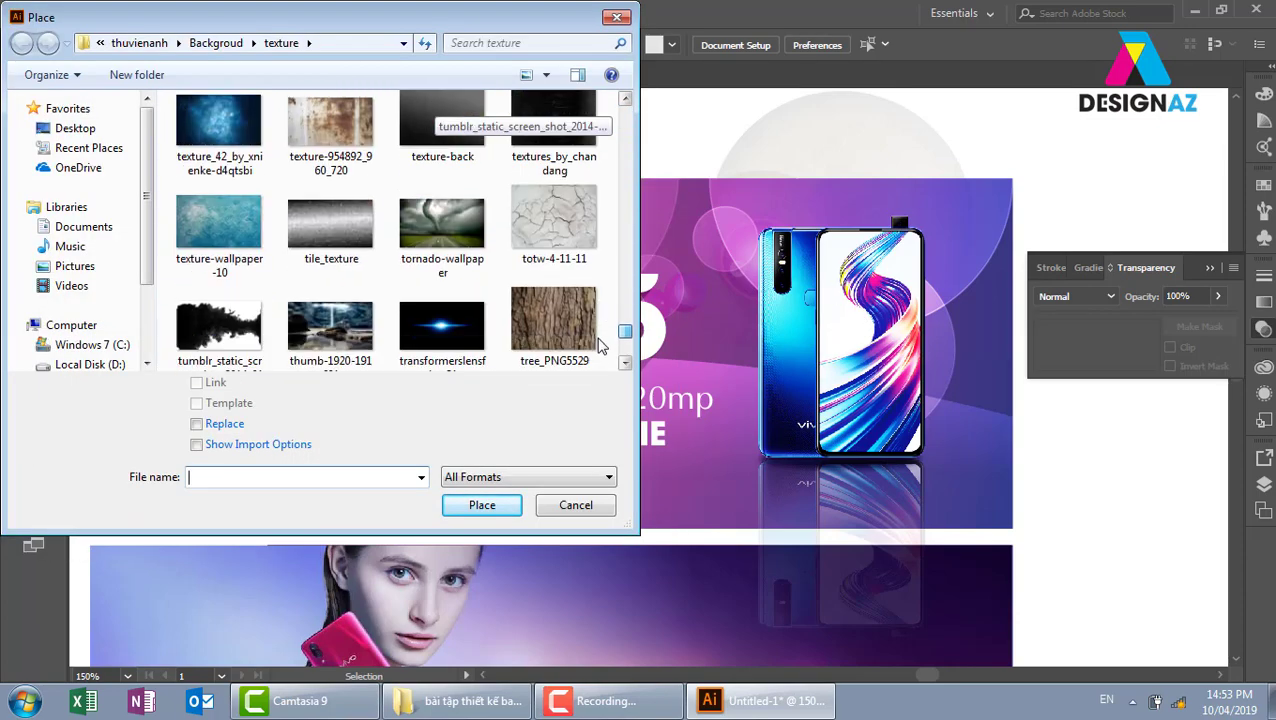
pyautogui.scroll(2, 596, 352)
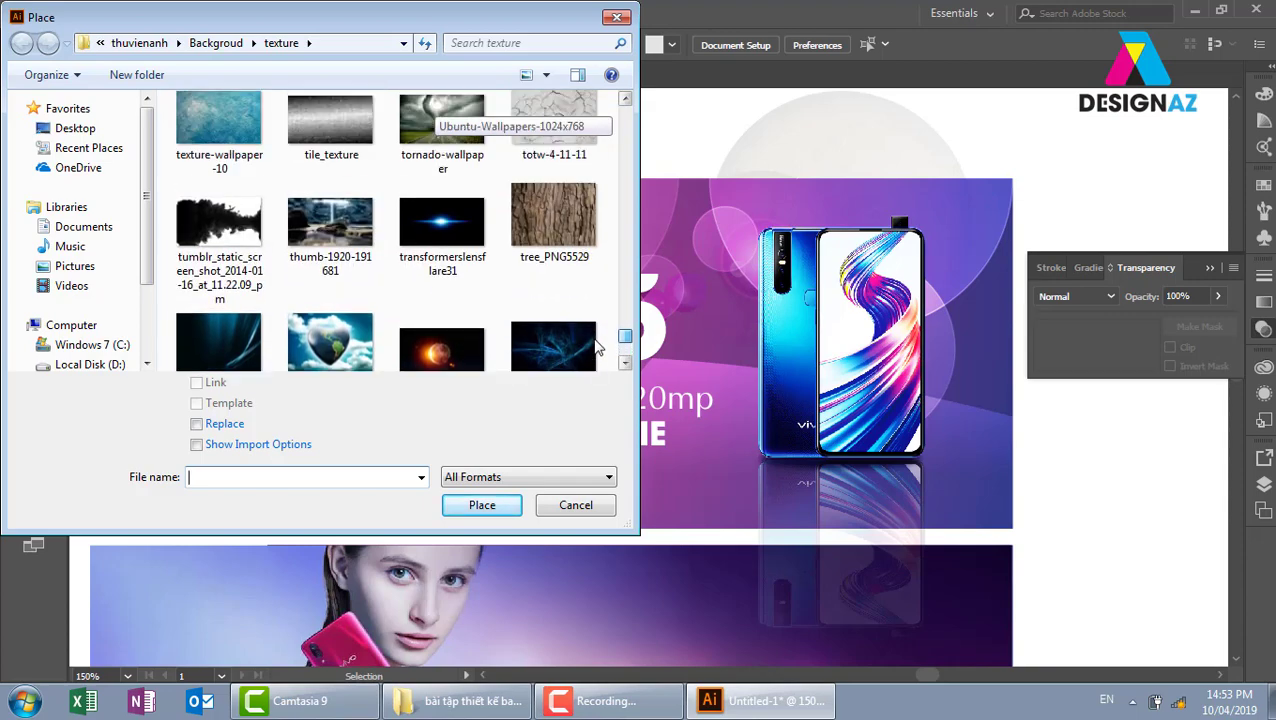
pyautogui.scroll(1, 596, 348)
pyautogui.scroll(-1, 594, 342)
pyautogui.scroll(2, 590, 330)
pyautogui.scroll(2, 590, 330)
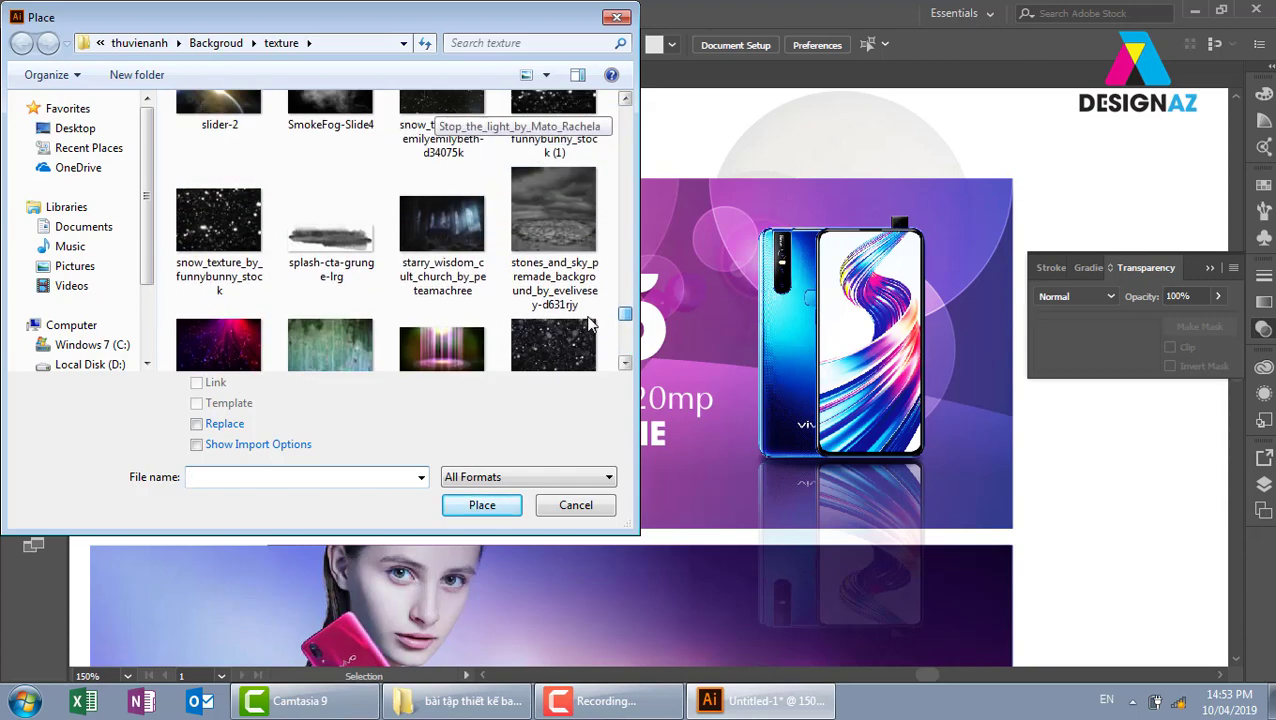
pyautogui.scroll(1, 587, 315)
pyautogui.scroll(1, 585, 308)
pyautogui.scroll(1, 588, 310)
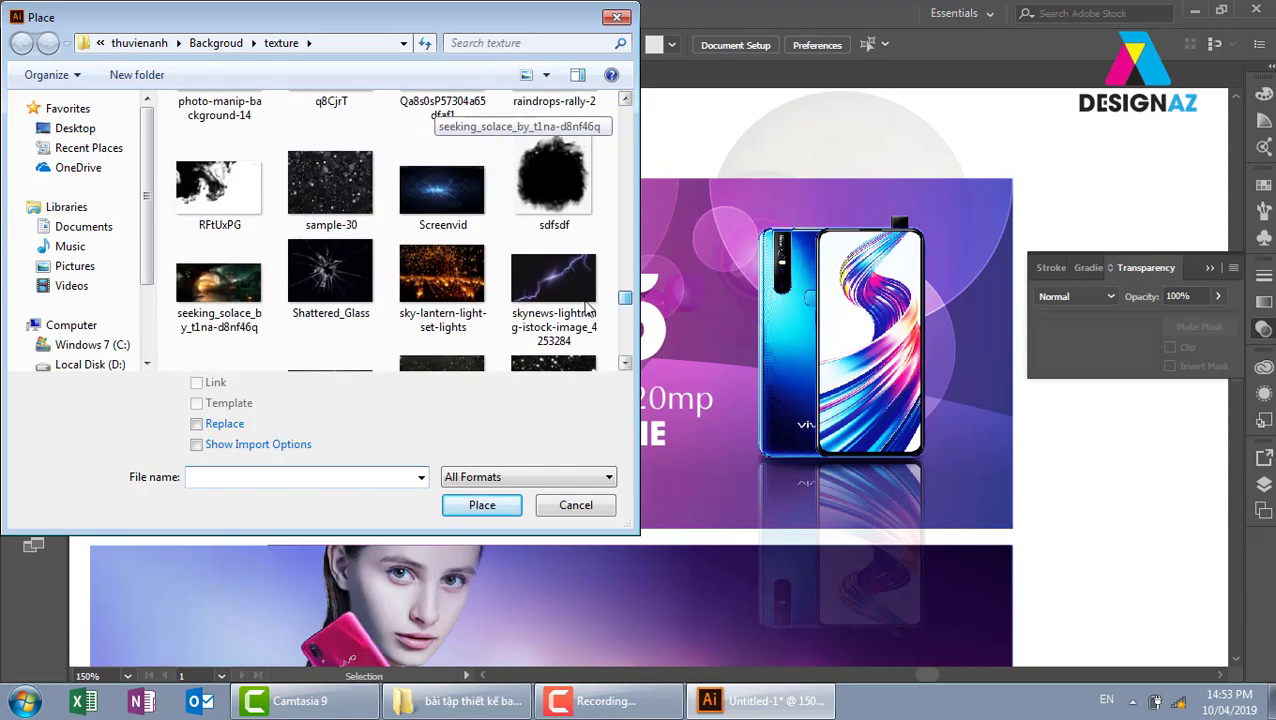
pyautogui.click(569, 281)
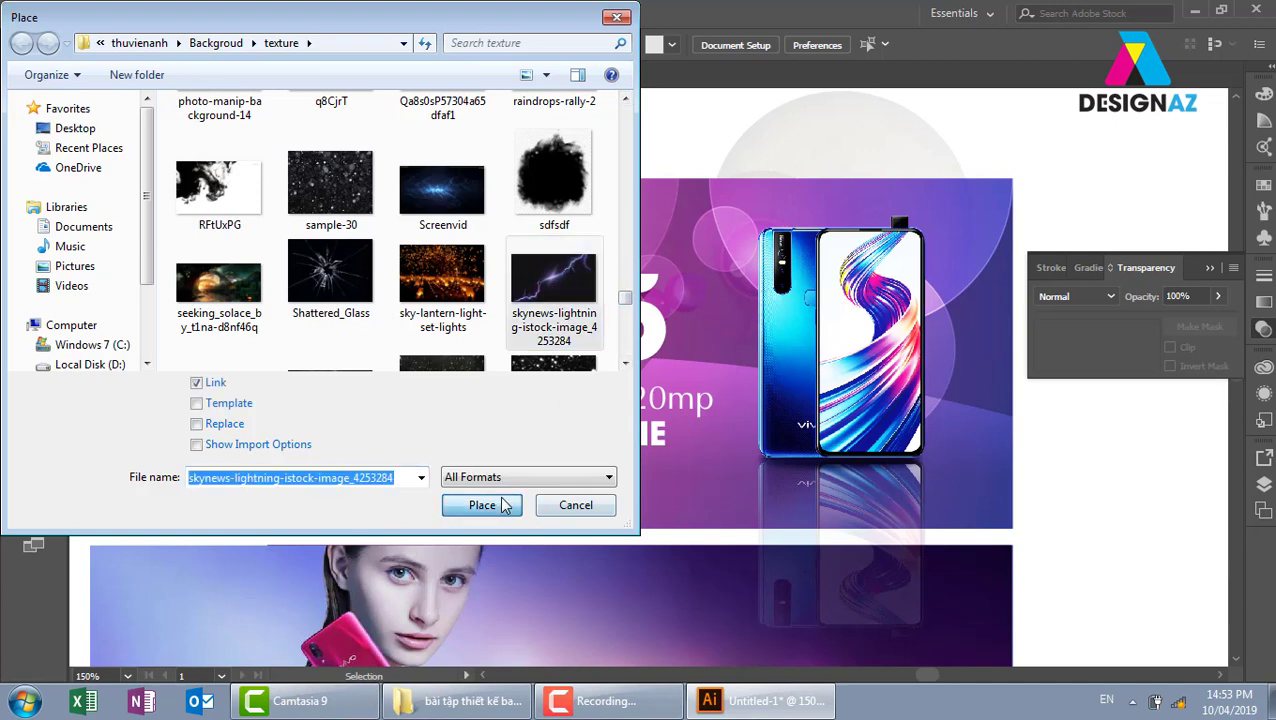
pyautogui.click(483, 505)
pyautogui.moveTo(275, 180); pyautogui.dragTo(905, 532)
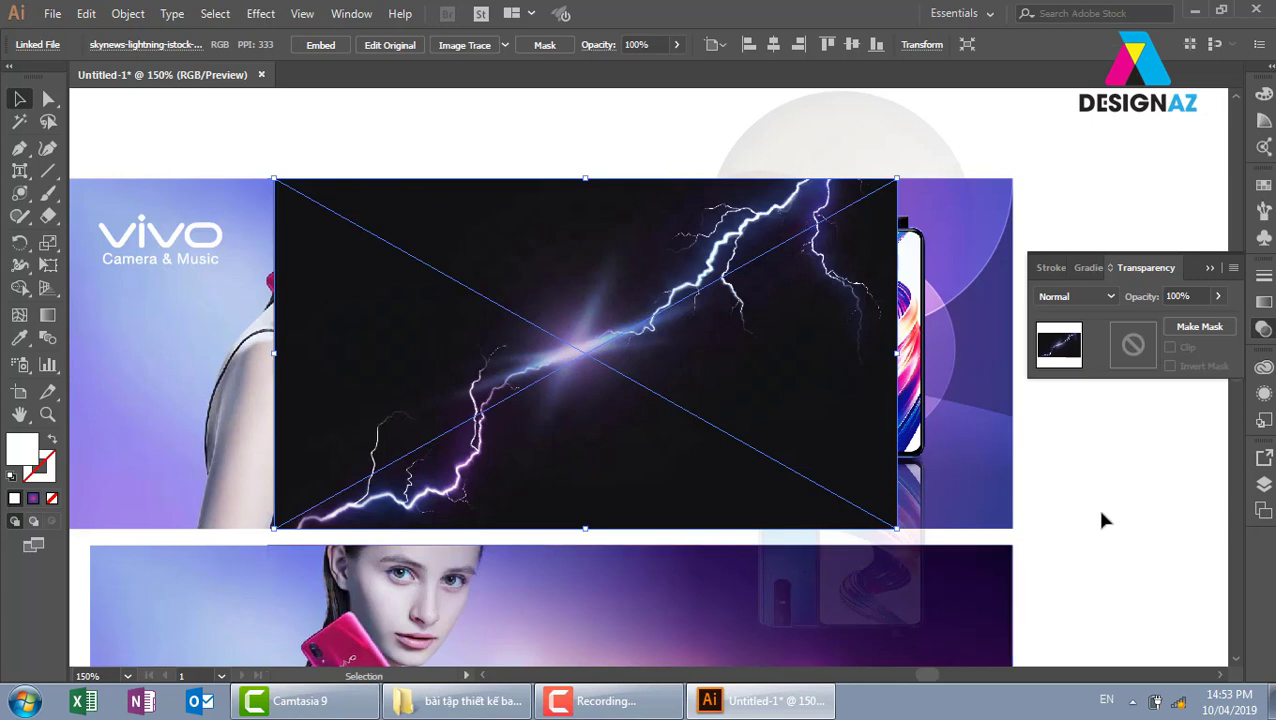
pyautogui.click(1102, 521)
pyautogui.moveTo(775, 413); pyautogui.dragTo(886, 420)
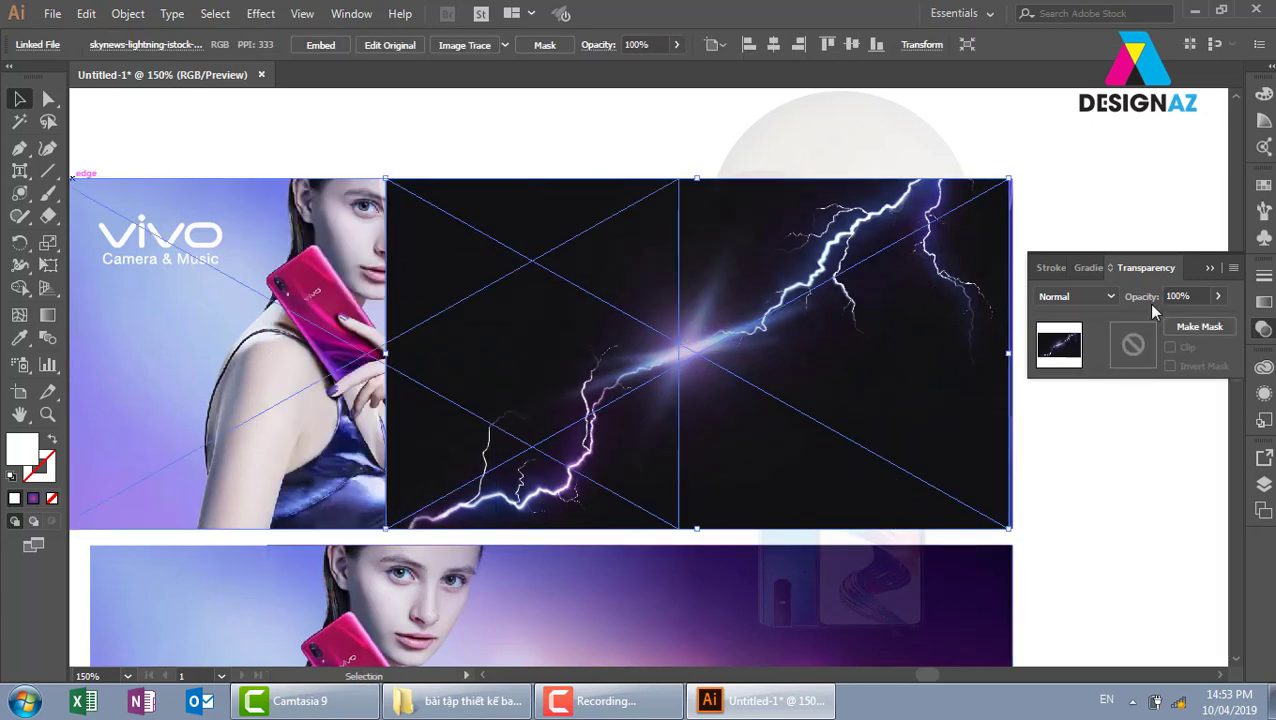
pyautogui.click(1080, 296)
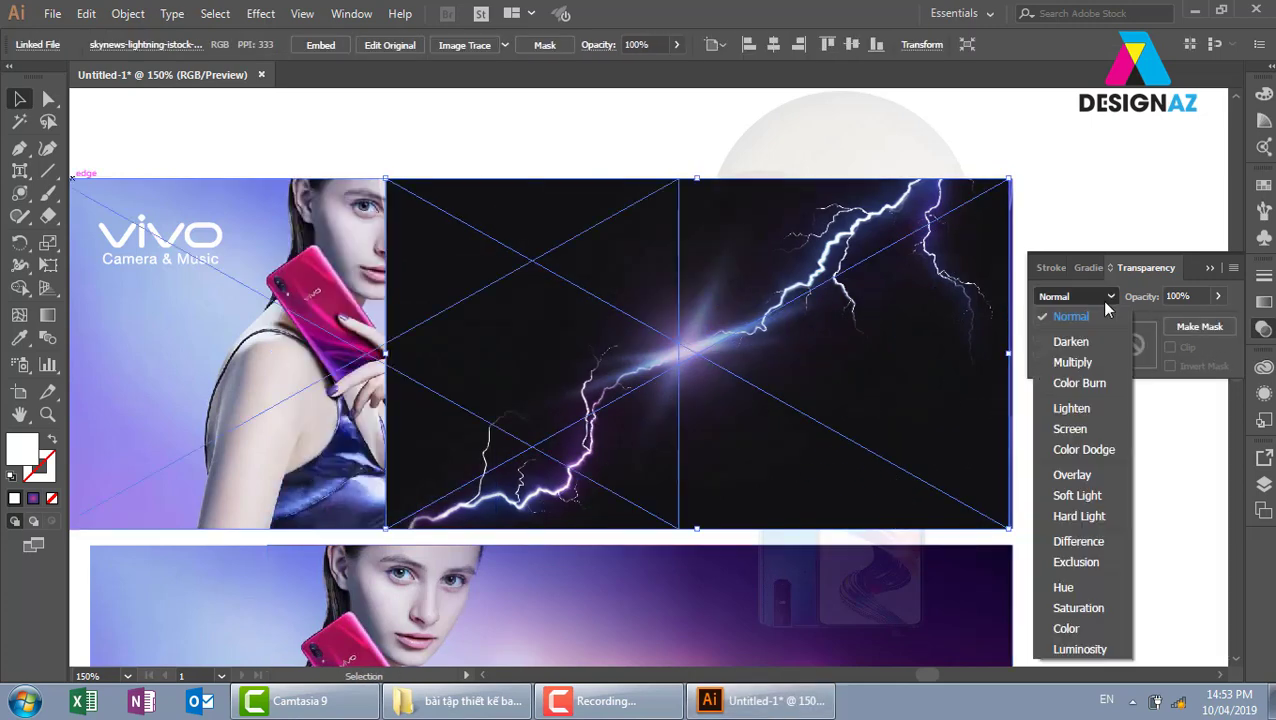
pyautogui.click(1070, 429)
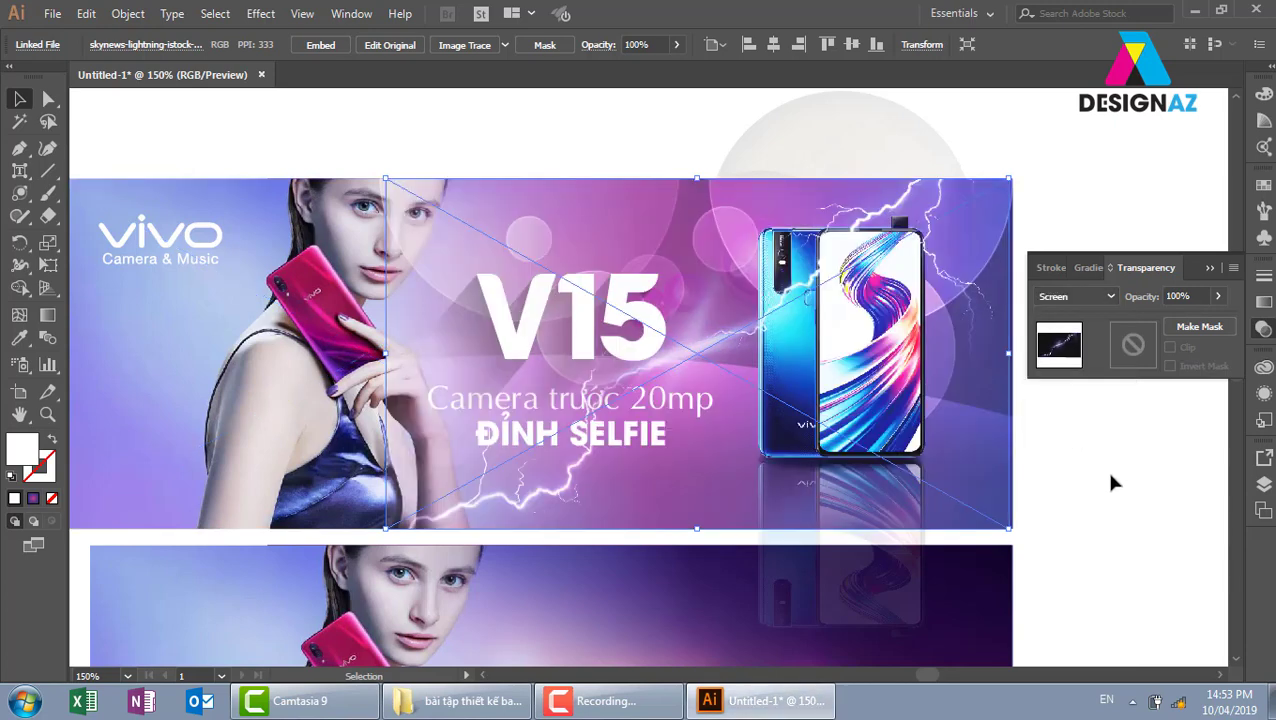
pyautogui.click(1137, 490)
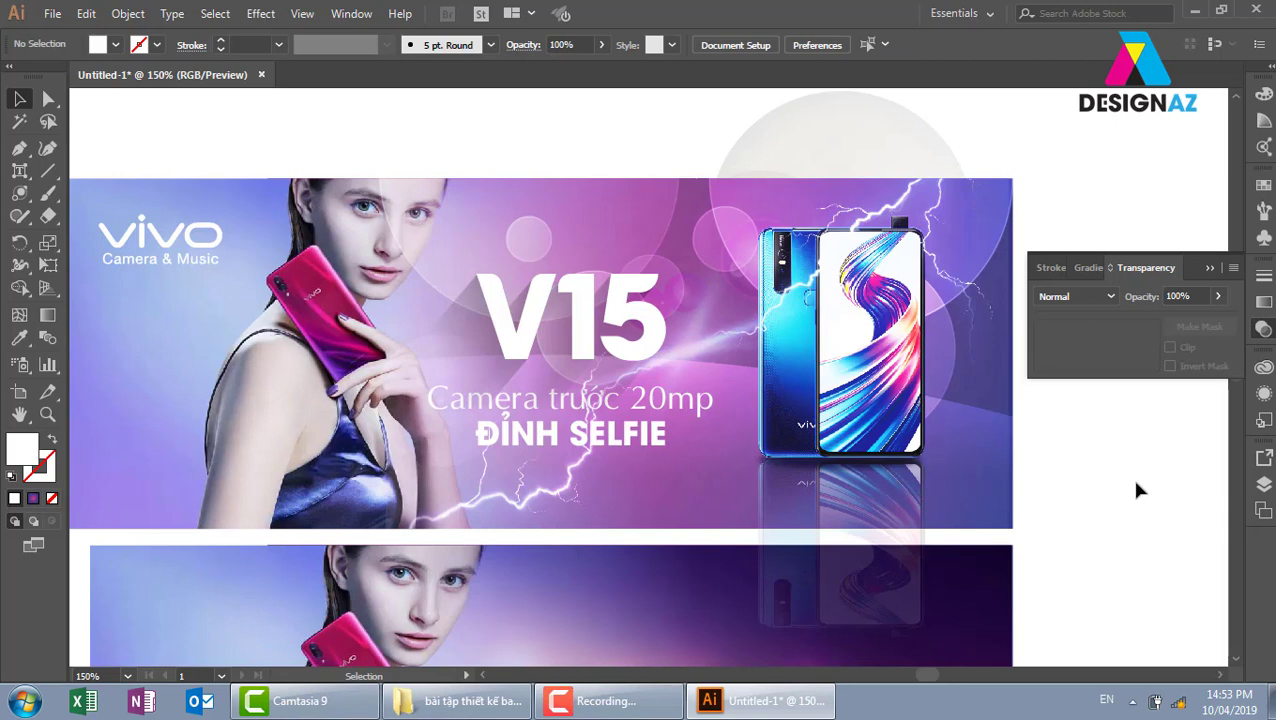
pyautogui.click(546, 516)
pyautogui.press('Delete')
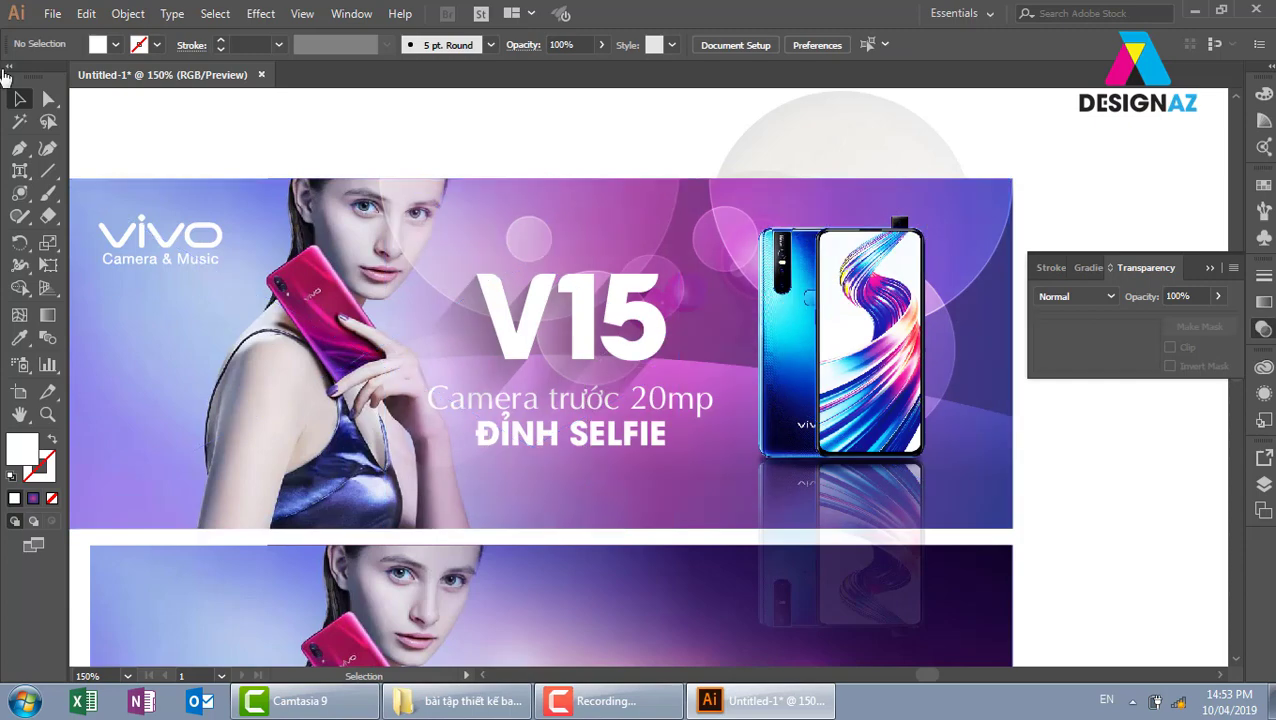
# - Convert the document to CMYK Color and close the Transparency panel
pyautogui.click(52, 14)
pyautogui.moveTo(126, 465)
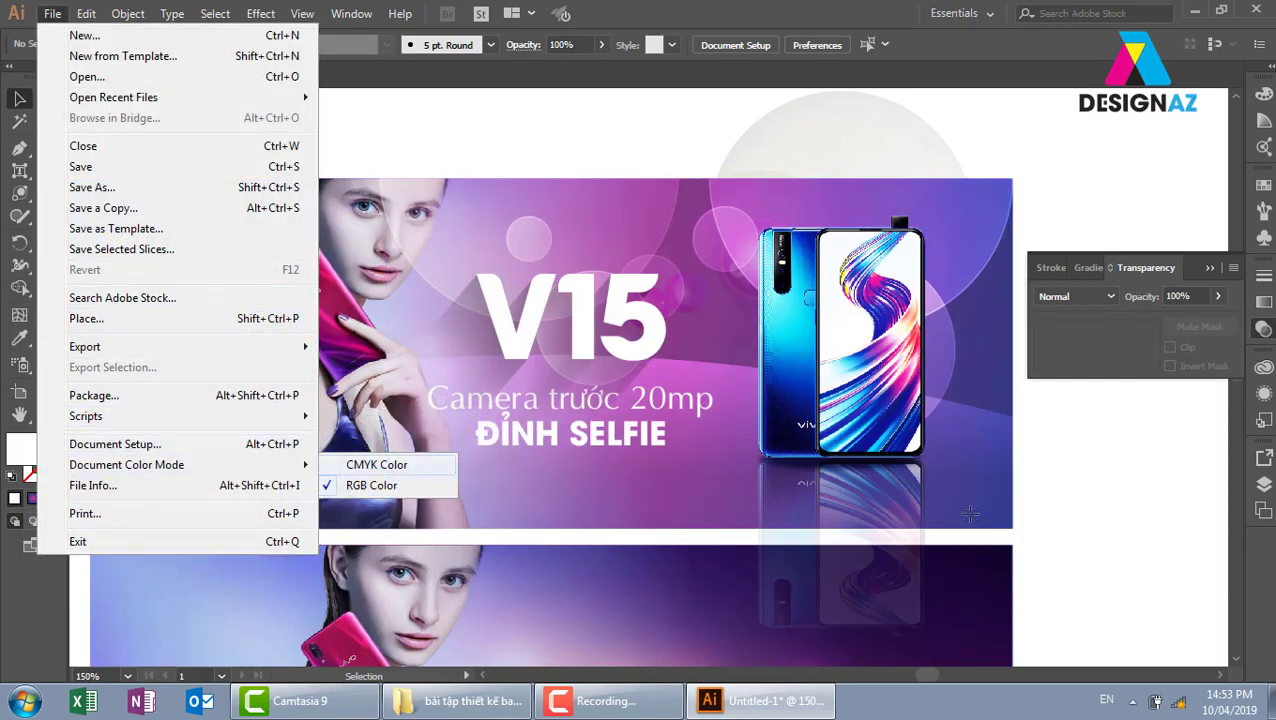
pyautogui.click(392, 468)
pyautogui.hscroll(-1, 1057, 497)
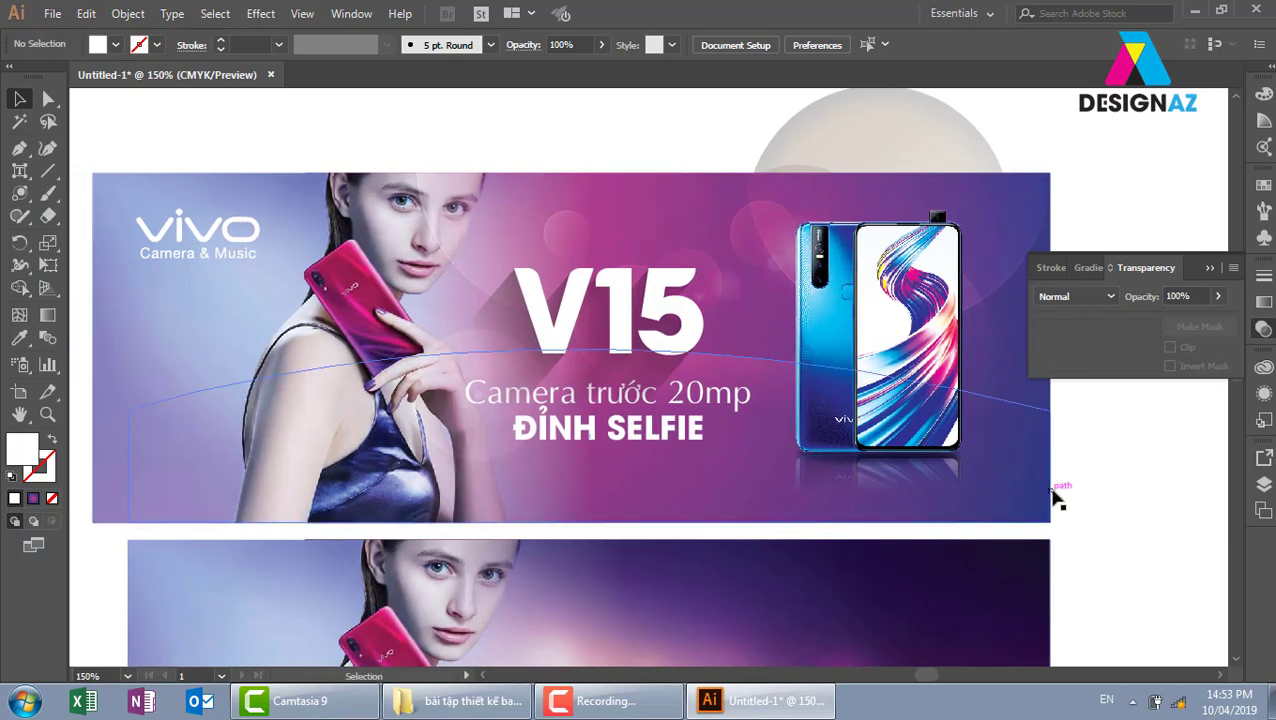
pyautogui.click(1207, 268)
pyautogui.hscroll(-2, 1133, 430)
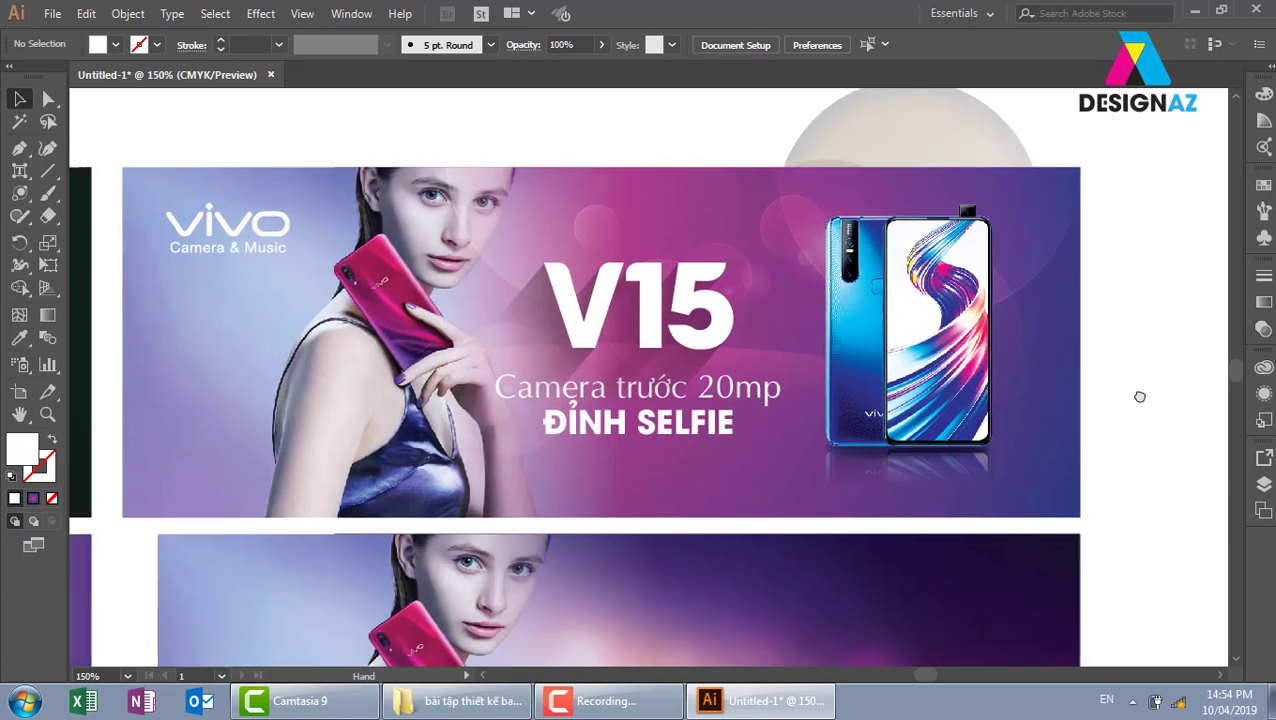
pyautogui.scroll(-2, 1140, 396)
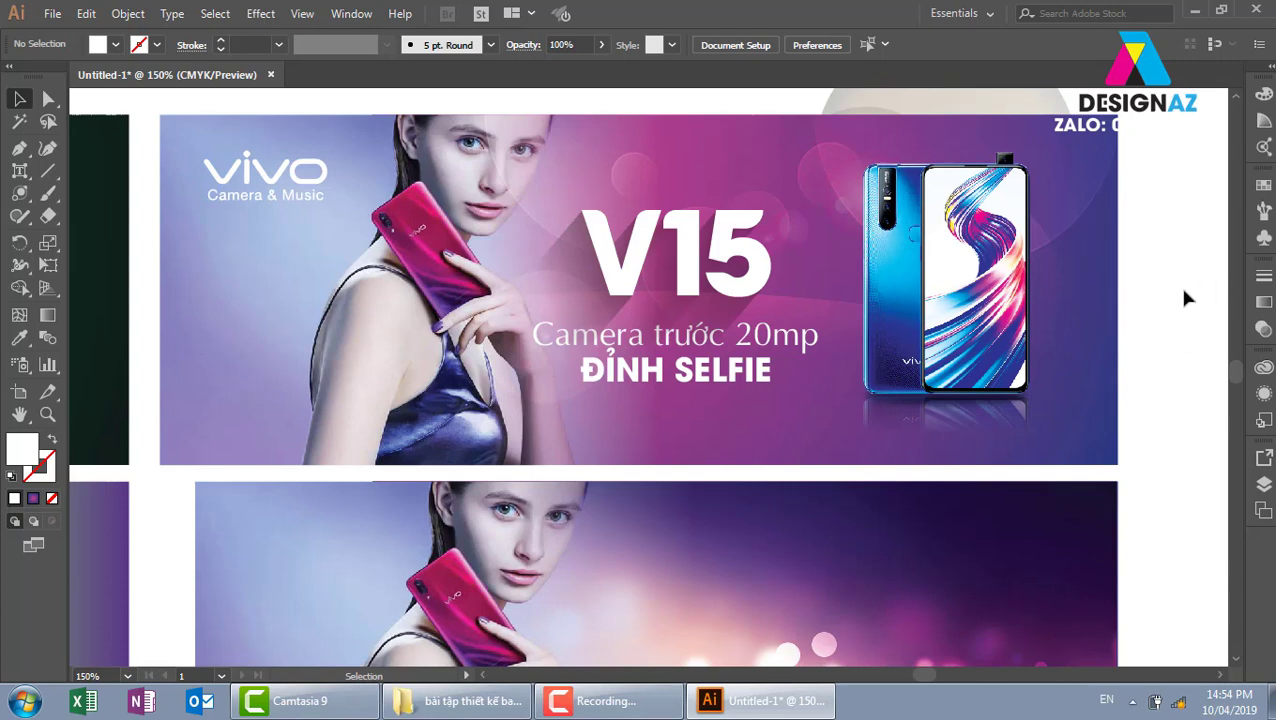
# - Group the lens-flare and circle objects overhanging the banner's top edge
pyautogui.moveTo(1005, 262); pyautogui.dragTo(964, 346)
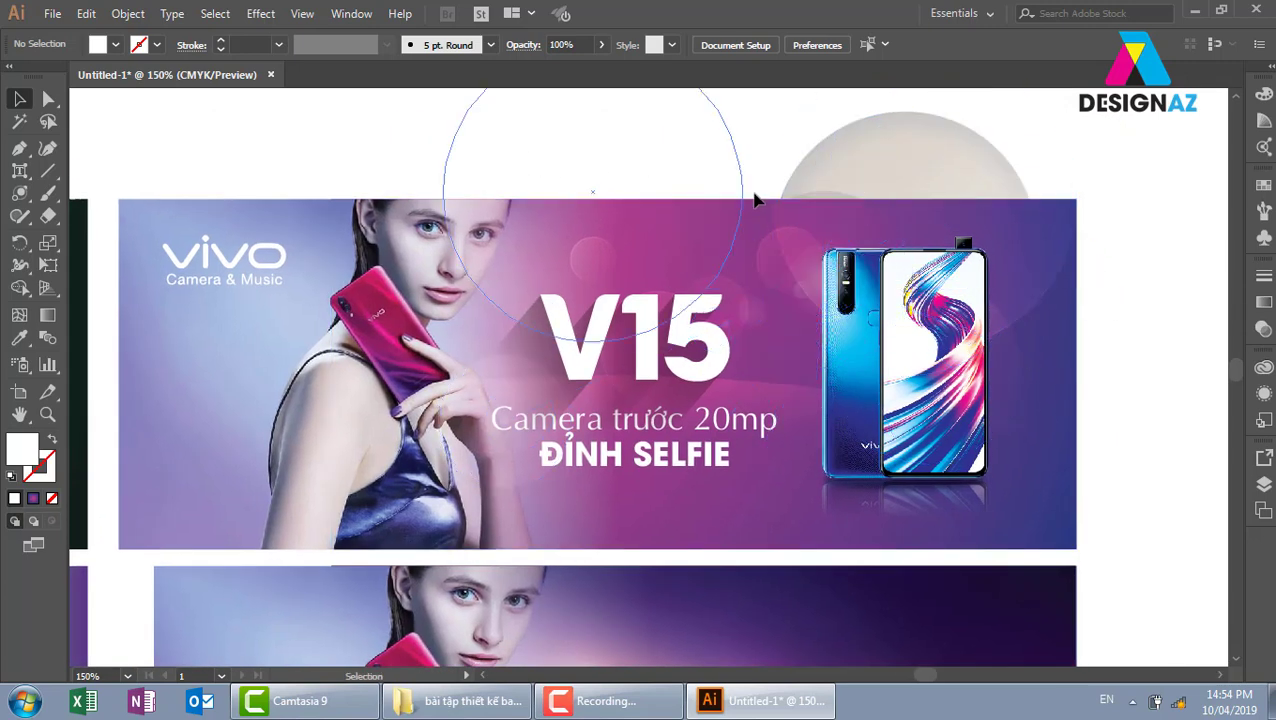
pyautogui.moveTo(736, 220); pyautogui.dragTo(776, 254)
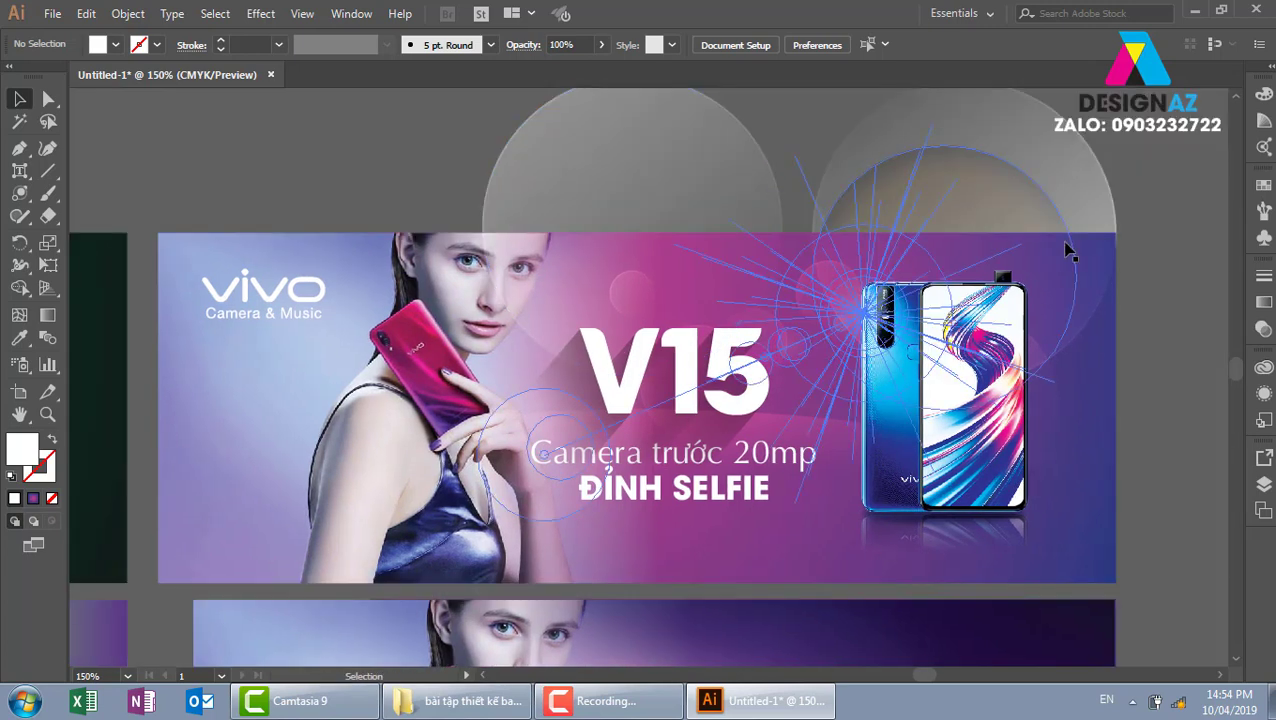
pyautogui.hscroll(3, 1065, 240)
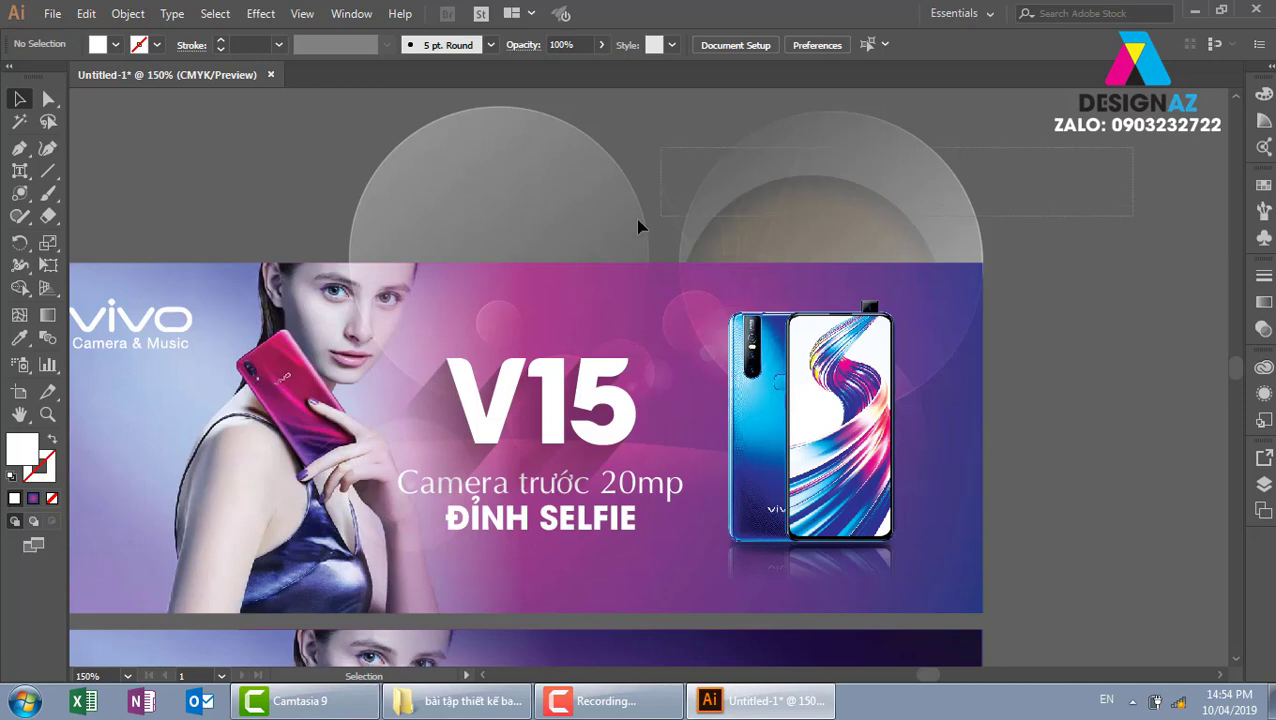
pyautogui.moveTo(320, 238); pyautogui.dragTo(322, 239)
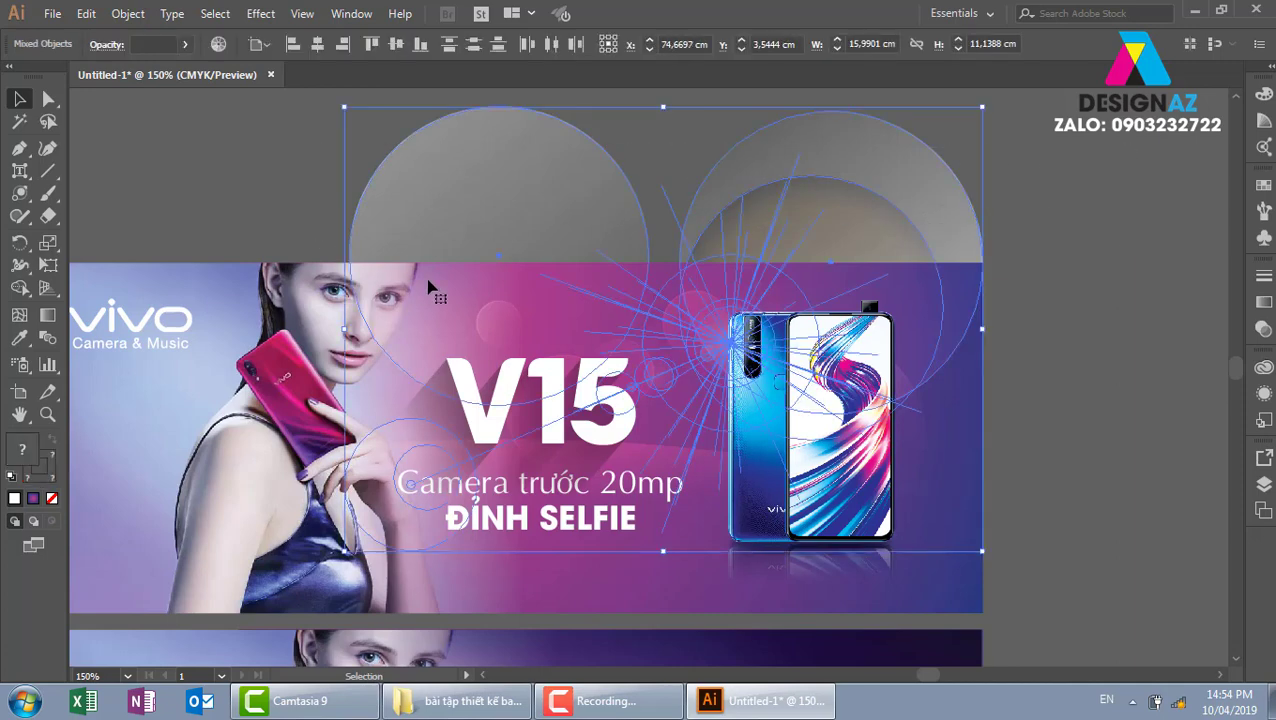
pyautogui.hotkey('ctrl', 'g')
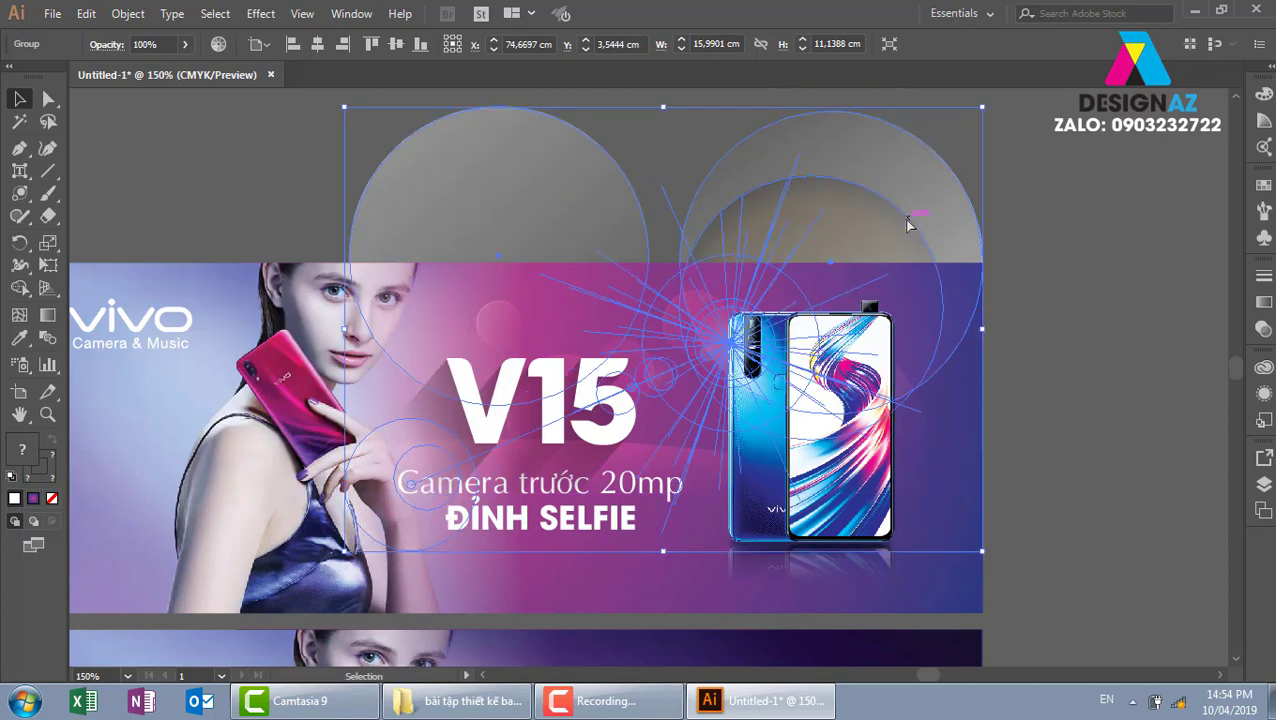
# - Bring the gradient background rectangle to the front, undoing an accidental move
pyautogui.click(1097, 356)
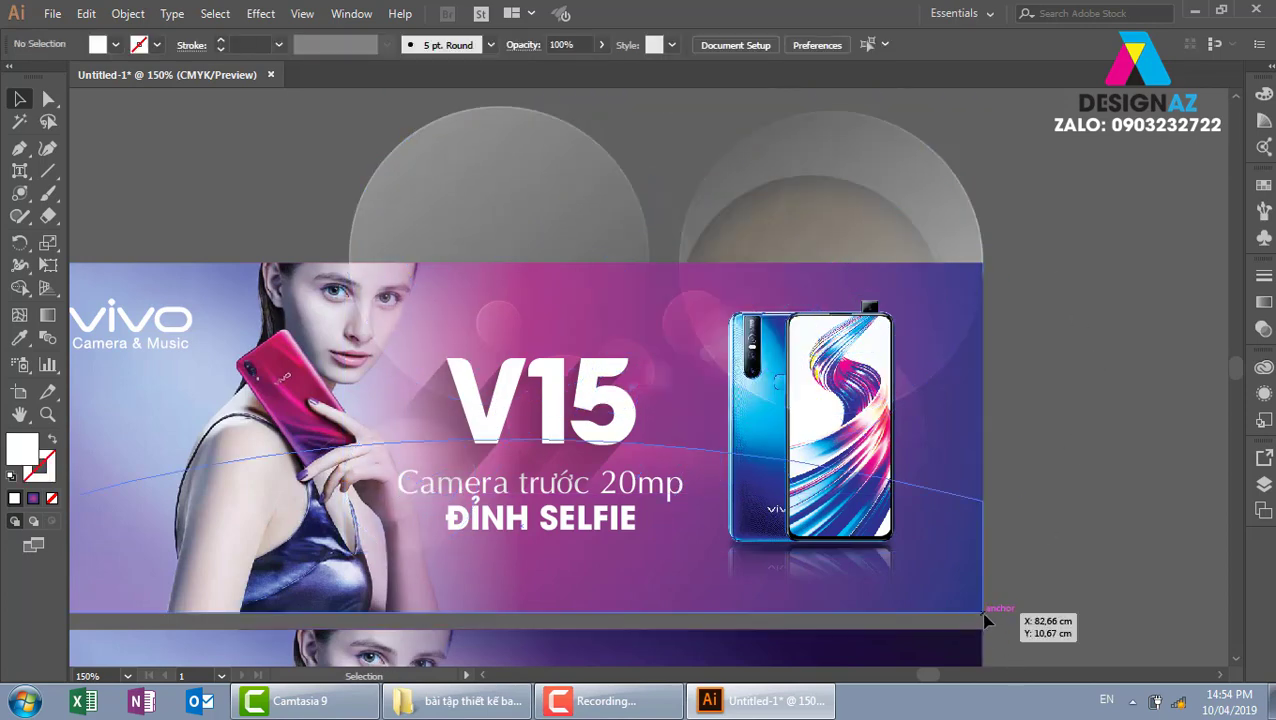
pyautogui.click(985, 621)
pyautogui.moveTo(983, 487); pyautogui.dragTo(1152, 447)
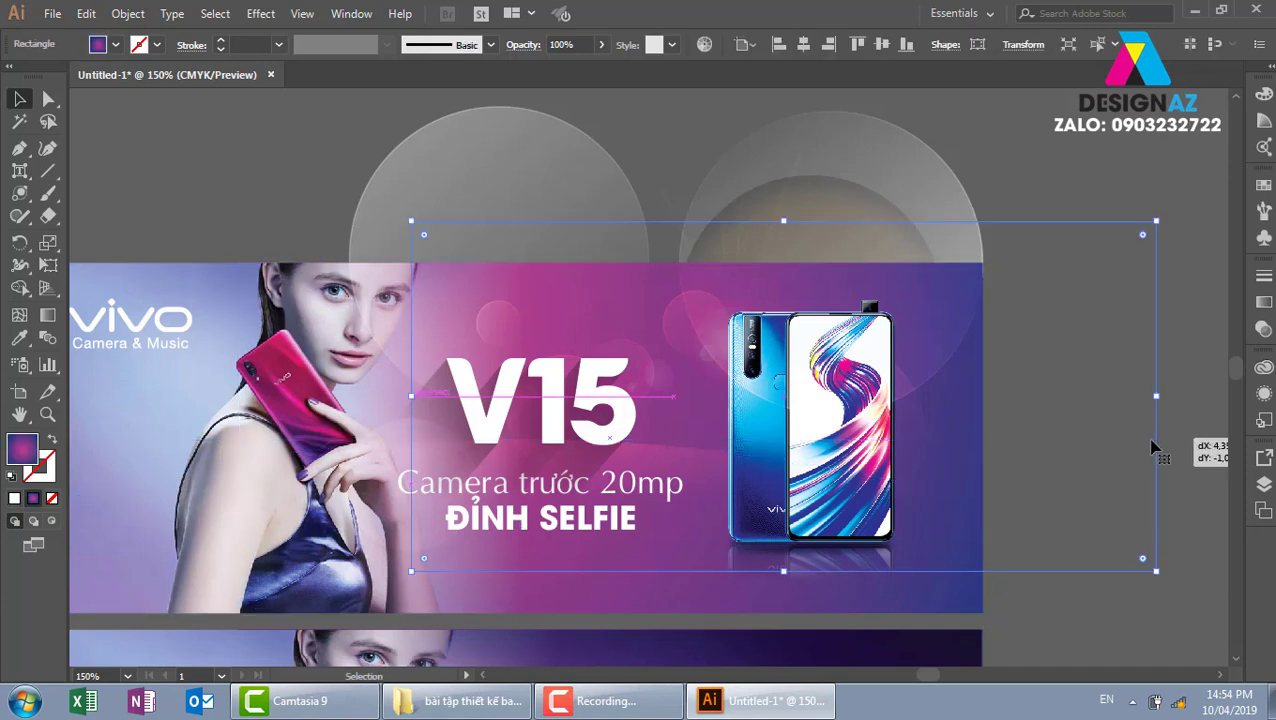
pyautogui.hotkey('ctrl', 'z')
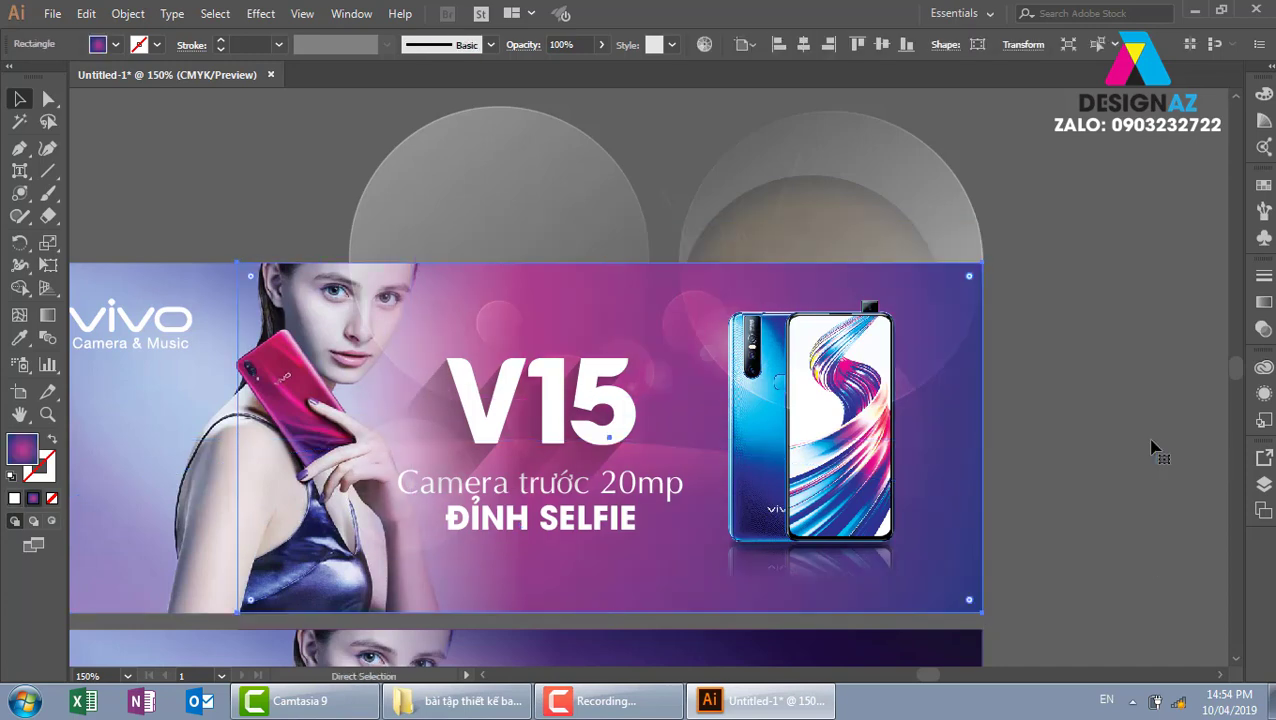
pyautogui.hotkey('ctrl', 'shift', ']')
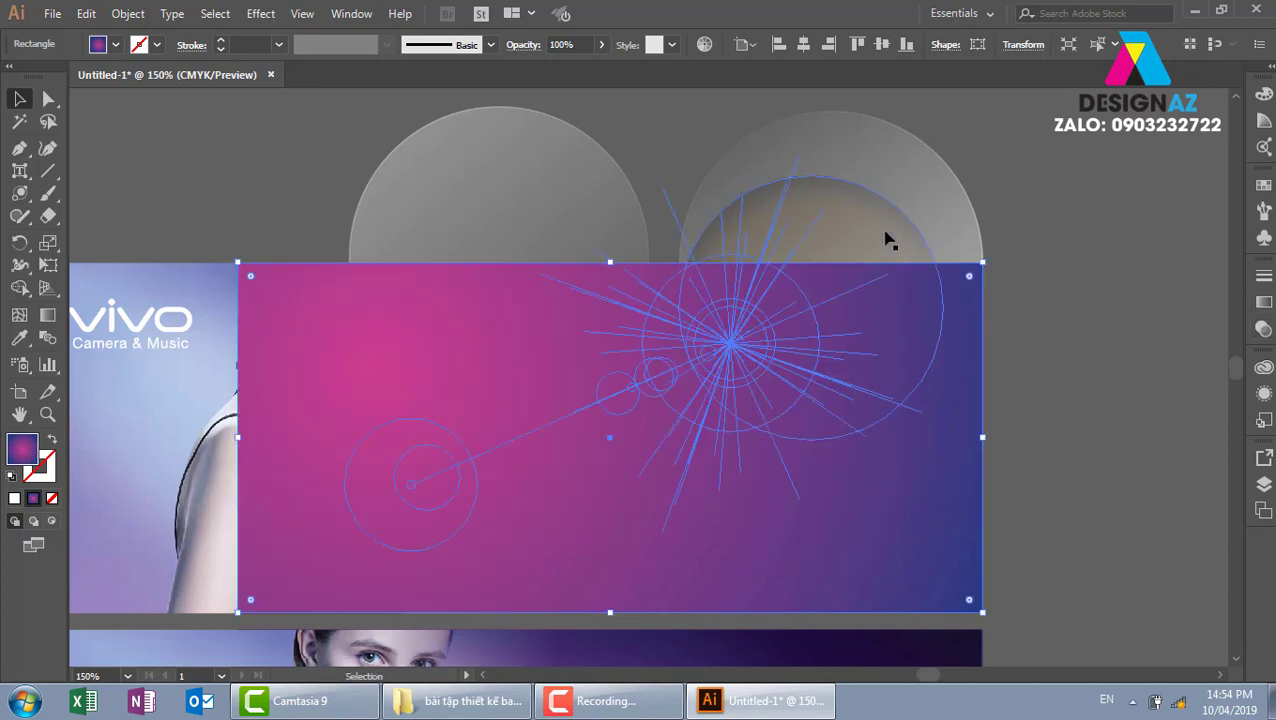
pyautogui.click(1135, 233)
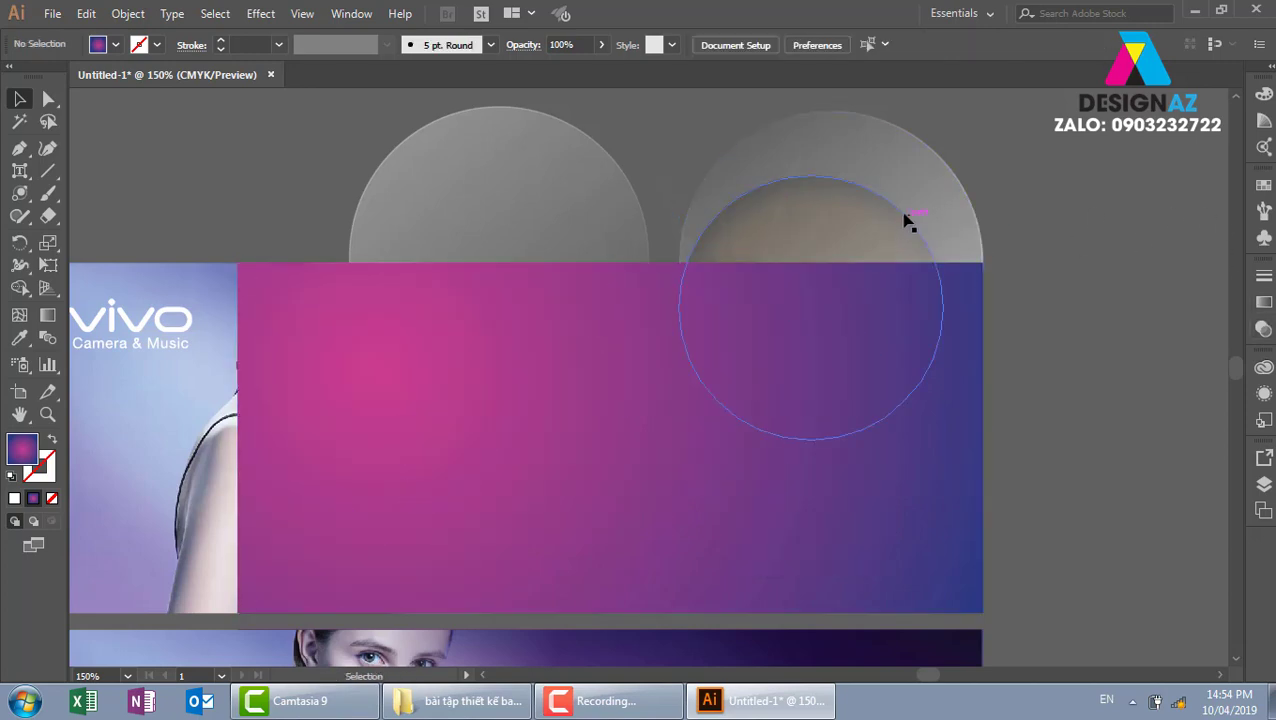
# - Clip the flare group to the gradient rectangle with a clipping mask (Ctrl+7)
pyautogui.click(908, 225)
pyautogui.keyDown('shift'); pyautogui.click(934, 592); pyautogui.keyUp('shift')
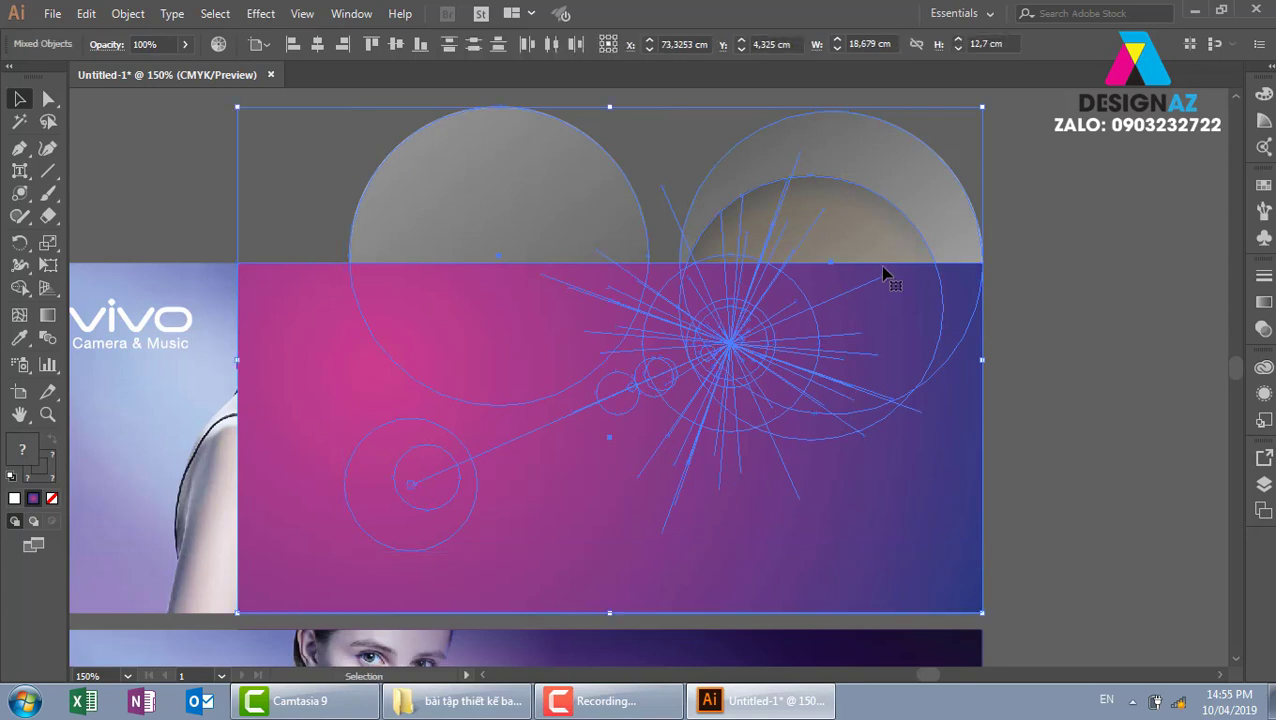
pyautogui.hotkey('ctrl', '7')
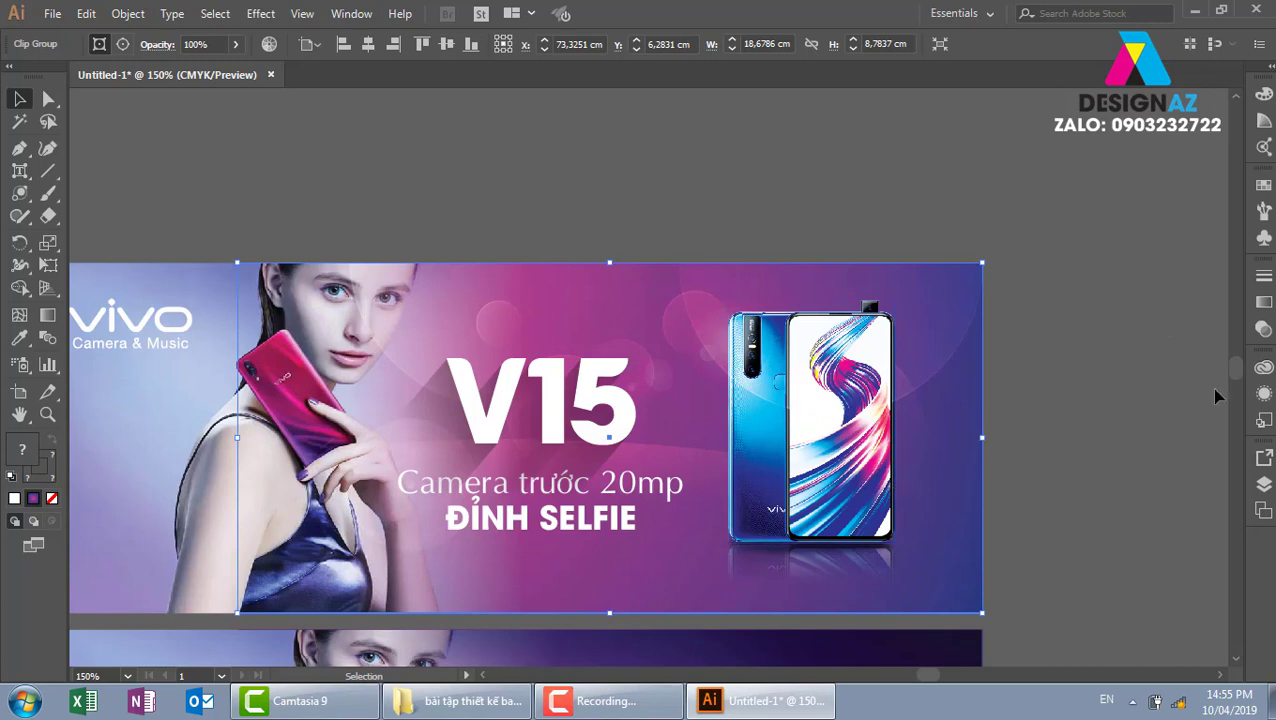
pyautogui.click(1088, 384)
pyautogui.moveTo(1088, 384); pyautogui.dragTo(1183, 331)
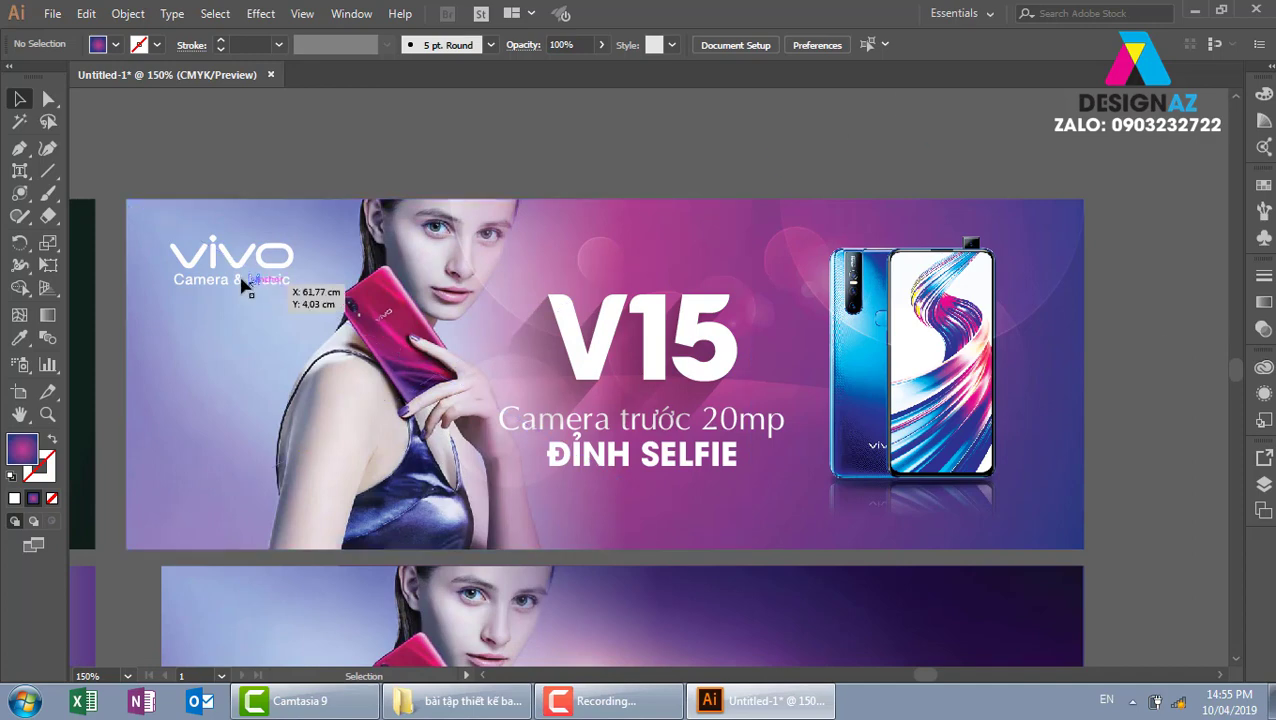
# - Undo an accidental lens flare and zoom in on the vivo logo
pyautogui.moveTo(840, 268); pyautogui.dragTo(565, 390)
pyautogui.hotkey('ctrl', 'z')
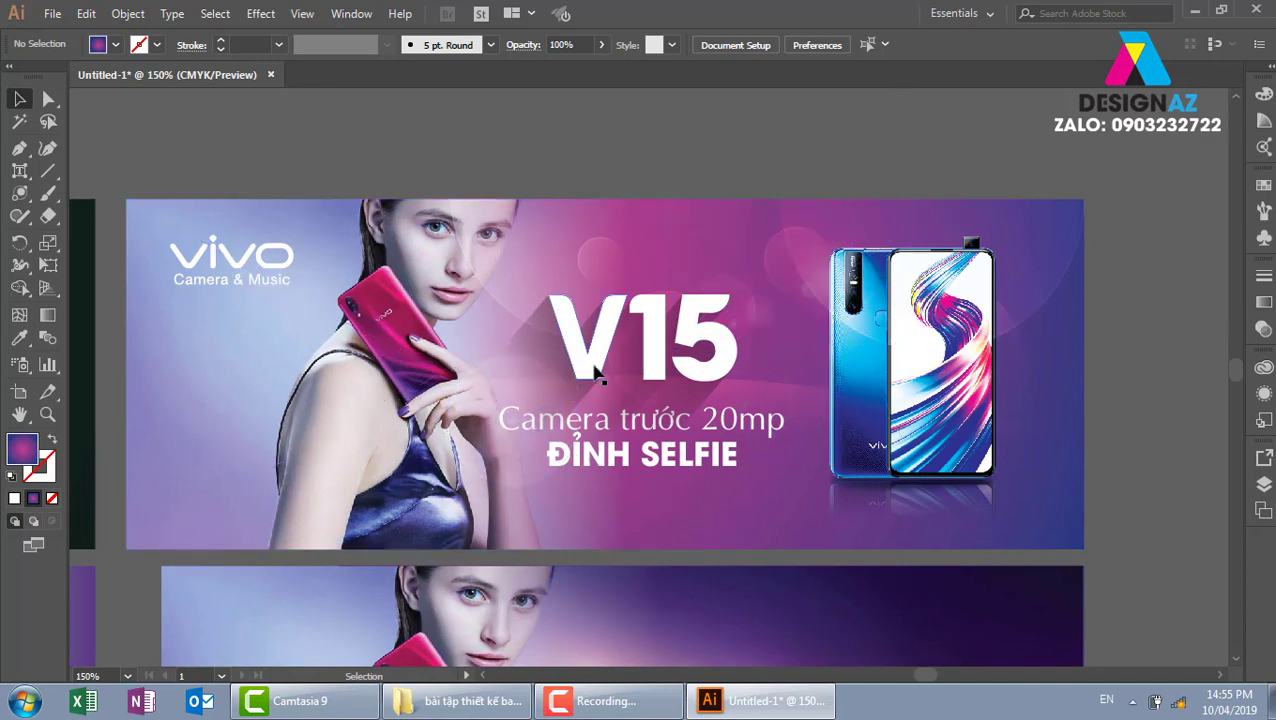
pyautogui.press('z')
pyautogui.moveTo(140, 202); pyautogui.dragTo(345, 361)
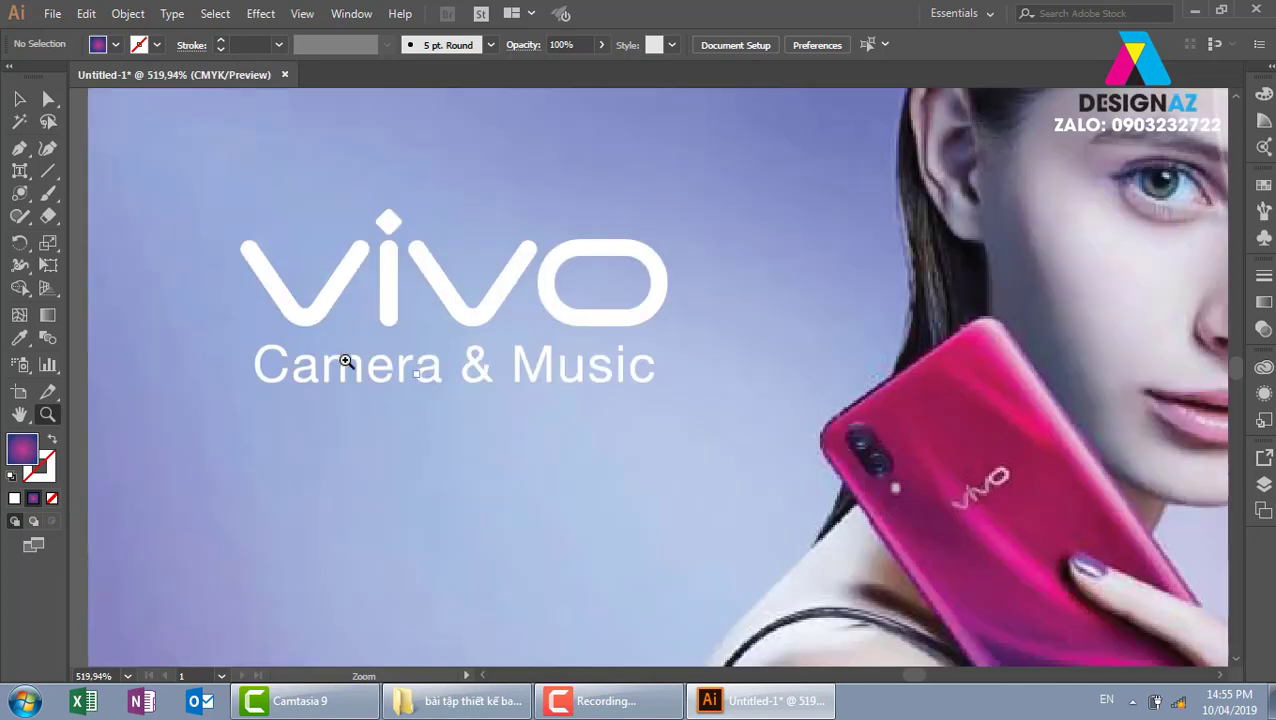
# - Make an offset copy of the vivo logo coloured with the sampled purple-blue background
pyautogui.press('v')
pyautogui.click(345, 272)
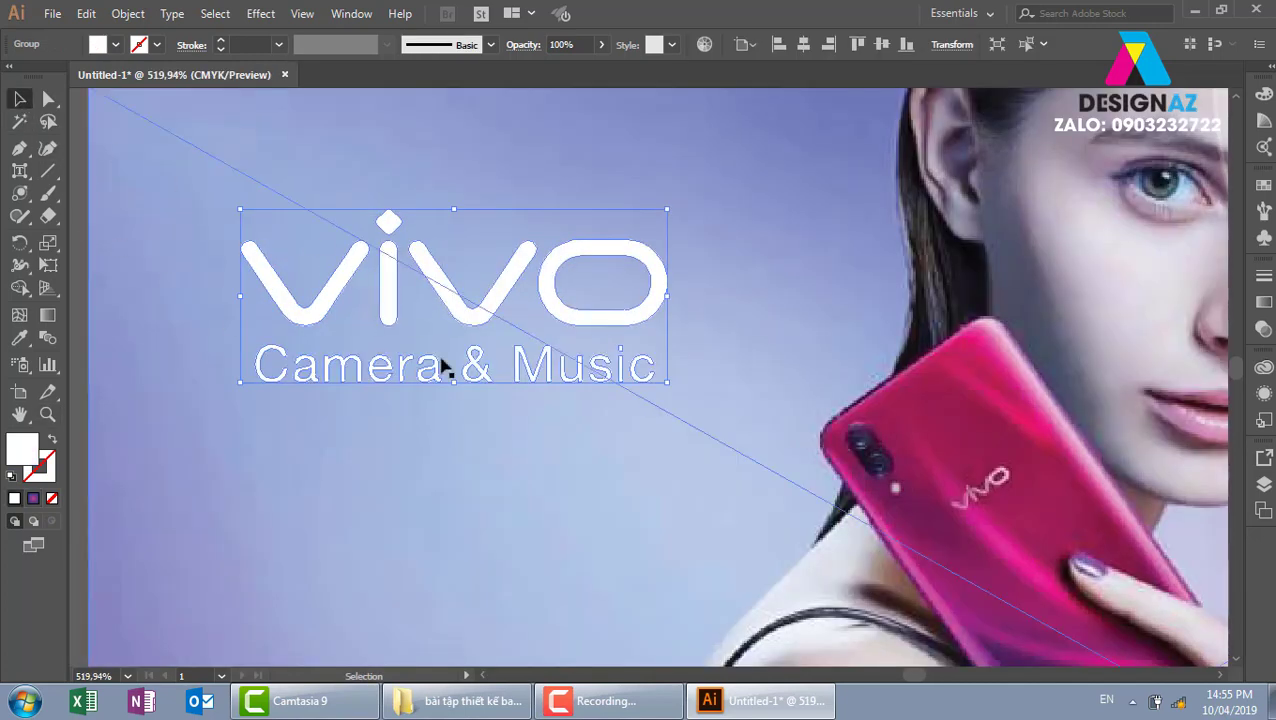
pyautogui.press('a')
pyautogui.press('v')
pyautogui.moveTo(441, 366); pyautogui.dragTo(447, 370)
pyautogui.press('i')
pyautogui.click(764, 142)
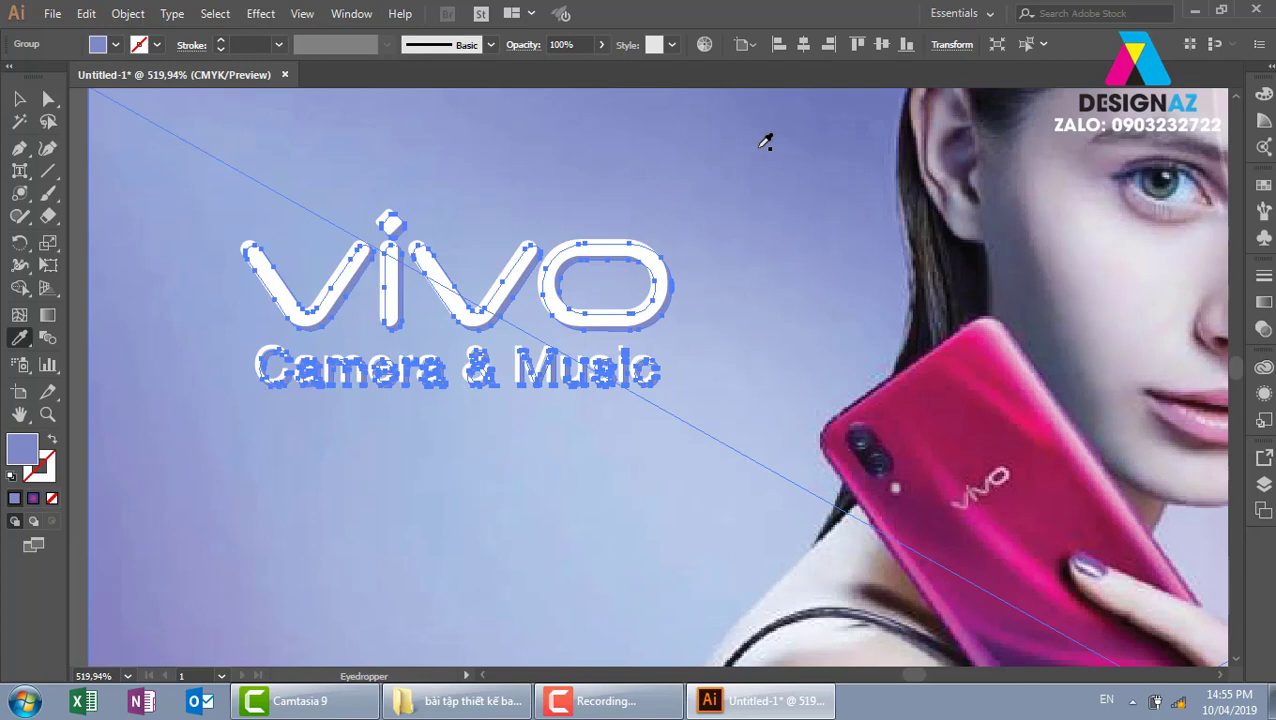
# - Set the logo copy's blend mode to Multiply, trying Overlay first
pyautogui.click(1264, 328)
pyautogui.click(1107, 297)
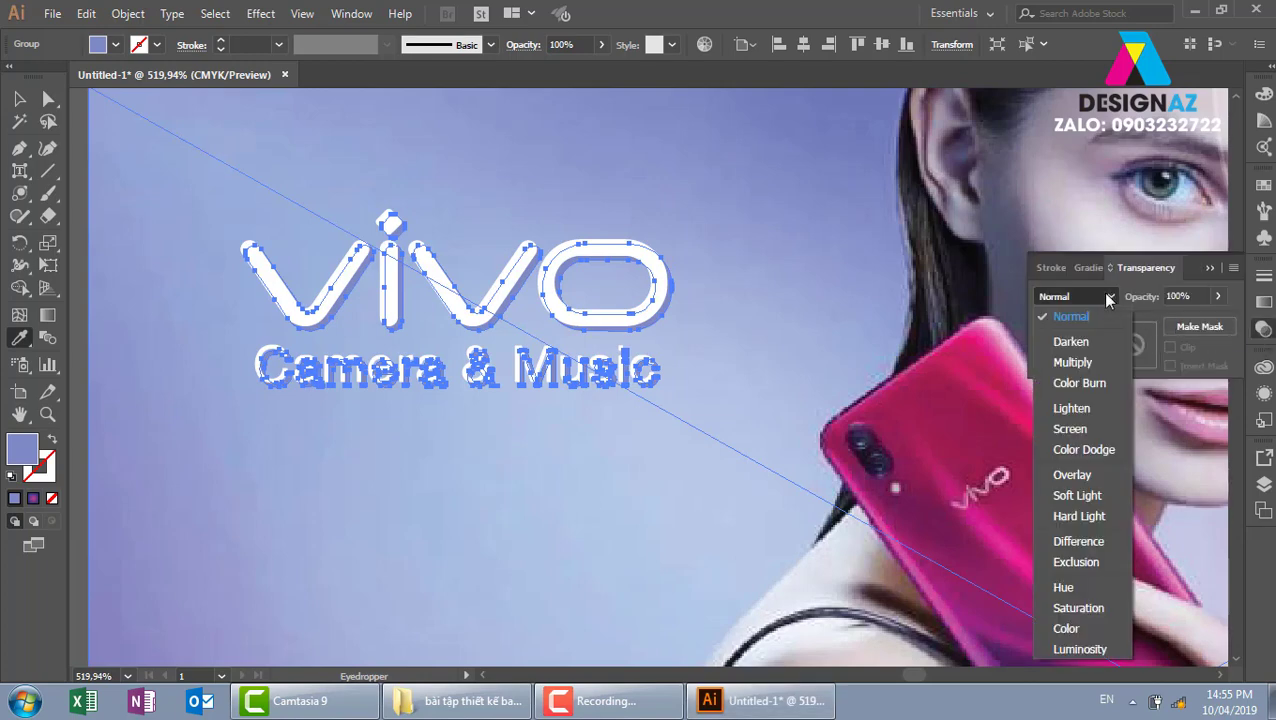
pyautogui.click(1076, 475)
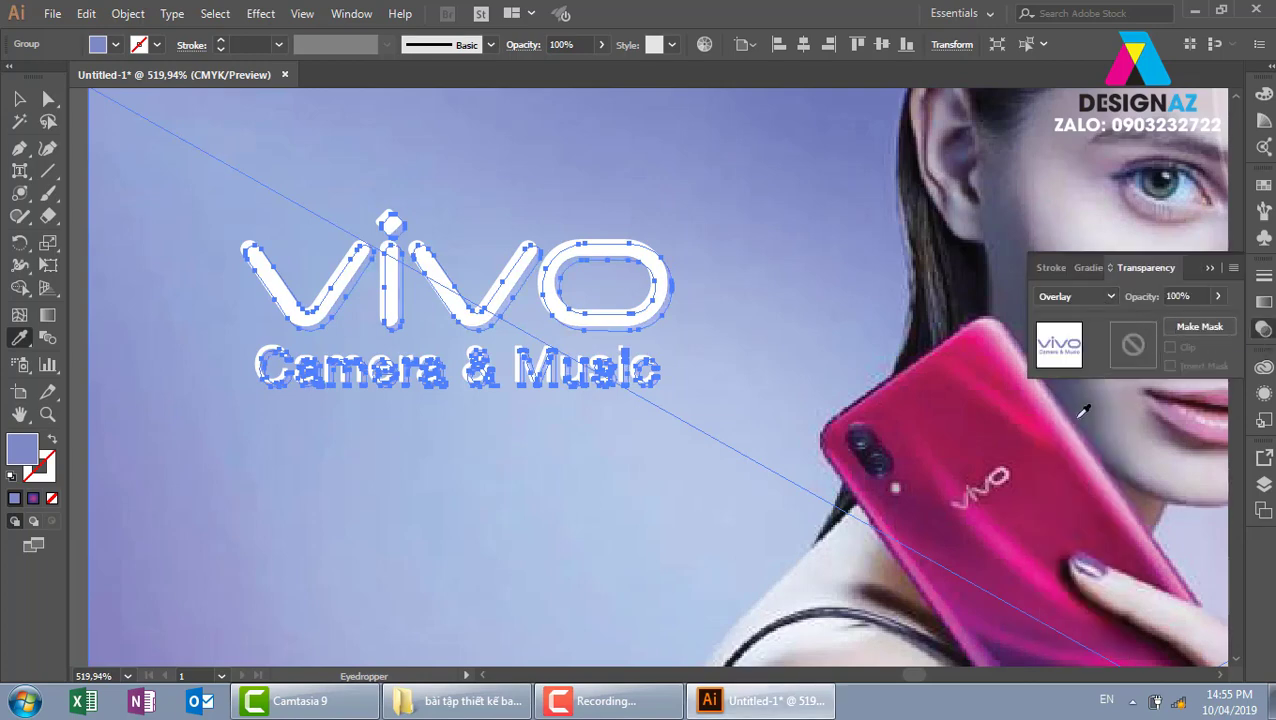
pyautogui.click(1088, 291)
pyautogui.click(1079, 358)
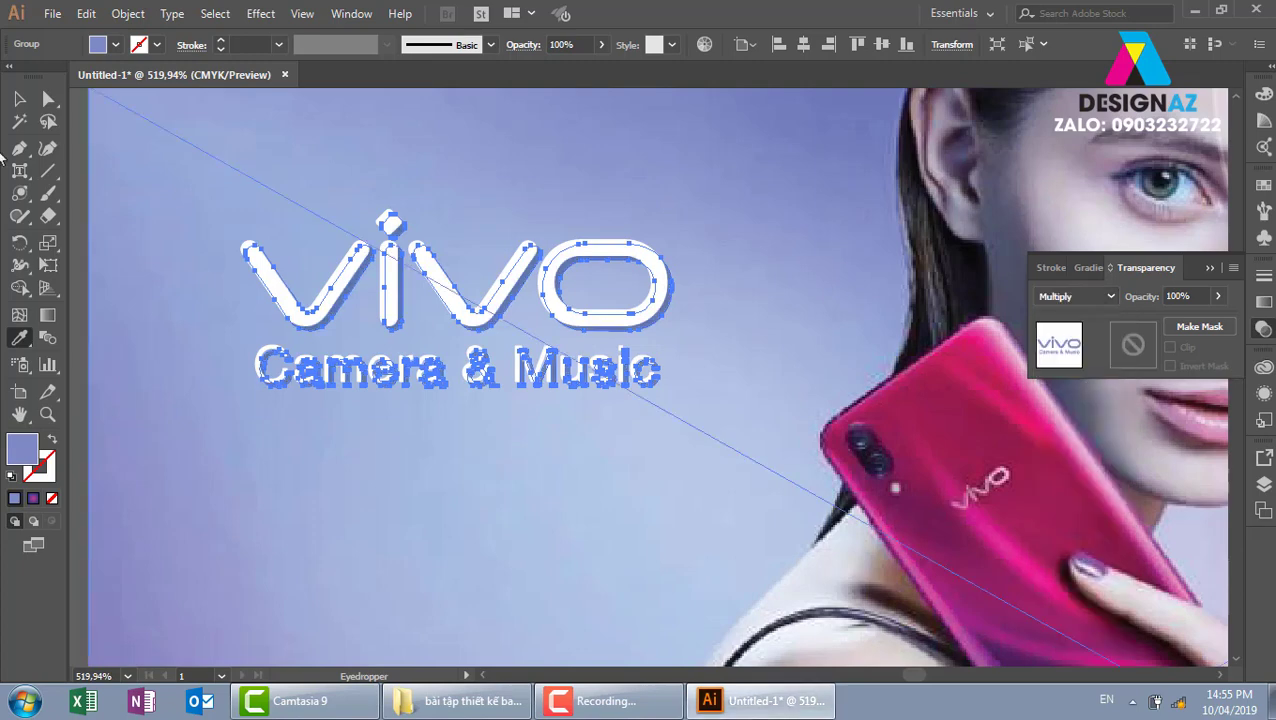
# - Nudge the Multiply logo shadow into a slight offset behind the original logo
pyautogui.click(19, 98)
pyautogui.click(108, 210)
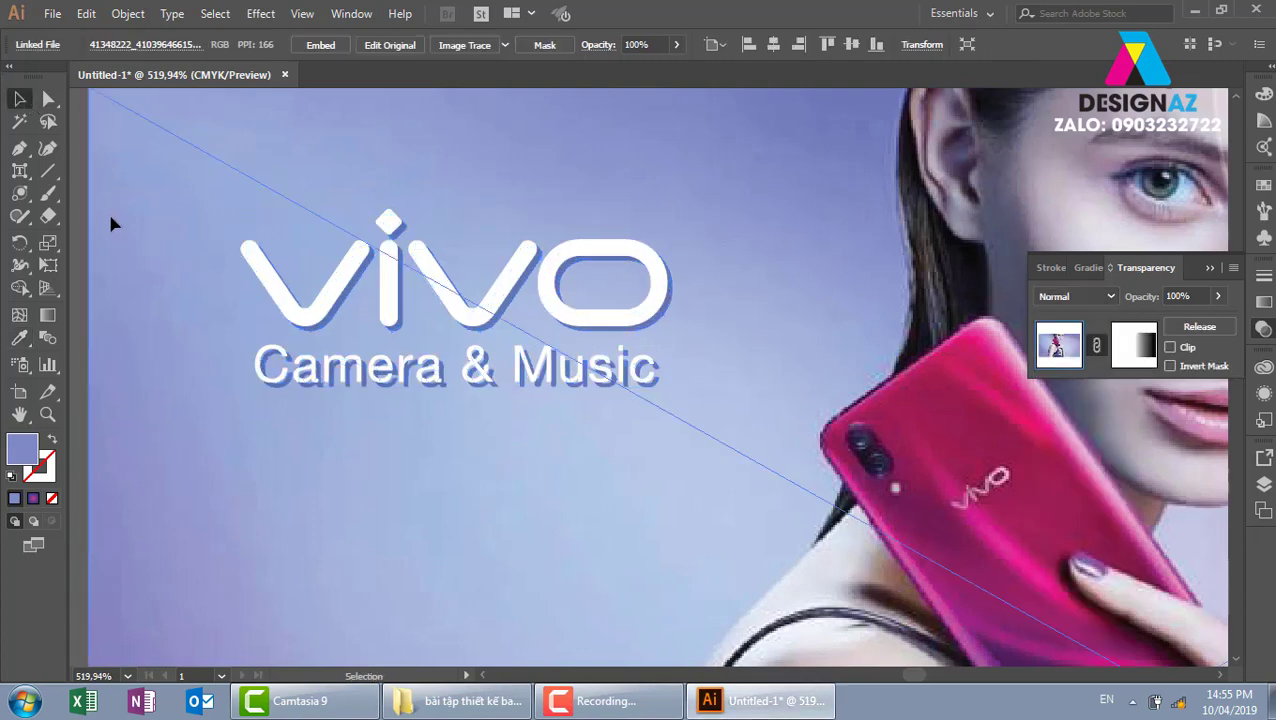
pyautogui.moveTo(656, 325); pyautogui.dragTo(655, 358)
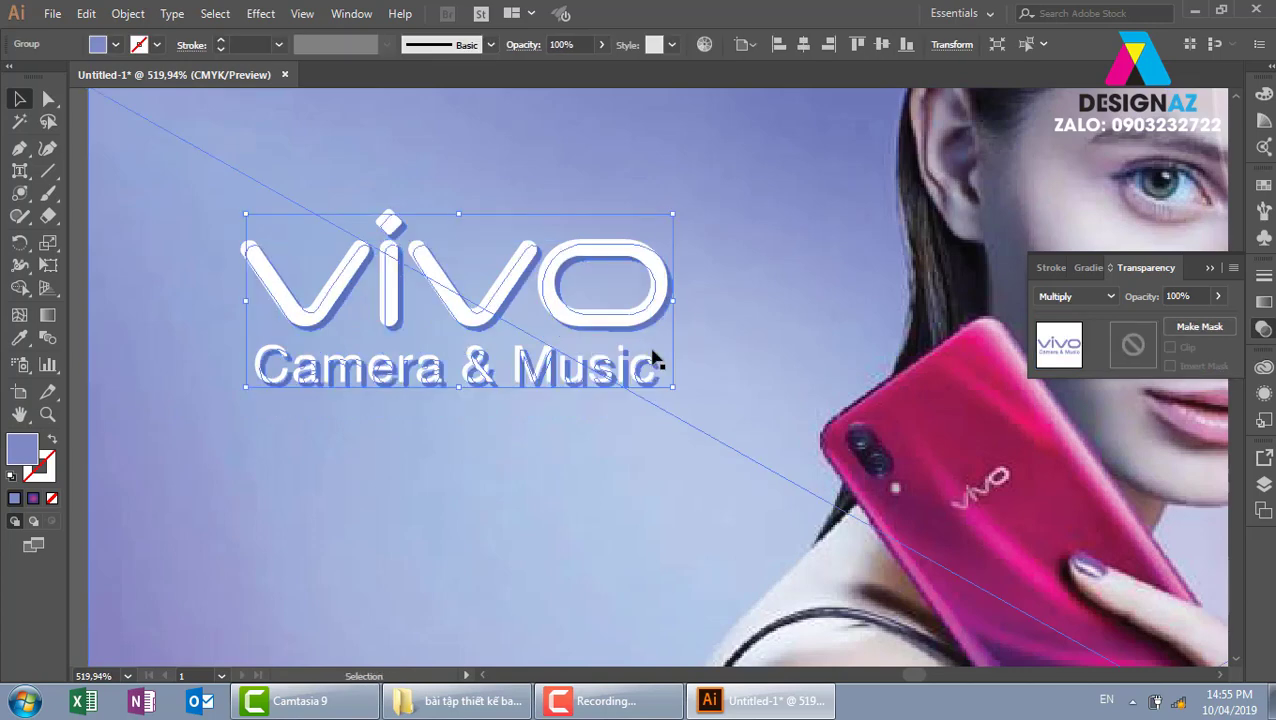
pyautogui.press('Left')
pyautogui.hotkey('ctrl', 'space')
pyautogui.moveTo(640, 375); pyautogui.dragTo(713, 474)
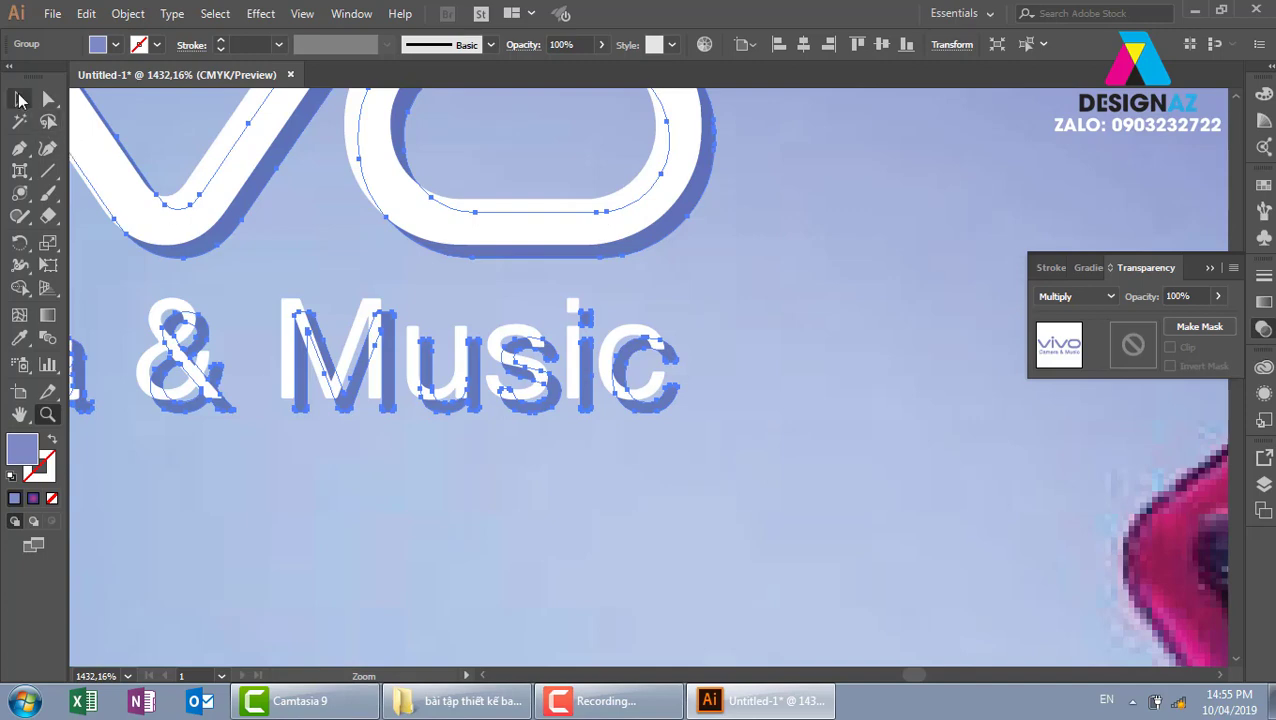
pyautogui.click(19, 98)
pyautogui.moveTo(560, 405); pyautogui.dragTo(549, 400)
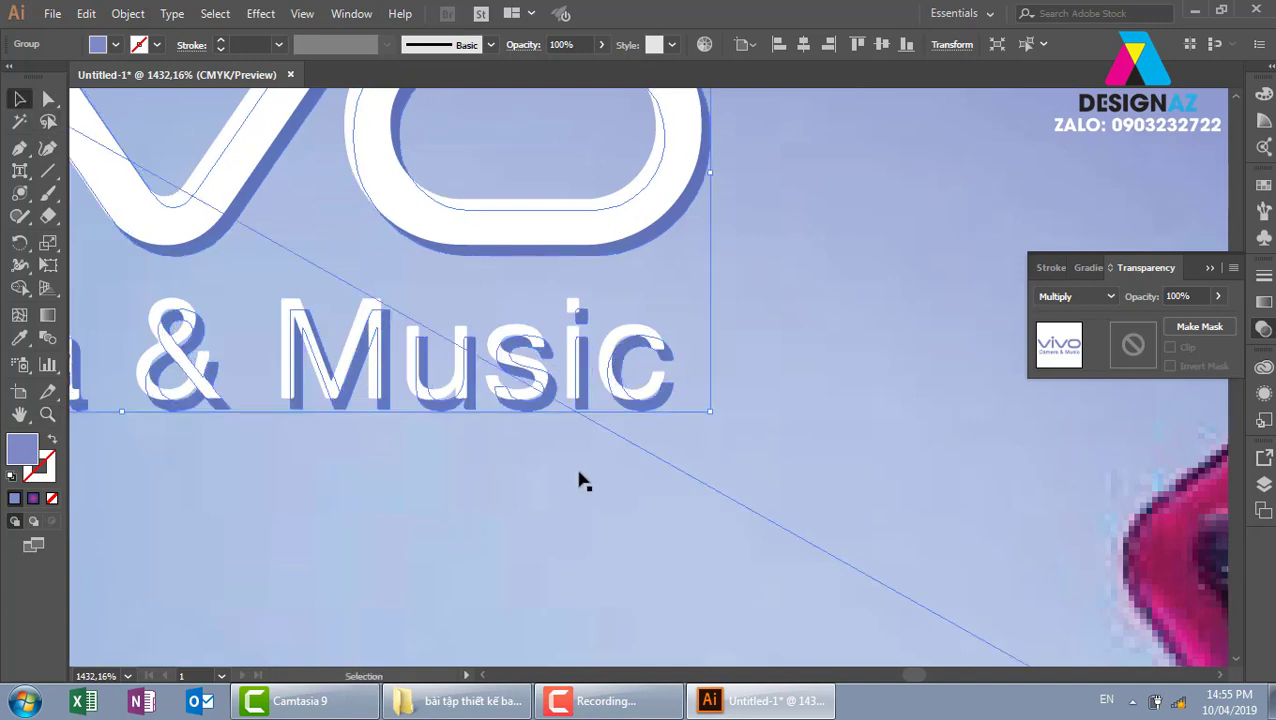
pyautogui.hotkey('ctrl', '-')
pyautogui.hotkey('ctrl', '-')
pyautogui.hotkey('ctrl', '-')
pyautogui.hotkey('ctrl', '-')
pyautogui.hotkey('ctrl', '-')
pyautogui.hotkey('ctrl', '-')
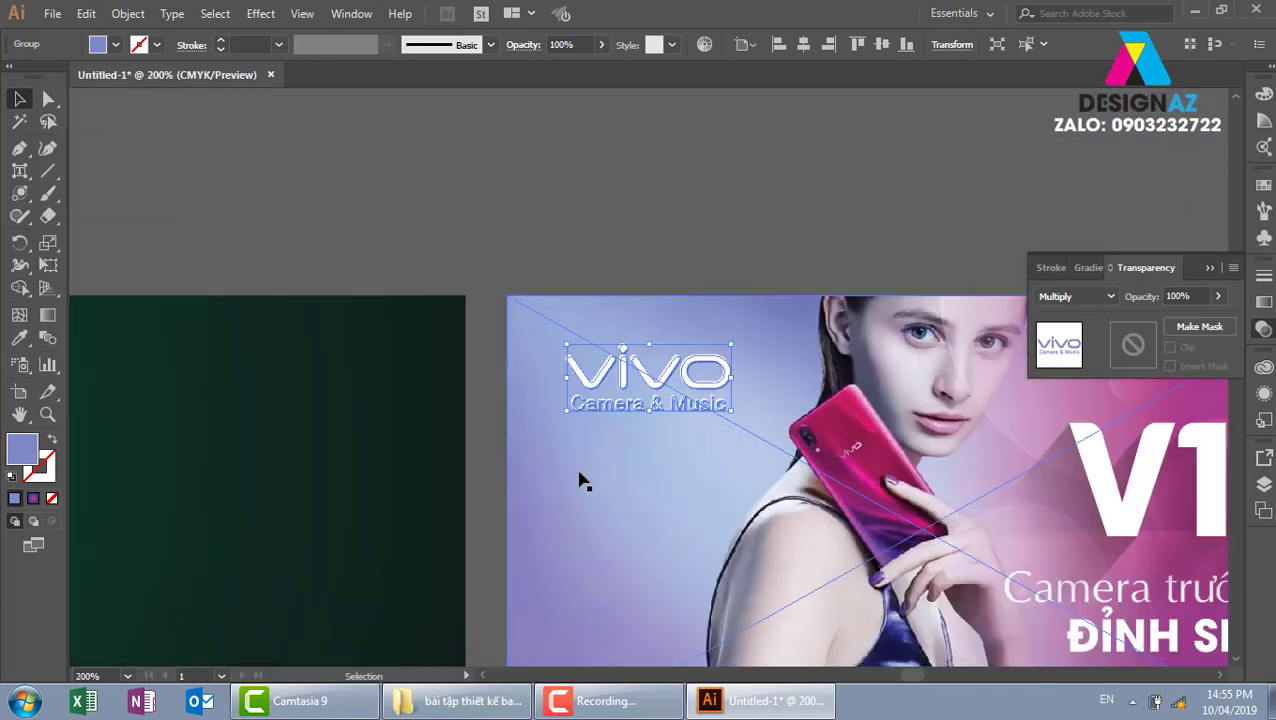
pyautogui.click(757, 222)
pyautogui.moveTo(849, 208); pyautogui.dragTo(635, 120)
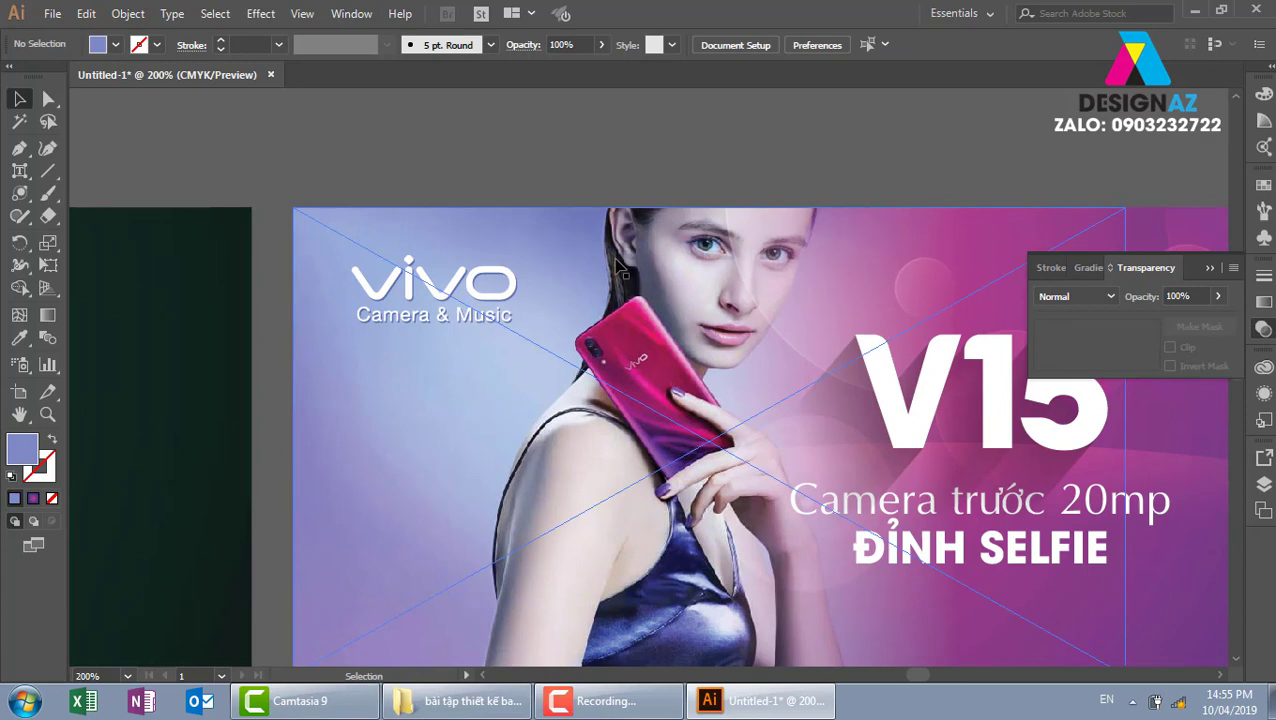
# - Zoom out to both banners and shift the lower banner image left to align
pyautogui.hotkey('ctrl', '-')
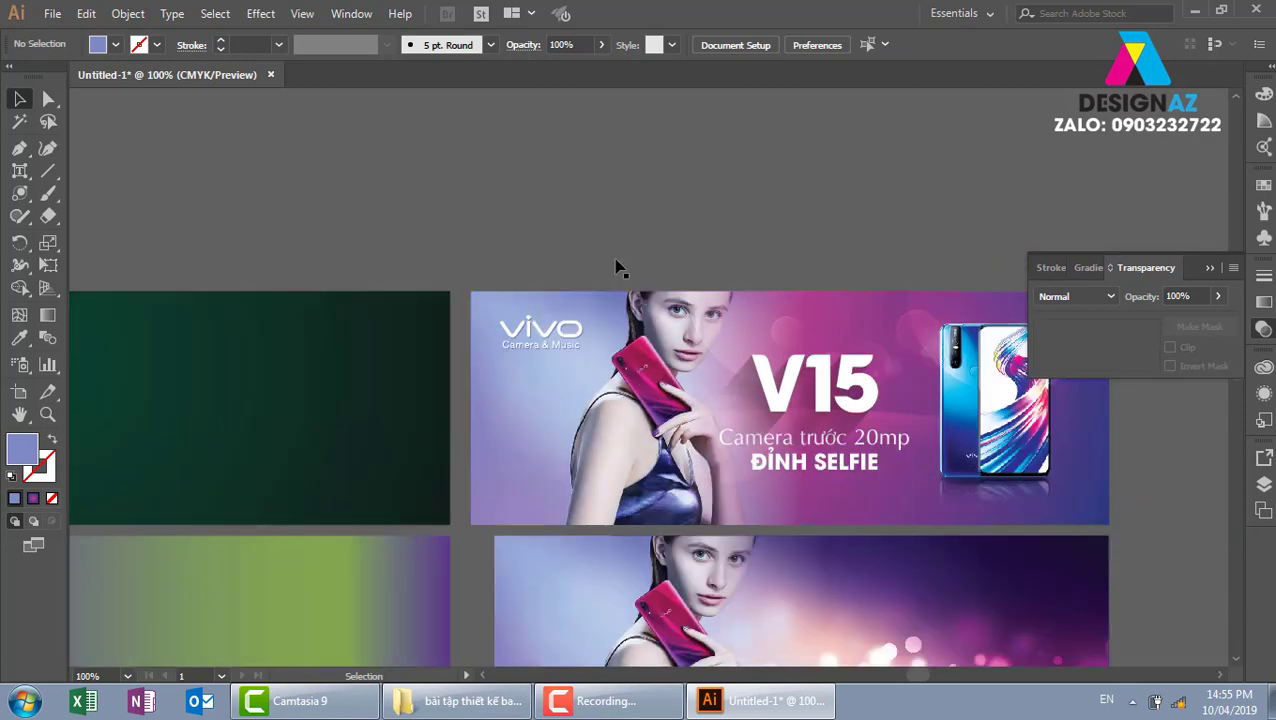
pyautogui.hotkey('ctrl', '-')
pyautogui.moveTo(591, 300); pyautogui.dragTo(614, 257)
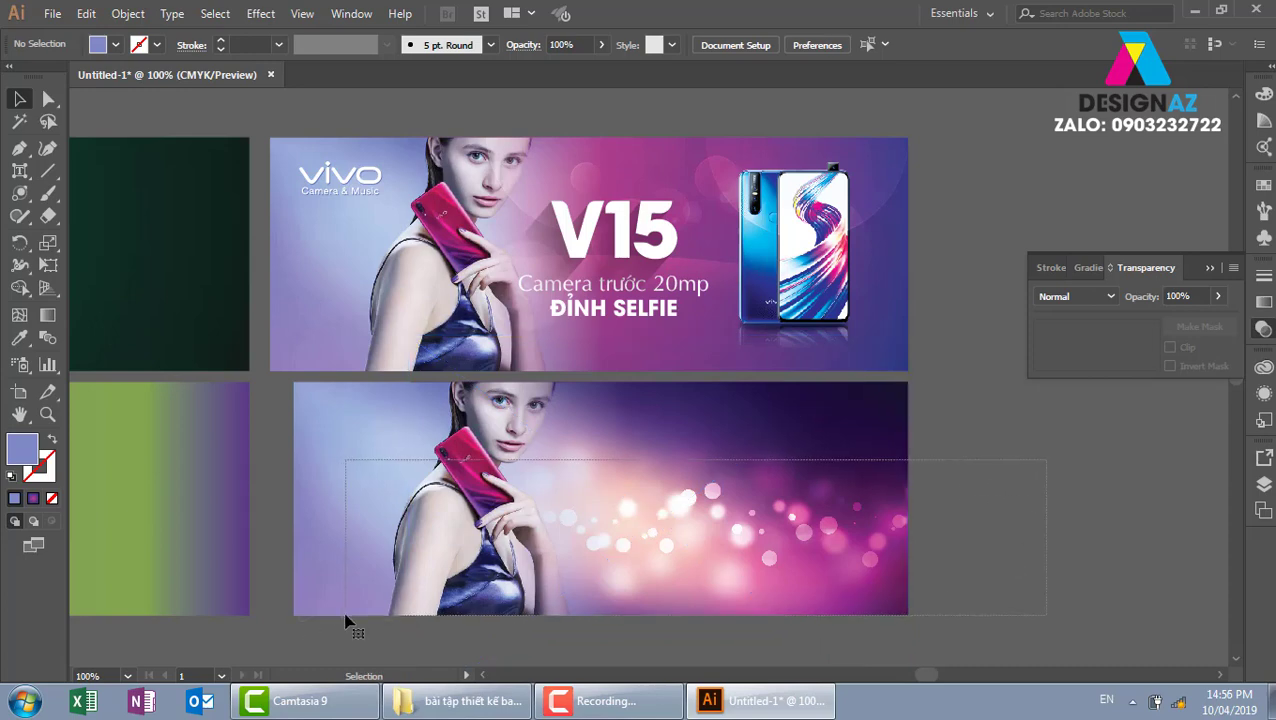
pyautogui.moveTo(742, 566); pyautogui.dragTo(358, 632)
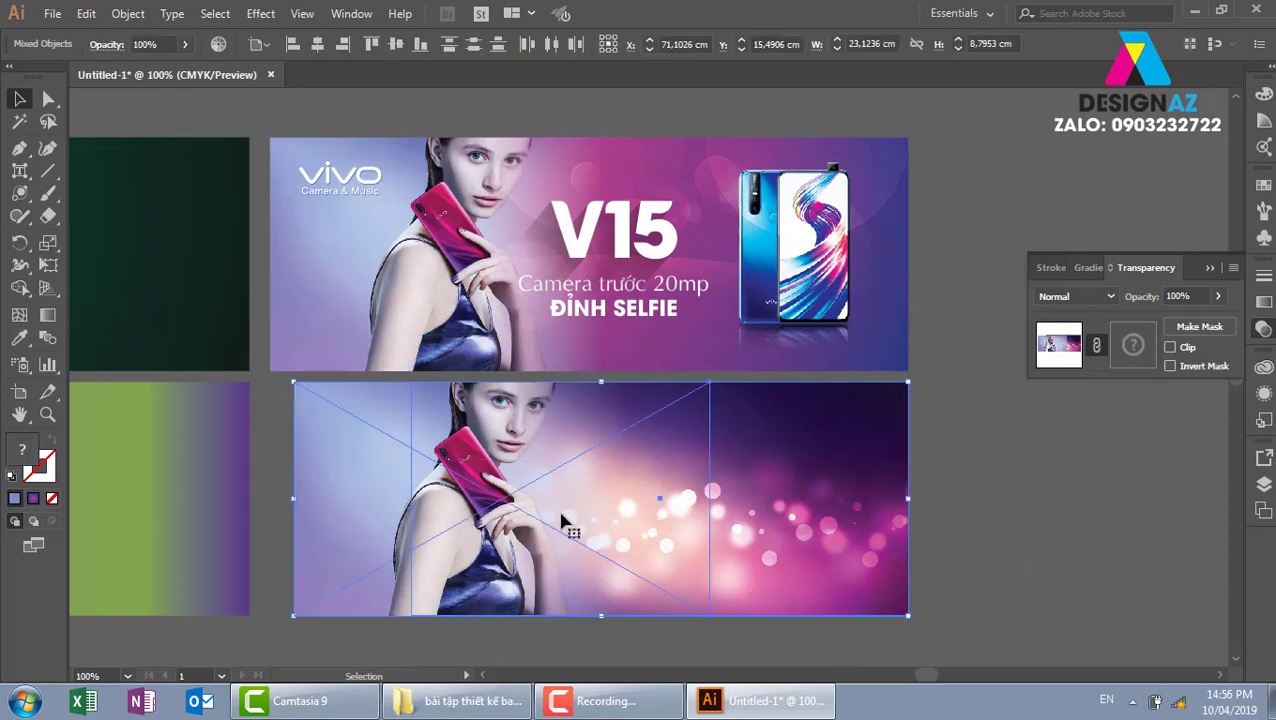
pyautogui.click(951, 476)
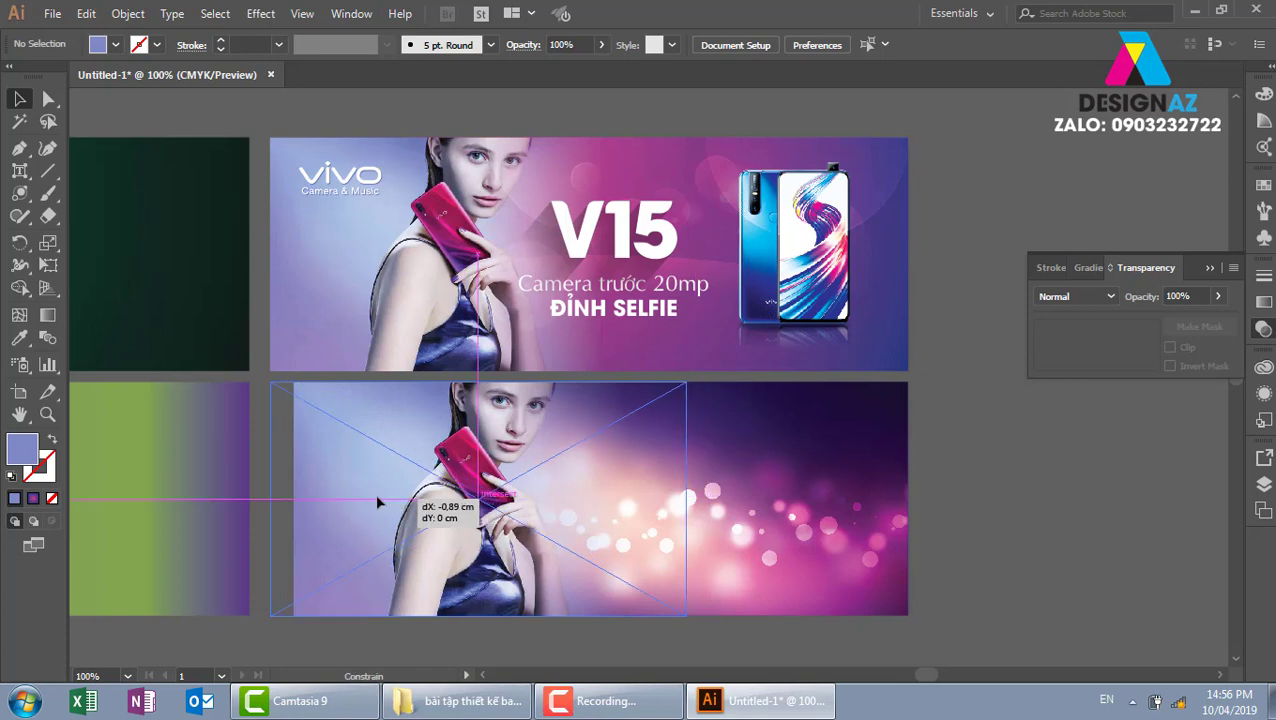
pyautogui.moveTo(397, 505); pyautogui.dragTo(375, 493)
pyautogui.click(992, 365)
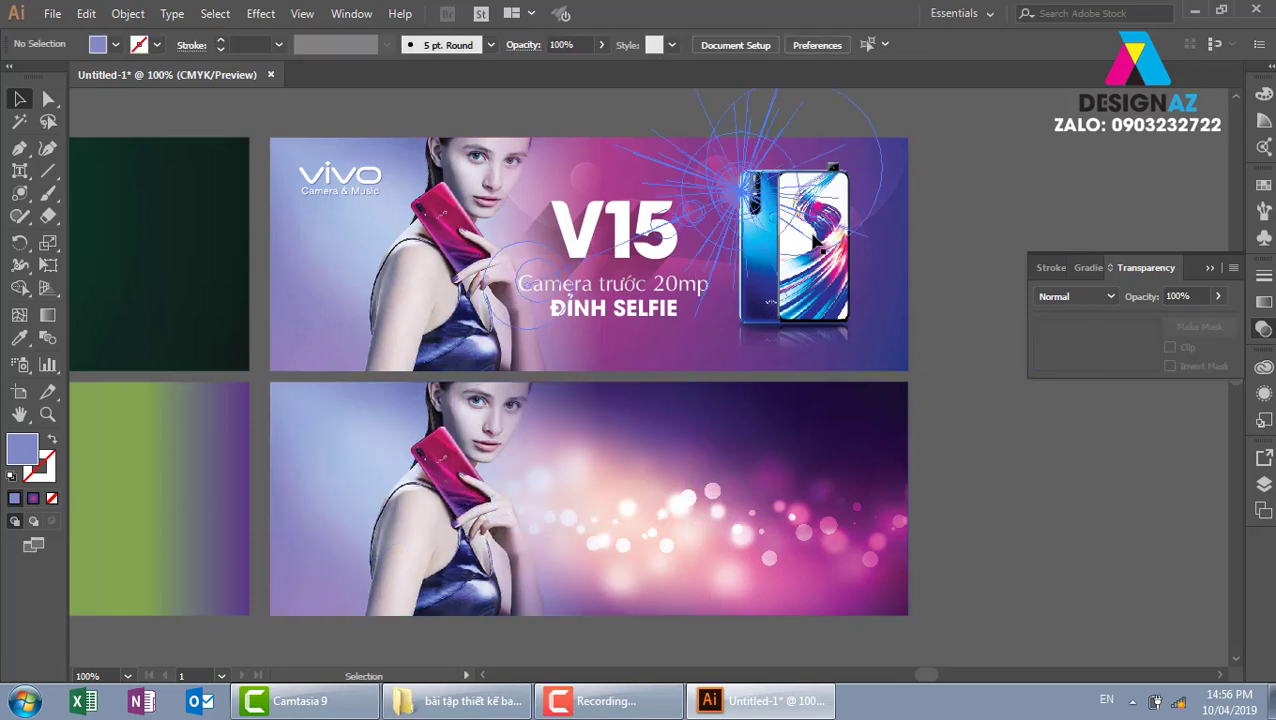
# - Select the top banner's phone, reflection and text, undoing a trial move
pyautogui.click(819, 307)
pyautogui.keyDown('shift'); pyautogui.click(806, 355); pyautogui.keyUp('shift')
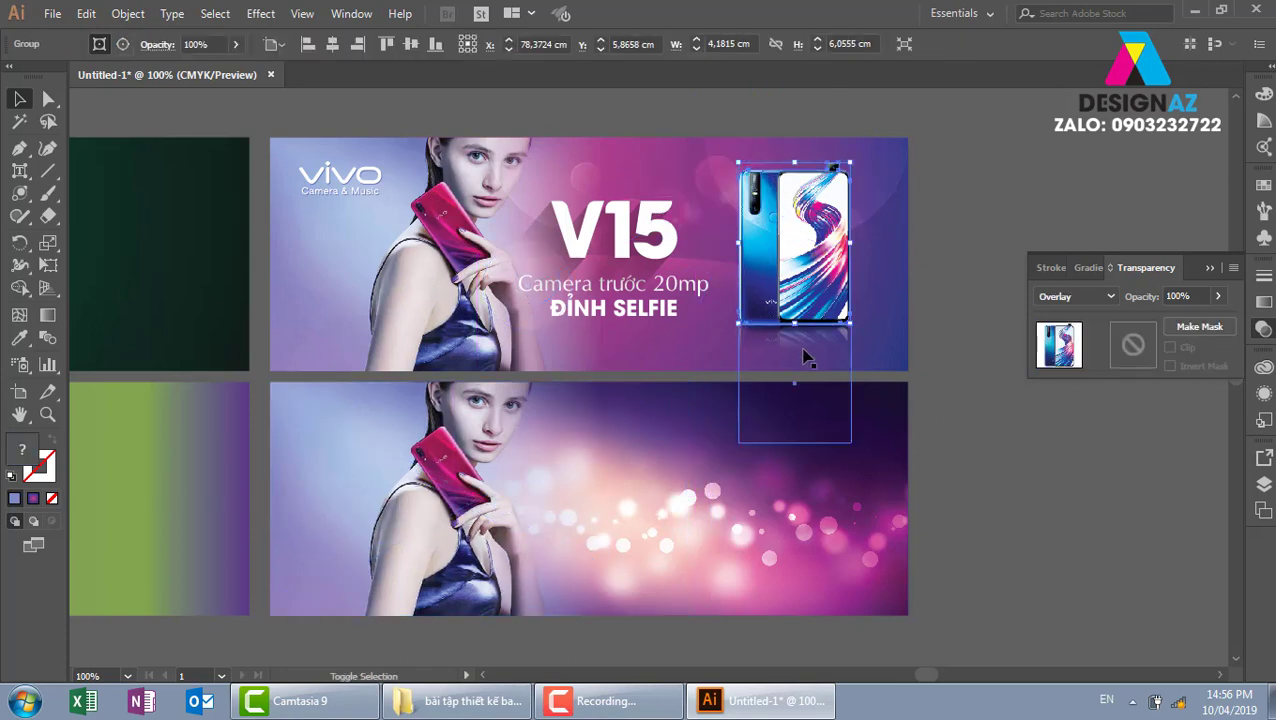
pyautogui.keyDown('shift'); pyautogui.click(690, 305); pyautogui.keyUp('shift')
pyautogui.keyDown('shift'); pyautogui.click(656, 320); pyautogui.keyUp('shift')
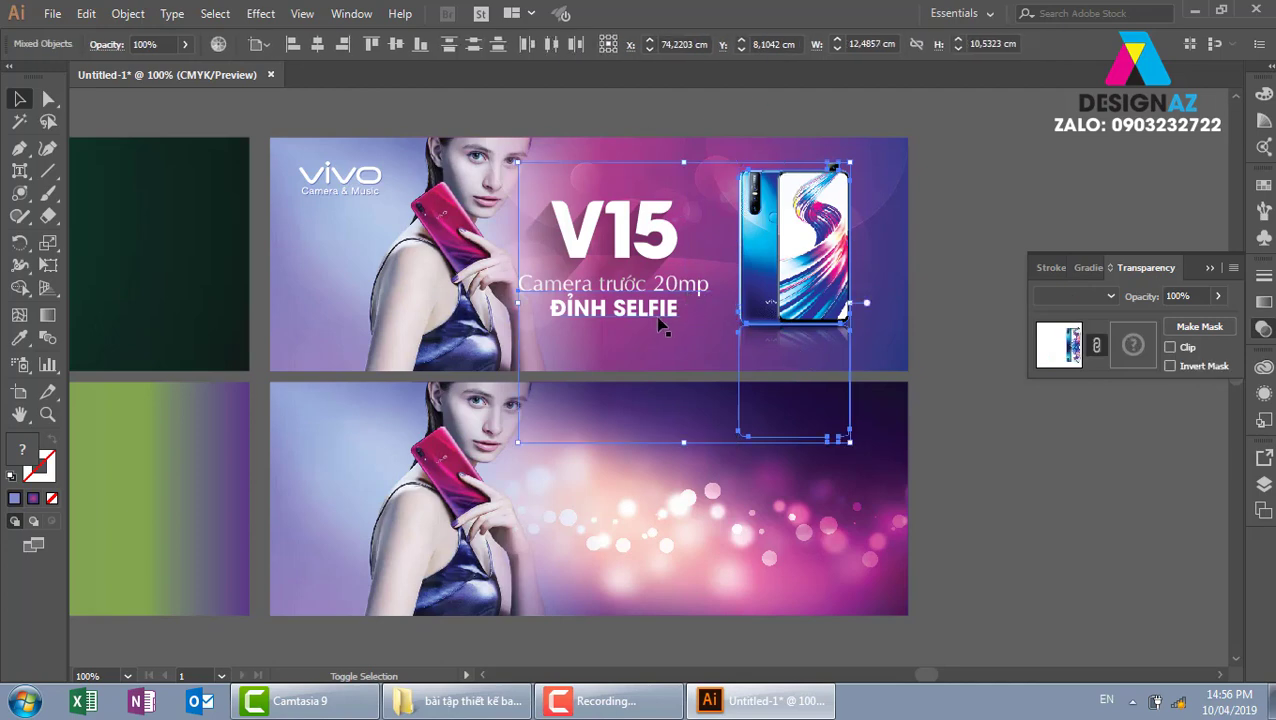
pyautogui.moveTo(658, 316); pyautogui.dragTo(715, 486)
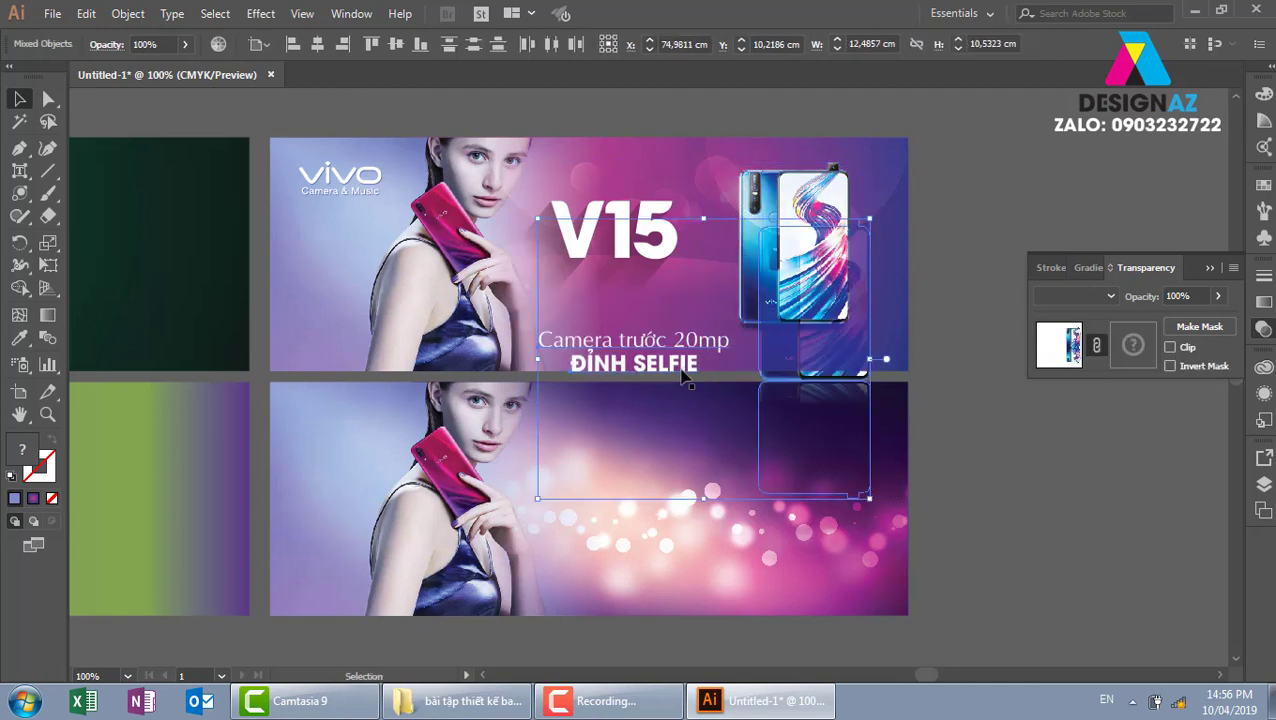
pyautogui.hotkey('ctrl', 'z')
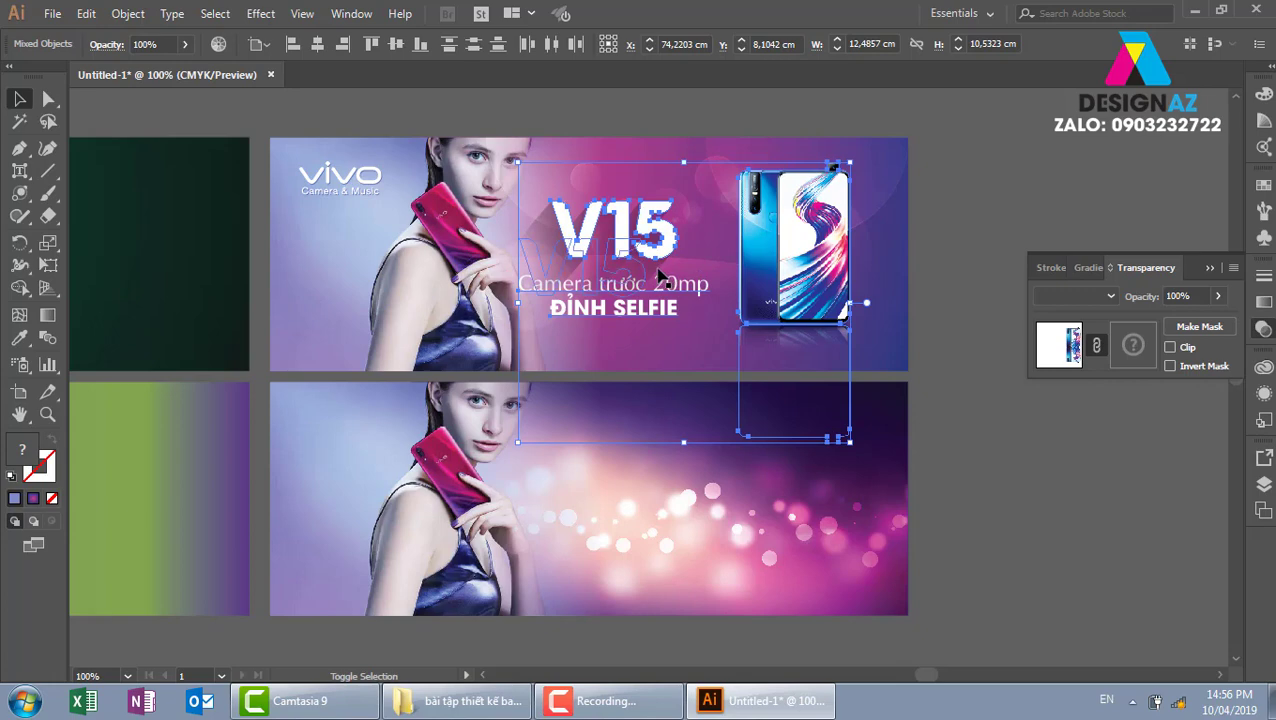
# - Copy the vivo logo, V15 headline and phone onto the lower banner and nudge into place
pyautogui.keyDown('shift'); pyautogui.click(672, 282); pyautogui.keyUp('shift')
pyautogui.keyDown('shift'); pyautogui.click(381, 183); pyautogui.keyUp('shift')
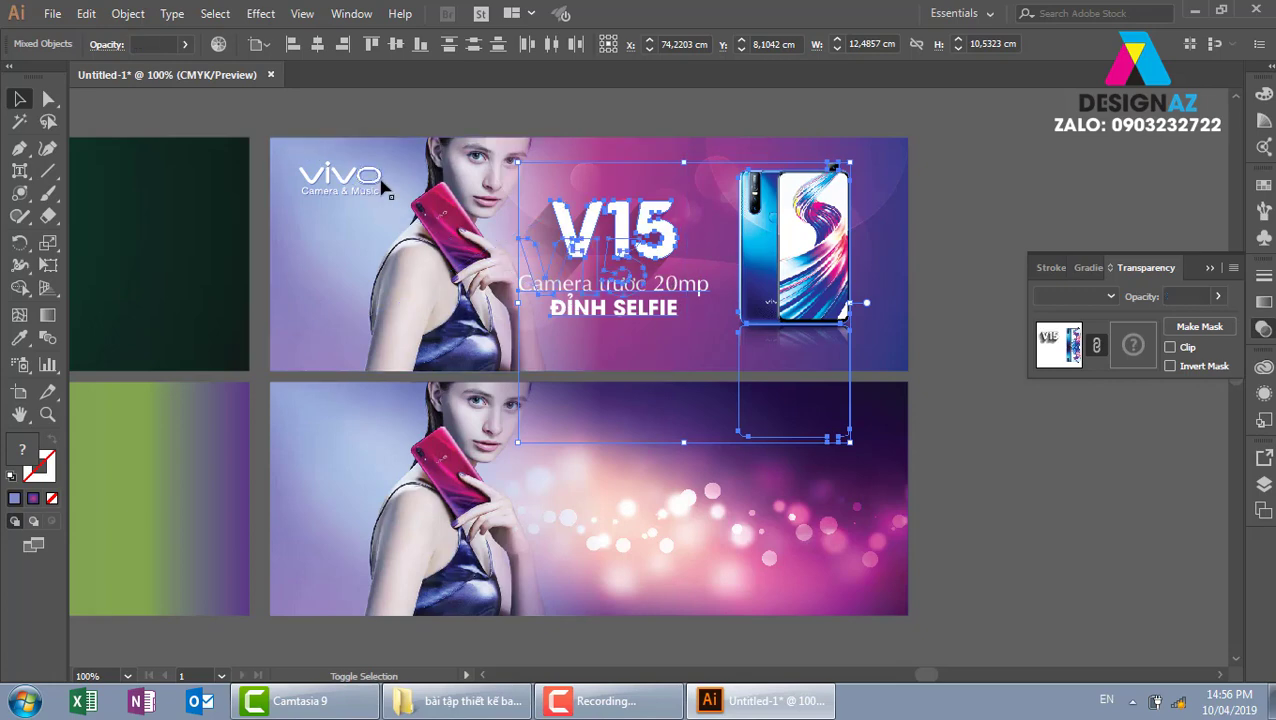
pyautogui.keyDown('shift'); pyautogui.click(381, 183); pyautogui.keyUp('shift')
pyautogui.moveTo(381, 178); pyautogui.dragTo(393, 427)
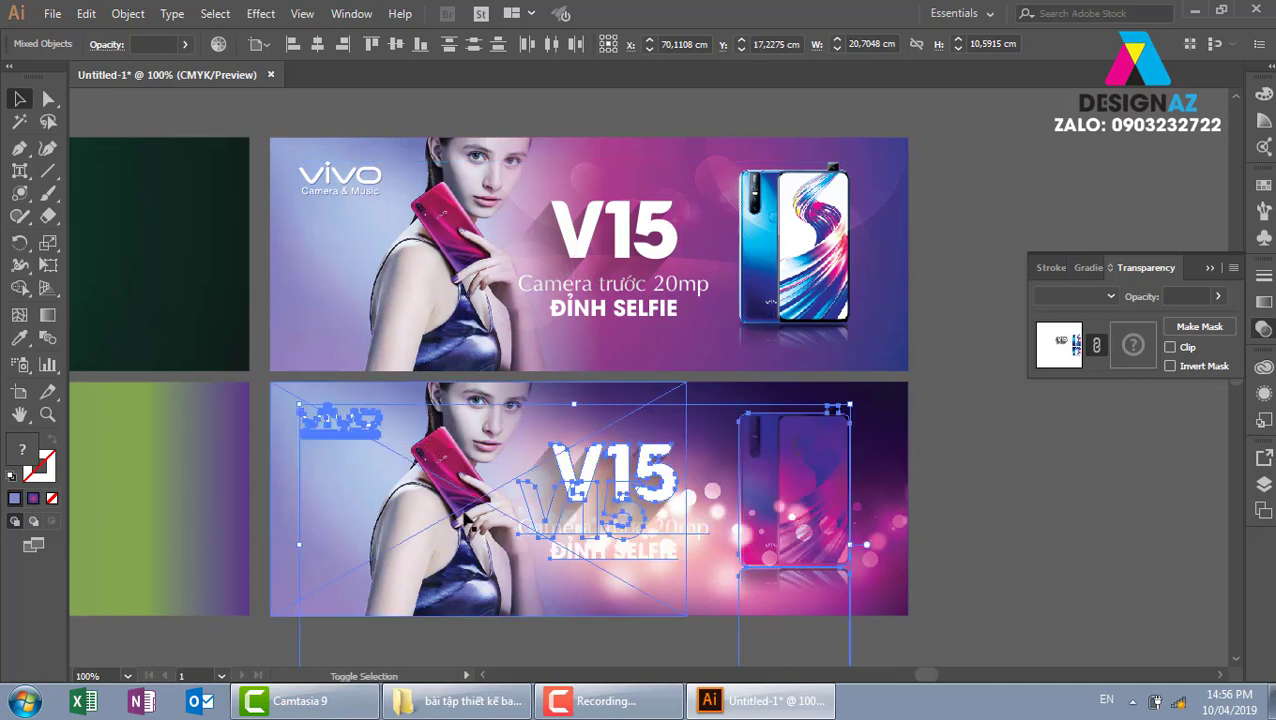
pyautogui.hotkey('shift', 'Down')
pyautogui.hotkey('shift', 'Down')
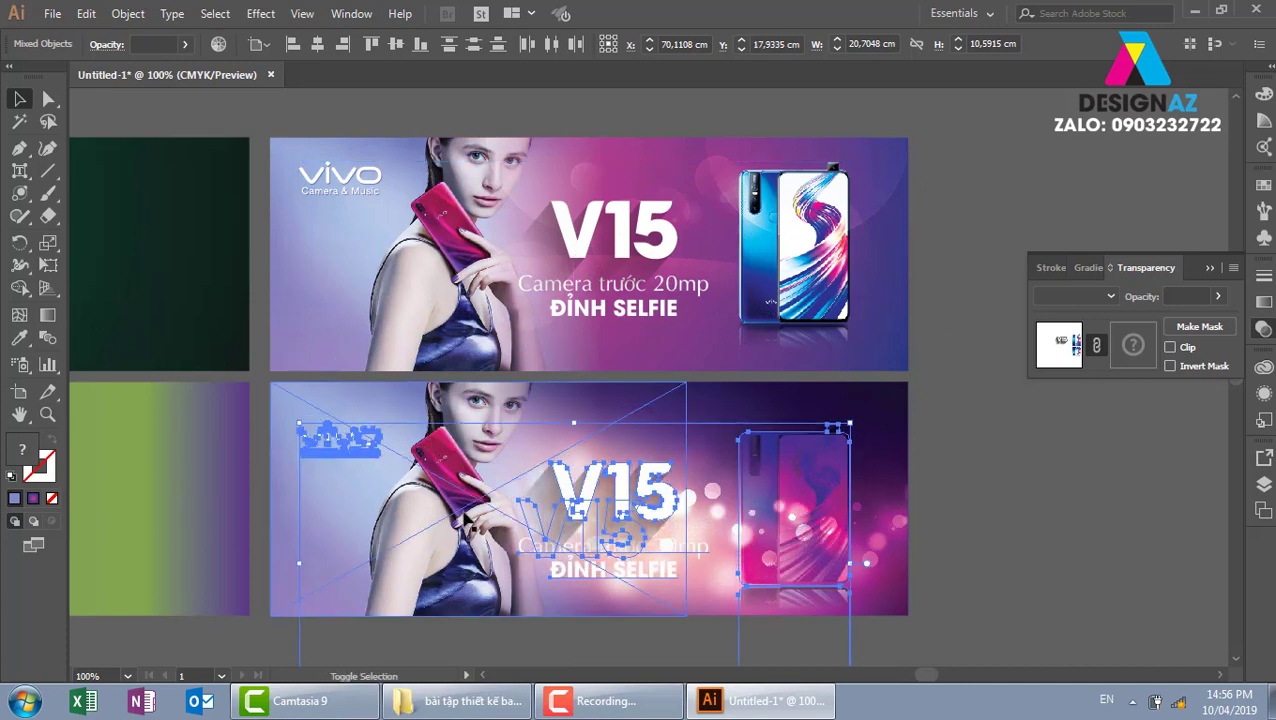
pyautogui.hotkey('shift', 'Up')
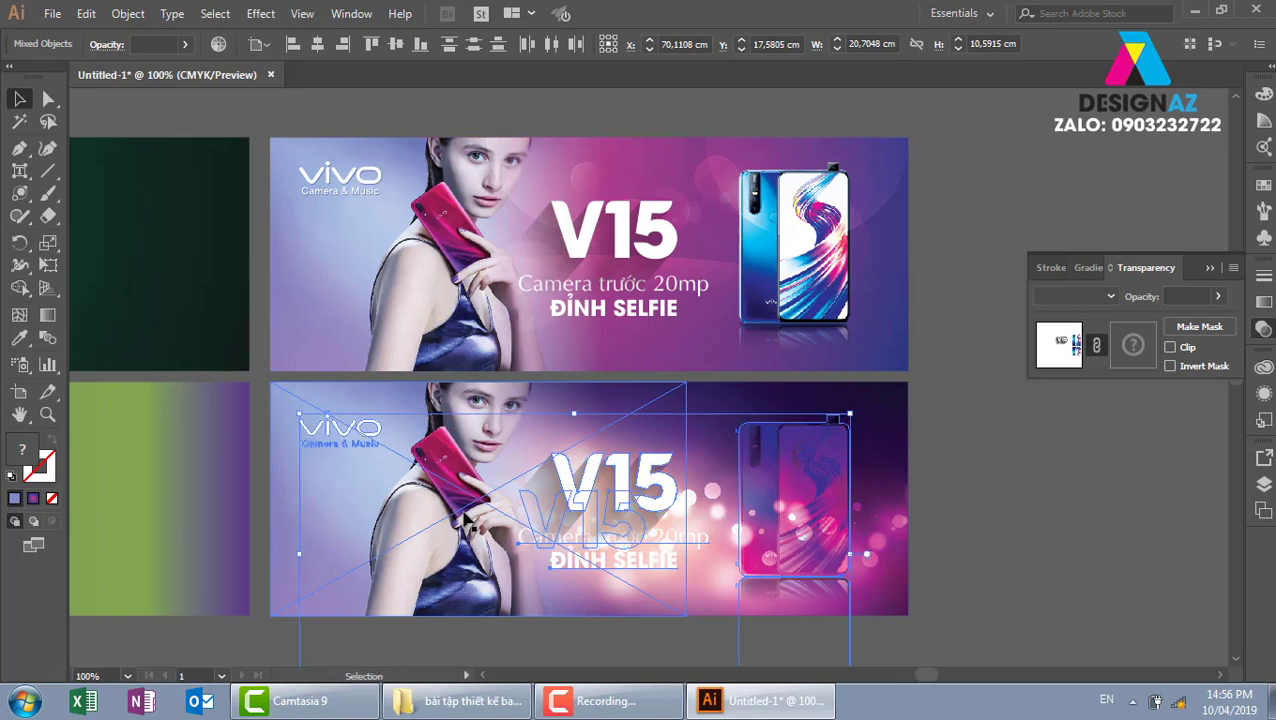
pyautogui.click(954, 515)
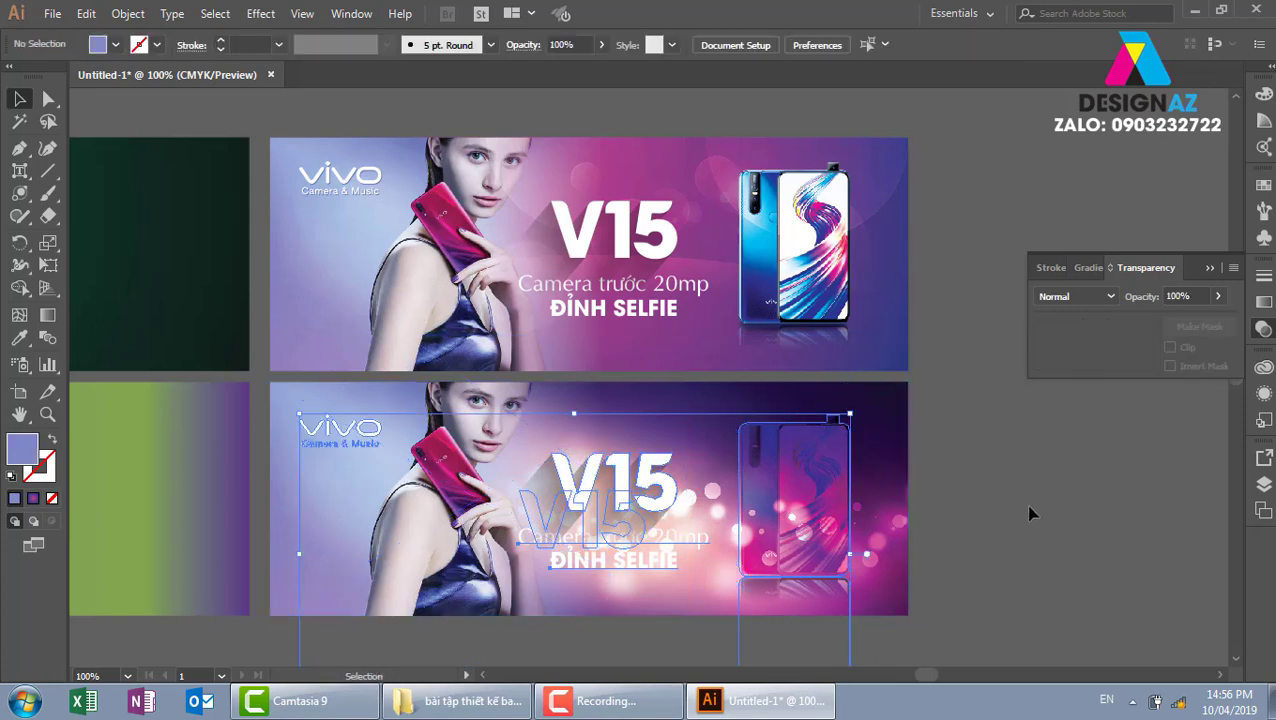
# - Set the copied phone's blend mode from Overlay to Normal
pyautogui.click(840, 455)
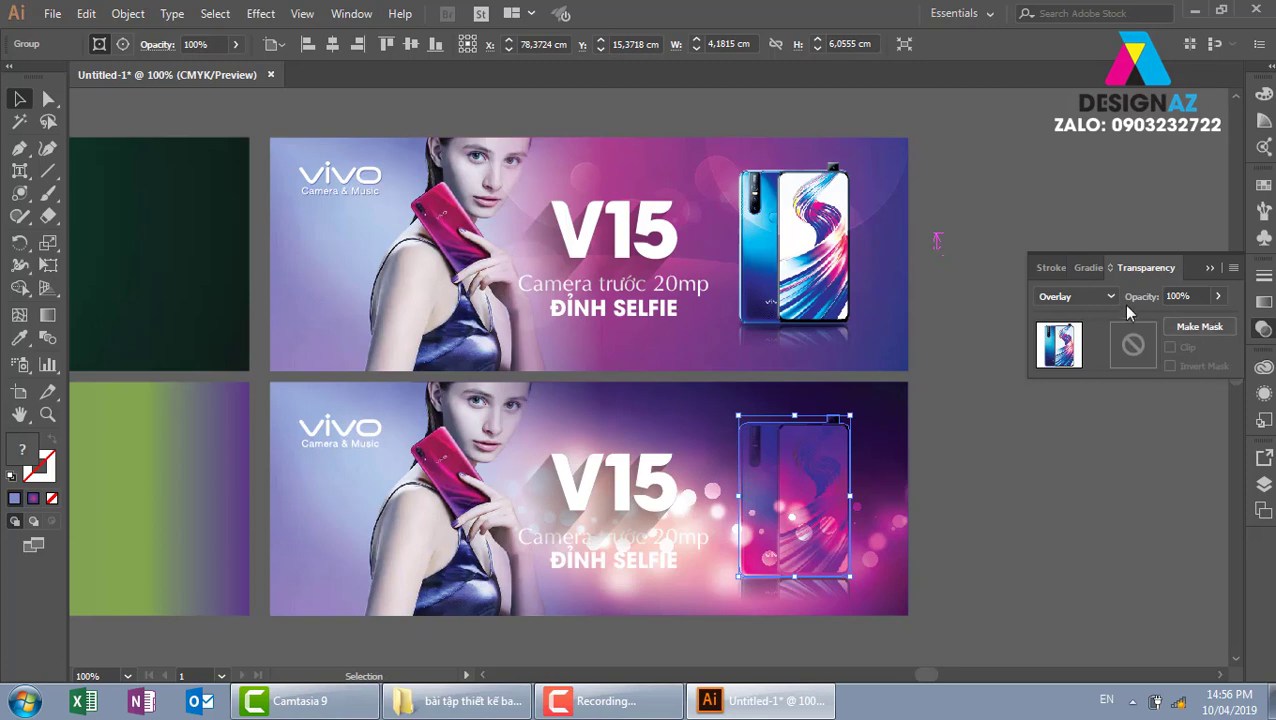
pyautogui.click(1075, 296)
pyautogui.click(1050, 556)
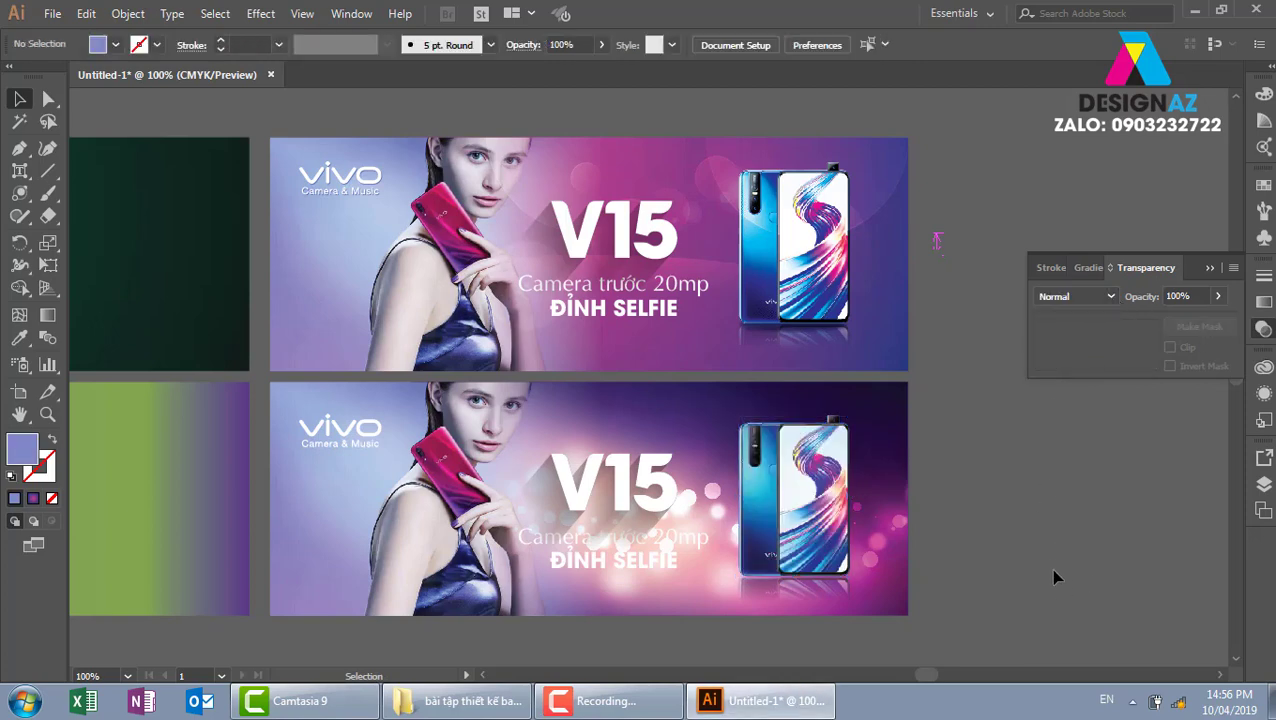
pyautogui.scroll(-1, 1020, 590)
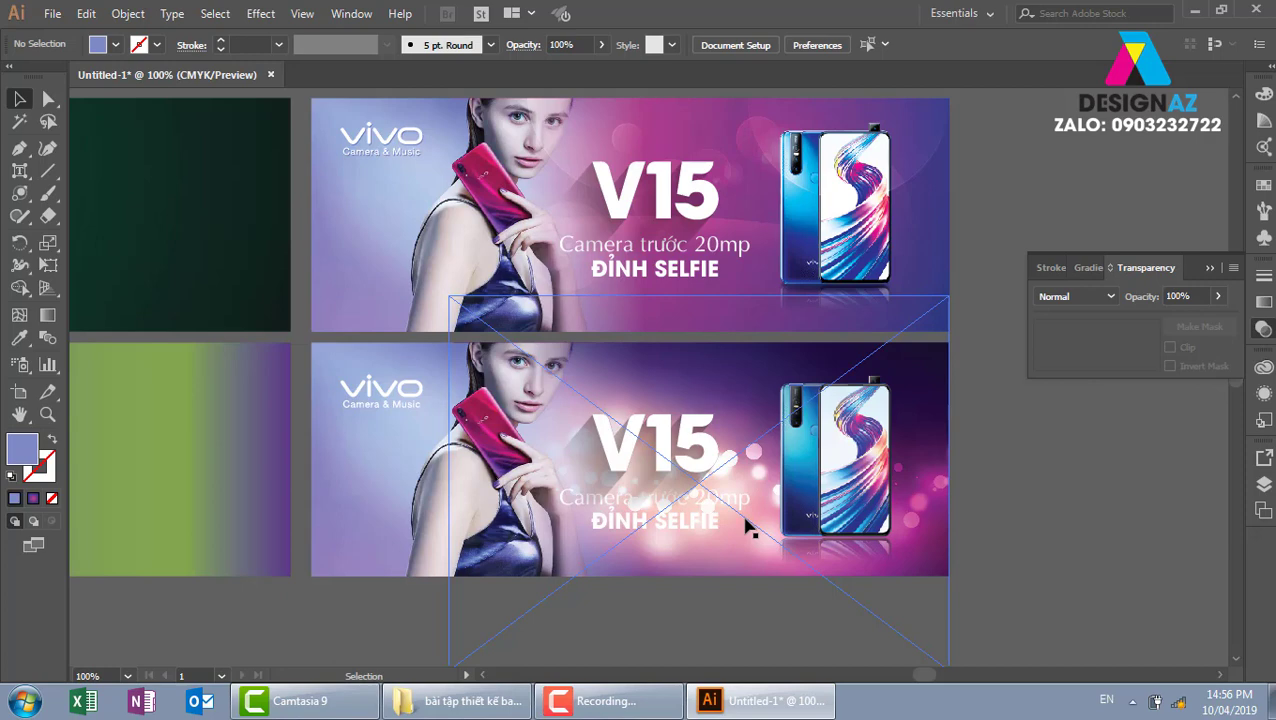
# - Delete all the lower banner's artwork, including the leftover vivo logo
pyautogui.moveTo(748, 527); pyautogui.dragTo(960, 530)
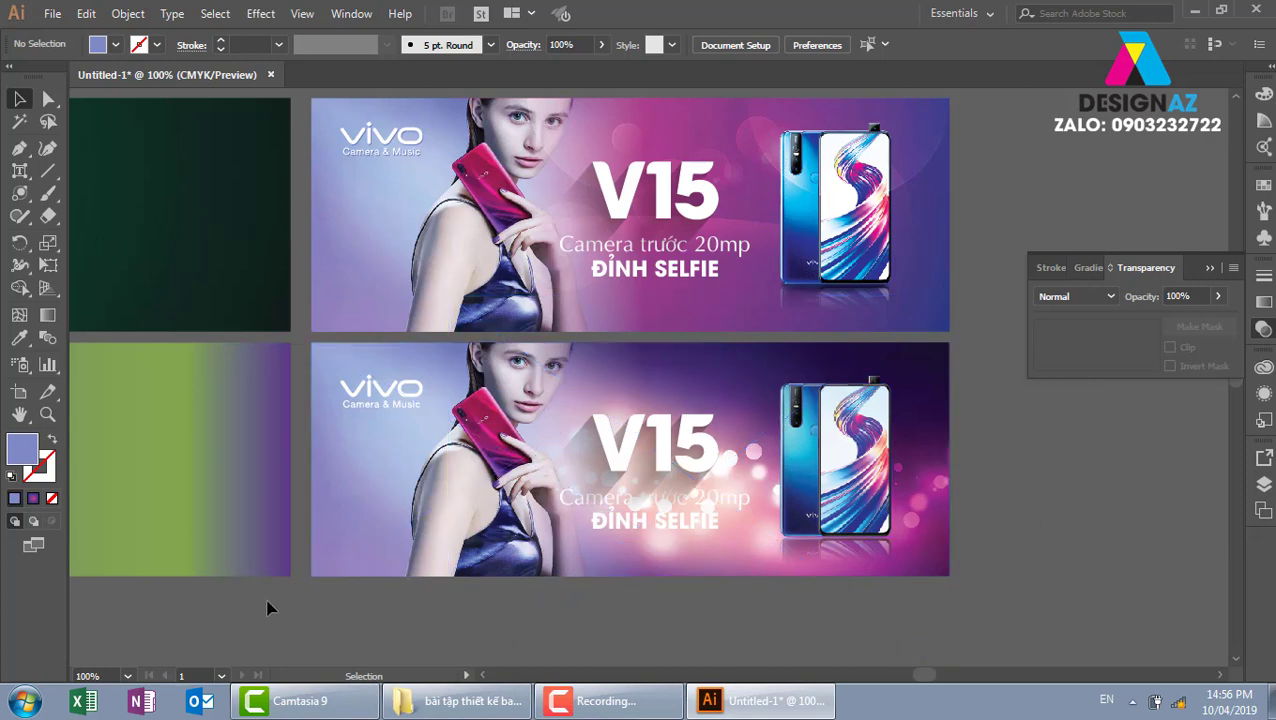
pyautogui.moveTo(359, 623); pyautogui.dragTo(995, 378)
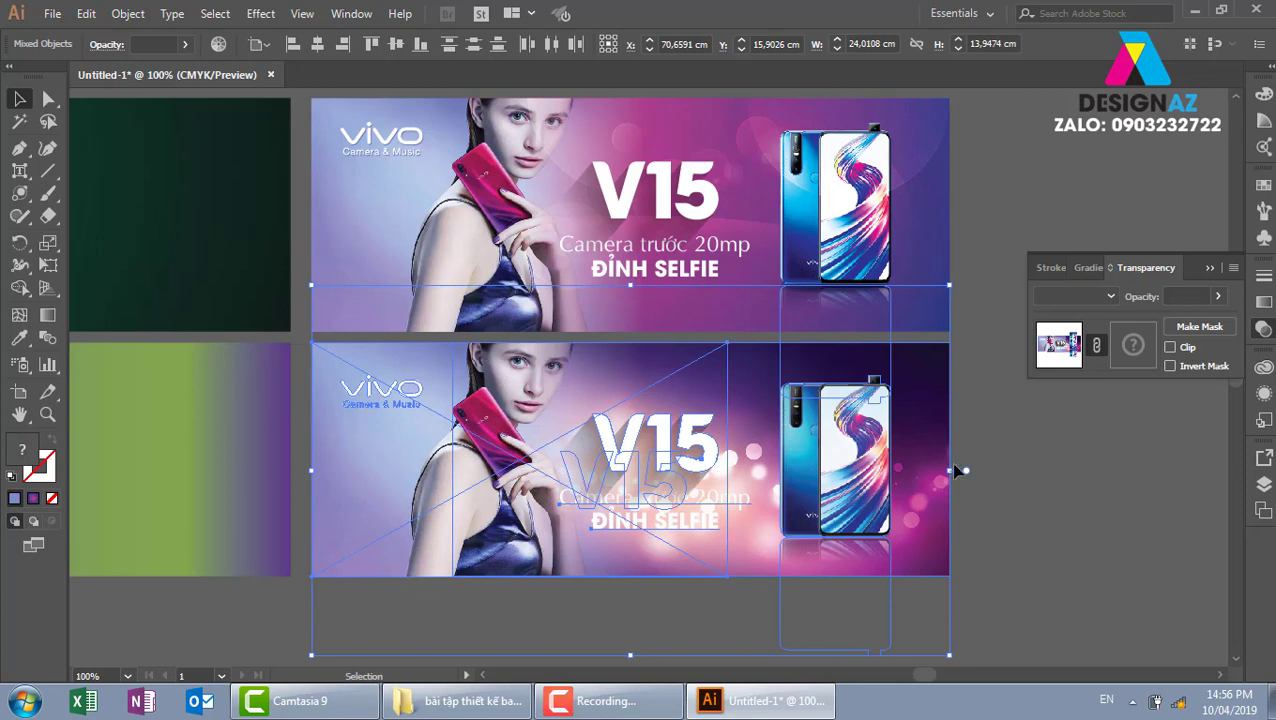
pyautogui.click(957, 470)
pyautogui.moveTo(366, 645)
pyautogui.mouseDown()
pyautogui.moveTo(993, 459)
pyautogui.moveTo(1003, 434)
pyautogui.mouseUp()
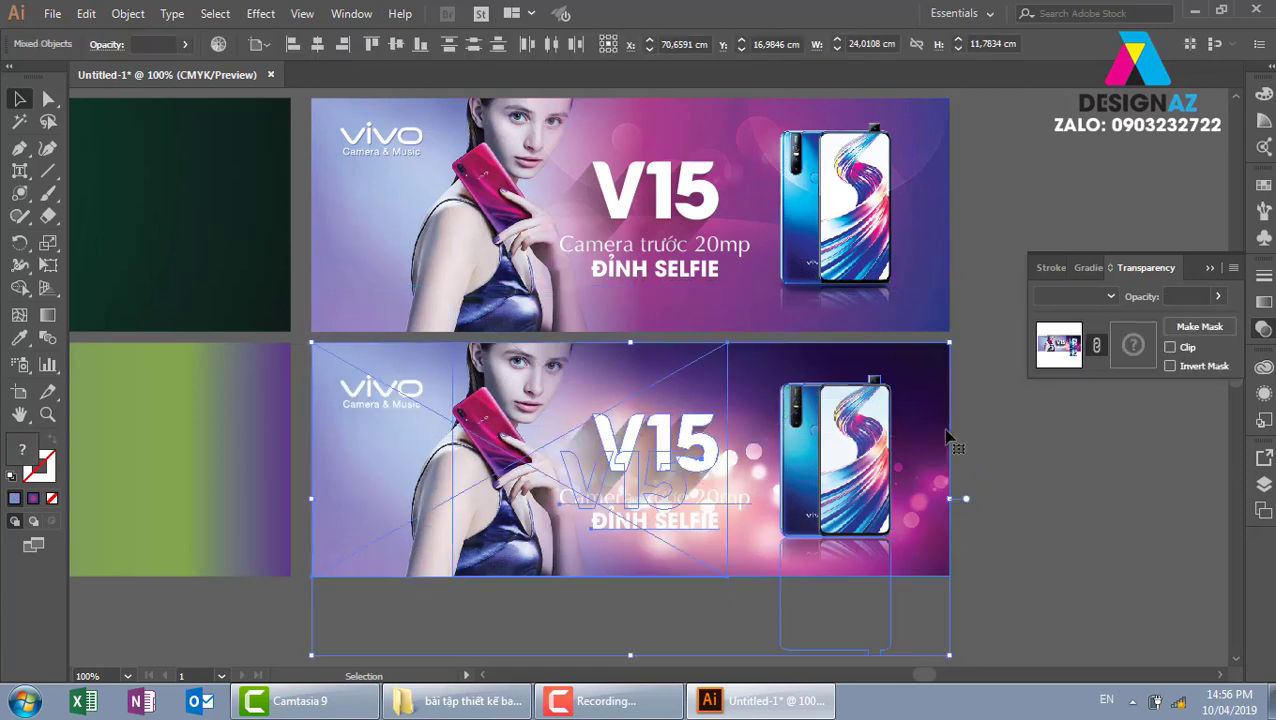
pyautogui.press('Delete')
pyautogui.click(421, 403)
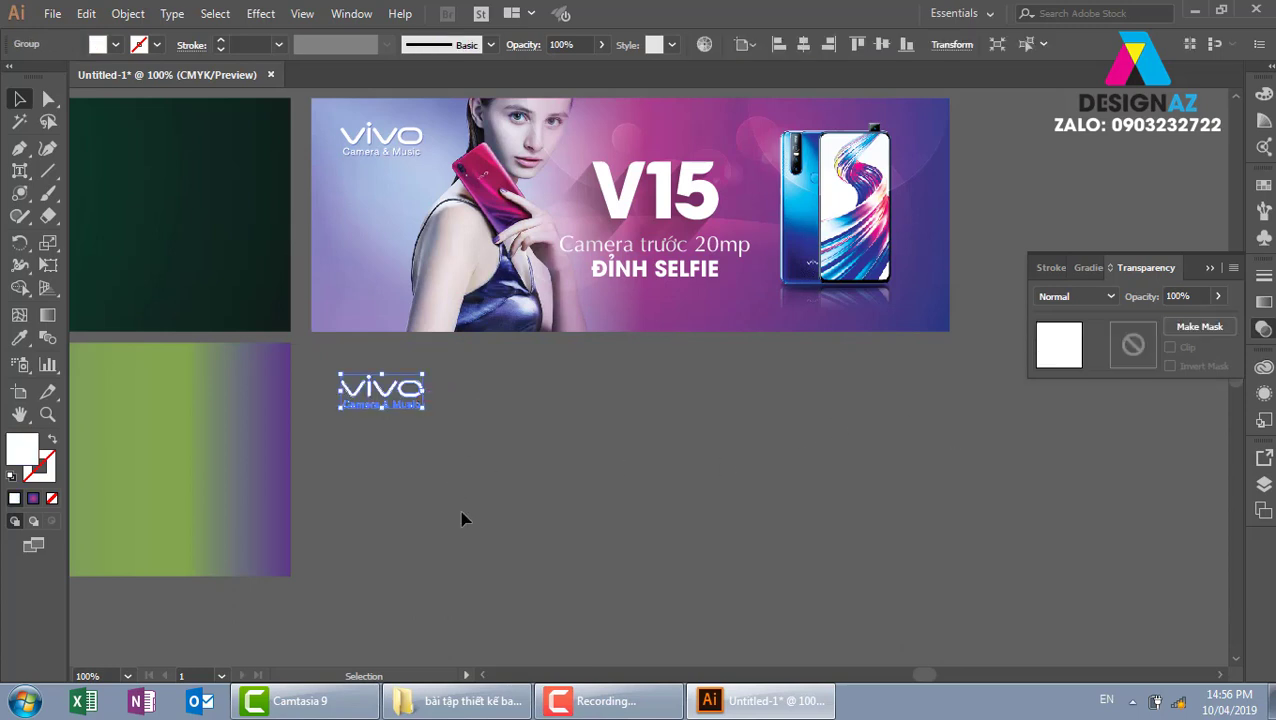
pyautogui.press('Delete')
# - Zoom in on the finished top banner and collapse the Transparency panel
pyautogui.moveTo(547, 370); pyautogui.dragTo(505, 483)
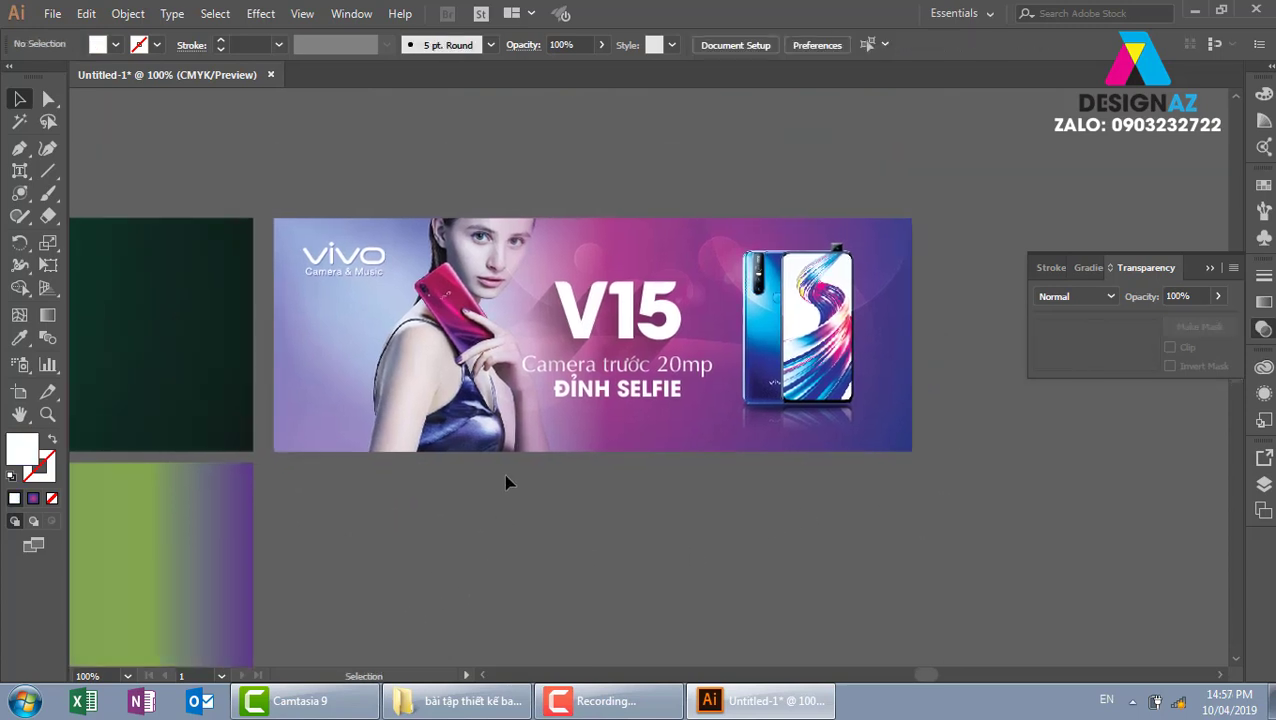
pyautogui.press('z')
pyautogui.moveTo(265, 216); pyautogui.dragTo(926, 456)
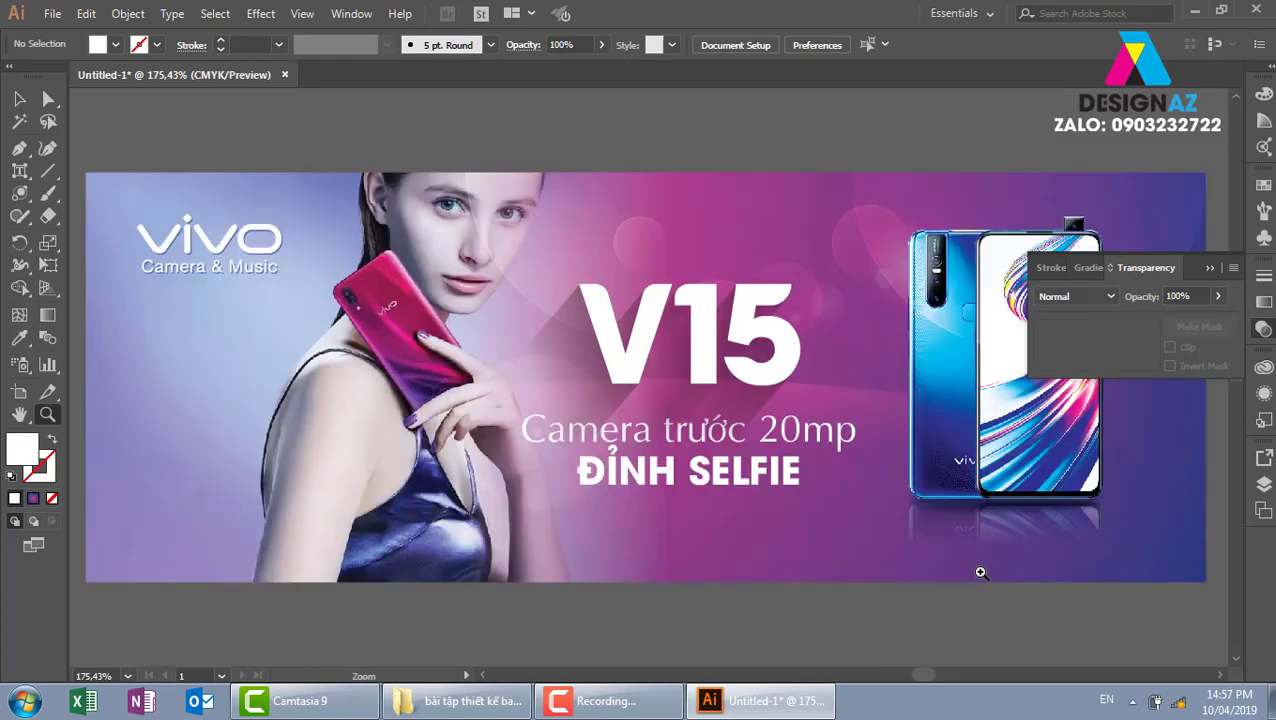
pyautogui.click(1212, 268)
# - Save the banner to the Desktop as 'bai tap thiết kế điện thoại vivo.ai', accepting the default Illustrator options
pyautogui.hotkey('ctrl', 's')
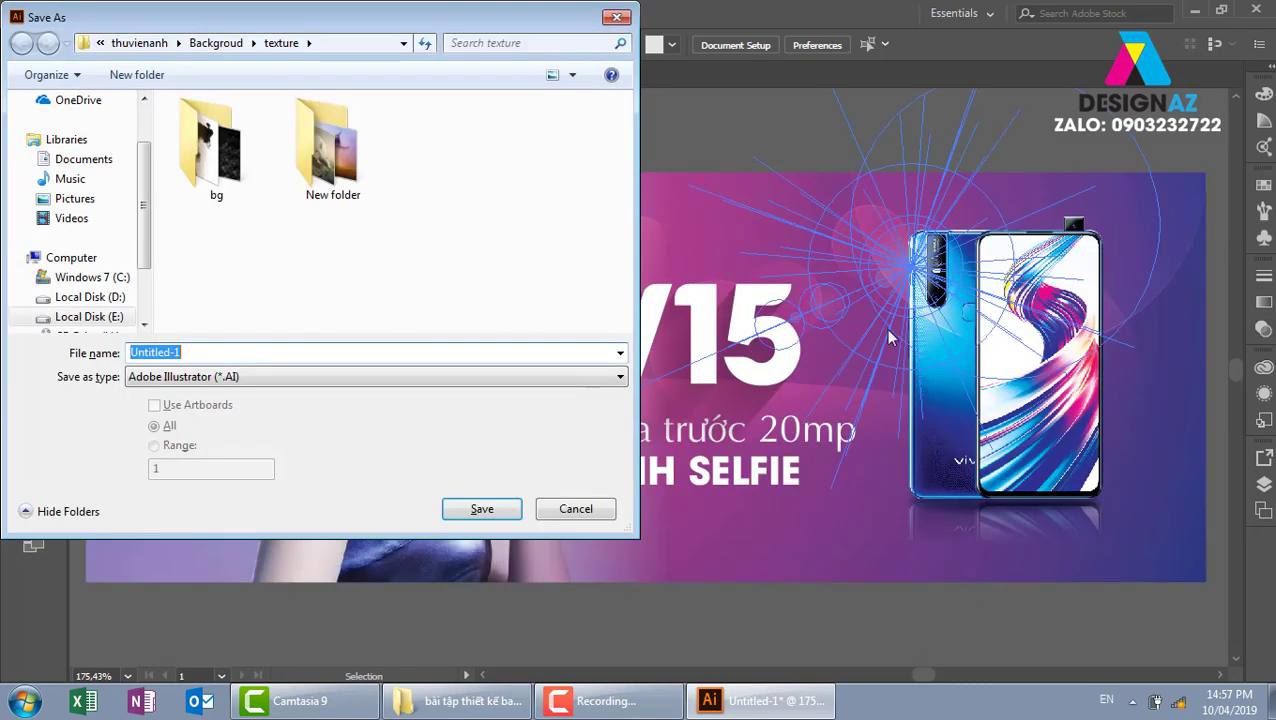
pyautogui.scroll(3, 83, 137)
pyautogui.click(90, 129)
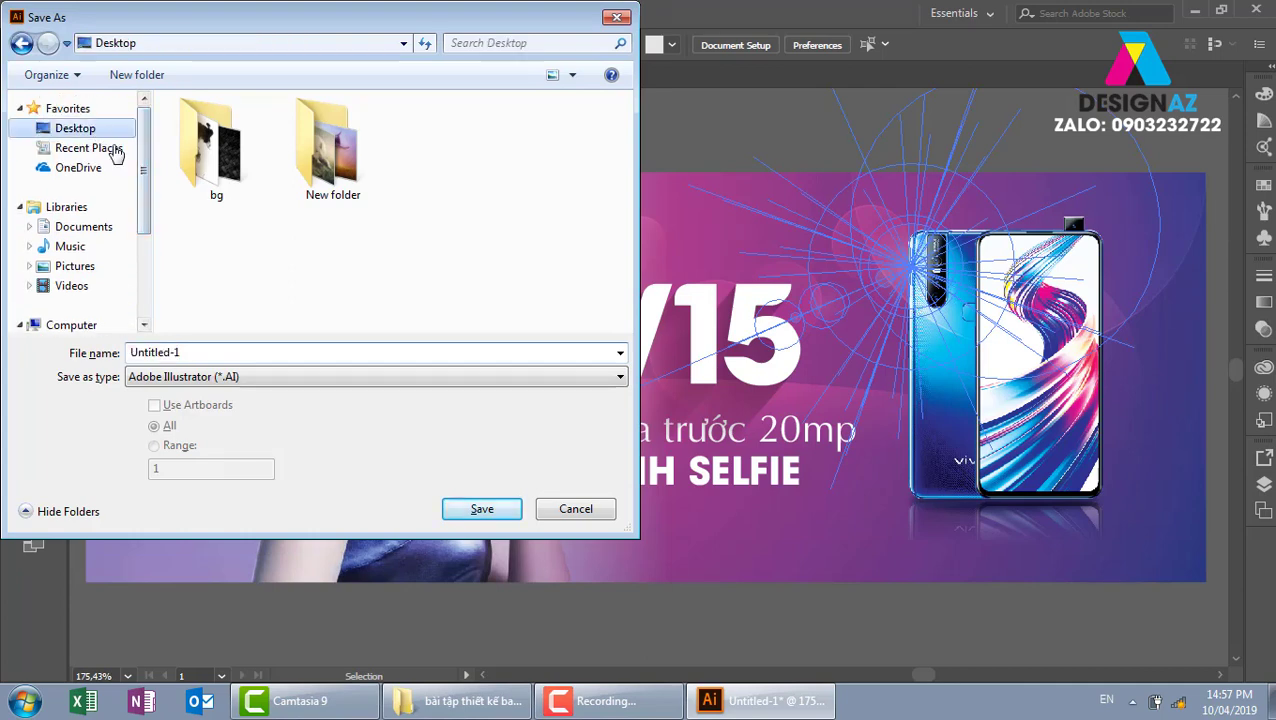
pyautogui.doubleClick(249, 350)
pyautogui.press('BackSpace')
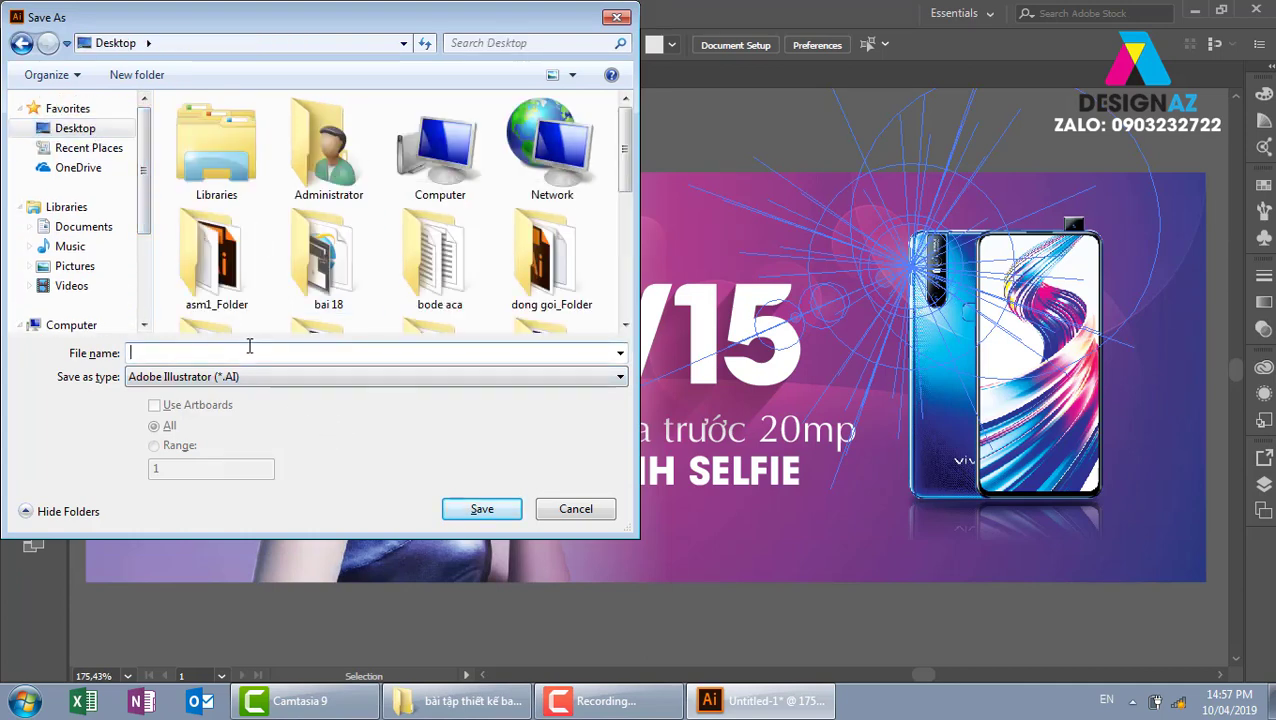
pyautogui.write('ba')
pyautogui.write('i tap')
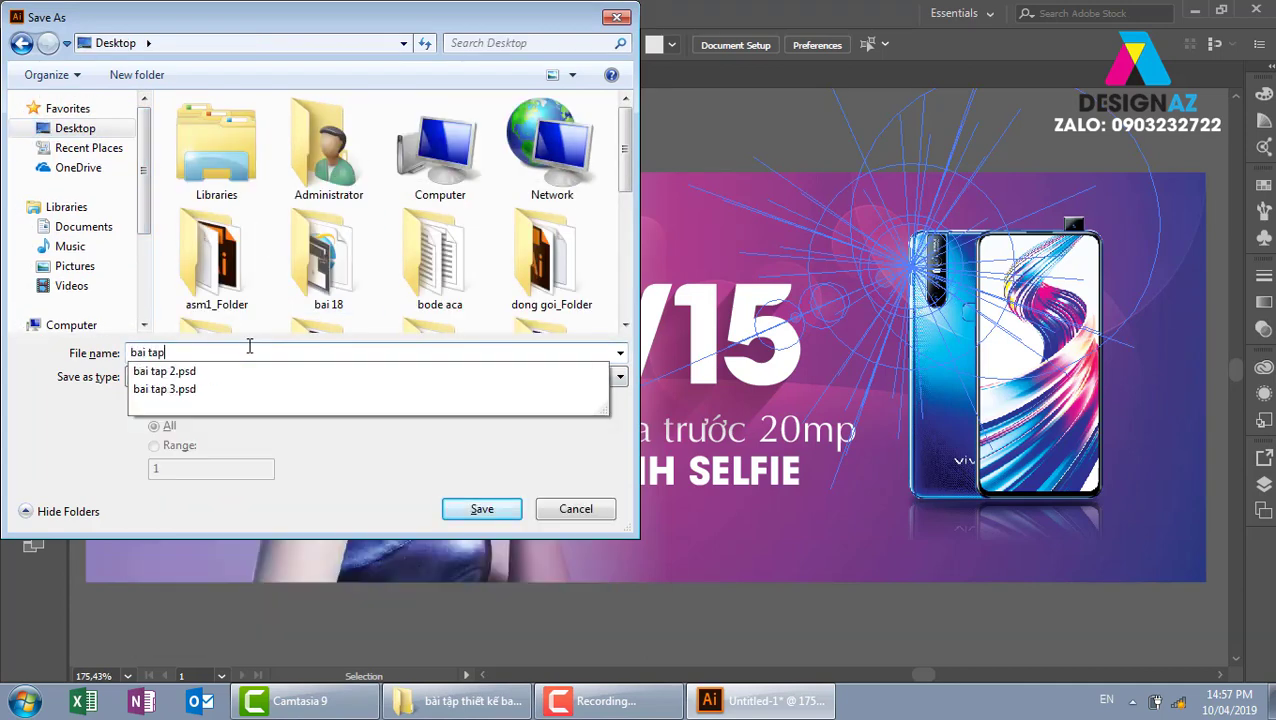
pyautogui.write(' thiết kế đi')
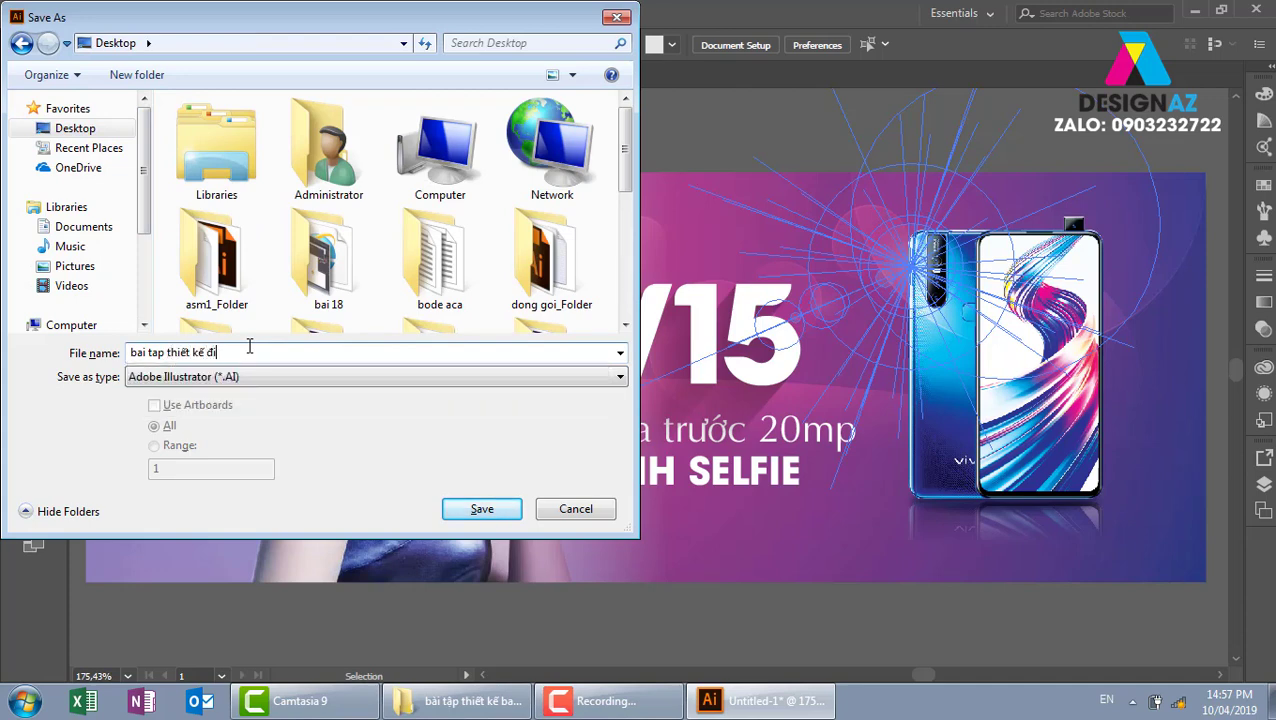
pyautogui.write('thoại')
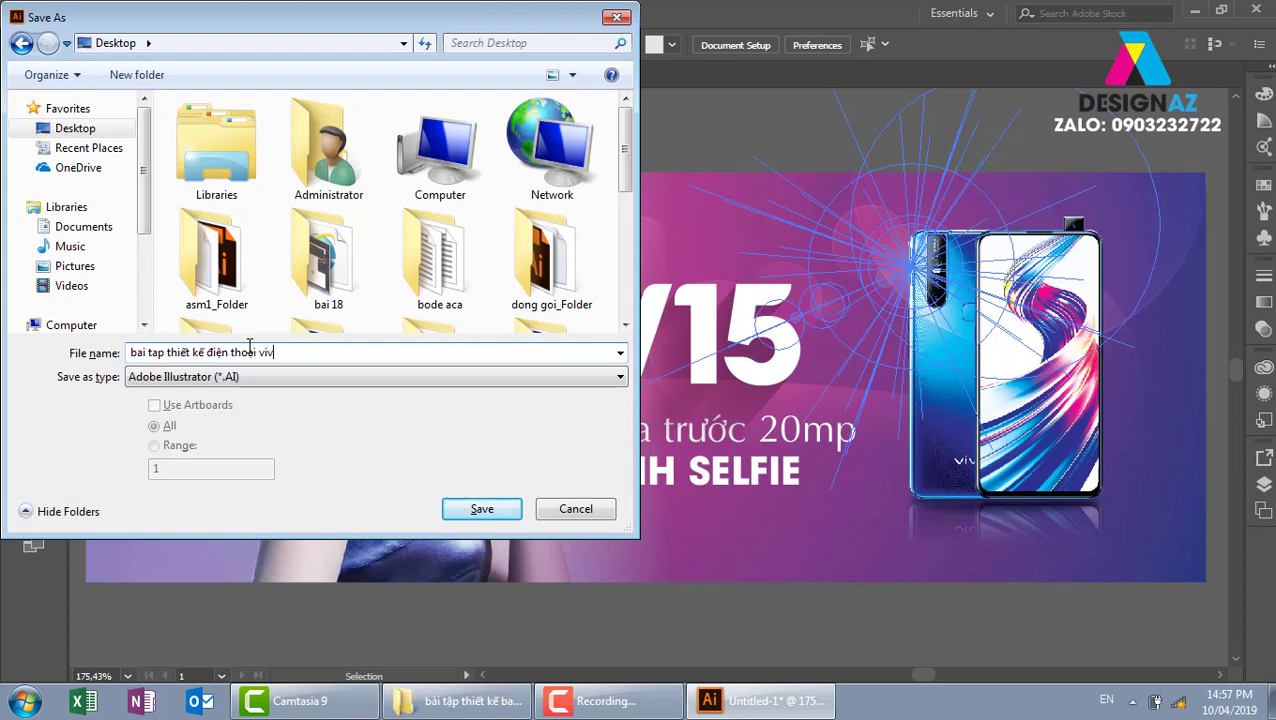
pyautogui.click(481, 512)
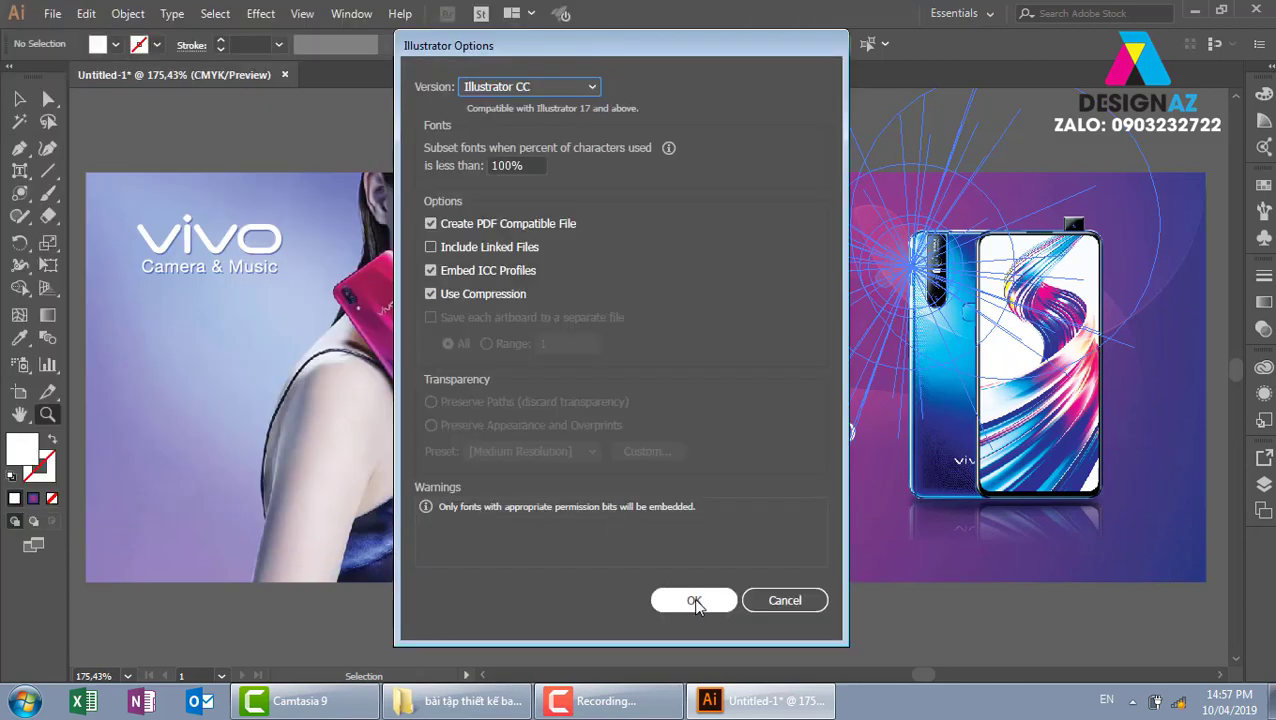
pyautogui.click(712, 604)
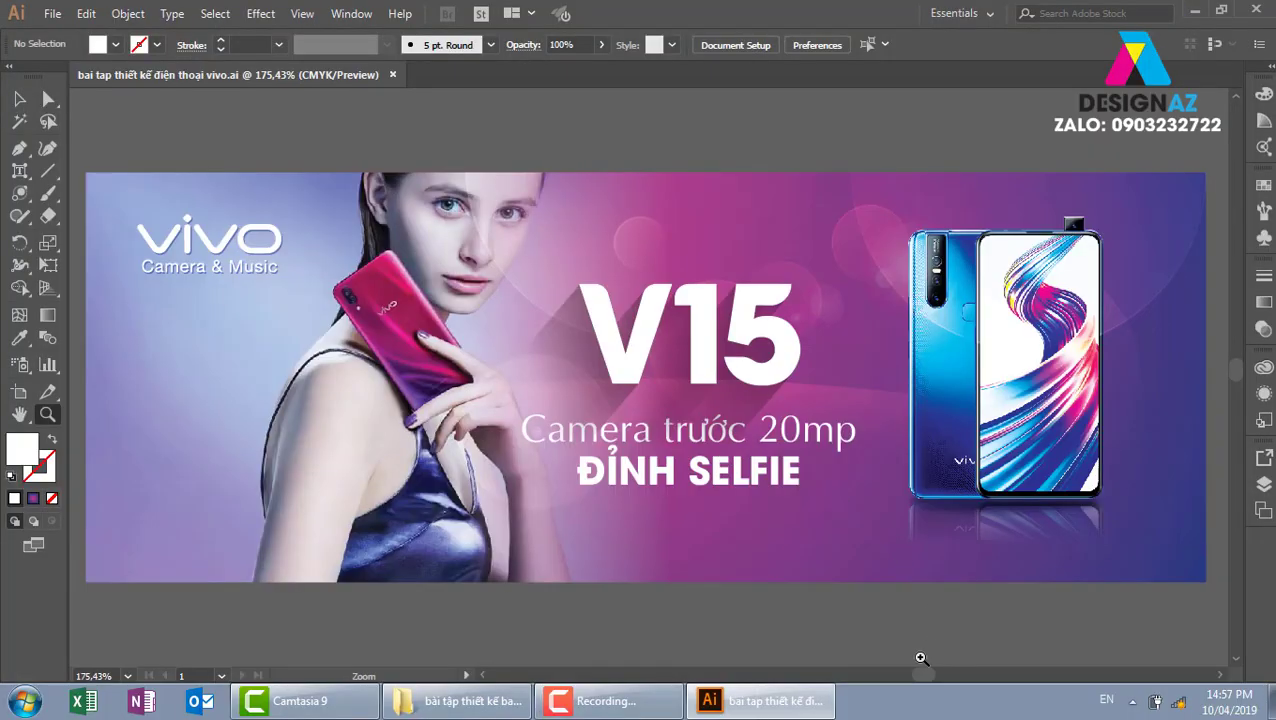
# - Zoom and pan so the finished V15 banner fills the window
pyautogui.click(911, 658)
pyautogui.keyDown('alt'); pyautogui.click(673, 555); pyautogui.keyUp('alt')
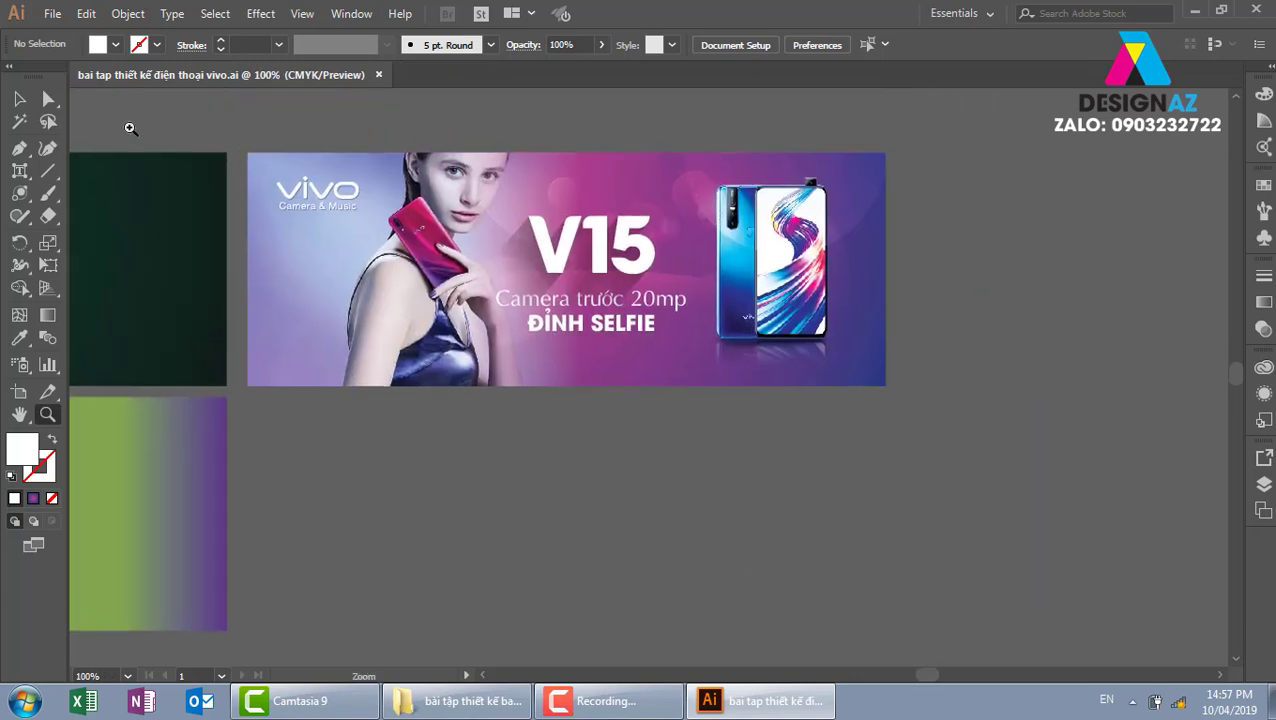
pyautogui.click(19, 98)
pyautogui.moveTo(720, 535); pyautogui.dragTo(833, 621)
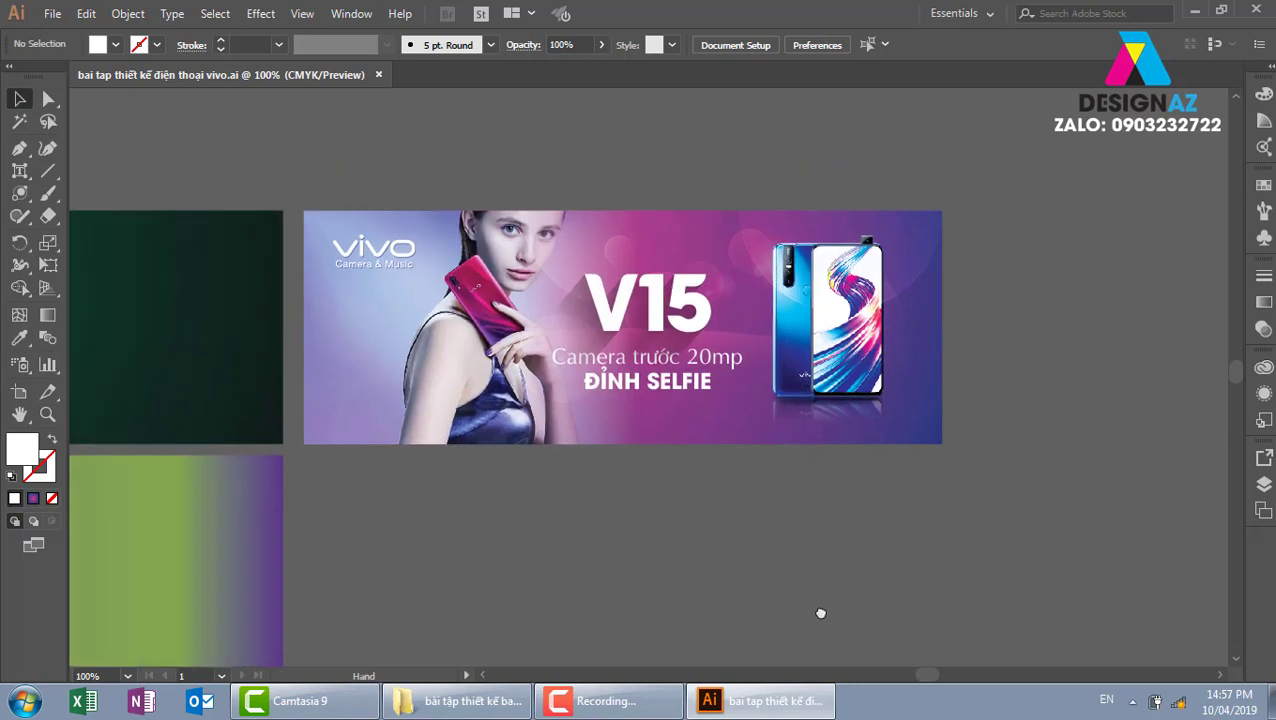
pyautogui.press('z')
pyautogui.moveTo(354, 230); pyautogui.dragTo(1016, 490)
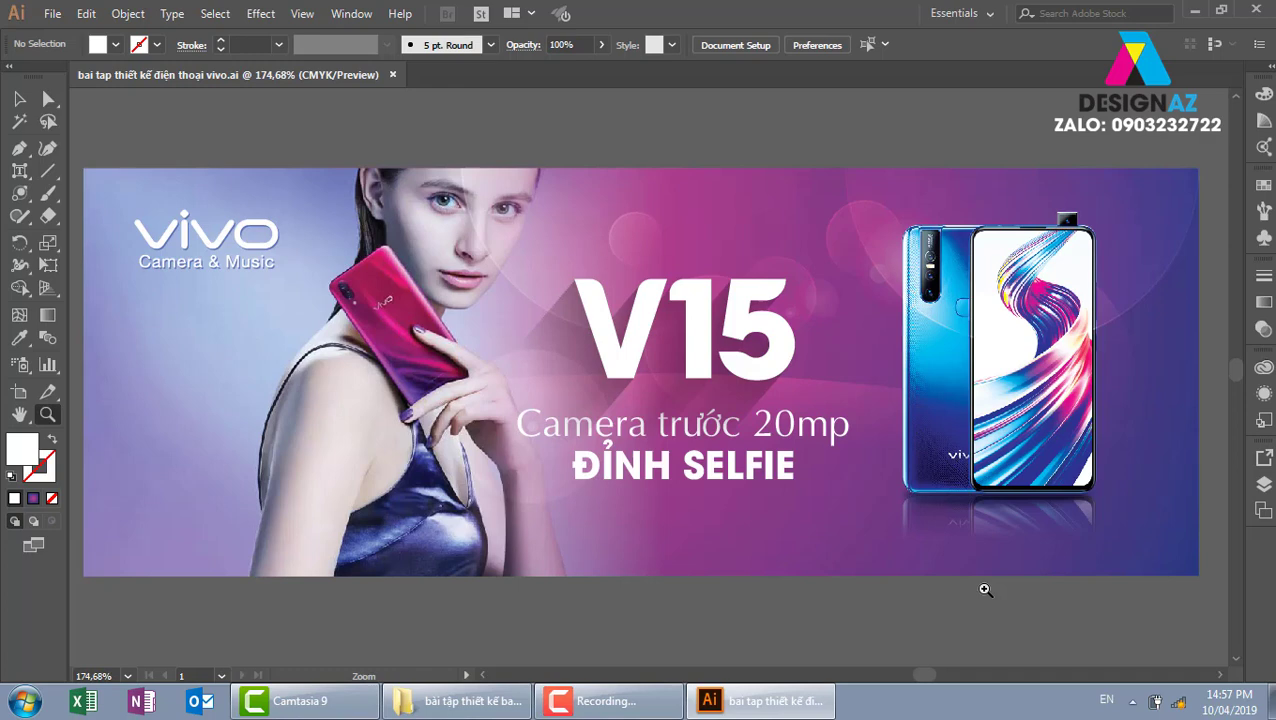
pyautogui.press('v')
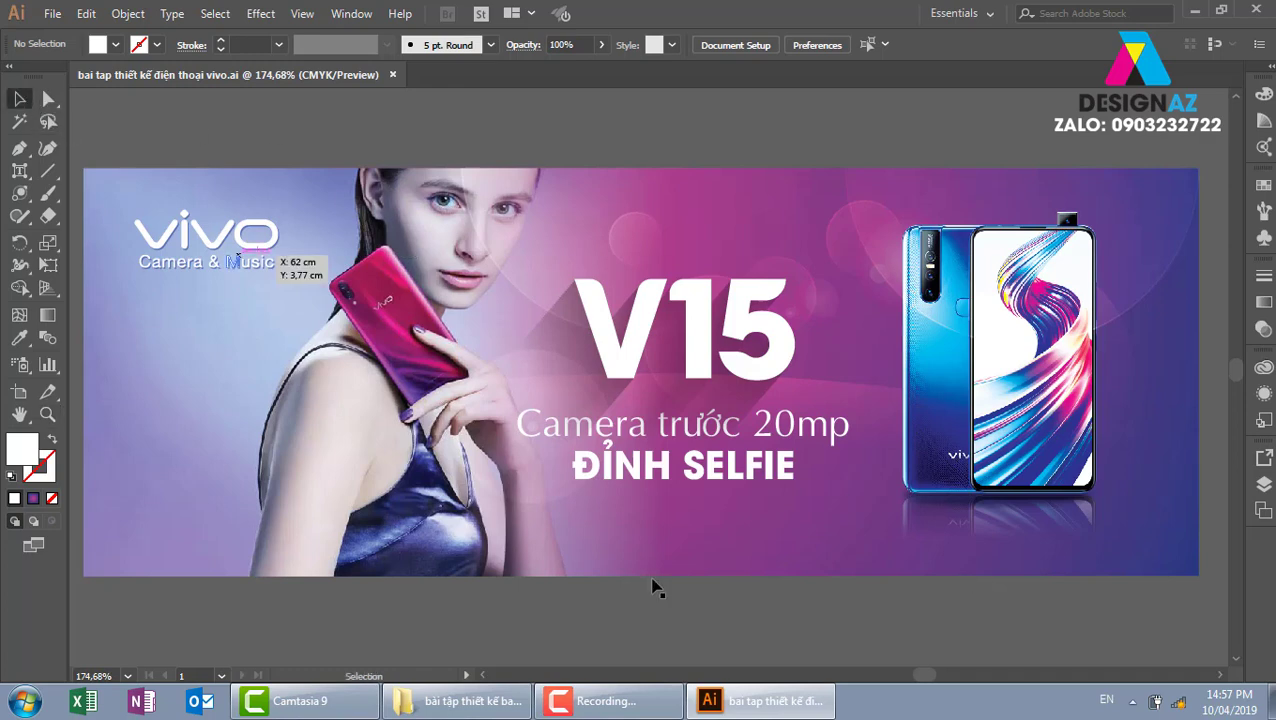